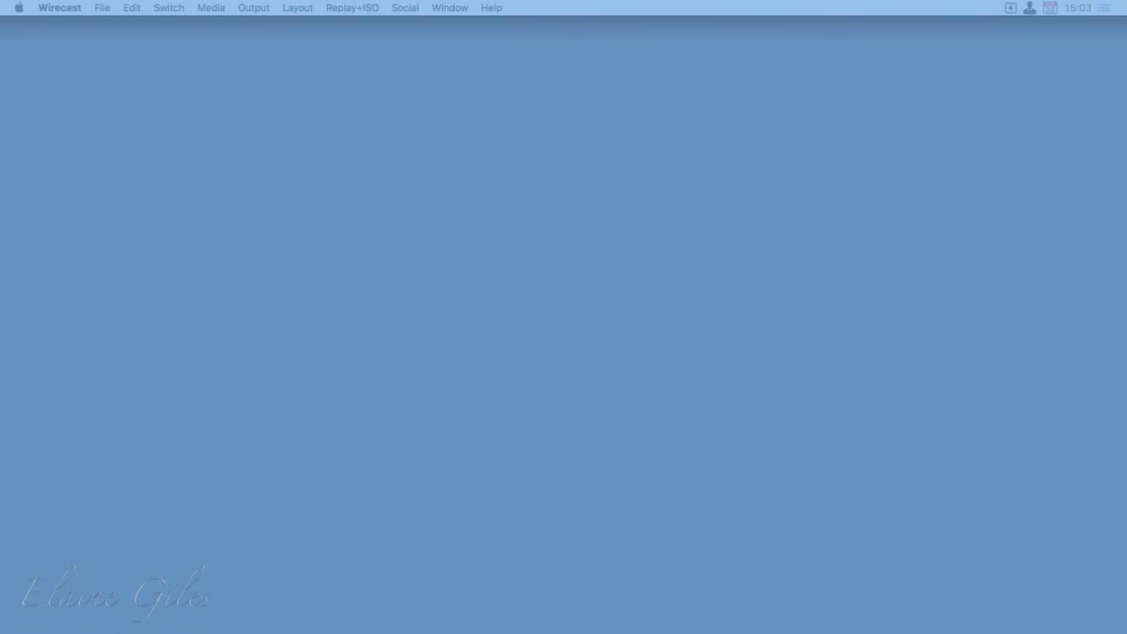
Step: Switch to Affinity Publisher, start a new document and move its setup dialog fully into view
key("super+Tab")
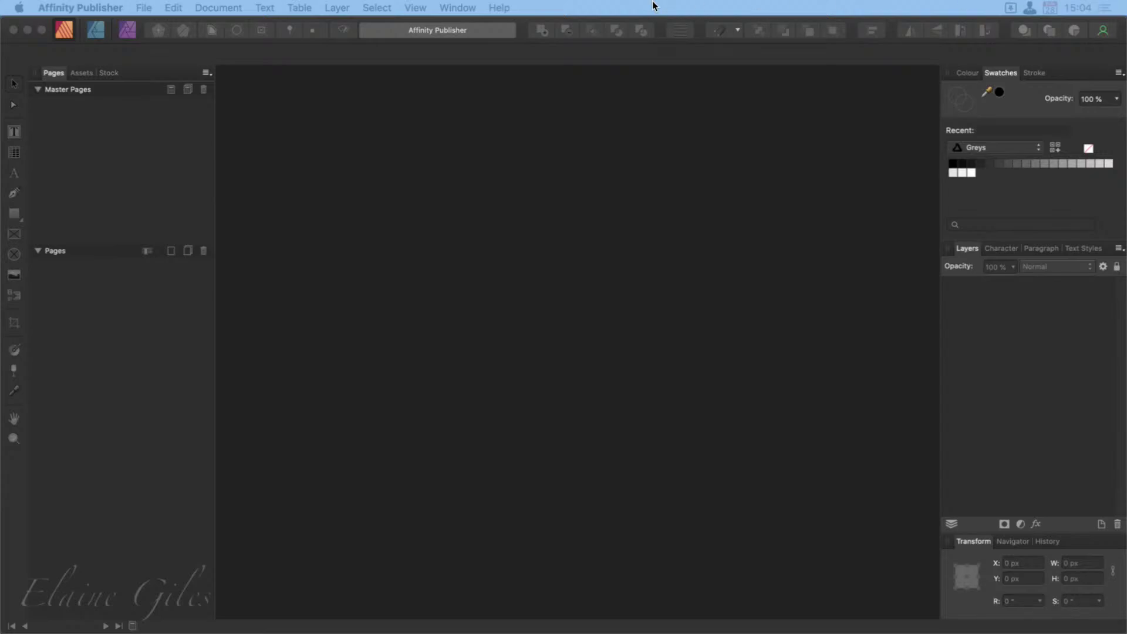
left_click(647, 235)
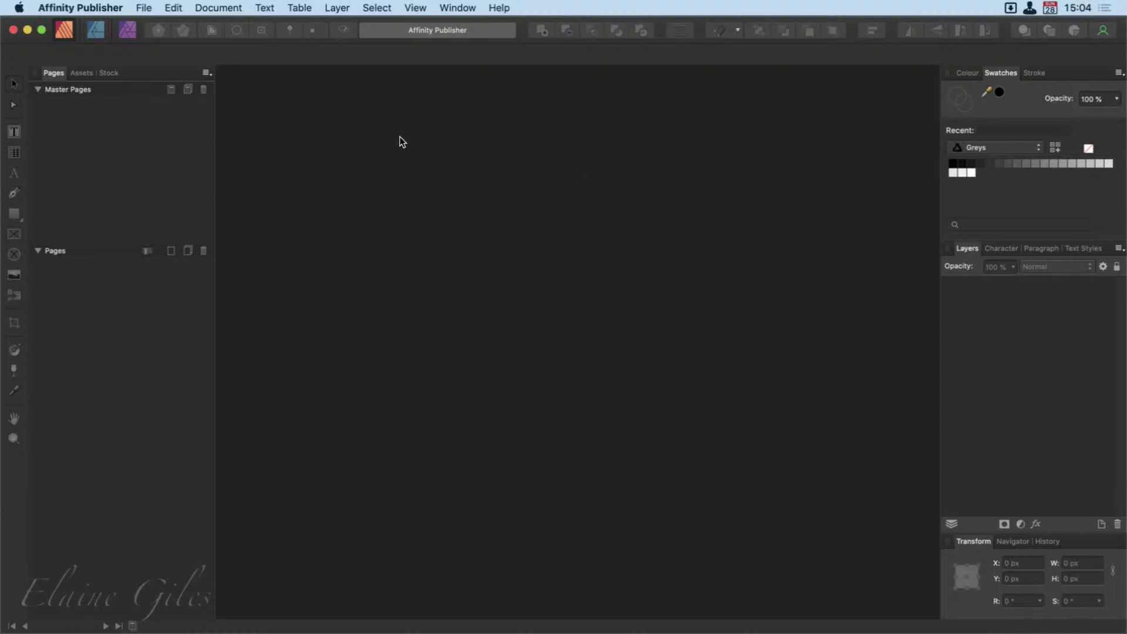
left_click(150, 7)
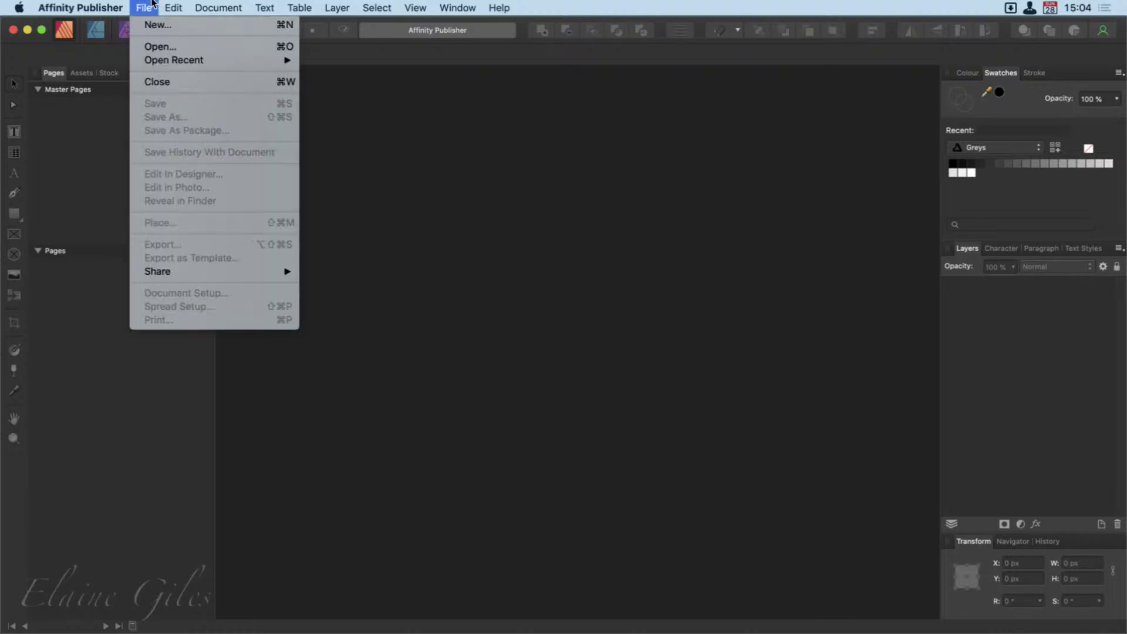
left_click(162, 31)
left_click(148, 5)
left_click(154, 27)
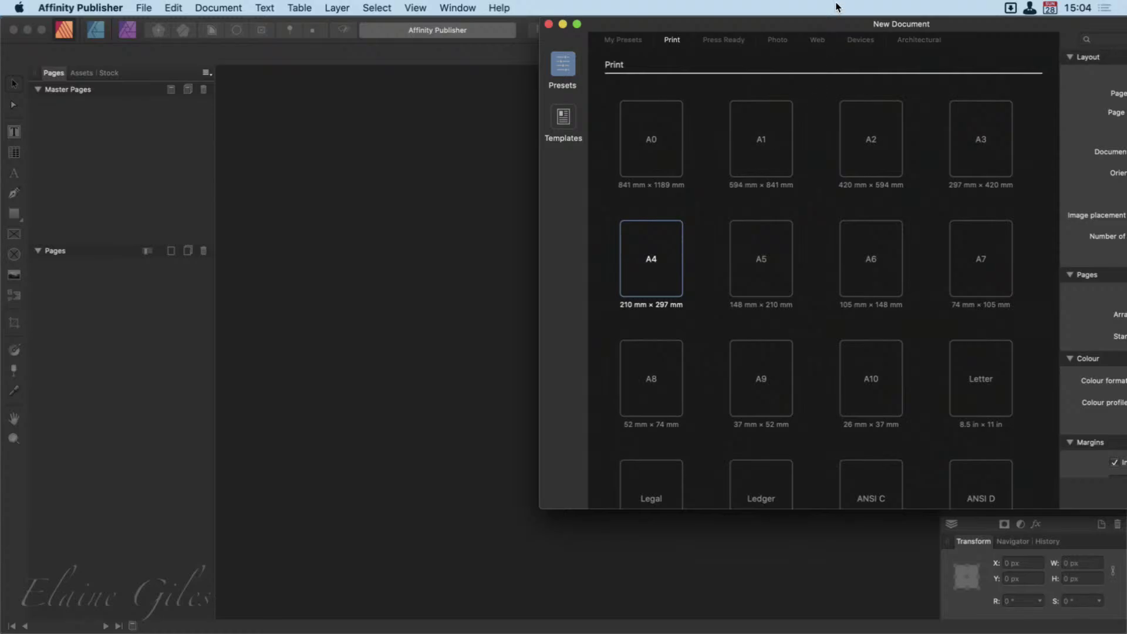
left_click_drag(832, 27, 502, 61)
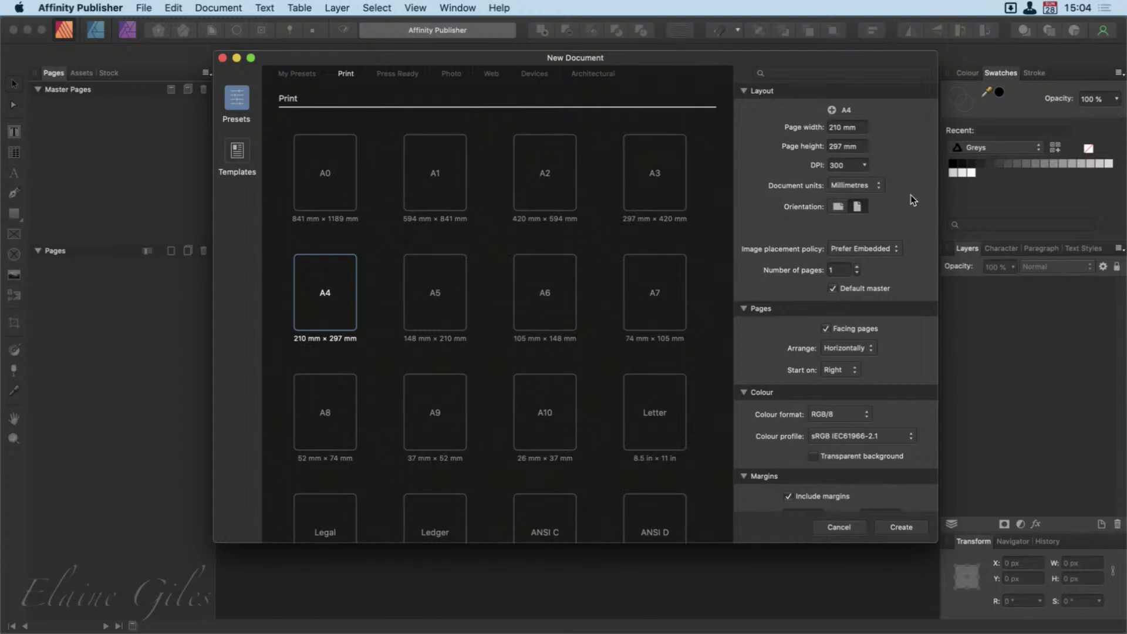
Step: Review the new document settings and collapse the Pages, Colour and Margins sections, leaving only the Layout options expanded
scroll(910, 195, "down", 3)
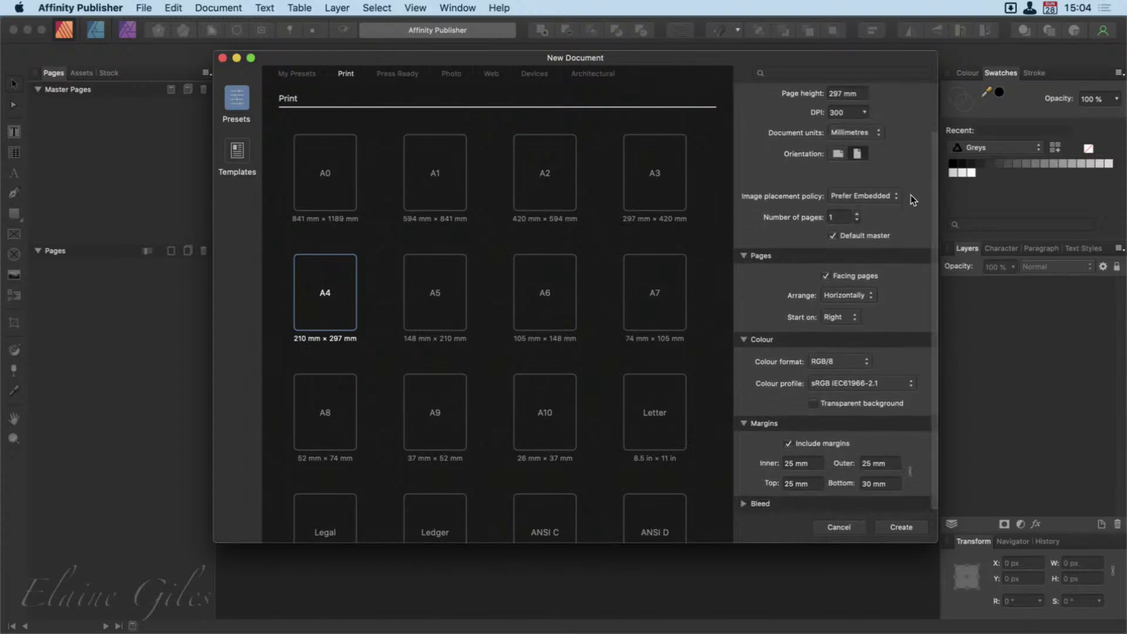
scroll(913, 200, "up", 3)
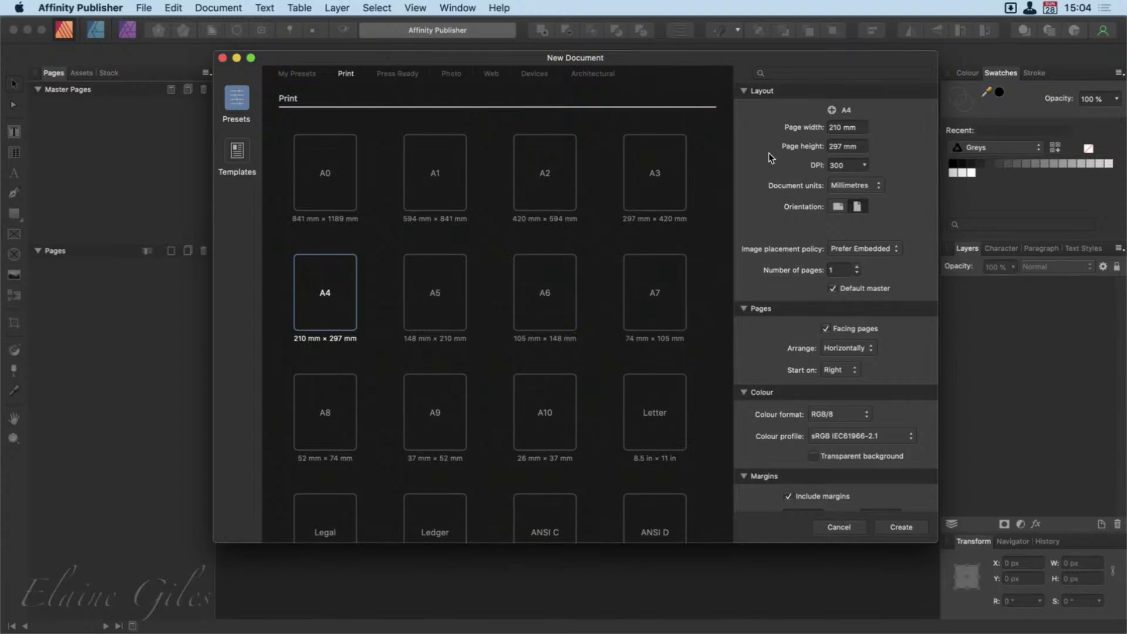
left_click(744, 91)
left_click(743, 106)
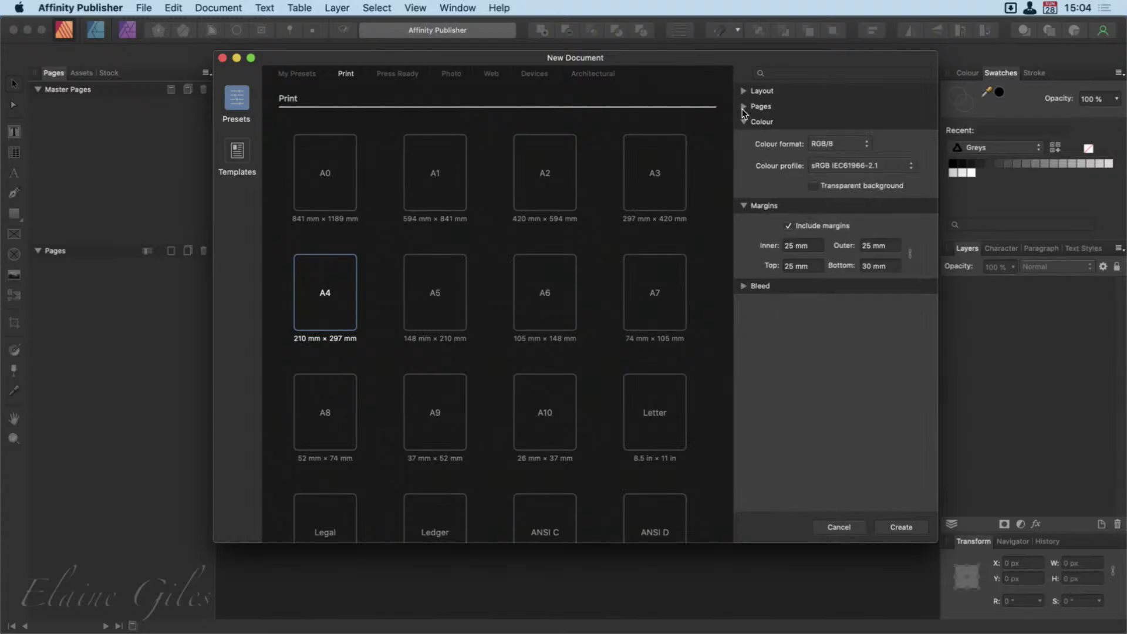
left_click(743, 122)
left_click(745, 137)
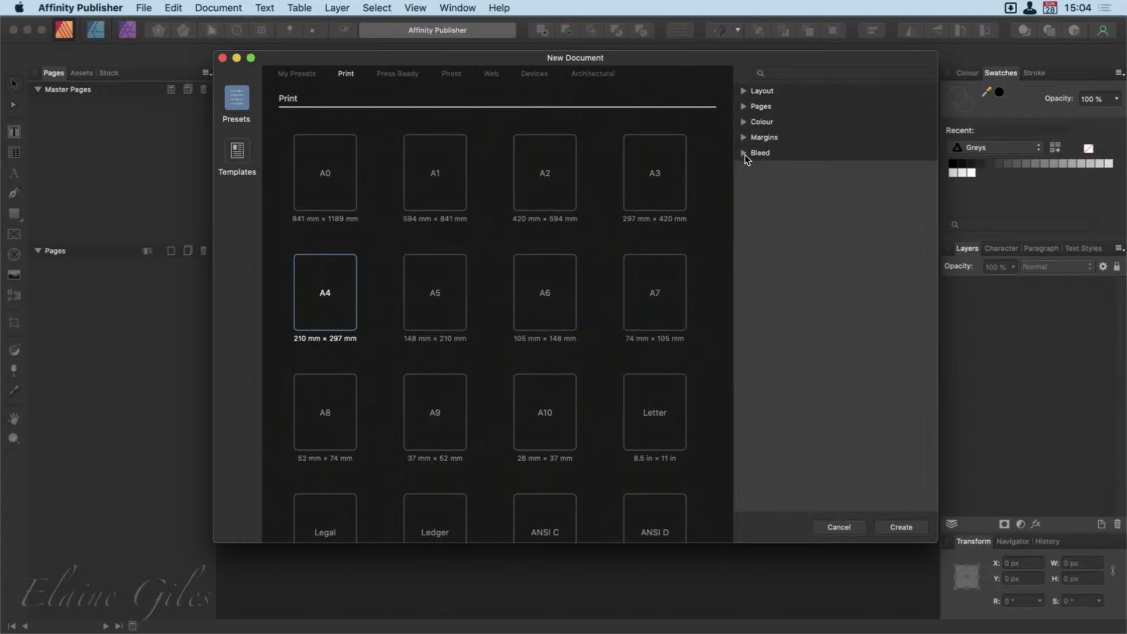
left_click(745, 90)
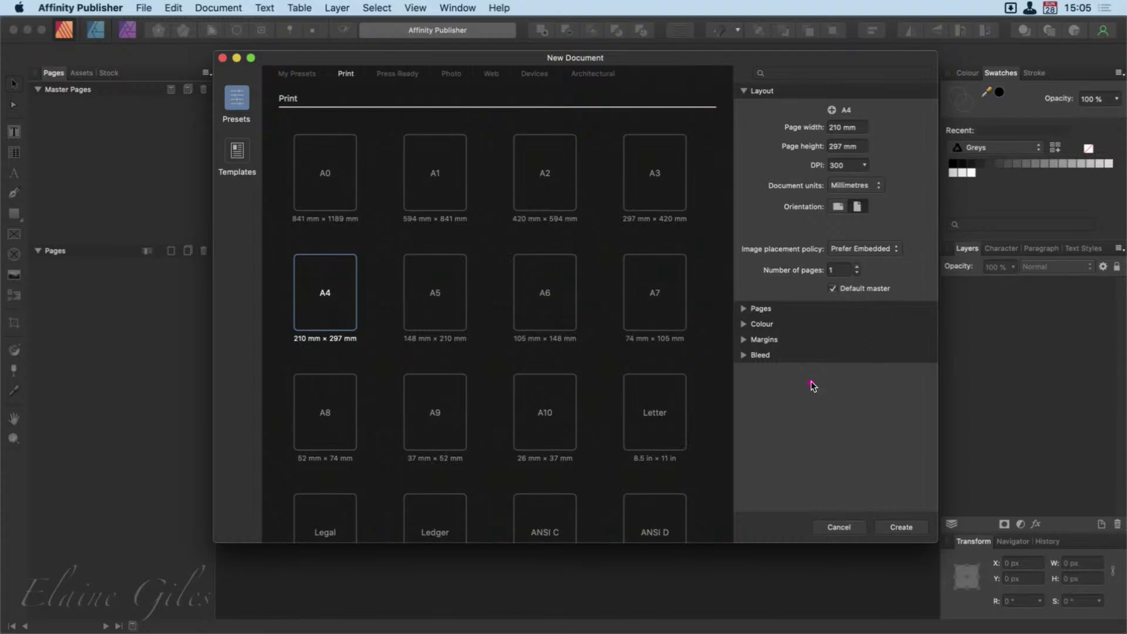
Step: Create the A4 portrait document with the default master option enabled
left_click_drag(811, 385, 841, 300)
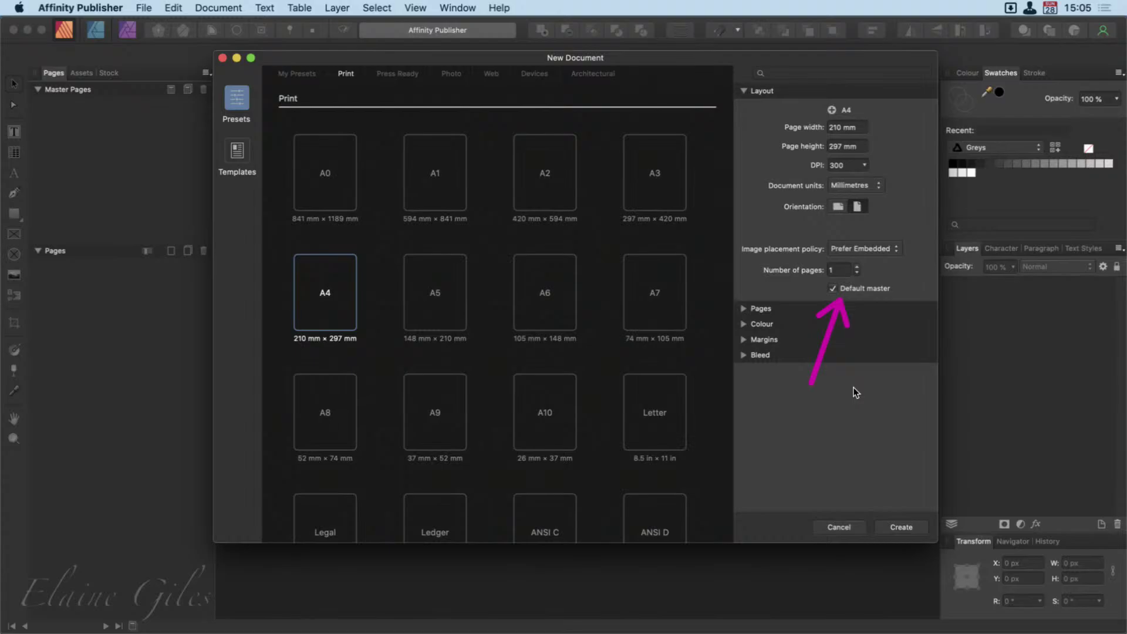
left_click(833, 289)
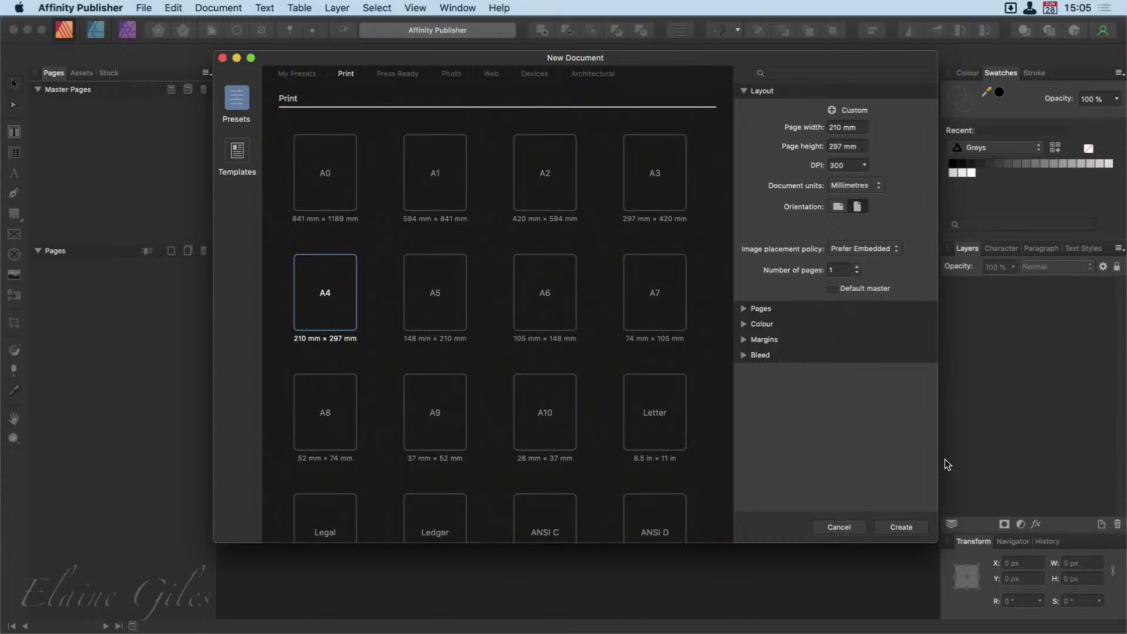
left_click(833, 289)
left_click(900, 526)
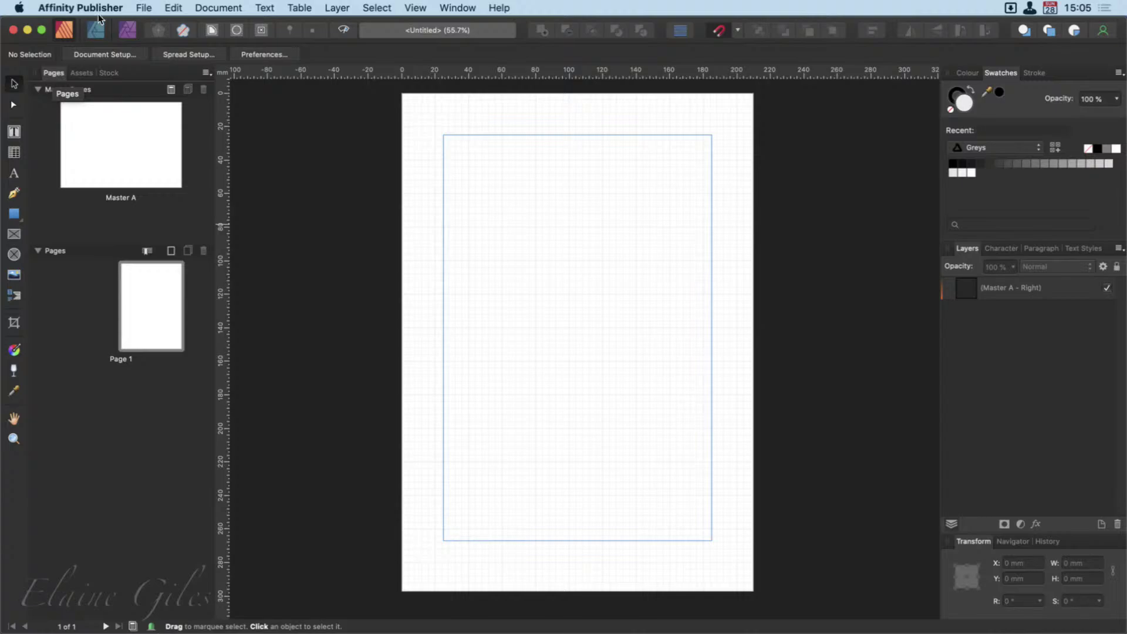
left_click(409, 5)
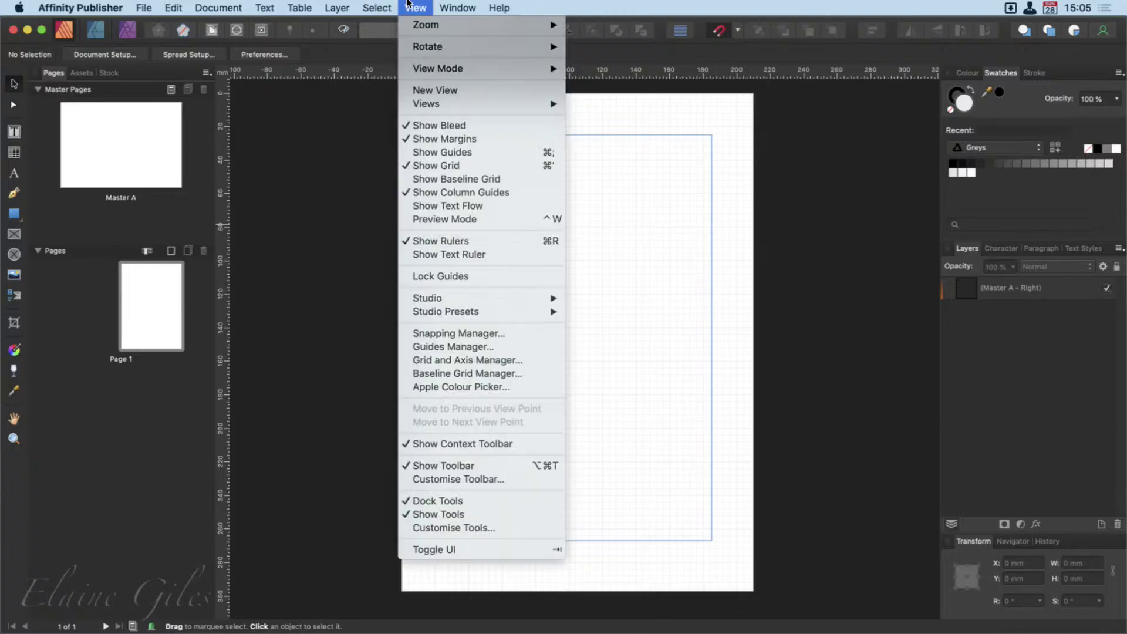
mouse_move(485, 299)
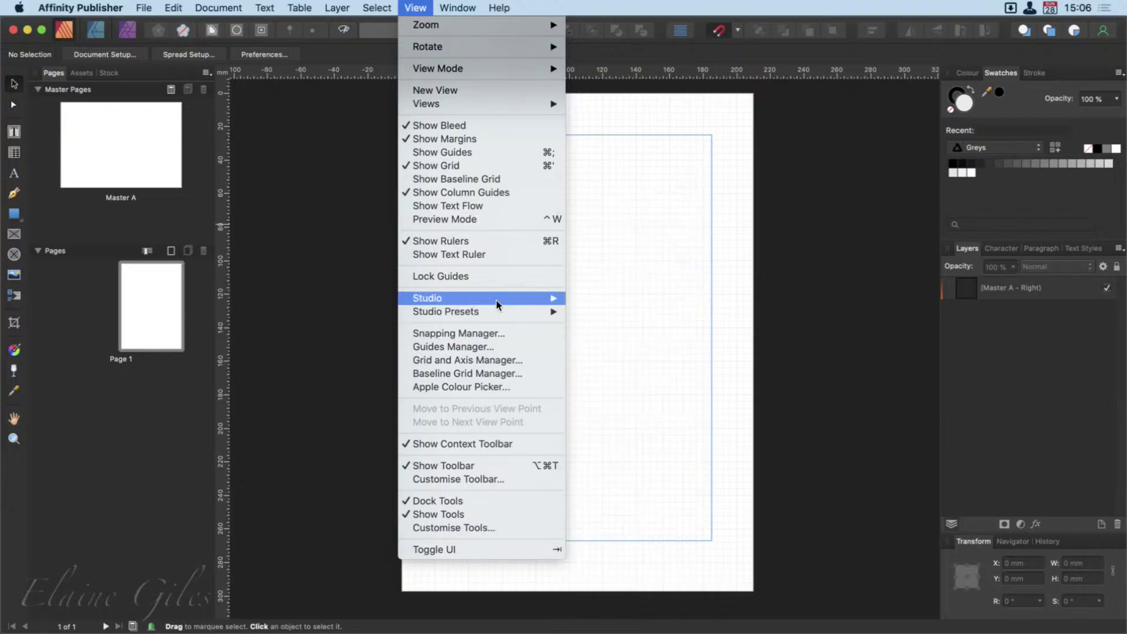
mouse_move(501, 317)
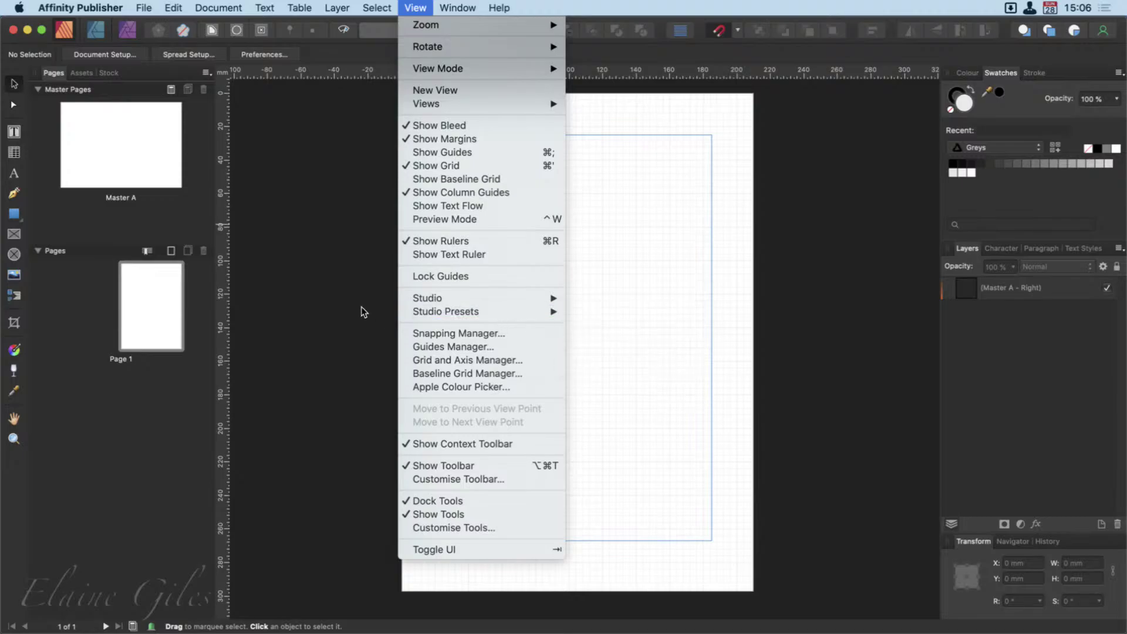
left_click(326, 310)
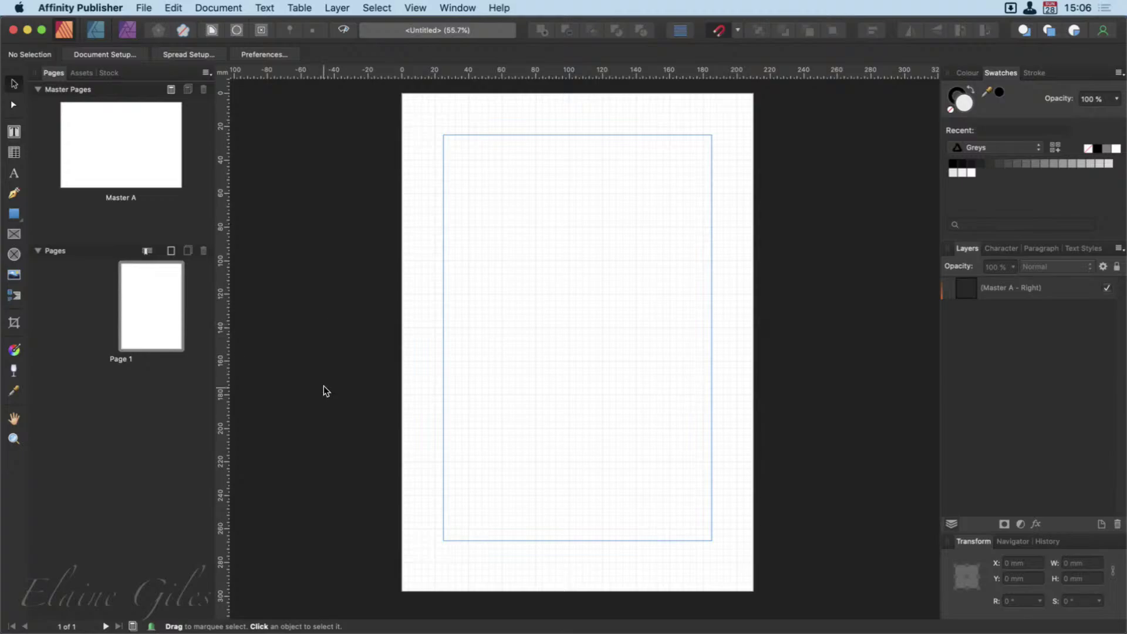
Step: Collapse and re-expand the Master Pages and Pages sections of the page list
left_click(38, 90)
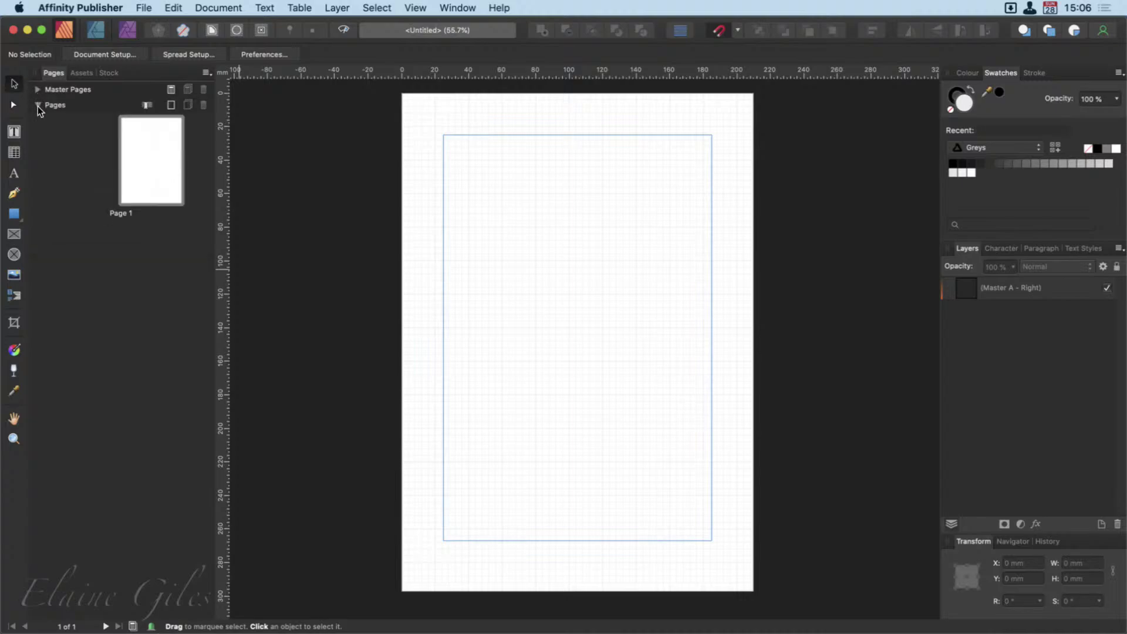
left_click(38, 105)
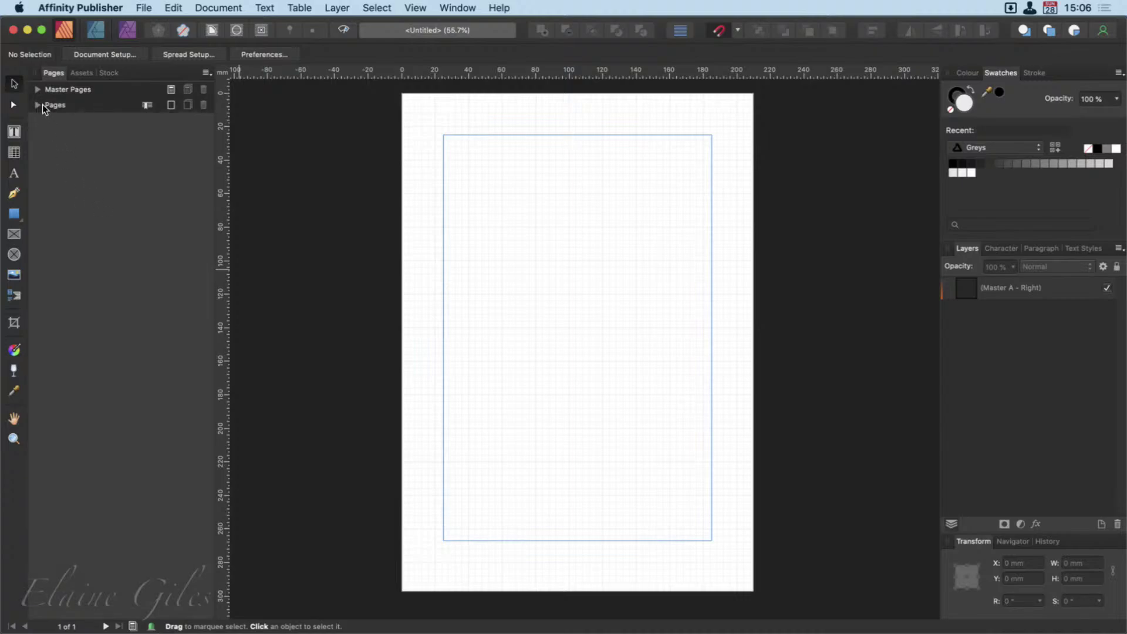
left_click(38, 105)
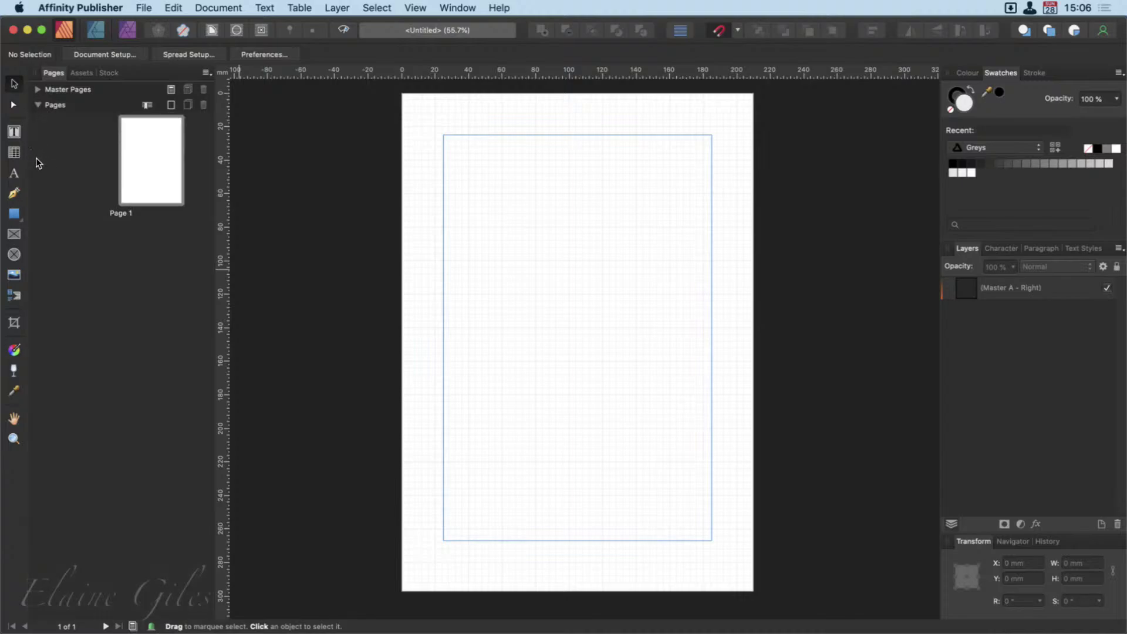
left_click(38, 89)
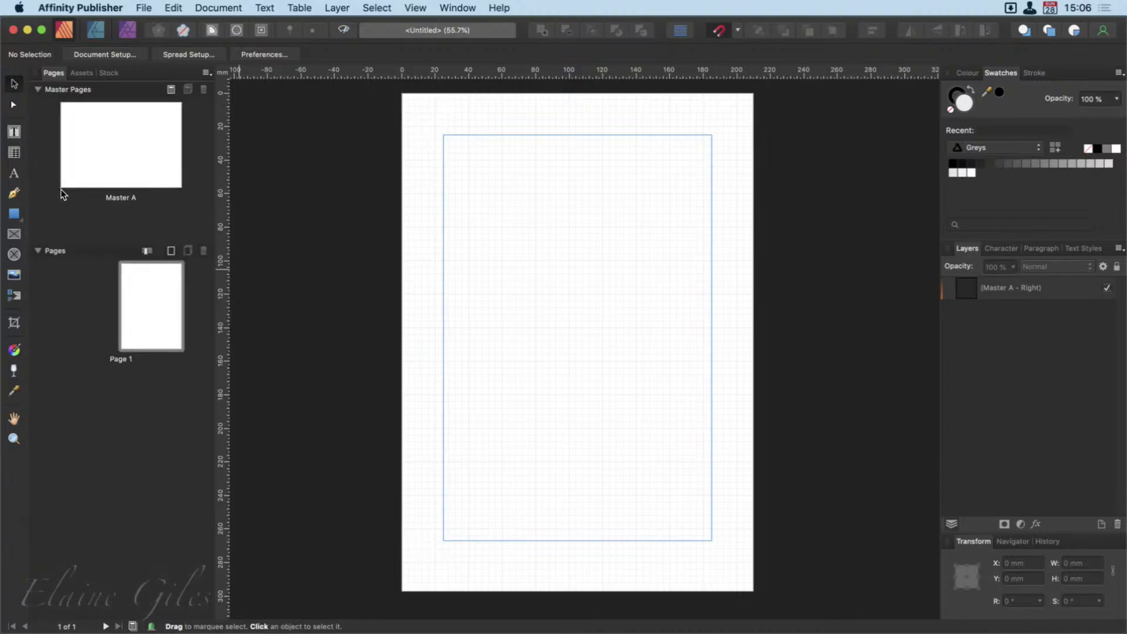
left_click(38, 91)
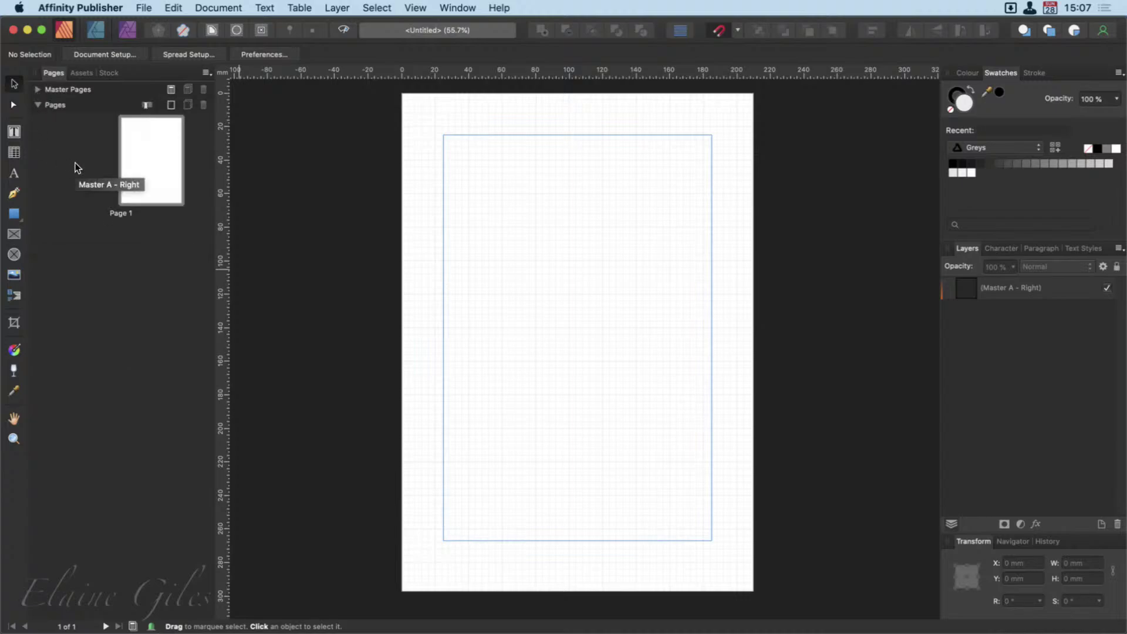
left_click(38, 89)
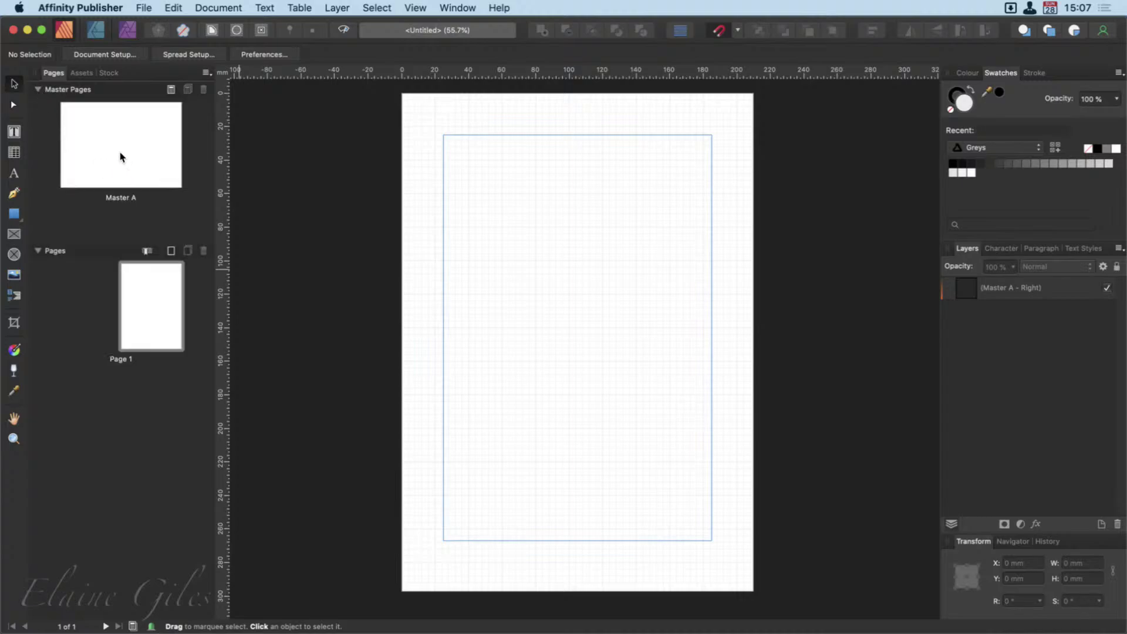
Step: Draw a square about 42 mm wide in the upper-right area of Page 1 with the Rectangle tool
left_click(149, 305)
left_click(14, 214)
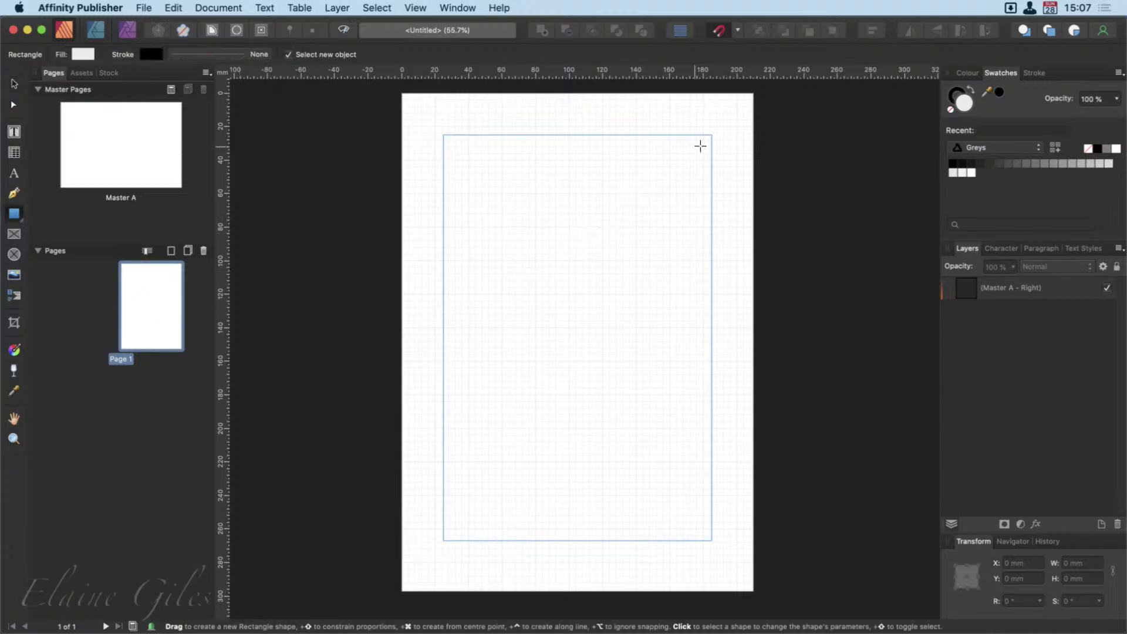
left_click_drag(662, 234, 699, 234)
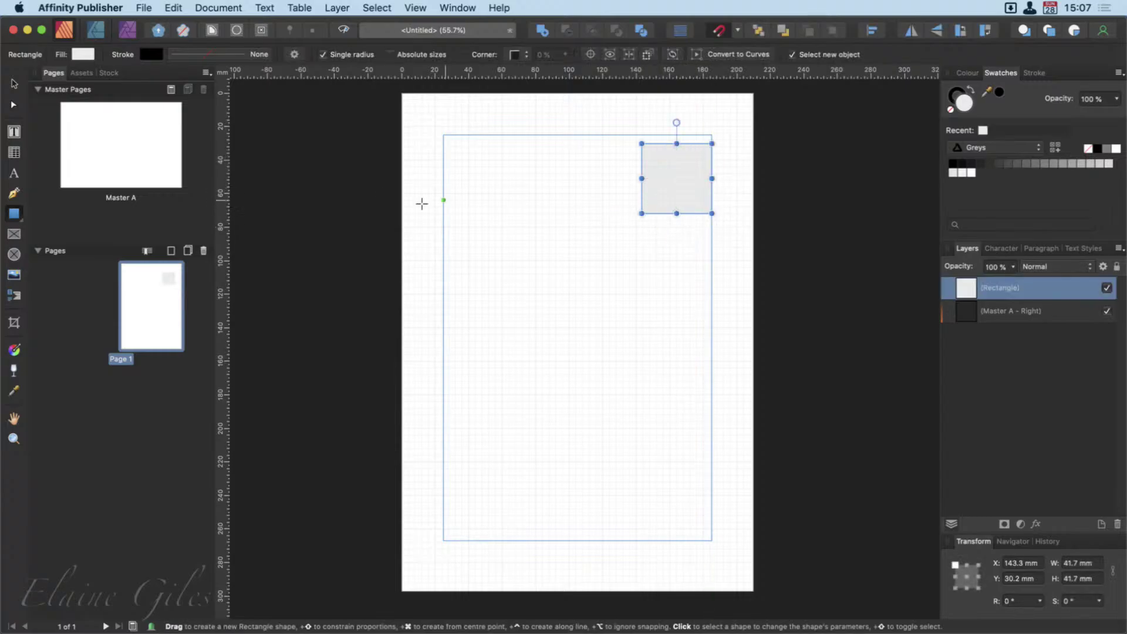
Step: Fill the square with orange from the Apple palette and align it to the upper-right corner of the page margins
left_click(14, 84)
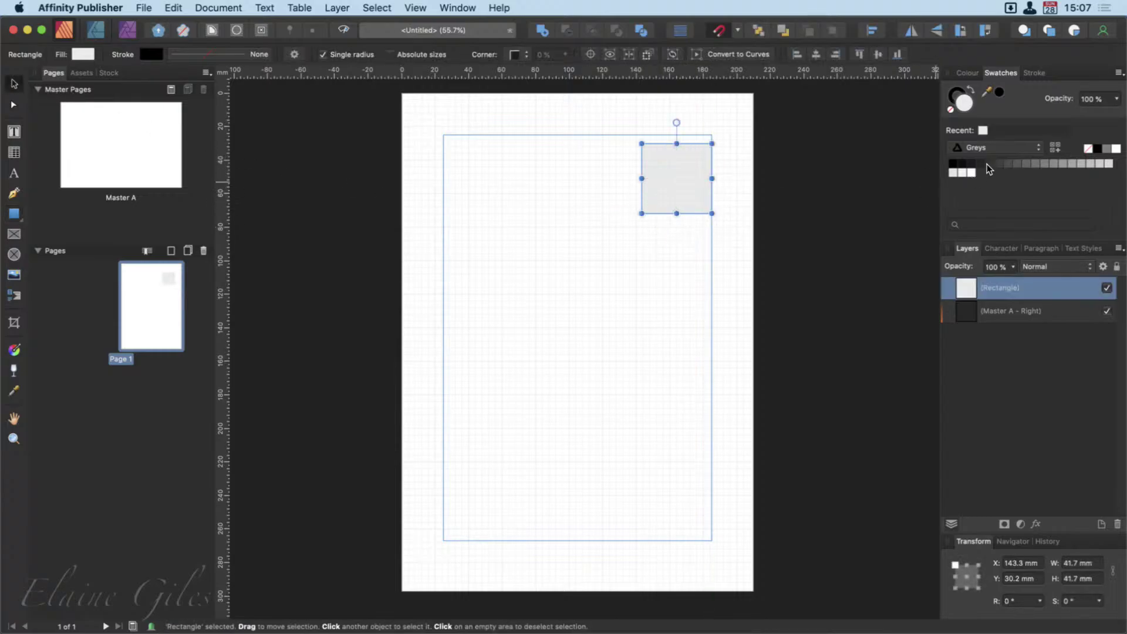
left_click(998, 148)
left_click(976, 201)
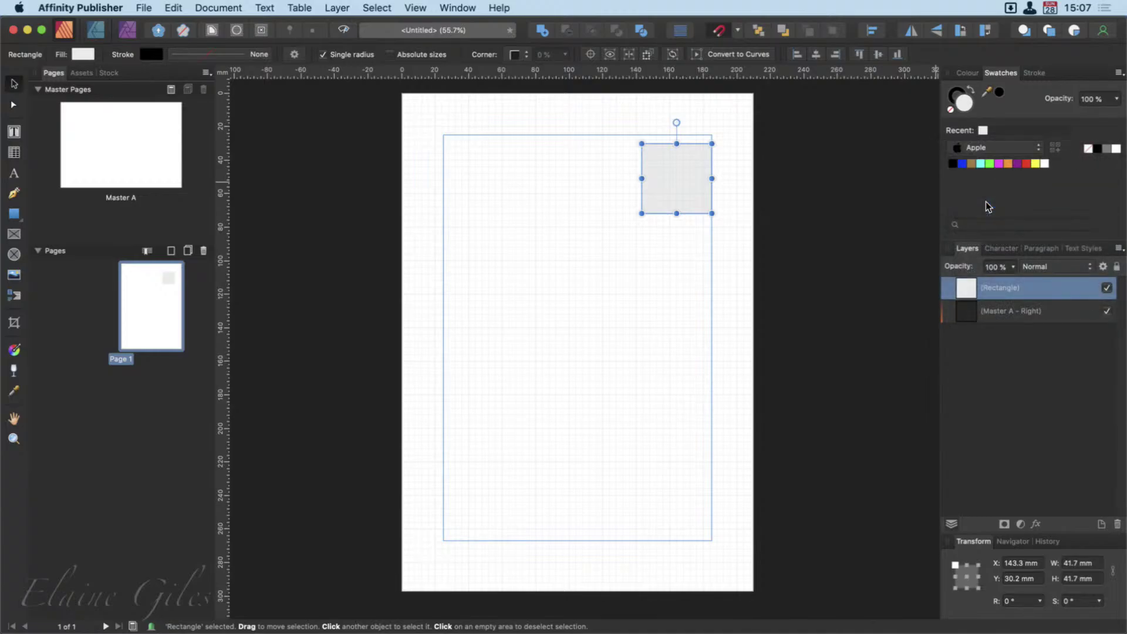
left_click(1009, 164)
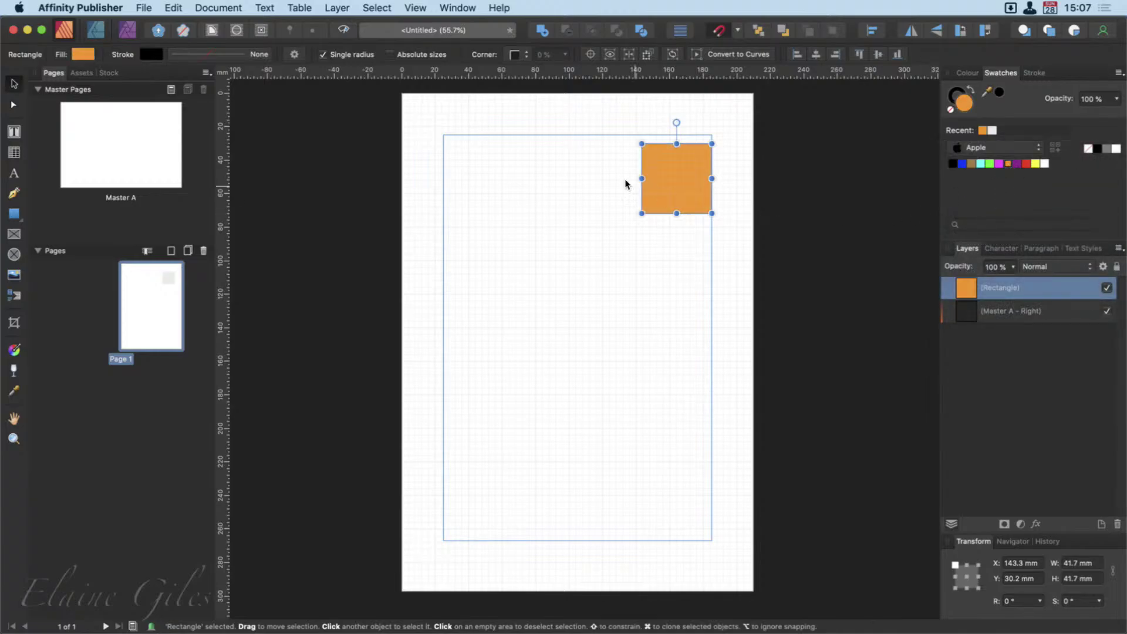
left_click_drag(684, 178, 685, 170)
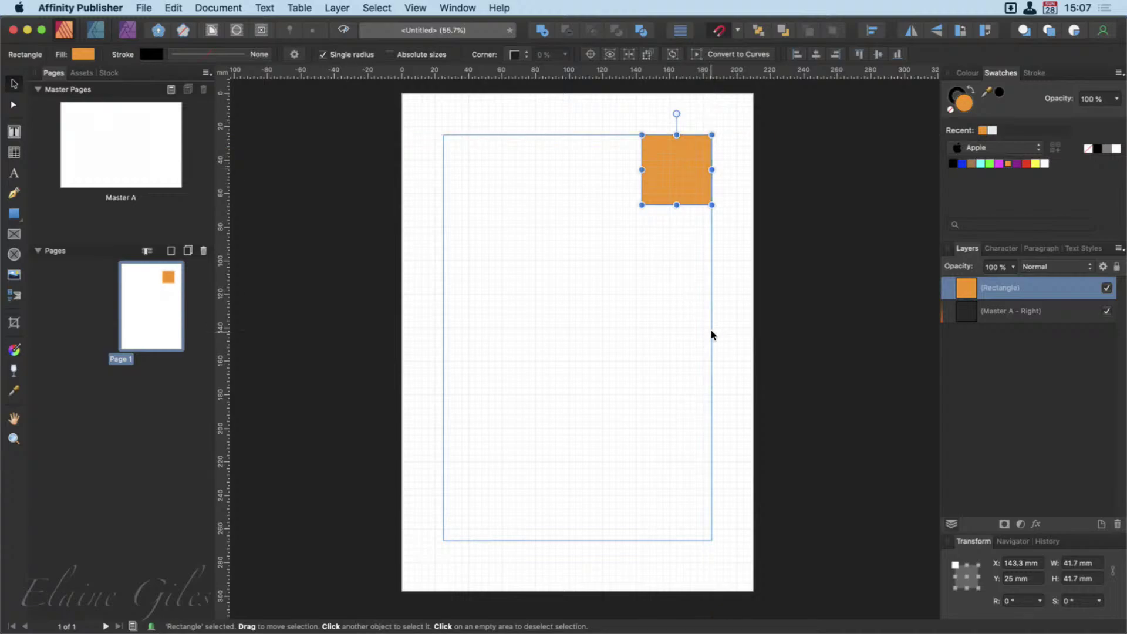
left_click(709, 364)
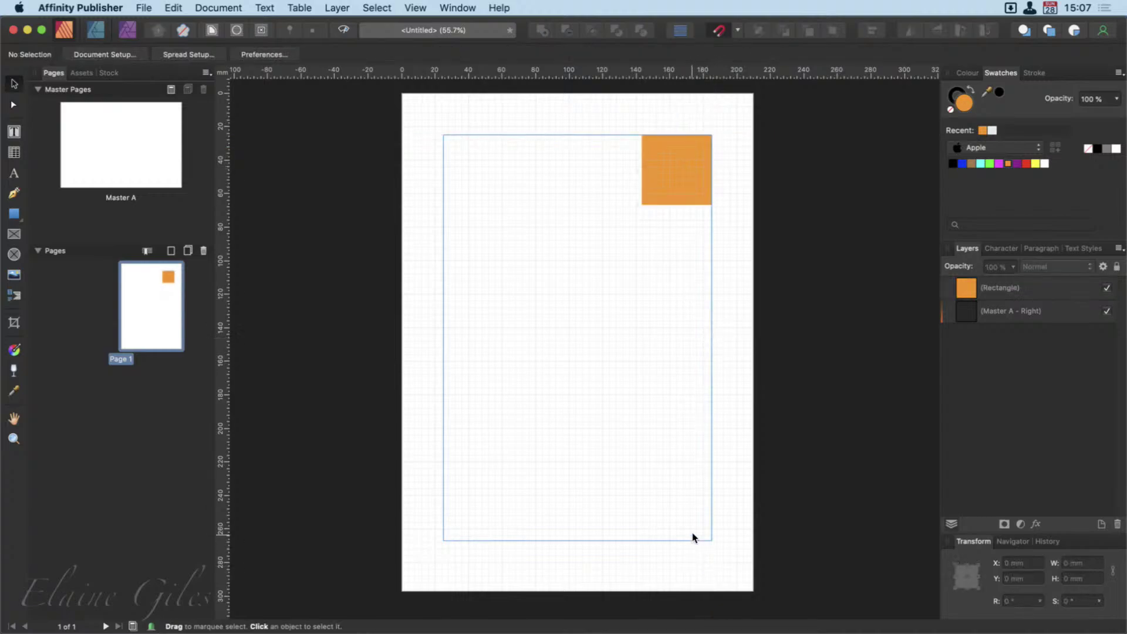
Step: Compare the Master A spread with Page 1 by opening each in turn, finishing on Master A
left_click(116, 151)
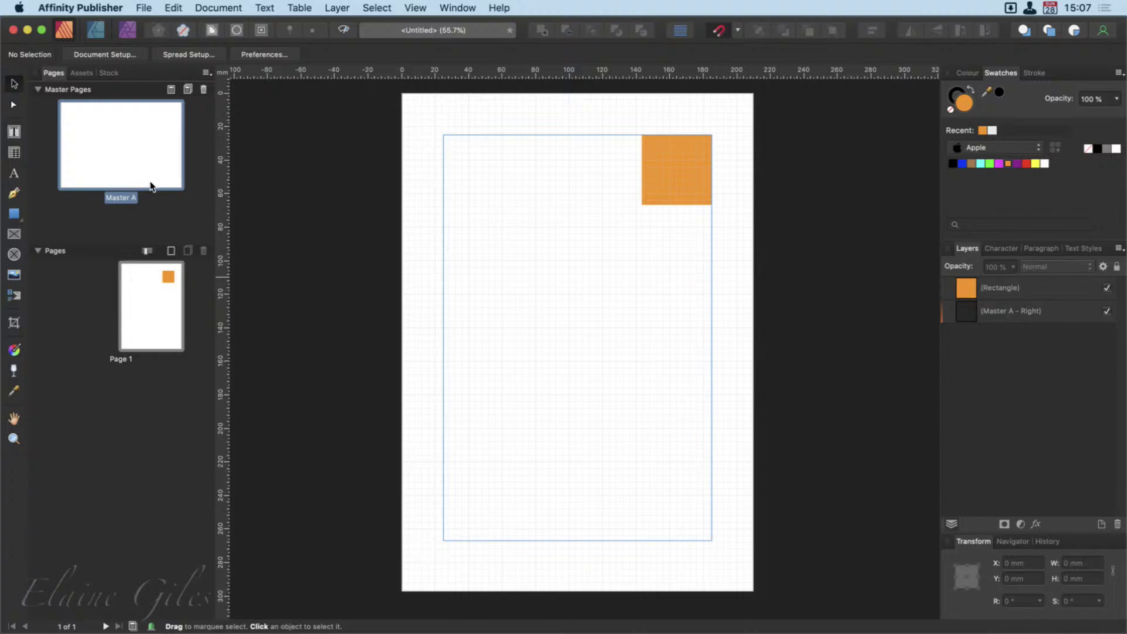
double_click(116, 150)
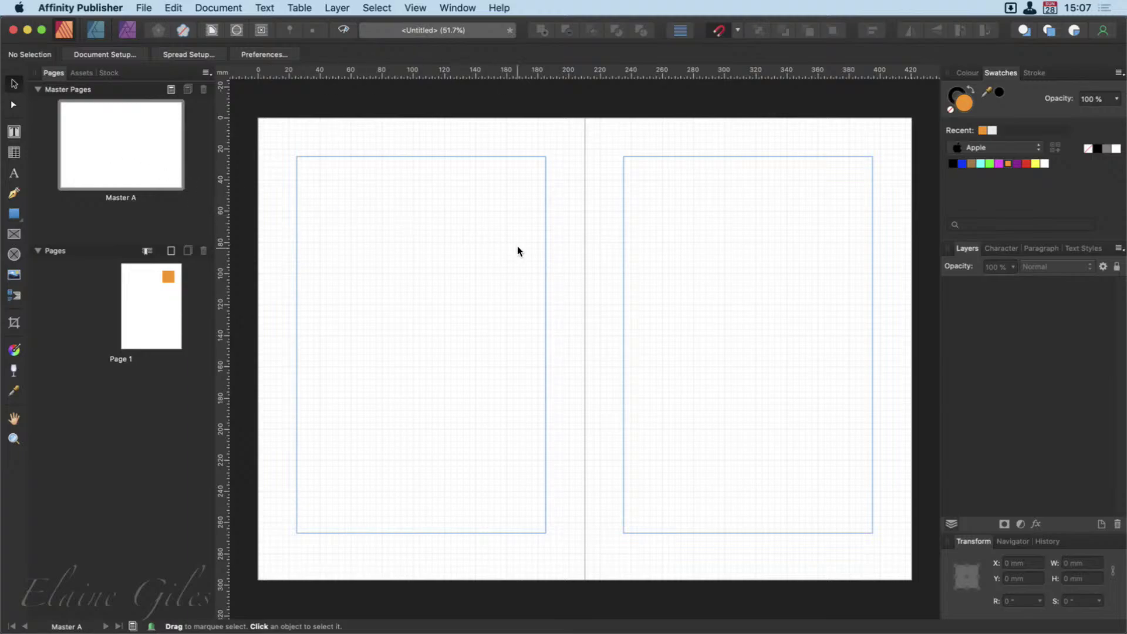
left_click(157, 314)
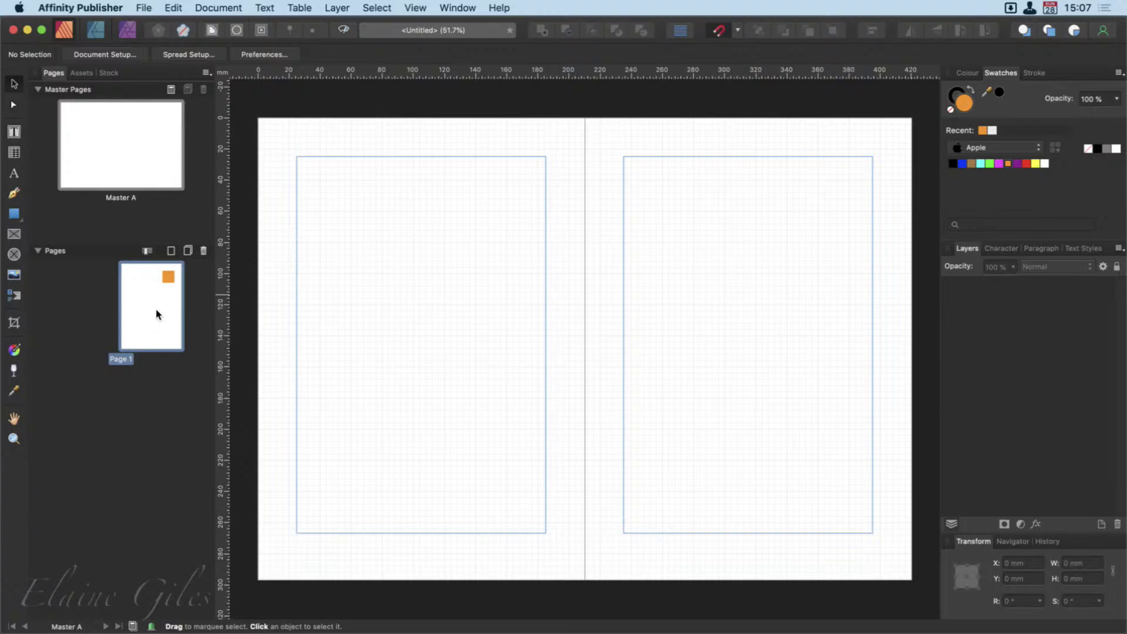
double_click(157, 314)
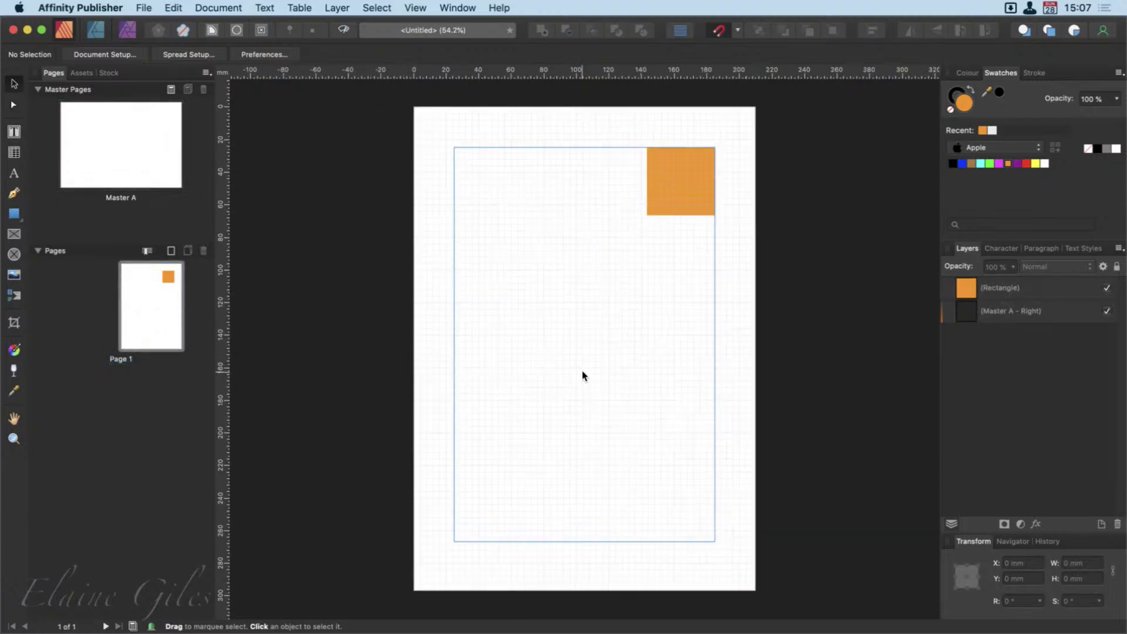
double_click(116, 153)
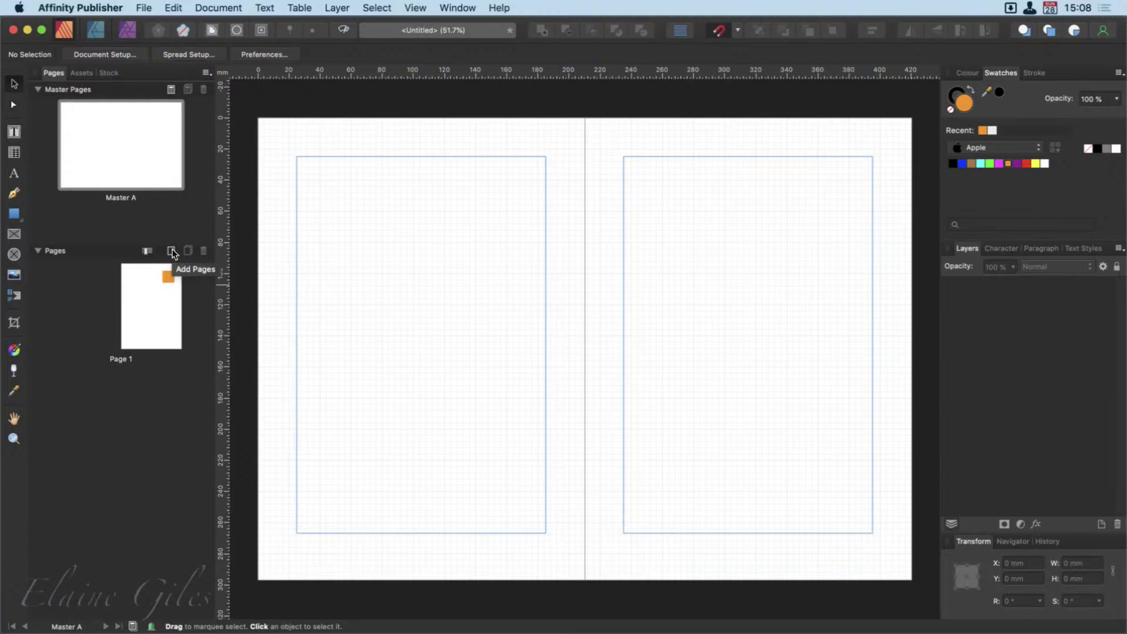
Step: Add a facing master page named Sidebar with 10 mm inner, outer and top margins and a 15 mm bottom margin
left_click(171, 90)
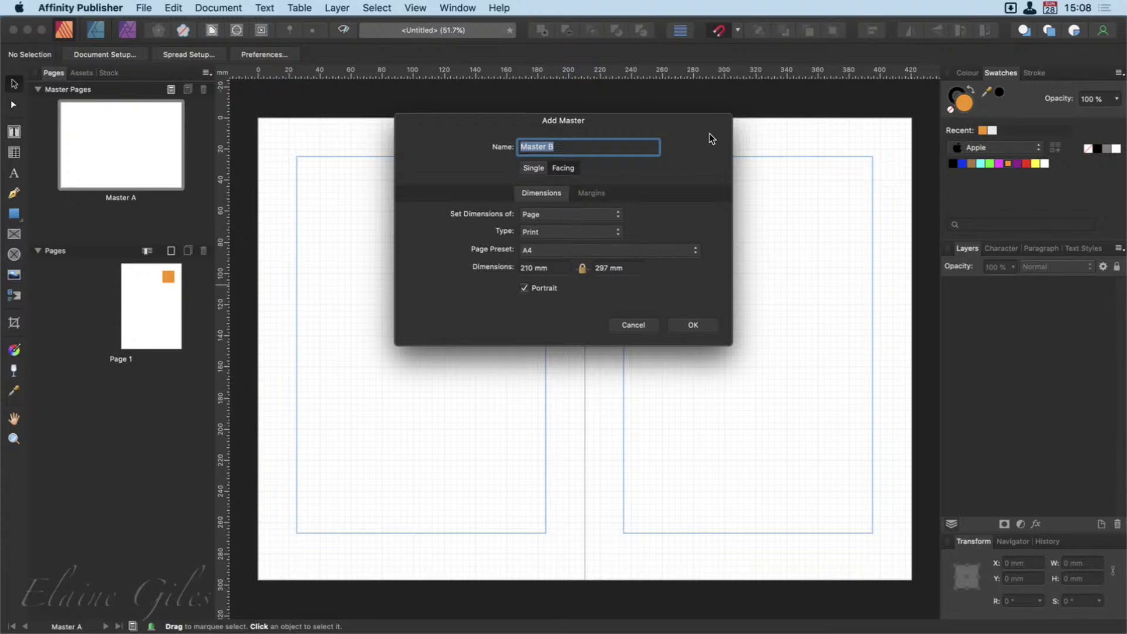
type("Sidebar")
left_click(591, 193)
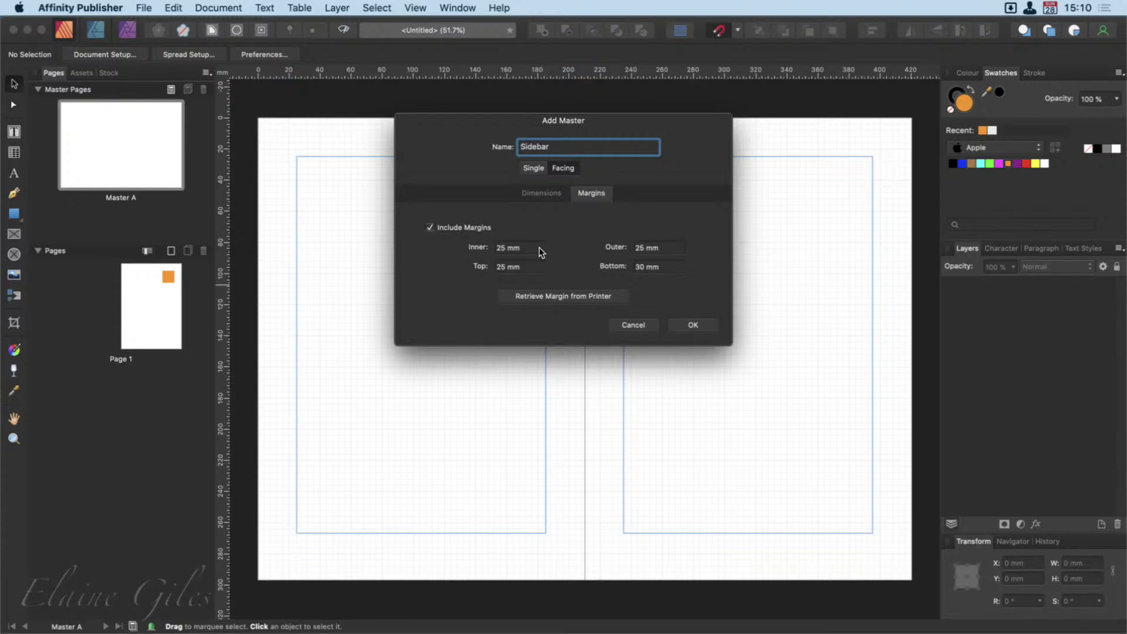
double_click(501, 248)
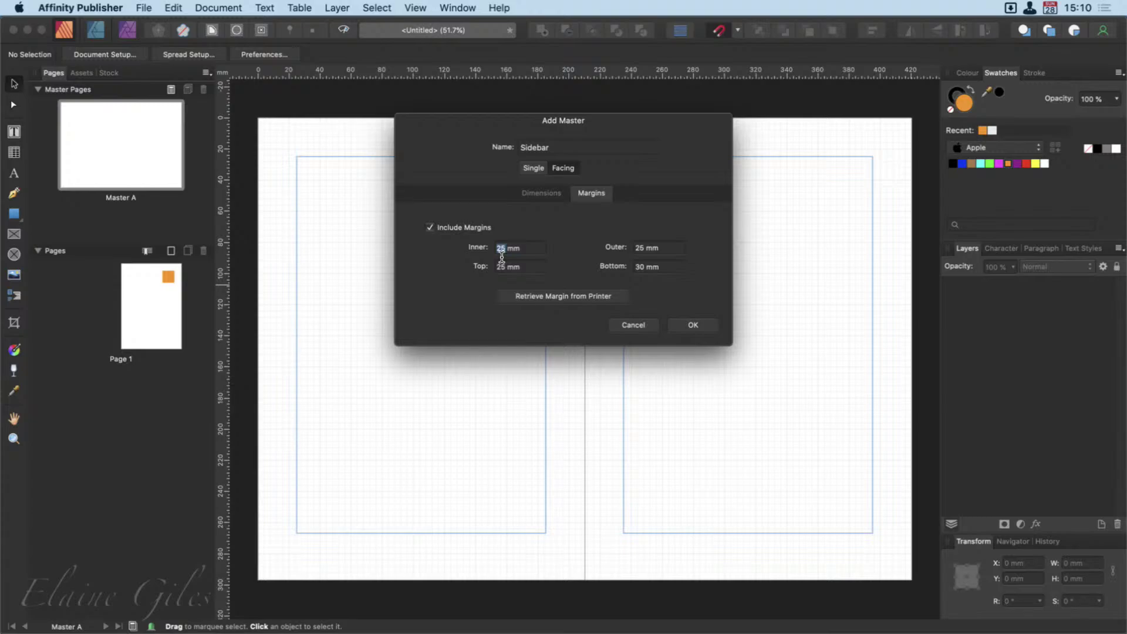
type("10")
key("Tab")
type("10")
key("Tab")
type("10")
key("Tab")
type("15")
left_click(694, 324)
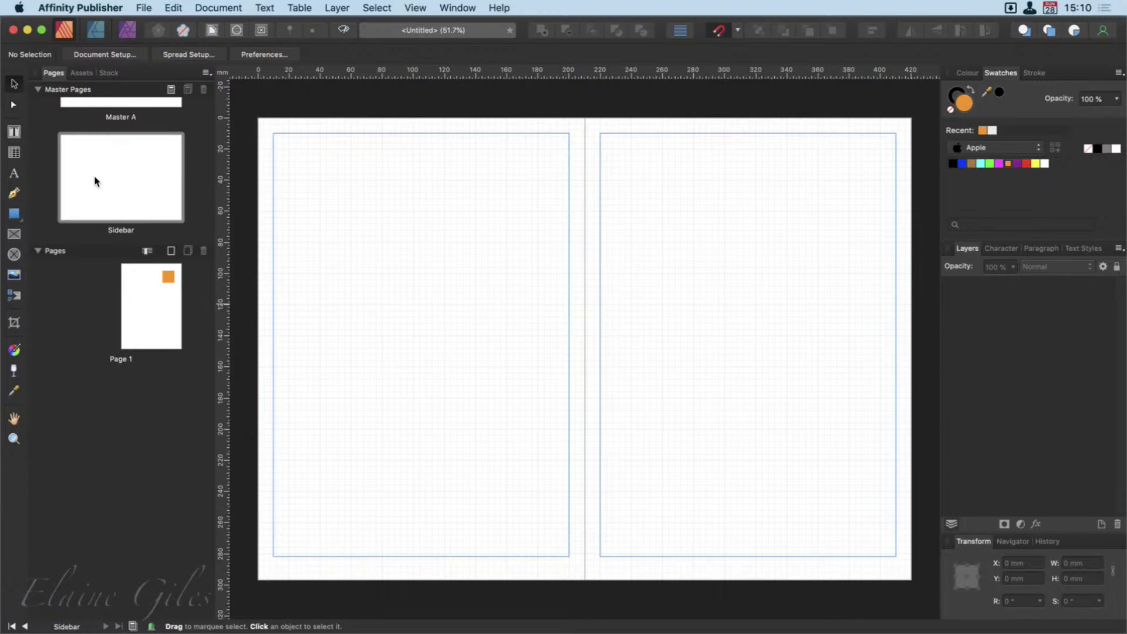
Step: Compare the margins of the Master A and Sidebar spreads by opening each in turn, finishing on Sidebar
left_click(130, 198)
scroll(131, 198, "up", 2)
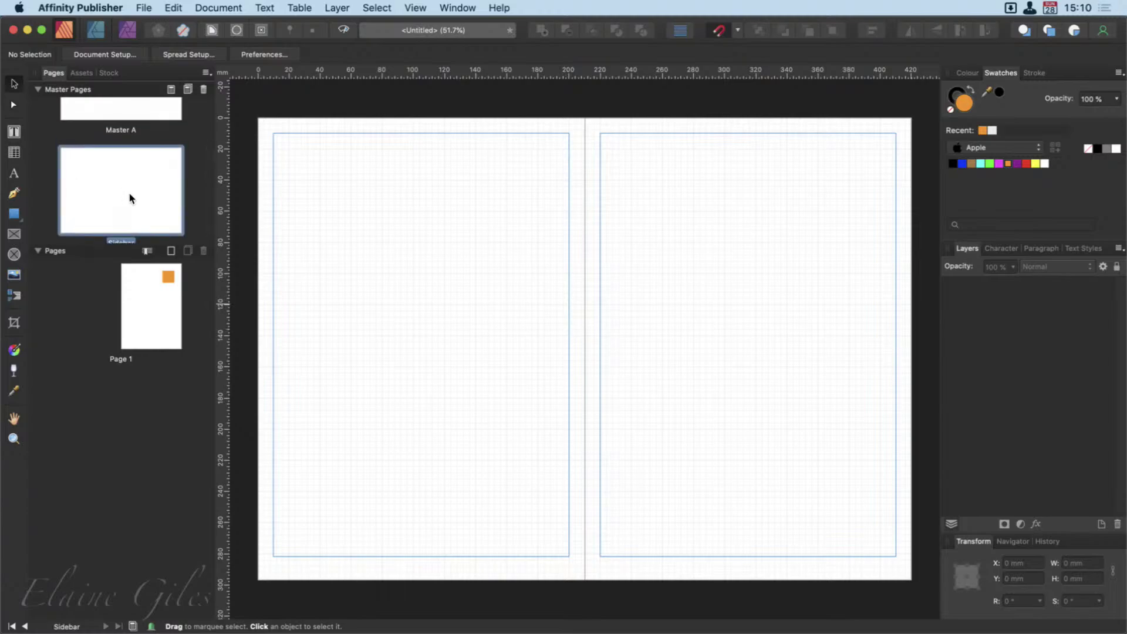
scroll(130, 198, "up", 4)
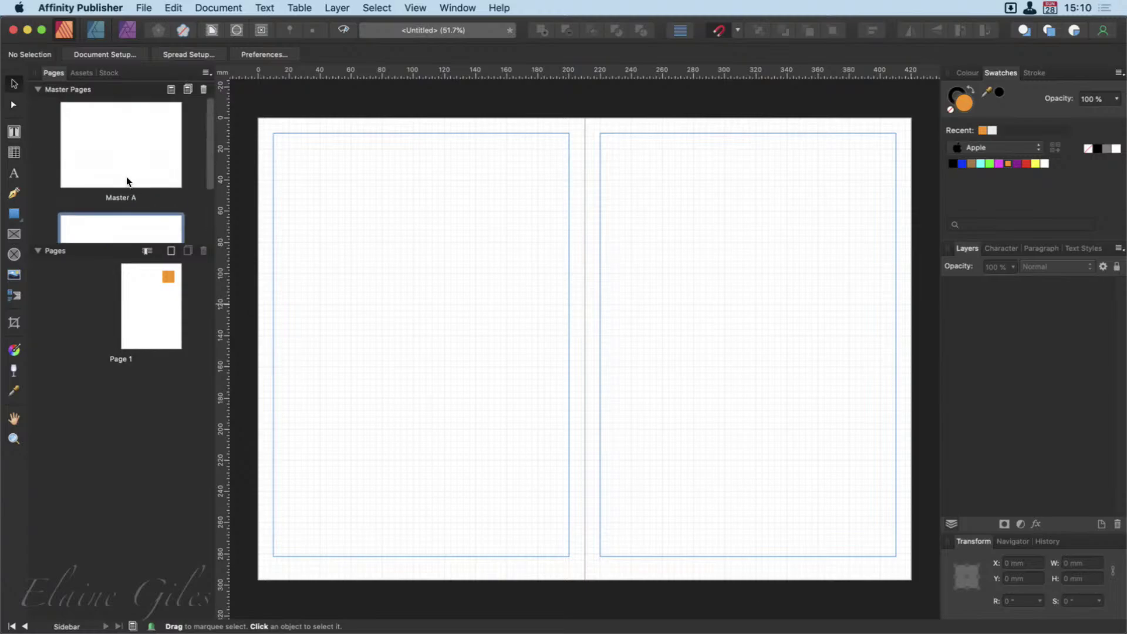
left_click(123, 164)
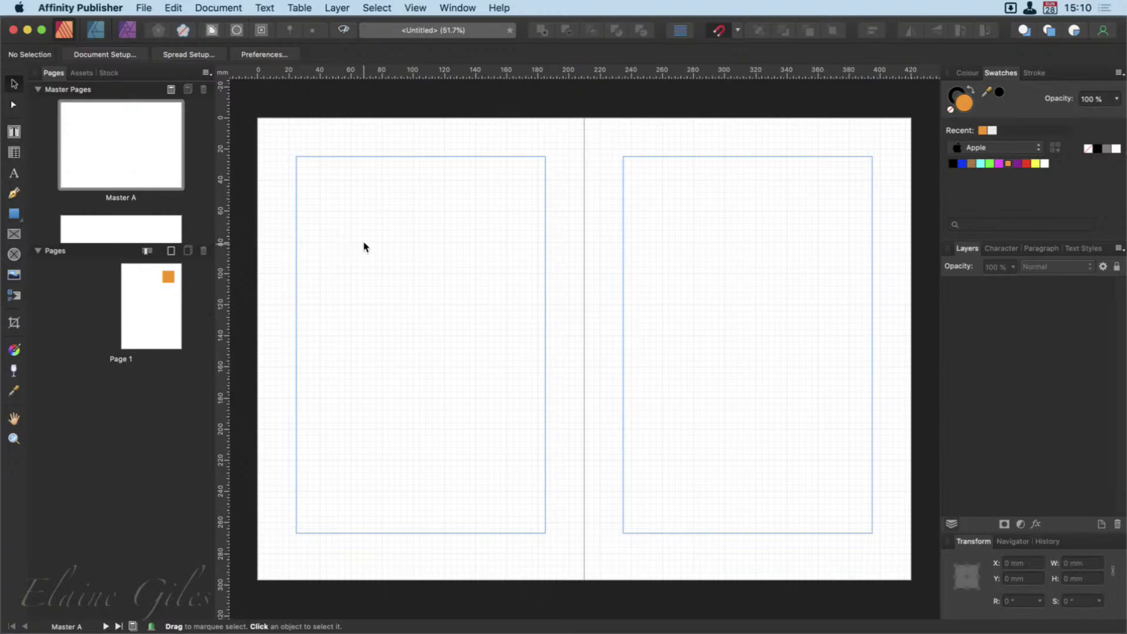
left_click(124, 229)
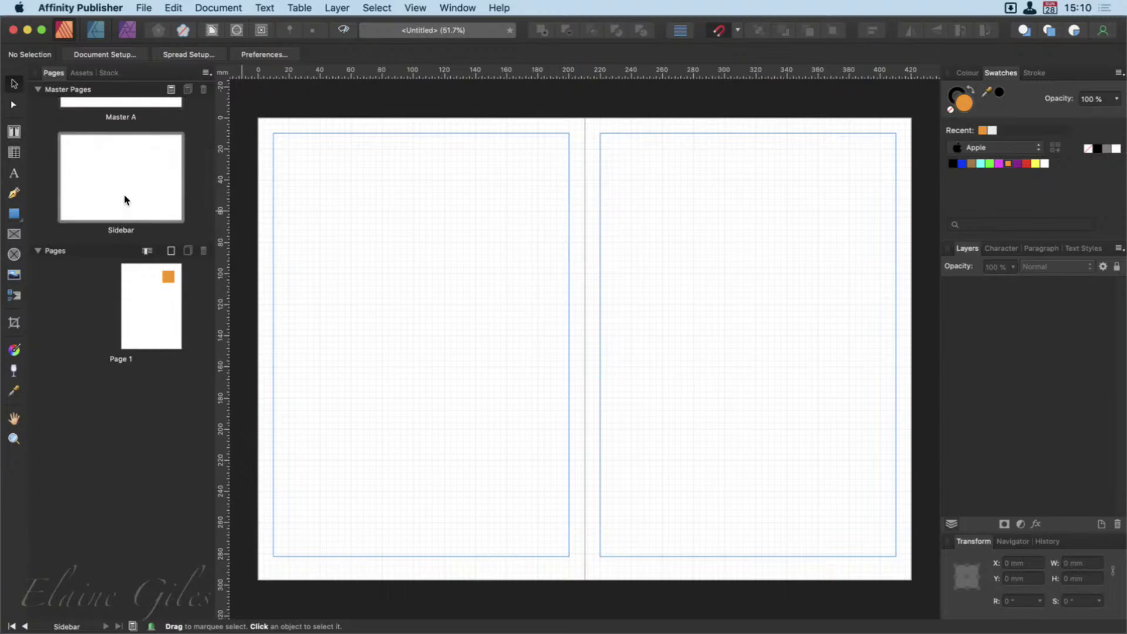
left_click(257, 53)
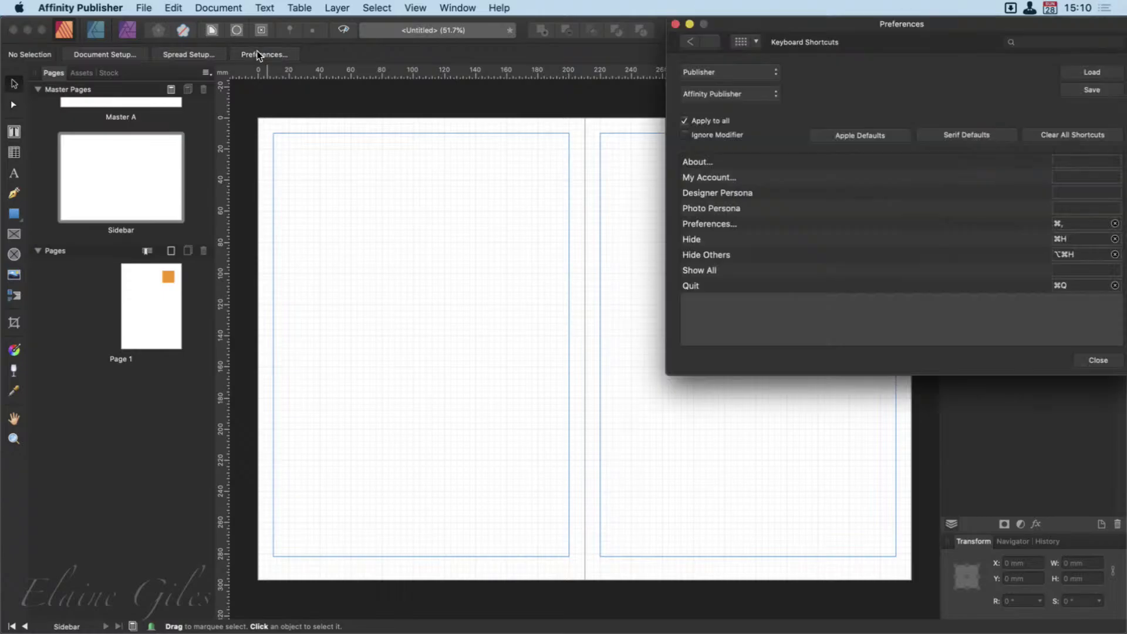
left_click(674, 23)
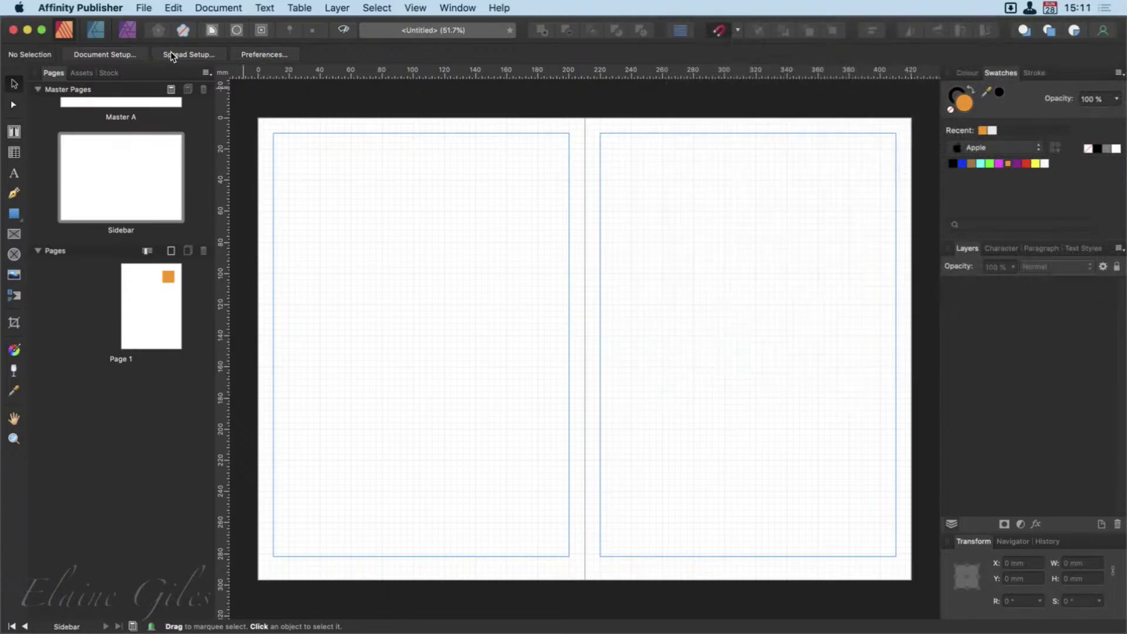
scroll(157, 136, "up", 3)
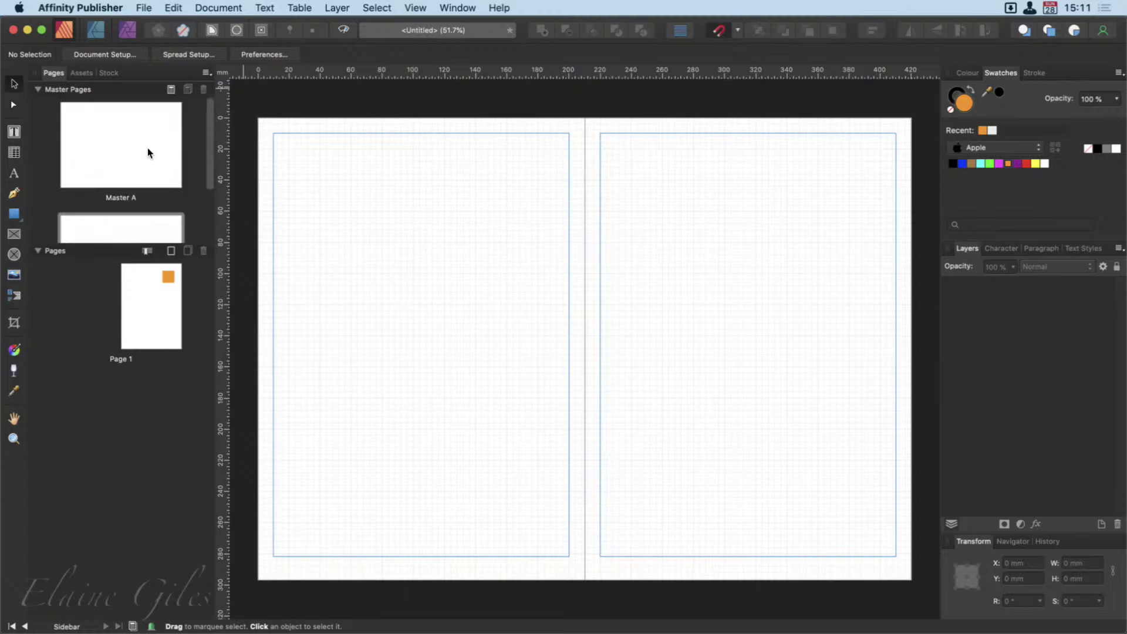
double_click(119, 134)
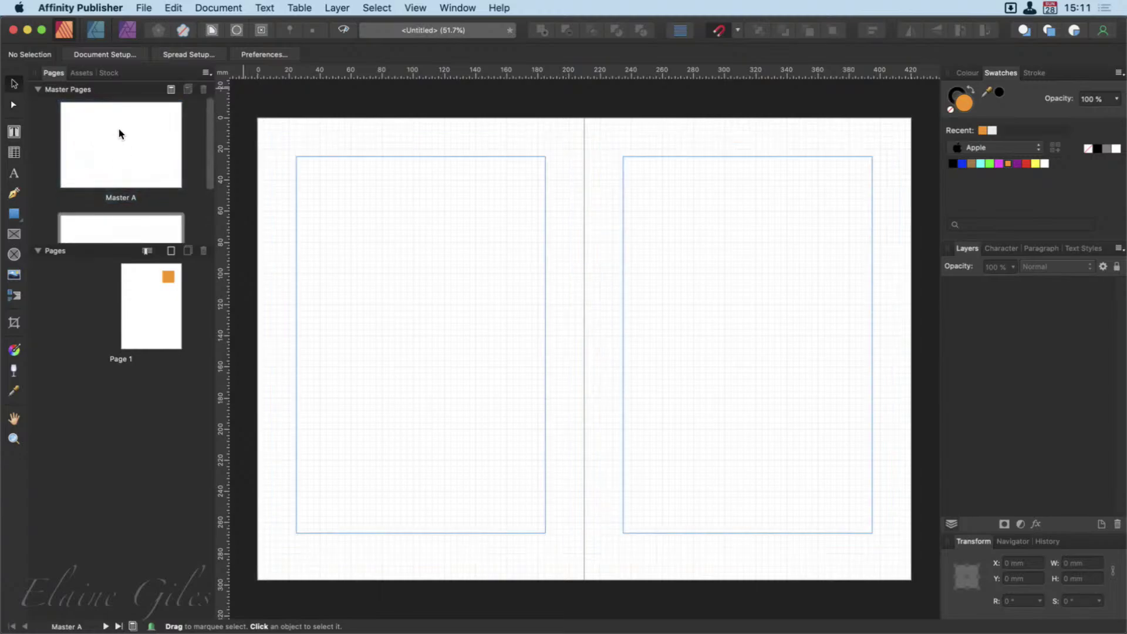
left_click(183, 54)
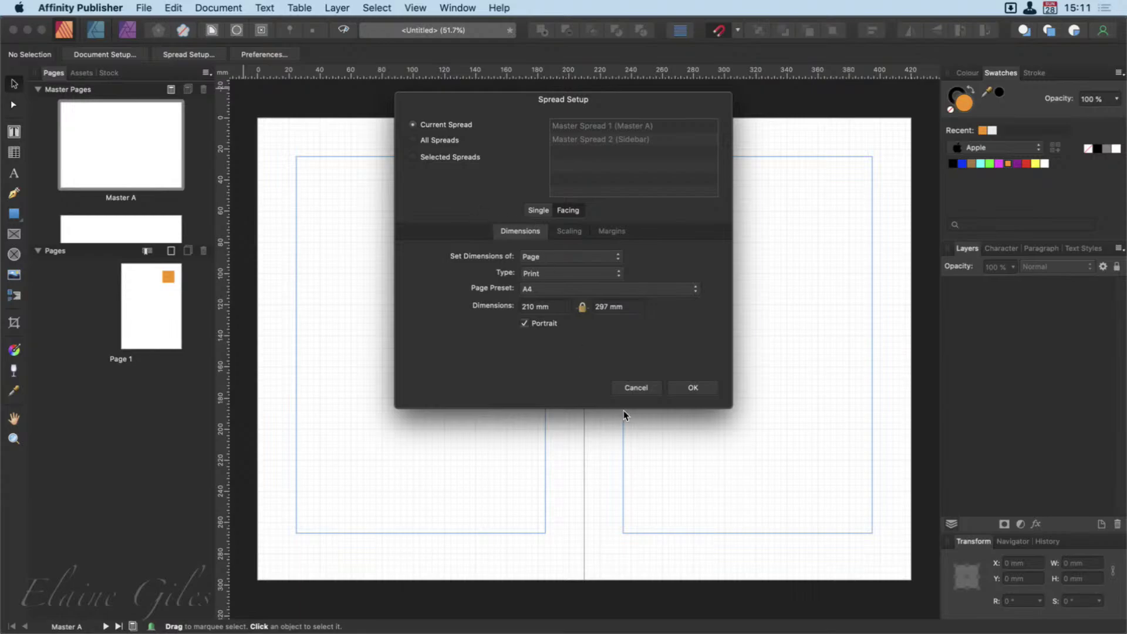
left_click(636, 388)
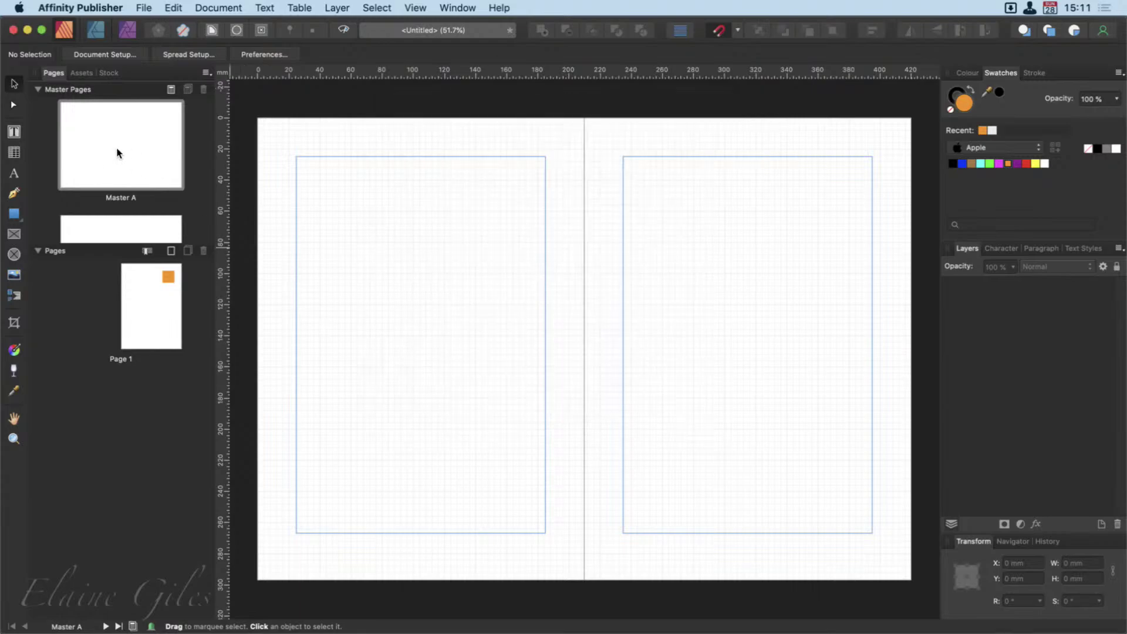
Step: Review the name and dimension settings in Master A's Spread Properties and close them without changes
left_click(121, 153)
right_click(121, 153)
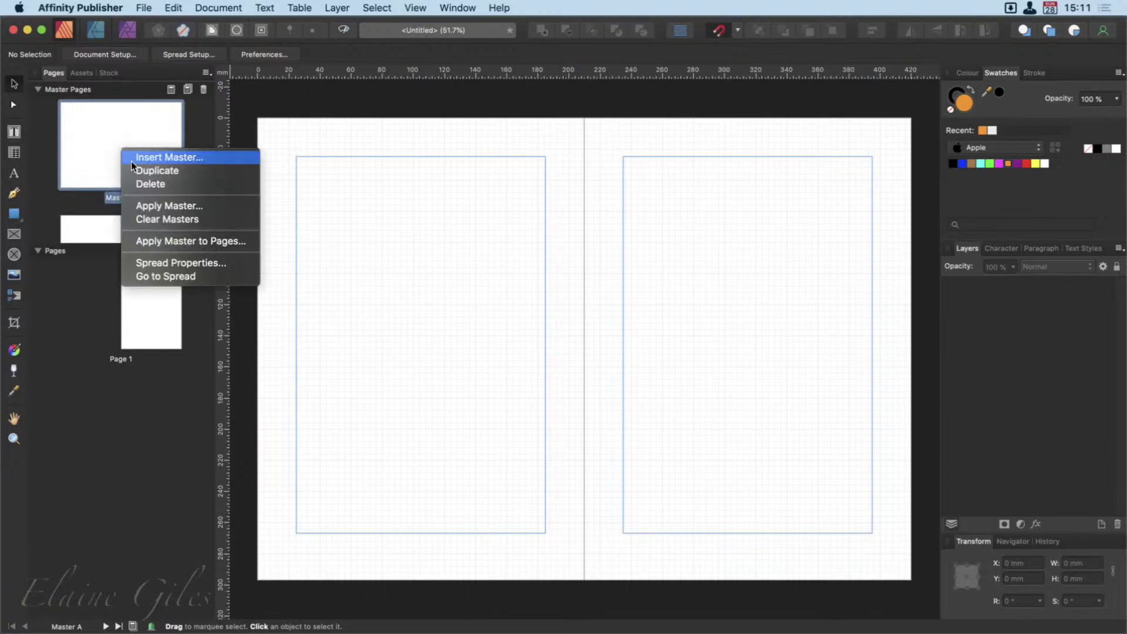
left_click(154, 262)
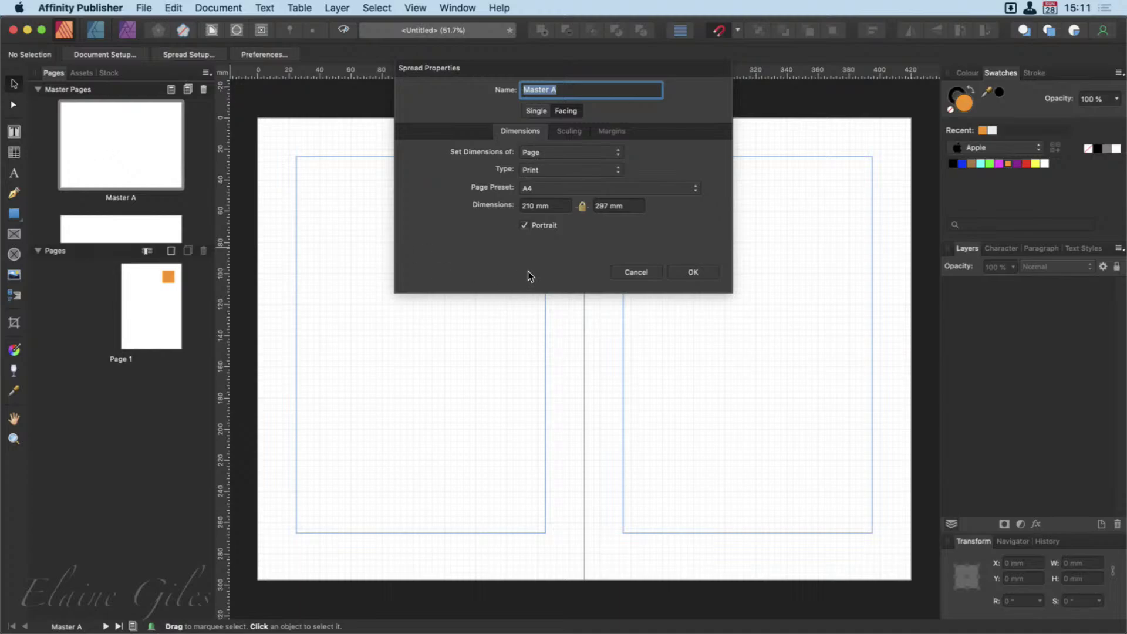
left_click(629, 274)
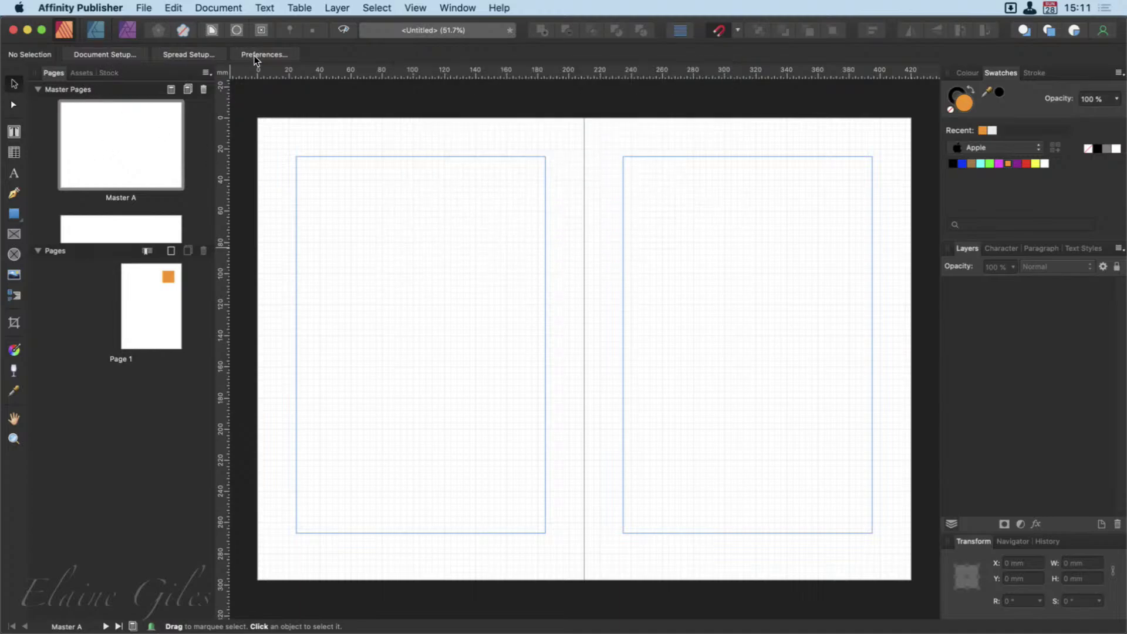
Step: Rename Master A as Blank in its Spread Properties
right_click(115, 157)
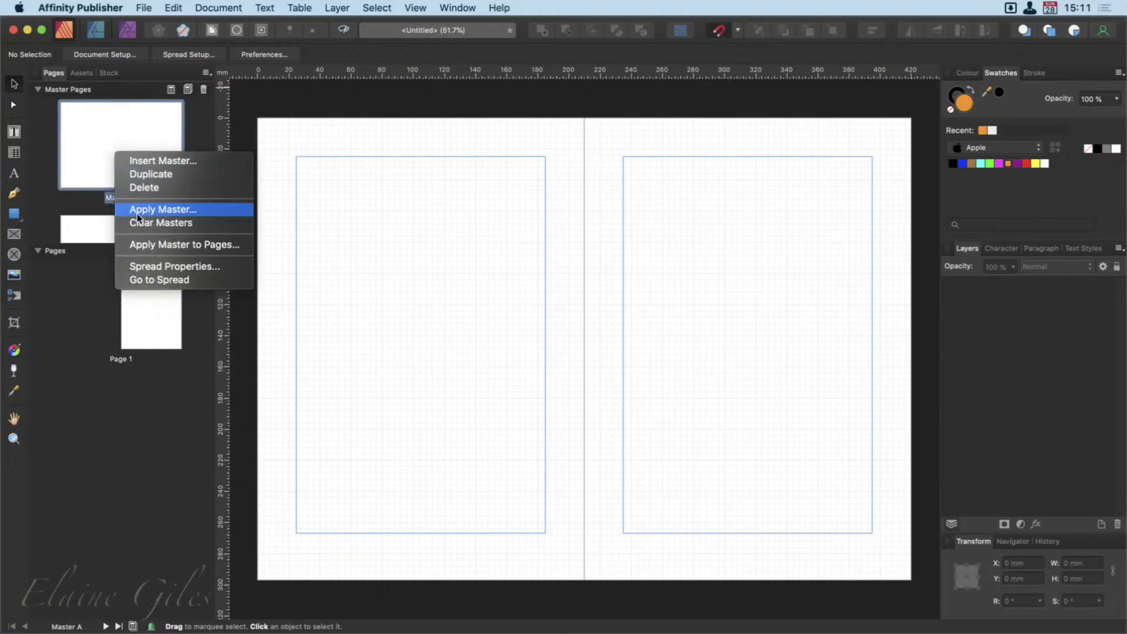
left_click(159, 265)
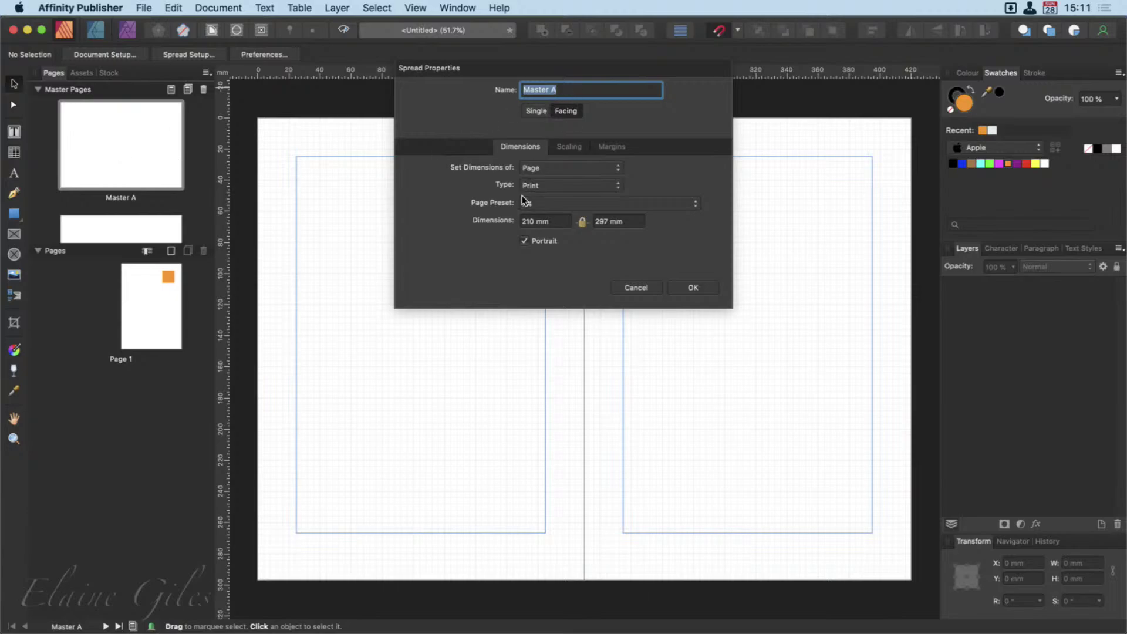
type("Blank")
Step: Set the Blank master's inner, outer and top margins to 10 mm and its bottom margin to 15 mm
left_click(609, 151)
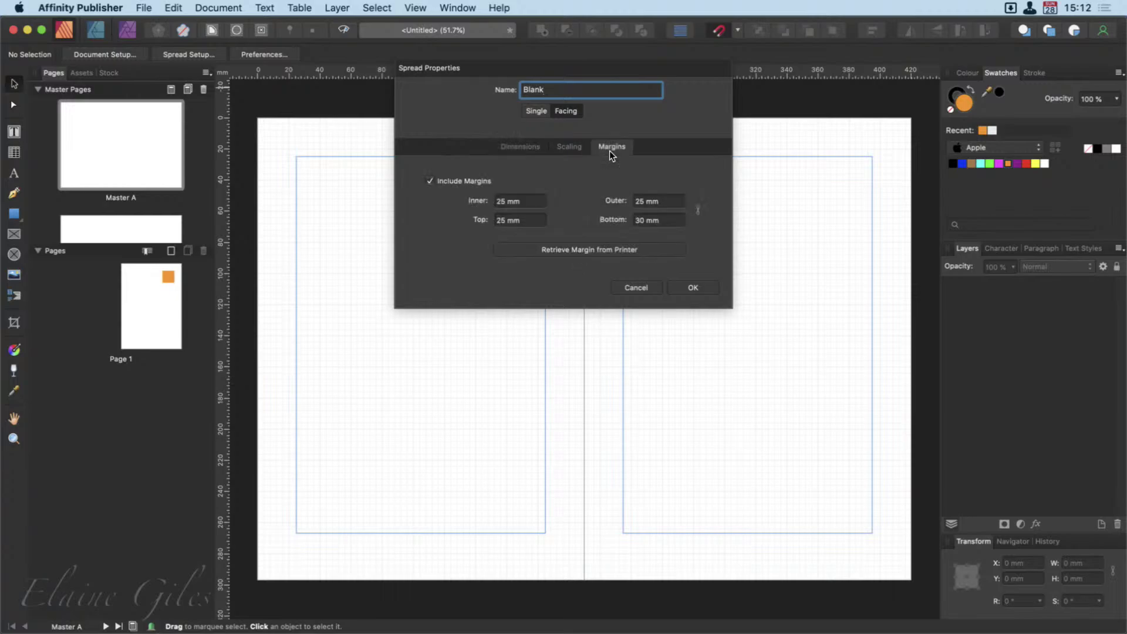
double_click(499, 202)
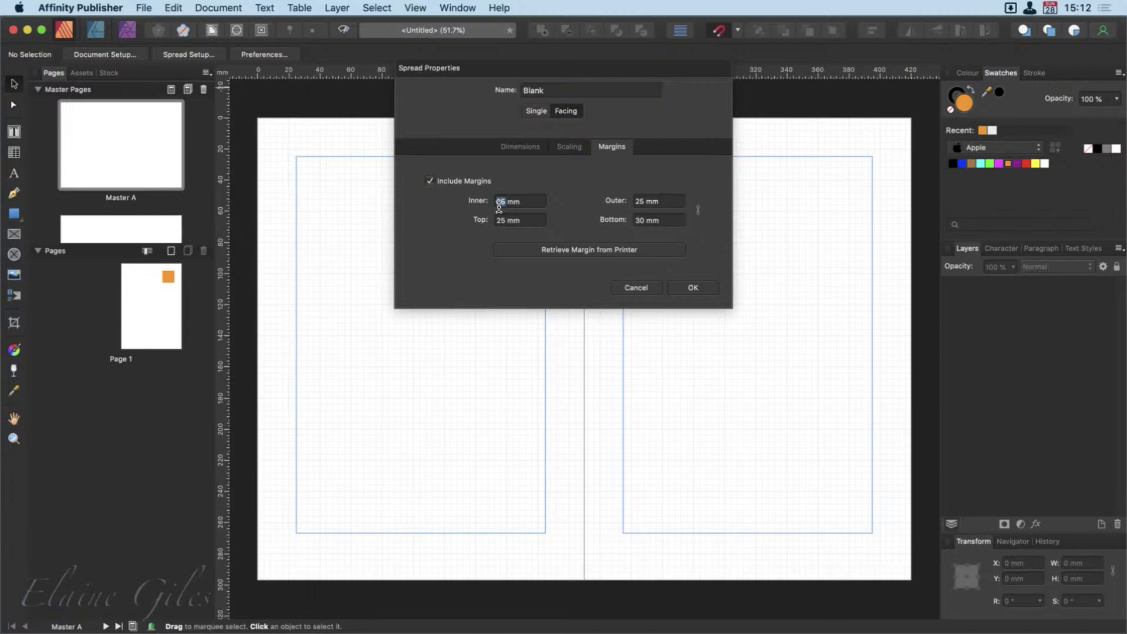
type("10")
key("Tab")
type("10")
key("Tab")
type("10")
key("Tab")
type("15")
left_click(698, 286)
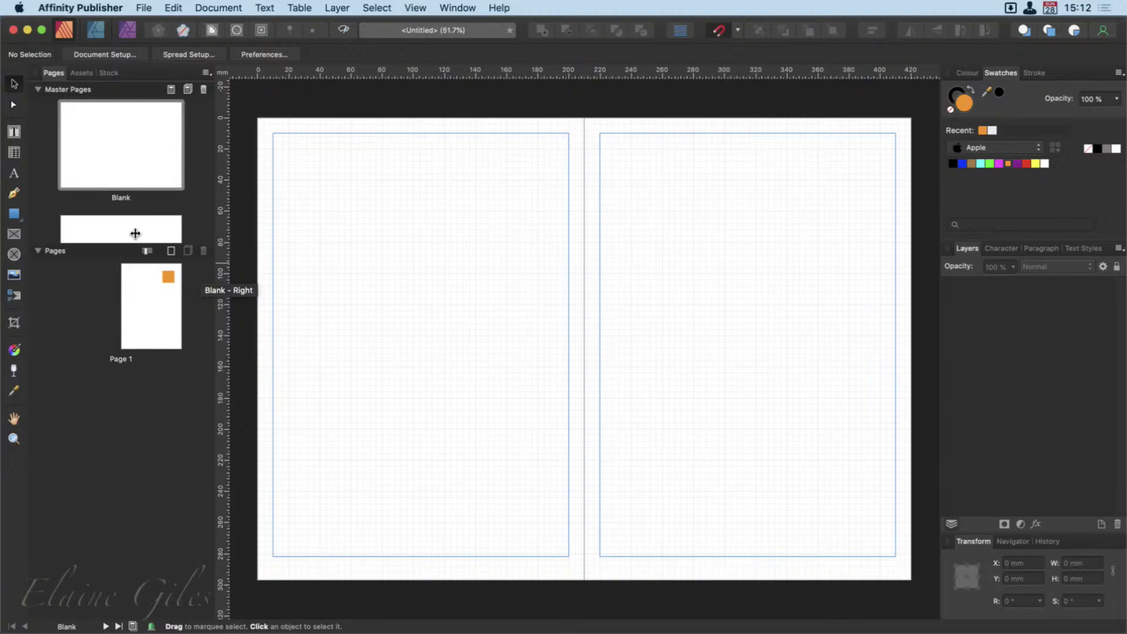
Step: Reorder the master pages by moving Sidebar above Blank, and return Blank to the first position
left_click(38, 251)
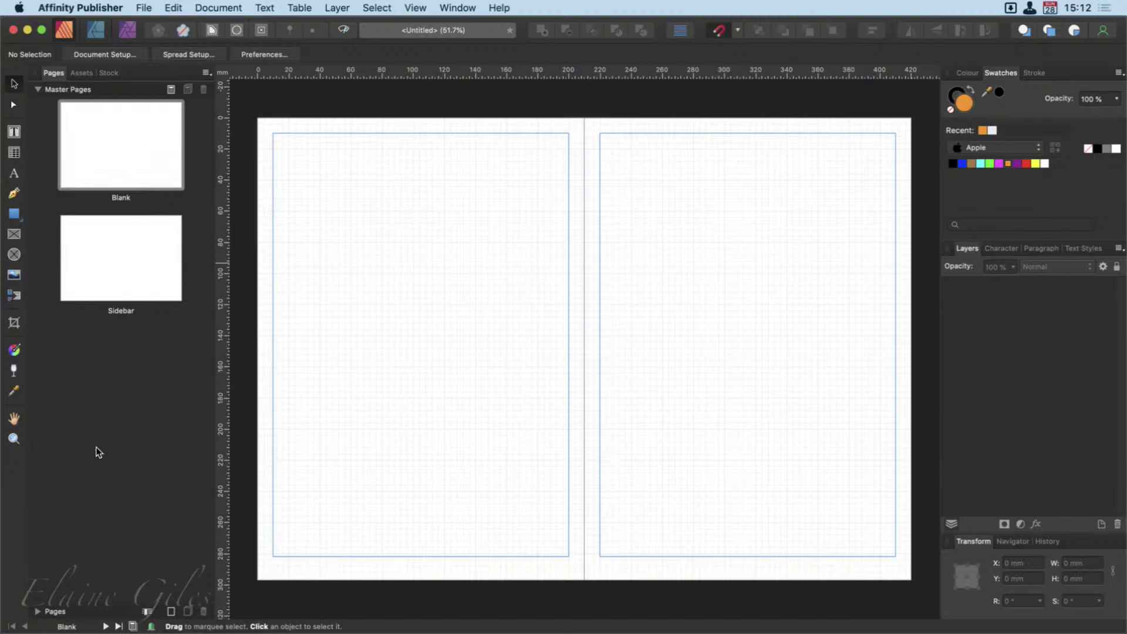
left_click(128, 263)
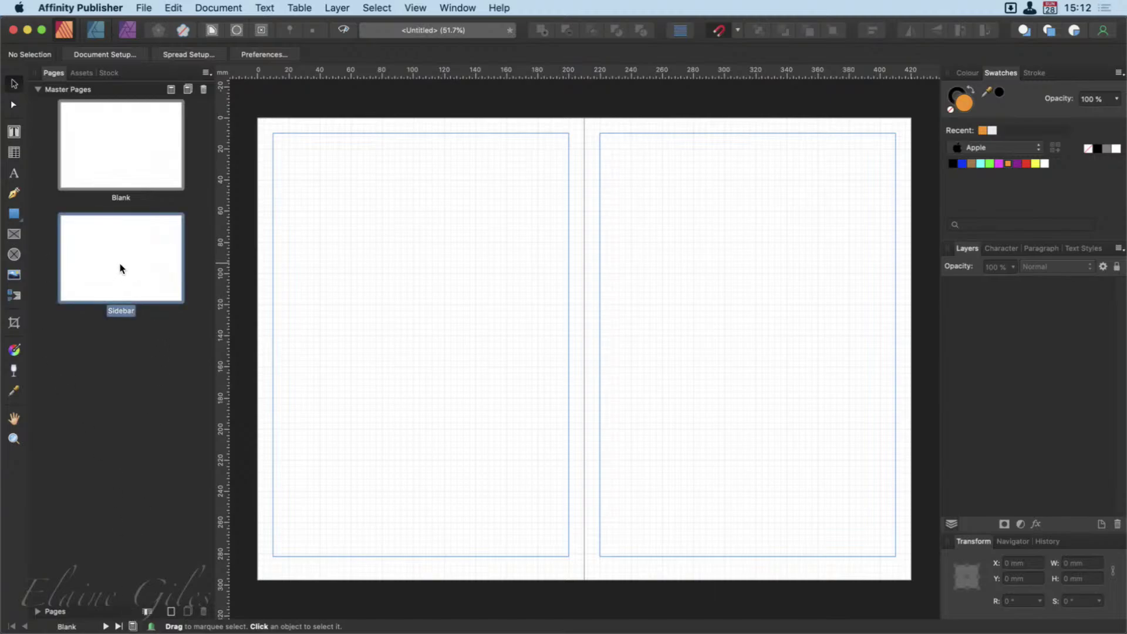
left_click_drag(118, 252, 44, 139)
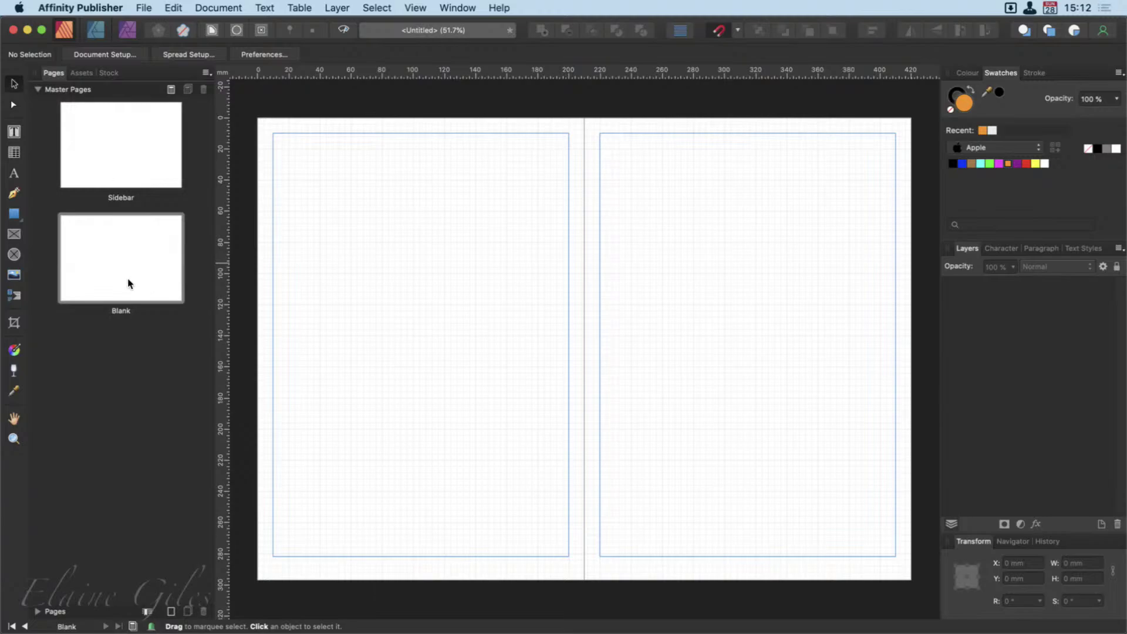
left_click_drag(120, 277, 52, 159)
left_click(143, 150)
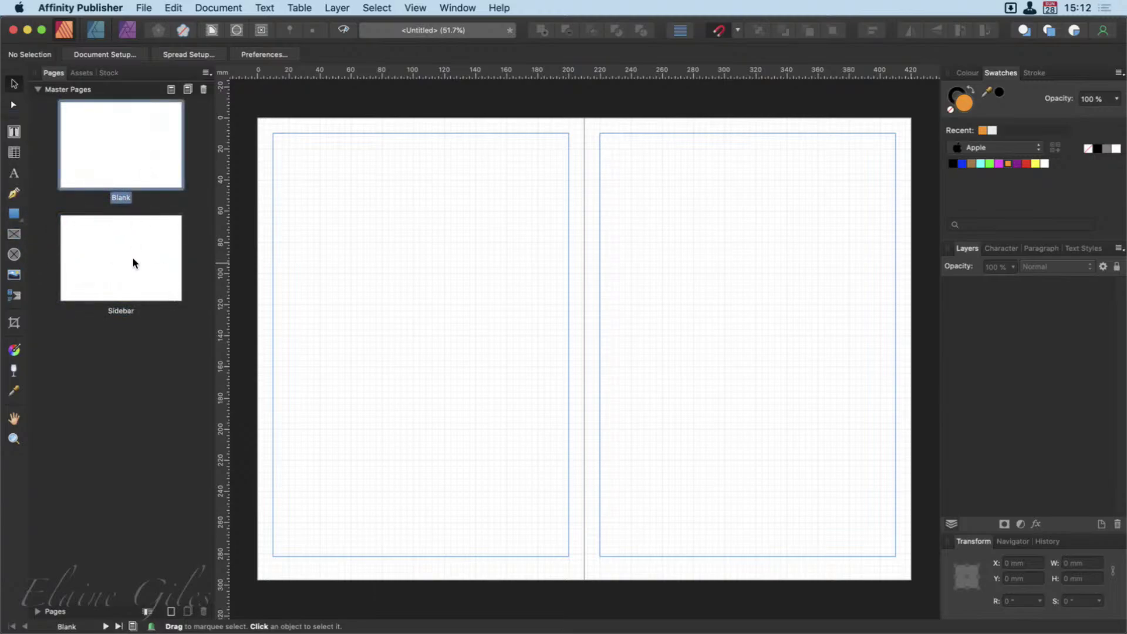
left_click(139, 275)
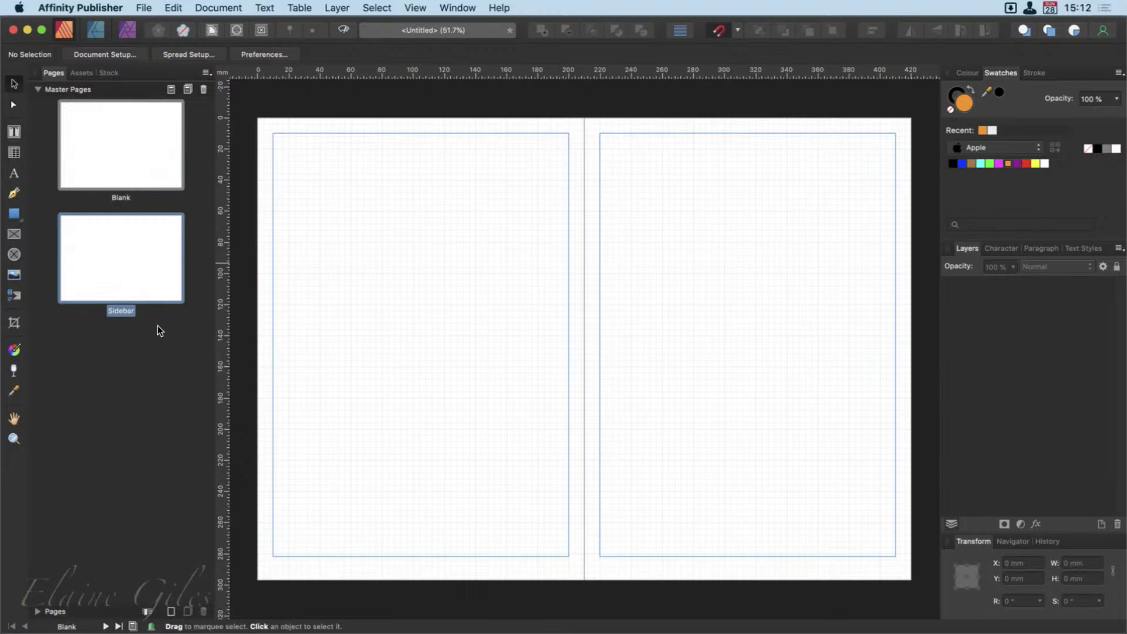
left_click(38, 611)
scroll(125, 229, "down", 4)
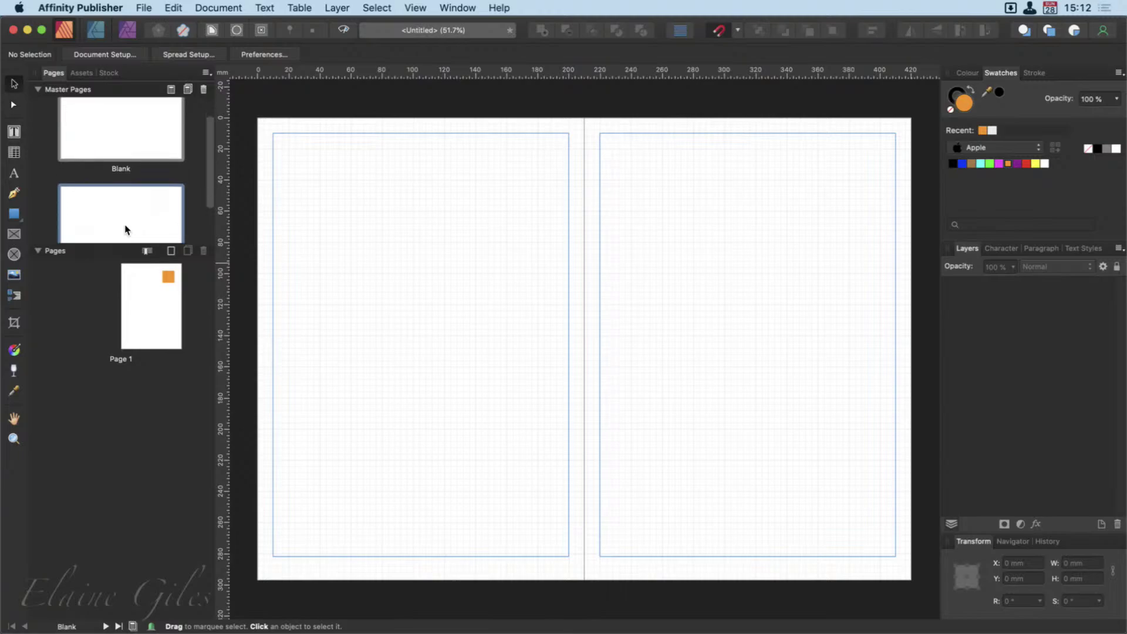
scroll(125, 229, "down", 1)
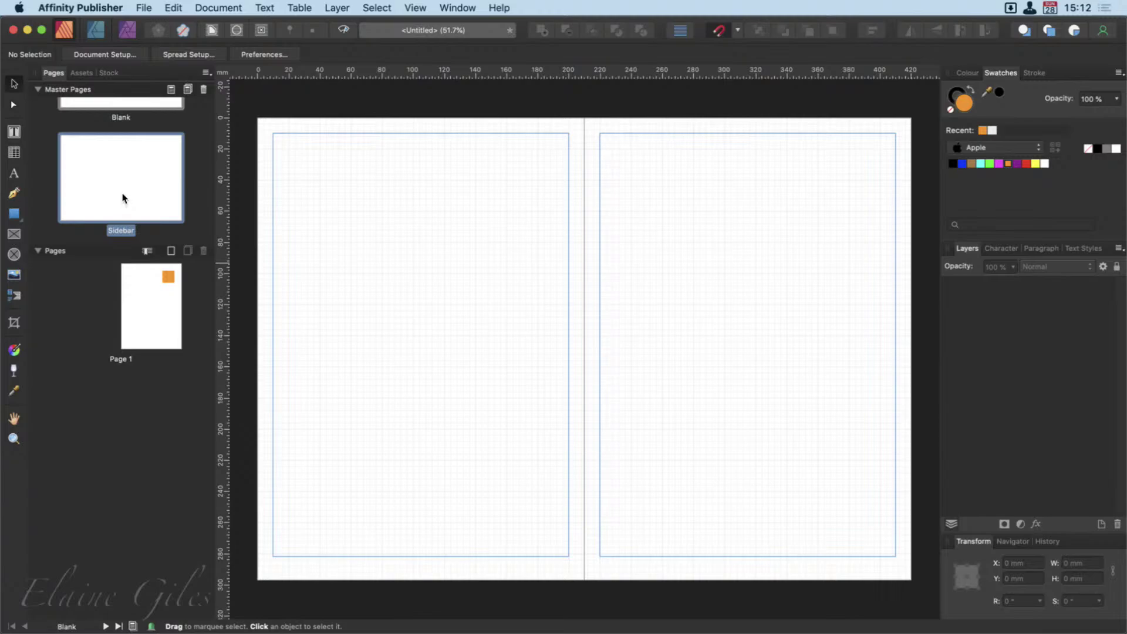
Step: Open Page 1 and move the orange square to the upper-right corner of the page margins
left_click(144, 311)
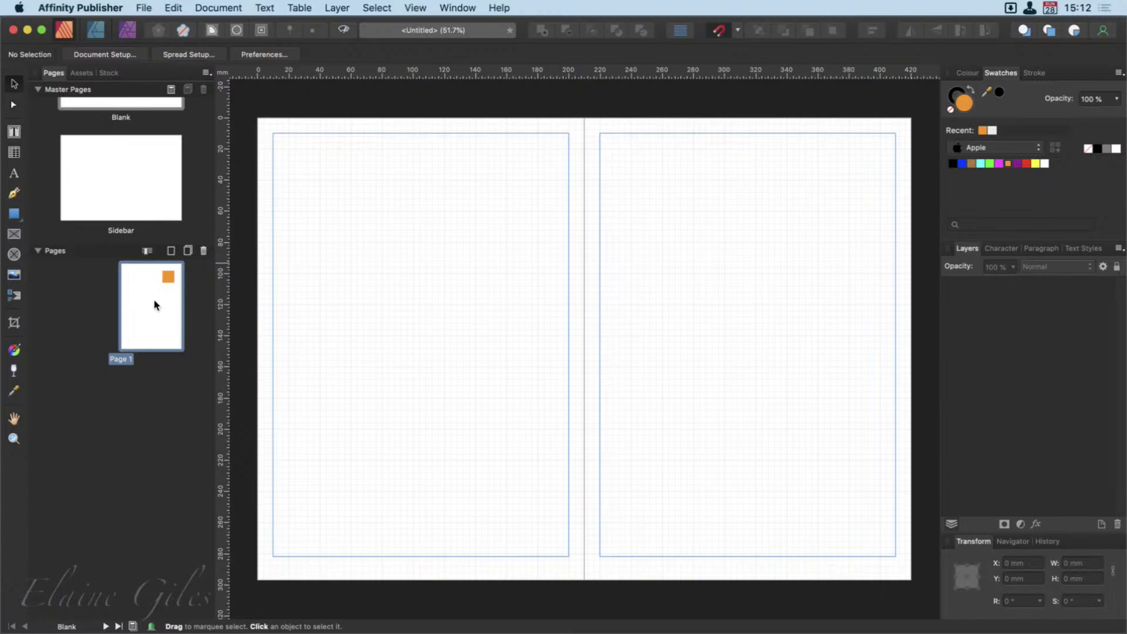
double_click(154, 303)
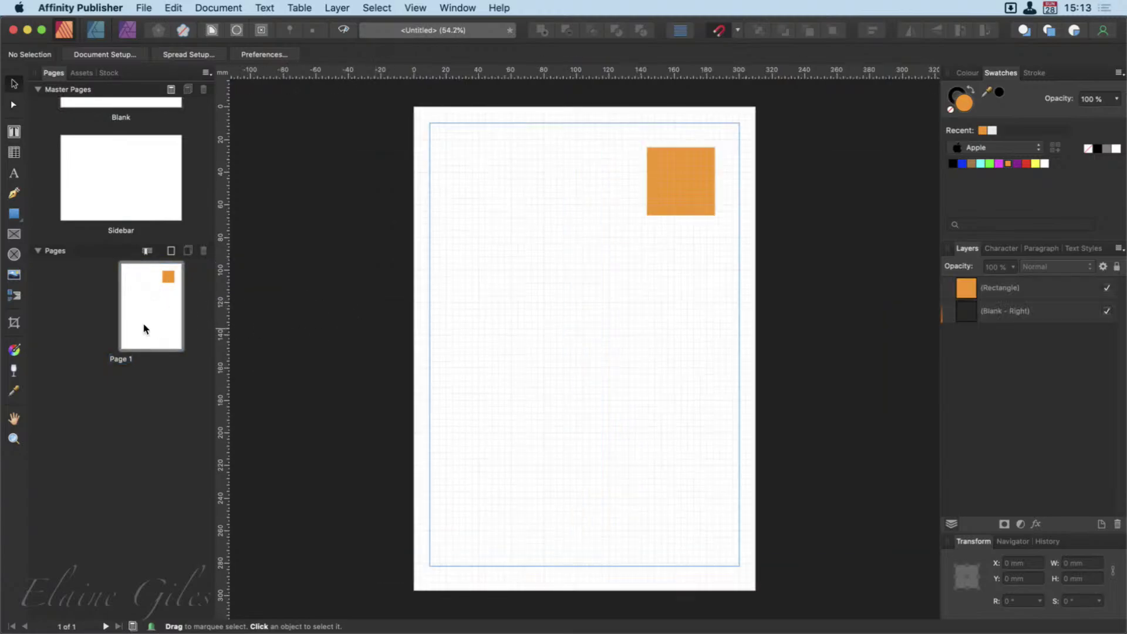
left_click_drag(692, 181, 716, 166)
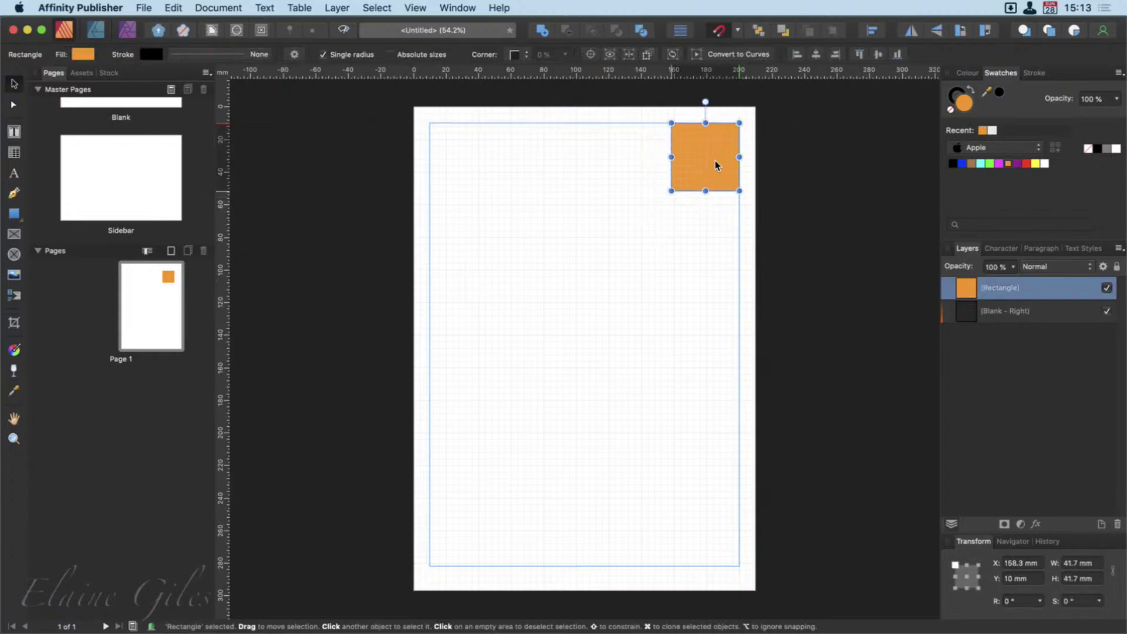
Step: Add 11 pages after page 1 based on the Sidebar master, and look over the new spreads
left_click(172, 251)
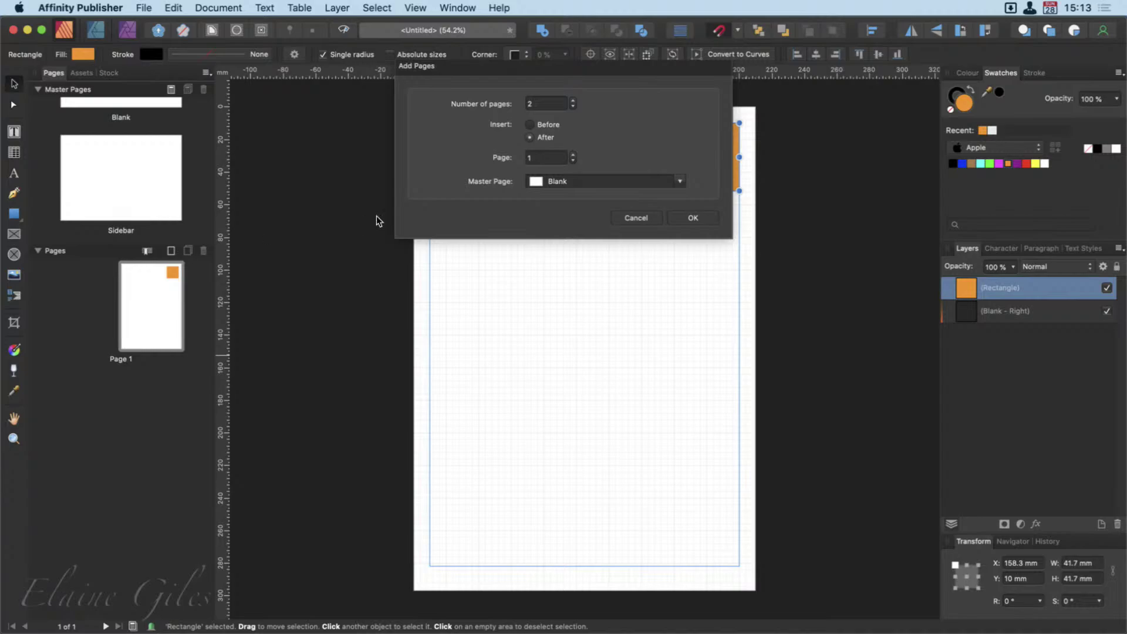
double_click(537, 110)
type("11")
left_click(681, 183)
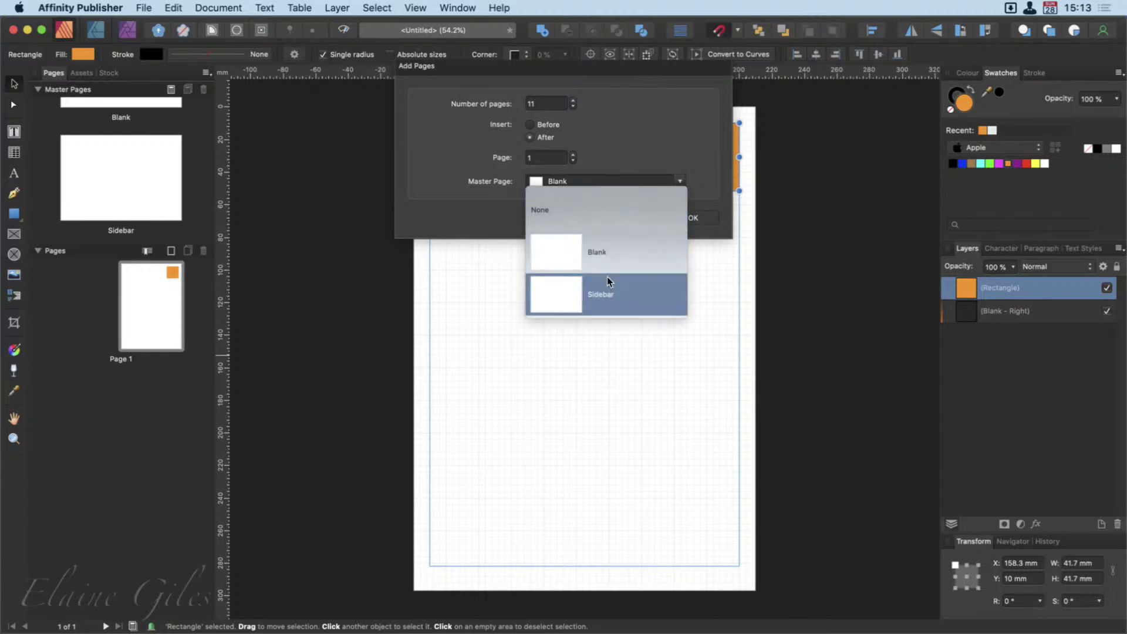
left_click(627, 307)
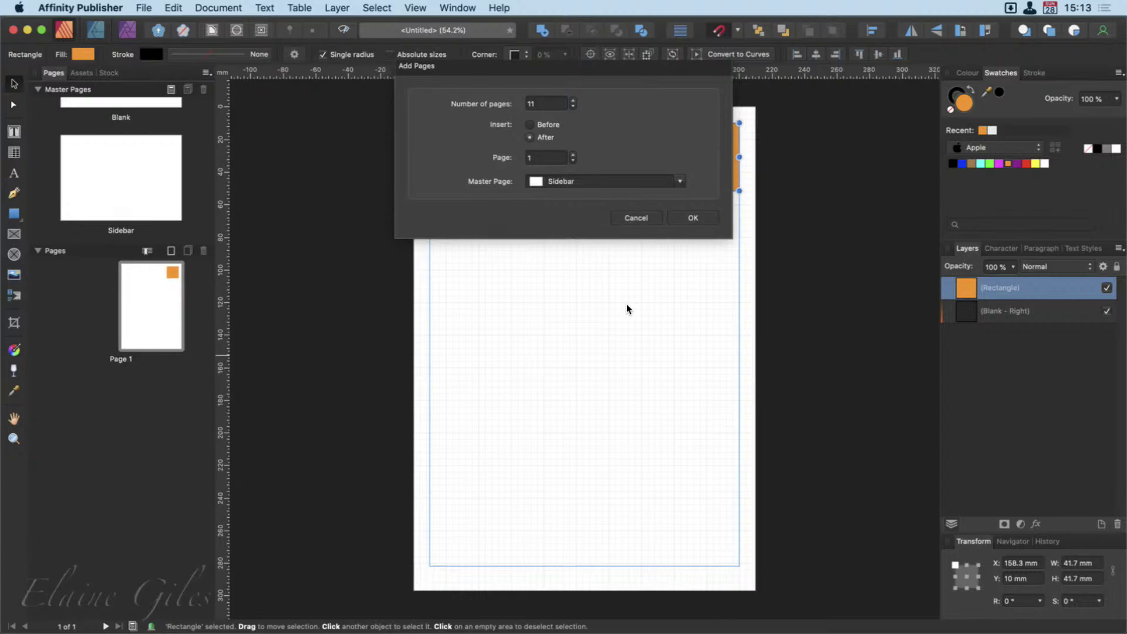
left_click(692, 218)
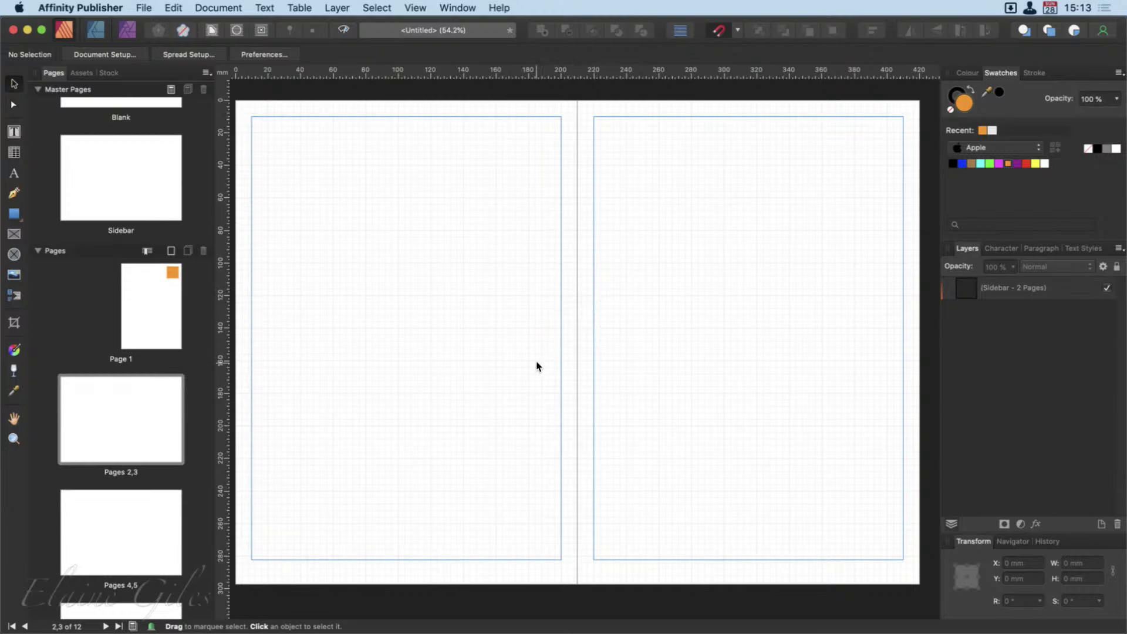
scroll(131, 540, "down", 10)
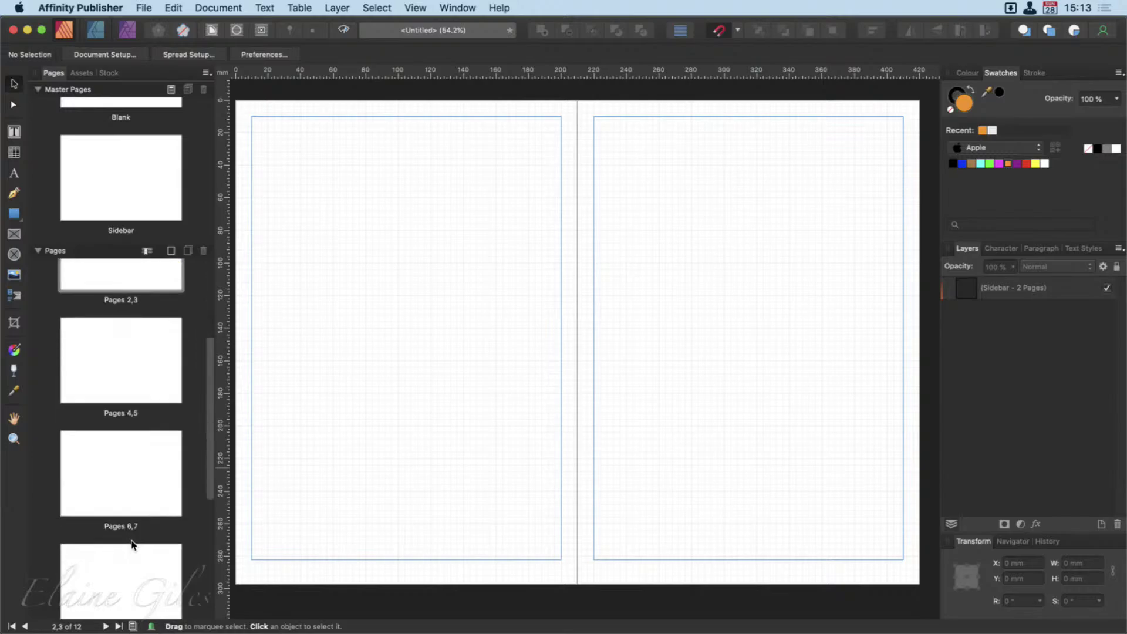
scroll(132, 541, "up", 10)
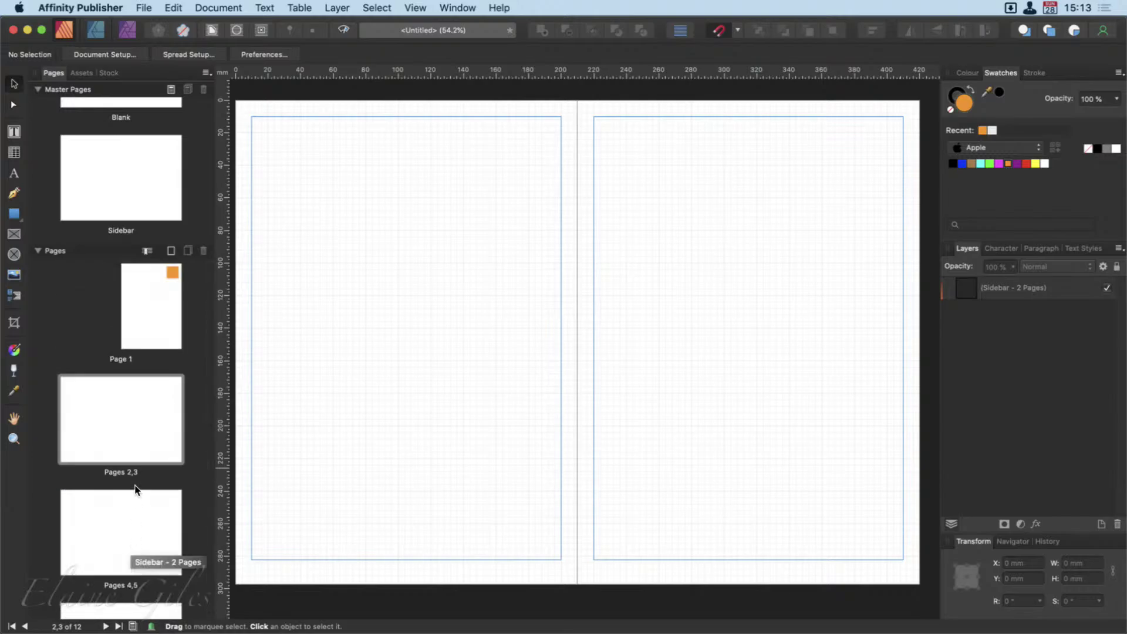
Step: Open the Sidebar master and draw an orange rectangle 10 mm wide and 297 mm high along the left page's outer edge
double_click(131, 170)
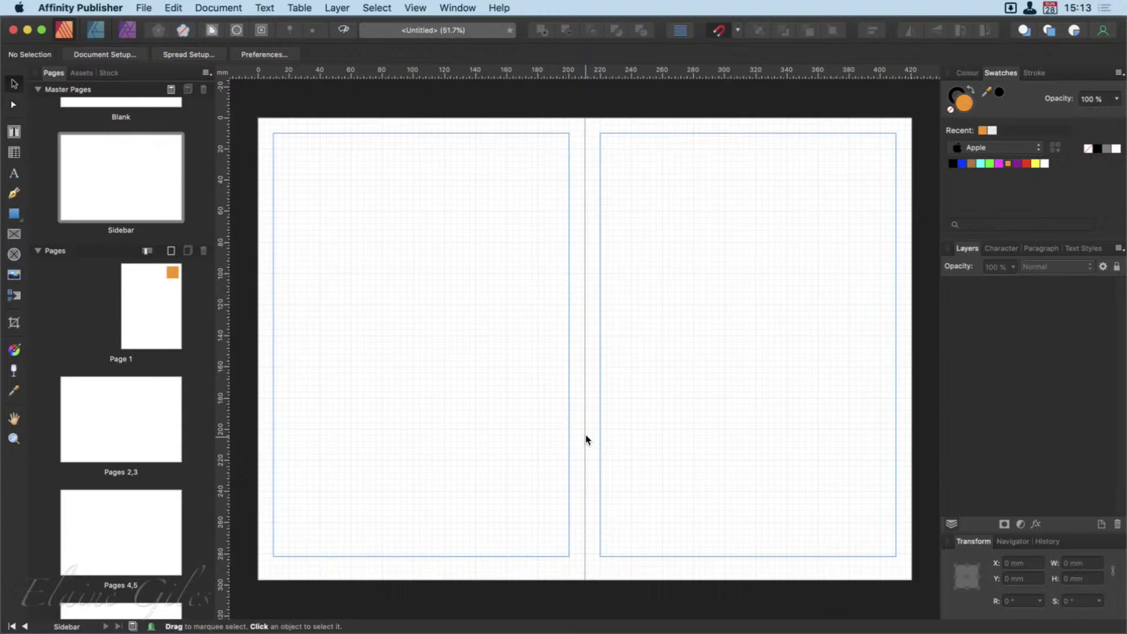
left_click(22, 215)
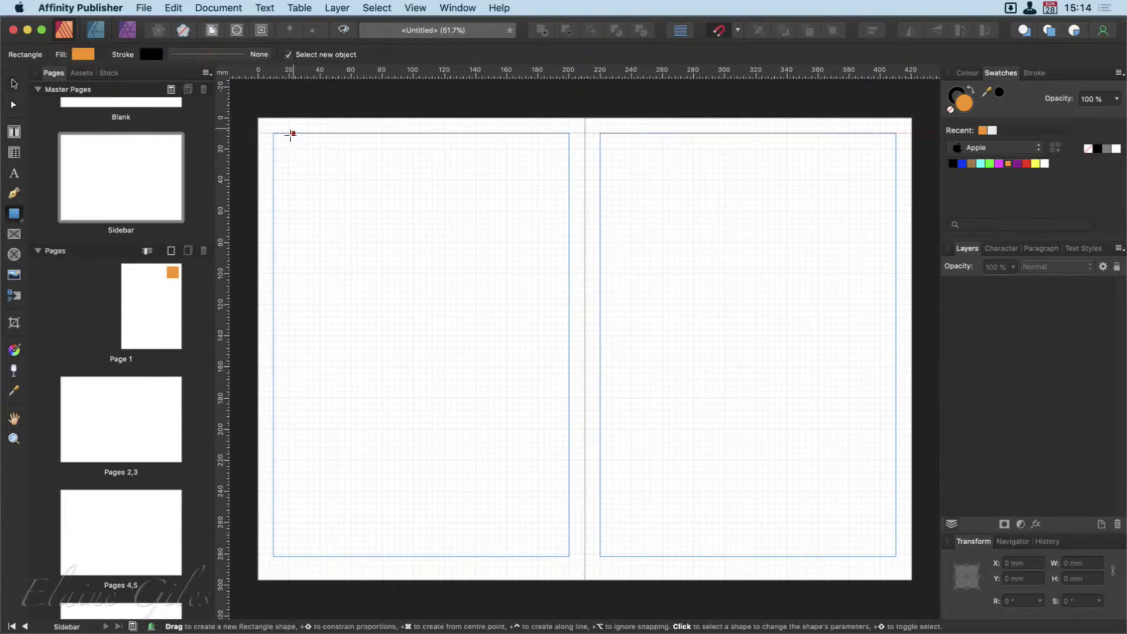
left_click_drag(258, 118, 270, 583)
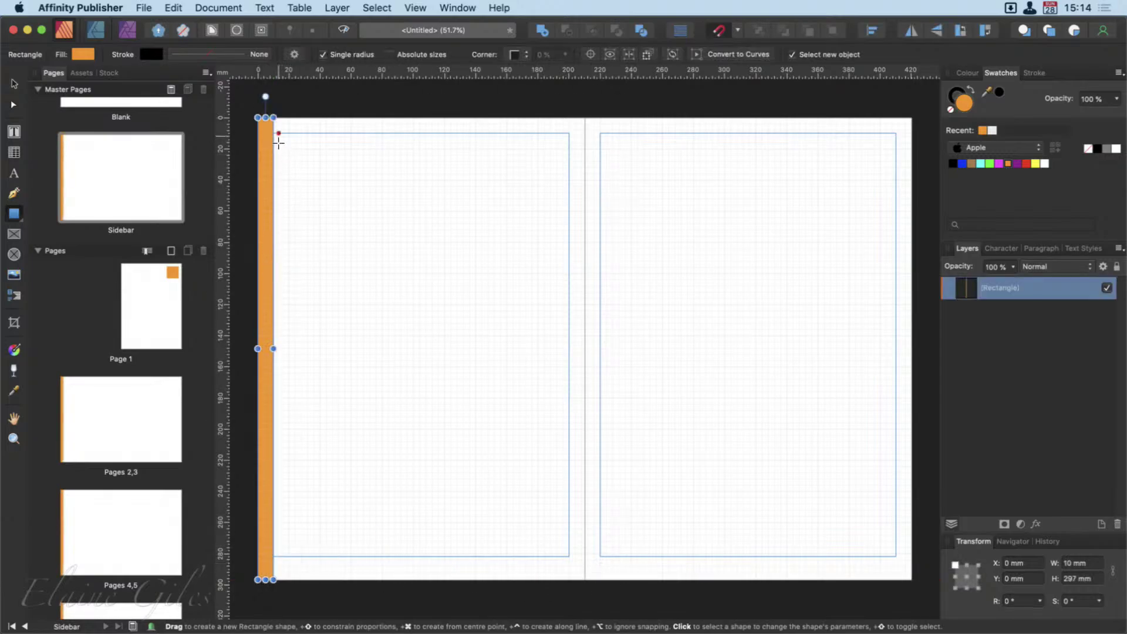
left_click(106, 180)
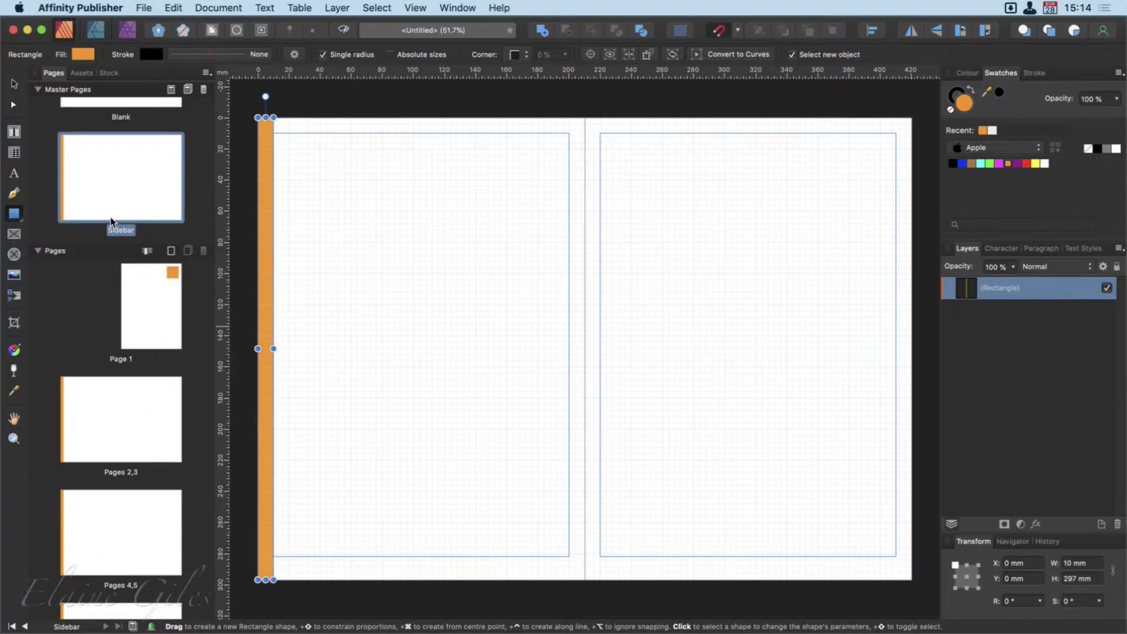
scroll(117, 199, "up", 3)
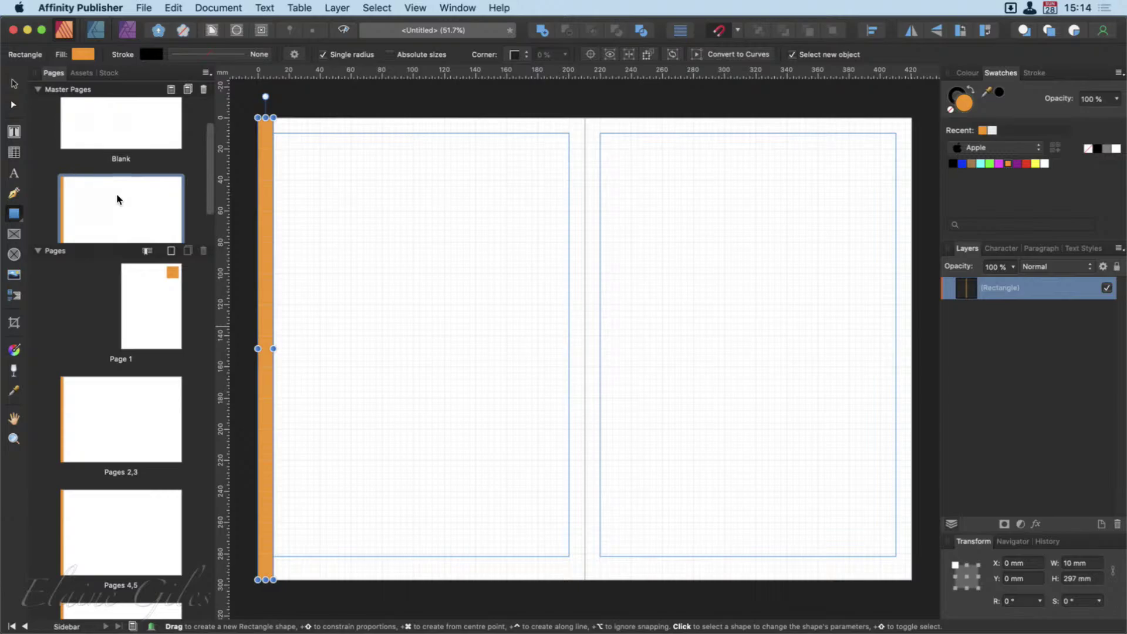
scroll(118, 199, "up", 2)
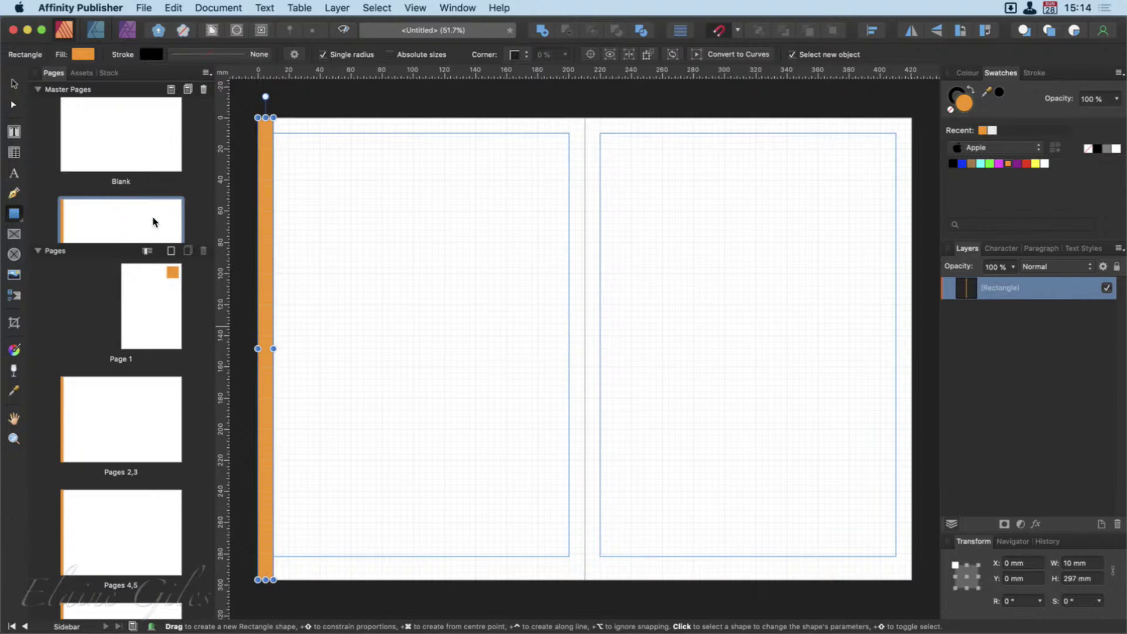
Step: Draw a matching 10 × 297 mm orange bar on the Sidebar master's right page and move it to the outer edge at X 410 mm
double_click(115, 219)
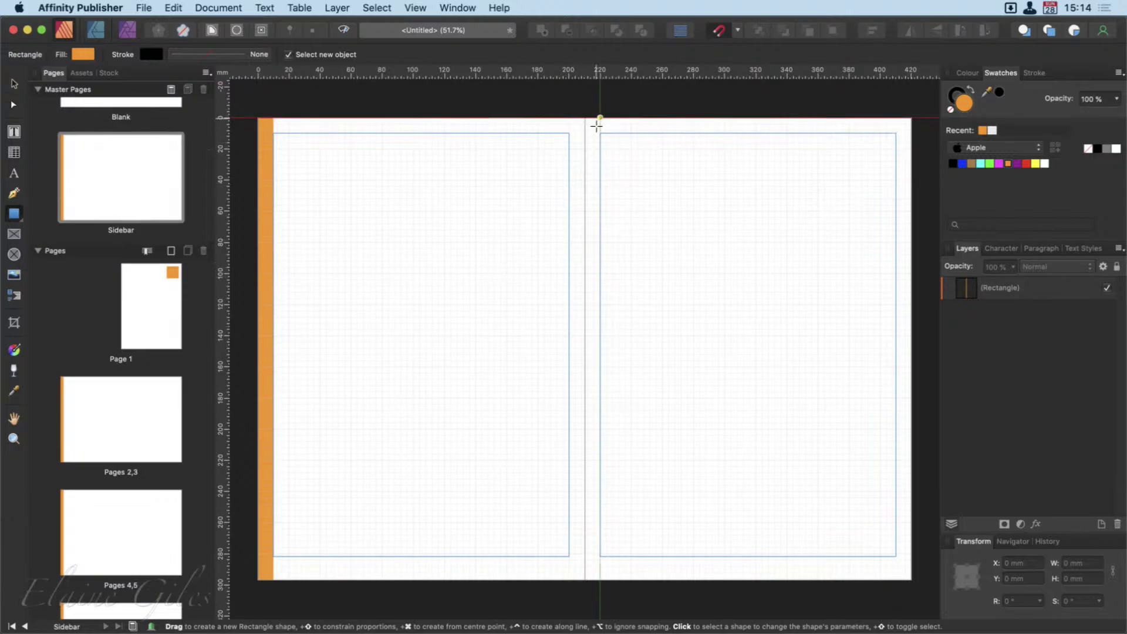
left_click_drag(586, 120, 611, 602)
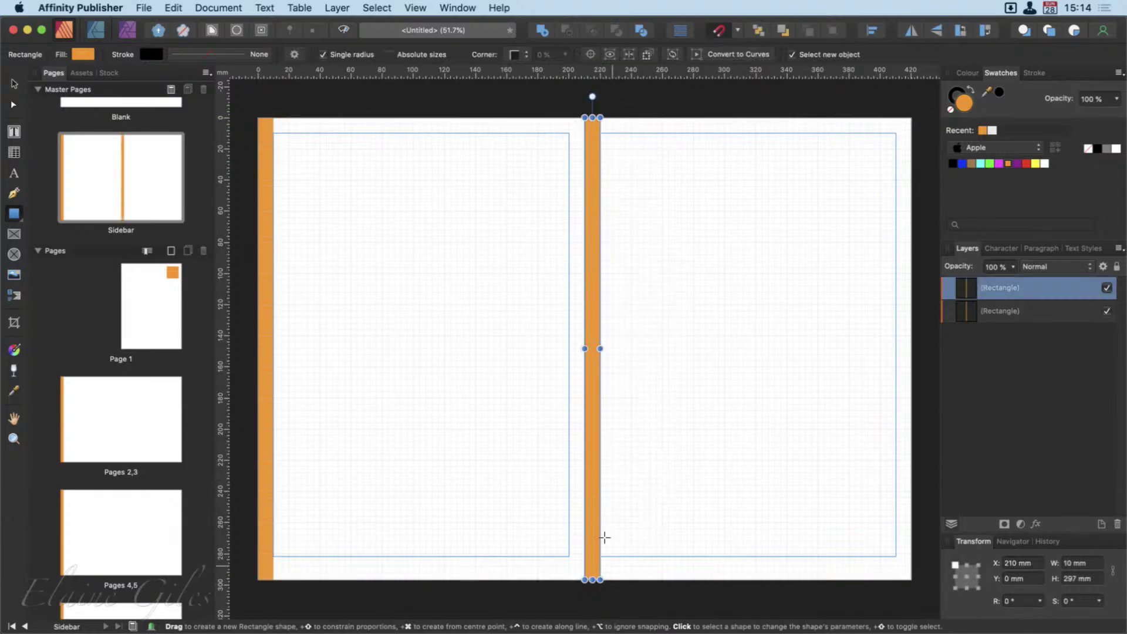
key("v")
left_click_drag(592, 416, 904, 414)
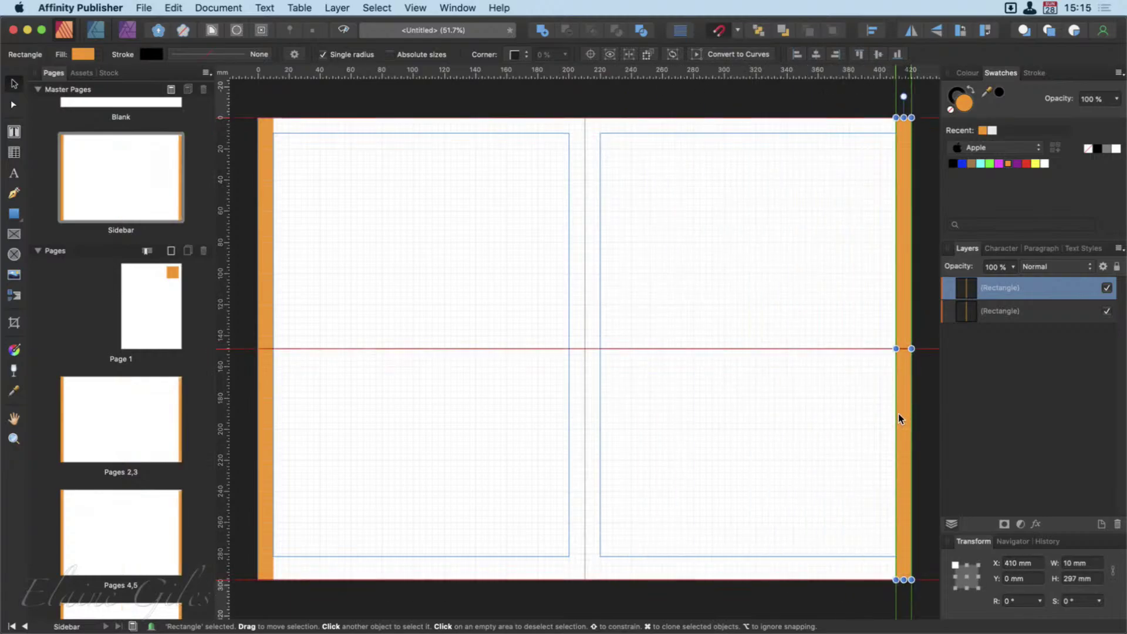
left_click(273, 424)
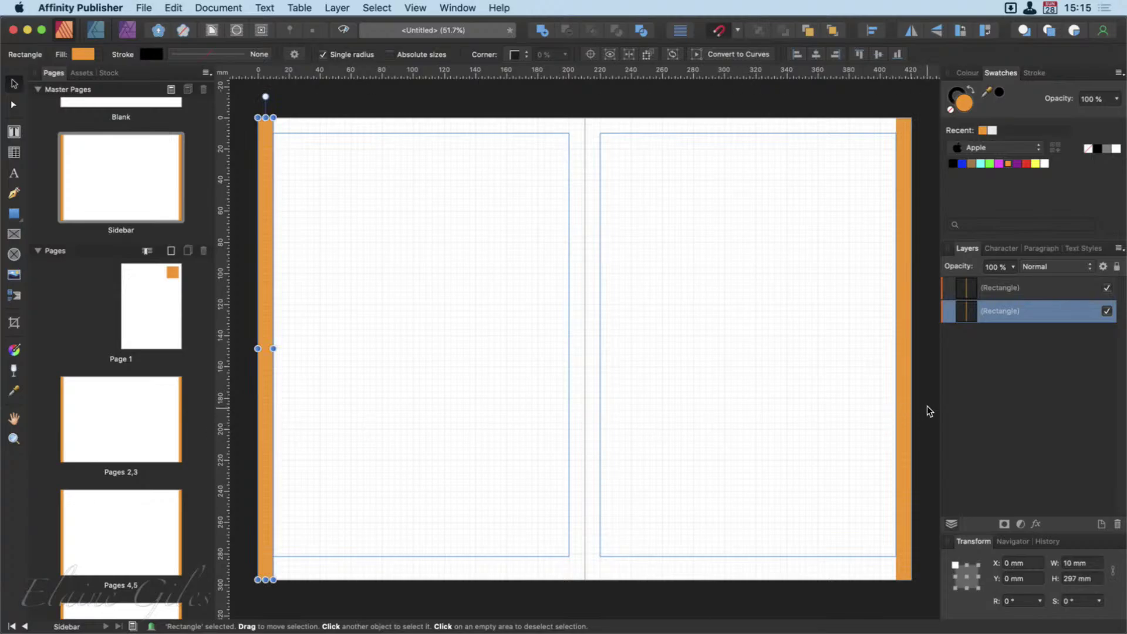
left_click(910, 412)
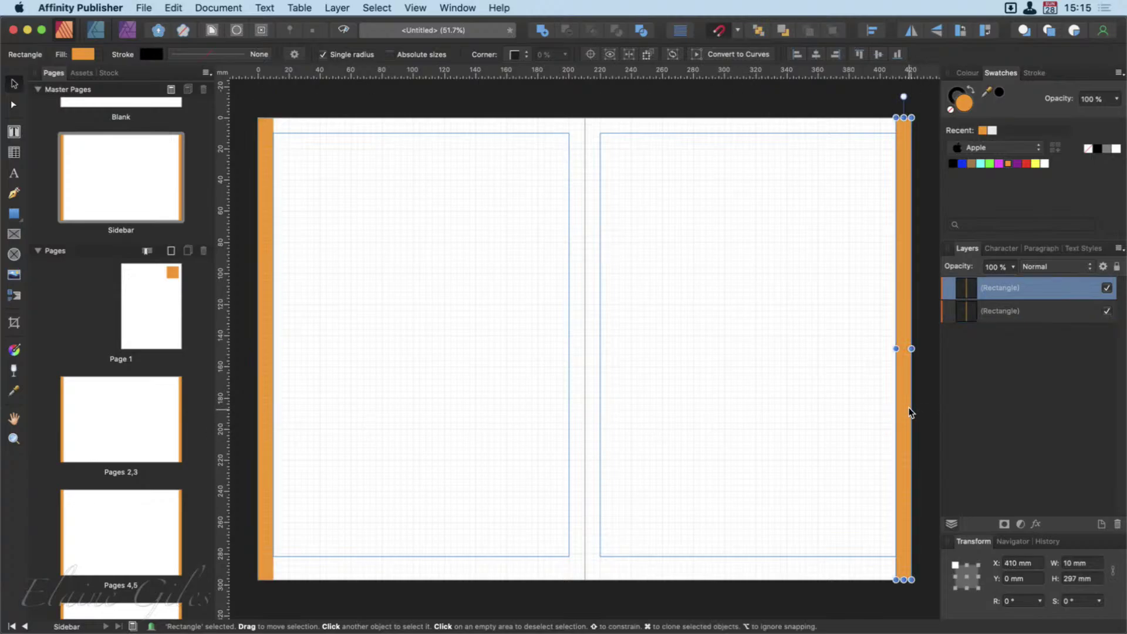
Step: Check the orange sidebars on the document spreads from pages 2,3 through pages 8,9
left_click(120, 428)
left_click(123, 537)
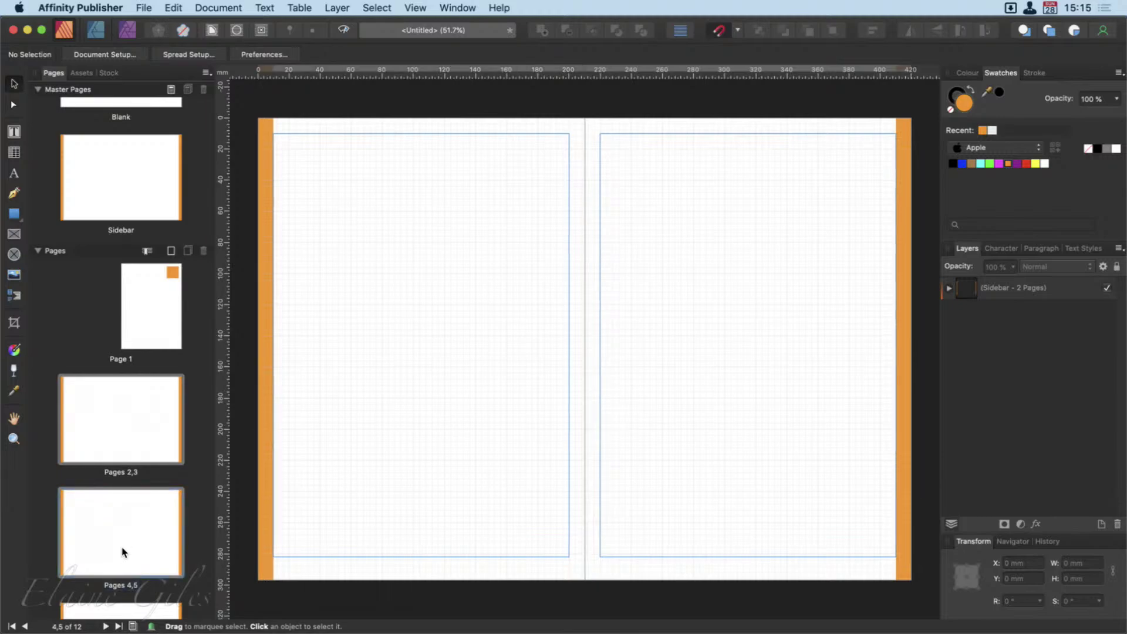
scroll(125, 528, "down", 4)
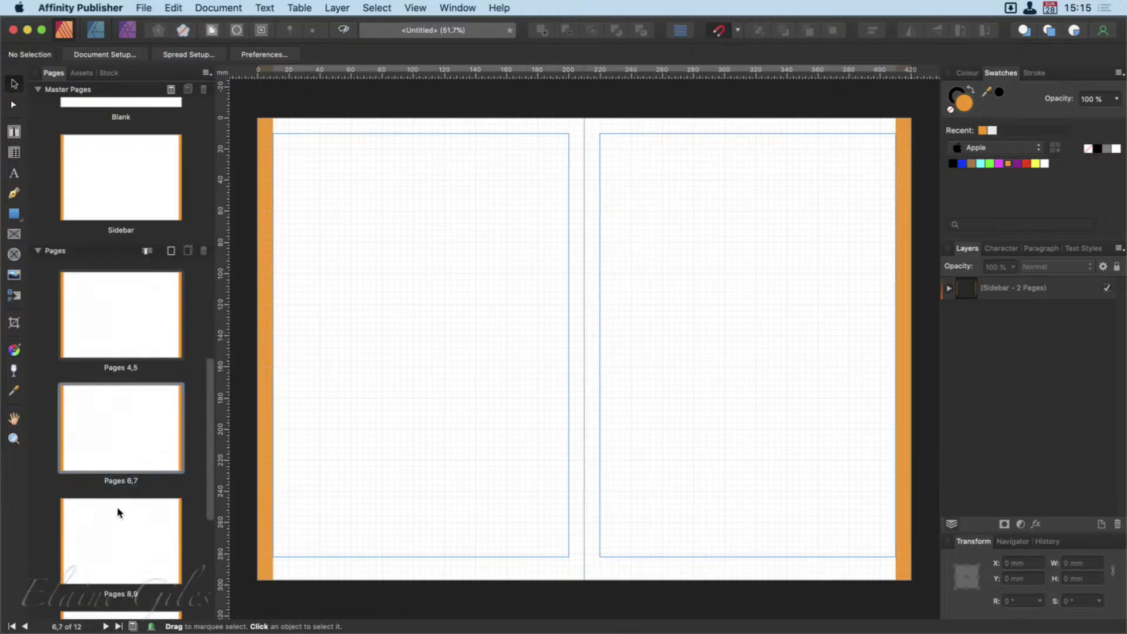
left_click(120, 516)
scroll(121, 528, "up", 2)
scroll(122, 531, "up", 2)
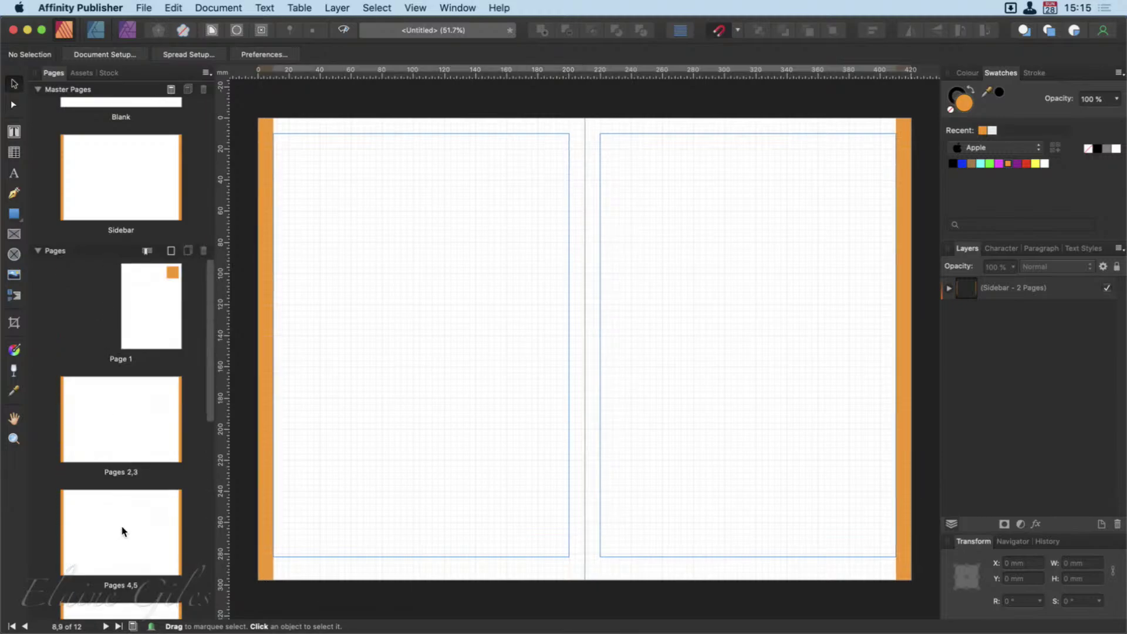
Step: Recolour both bars on the Sidebar master purple
double_click(121, 168)
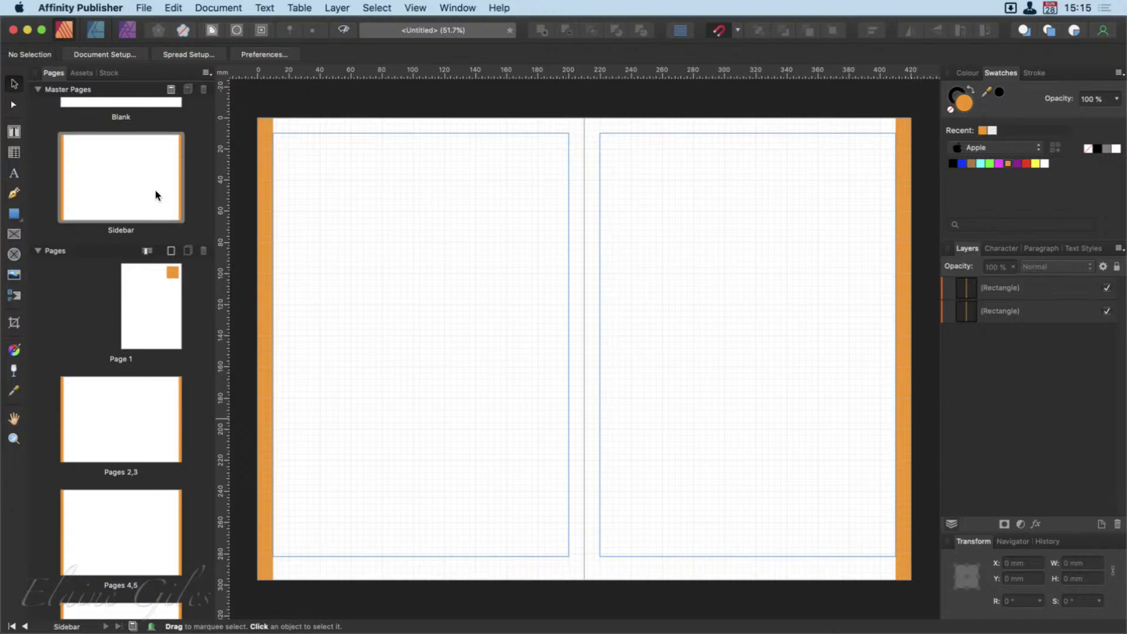
left_click(262, 194)
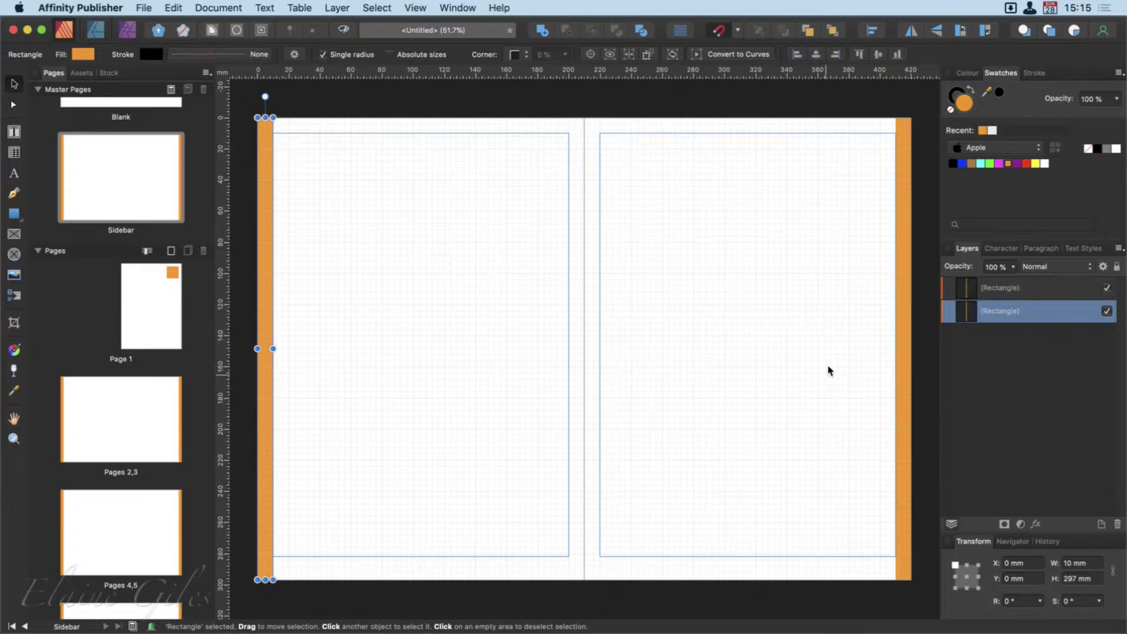
left_click(904, 332, "shift")
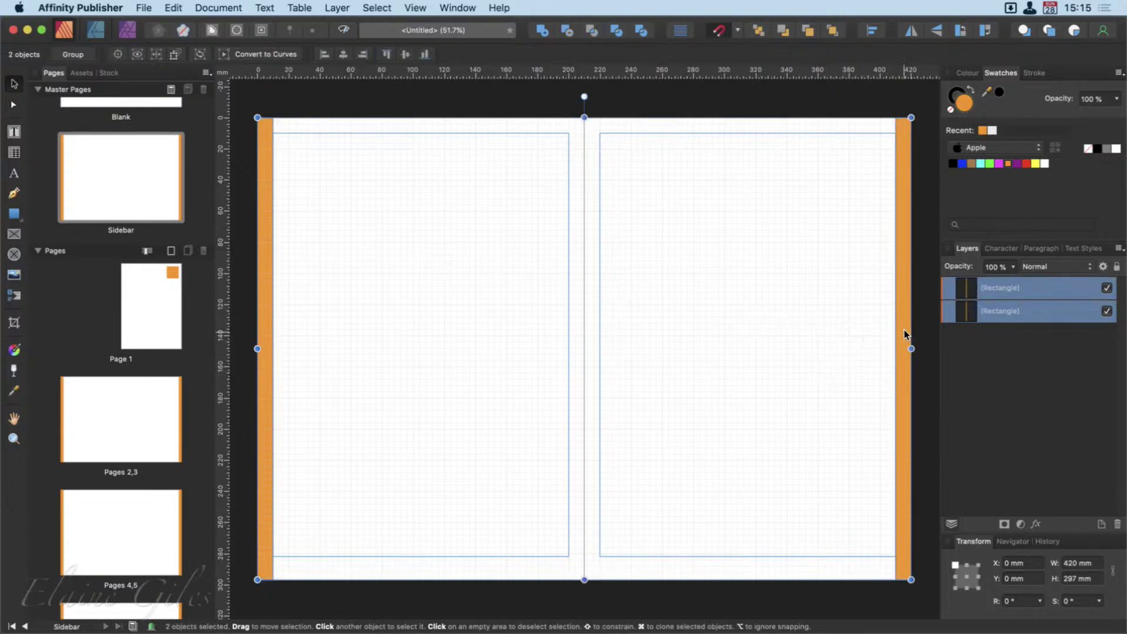
left_click(1017, 163)
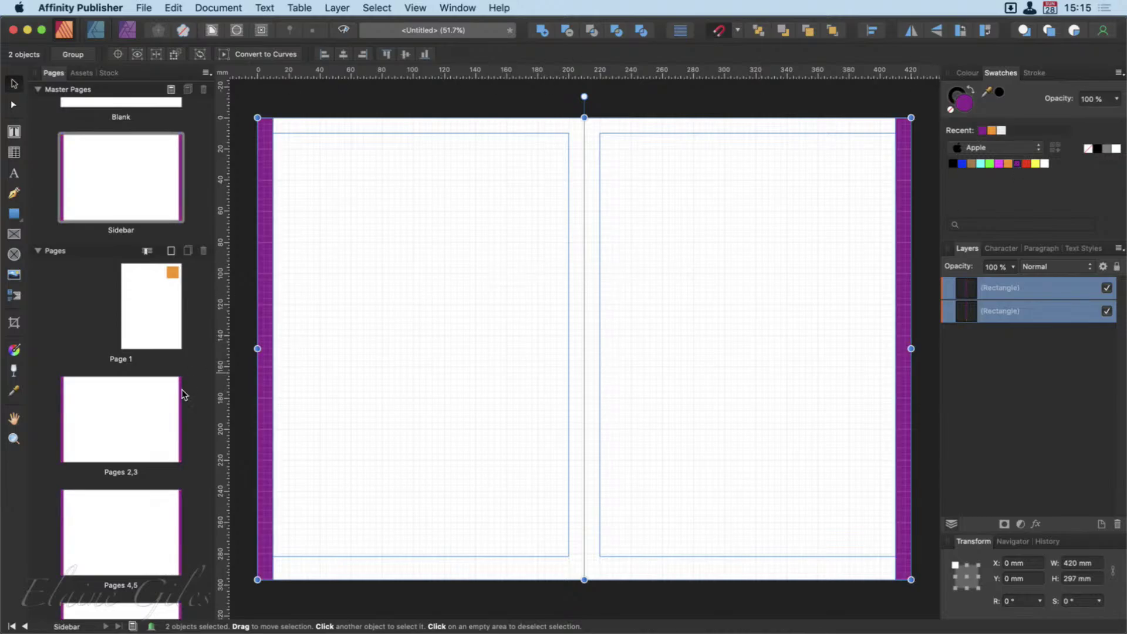
Step: View the spreads from pages 2,3 through pages 8,9 to check the purple sidebar colour
left_click(123, 422)
left_click(117, 528)
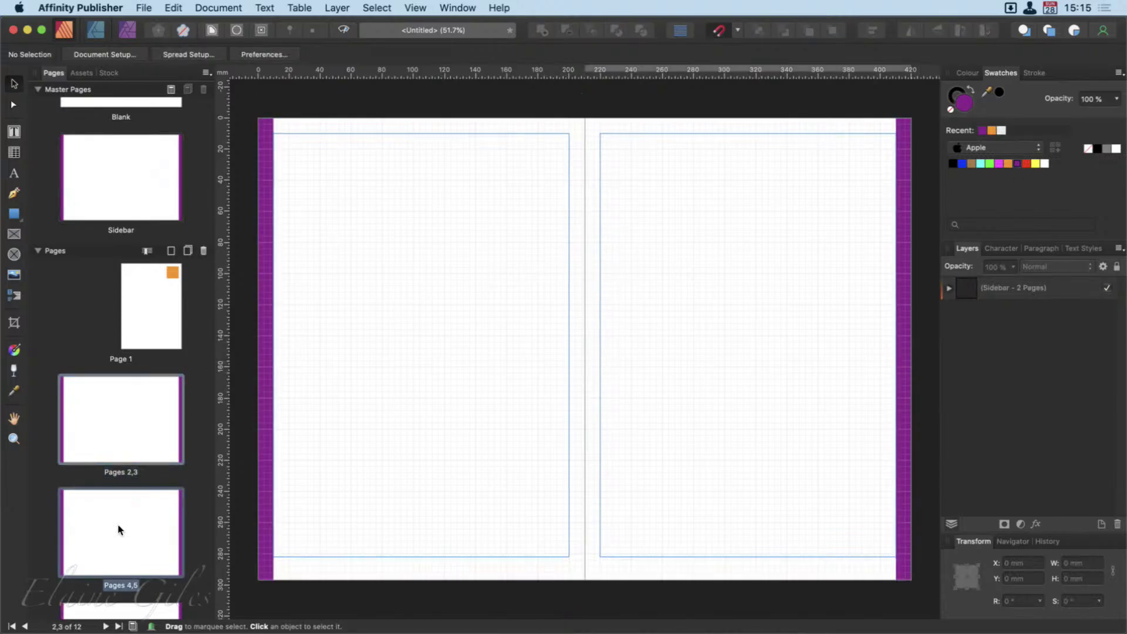
scroll(118, 529, "down", 3)
left_click(118, 530)
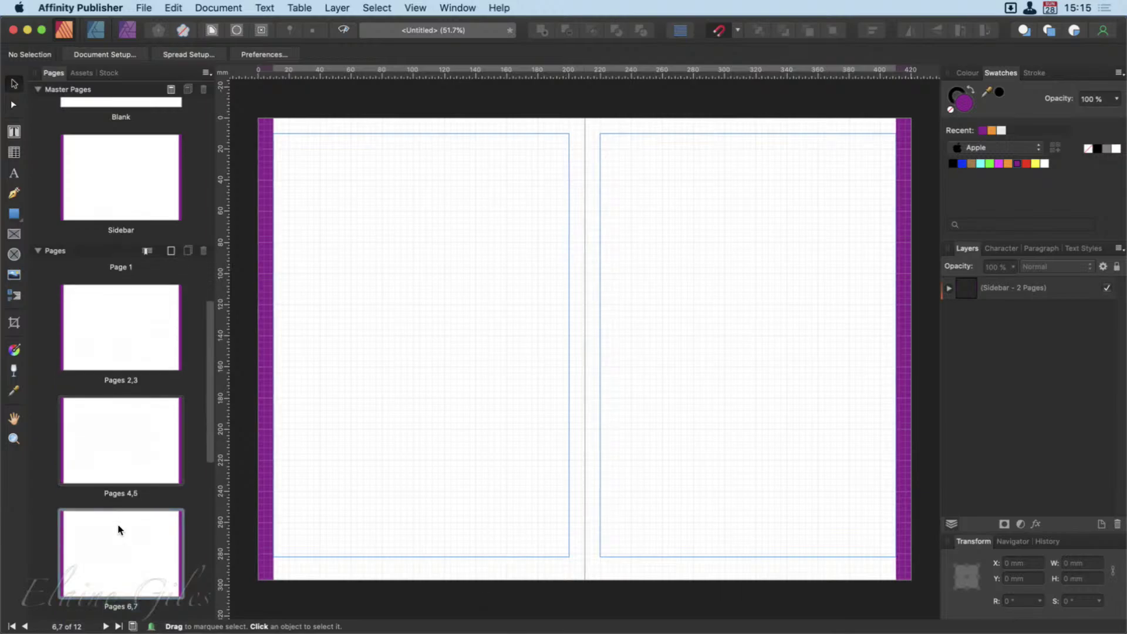
scroll(117, 530, "down", 4)
left_click(118, 529)
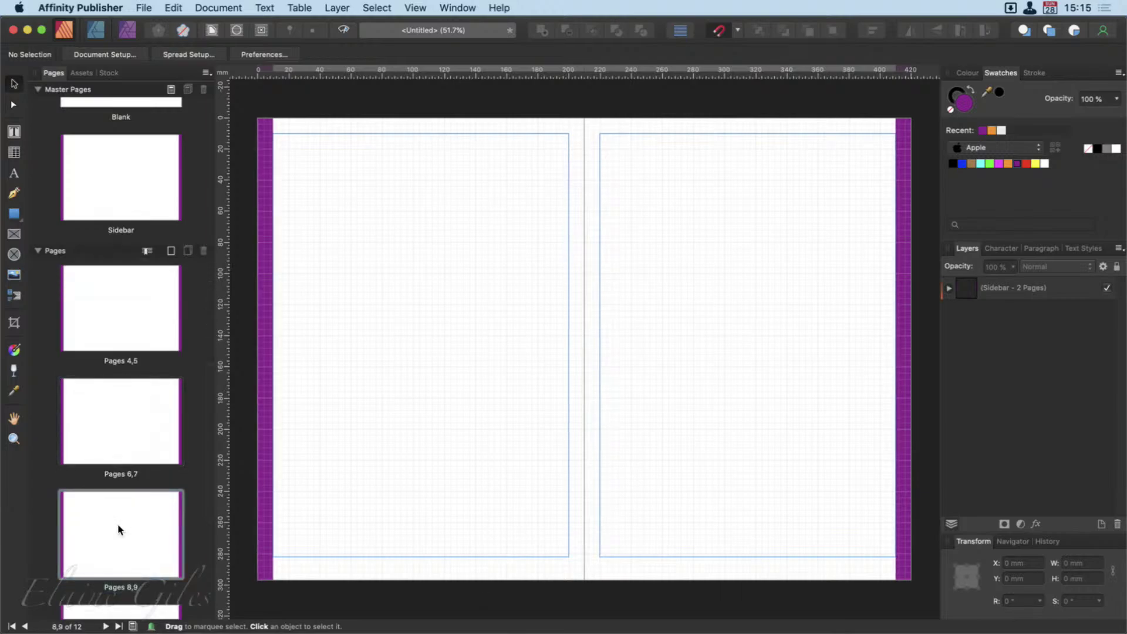
Step: Open Page 1 and apply the Sidebar master to it
scroll(118, 530, "up", 5)
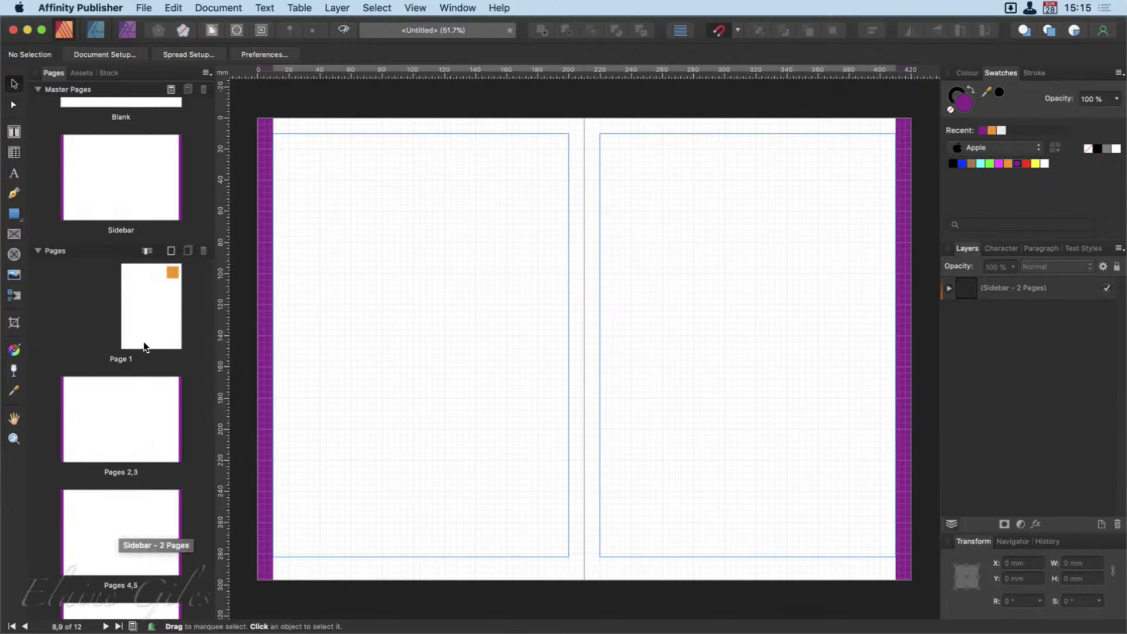
left_click(143, 309)
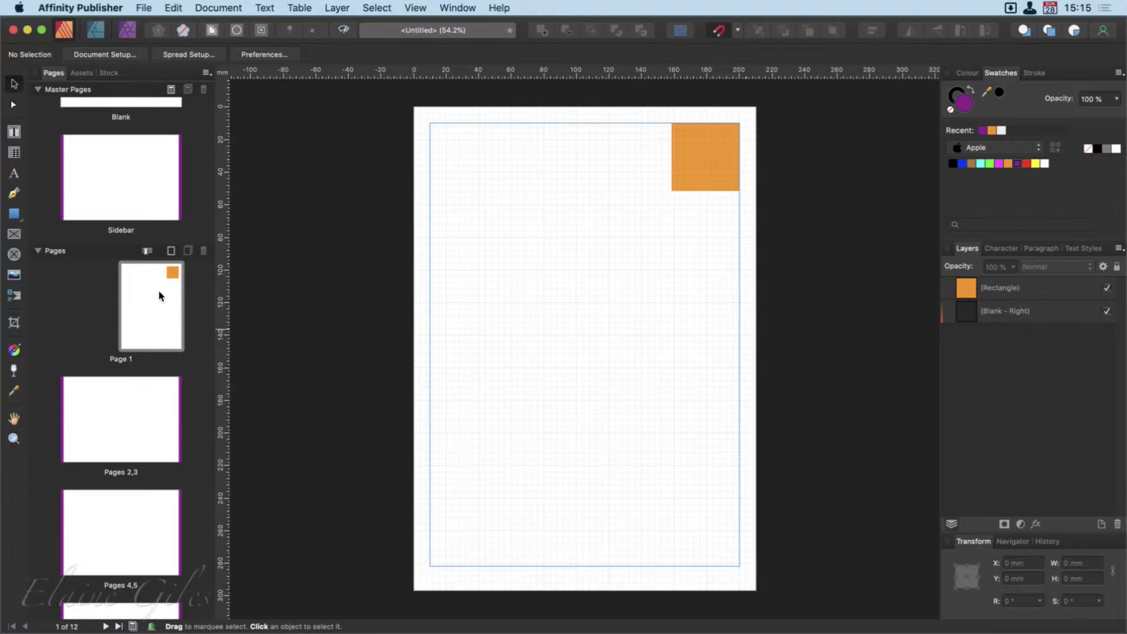
left_click_drag(136, 184, 141, 301)
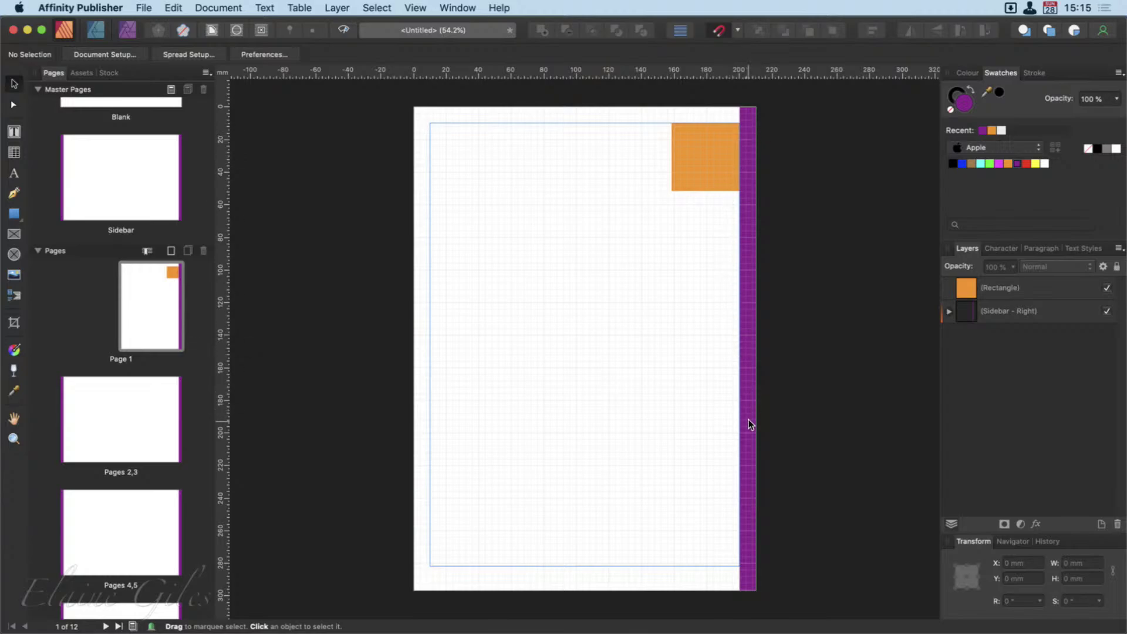
Step: Reopen the Sidebar master and set the fill of both bars to the recently used orange, leaving nothing selected
double_click(127, 178)
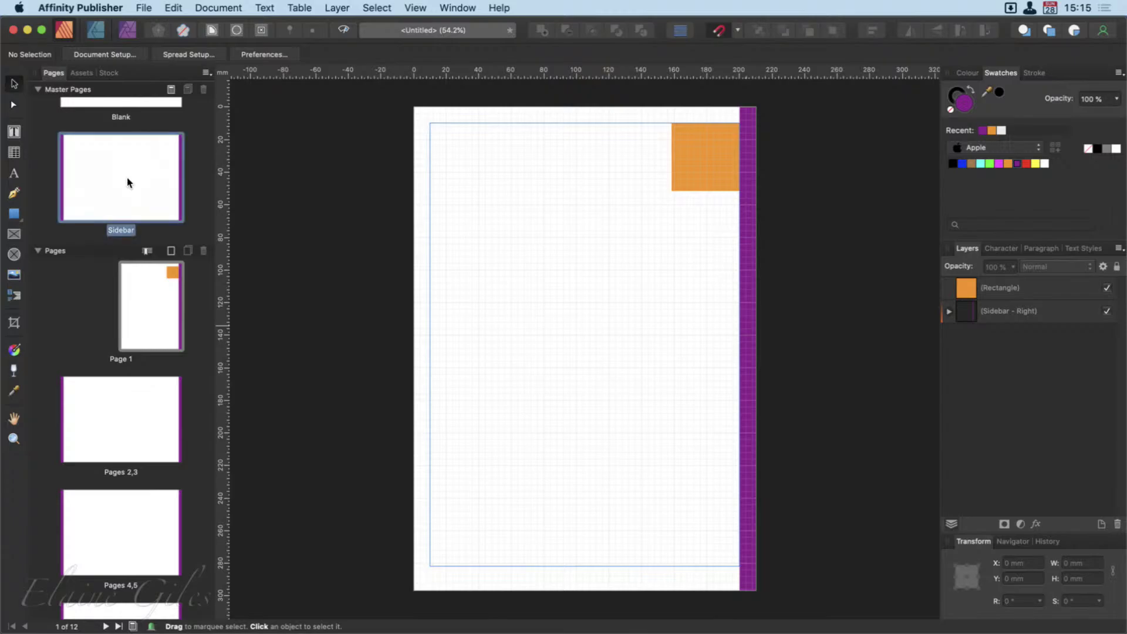
left_click(266, 215)
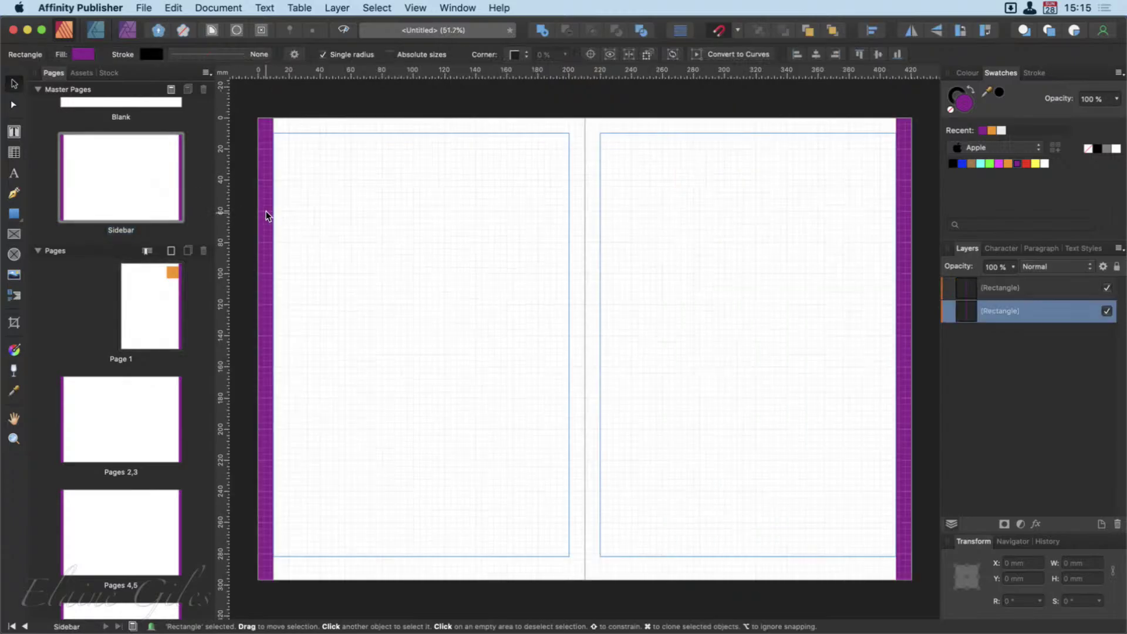
left_click(910, 237, "shift")
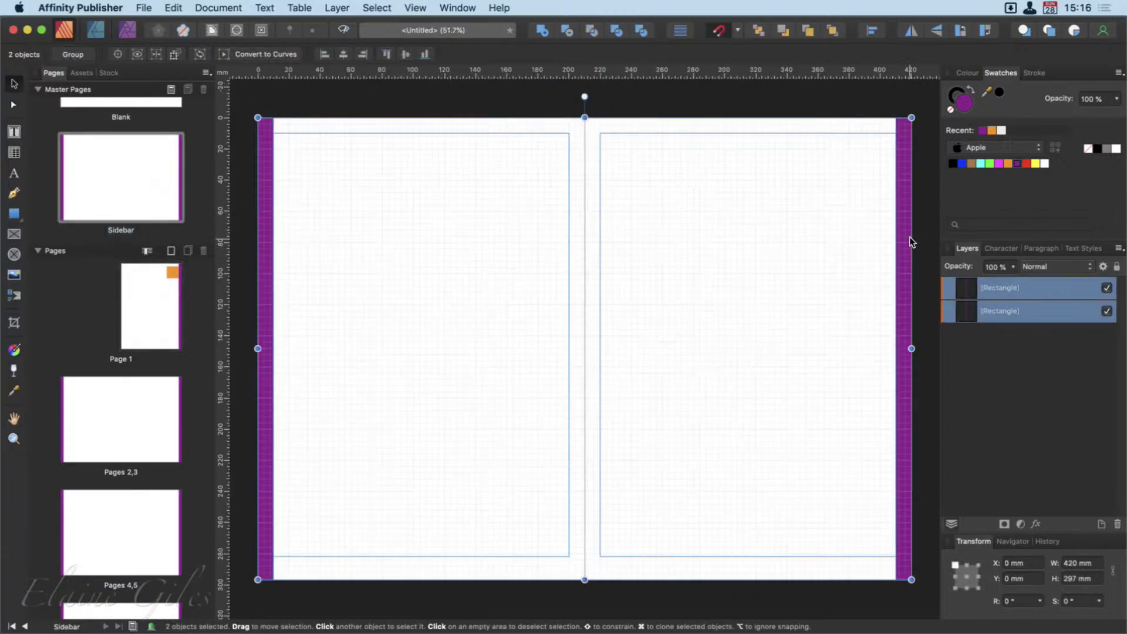
left_click(991, 130)
left_click(573, 311)
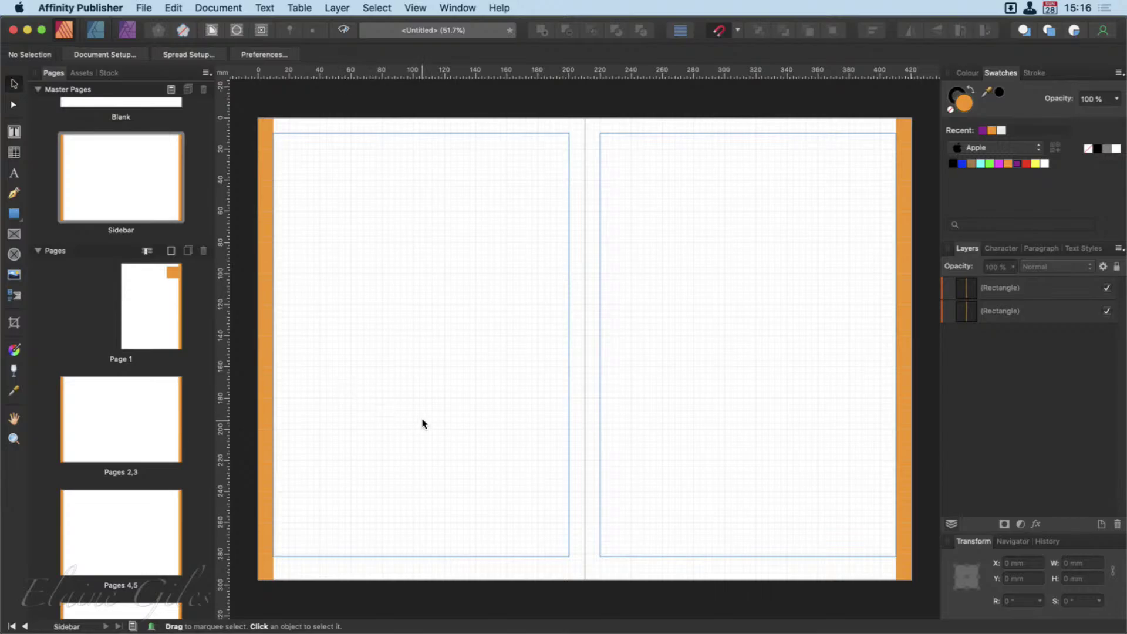
scroll(423, 424, "down", 1)
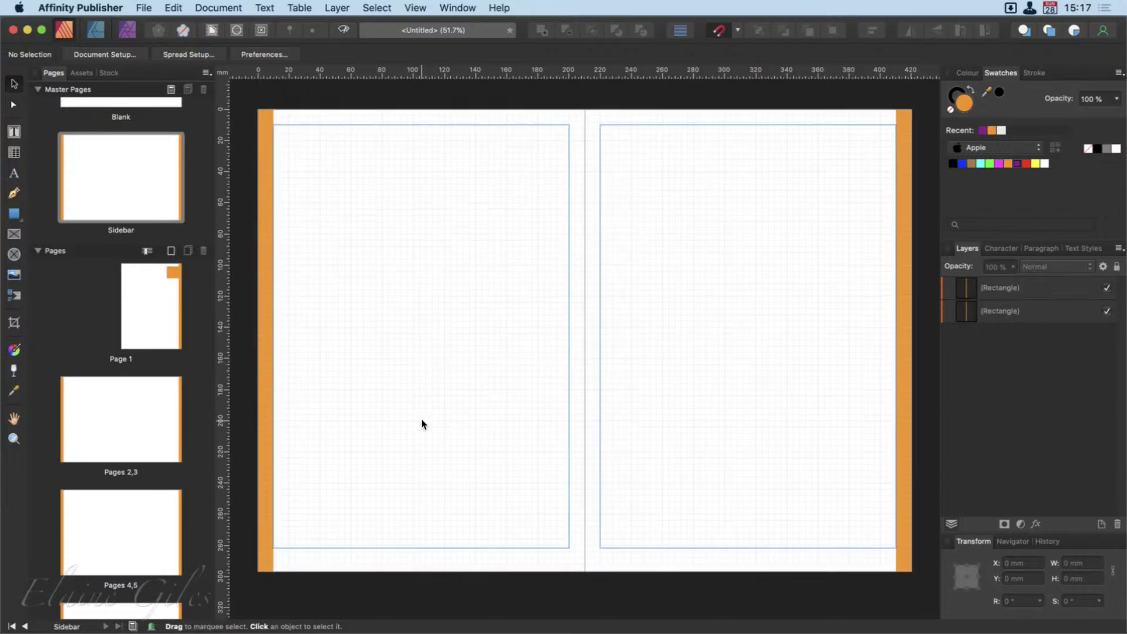
Step: Add a new facing master page named Page Numbers
left_click(171, 90)
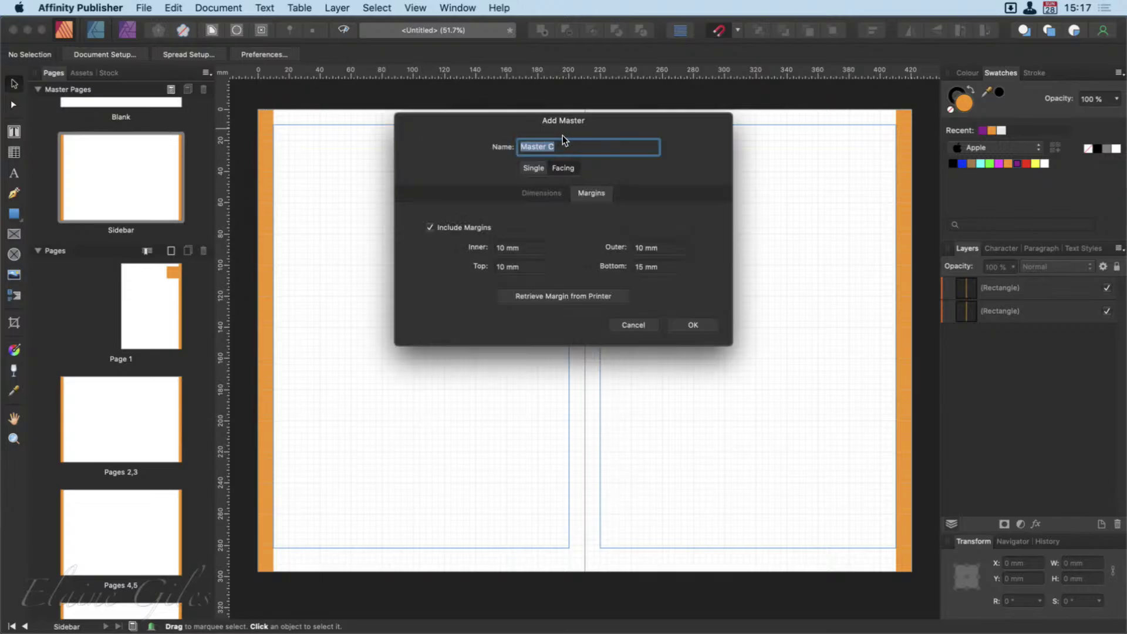
type("Page Numner")
key("BackSpace")
key("BackSpace")
key("BackSpace")
type("bers")
left_click(687, 325)
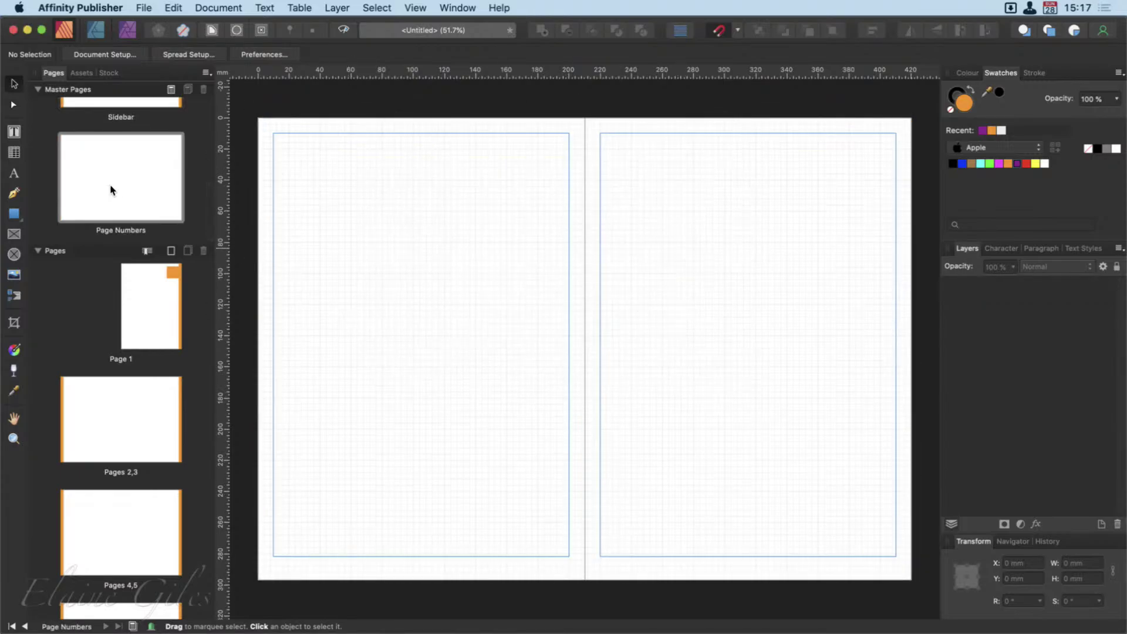
Step: Collapse the document pages list to show all three masters and open the Page Numbers master
left_click(41, 252)
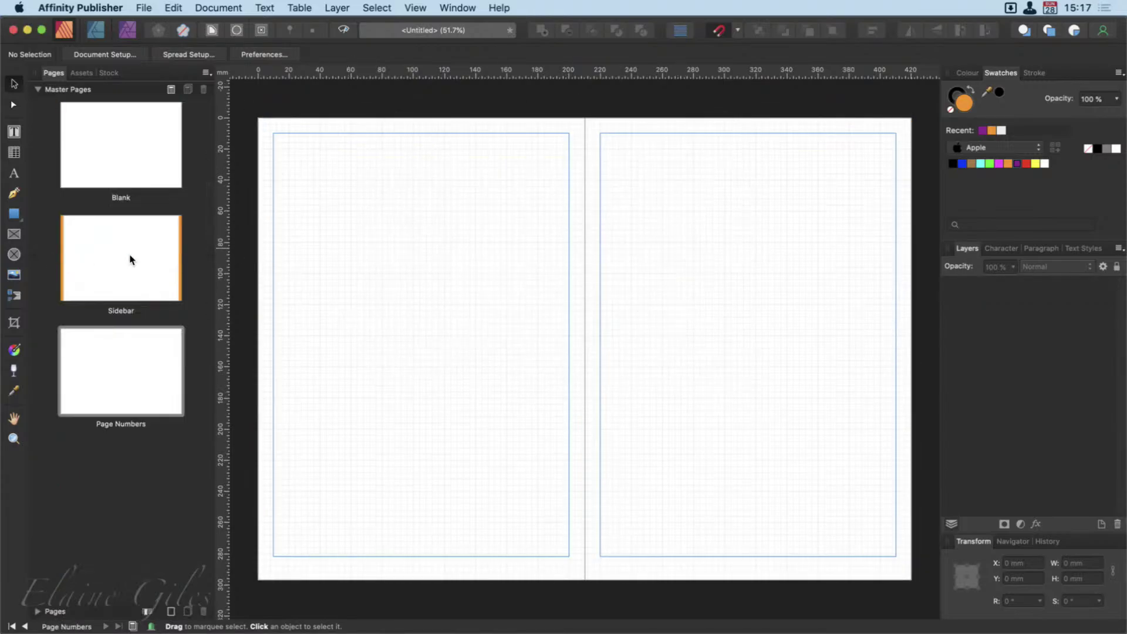
left_click(123, 151)
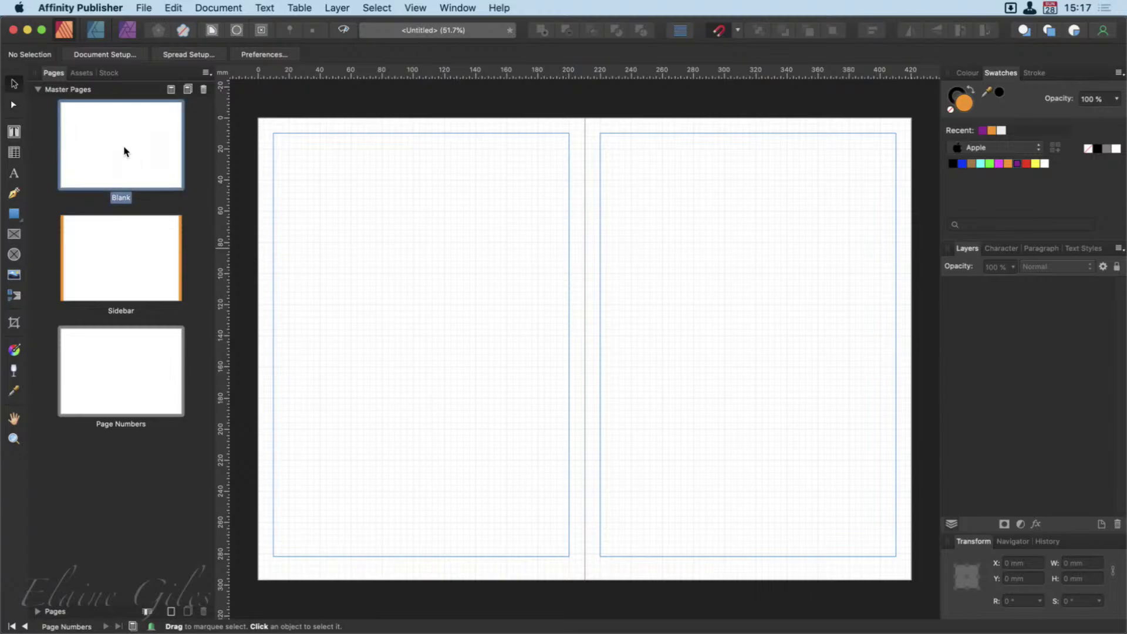
left_click(123, 273)
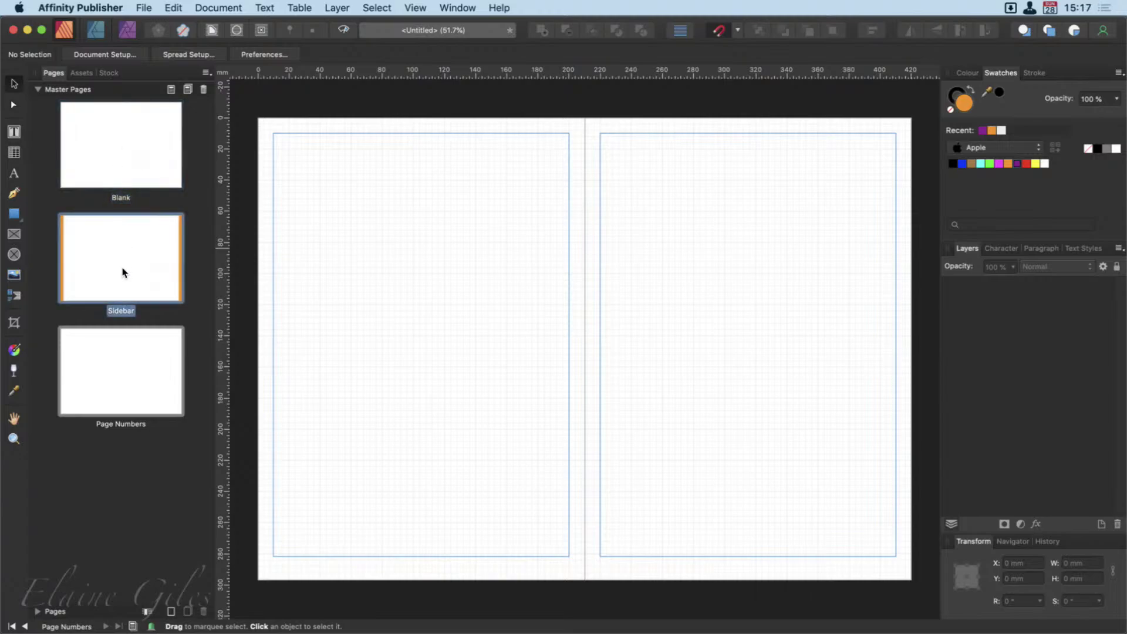
left_click(119, 378)
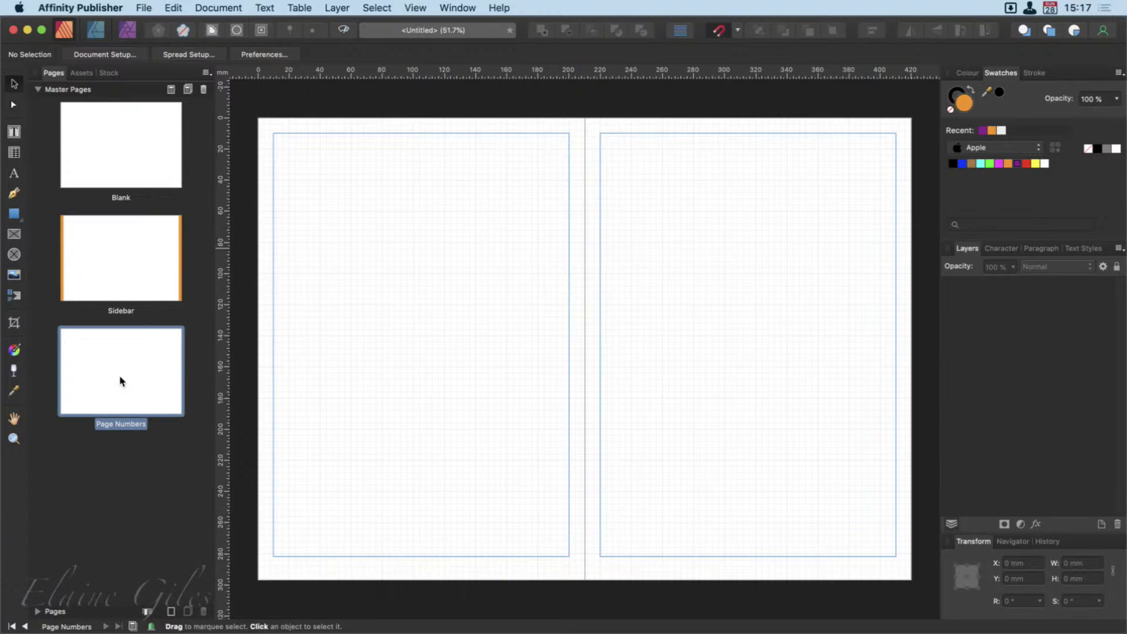
double_click(119, 379)
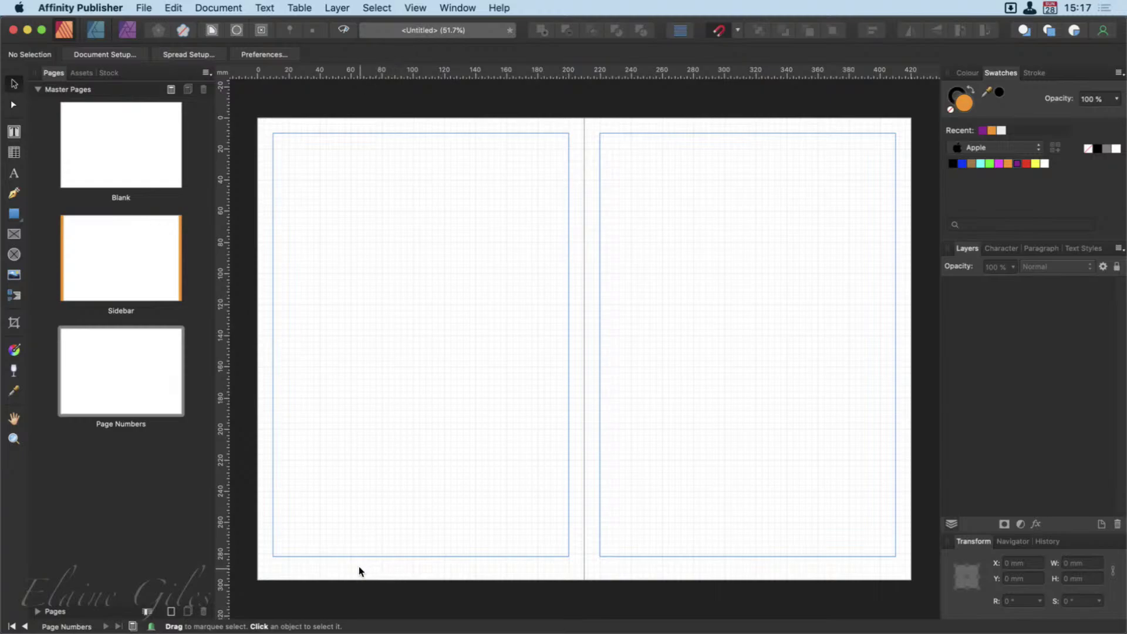
Step: Draw a text frame about 31 × 7 mm directly below the left page's bottom margin, starting at the outer margin
left_click(15, 174)
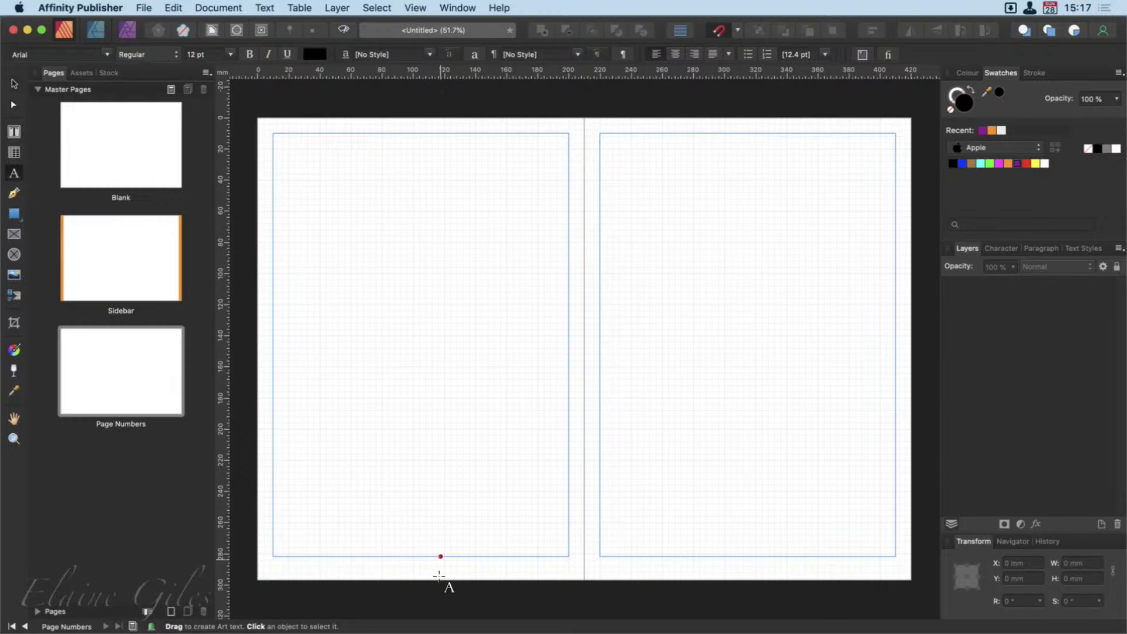
left_click_drag(273, 575, 307, 584)
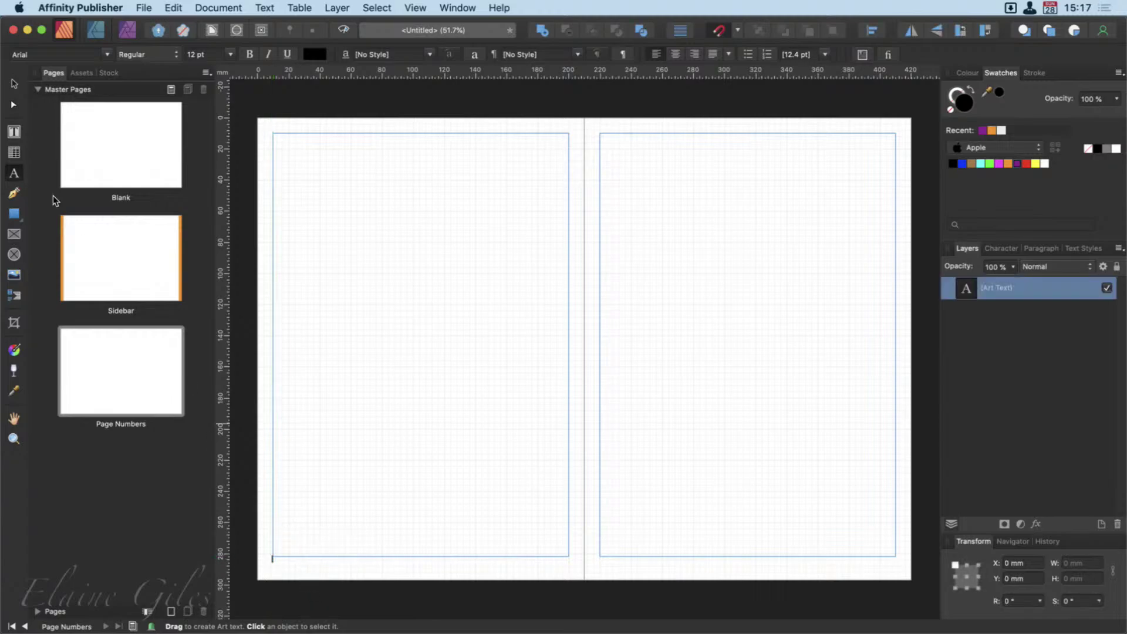
left_click(13, 132)
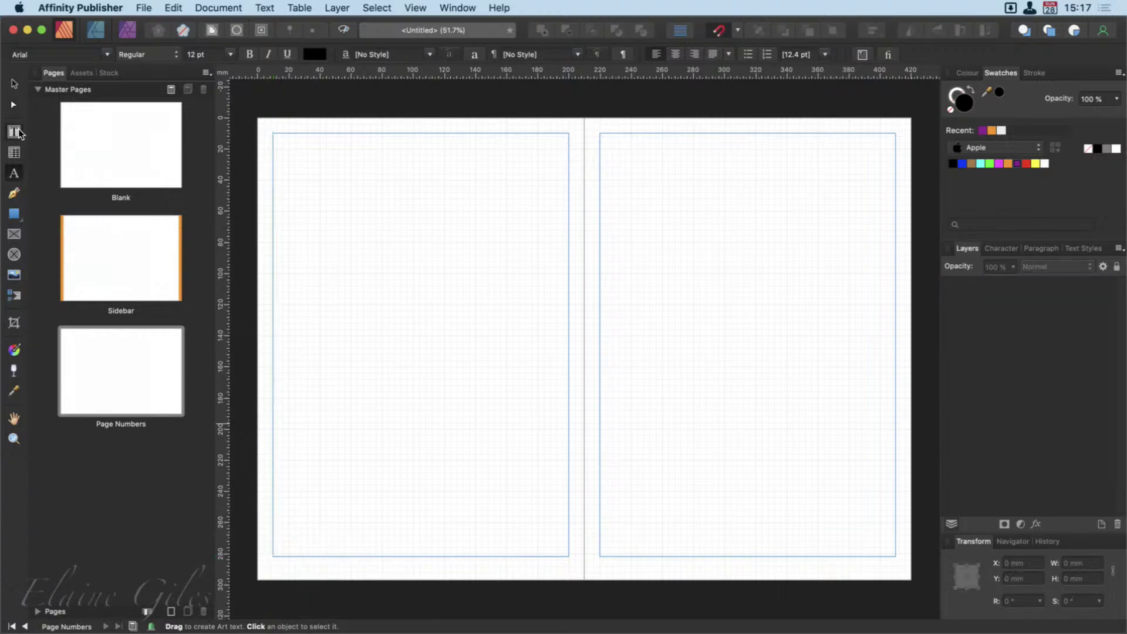
left_click_drag(275, 578, 320, 584)
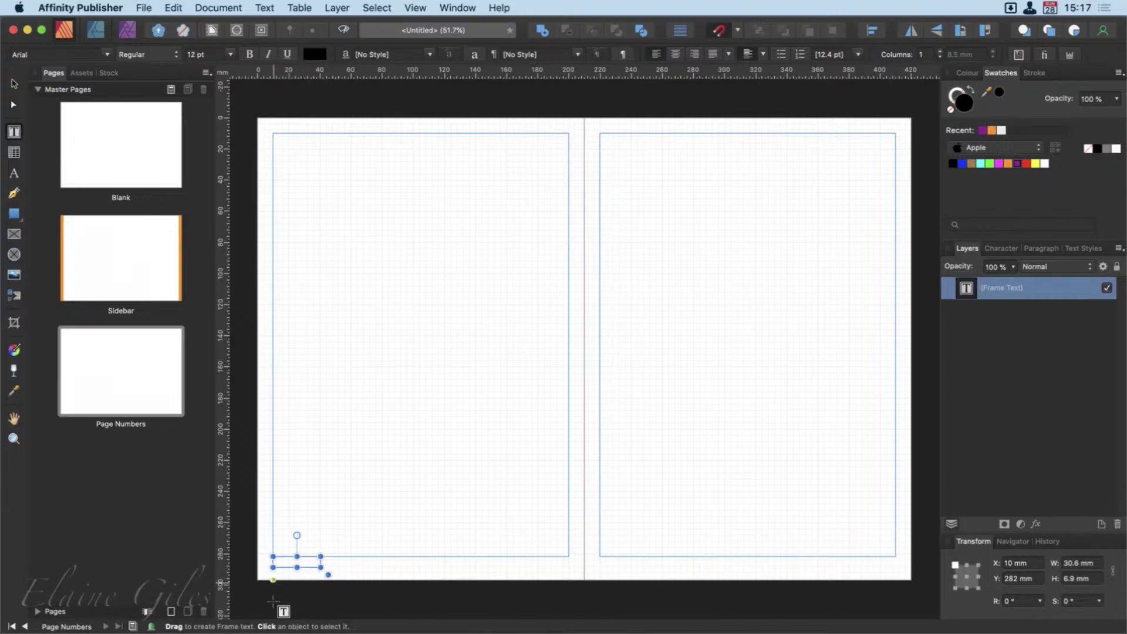
Step: Insert a Page Number field into the new text frame on the Page Numbers master
scroll(268, 594, "up", 5)
scroll(268, 593, "up", 6)
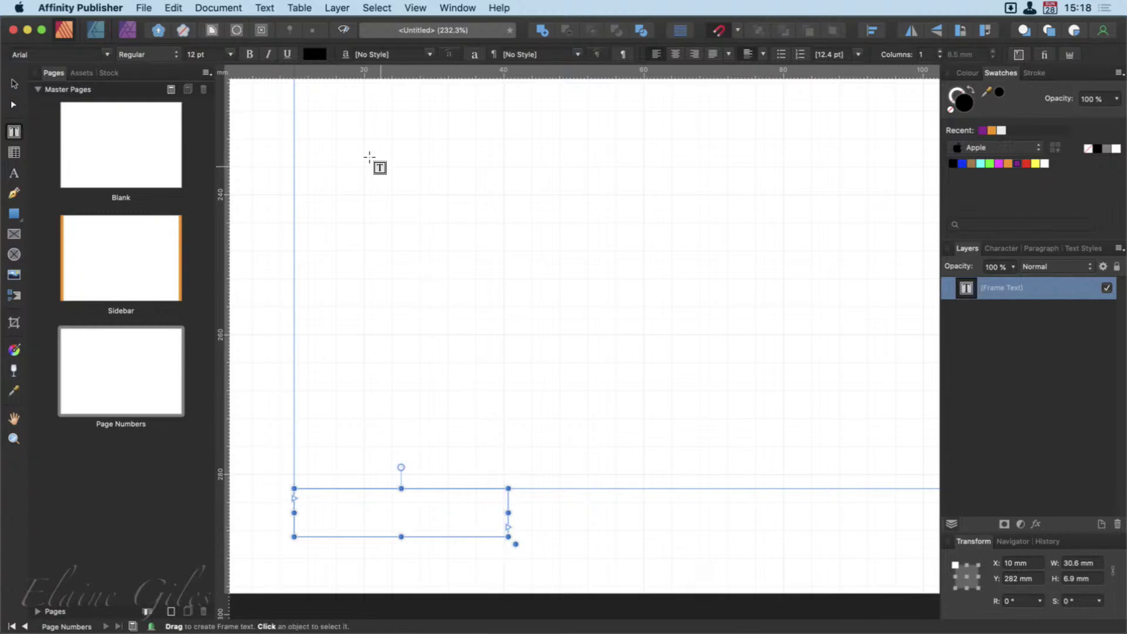
left_click(264, 7)
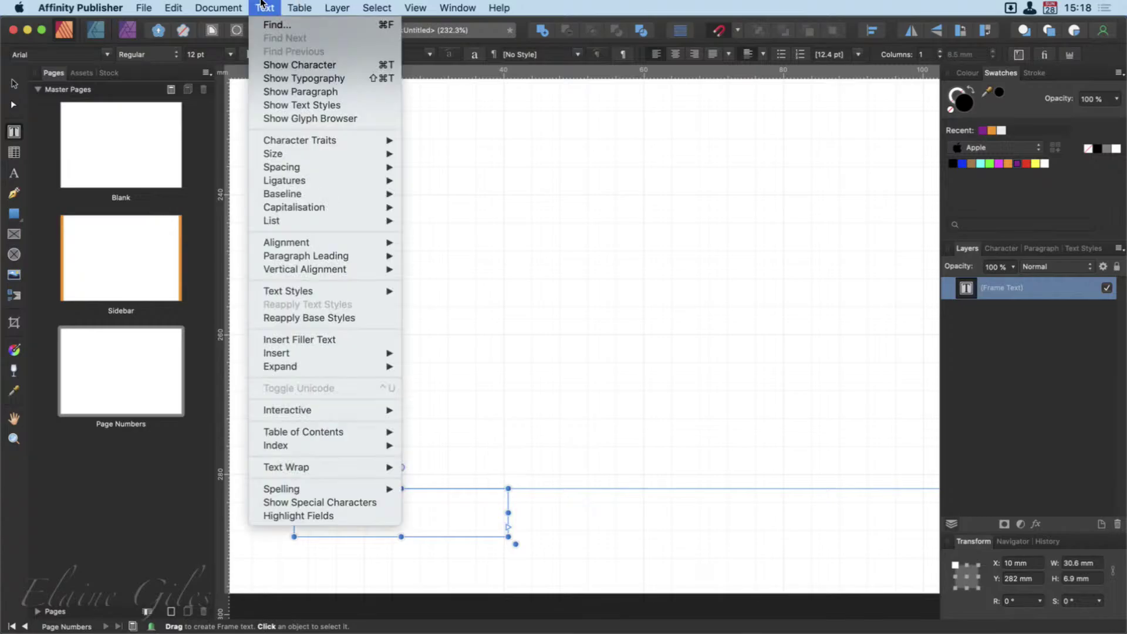
mouse_move(317, 354)
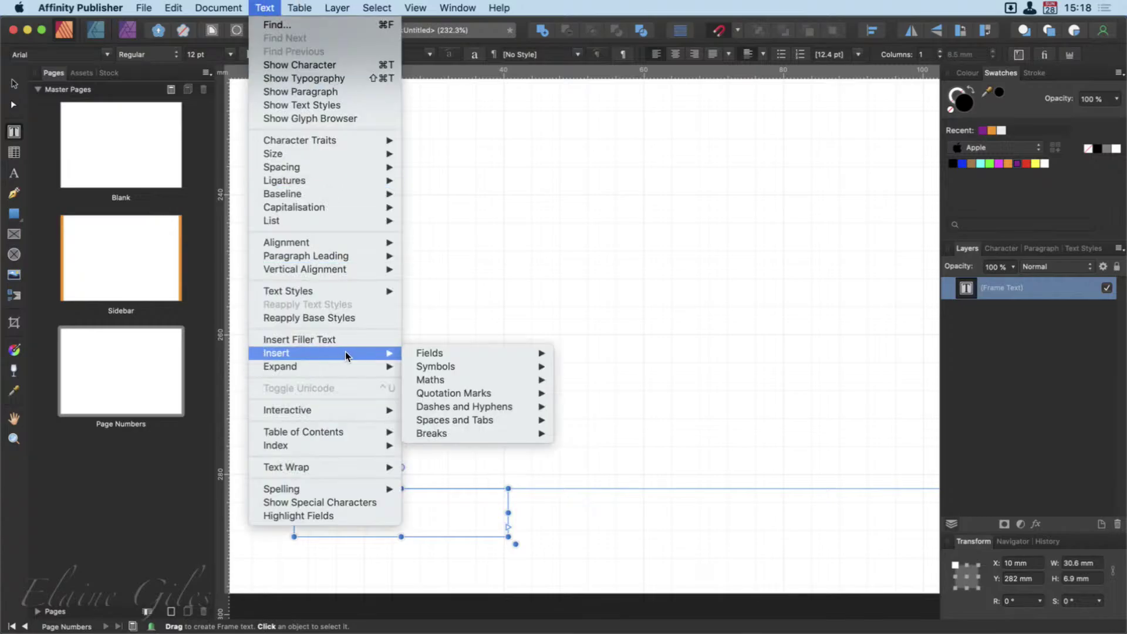
mouse_move(458, 360)
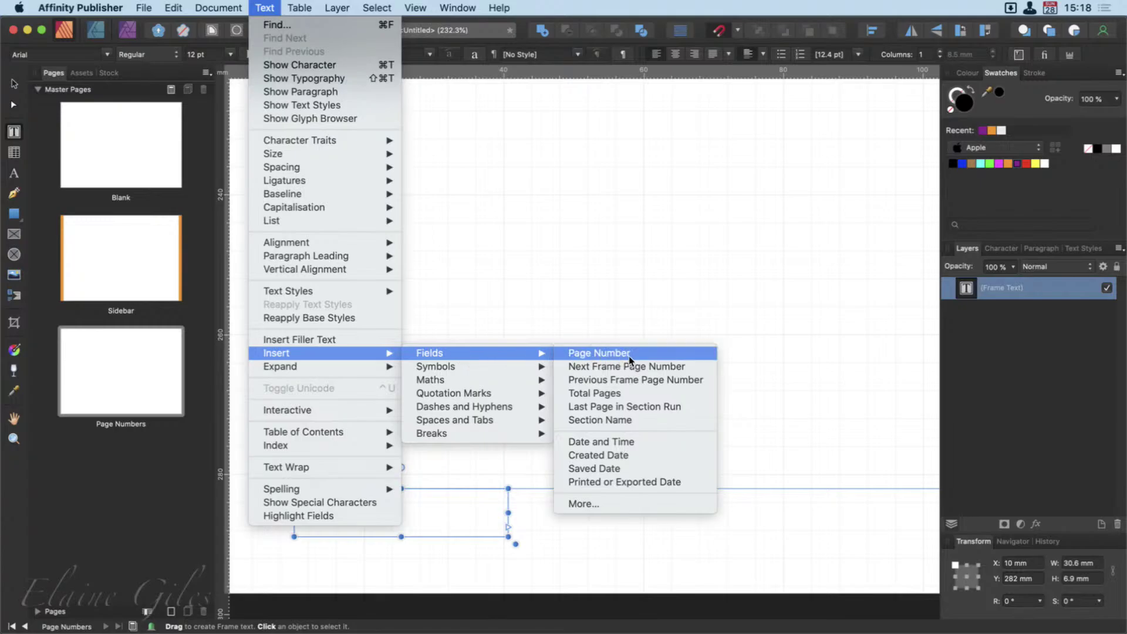
left_click(599, 353)
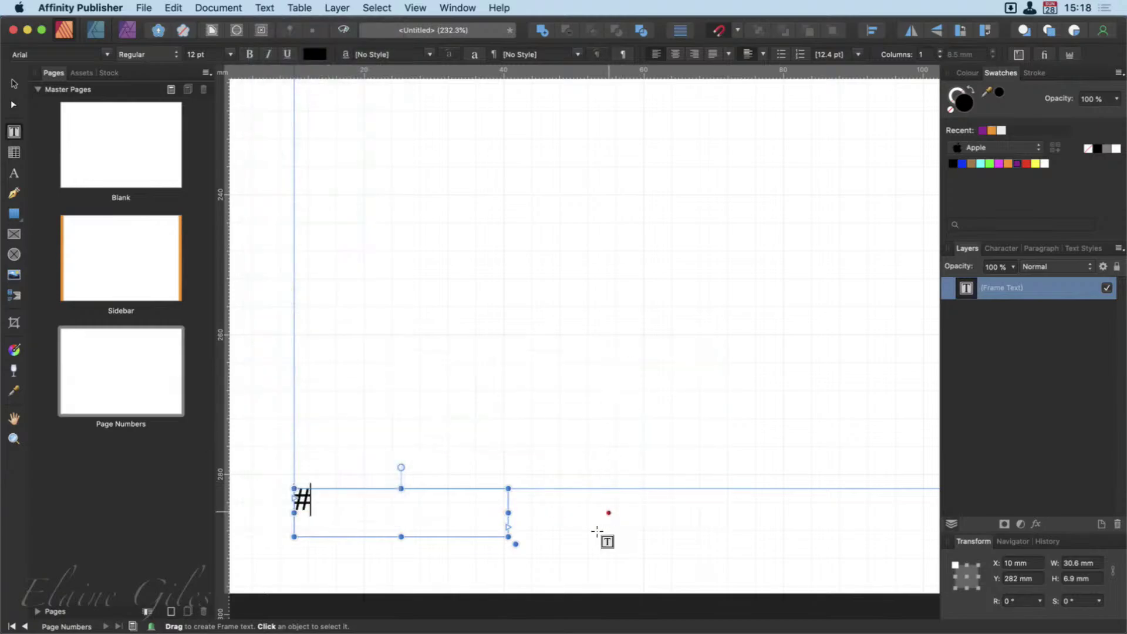
left_click(314, 509)
Step: Expand the document pages list and apply the Page Numbers master to pages 2,3
left_click(37, 612)
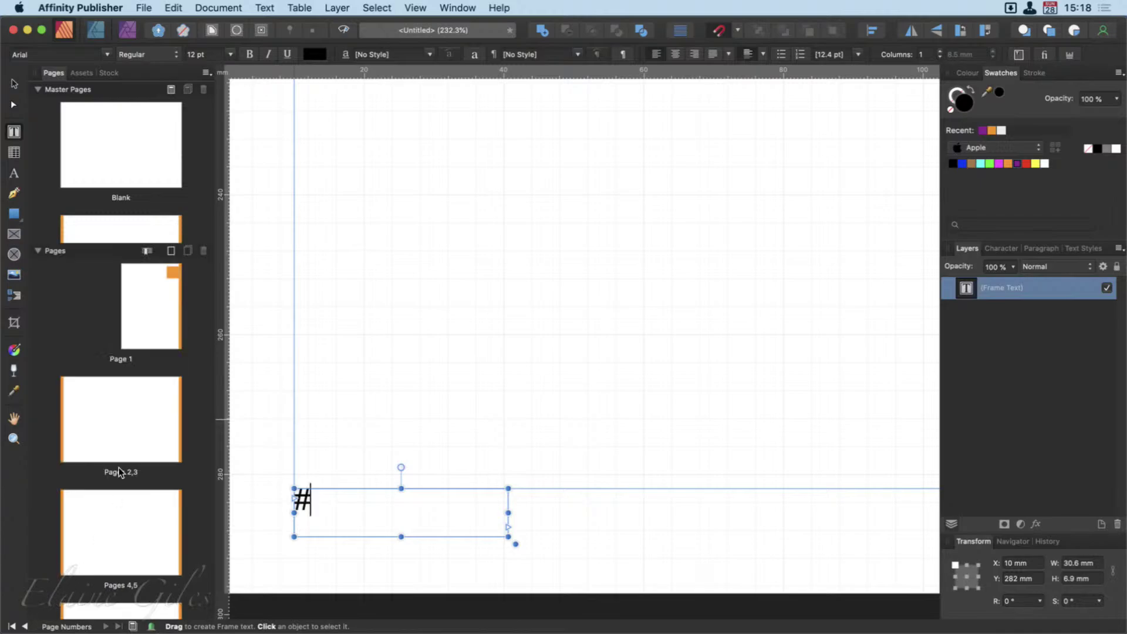
left_click(121, 412)
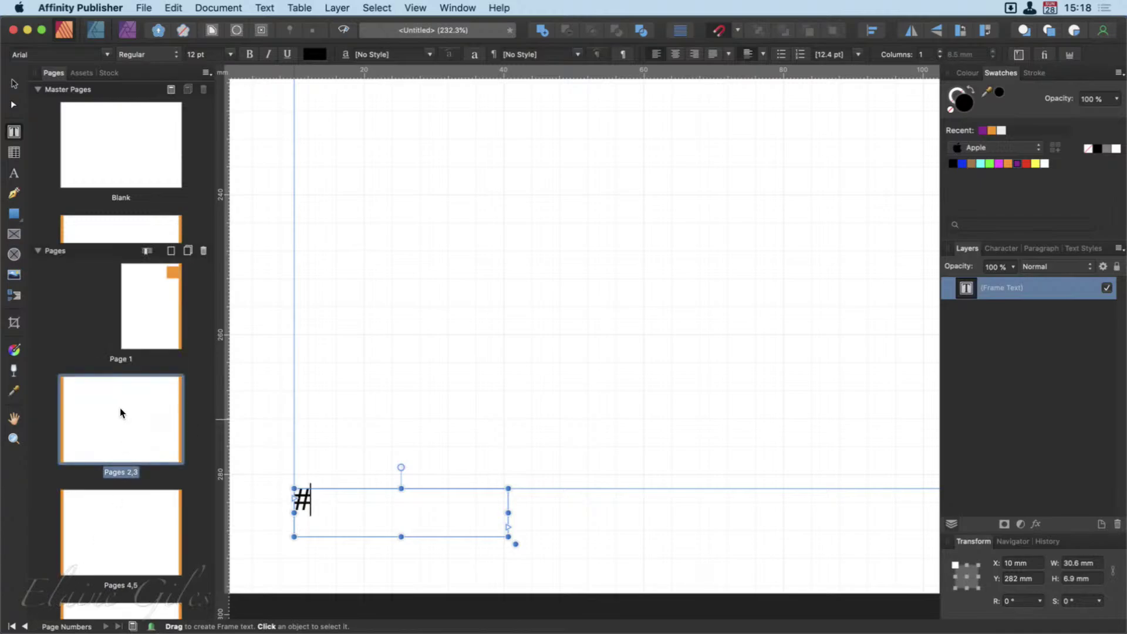
scroll(120, 218, "down", 5)
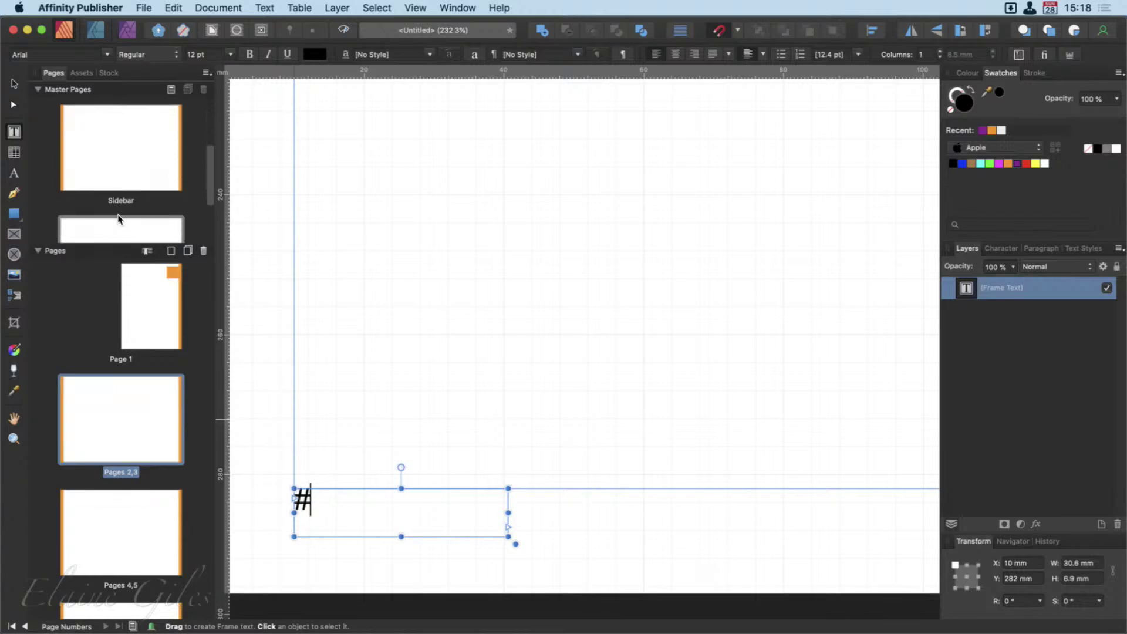
scroll(118, 218, "down", 3)
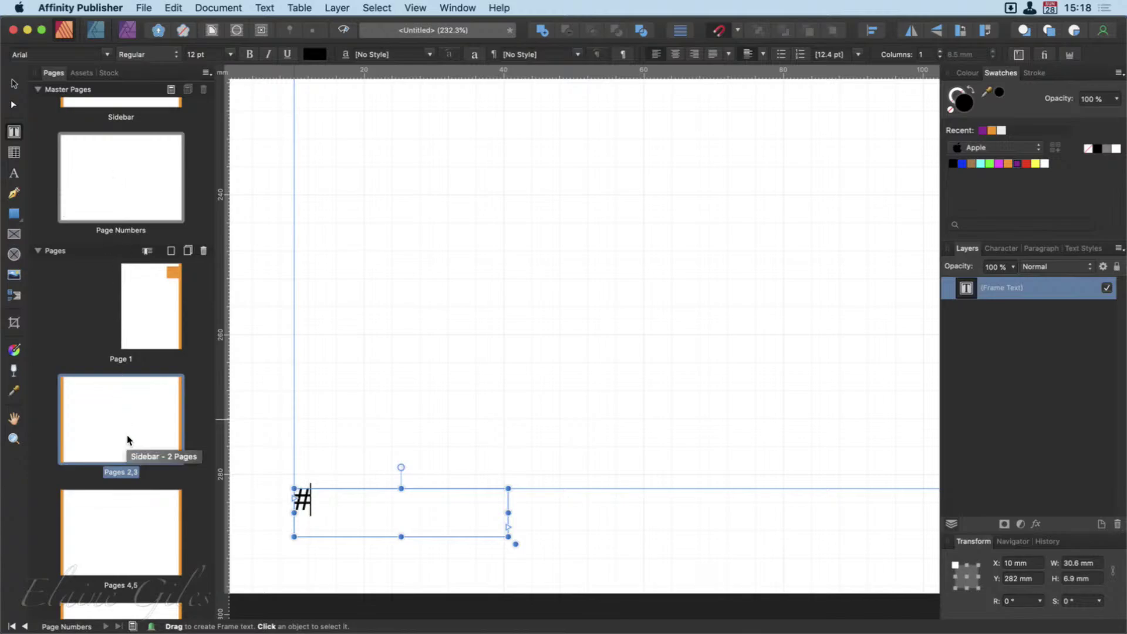
left_click_drag(118, 207, 118, 414)
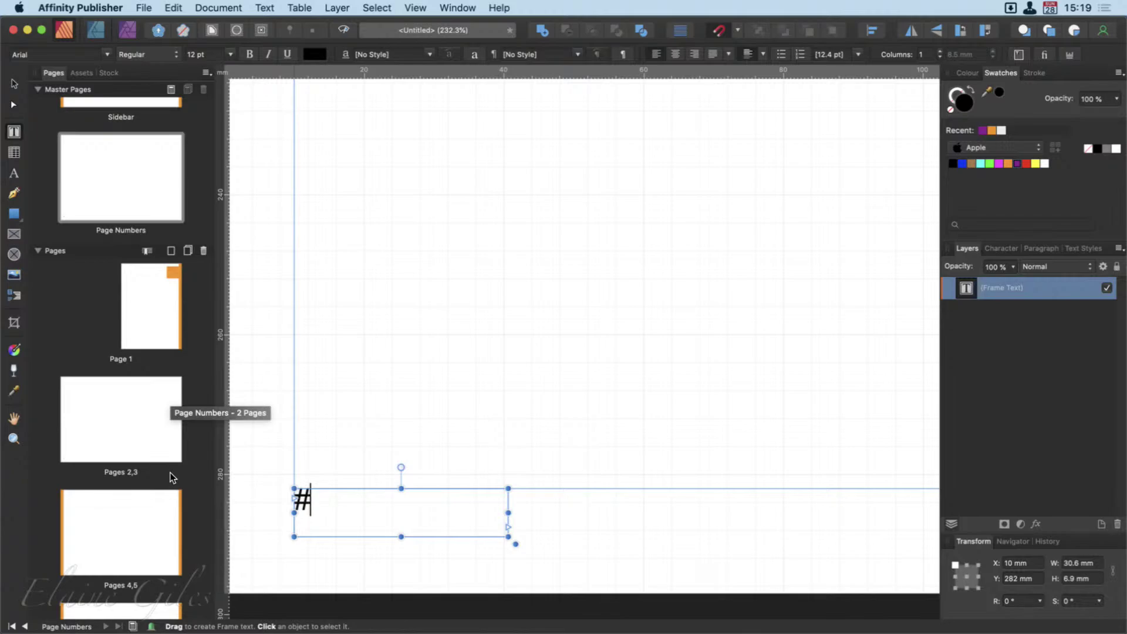
Step: Open pages 2,3 and examine the page number at the foot of the left page
double_click(127, 410)
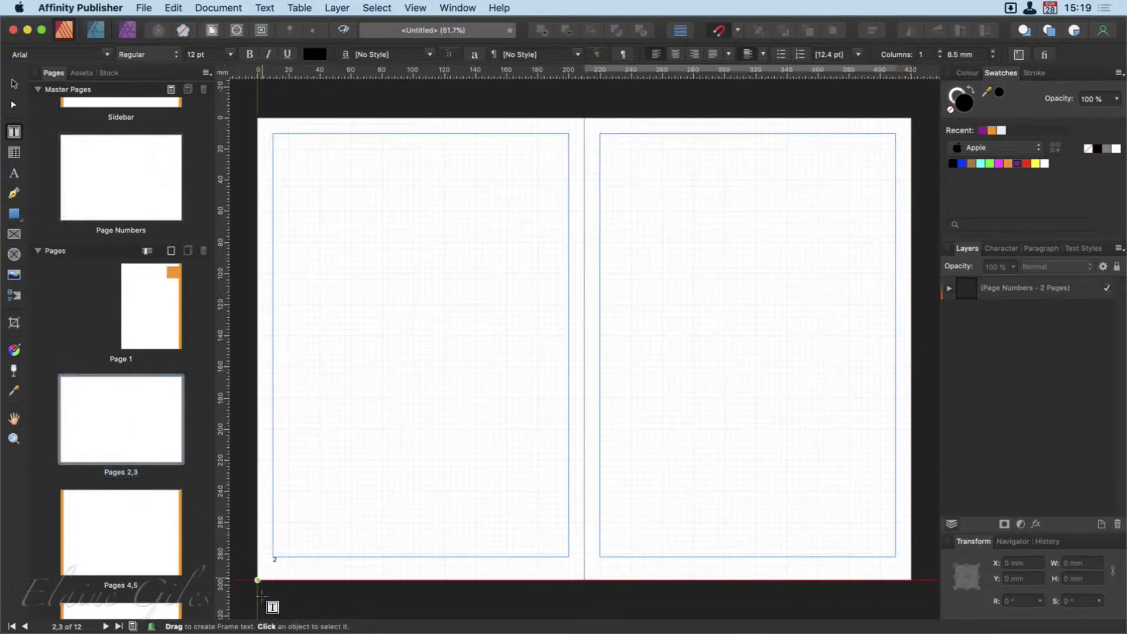
scroll(264, 601, "up", 2)
scroll(262, 599, "up", 5)
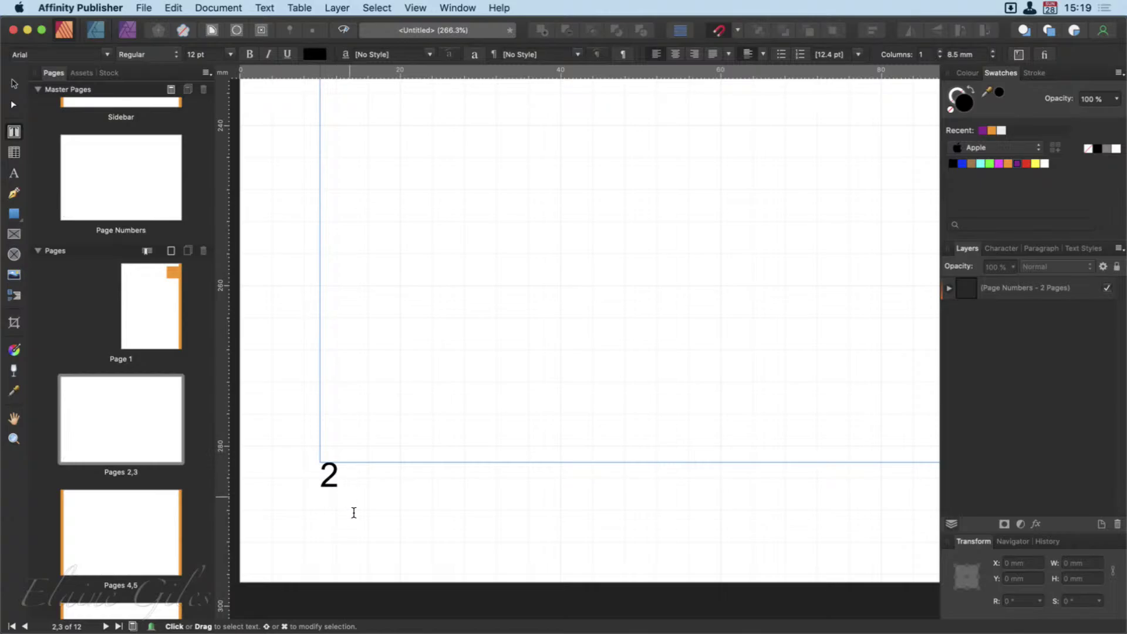
scroll(354, 521, "down", 5)
scroll(356, 520, "down", 4)
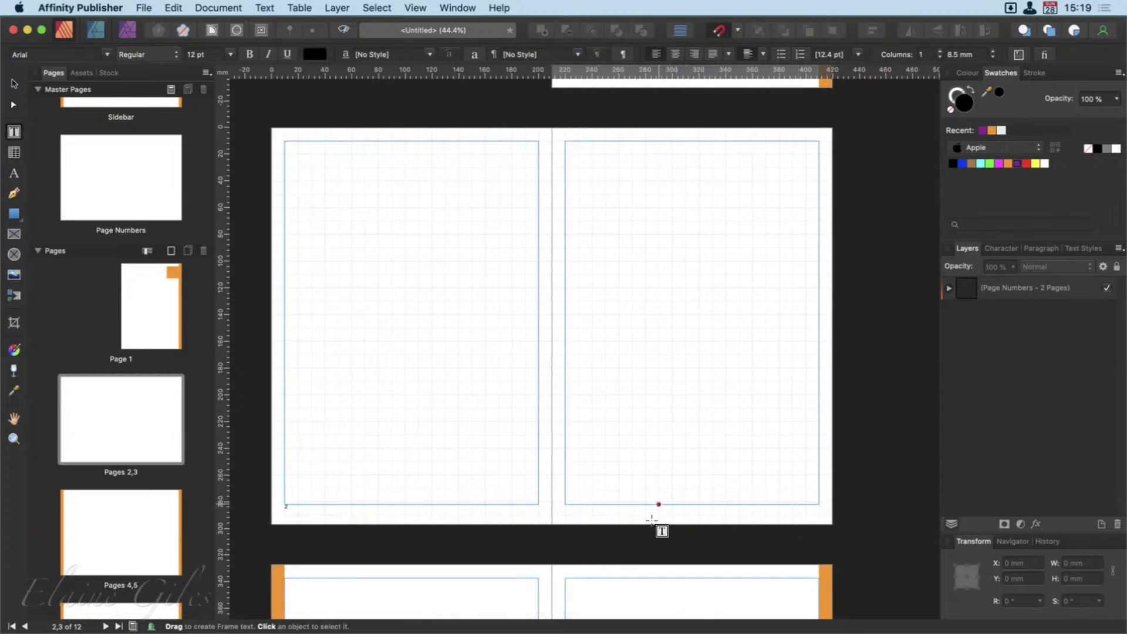
Step: Reopen the Page Numbers master and select its page number frame, with the text styles displayed
double_click(123, 180)
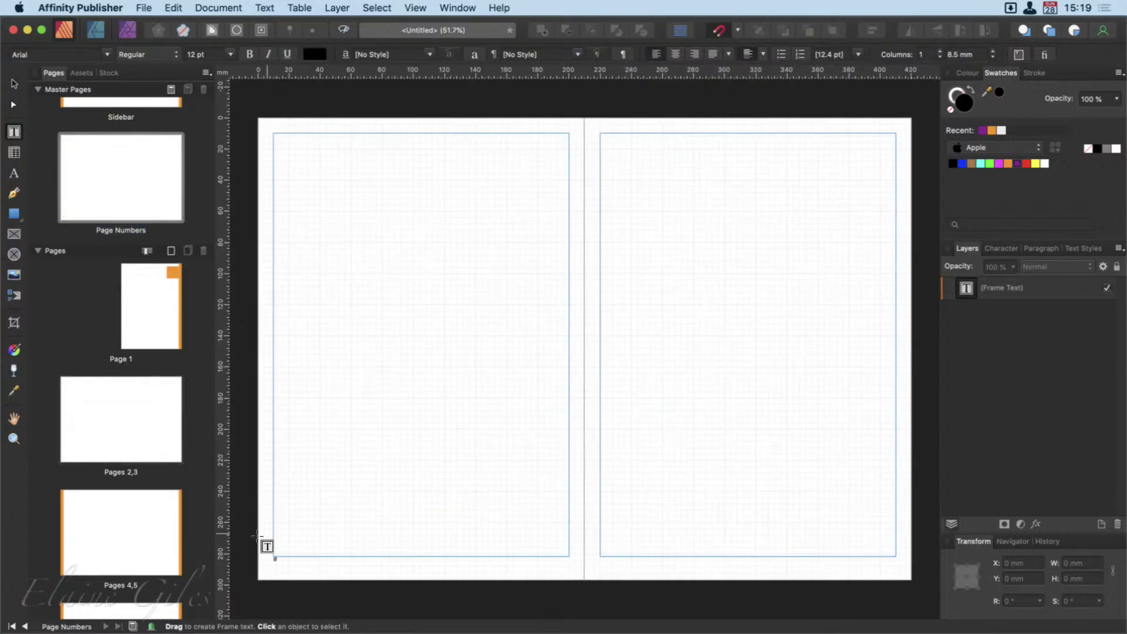
left_click(15, 84)
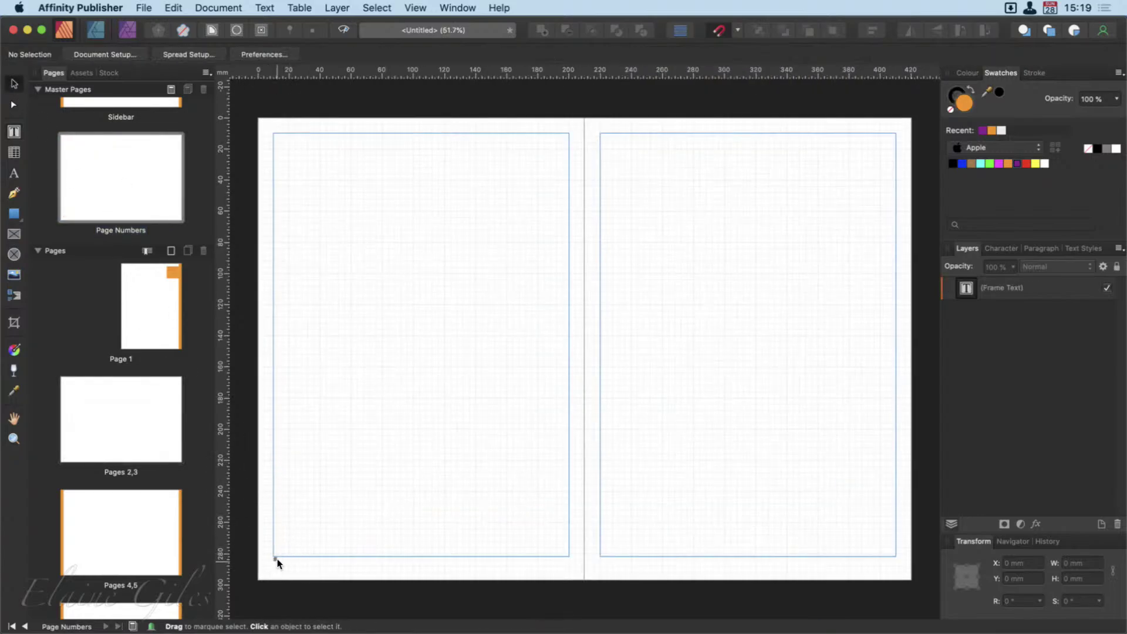
left_click(277, 561)
scroll(274, 593, "up", 6)
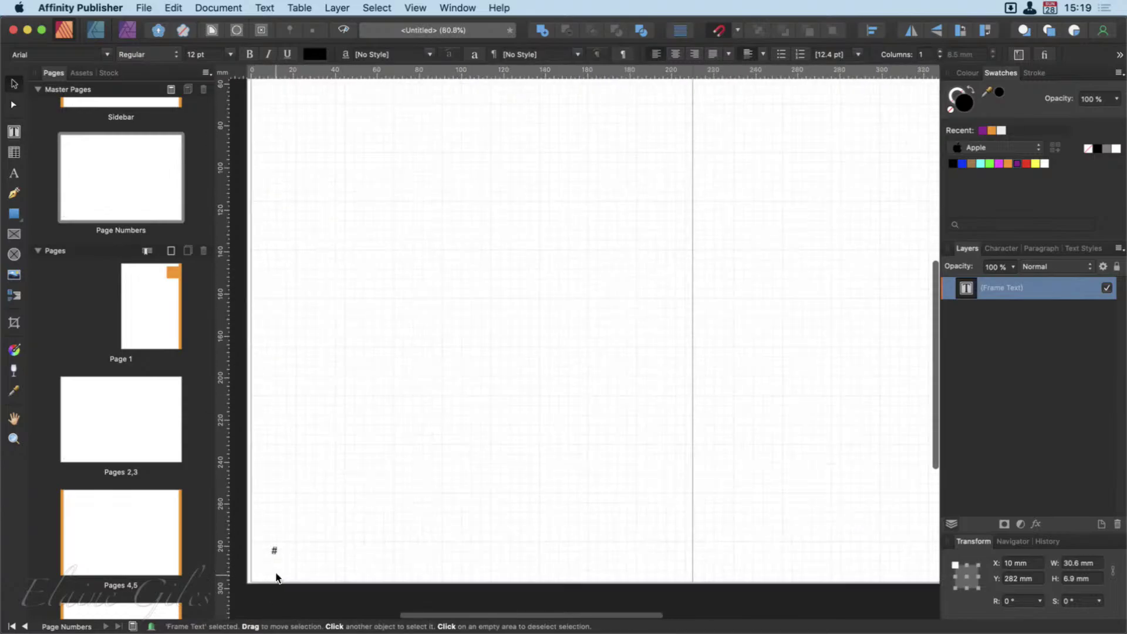
scroll(267, 572, "up", 2)
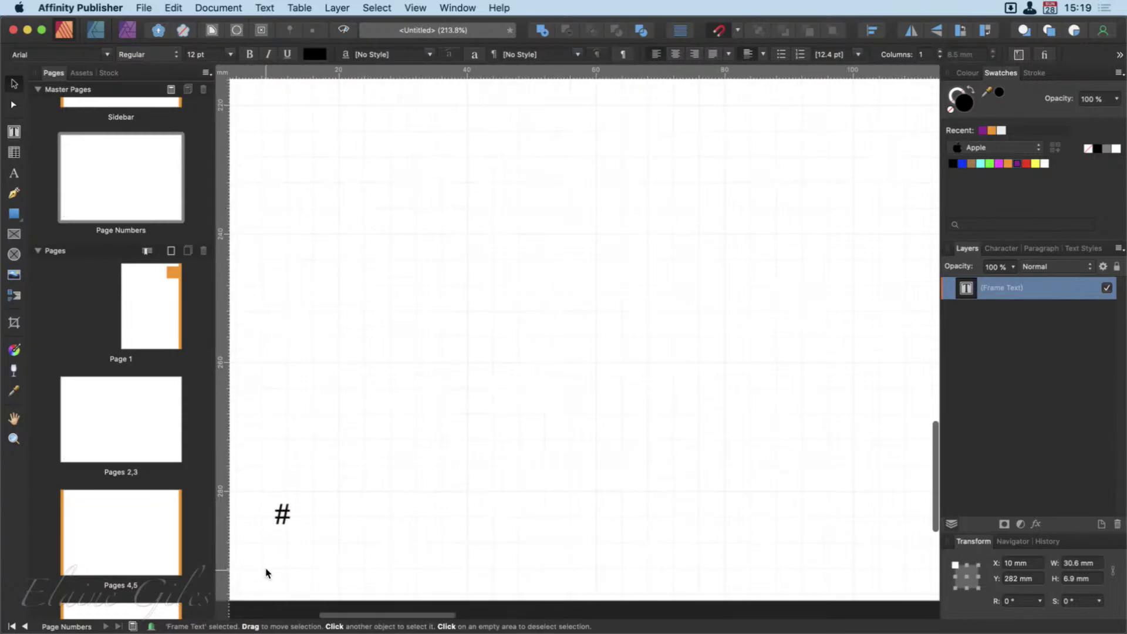
left_click(1079, 249)
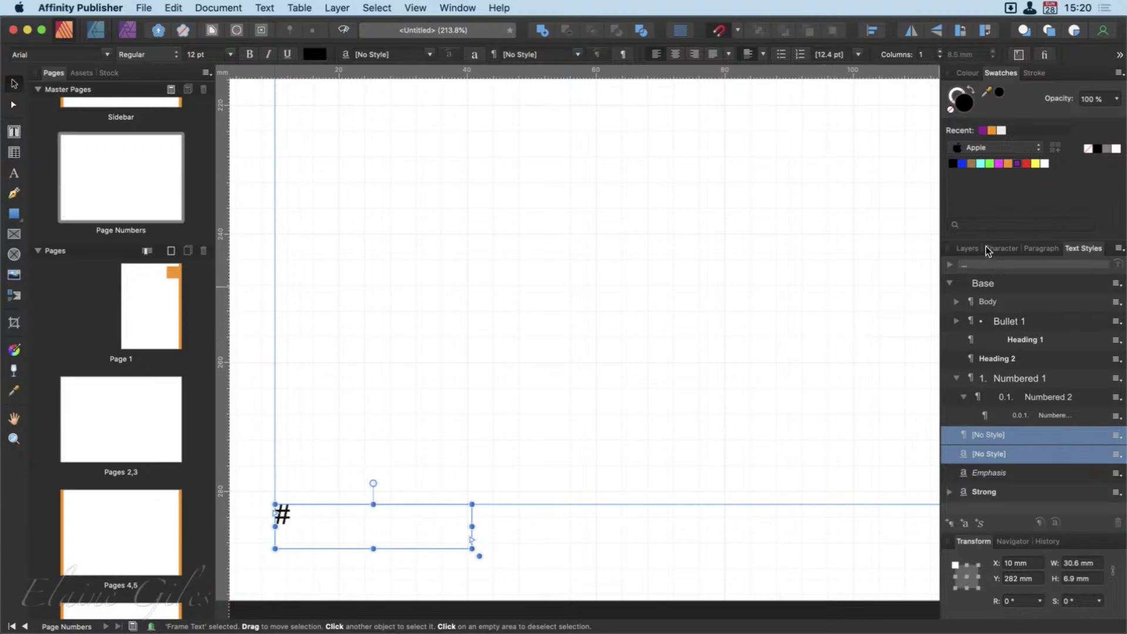
Step: Format the page number field on the Page Numbers master in mid grey at 10 pt
double_click(282, 514)
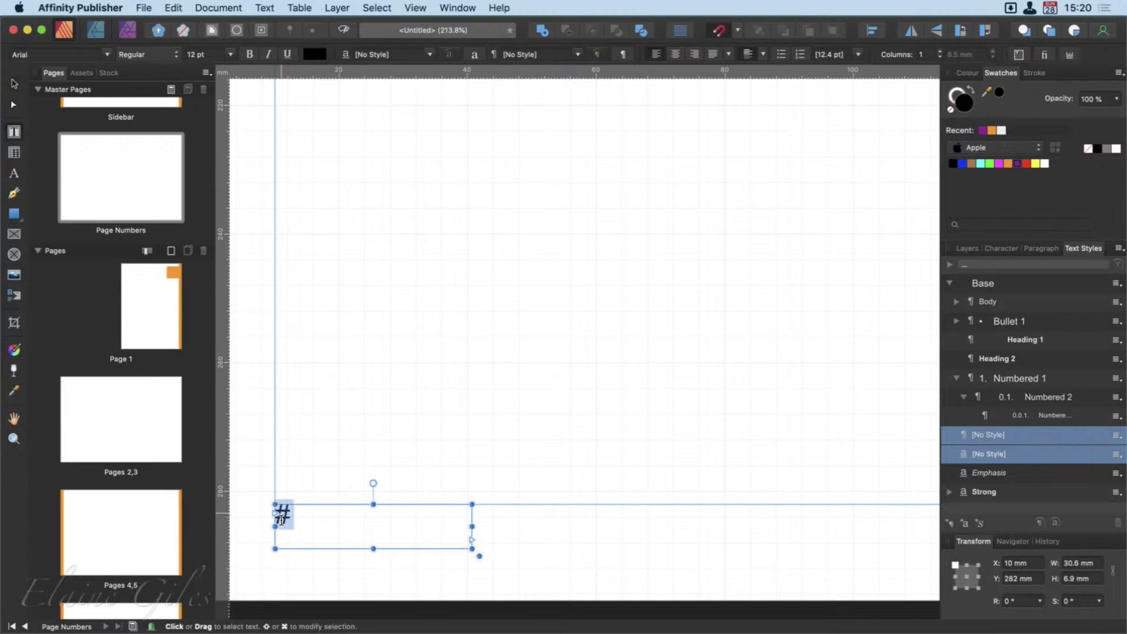
left_click(314, 54)
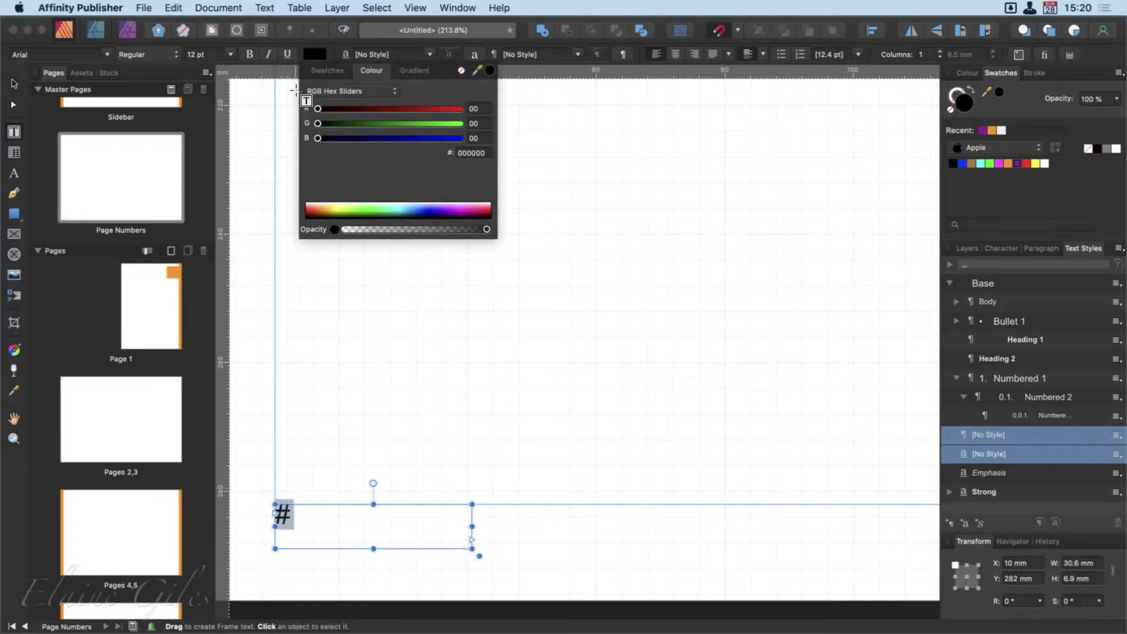
left_click(331, 72)
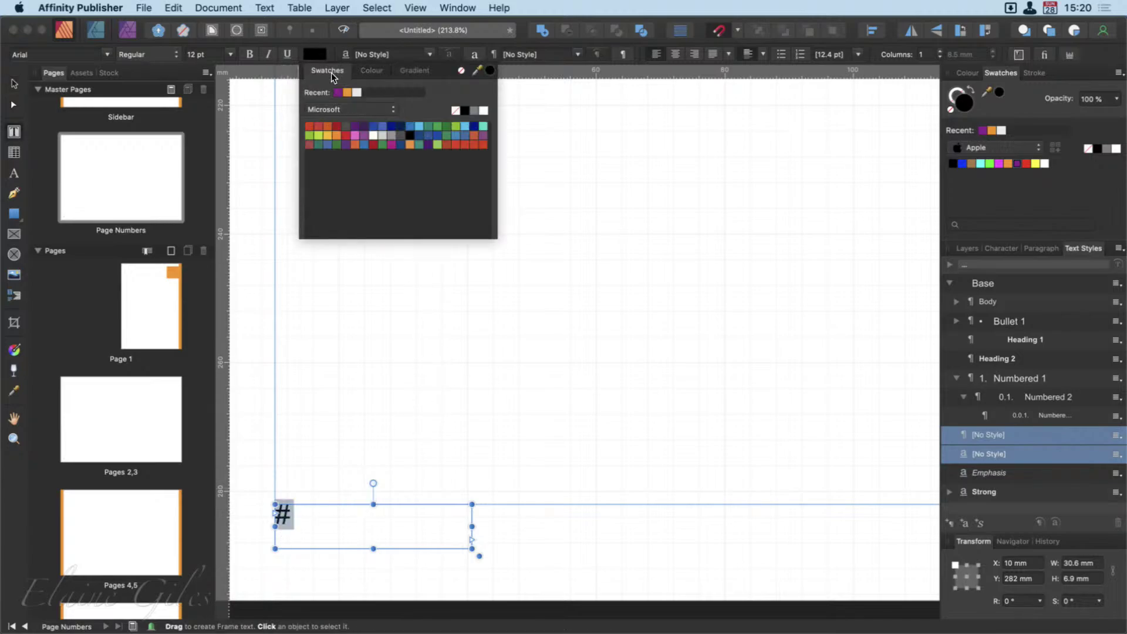
left_click(474, 111)
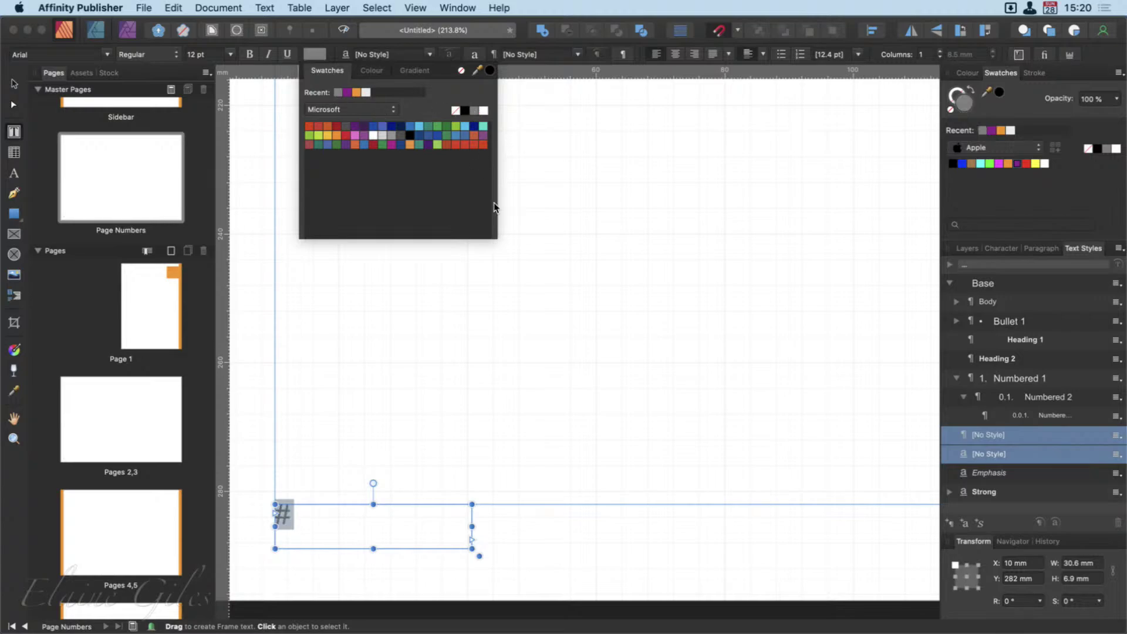
left_click(232, 55)
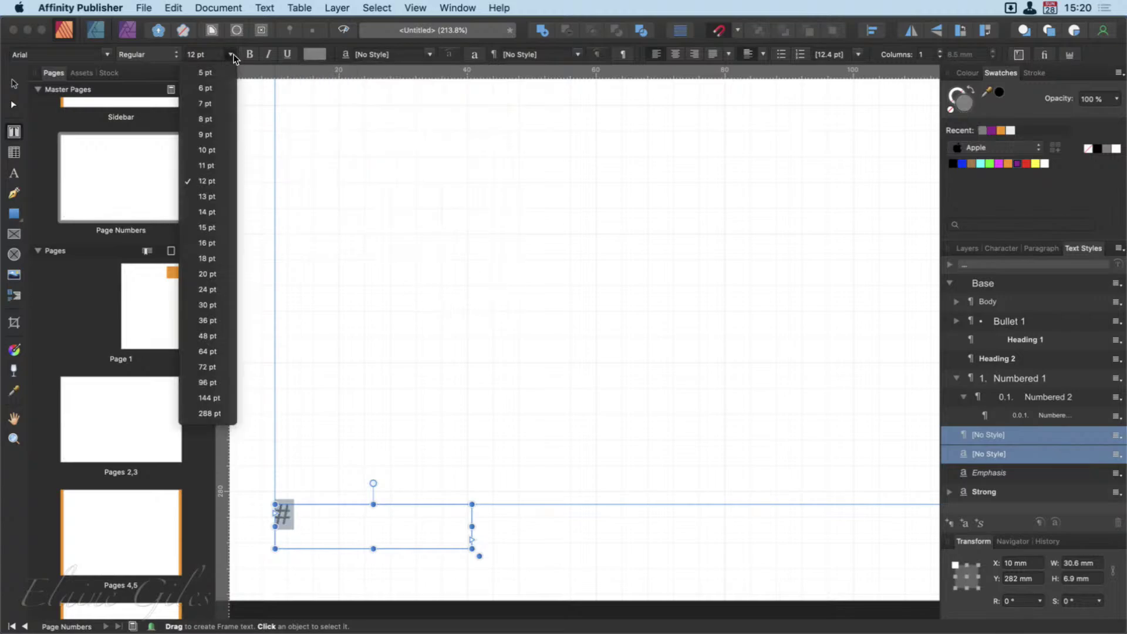
left_click(213, 150)
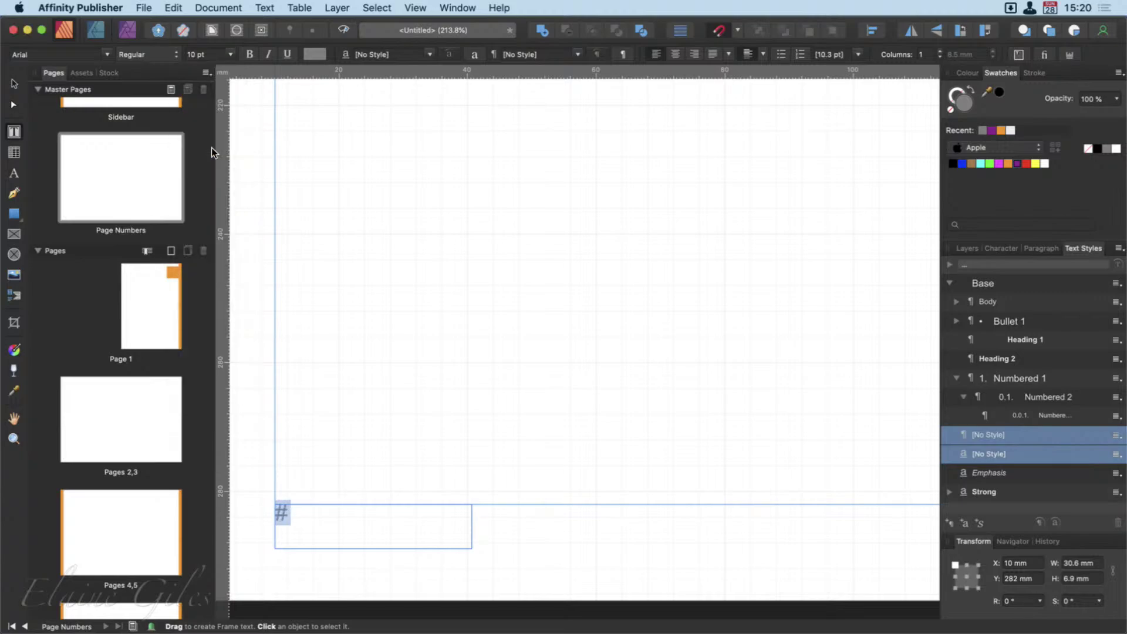
Step: Copy the page number text frame from the left page to the foot of the right page on the Page Numbers master
key("Escape")
left_click(967, 249)
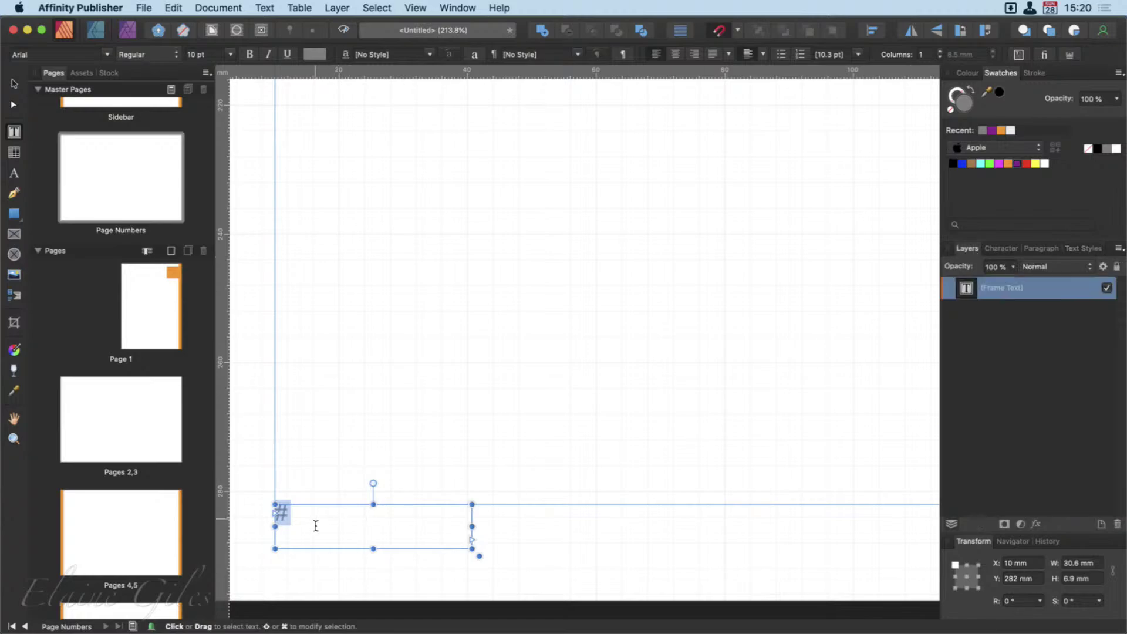
left_click(21, 84)
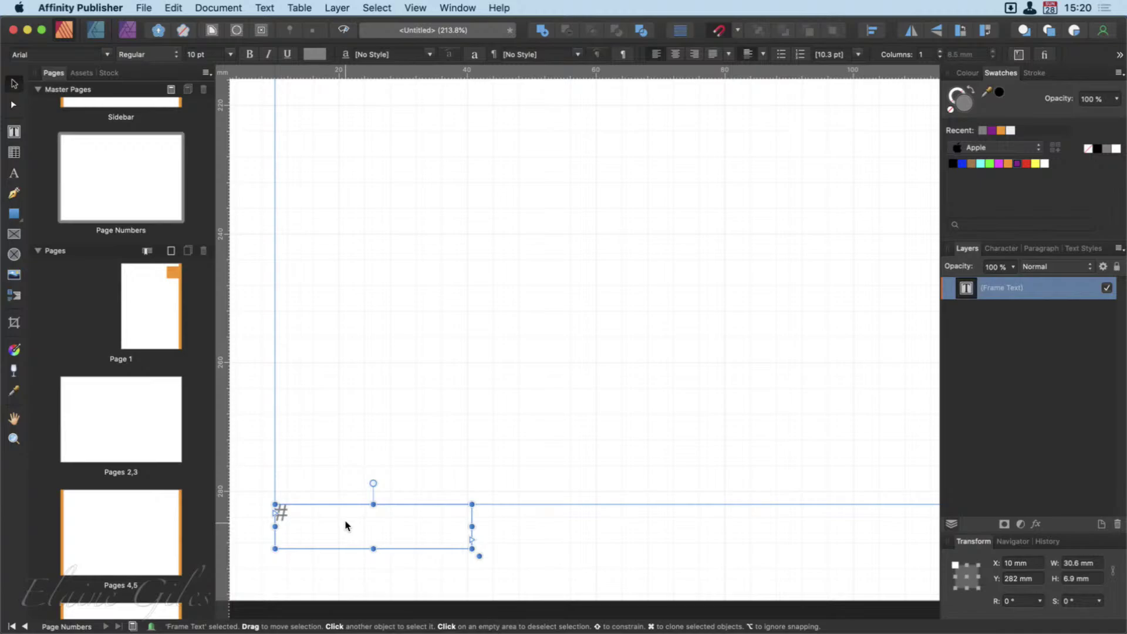
scroll(346, 525, "down", 8)
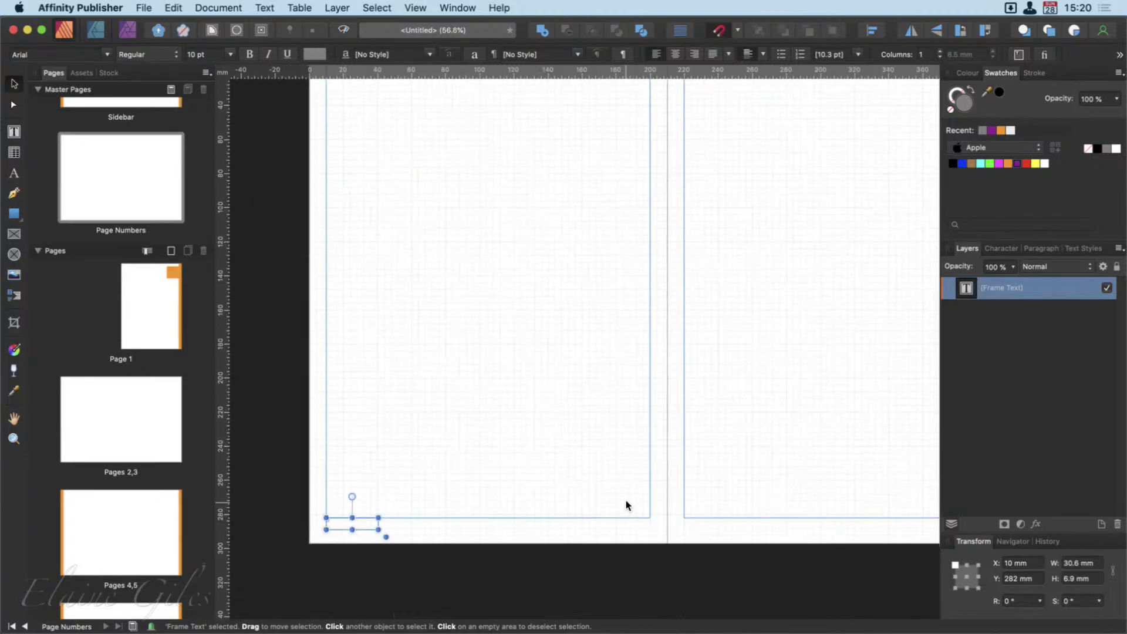
scroll(626, 502, "down", 1)
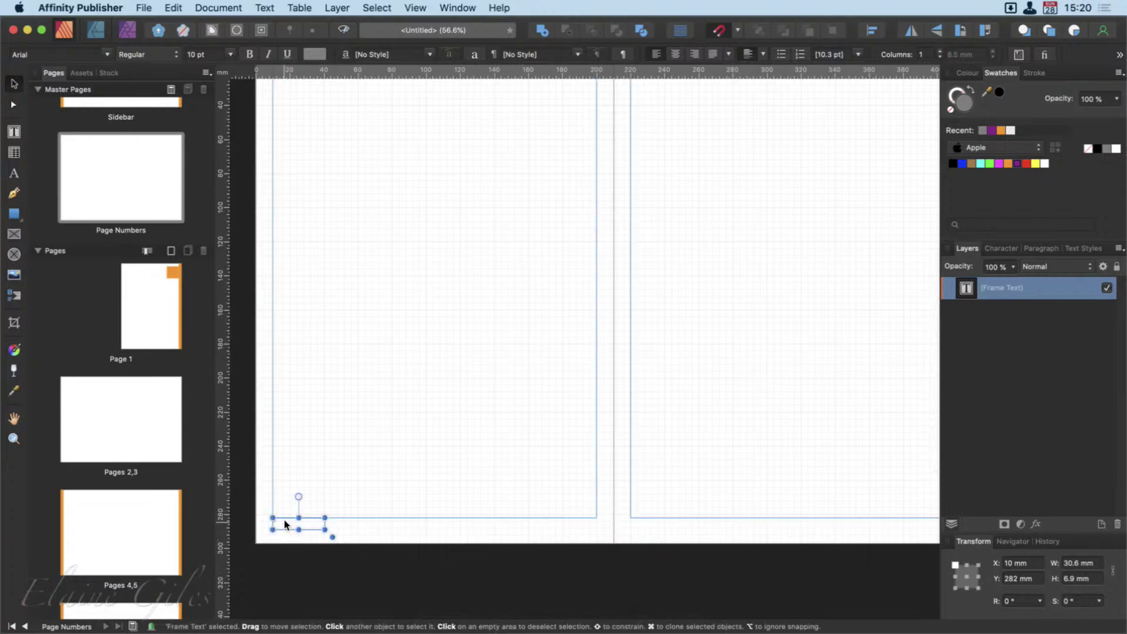
left_click_drag(284, 519, 879, 524)
key("super+j")
scroll(879, 520, "right", 10)
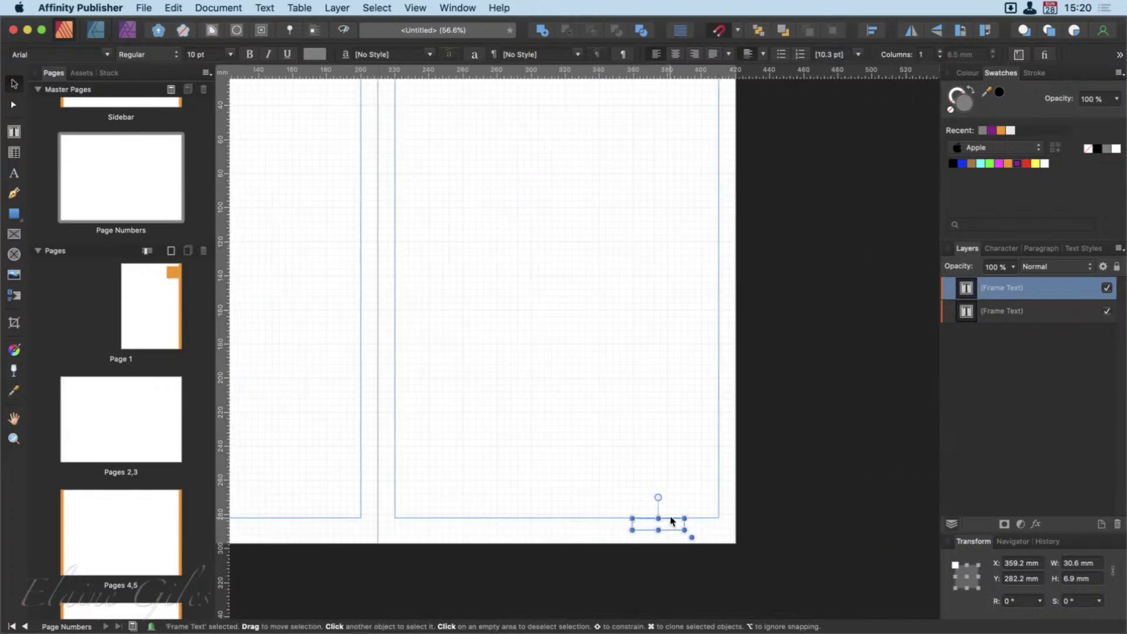
Step: Align the copied frame with the right page's outer and bottom margins at about X 379.4 mm, Y 282 mm, and right-align its text
left_click_drag(671, 524, 709, 522)
scroll(719, 534, "up", 6)
scroll(721, 538, "up", 2)
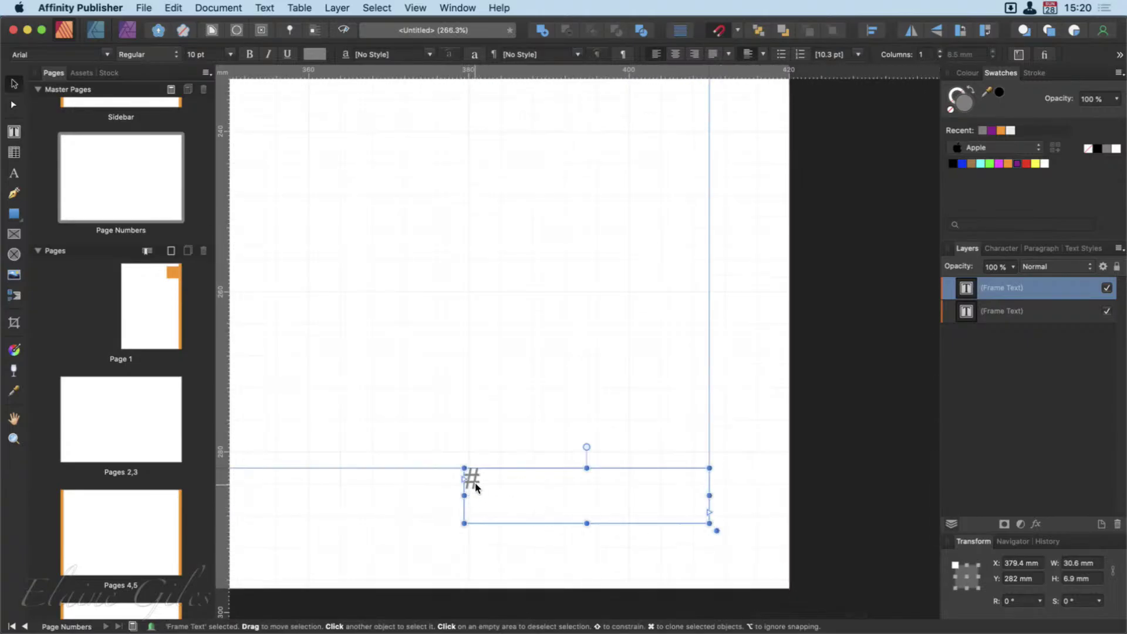
left_click(693, 55)
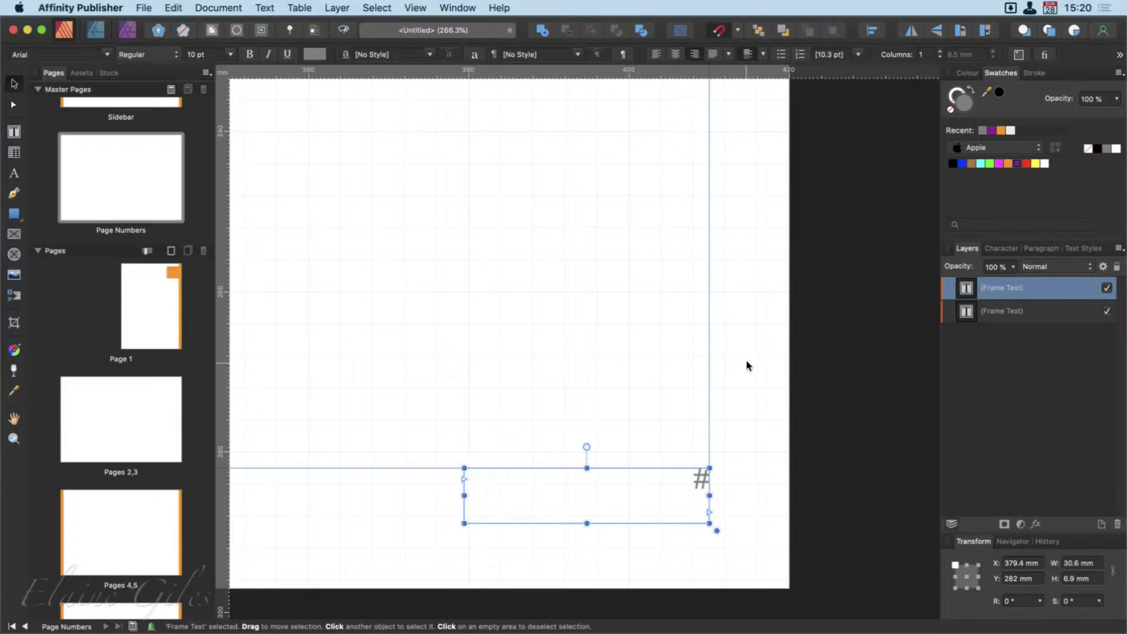
scroll(551, 434, "down", 3)
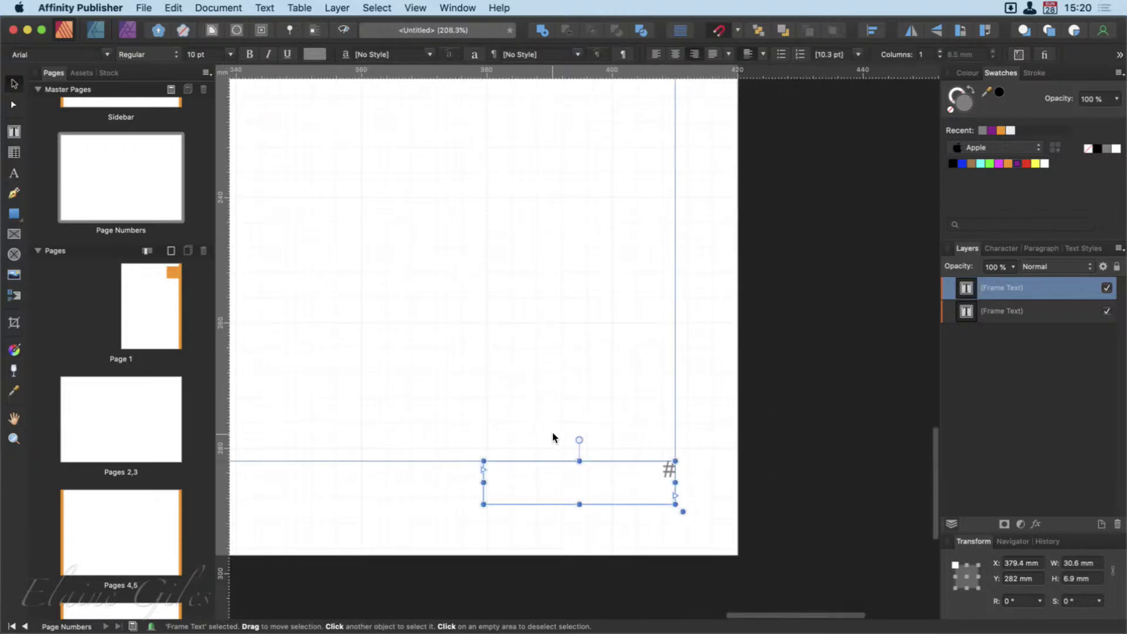
Step: Open pages 2,3 and examine the page numbers at the outer foot of both pages
key("super+0")
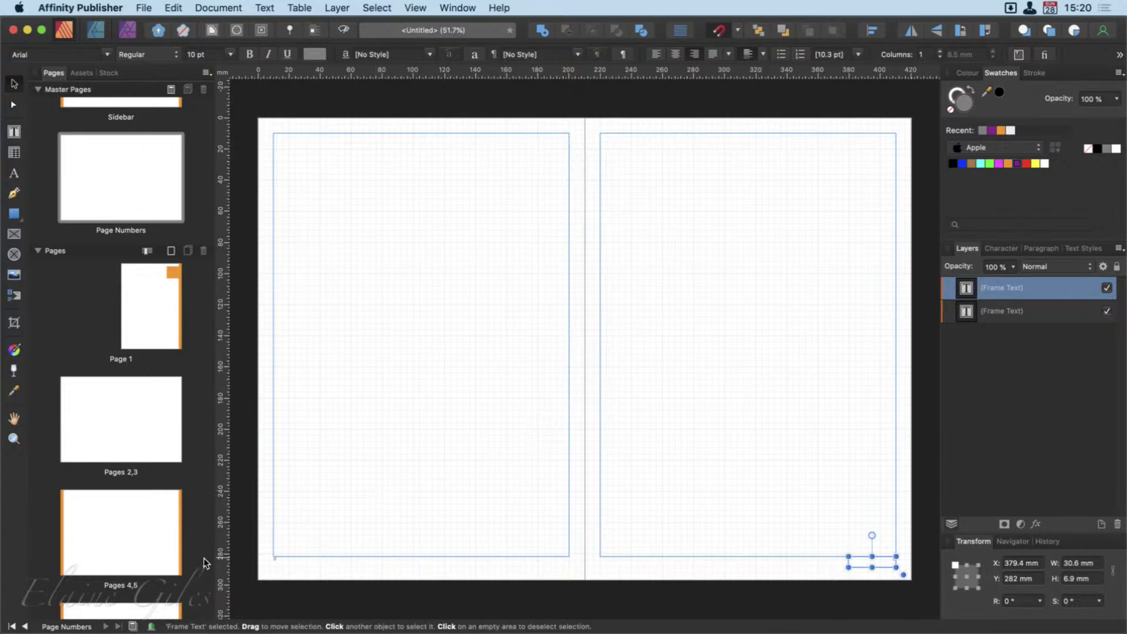
left_click(119, 433)
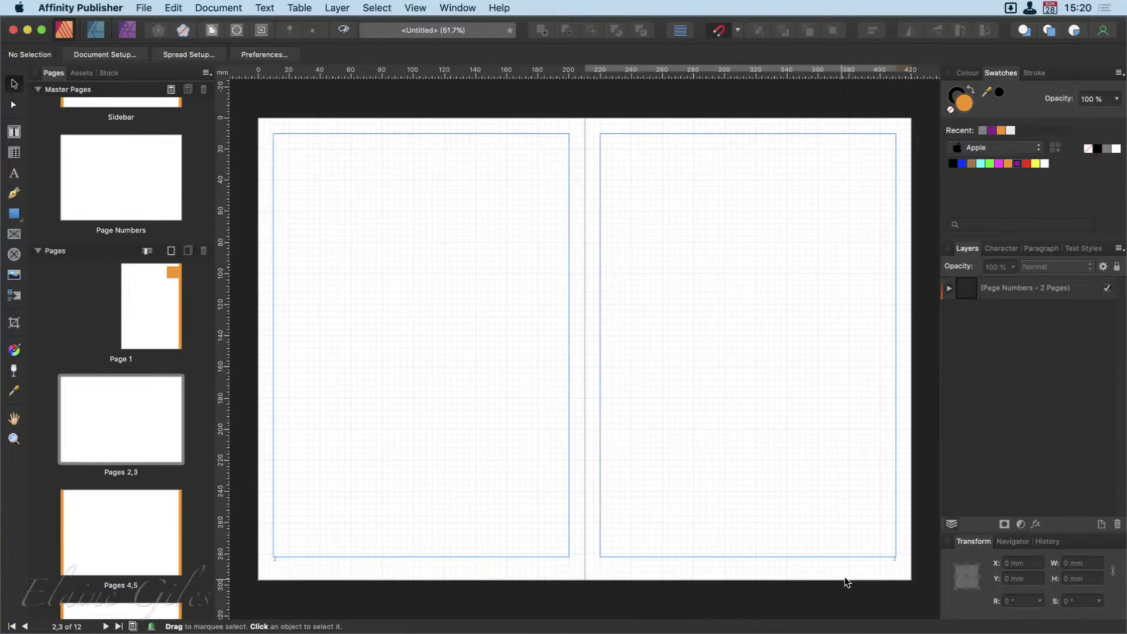
scroll(932, 568, "up", 2)
scroll(931, 568, "up", 5)
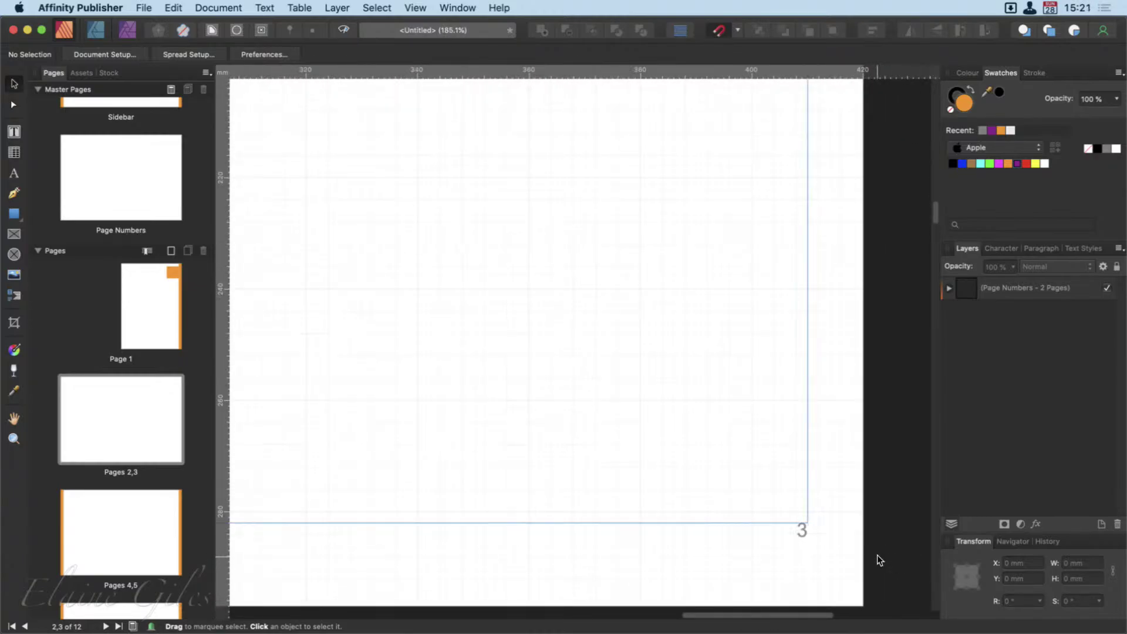
scroll(845, 553, "up", 1)
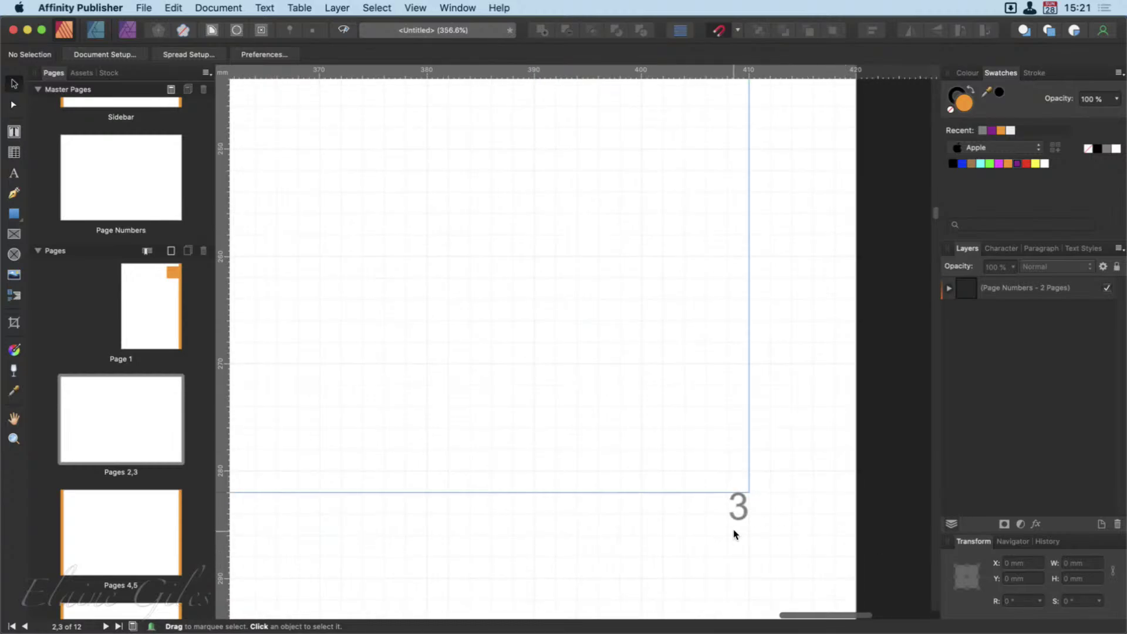
scroll(734, 533, "down", 3)
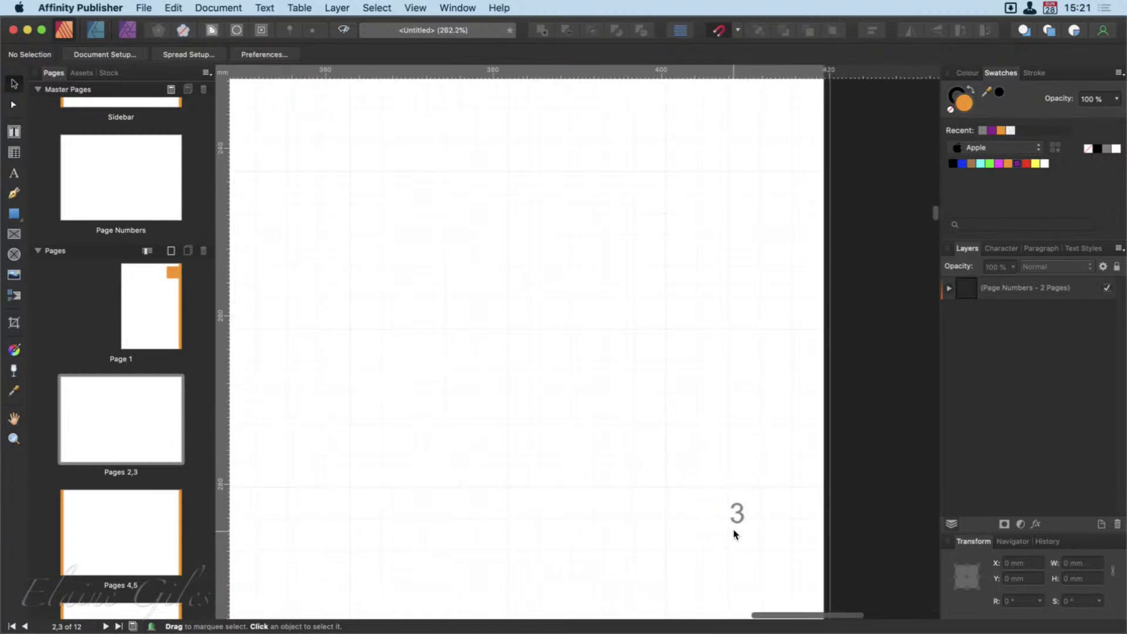
scroll(734, 533, "down", 1)
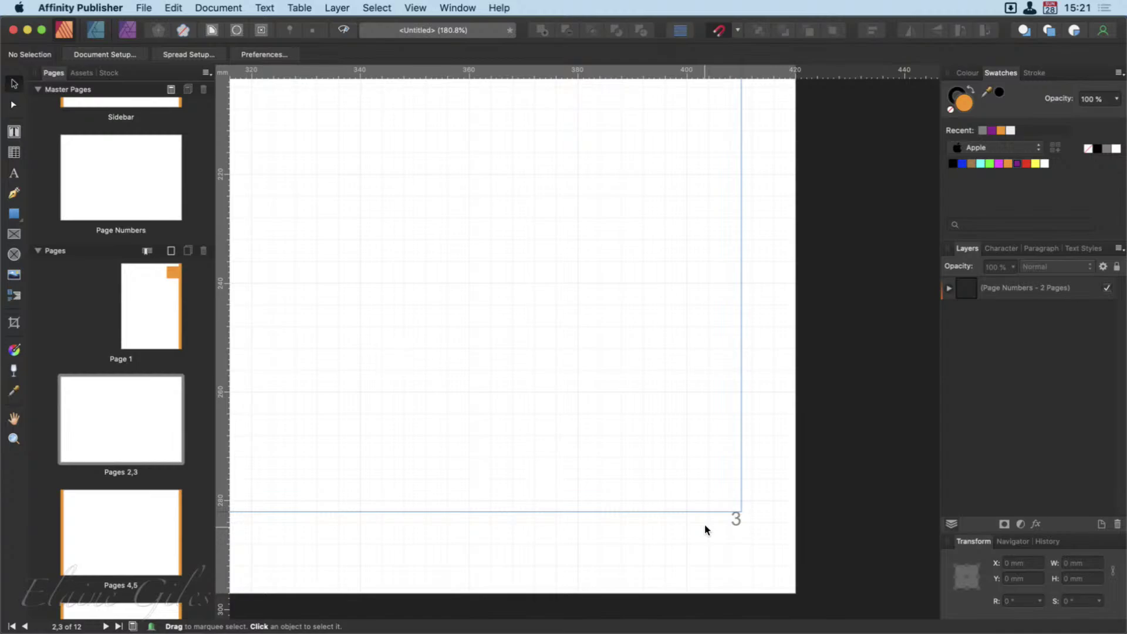
scroll(616, 491, "down", 3)
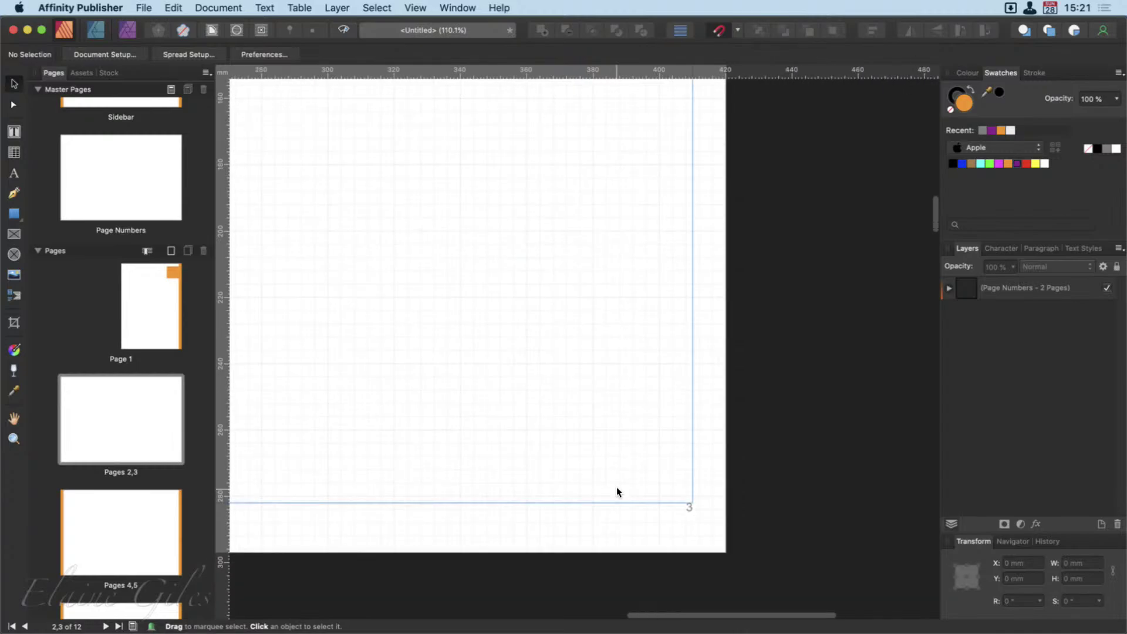
key("super+0")
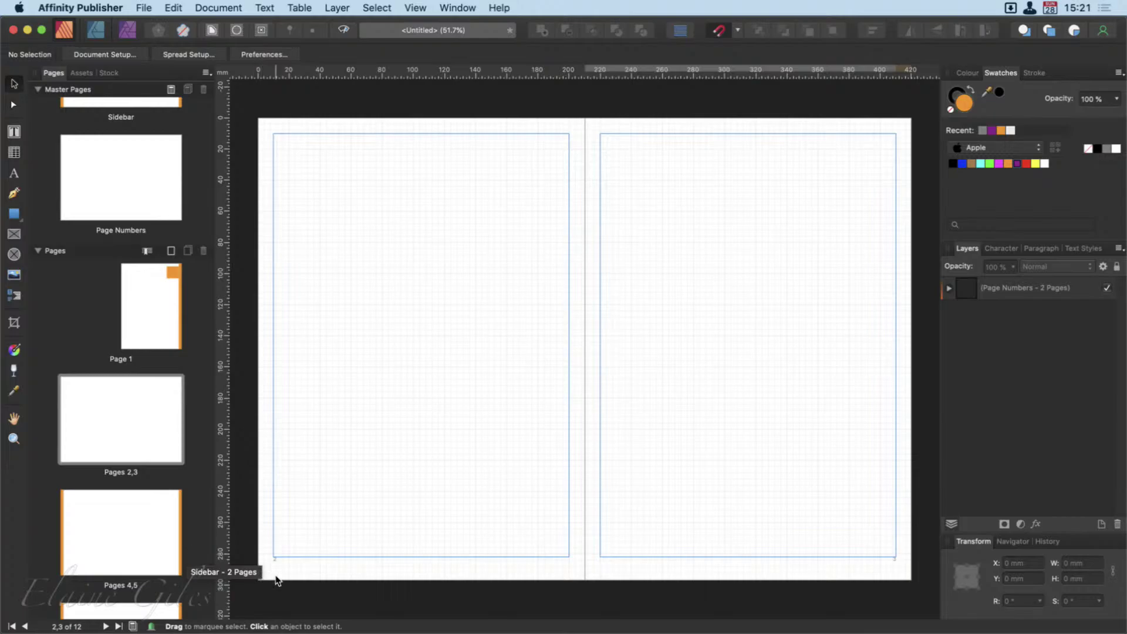
scroll(275, 564, "up", 3)
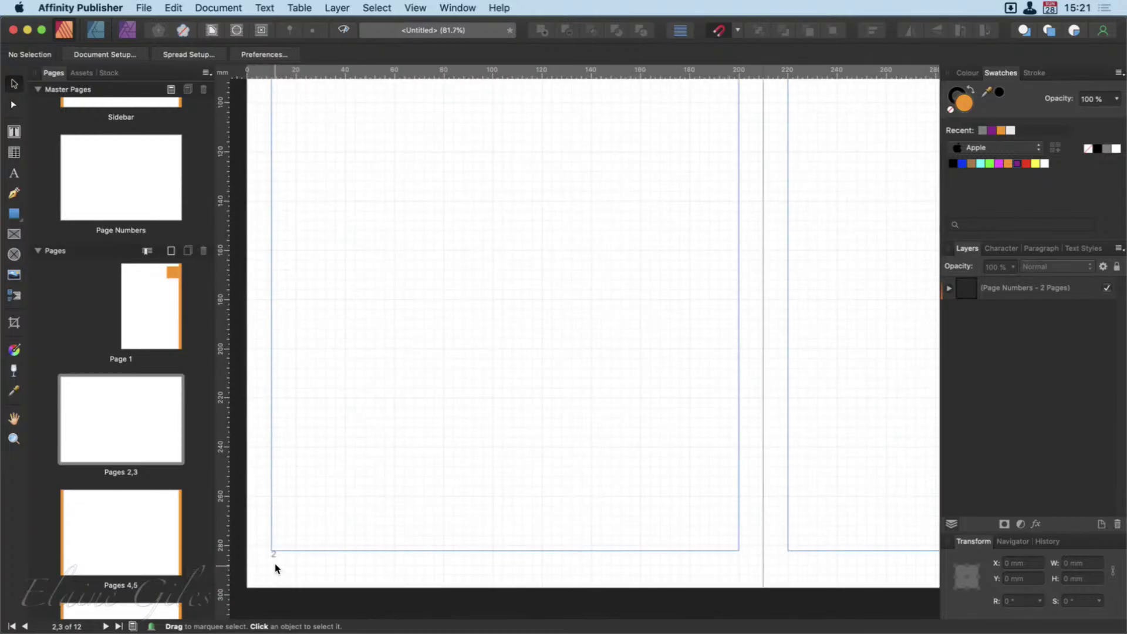
Step: Insert the word "Page" and a space before the page number field on the left page of the Page Numbers master
double_click(114, 182)
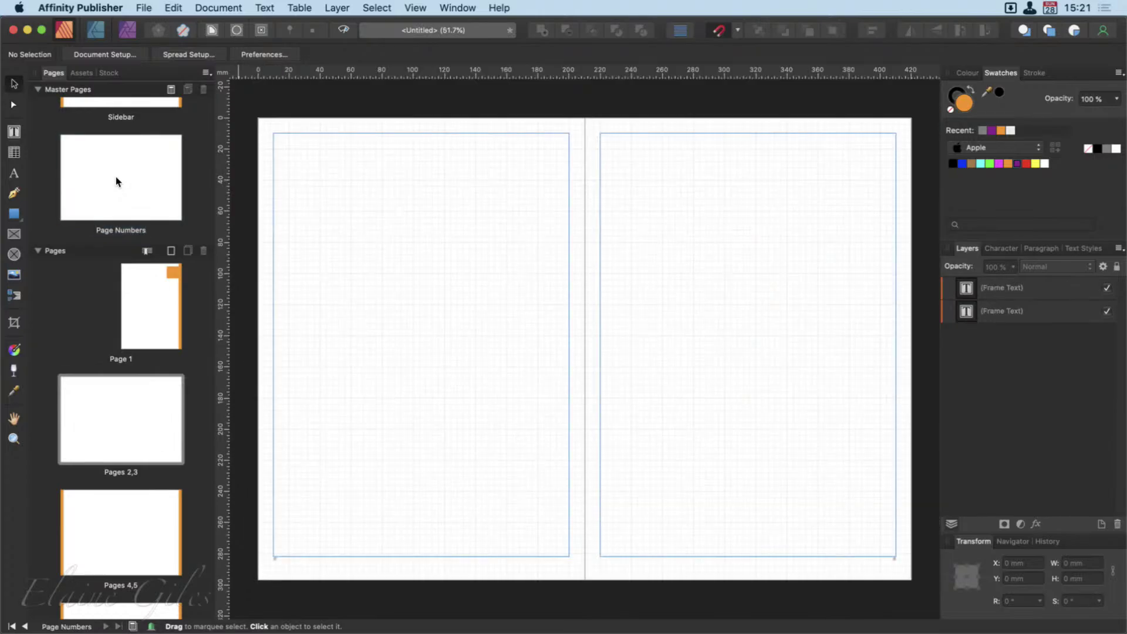
scroll(280, 561, "up", 8)
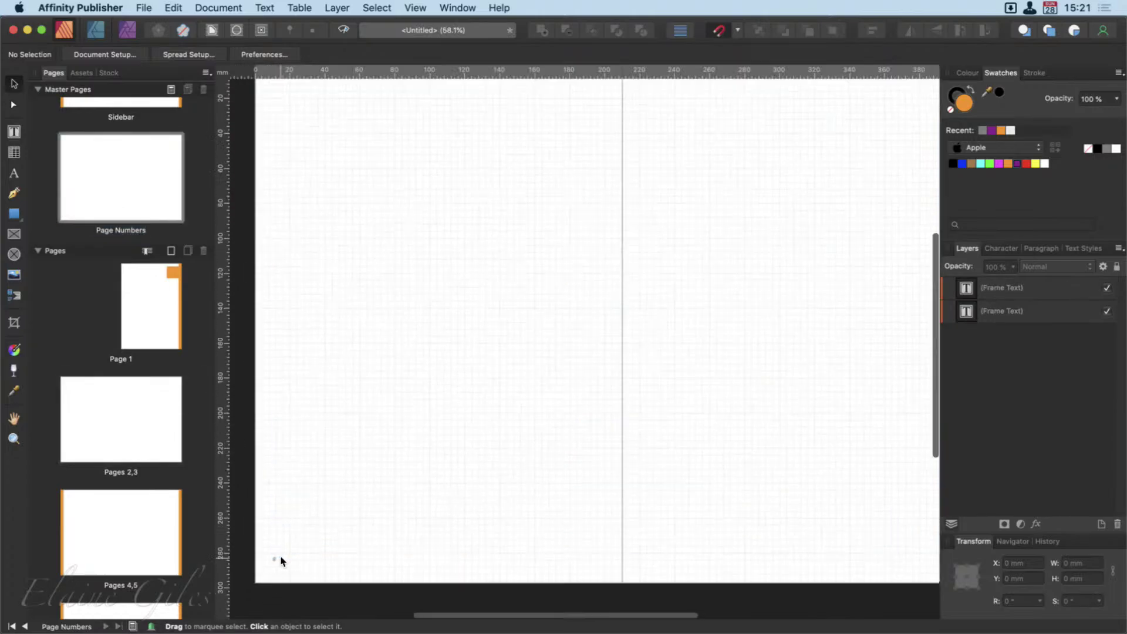
scroll(264, 573, "up", 1)
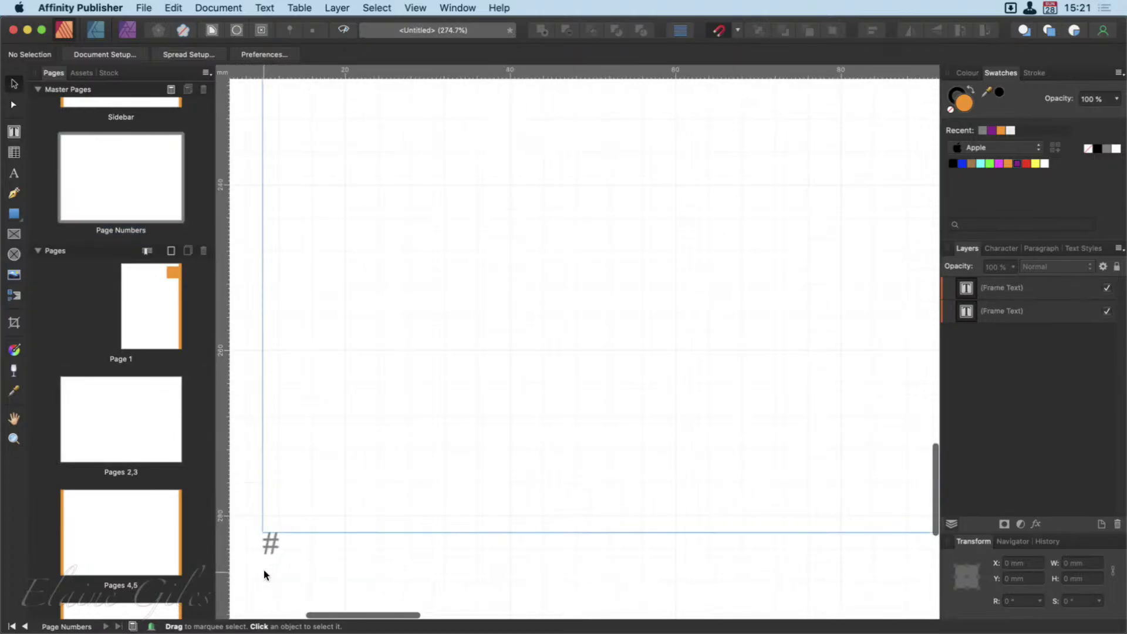
scroll(264, 573, "left", 2)
double_click(314, 541)
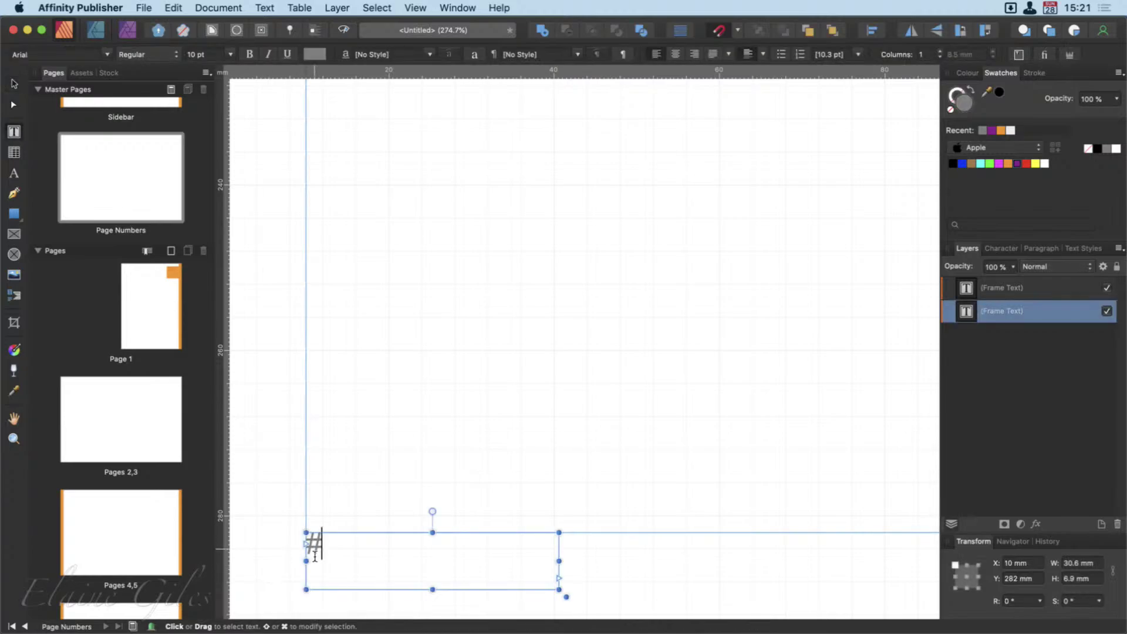
left_click_drag(326, 553, 308, 556)
key("Left")
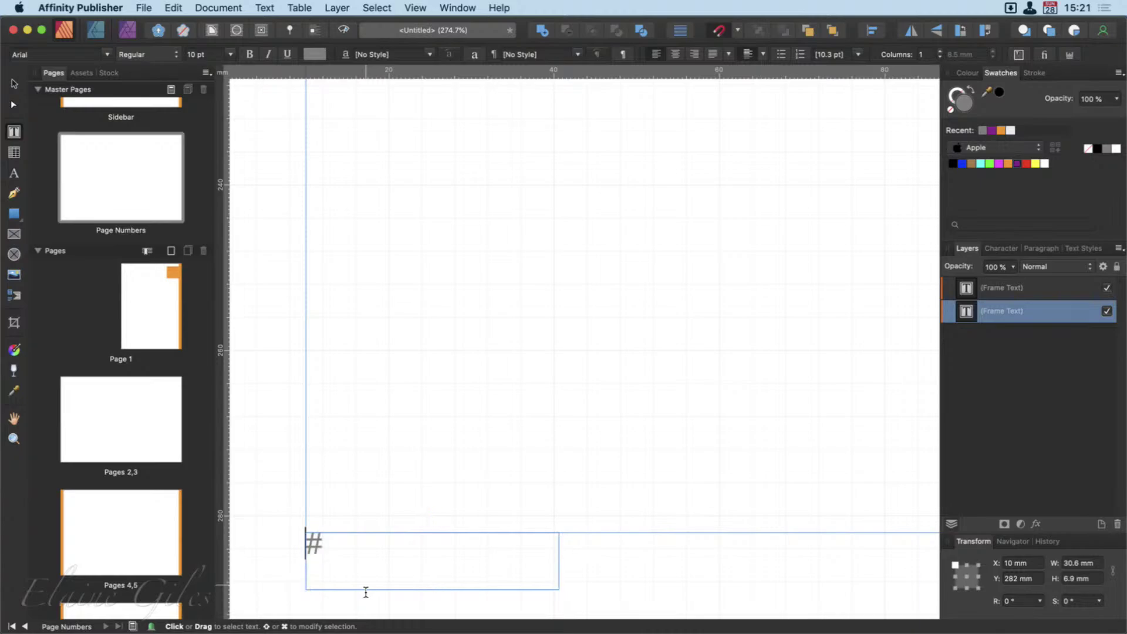
type("Page")
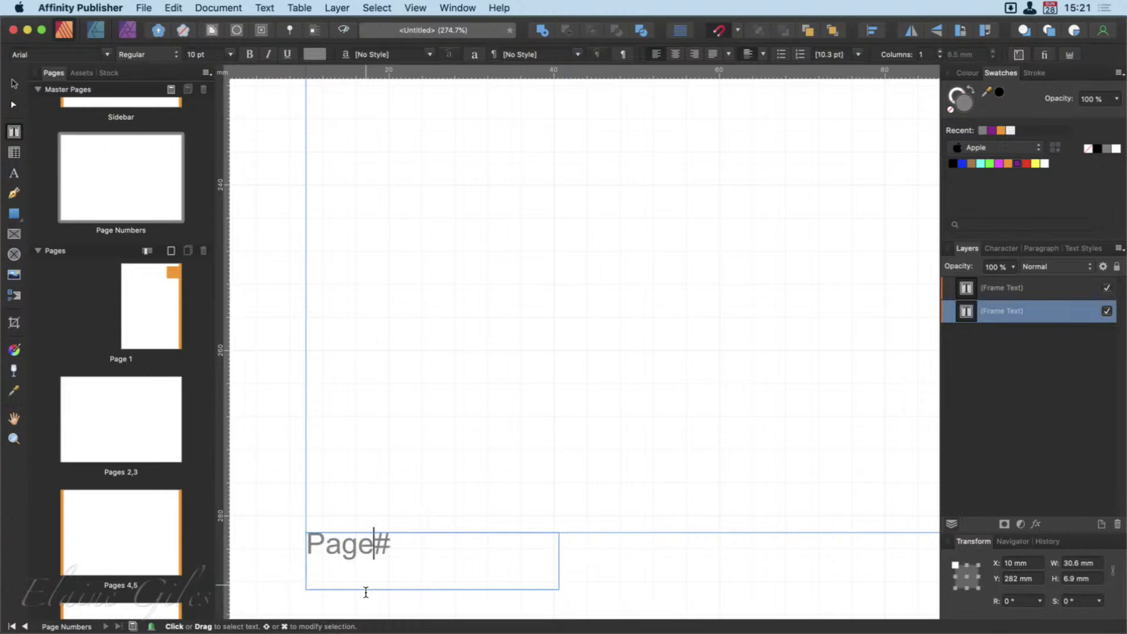
key("Escape")
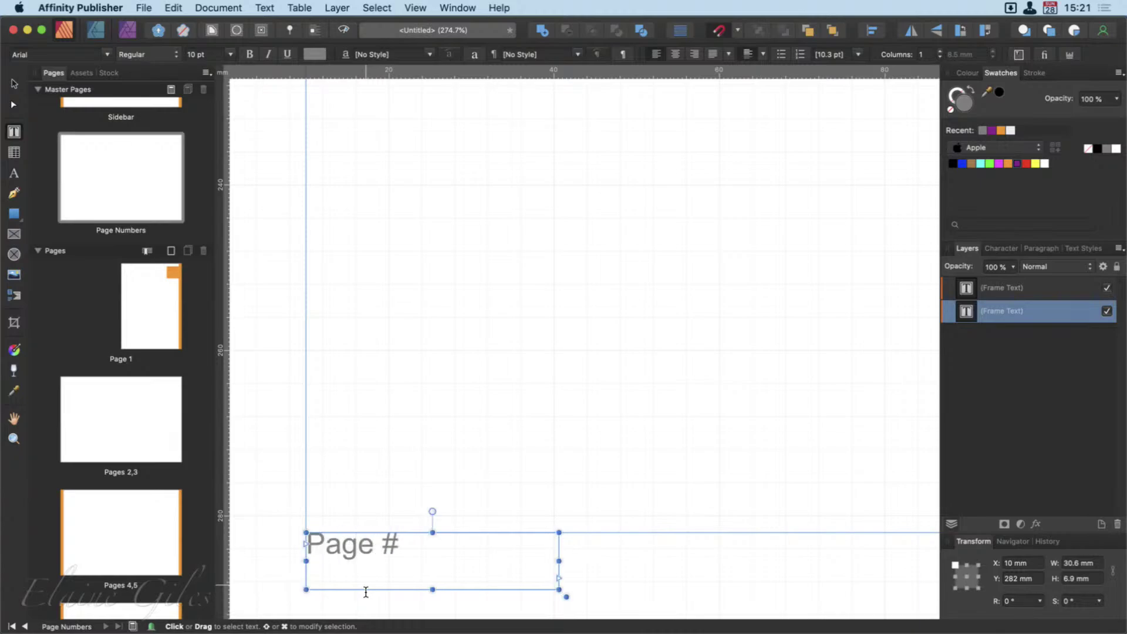
Step: Return to pages 2,3 and check the prefixed page number at the foot of the left page
double_click(123, 425)
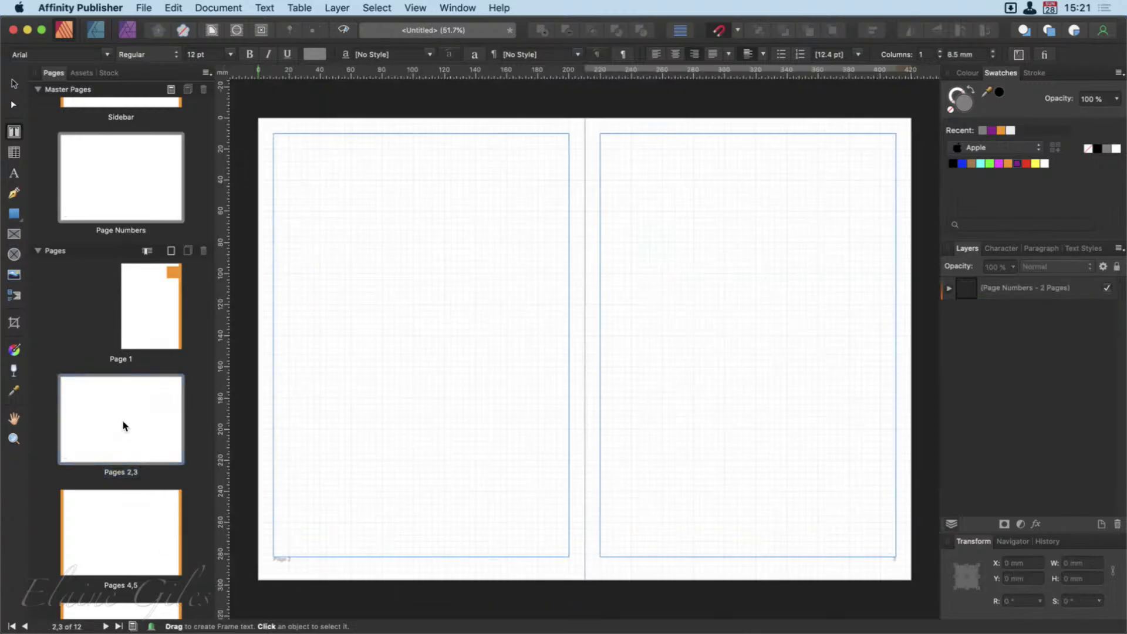
scroll(272, 599, "up", 3)
scroll(273, 599, "up", 5)
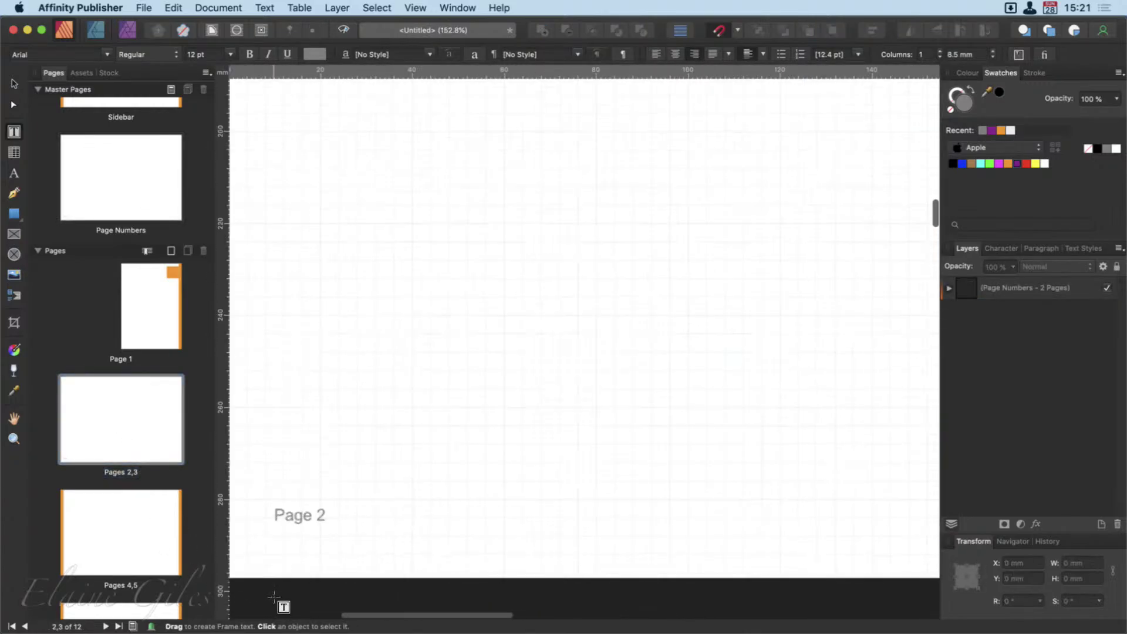
double_click(120, 421)
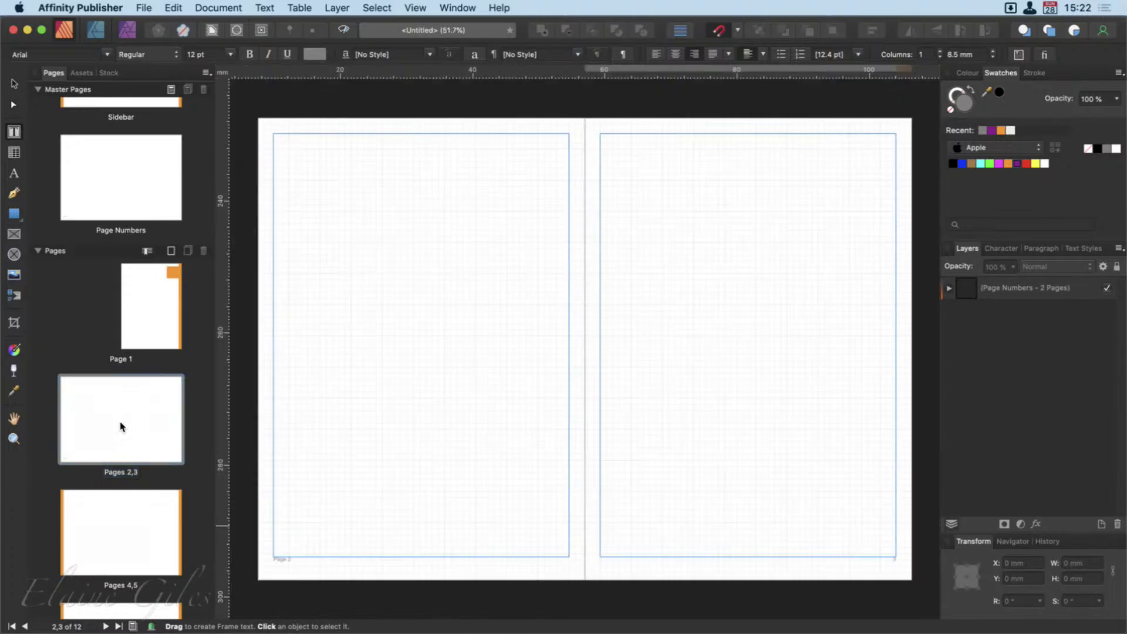
Step: Append "of" and a Total Pages field after the left page's page number field on the Page Numbers master
double_click(113, 164)
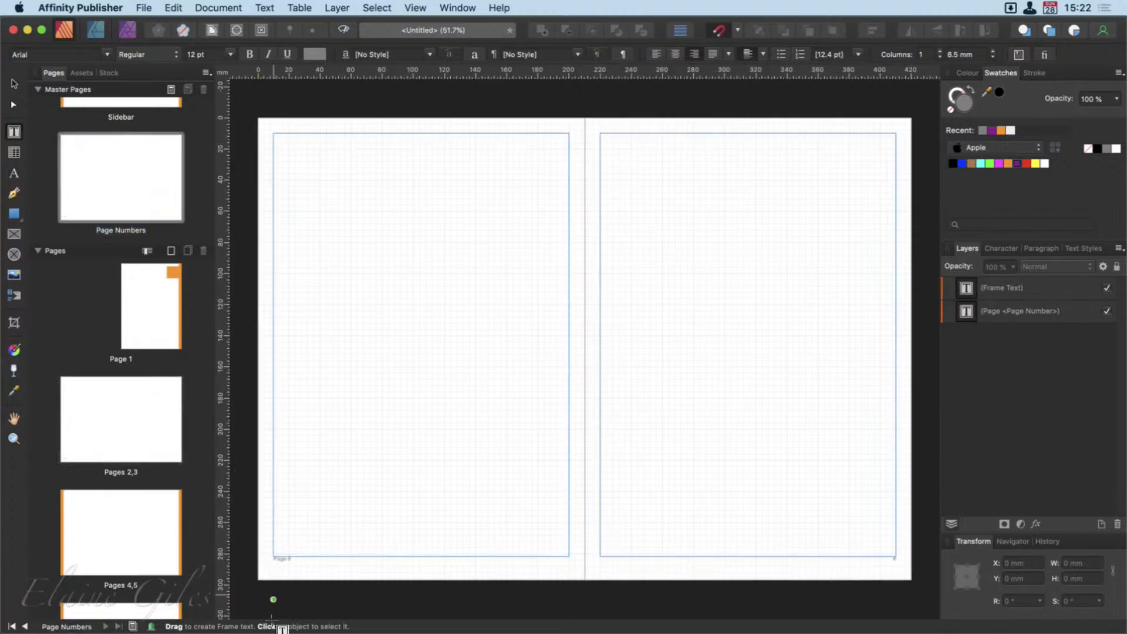
scroll(273, 596, "up", 10)
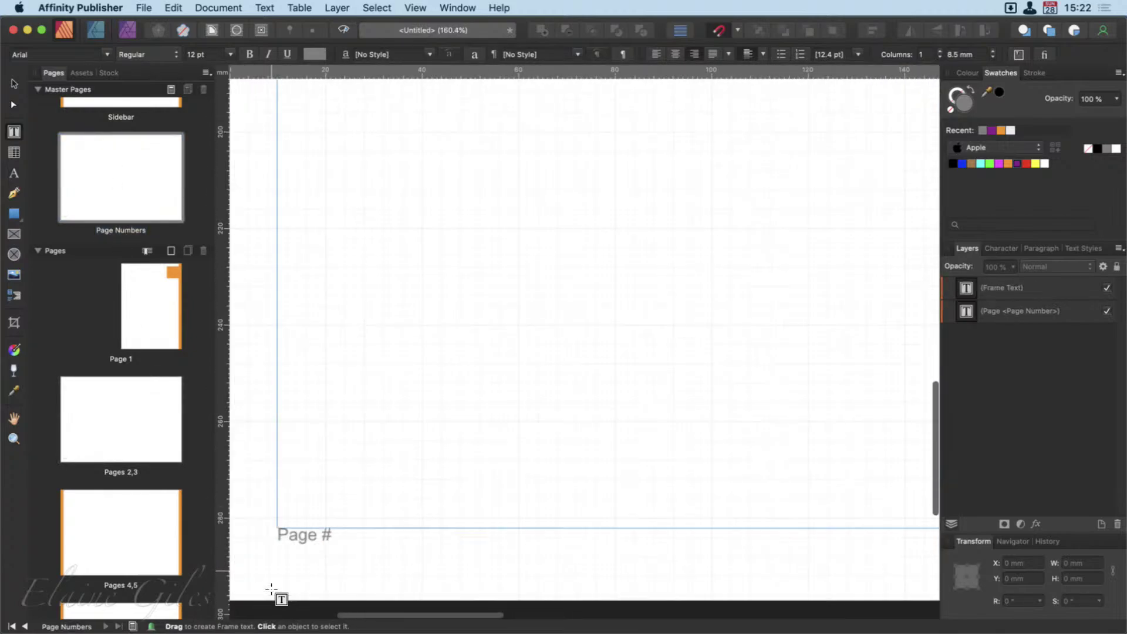
left_click(424, 498)
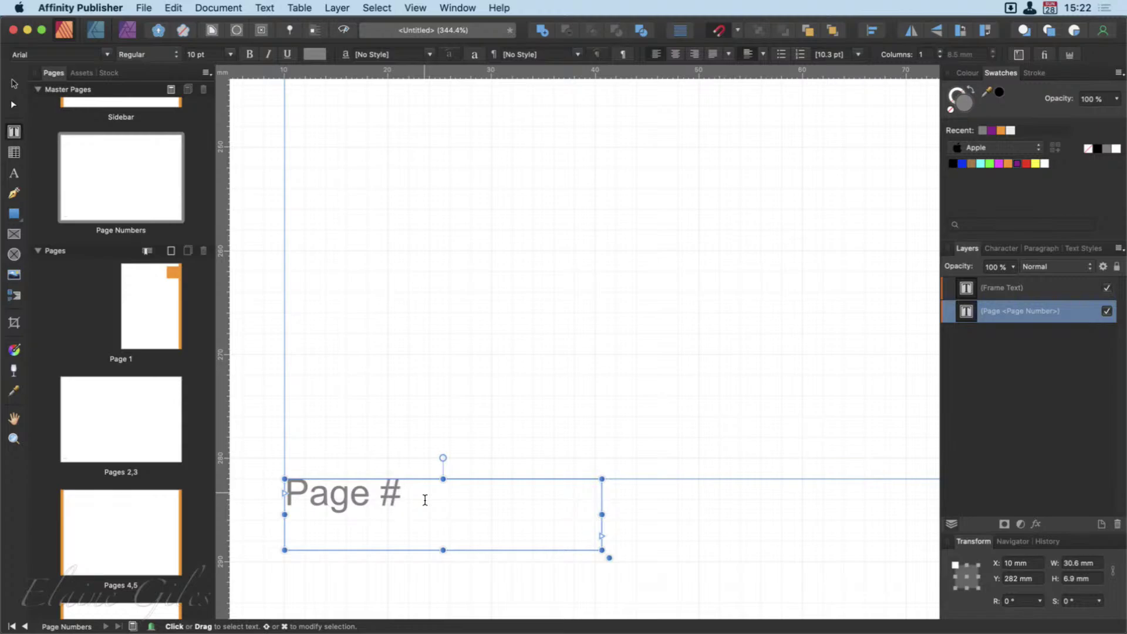
type("of")
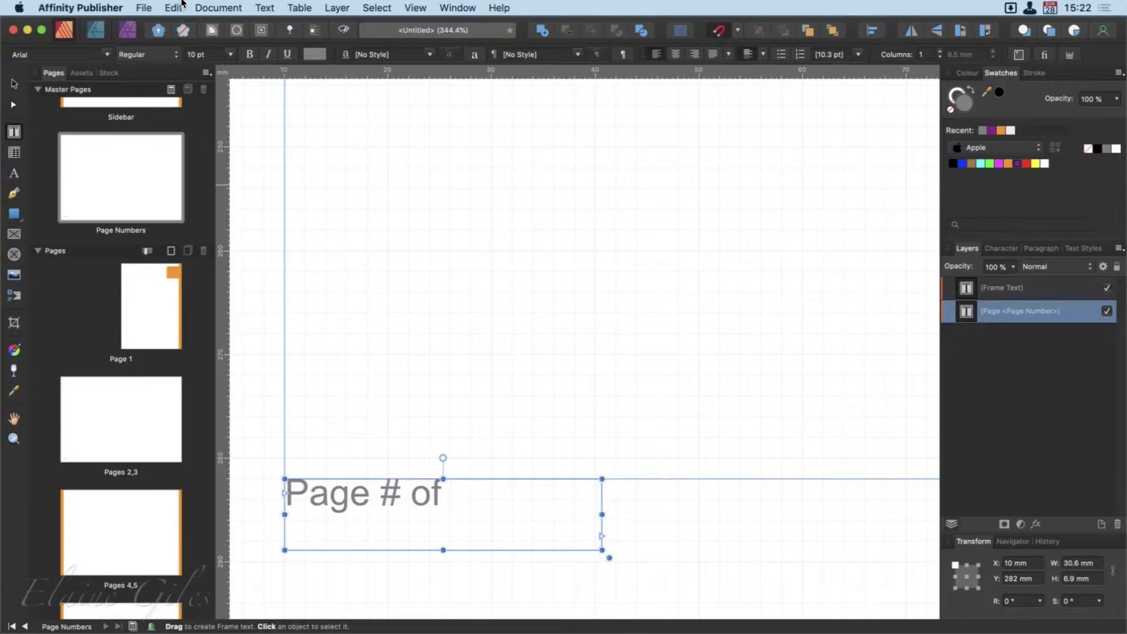
left_click(263, 7)
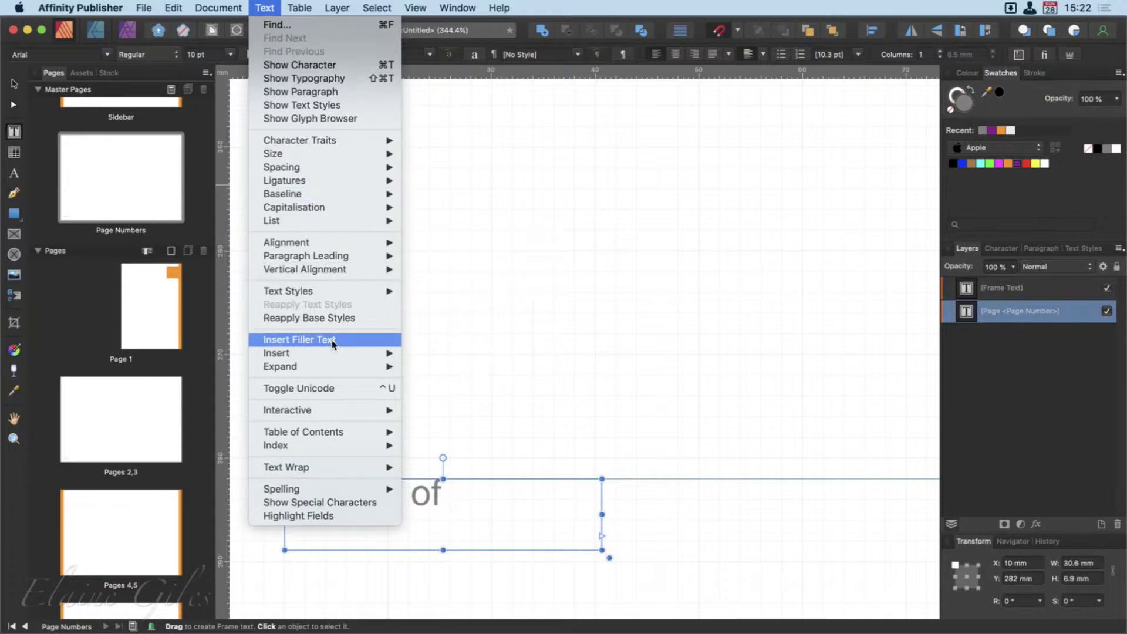
mouse_move(335, 352)
mouse_move(470, 351)
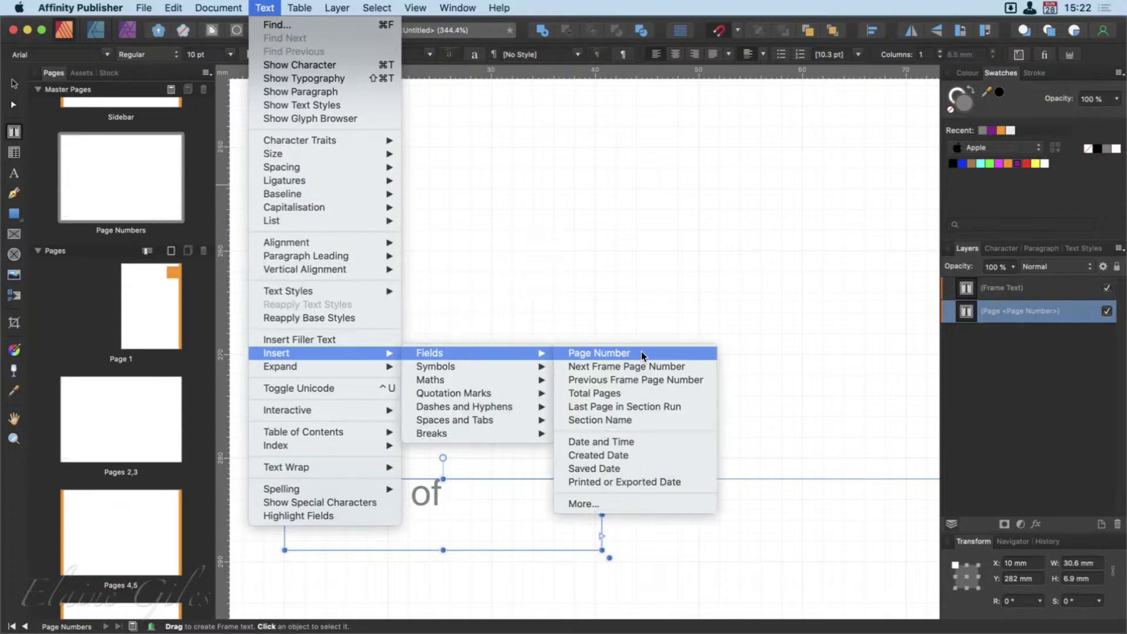
left_click(634, 394)
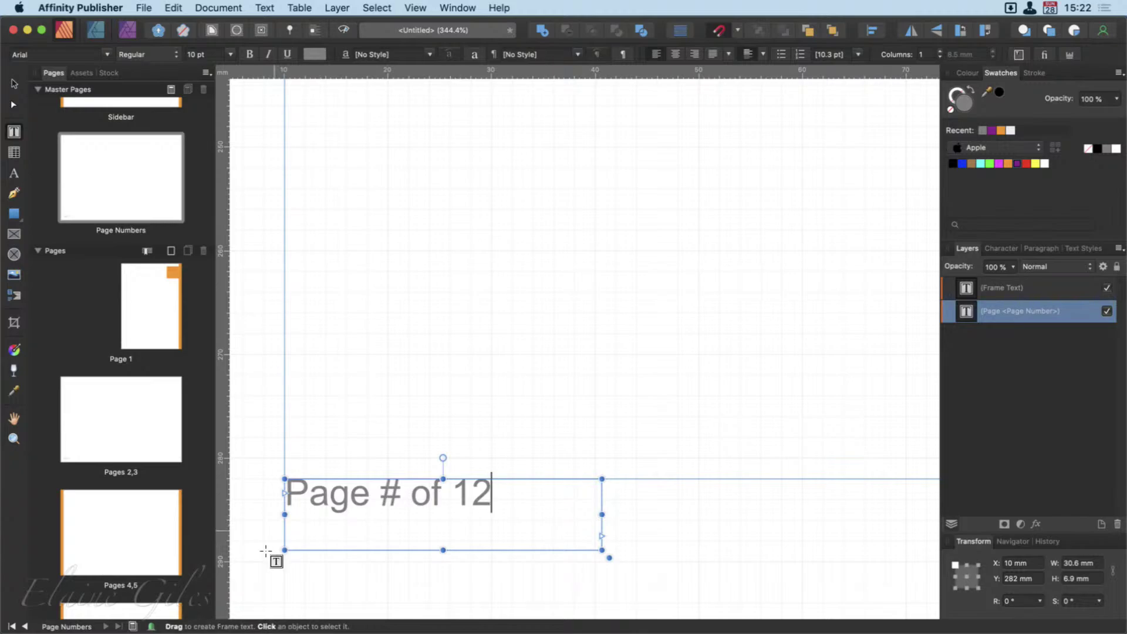
scroll(134, 560, "down", 10)
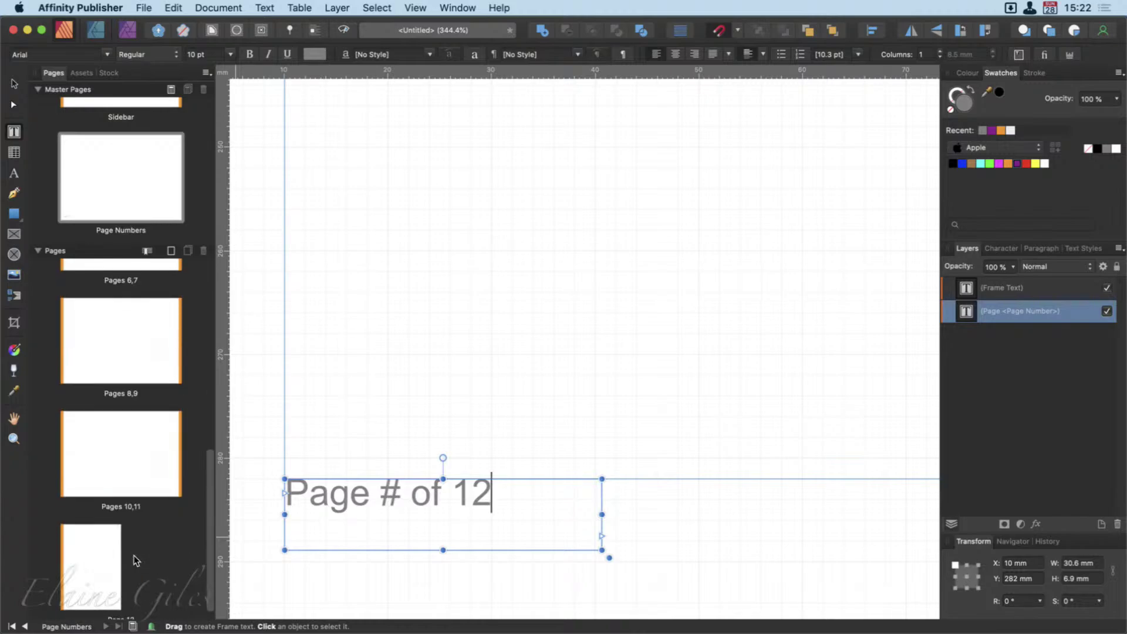
Step: Return to pages 2,3 and check the page count text at the foot of the left page
scroll(134, 560, "down", 1)
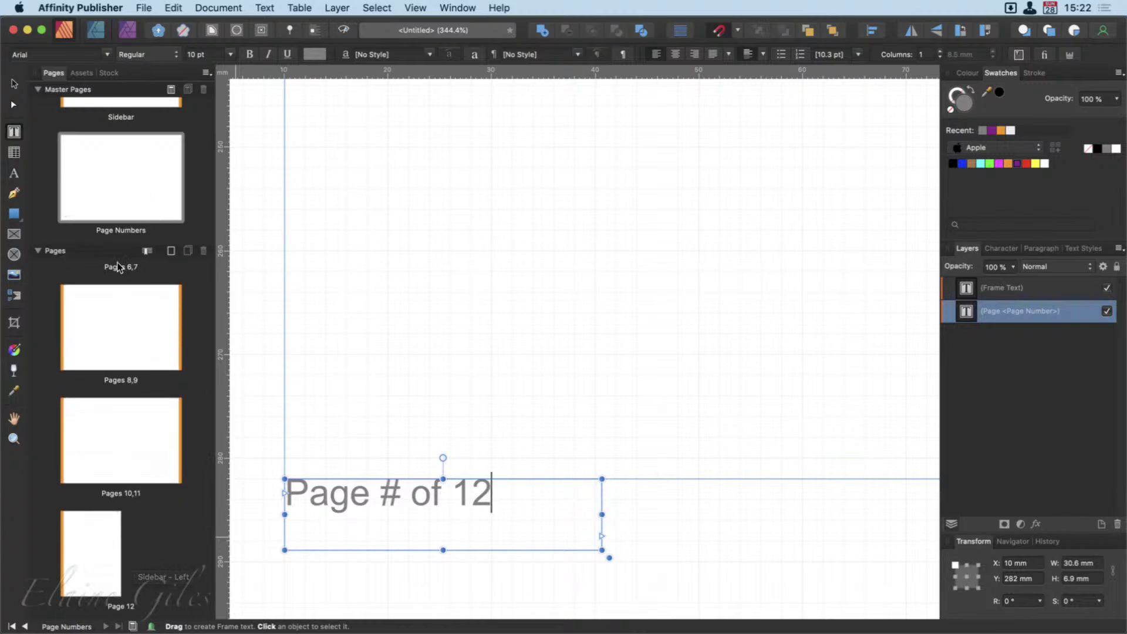
scroll(127, 398, "up", 5)
scroll(127, 394, "up", 2)
double_click(126, 394)
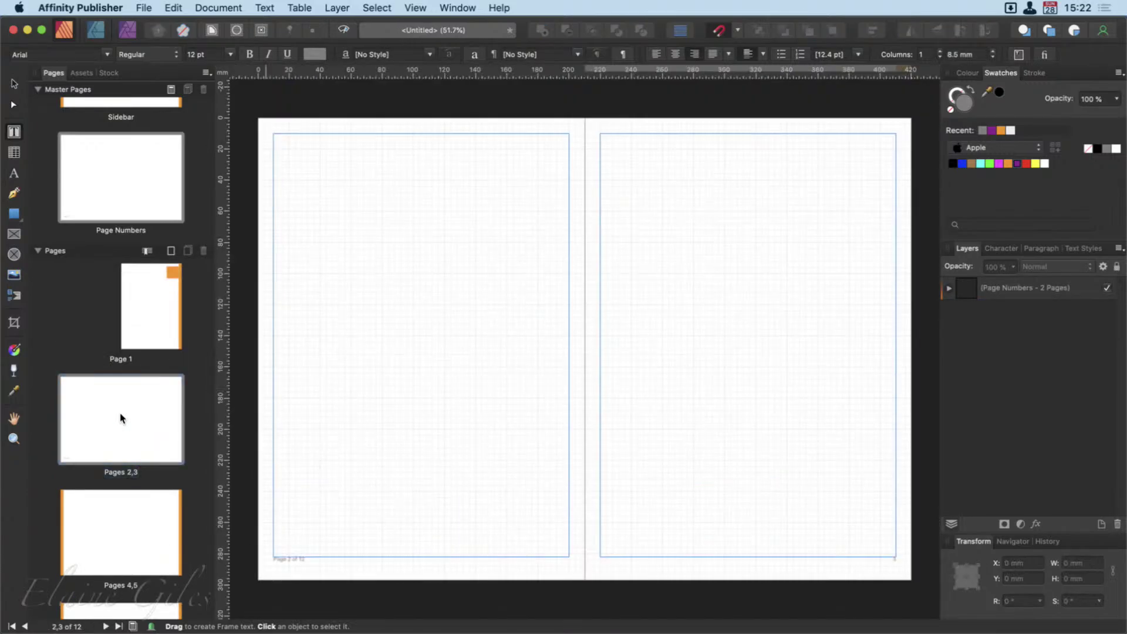
scroll(270, 598, "up", 5)
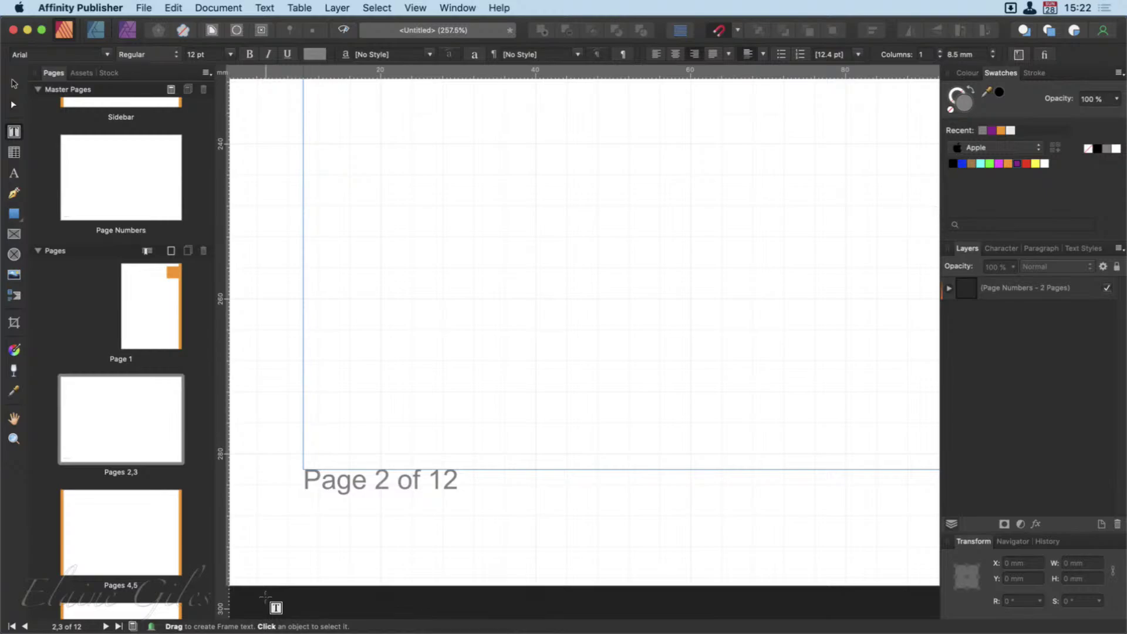
scroll(265, 597, "down", 2)
scroll(265, 598, "down", 3)
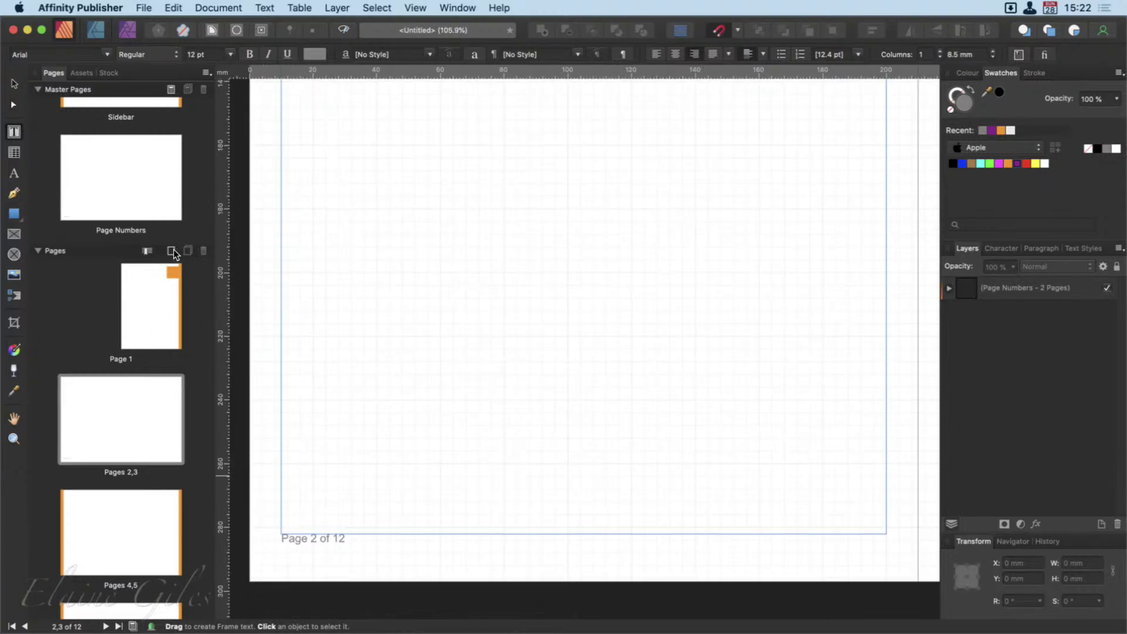
Step: Add 4 pages after page 12 using the Sidebar master
left_click(171, 251)
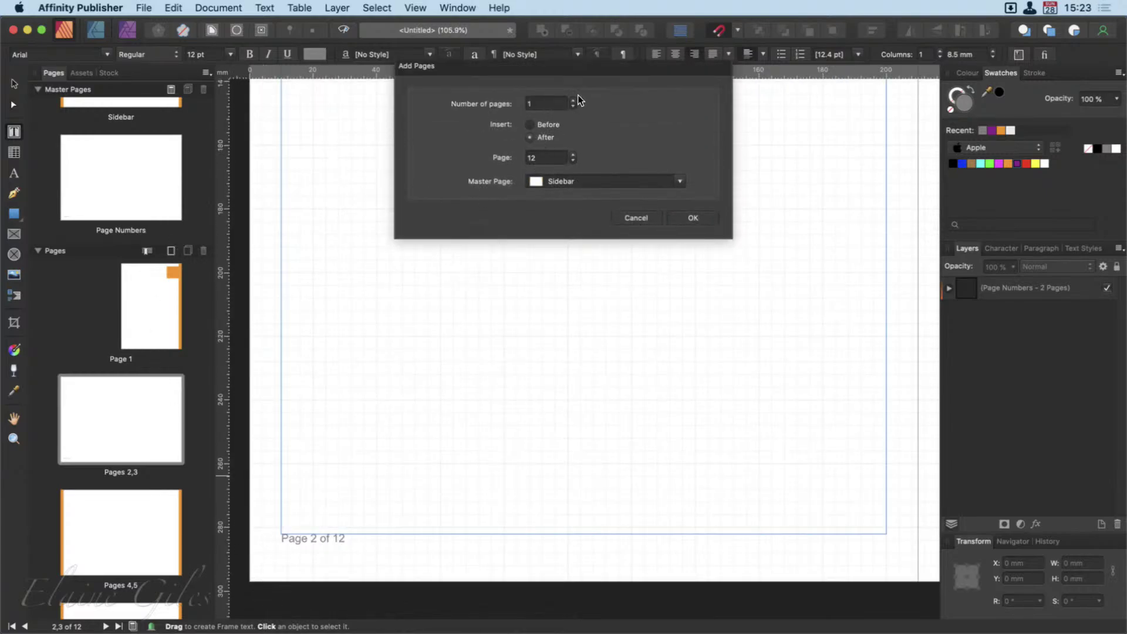
left_click(572, 100)
left_click(573, 101)
left_click(702, 220)
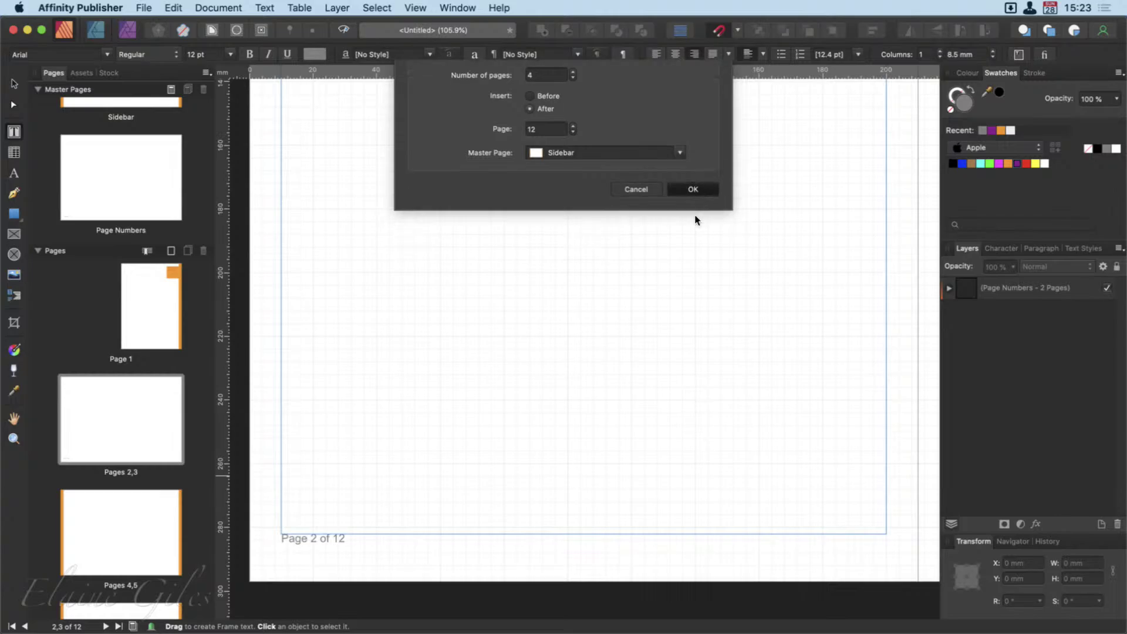
Step: Go back to pages 2,3 and inspect the updated total in the left page's footer
scroll(144, 440, "up", 6)
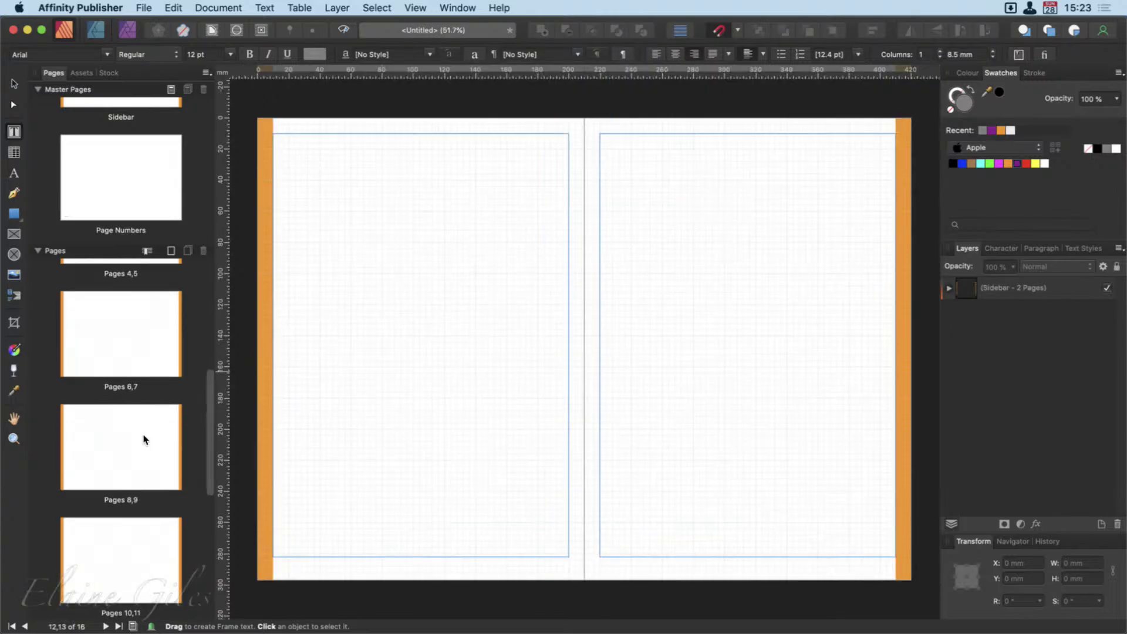
left_click(130, 339)
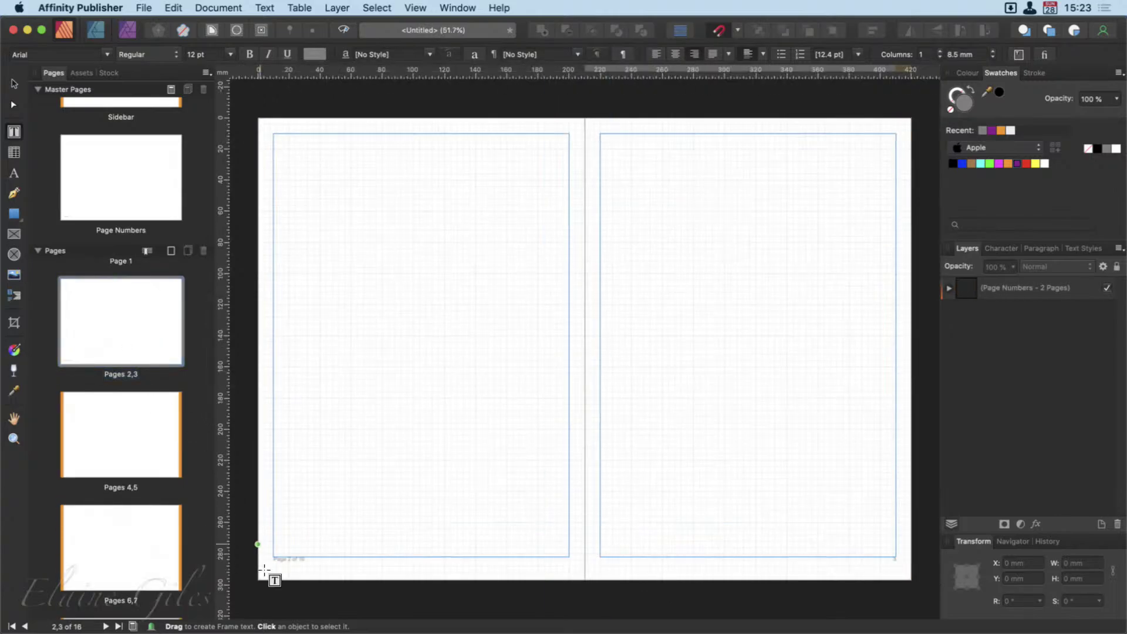
scroll(272, 578, "up", 10)
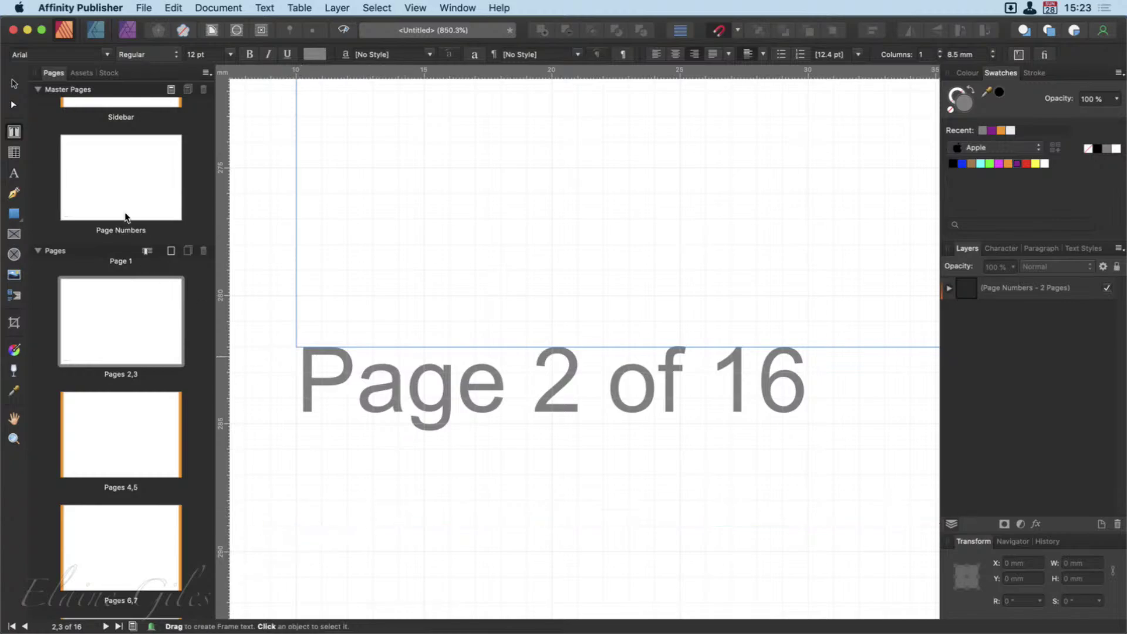
Step: On the Page Numbers master, copy the left footer's "Page # of" total text into the right page's frame and right-align it
double_click(121, 187)
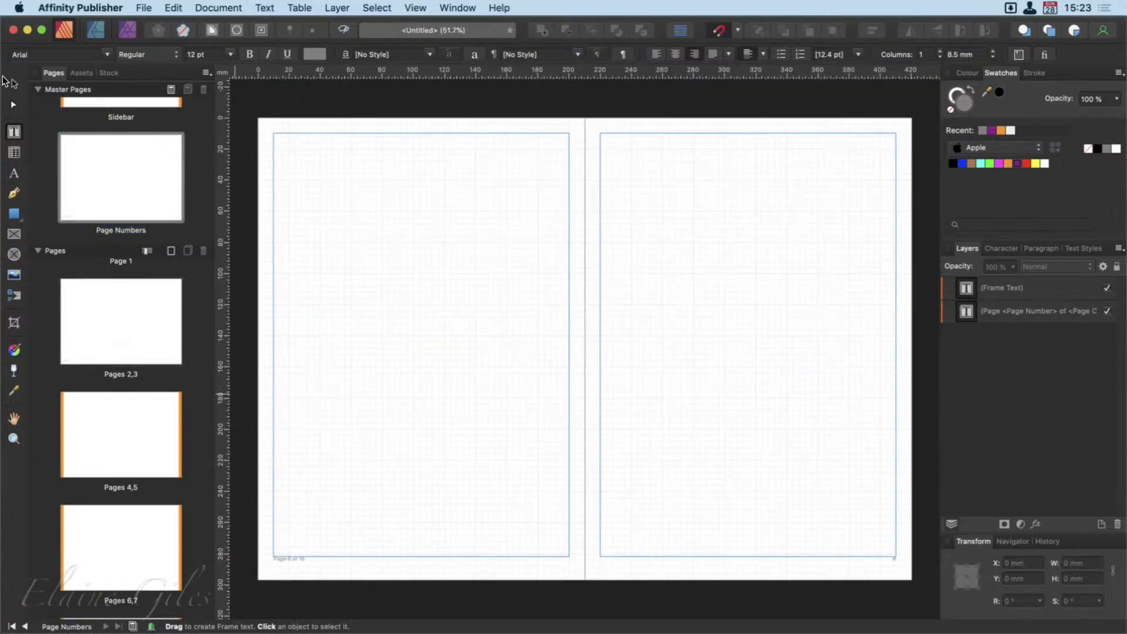
key("v")
left_click(290, 564)
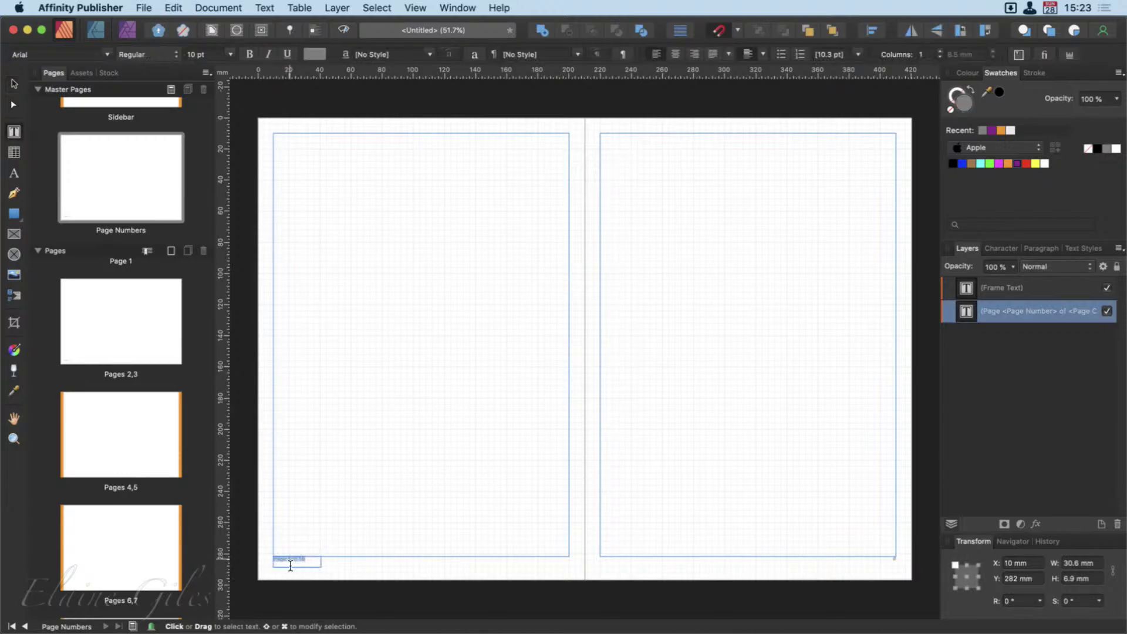
left_click(894, 566)
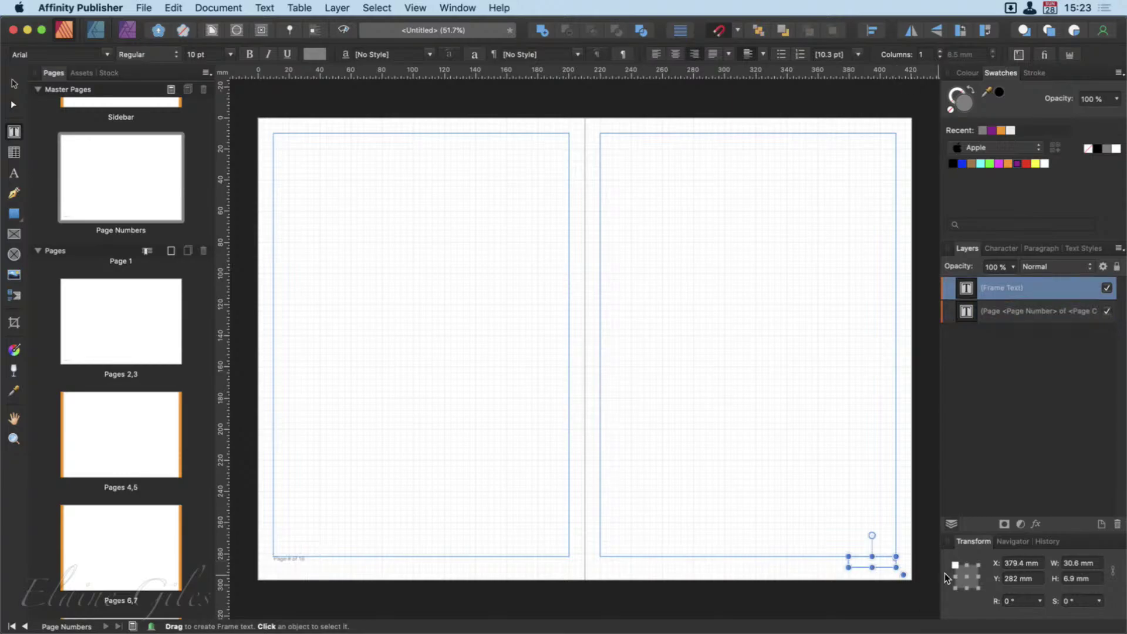
key("super+v")
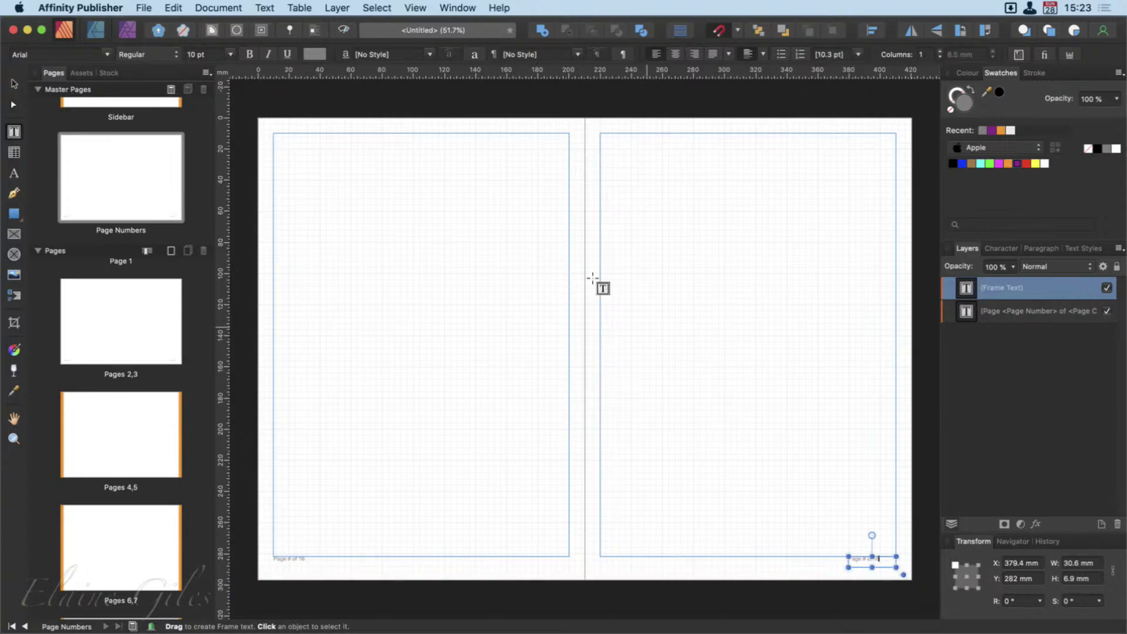
left_click(697, 54)
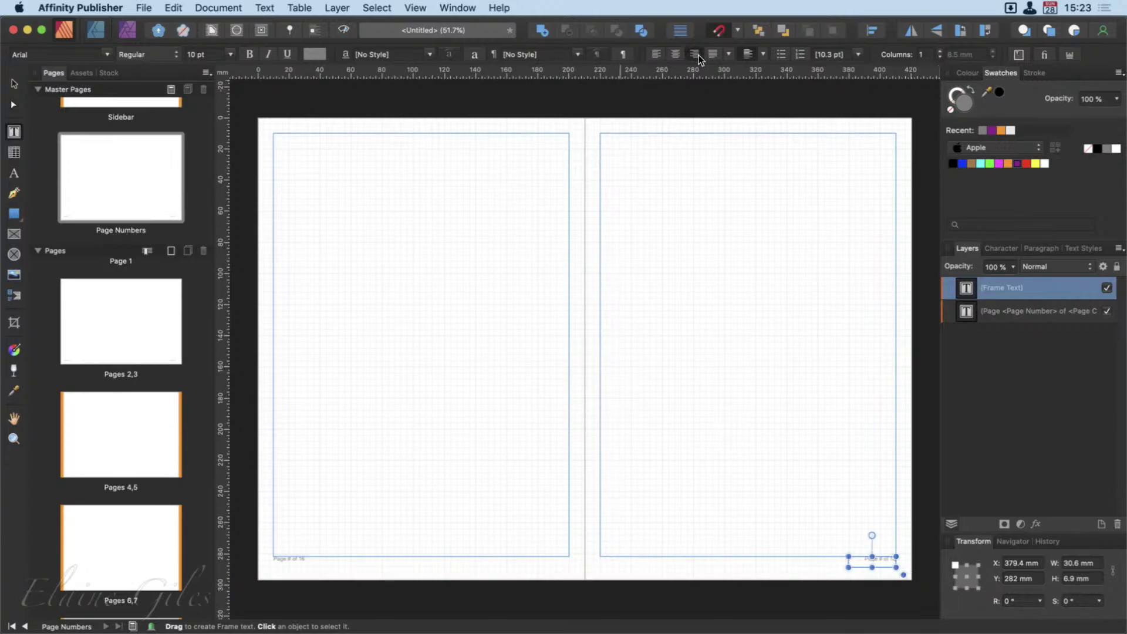
Step: Open pages 2,3 and check the full page number text at the foot of the right page
double_click(128, 344)
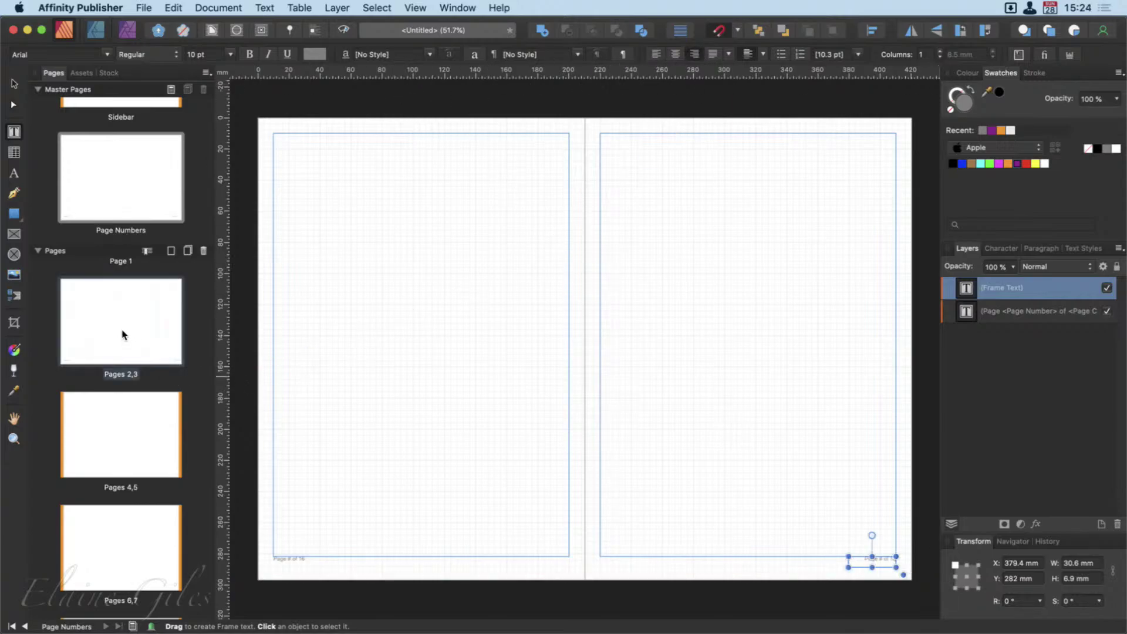
scroll(883, 604, "up", 8)
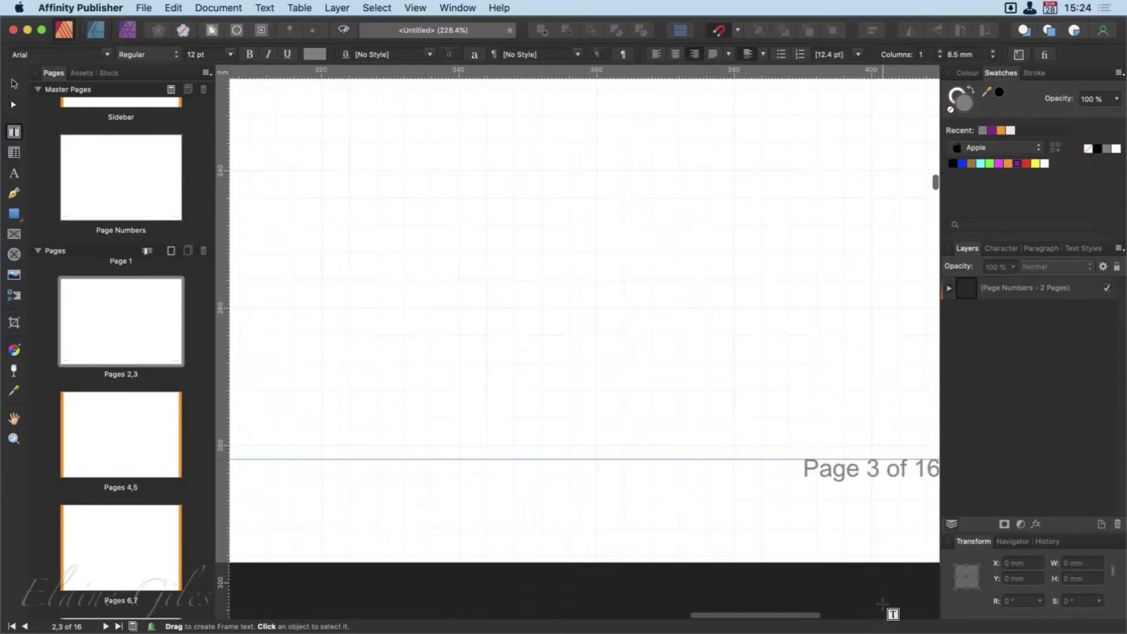
scroll(882, 604, "down", 4)
scroll(882, 604, "down", 4)
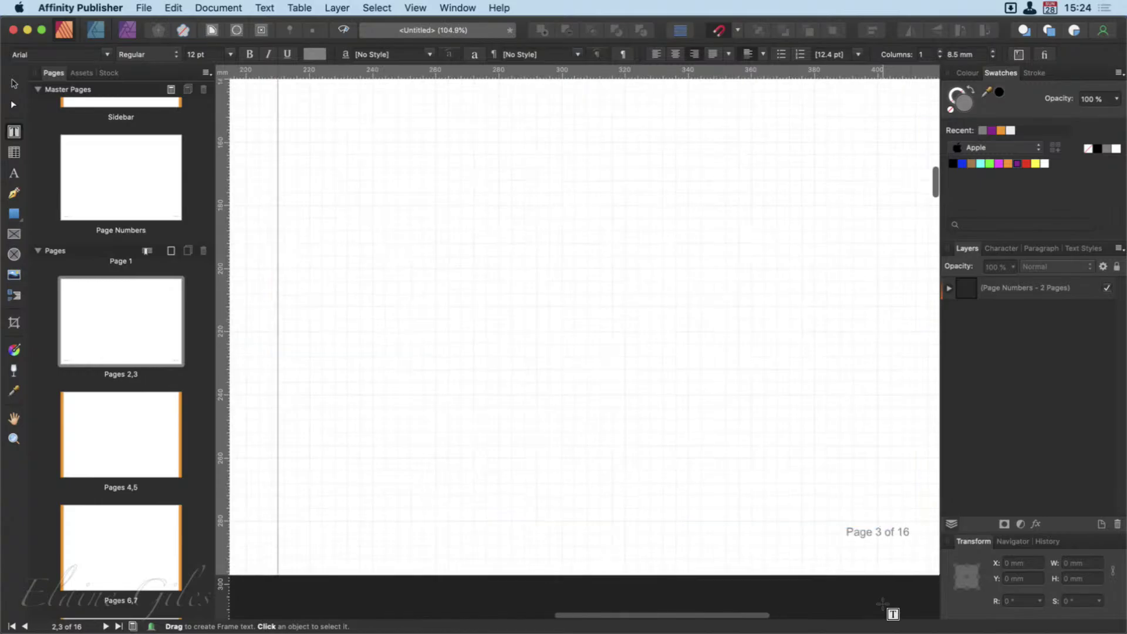
scroll(882, 604, "down", 1)
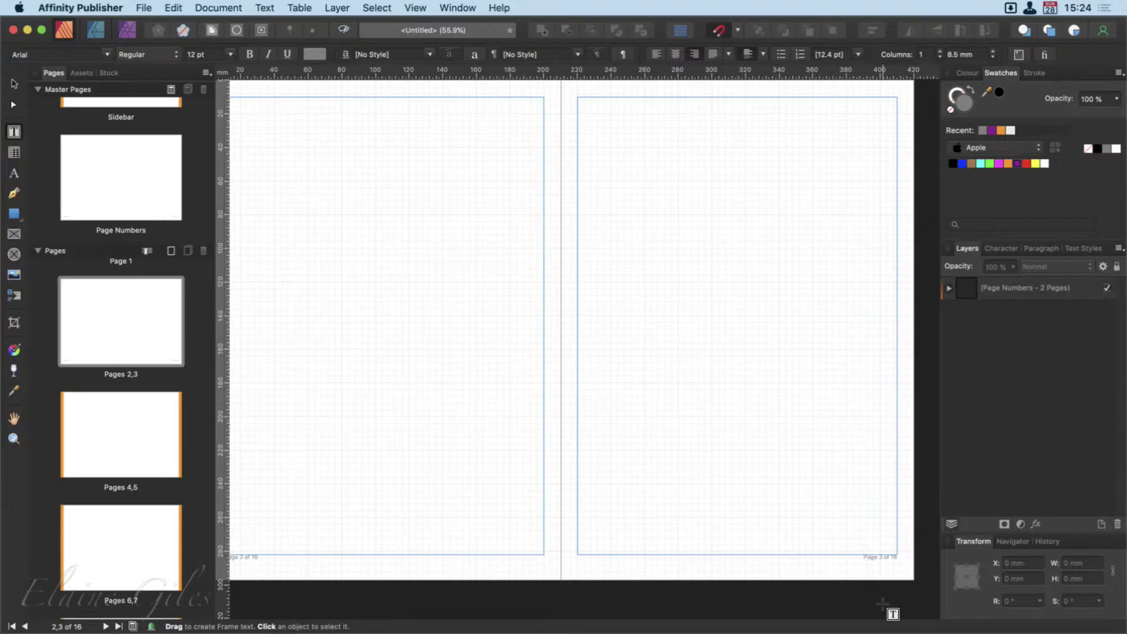
Step: Open the recent document A Christmas Carol.afpub and show its title page, page 1
left_click(144, 7)
mouse_move(185, 59)
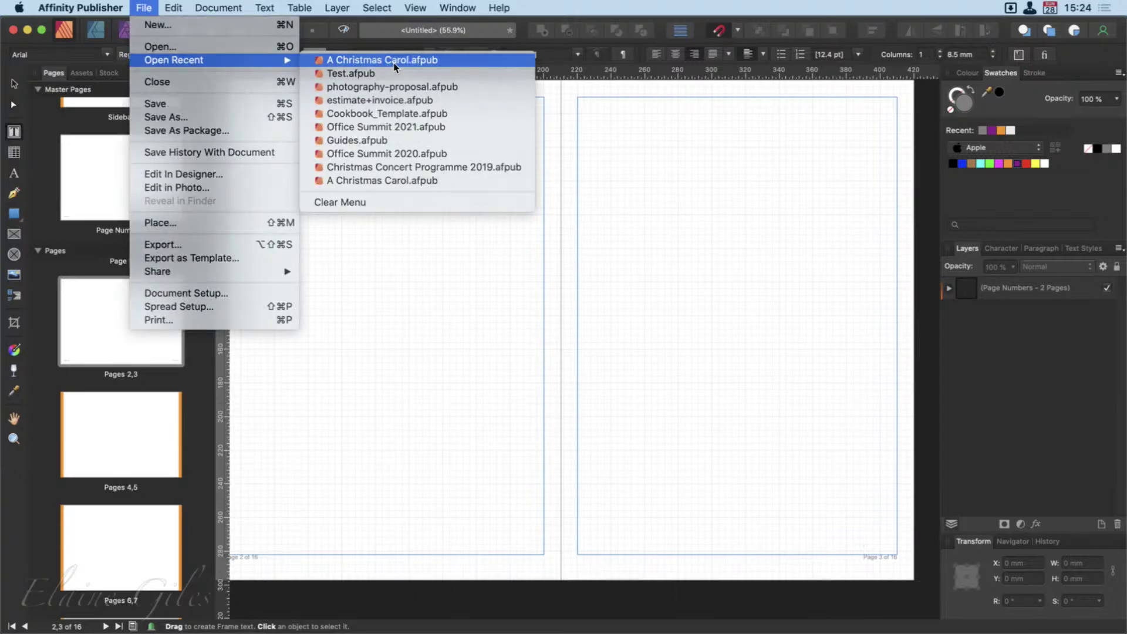
left_click(411, 56)
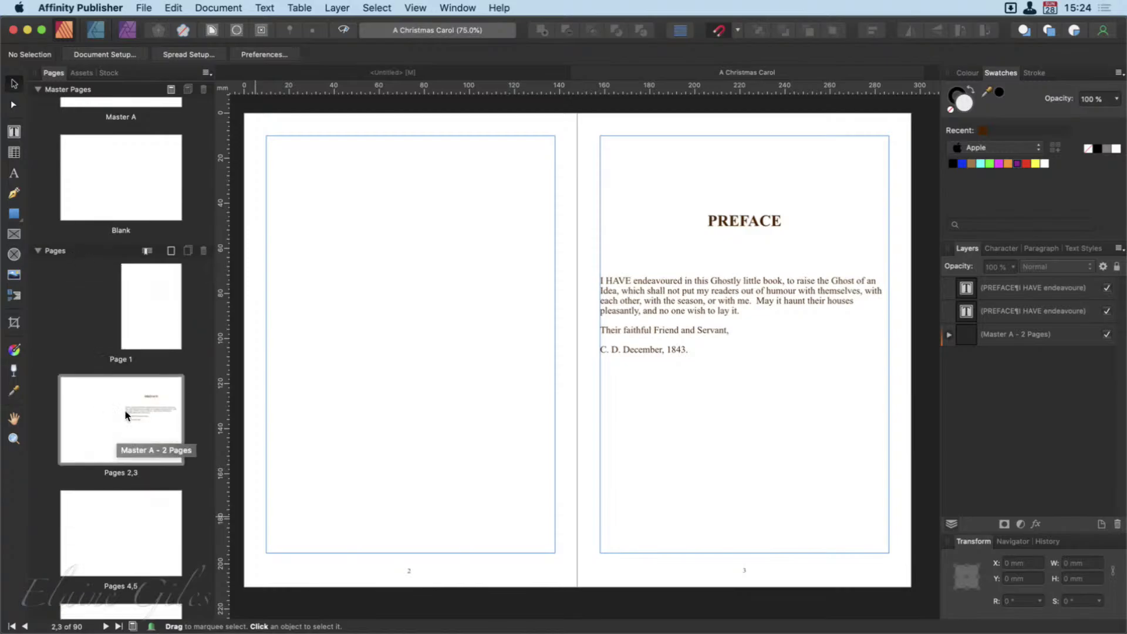
left_click(147, 326)
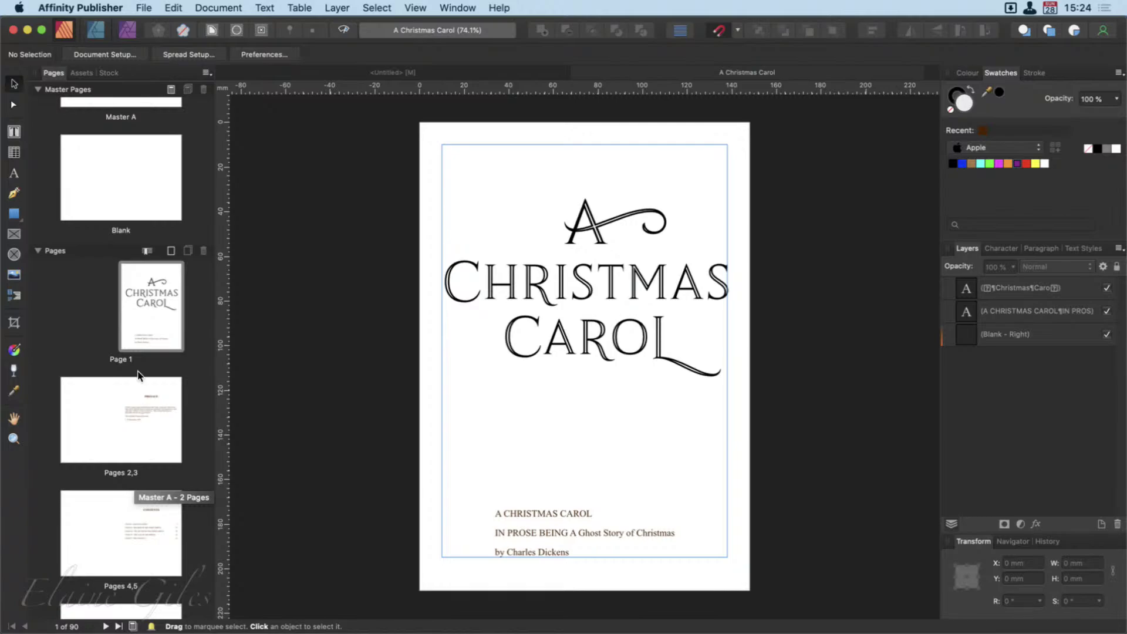
Step: Examine Master A's left page number, including its text style and character settings, and view the Blank master
scroll(138, 170, "up", 3)
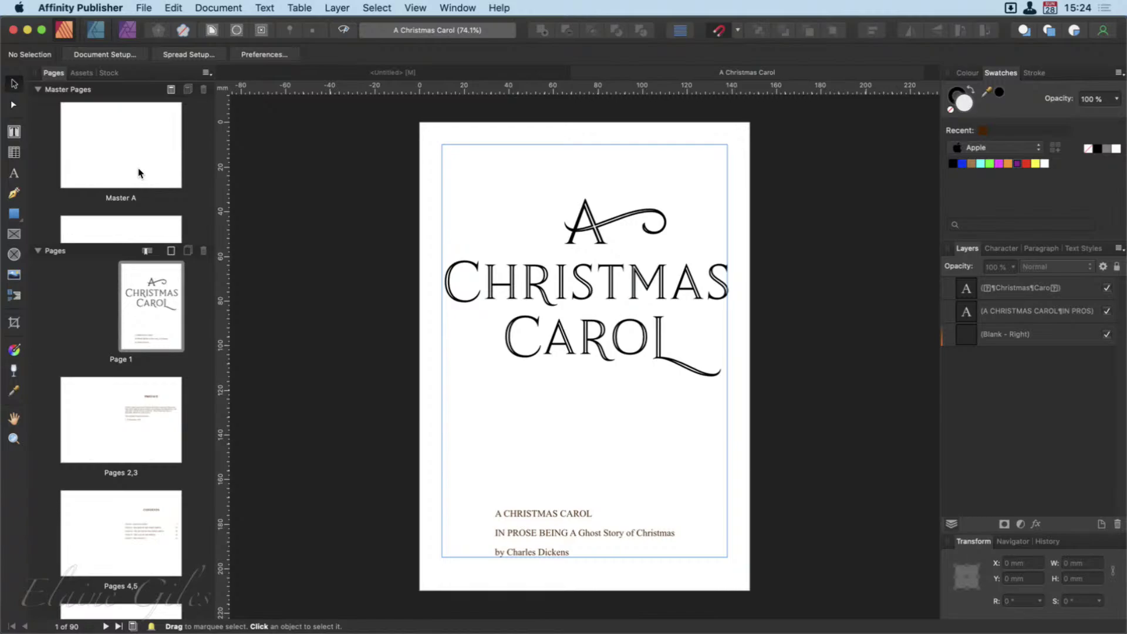
double_click(129, 154)
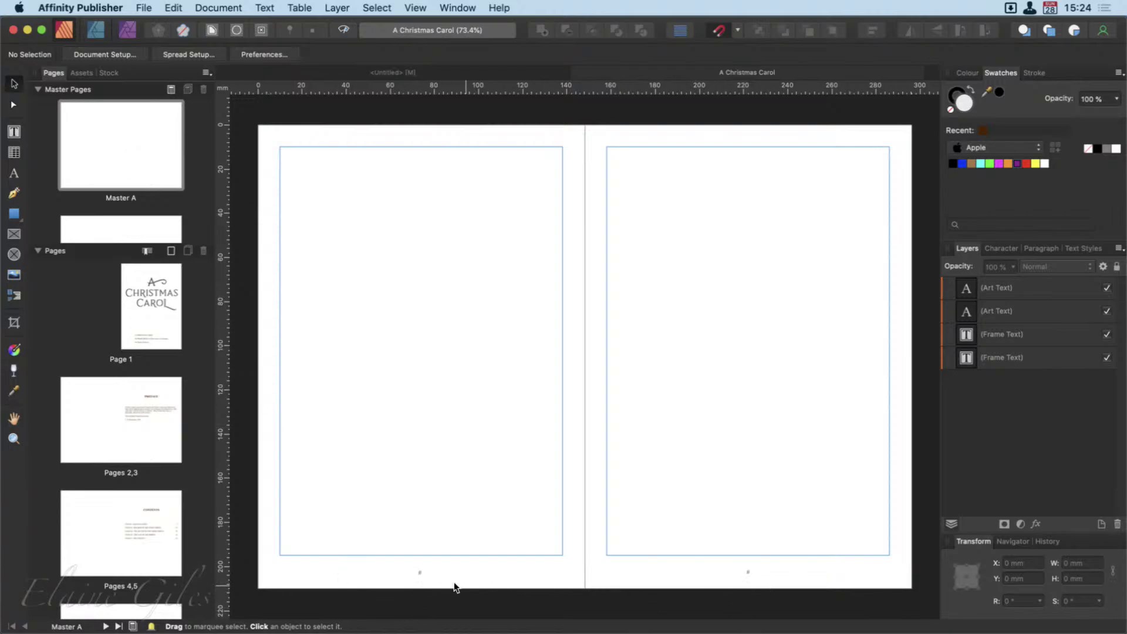
left_click(420, 573)
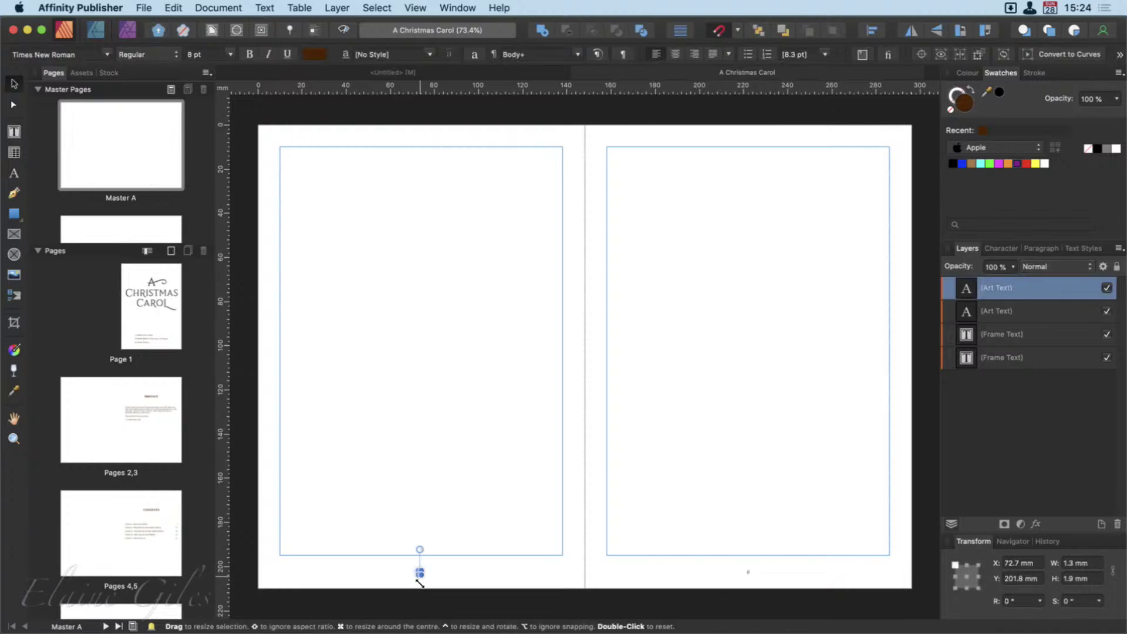
left_click(1084, 248)
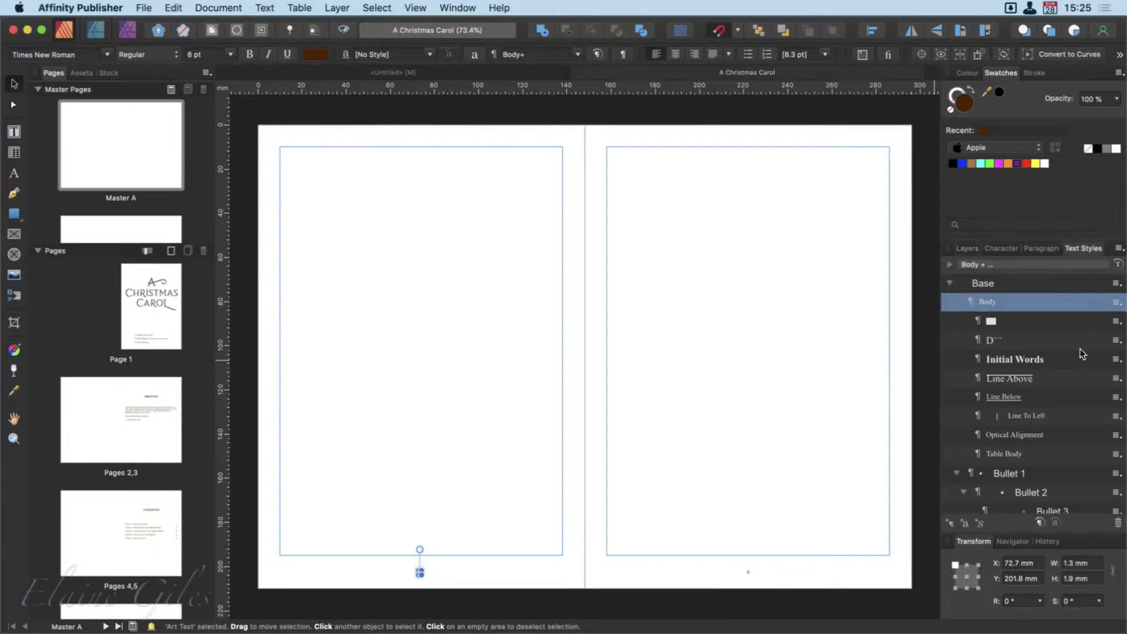
scroll(1080, 352, "down", 5)
scroll(1080, 355, "up", 5)
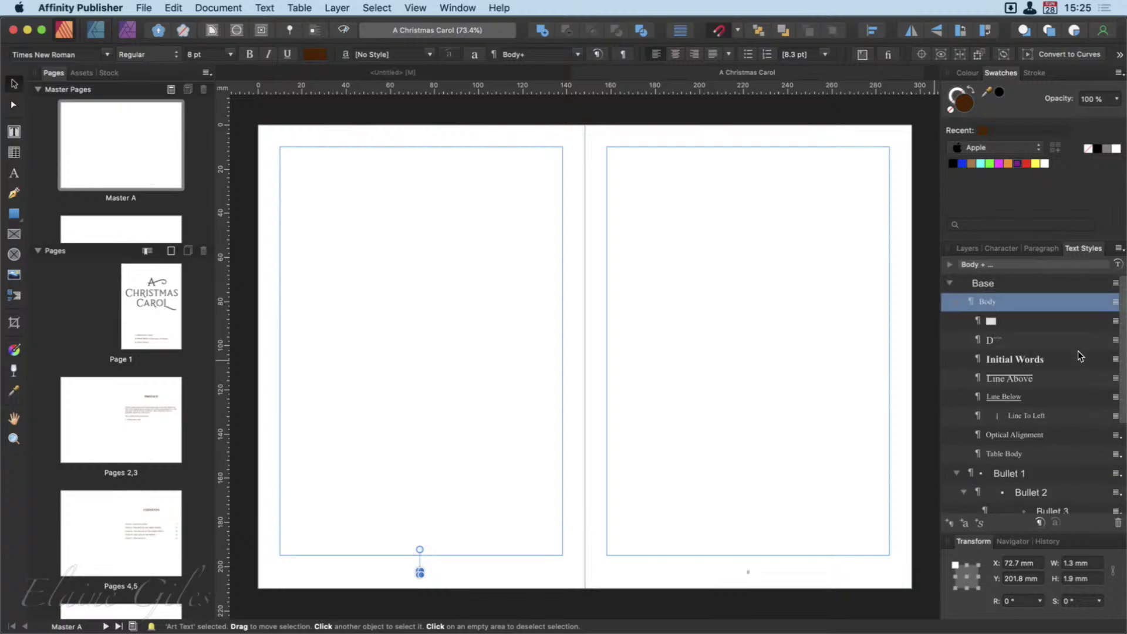
left_click(999, 248)
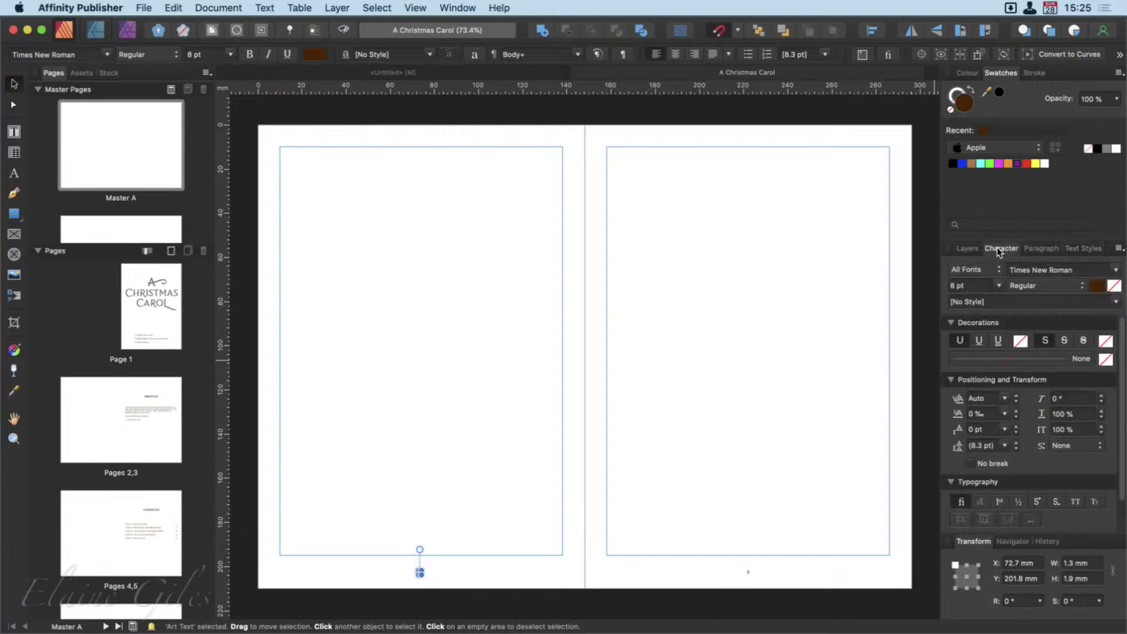
left_click(966, 248)
double_click(125, 228)
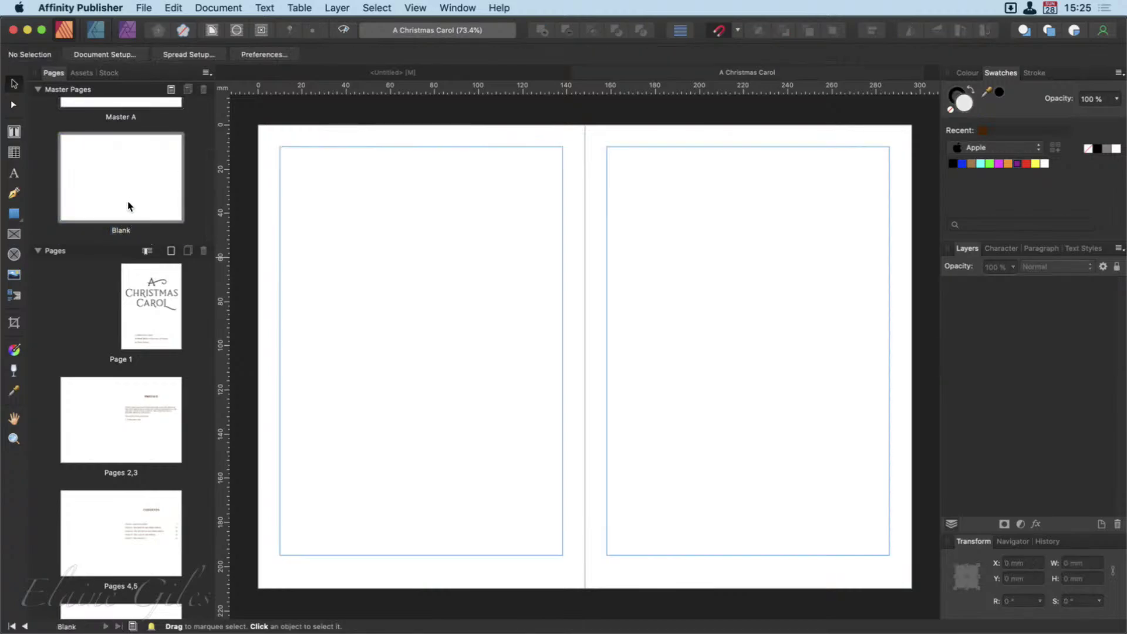
Step: Rename the master page Master A as "Page Numbers" in its spread properties
scroll(128, 205, "up", 3)
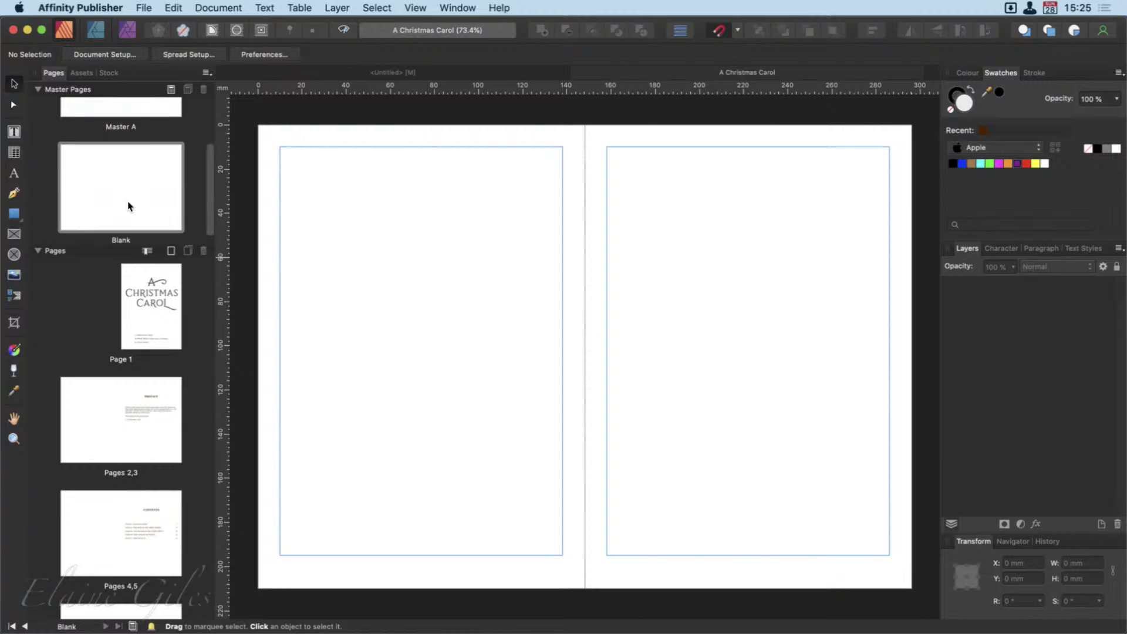
left_click(136, 144)
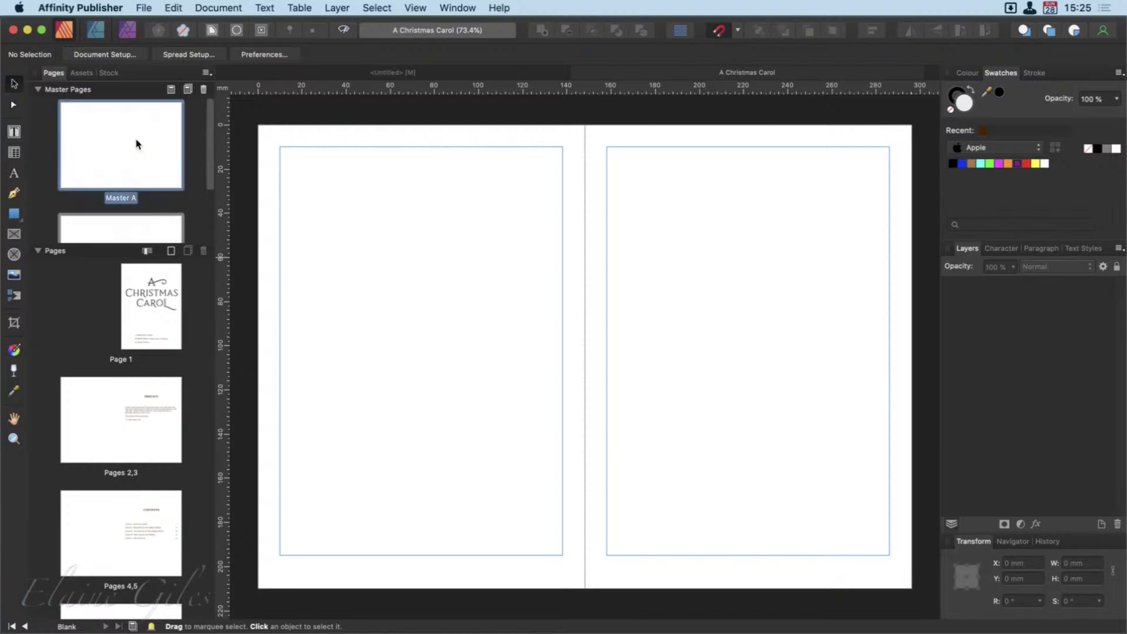
right_click(136, 142)
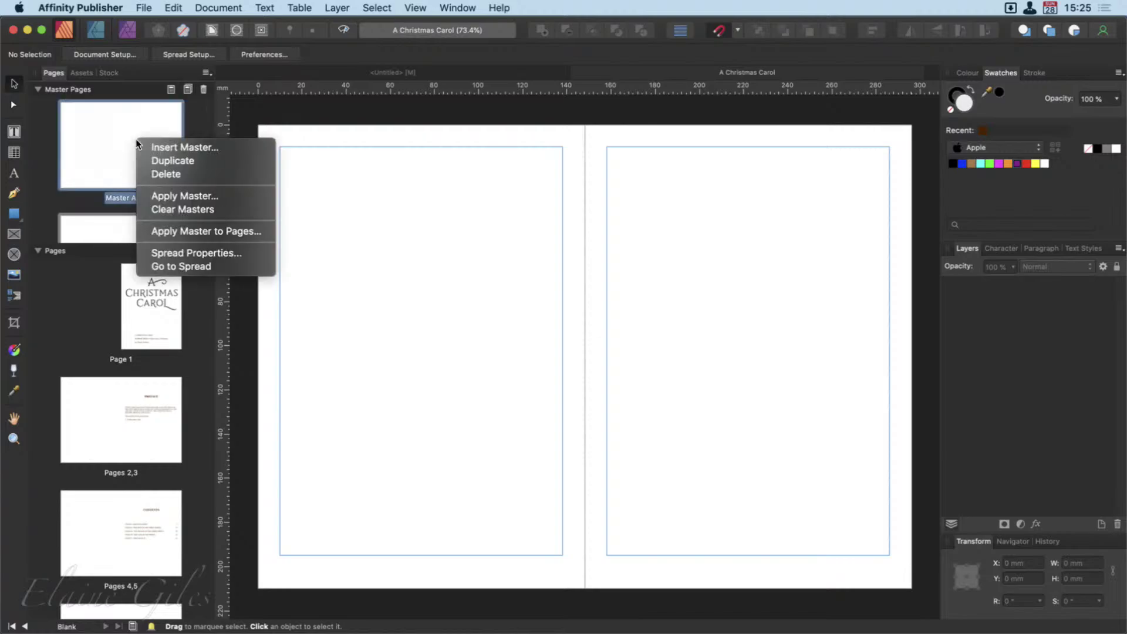
left_click(179, 249)
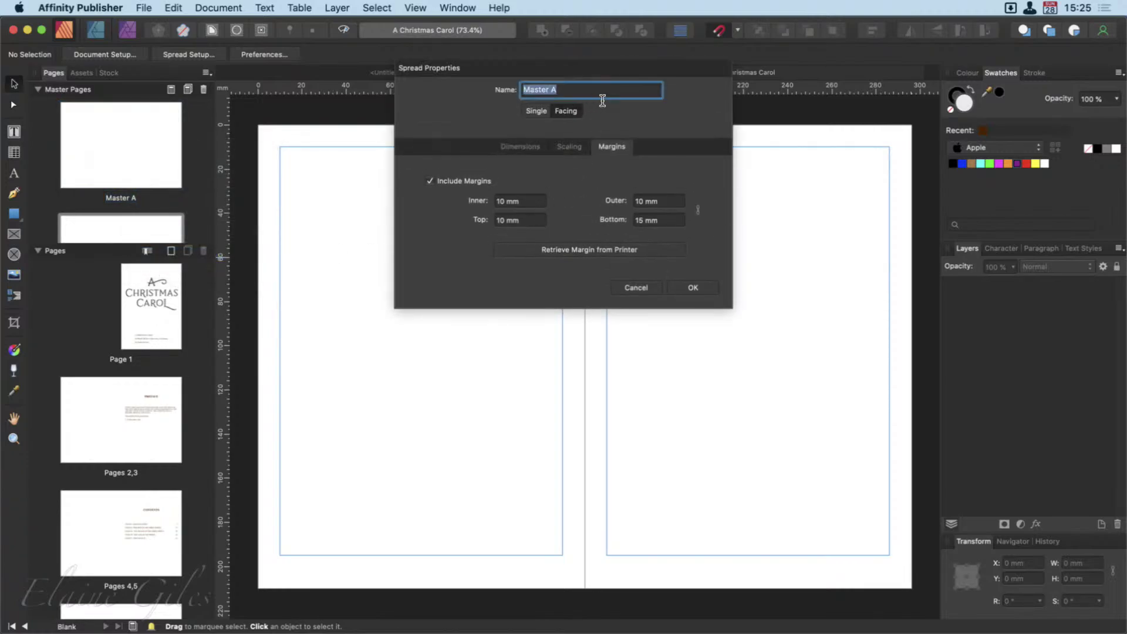
type("Page Numbers")
left_click(716, 288)
Step: Browse pages 10,11 and 12,13 to check their footer page numbers, and return to the start of the page list
scroll(129, 469, "down", 10)
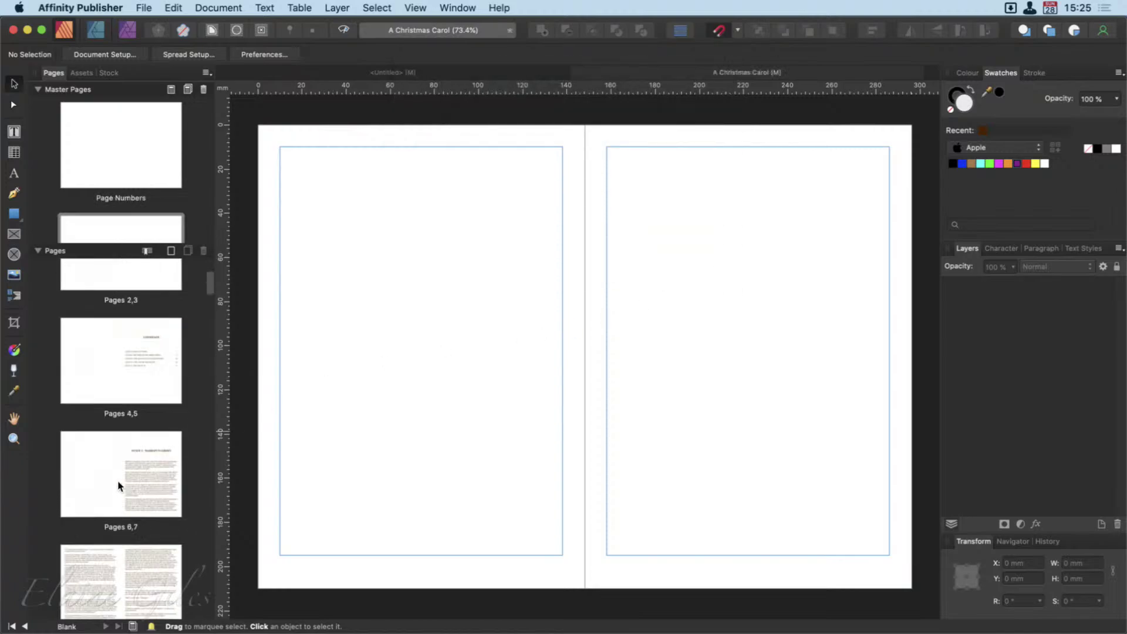
left_click(126, 452)
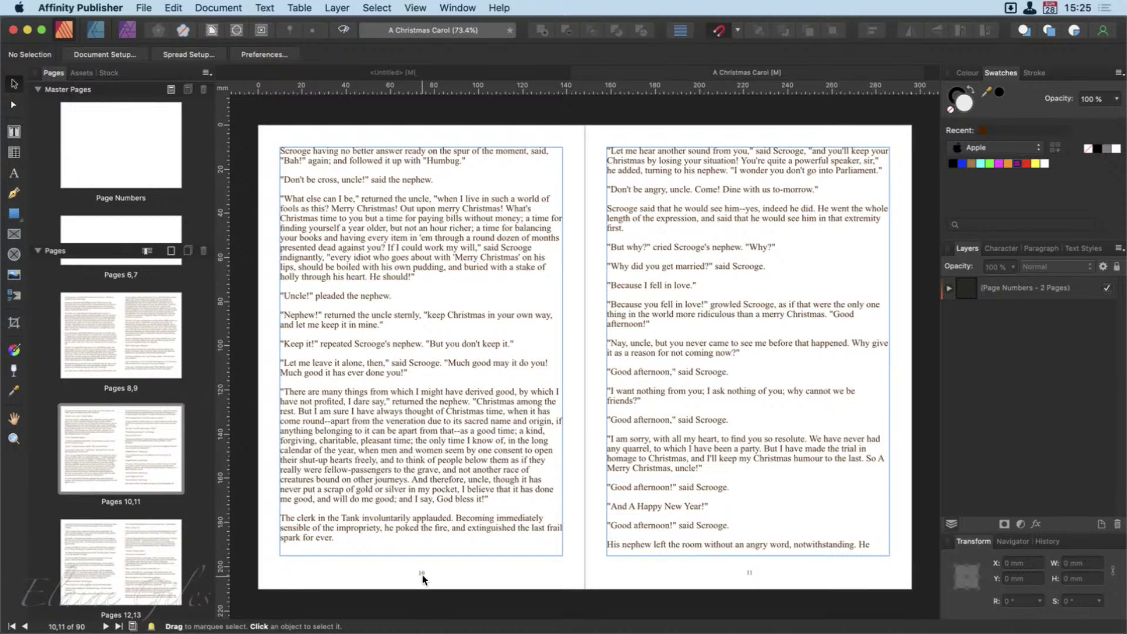
left_click(113, 577)
scroll(128, 526, "up", 10)
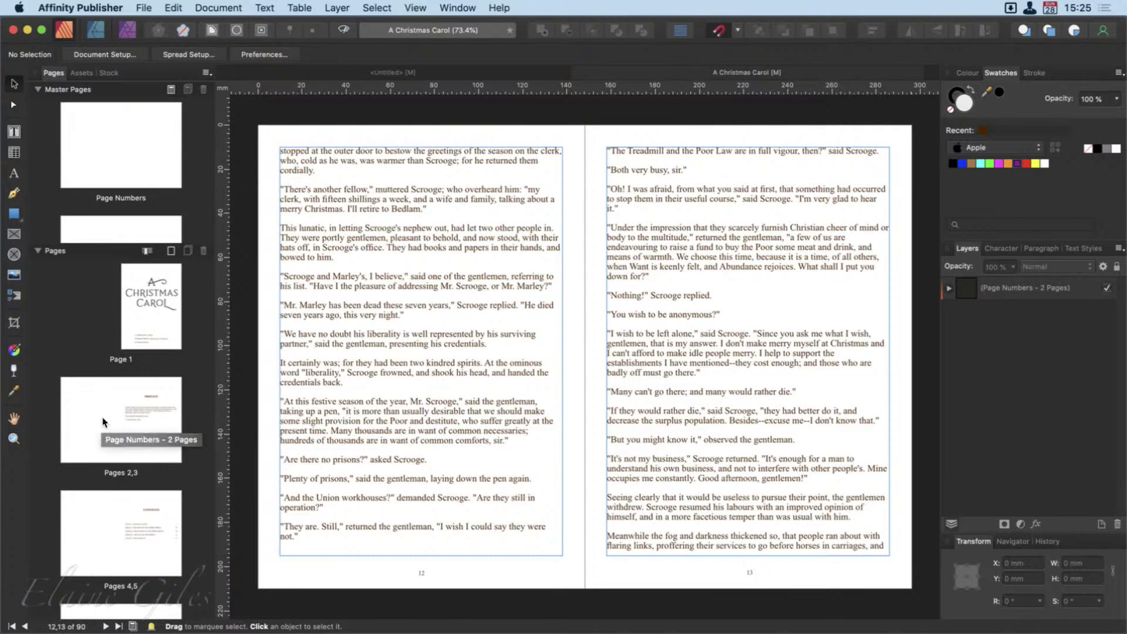
Step: Browse page 1 and pages 2,3, 4,5 and 6,7 to check which ones show footer page numbers
left_click(135, 321)
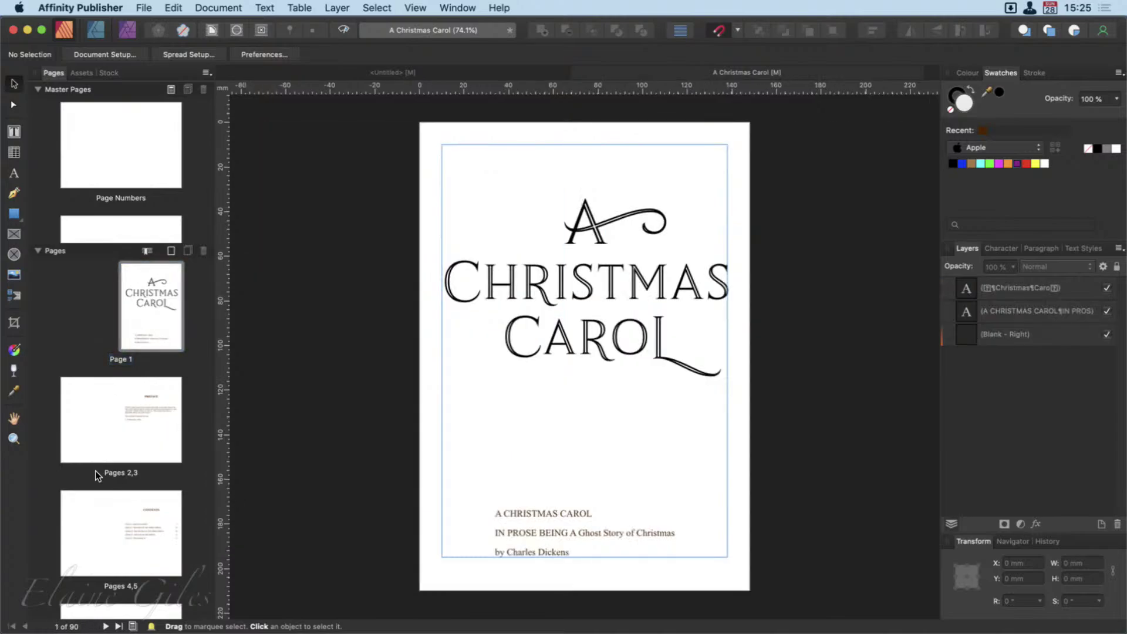
left_click(116, 462)
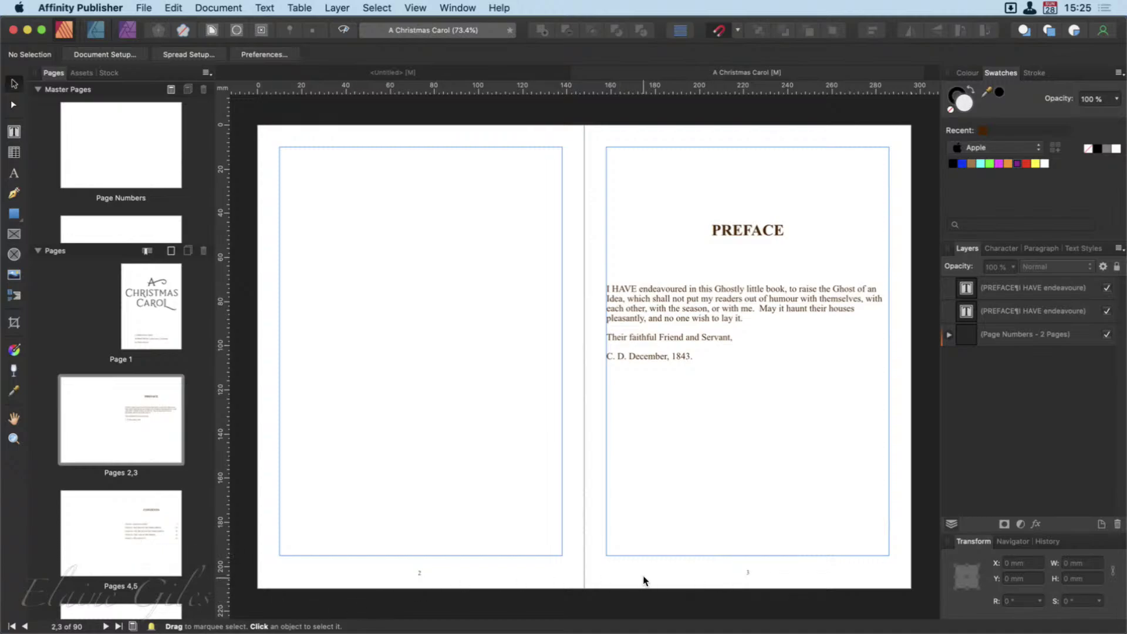
left_click(119, 542)
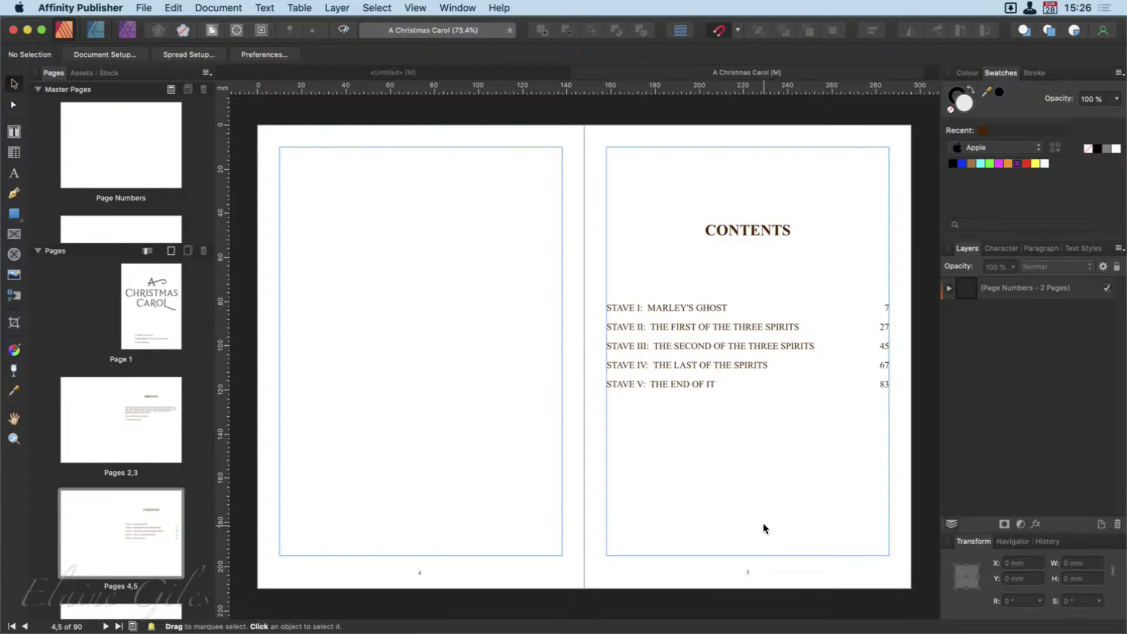
scroll(151, 516, "down", 5)
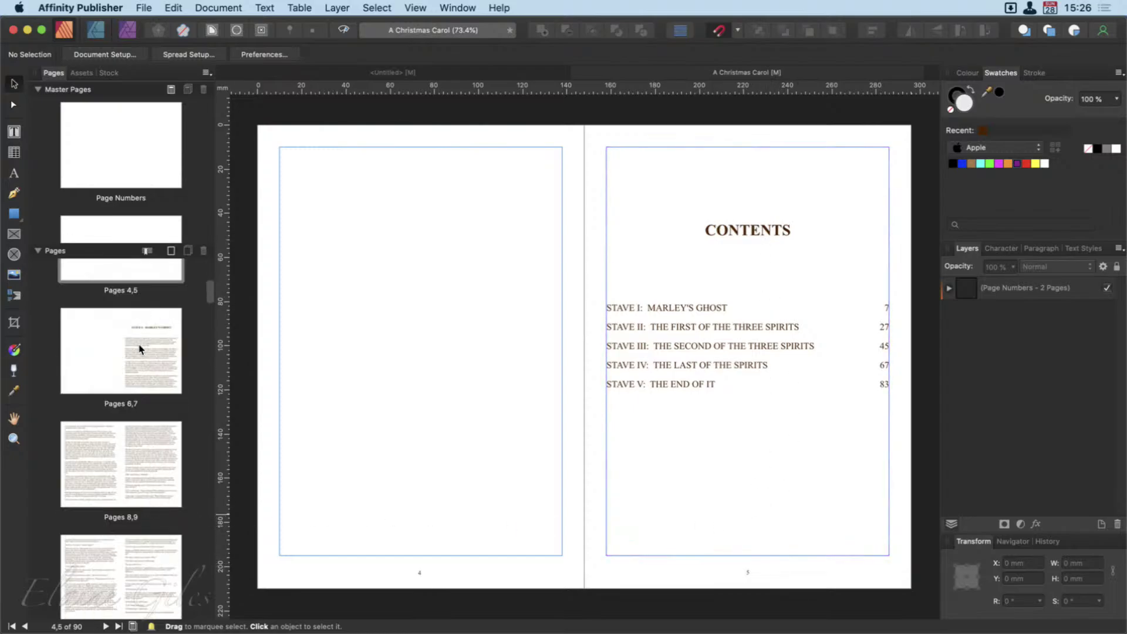
left_click(120, 375)
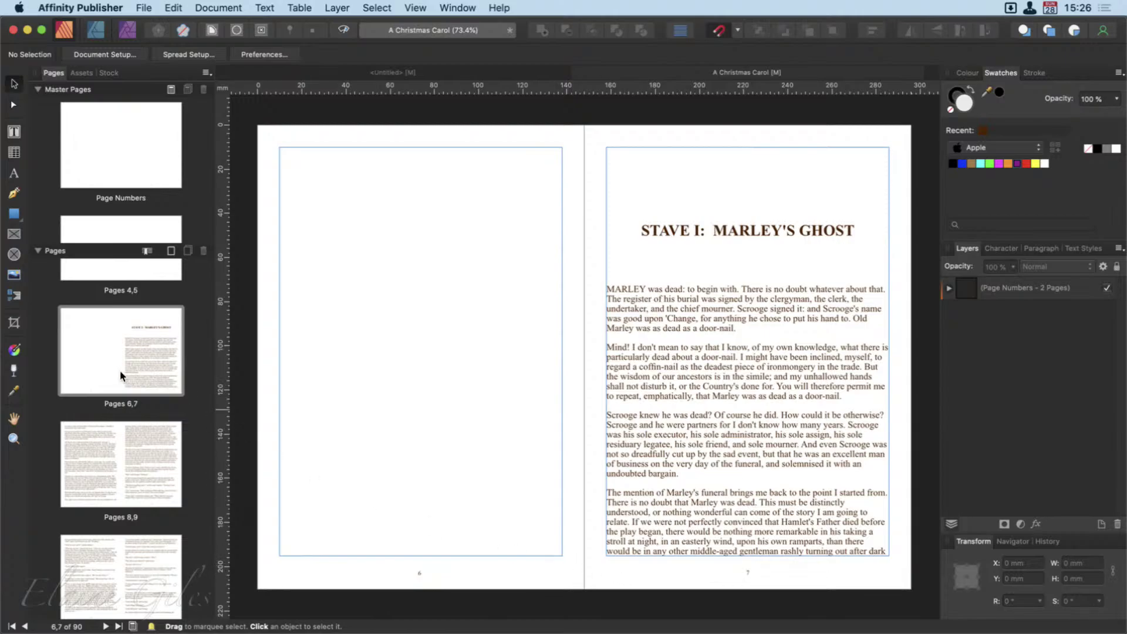
scroll(120, 371, "up", 5)
Step: Apply the Blank master to both pages of the Preface spread, pages 2,3
left_click(123, 412)
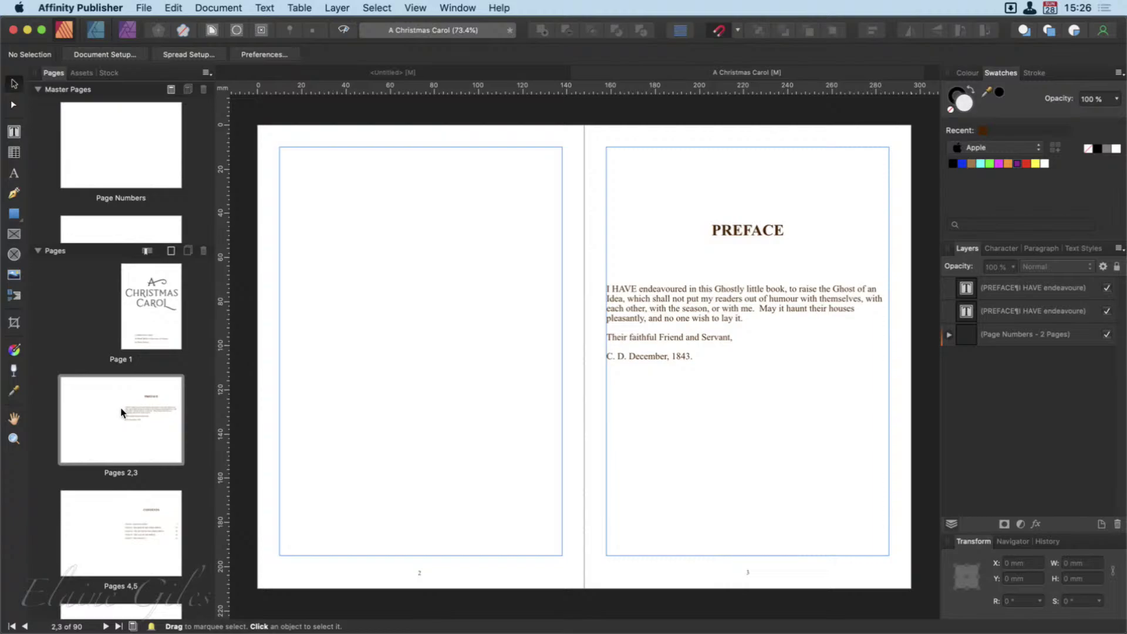
left_click_drag(118, 134, 124, 415)
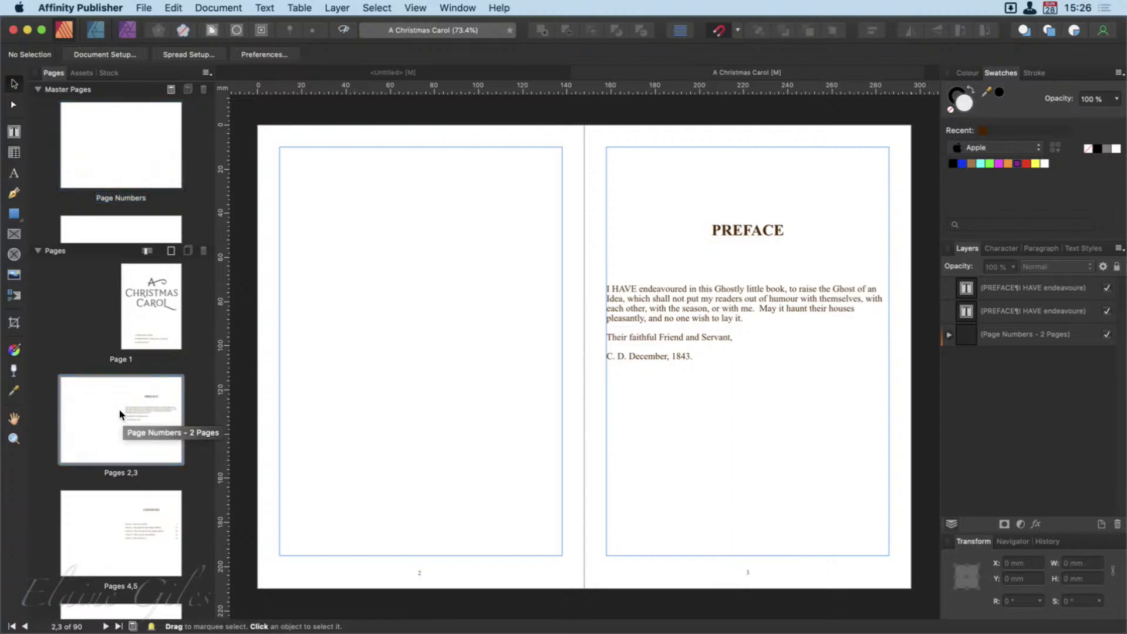
scroll(121, 169, "down", 3)
left_click(122, 169)
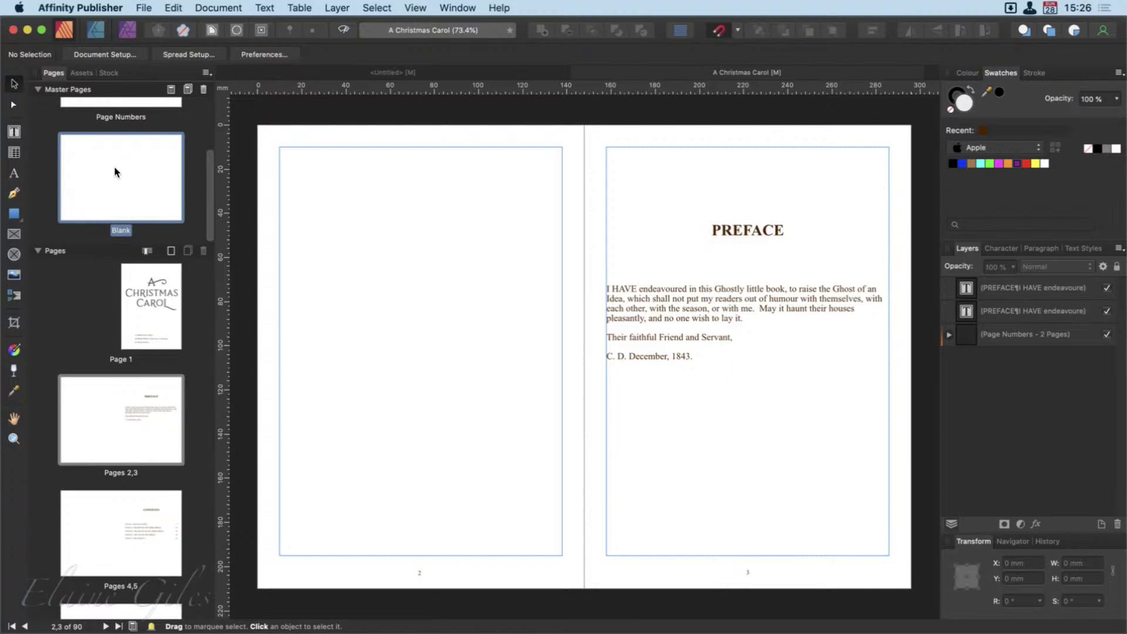
left_click_drag(118, 171, 120, 438)
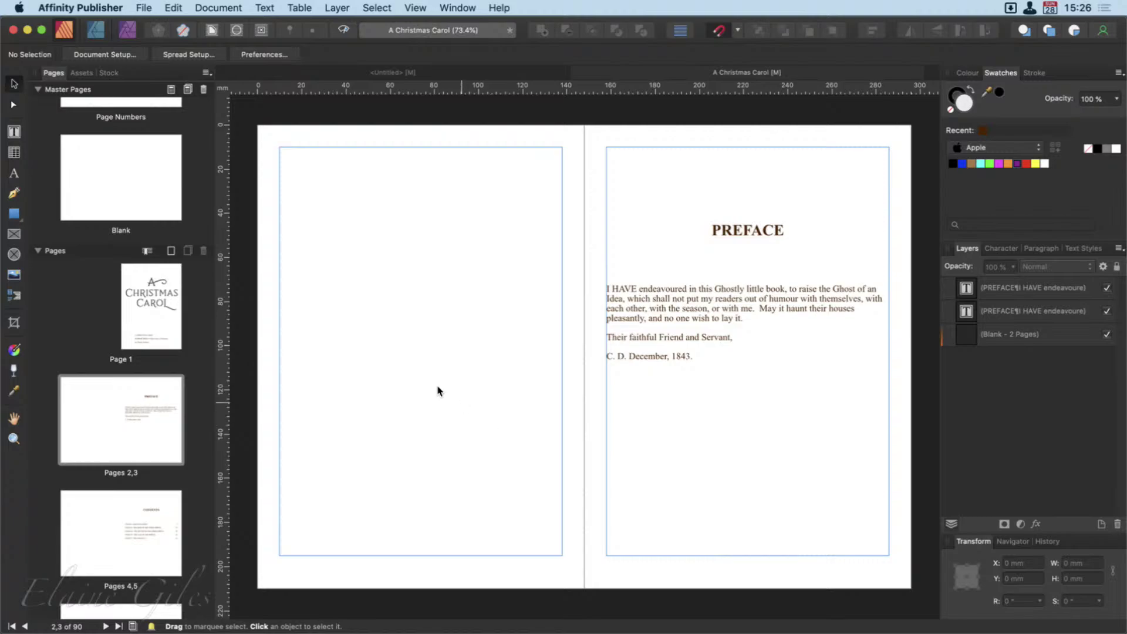
Step: Apply the Page Numbers master to only the right-hand page of the Preface spread, page 3
scroll(115, 198, "up", 2)
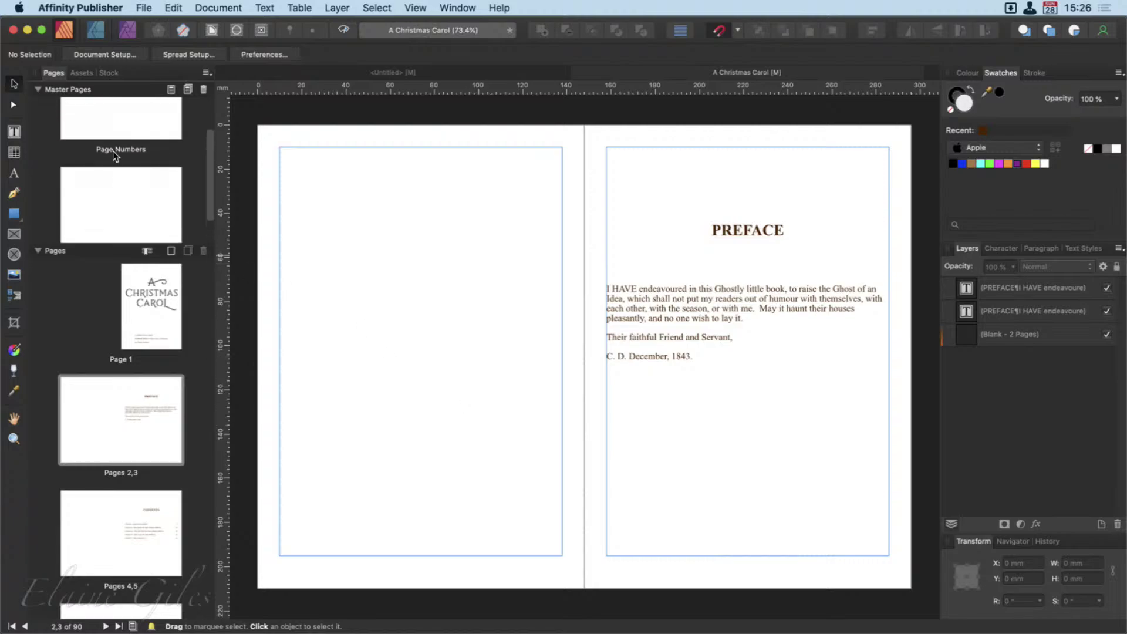
left_click_drag(114, 119, 120, 429)
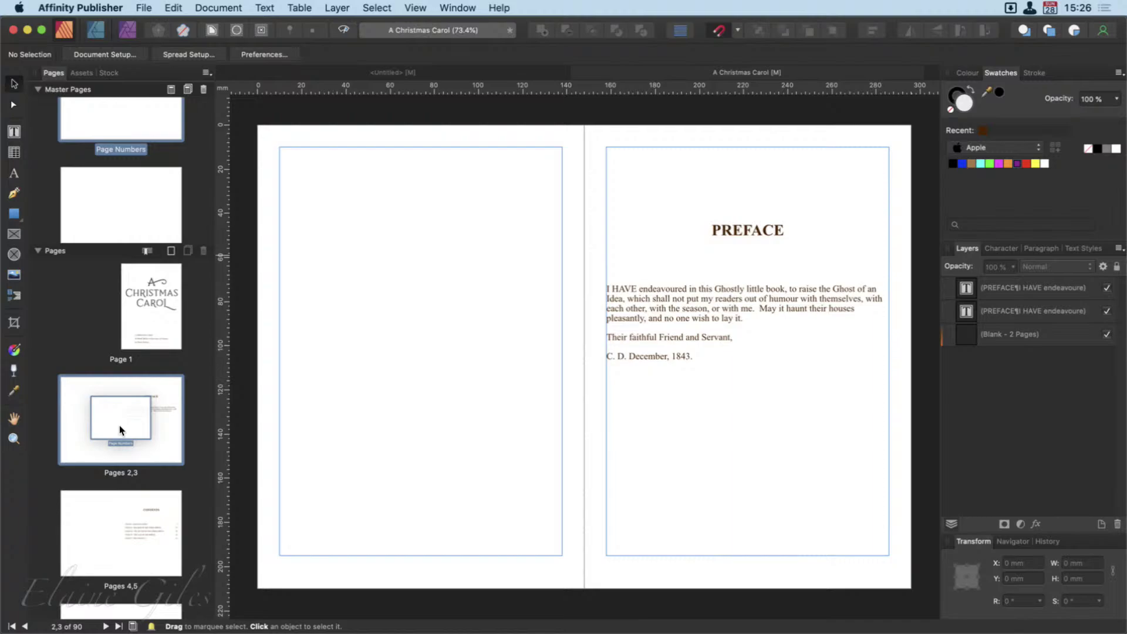
left_click_drag(119, 429, 92, 431)
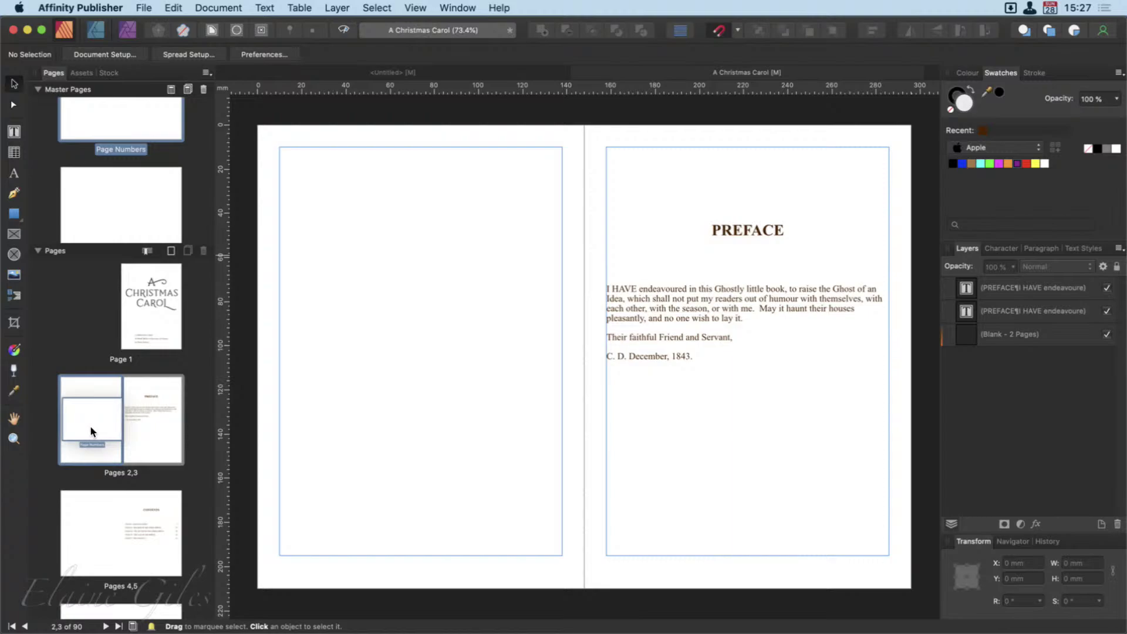
left_click_drag(90, 425, 150, 424)
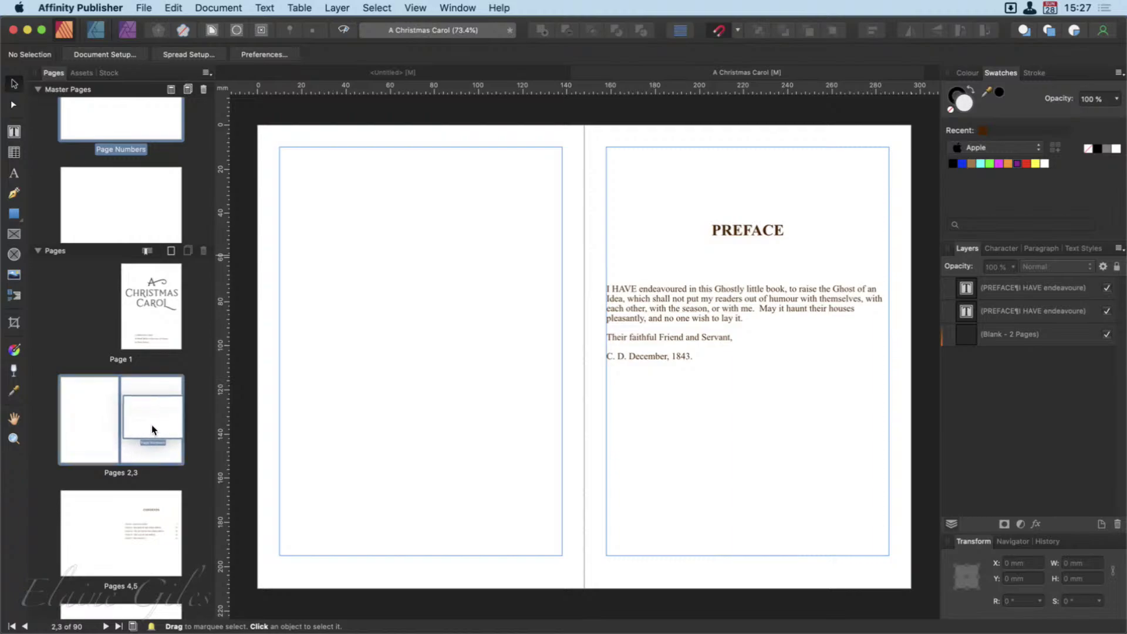
left_click_drag(152, 424, 152, 424)
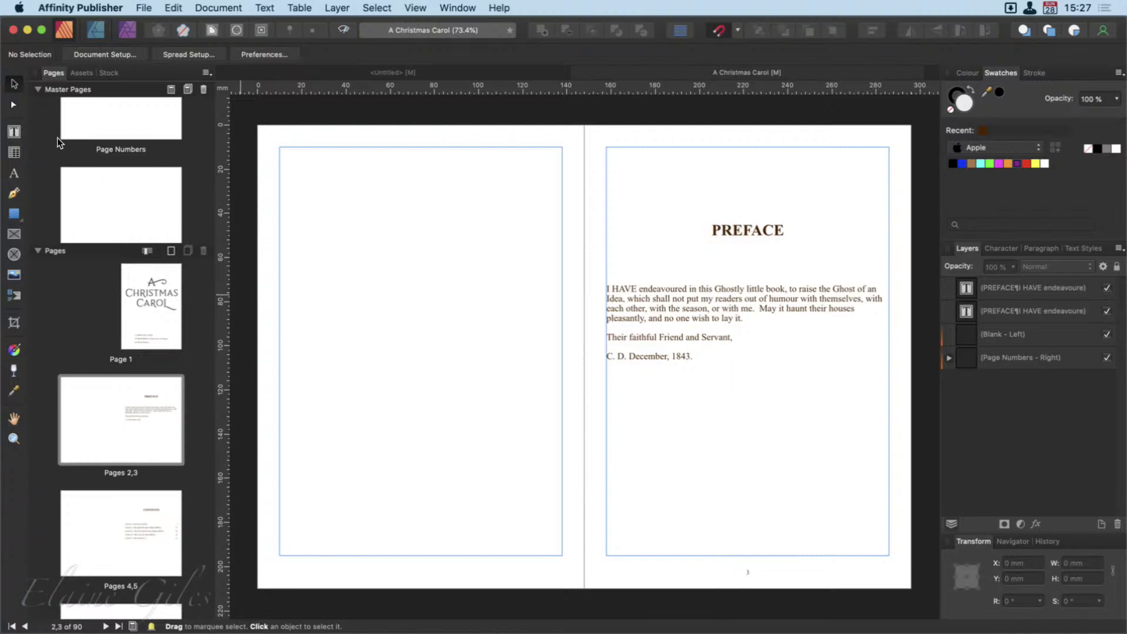
Step: Apply the Blank master to the Preface page, page 3, and compare page 1 and pages 2,3 and 4,5
scroll(143, 214, "down", 2)
left_click_drag(124, 203, 142, 435)
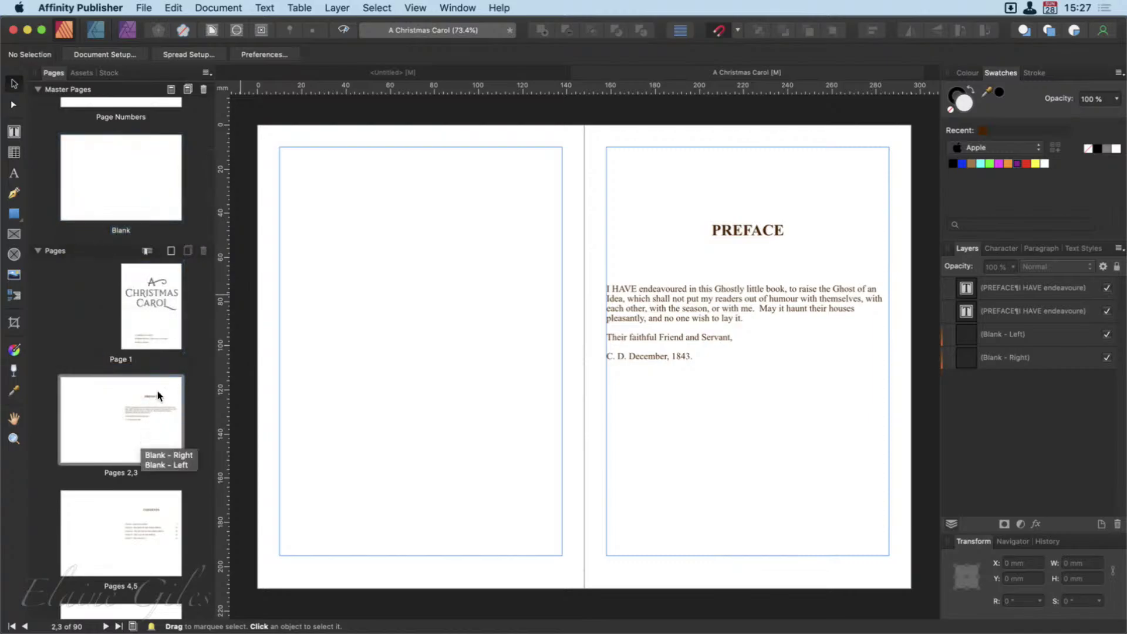
left_click(162, 306)
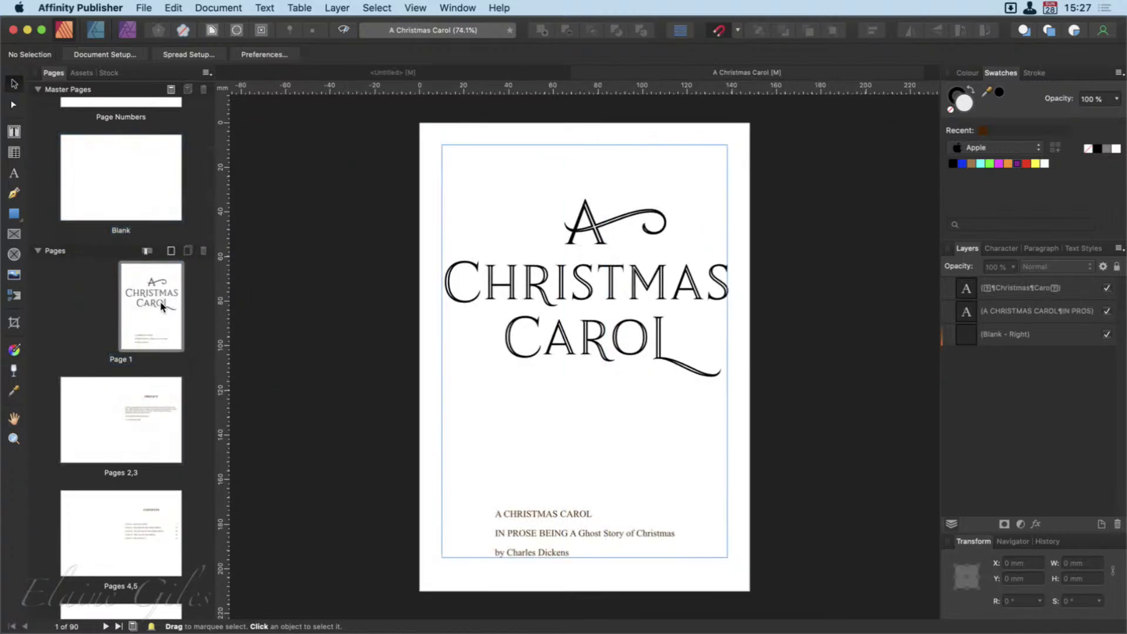
left_click(119, 434)
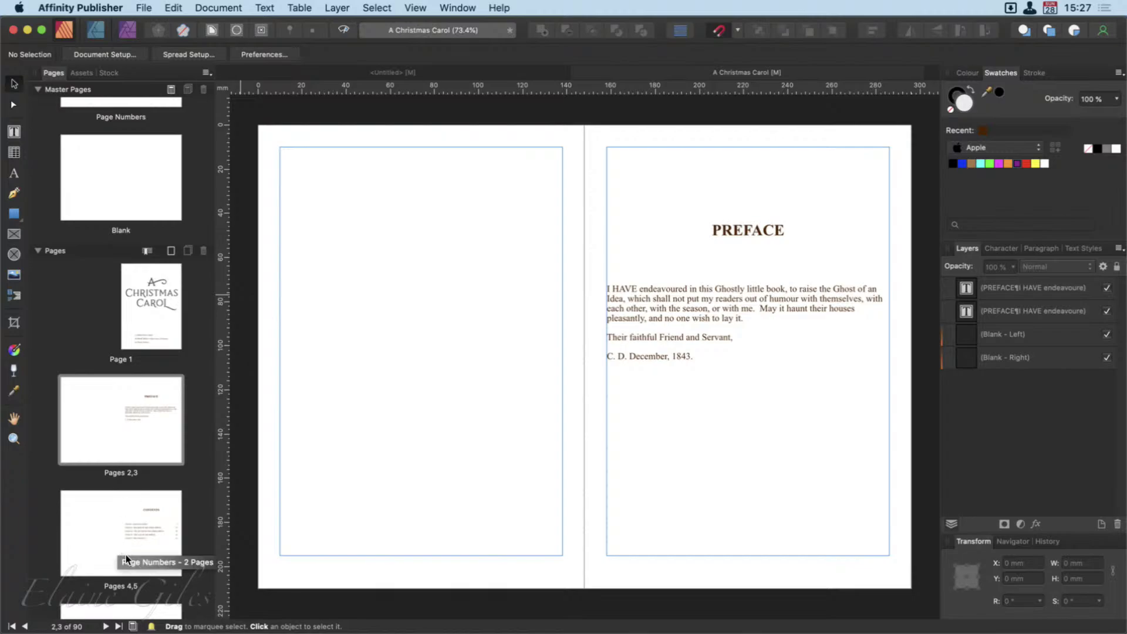
left_click(115, 534)
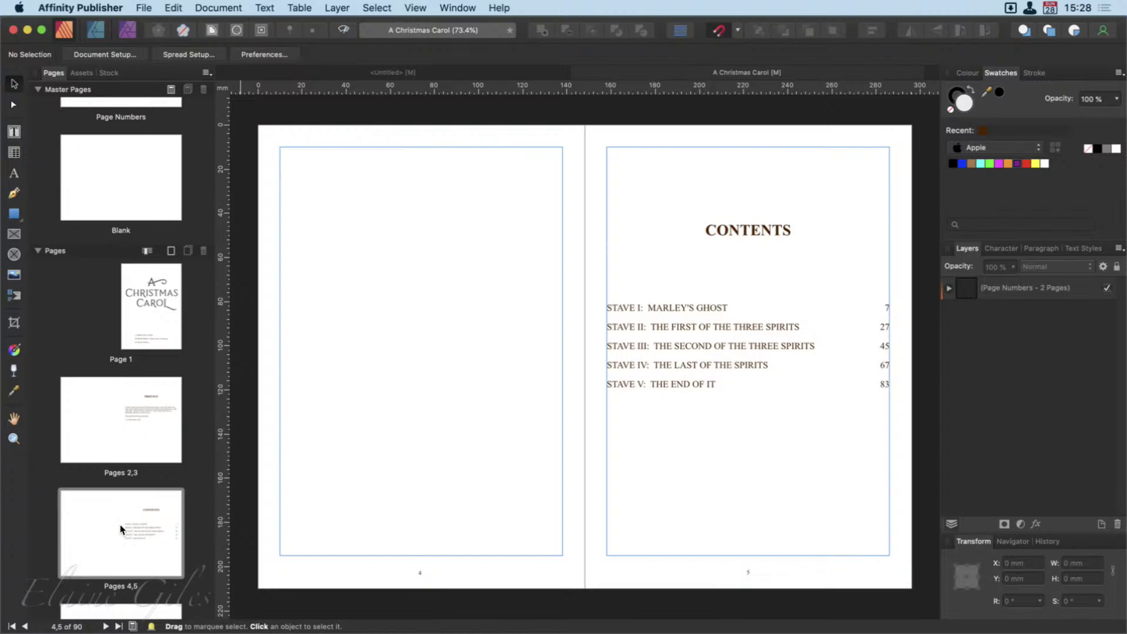
Step: Open the Section Manager and examine the page ranges and numbering settings of Section 1 - Cover and Section 2
left_click(226, 4)
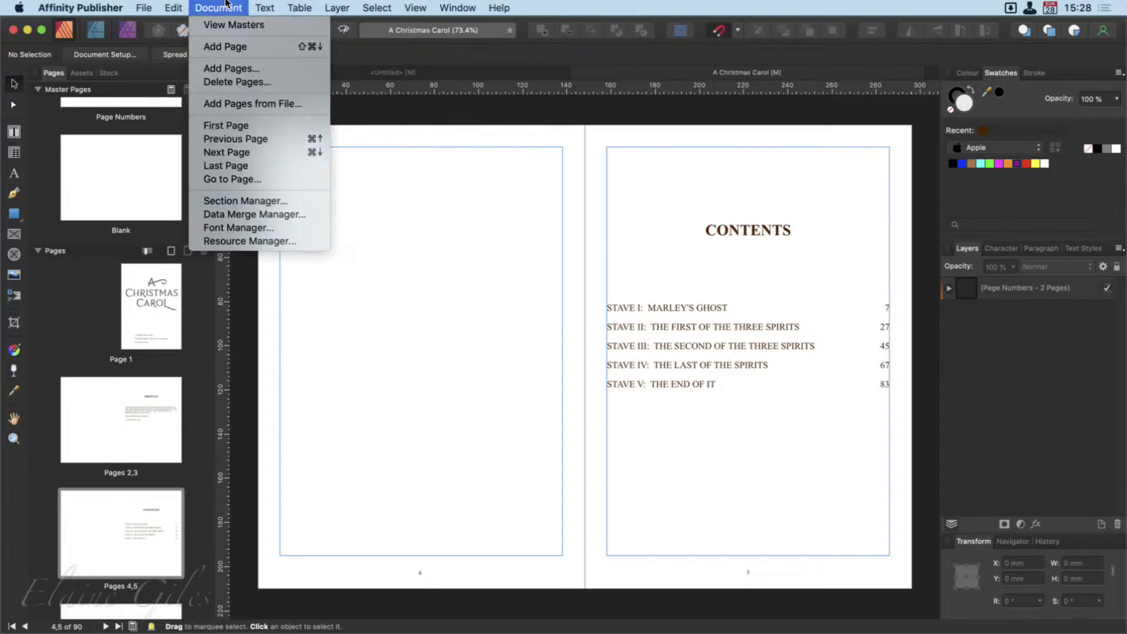
left_click(251, 201)
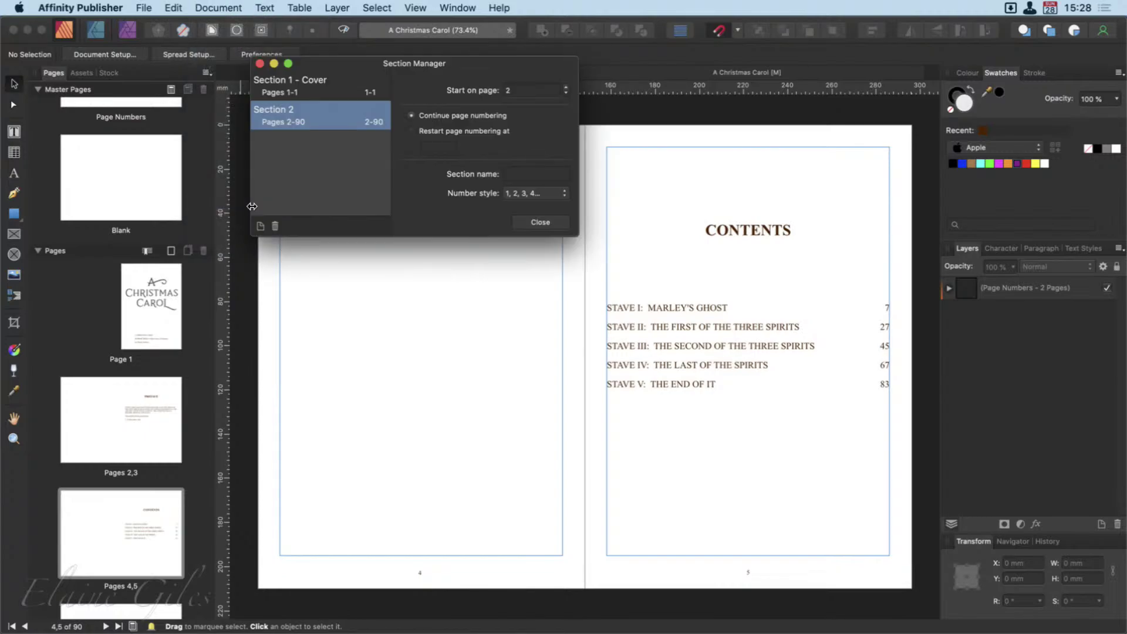
left_click_drag(480, 65, 534, 233)
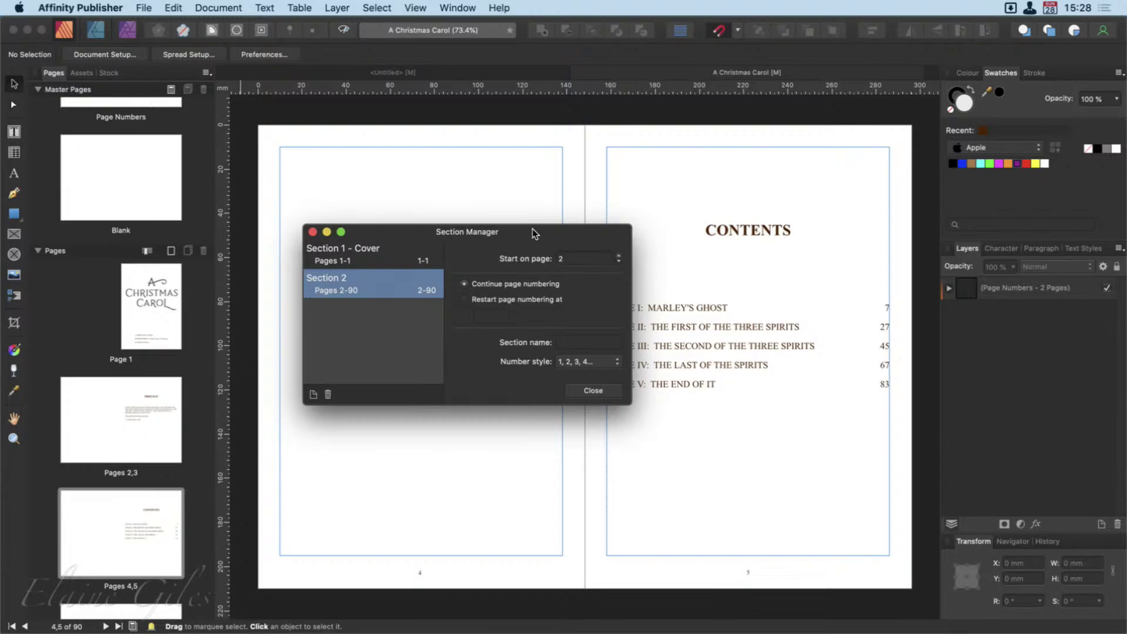
left_click(372, 260)
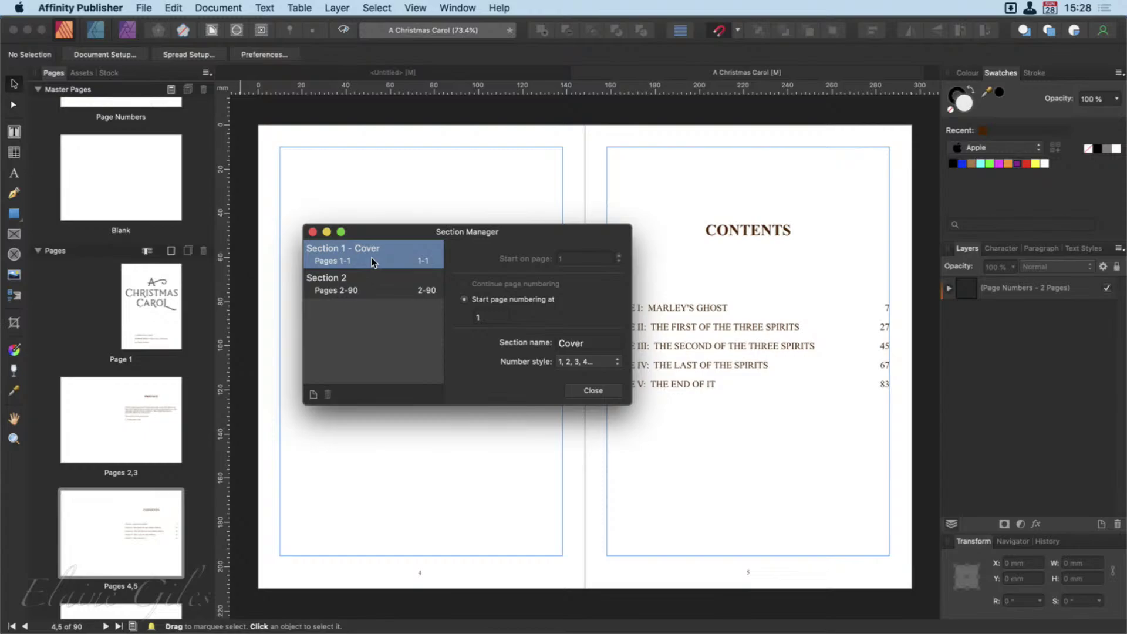
left_click(370, 291)
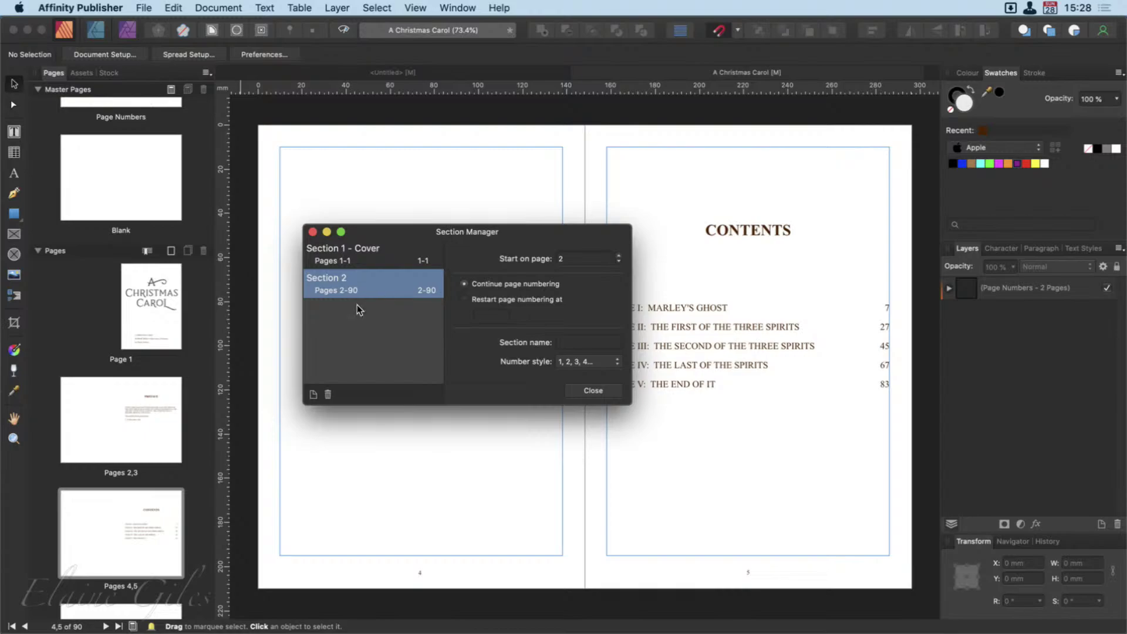
Step: Apply the Page Numbers master to both pages of spread 2,3, keeping the Section Manager clear of the footers
left_click(121, 428)
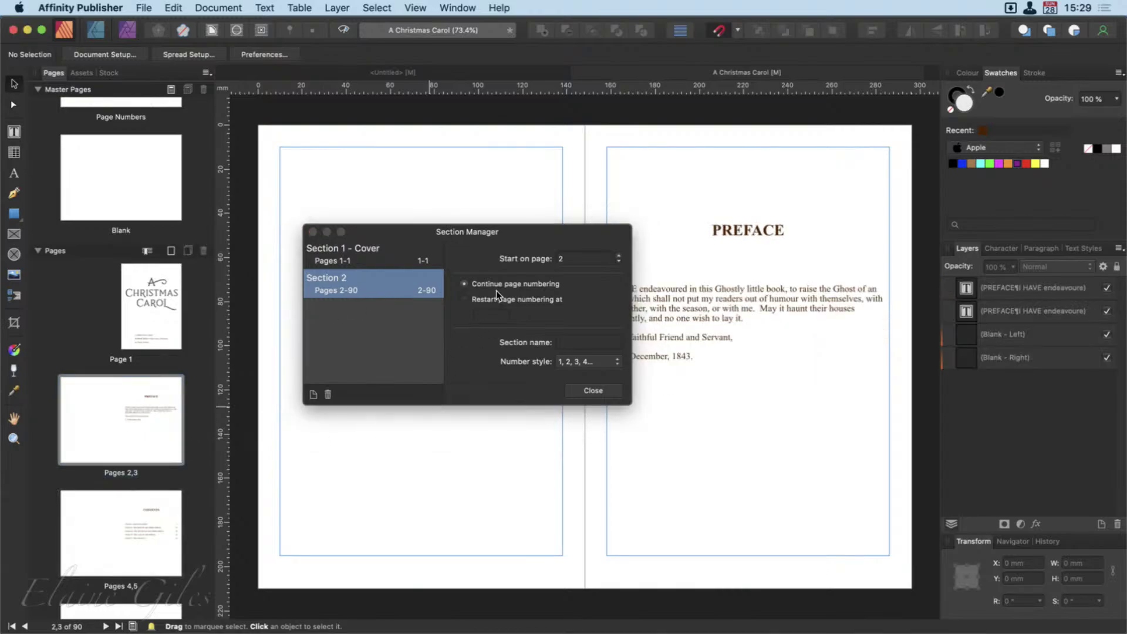
left_click_drag(516, 234, 765, 353)
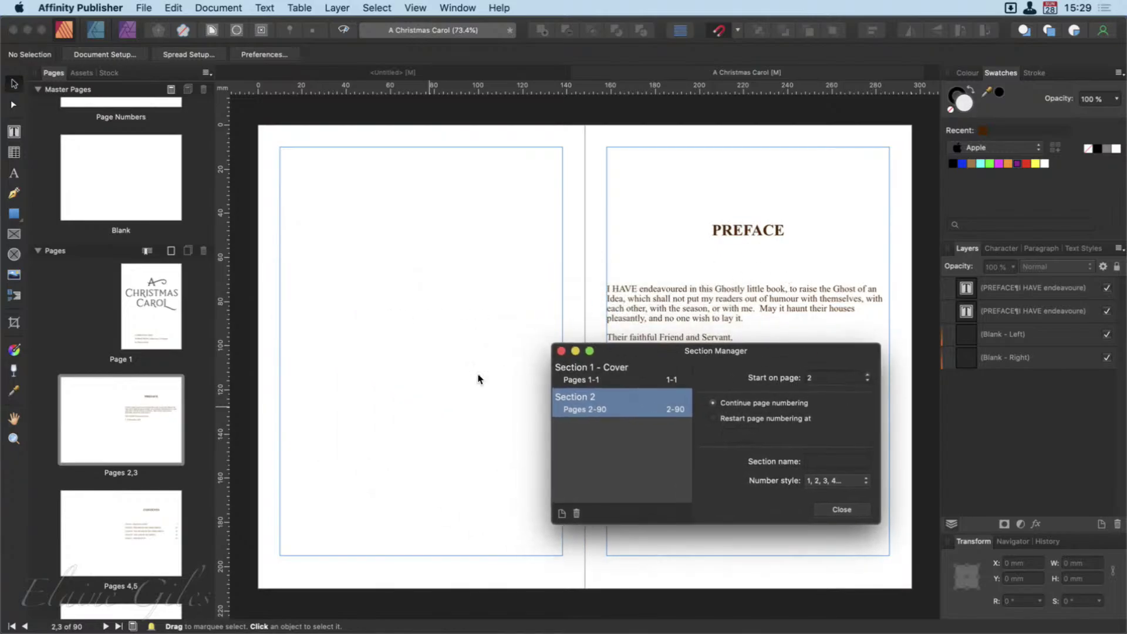
left_click_drag(110, 102, 119, 443)
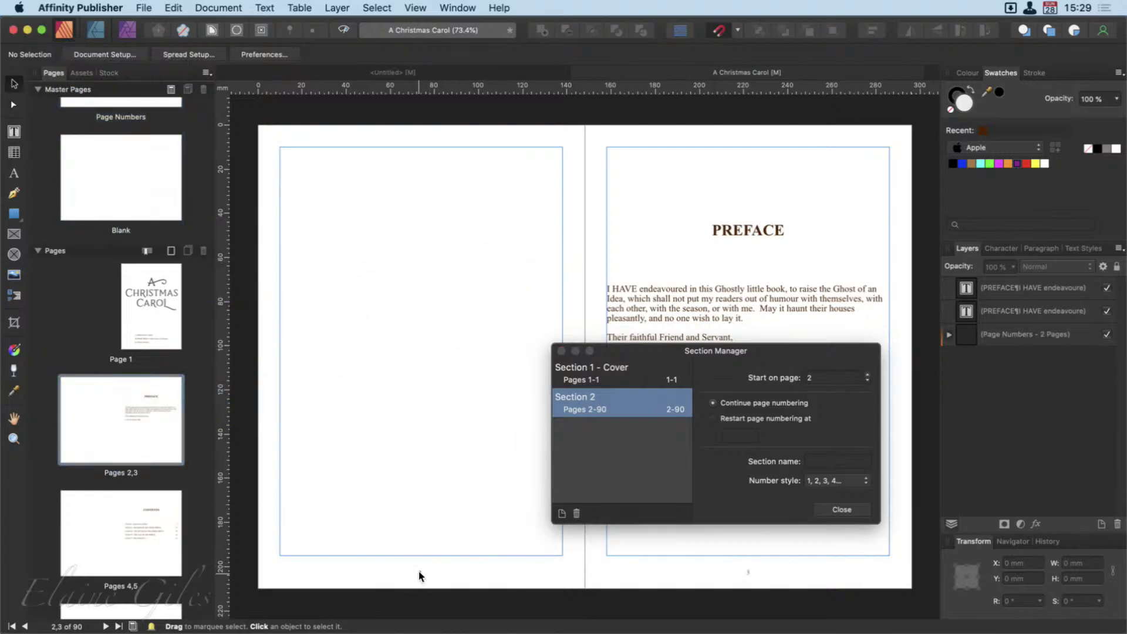
left_click_drag(776, 351, 482, 155)
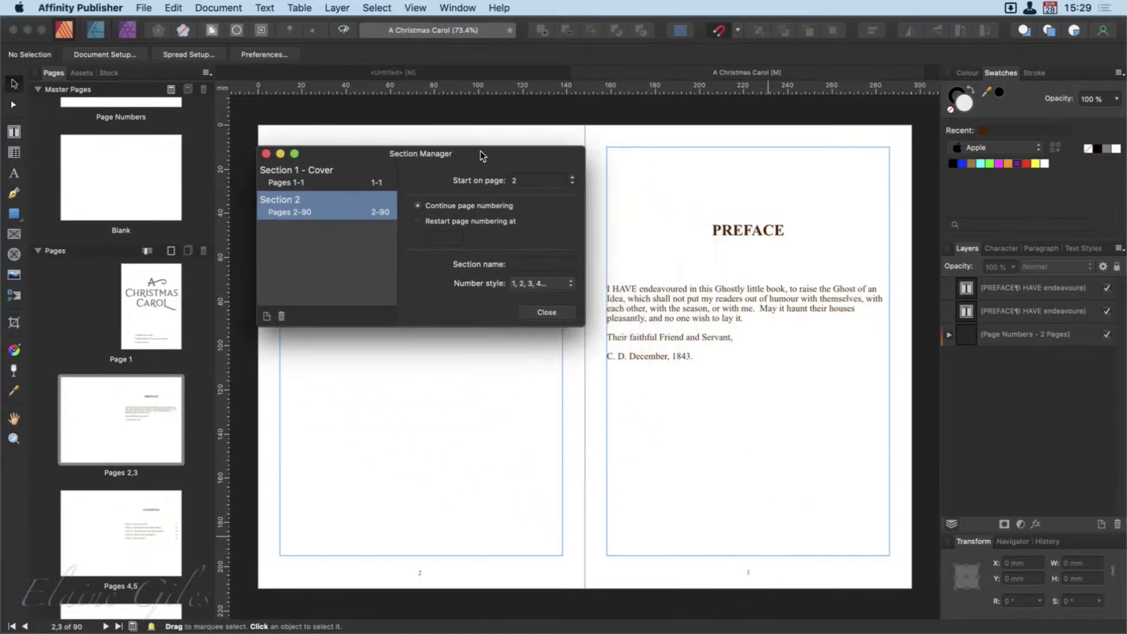
Step: Add a third section starting on page 3 in the Section Manager, and review the settings of all three sections
scroll(126, 520, "down", 2)
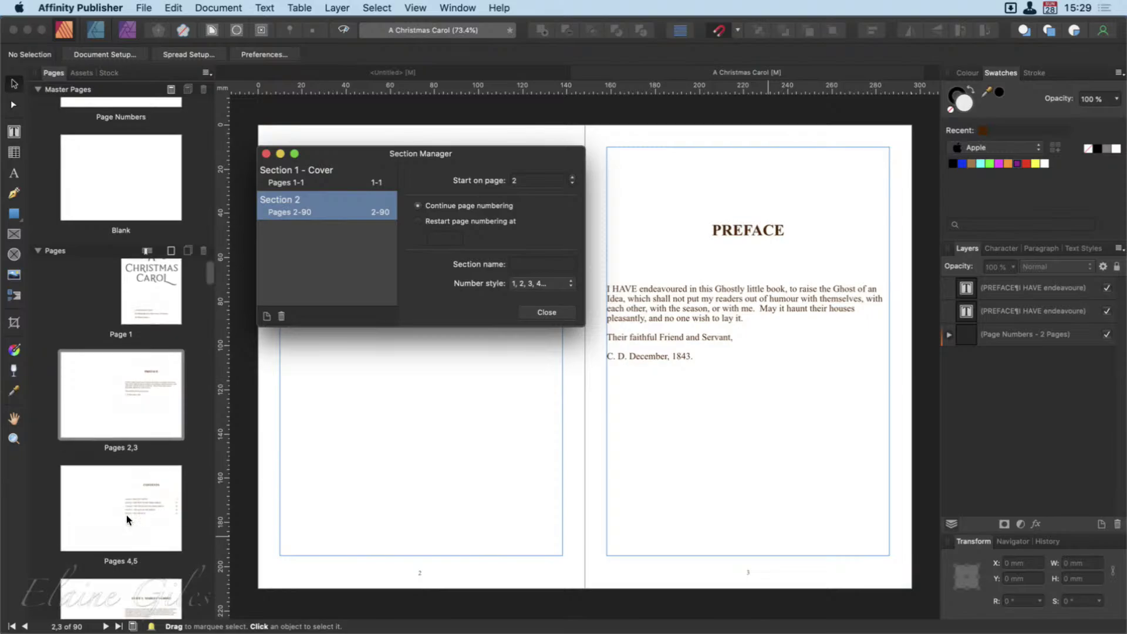
scroll(126, 516, "down", 4)
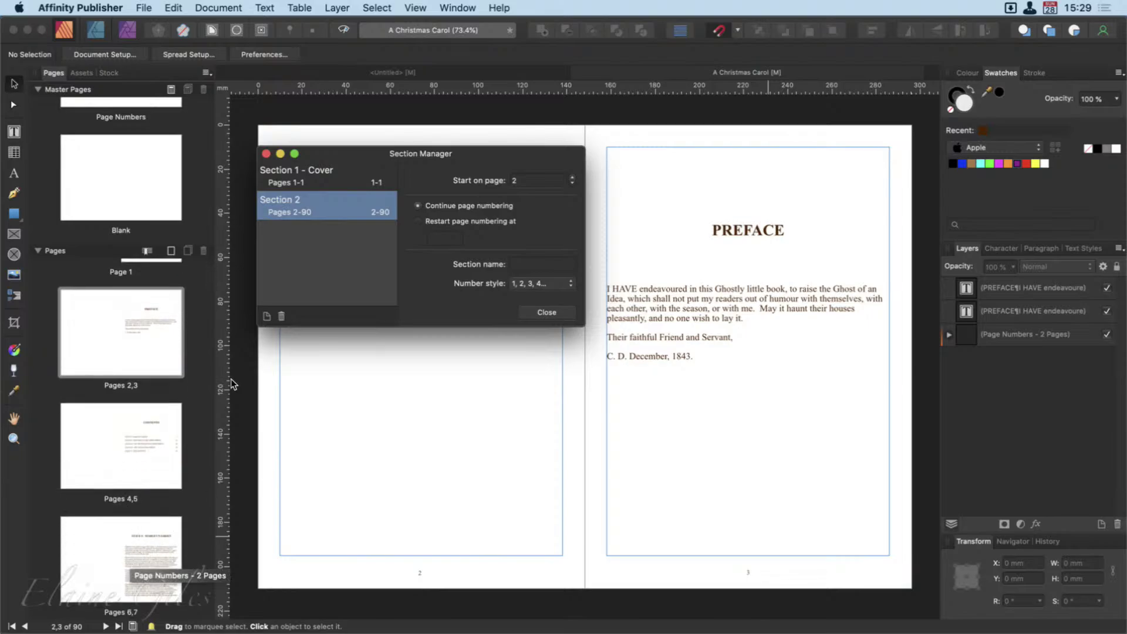
scroll(123, 337, "up", 1)
scroll(122, 333, "up", 2)
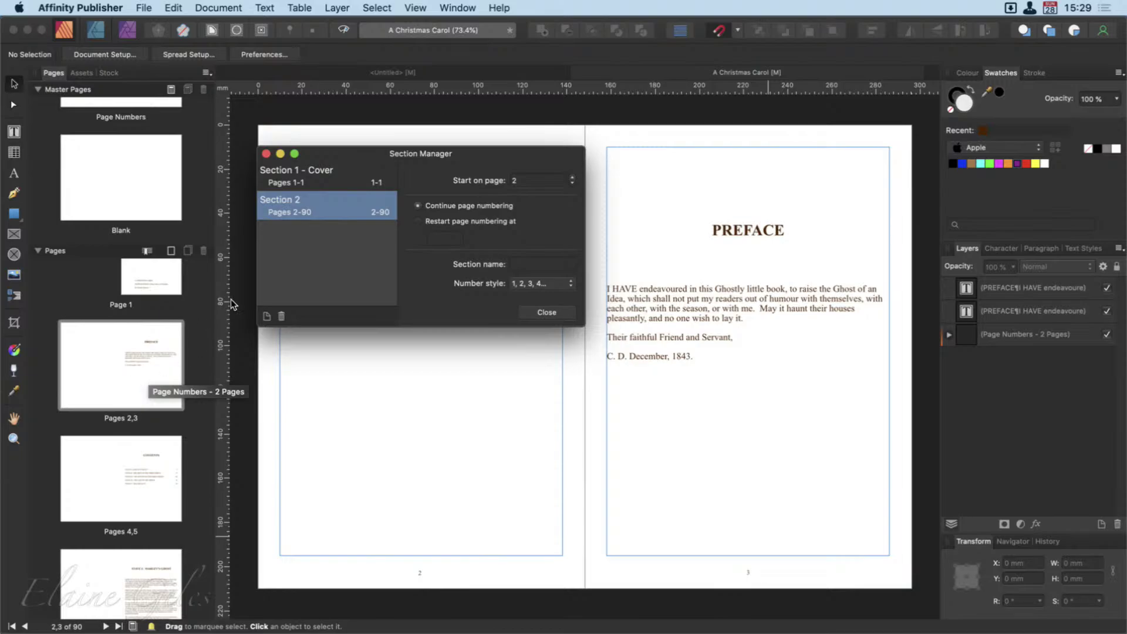
left_click(266, 317)
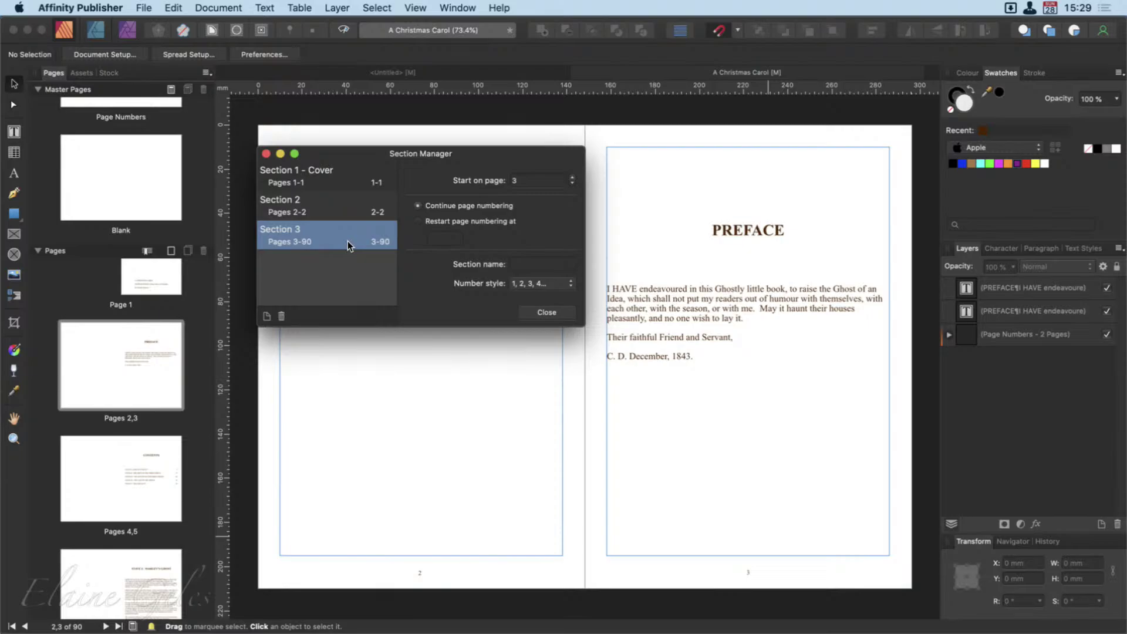
left_click(344, 213)
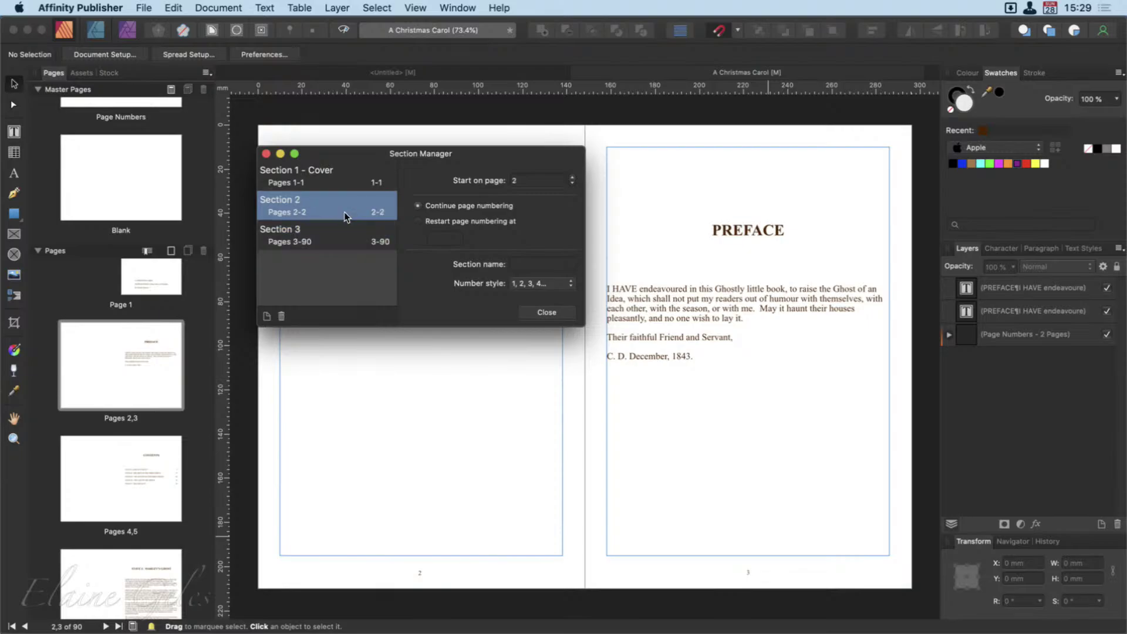
left_click(340, 241)
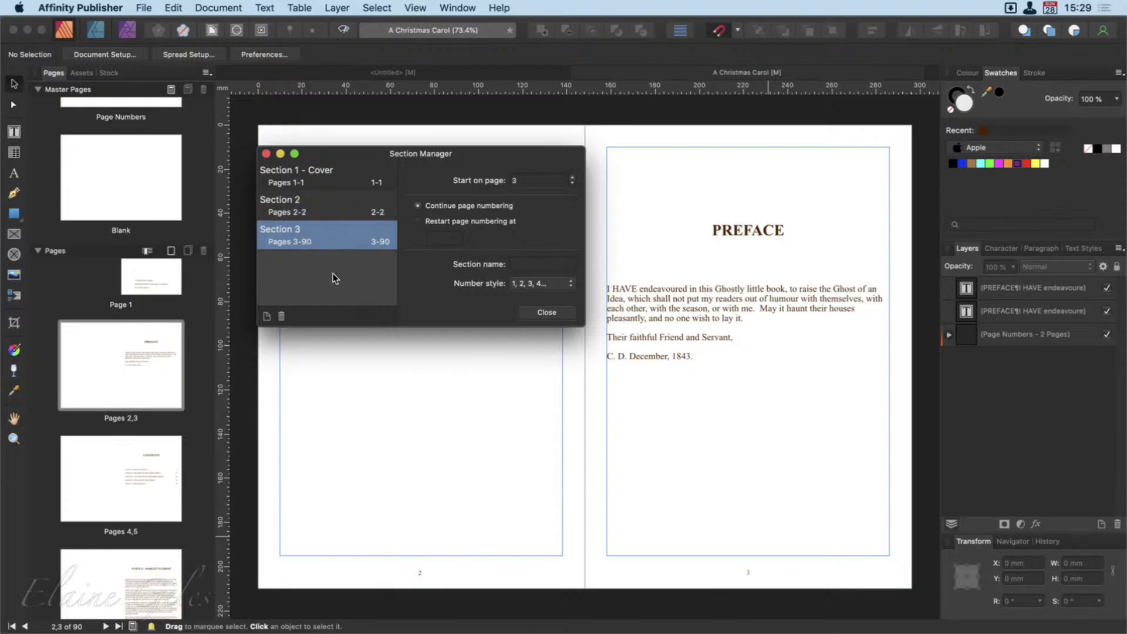
left_click(332, 187)
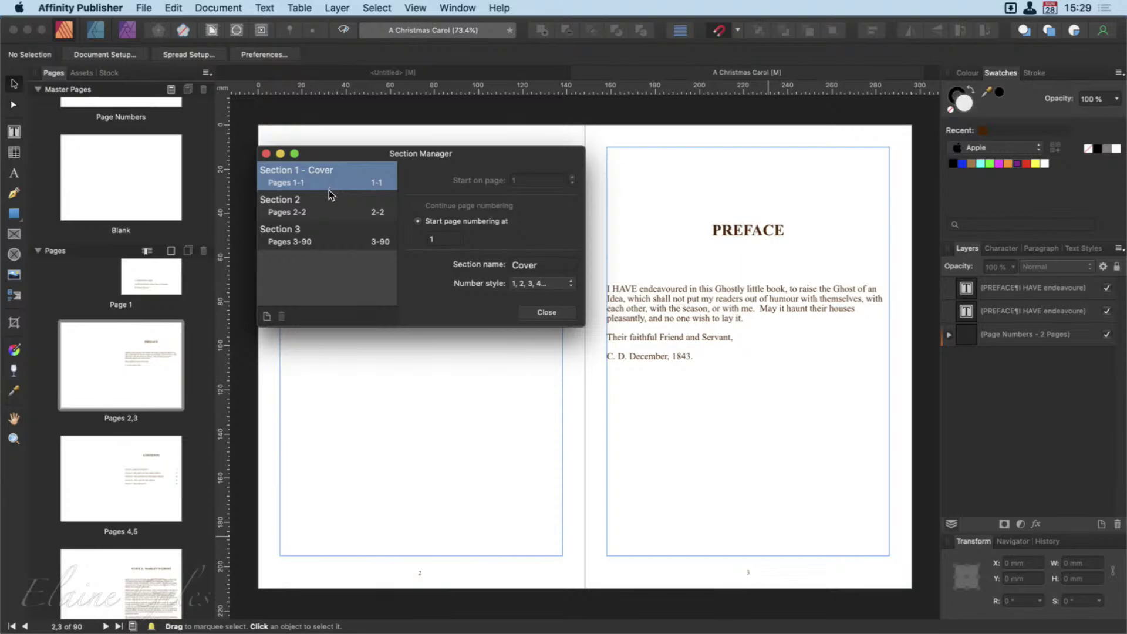
left_click(317, 235)
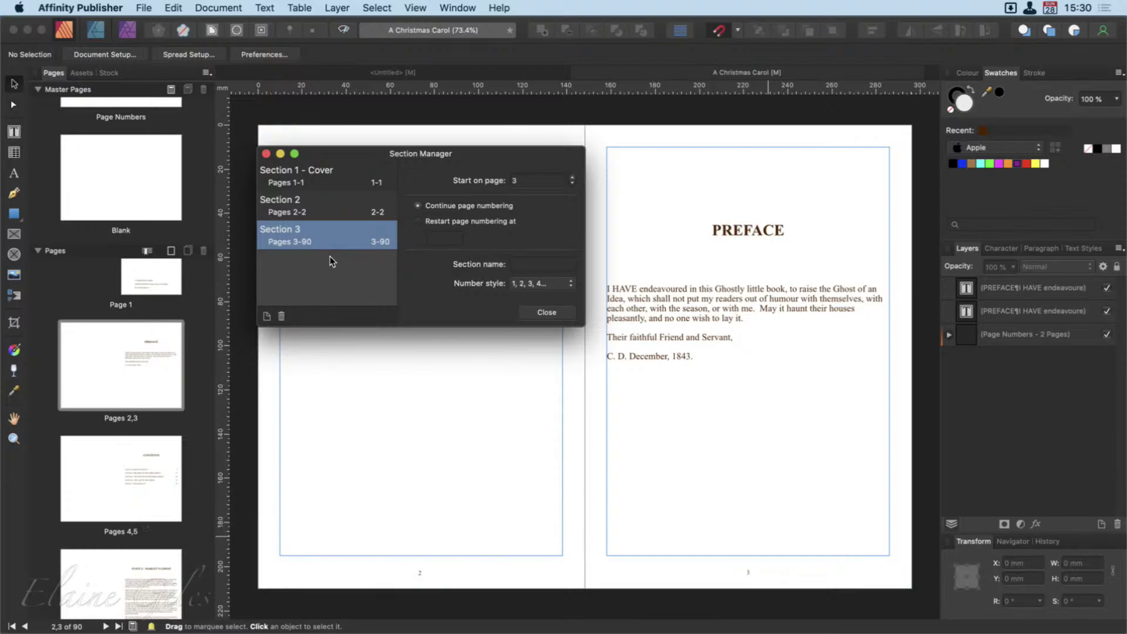
Step: Go to spread 6,7, add a fourth section starting on page 7 in the Section Manager, and review all the sections' settings
scroll(164, 513, "down", 3)
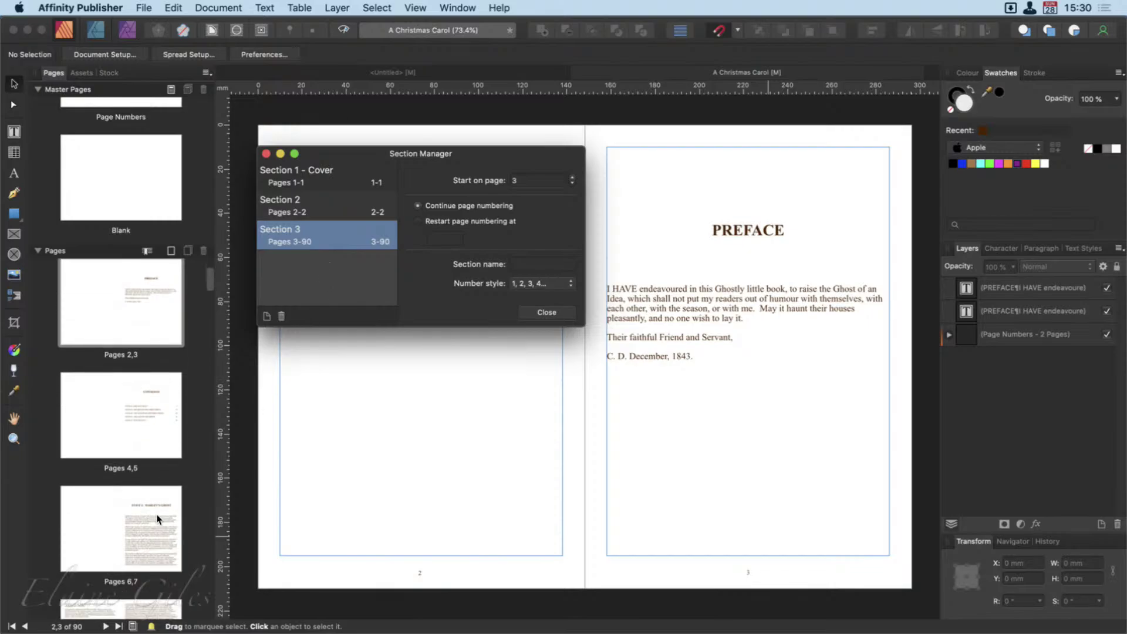
left_click(155, 516)
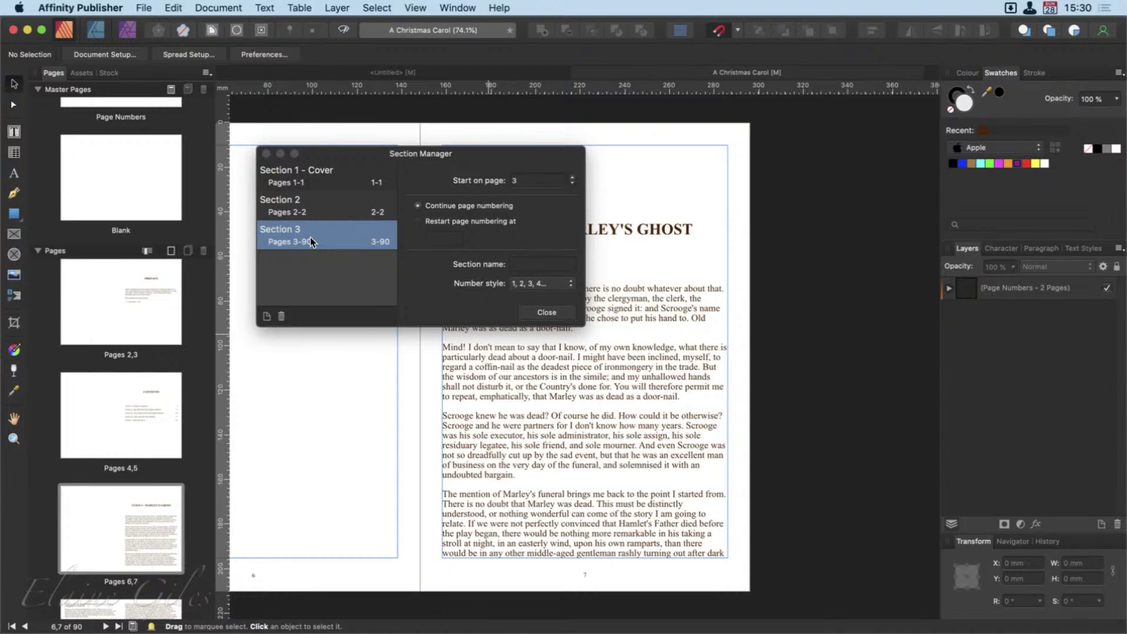
left_click(266, 317)
left_click(266, 316)
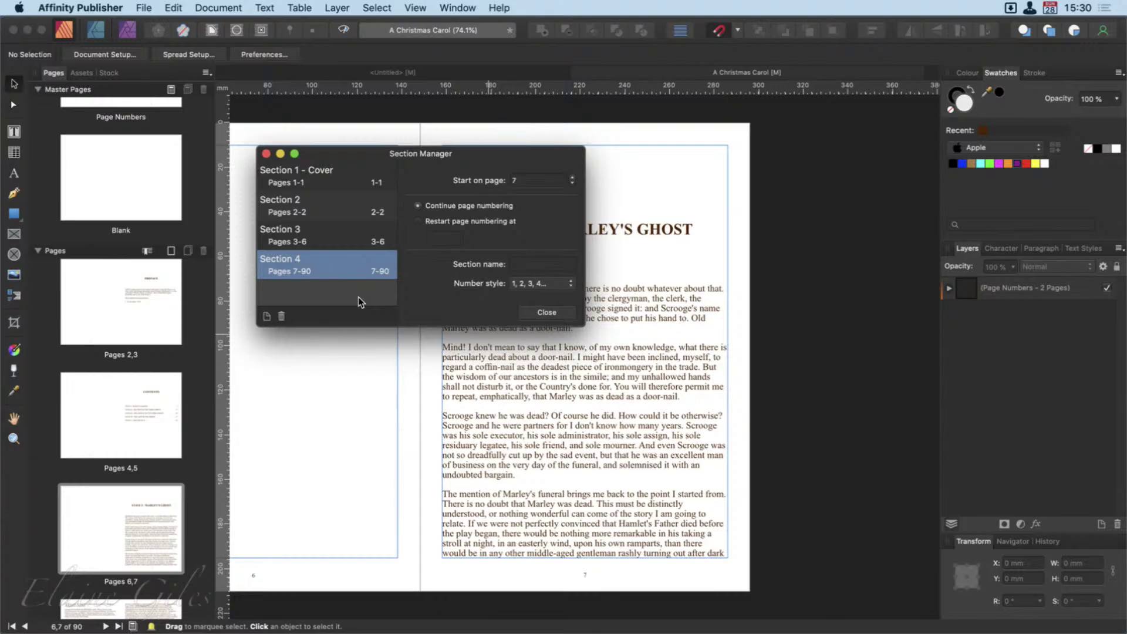
left_click(346, 175)
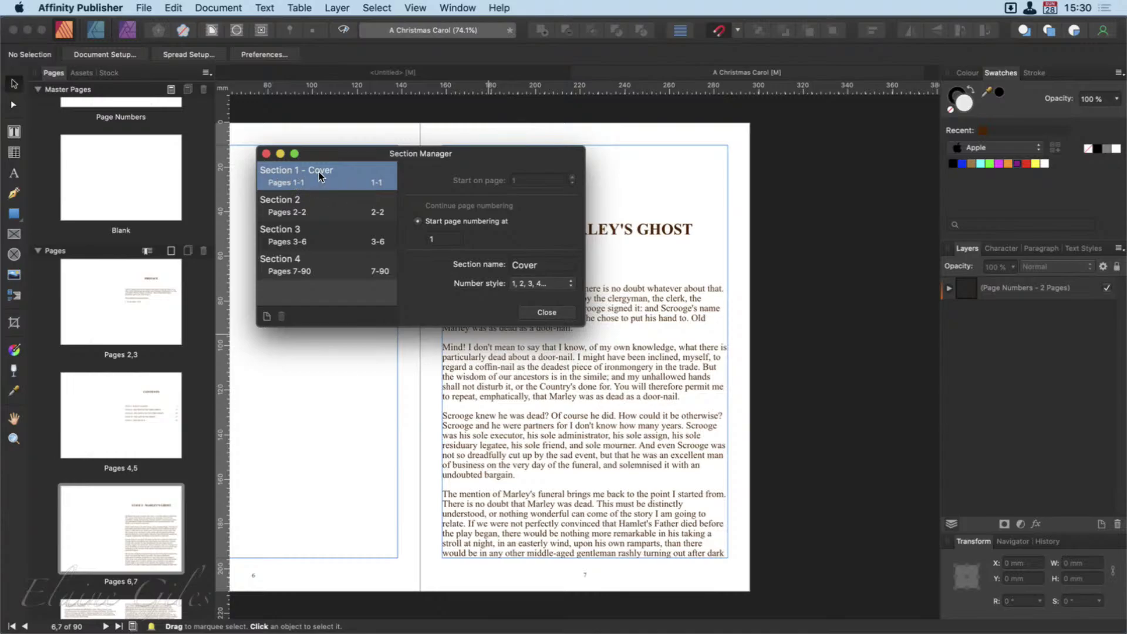
left_click(315, 207)
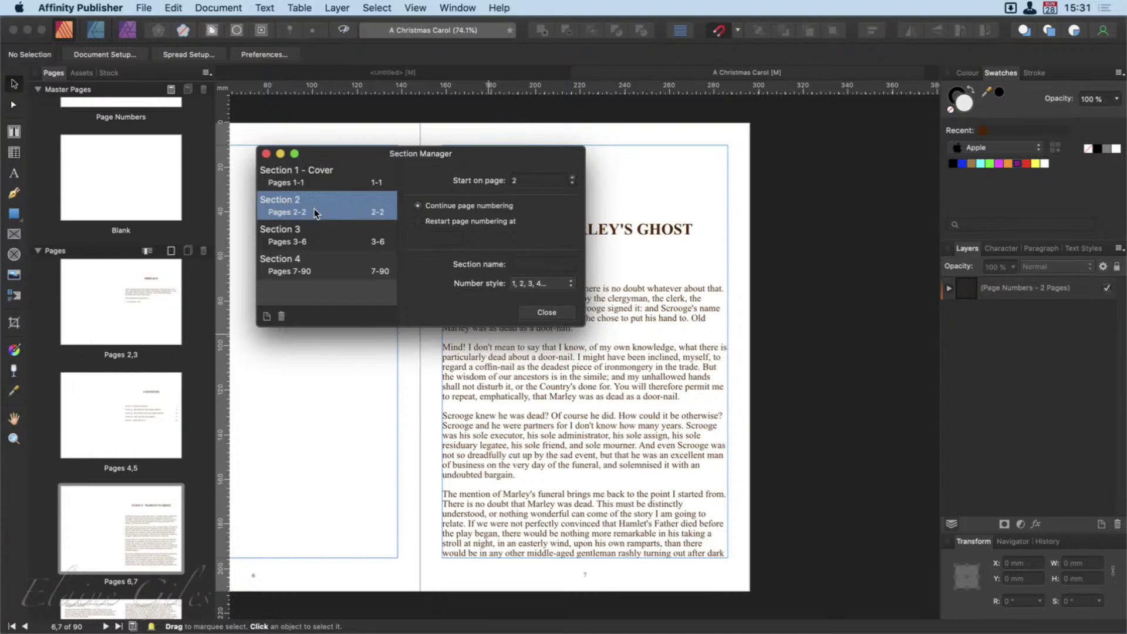
left_click(314, 244)
left_click(315, 262)
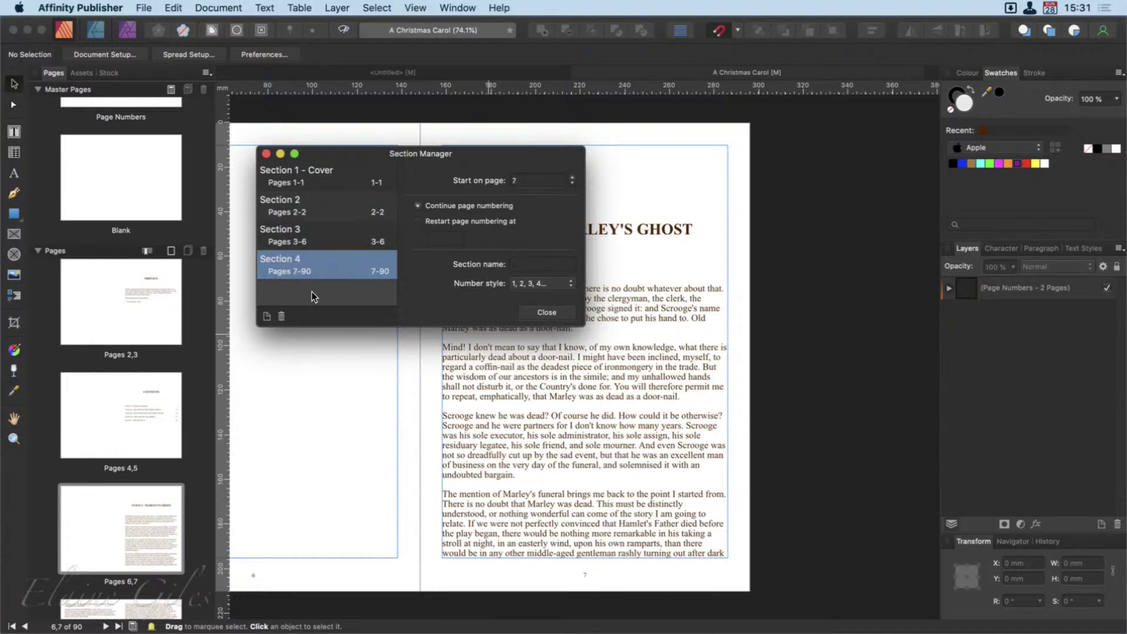
Step: Name the section starting on page 3 "Front Matter"
left_click(316, 201)
left_click(313, 236)
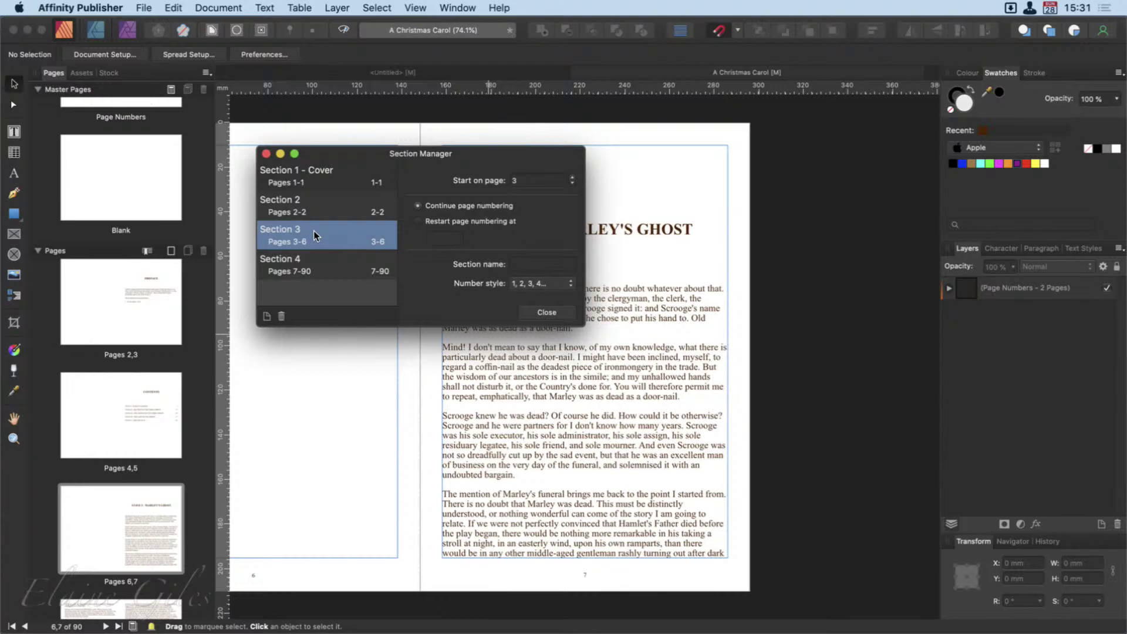
left_click(526, 271)
type("Front")
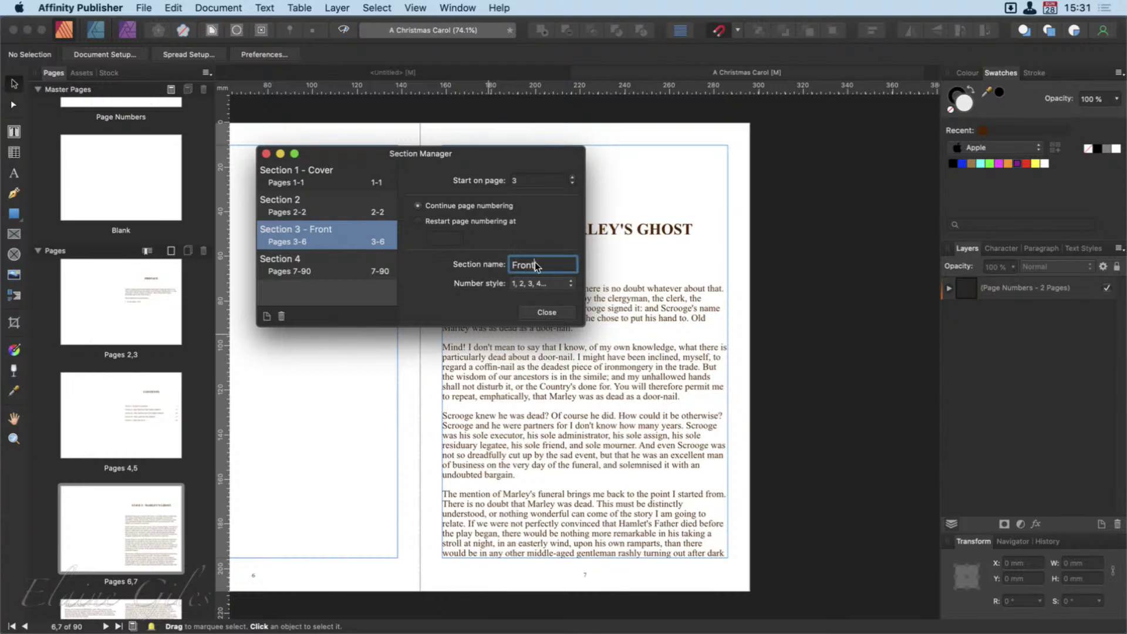
type(" Matter")
left_click(322, 268)
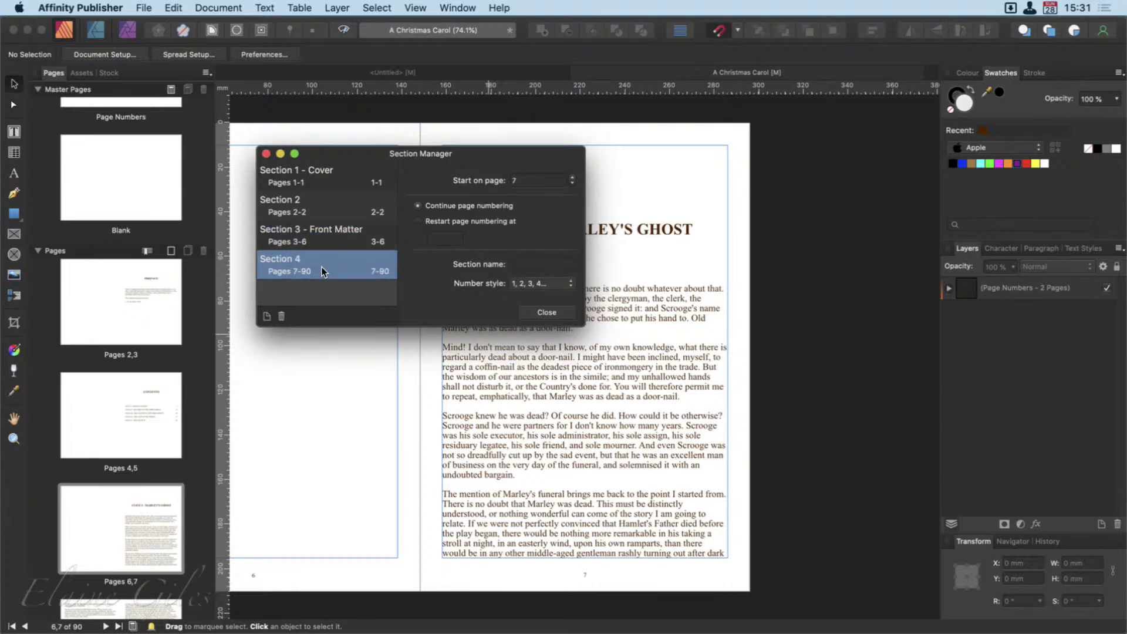
Step: Name the section starting on page 7 "Book"
left_click(323, 175)
left_click(338, 236)
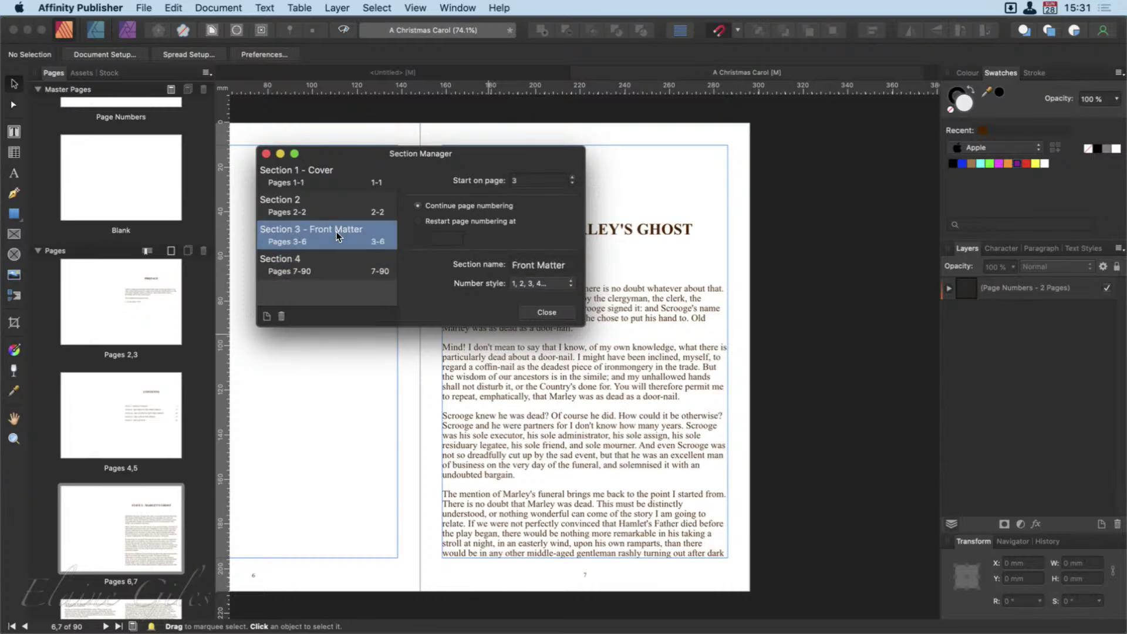
left_click(327, 268)
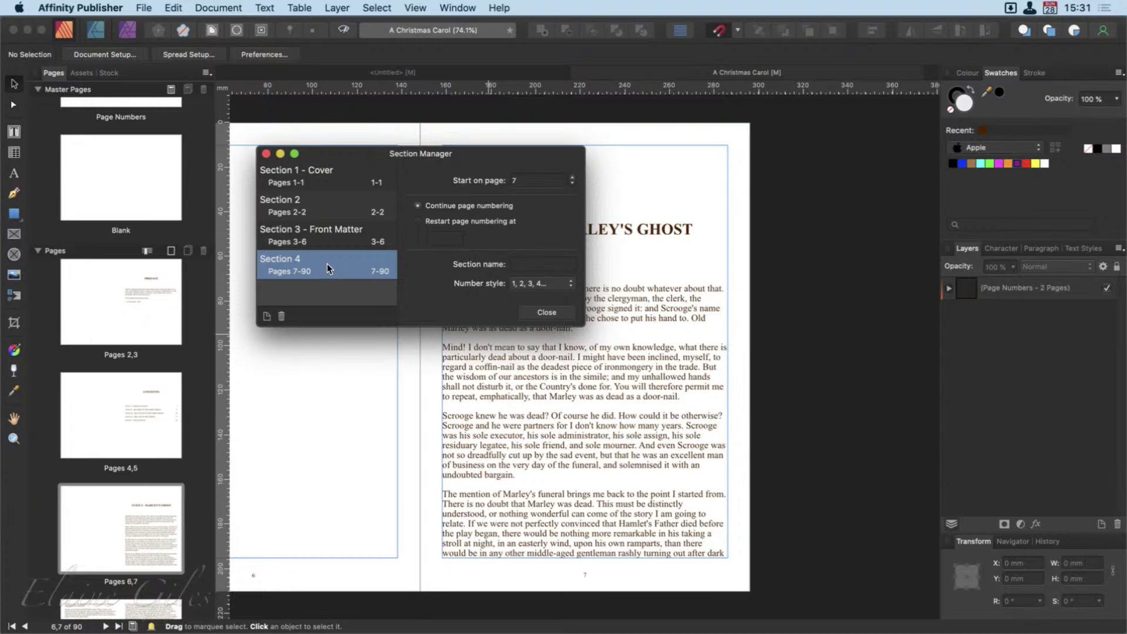
left_click(517, 263)
type("Book")
key("Return")
Step: Restart the Front Matter section's page numbering at 1 and set its number style to i, ii, iii, iv
left_click(343, 184)
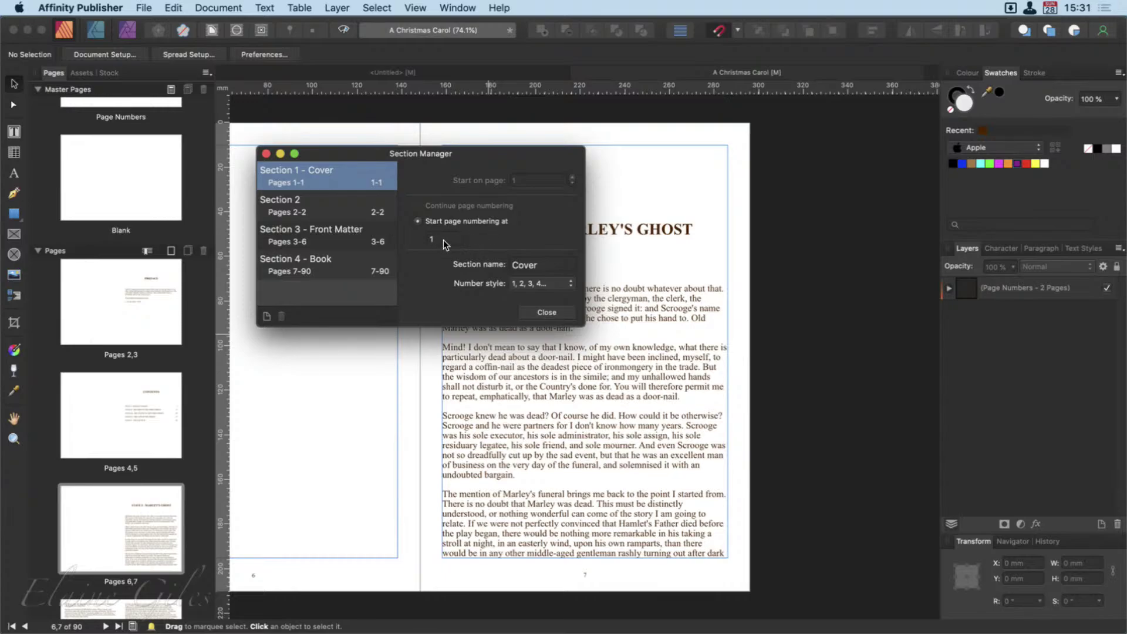
left_click(327, 205)
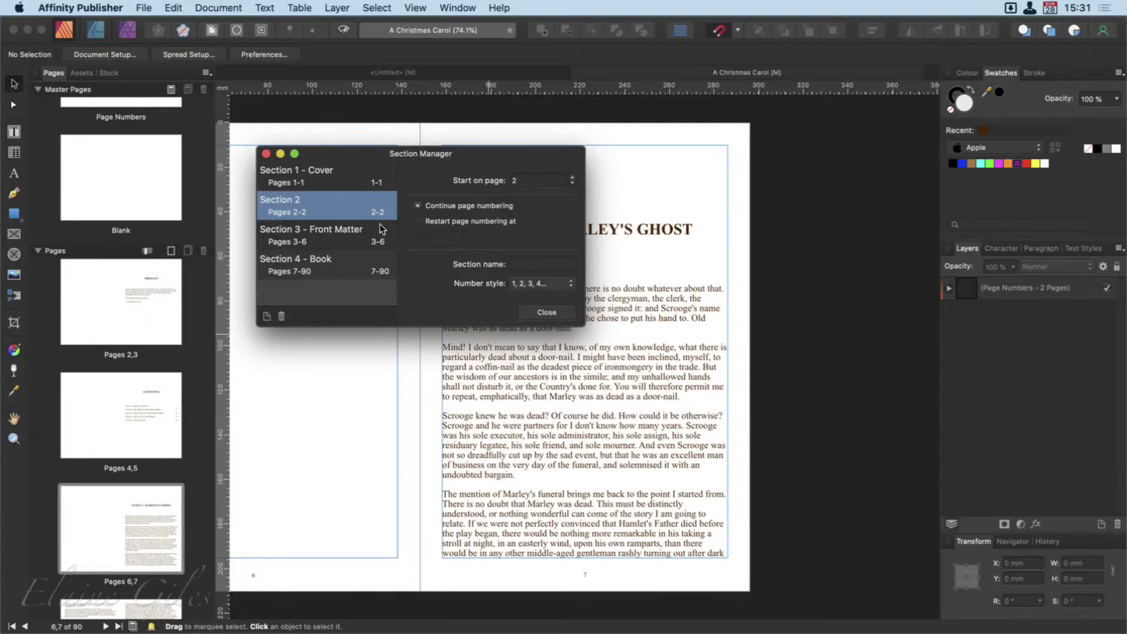
left_click(337, 235)
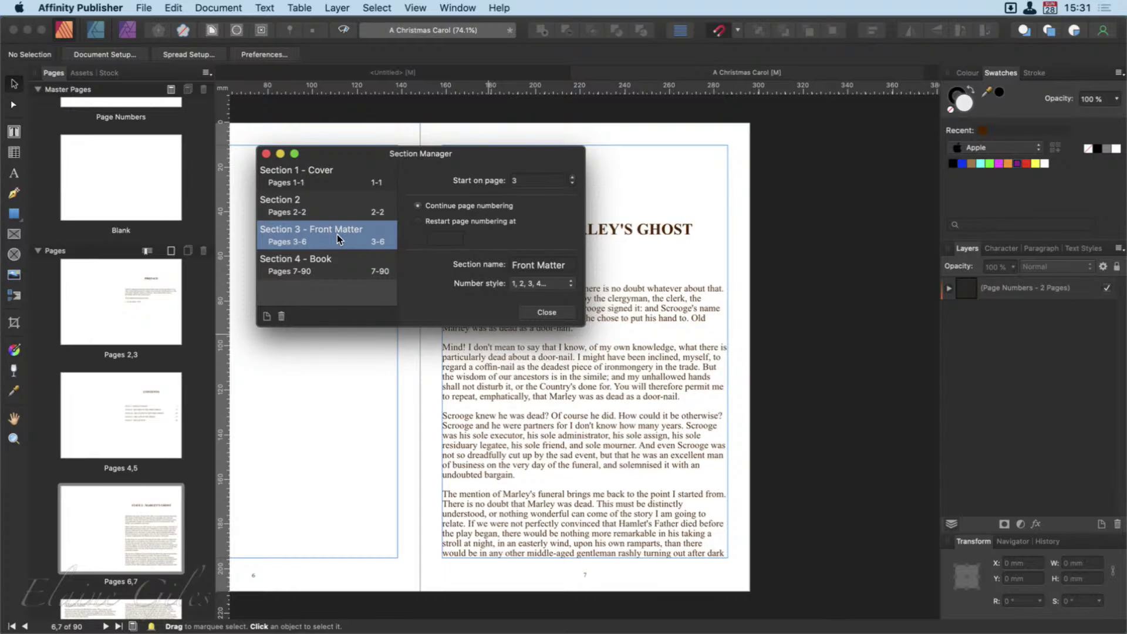
left_click(126, 305)
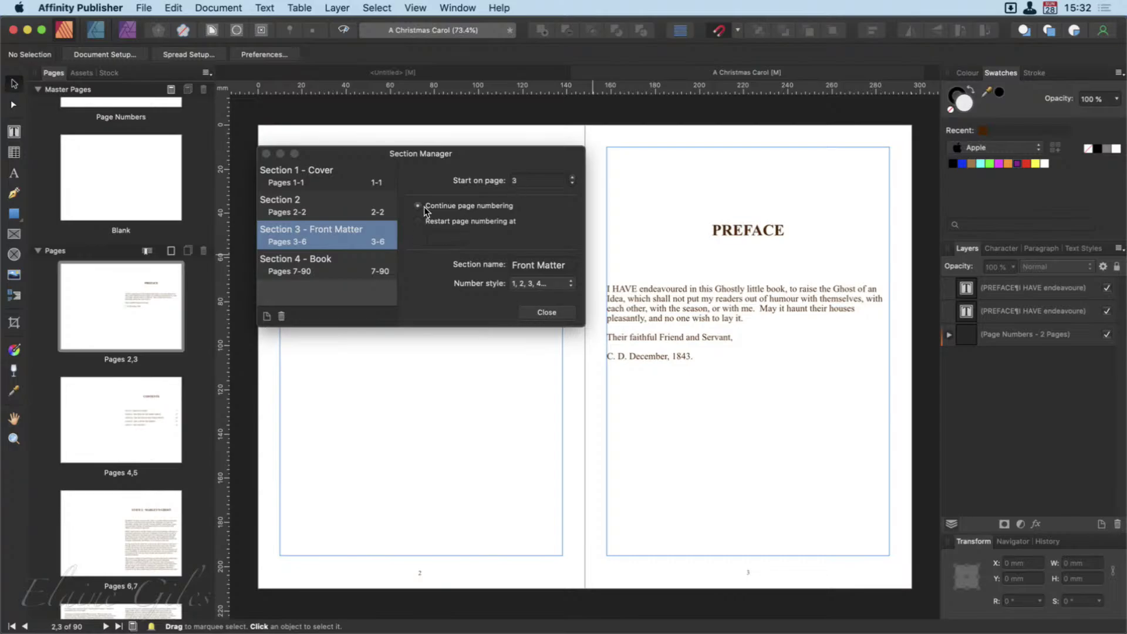
left_click(418, 221)
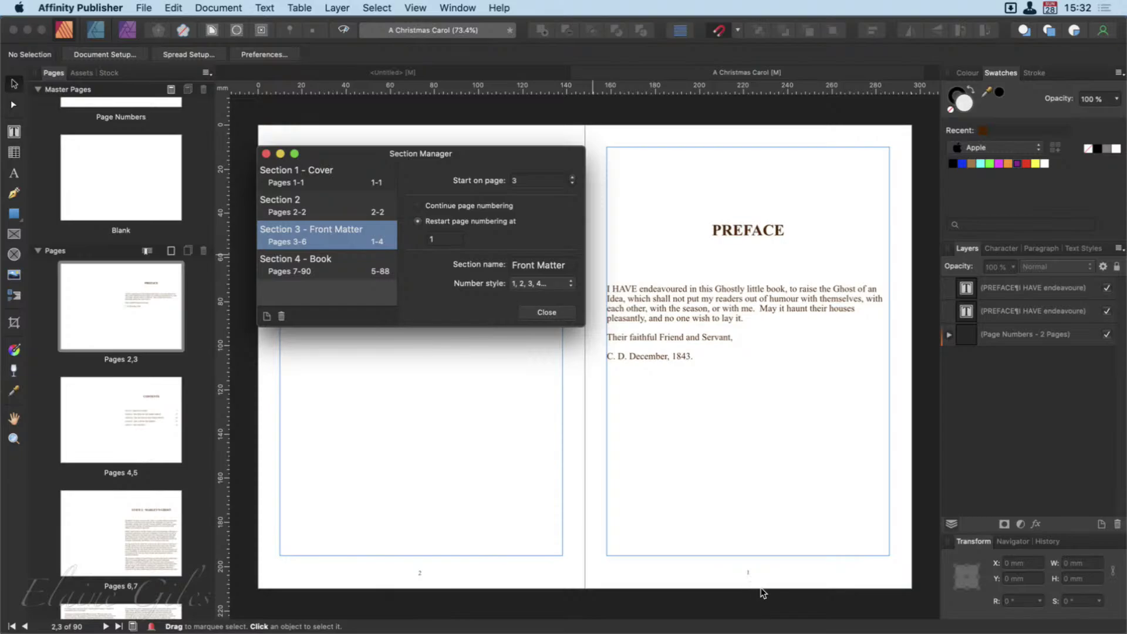
scroll(763, 592, "up", 3)
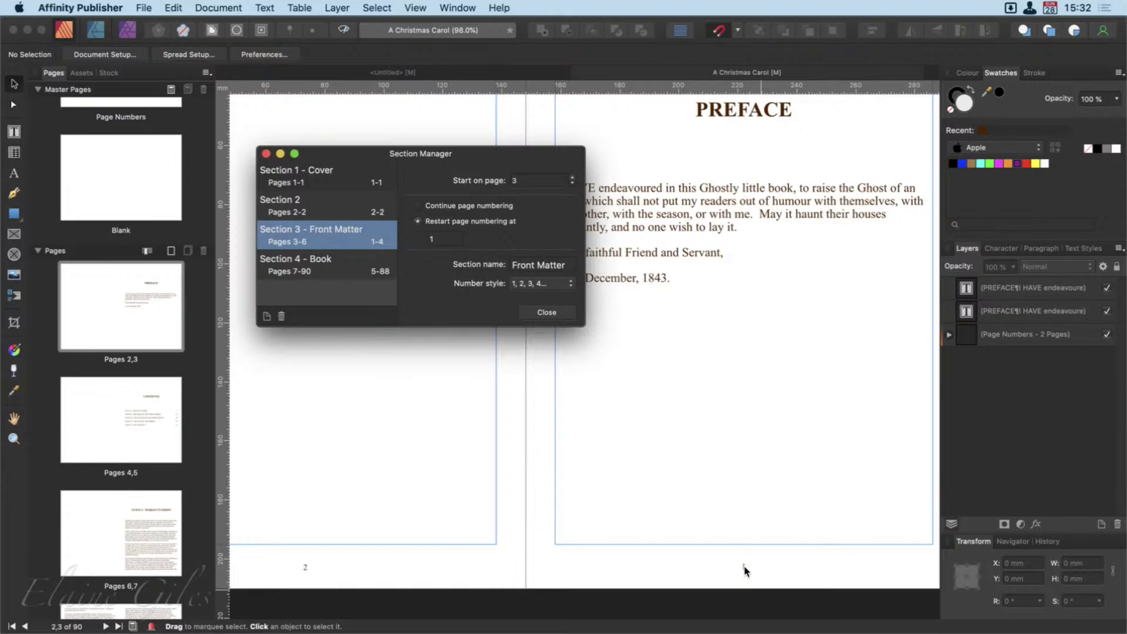
left_click(537, 284)
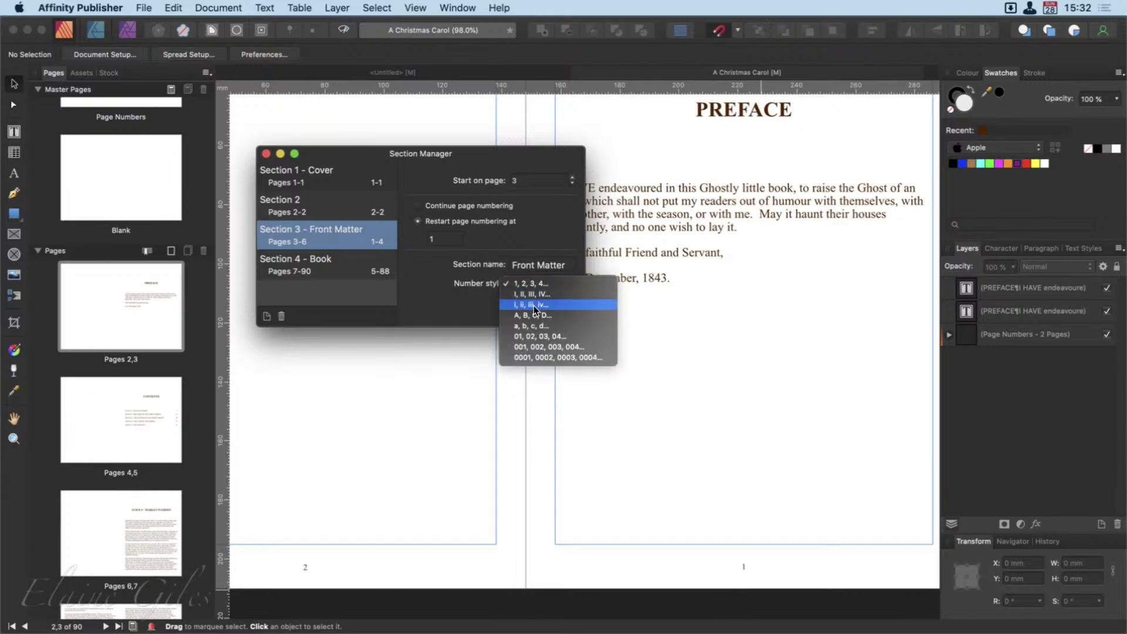
left_click(531, 305)
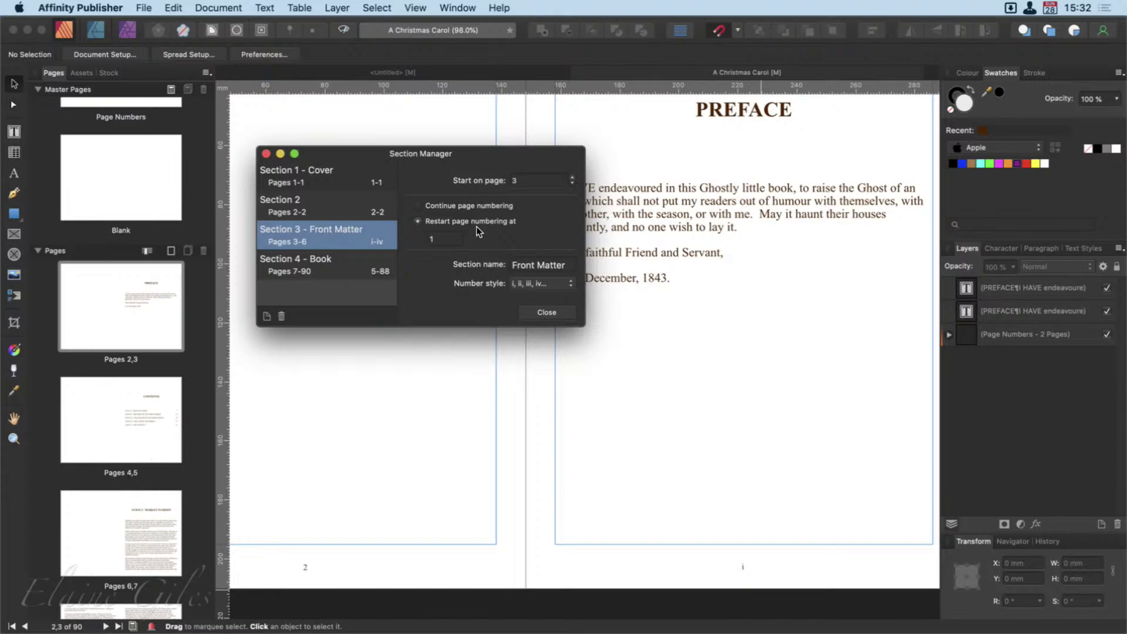
Step: Restart the Book section's page numbering at 1, checking it against spread 6,7, and close the Section Manager
left_click(317, 266)
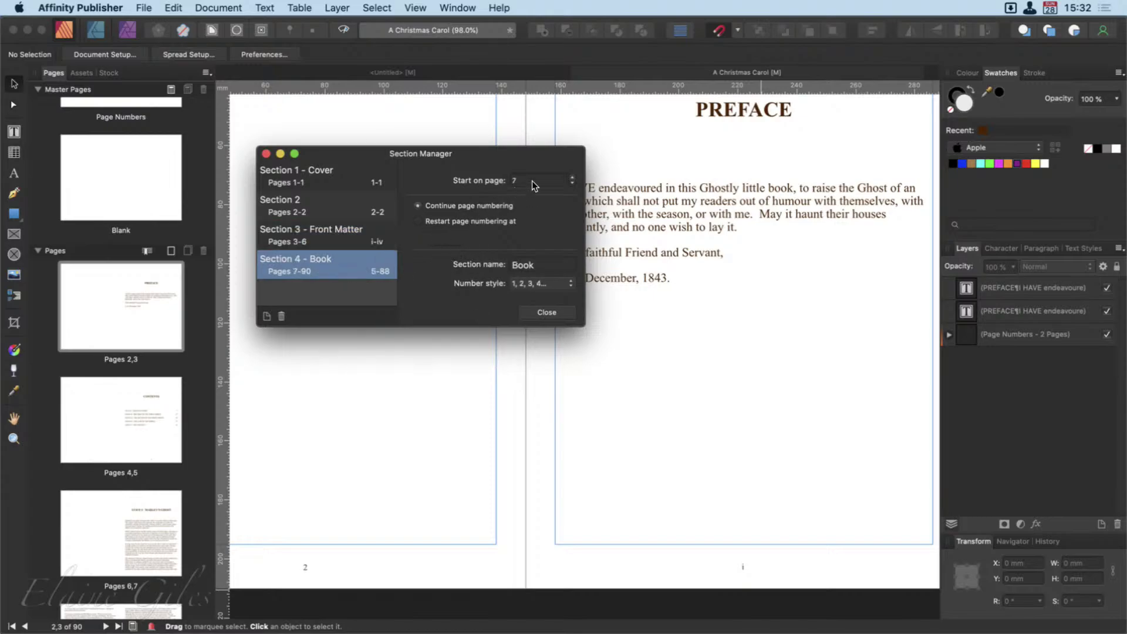
left_click(113, 534)
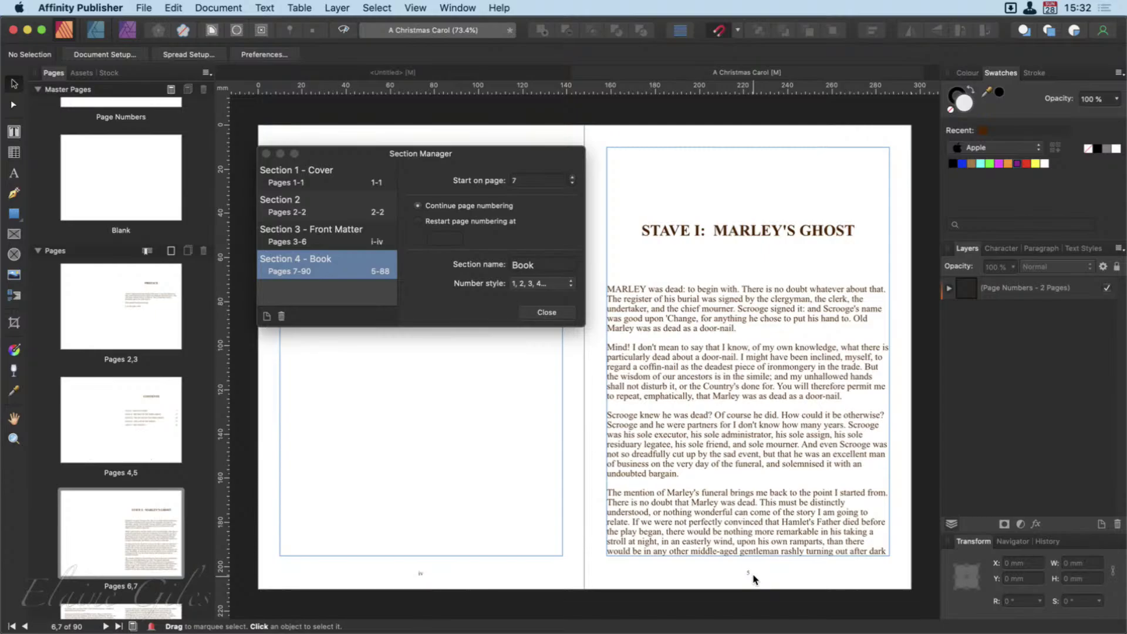
left_click(327, 235)
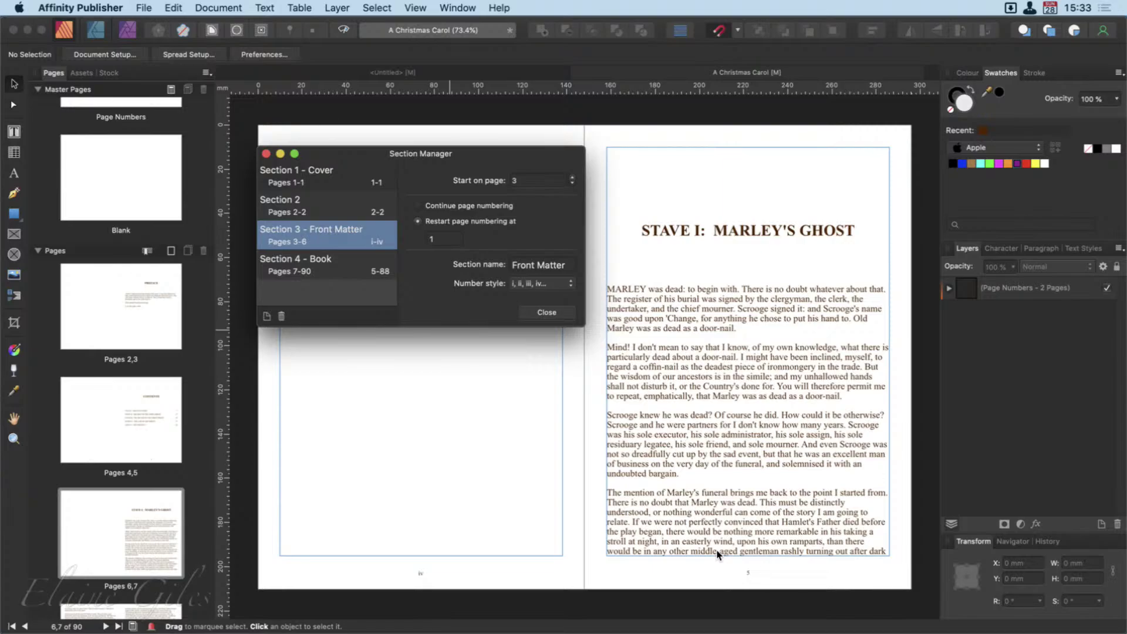
left_click(340, 268)
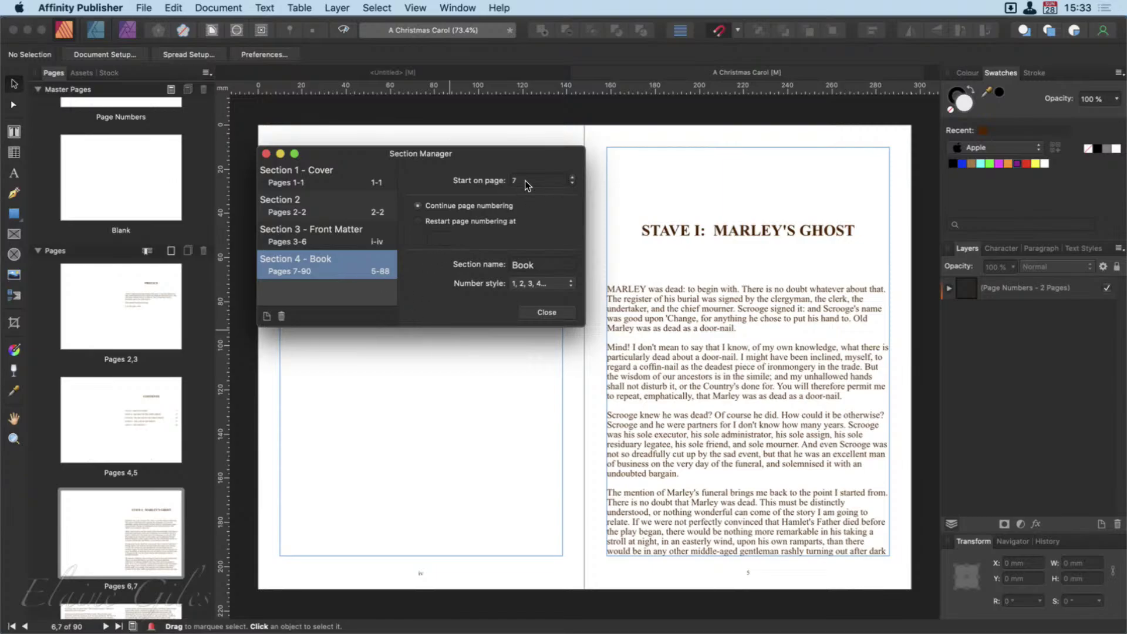
left_click(437, 222)
left_click(543, 313)
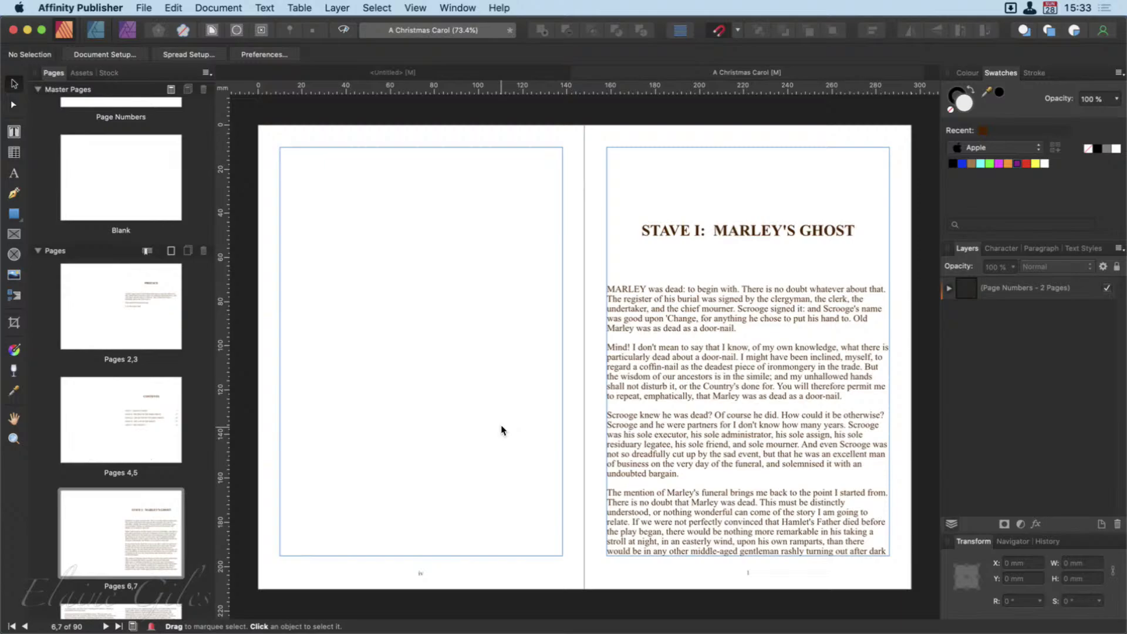
Step: View the cover on page 1, and apply the Blank master to the left page of the Preface spread 2,3
scroll(129, 361, "up", 3)
left_click(154, 352)
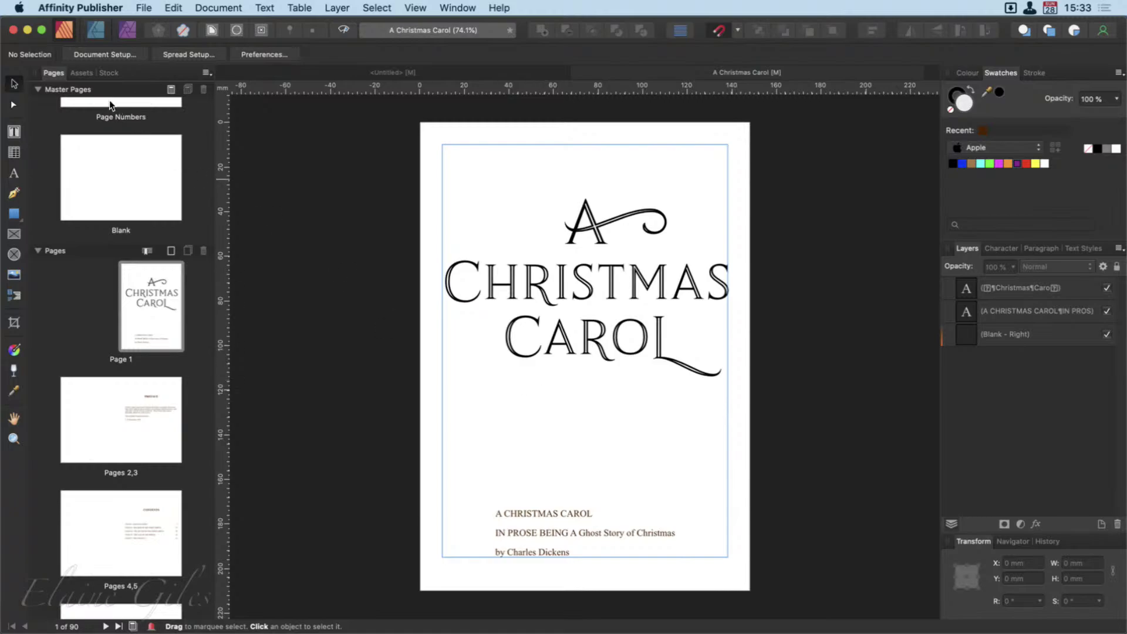
left_click_drag(114, 105, 142, 323)
left_click_drag(134, 241, 146, 284)
double_click(119, 418)
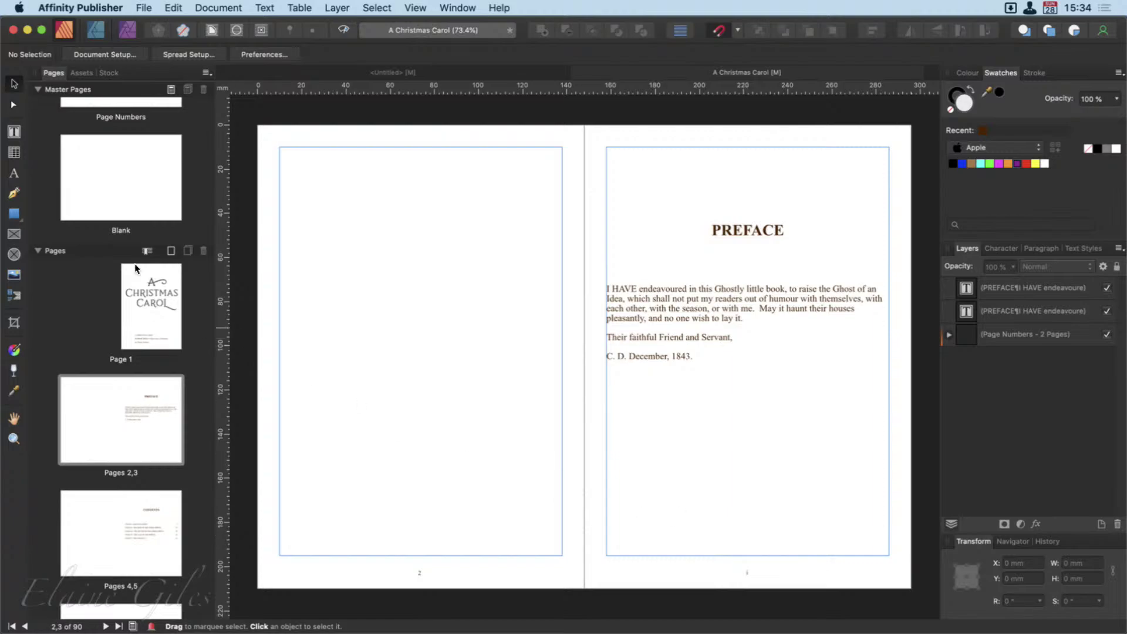
left_click_drag(118, 179, 86, 421)
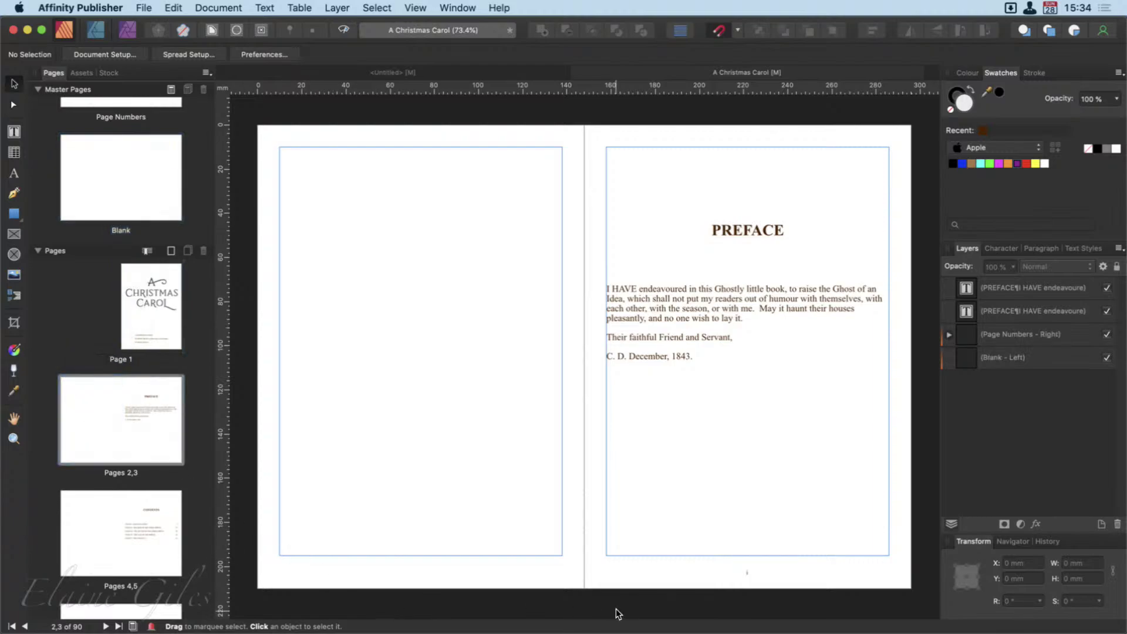
Step: Open the Contents spread 4,5, select its left page number, and try applying the Blank master to page 2 again
left_click(117, 519)
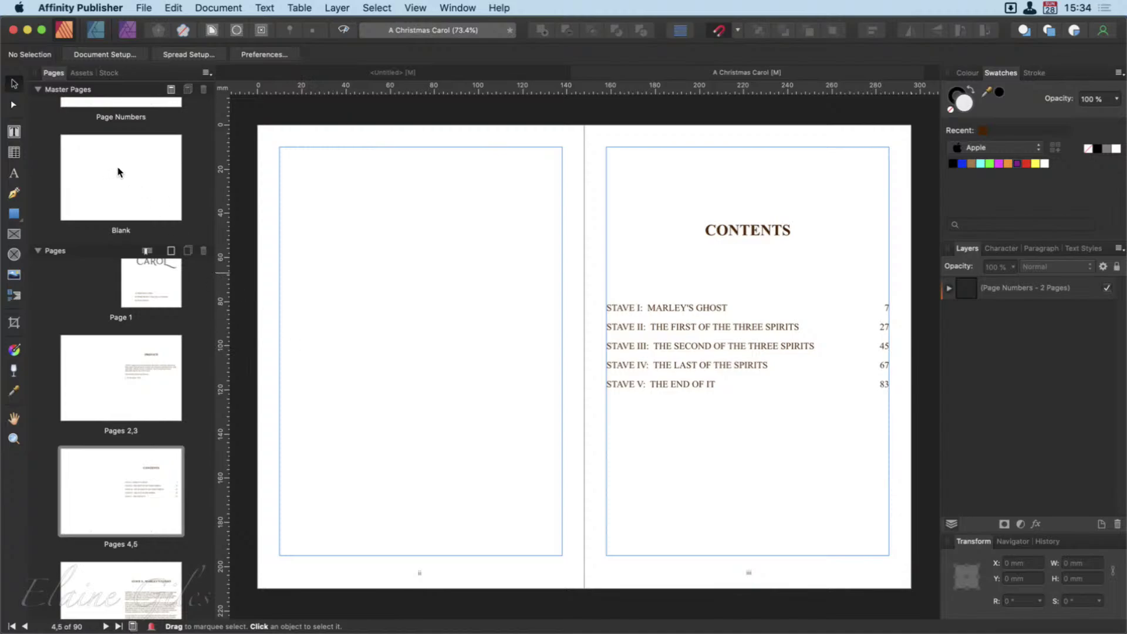
left_click_drag(119, 172, 91, 383)
left_click_drag(121, 181, 103, 395)
left_click(421, 574)
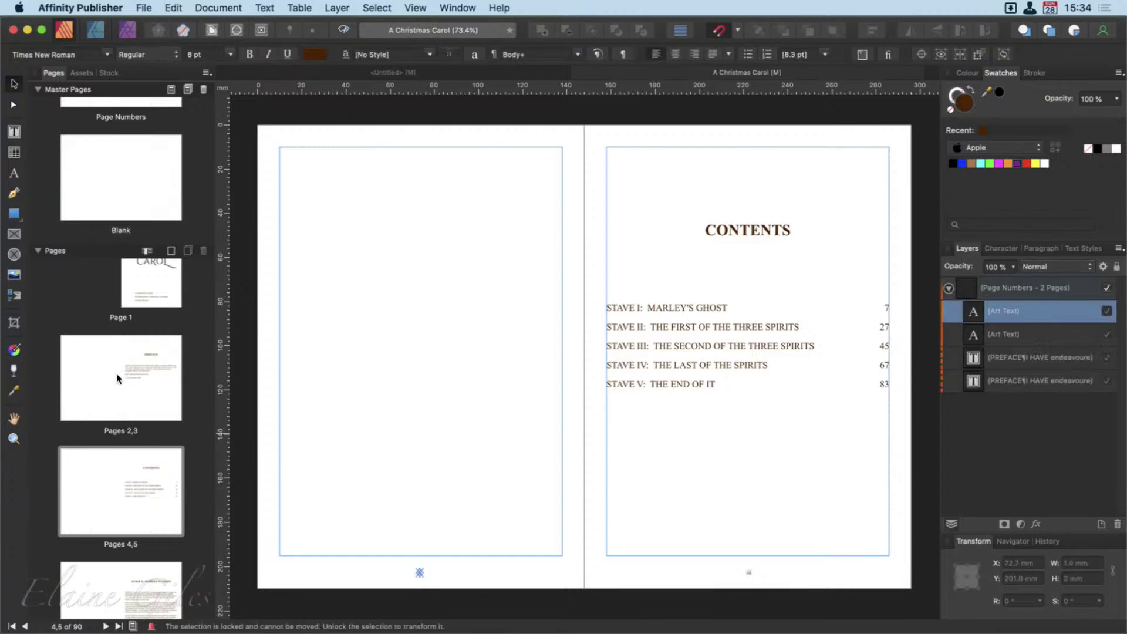
left_click_drag(118, 143, 98, 391)
Step: Clear the masters from page 2, return to spread 2,3 and select the empty text frame on its left page
right_click(92, 372)
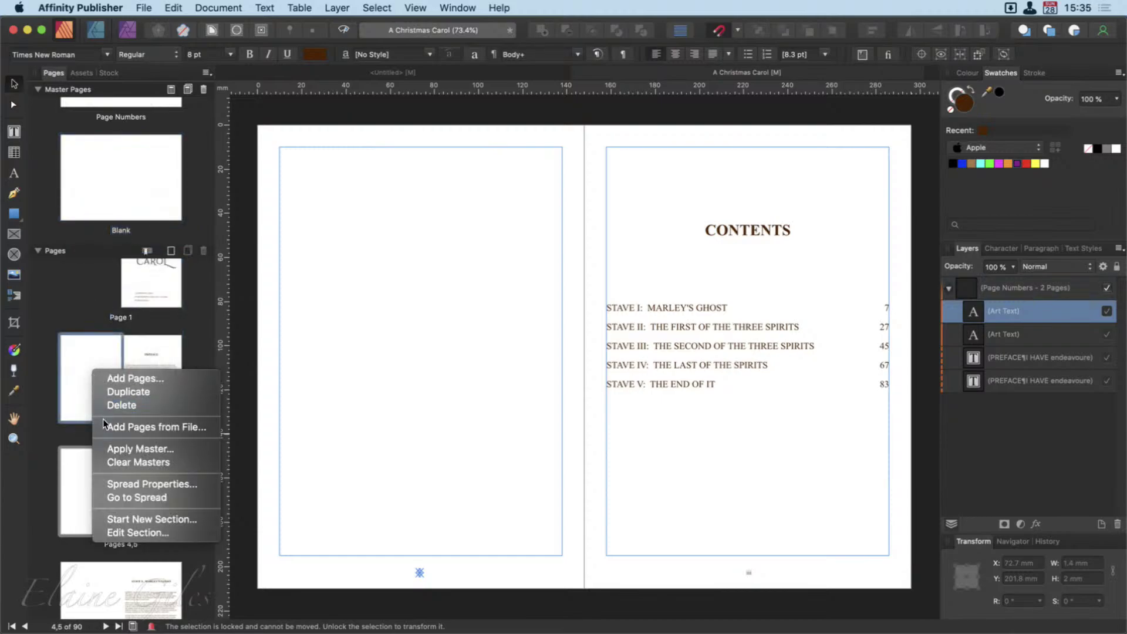
left_click(114, 462)
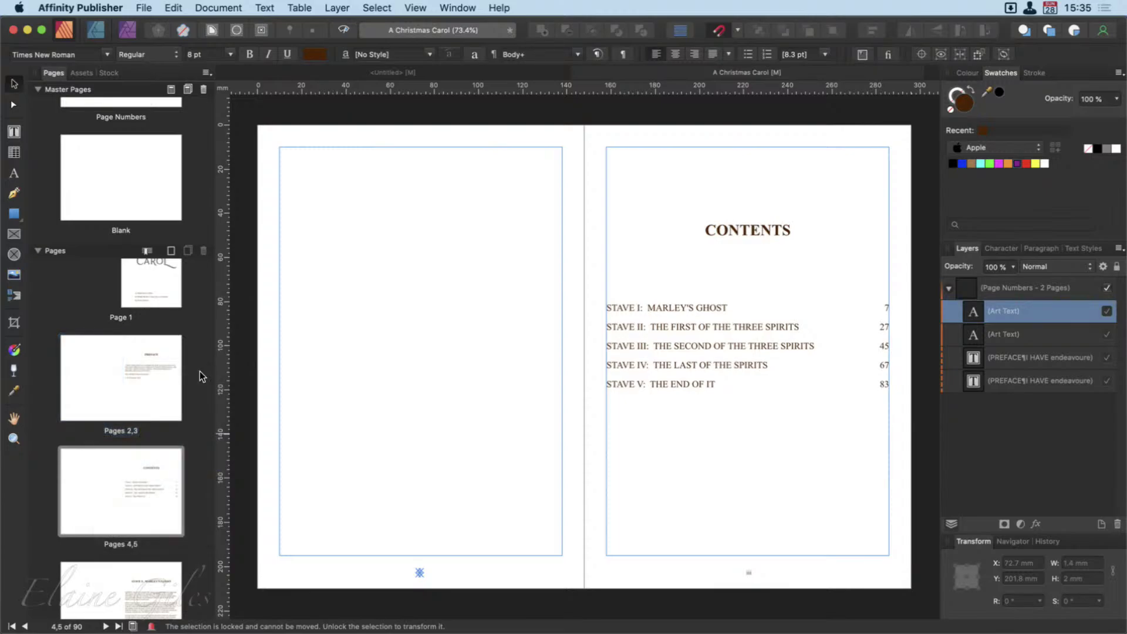
left_click(310, 368)
left_click(91, 384)
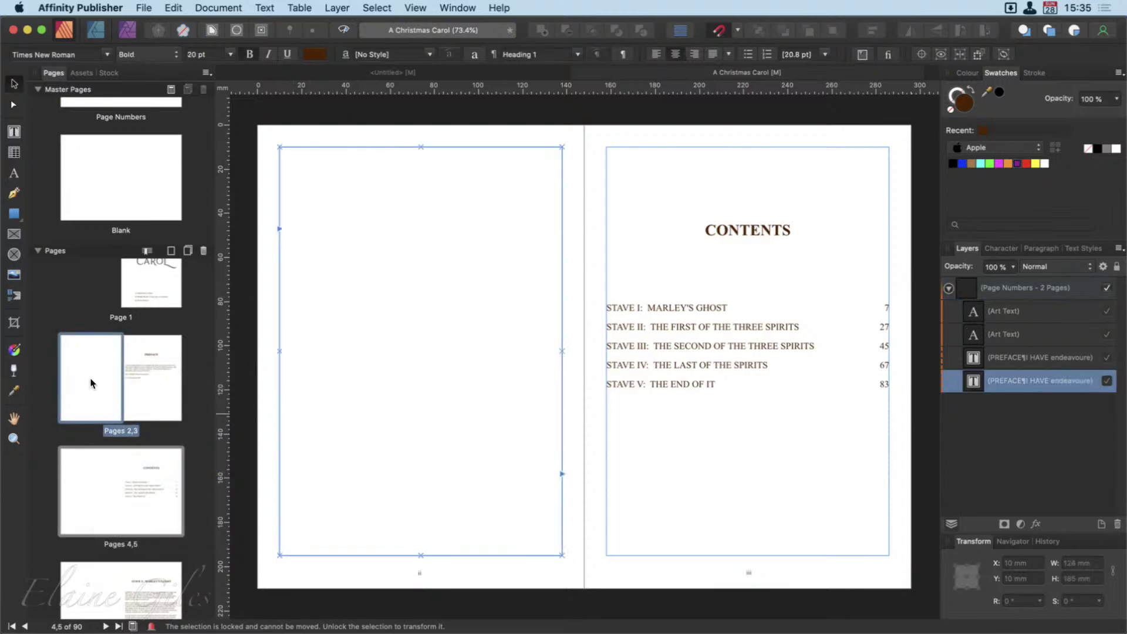
double_click(92, 372)
right_click(92, 372)
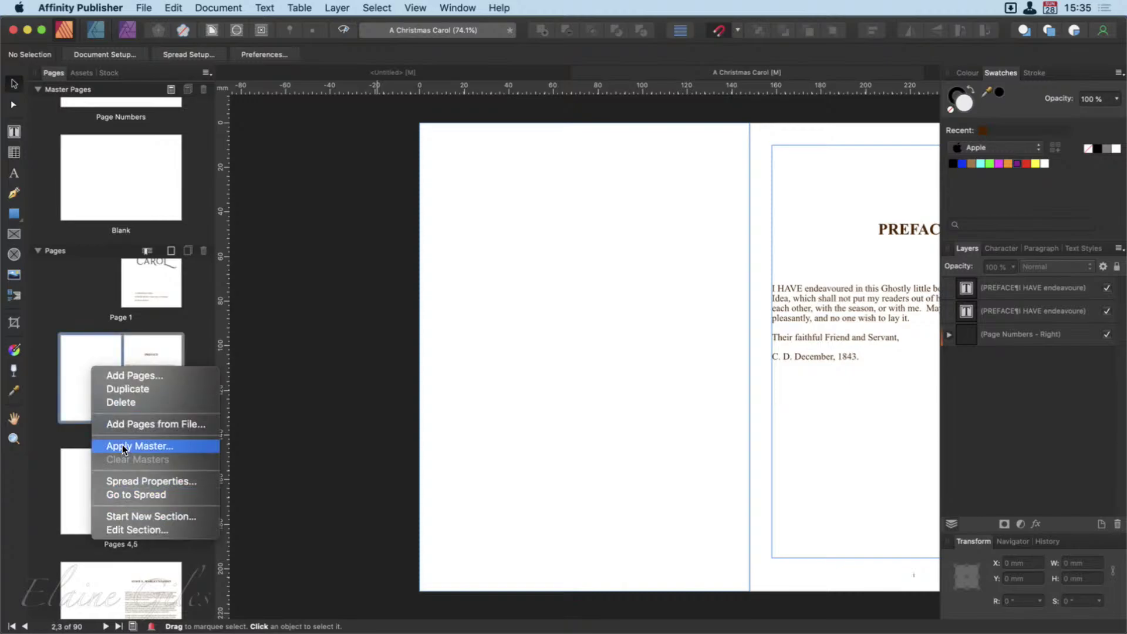
left_click(134, 496)
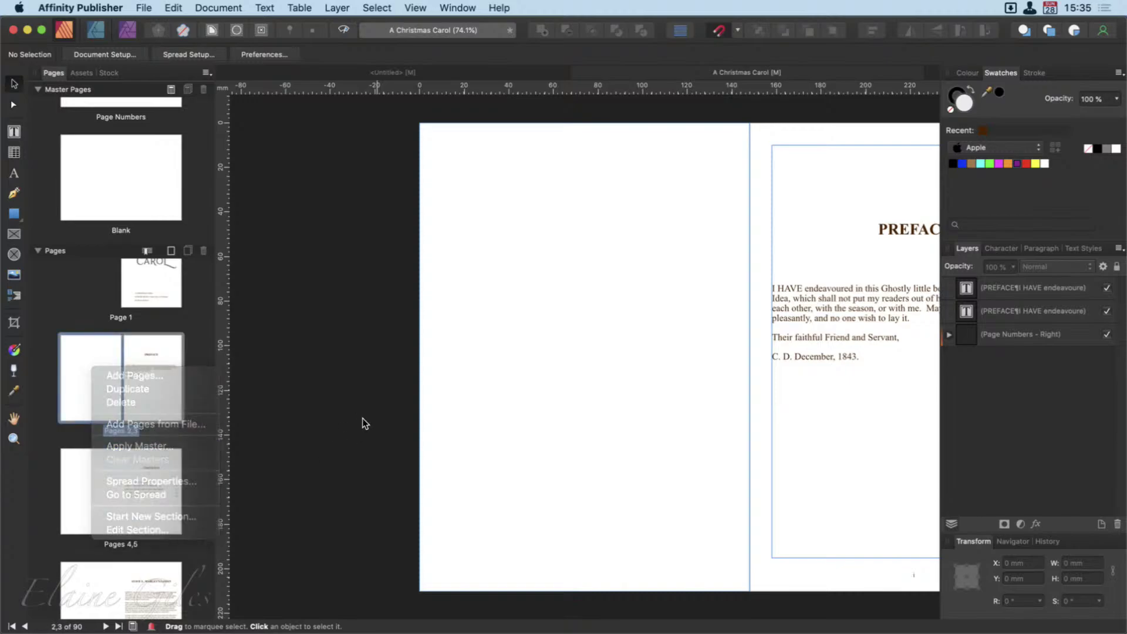
left_click(564, 393)
scroll(619, 371, "right", 5)
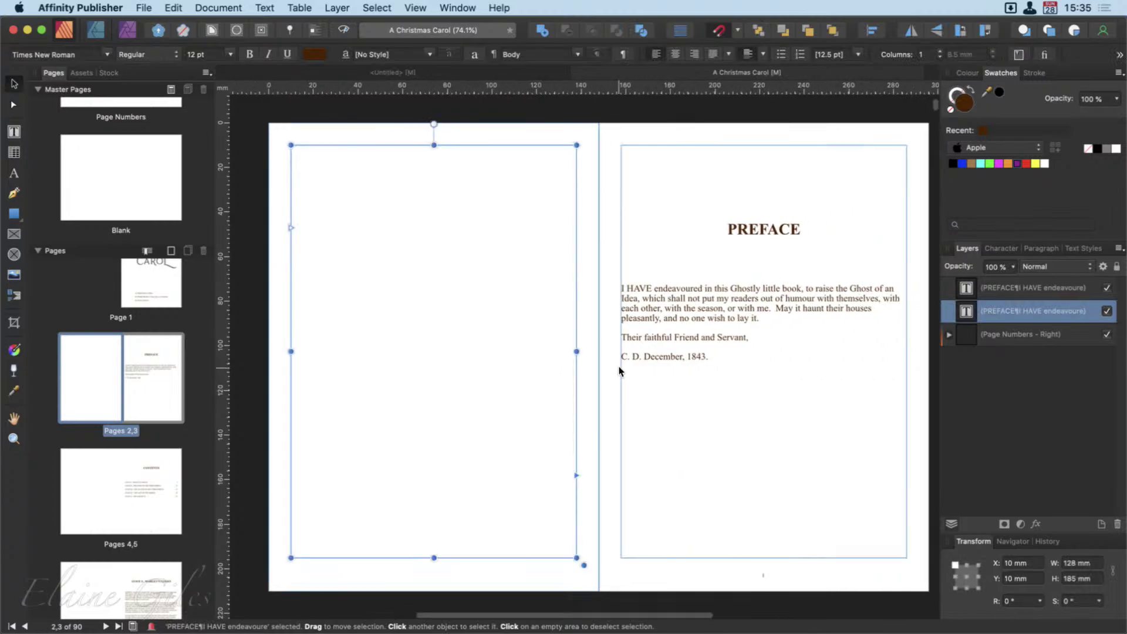
Step: Apply the Blank master to the left page of the Contents spread 4,5 and dismiss the notification
left_click(619, 371)
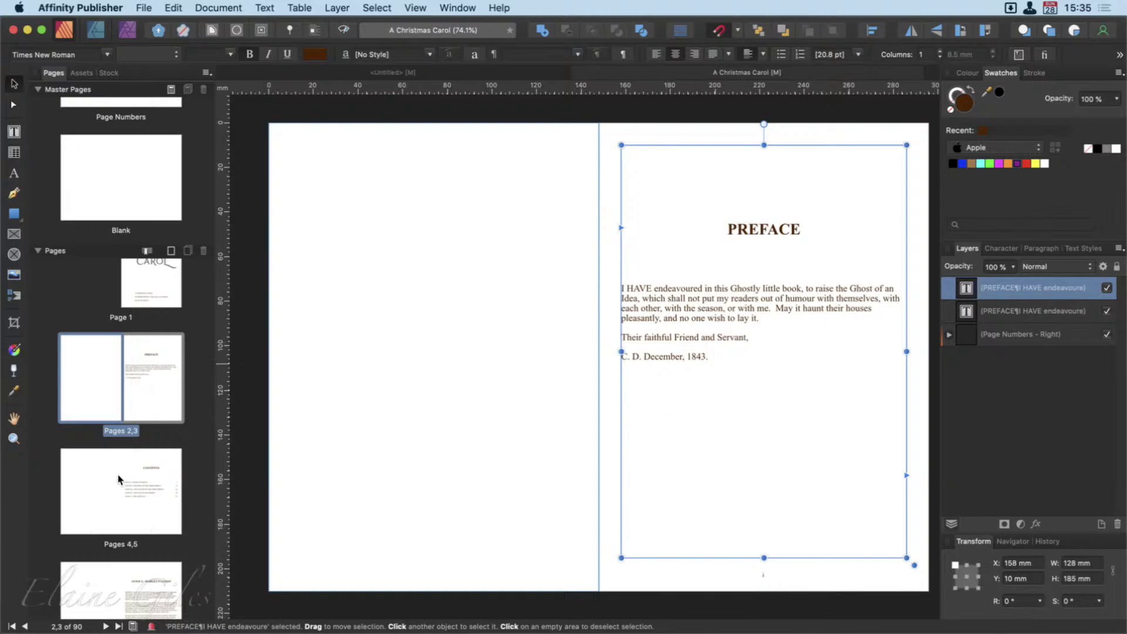
left_click(106, 496)
double_click(106, 496)
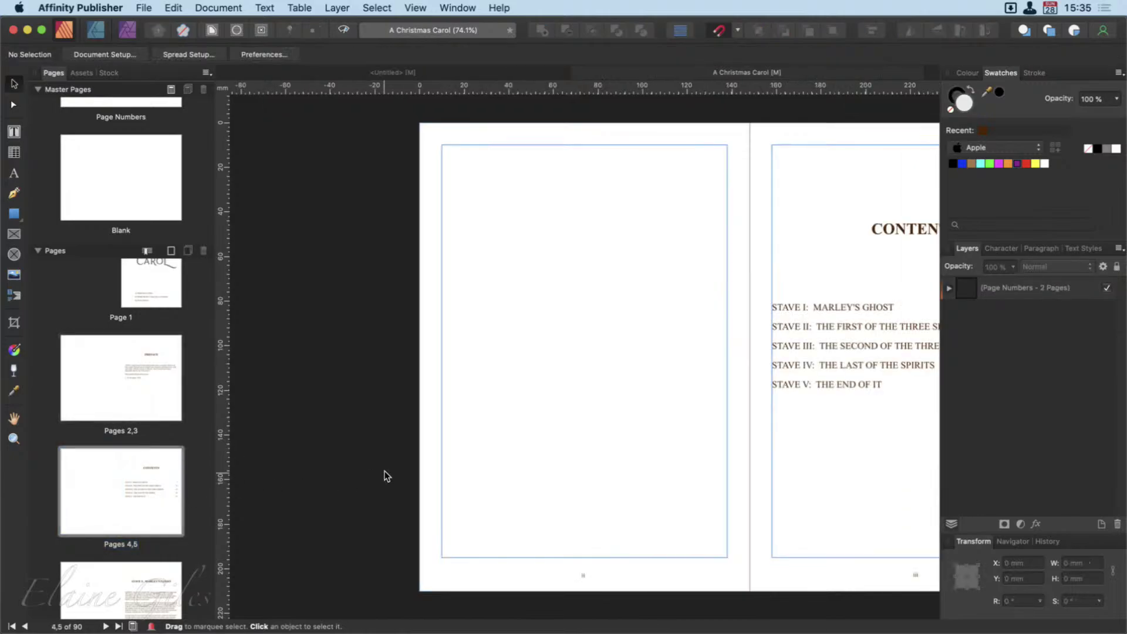
left_click_drag(96, 177, 80, 499)
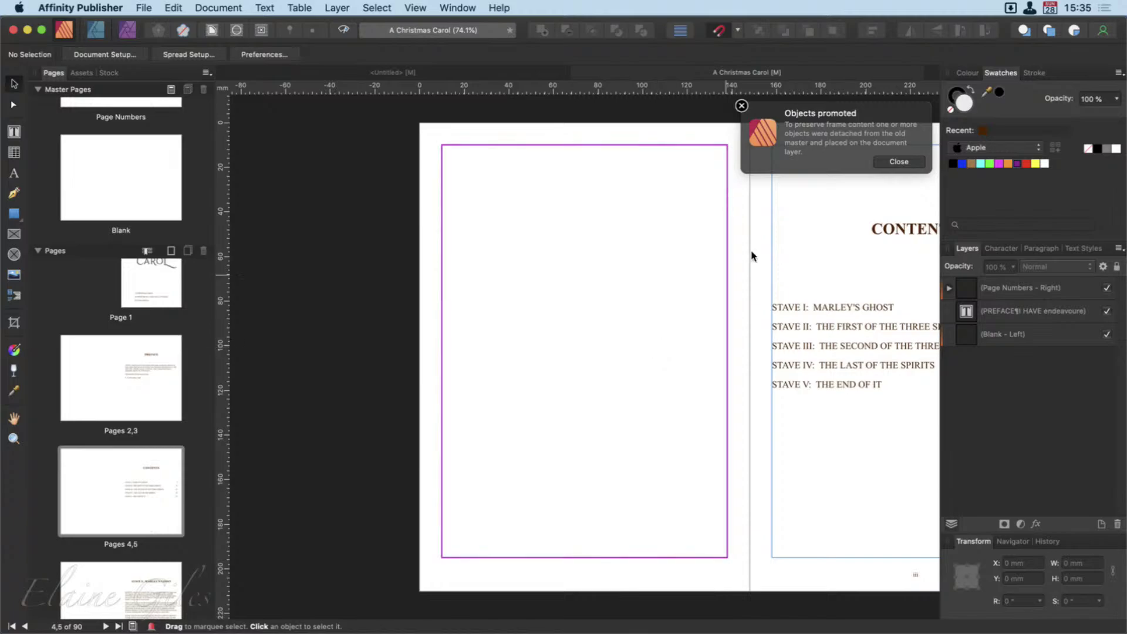
left_click(890, 162)
scroll(598, 254, "right", 5)
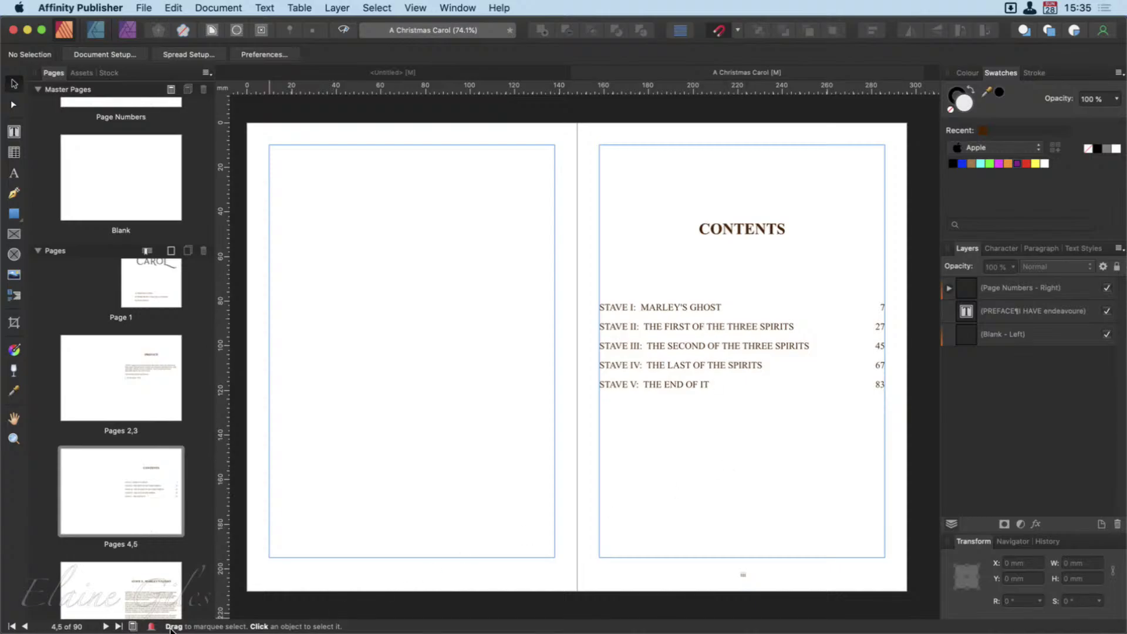
Step: Open spread 6,7 and clear the masters from the blank page facing Stave I
left_click(151, 585)
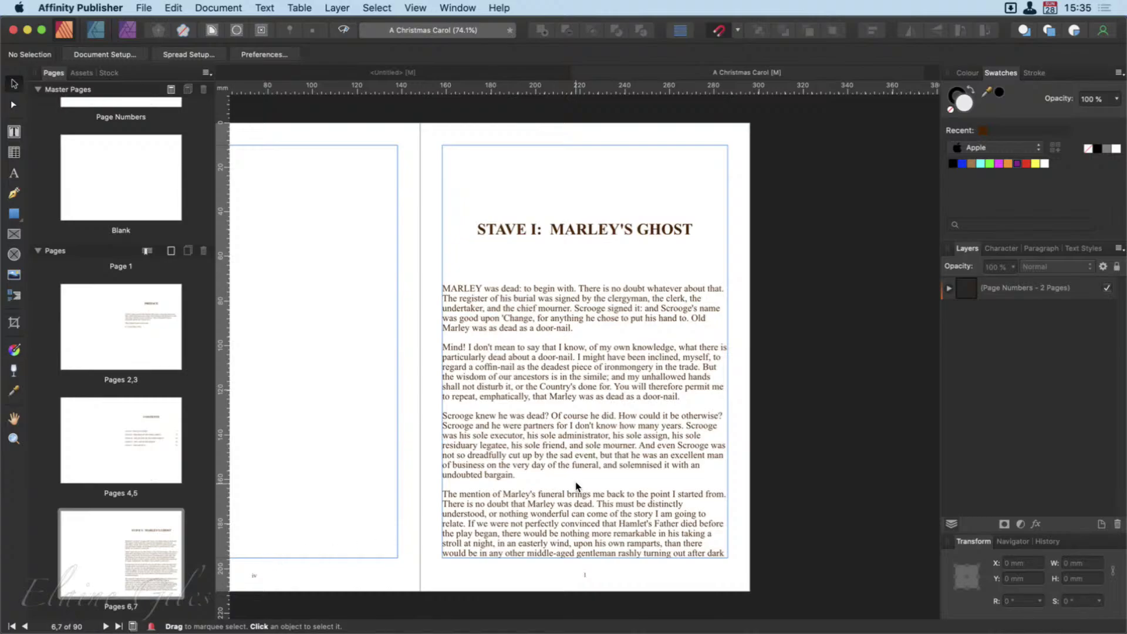
scroll(575, 486, "left", 5)
left_click(392, 473)
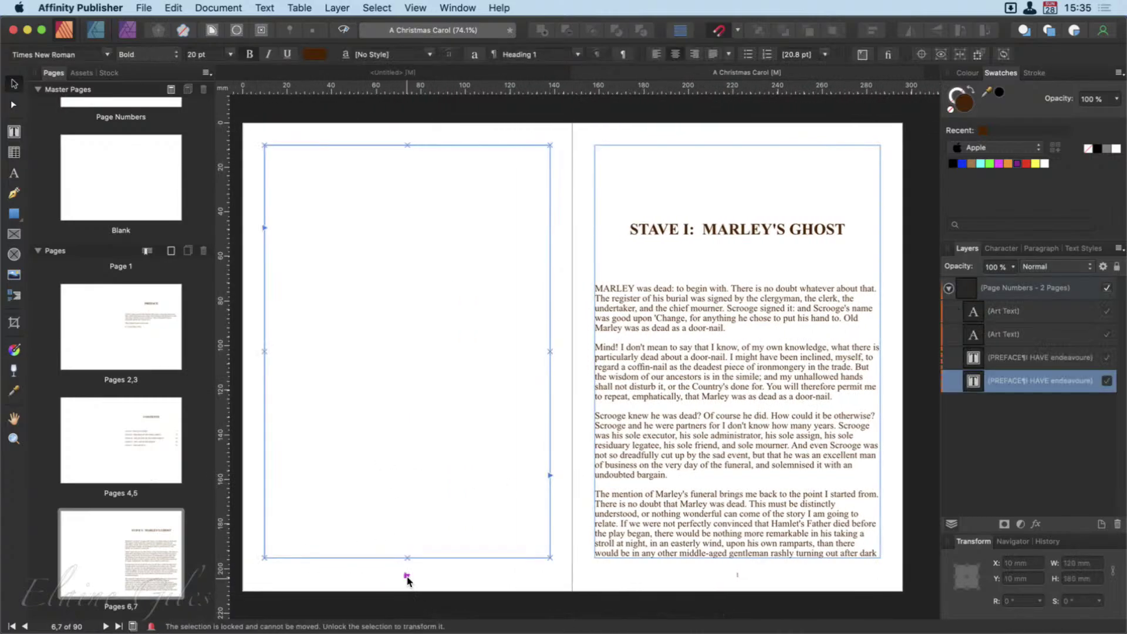
right_click(84, 552)
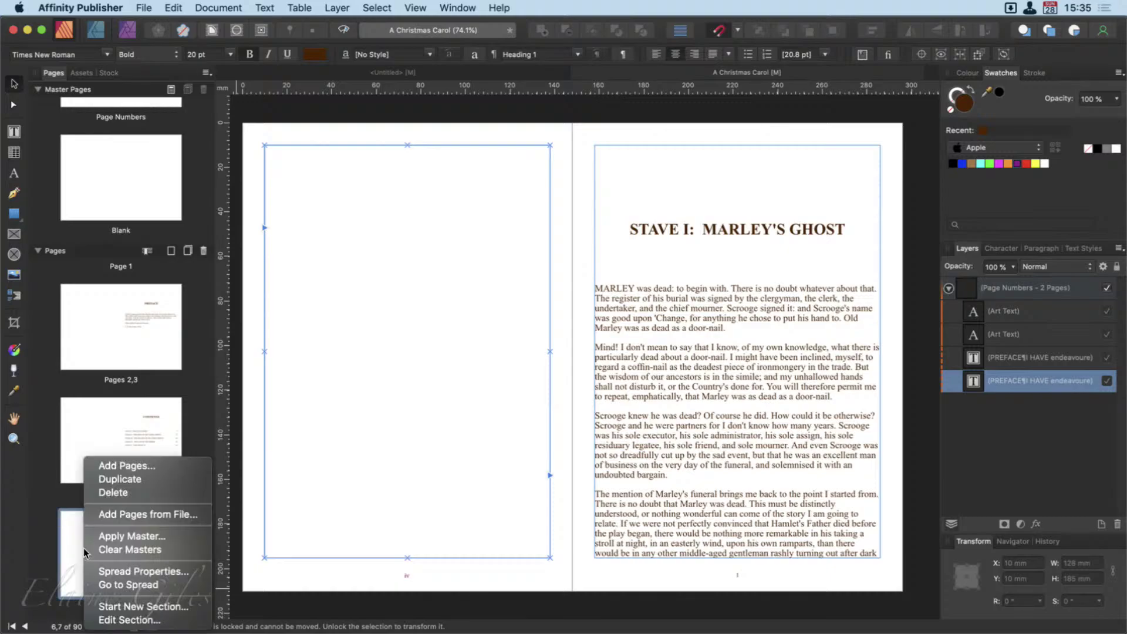
left_click(103, 550)
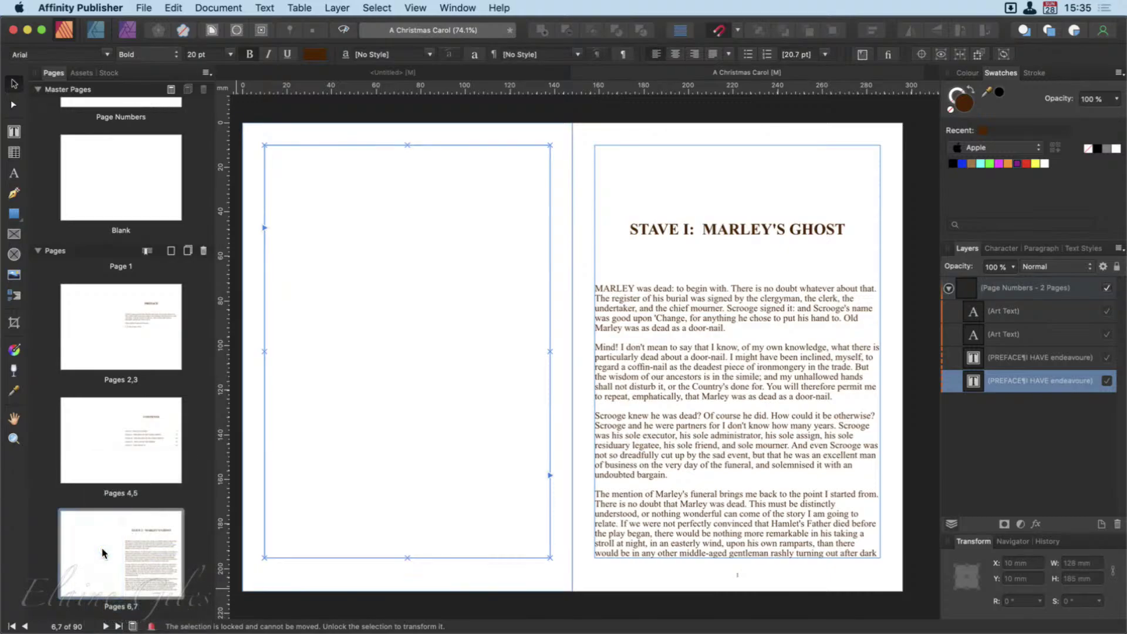
left_click(506, 576)
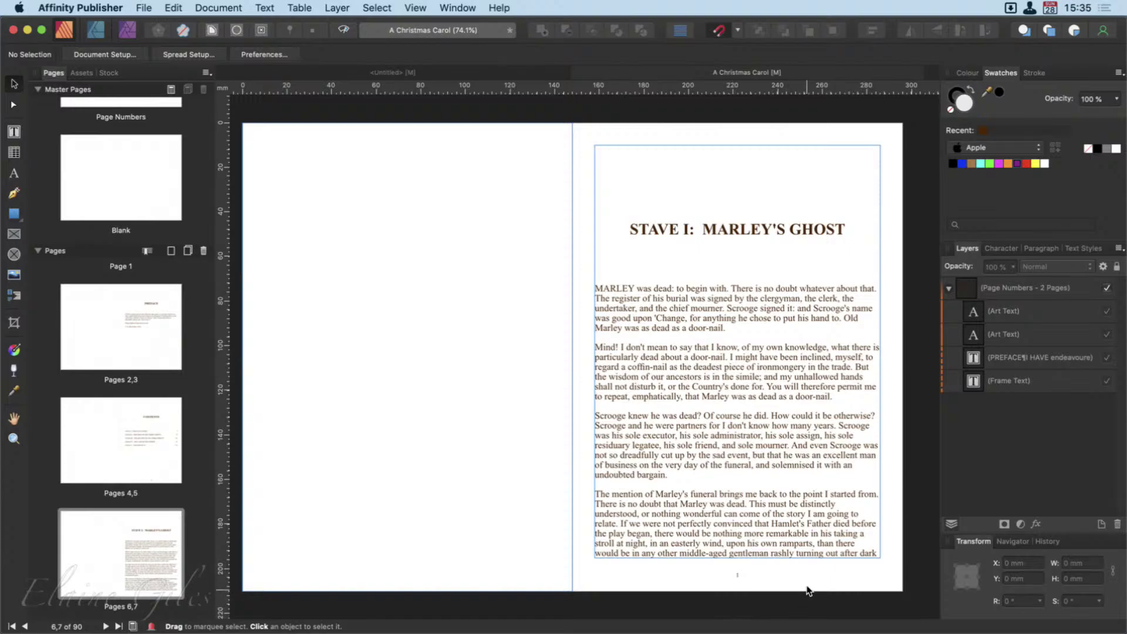
Step: Examine the page numbers on the spreads following the start of Stave I
scroll(808, 590, "down", 10)
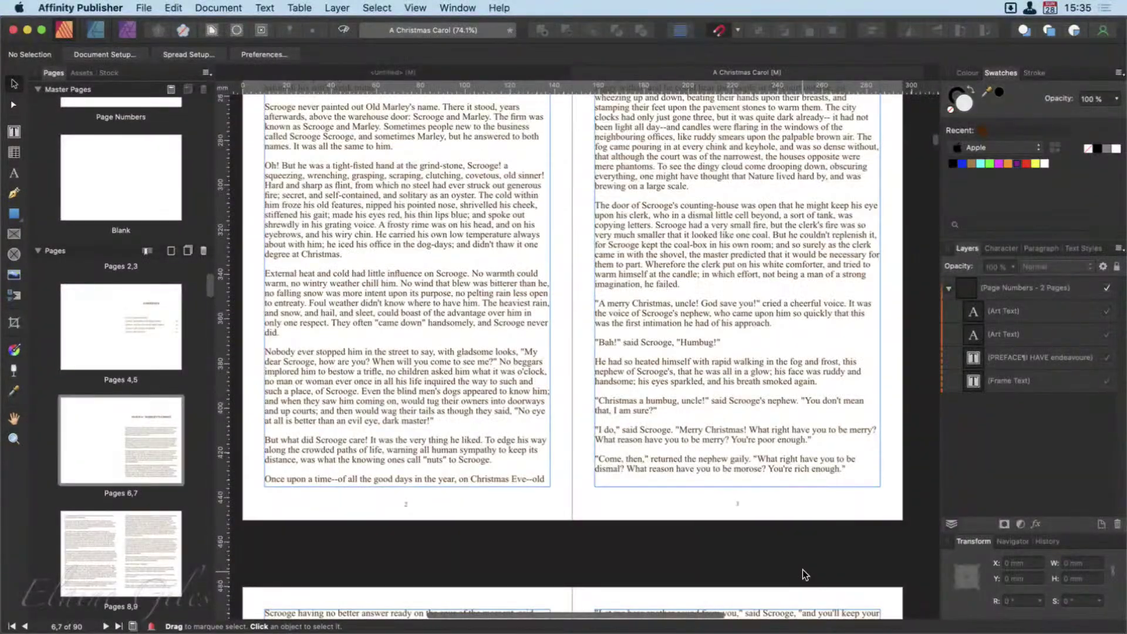
scroll(801, 574, "down", 10)
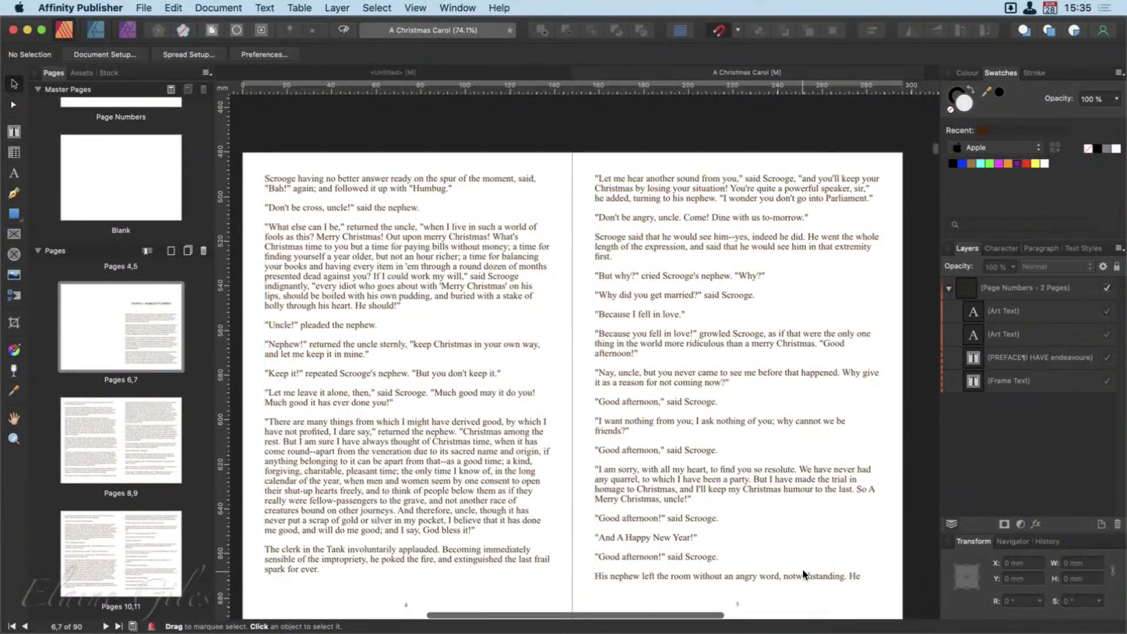
scroll(803, 571, "down", 10)
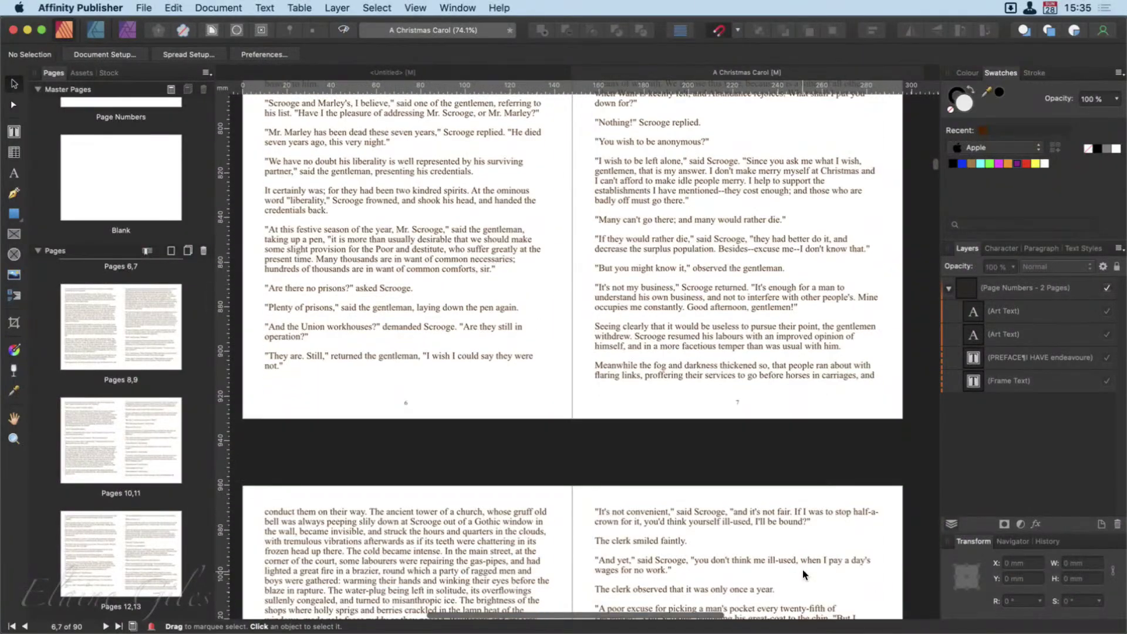
scroll(802, 569, "up", 10)
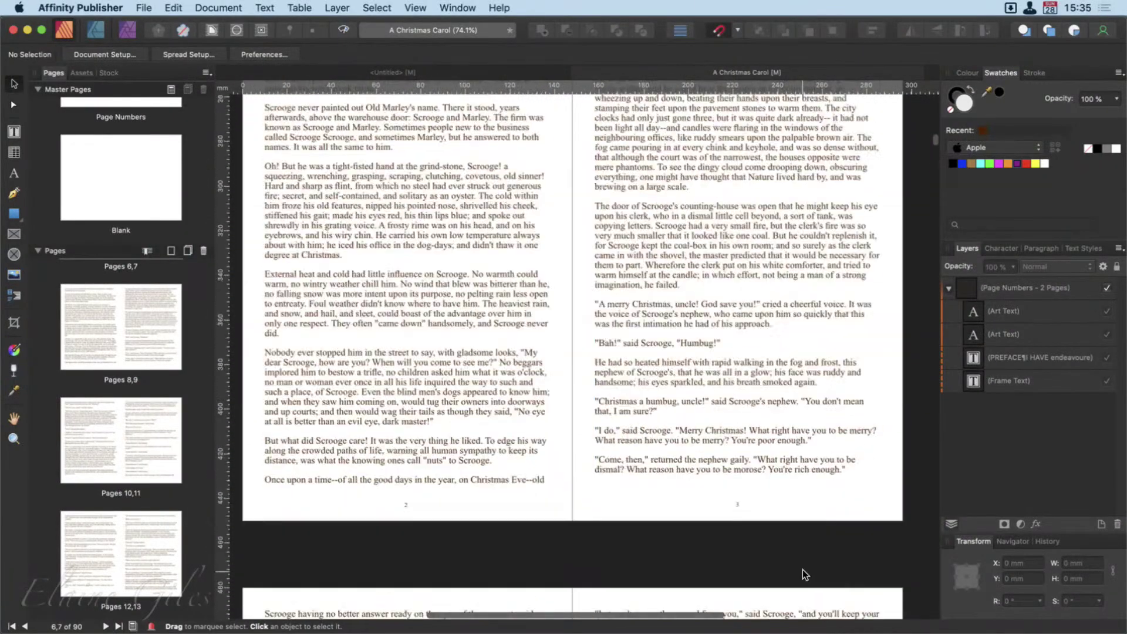
scroll(141, 371, "up", 10)
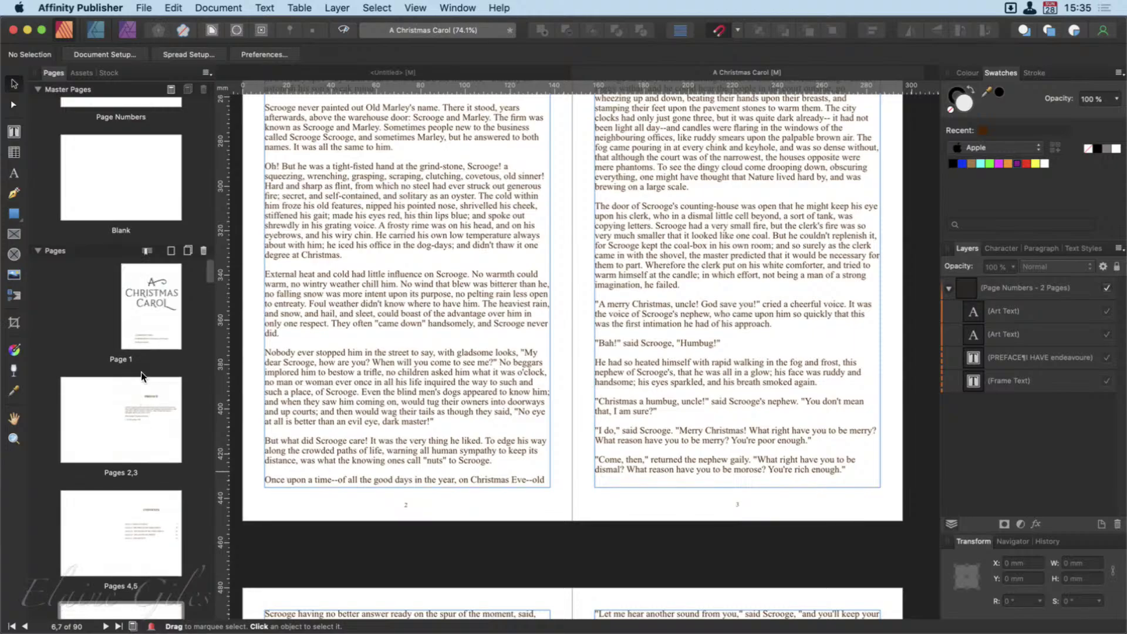
Step: Open the Contents spread 4,5, select the stave entries and update the table of contents
scroll(142, 464, "down", 3)
left_click(147, 464)
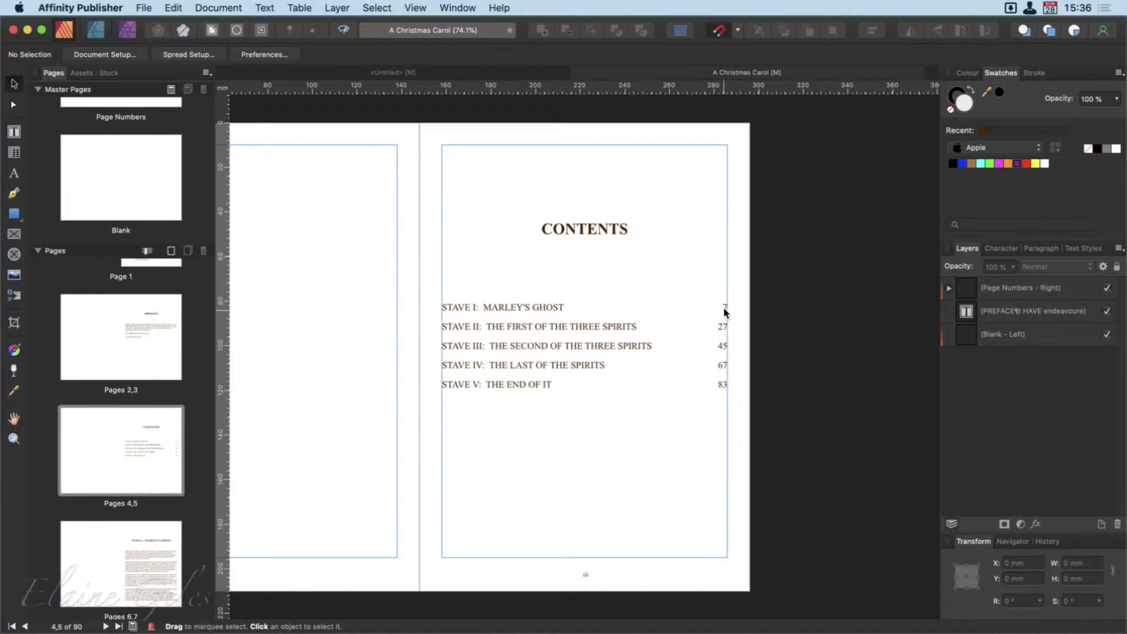
left_click(576, 392)
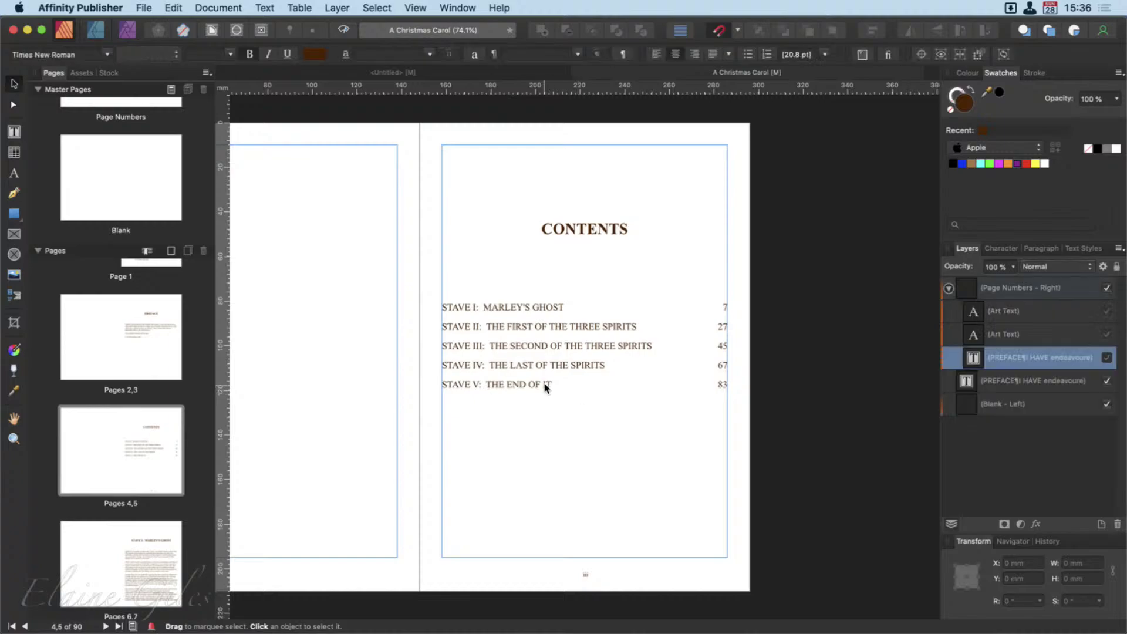
left_click(558, 389)
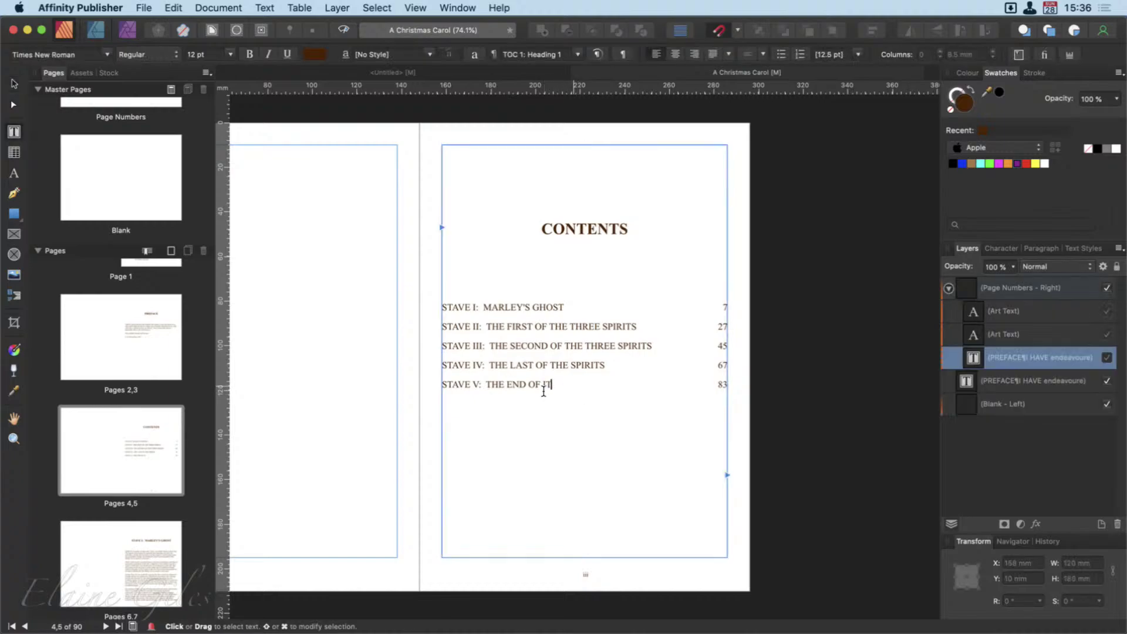
left_click_drag(554, 388, 443, 307)
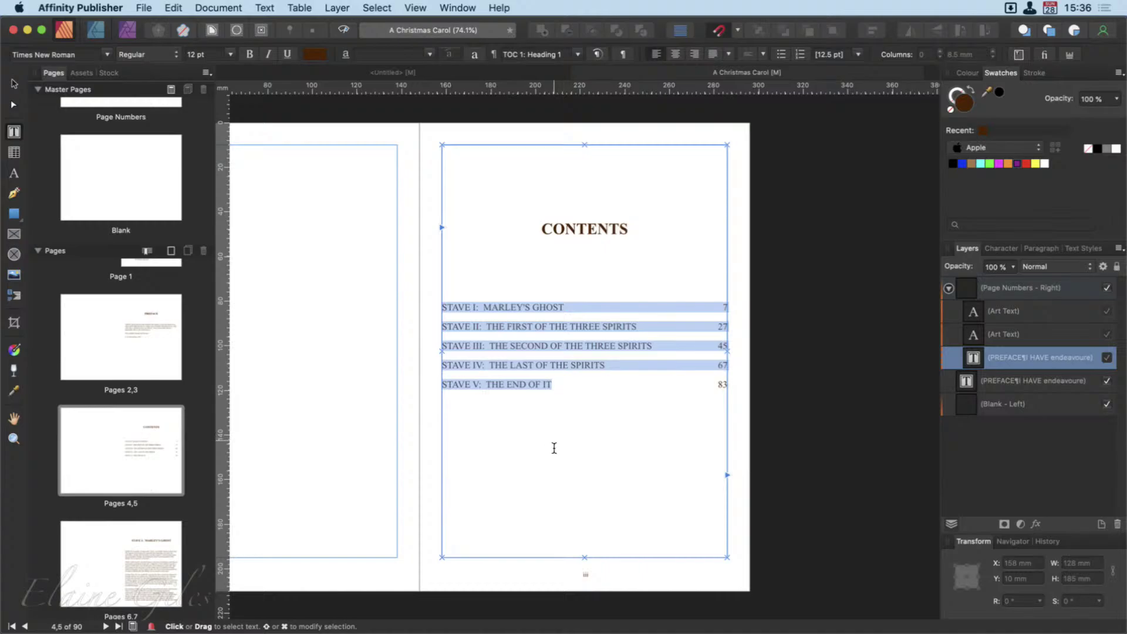
left_click(261, 7)
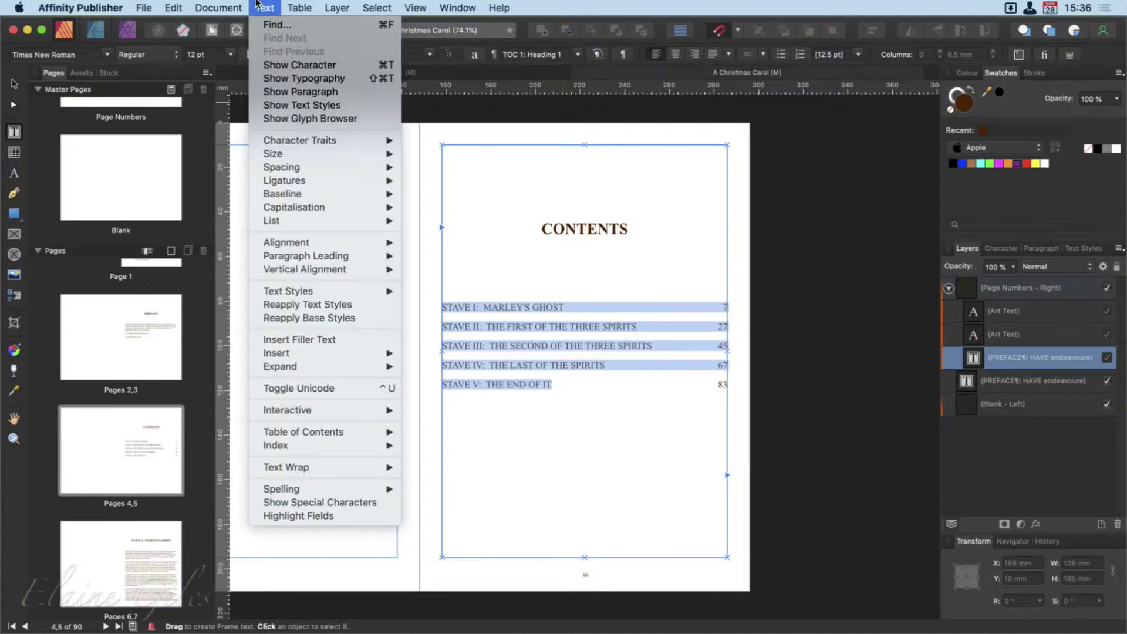
mouse_move(324, 450)
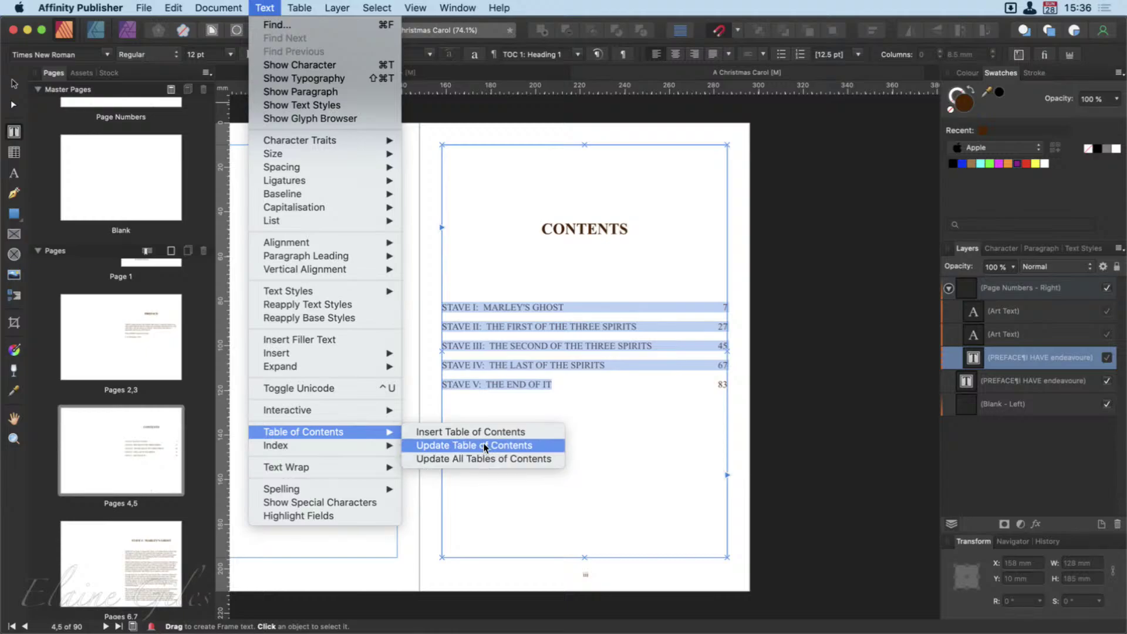
left_click(484, 447)
left_click(713, 444)
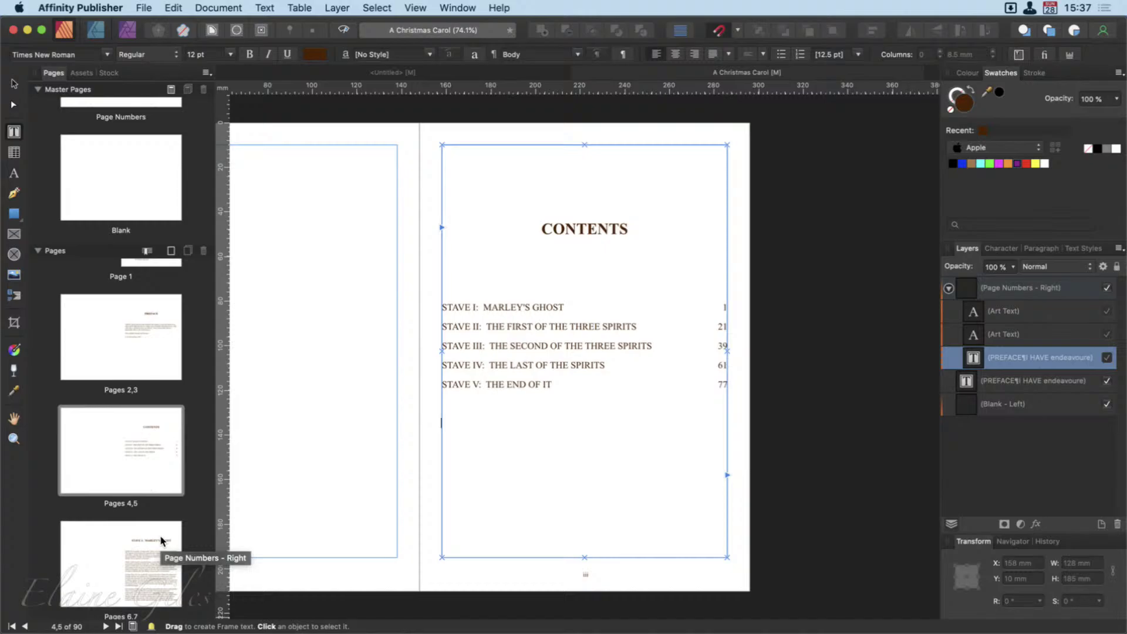
Step: Return to the Stave I spread 6,7 and open the Section Manager, moving it aside from the page
left_click(14, 84)
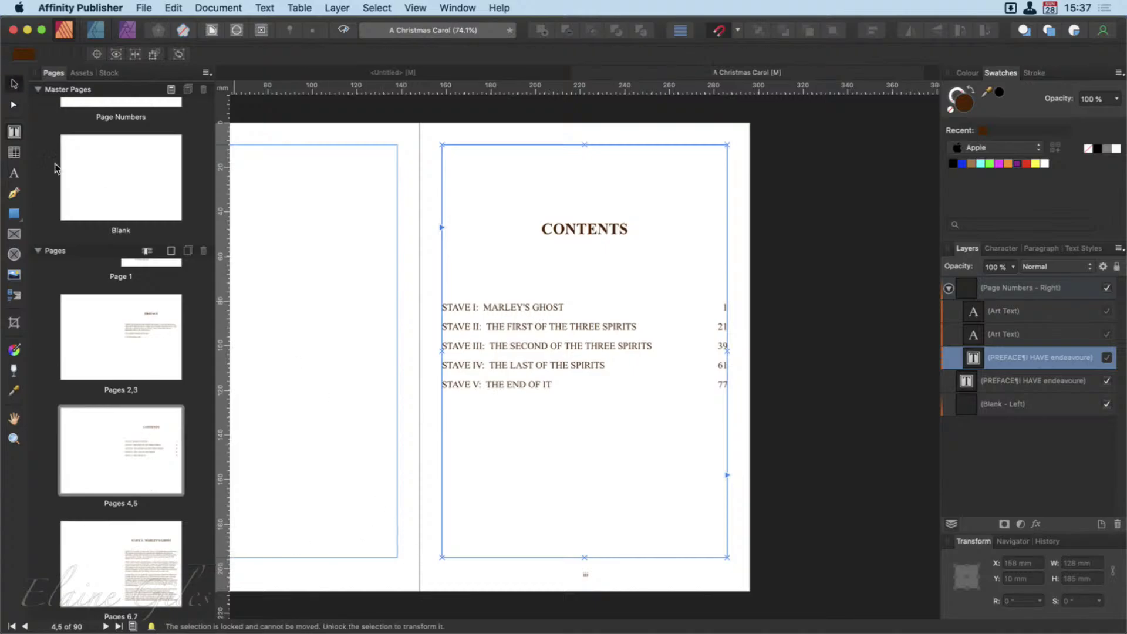
scroll(538, 368, "left", 5)
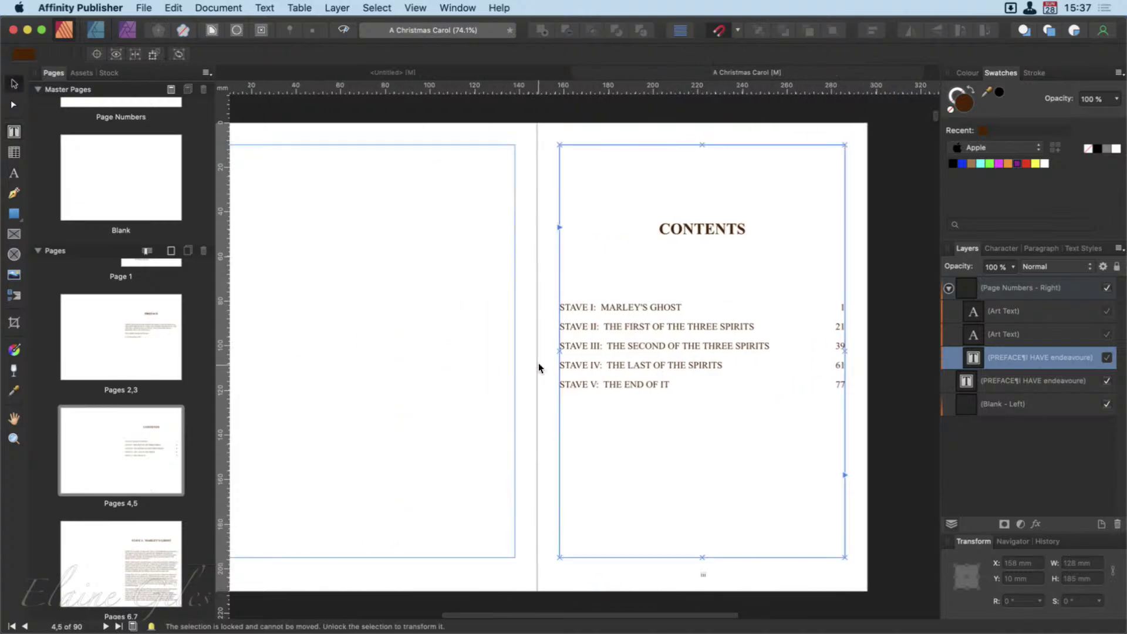
scroll(538, 364, "down", 2)
left_click(137, 552)
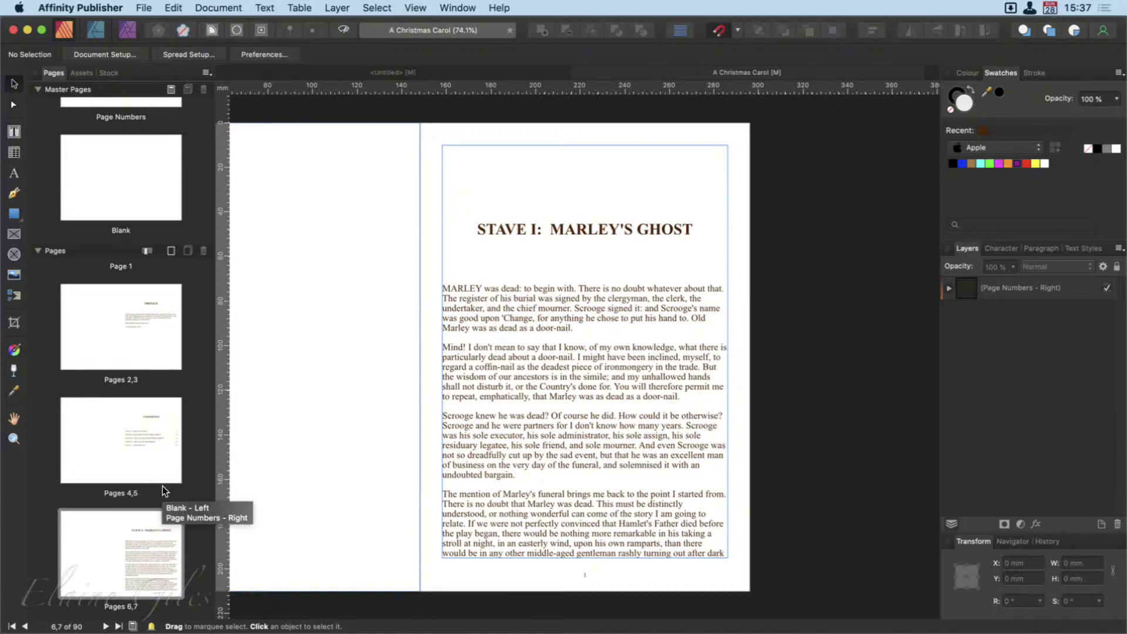
left_click(219, 8)
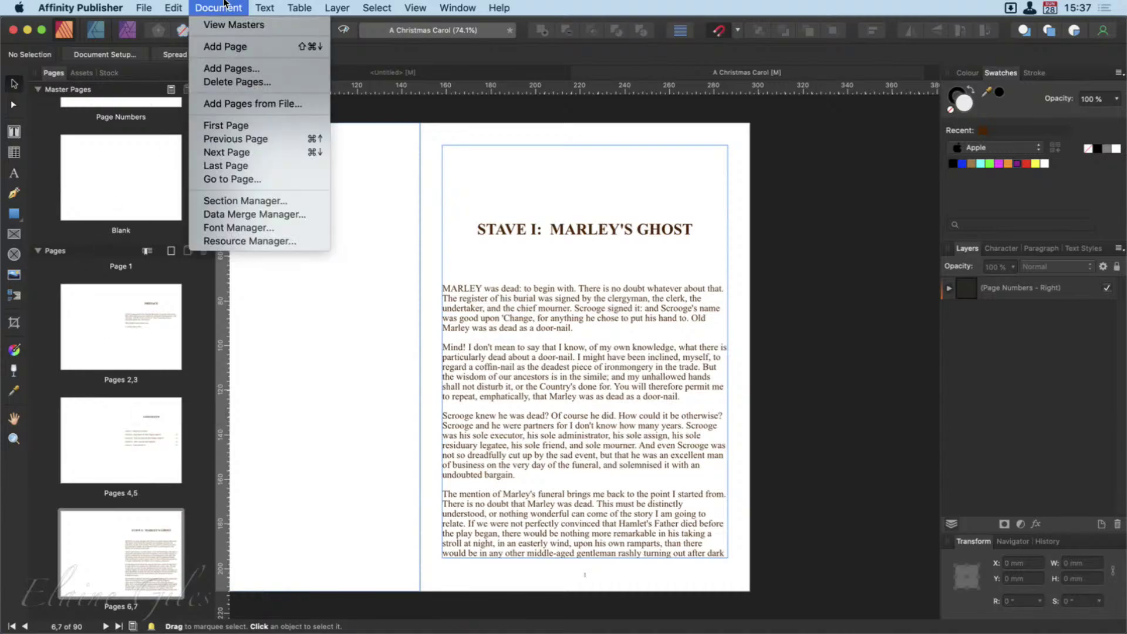
left_click(243, 201)
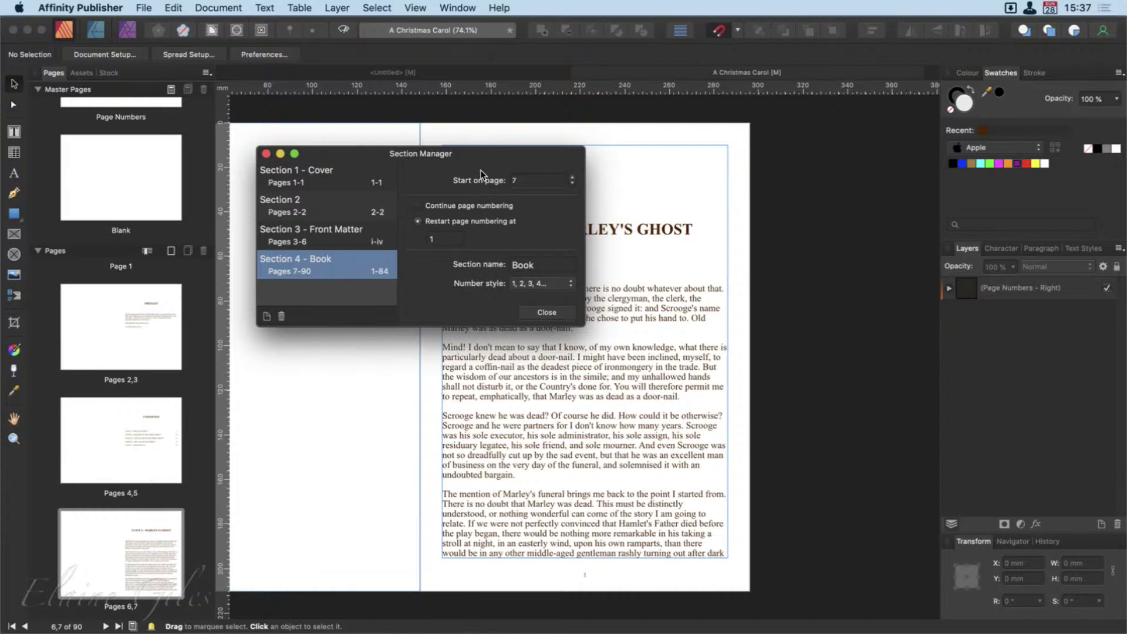
left_click_drag(484, 159, 916, 179)
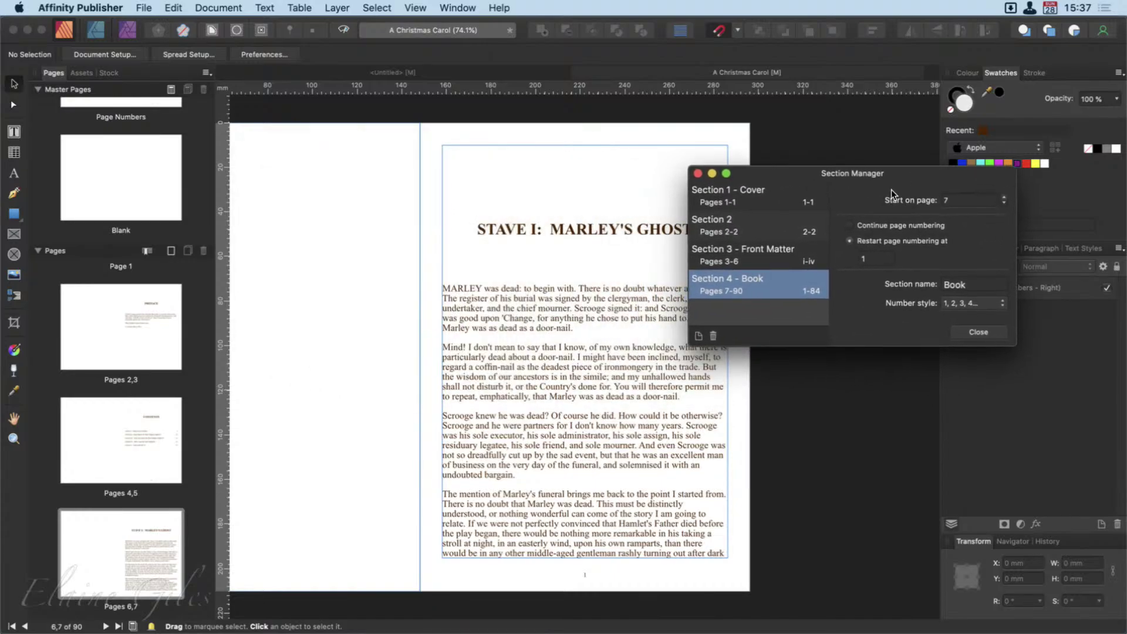
Step: Open the Stave II spread 26,27 and move the Section Manager clear of its chapter heading
scroll(117, 508, "down", 10)
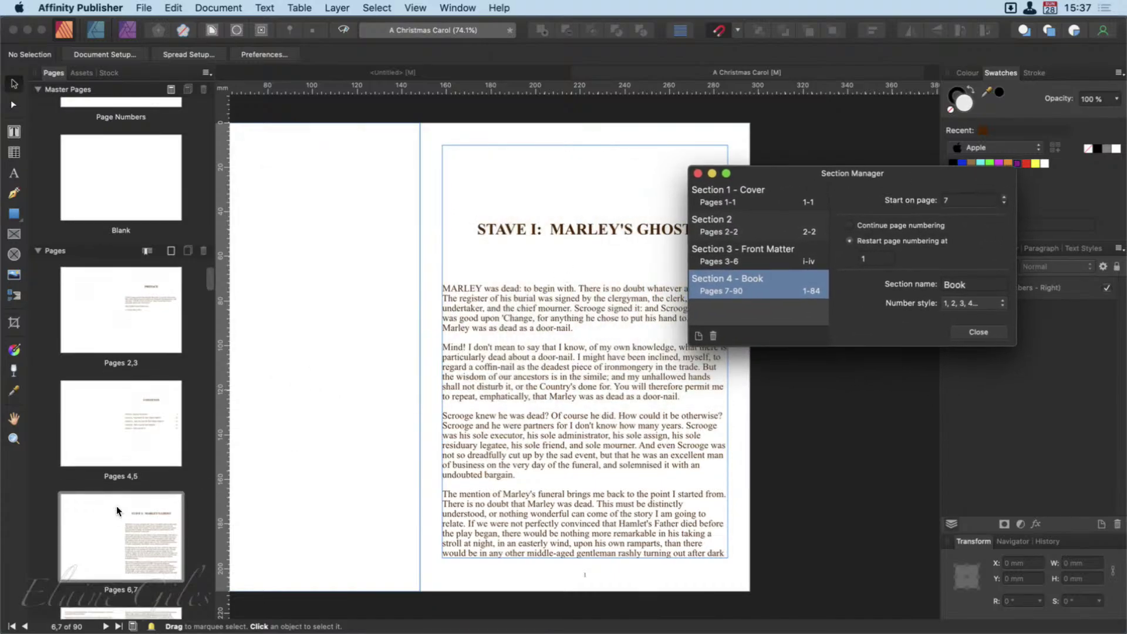
scroll(117, 508, "down", 5)
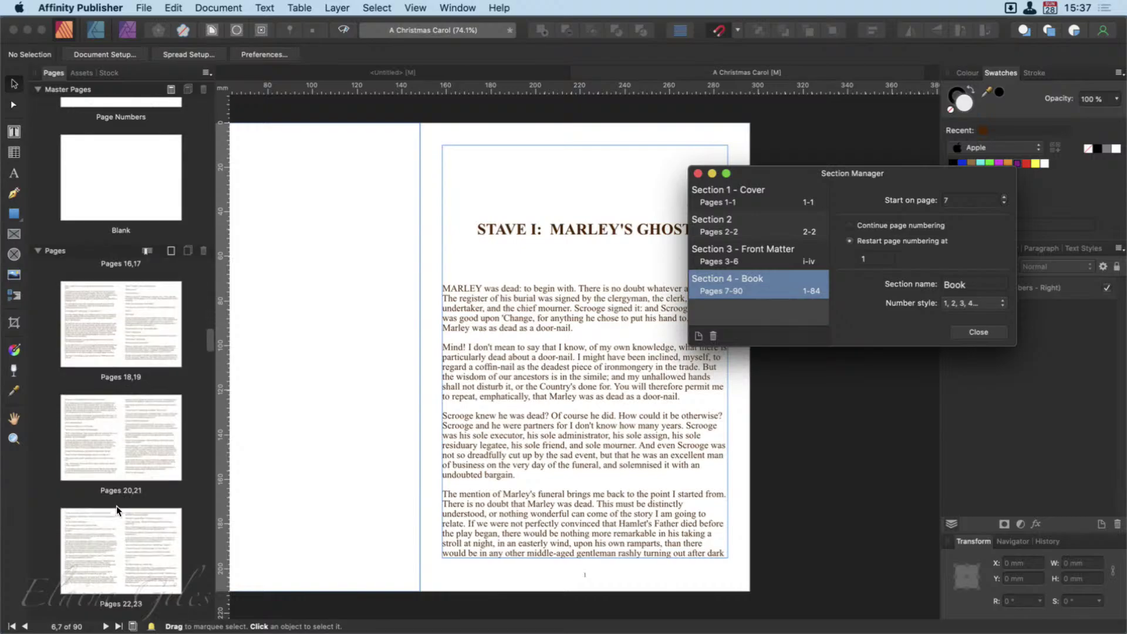
scroll(117, 508, "down", 5)
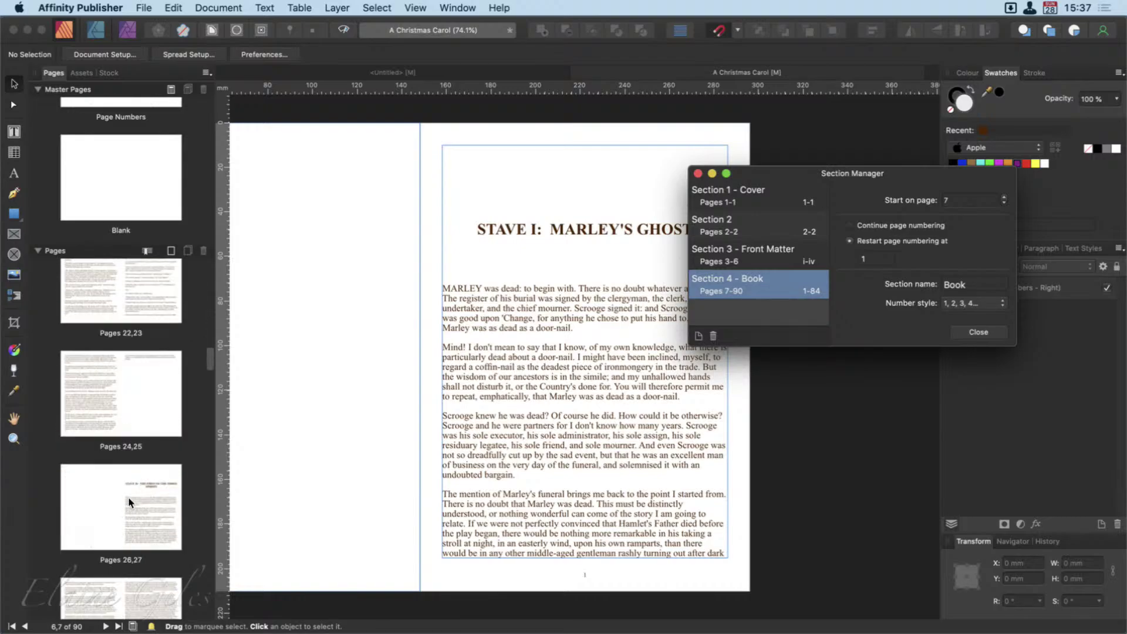
left_click(122, 503)
double_click(123, 506)
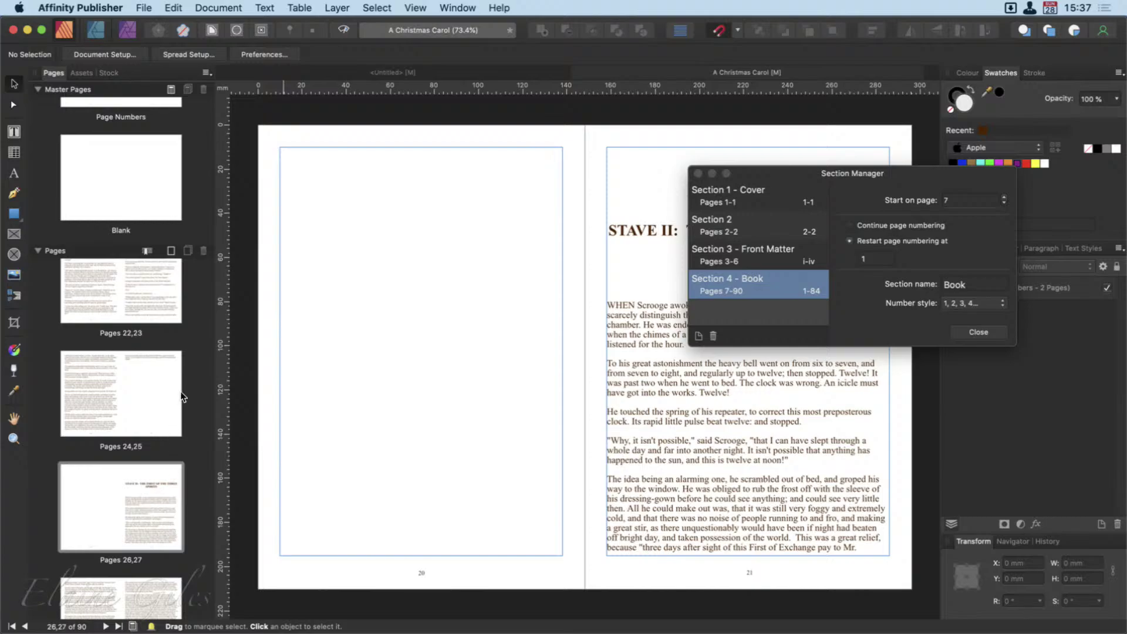
left_click_drag(928, 176, 555, 56)
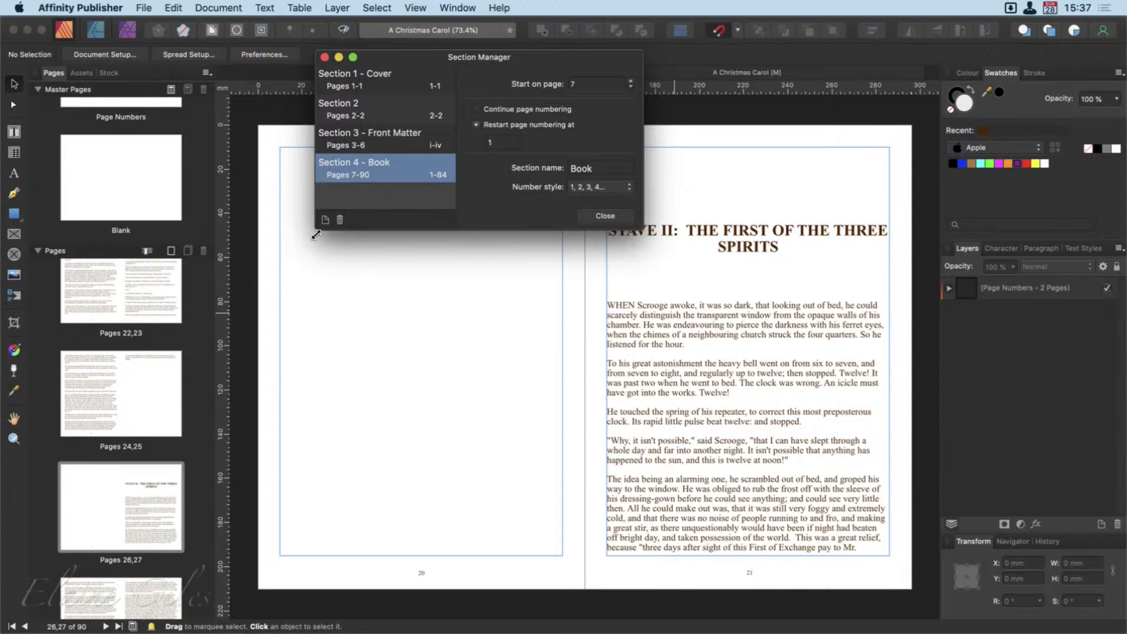
Step: Add a section starting on page 27 for Stave II, and select the Book section
left_click(156, 520)
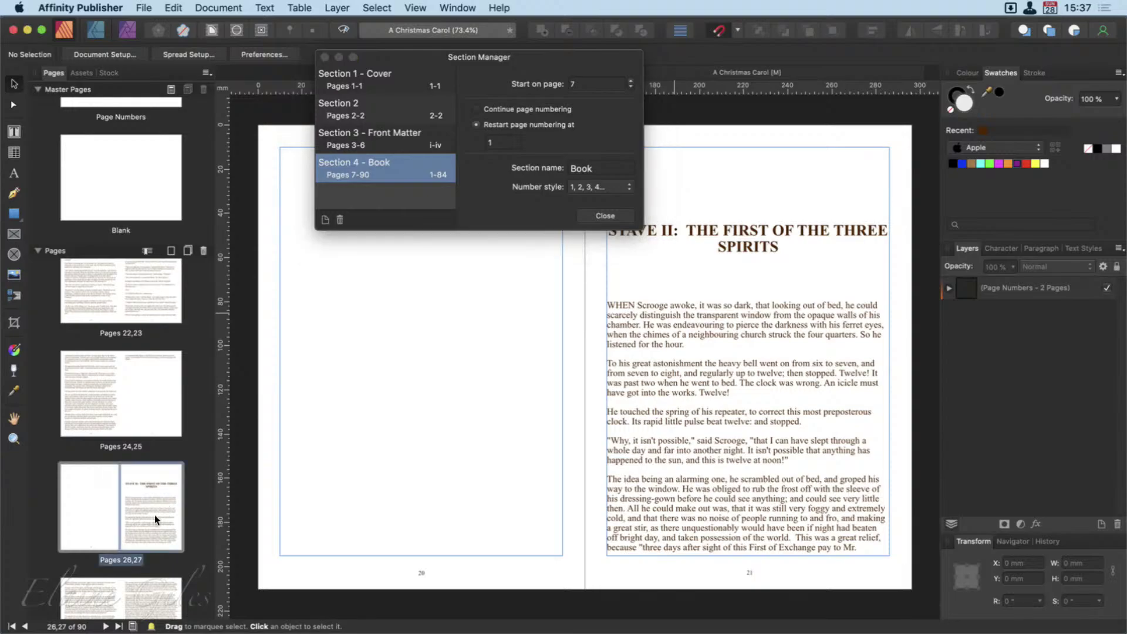
left_click(325, 220)
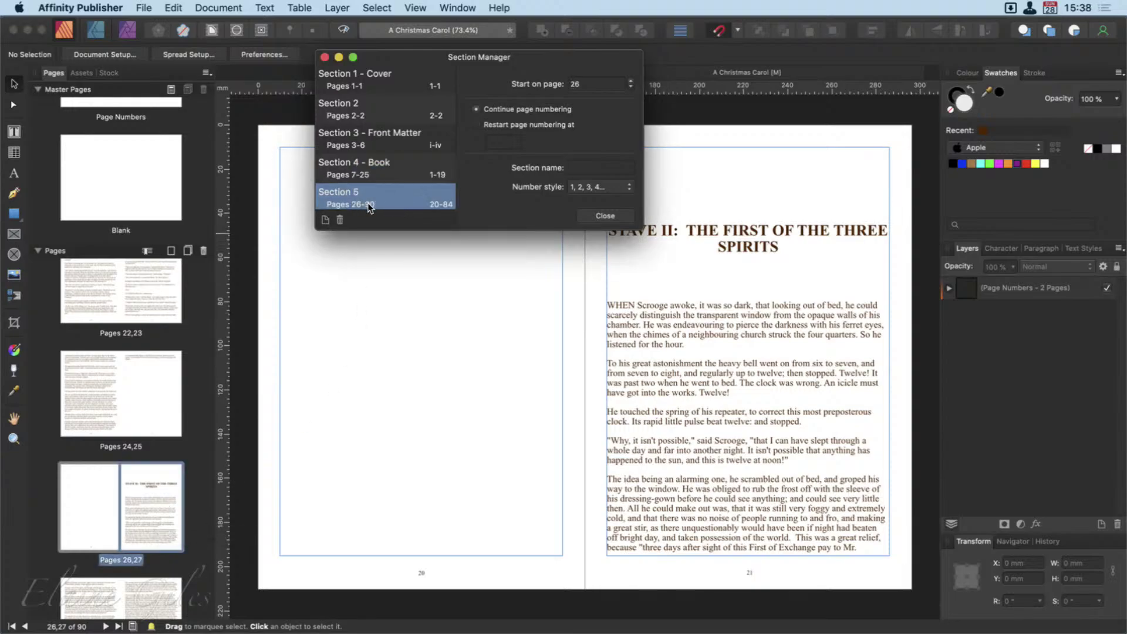
left_click(631, 82)
left_click(376, 178)
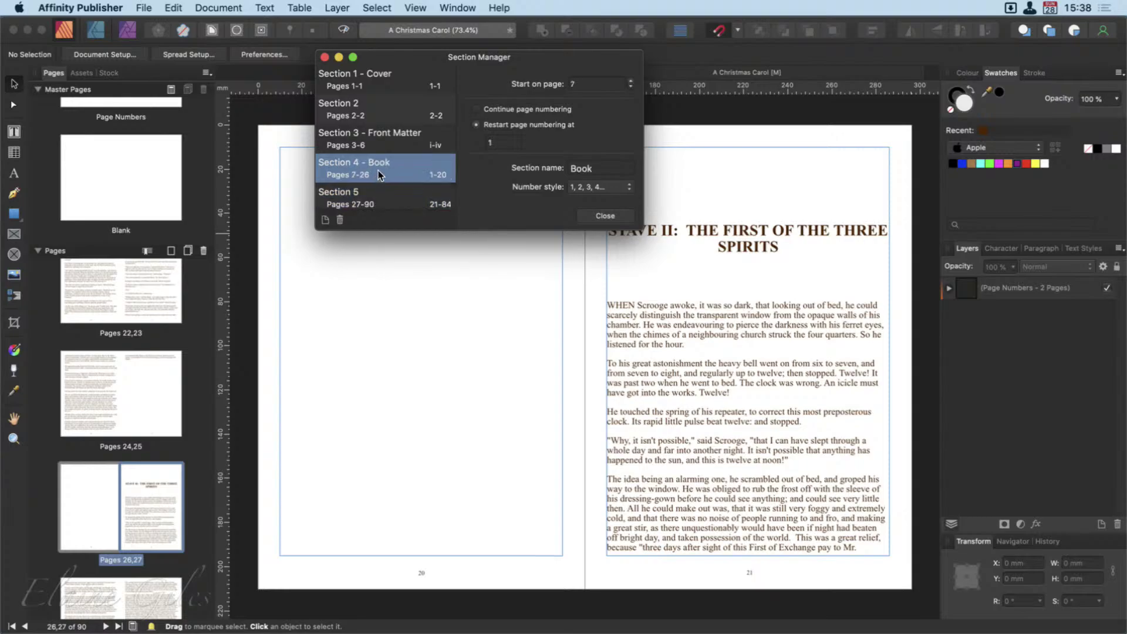
Step: Rename the Book section, which starts on page 7, as Stave 1
double_click(584, 171)
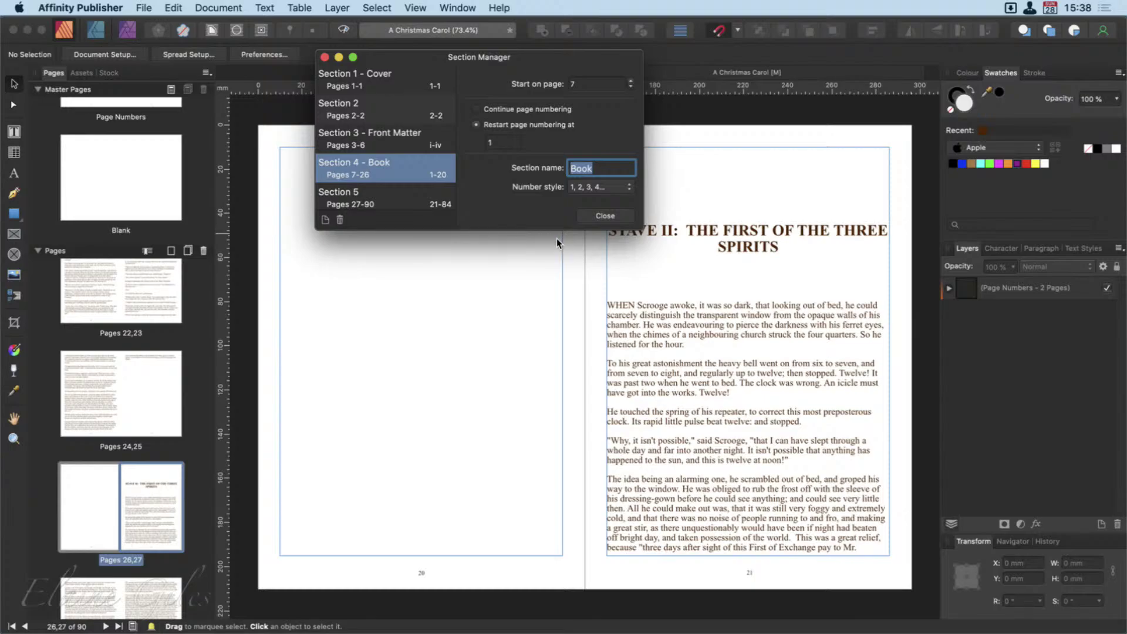
type("Sy")
key("BackSpace")
type("tave 1")
Step: Name the new section starting on page 27 Stave 2
left_click(397, 195)
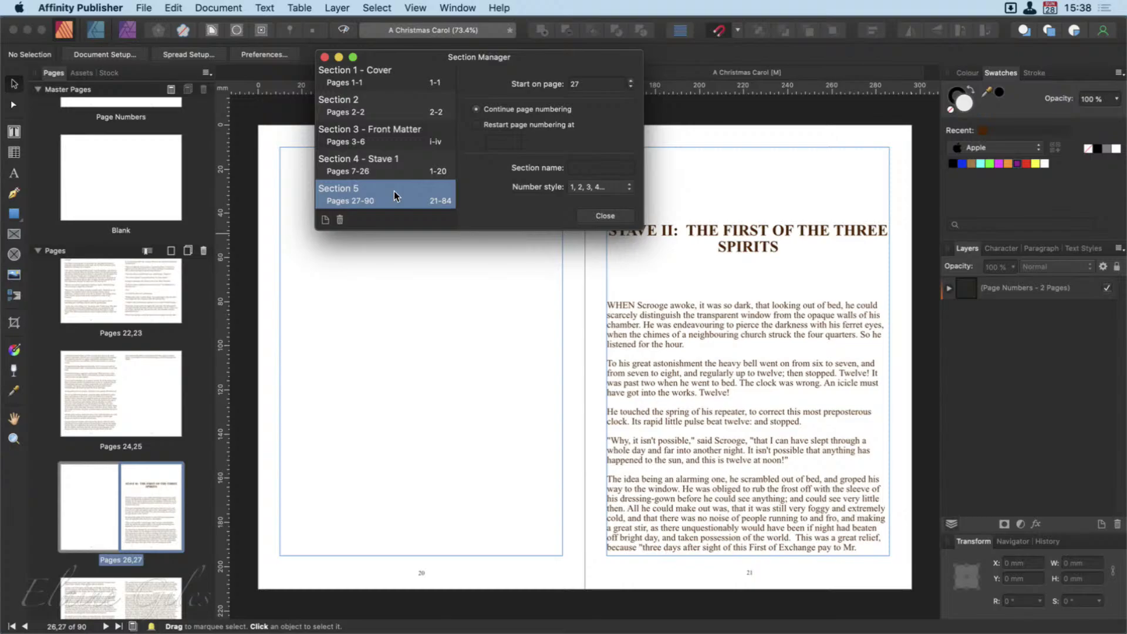
left_click(598, 169)
type("Stave 2")
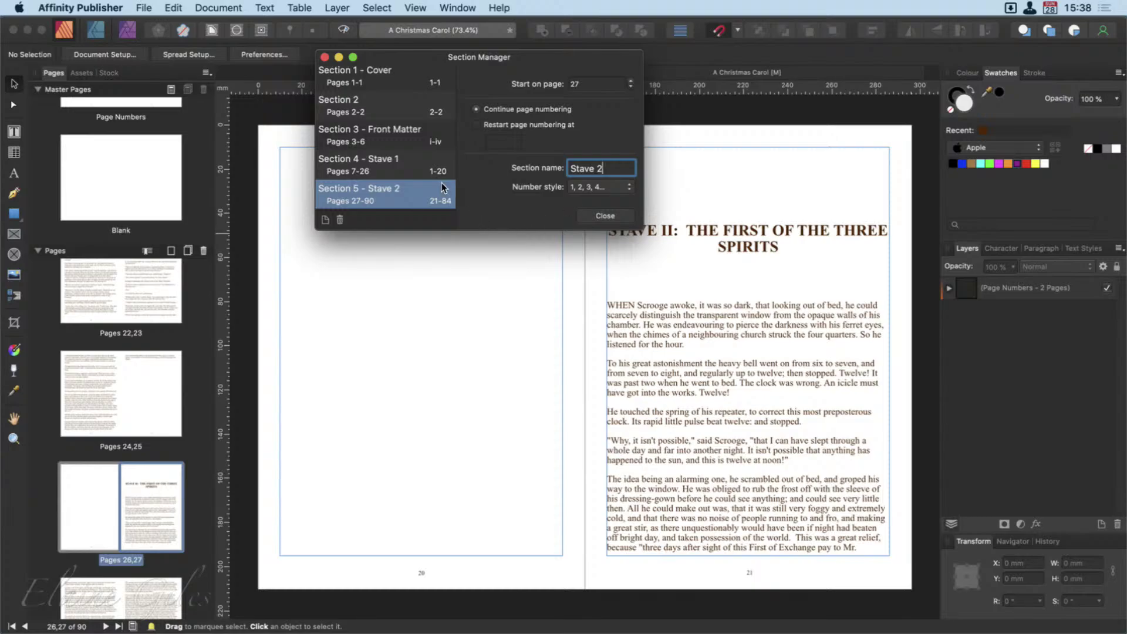
Step: Review the numbering settings of the Stave 1 and Stave 2 sections, and close the Section Manager
left_click(411, 176)
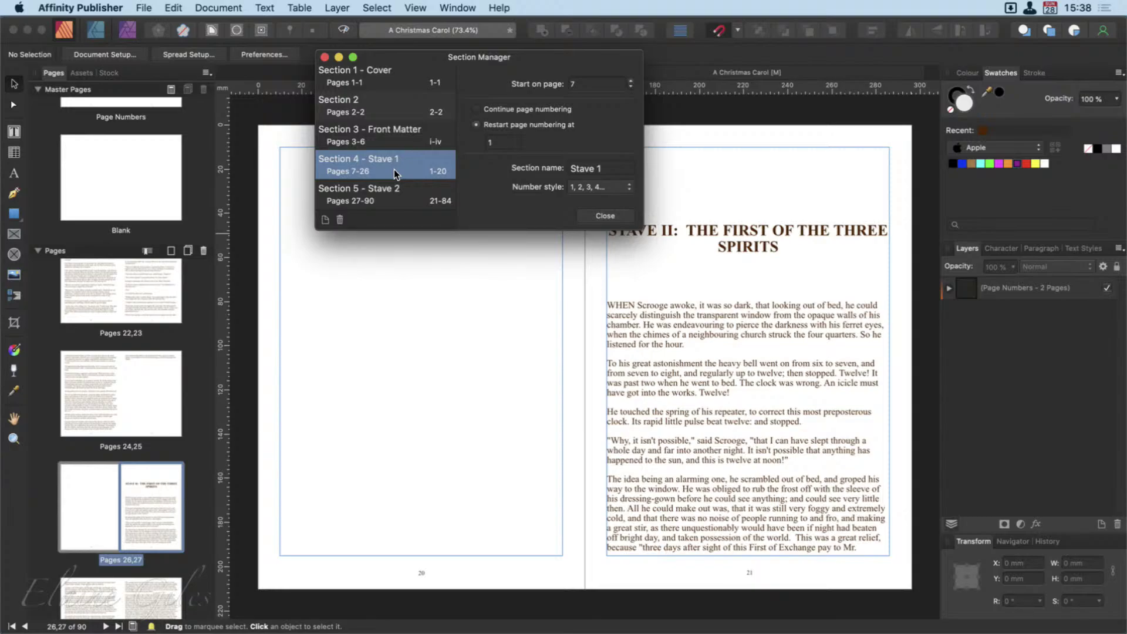
left_click(391, 190)
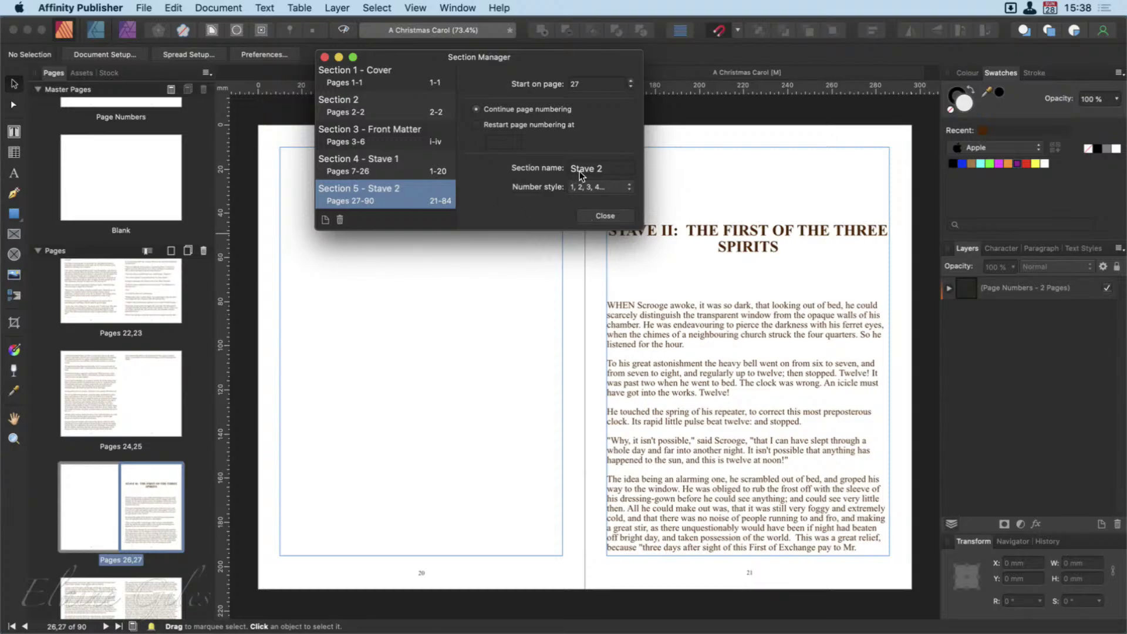
left_click(605, 216)
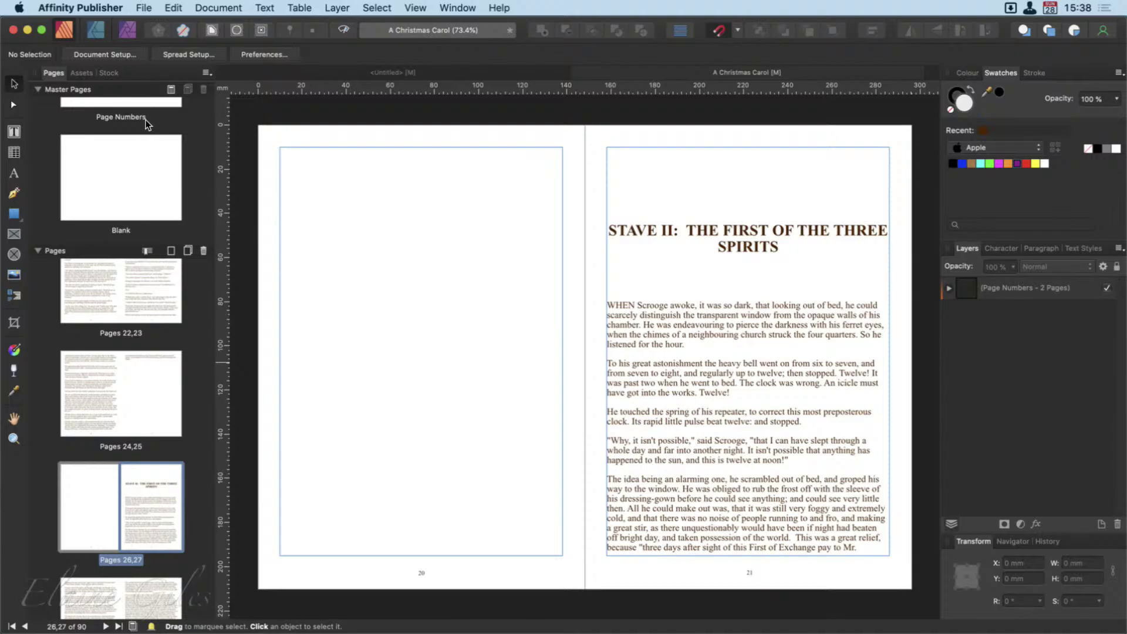
Step: Open the Page Numbers master and draw a text frame about 50 mm wide and 6.6 mm high below the right page's main frame
double_click(144, 105)
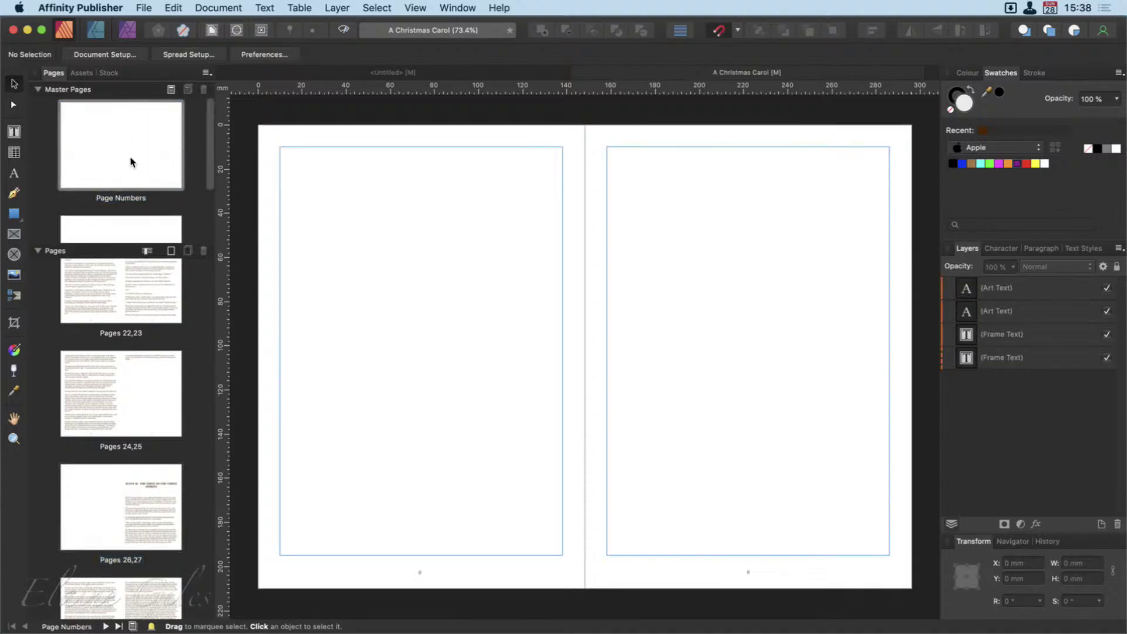
left_click(419, 572)
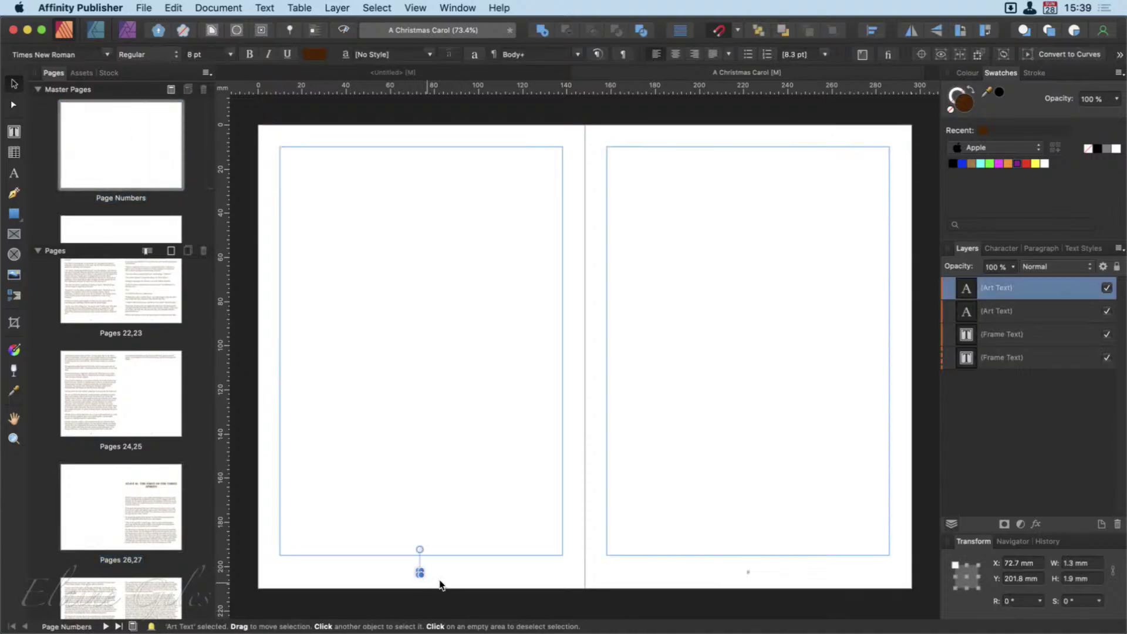
left_click(748, 573)
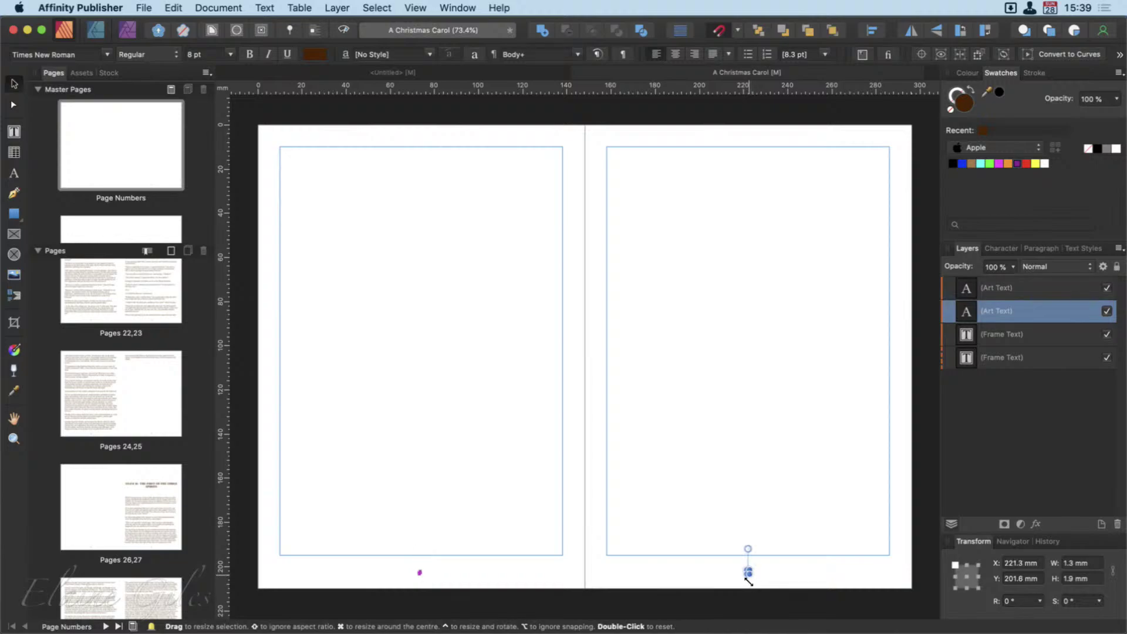
left_click(352, 470)
left_click(14, 132)
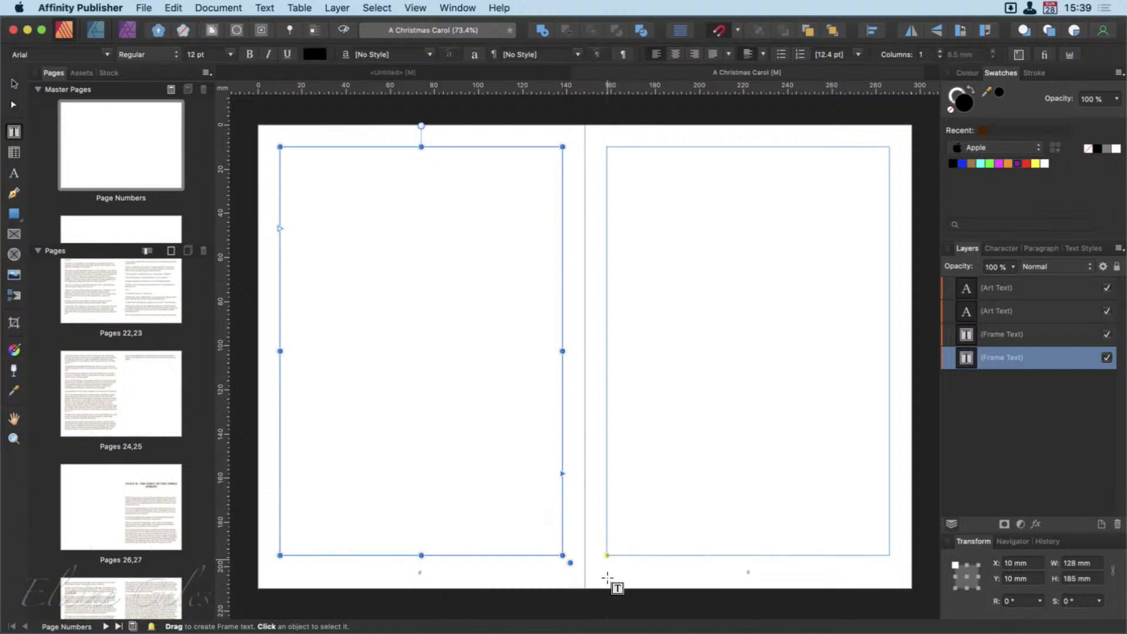
left_click_drag(611, 580, 718, 586)
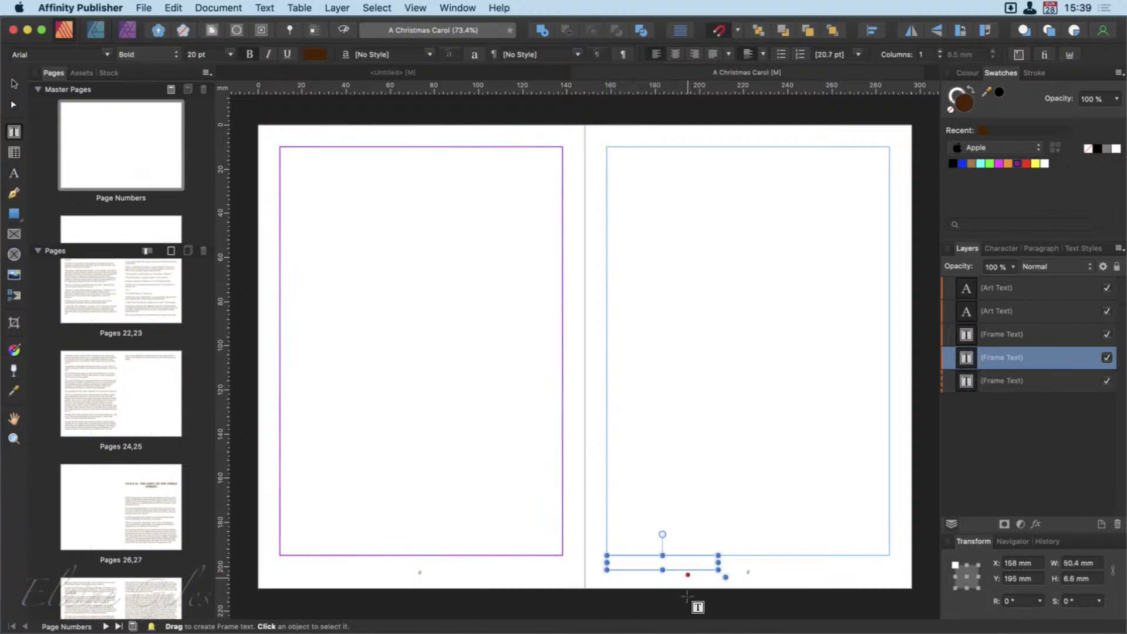
Step: Insert a Section Name field into the new footer text frame
scroll(734, 595, "up", 3)
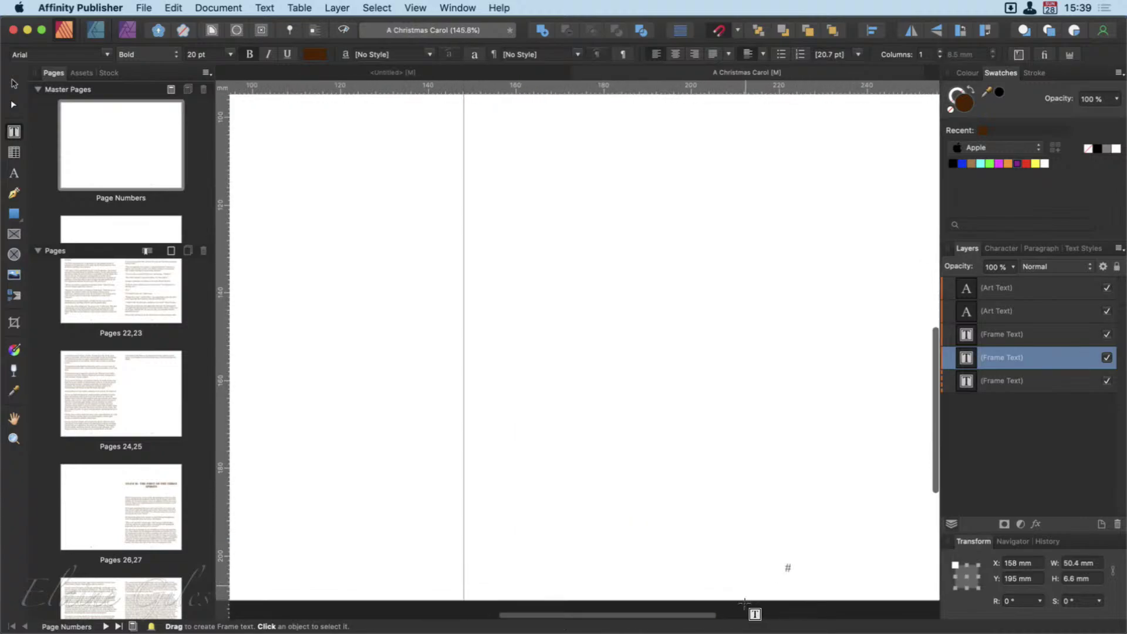
scroll(751, 605, "up", 1)
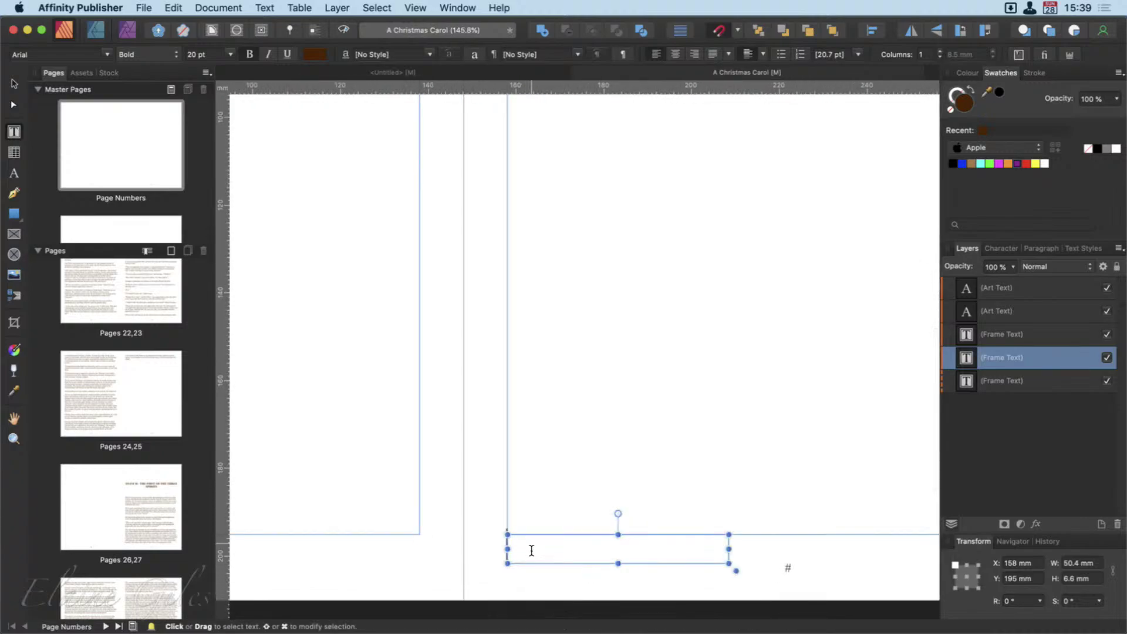
left_click(260, 6)
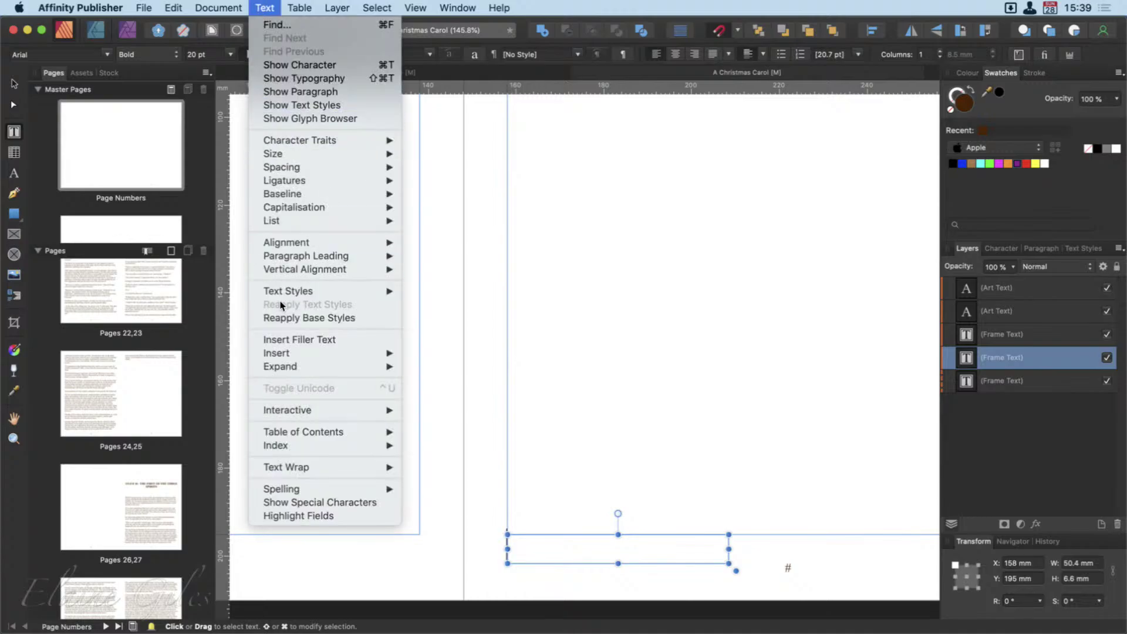
mouse_move(292, 351)
mouse_move(456, 352)
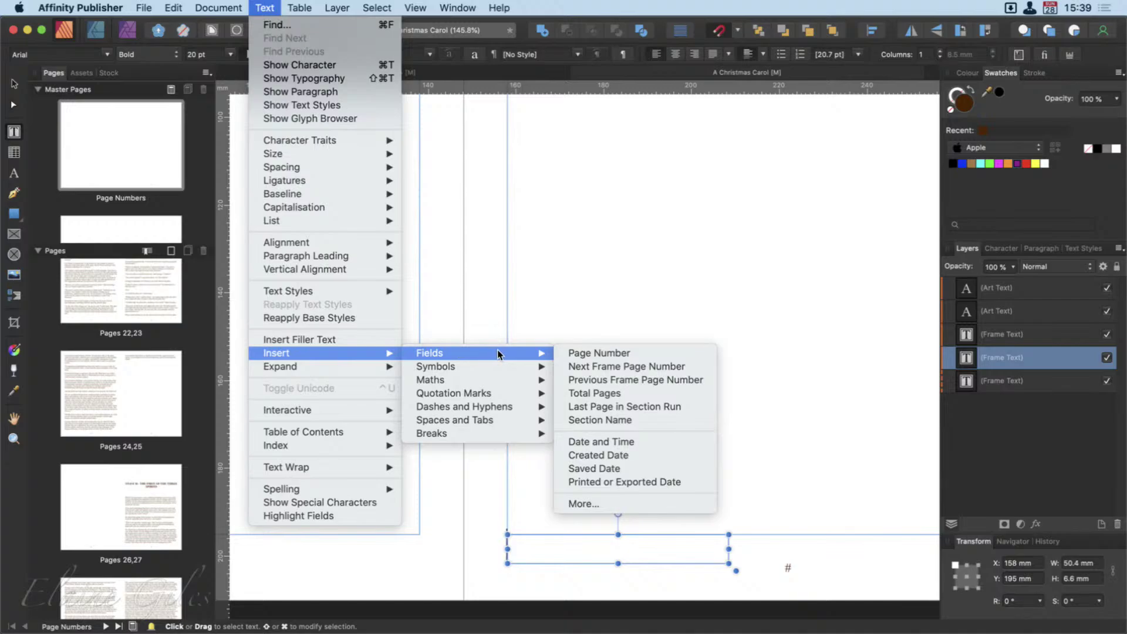
left_click(645, 419)
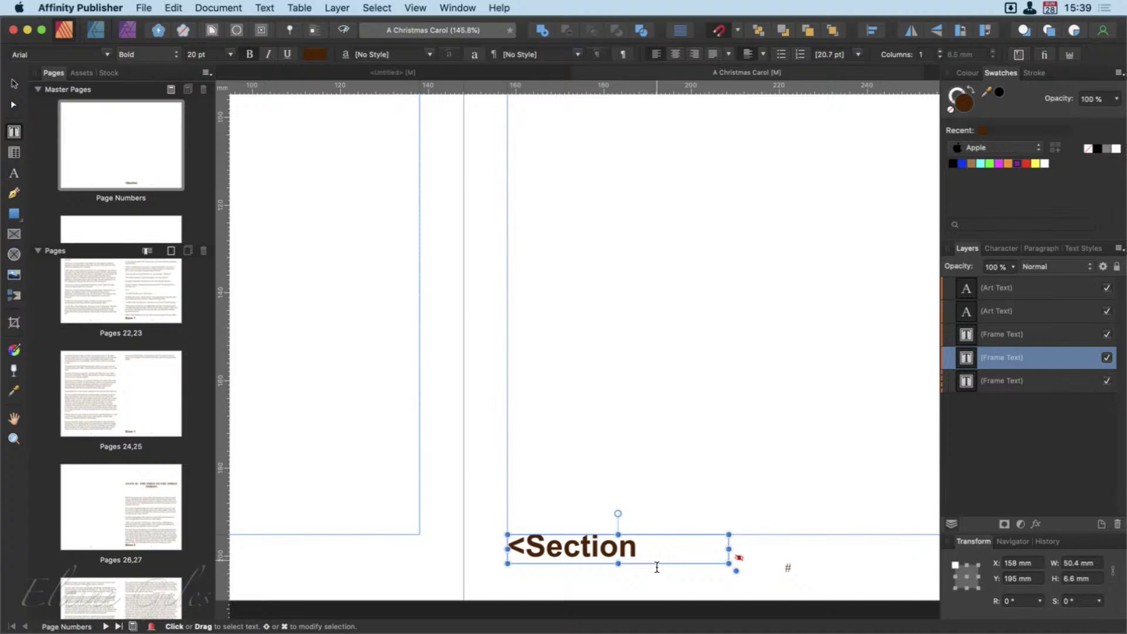
Step: Set the section name field's font size to 9 pt
triple_click(625, 557)
key("Left")
triple_click(626, 558)
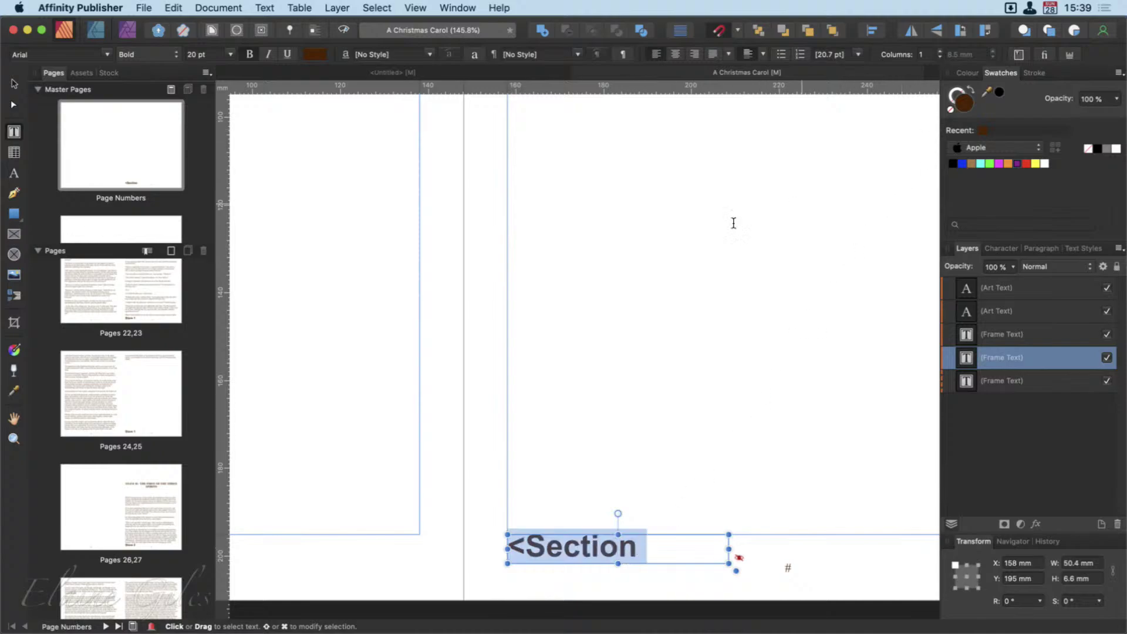
left_click(229, 55)
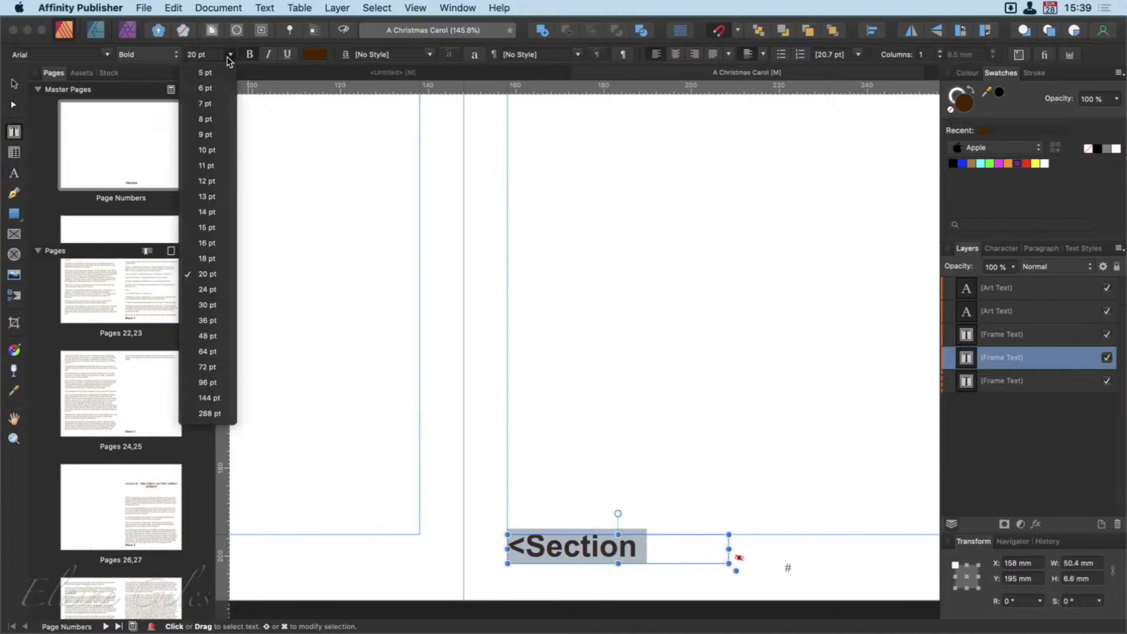
left_click(203, 136)
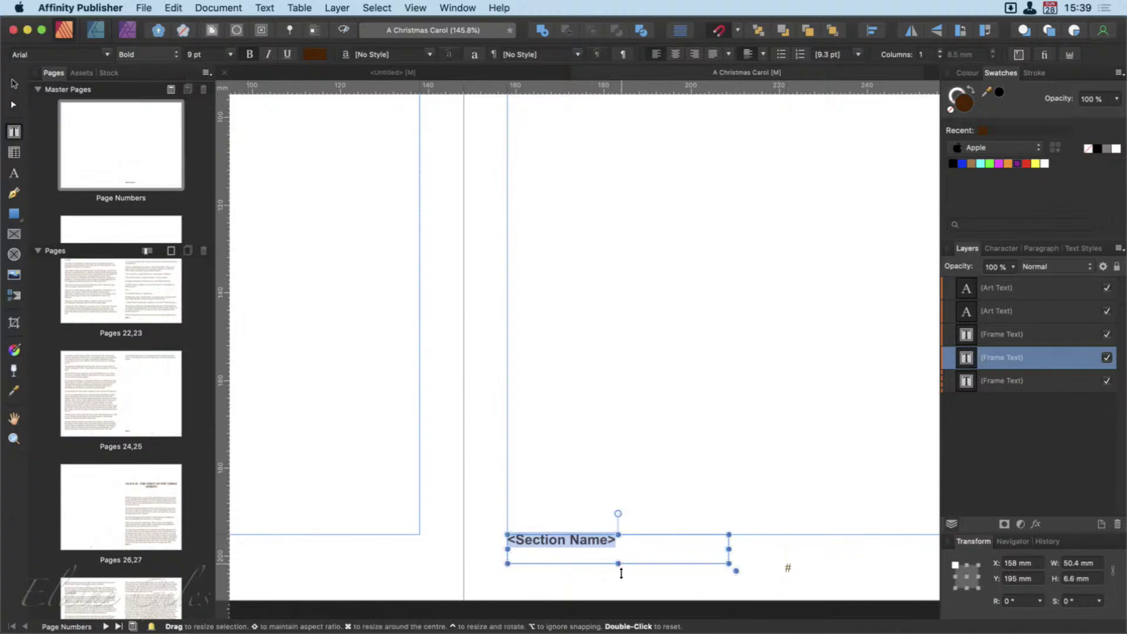
Step: Extend the section name frame downward and lower its top edge, making it about 5.8 mm high in line with the page number
left_click_drag(617, 572, 618, 597)
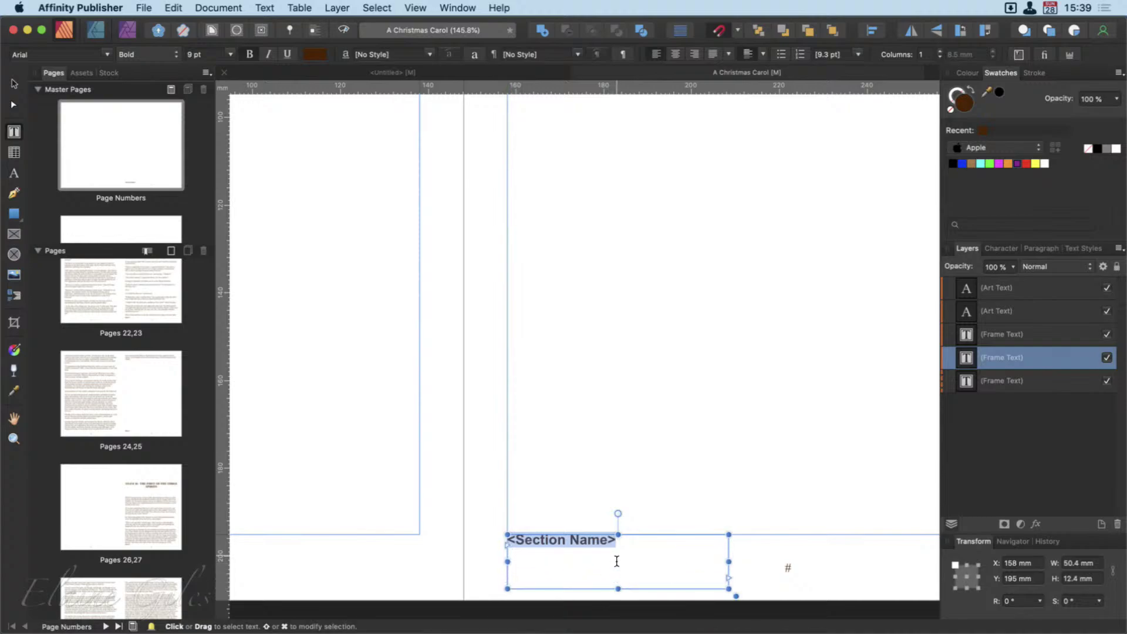
left_click(618, 541)
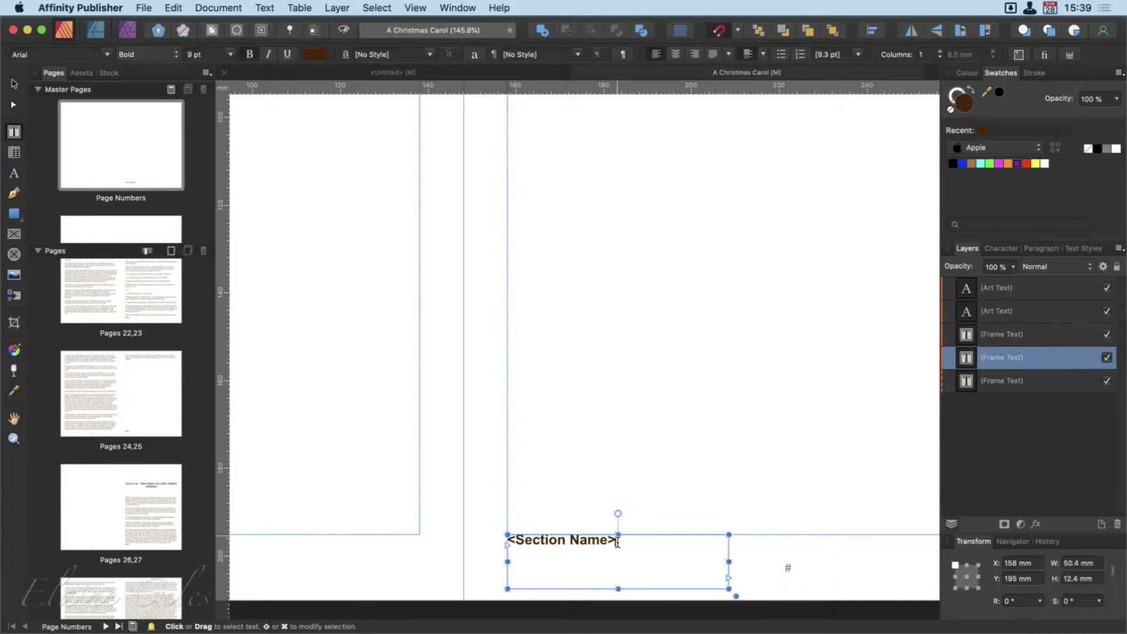
left_click_drag(618, 535, 617, 565)
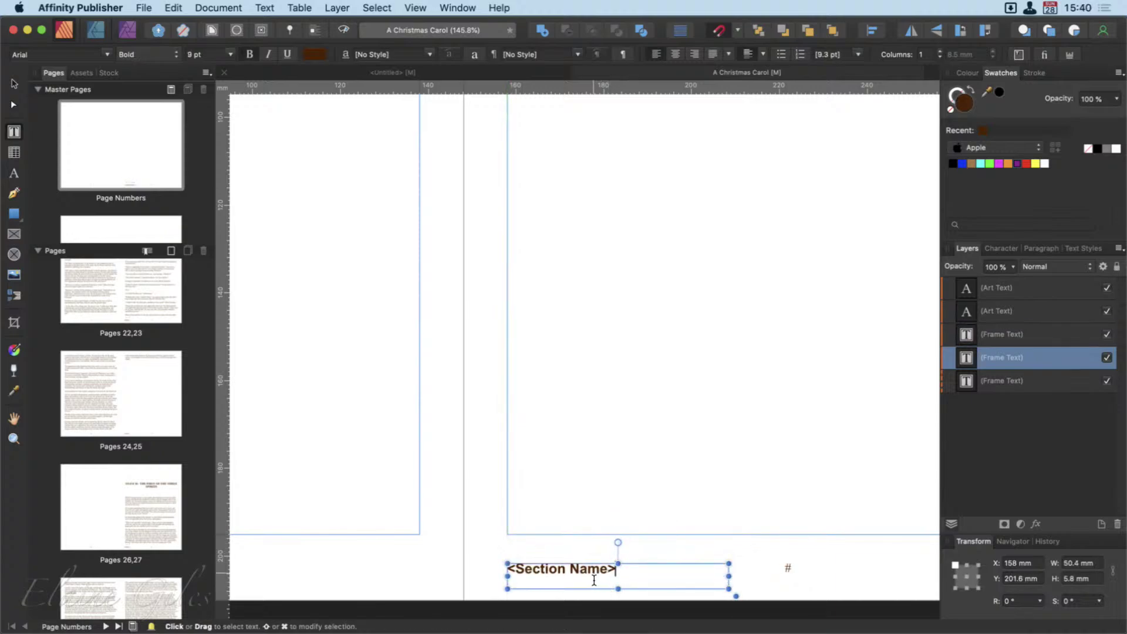
Step: Set the section name text to Italic at 8 pt and nudge its frame up to about Y 200.9 mm
triple_click(594, 580)
left_click(150, 54)
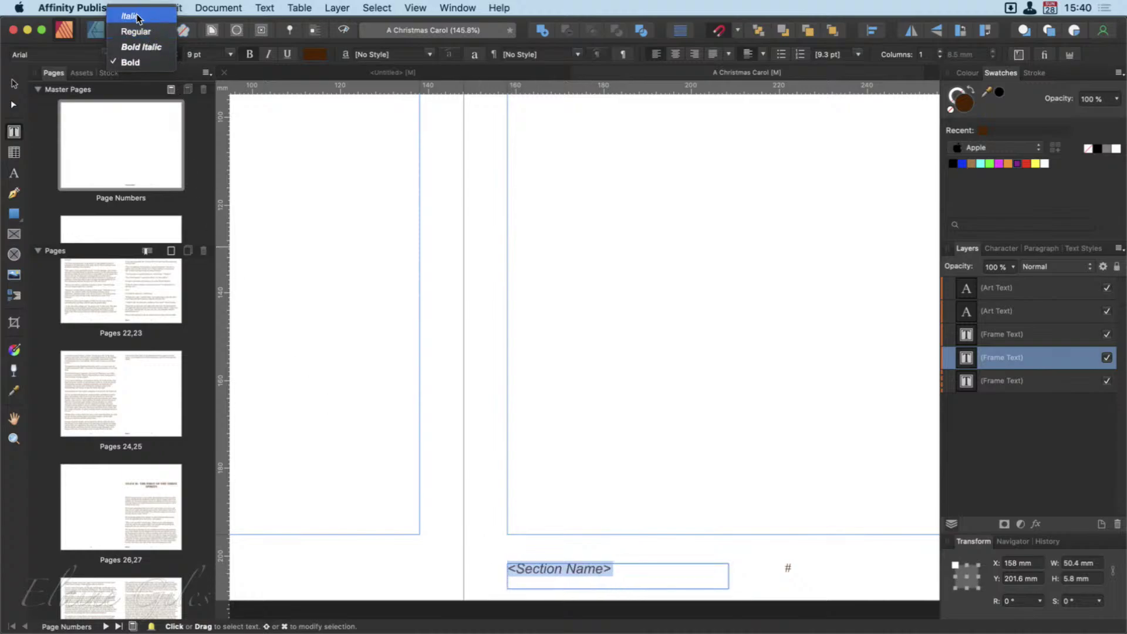
left_click(137, 16)
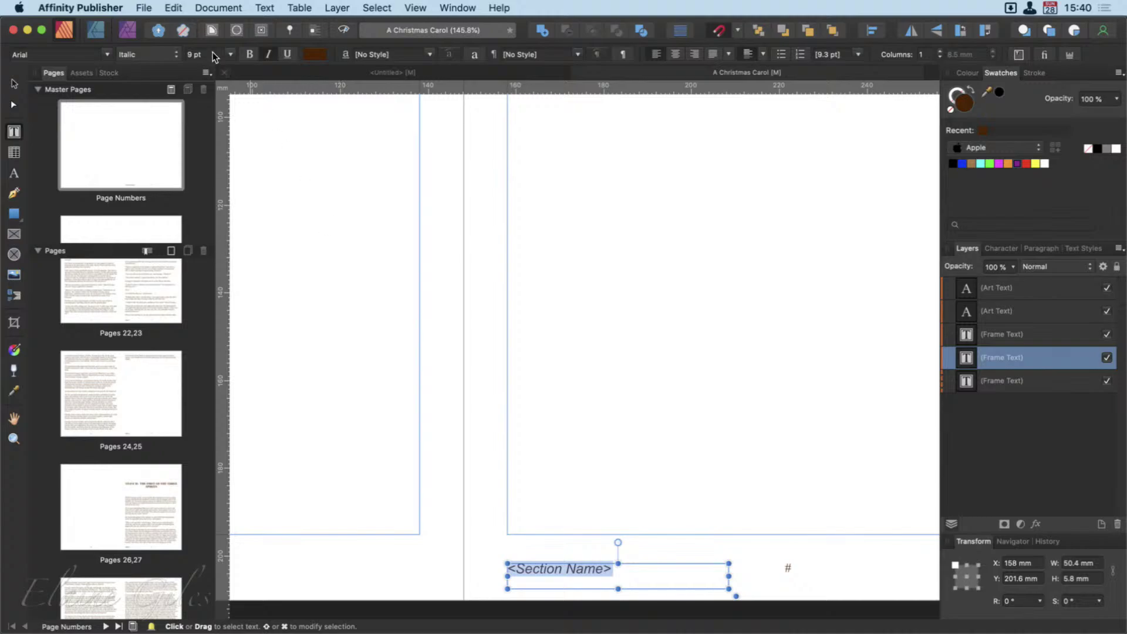
left_click(229, 54)
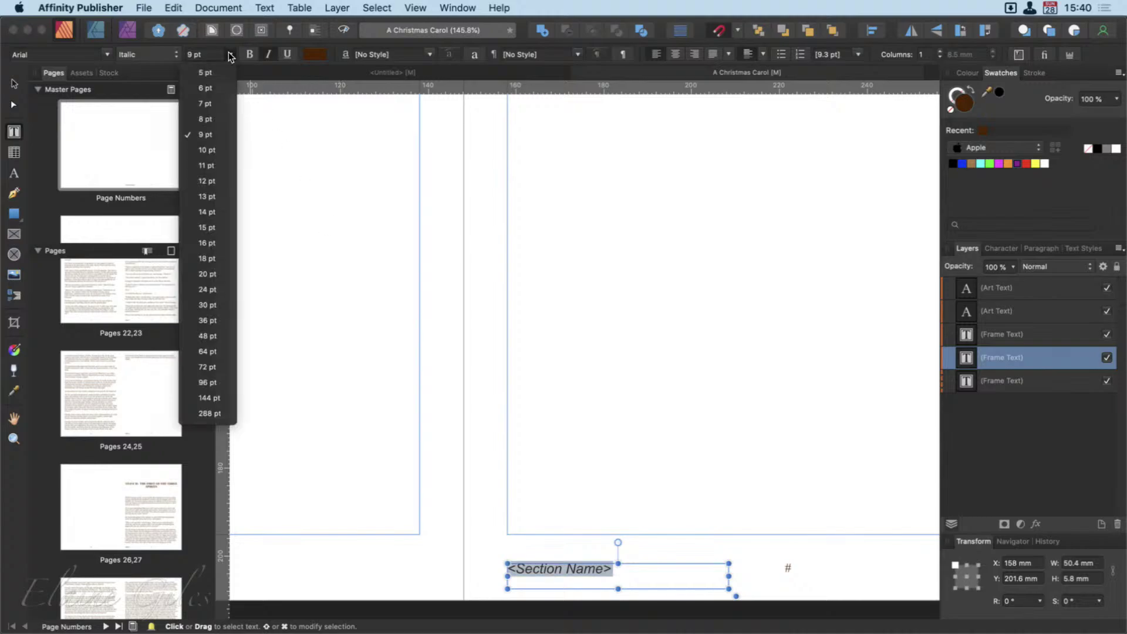
left_click(200, 115)
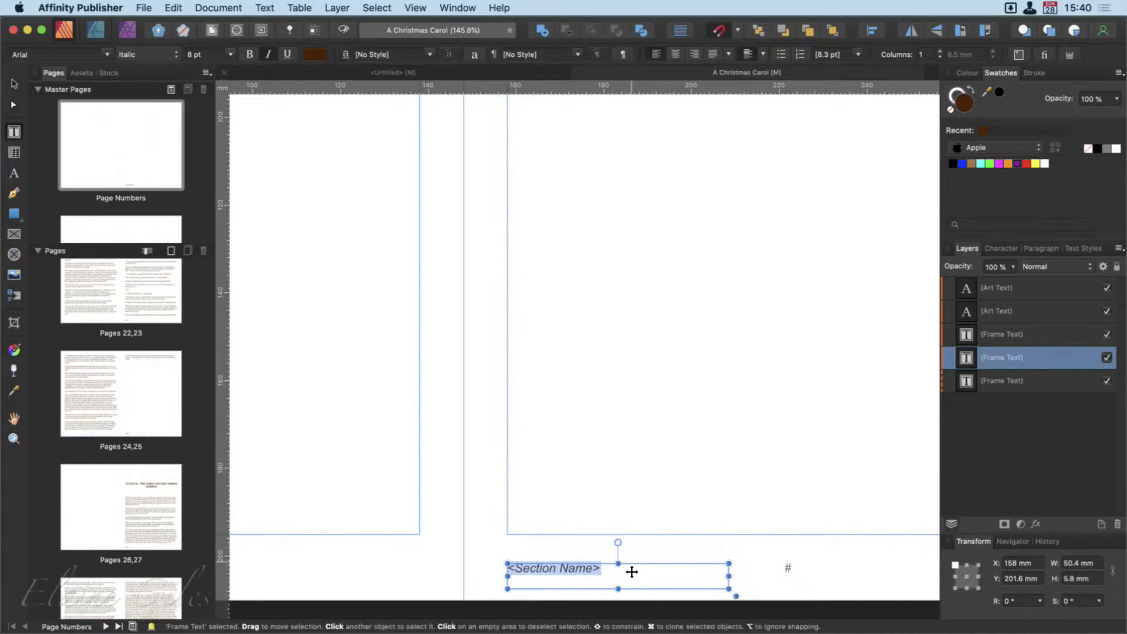
left_click_drag(631, 571, 631, 569)
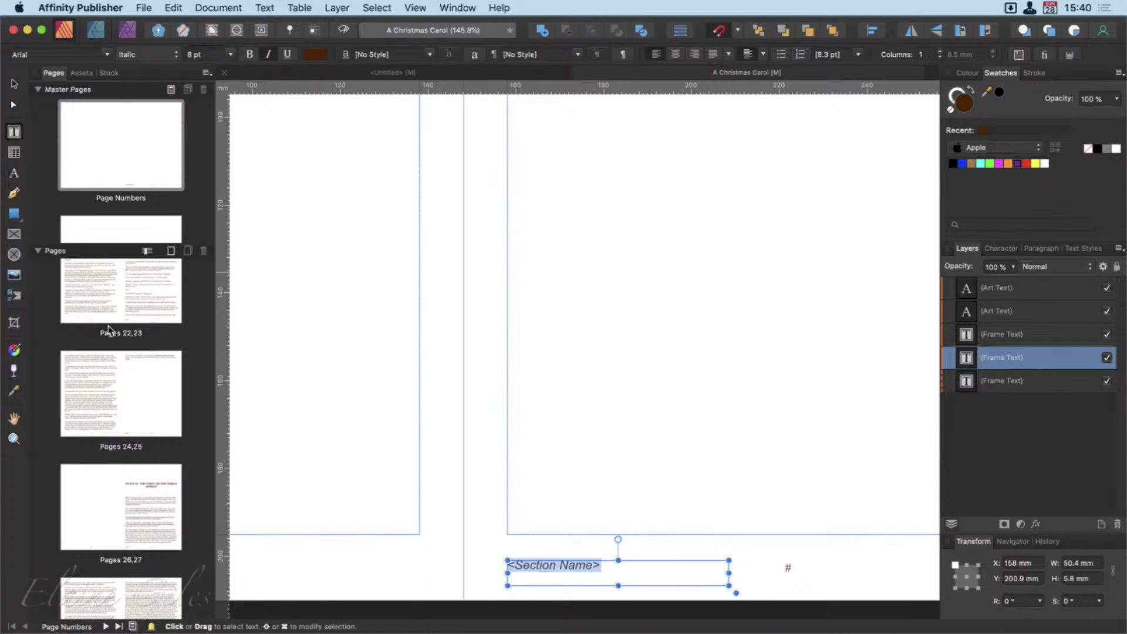
Step: Open pages 26,27, check the footer's section name, and copy "THE FIRST OF THE THREE SPIRITS" from the chapter heading
double_click(115, 529)
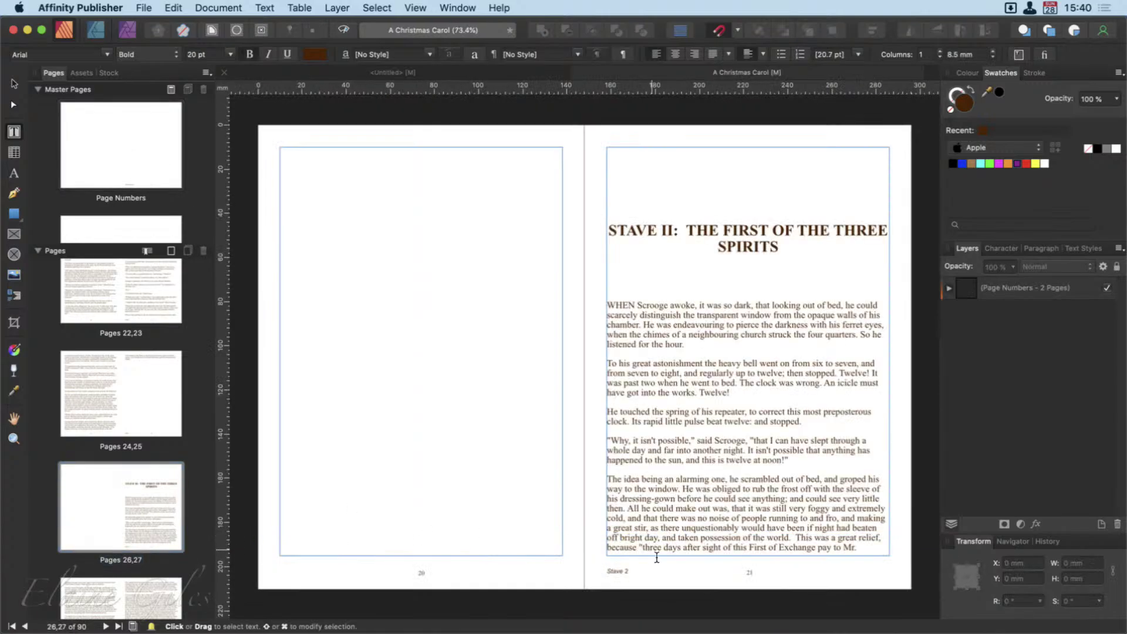
scroll(701, 605, "up", 6)
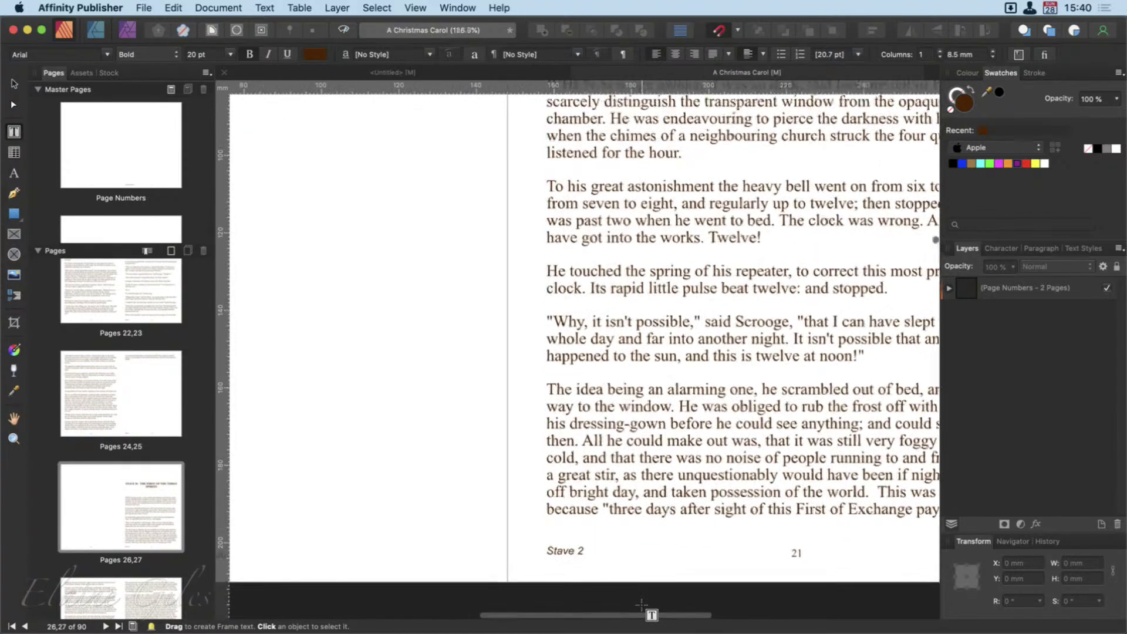
scroll(590, 588, "up", 4)
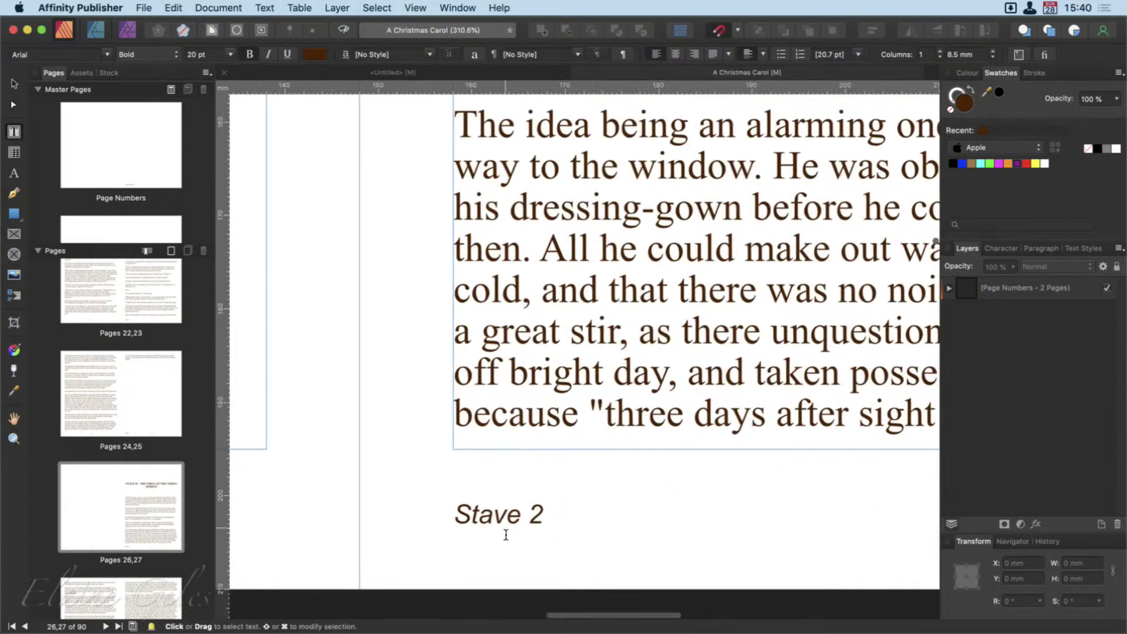
scroll(506, 535, "down", 10)
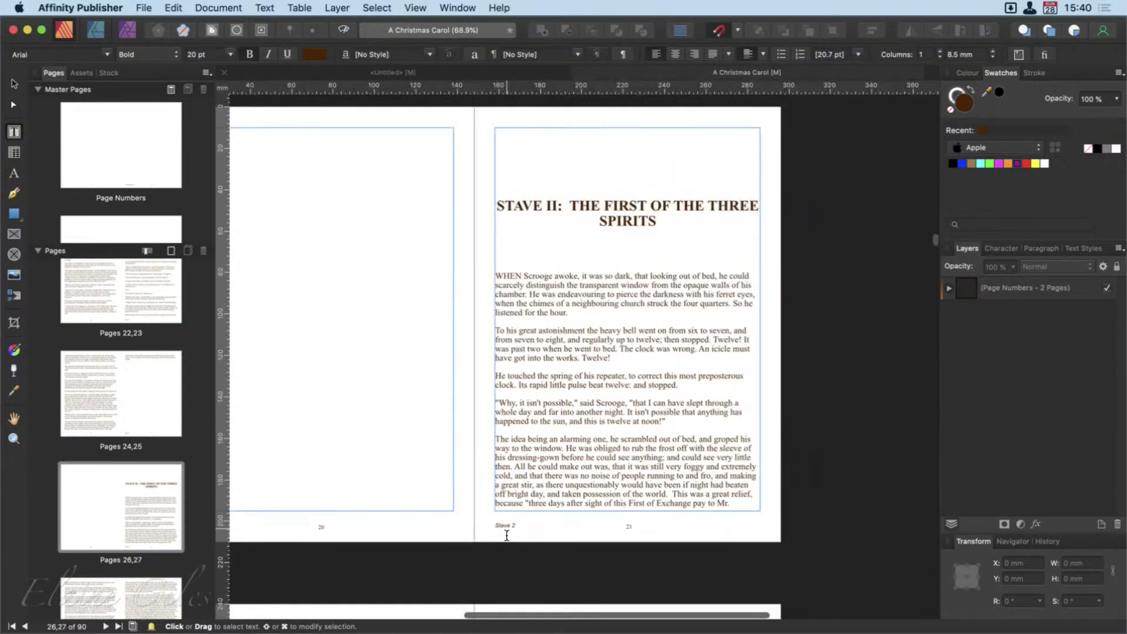
left_click(655, 226)
left_click_drag(653, 230, 573, 217)
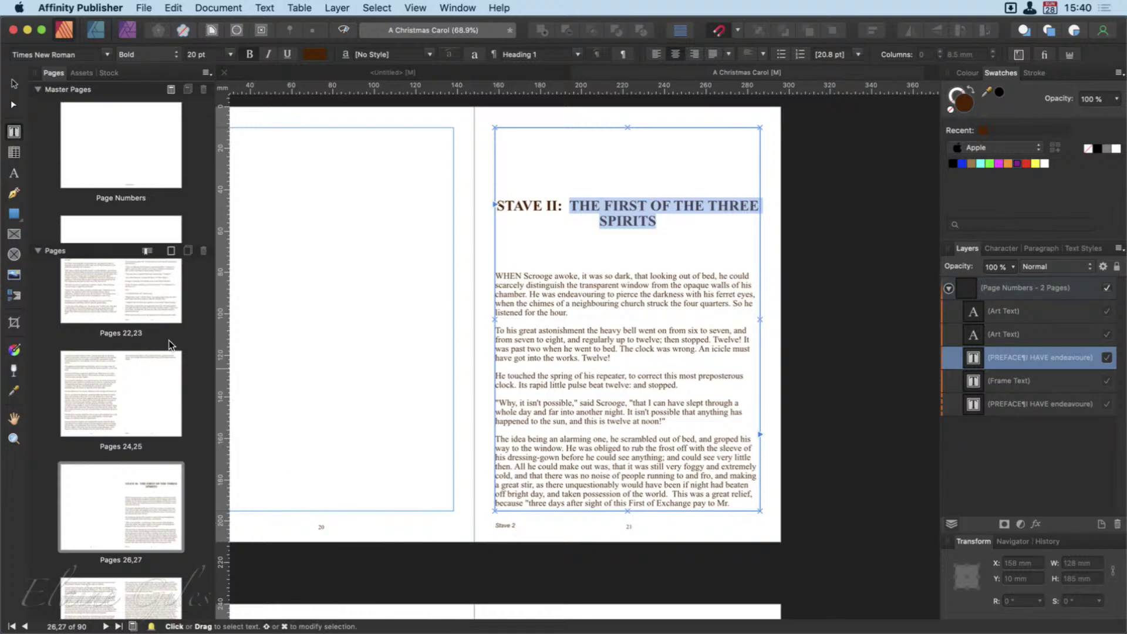
Step: In the Section Manager, extend the Stave 2 section's name to "Stave 2: THE FIRST OF THE THREE SPIRITS"
left_click(226, 6)
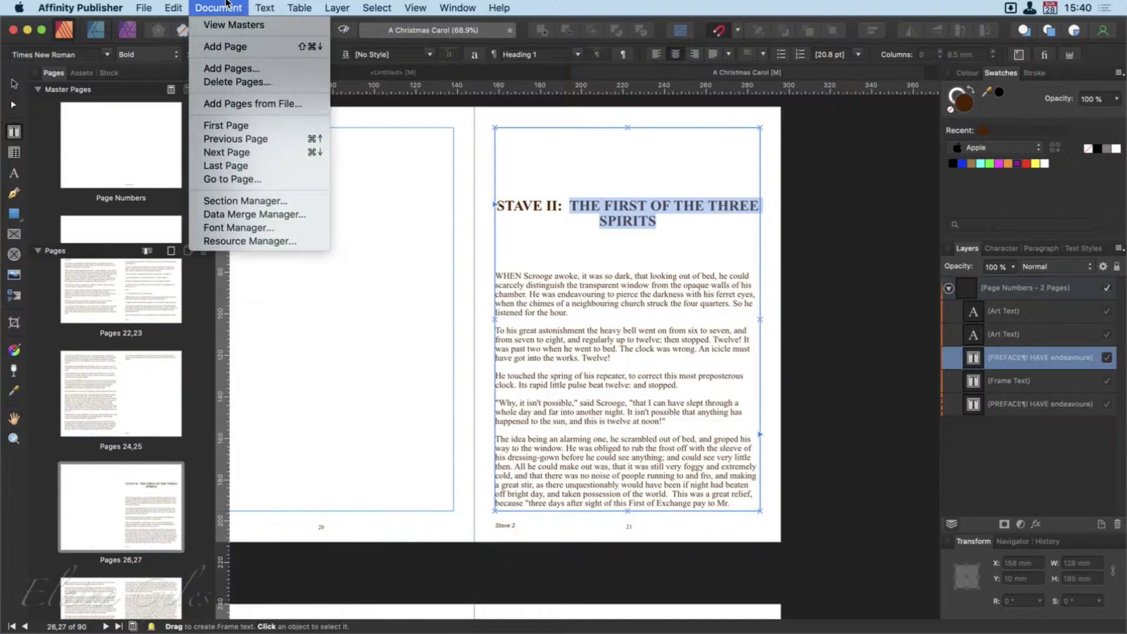
left_click(230, 201)
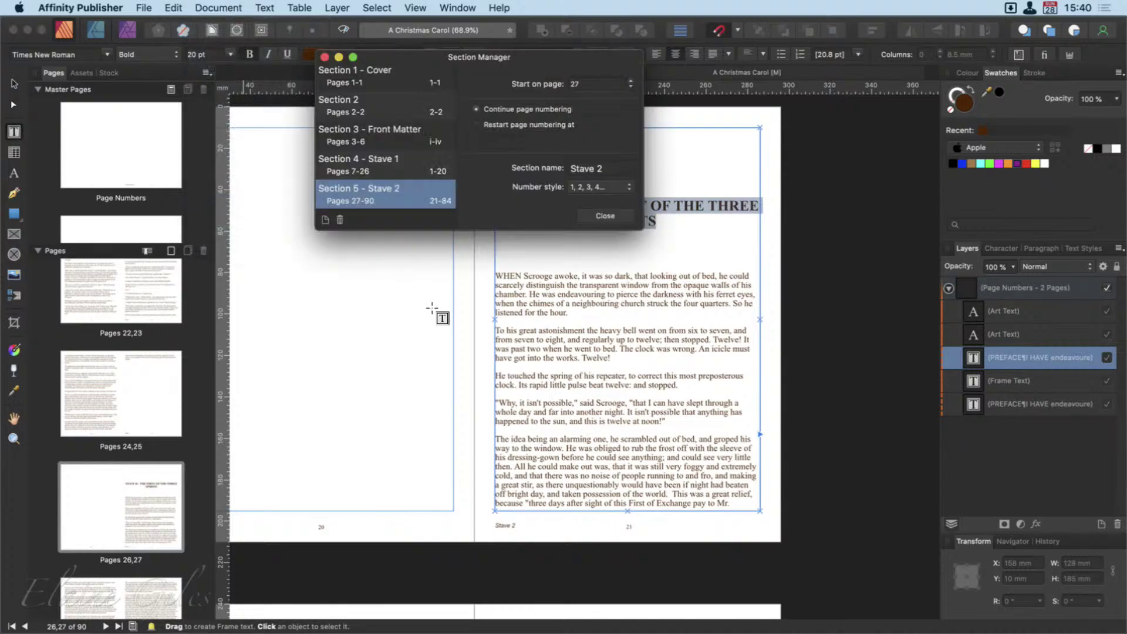
left_click(599, 175)
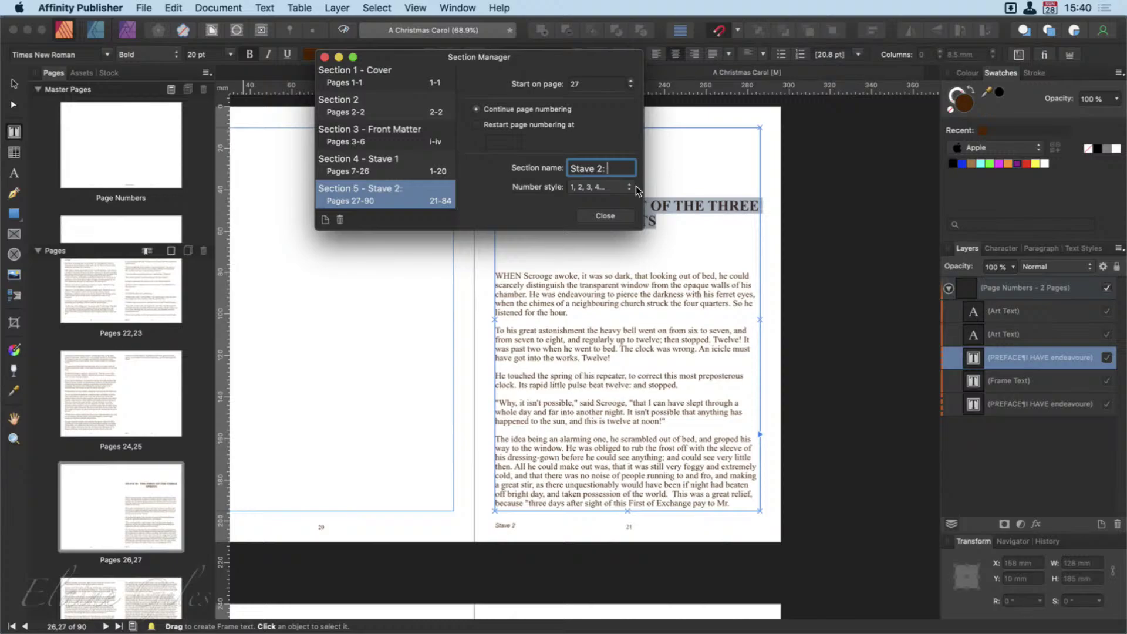
key("super+v")
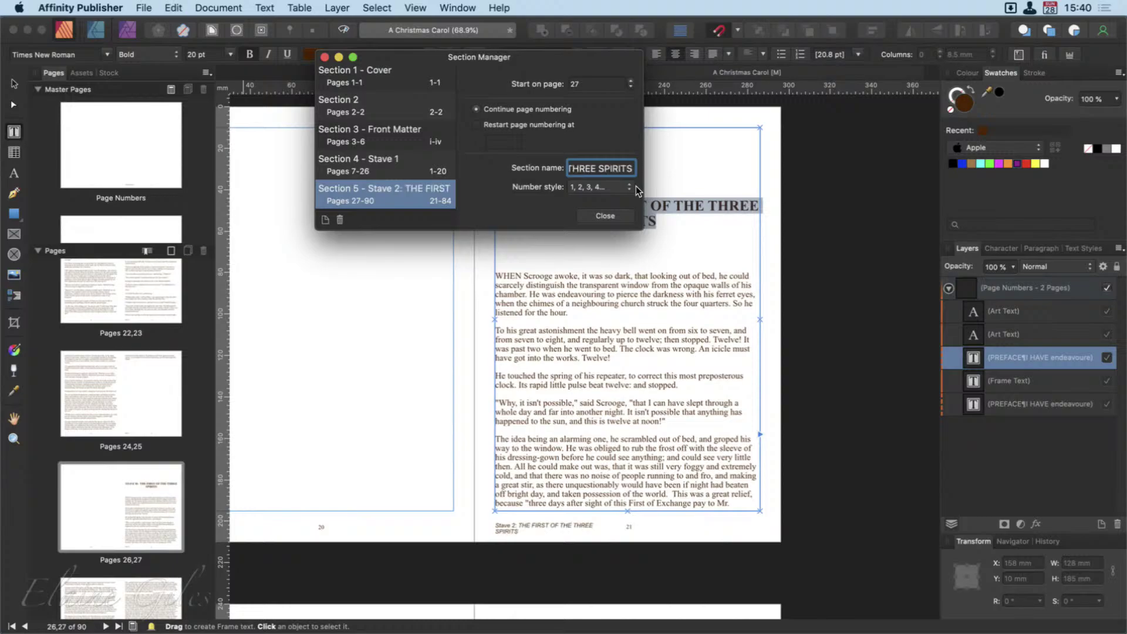
Step: Convert the chapter title in the section name to Title Case, giving "The First of the Three Spirits", and close the Section Manager
key("alt+shift+Left")
key("alt+shift+Left")
key("alt+shift+Left")
key("alt+shift+Left")
key("alt+shift+Left")
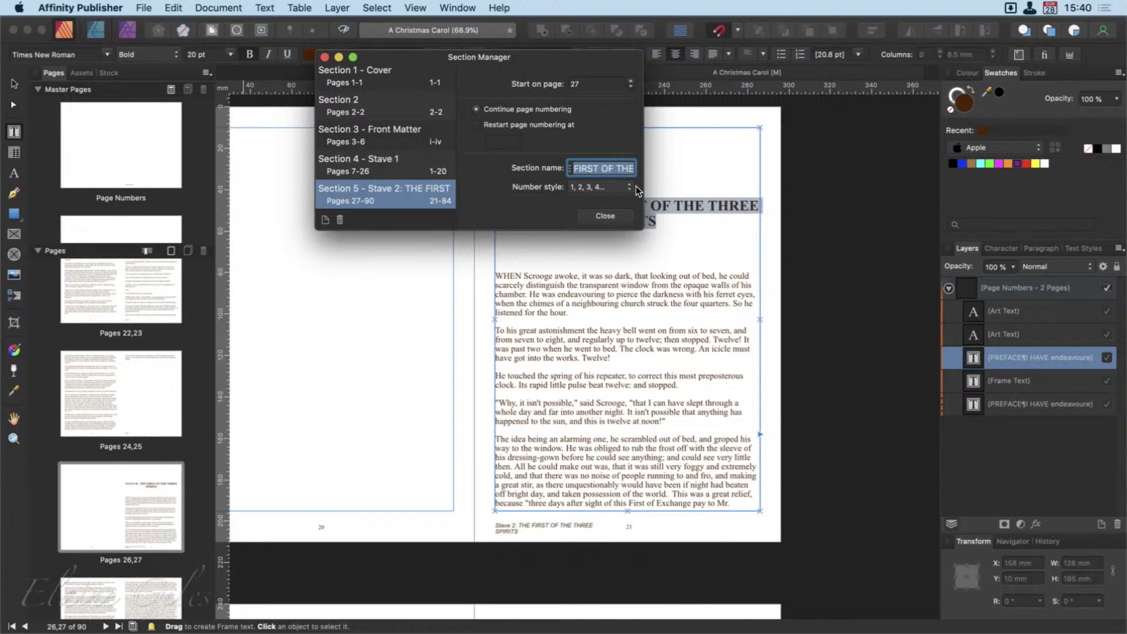
key("alt+shift+Left")
key("ctrl+alt+super+c")
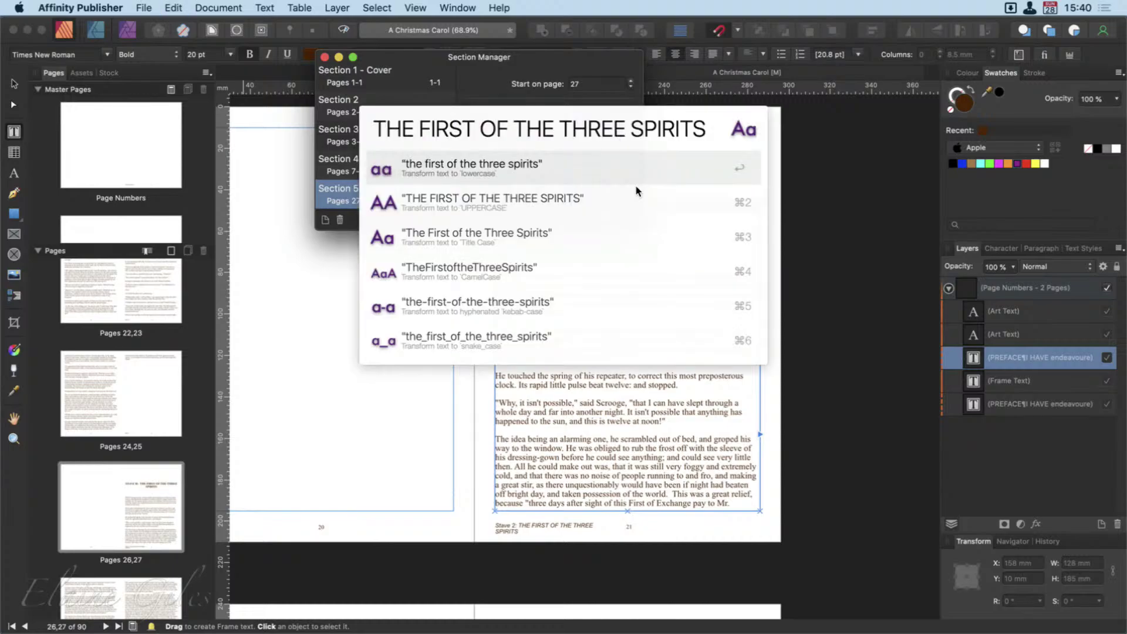
key("Down")
key("Down")
key("Return")
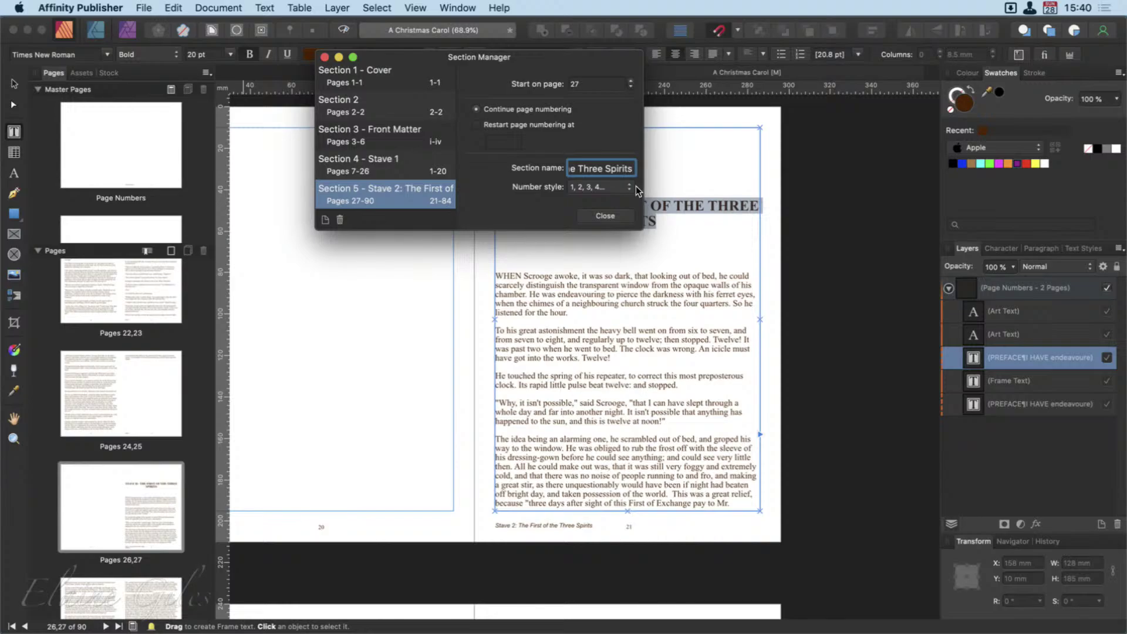
left_click(606, 216)
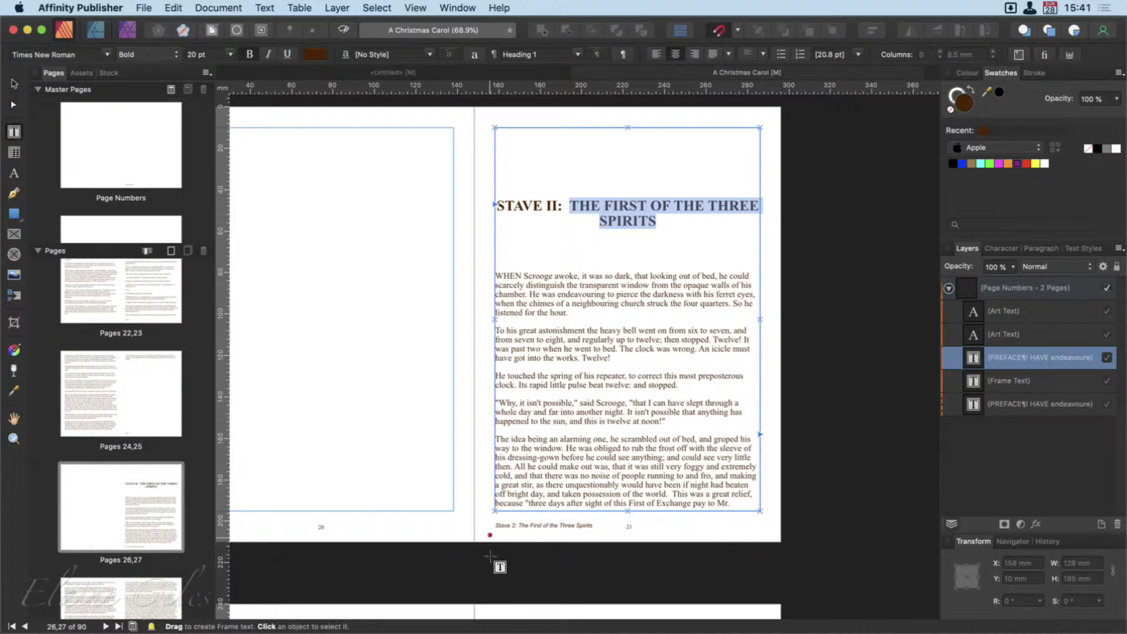
Step: Open pages 6,7 and copy "MARLEY'S GHOST" from the Stave I chapter heading
scroll(162, 367, "up", 8)
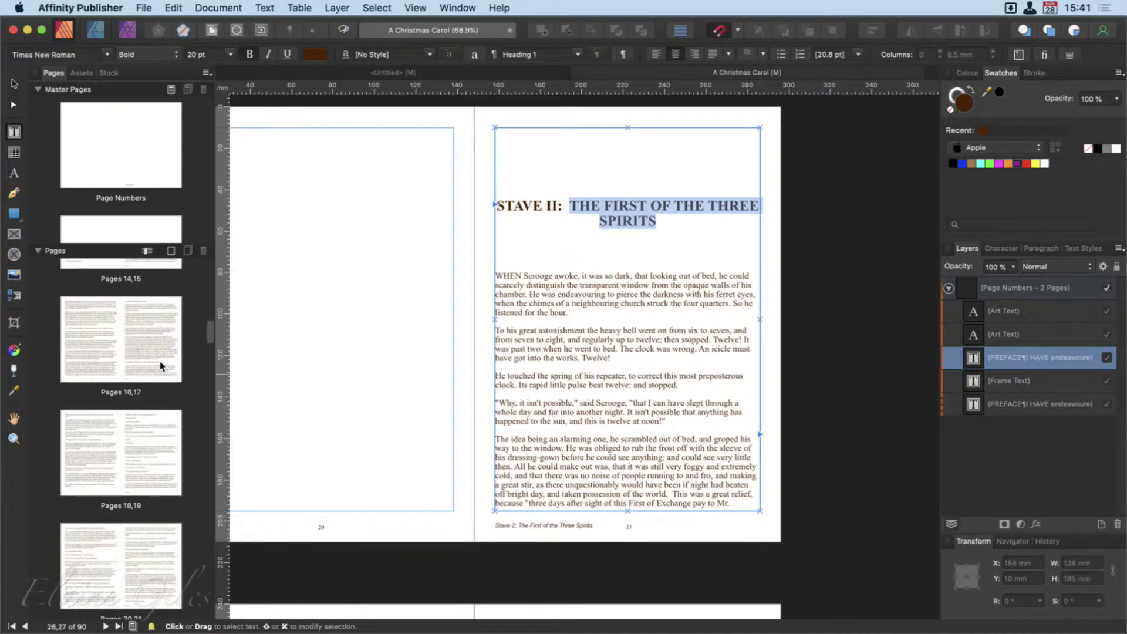
scroll(162, 366, "up", 10)
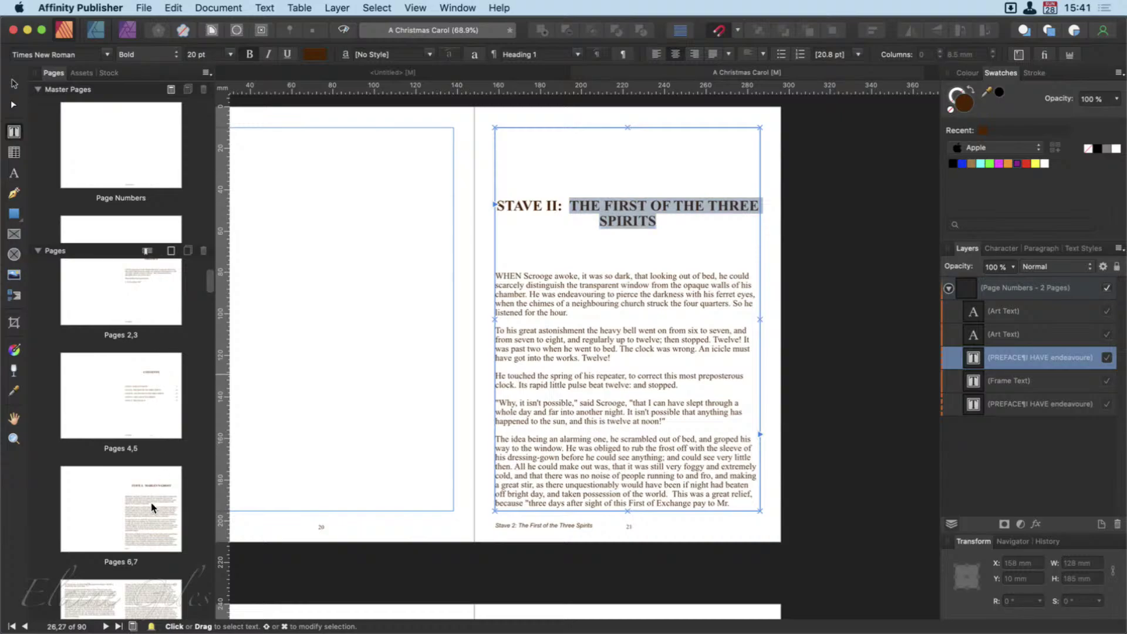
double_click(151, 508)
left_click_drag(693, 229, 549, 231)
key("super+c")
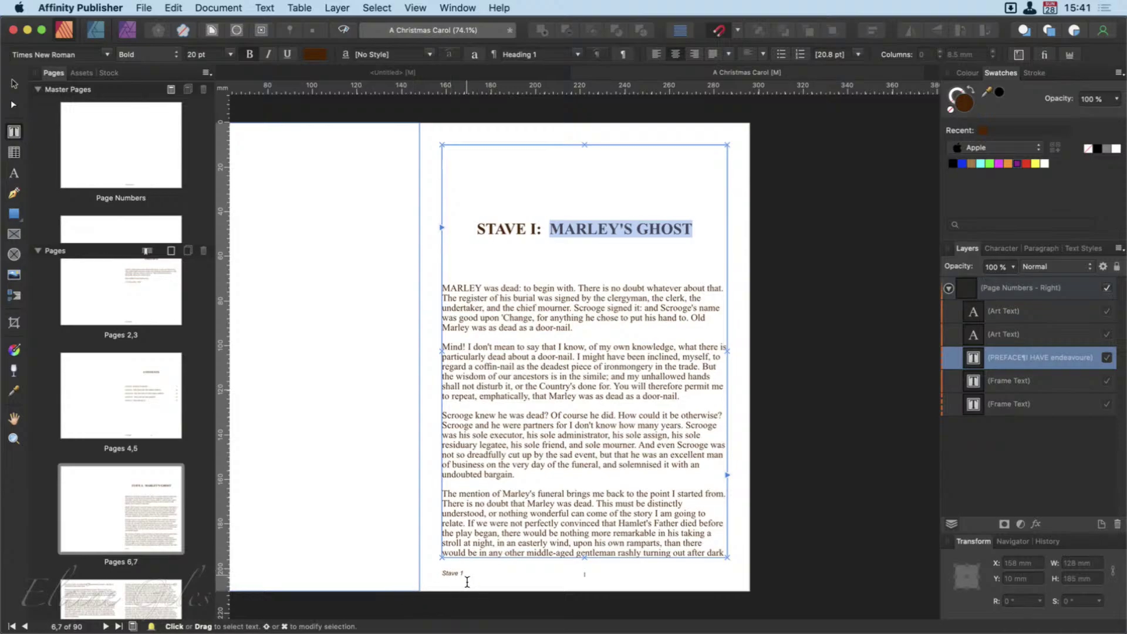
Step: In the Section Manager, extend the Stave 1 section's name to "Stave 1: MARLEY'S GHOST"
left_click(265, 5)
mouse_move(218, 8)
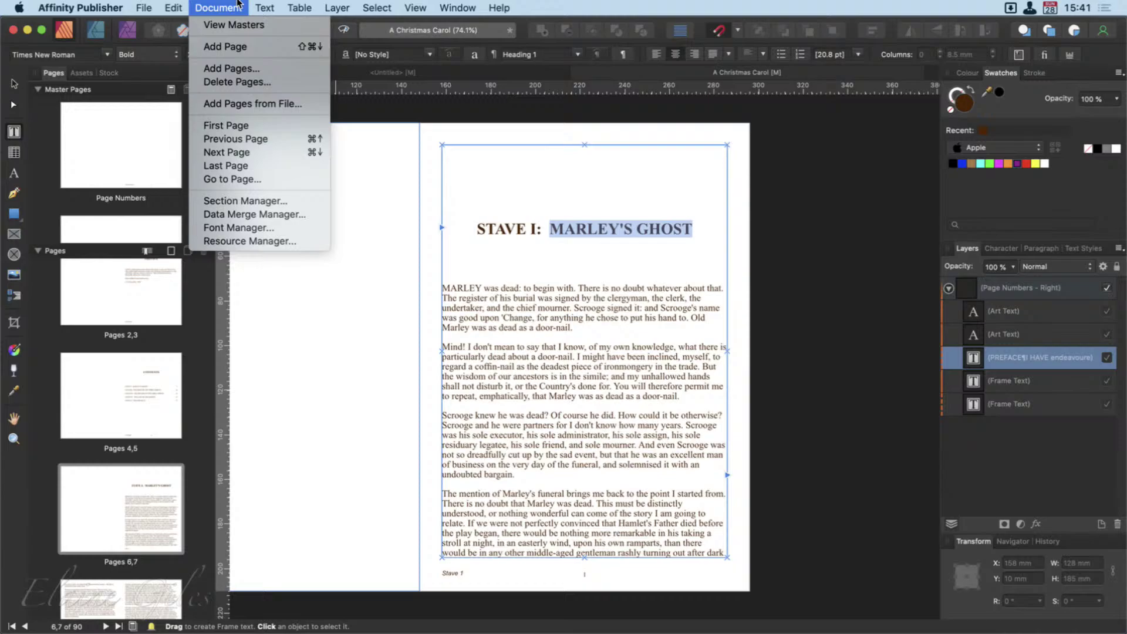
left_click(251, 200)
left_click(391, 160)
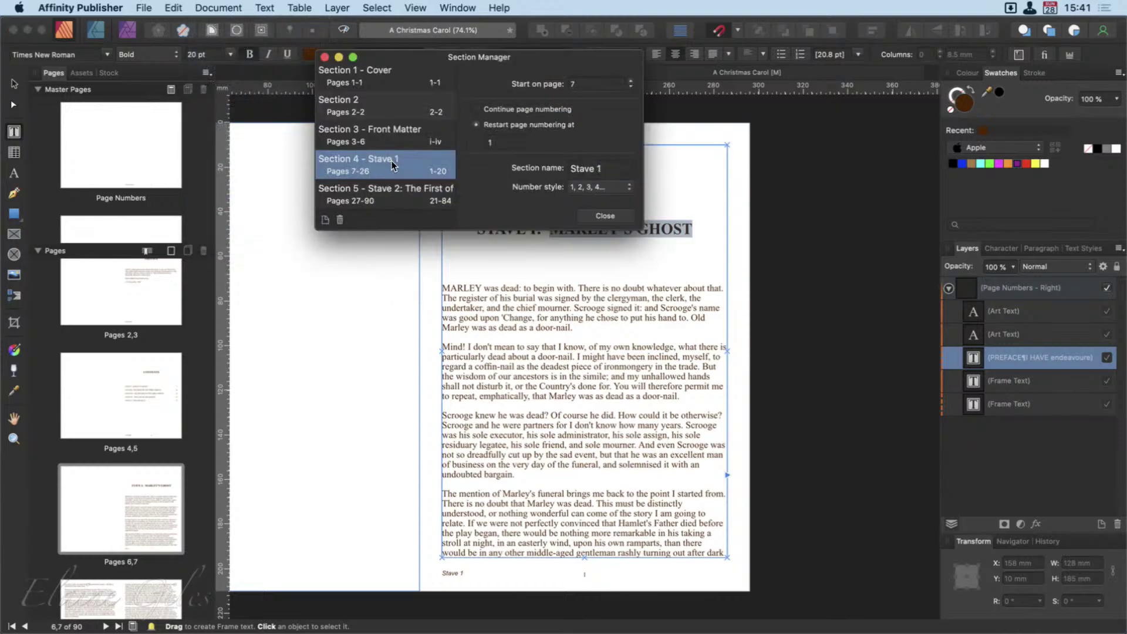
left_click(608, 172)
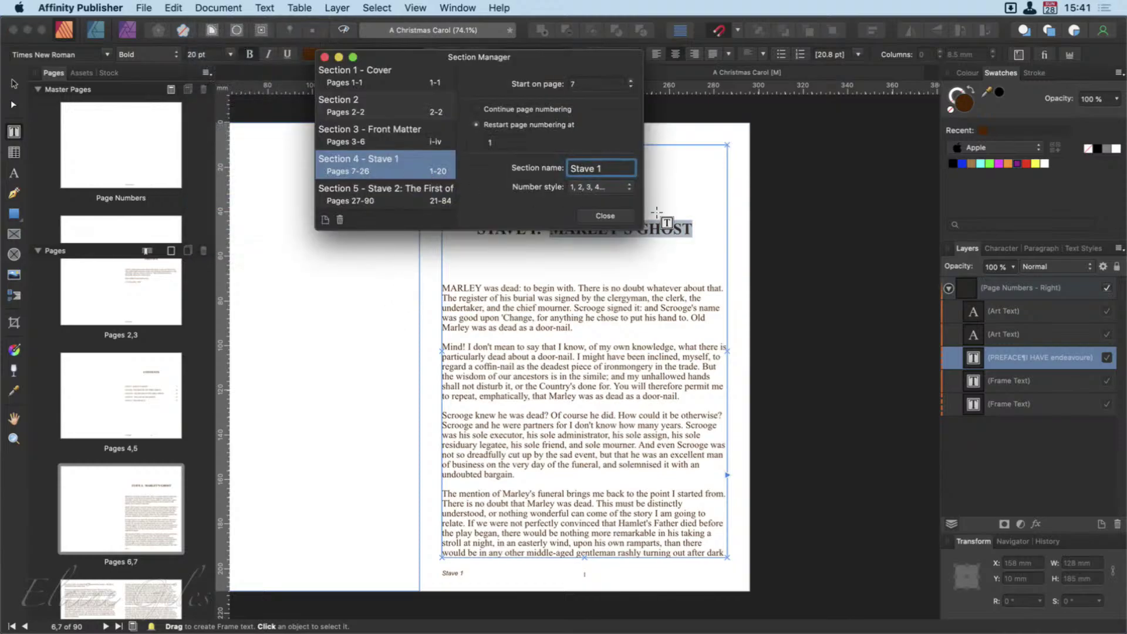
type(":")
key("super+v")
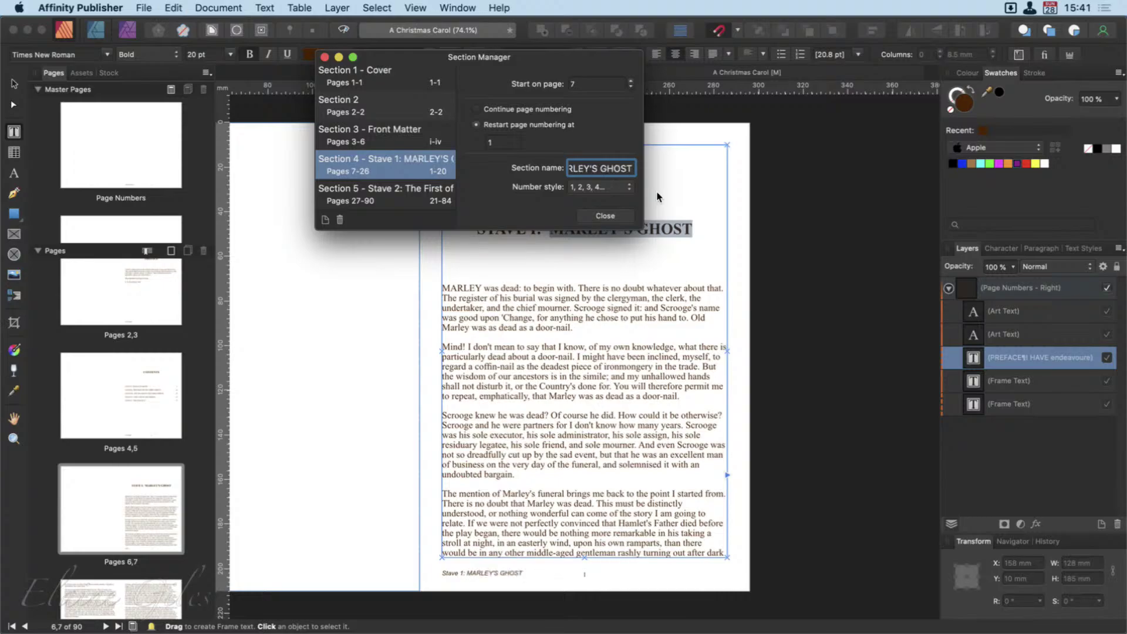
Step: Convert the chapter title in the section name to Title Case, giving "Marley's Ghost", and check the footer on pages 10,11
key("alt+shift+Left")
key("alt+shift+Left")
key("alt+super+c")
key("Down")
key("Down")
key("Return")
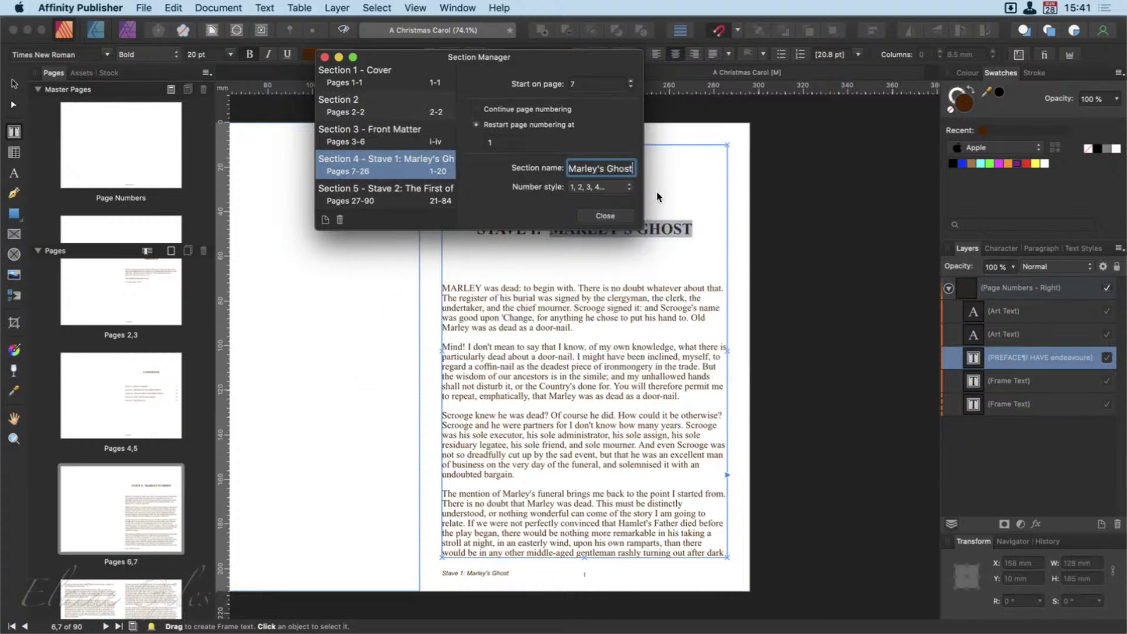
left_click(605, 216)
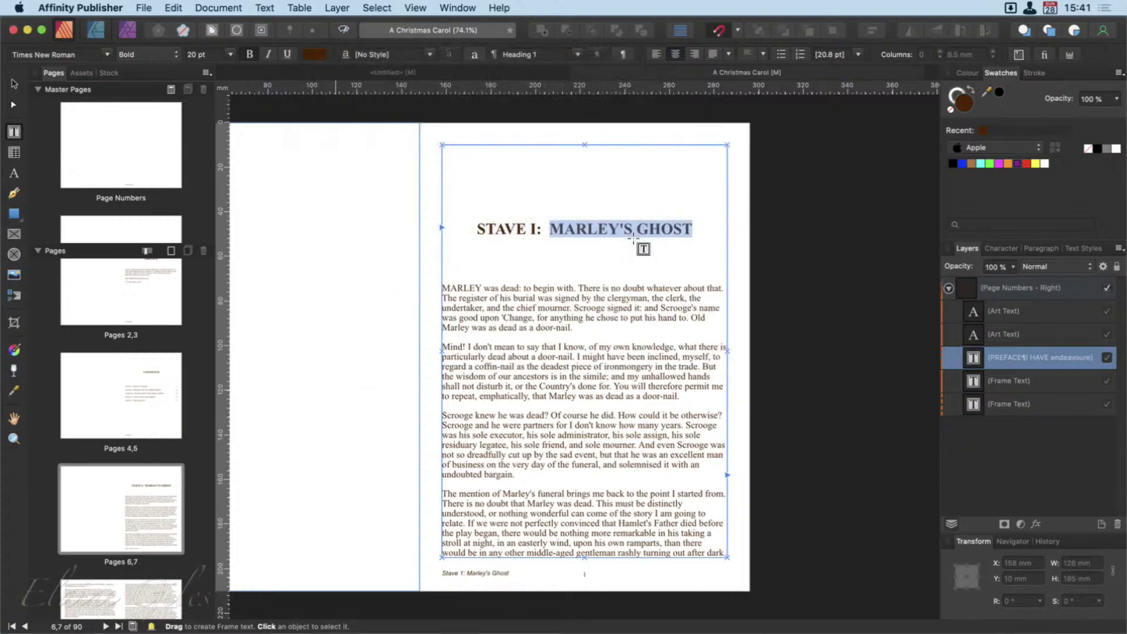
scroll(142, 578, "down", 10)
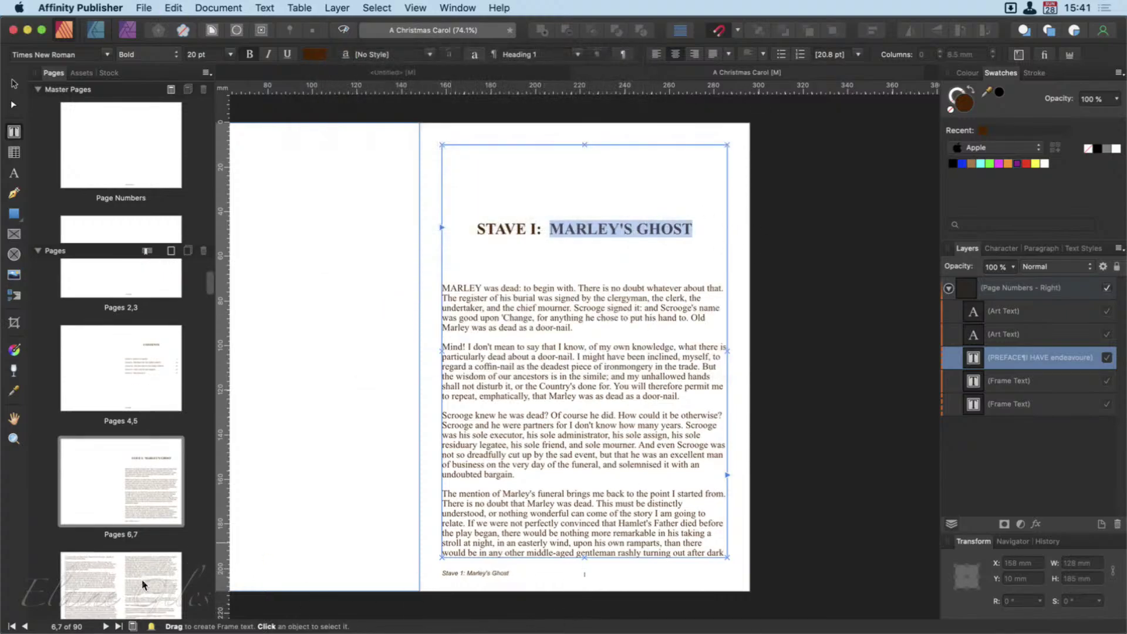
double_click(133, 407)
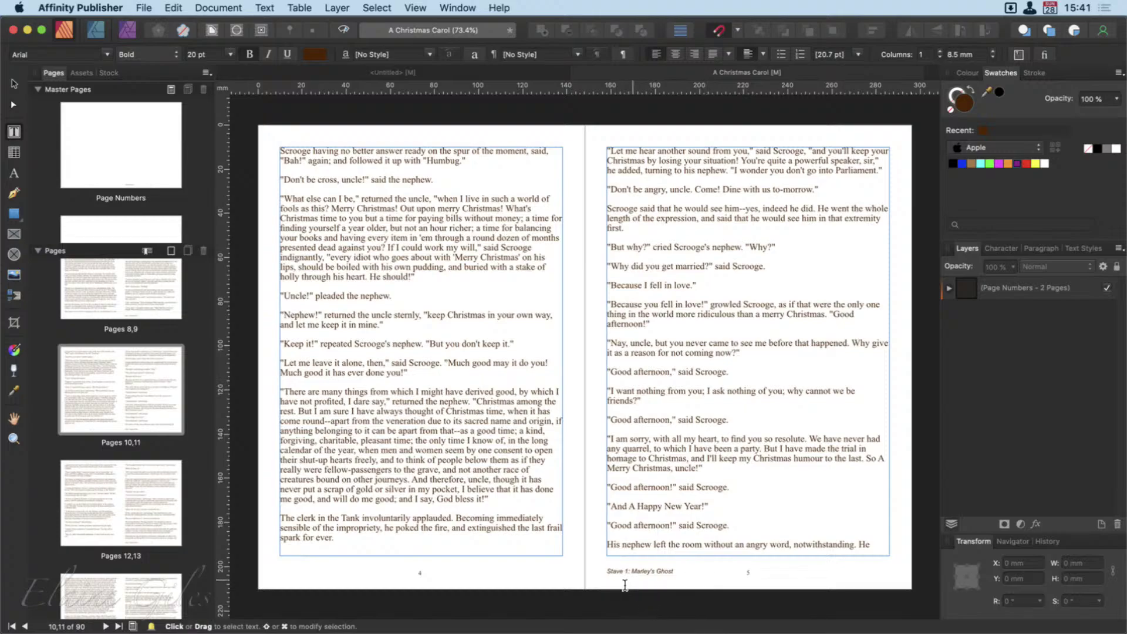
Step: On the Page Numbers master, duplicate the section name frame into the left page's footer at X 10 mm and check pages 12,13
double_click(125, 171)
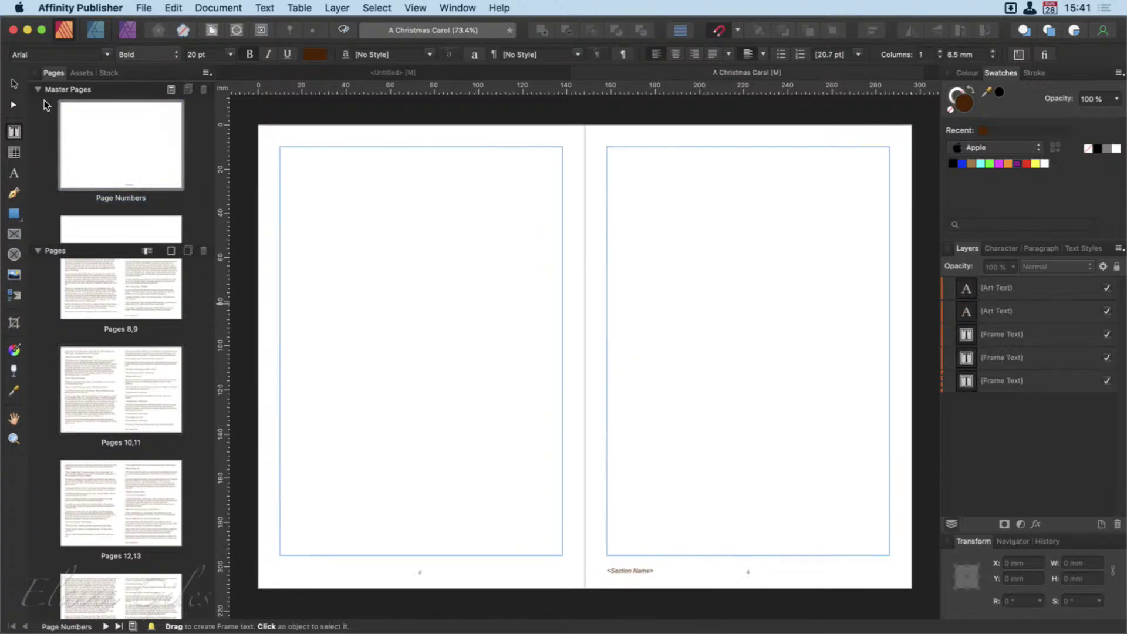
left_click(15, 84)
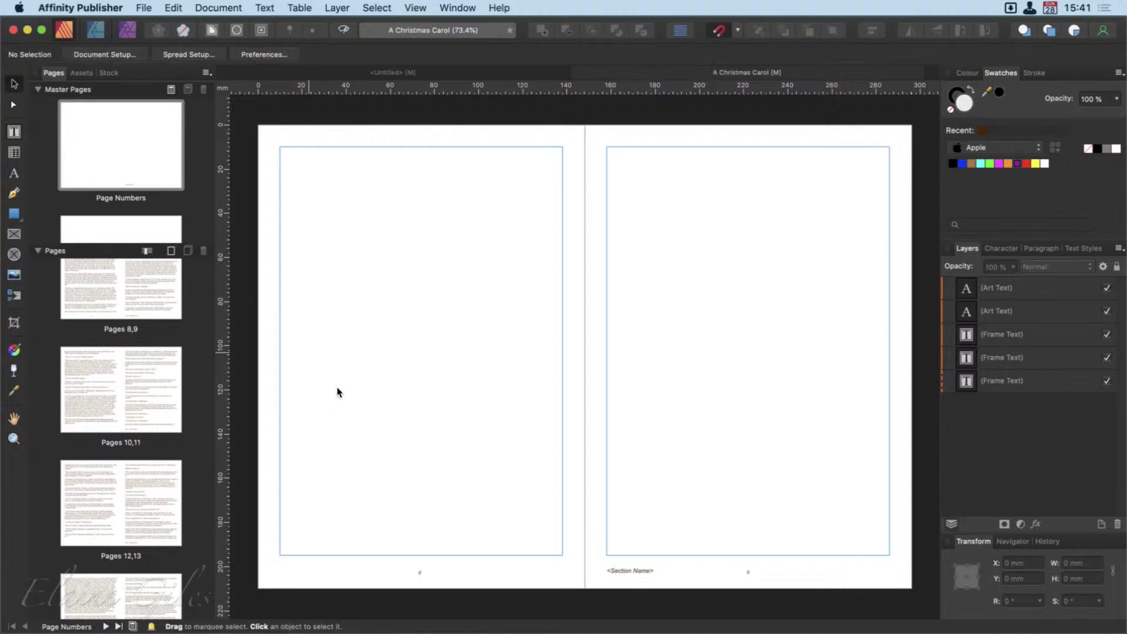
left_click(639, 574)
left_click_drag(639, 573, 317, 570)
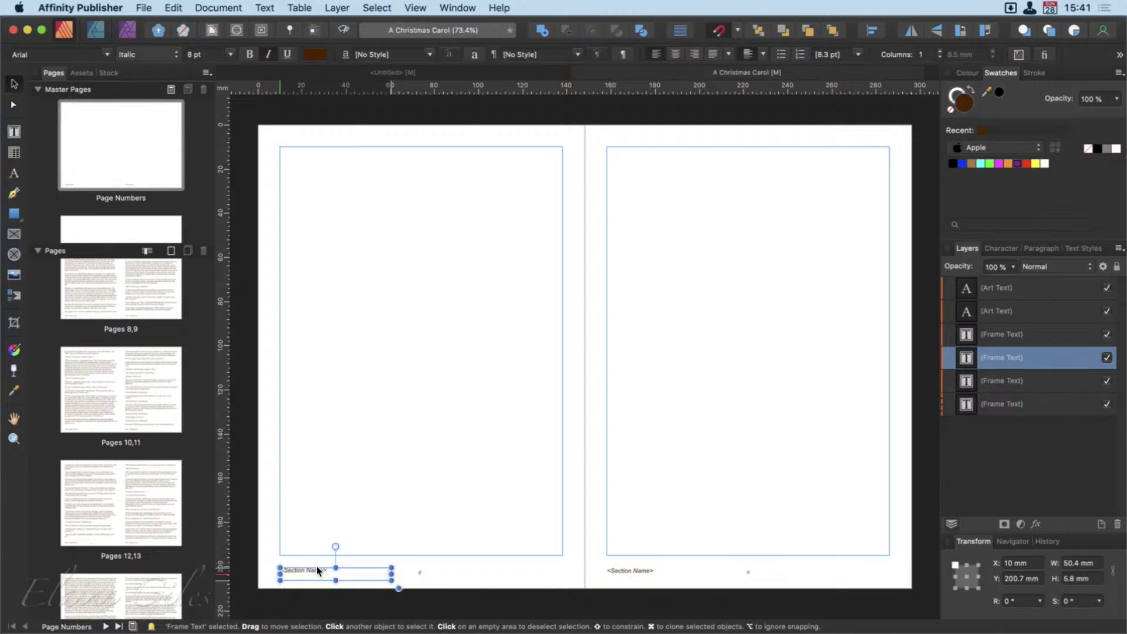
double_click(124, 508)
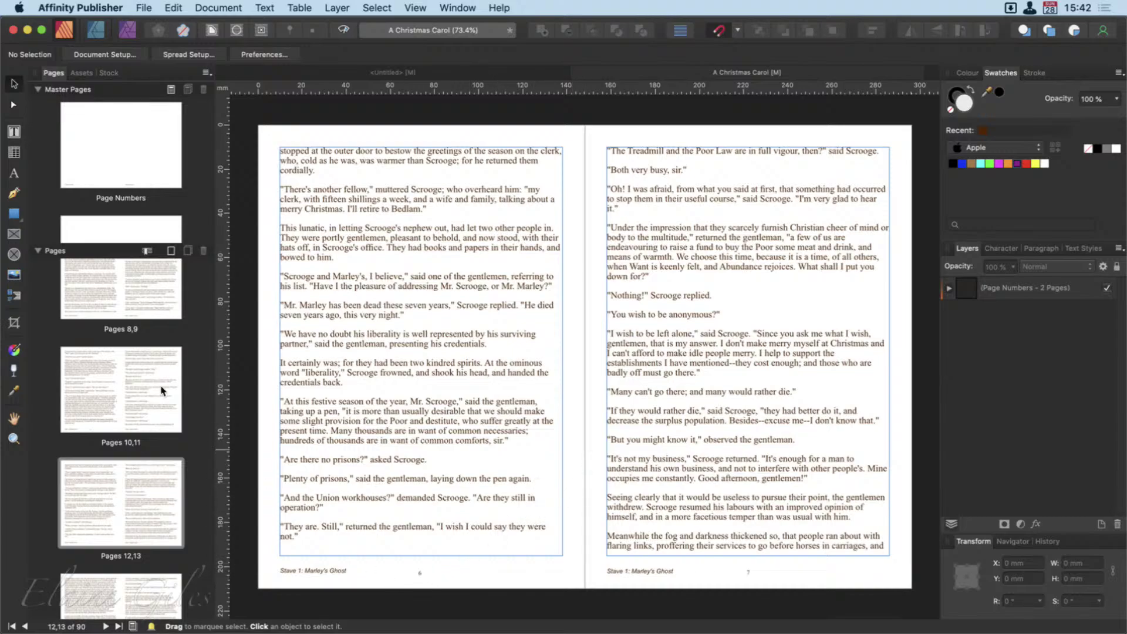
Step: On the Page Numbers master, duplicate the left page's section name frame to that footer's inner end at X 87.6 mm, Y 200.7 mm
scroll(129, 277, "up", 3)
scroll(129, 277, "up", 3)
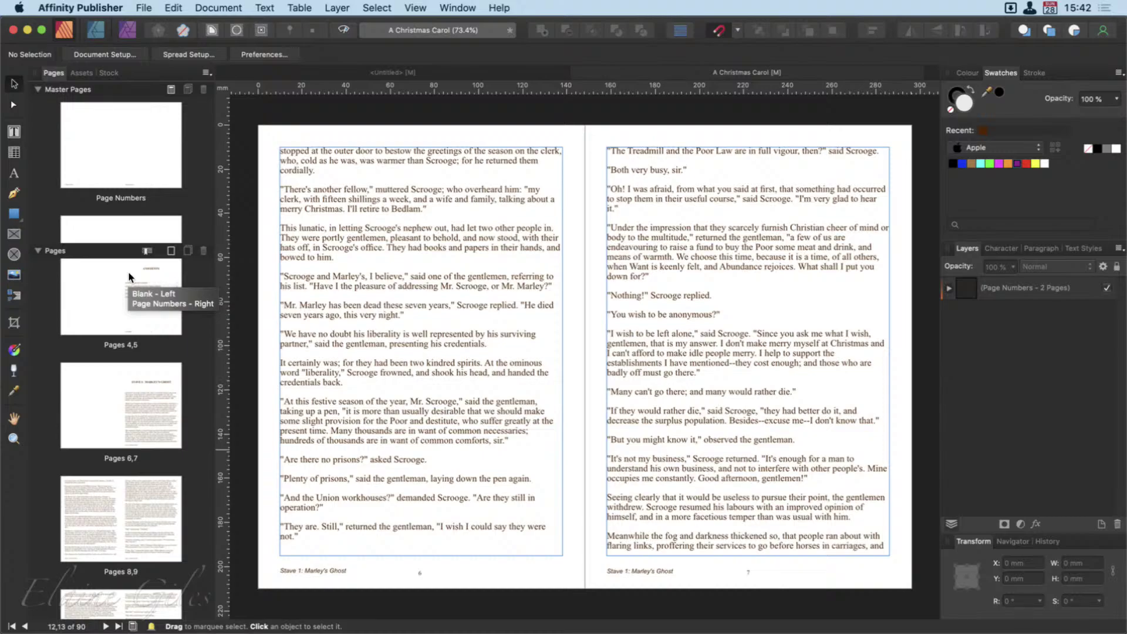
left_click(117, 146)
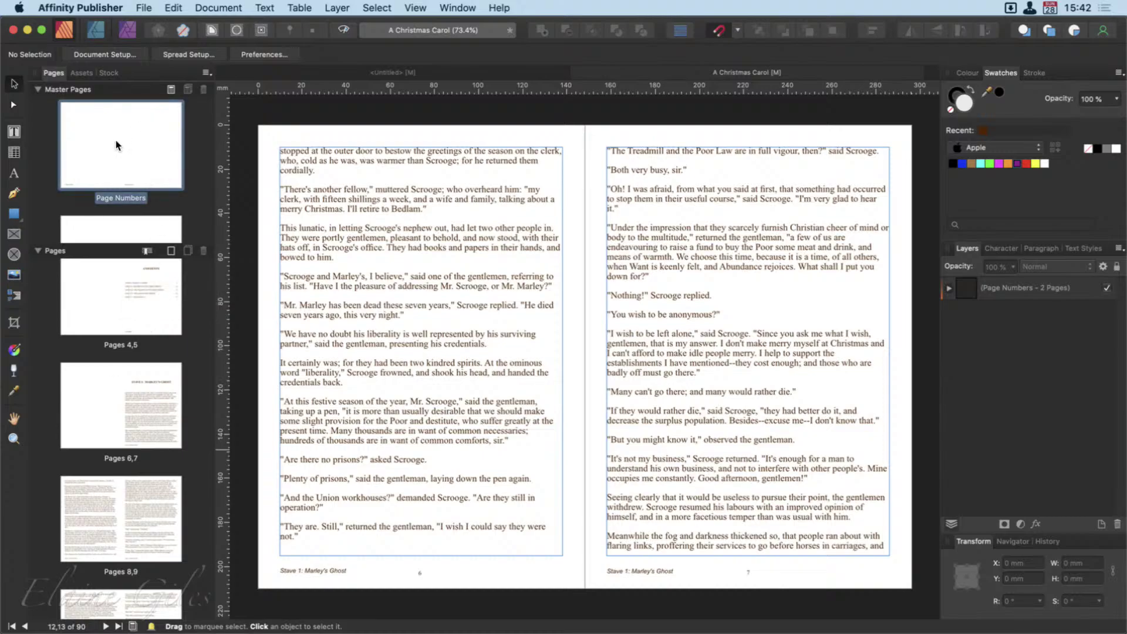
double_click(116, 146)
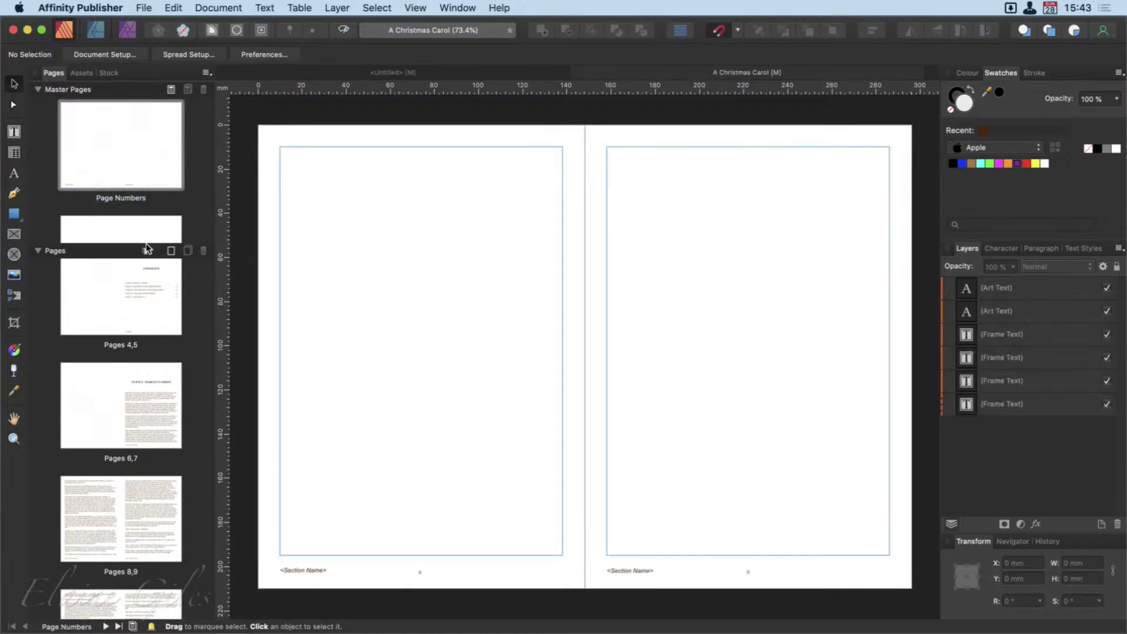
left_click(304, 569)
mouse_move(306, 568)
left_mouse_down()
mouse_move(491, 576)
mouse_move(475, 568)
left_mouse_up()
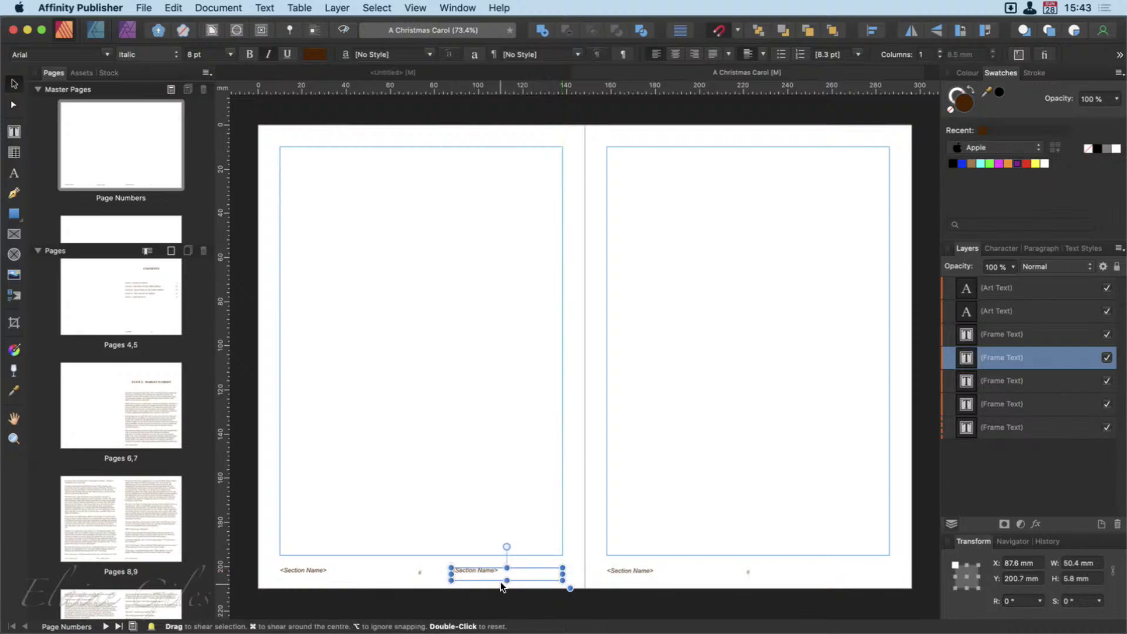
Step: Replace the duplicated frame's section name with "A Christmas Carol" and check the footer on pages 8,9
double_click(490, 573)
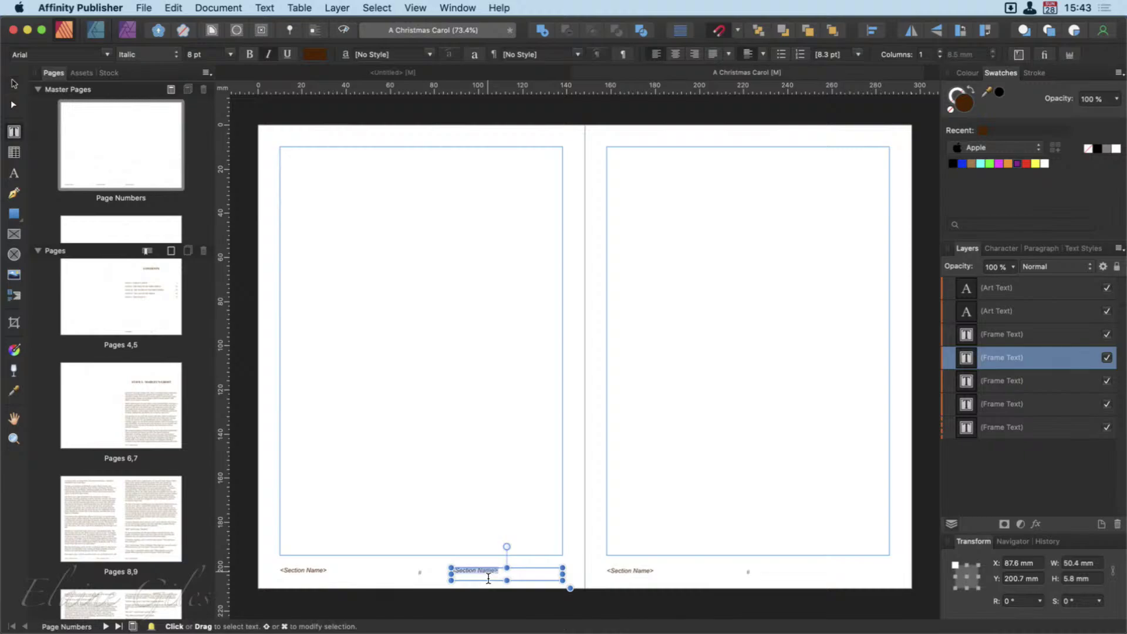
key("BackSpace")
type("A Christmas Carol")
key("Escape")
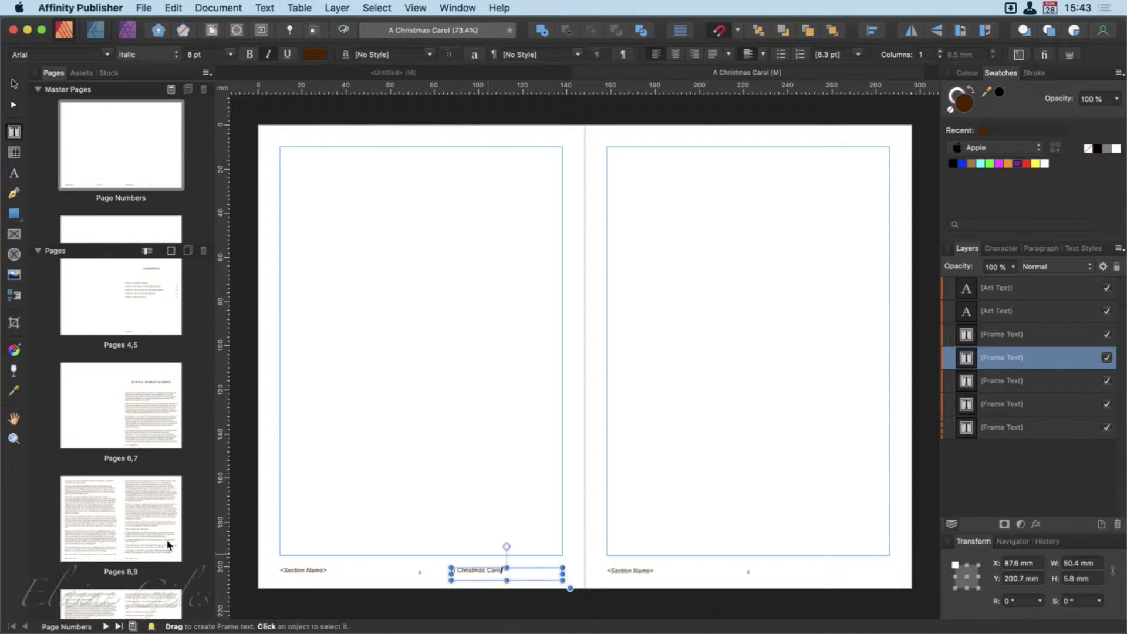
double_click(131, 533)
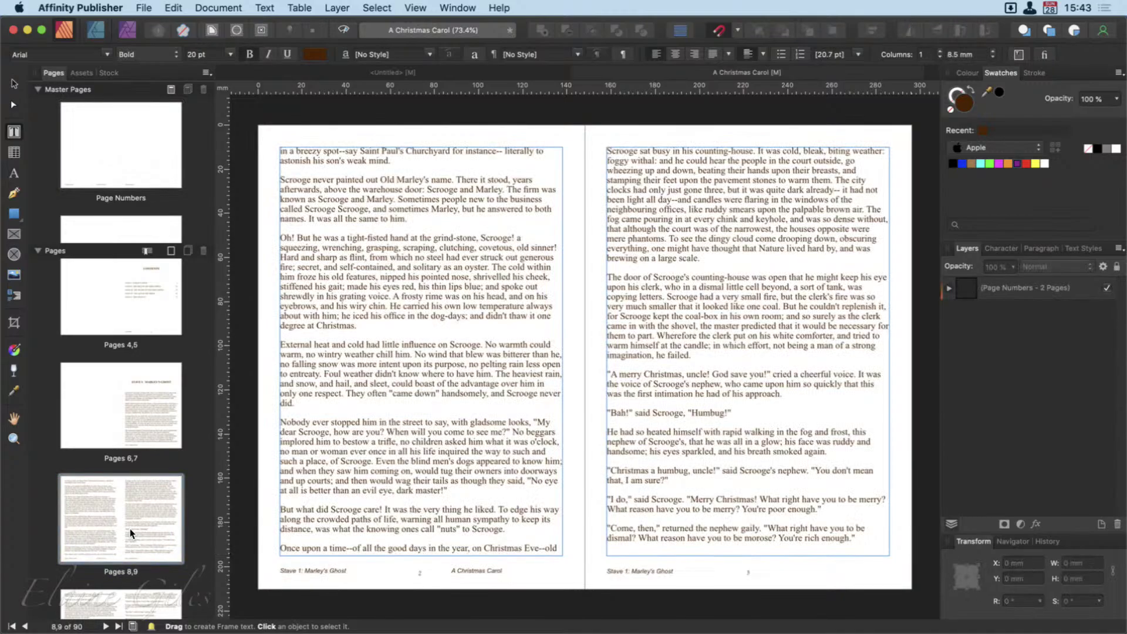
Step: Return to the Page Numbers master and delete the book title text from the left page's inner footer frame, keeping the frame
double_click(117, 142)
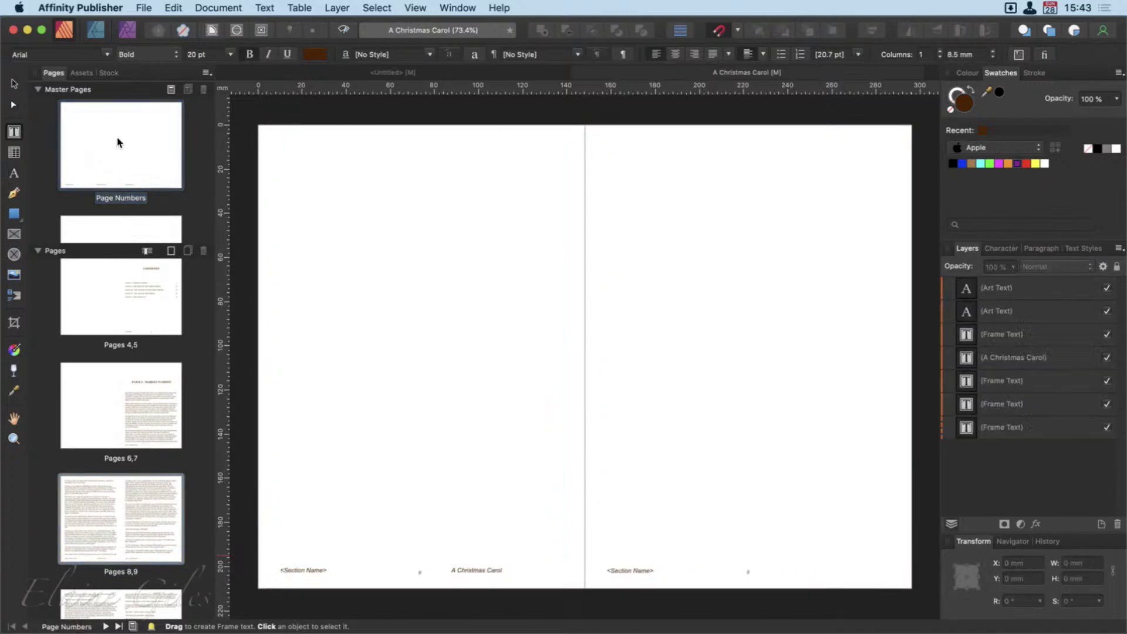
left_click(484, 582)
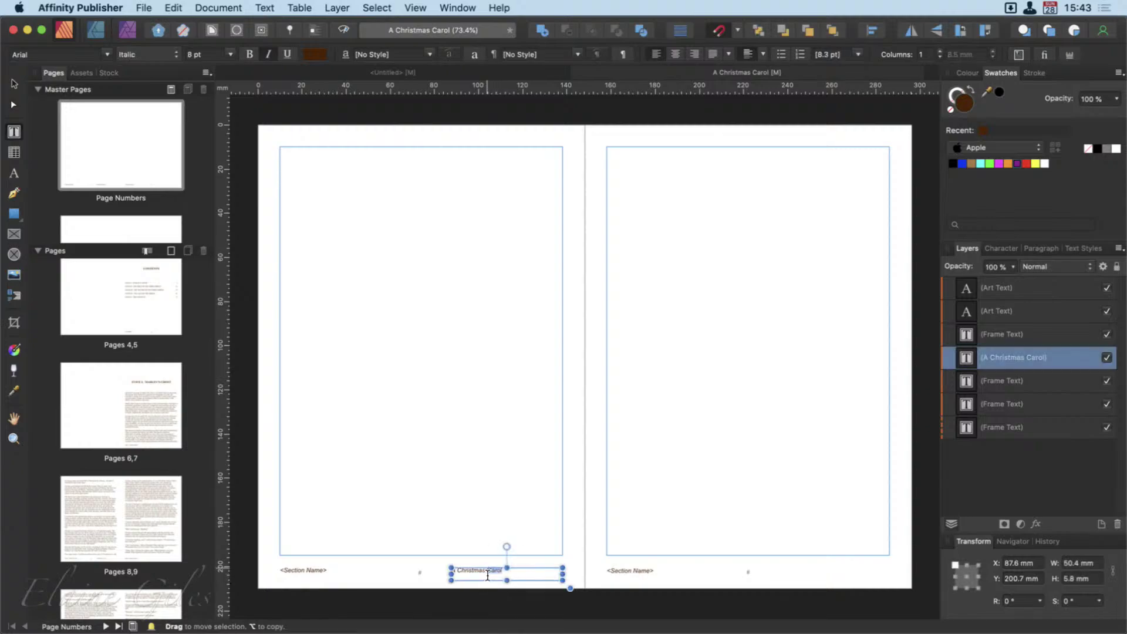
left_click(488, 574)
key("super+a")
key("BackSpace")
key("Escape")
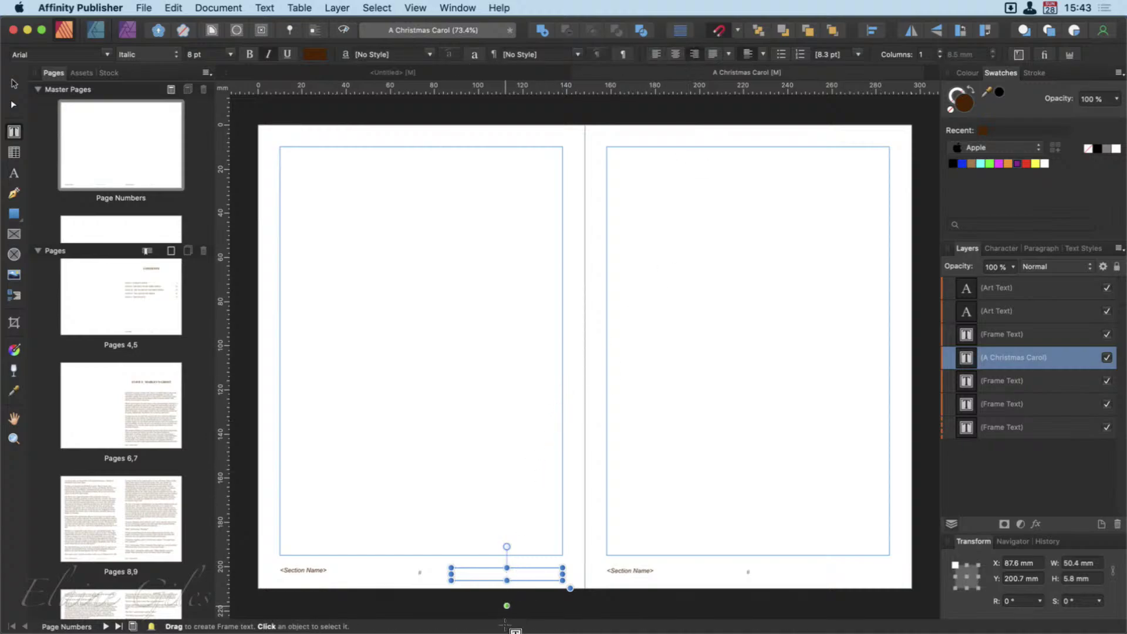
Step: Open the complete Fields list for the empty footer frame and place it over the document
scroll(506, 620, "up", 2)
scroll(506, 620, "up", 6)
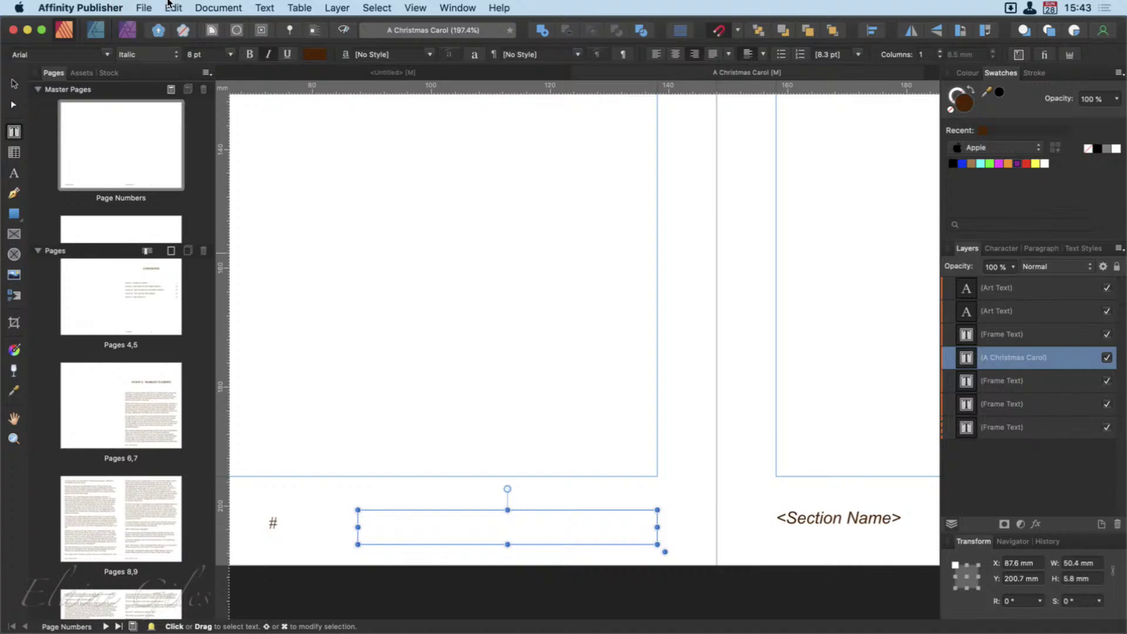
left_click(261, 6)
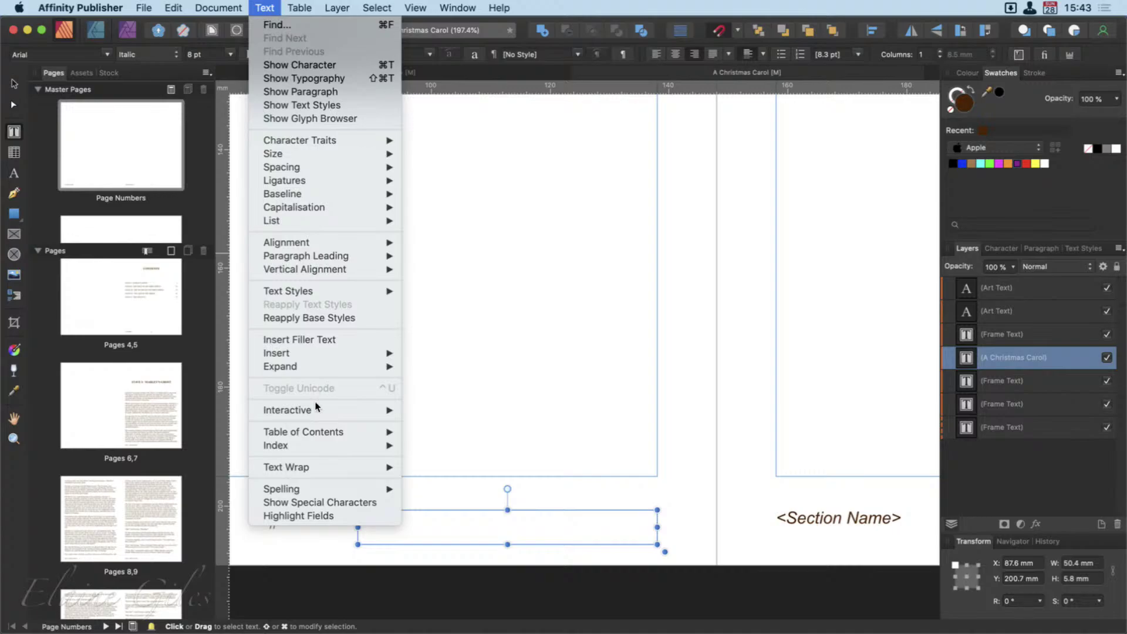
mouse_move(315, 406)
mouse_move(323, 354)
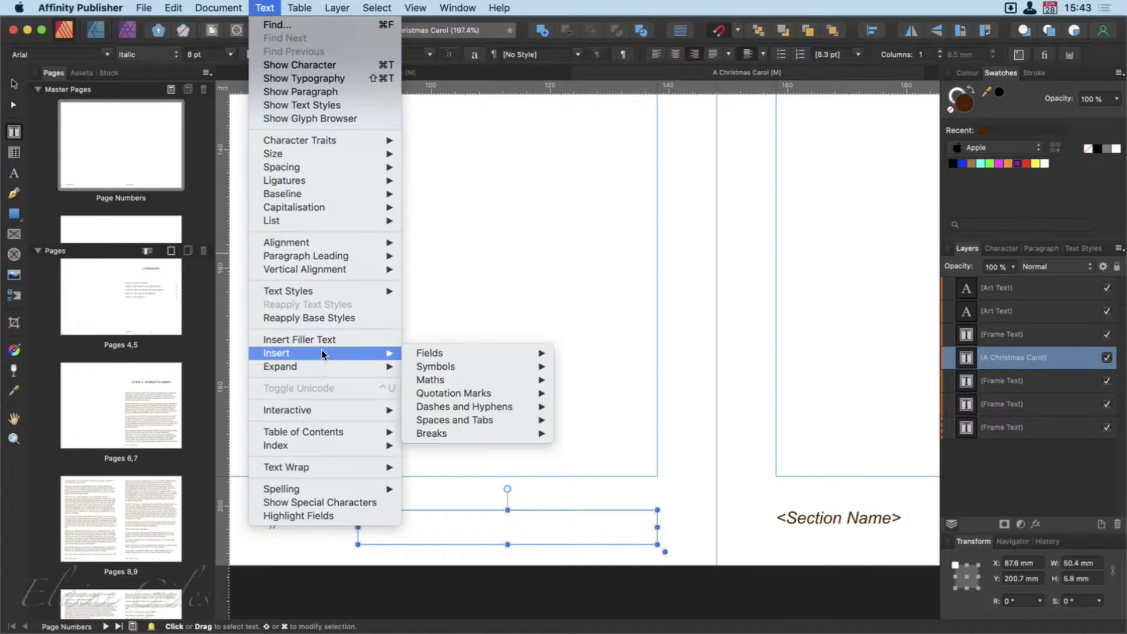
mouse_move(450, 357)
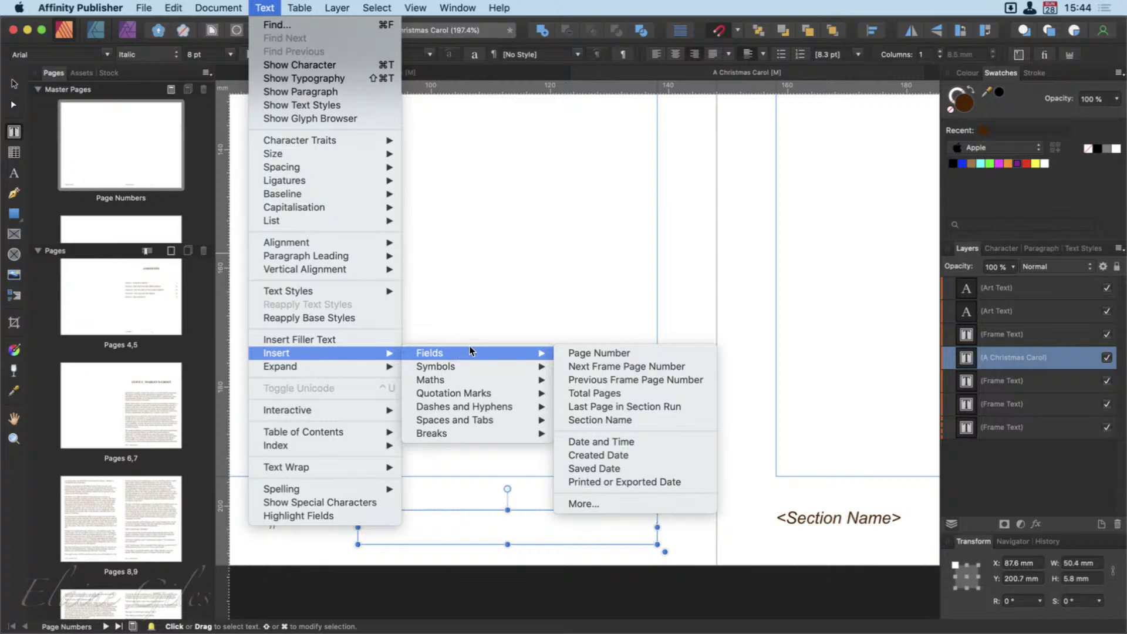
left_click(595, 503)
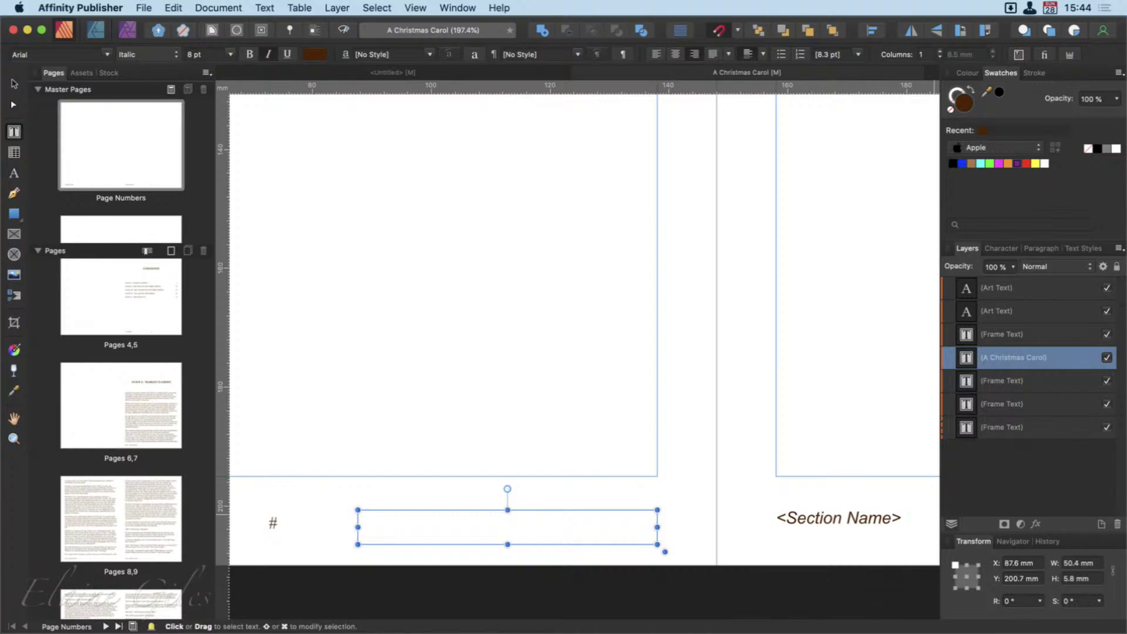
left_click_drag(1126, 463, 884, 27)
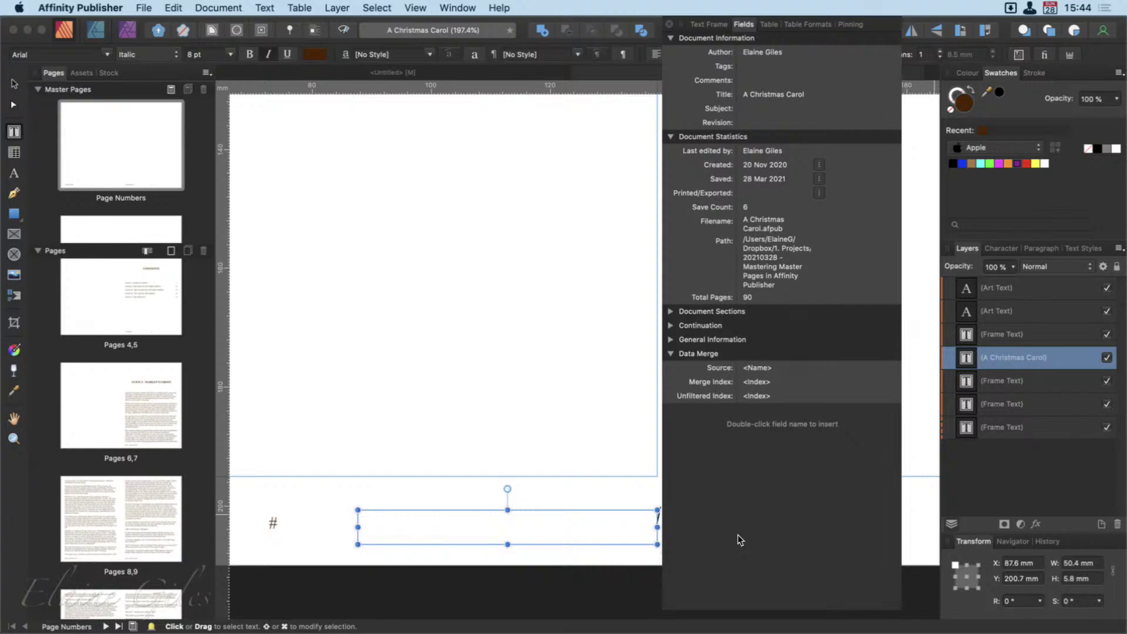
Step: Reduce the Fields list to the expanded Document Information category and set the document's Author to Charles Dickens
left_click(671, 352)
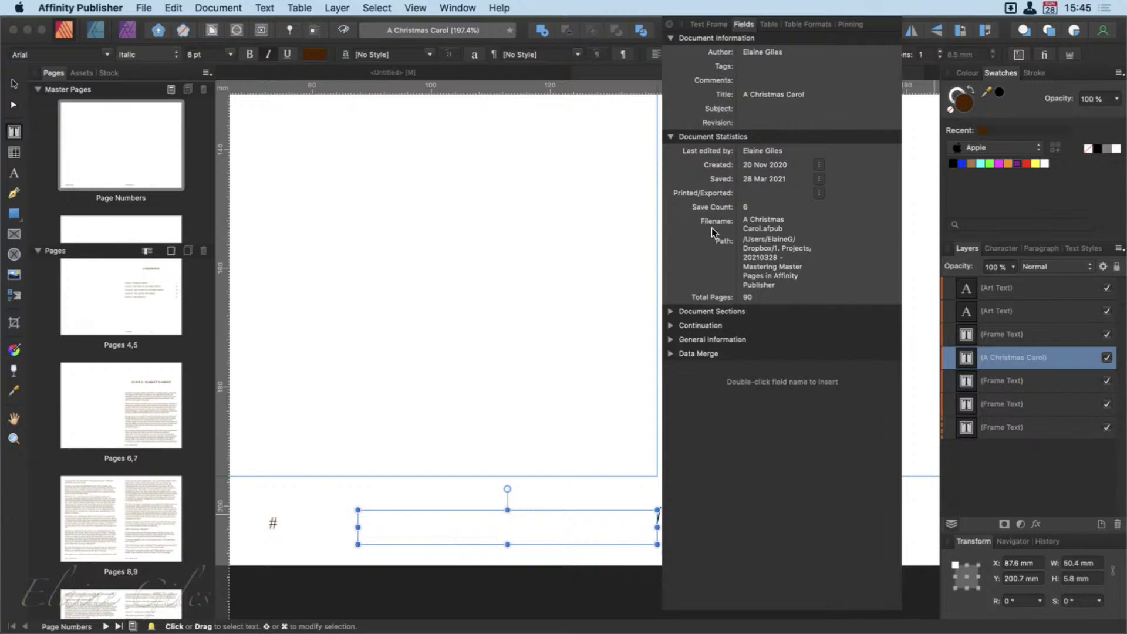
left_click(670, 136)
left_click(669, 37)
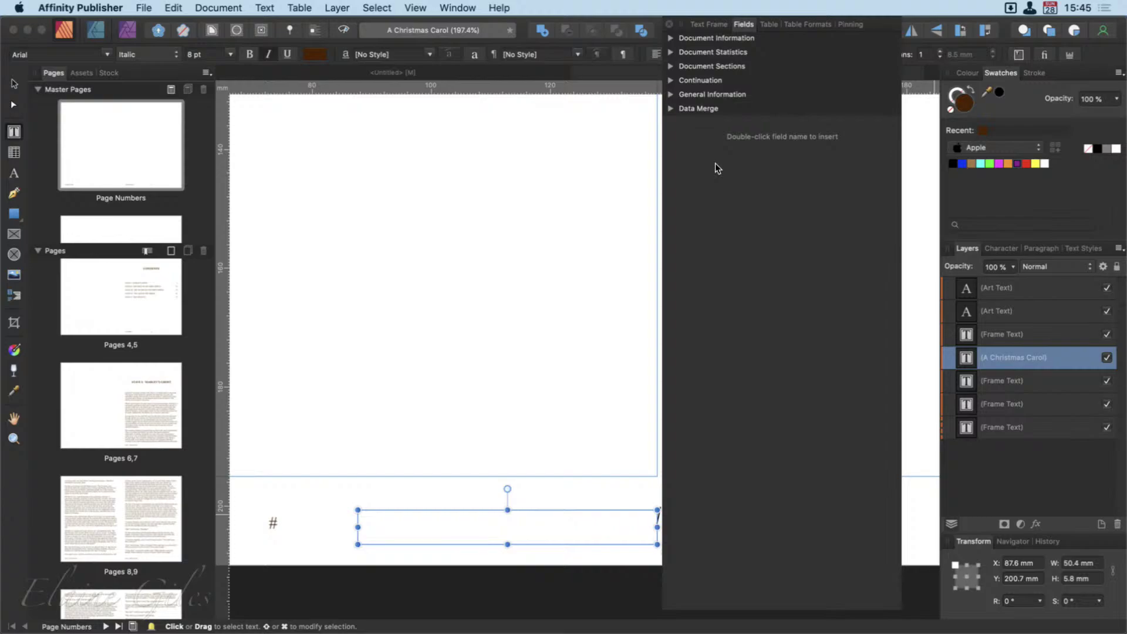
left_click(670, 39)
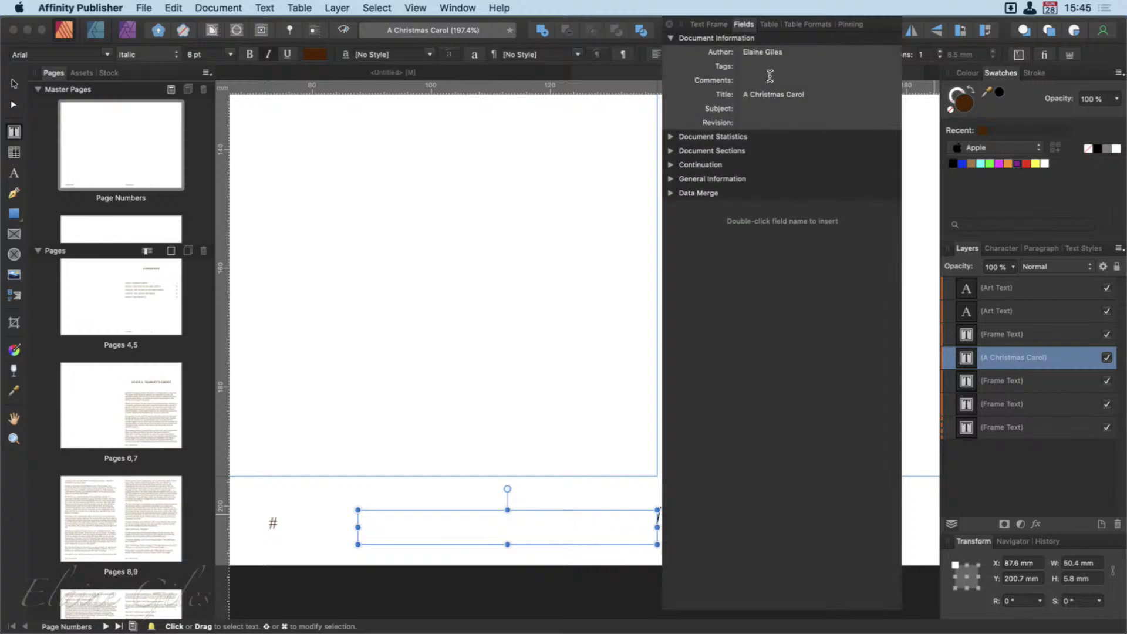
left_click(796, 52)
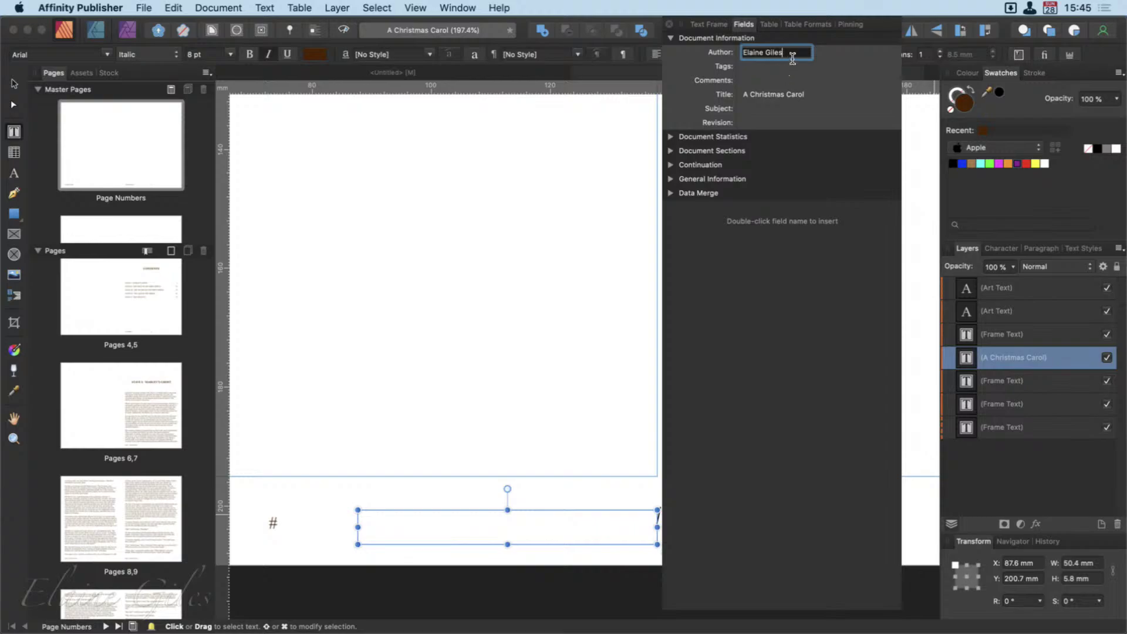
triple_click(793, 56)
type("Charles Dickens")
key("Return")
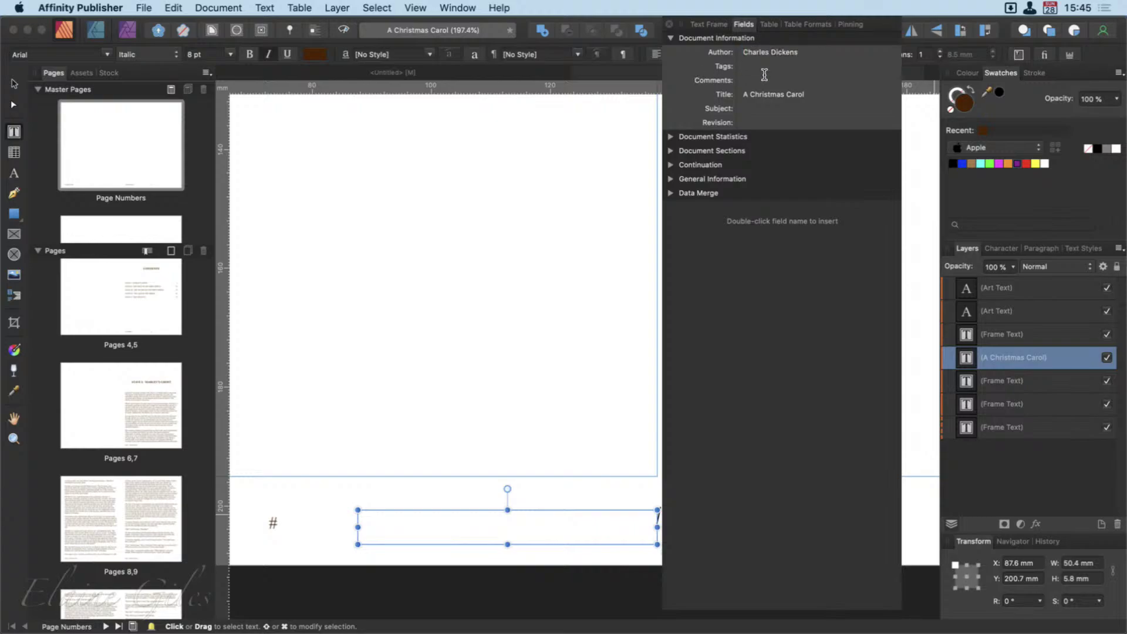
left_click(764, 71)
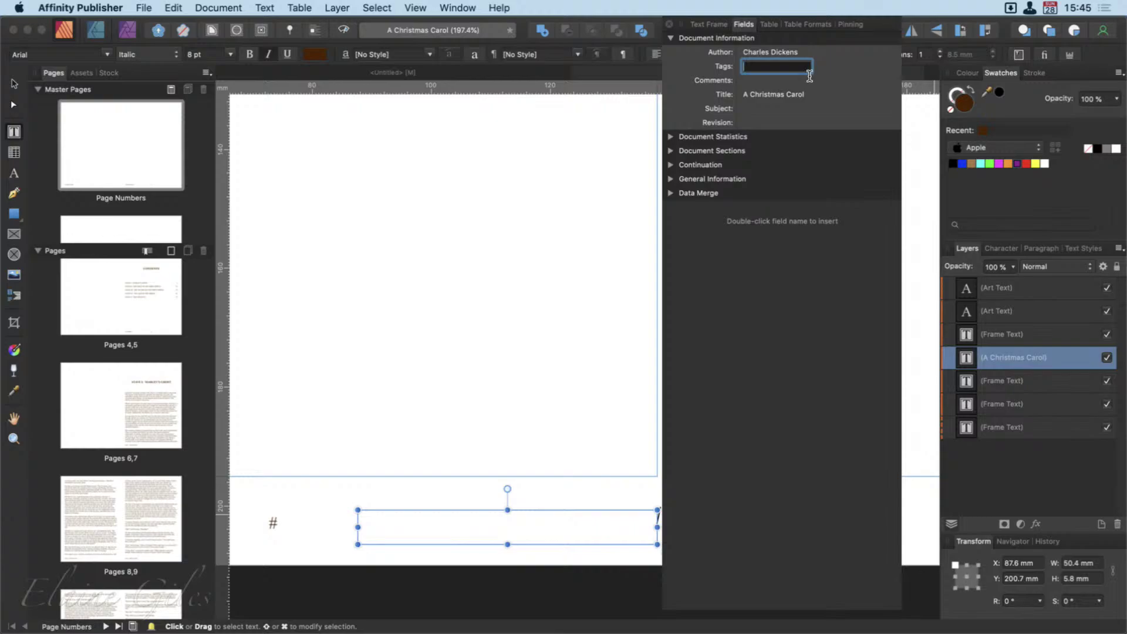
key("Escape")
left_click(787, 87)
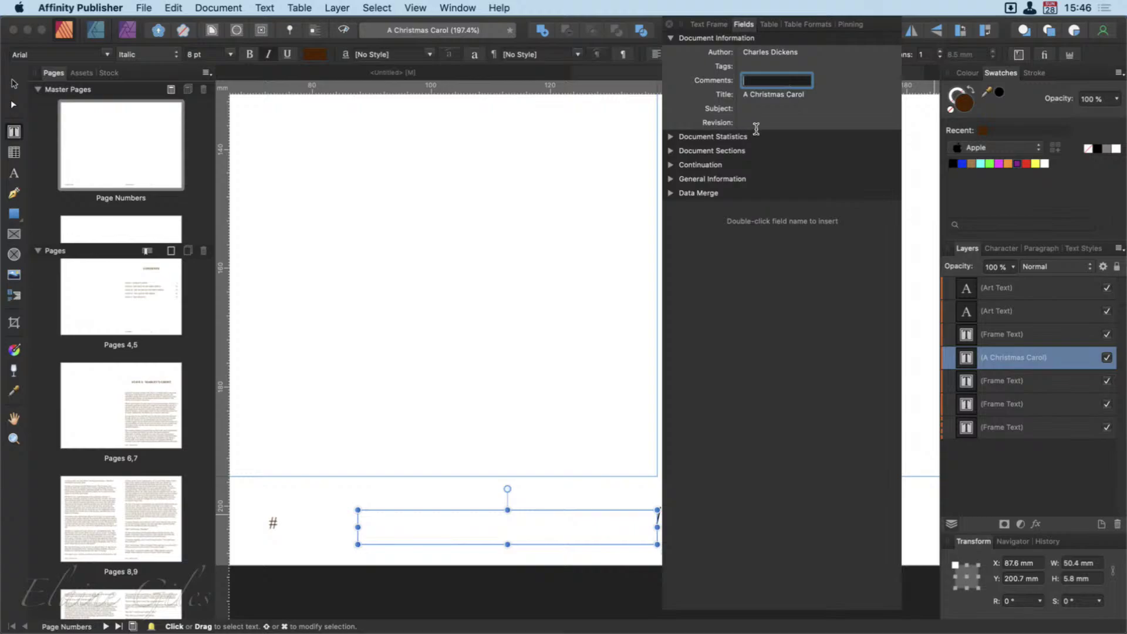
key("Escape")
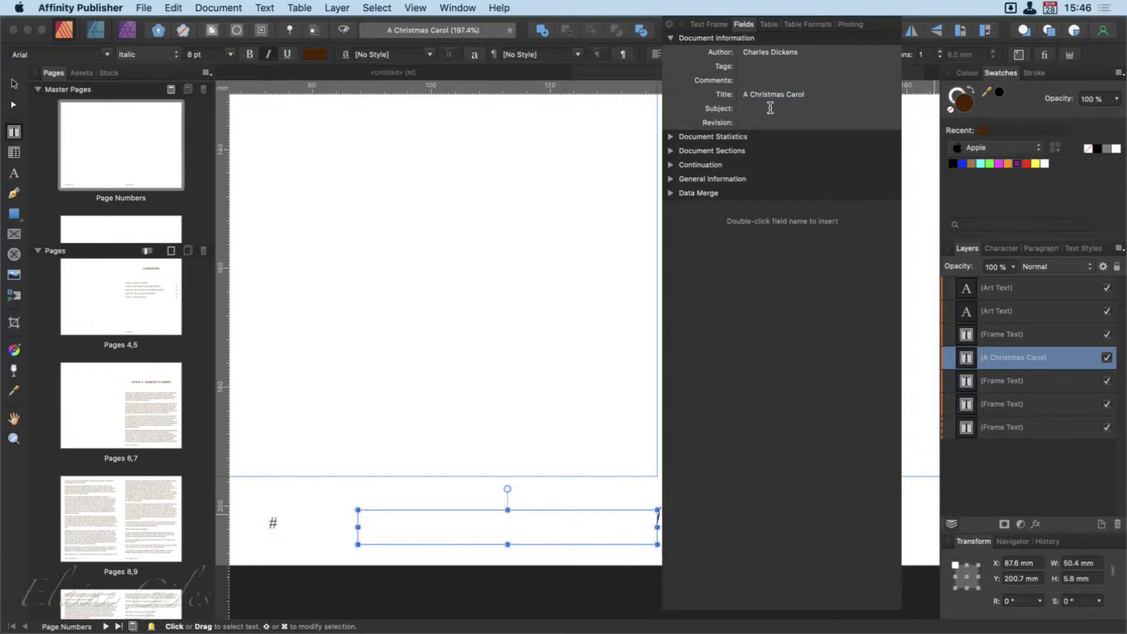
Step: Examine the Document Statistics, Document Sections, Continuation and General Information field categories, moving the Fields list clear of the left footer
left_click(671, 136)
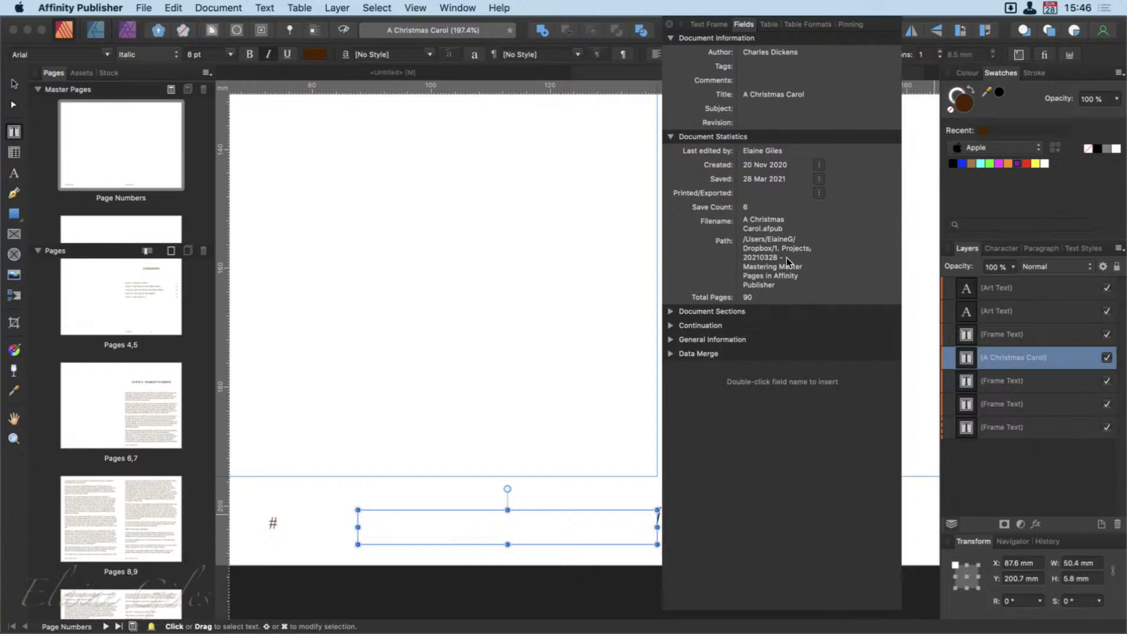
left_click_drag(884, 21, 938, 21)
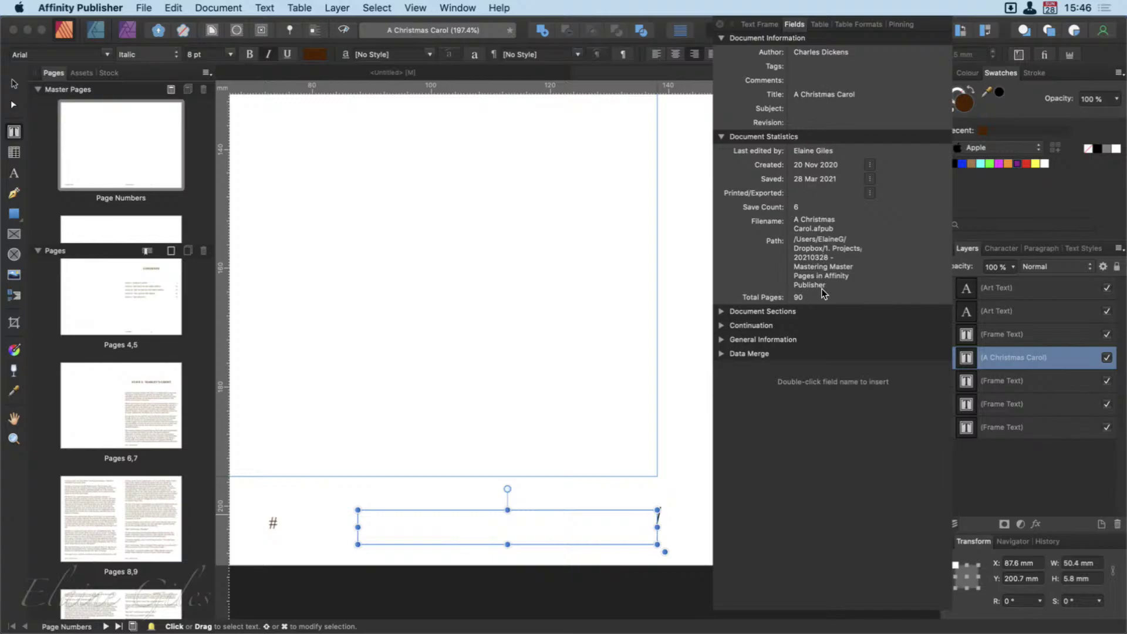
left_click(722, 311)
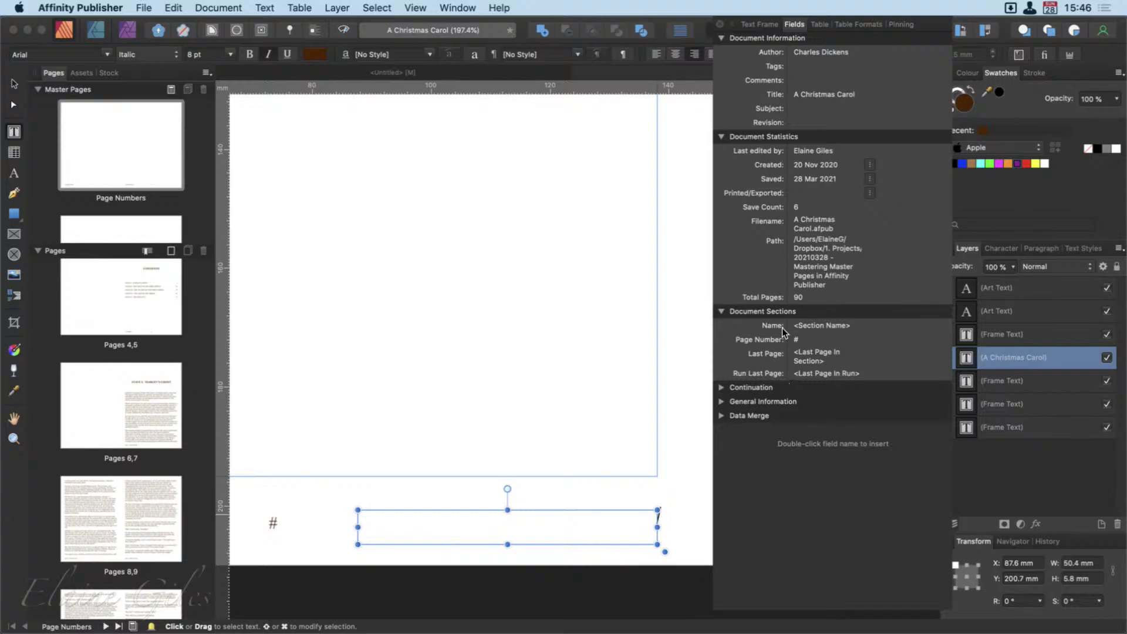
left_click(721, 388)
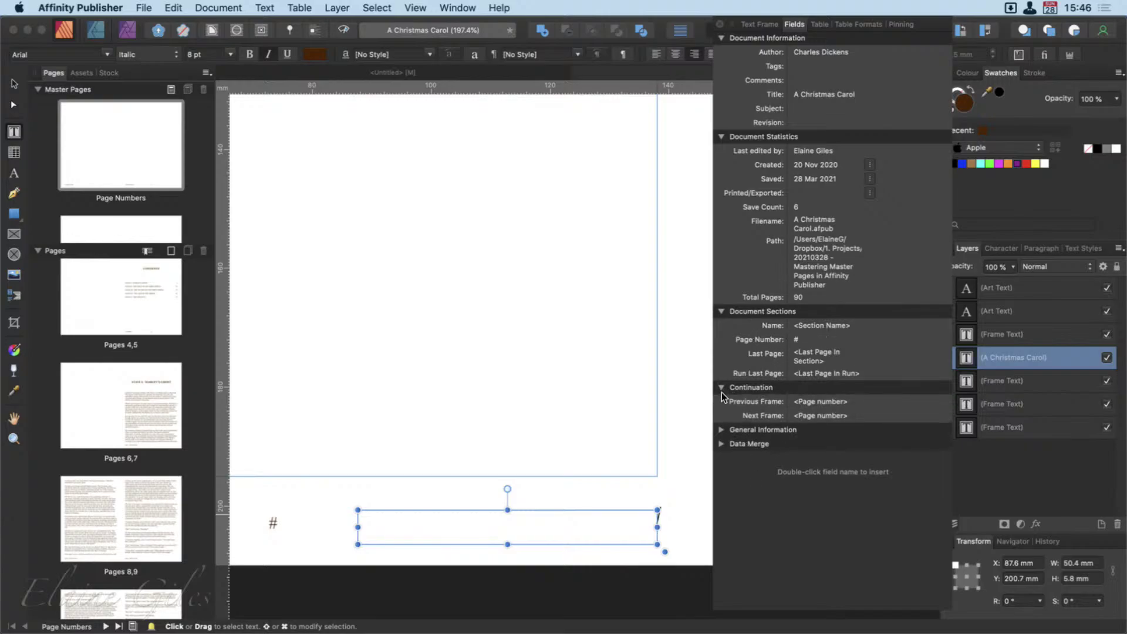
left_click(722, 430)
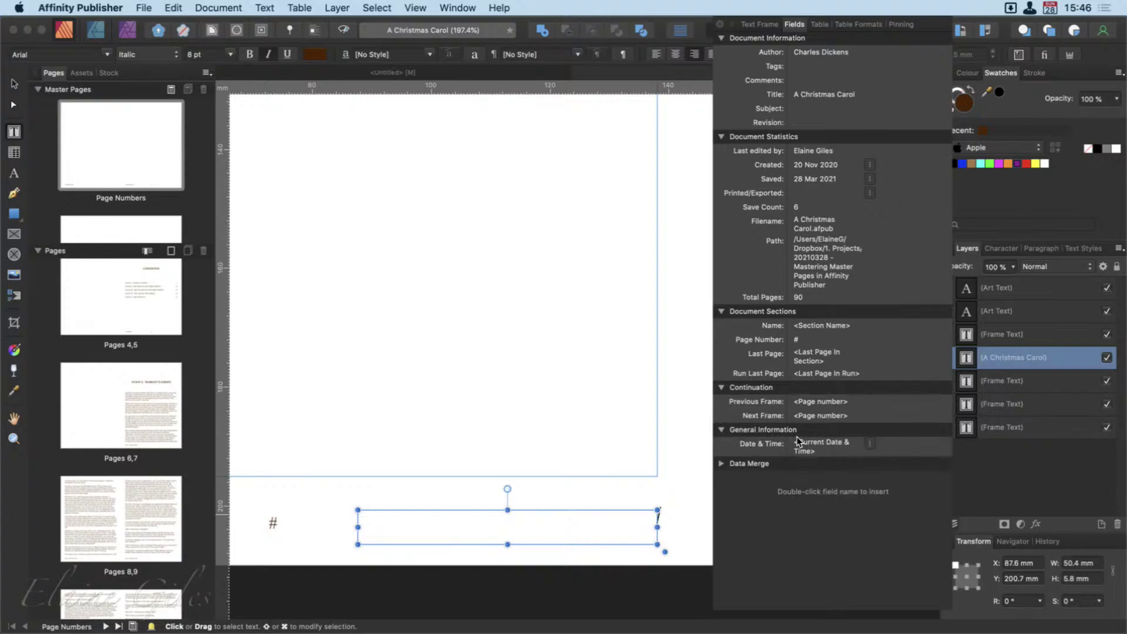
Step: Insert the Filename field into the left page's inner footer frame and set its text size to 6 pt
double_click(770, 222)
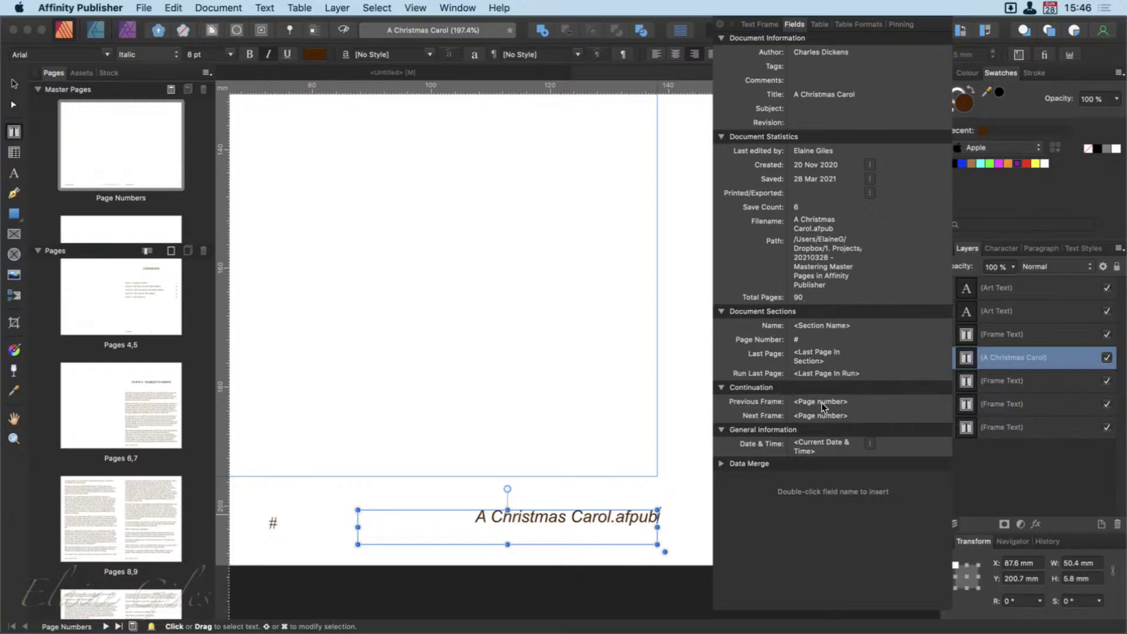
left_click(648, 523)
key("Escape")
key("super+a")
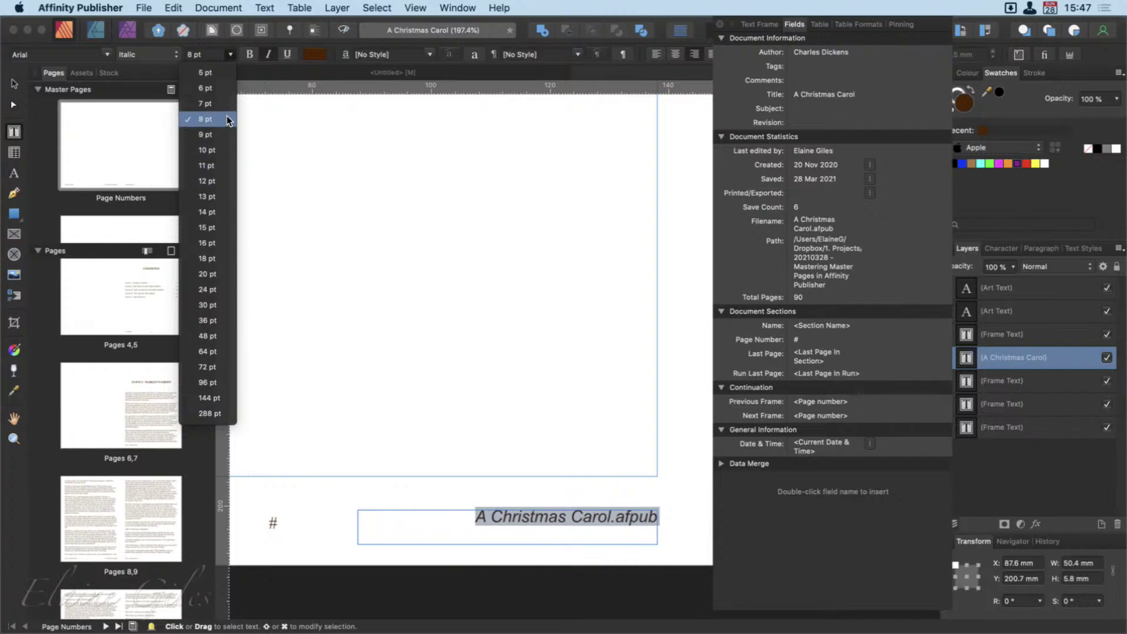
left_click(211, 88)
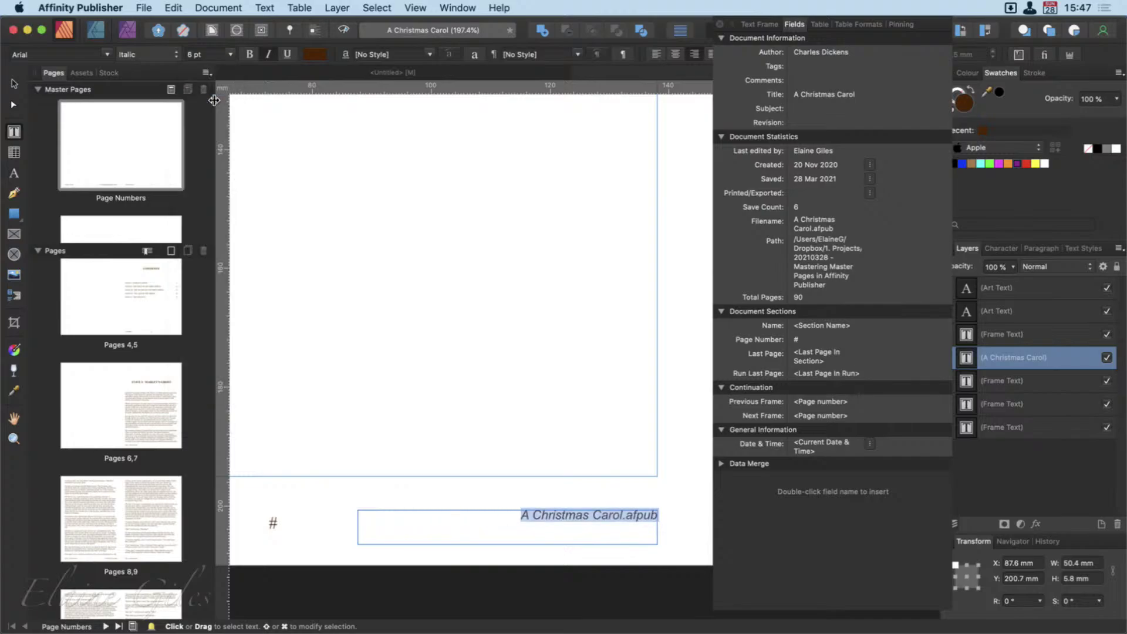
Step: Insert the Path field in front of the file name in the footer frame and set the text to 5 pt
left_click(518, 528)
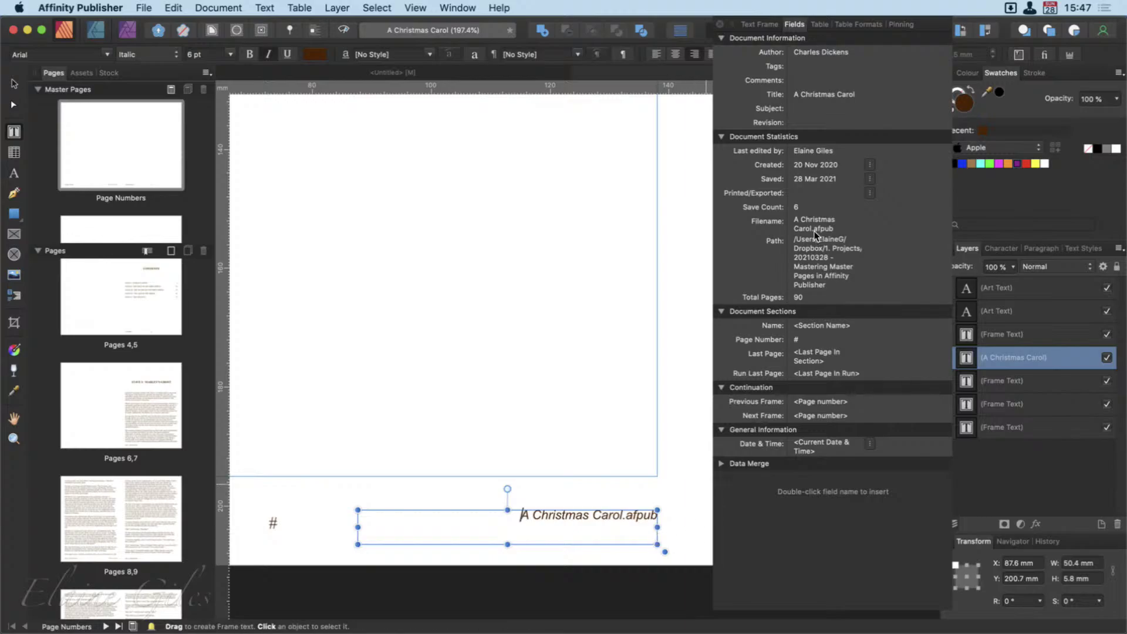
double_click(814, 248)
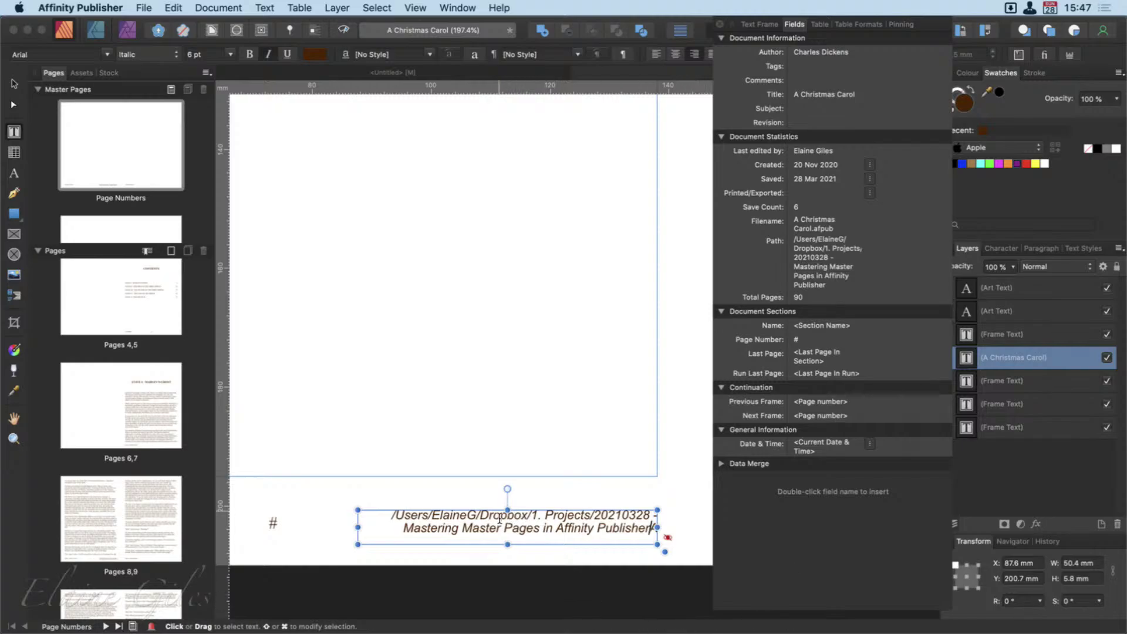
left_click(232, 54)
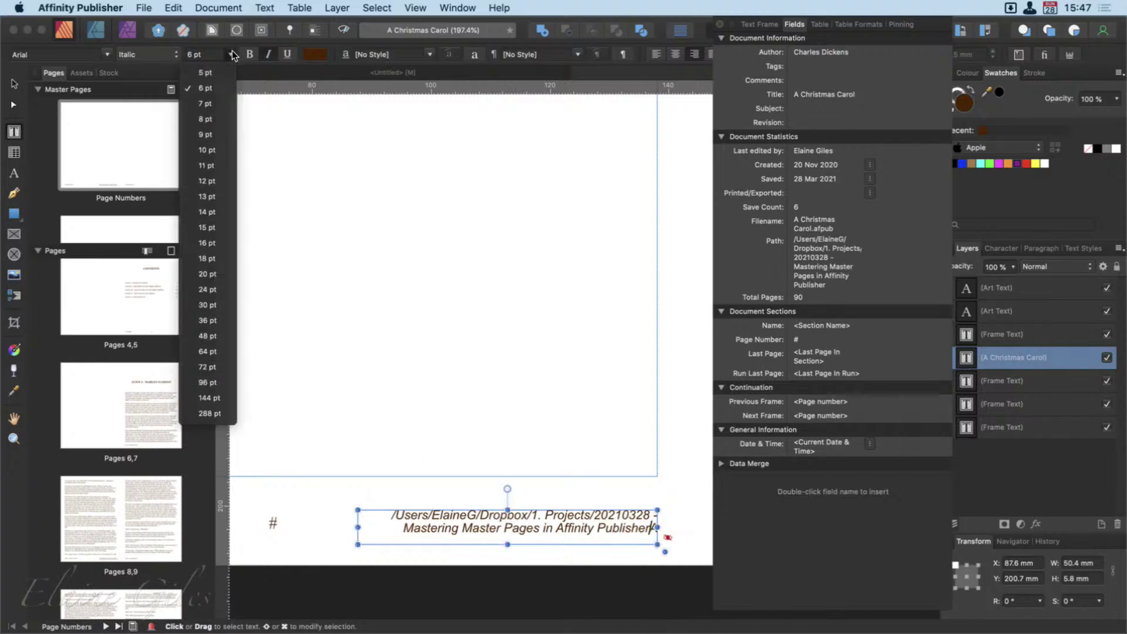
left_click(224, 73)
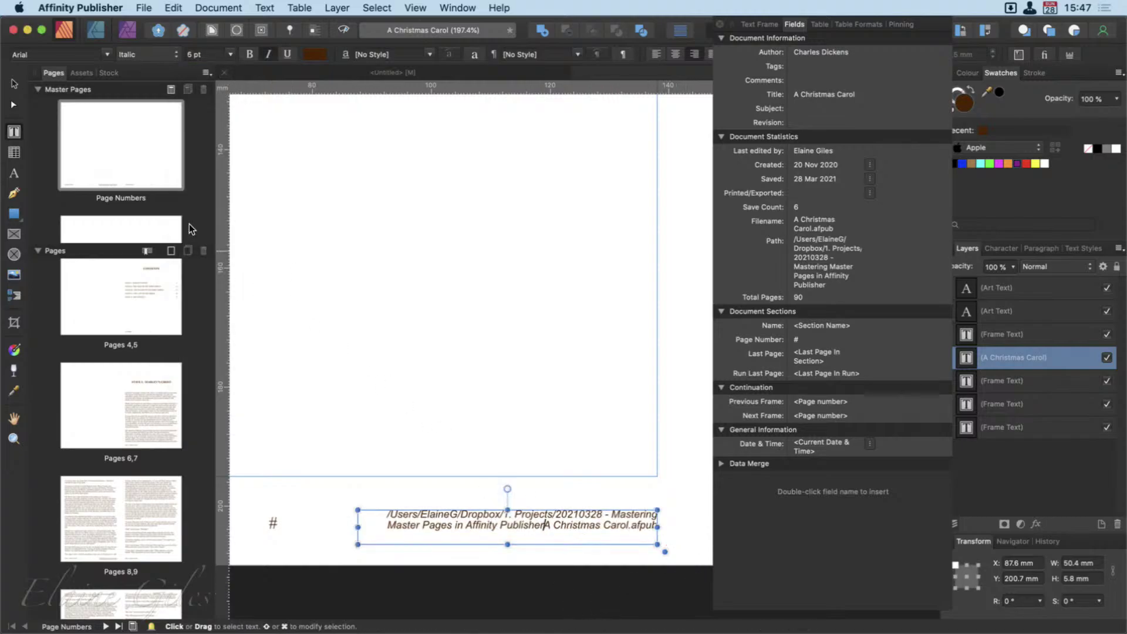
Step: Add a slash between the path and the file name in the footer frame
left_click(14, 84)
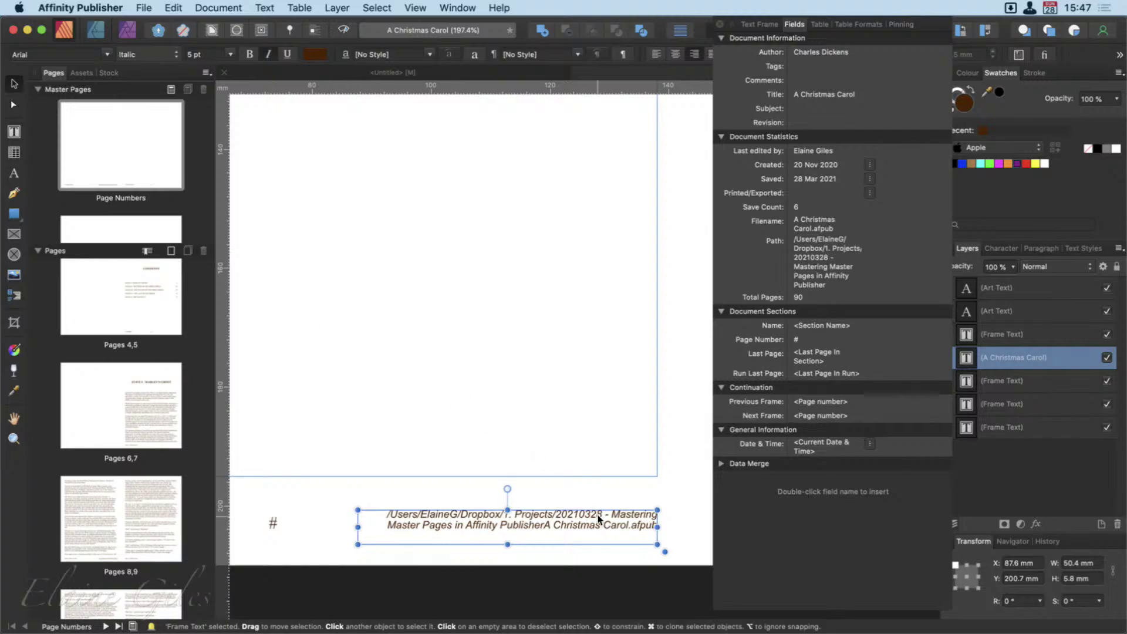
double_click(544, 526)
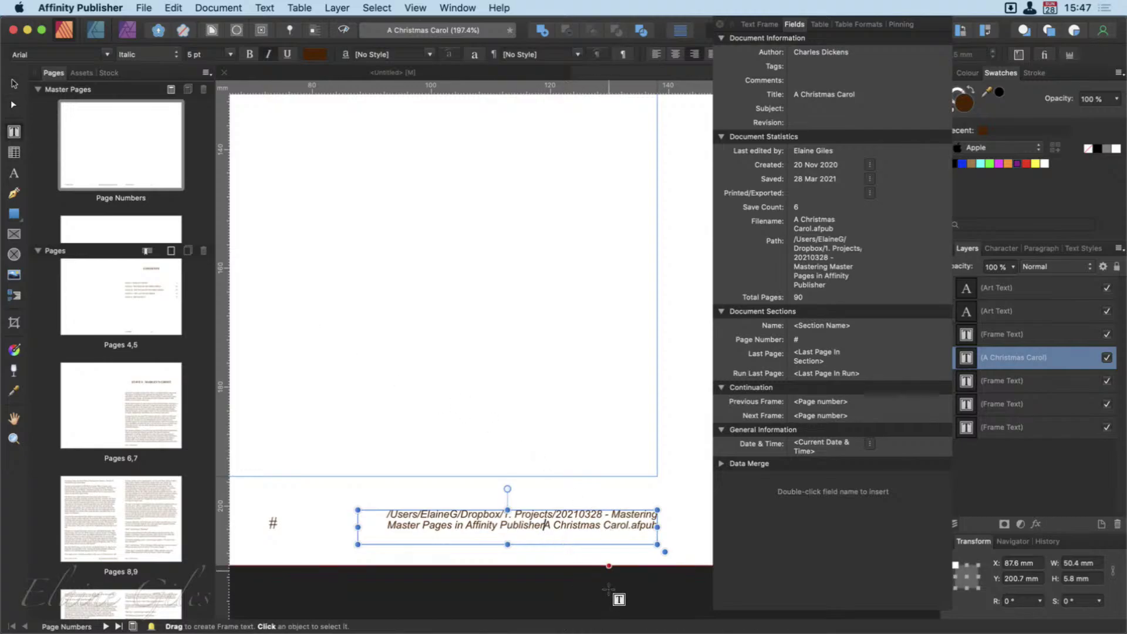
type("/")
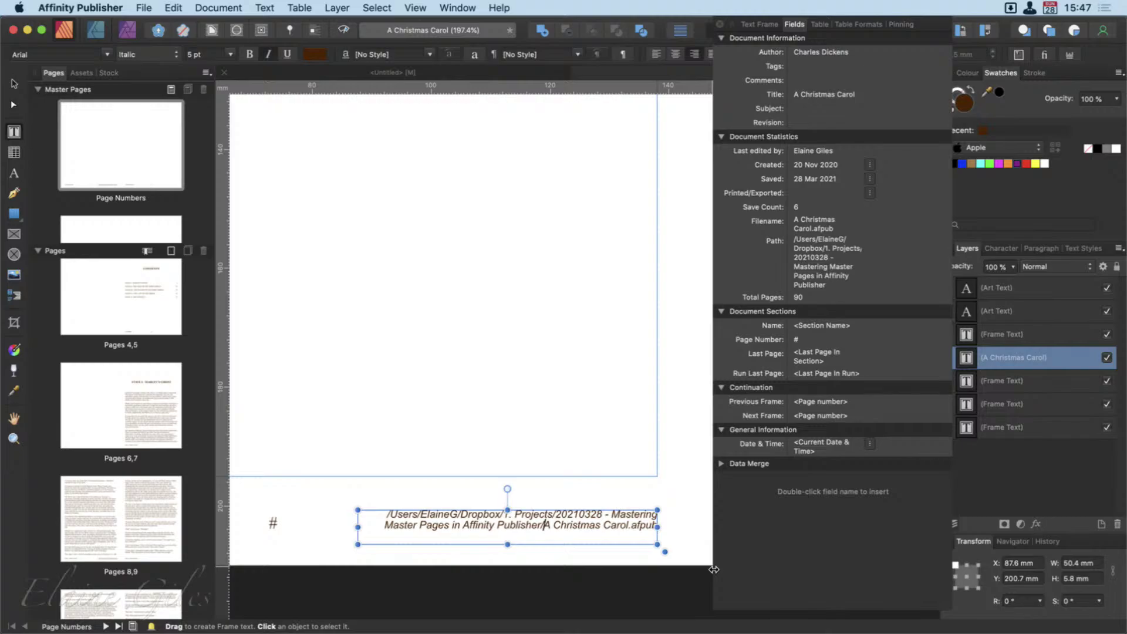
Step: Examine the fields in the Data Merge category and move the Fields list away from the document
left_click(932, 26)
left_click_drag(931, 24, 932, 28)
left_click(720, 463)
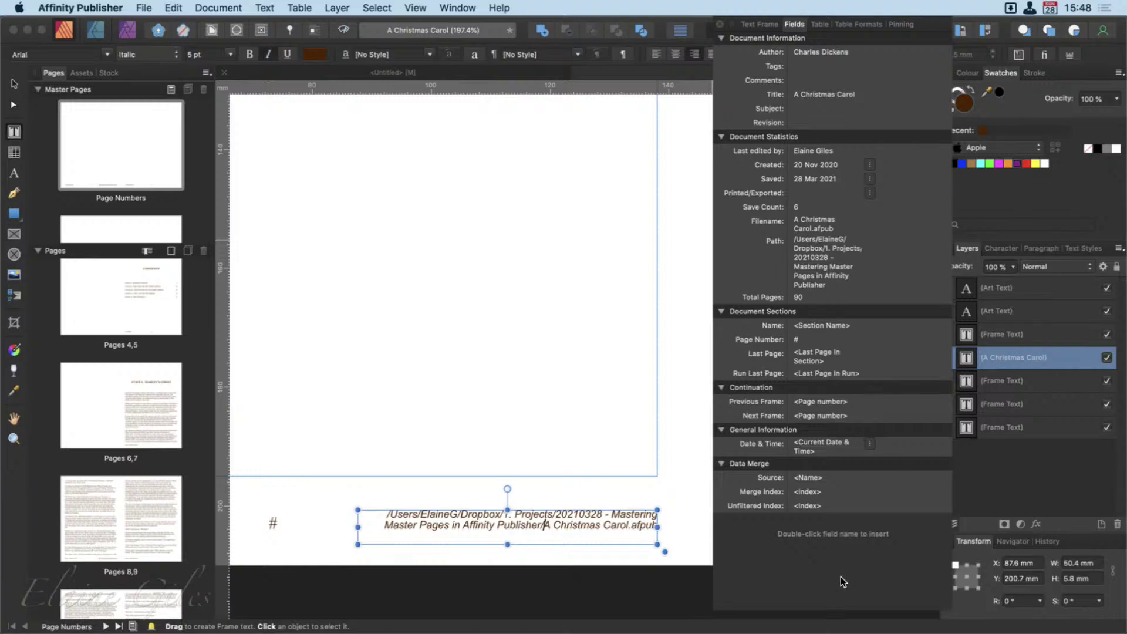
left_click_drag(940, 25, 1126, 235)
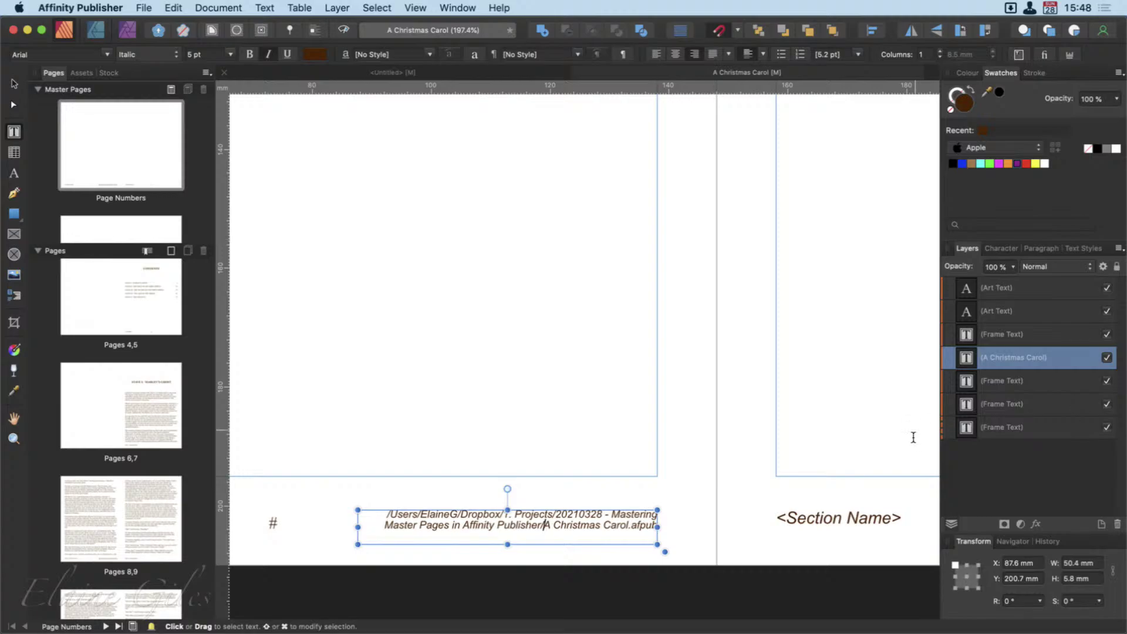
Step: Delete the path and slash from the footer frame, keeping the file name, and add a hyphen separator after it
triple_click(565, 524)
key("BackSpace")
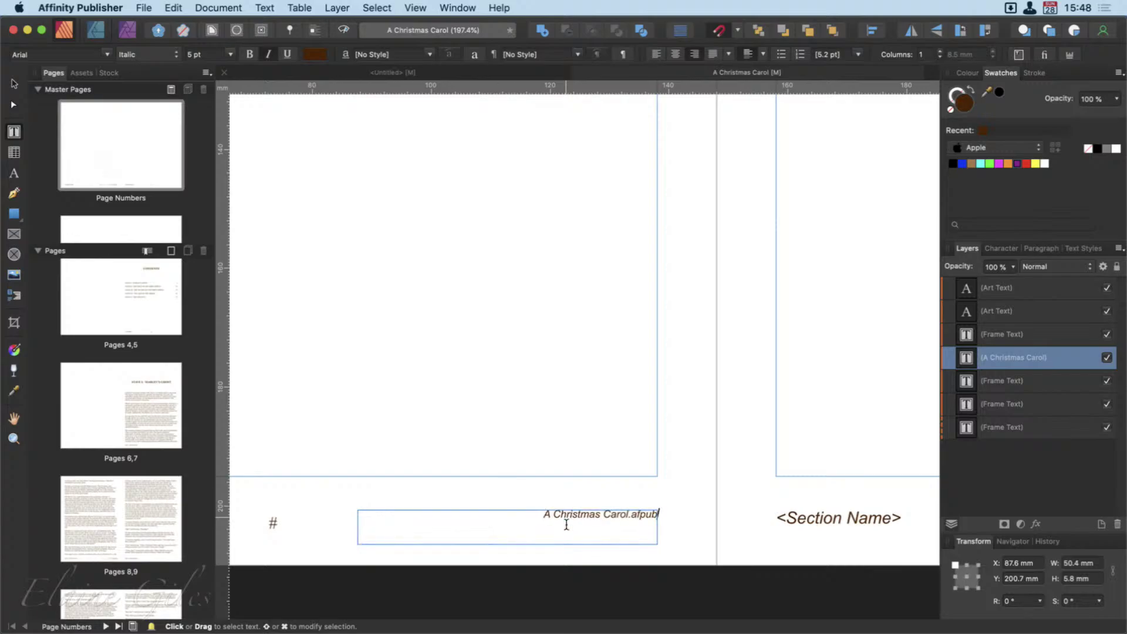
type("-")
key("Escape")
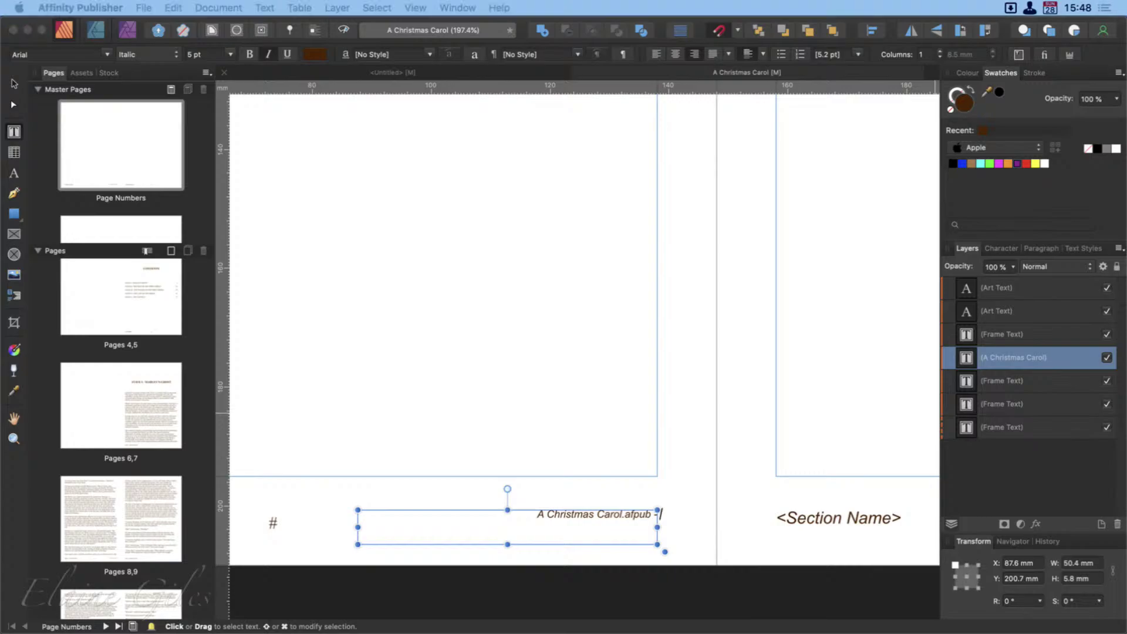
Step: Bring the Fields list back beside the footer, insert the Author field after the hyphen, and move the list away again
left_click_drag(1126, 296, 888, 227)
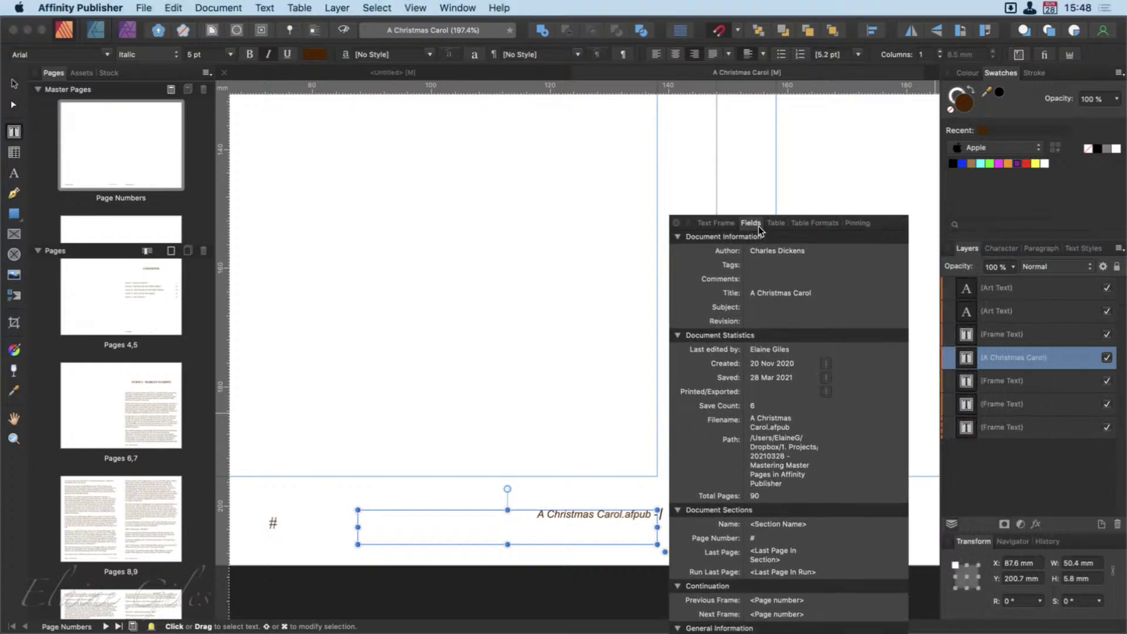
left_click(734, 252)
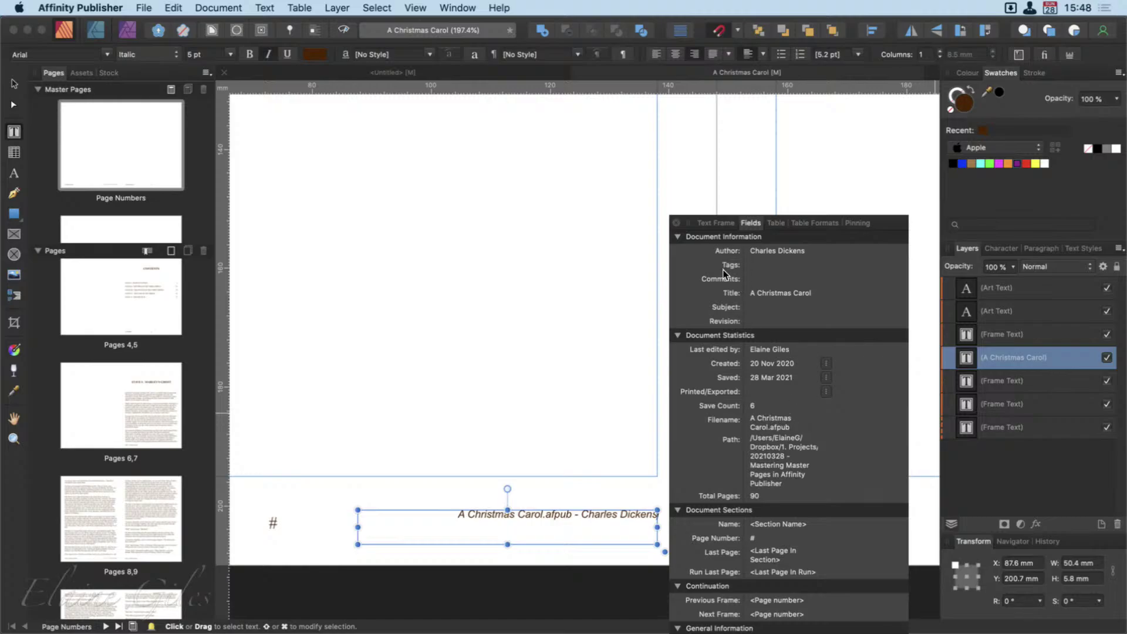
double_click(800, 261)
left_click(701, 256)
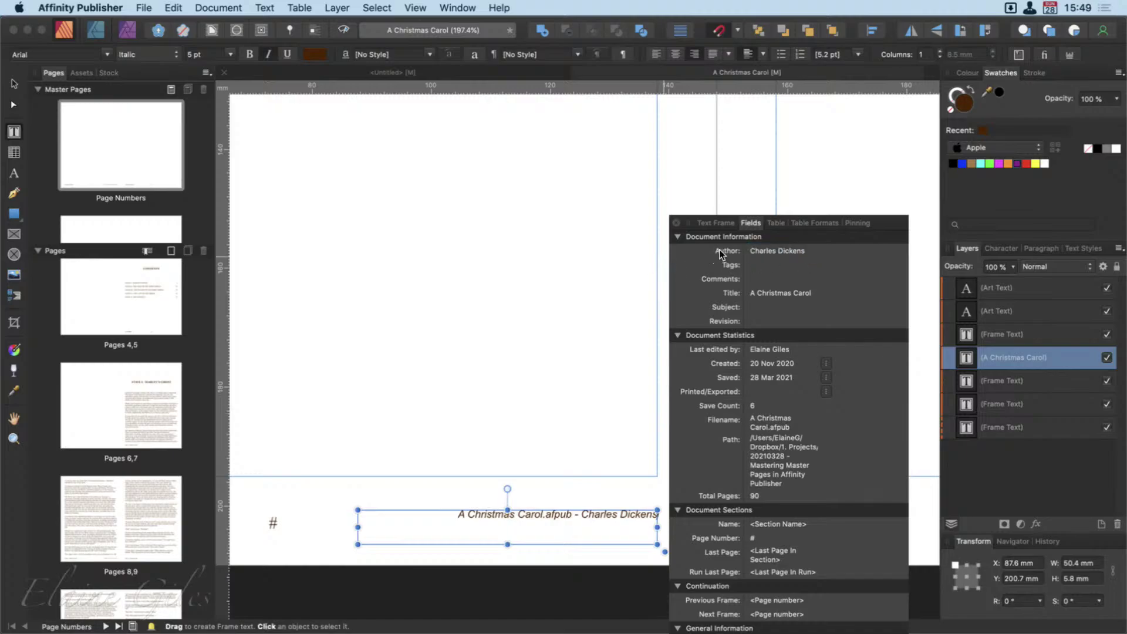
left_click_drag(888, 223, 1126, 232)
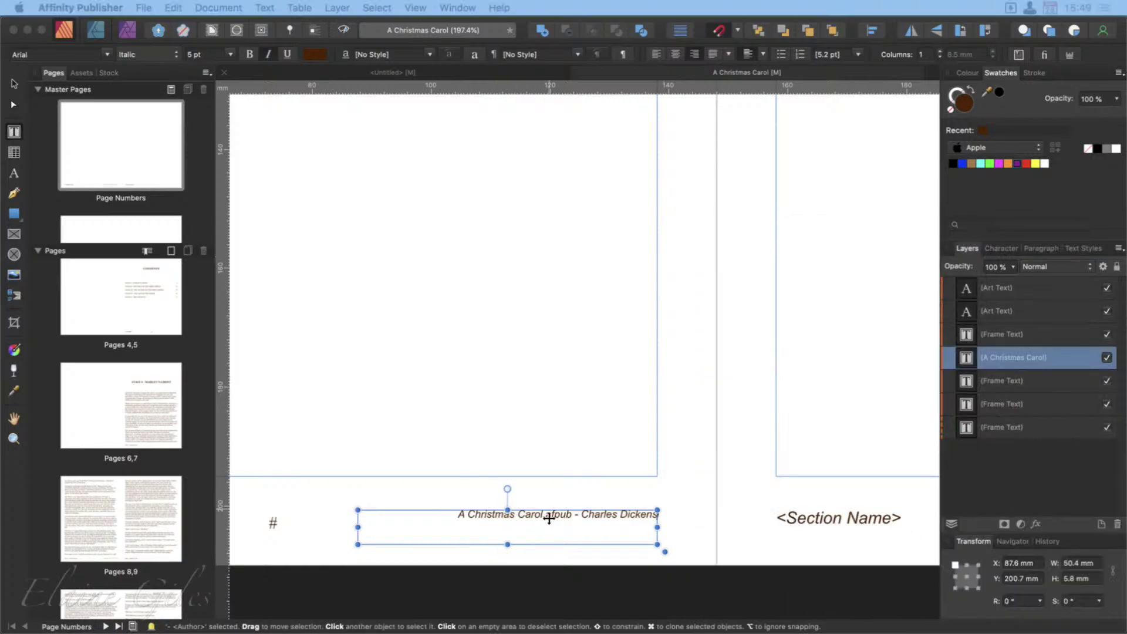
Step: Duplicate the file name and author frame to the outer end of the right page's footer at X 235.6 mm, Y 199.7 mm, and deselect it
scroll(550, 516, "down", 2)
scroll(550, 516, "down", 6)
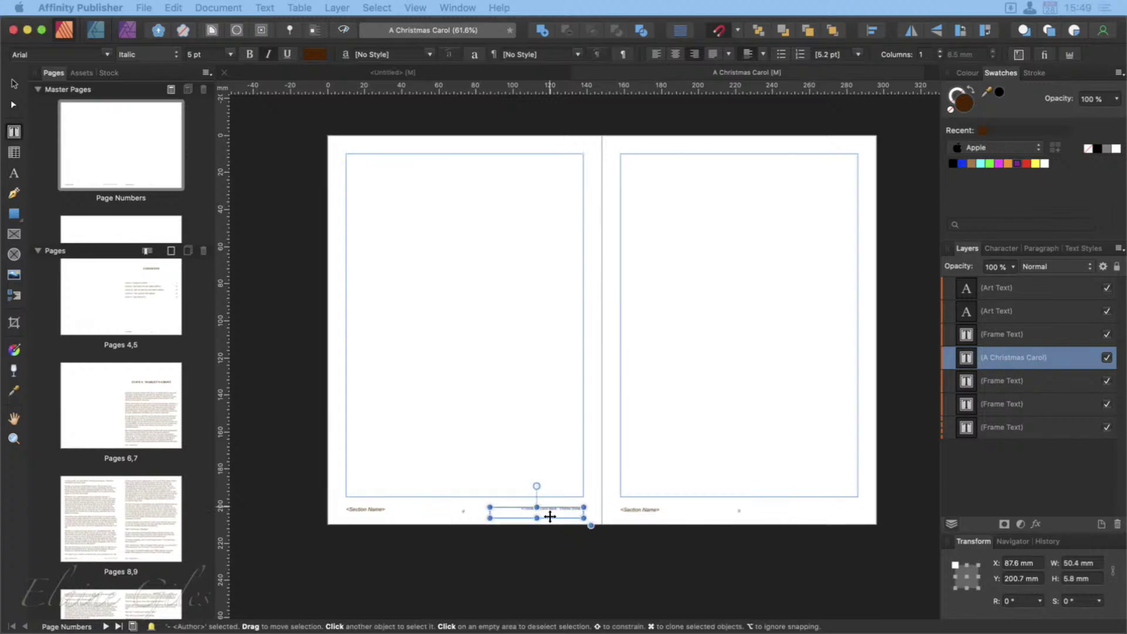
left_click_drag(546, 517, 822, 514)
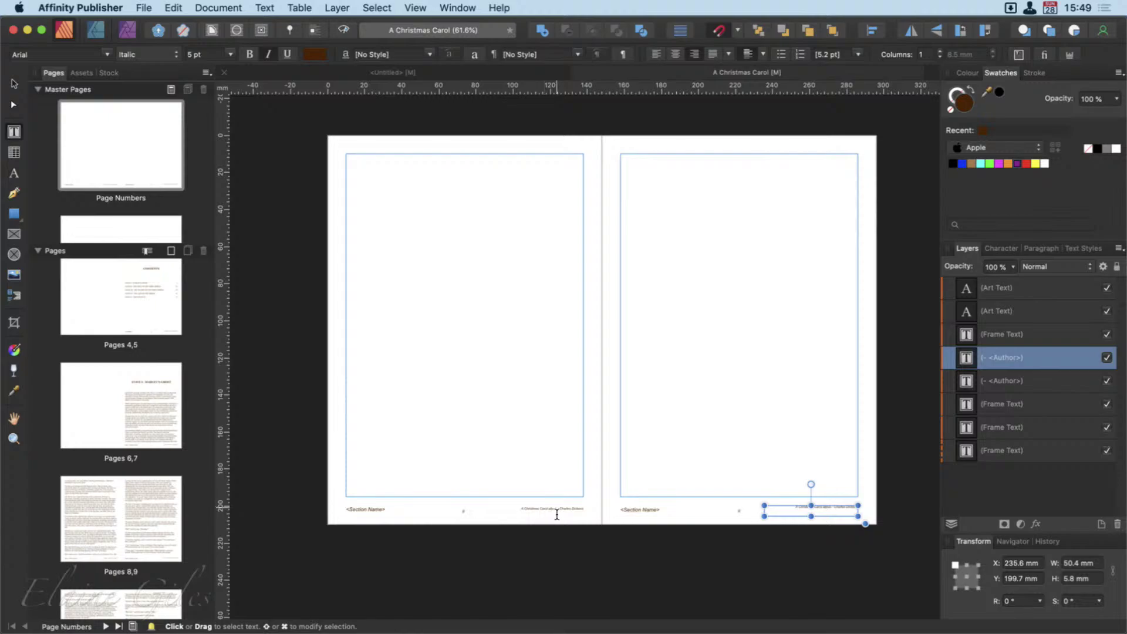
left_click(711, 545)
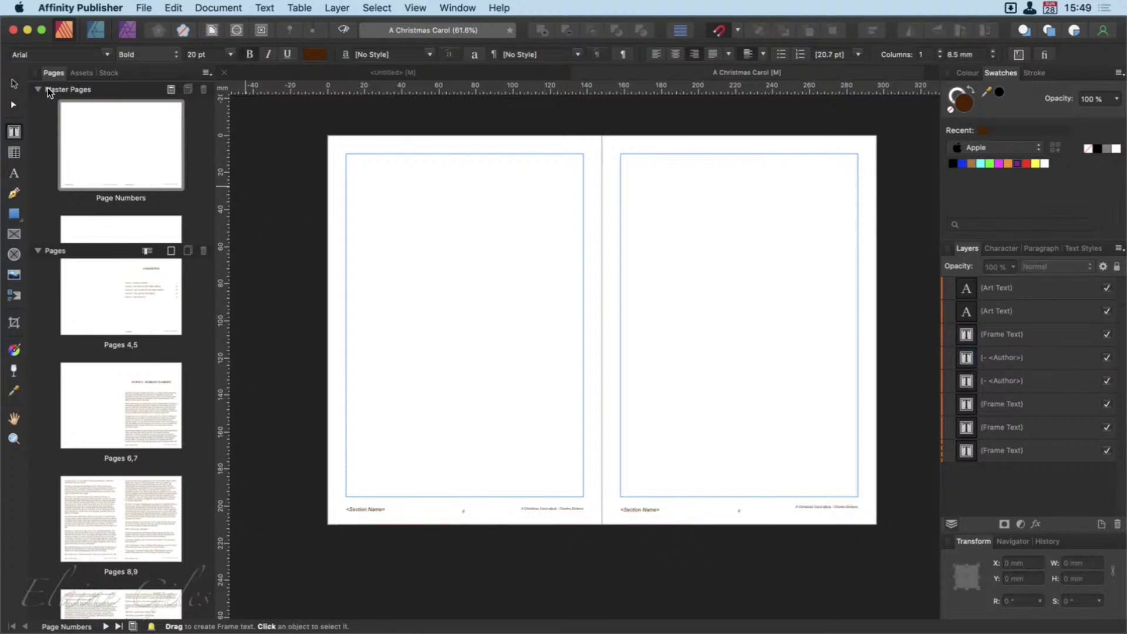
left_click(12, 84)
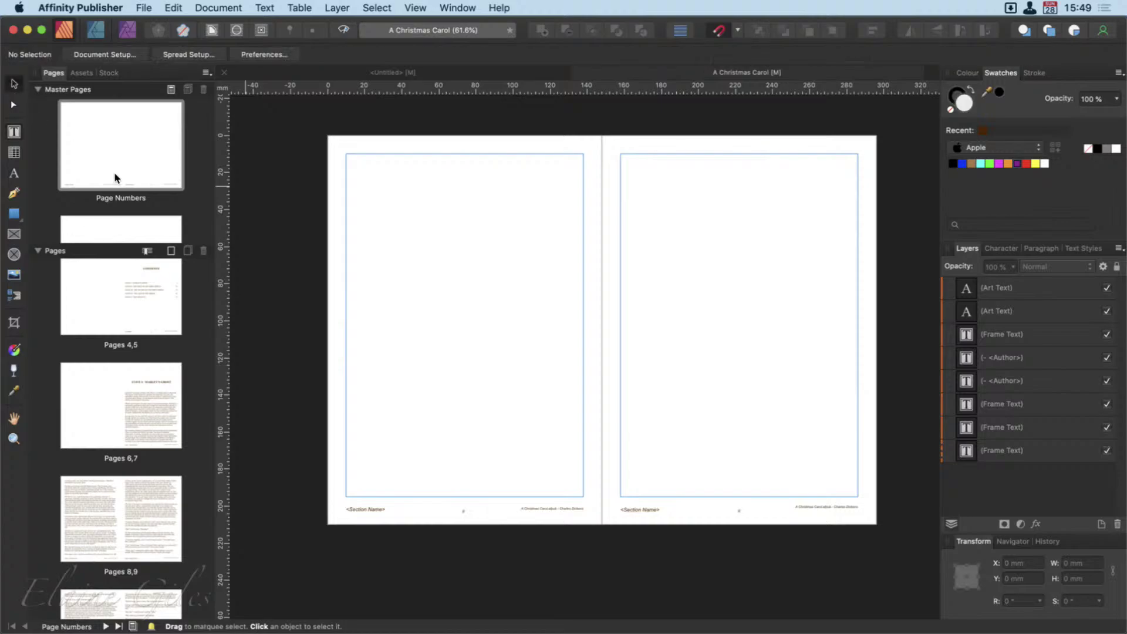
Step: Set the text in both pages' file name and author footer frames to 7 pt, deselect them, and show pages 8,9
left_click(806, 507)
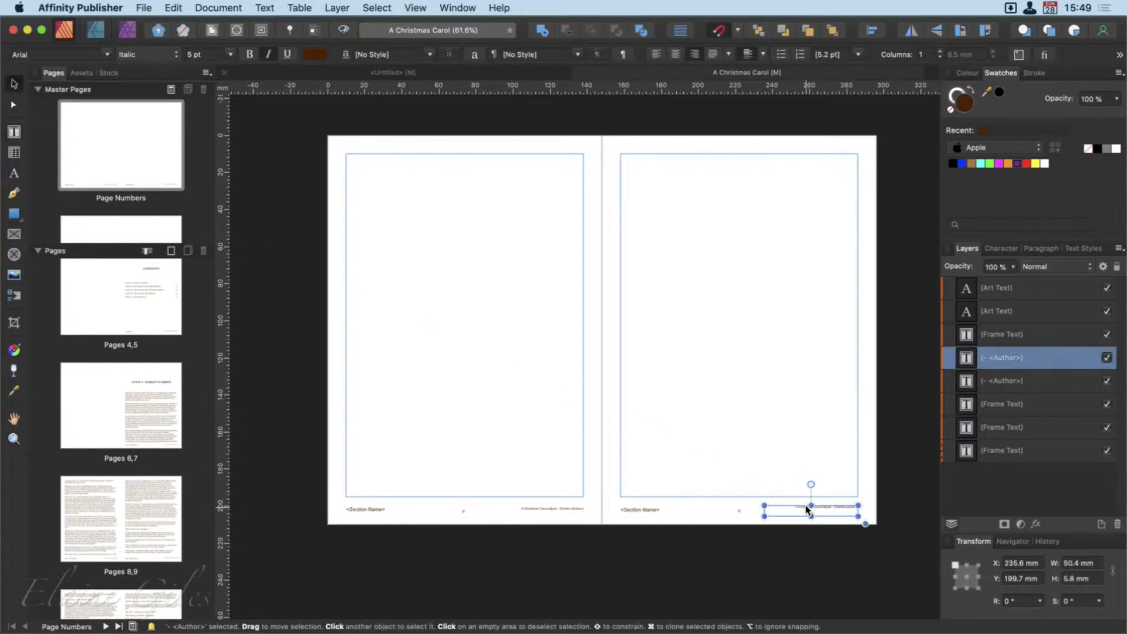
left_click(553, 508, "super")
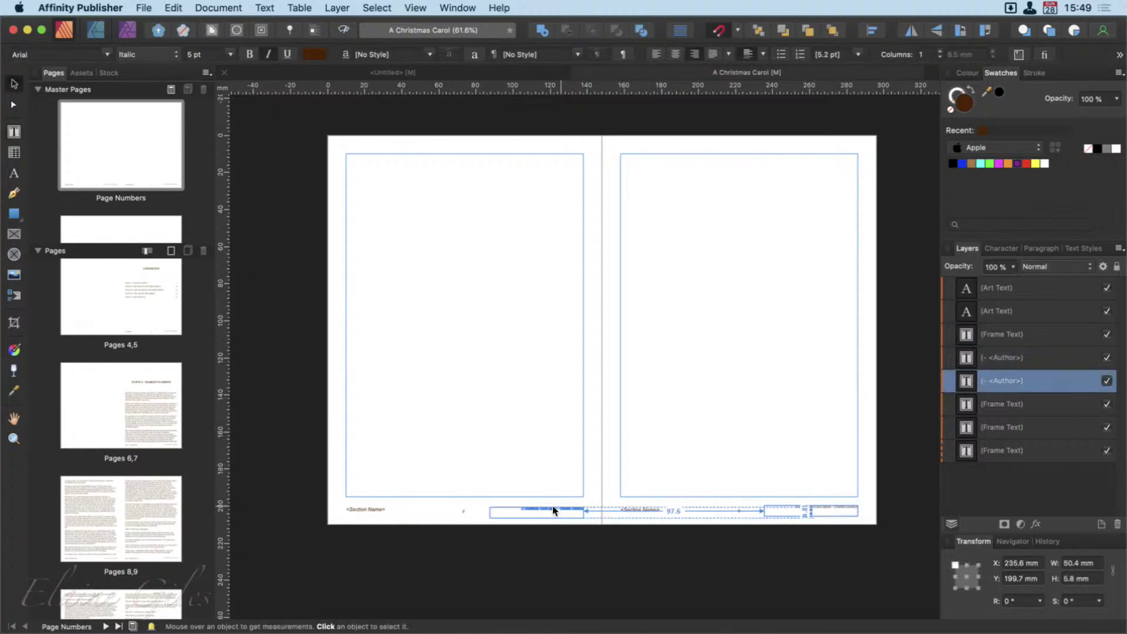
left_click(805, 503, "shift")
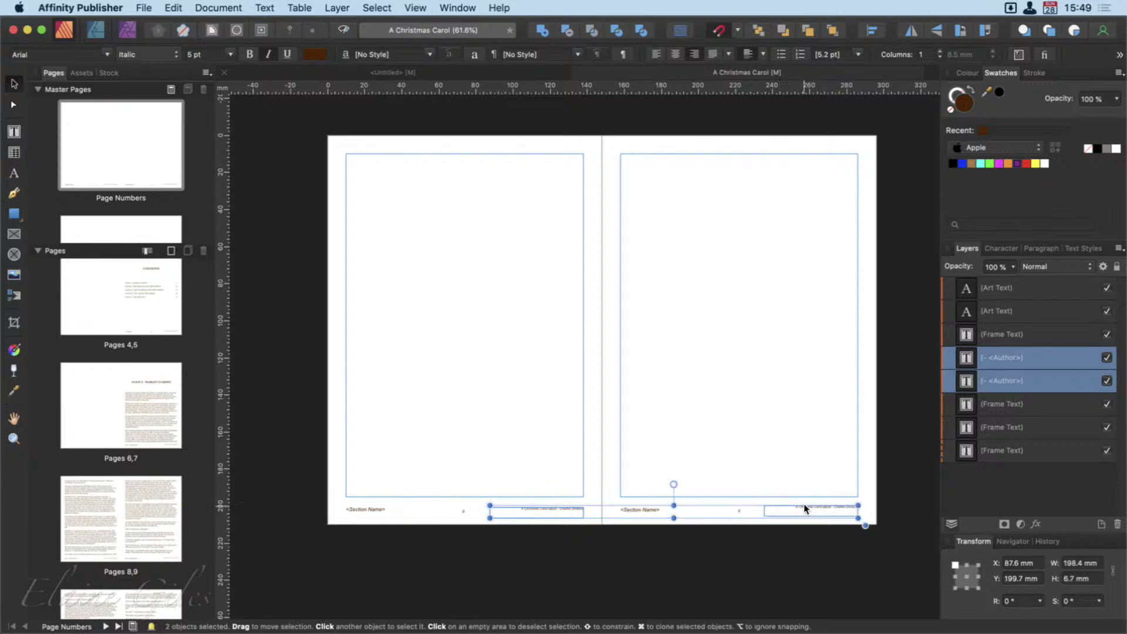
left_click(229, 54)
left_click(211, 103)
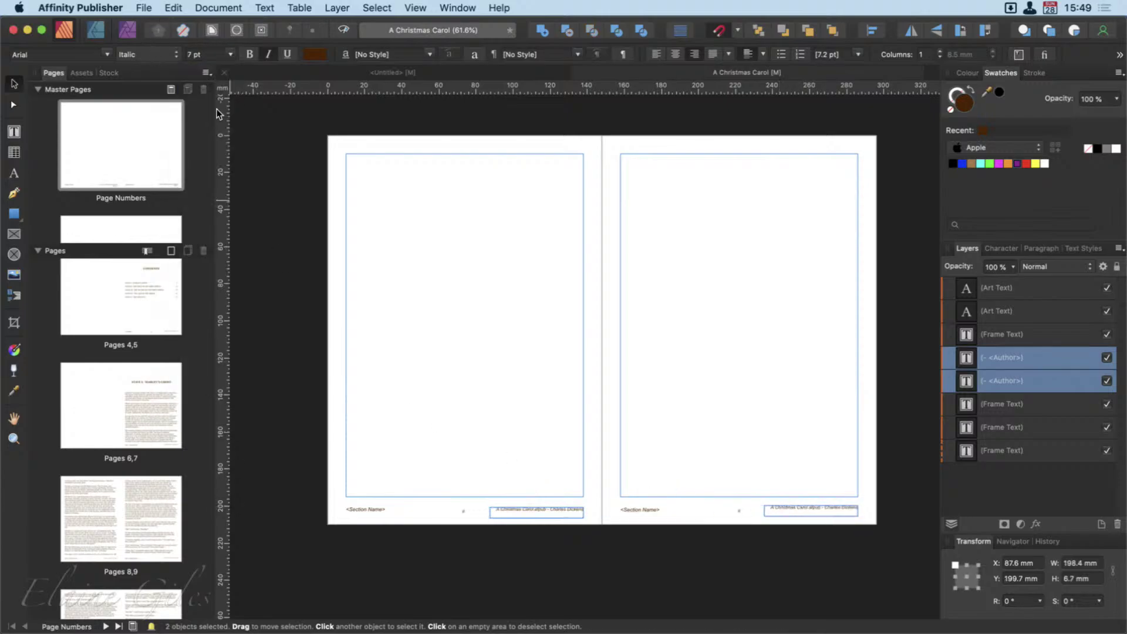
left_click(612, 580)
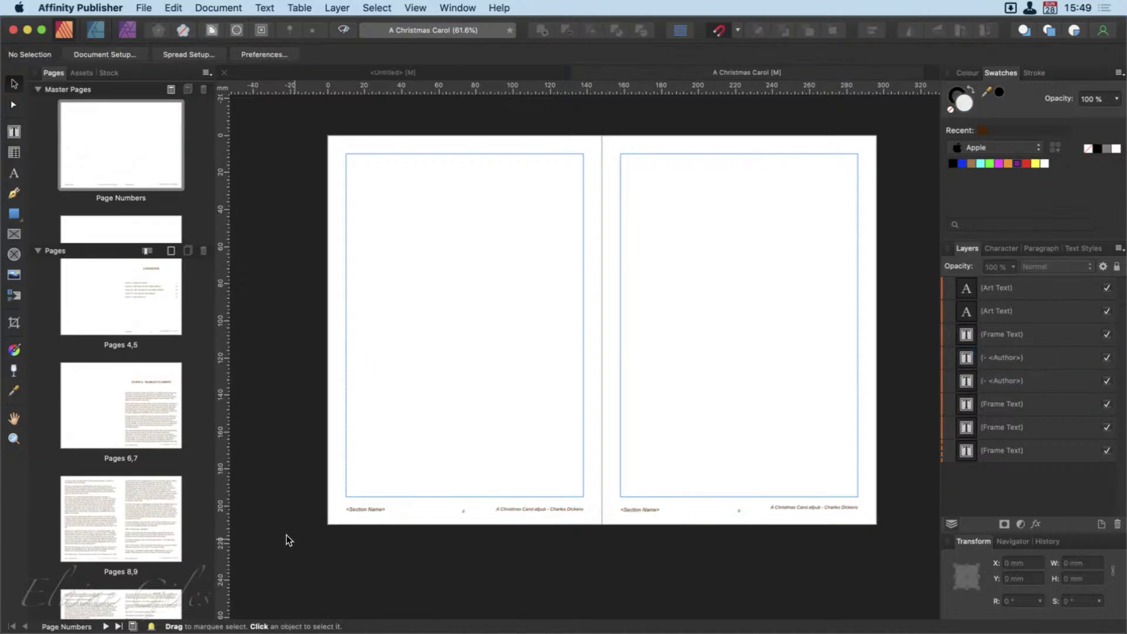
double_click(117, 514)
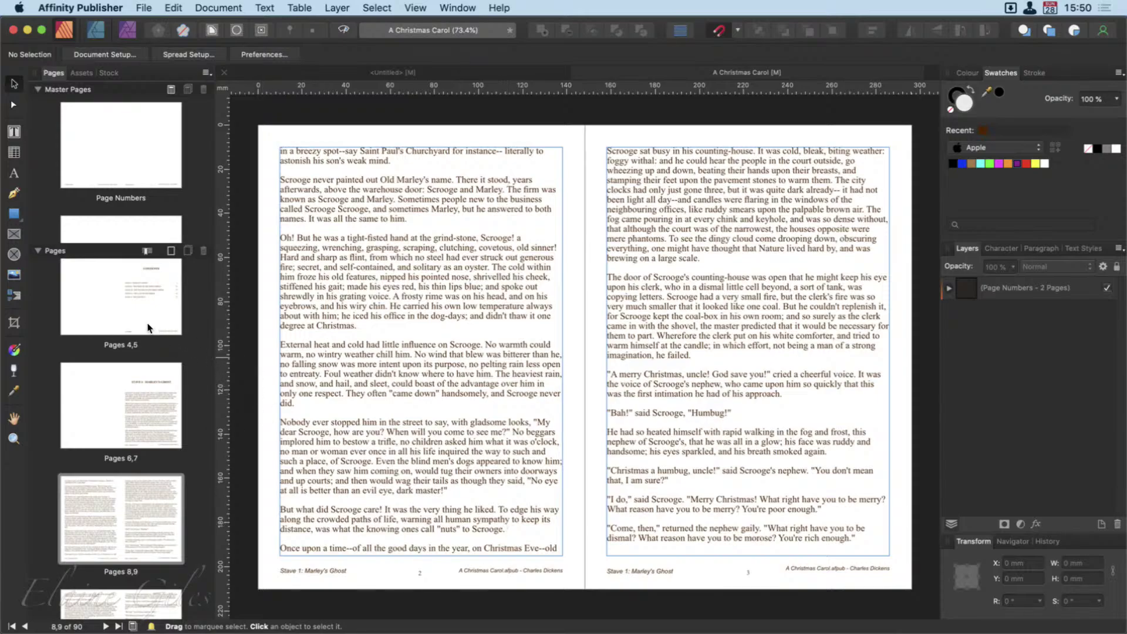
Step: Open the recent document Office Summit 2021.afpub and collapse its document pages list so the master pages fill the space
left_click(144, 6)
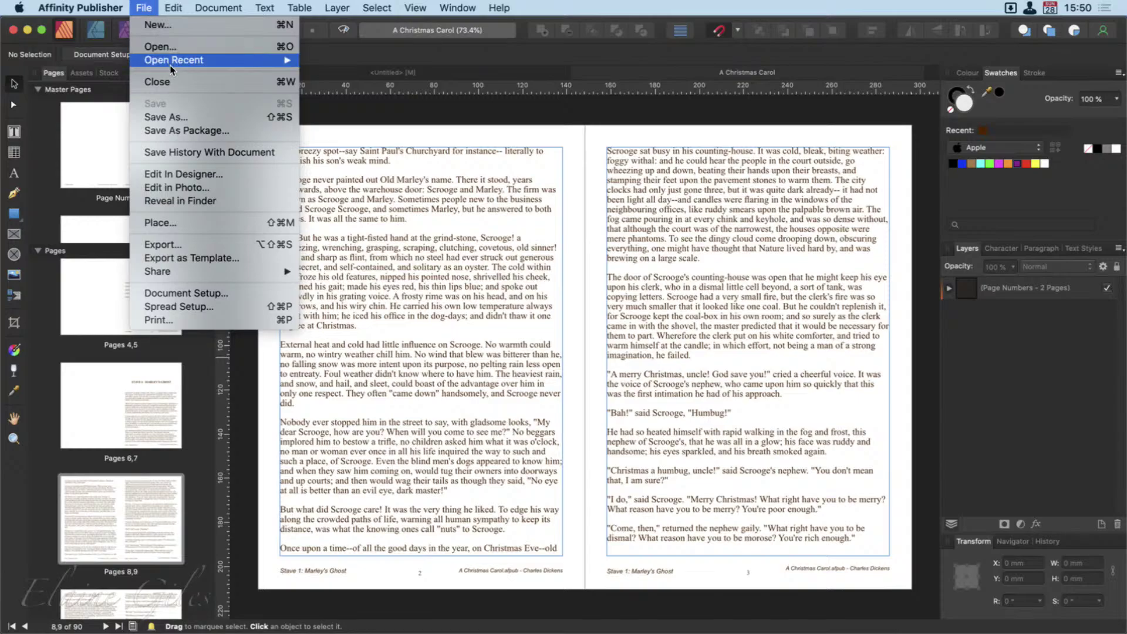
mouse_move(171, 65)
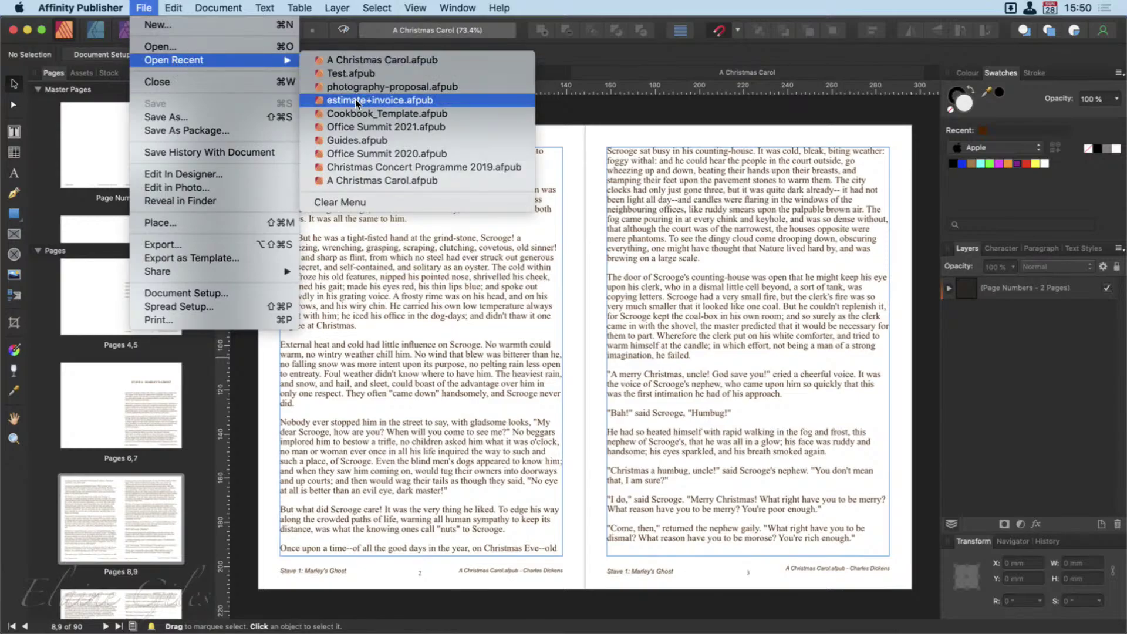
left_click(355, 131)
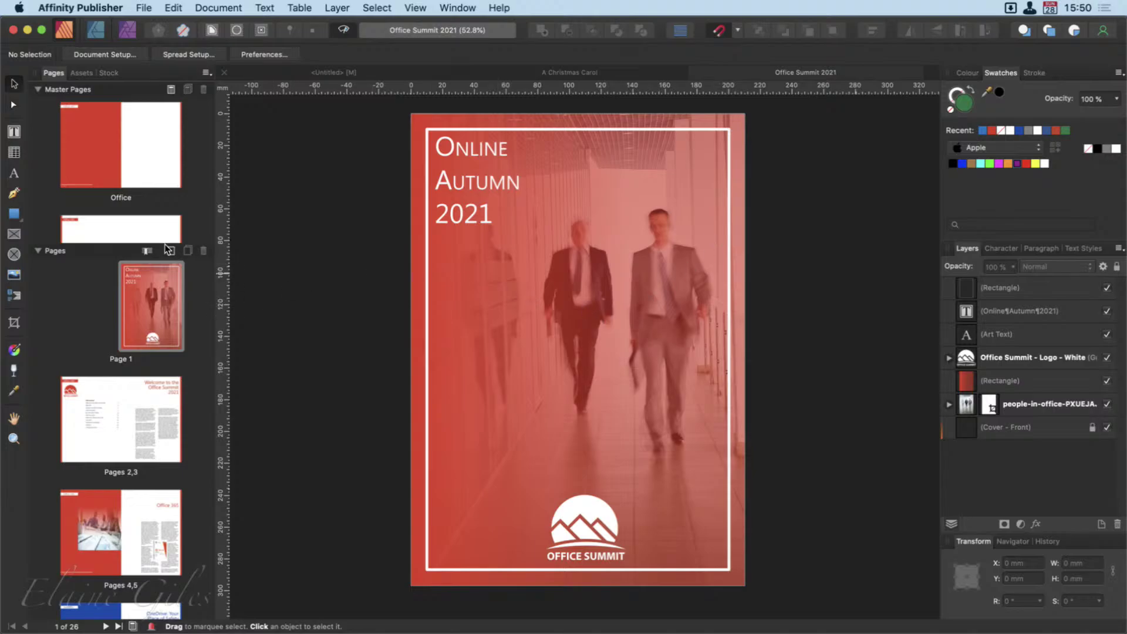
left_click(39, 251)
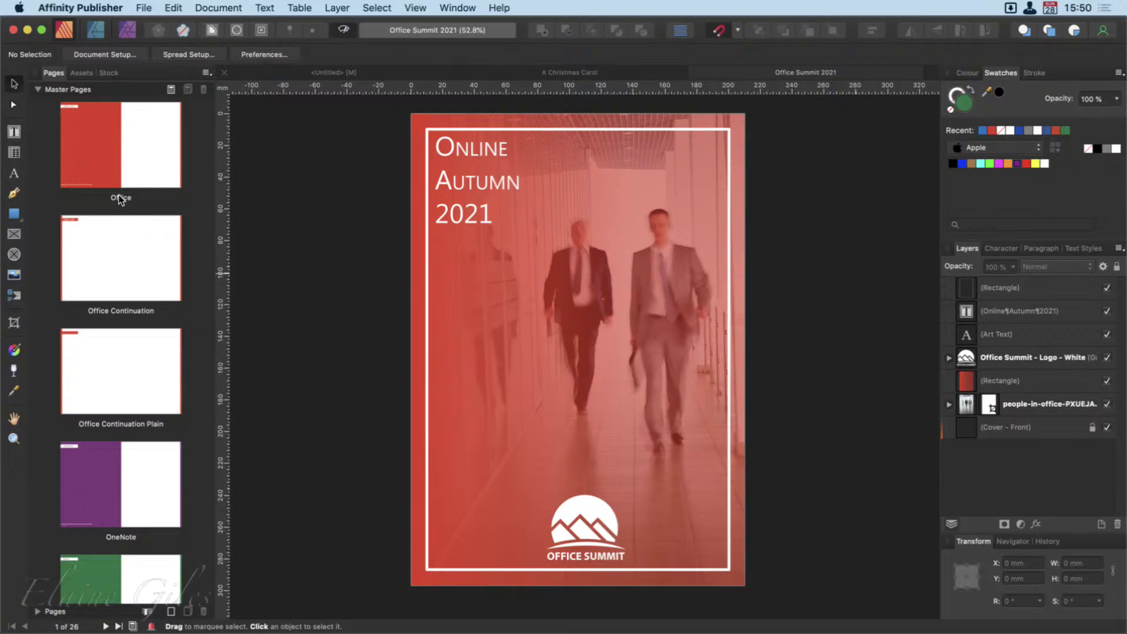
Step: Look through the master page thumbnails, from the Office and OneNote masters down to Cover - Front and Cover - Back
scroll(162, 403, "down", 3)
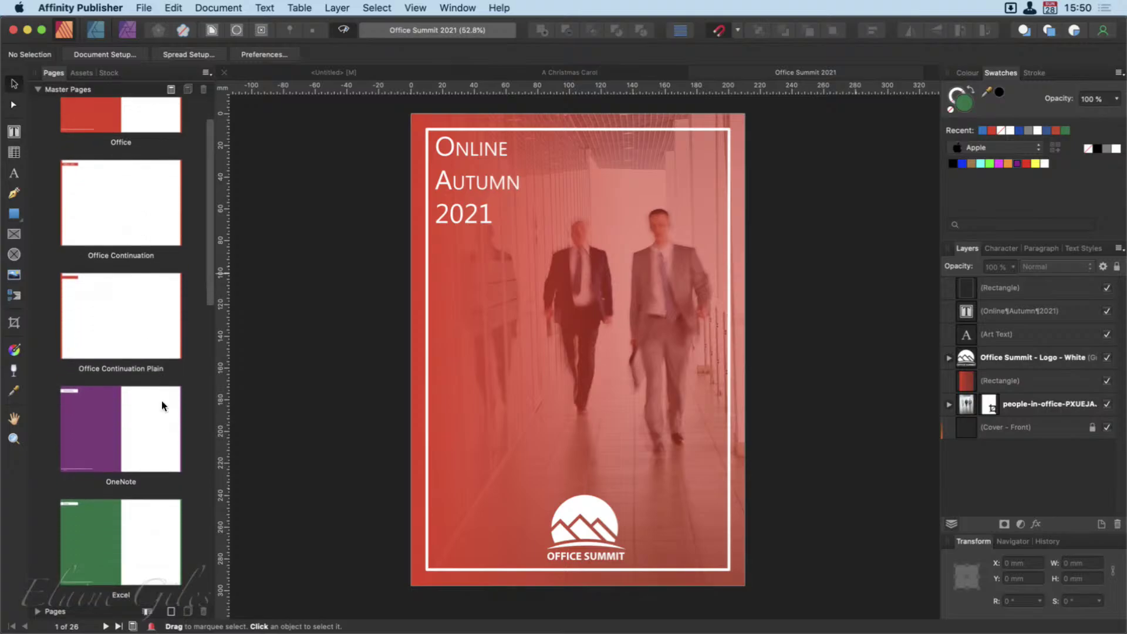
scroll(162, 405, "down", 10)
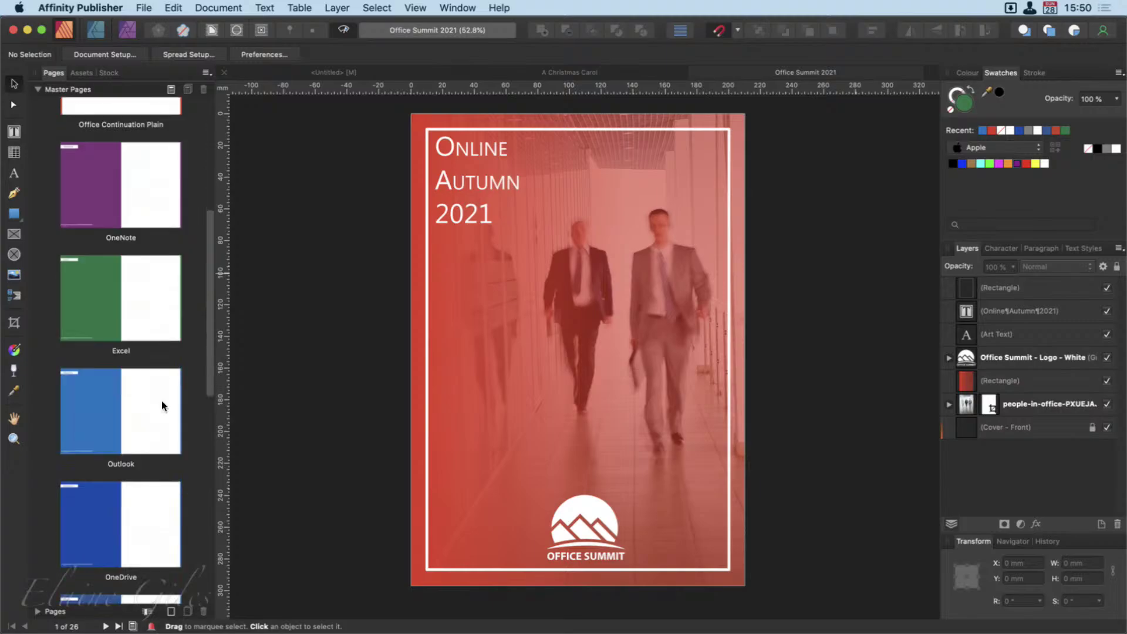
scroll(156, 299, "up", 1)
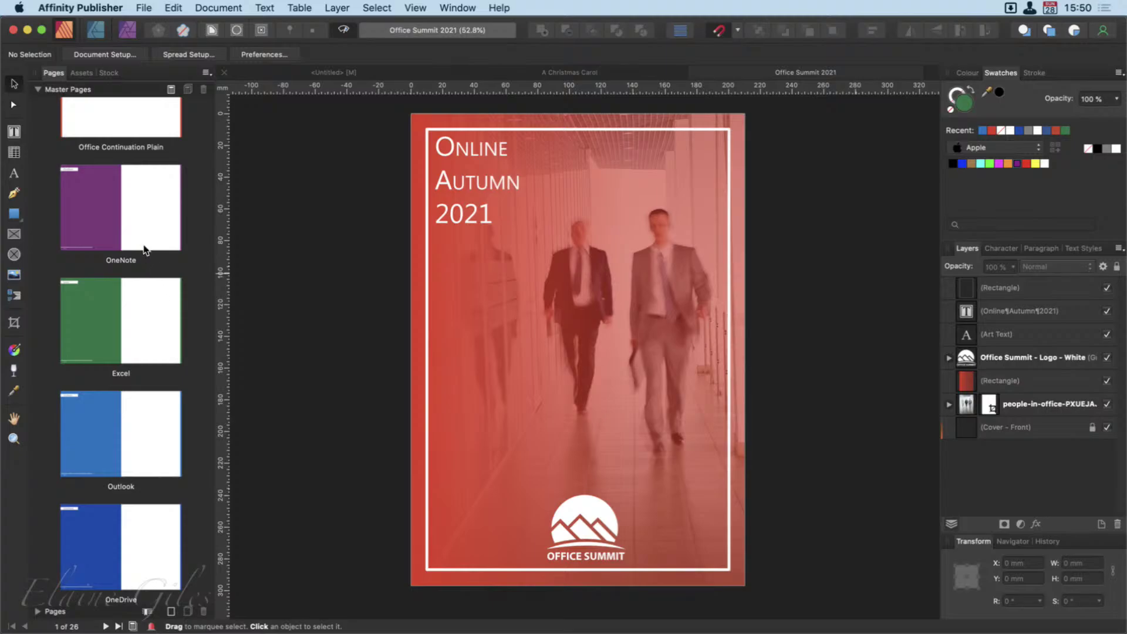
left_click(124, 214)
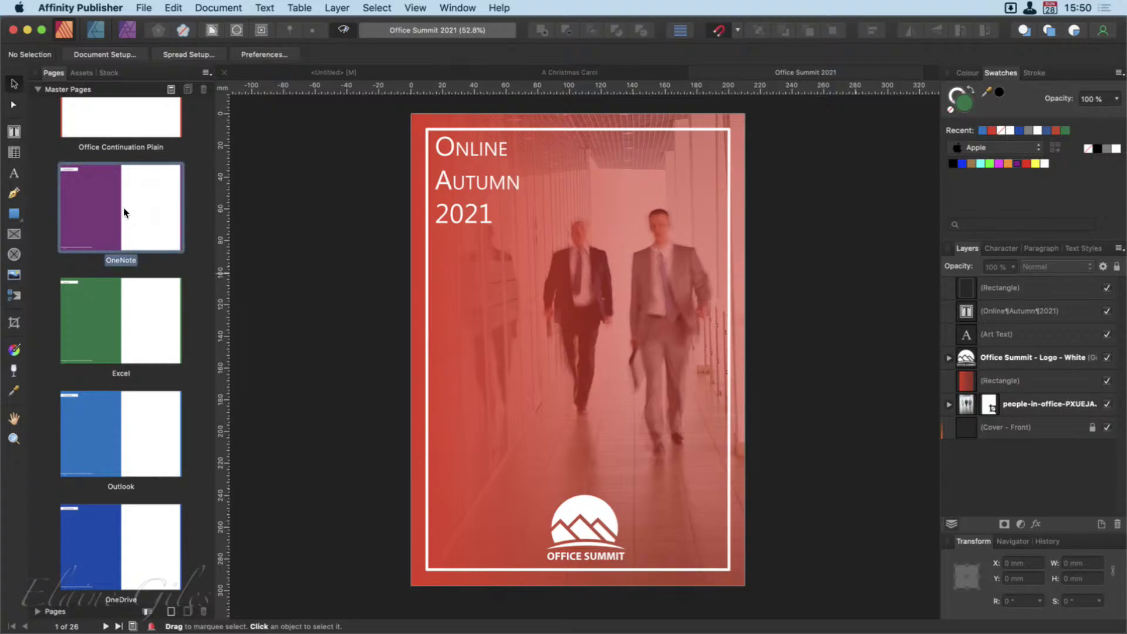
left_click(131, 328)
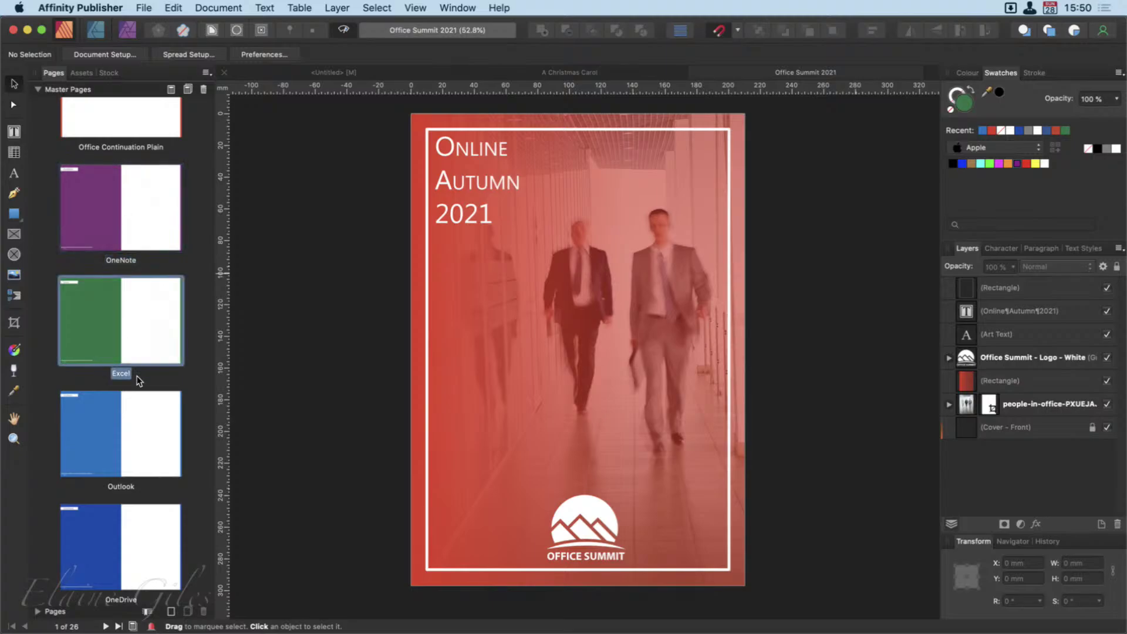
left_click(132, 452)
scroll(134, 454, "down", 1)
scroll(134, 454, "down", 5)
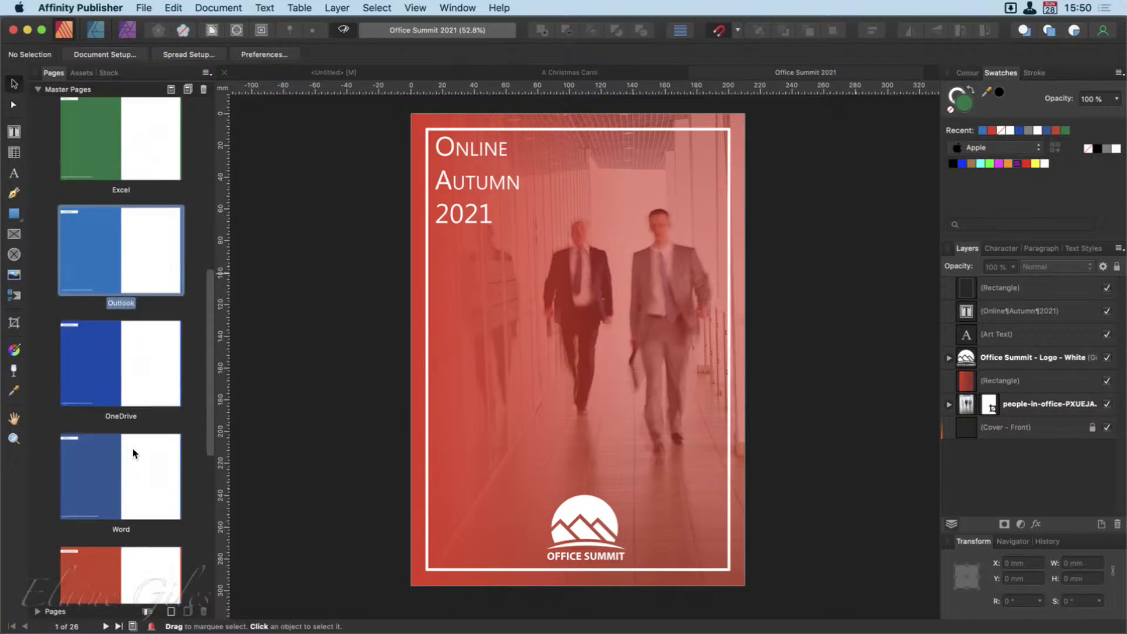
left_click(115, 352)
scroll(126, 524, "down", 5)
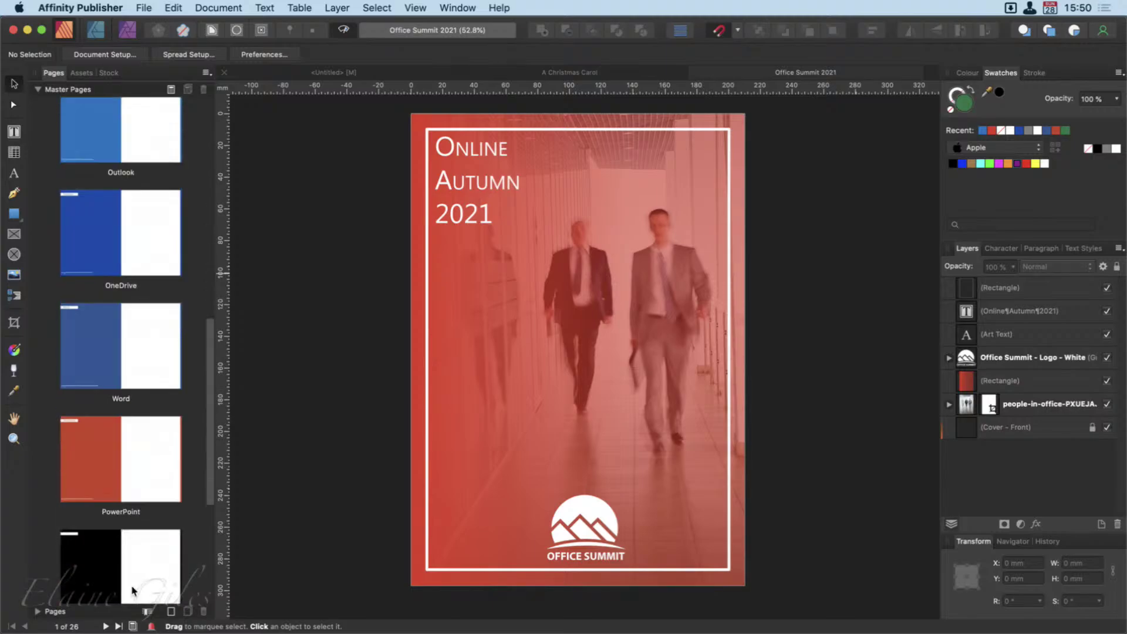
left_click(114, 411)
scroll(114, 412, "down", 5)
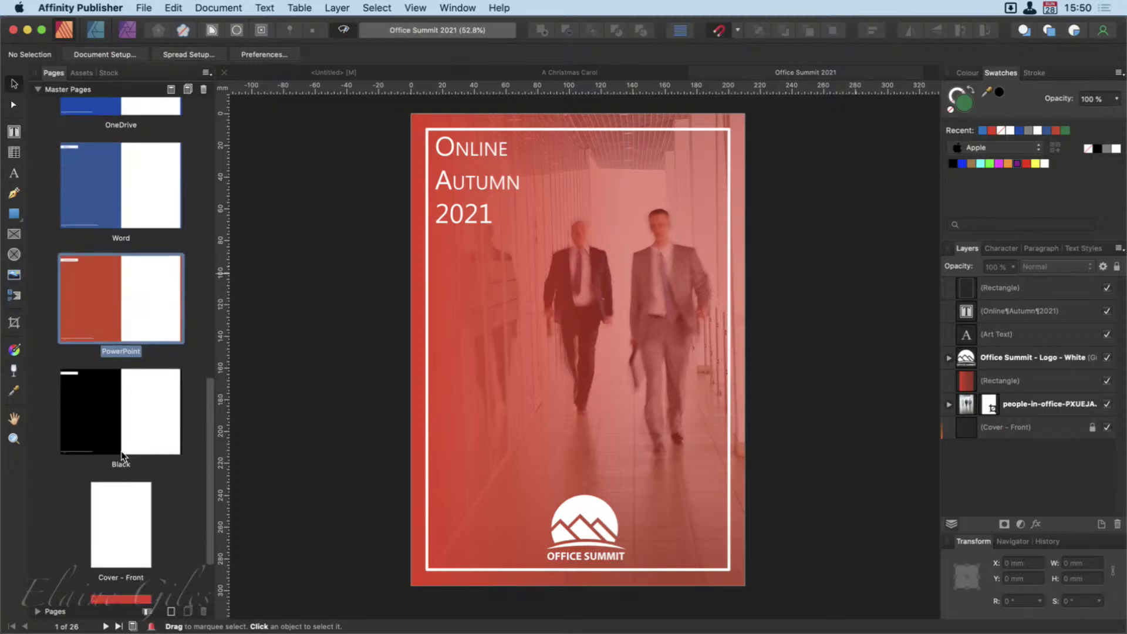
left_click(113, 419)
left_click(125, 500)
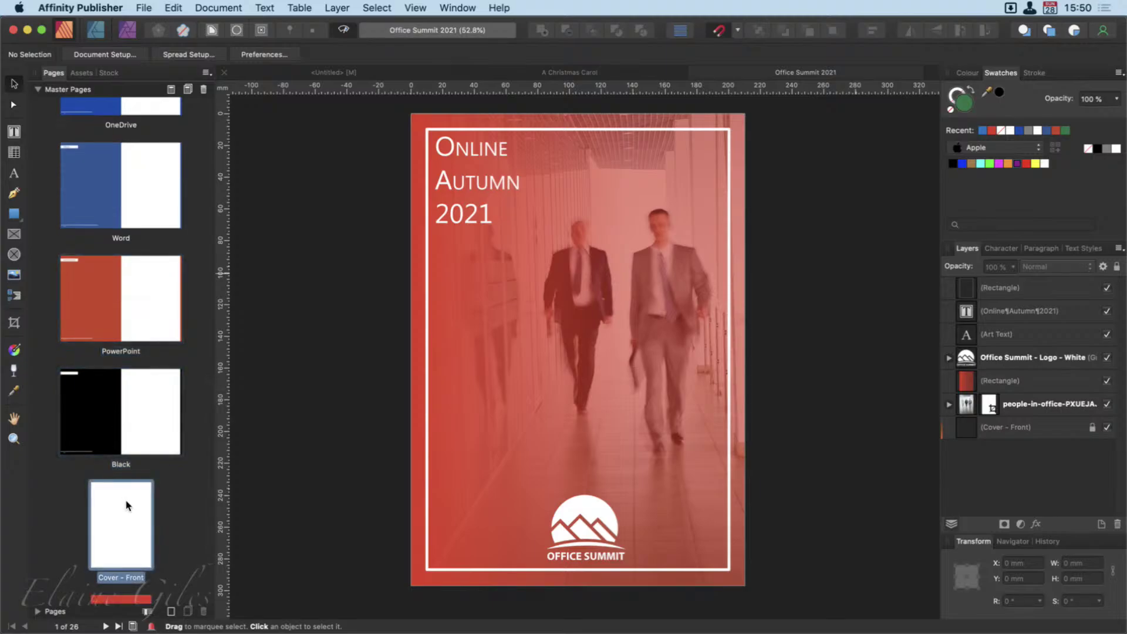
scroll(126, 500, "down", 4)
left_click(126, 500)
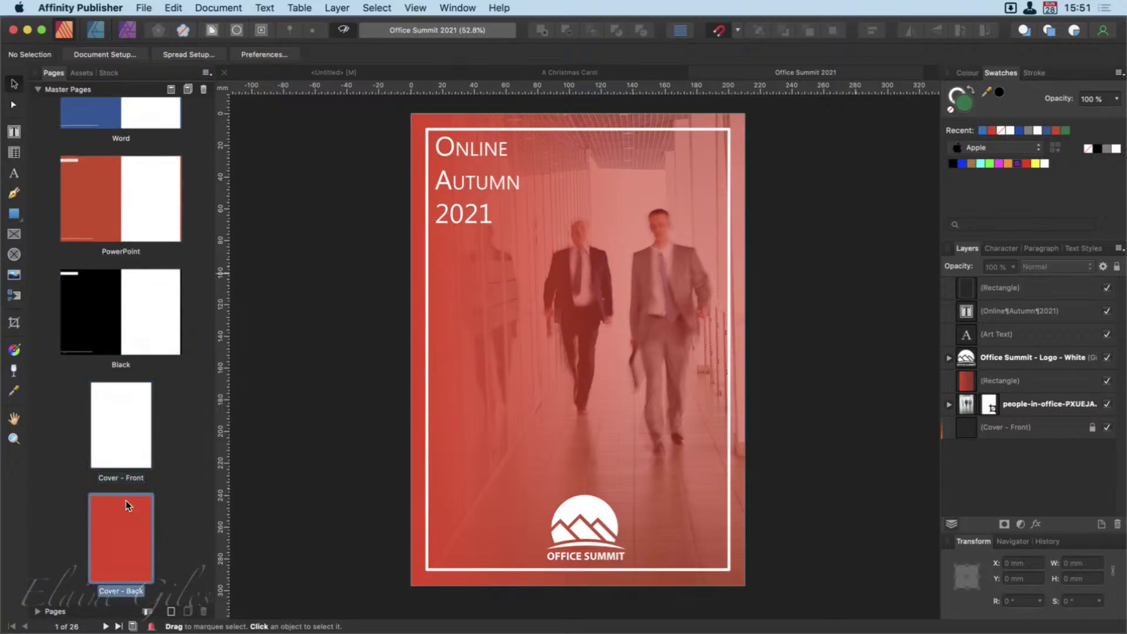
Step: Compare the layouts of the Office, Office Continuation and Office Continuation Plain master pages by showing each in turn
scroll(125, 500, "up", 8)
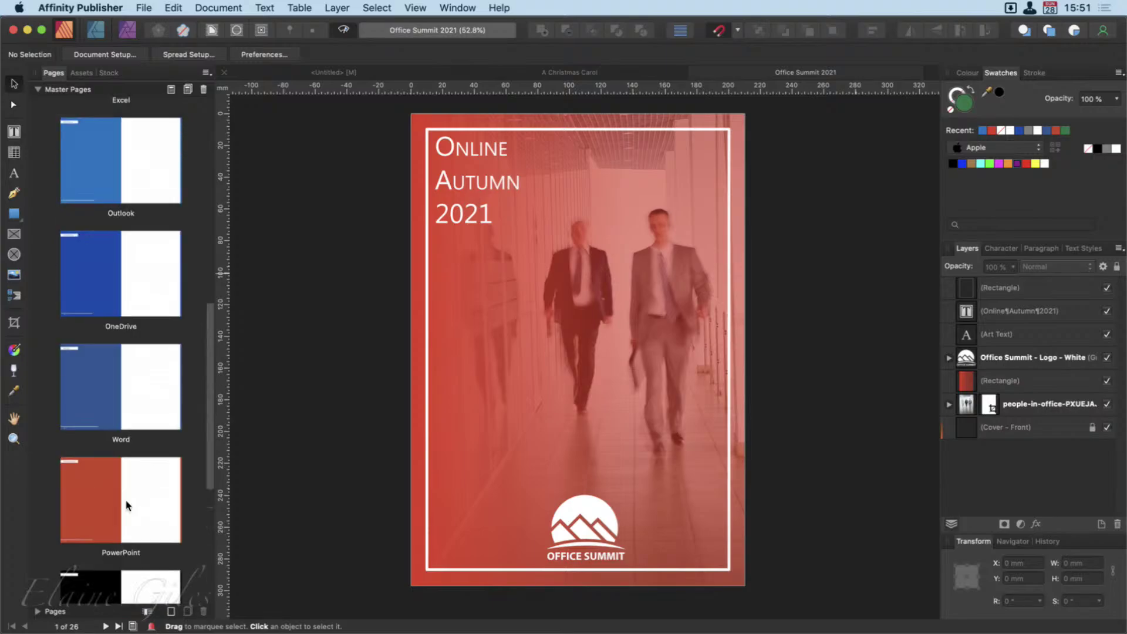
scroll(126, 500, "up", 2)
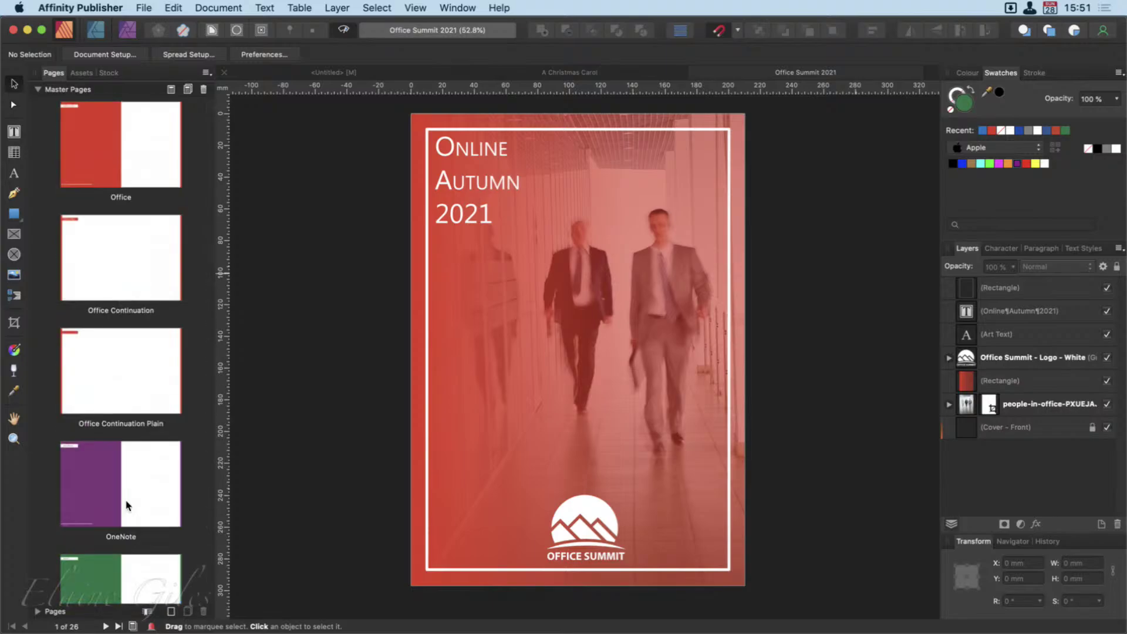
left_click(118, 252)
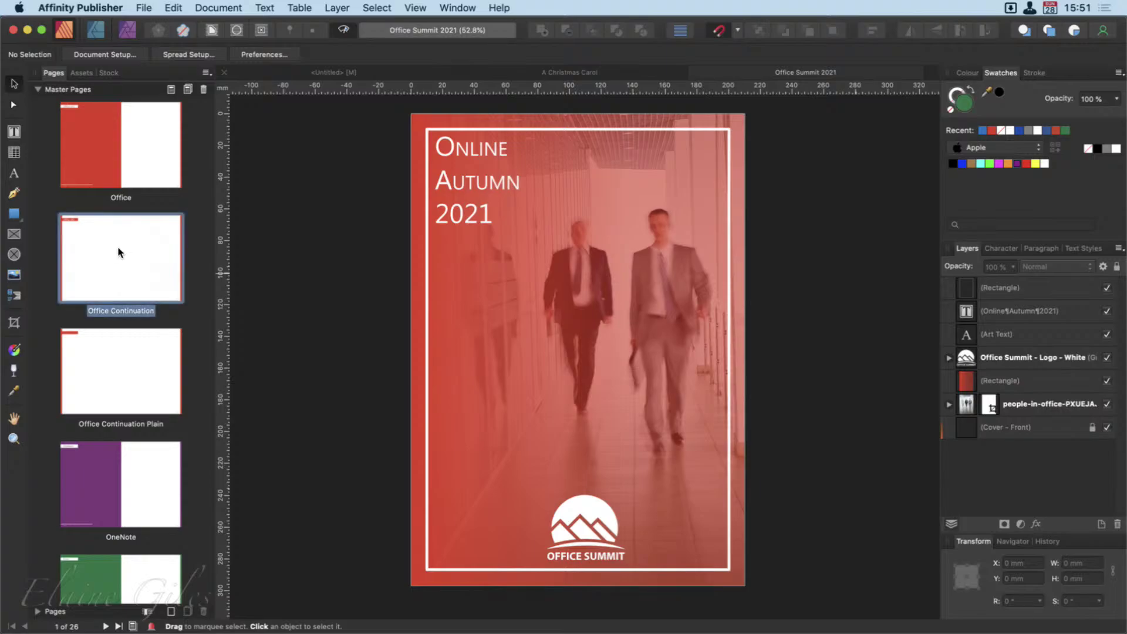
double_click(118, 252)
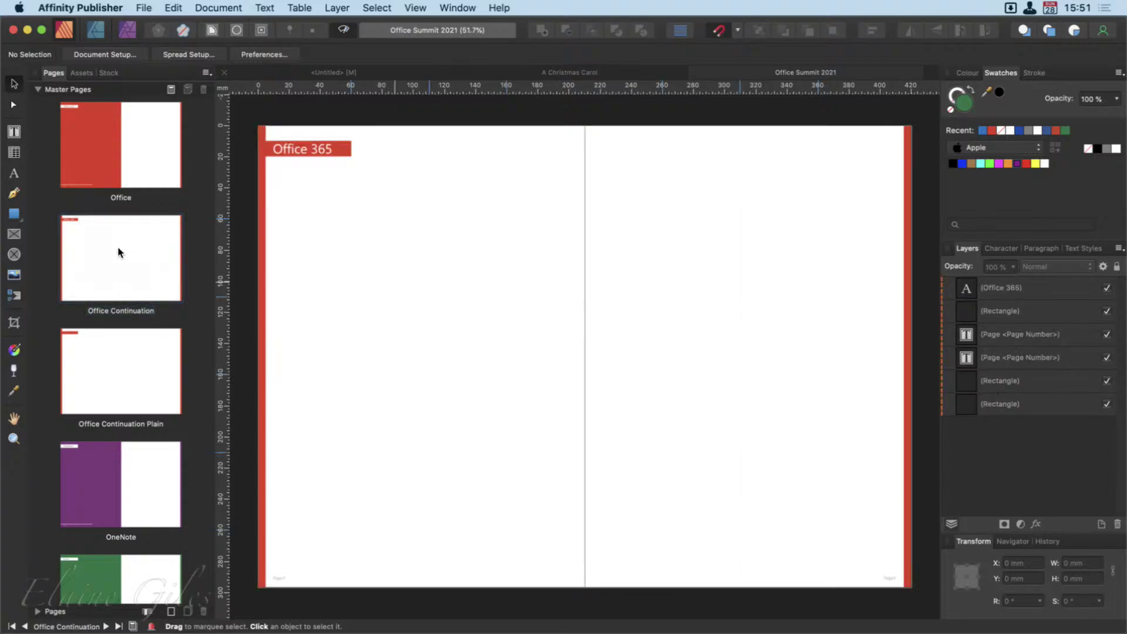
double_click(125, 154)
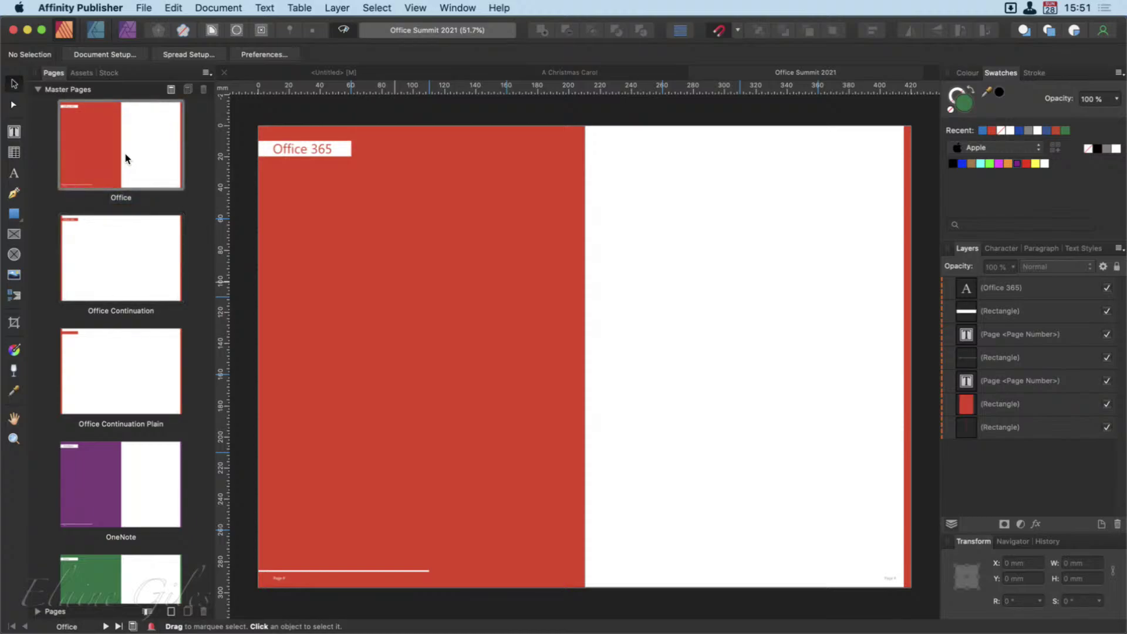
double_click(124, 266)
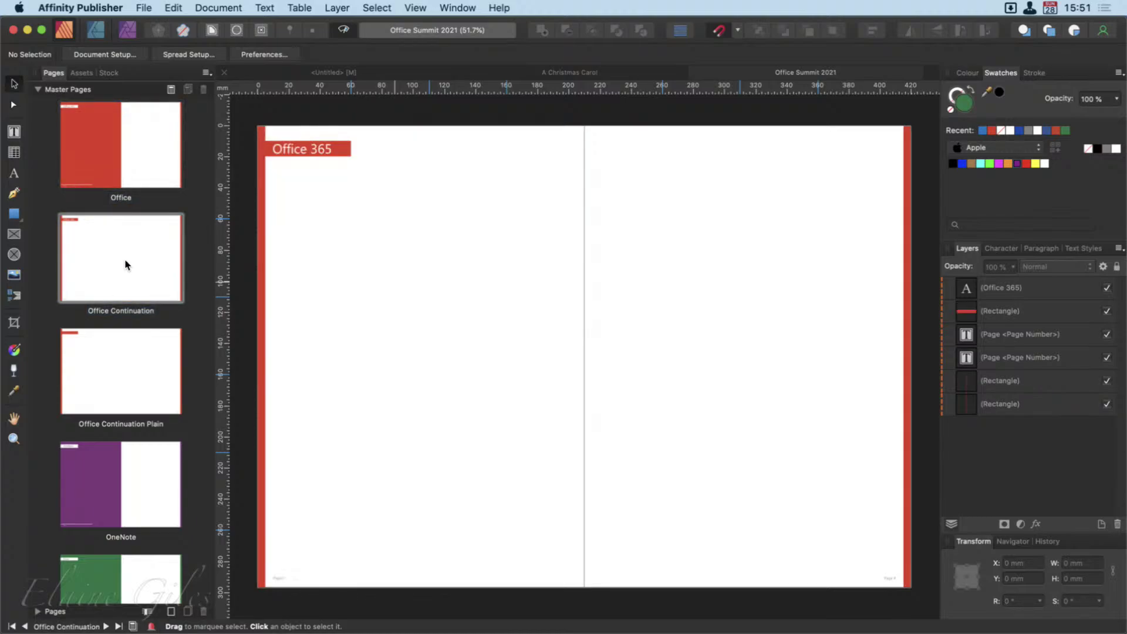
double_click(132, 376)
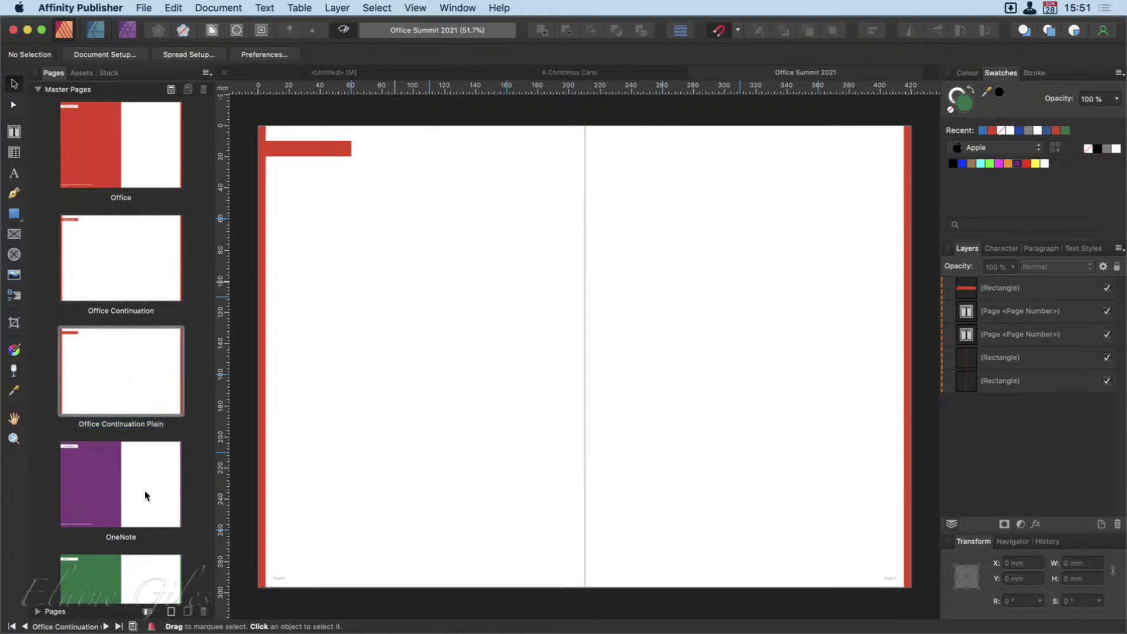
Step: View the OneNote, Excel and PowerPoint master pages one after another, and return to the Office Continuation master
scroll(145, 496, "down", 5)
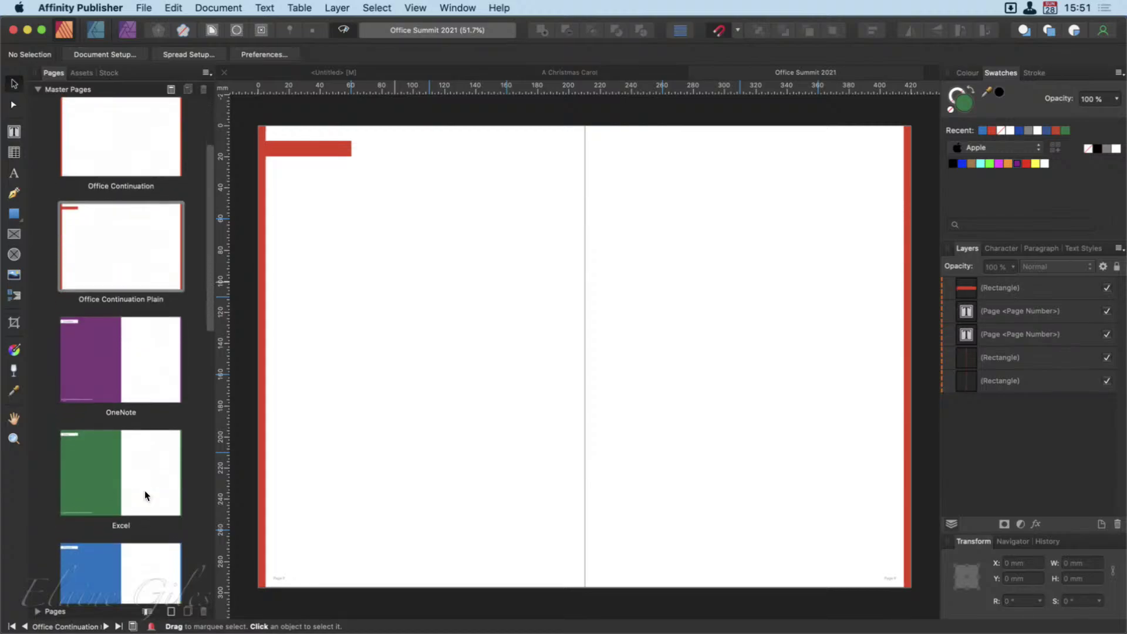
double_click(123, 252)
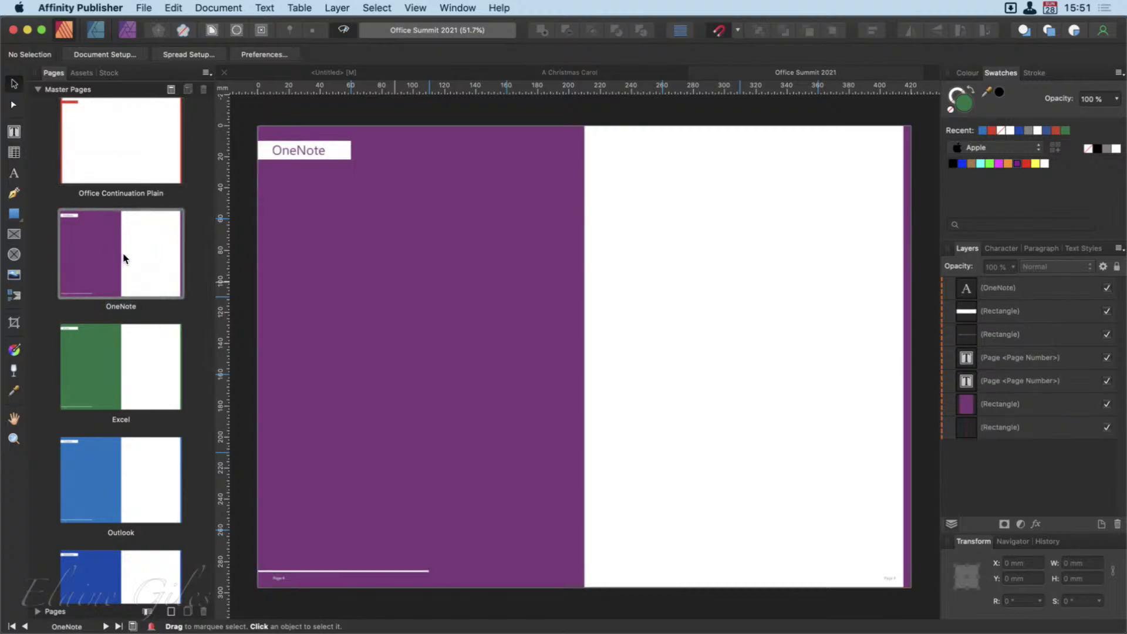
double_click(124, 387)
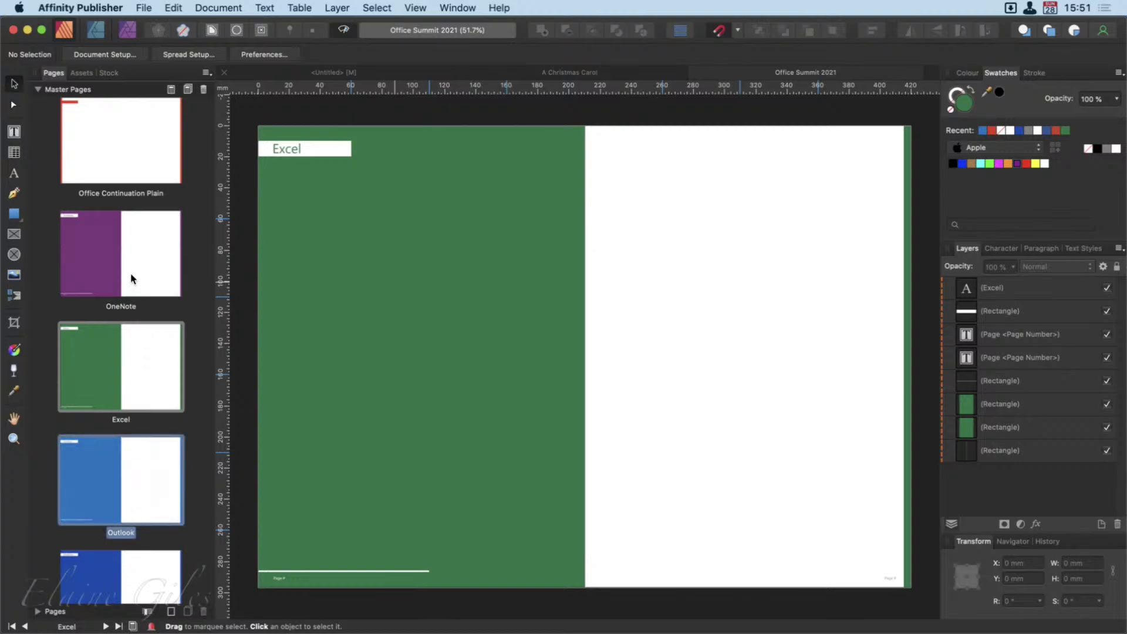
scroll(117, 449, "down", 5)
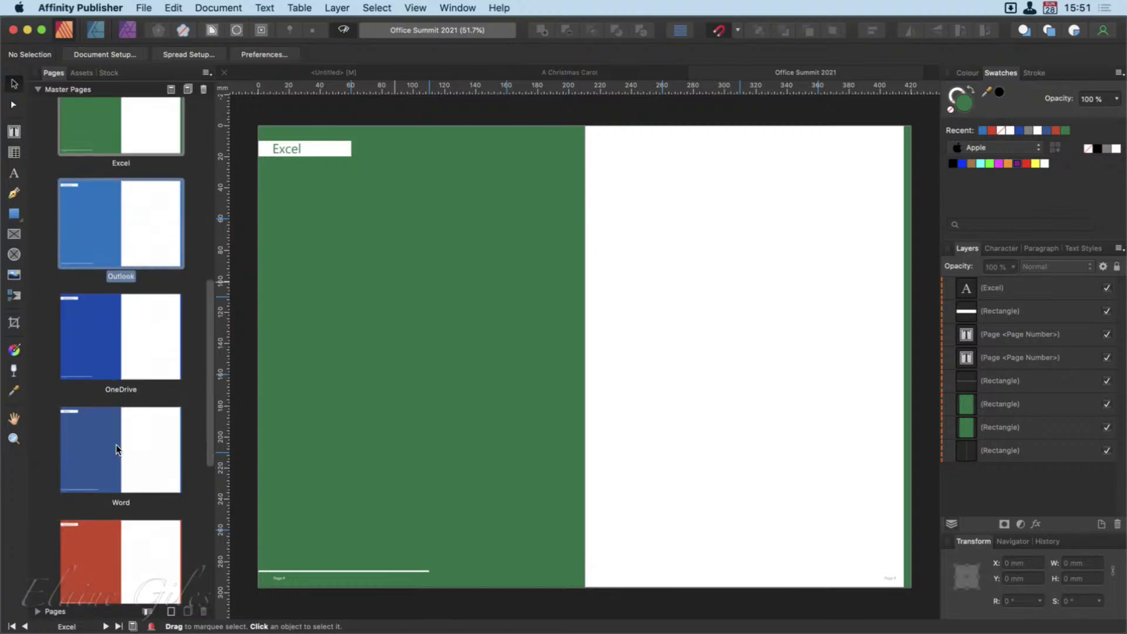
double_click(123, 557)
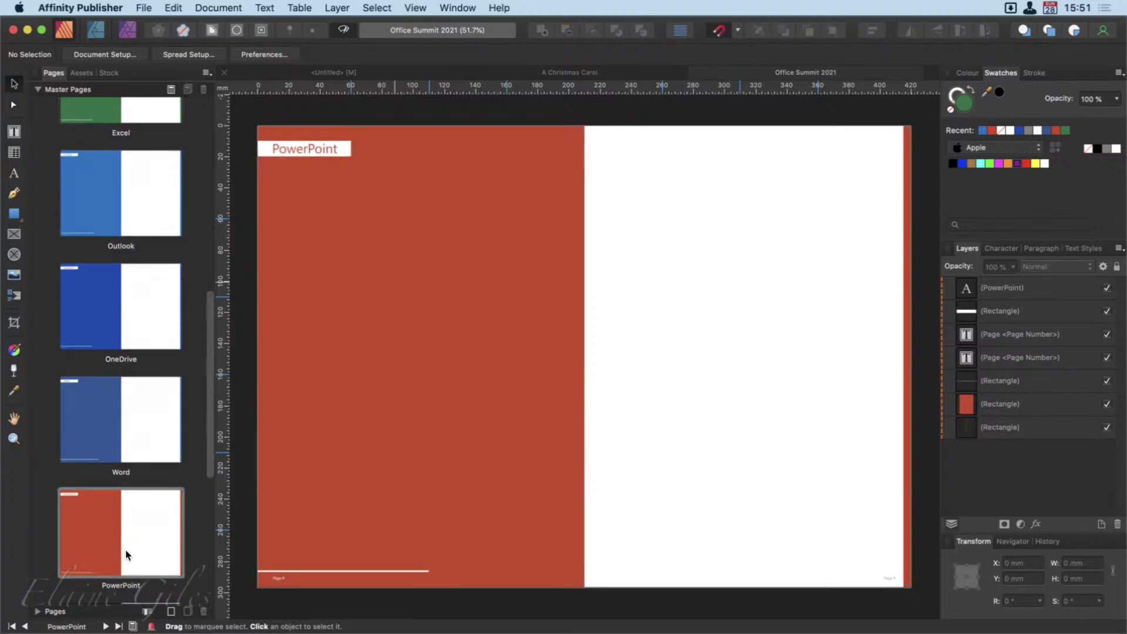
scroll(125, 552, "down", 2)
scroll(126, 551, "down", 2)
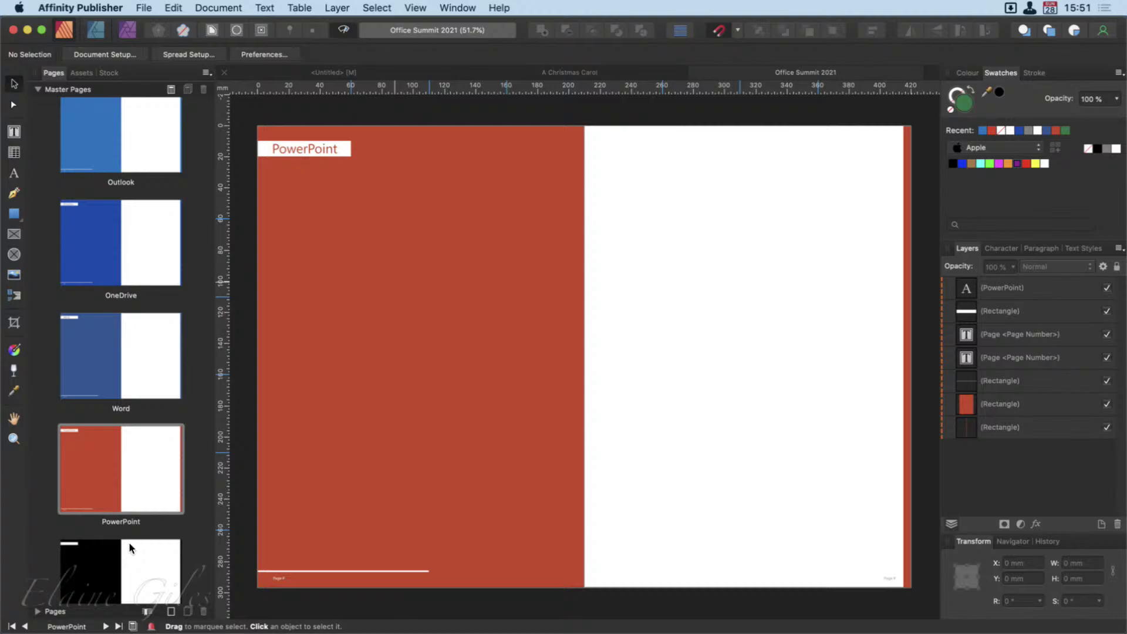
scroll(130, 530, "up", 11)
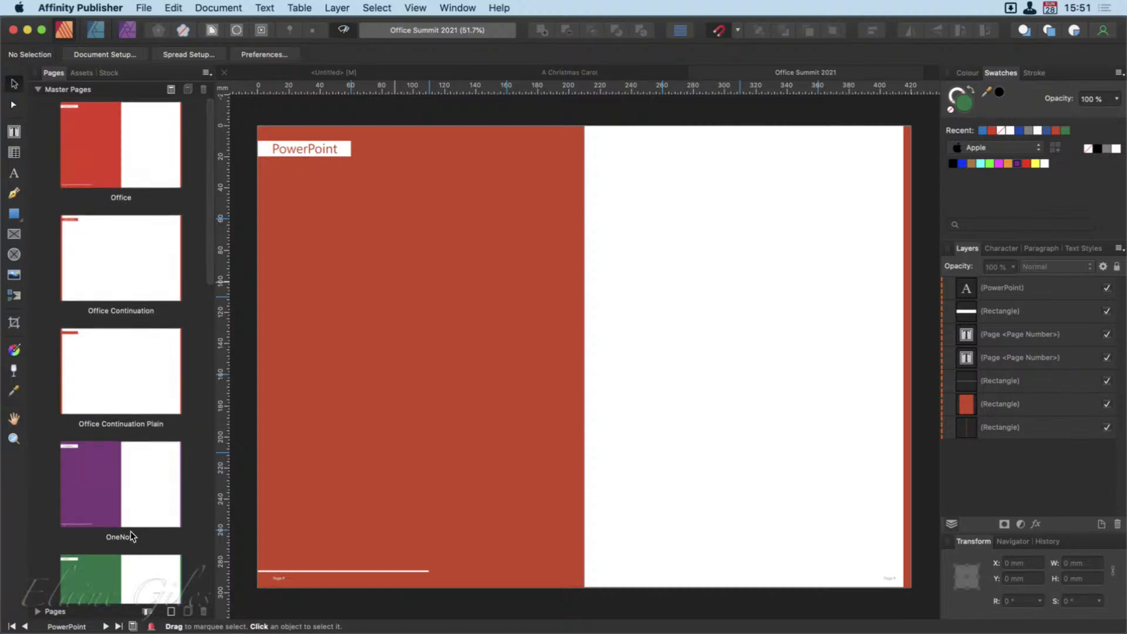
double_click(120, 239)
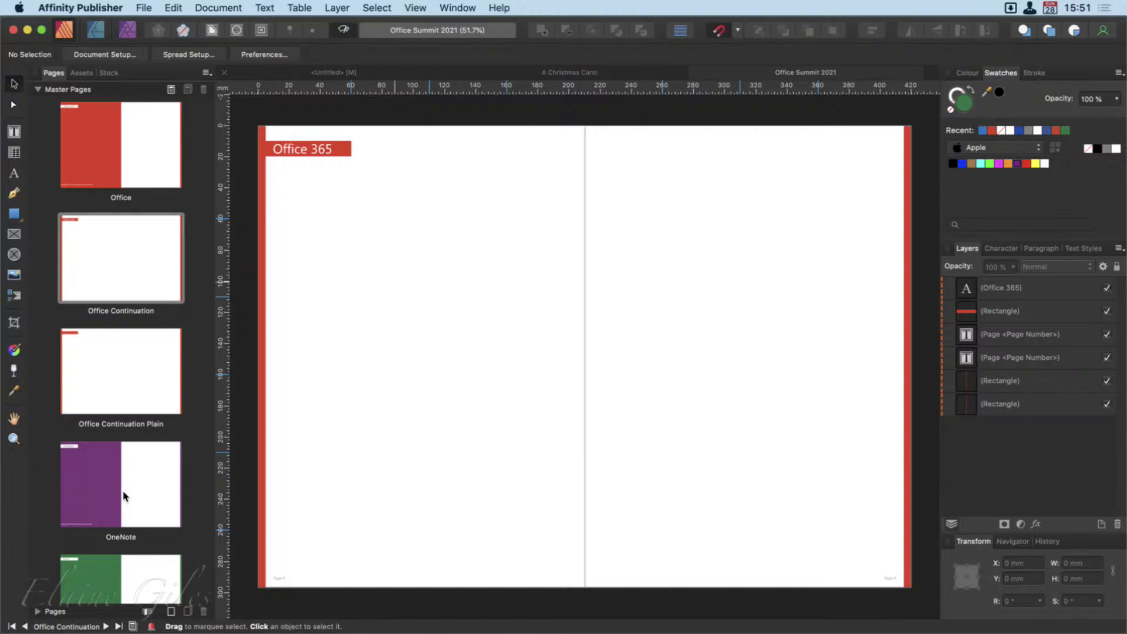
Step: Duplicate the Office Continuation master page and move the copy directly below the OneNote master
right_click(119, 255)
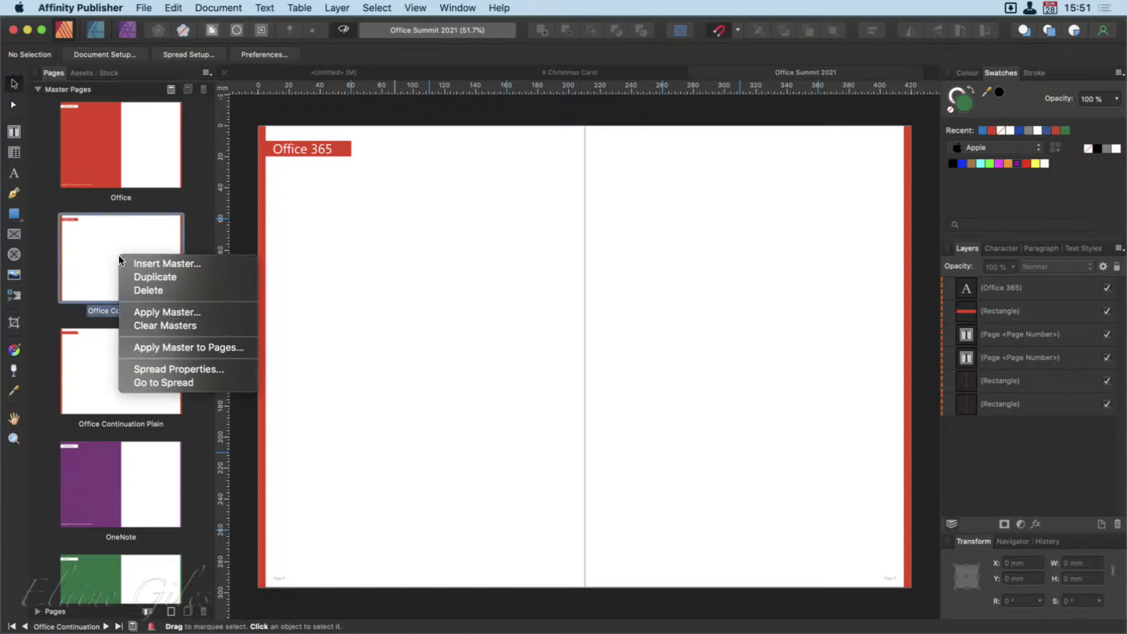
left_click(134, 277)
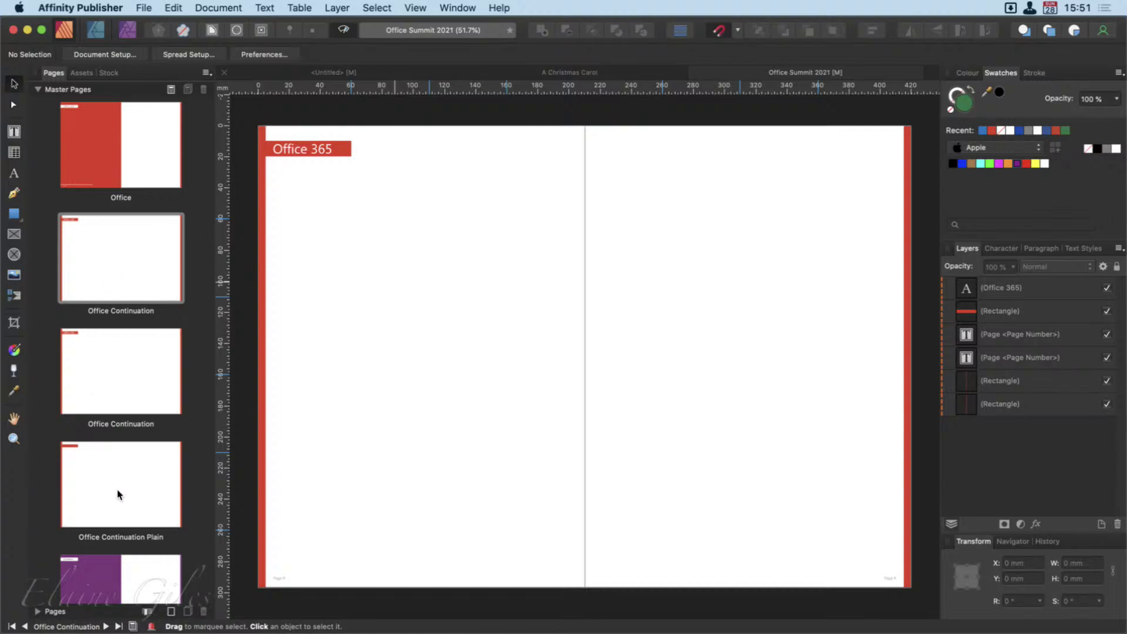
scroll(118, 494, "down", 3)
left_click(106, 327)
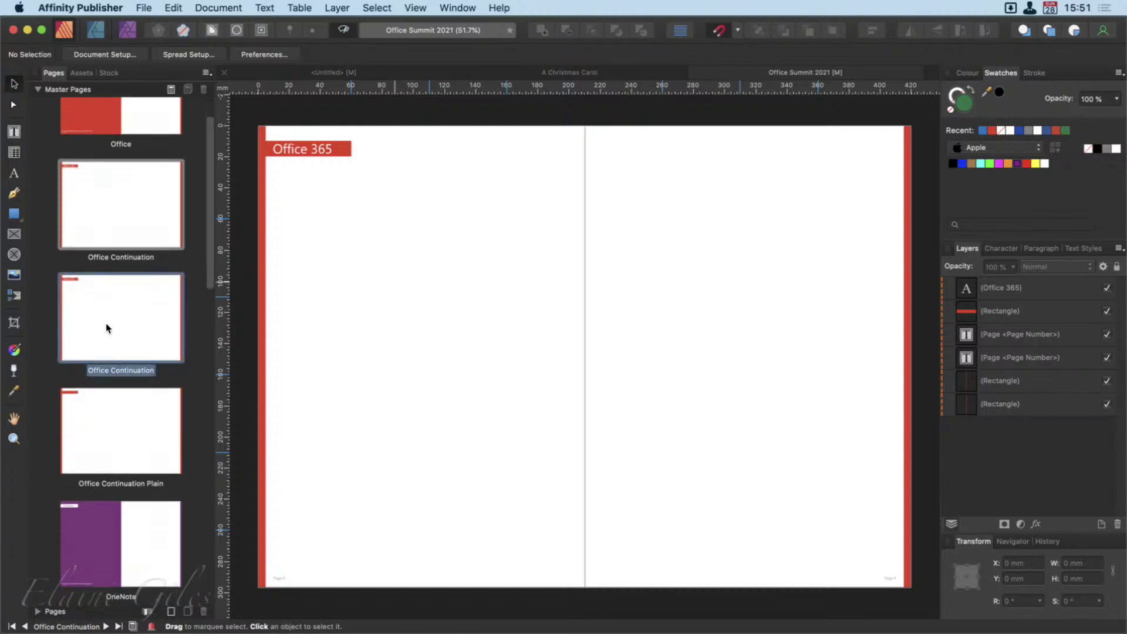
double_click(120, 372)
scroll(121, 378, "down", 2)
left_click_drag(102, 249, 113, 542)
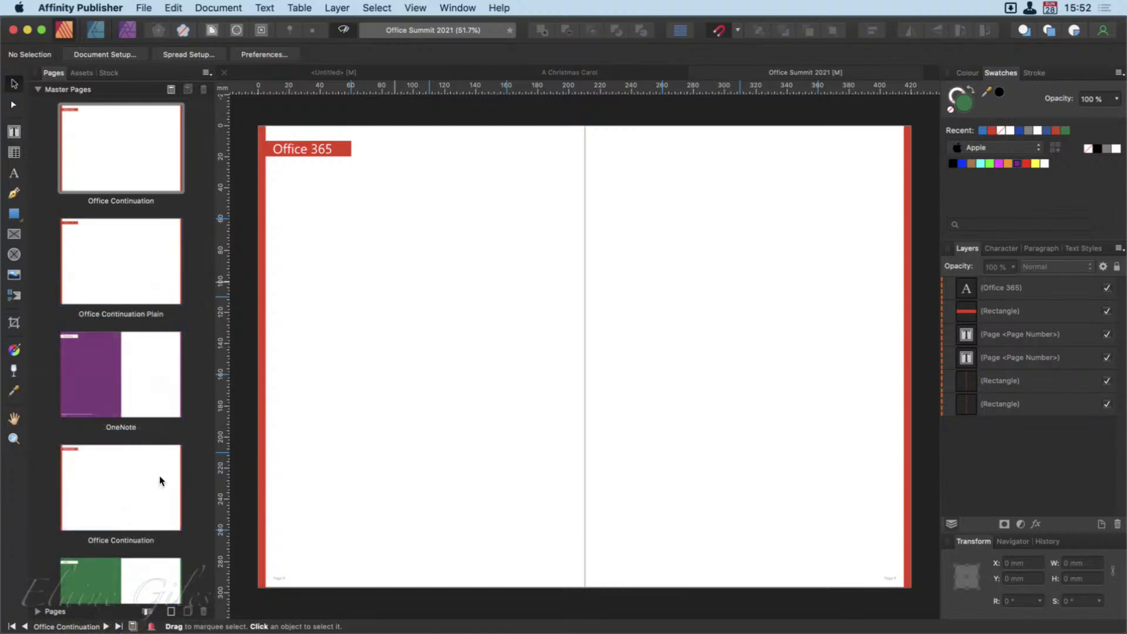
Step: On the Office Continuation copy below OneNote, select the right page's outer edge bar and display the Microsoft swatch palette as a list
scroll(160, 473, "down", 2)
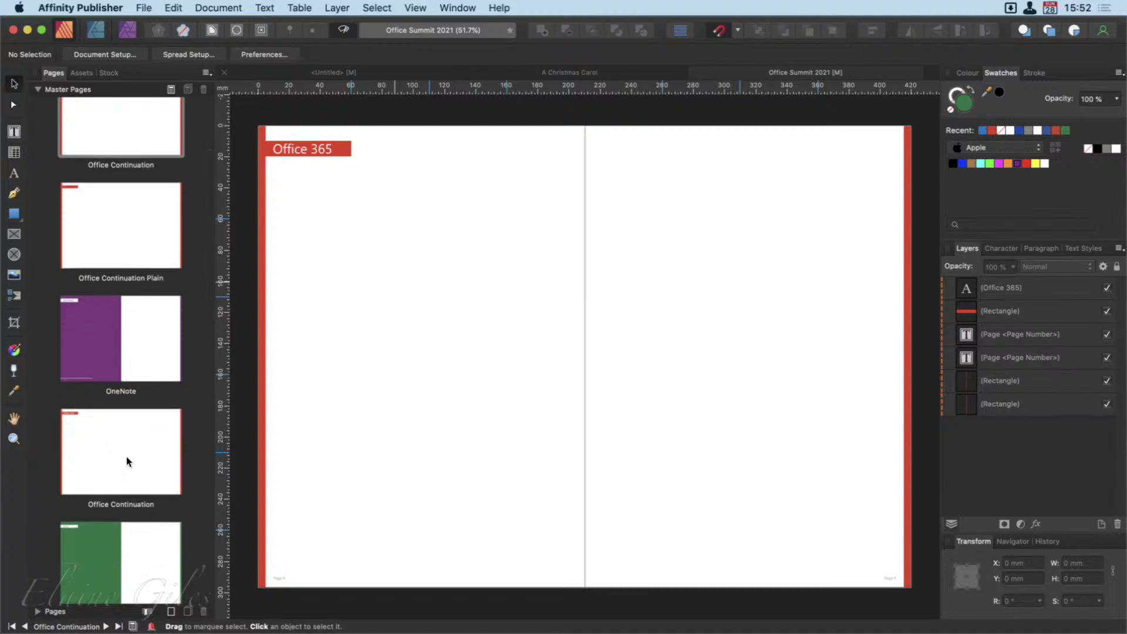
left_click(112, 429)
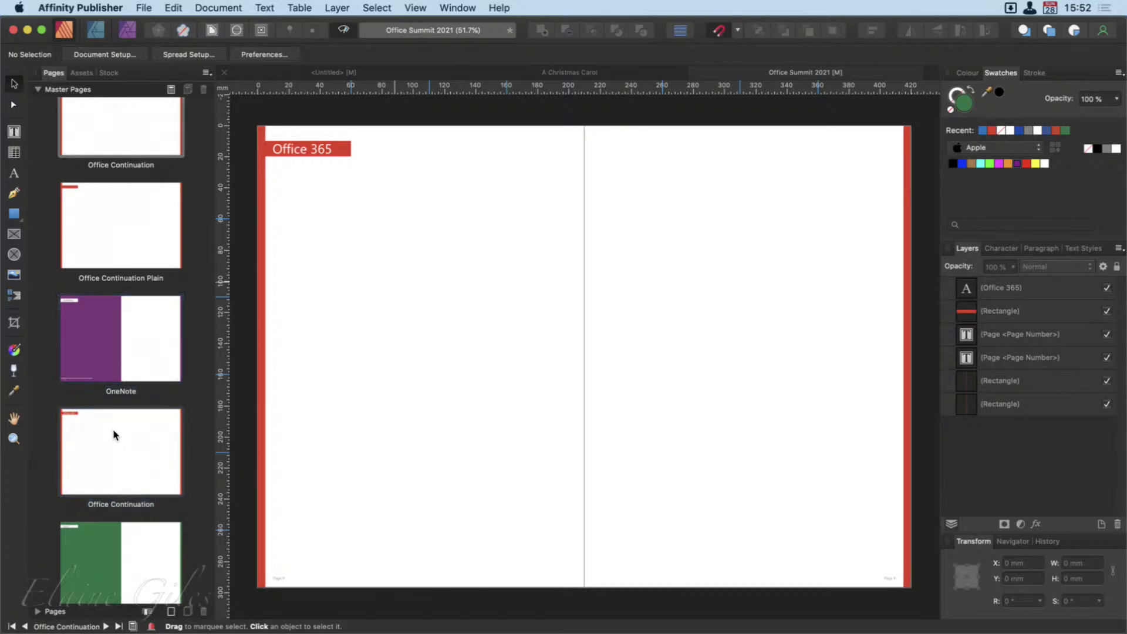
left_click(907, 239)
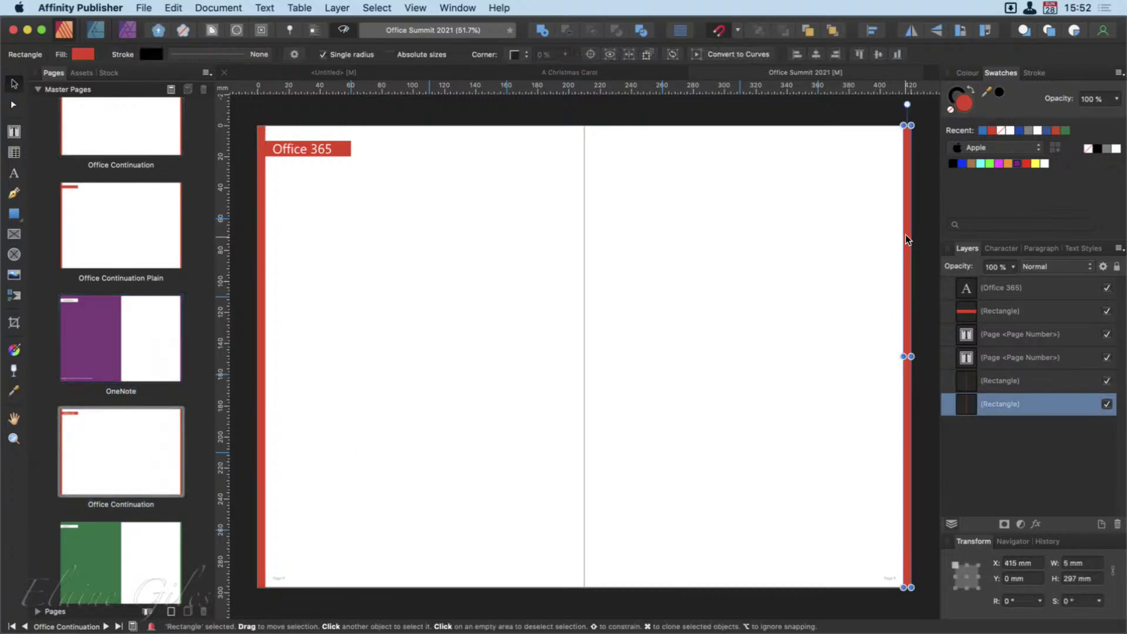
left_click(997, 149)
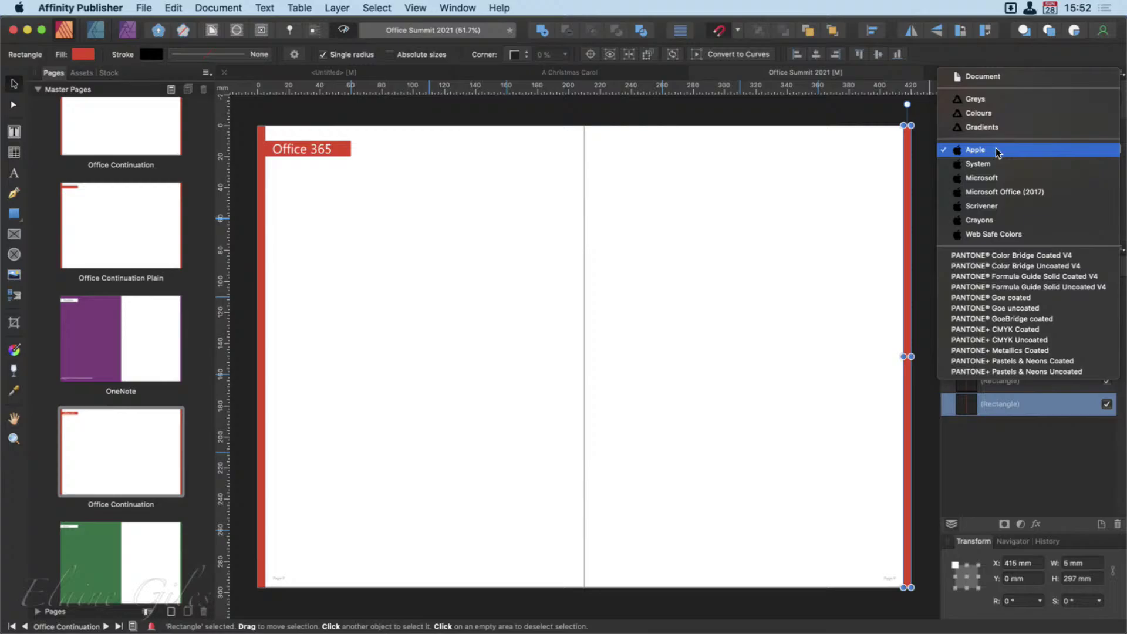
left_click(1000, 177)
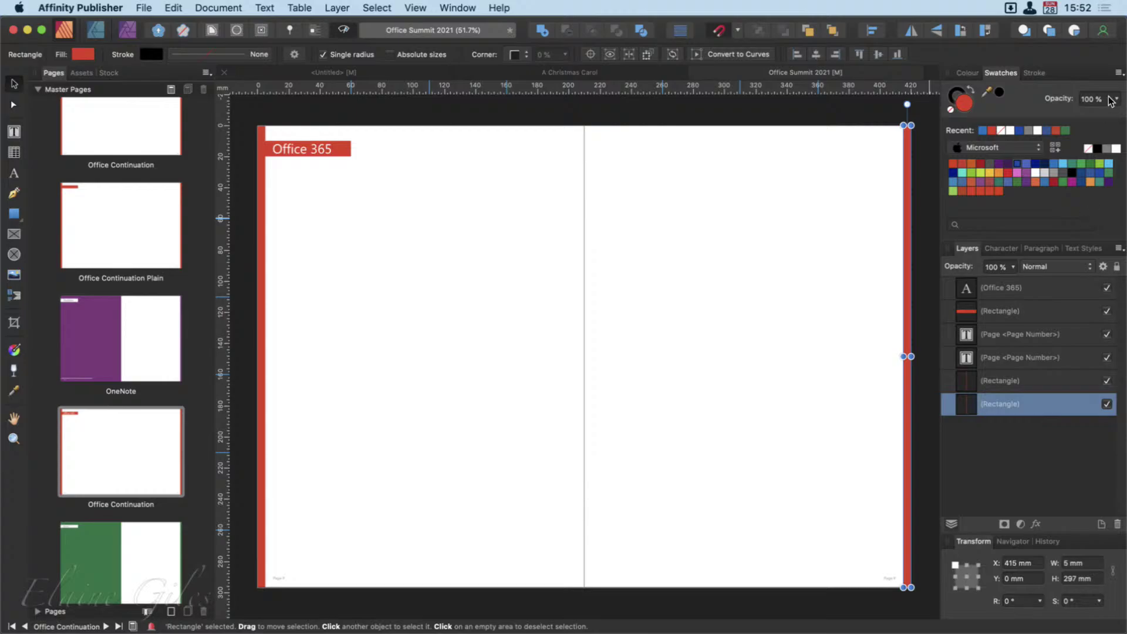
left_click(1118, 73)
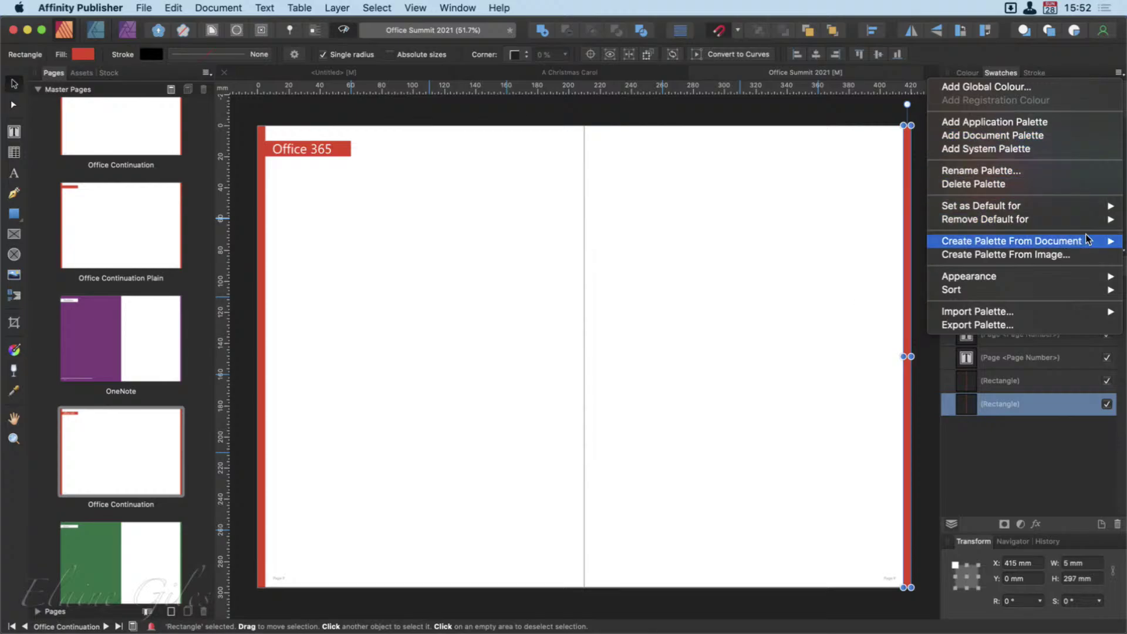
mouse_move(1070, 277)
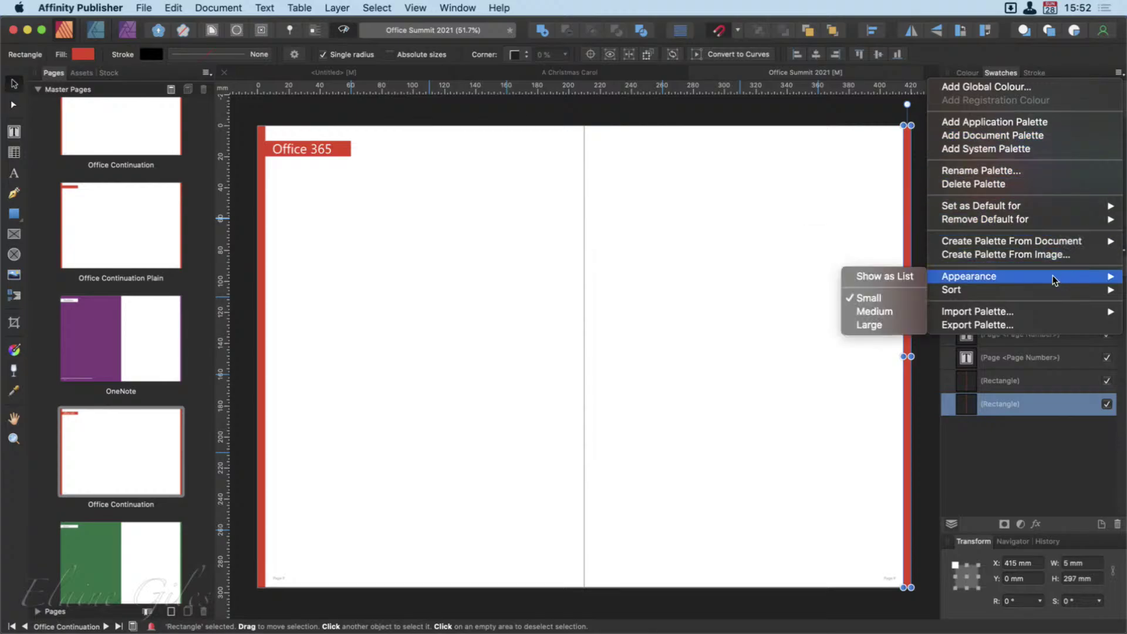
left_click(886, 278)
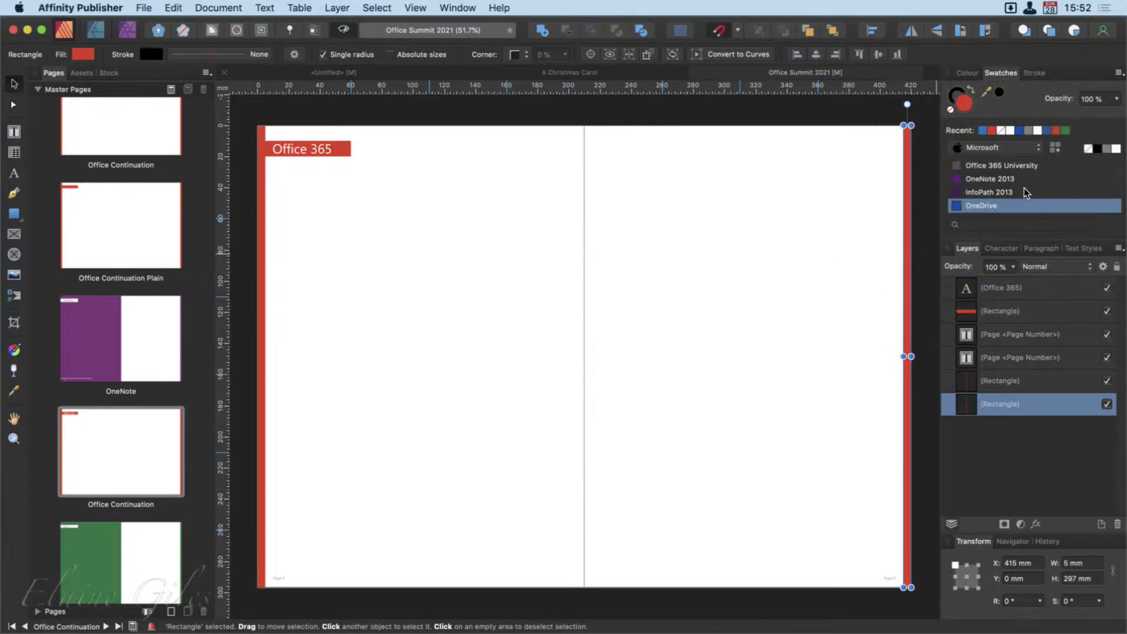
Step: Fill both outer edge bars and the header rectangle with the OneNote 2013 swatch
scroll(1025, 196, "up", 3)
left_click(1026, 196)
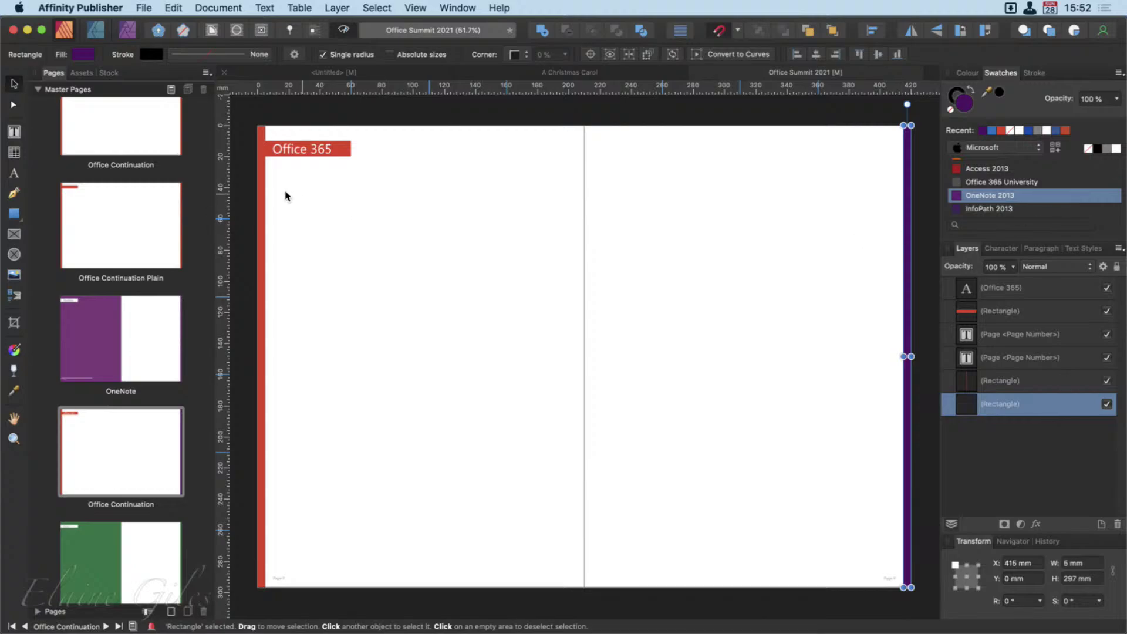
left_click(262, 193)
left_click(992, 195)
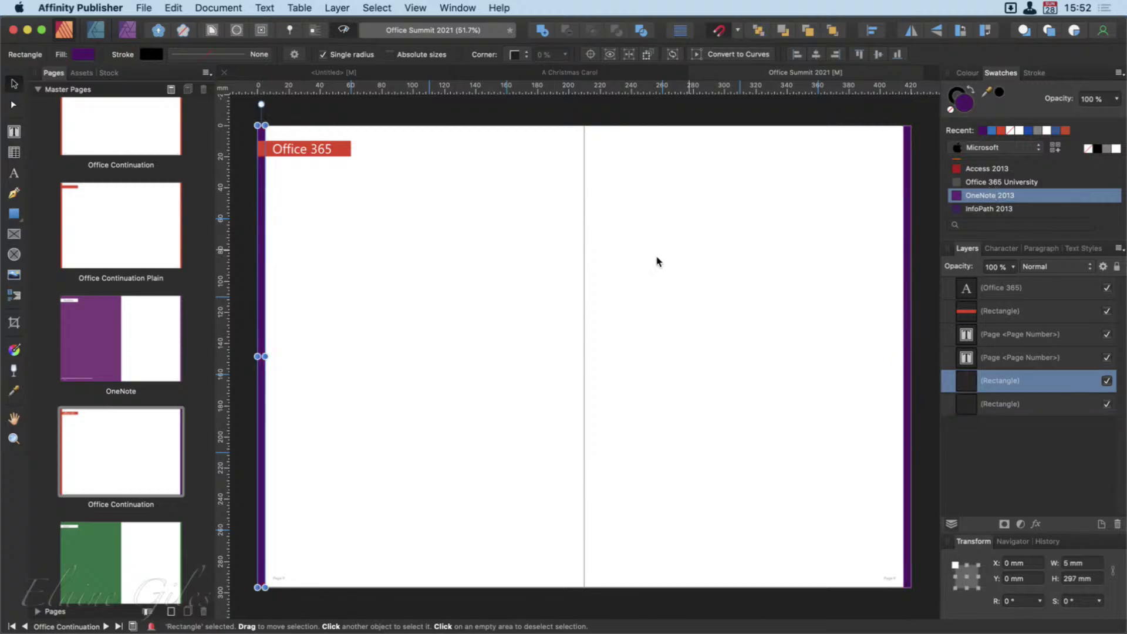
left_click(351, 155)
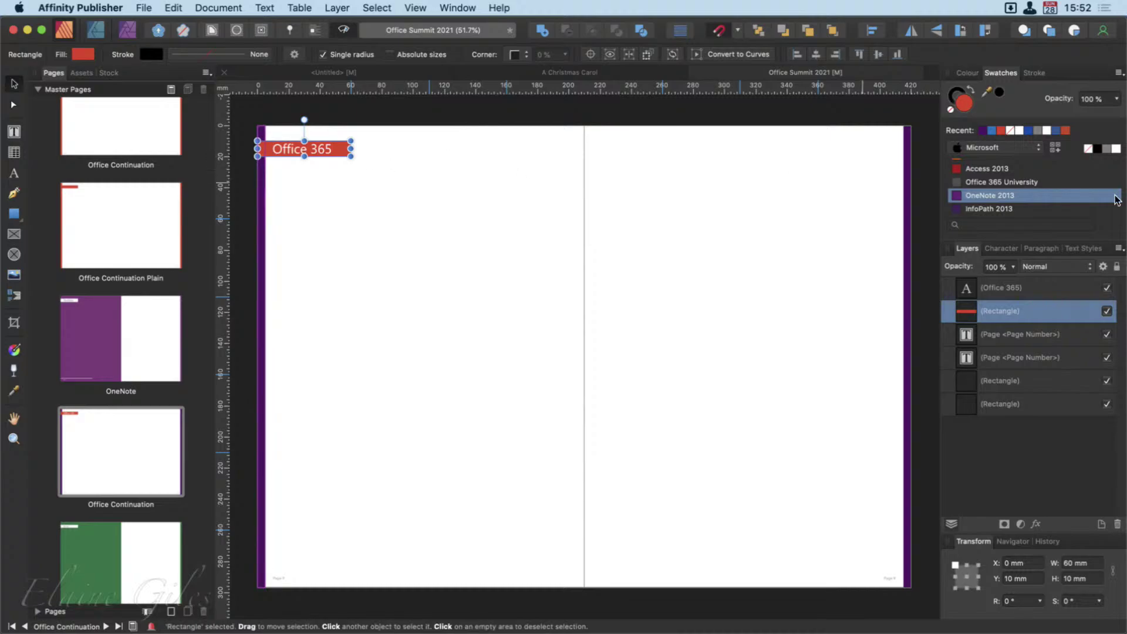
left_click(996, 195)
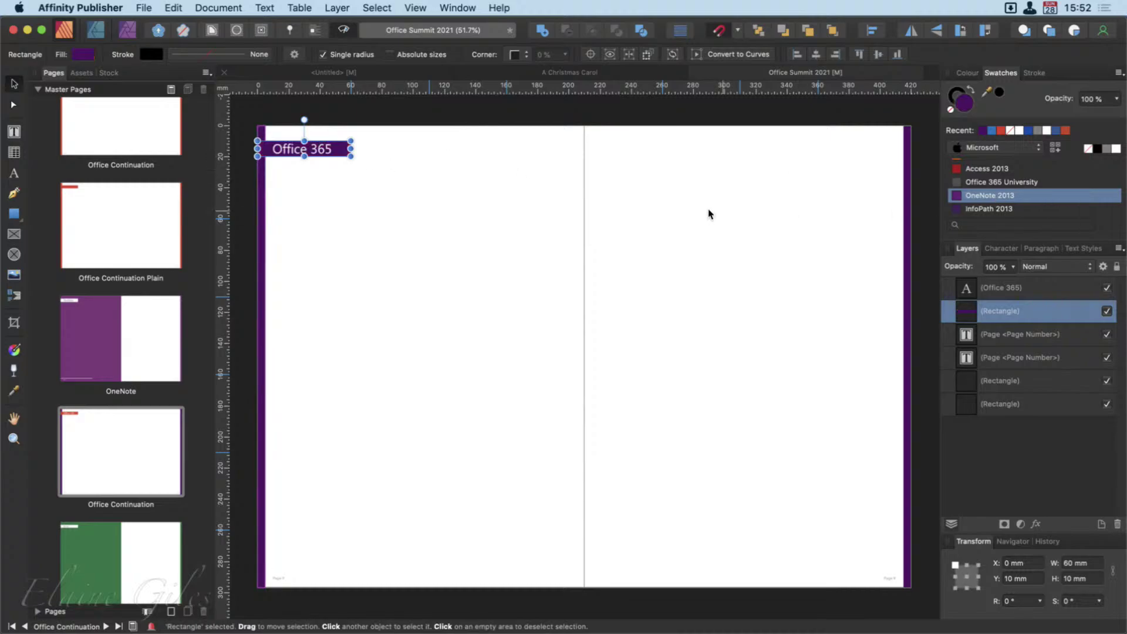
Step: Replace the header text on the copied master with OneNote
left_click(308, 150)
double_click(308, 152)
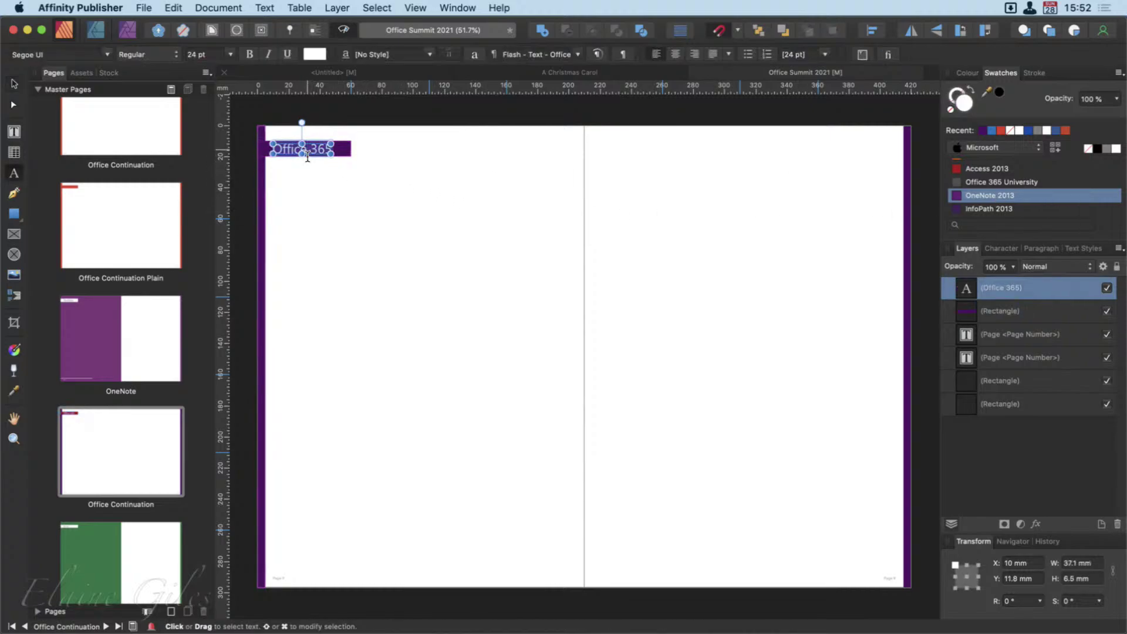
type("OneNote")
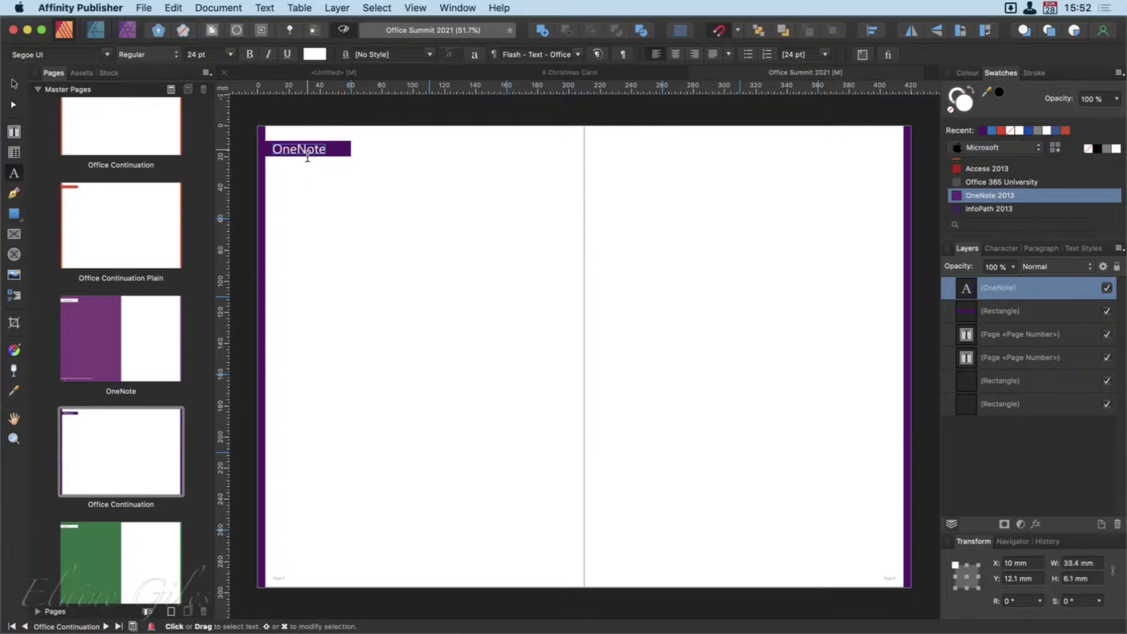
left_click(12, 85)
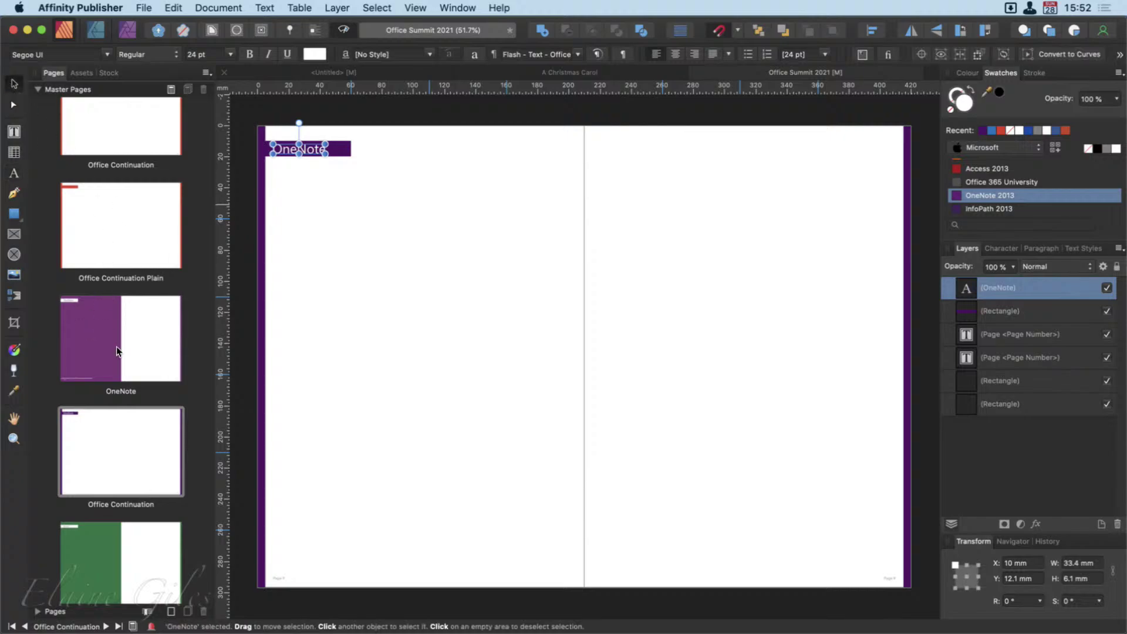
Step: Rename the copied master page as OneNote Continuation in its spread properties and clear the selection
left_click(116, 437)
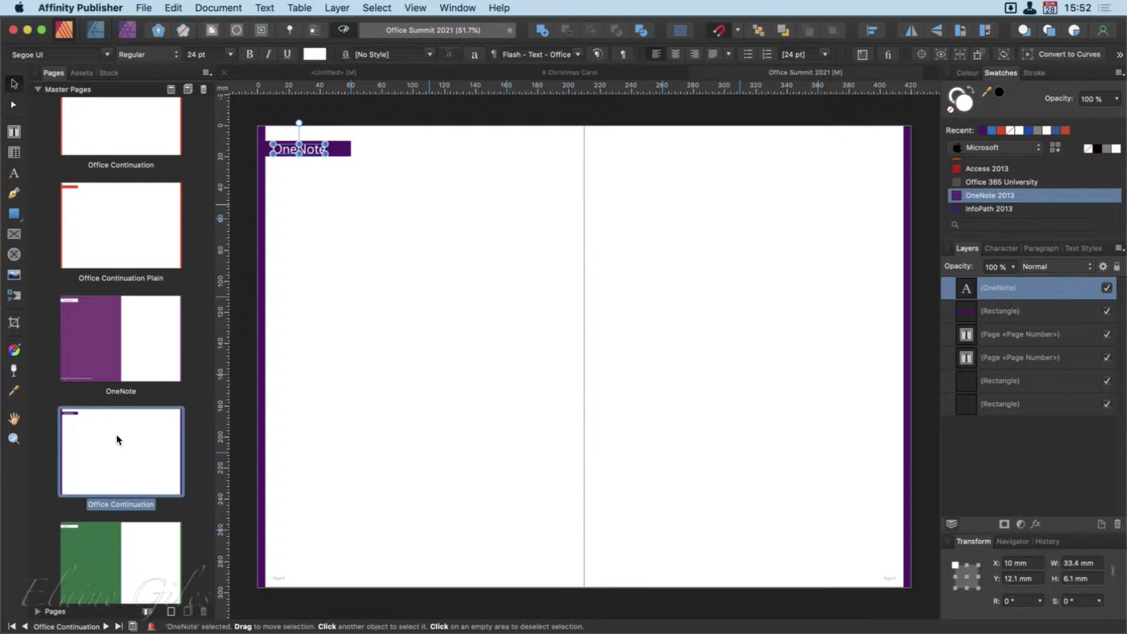
right_click(116, 436)
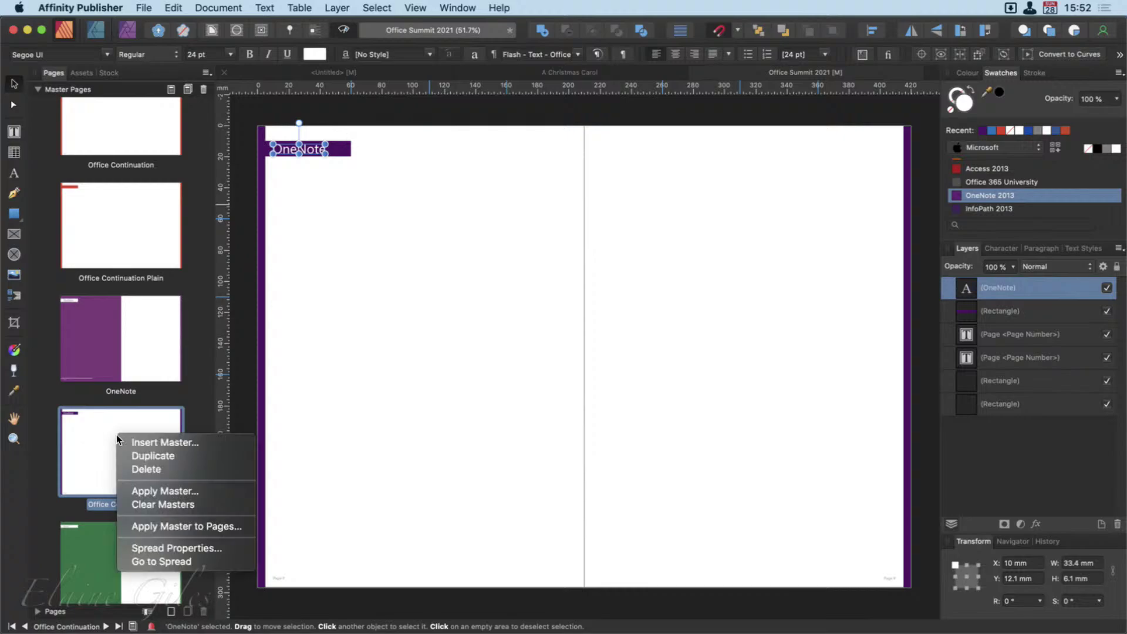
left_click(159, 547)
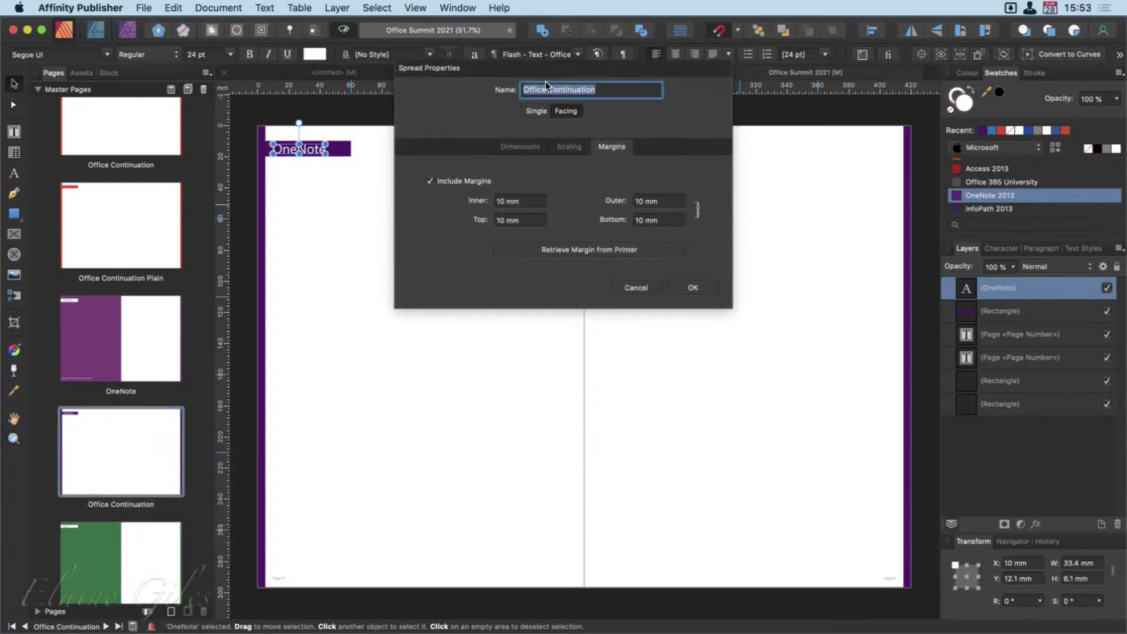
double_click(539, 91)
type("OneNote")
left_click(692, 287)
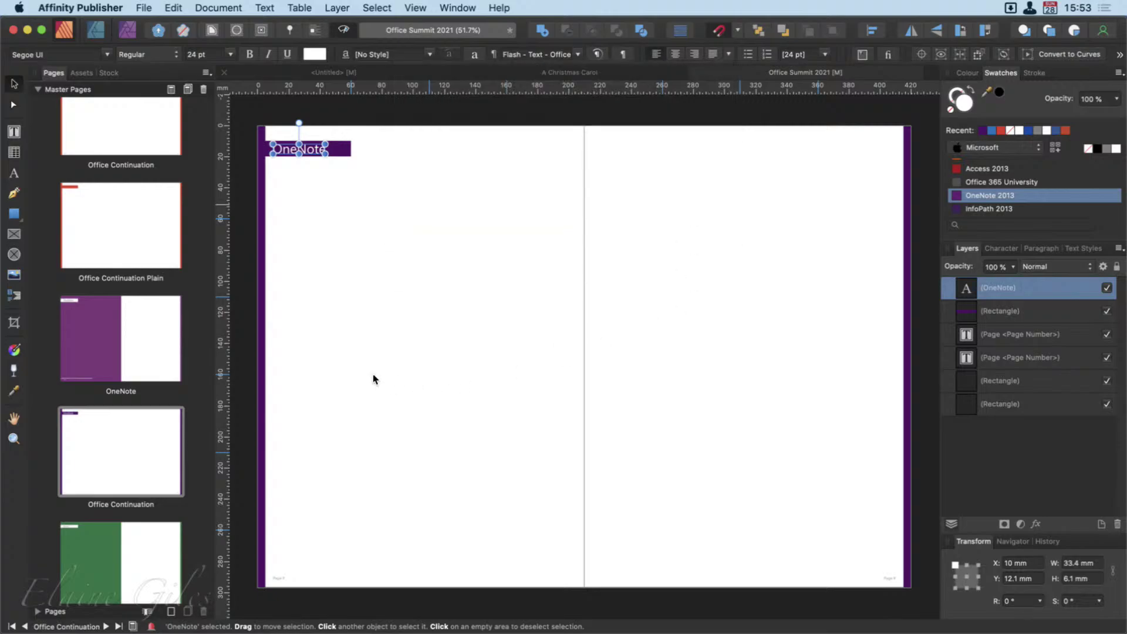
left_click(296, 353)
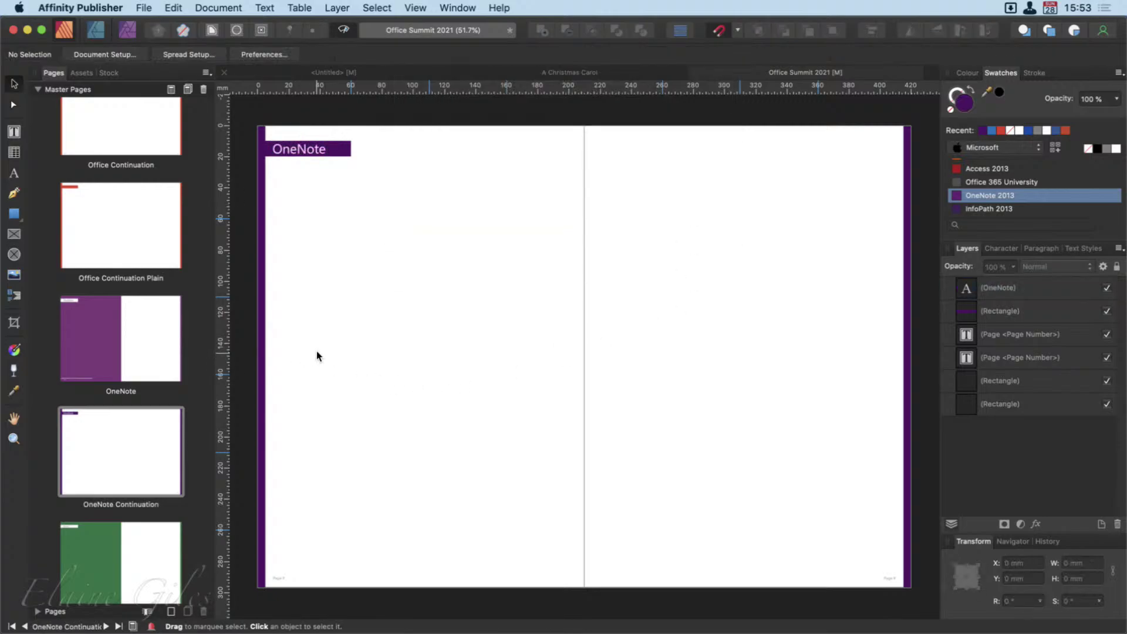
Step: Look through the remaining master page thumbnails from OneNote Continuation down to Cover - Front
scroll(160, 414, "down", 3)
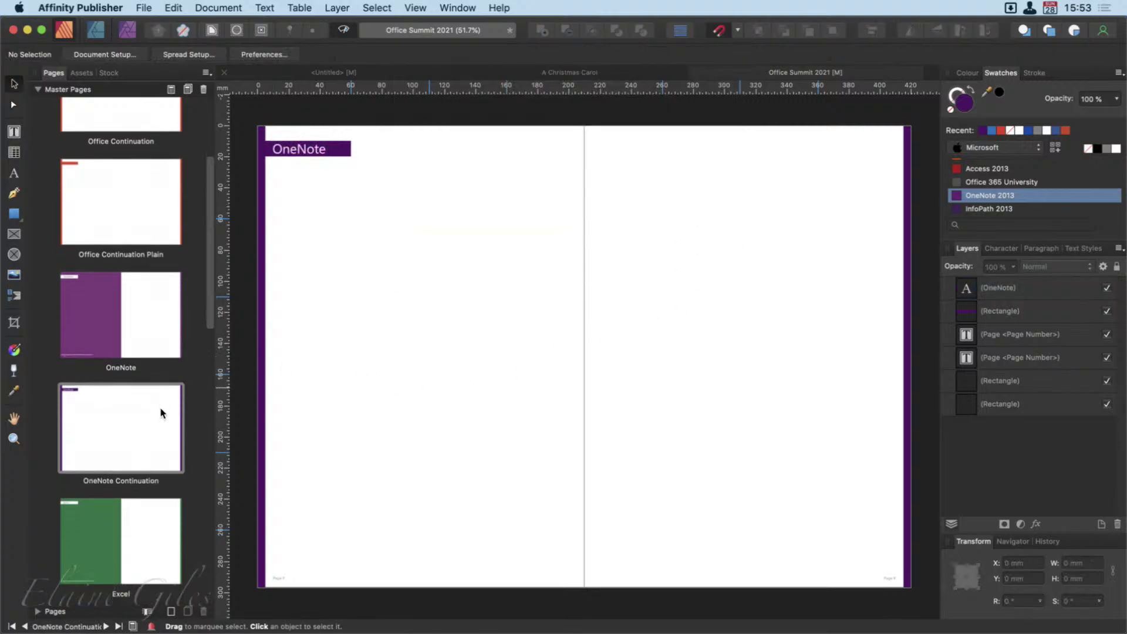
scroll(163, 413, "down", 5)
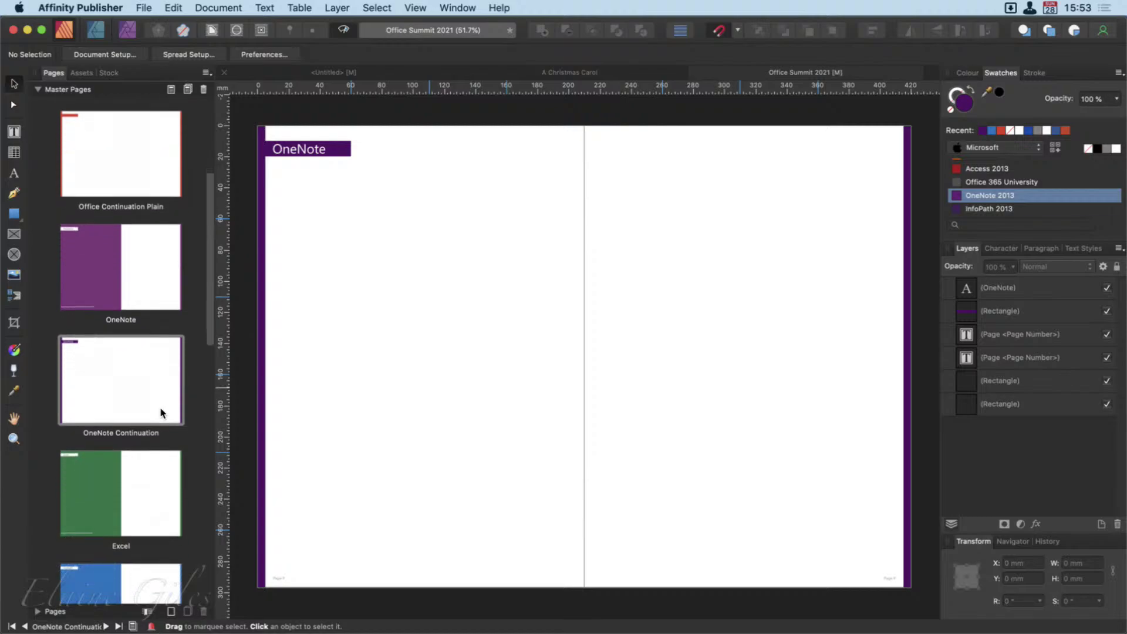
scroll(162, 413, "down", 10)
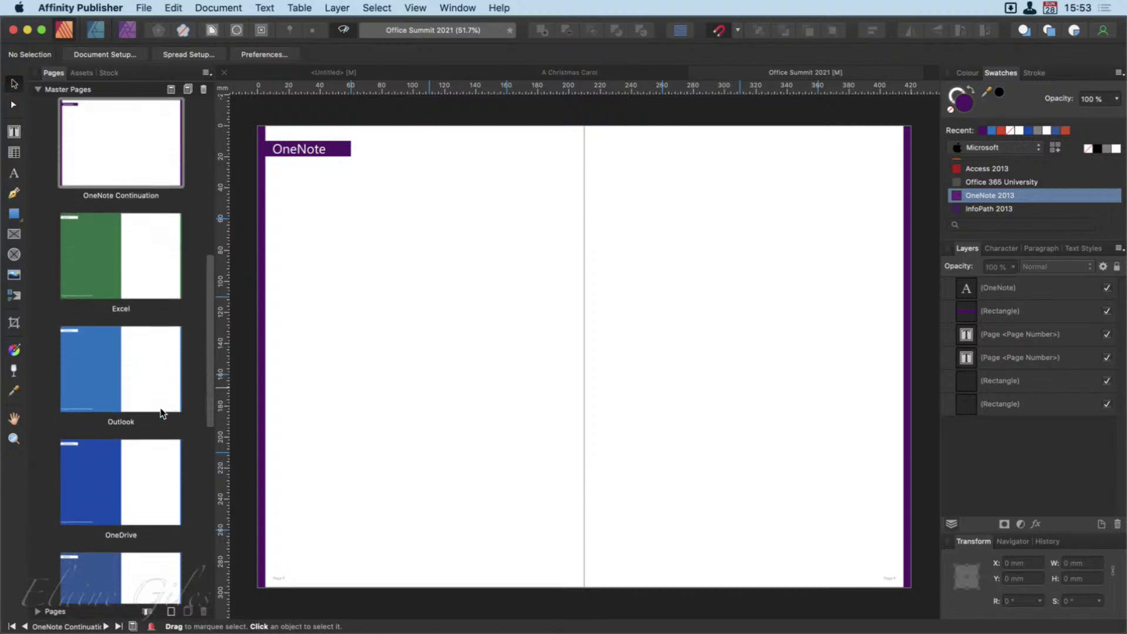
scroll(162, 413, "down", 15)
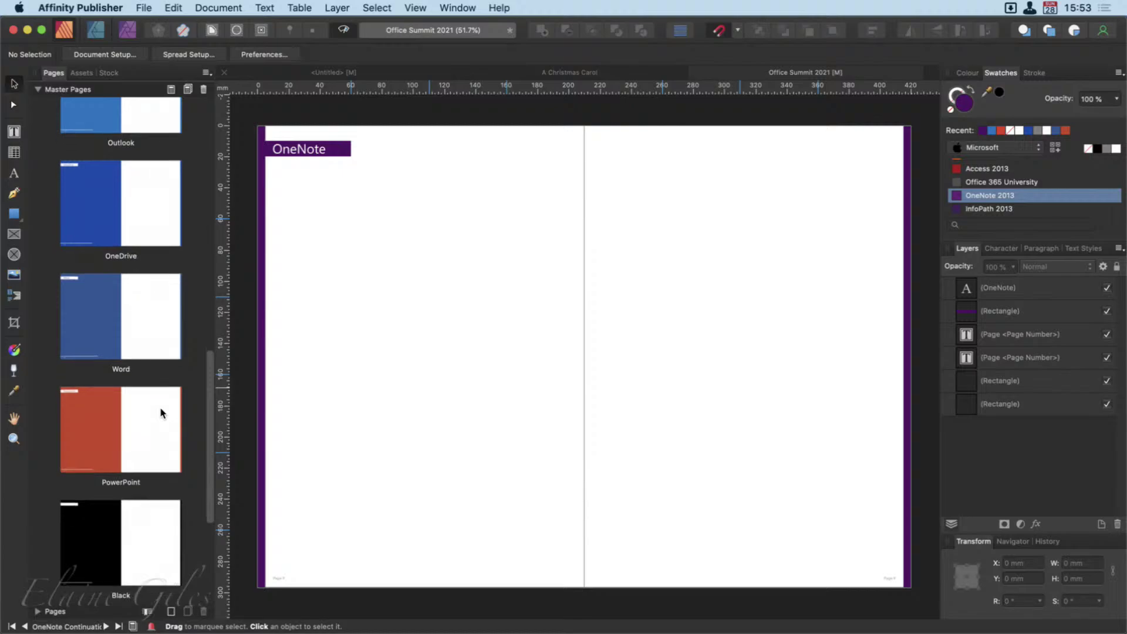
scroll(160, 407, "down", 8)
scroll(160, 407, "up", 12)
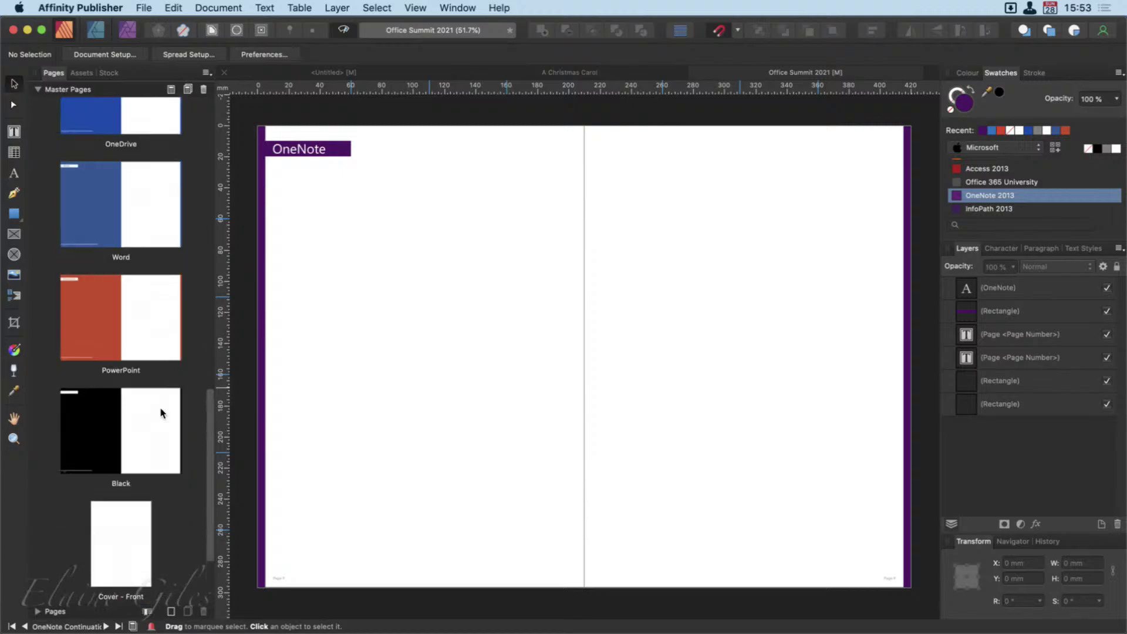
Step: Examine the left page's page number footer on the OneNote Continuation master and on the Office Continuation Plain master
scroll(273, 597, "up", 6)
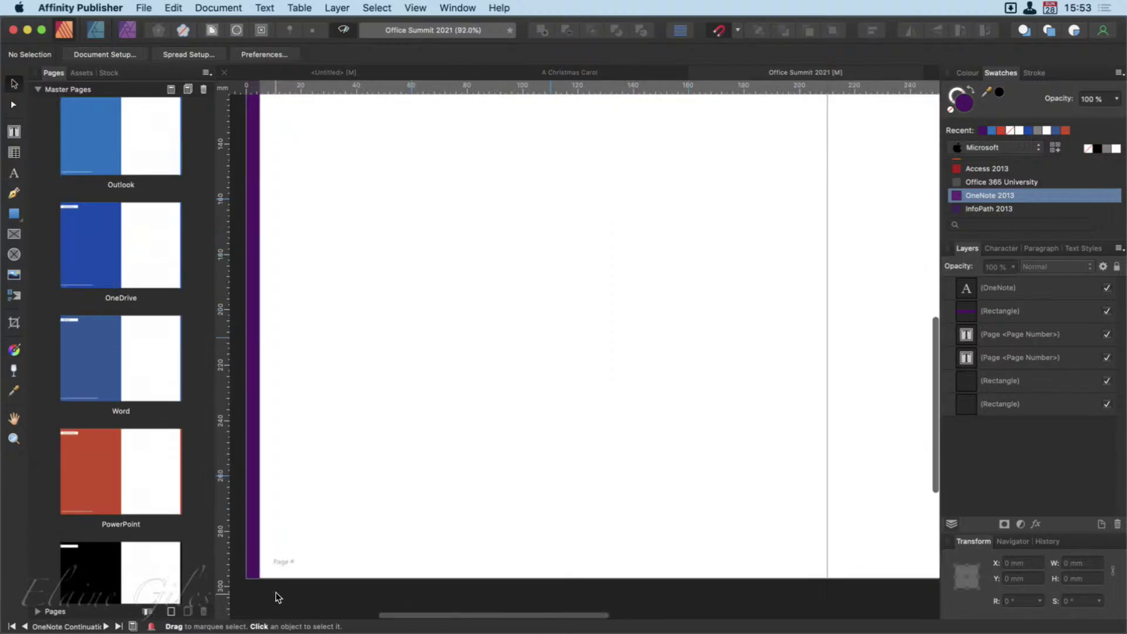
scroll(277, 592, "up", 4)
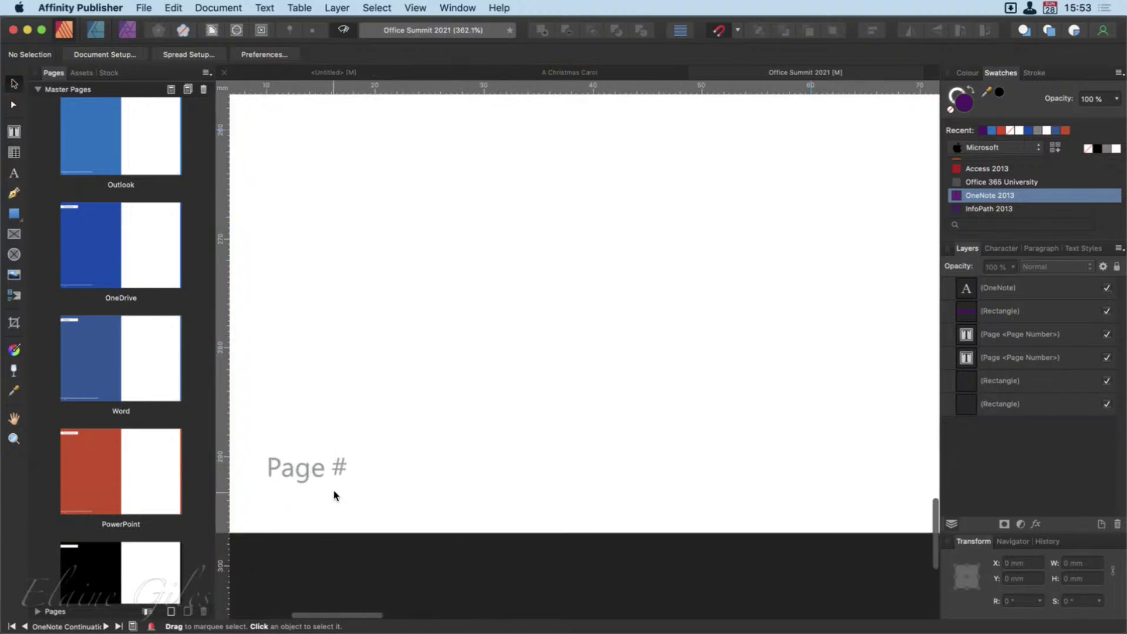
left_click(322, 463)
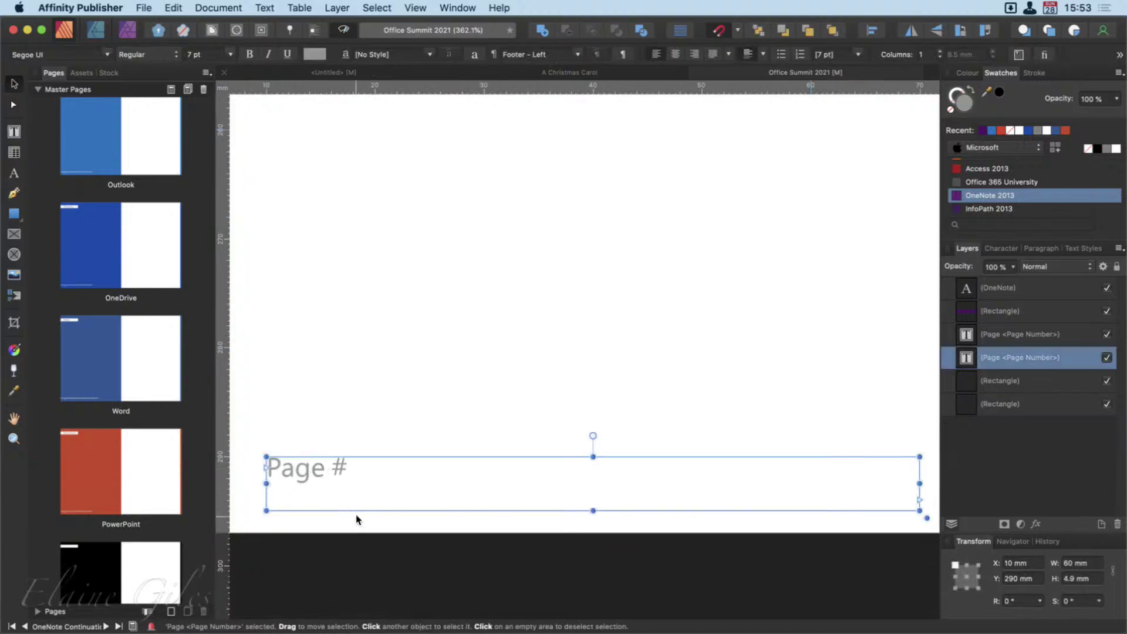
scroll(133, 340, "up", 9)
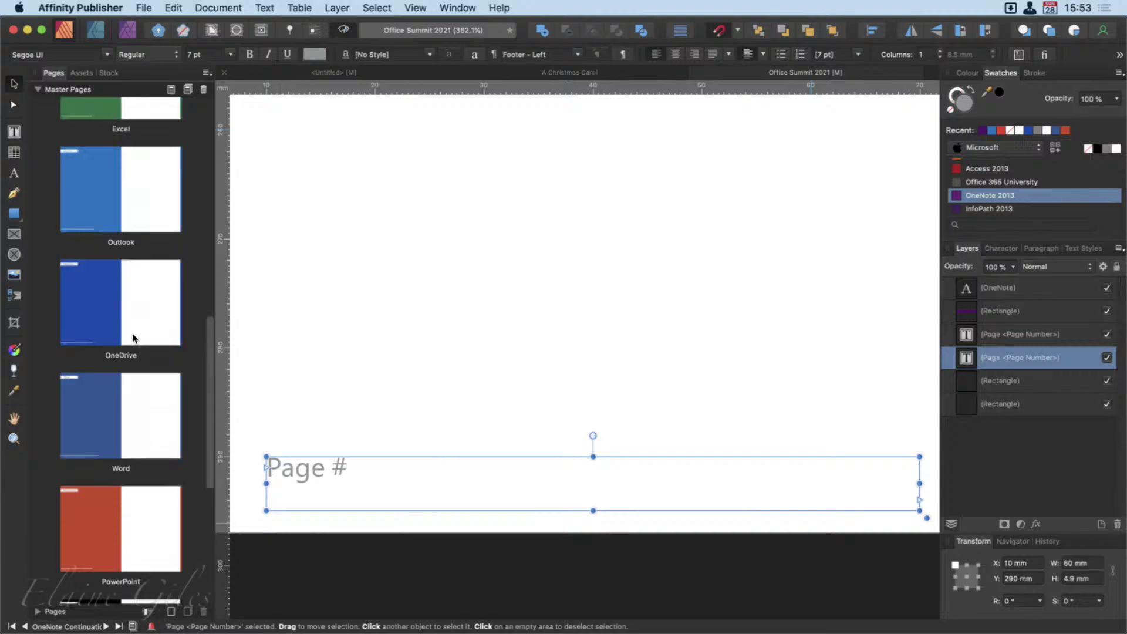
double_click(137, 217)
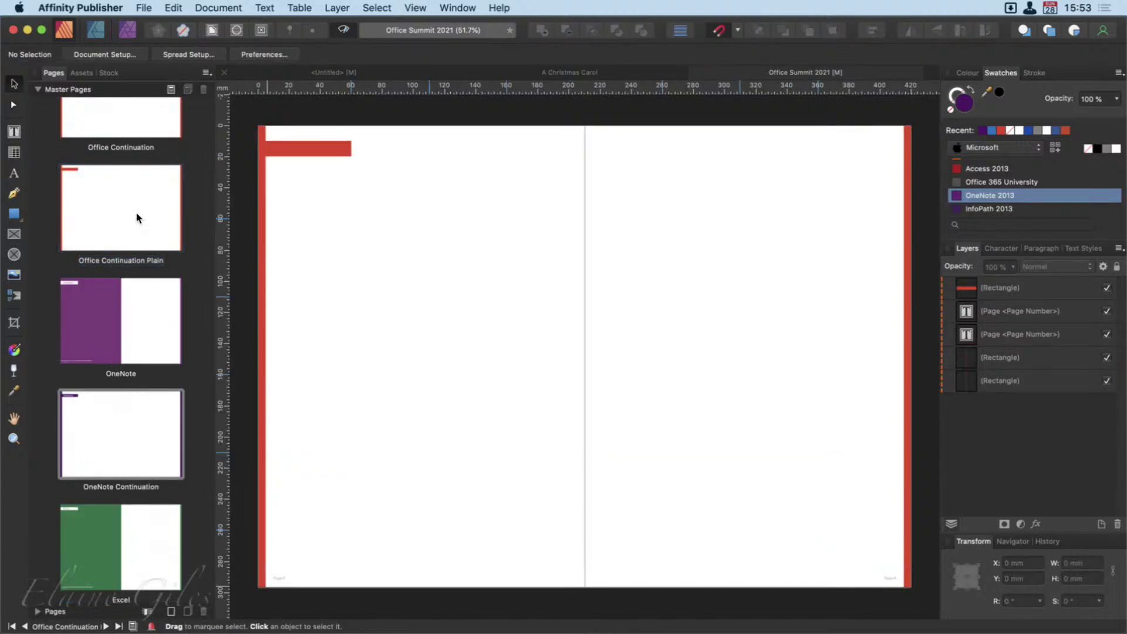
left_click(282, 580)
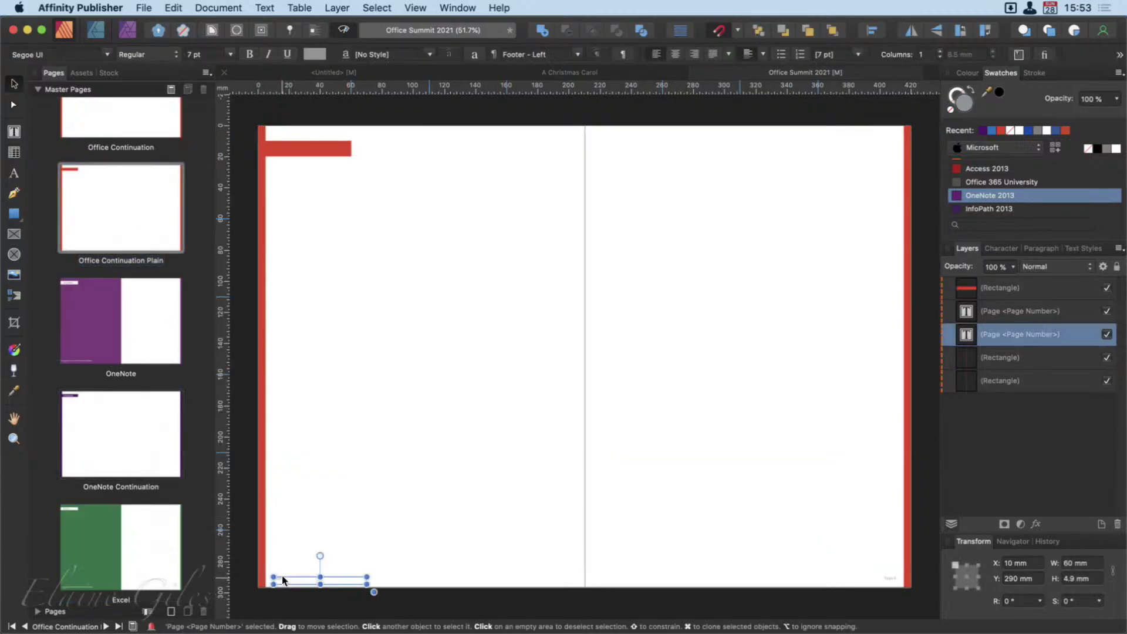
Step: Compare the page number footers on the Office Continuation and OneNote Continuation masters, including the right page's footer on Office Continuation
double_click(115, 127)
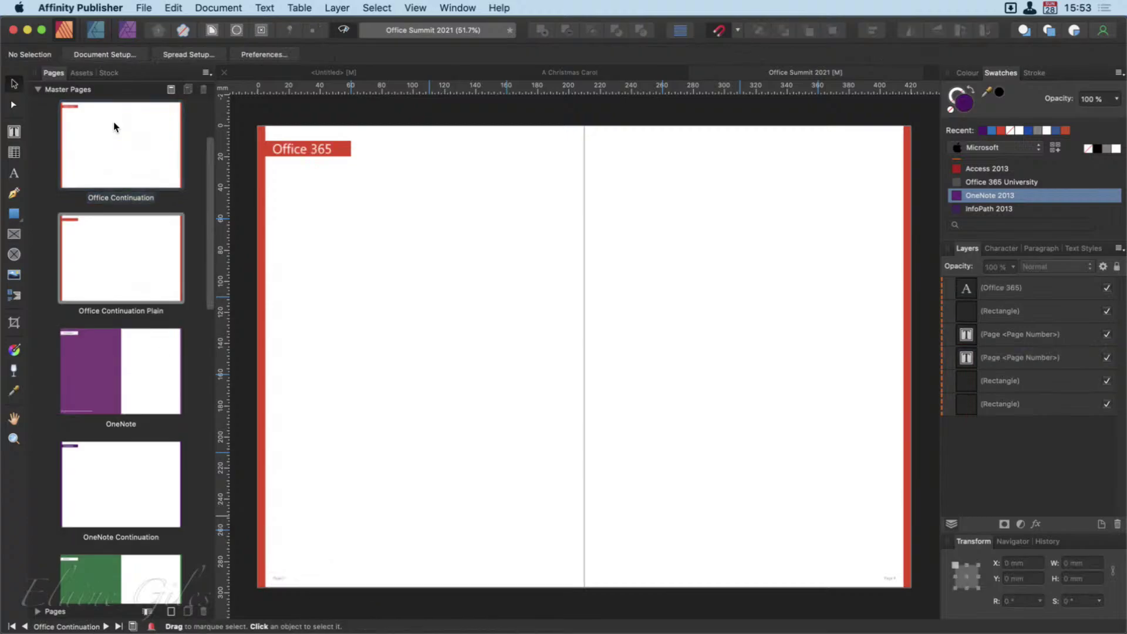
left_click(280, 581)
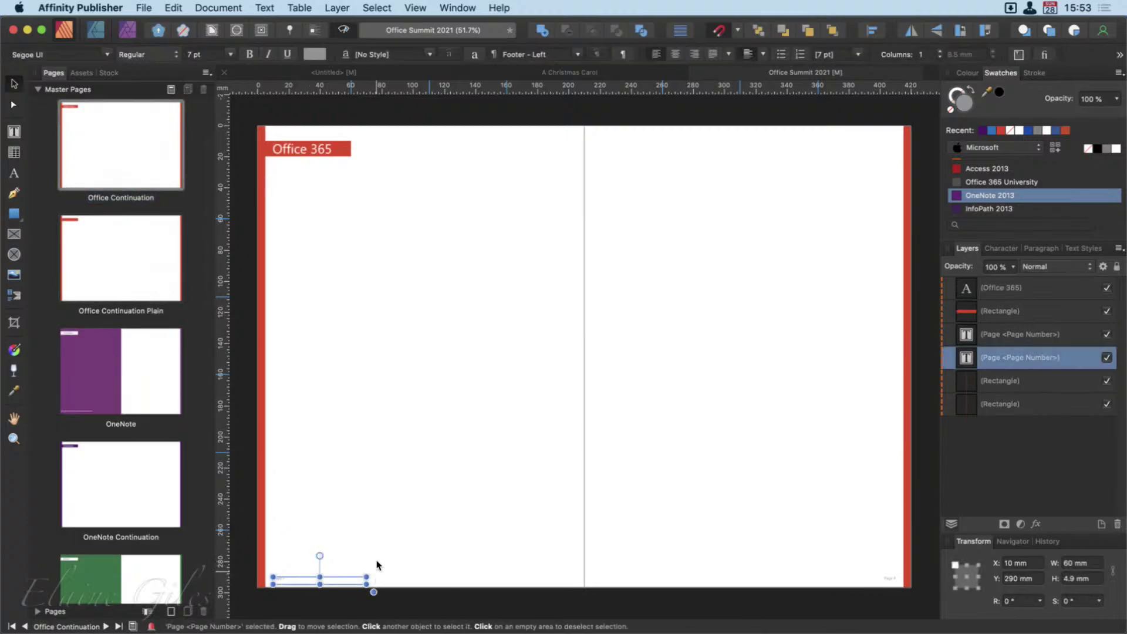
double_click(112, 495)
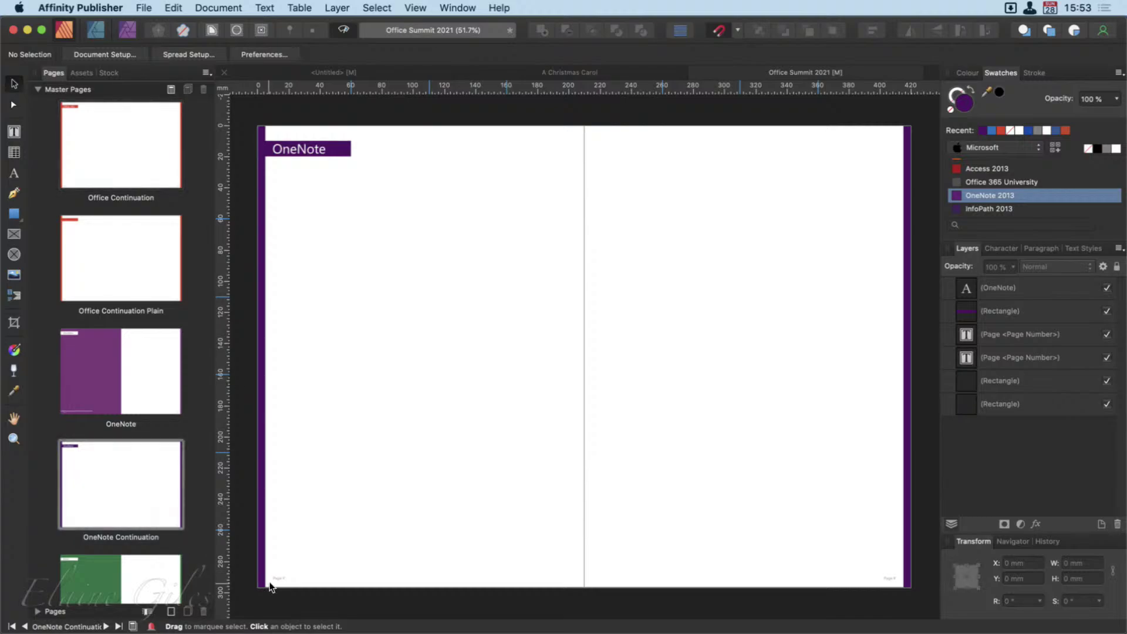
left_click(281, 579)
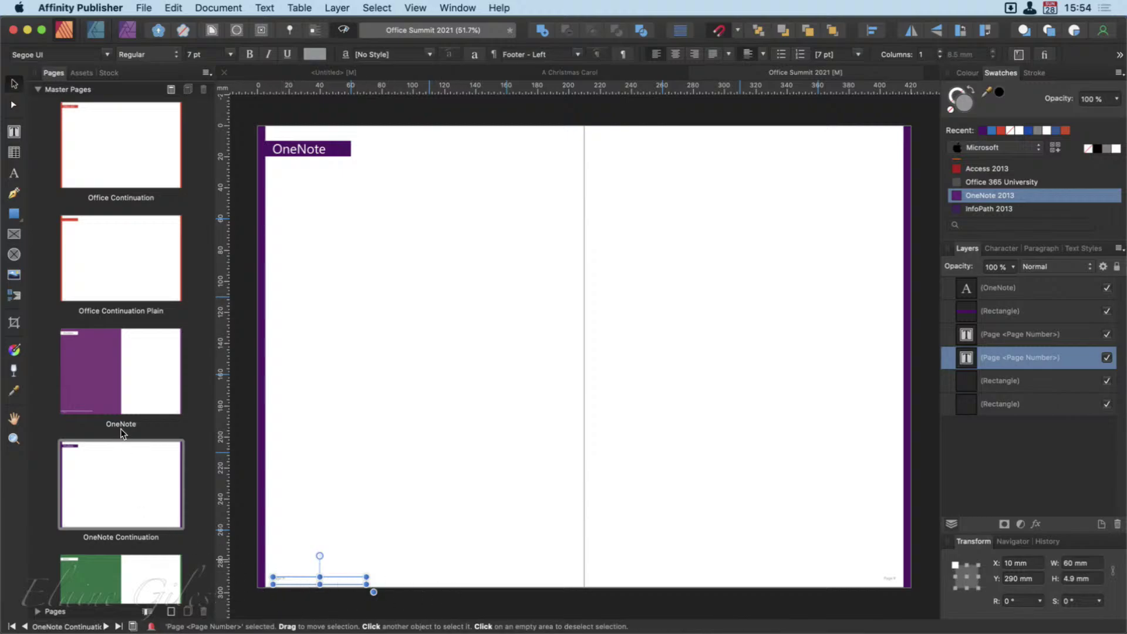
scroll(125, 409, "up", 3)
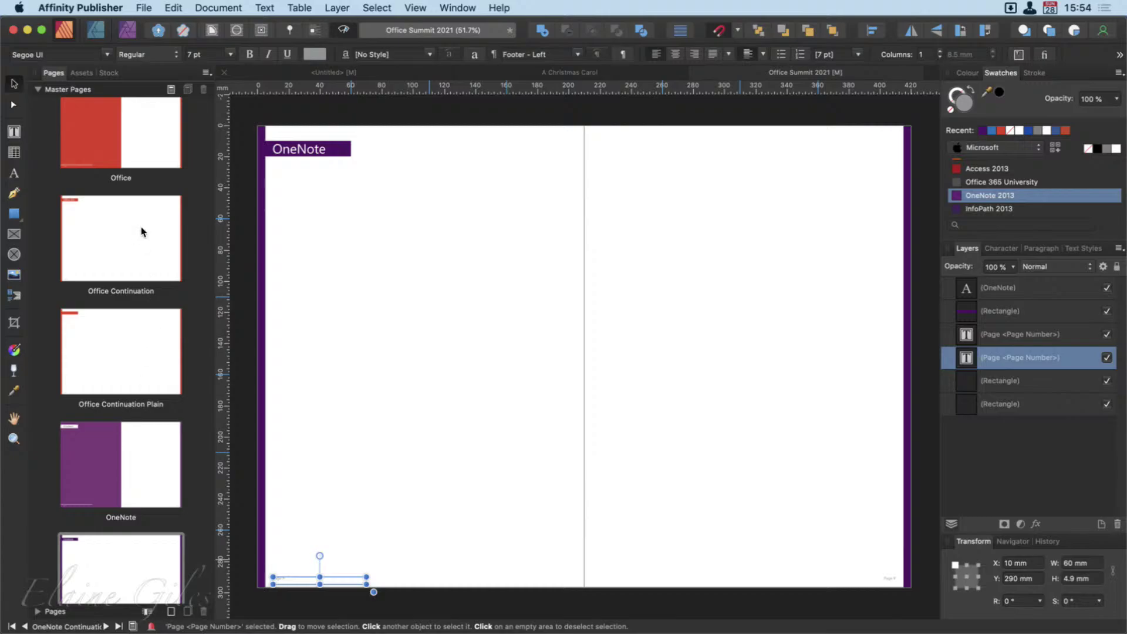
double_click(123, 227)
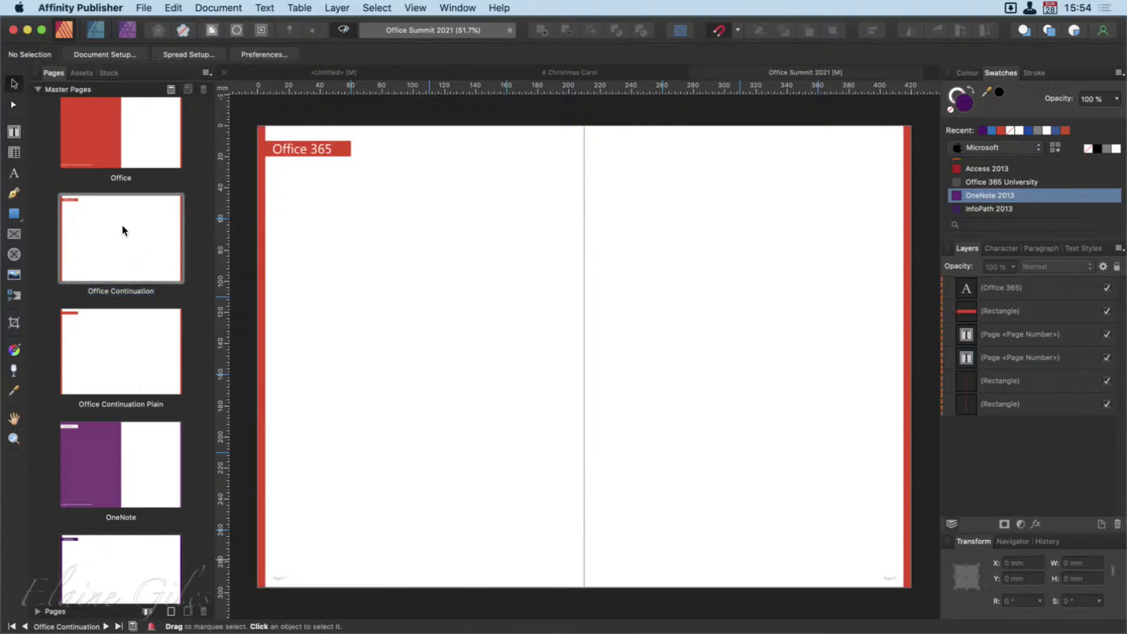
left_click(284, 574)
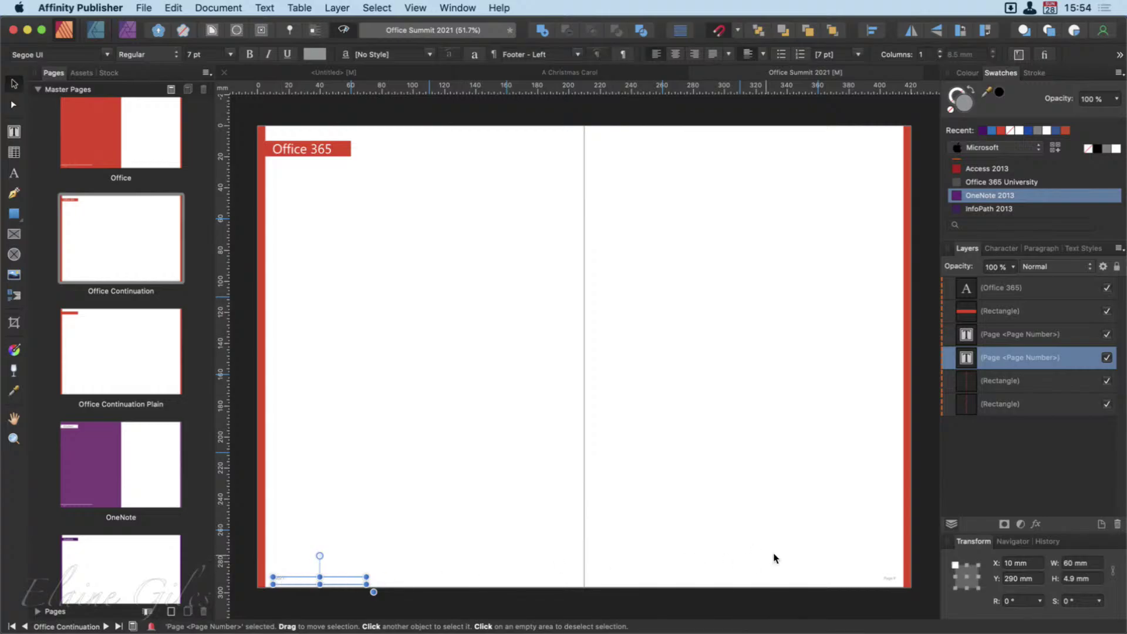
left_click(891, 576)
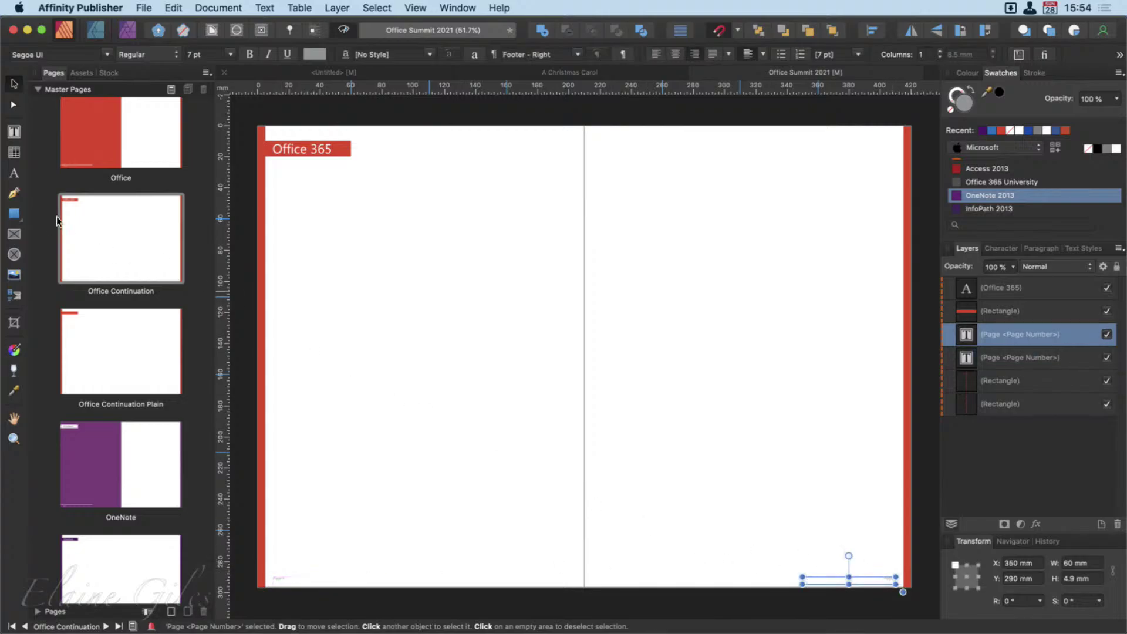
scroll(110, 234, "up", 2)
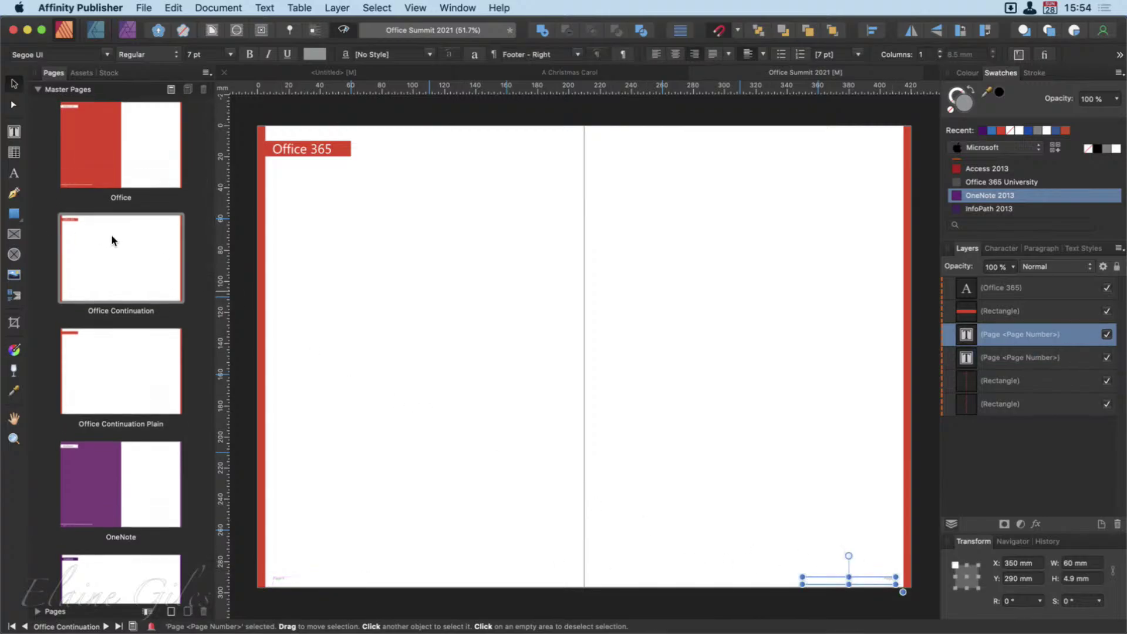
Step: Delete the left and right page number frames from the Office Continuation Plain master
scroll(117, 275, "down", 4)
double_click(124, 341)
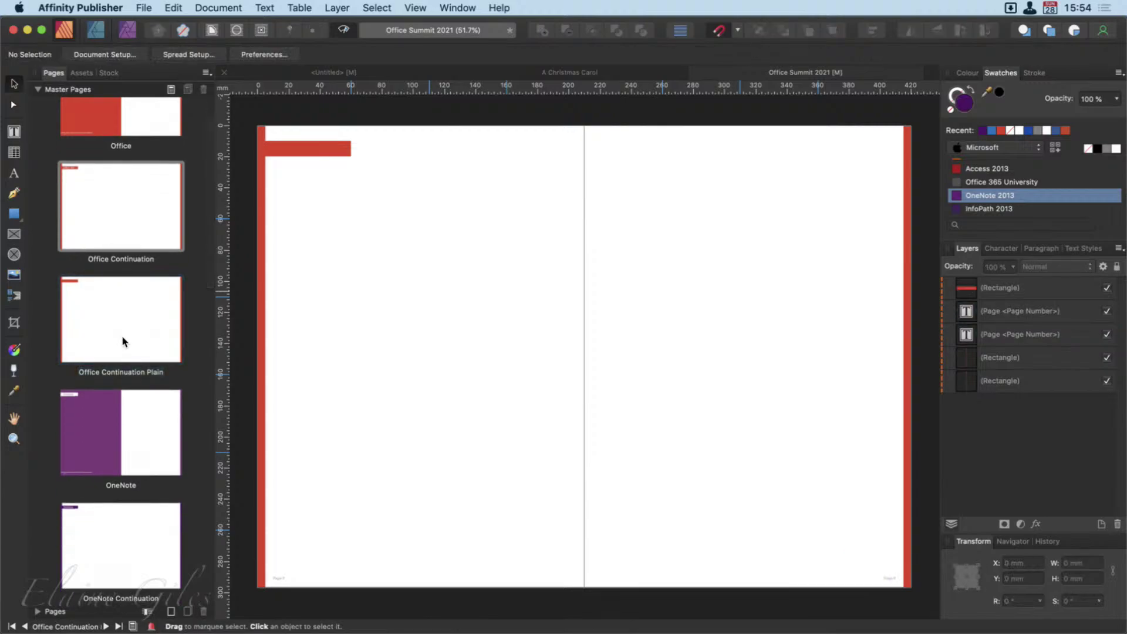
left_click(282, 578)
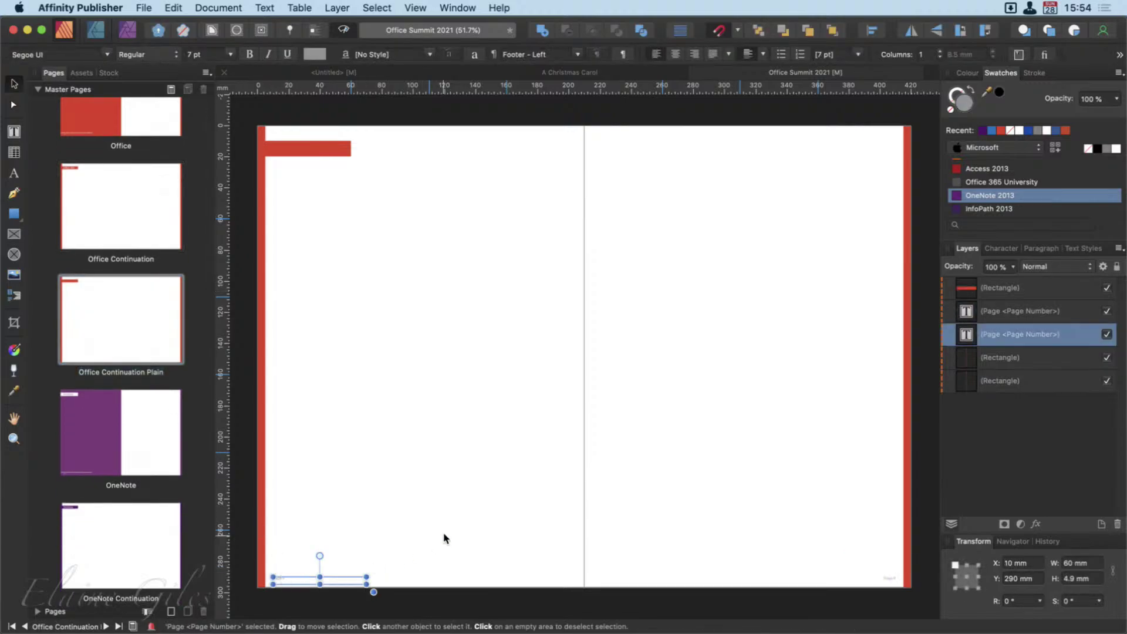
key("Delete")
left_click(890, 580)
key("Delete")
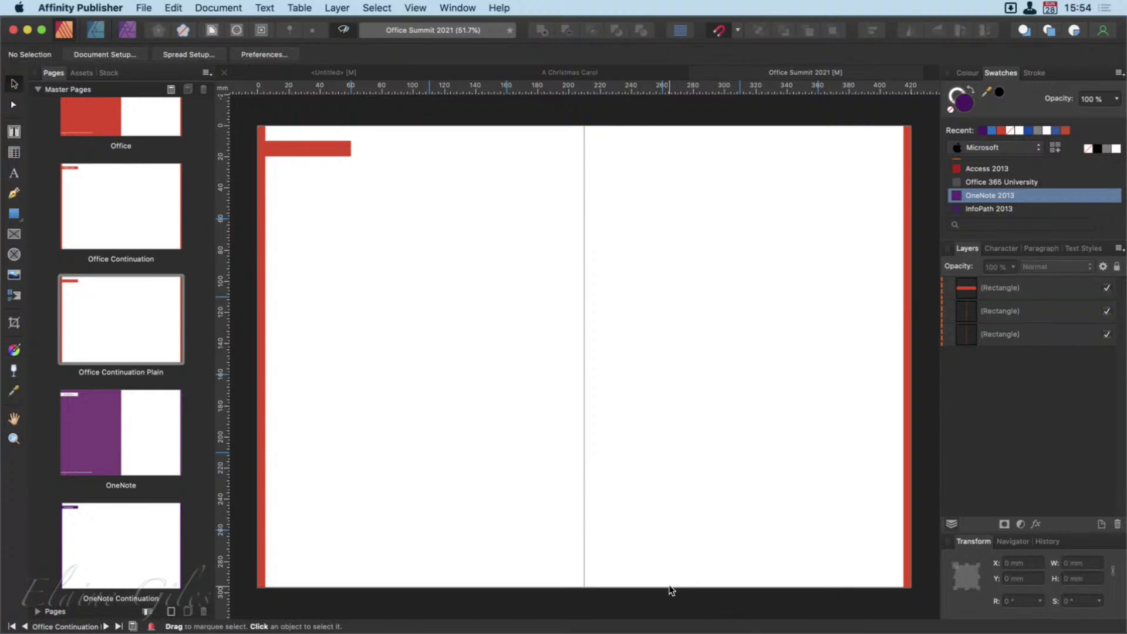
Step: Delete both page number frames from the OneNote Continuation master
double_click(114, 523)
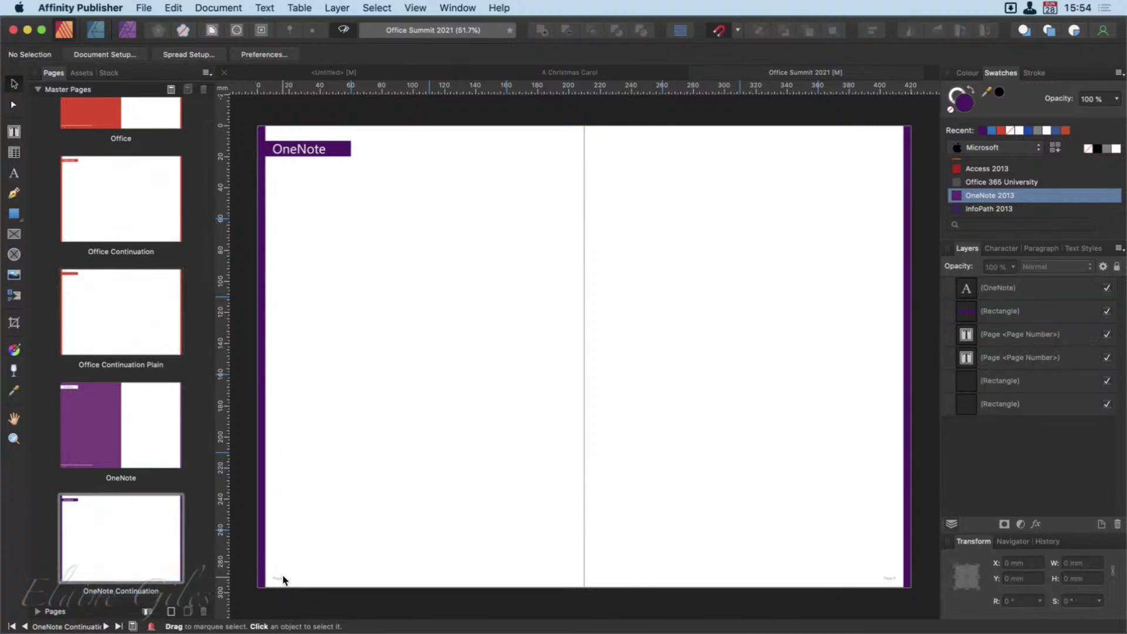
left_click(281, 579)
key("Delete")
left_click(890, 575)
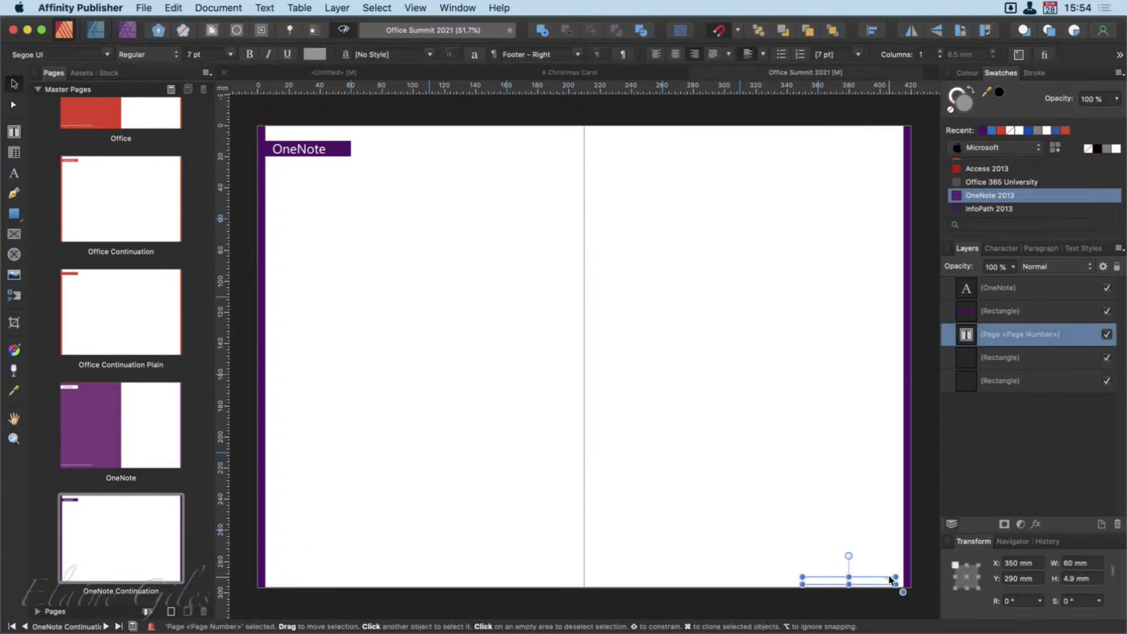
key("Delete")
Step: Examine the Office Continuation master, the cover page and the spreads on pages 2,3 and 4,5 to see how page numbers appear
left_click(97, 200)
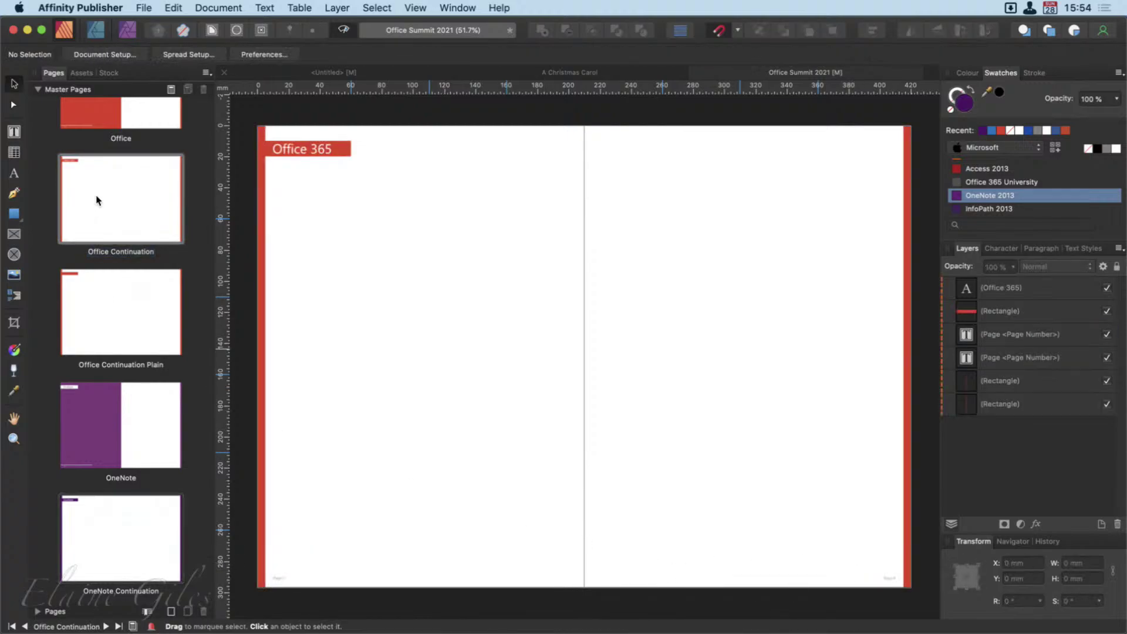
left_click(38, 611)
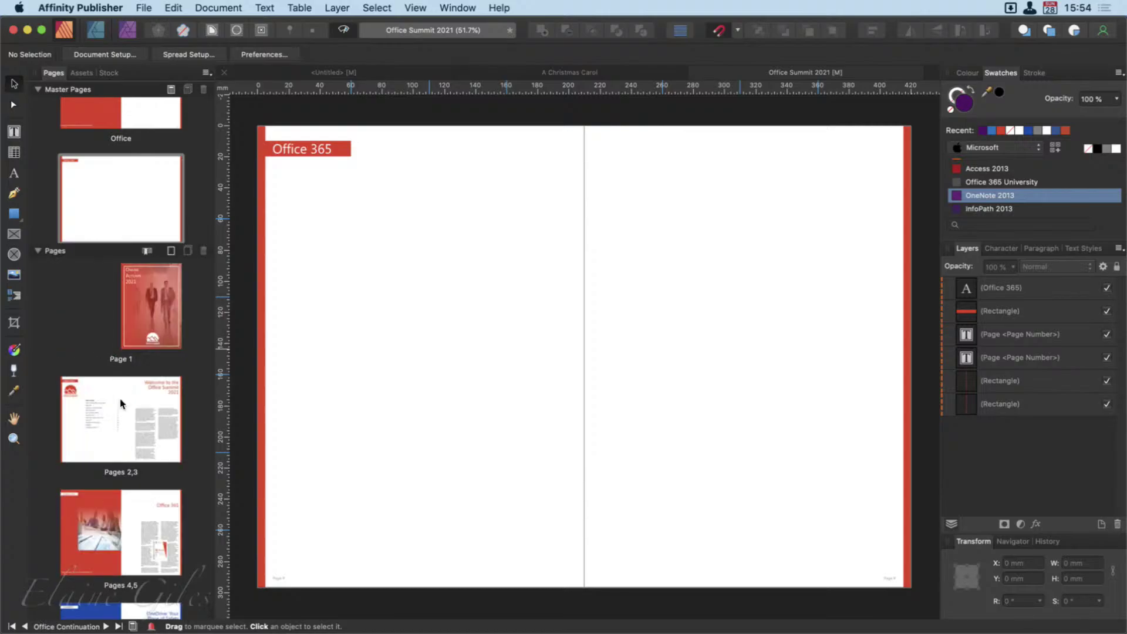
double_click(157, 310)
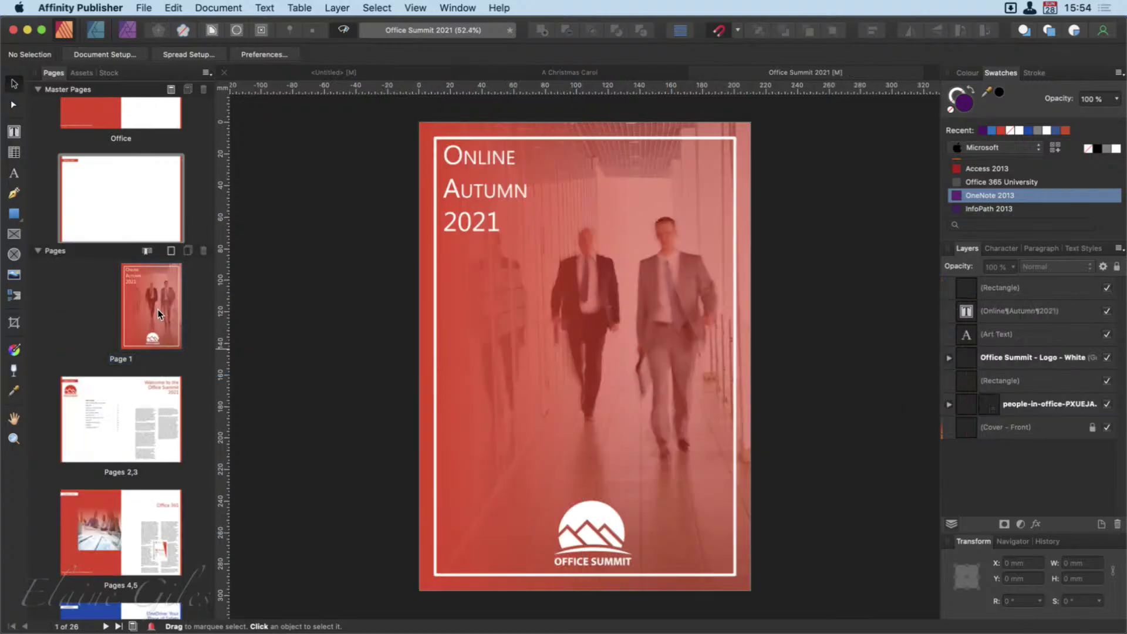
double_click(116, 420)
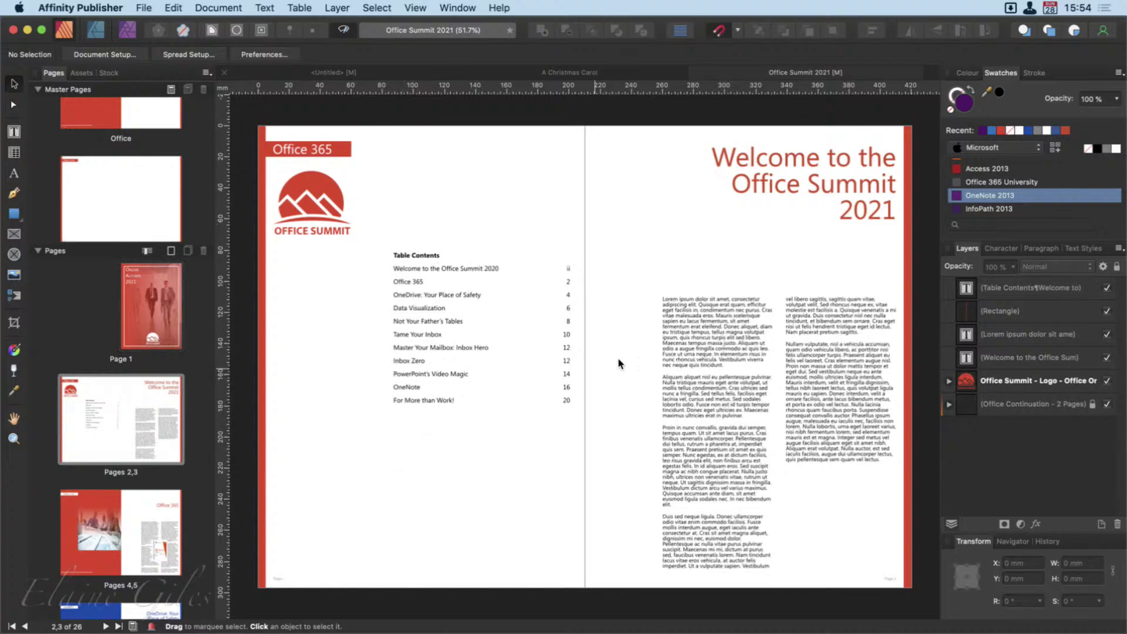
double_click(112, 519)
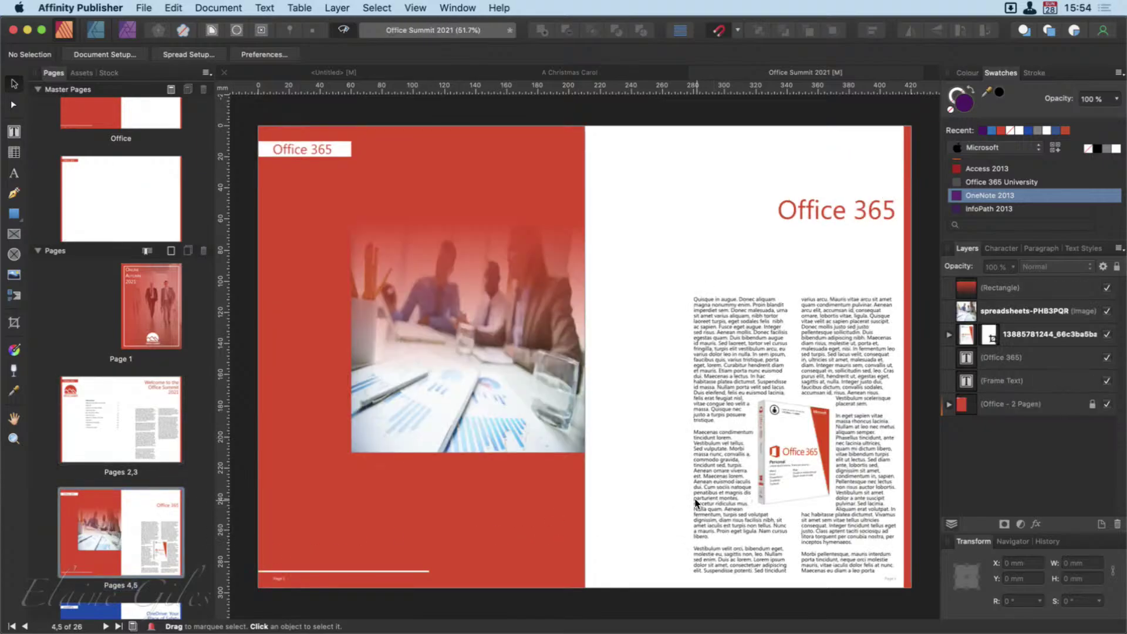
double_click(116, 423)
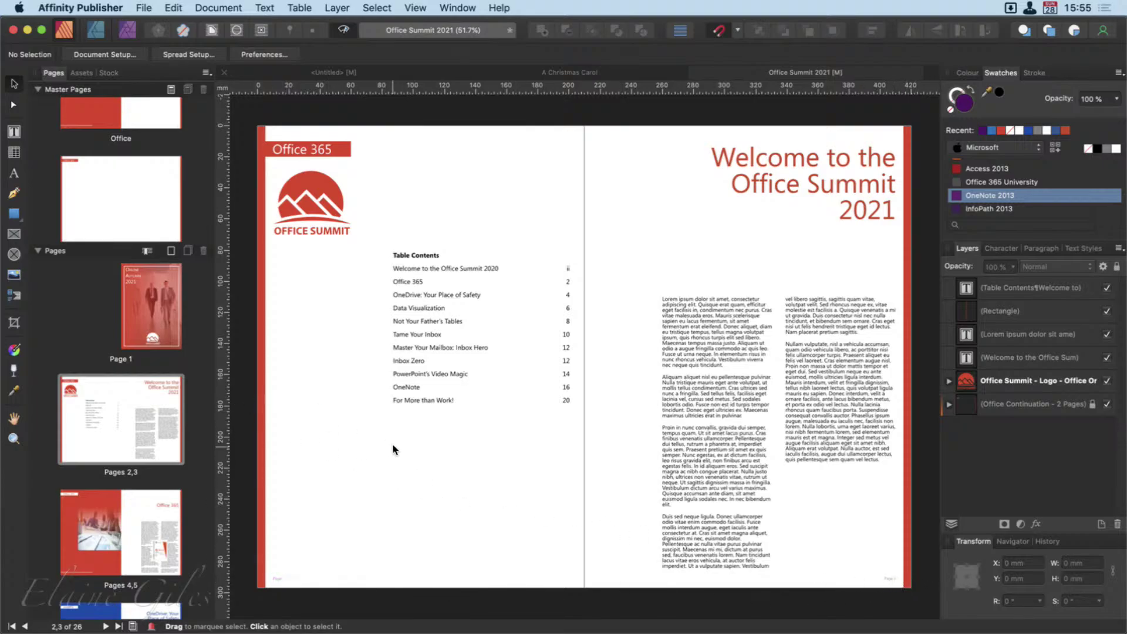
Step: Cut the left and right page number frames together from the Office Continuation master
double_click(109, 200)
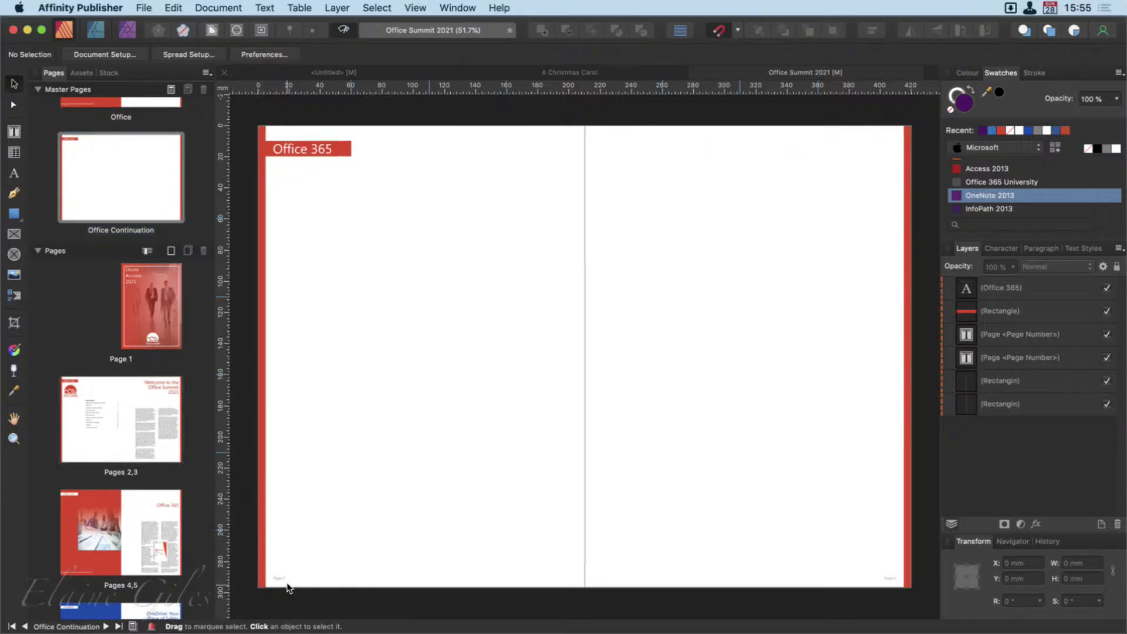
left_click(283, 580)
left_click(887, 580)
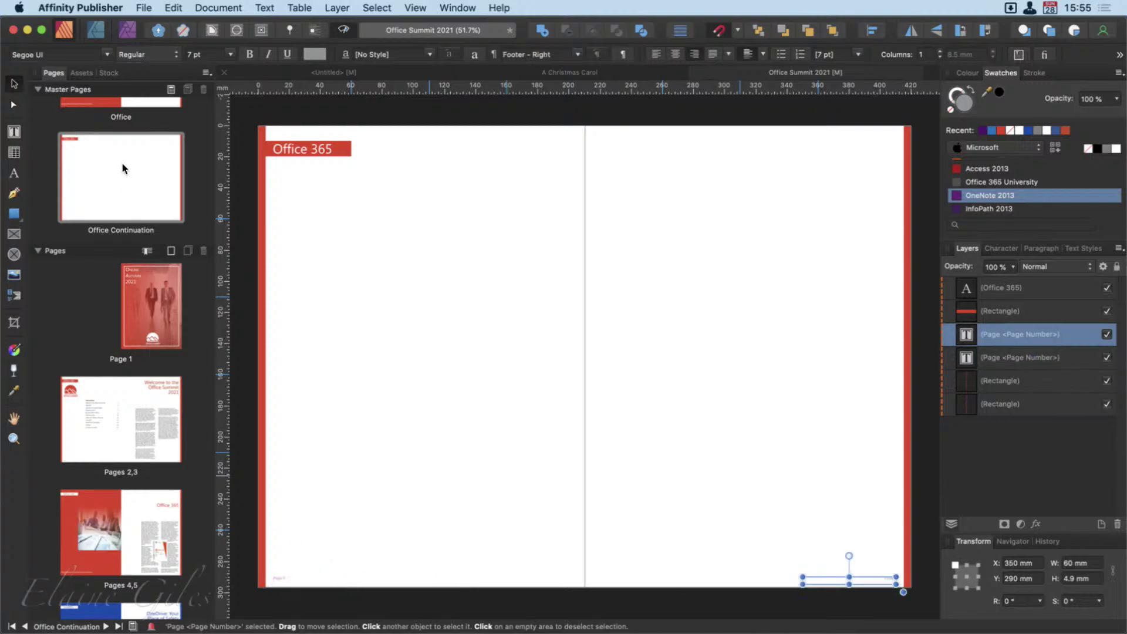
scroll(122, 162, "down", 3)
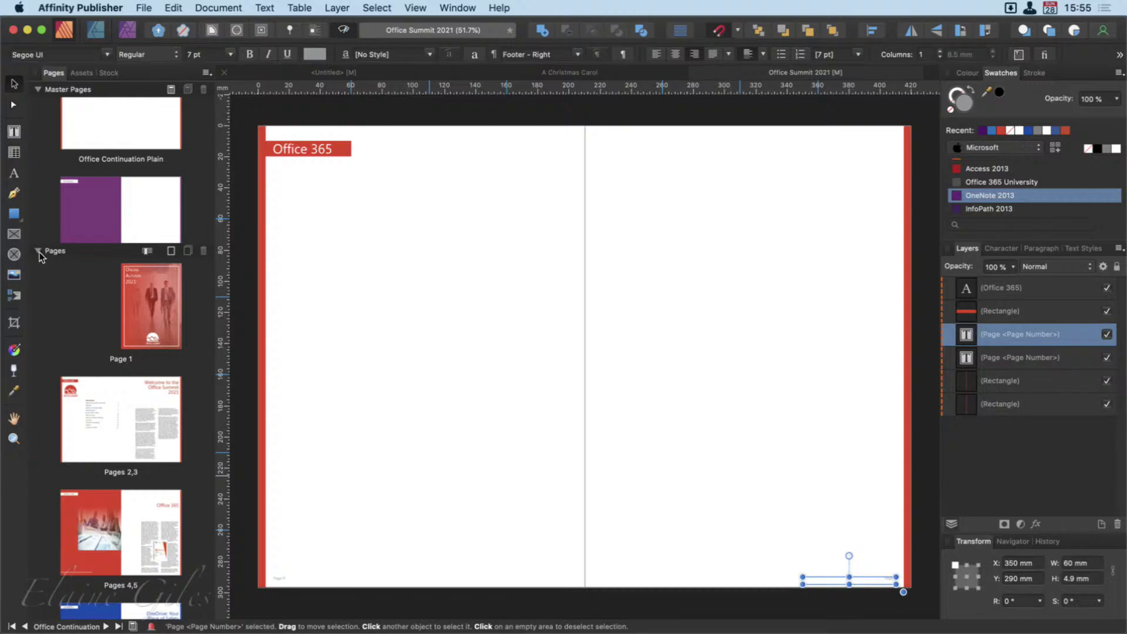
scroll(139, 179, "up", 3)
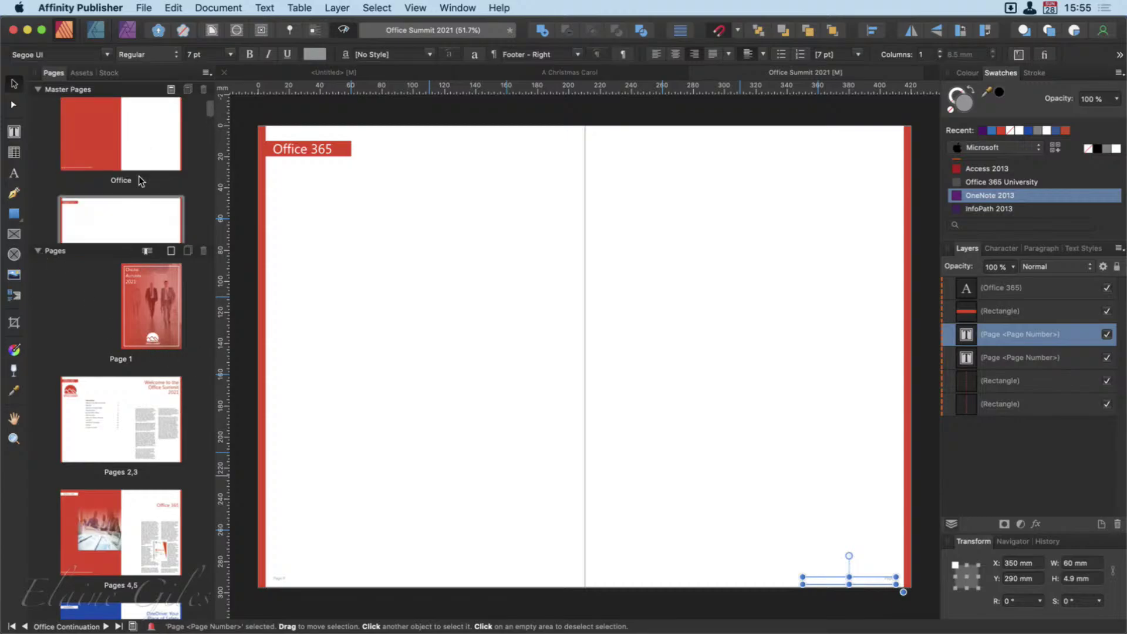
left_click(127, 213)
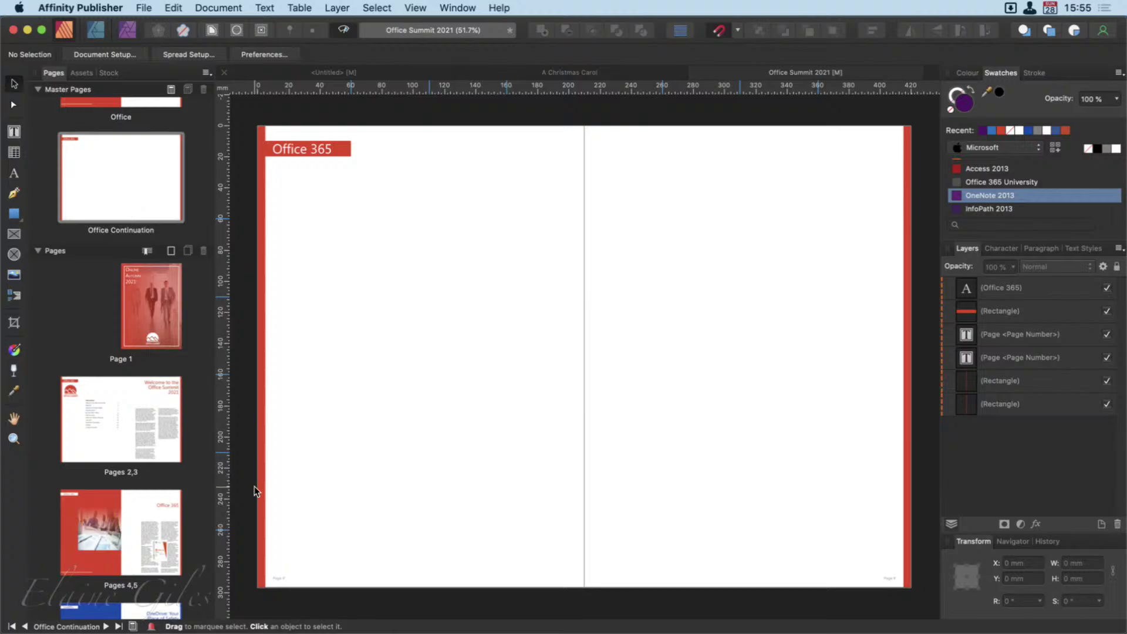
left_click(280, 579)
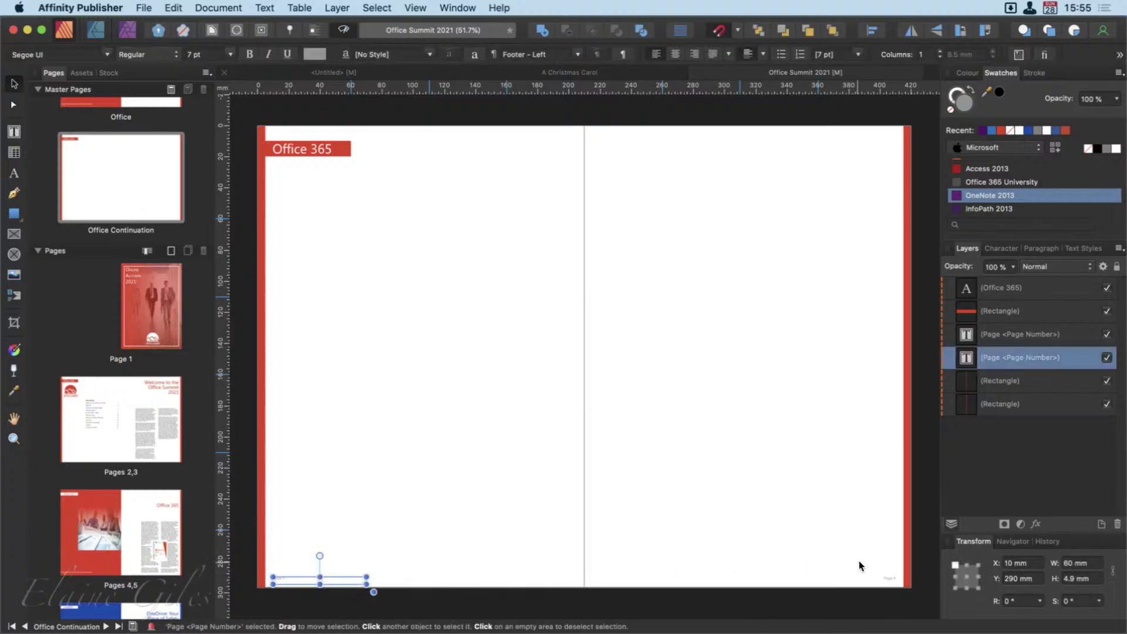
left_click(888, 579, "shift")
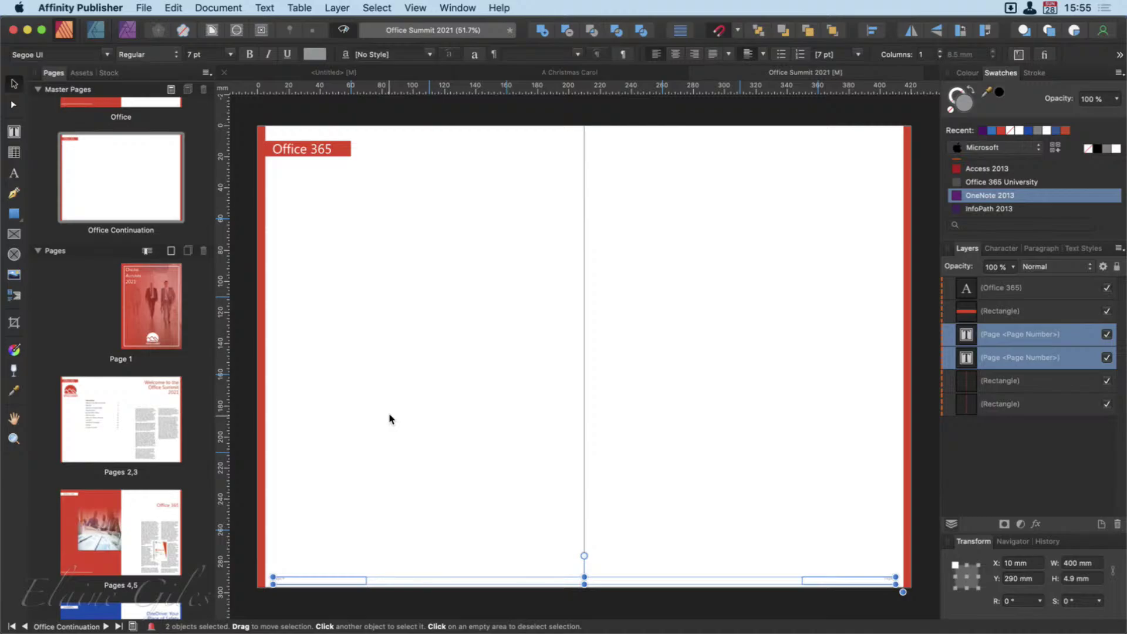
key("Delete")
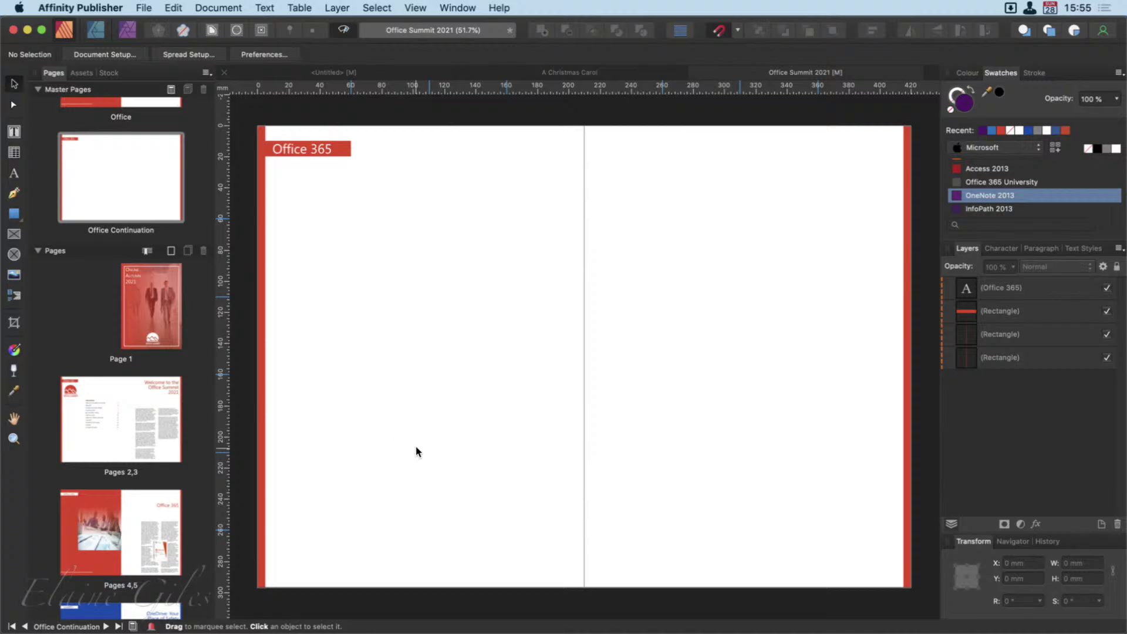
Step: Add a new facing master page named Page Numbers with 10 mm margins
scroll(117, 187, "up", 2)
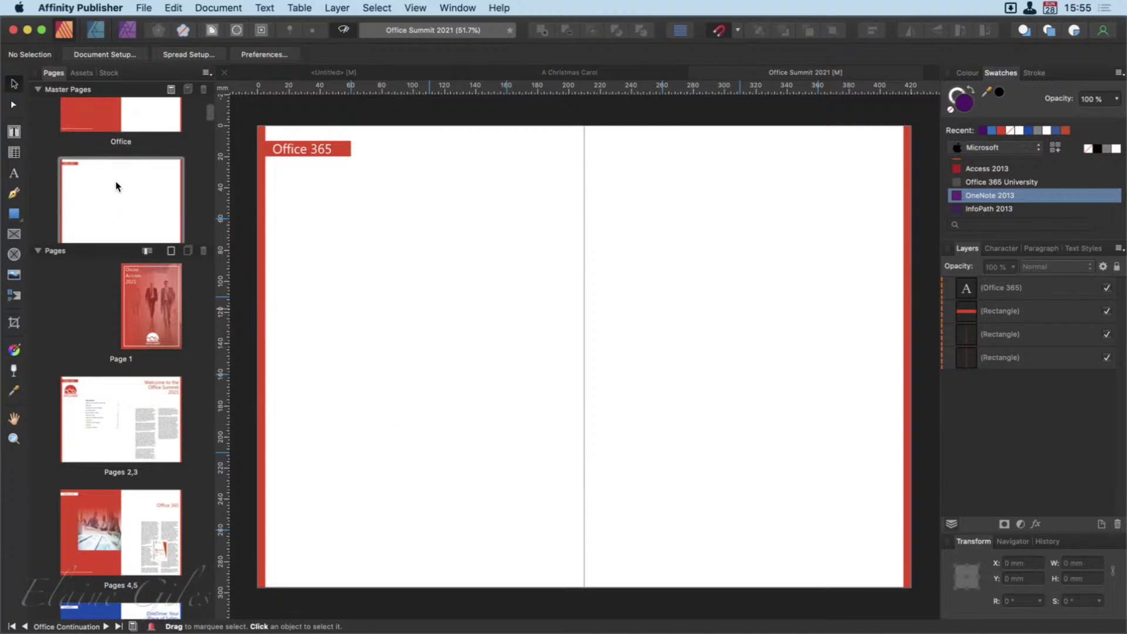
scroll(118, 187, "down", 2)
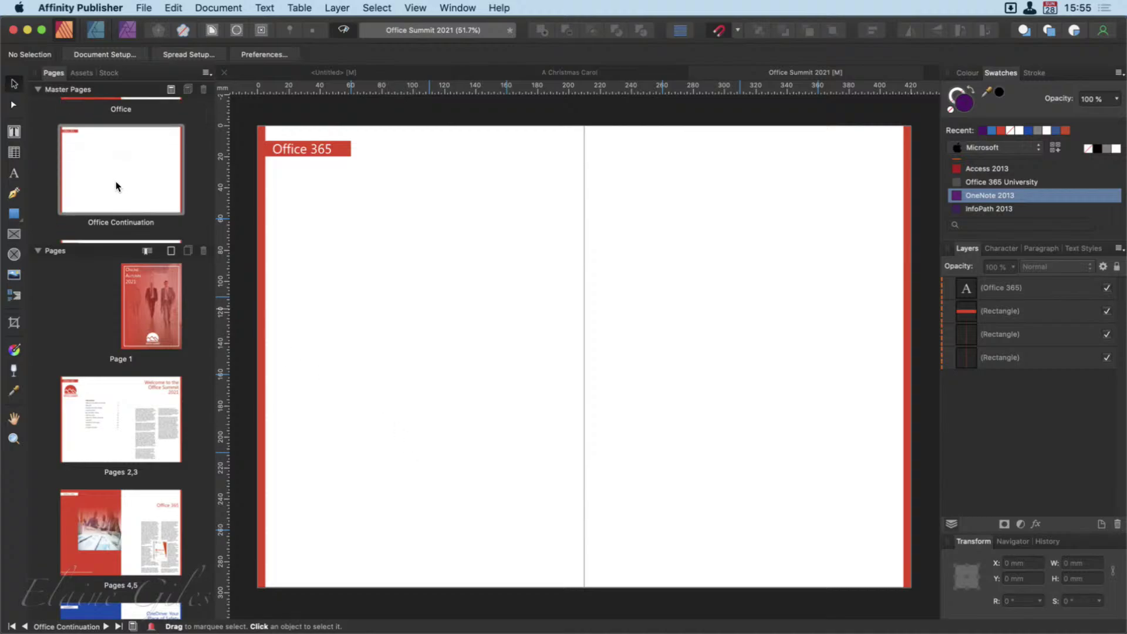
left_click(170, 89)
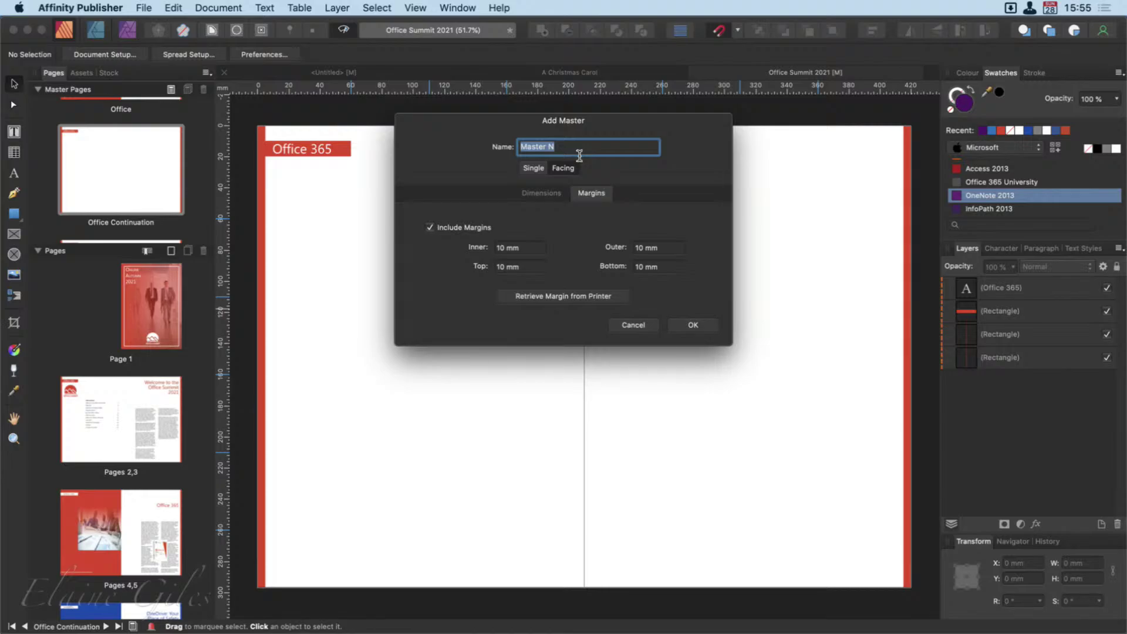
type("Page Numbers")
left_click(701, 326)
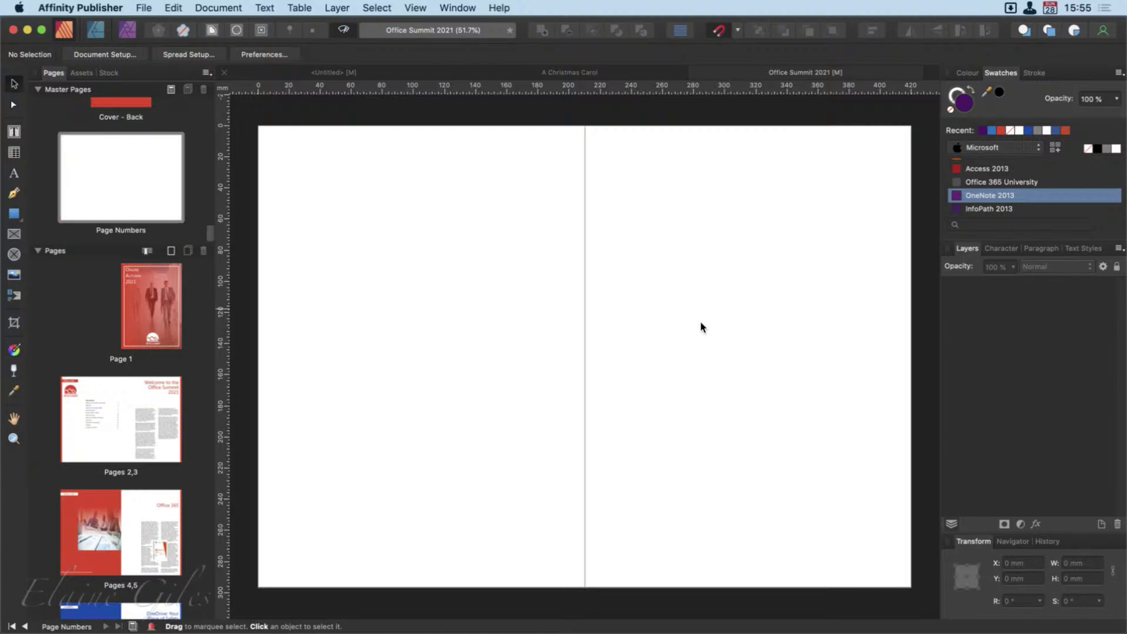
Step: Paste the two page number frames onto the Page Numbers master and clear the selection
left_click(125, 189)
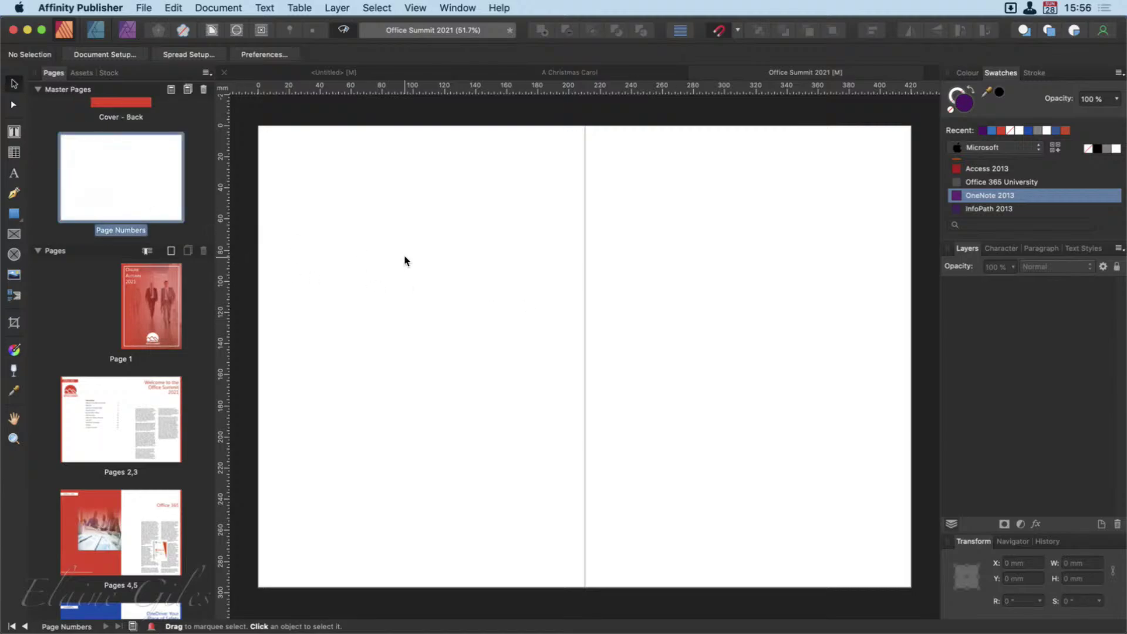
key("super+v")
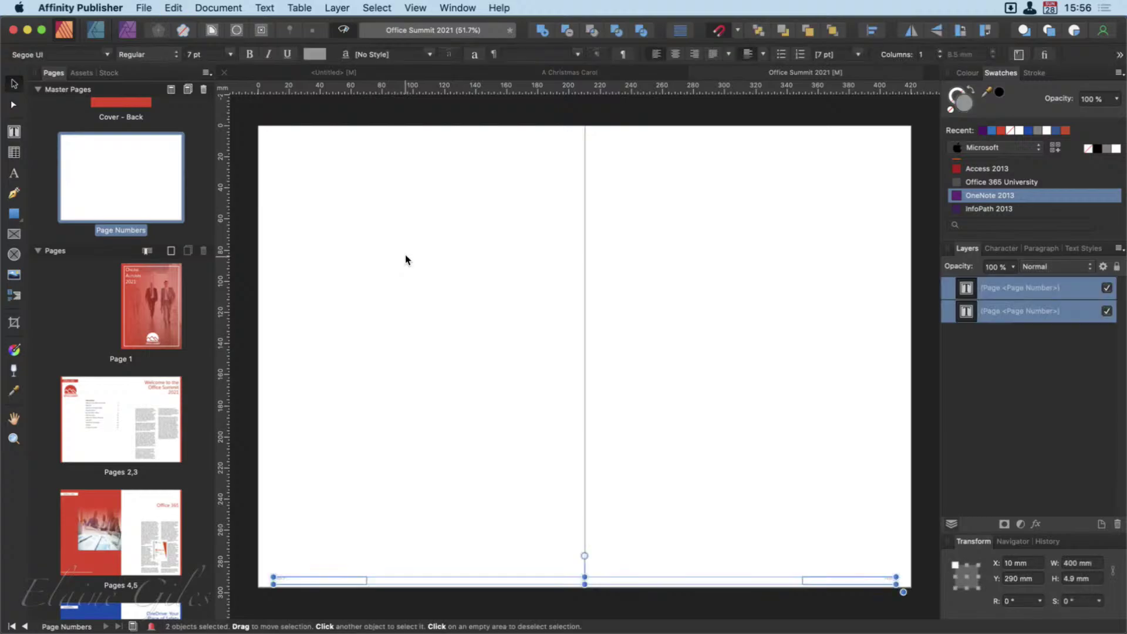
left_click(589, 445)
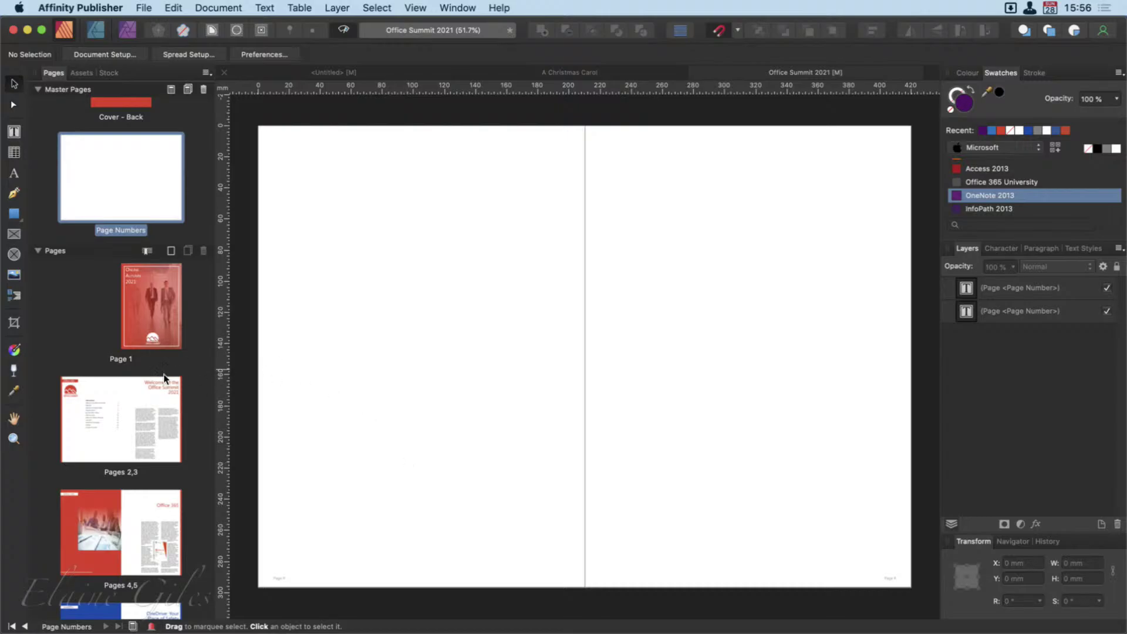
Step: Try applying the Page Numbers master directly to the whole spread on pages 2,3 and check its left and right footer frames
double_click(101, 415)
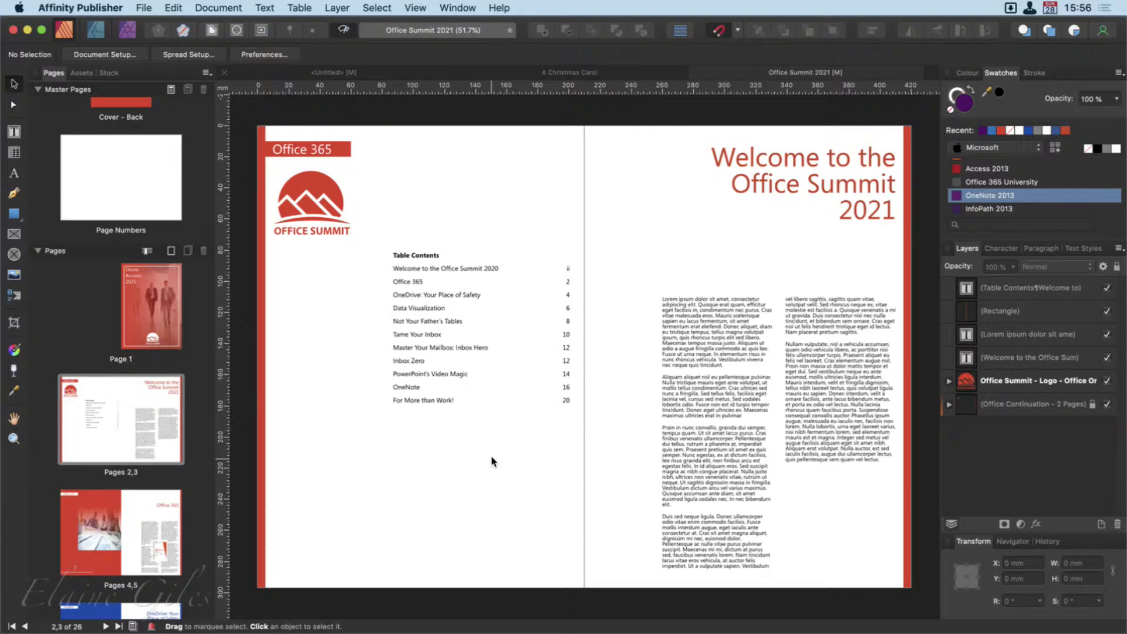
left_click(121, 174)
left_click_drag(120, 174, 115, 416)
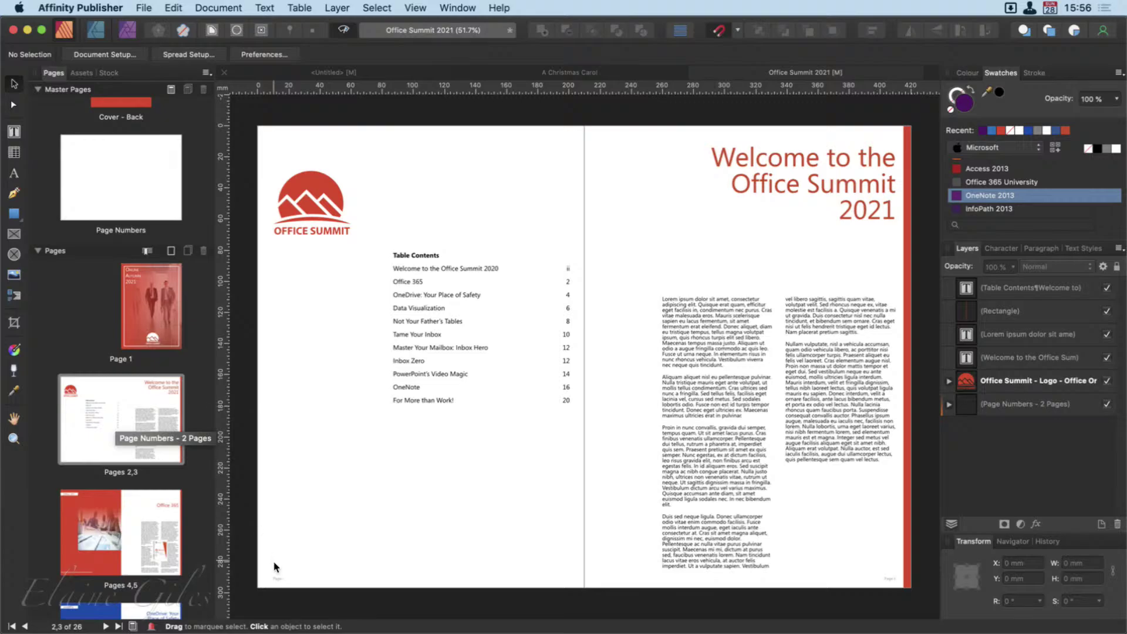
left_click(280, 582)
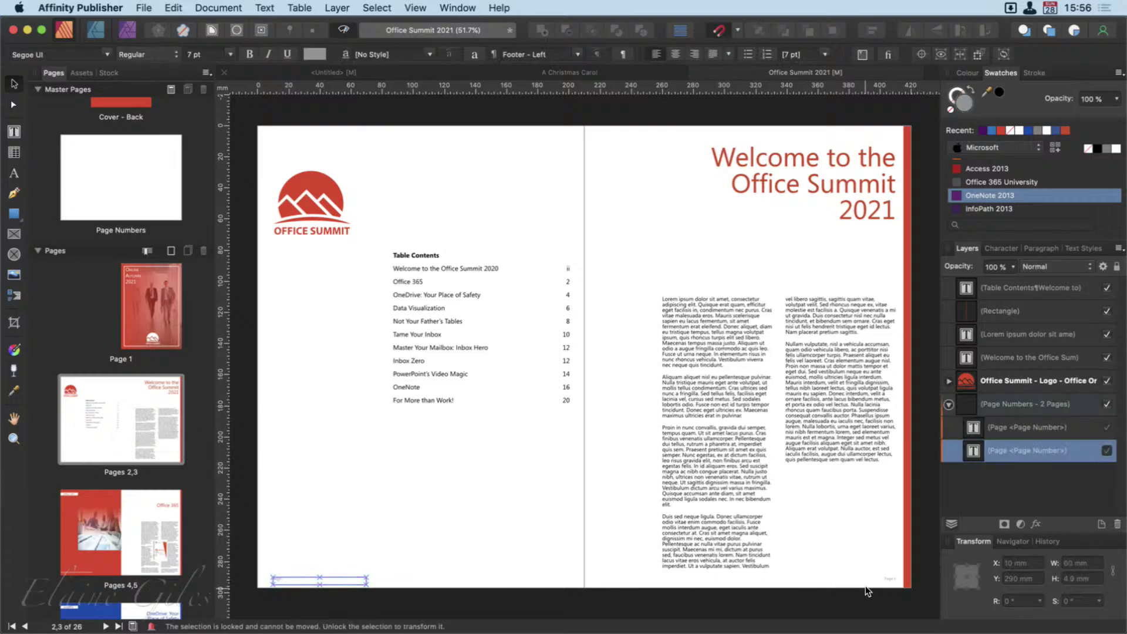
left_click(889, 581)
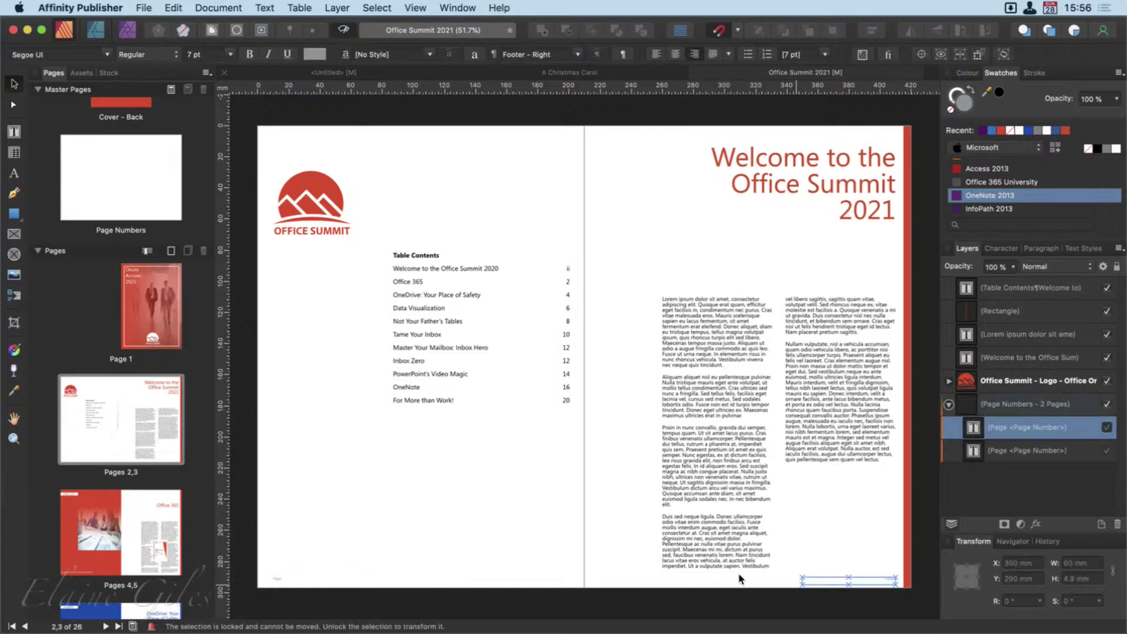
left_click(270, 322)
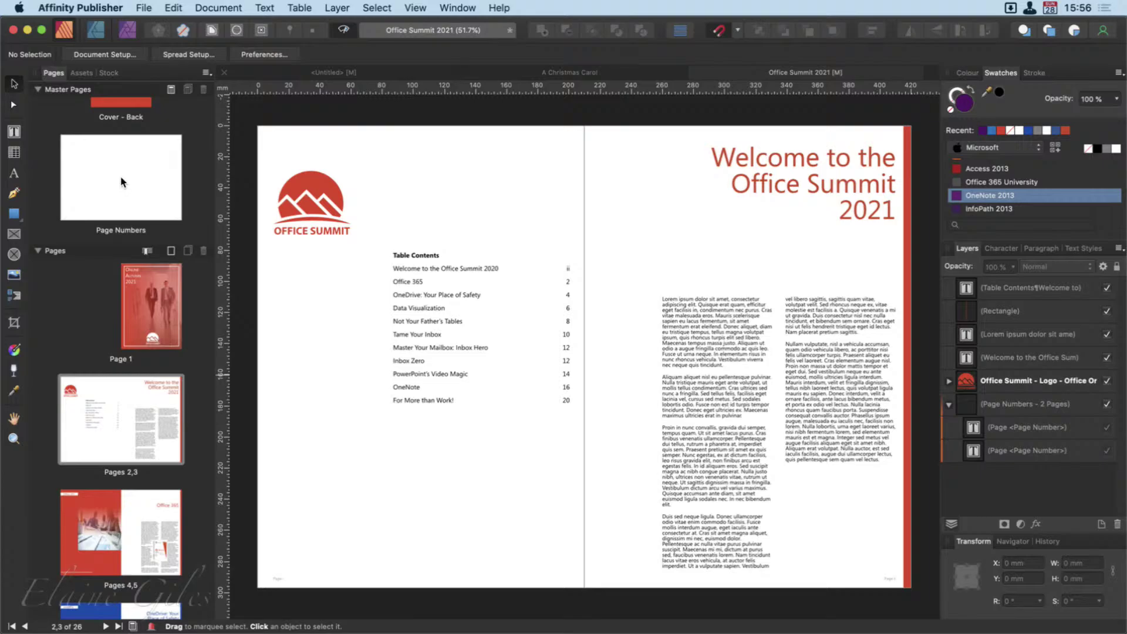
Step: Undo the application of the Page Numbers master to pages 2,3
key("super+z")
left_click(123, 422)
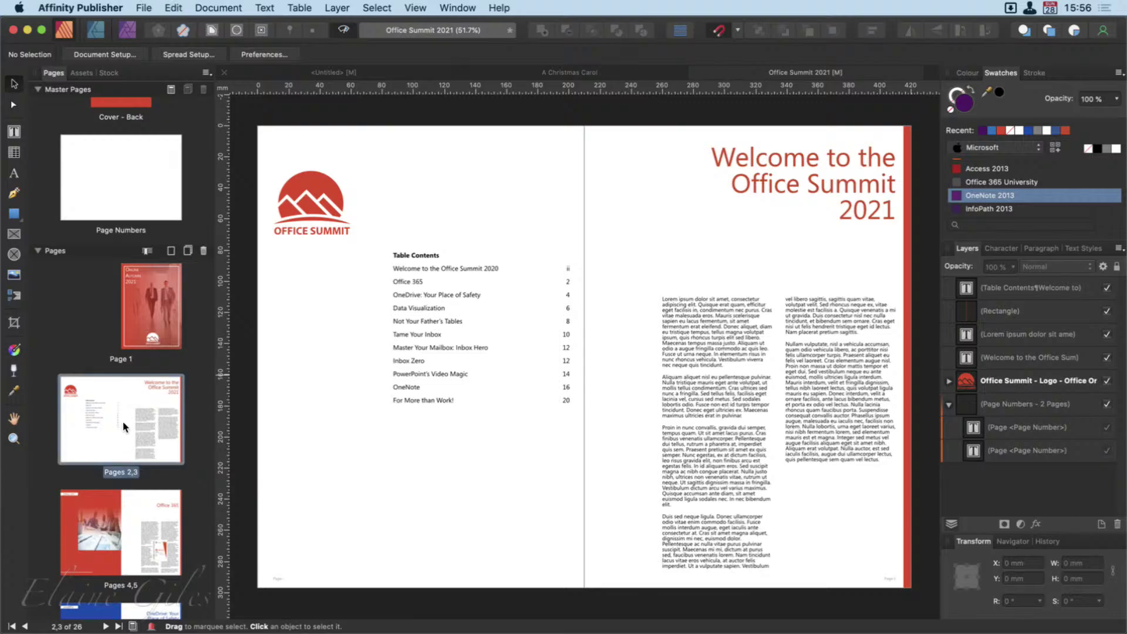
key("super+z")
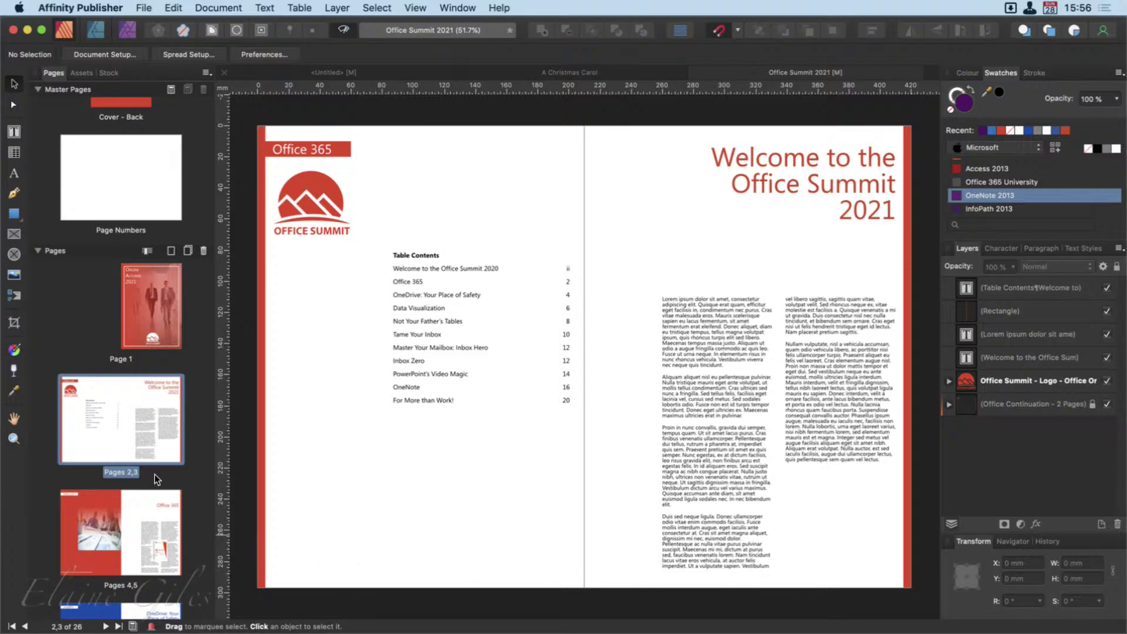
right_click(121, 418)
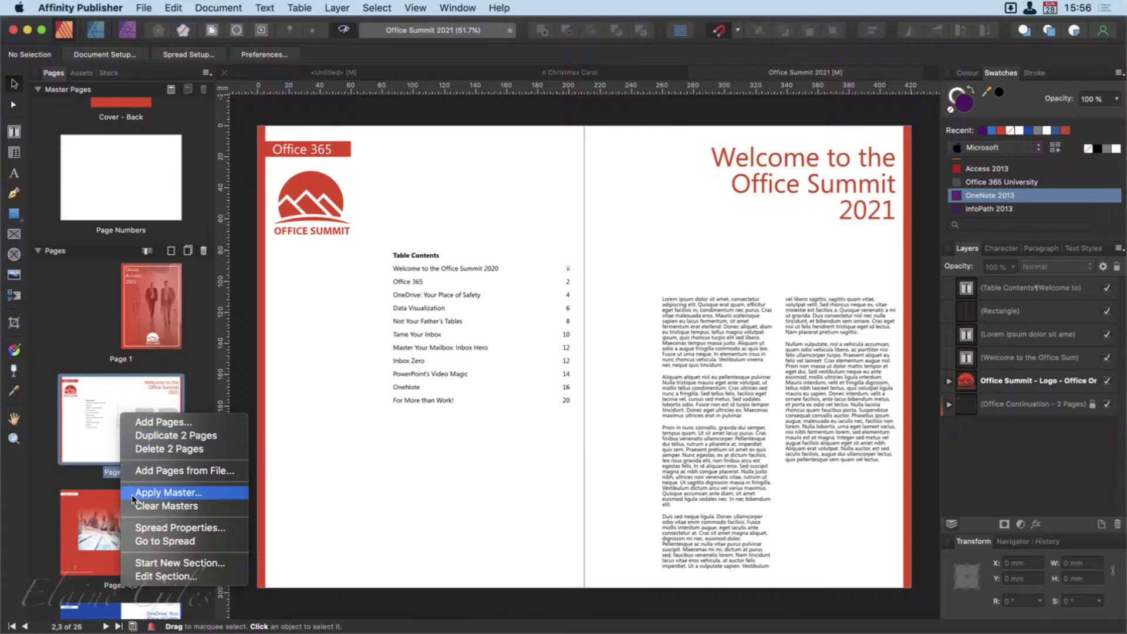
left_click(149, 526)
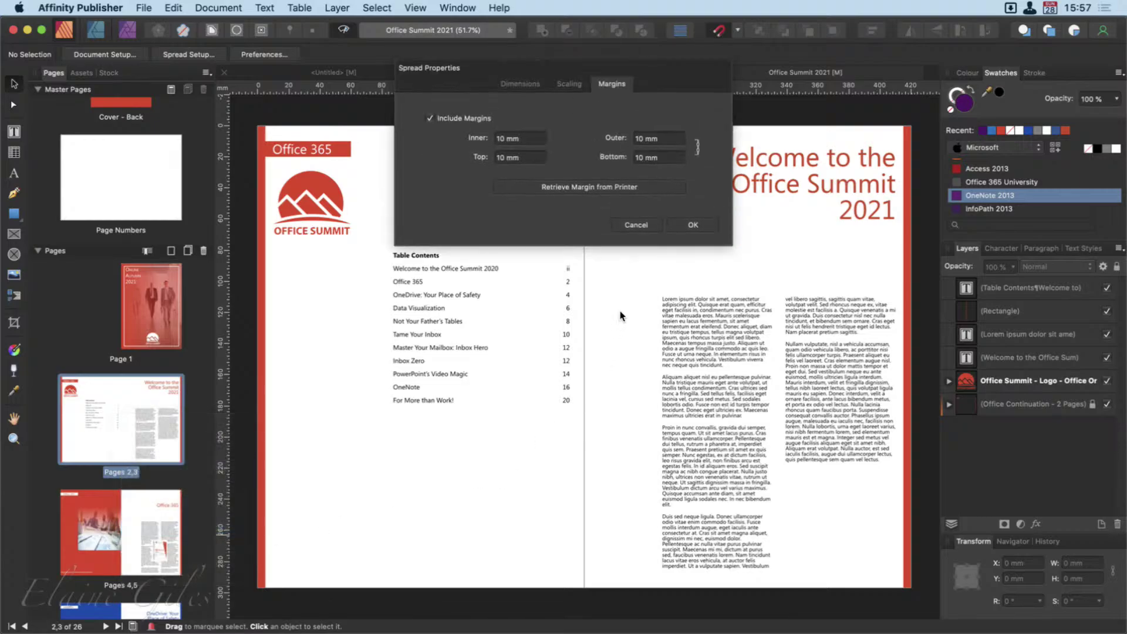
left_click(635, 225)
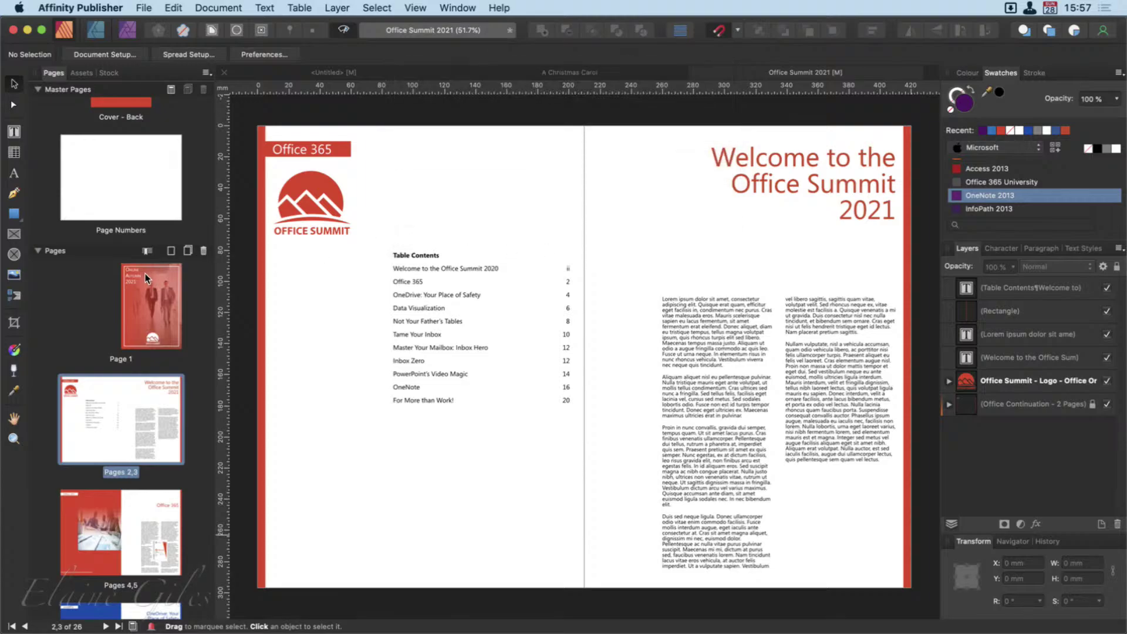
Step: Apply the Page Numbers master to specified pages 2-3 with Replace Existing turned off
left_click(115, 200)
left_click(122, 402)
right_click(117, 383)
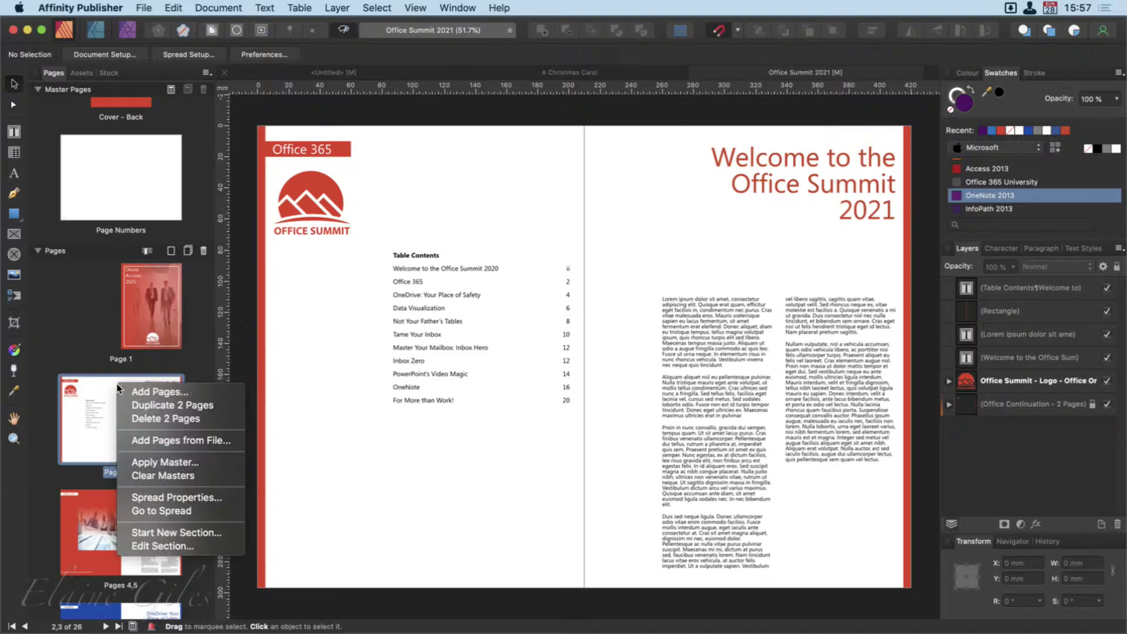
left_click(161, 461)
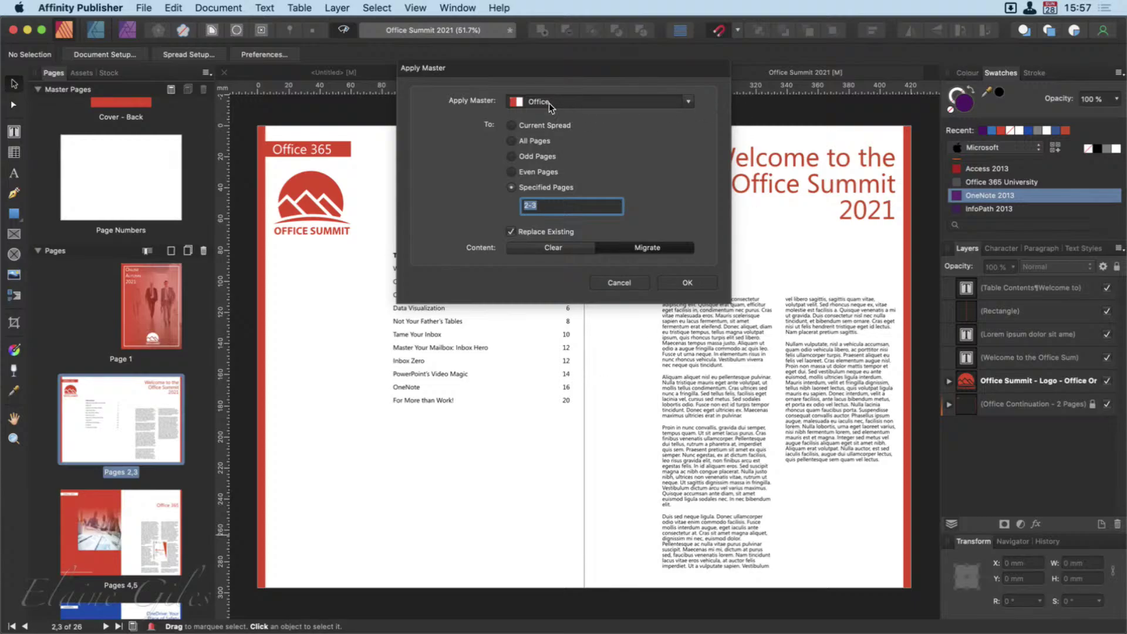
left_click(689, 104)
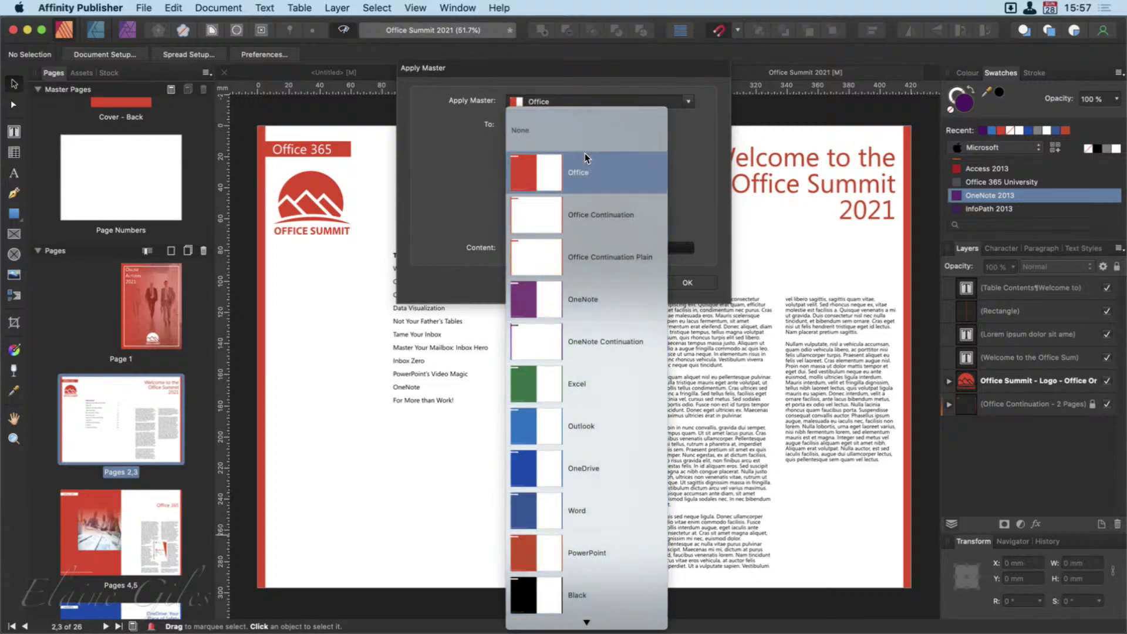
scroll(598, 248, "down", 3)
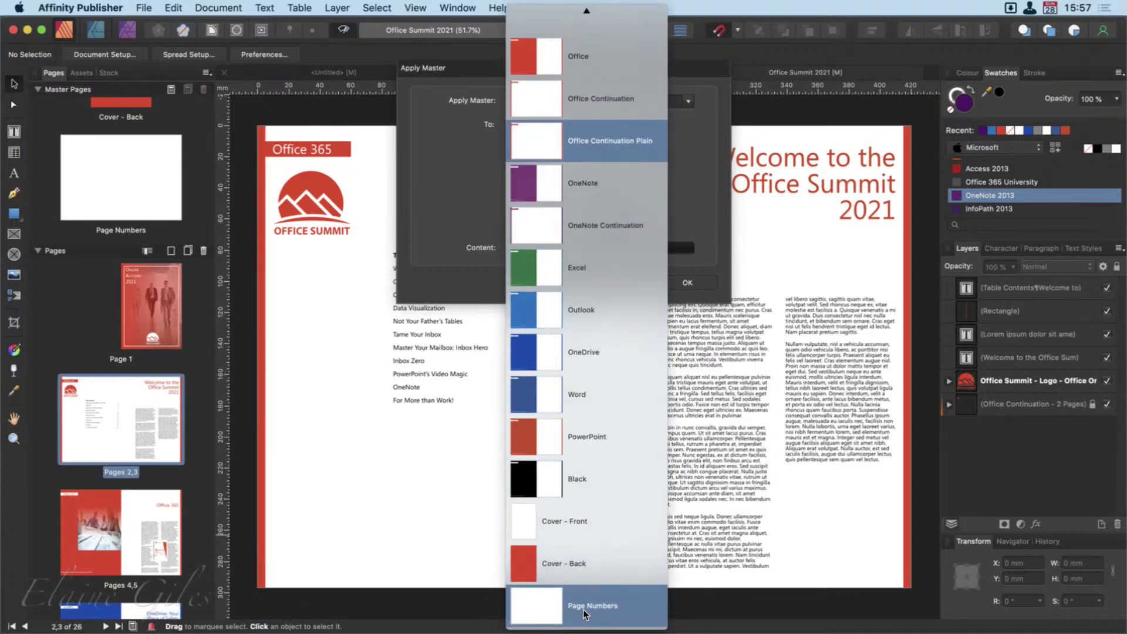
left_click(700, 186)
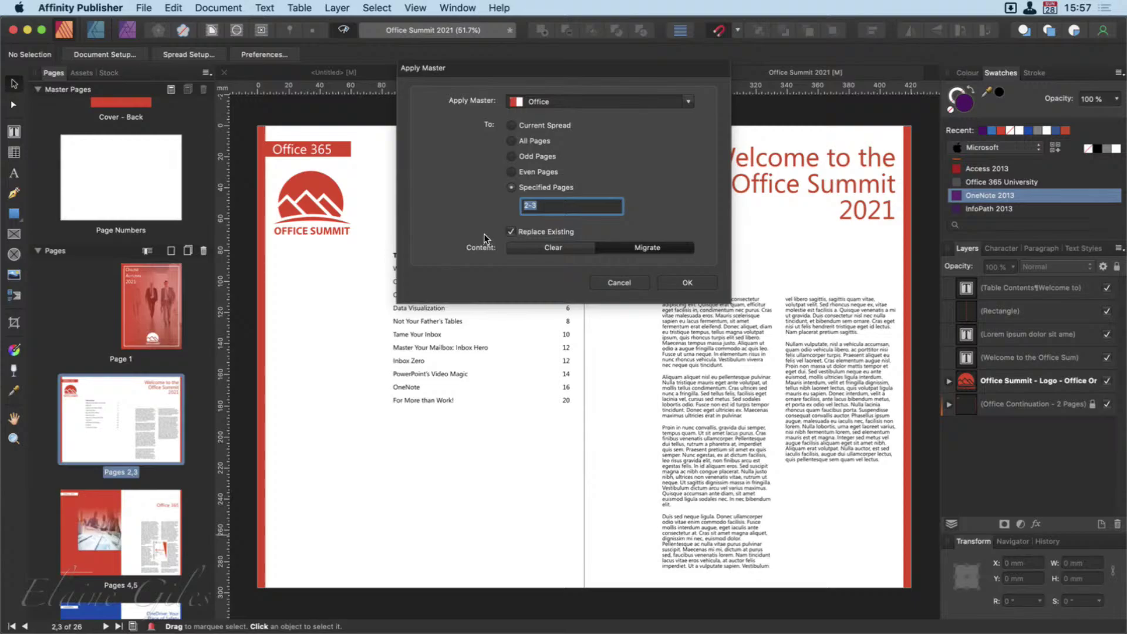
left_click(689, 100)
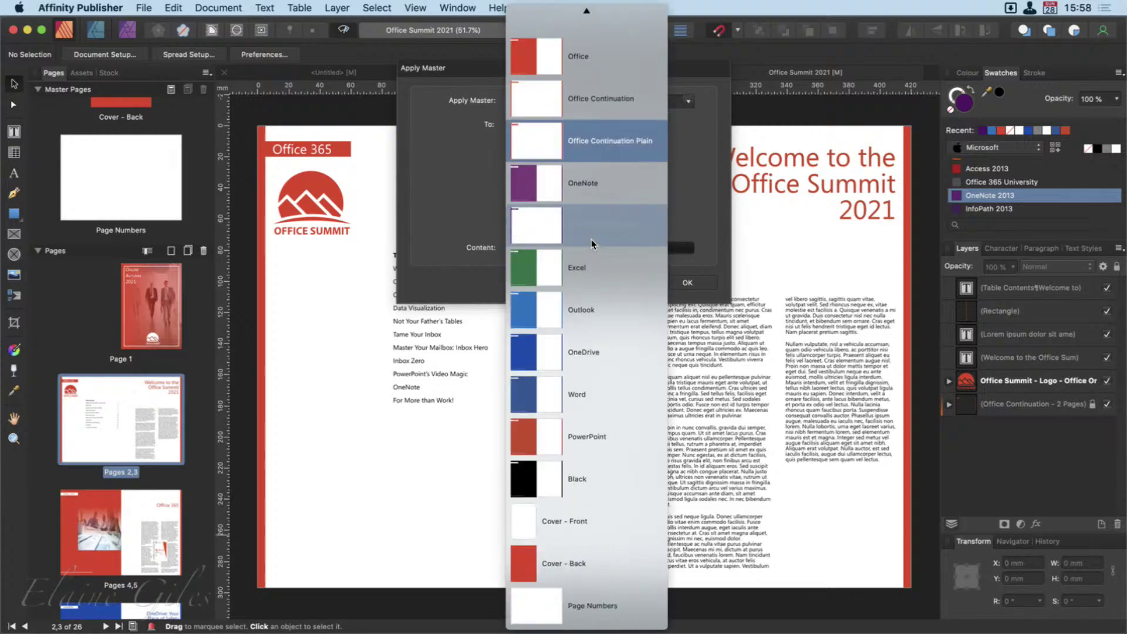
left_click(575, 606)
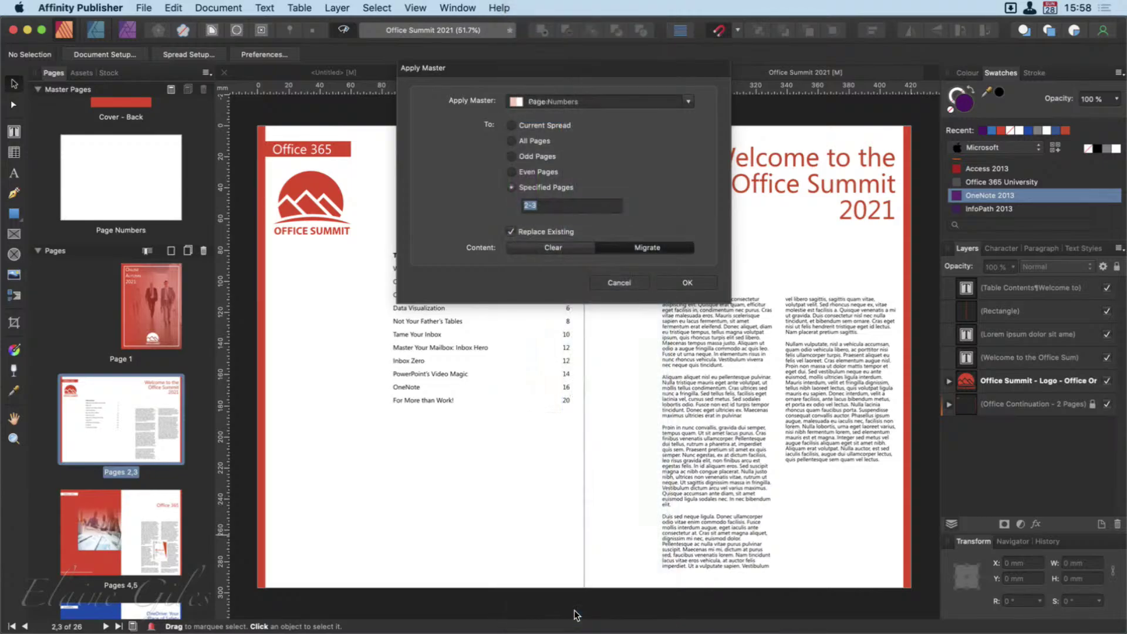
left_click(510, 232)
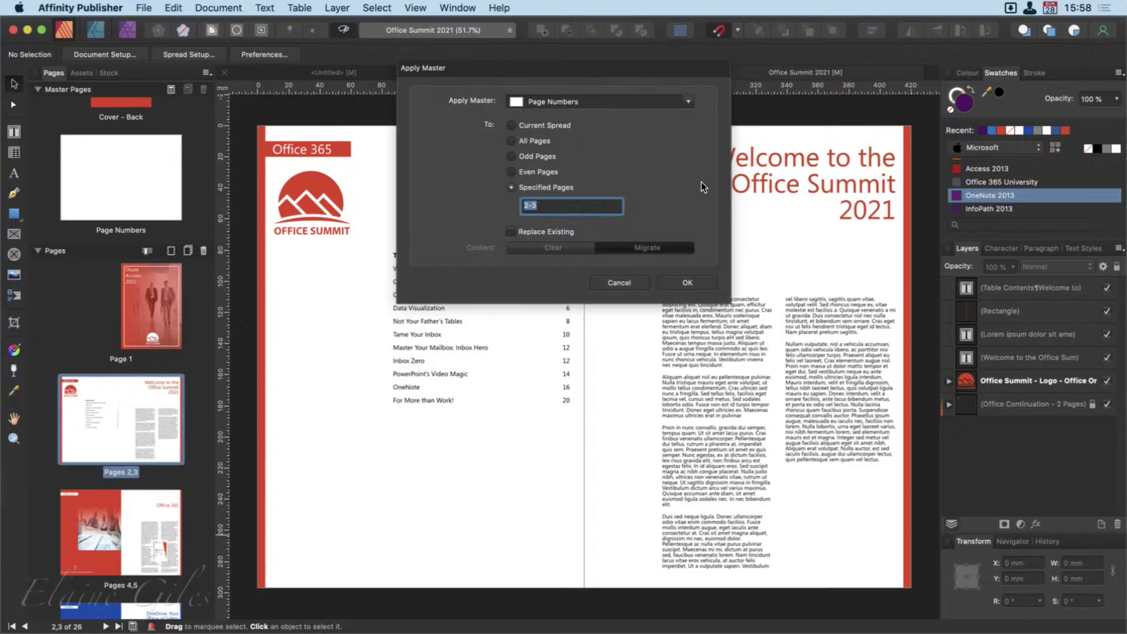
left_click(687, 282)
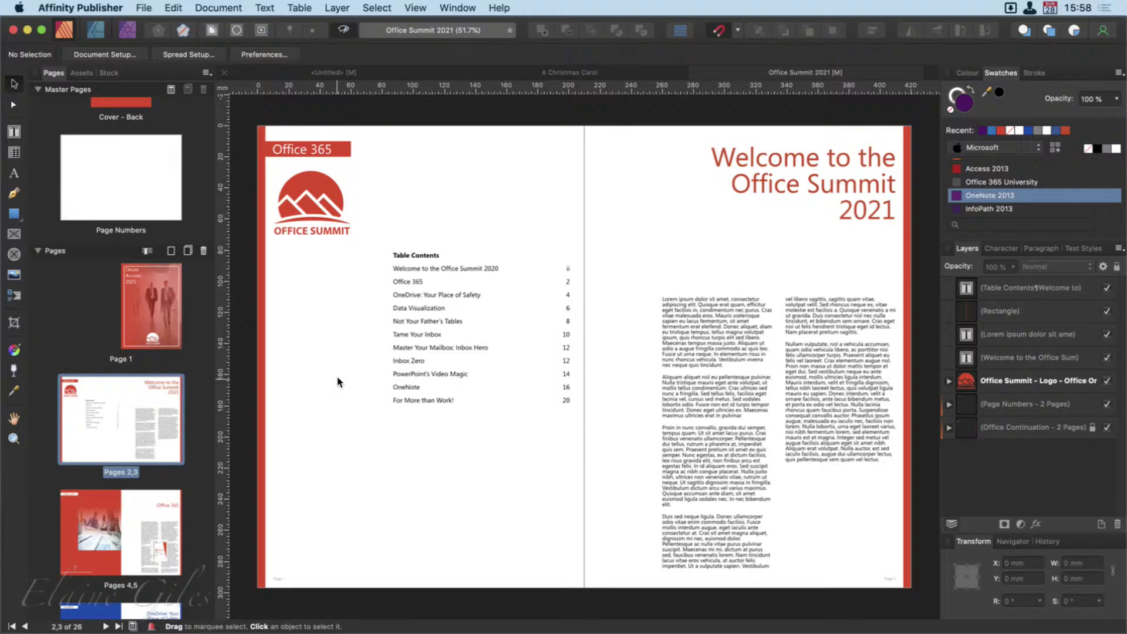
Step: Examine the Page Numbers master and compare it with the spread on pages 2,3
left_click(118, 183)
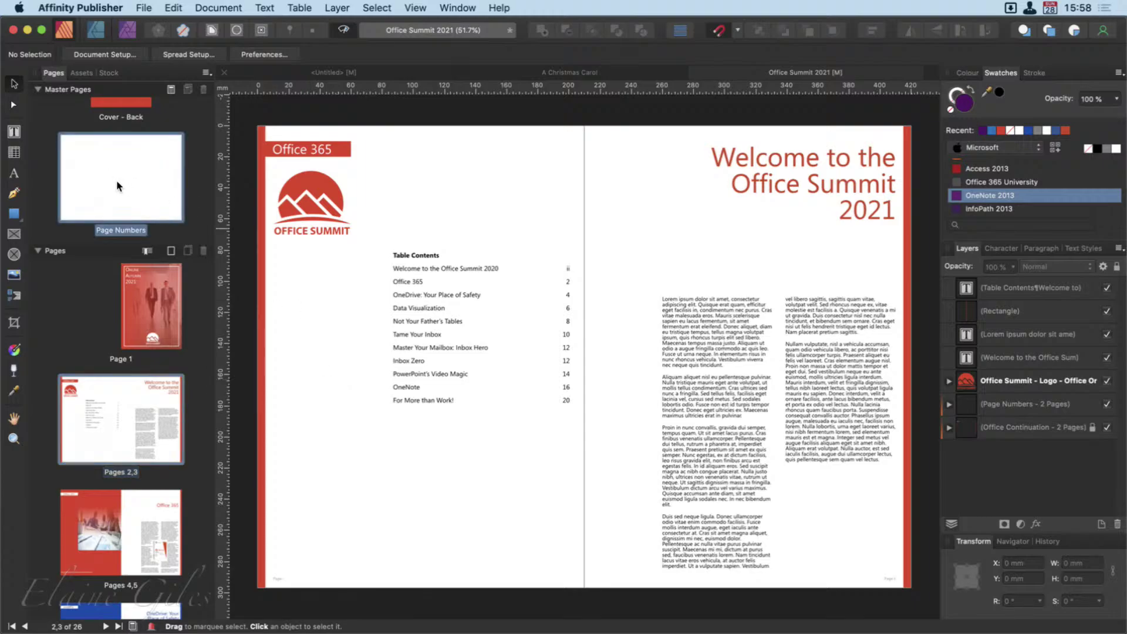
double_click(117, 186)
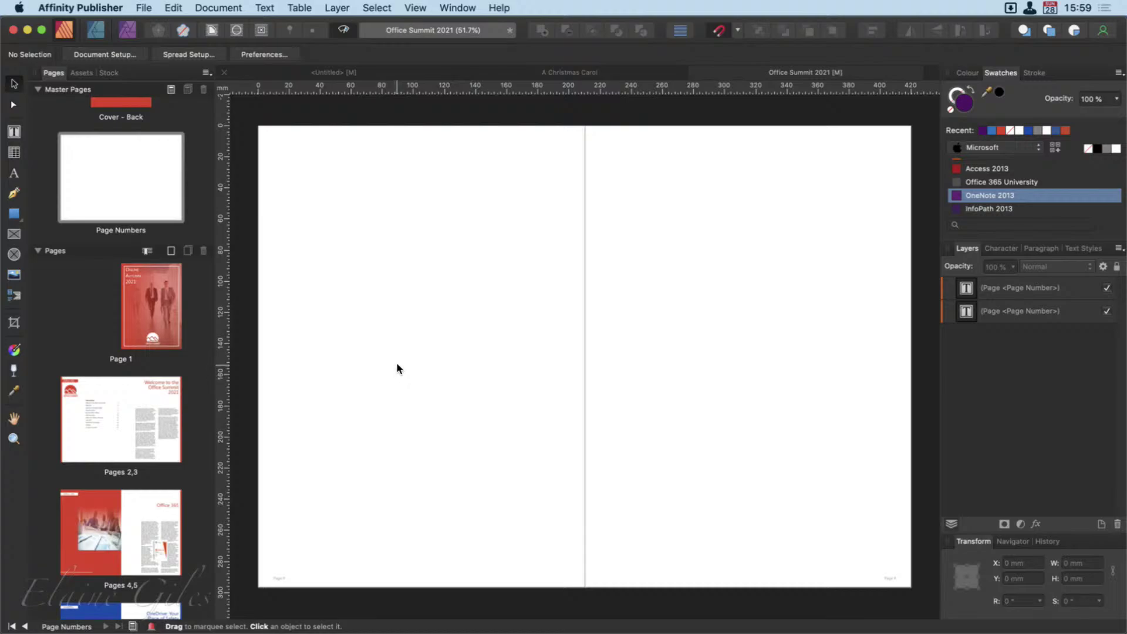
left_click(120, 402)
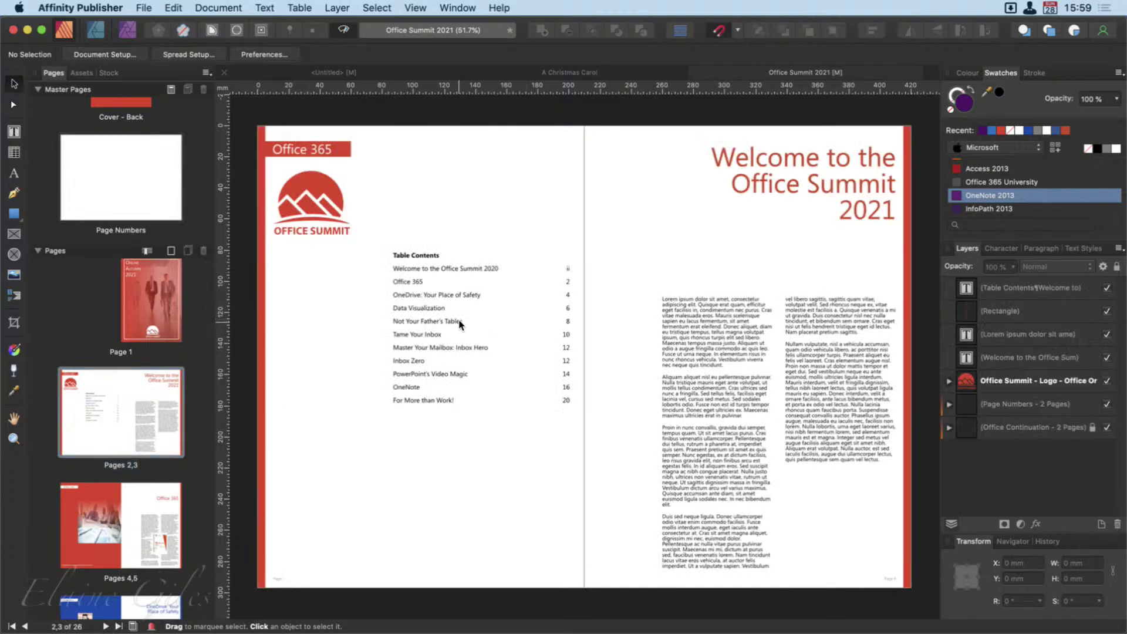
Step: Add 4 pages after page 3 based on the Office Continuation master
left_click(118, 433)
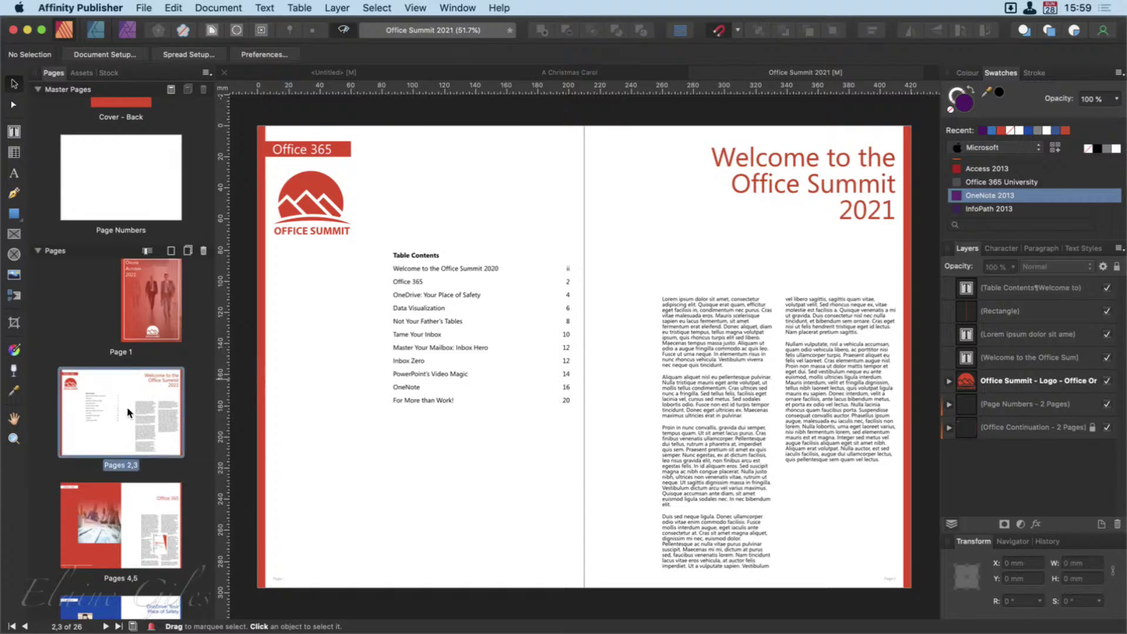
left_click(172, 251)
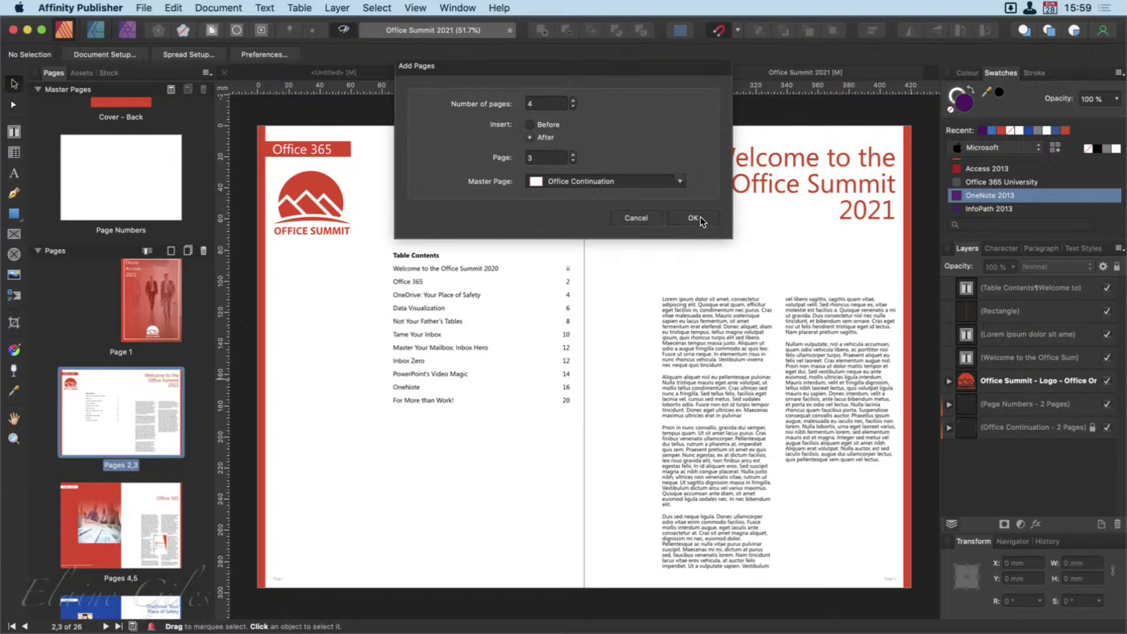
left_click(681, 183)
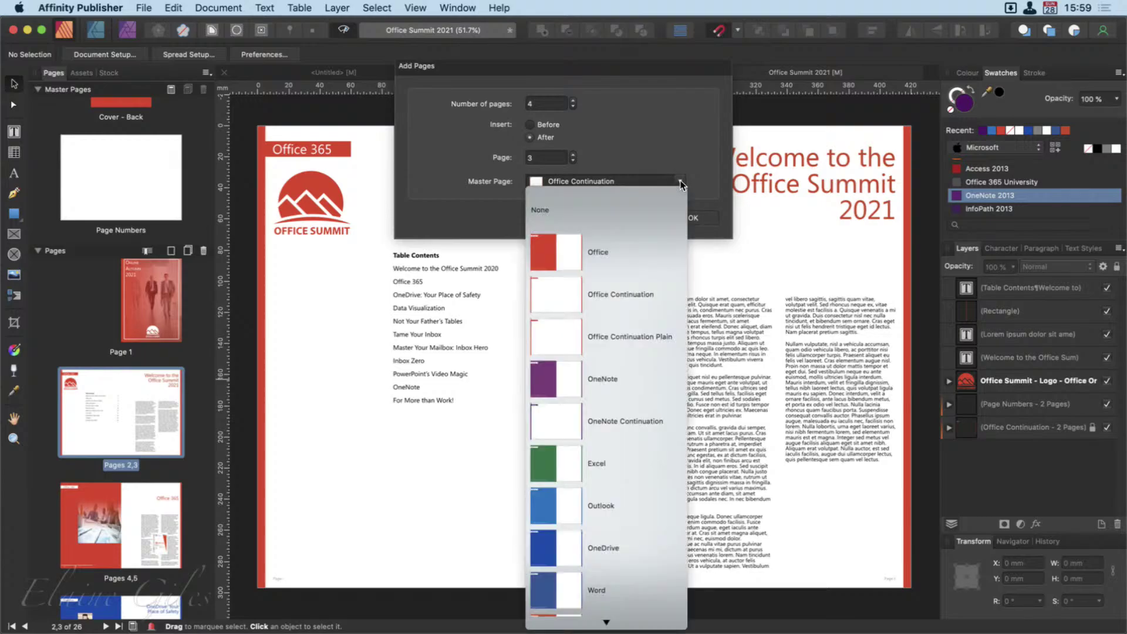
left_click(583, 297)
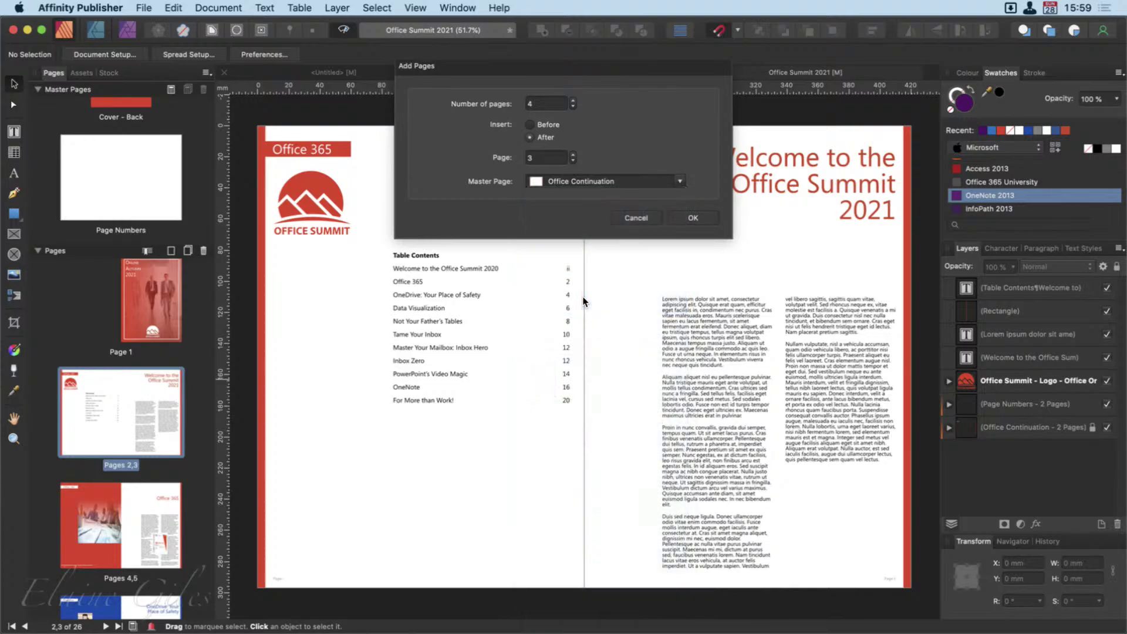
left_click(697, 218)
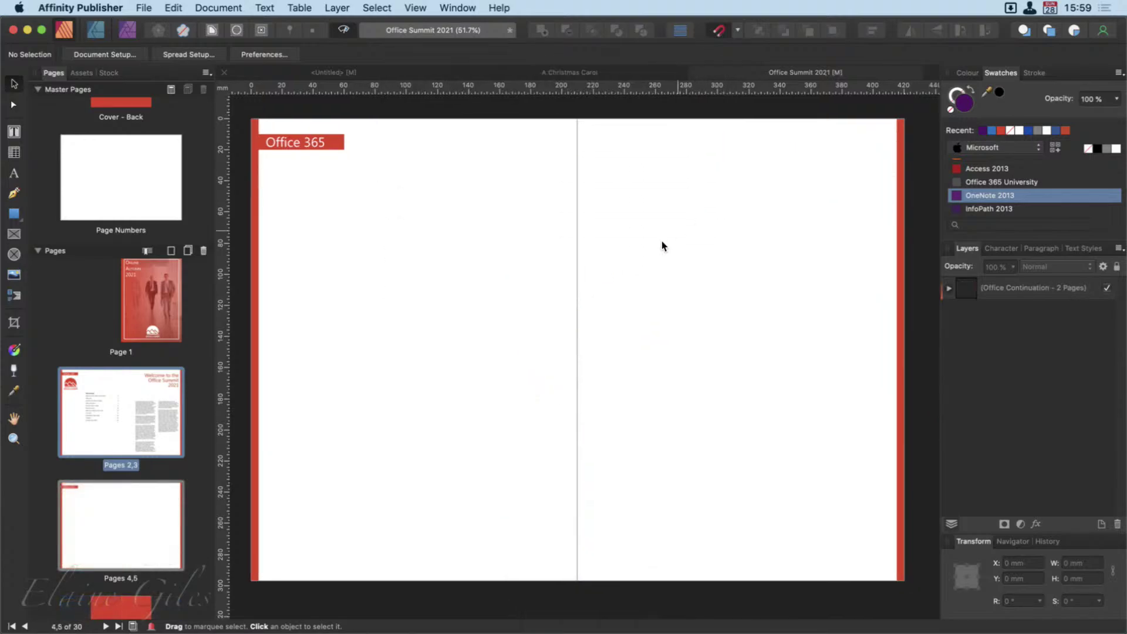
Step: Check the footers on pages 2,3 and on the new spreads on pages 4,5 and 6,7
double_click(119, 427)
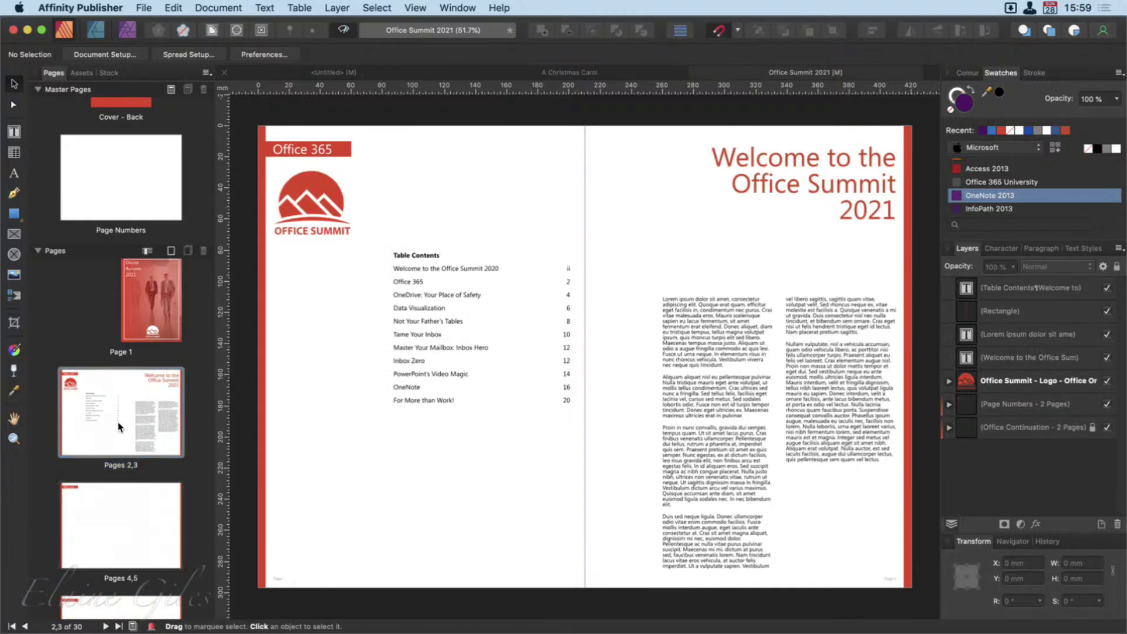
scroll(120, 434, "down", 3)
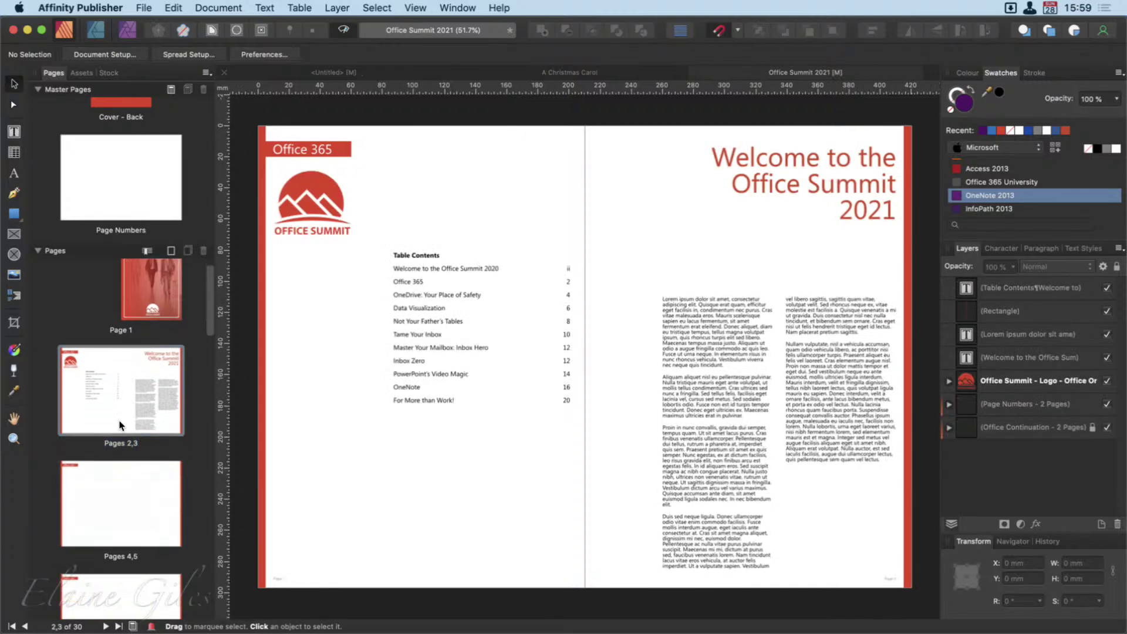
double_click(126, 460)
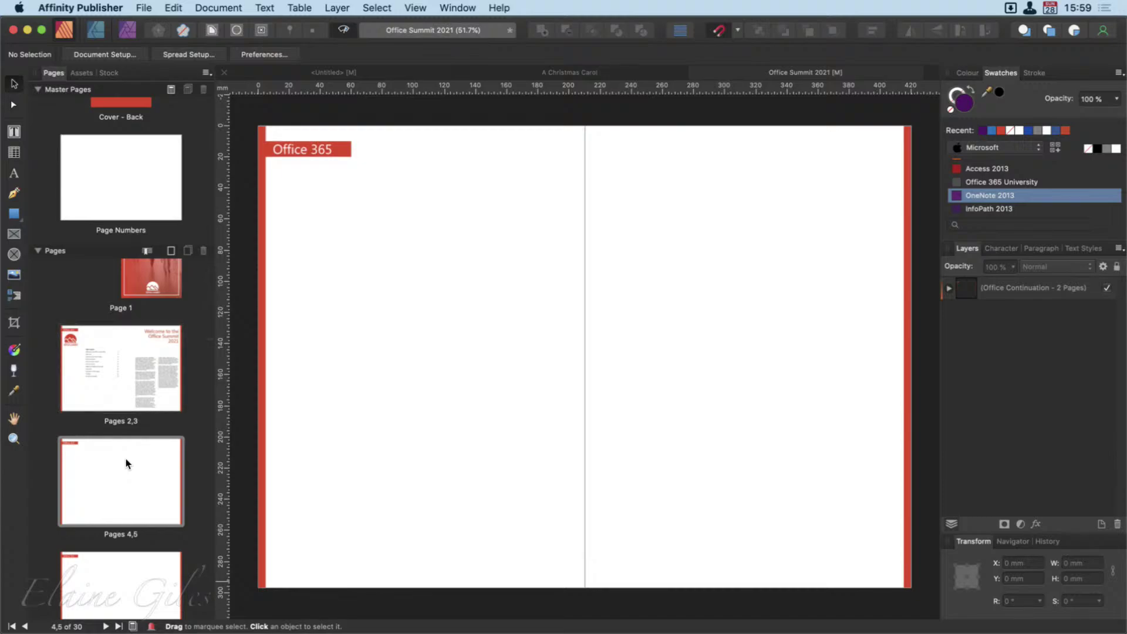
double_click(127, 583)
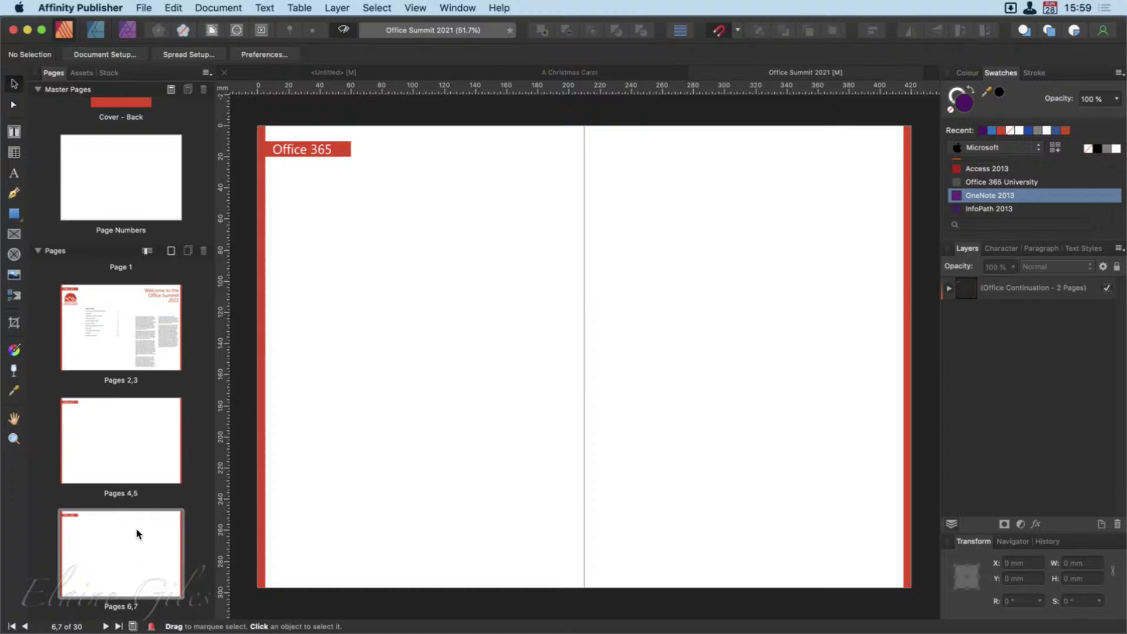
Step: Apply the Page Numbers master to specified pages 4-5 with Replace Existing turned off
left_click(123, 439)
right_click(124, 439)
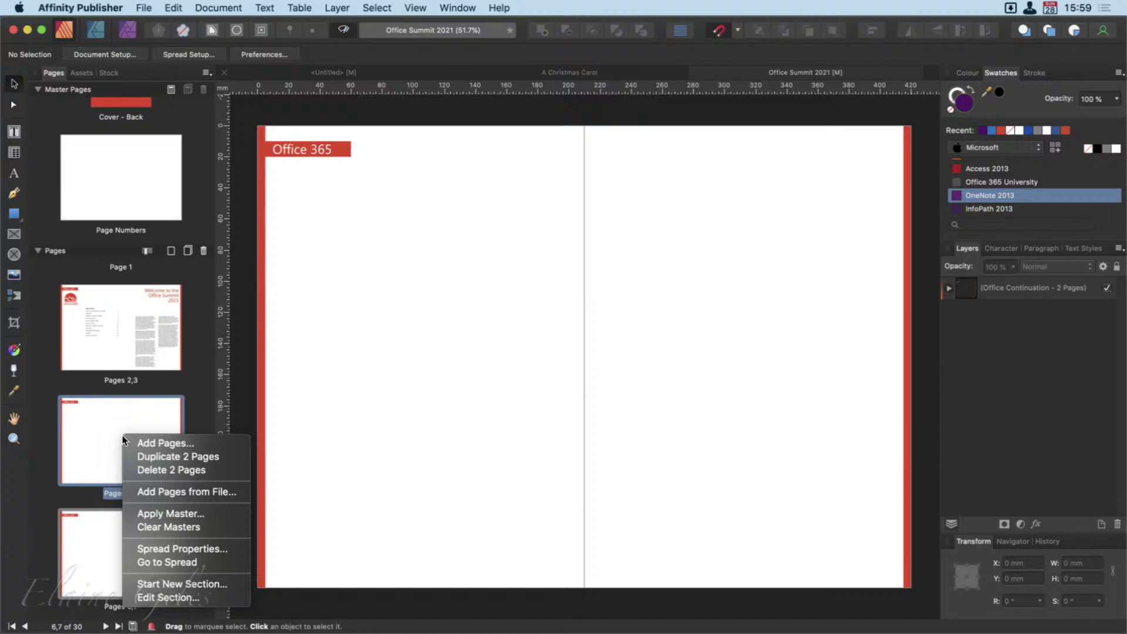
left_click(148, 512)
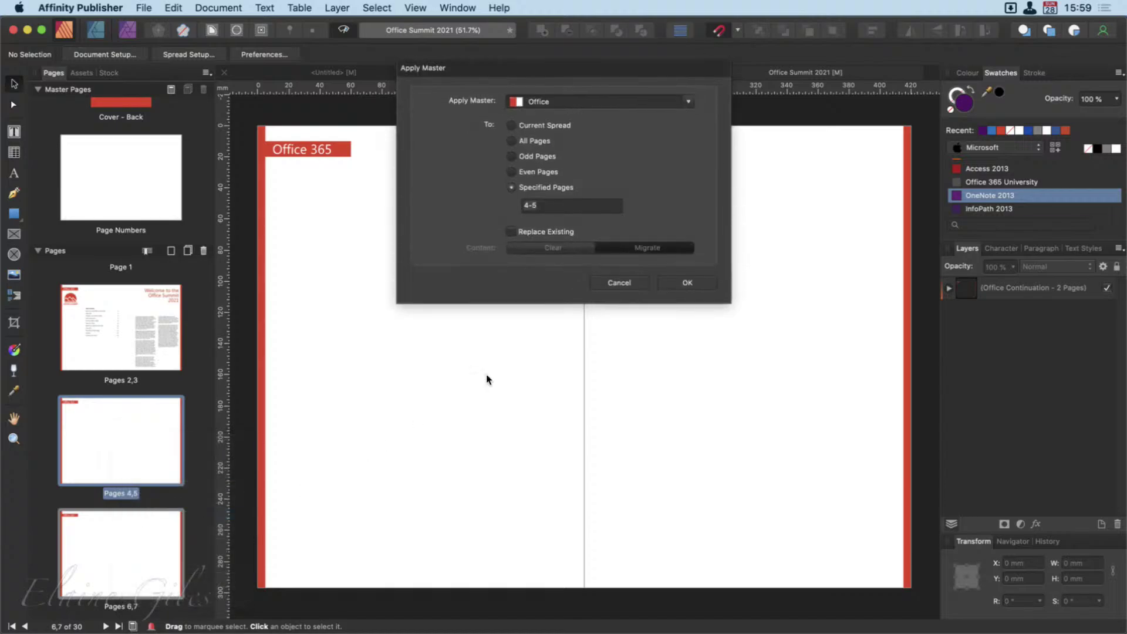
left_click(587, 100)
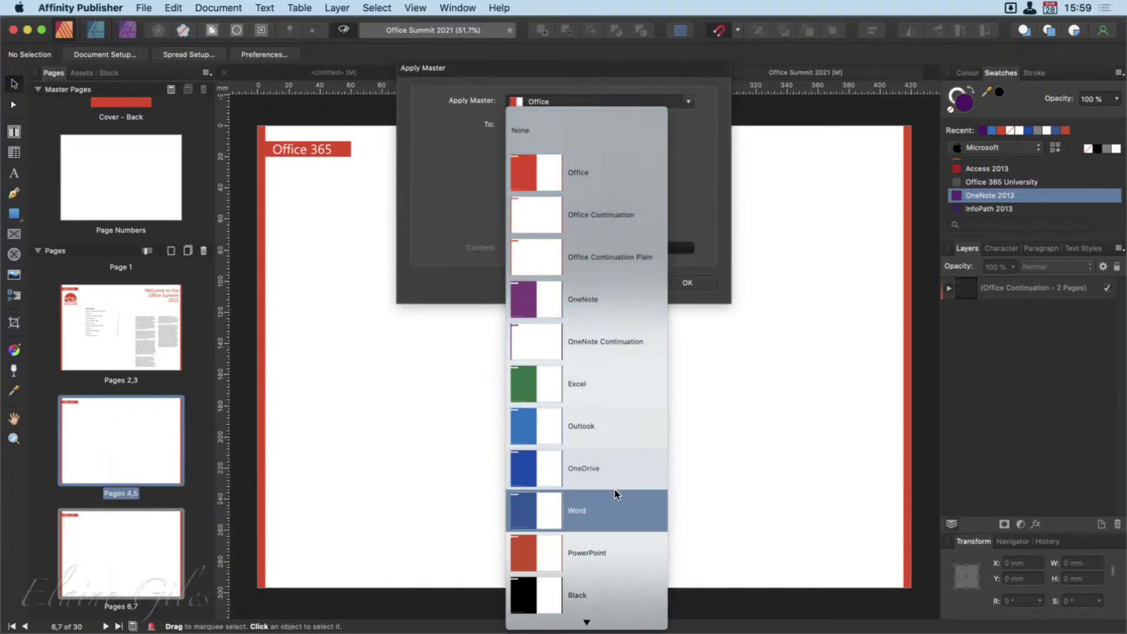
scroll(616, 495, "down", 3)
left_click(578, 611)
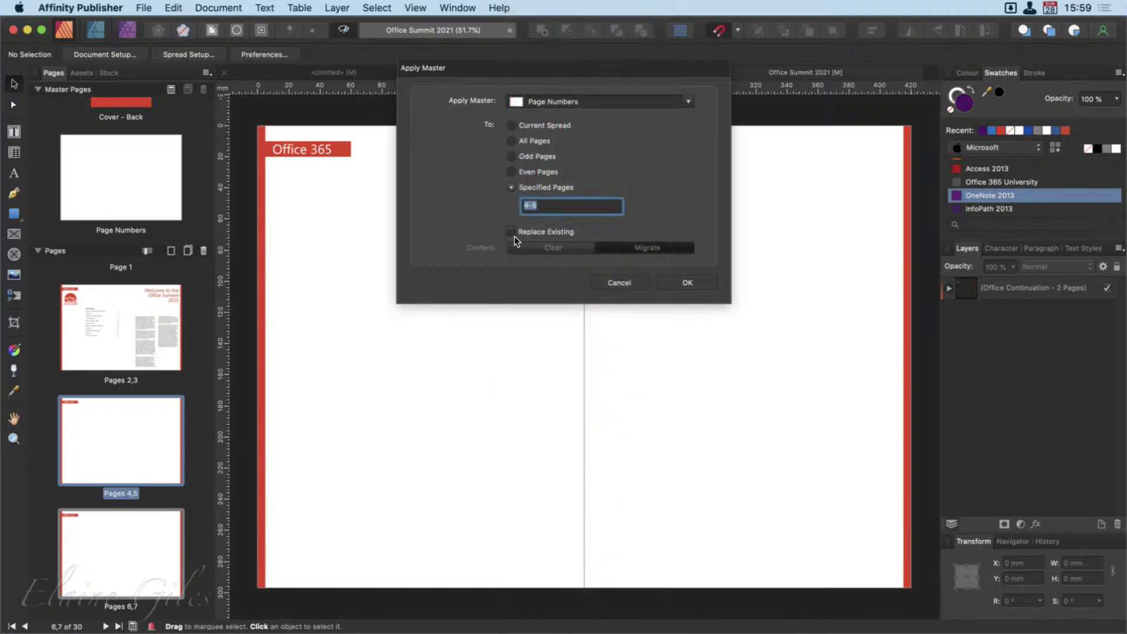
left_click(687, 282)
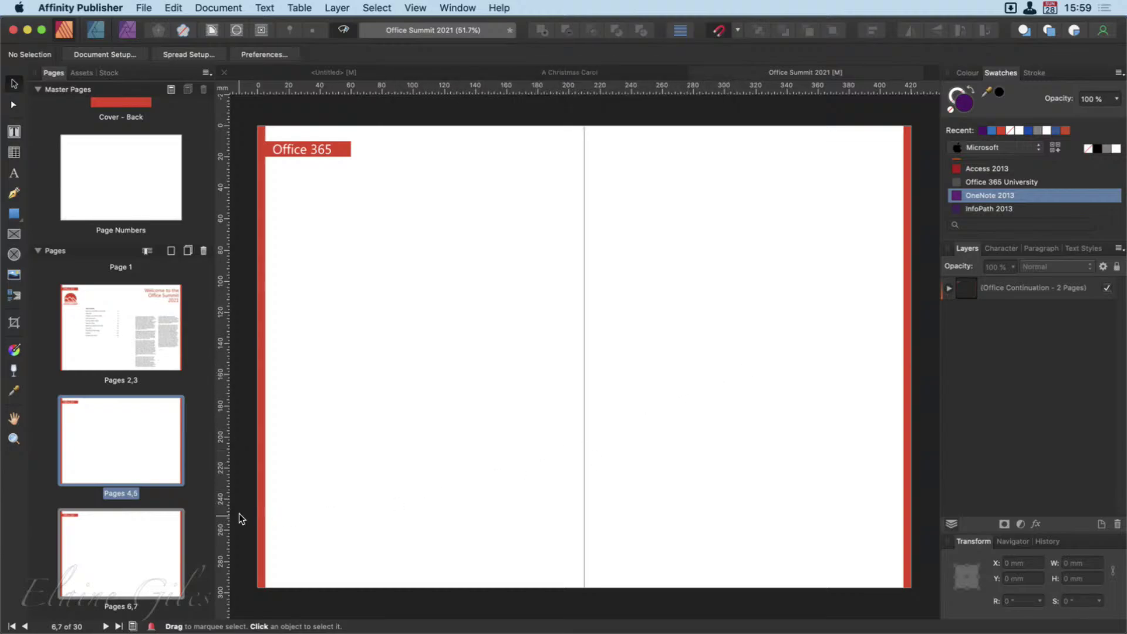
Step: Check which masters are applied to pages 4,5 and view the page numbers on that spread
mouse_move(108, 445)
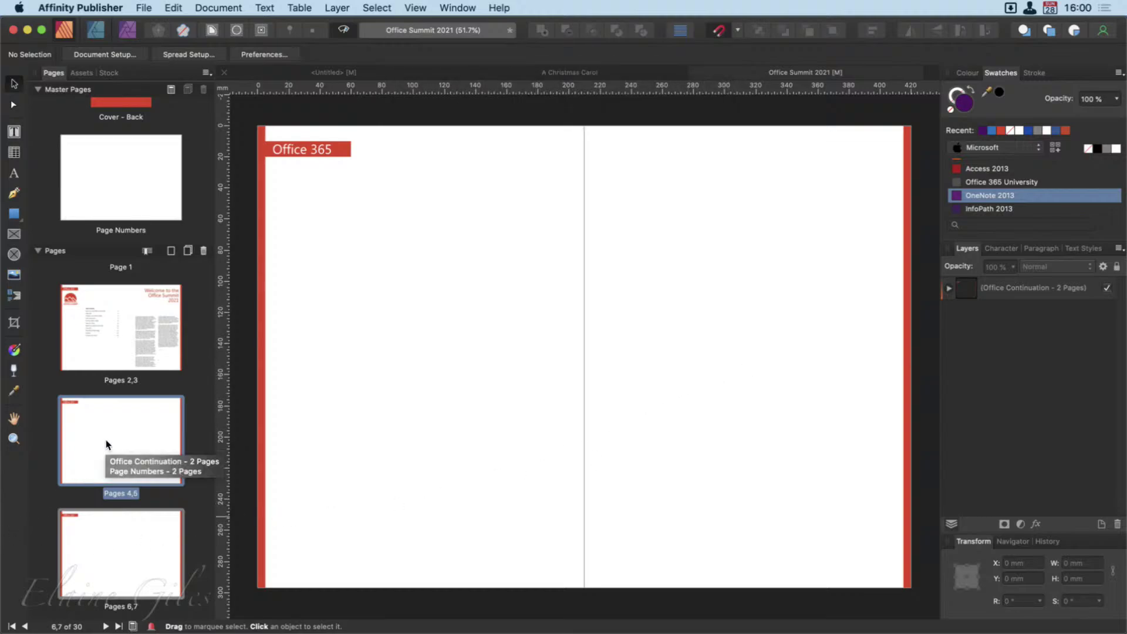
left_click(127, 327)
left_click(124, 412)
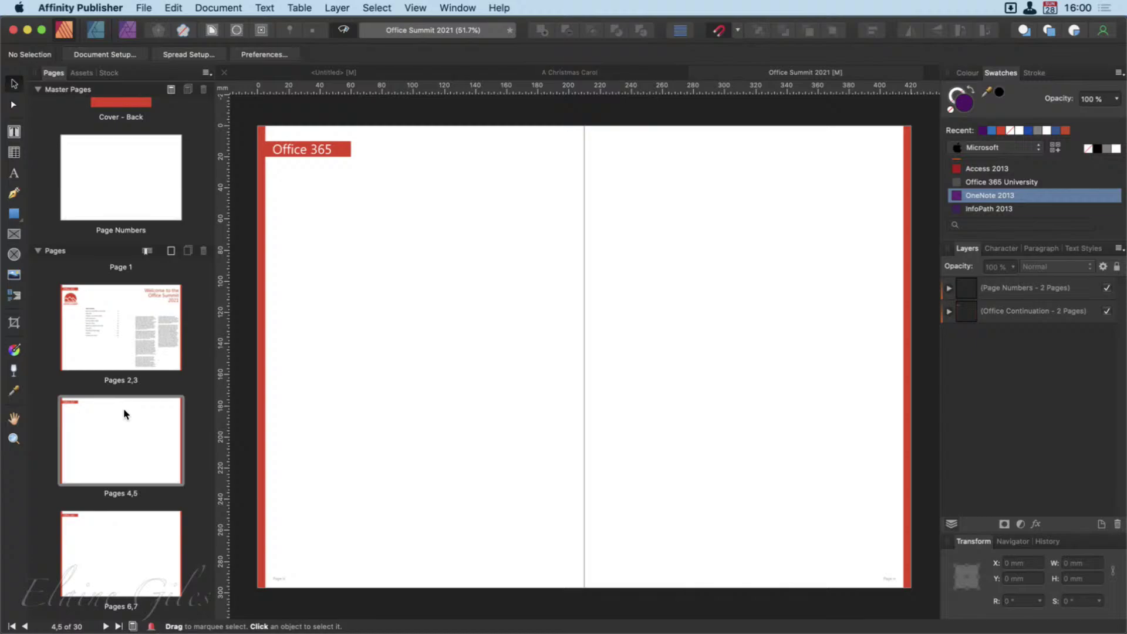
Step: Copy the Office Summit logo on pages 2,3 and delete it from the spread
left_click(122, 344)
left_click(314, 187)
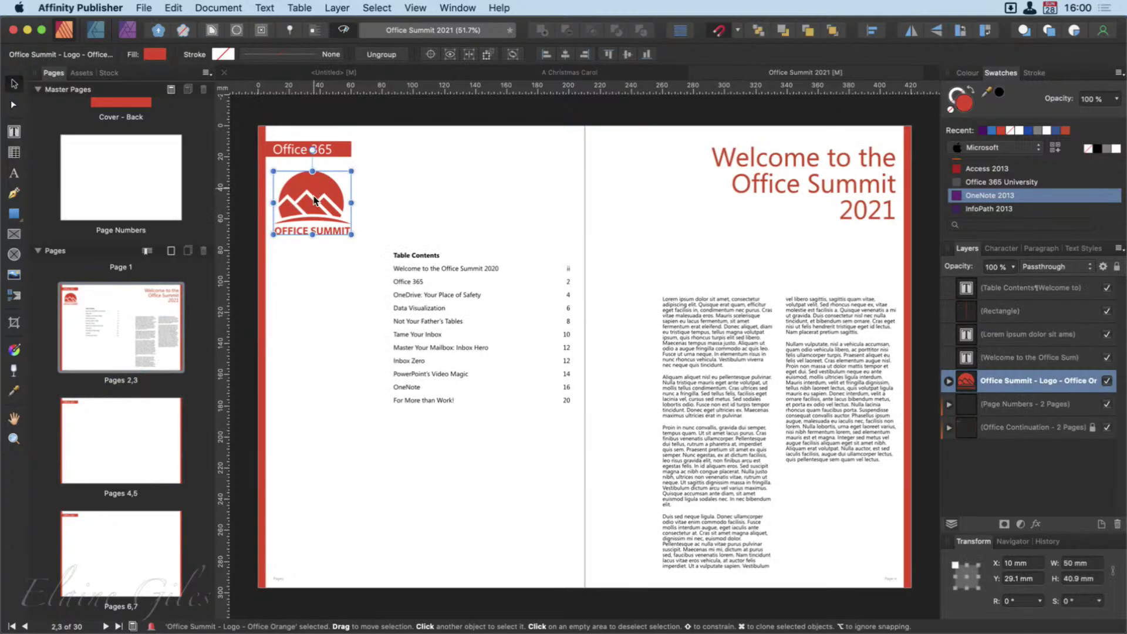
key("super+c")
key("Delete")
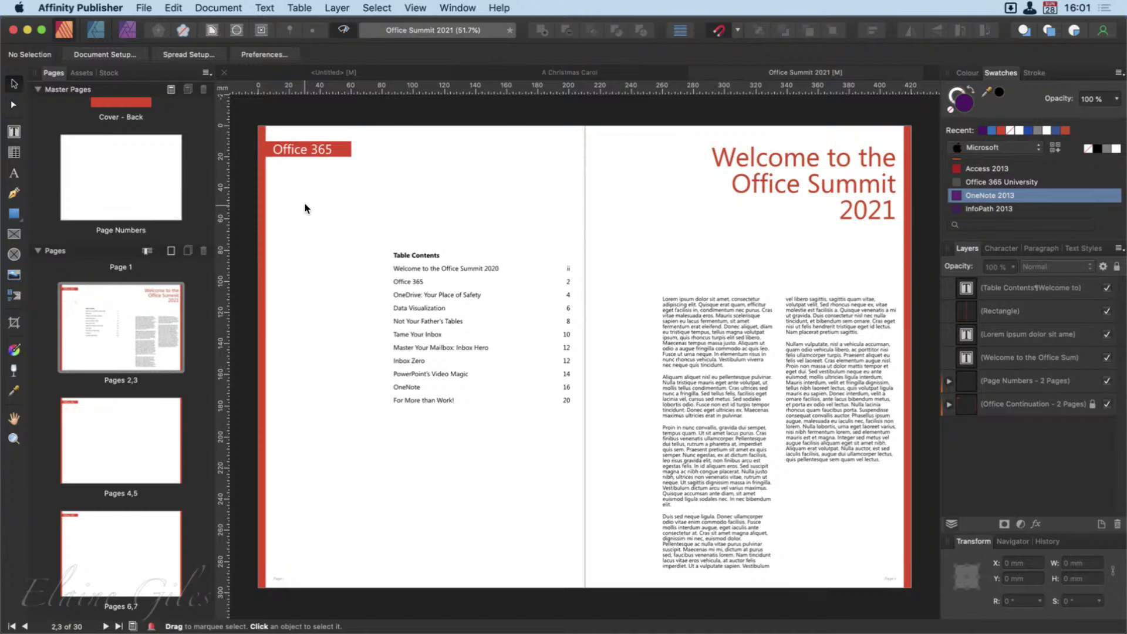
Step: Add a facing master page named Logo and paste the copied Office Summit logo onto it
left_click(171, 89)
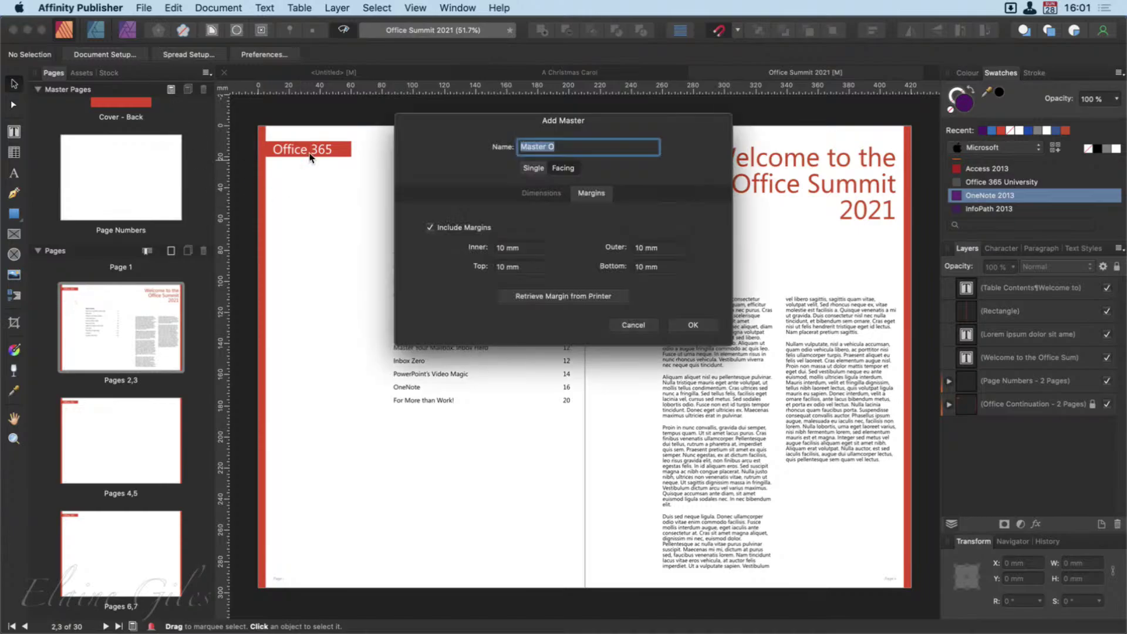
type("Logo")
left_click(693, 326)
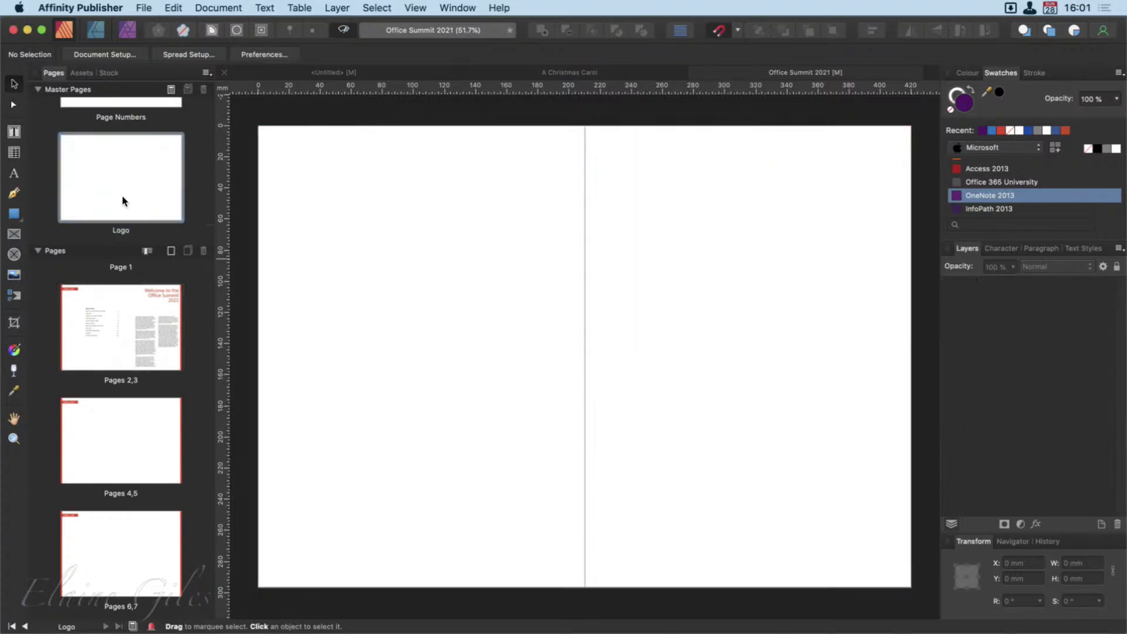
key("super+v")
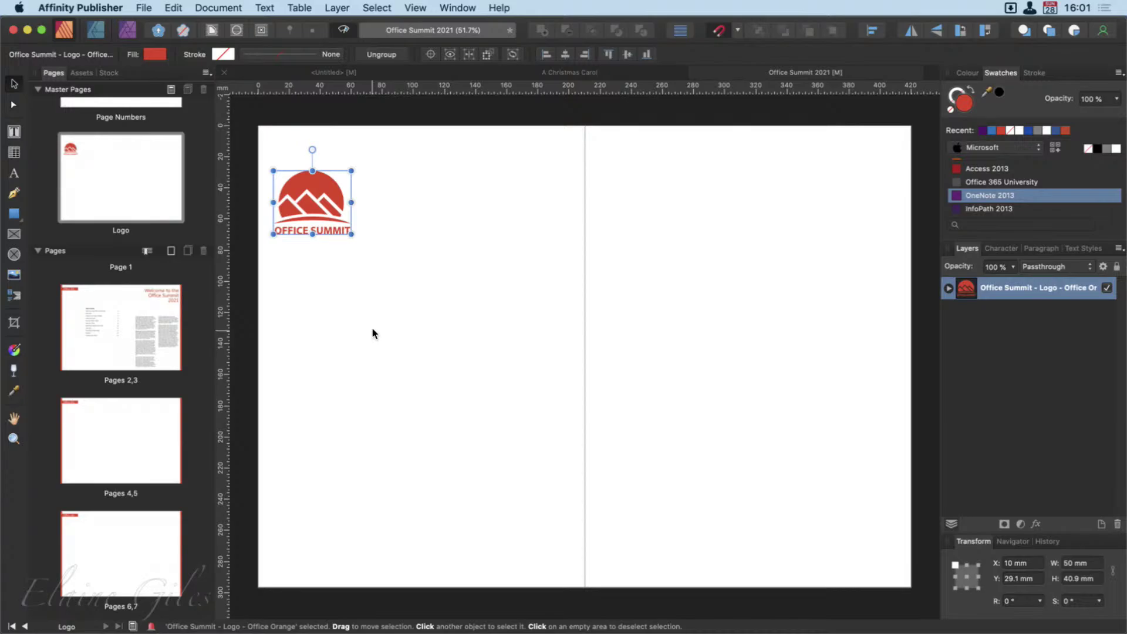
Step: Apply the Logo master to specified pages 2-3 with Replace Existing turned off
left_click(117, 326)
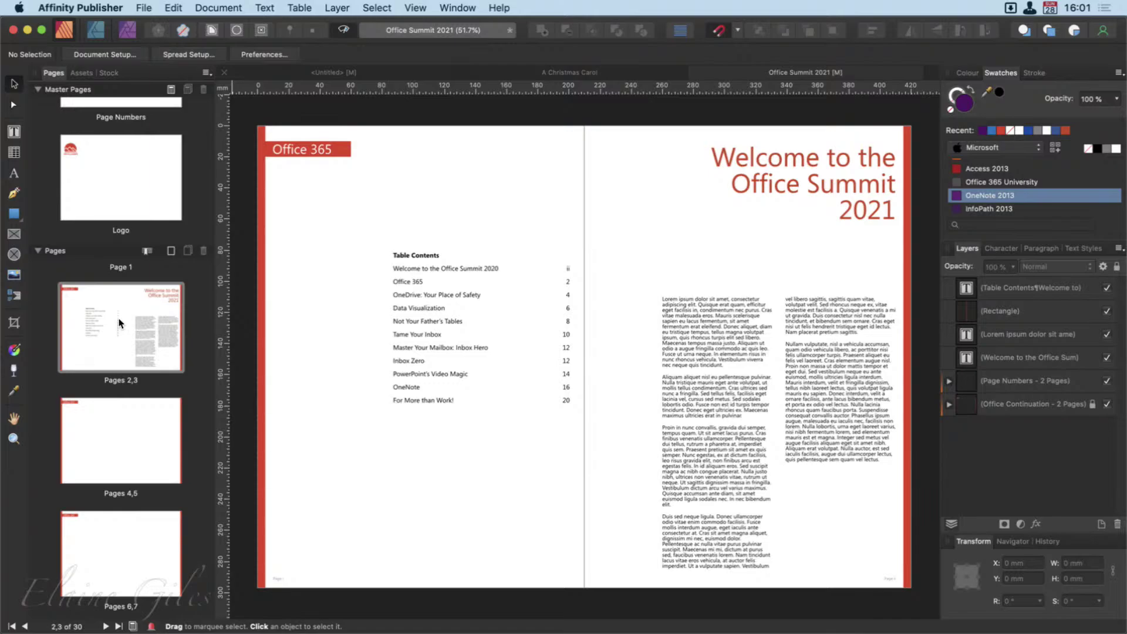
right_click(118, 314)
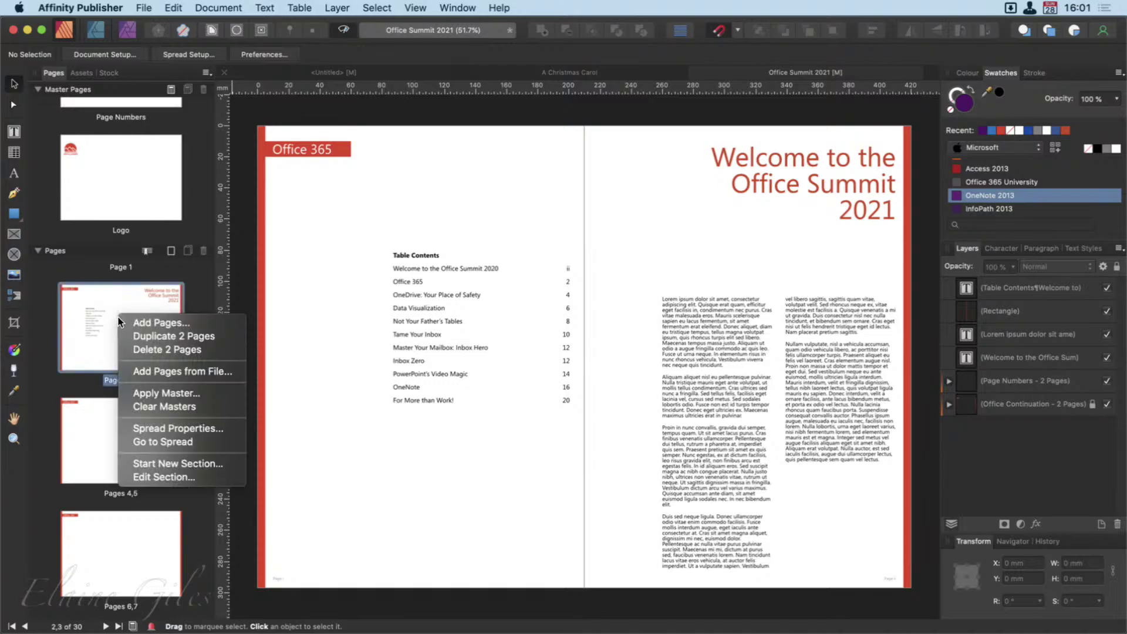
left_click(148, 391)
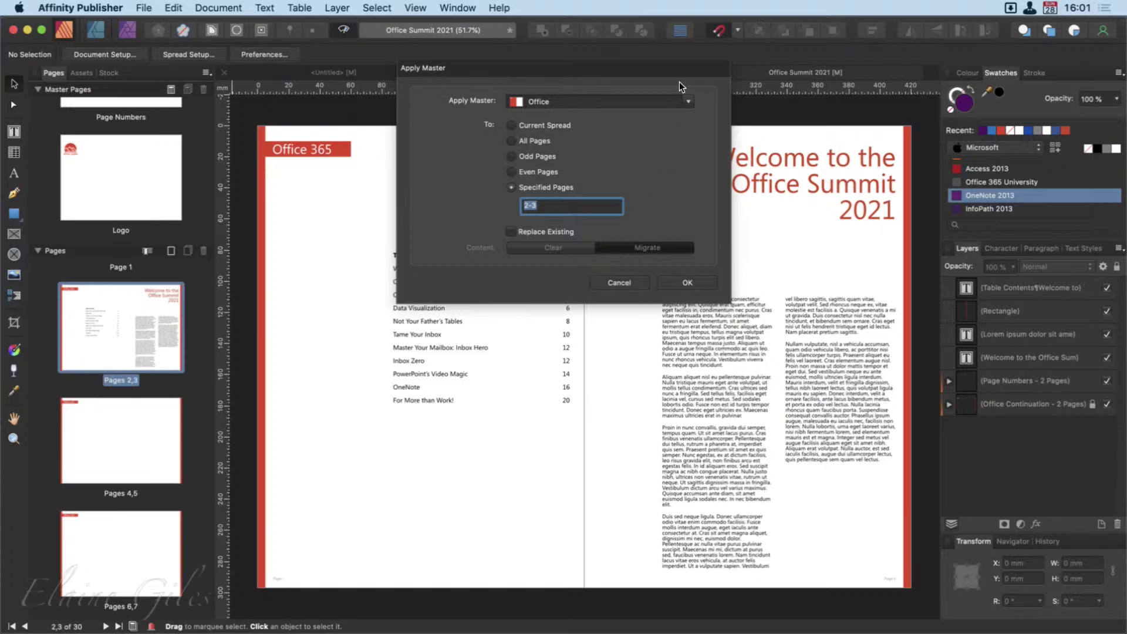
left_click(689, 98)
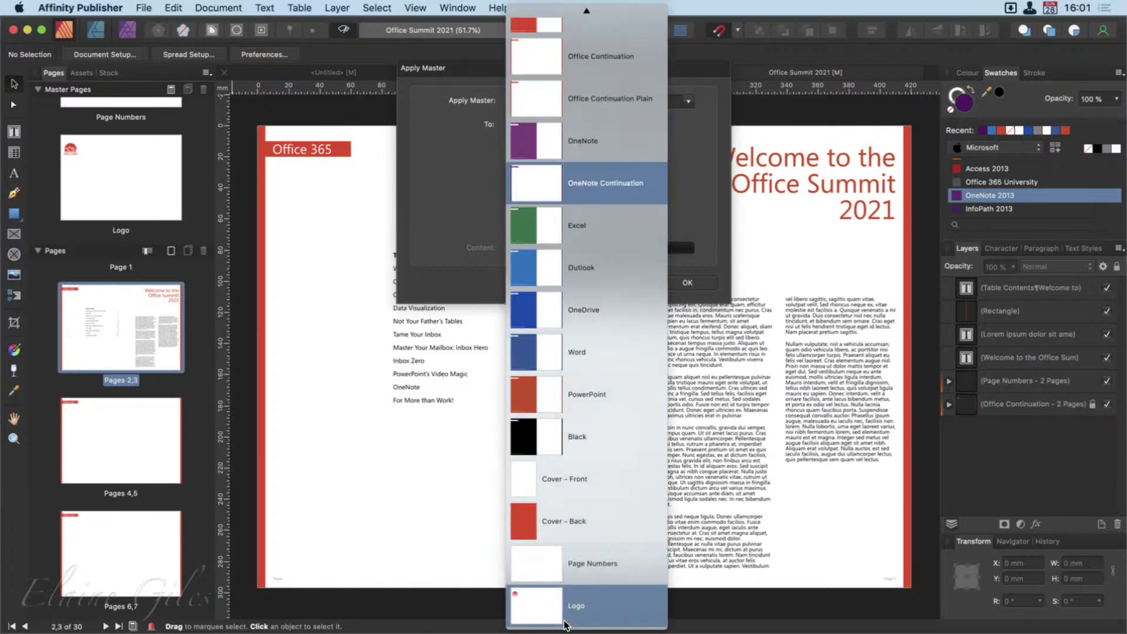
left_click(565, 611)
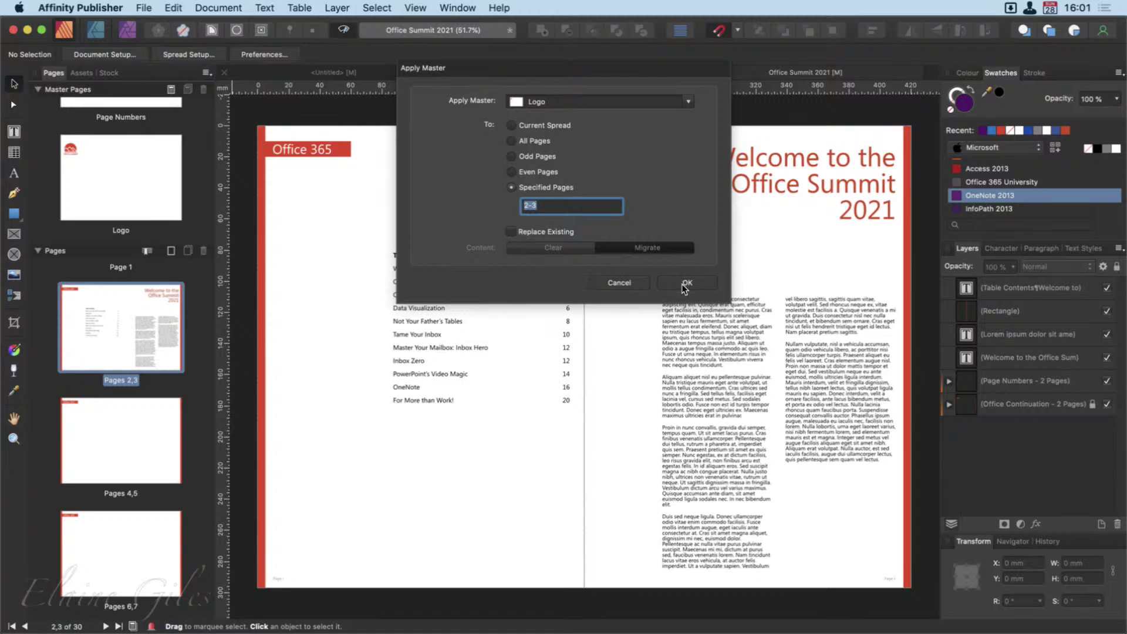
left_click(710, 283)
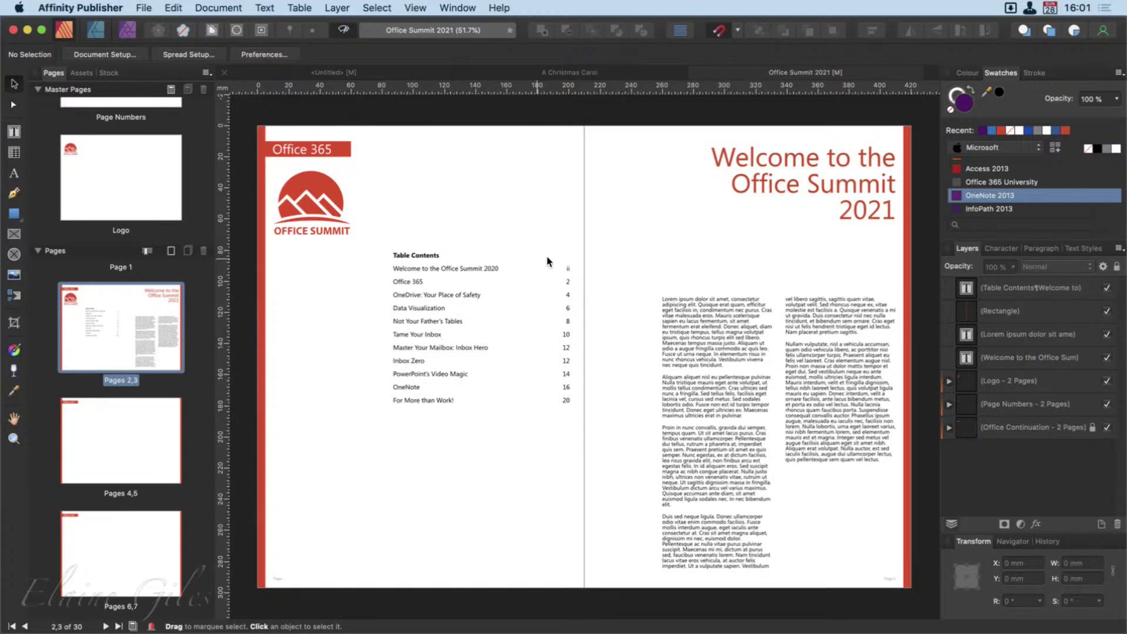
Step: Examine the layer stack of pages 2,3, comparing the spread's own objects with its three master layers
left_click(1001, 293)
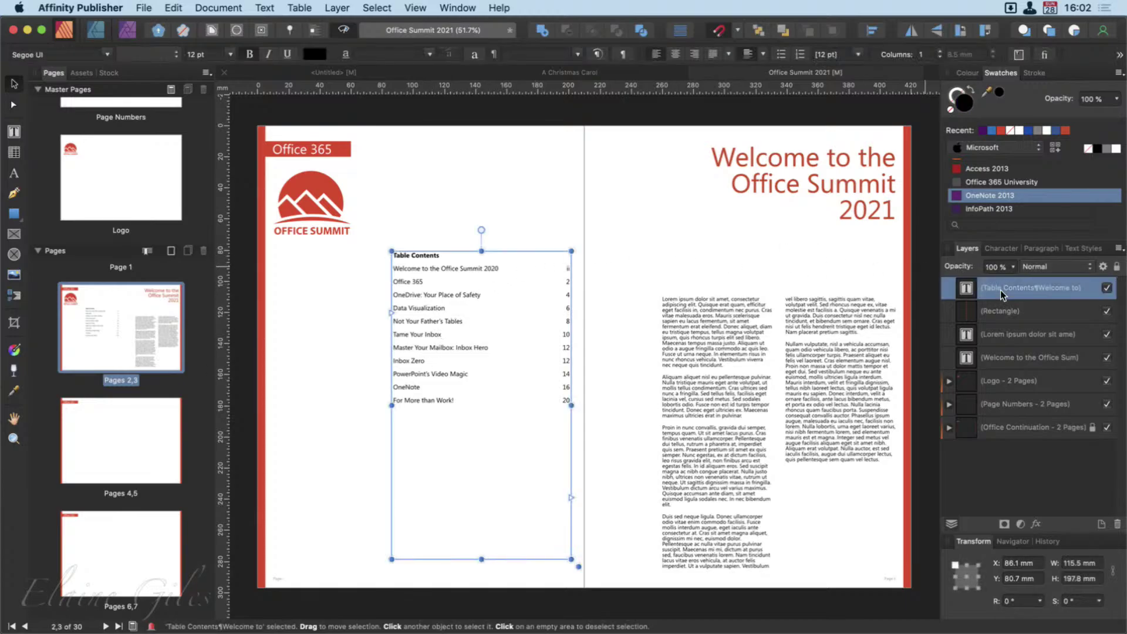
left_click(988, 315)
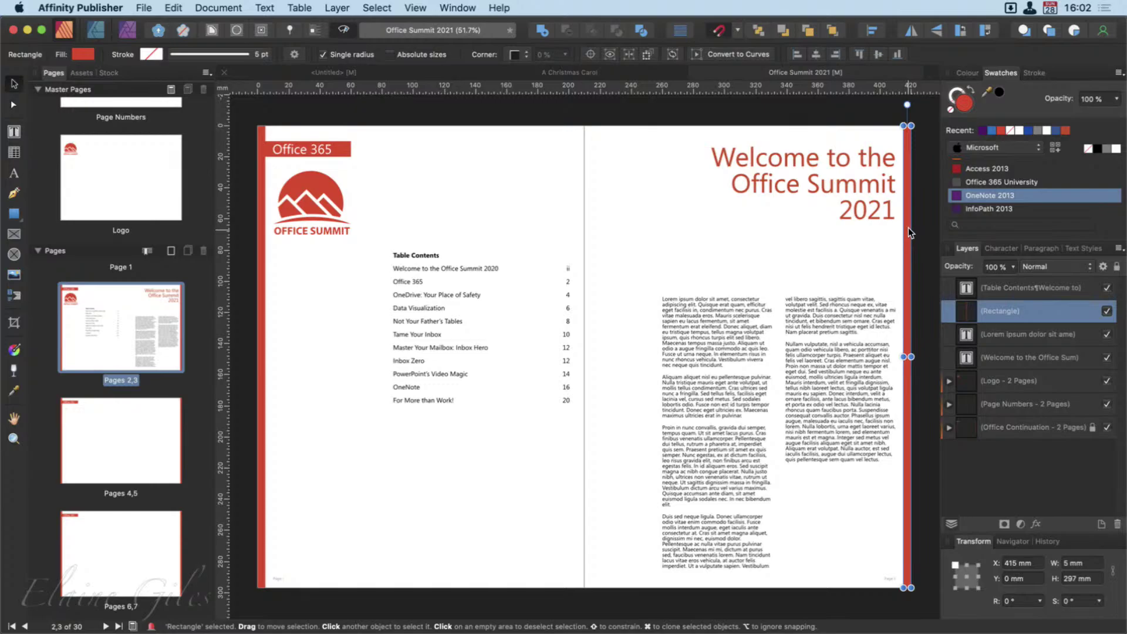
left_click(994, 330)
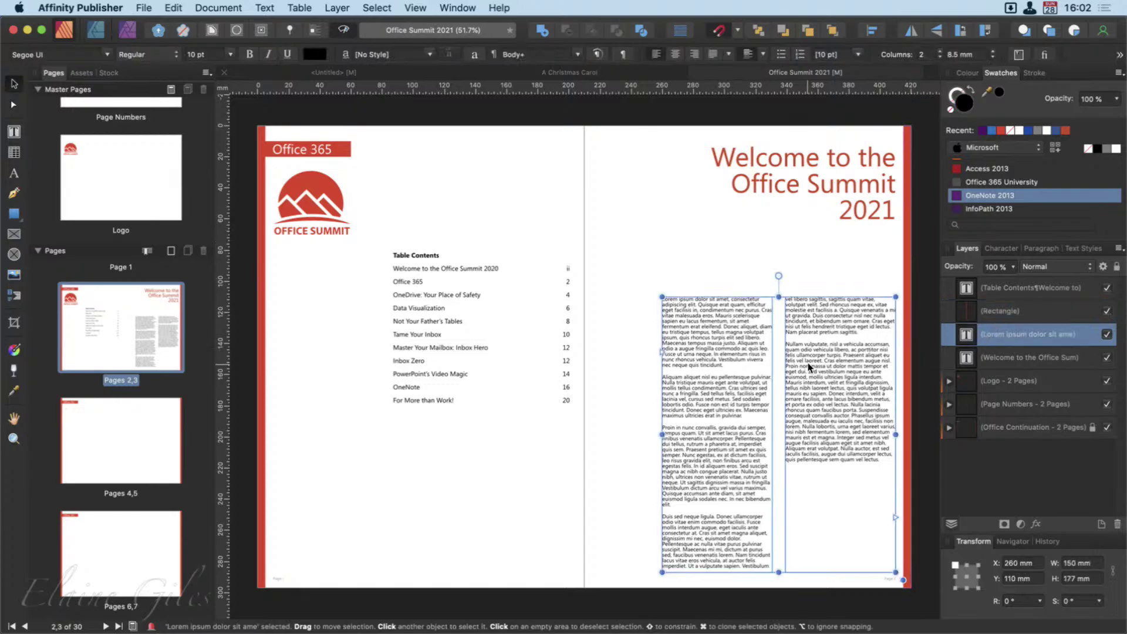
left_click(812, 205)
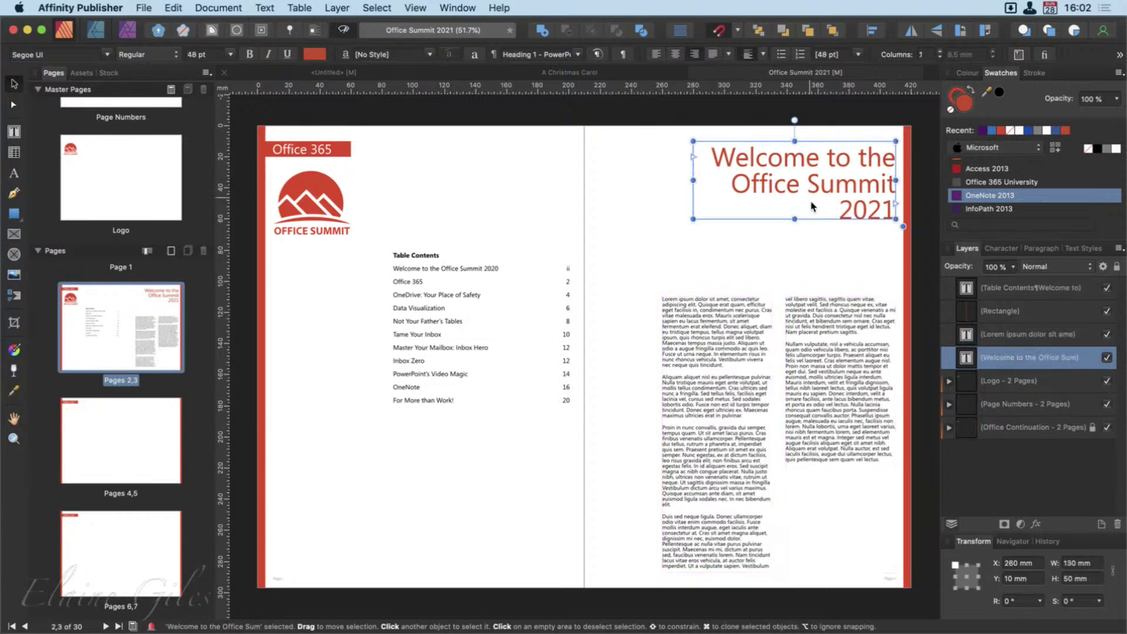
left_click(1005, 287, "shift")
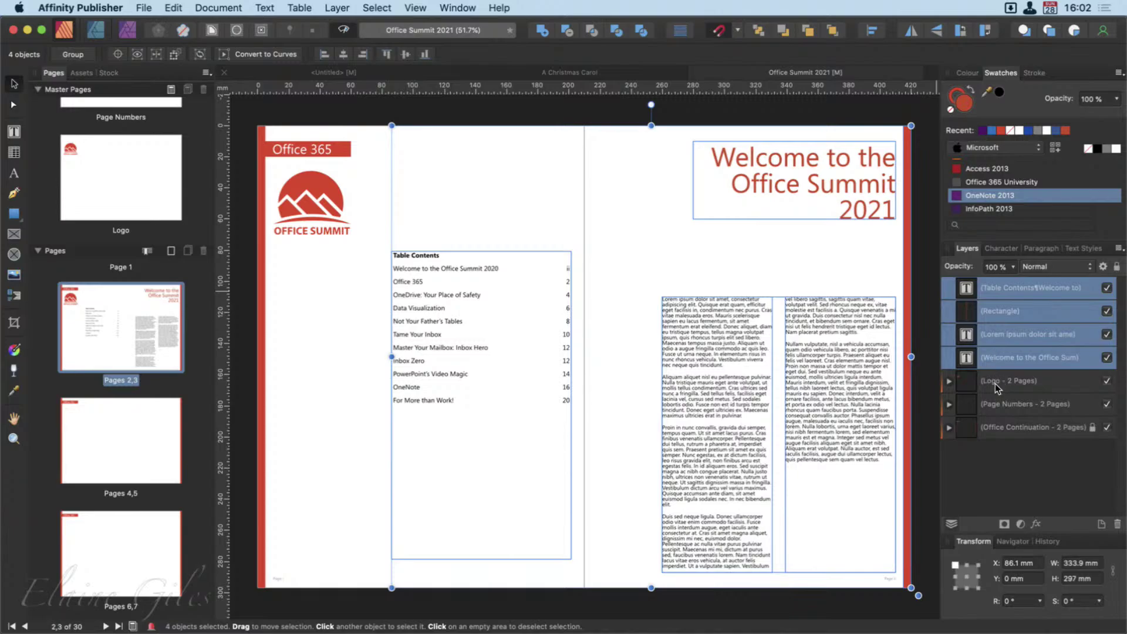
left_click(1026, 378)
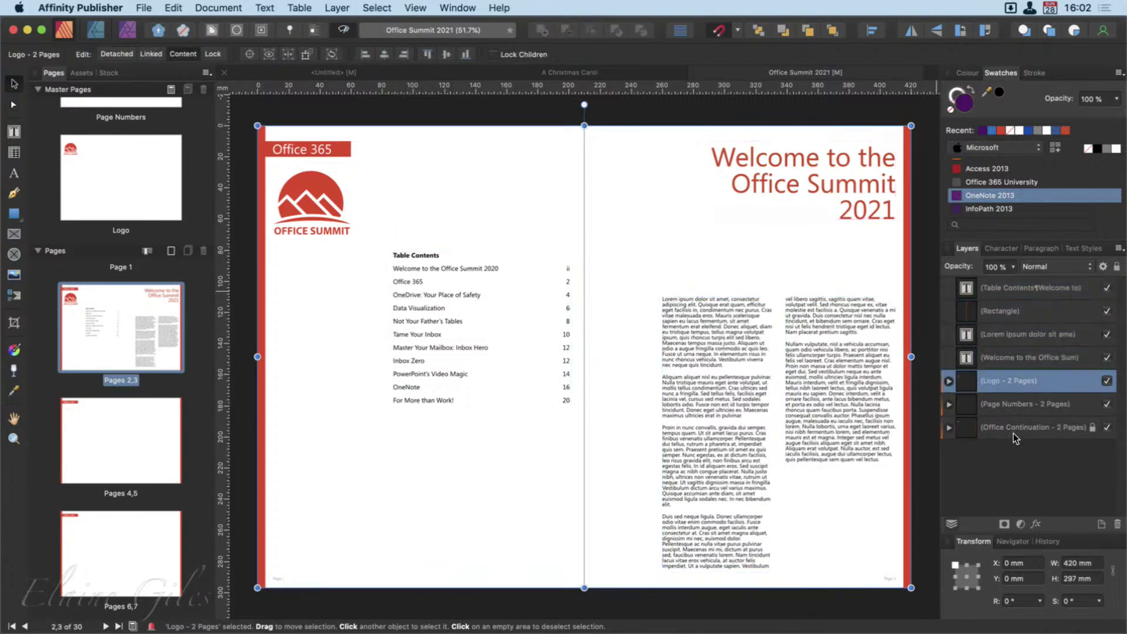
left_click(1013, 432, "shift")
left_click(996, 459)
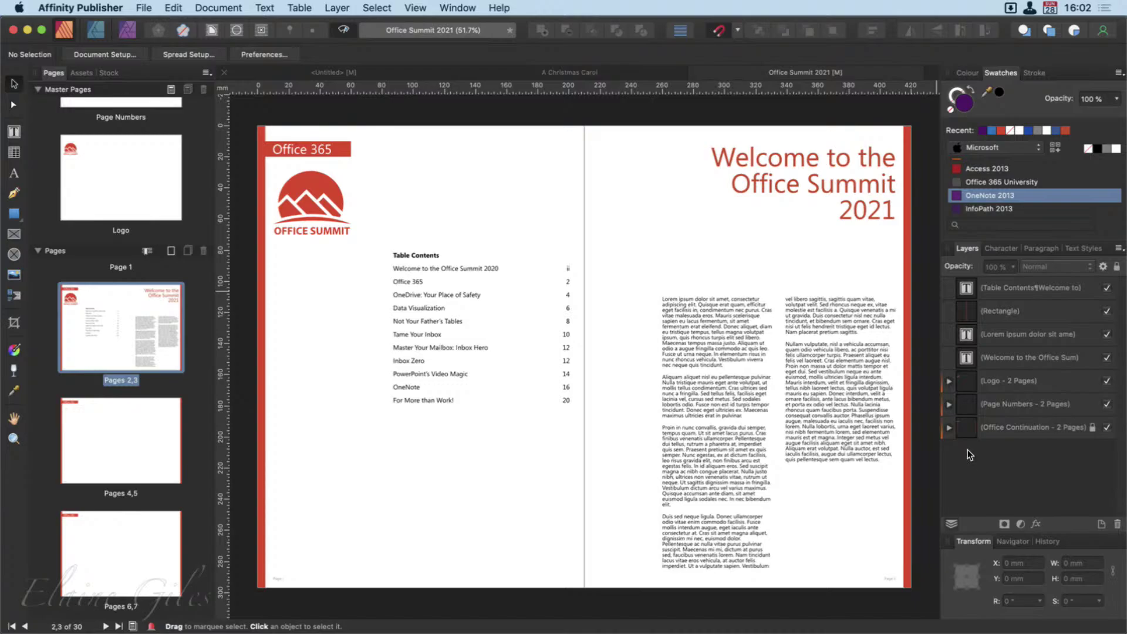
mouse_move(922, 351)
left_mouse_down()
mouse_move(947, 371)
mouse_move(960, 442)
left_mouse_up()
Step: Examine the master layers used on pages 12,13, pages 28,29 and pages 26,27
scroll(105, 534, "down", 7)
left_click(114, 516)
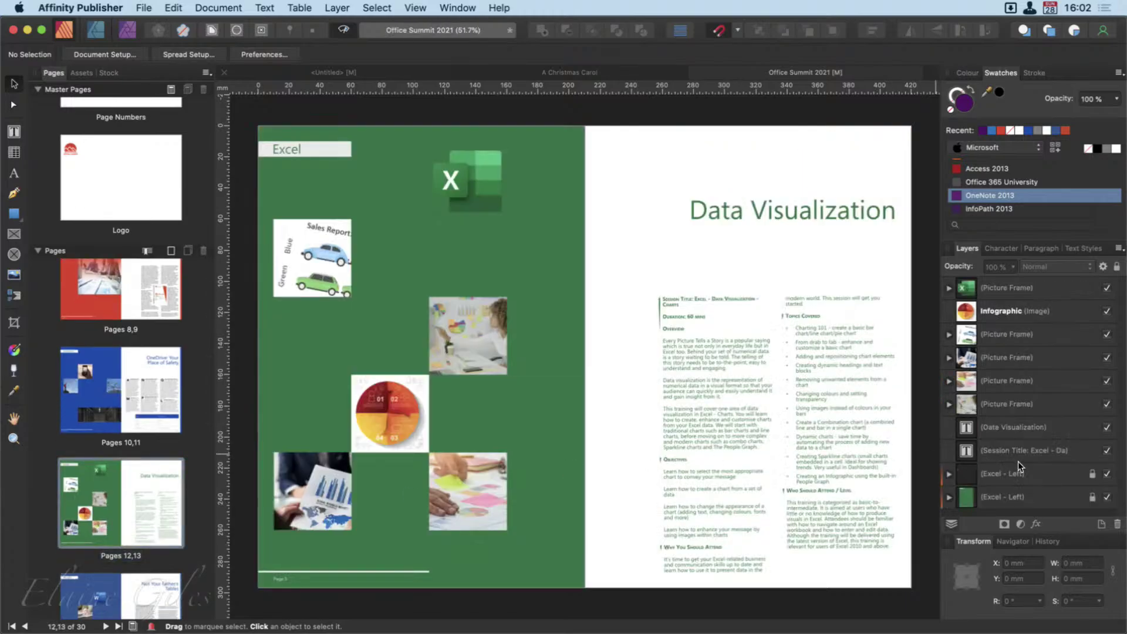
scroll(156, 580, "down", 10)
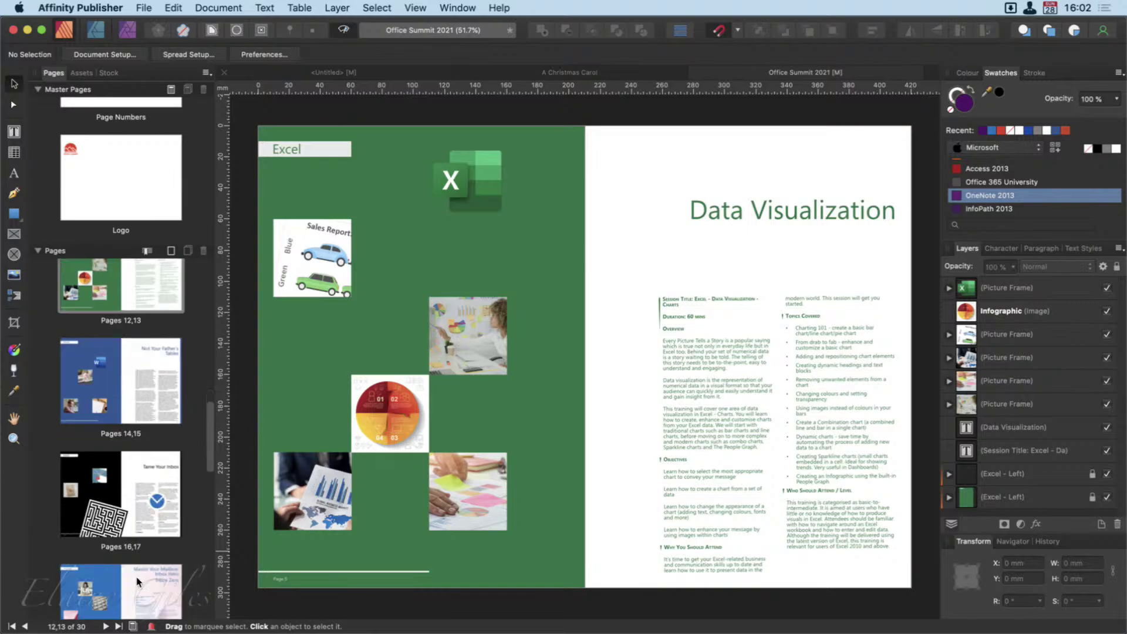
scroll(135, 578, "down", 2)
left_click(122, 519)
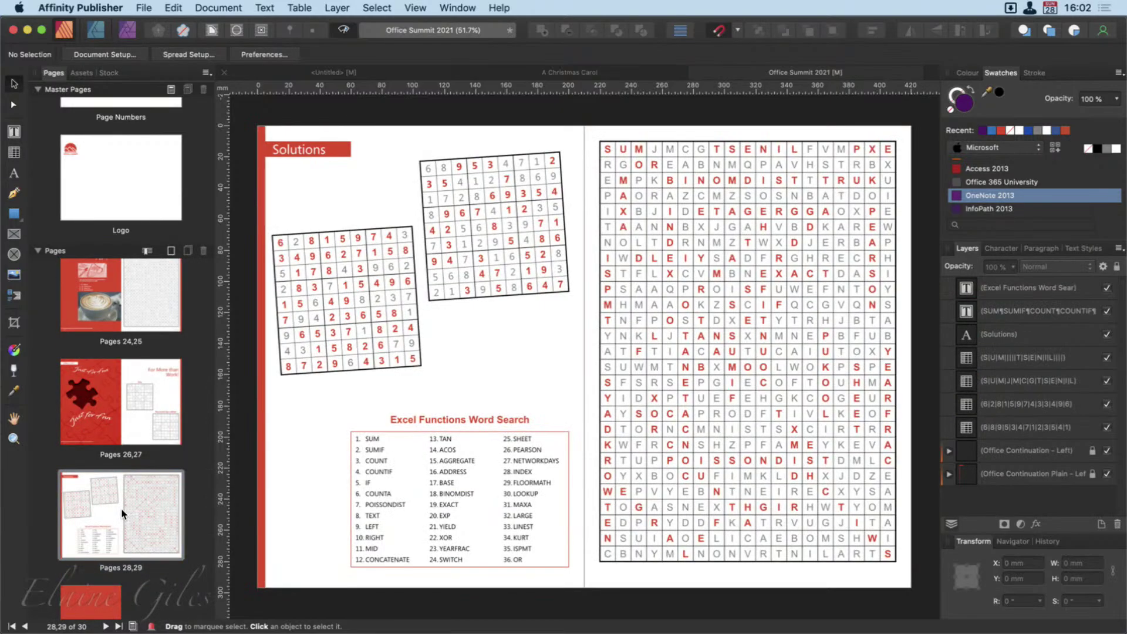
left_click(125, 436)
scroll(1014, 428, "down", 1)
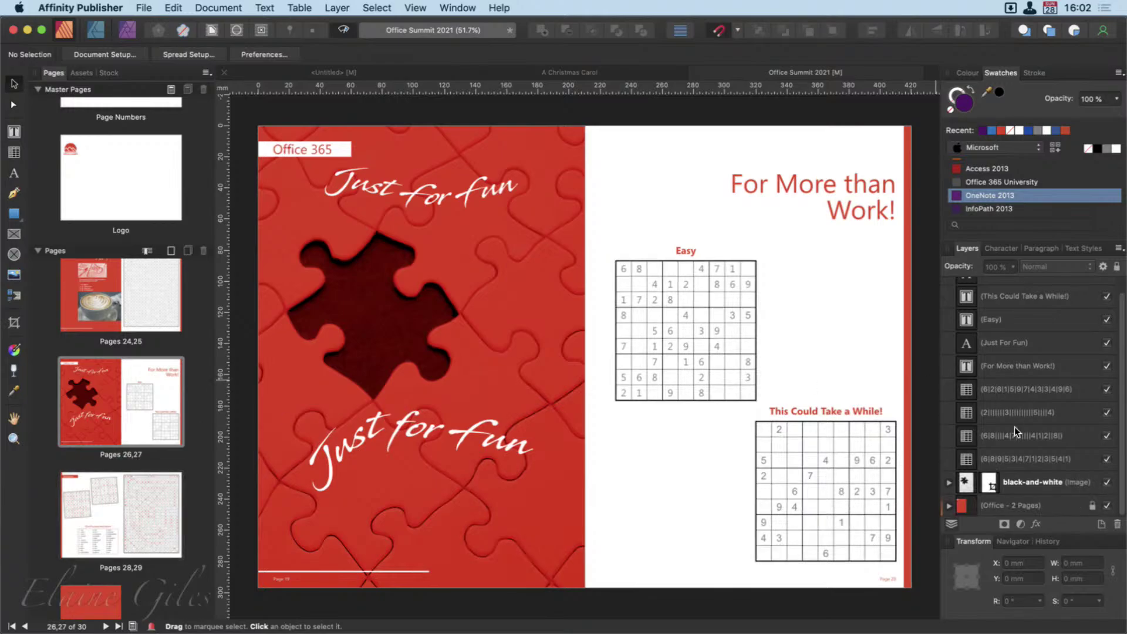
left_click(1017, 499)
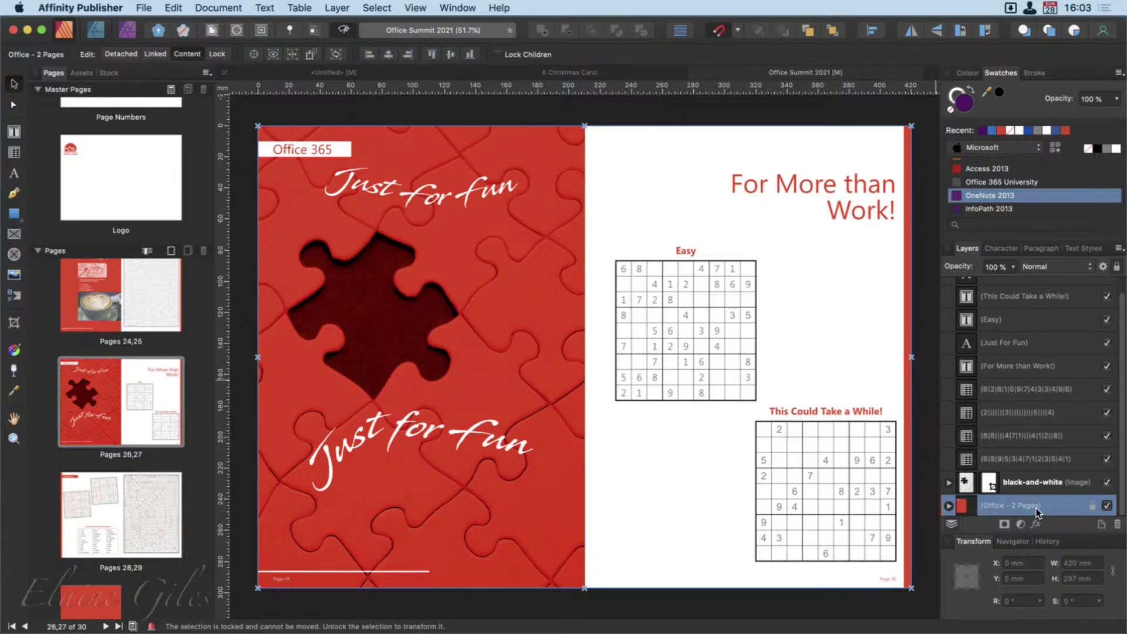
Step: Return to pages 2,3 and inspect the Office Continuation and Page Numbers master layers
scroll(136, 346, "up", 15)
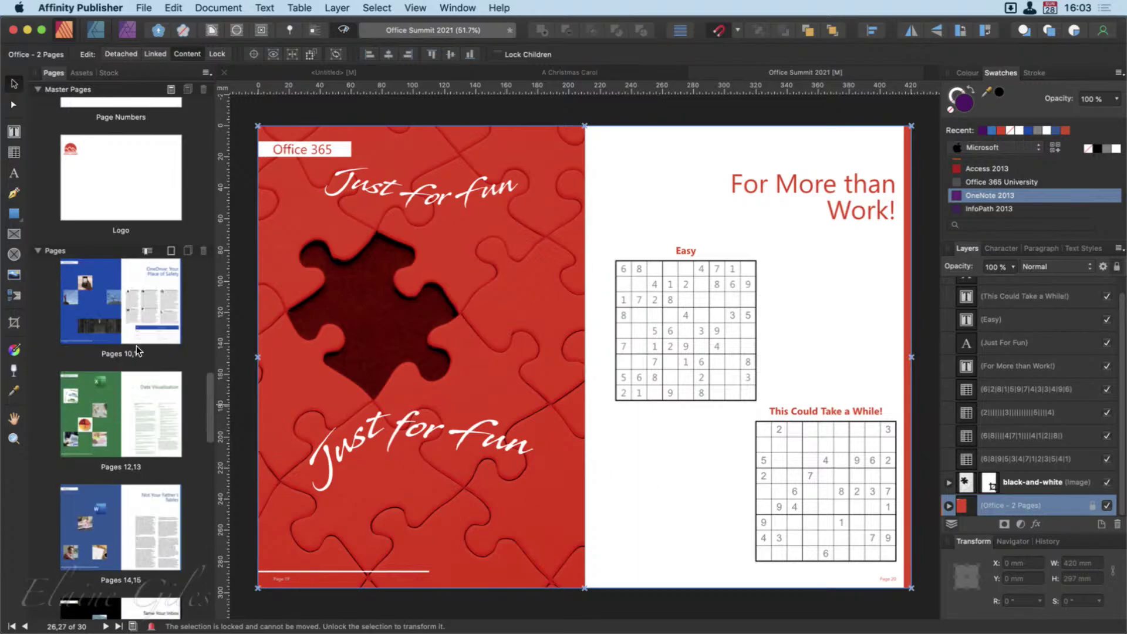
scroll(136, 350, "up", 8)
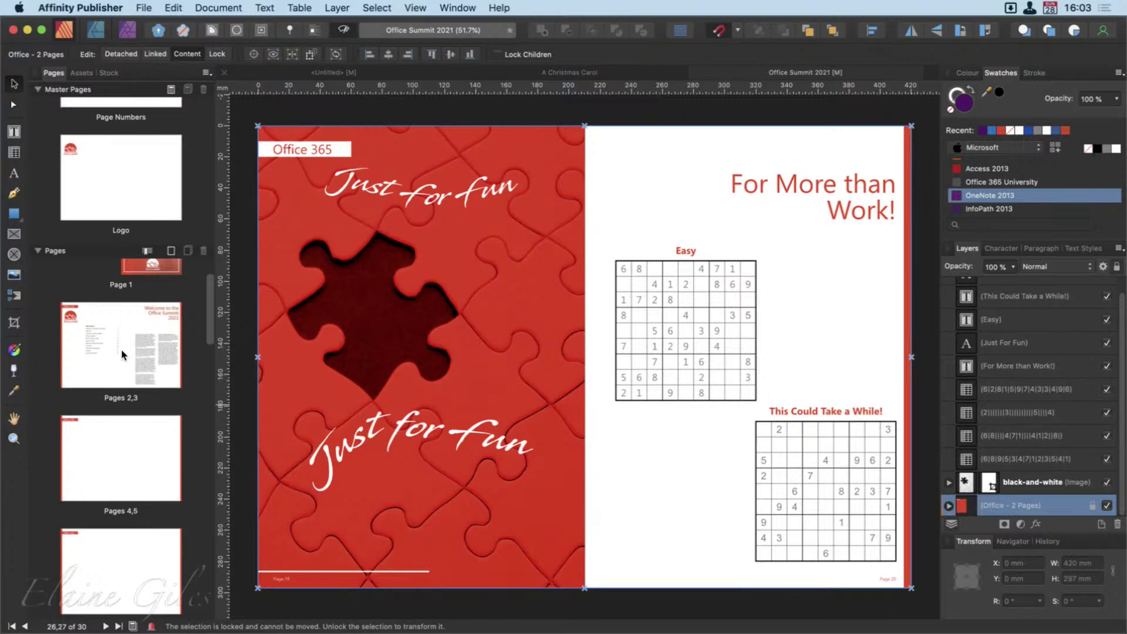
left_click(123, 354)
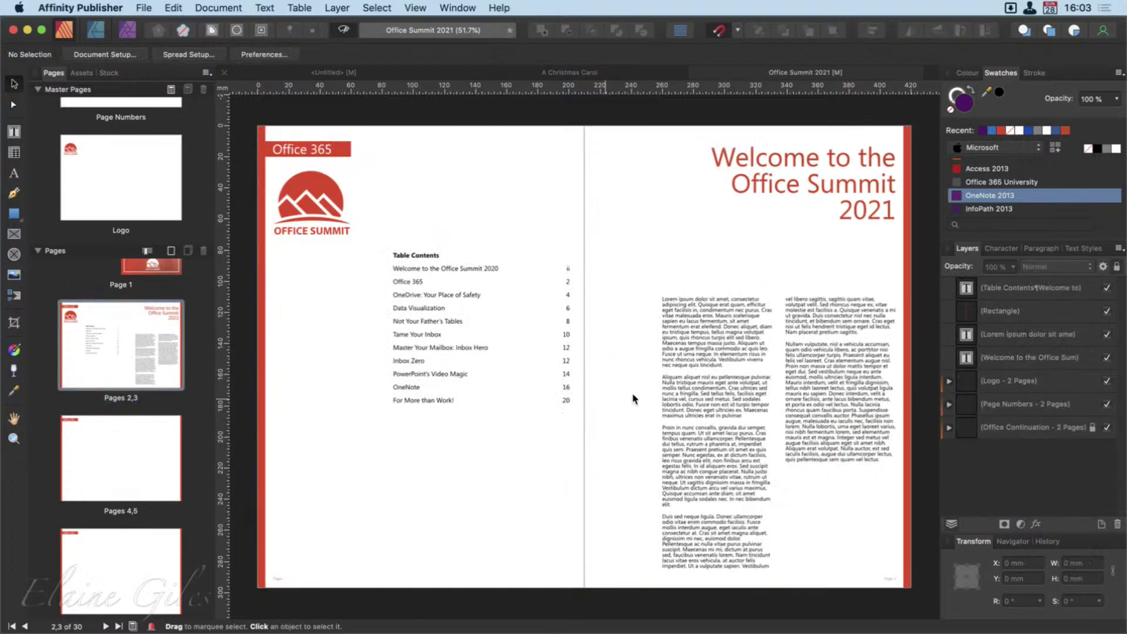
left_click(1008, 426)
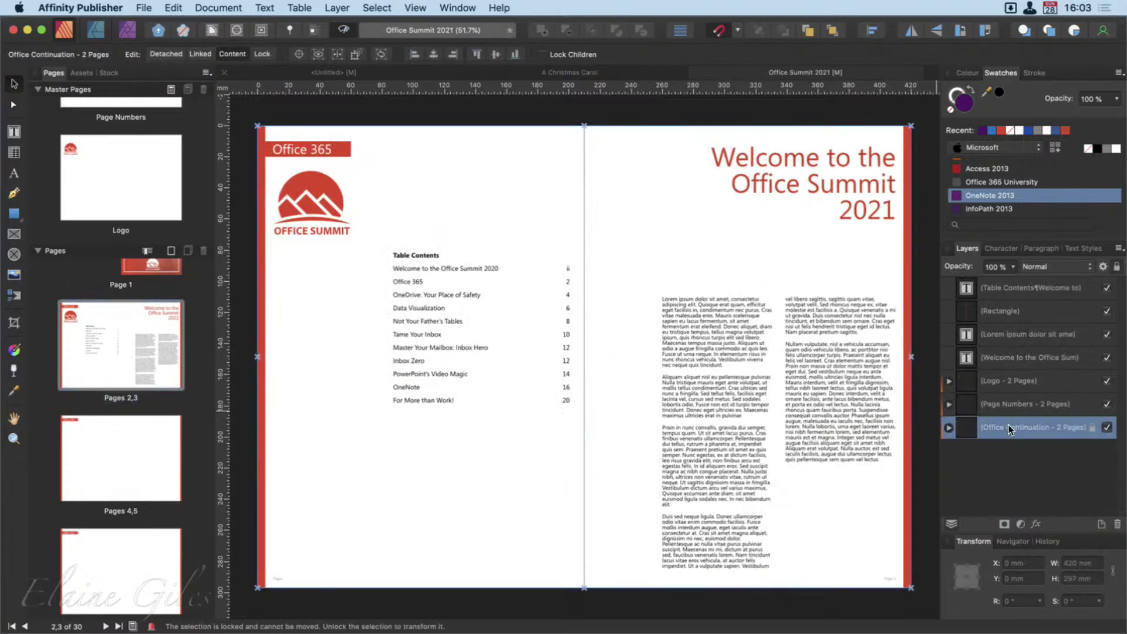
left_click(1005, 405)
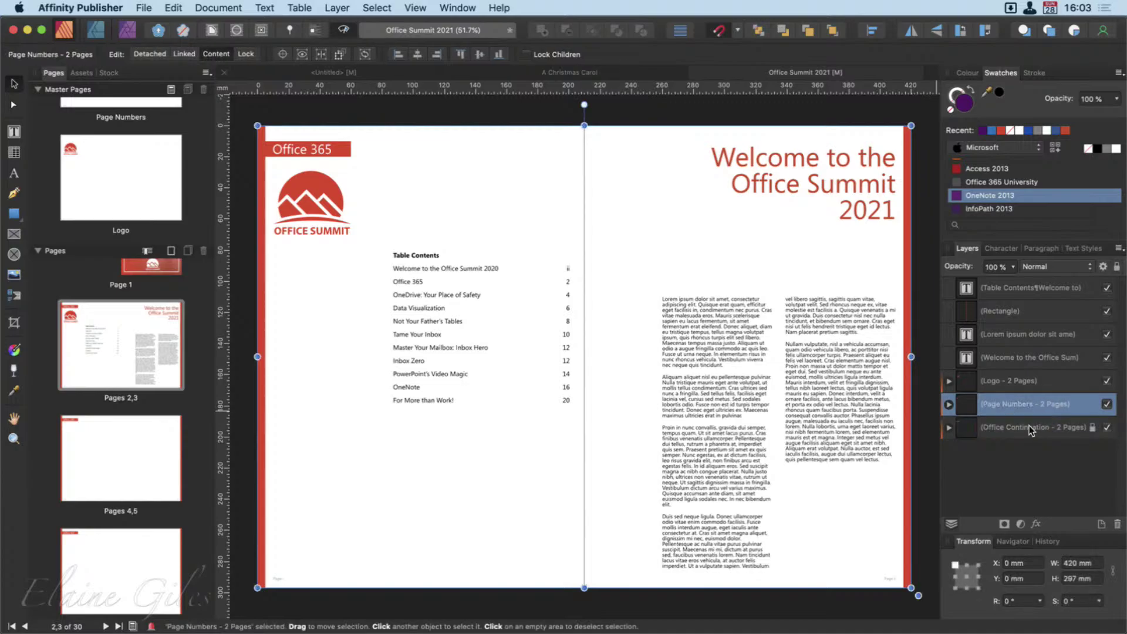
Step: Hide the Office Continuation, Page Numbers and Logo master layers on pages 2,3 one by one, and show all three again
left_click(998, 382)
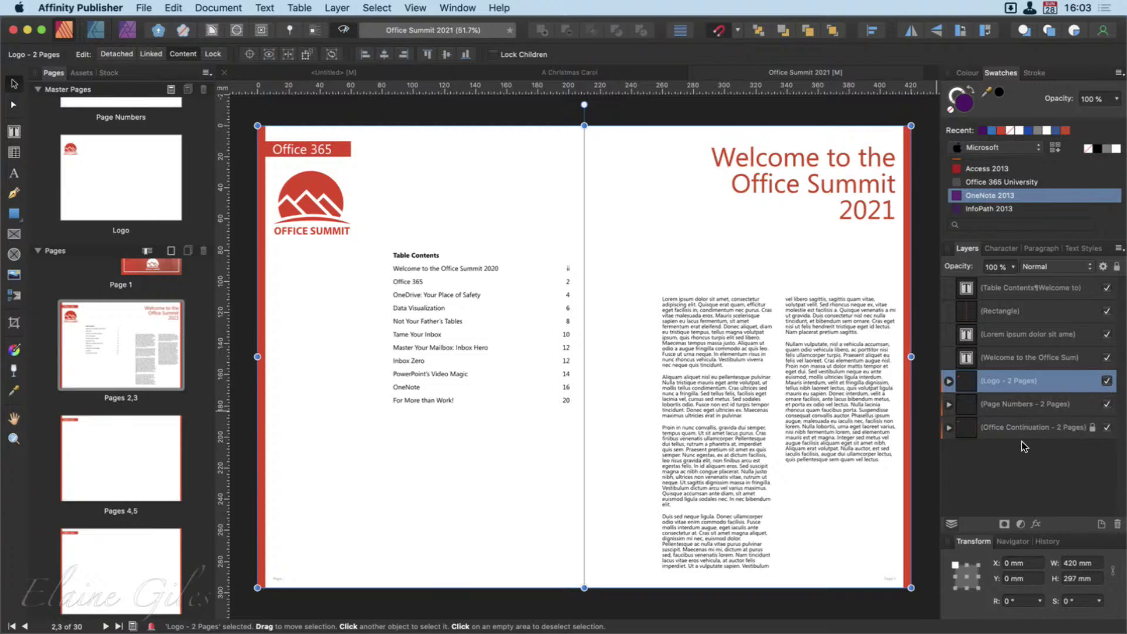
left_click(1107, 427)
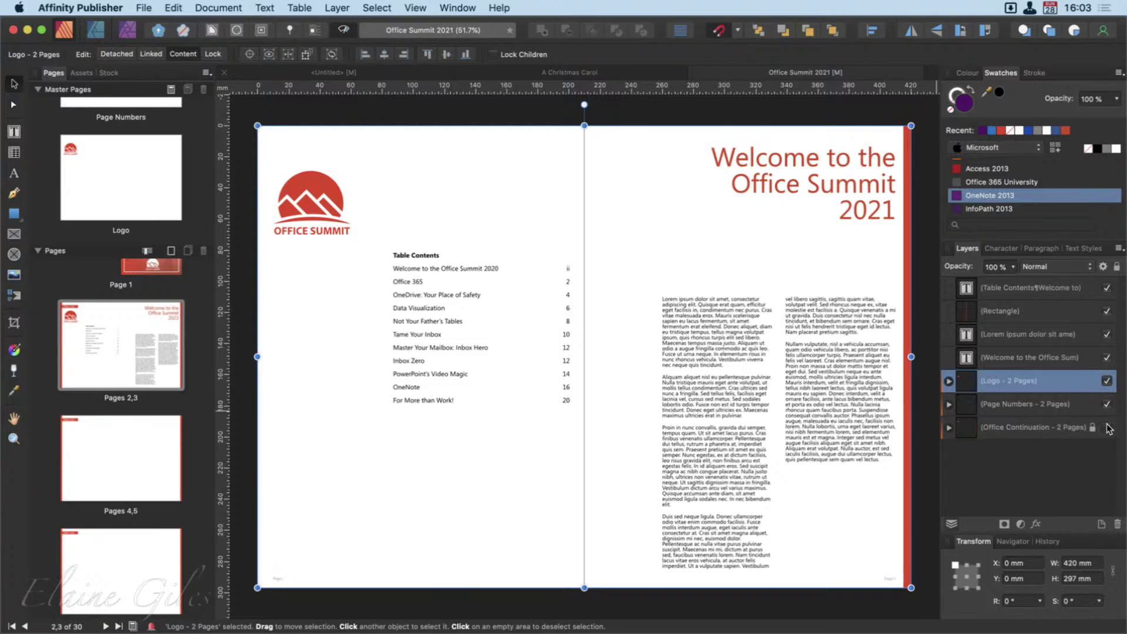
left_click(1107, 405)
left_click(1107, 381)
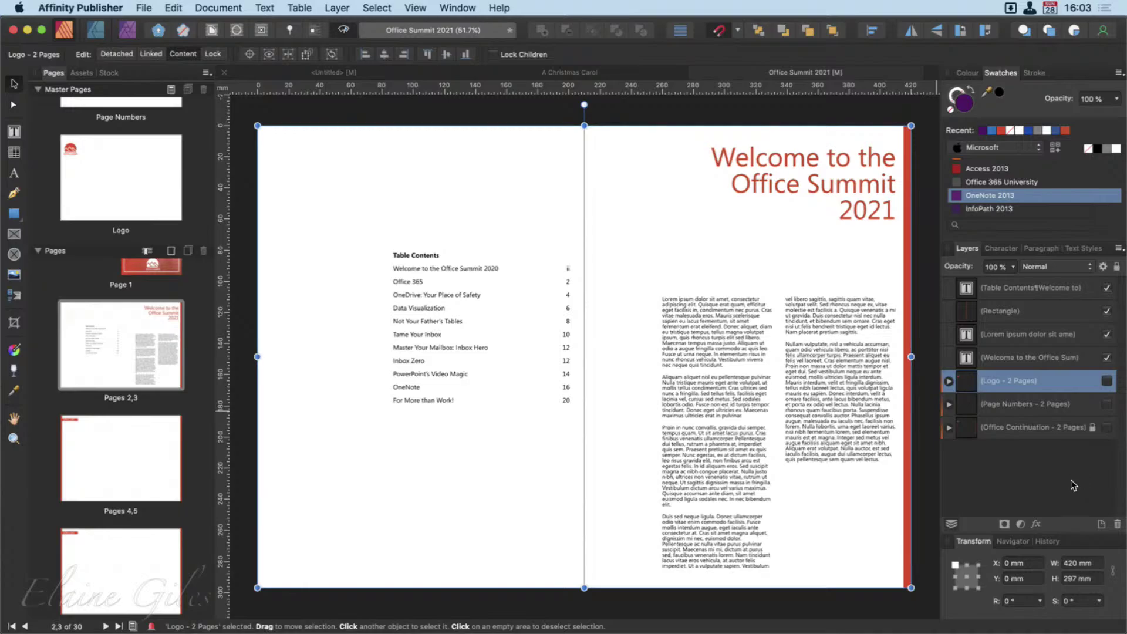
left_click(1107, 428)
left_click(1107, 405)
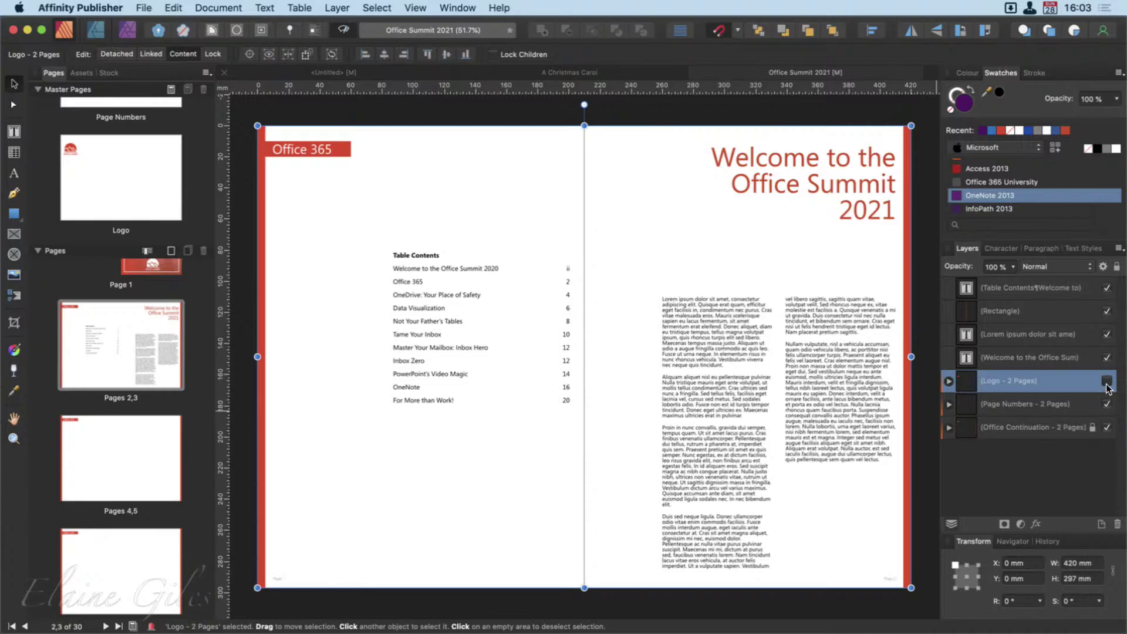
left_click(1107, 381)
Step: Expand the Logo and Page Numbers master layers on pages 2,3 and inspect the logo and both page number frames
left_click(948, 383)
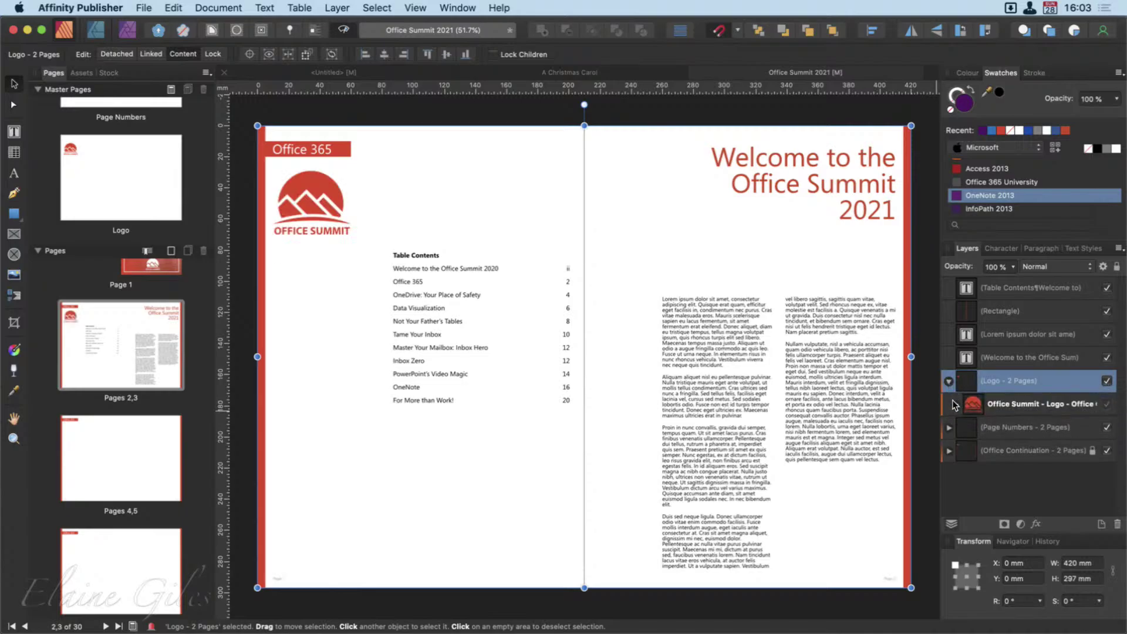
left_click(1004, 407)
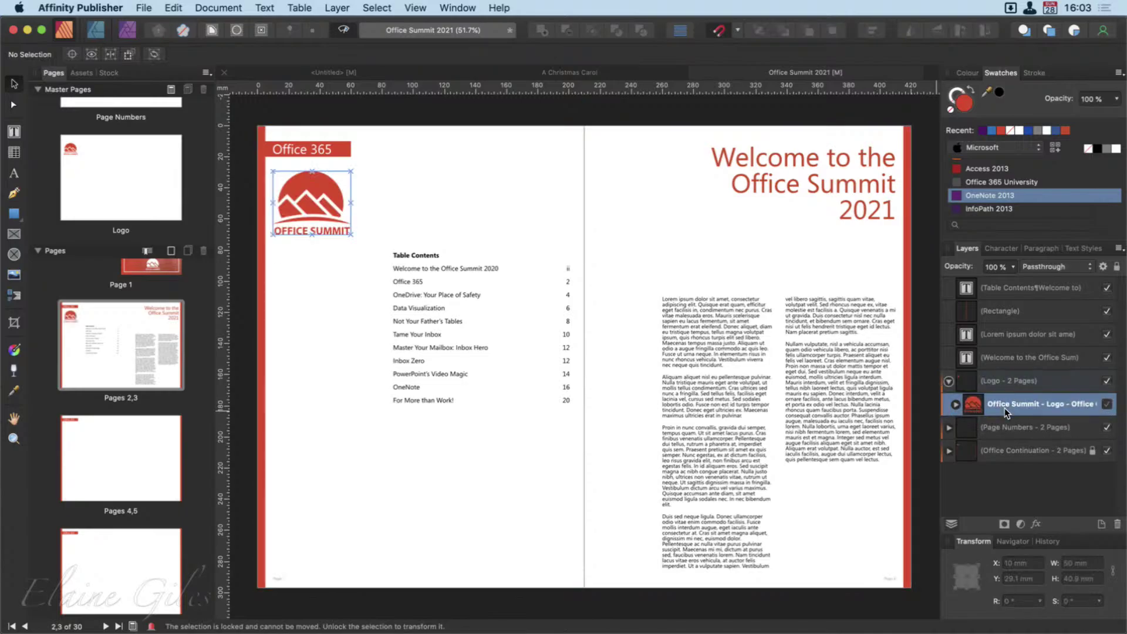
left_click(948, 428)
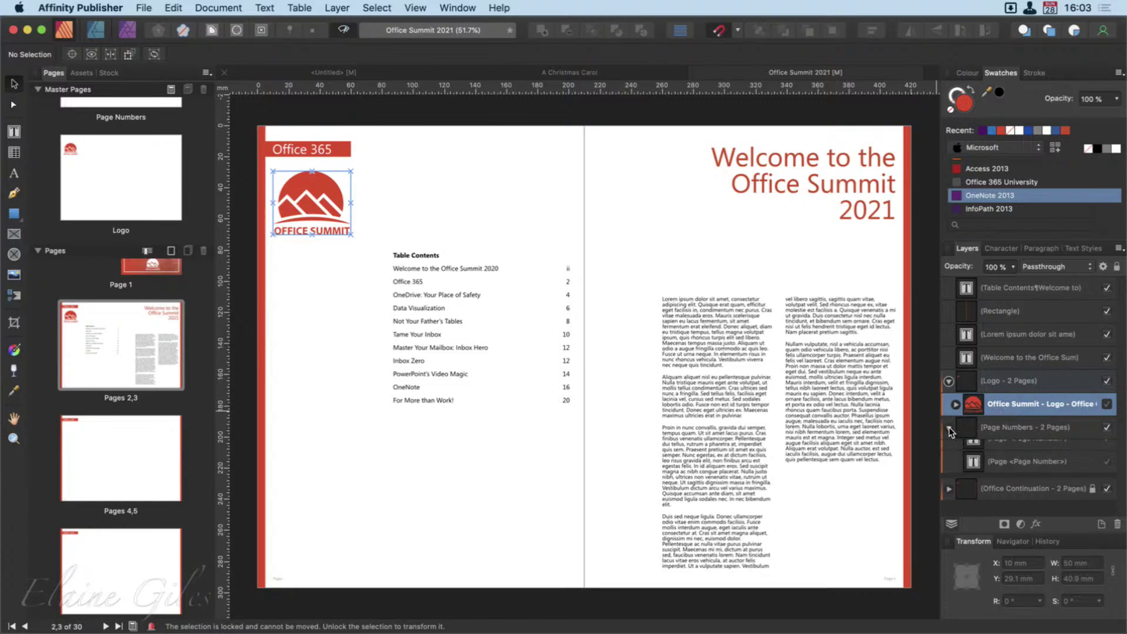
left_click(1003, 452)
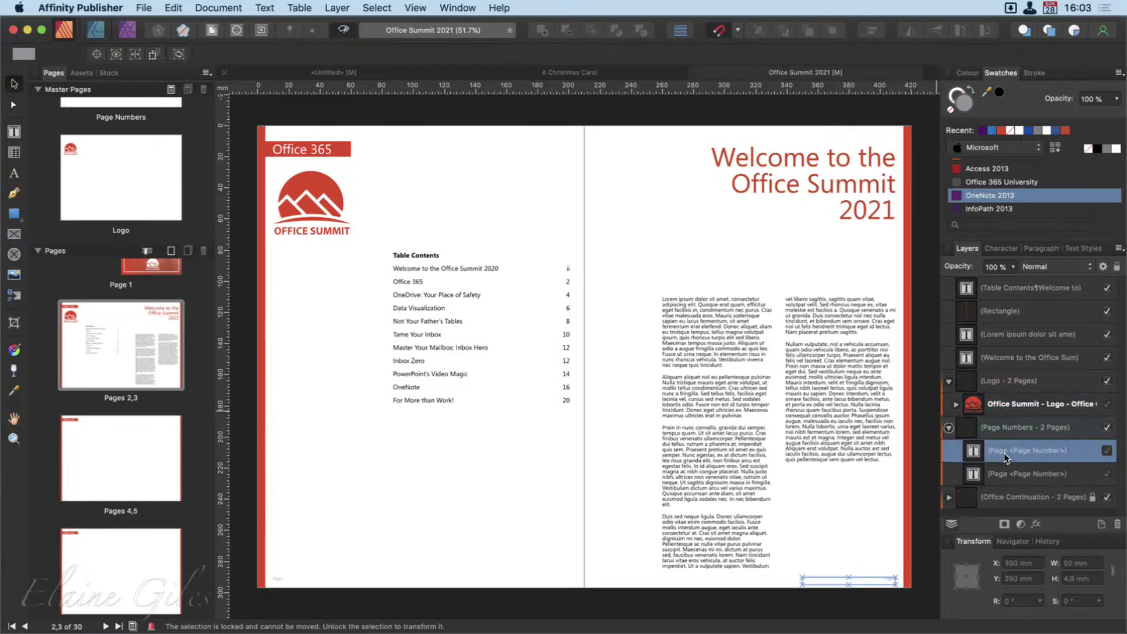
left_click(1009, 473)
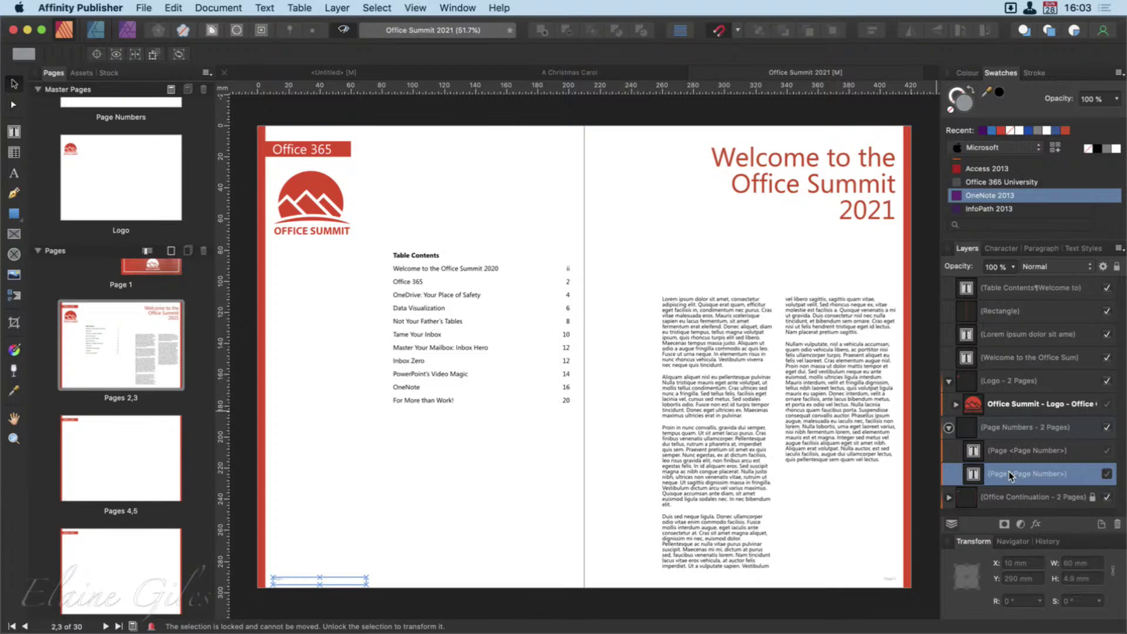
Step: Expand the Office Continuation master layer and inspect its rectangles and Office 365 text, with a close look at the banner
left_click(949, 497)
scroll(1048, 480, "down", 3)
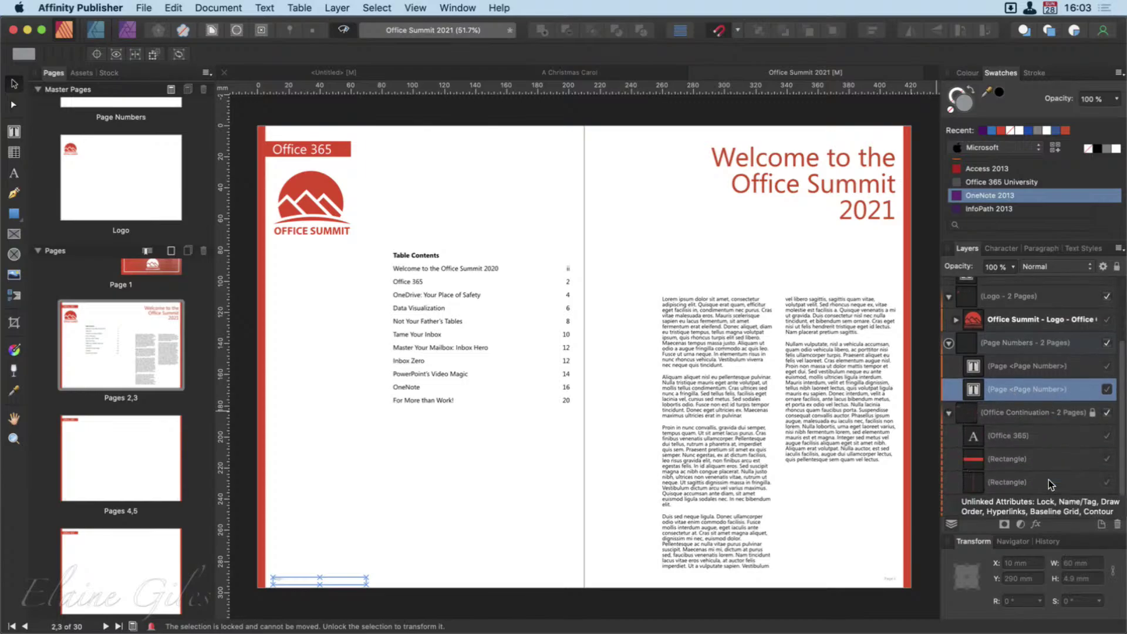
left_click(1008, 505)
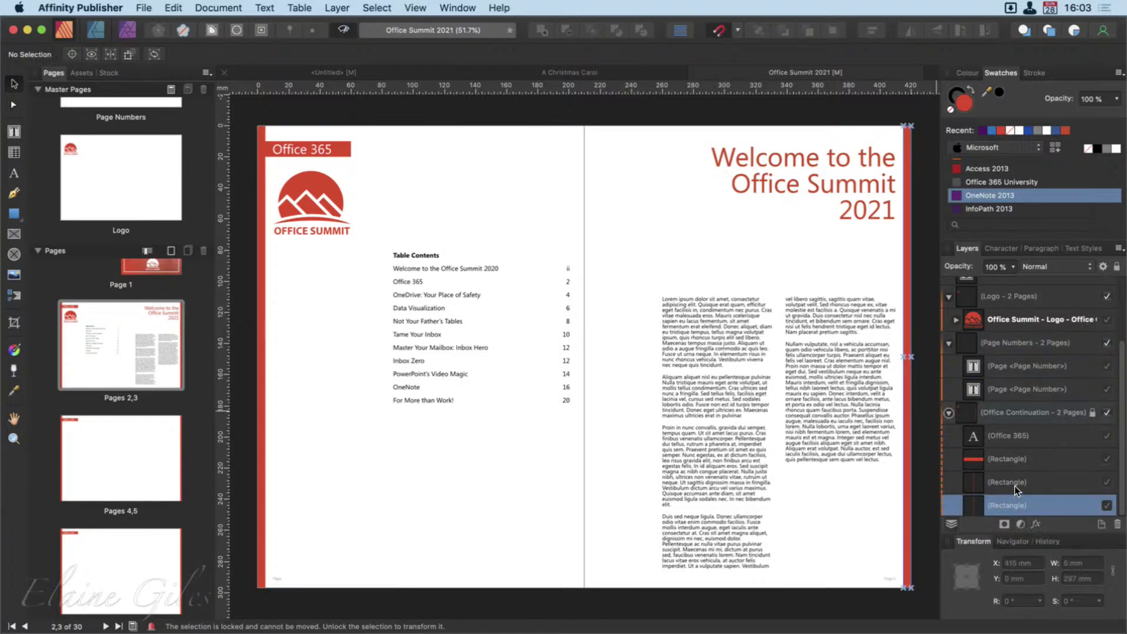
left_click(1017, 482)
left_click(1020, 462)
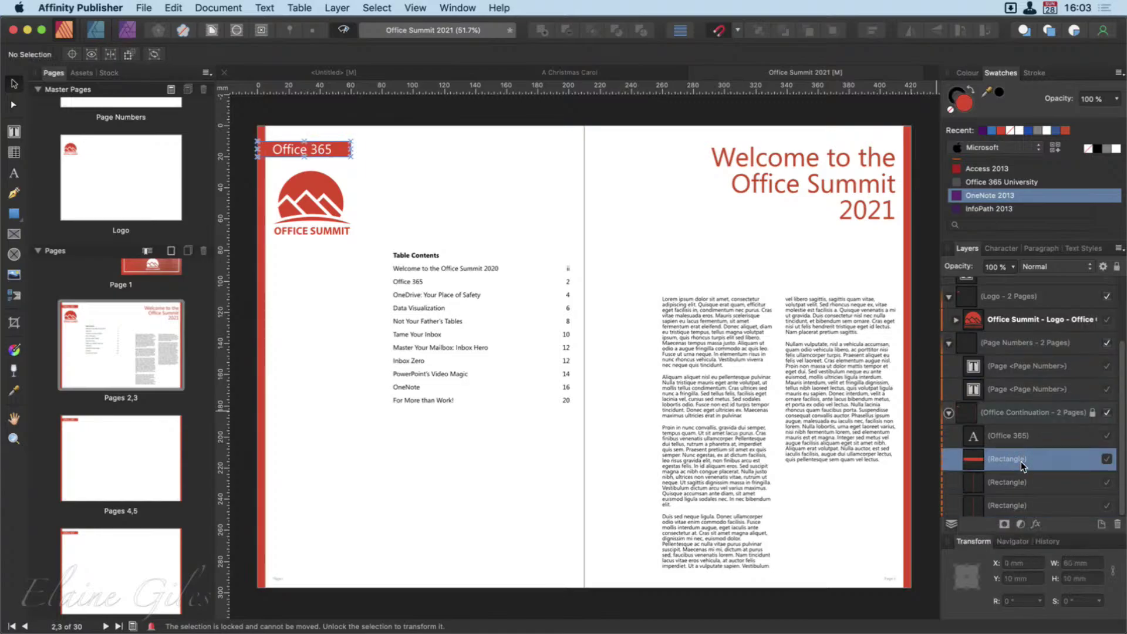
left_click(1000, 433)
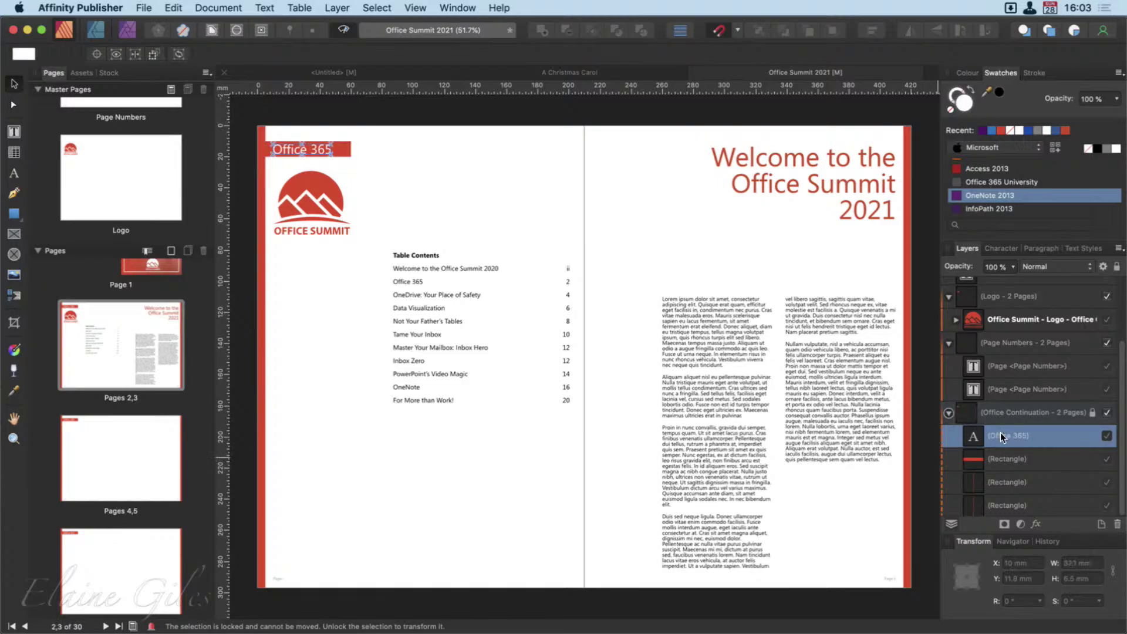
left_click(1000, 467)
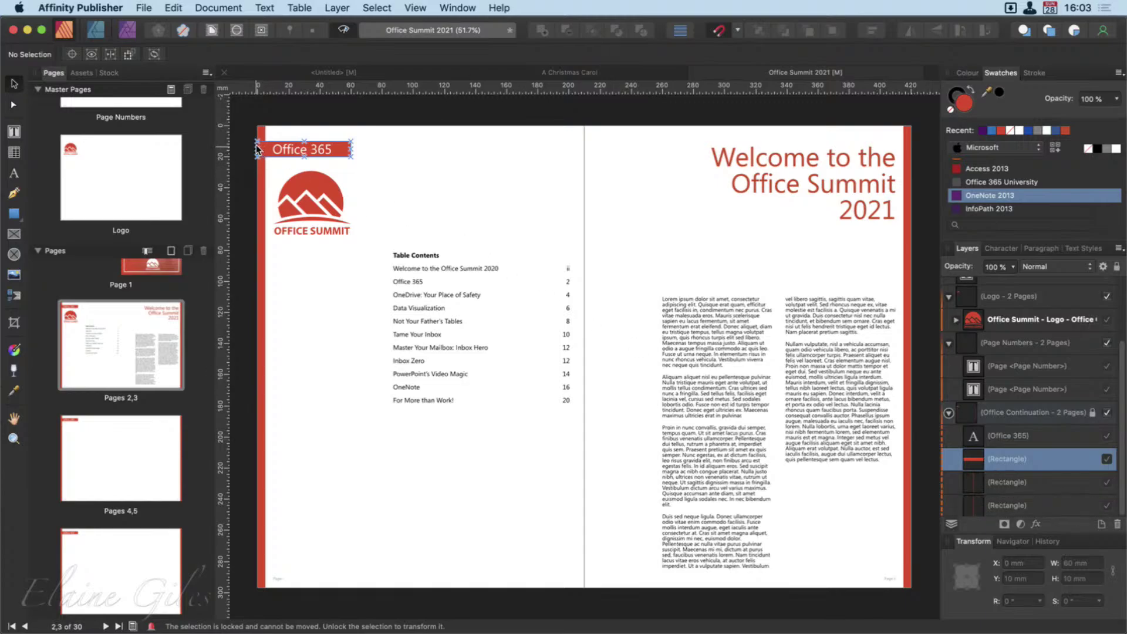
scroll(249, 145, "up", 3)
scroll(253, 142, "up", 5)
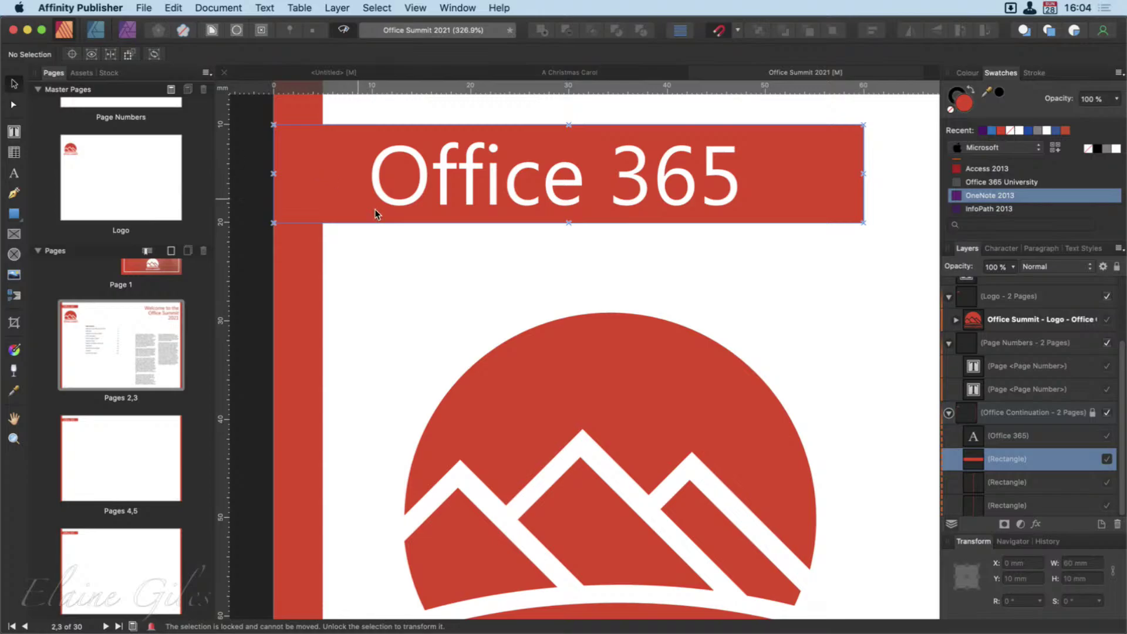
Step: Collapse the Office Continuation, Page Numbers and Logo master layers and clear the selection
left_click(948, 412)
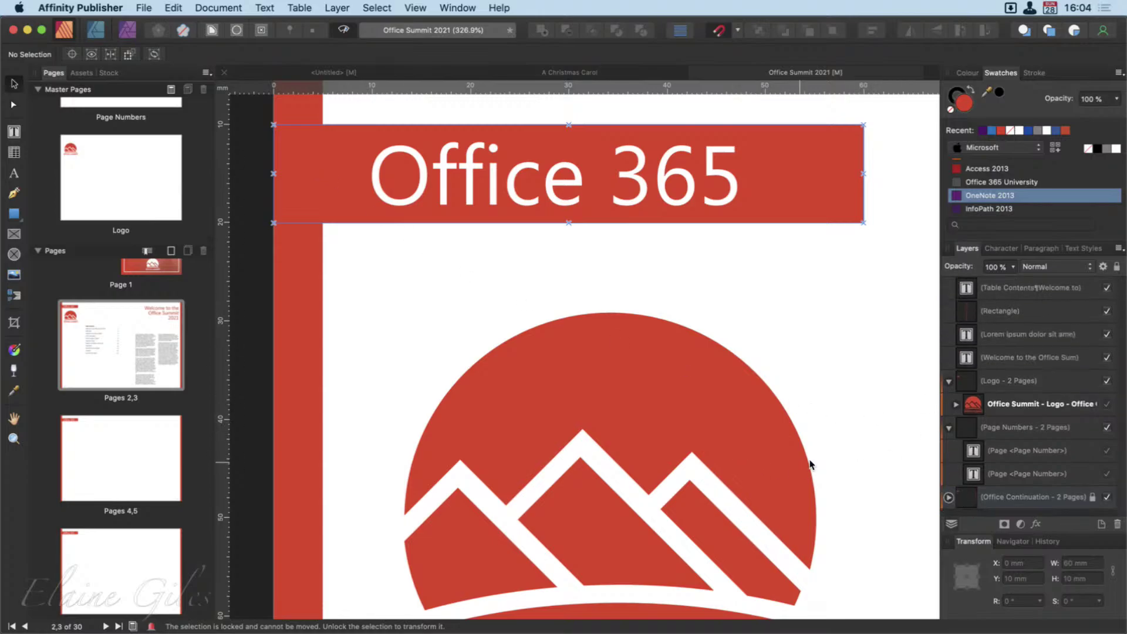
left_click(955, 405)
left_click(956, 405)
left_click(949, 427)
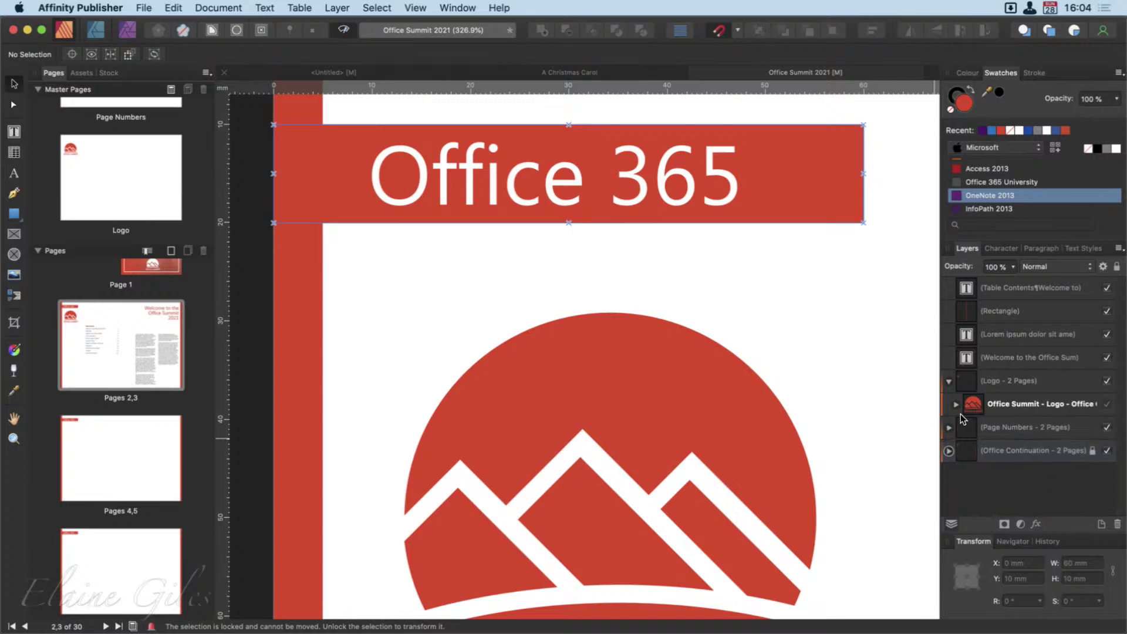
left_click(948, 381)
left_click(608, 432)
left_click_drag(576, 379, 695, 473)
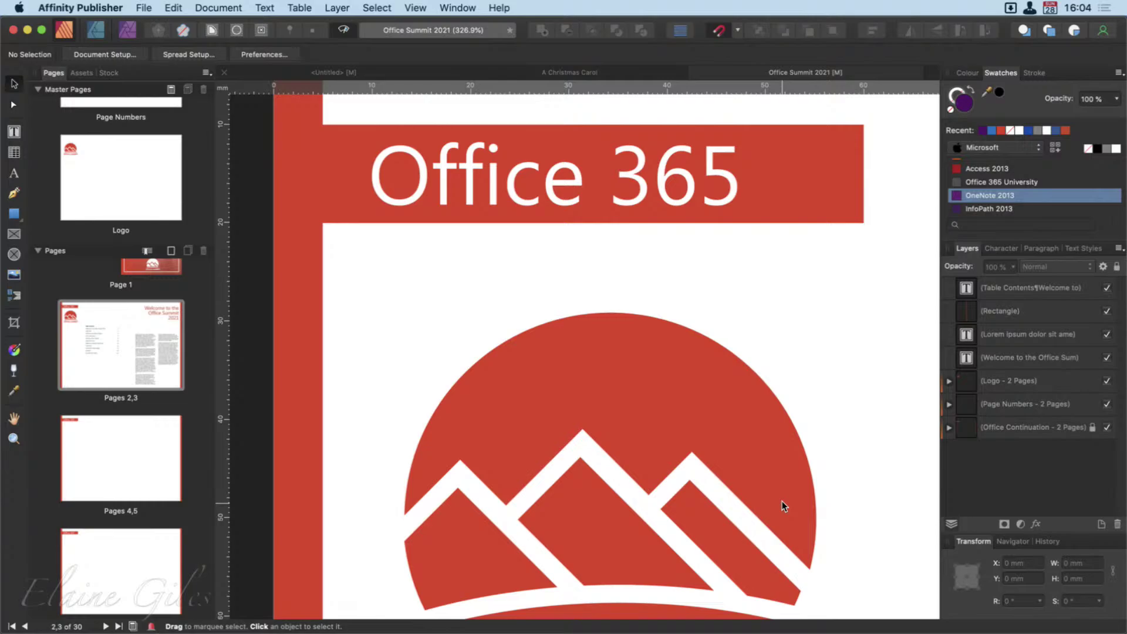
Step: View the Logo master page on its own and return to the pages 2,3 spread
double_click(86, 157)
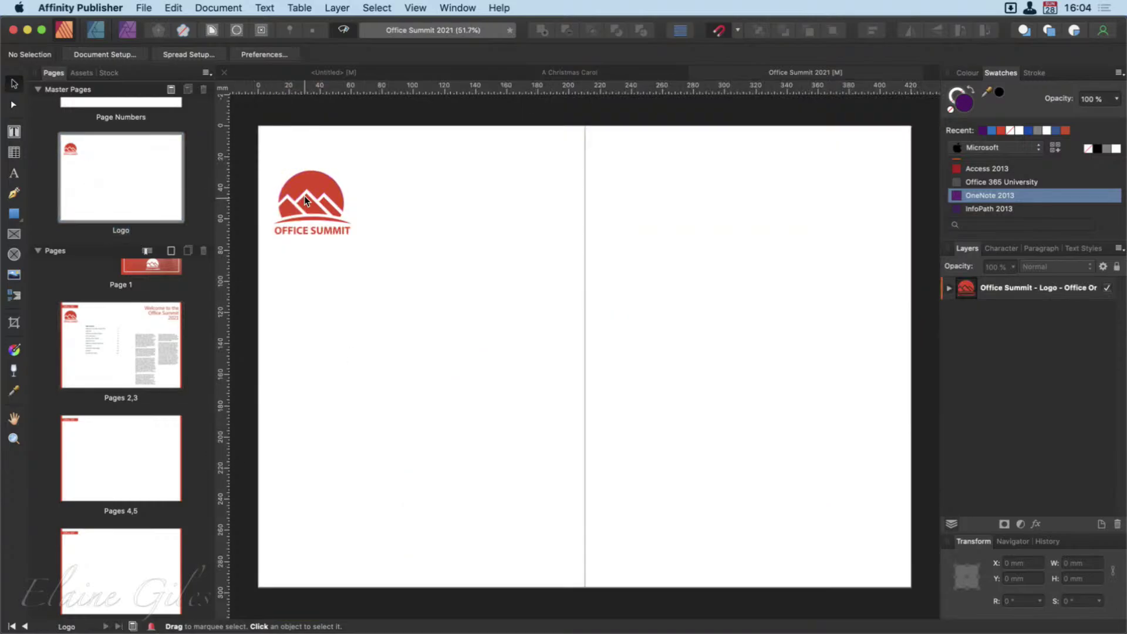
double_click(124, 348)
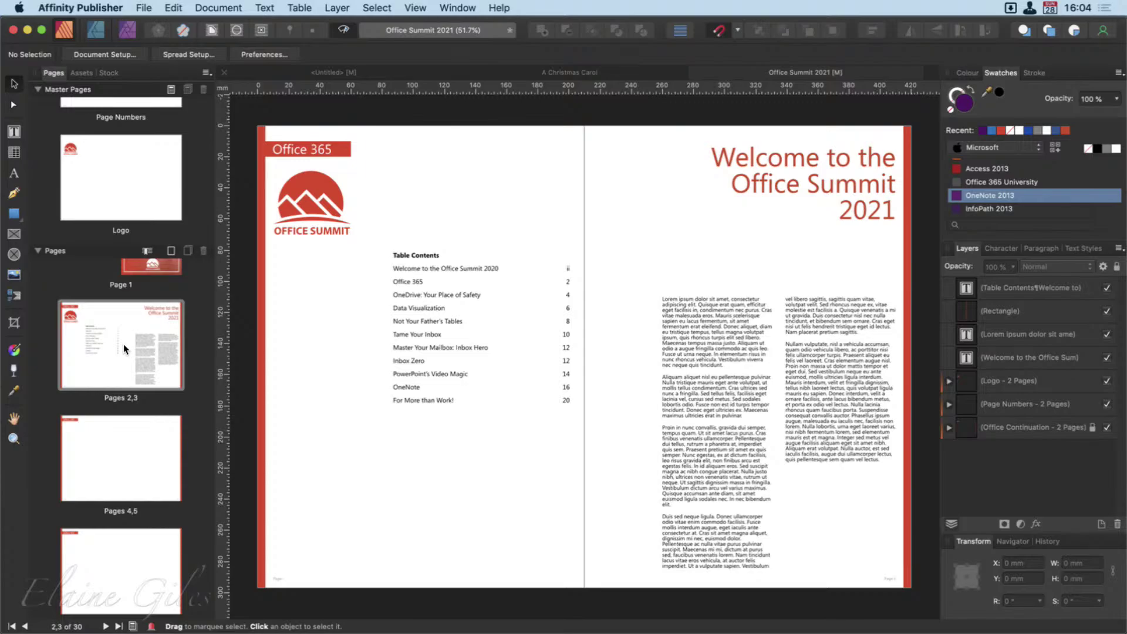
Step: Go to pages 4,5 and inspect the Office Continuation and Page Numbers master layers there
mouse_move(127, 490)
left_click(120, 472)
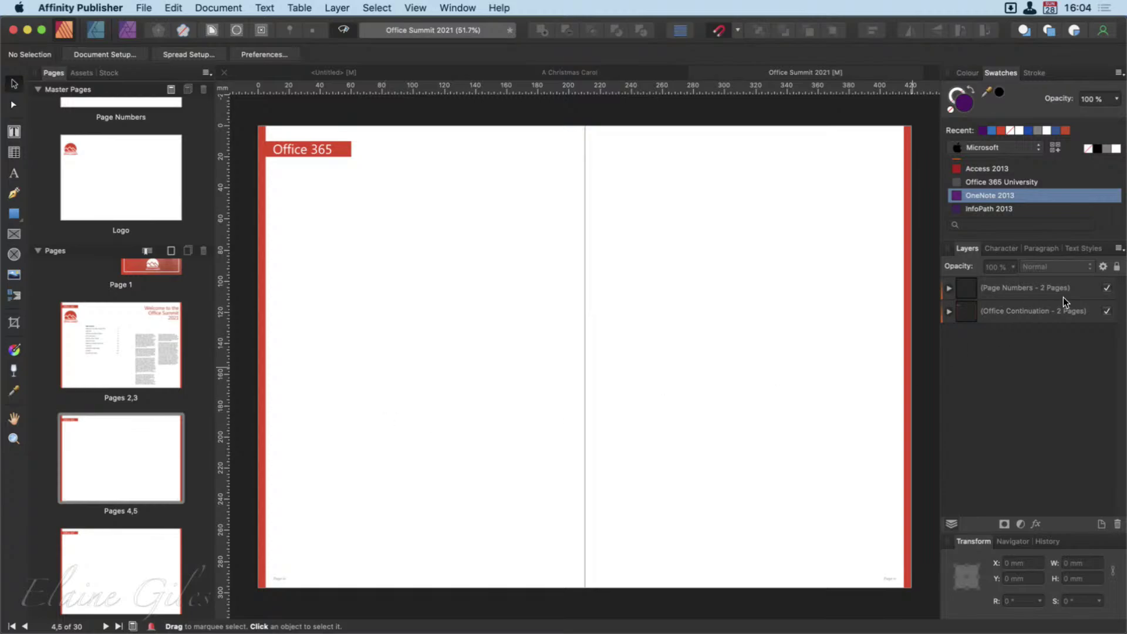
left_click(1027, 316)
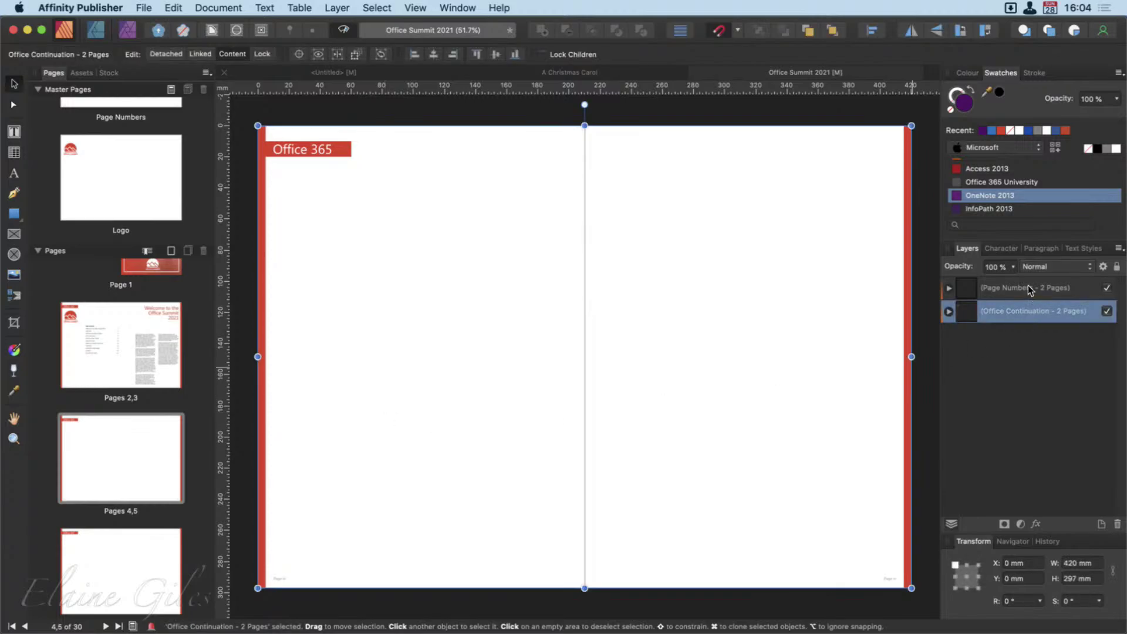
left_click(1029, 288)
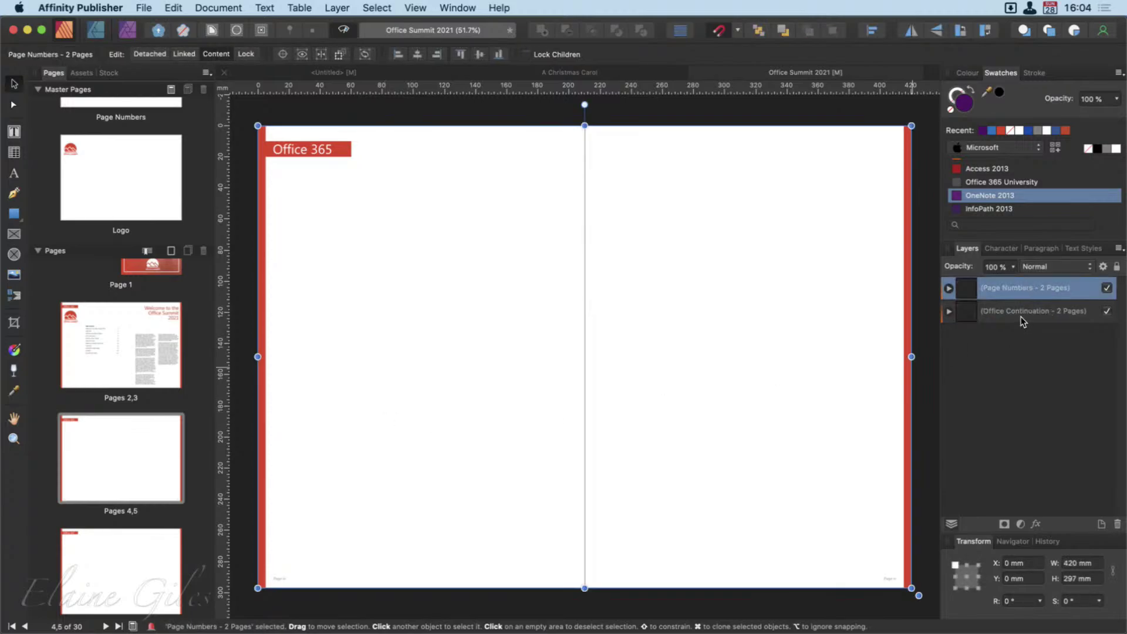
Step: Apply the Excel master to specified pages 4-5 with Replace Existing turned off, and clear the layer selection
right_click(125, 446)
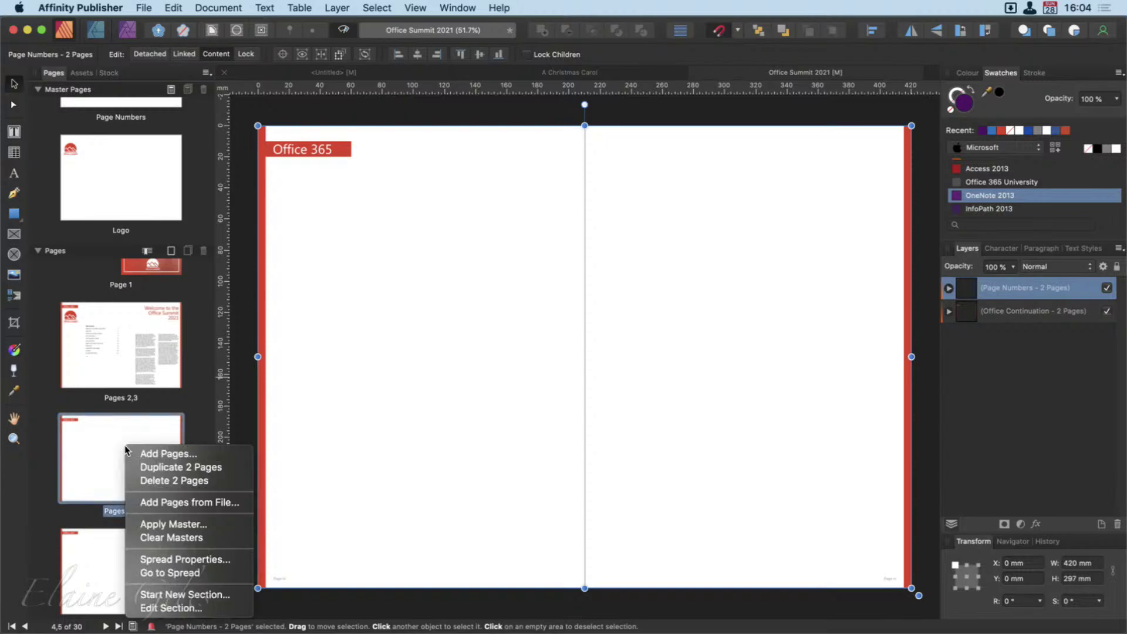
left_click(162, 523)
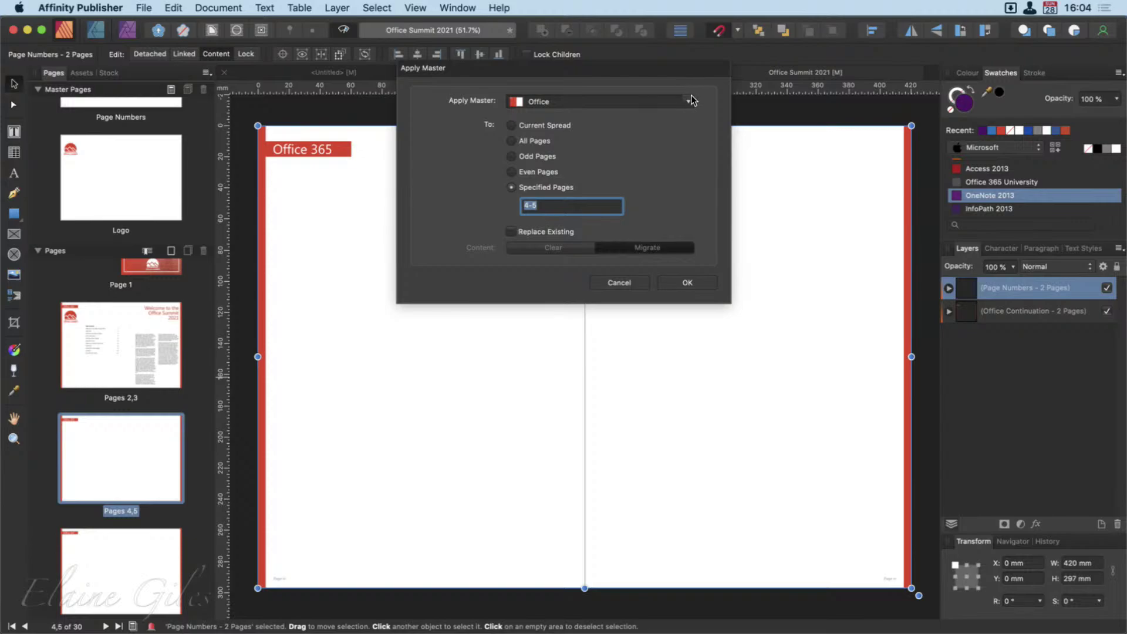
left_click(689, 101)
scroll(589, 339, "down", 2)
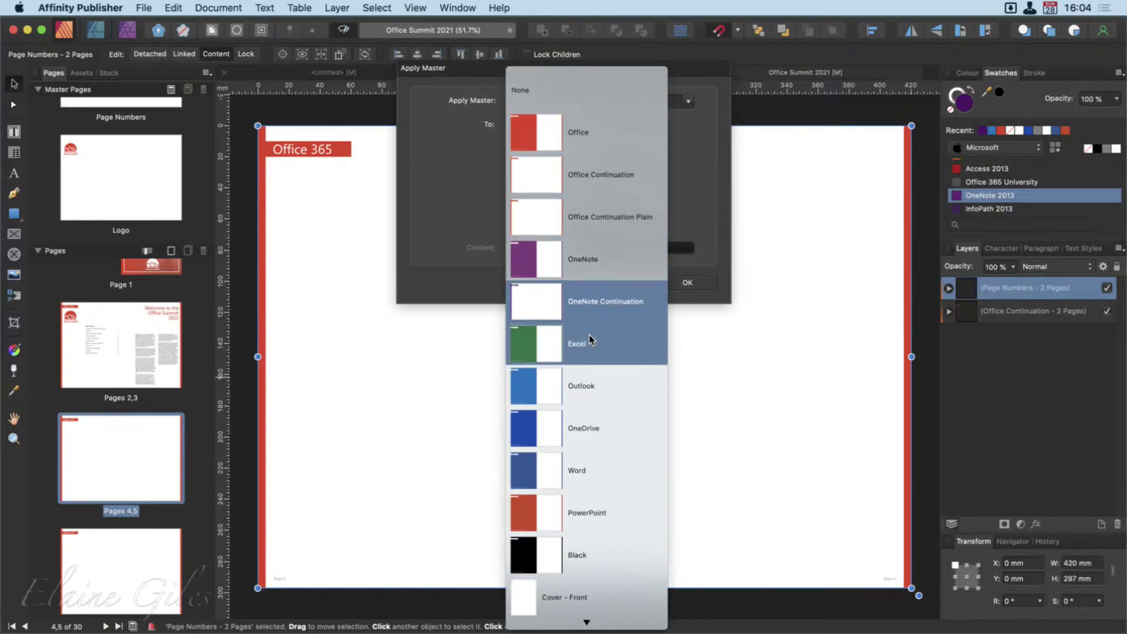
left_click(538, 345)
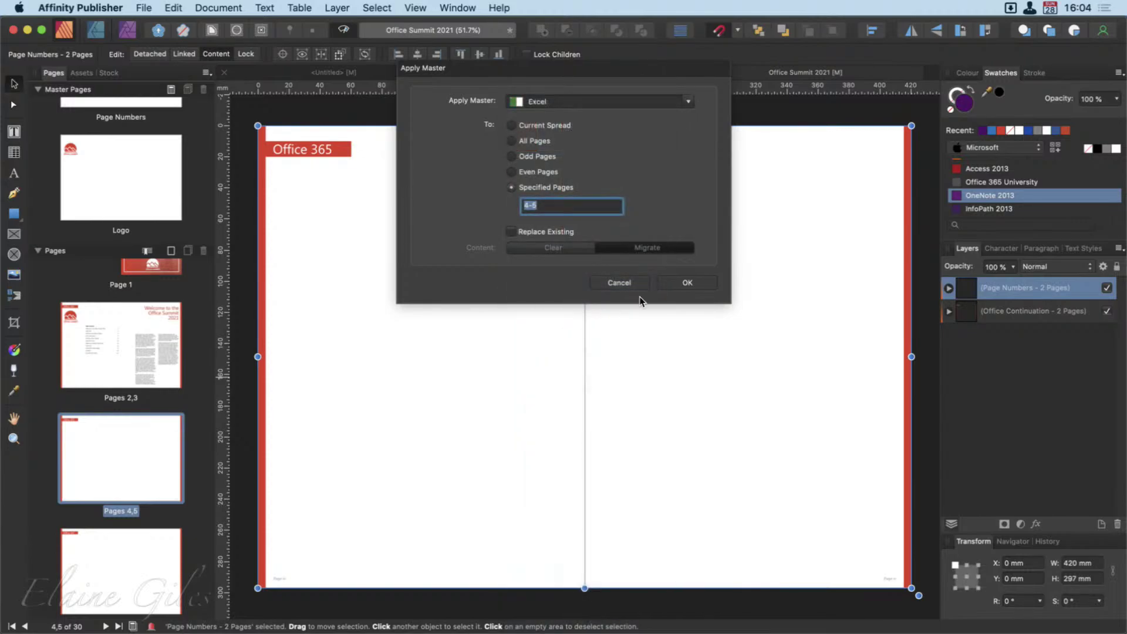
key("Return")
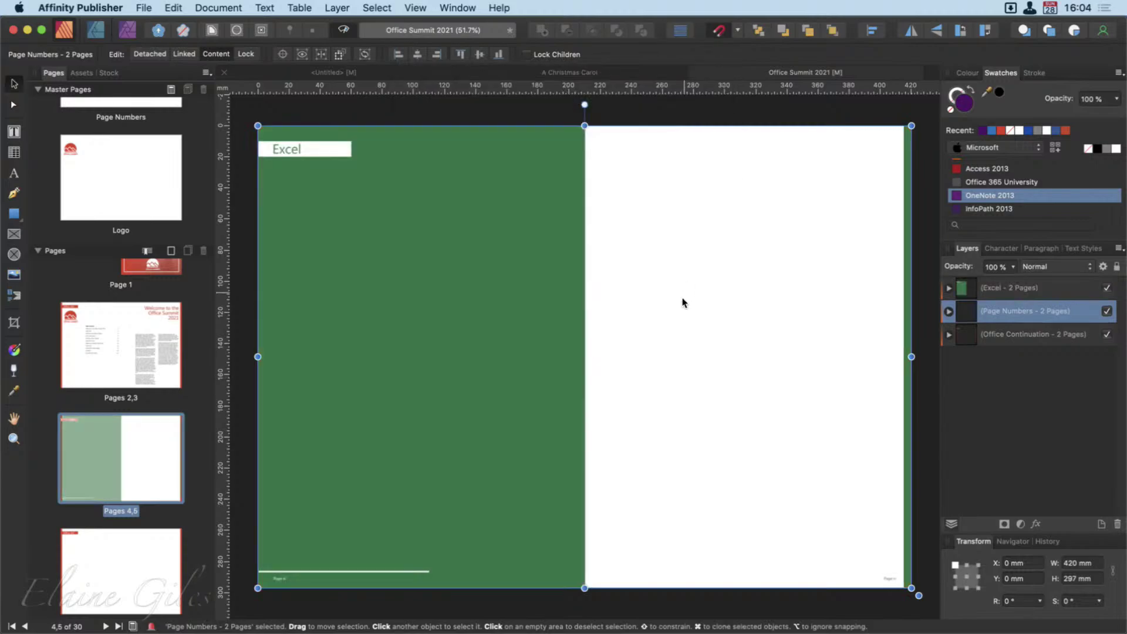
left_click(997, 442)
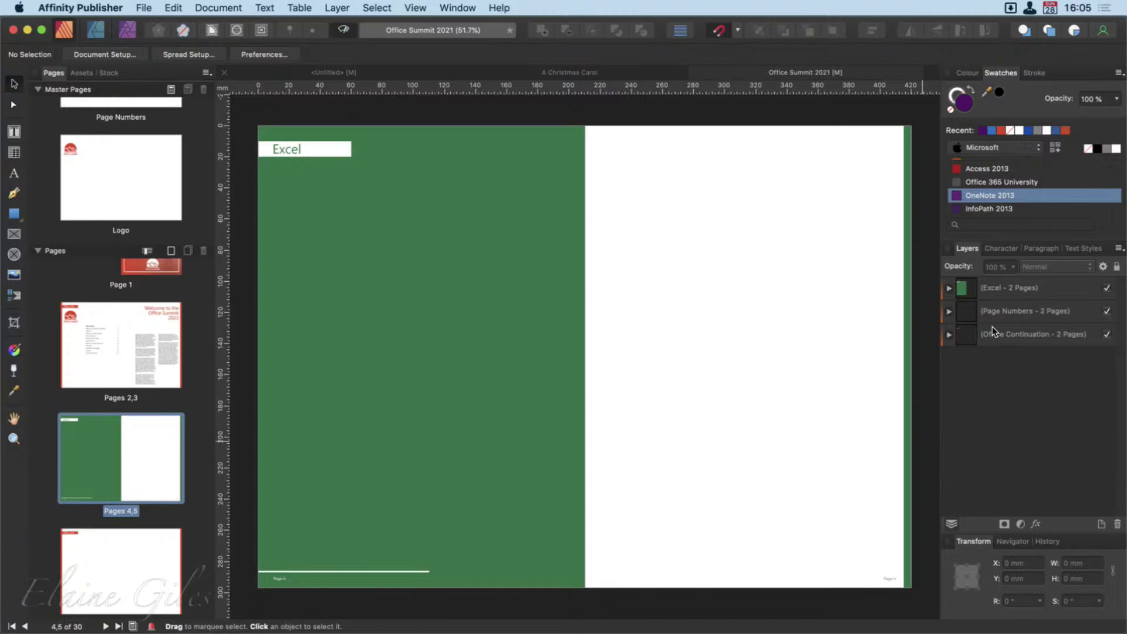
Step: Inspect the page number frames inside the Excel master layer on pages 4,5, then collapse and select that layer
left_click(948, 288)
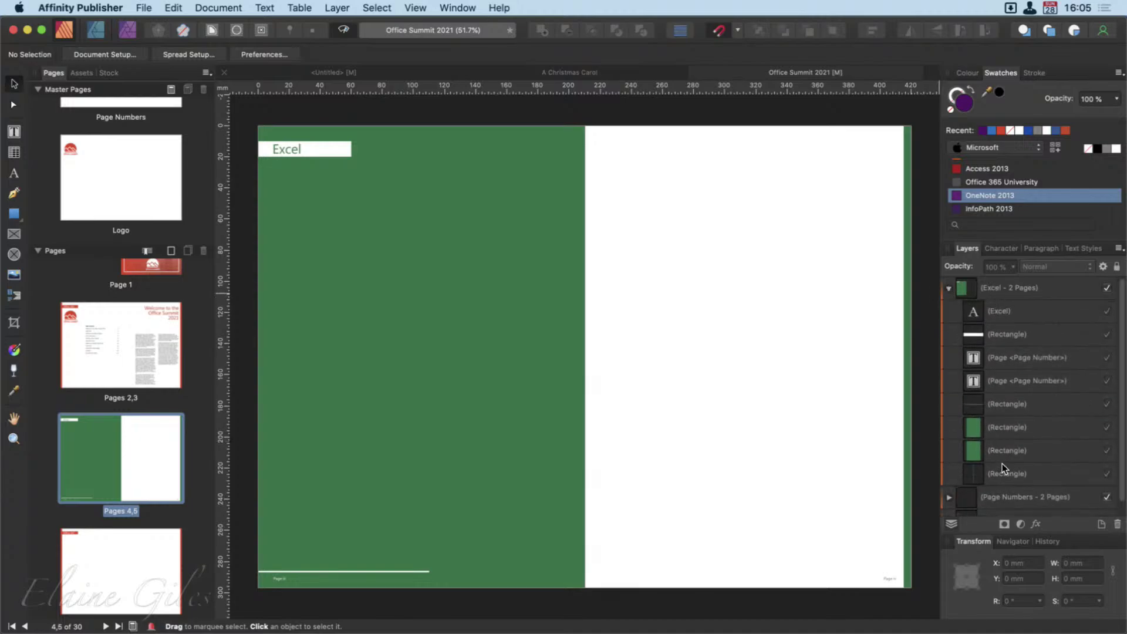
left_click(1031, 372)
left_click(1031, 358)
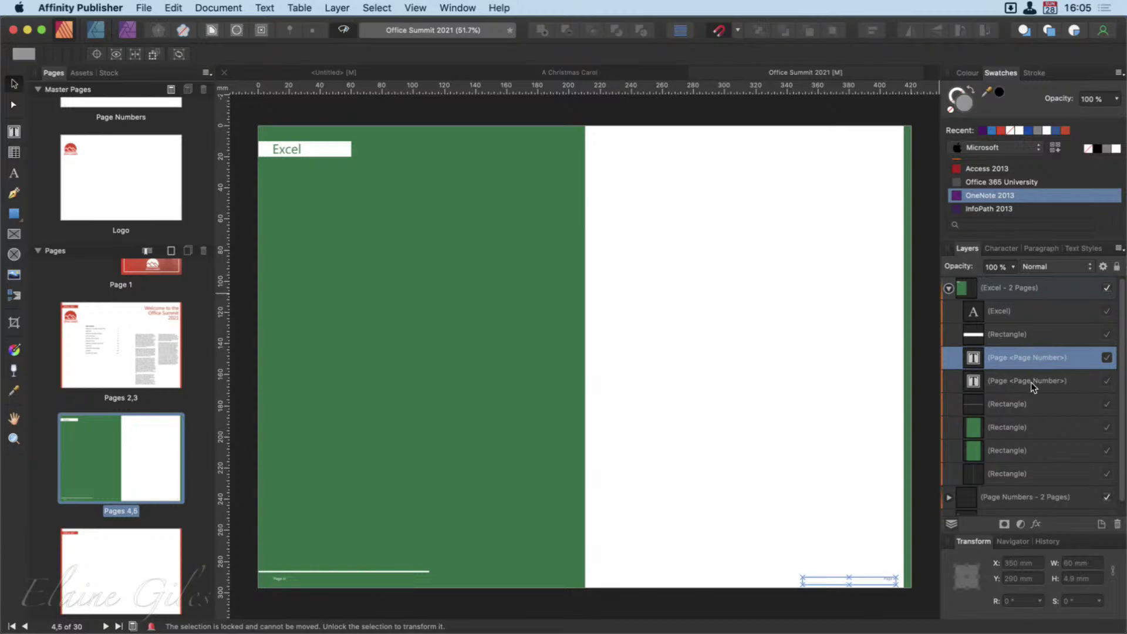
left_click(1031, 382)
left_click(1035, 361)
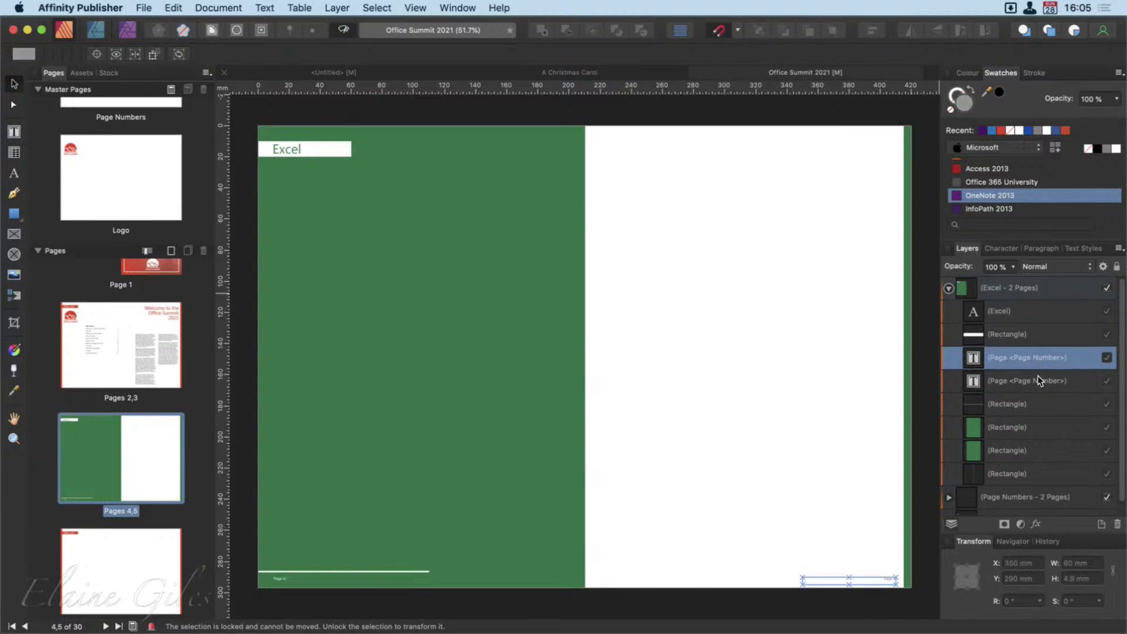
left_click(948, 288)
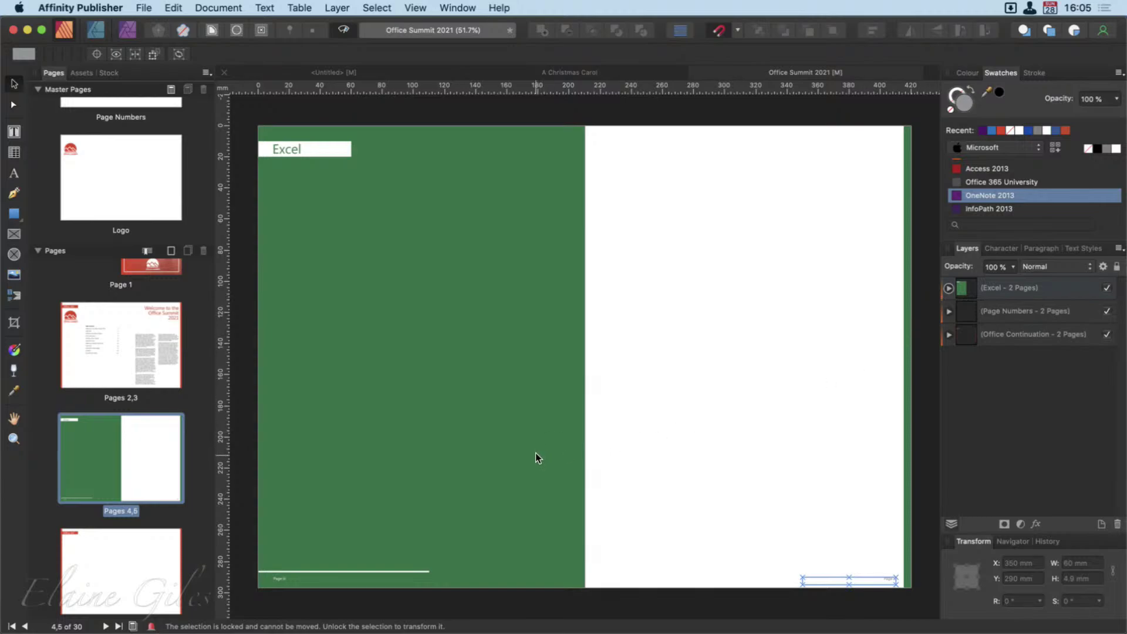
left_click(972, 291)
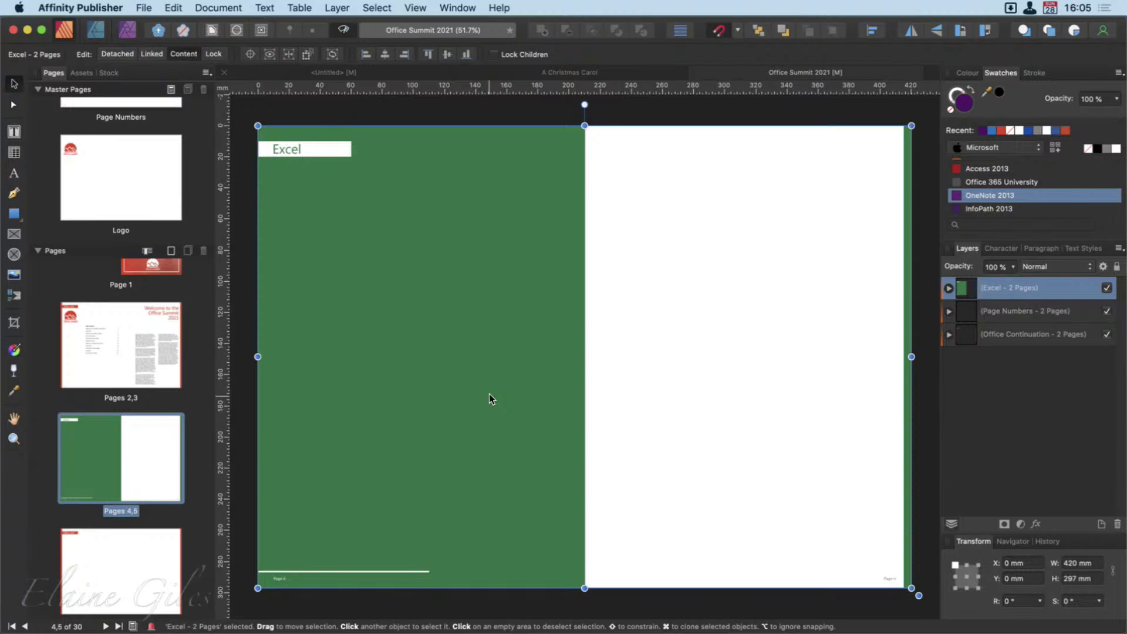
Step: Apply the Logo master to specified pages 4-5 with Replace Existing turned off
right_click(126, 459)
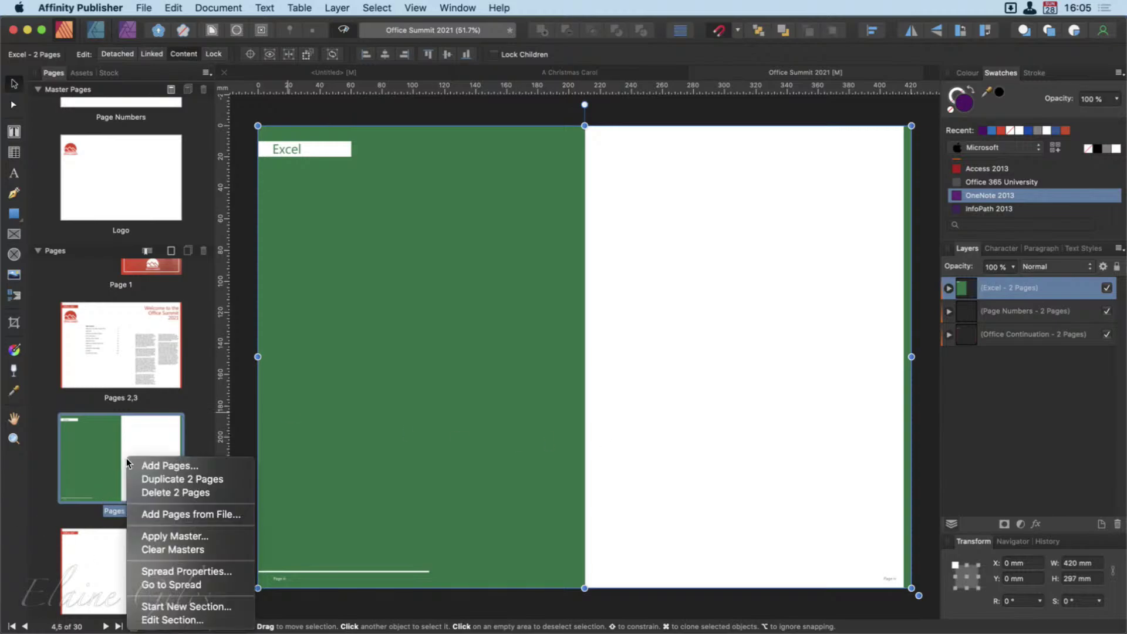
left_click(170, 535)
left_click(578, 103)
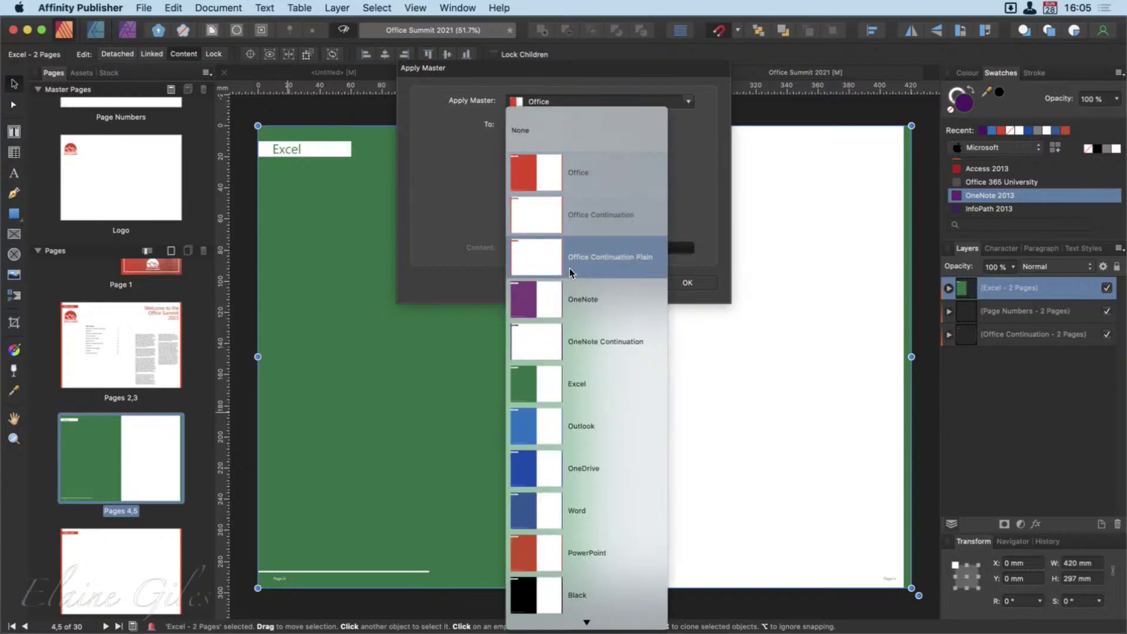
left_click(559, 606)
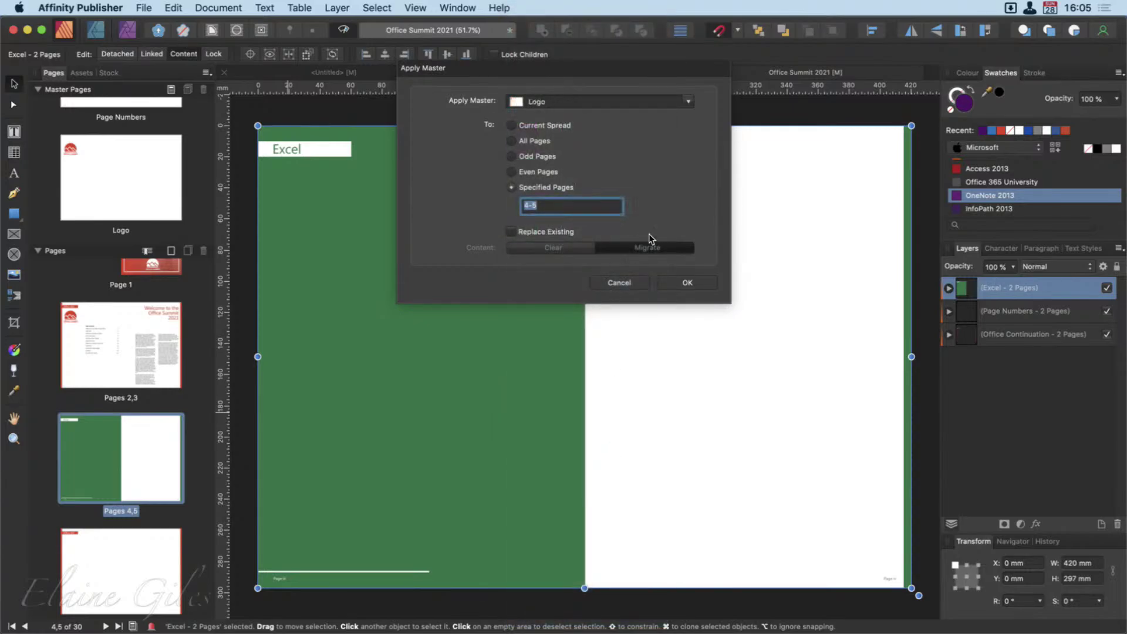
left_click(687, 283)
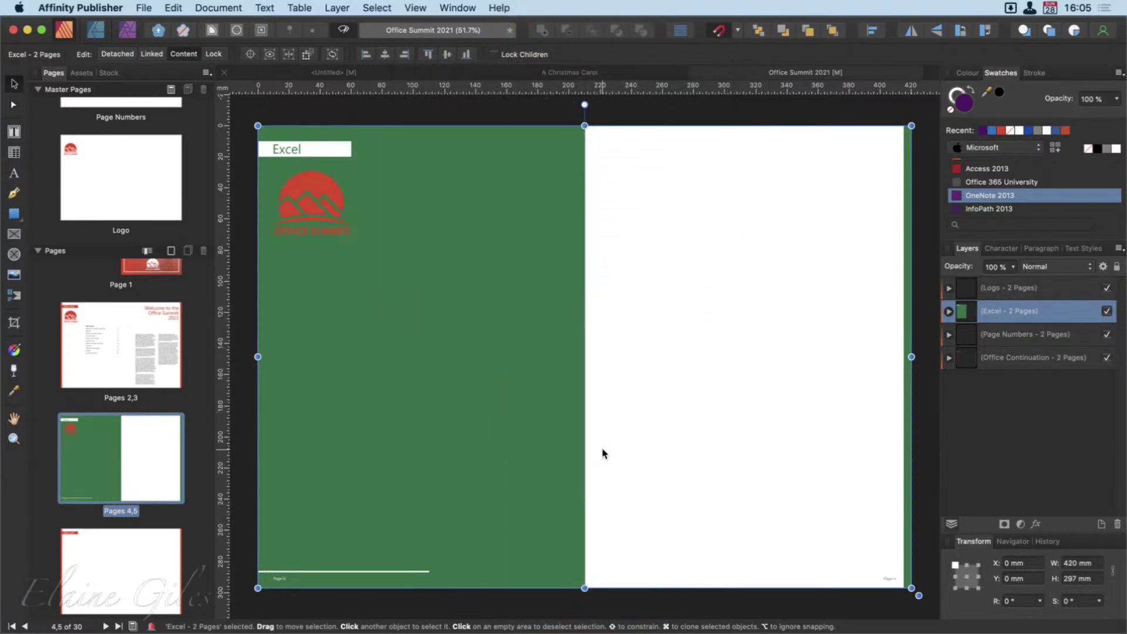
Step: Move the Excel master layer above the Logo layer on pages 4,5, and place the Page Numbers layer above both
left_click(985, 287)
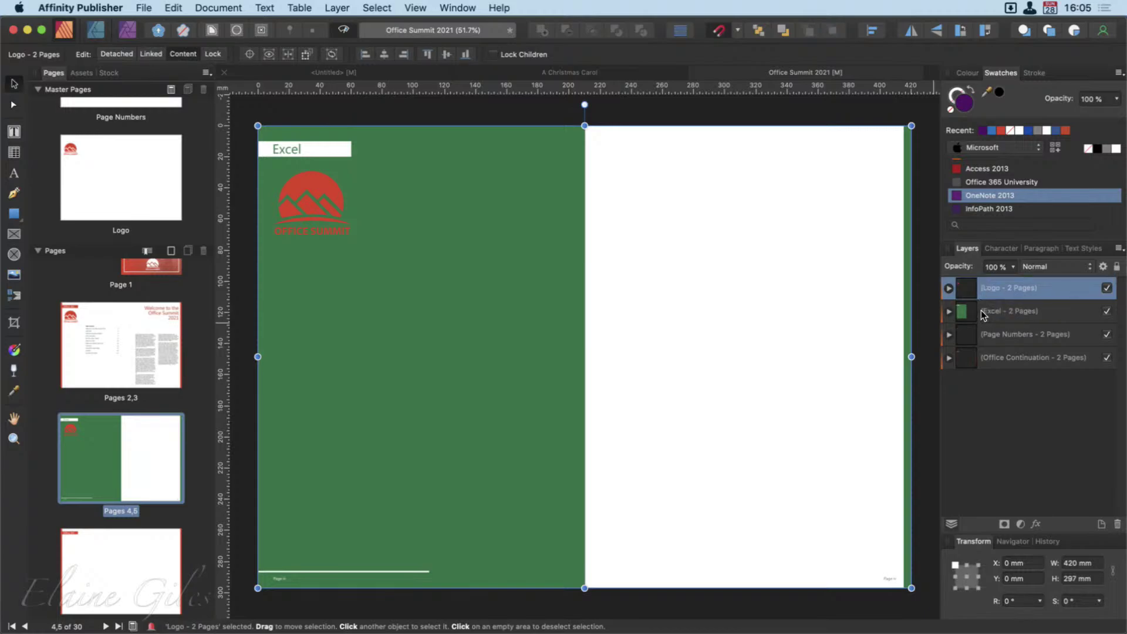
left_click_drag(984, 314, 984, 282)
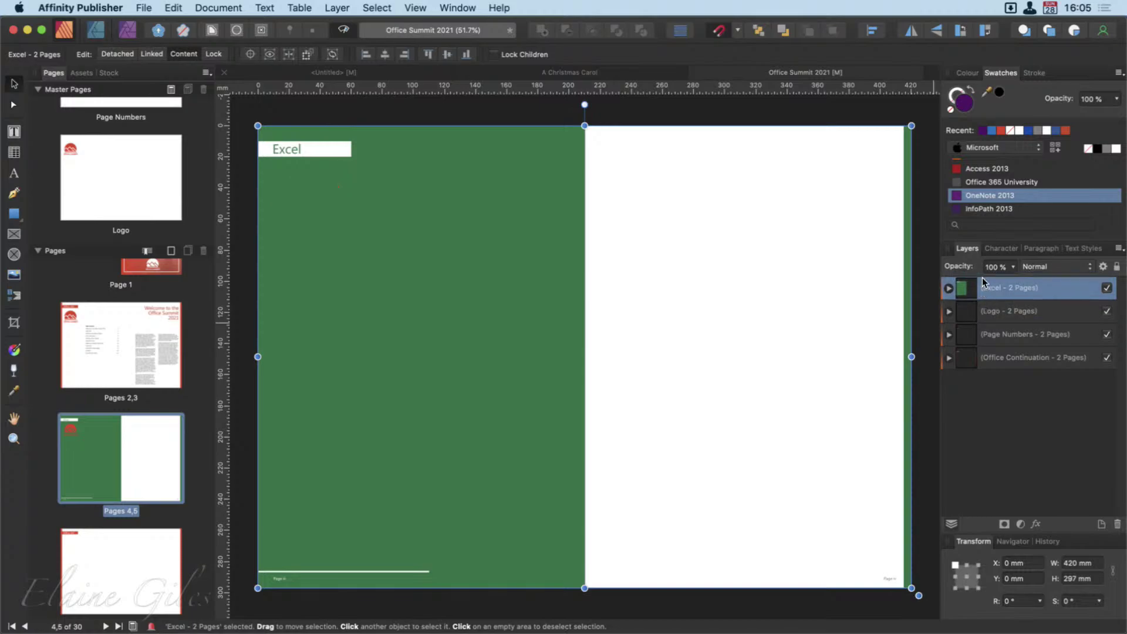
left_click(996, 337)
left_click_drag(998, 338, 990, 286)
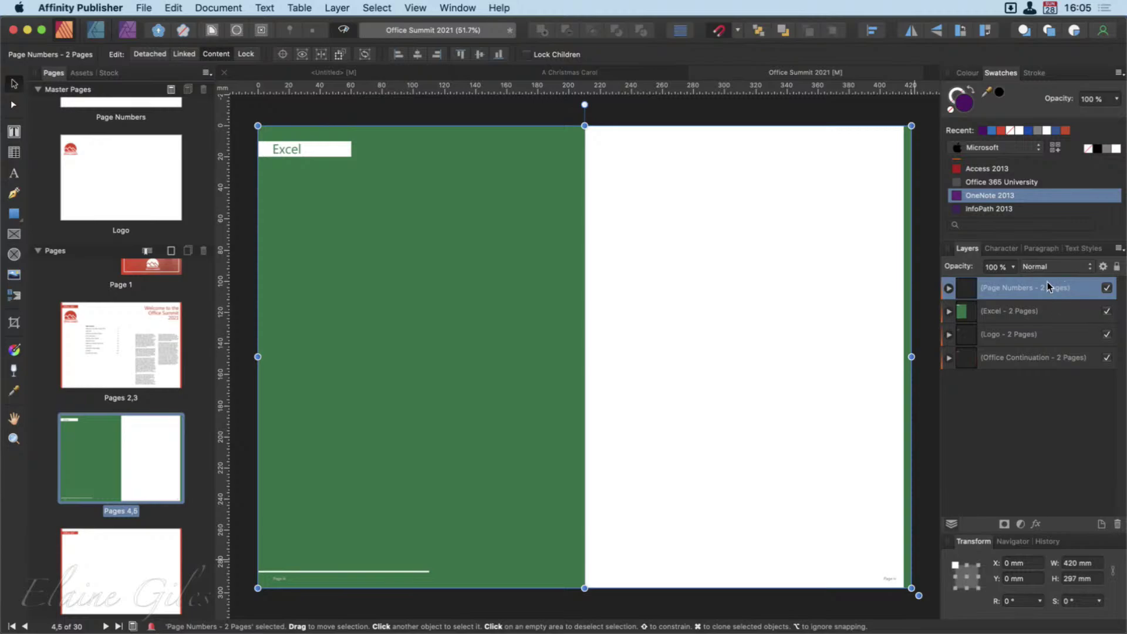
Step: Move the Office Continuation master layer to the top of the layer stack on pages 4,5 and clear the selection
left_click(1025, 353)
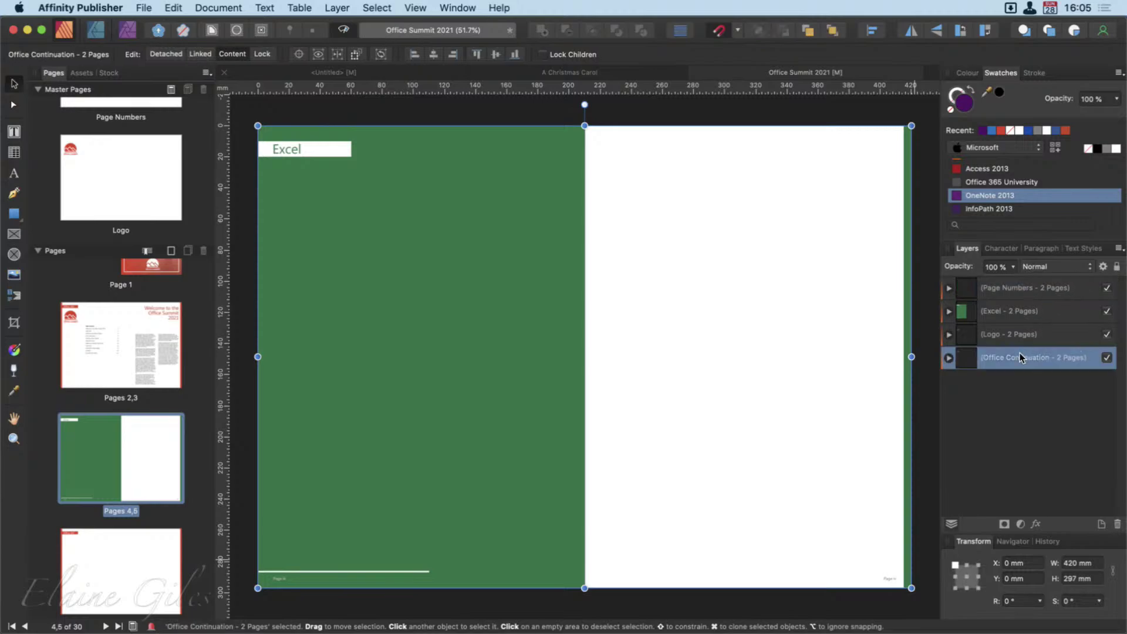
left_click_drag(1020, 353, 1016, 282)
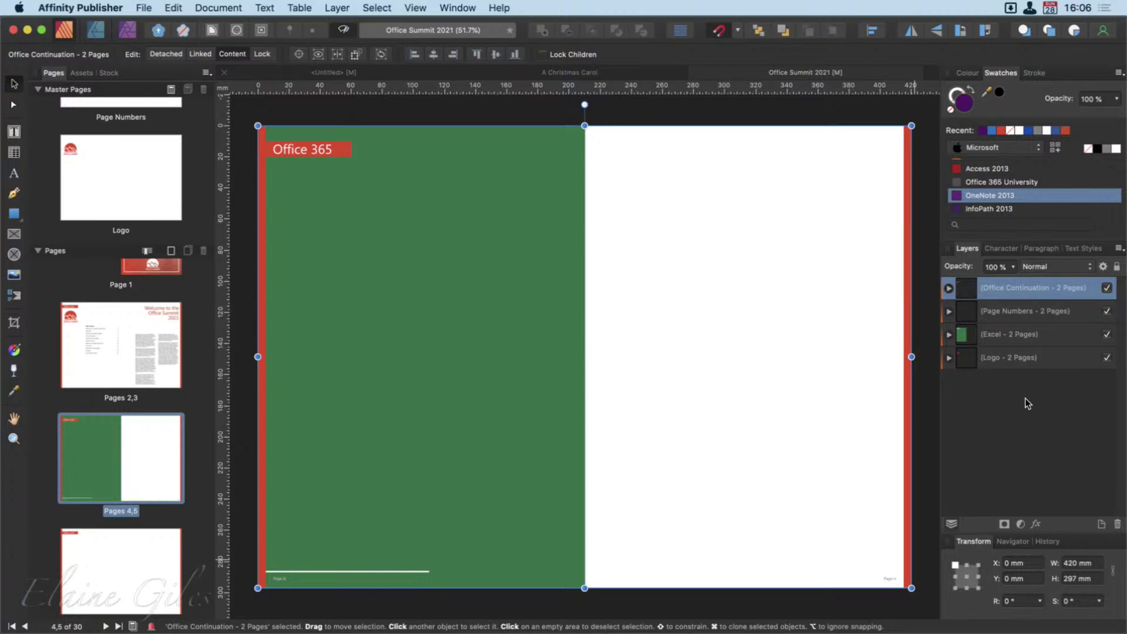
left_click(1027, 405)
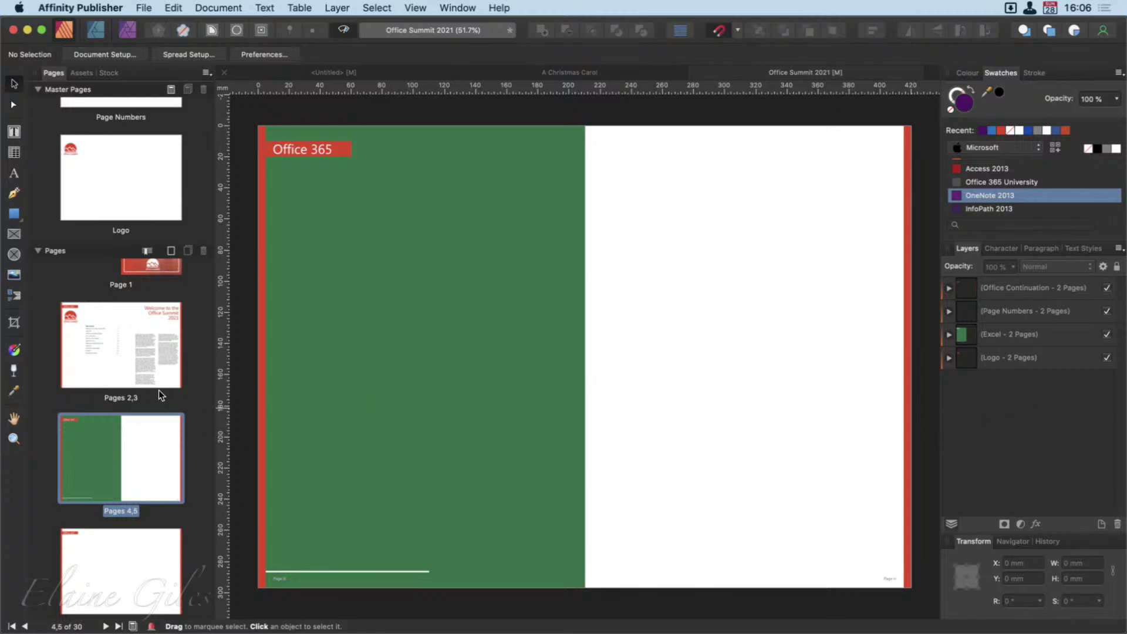
mouse_move(135, 346)
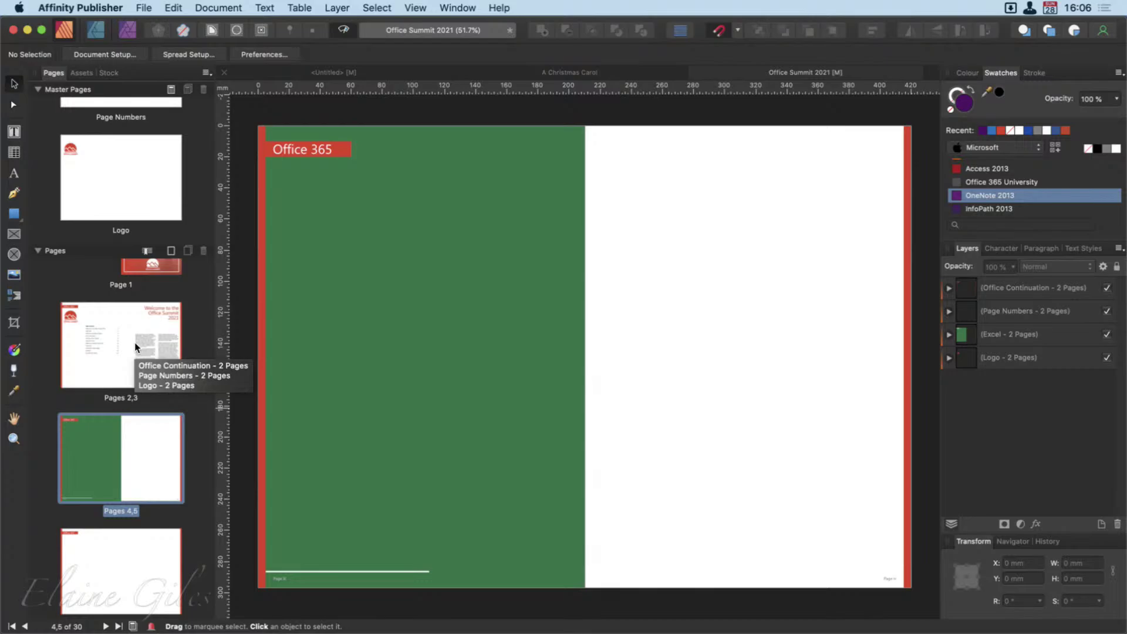
Step: Create a new A4 portrait print document with 12 pages and a default master, and select Master A
key("super+n")
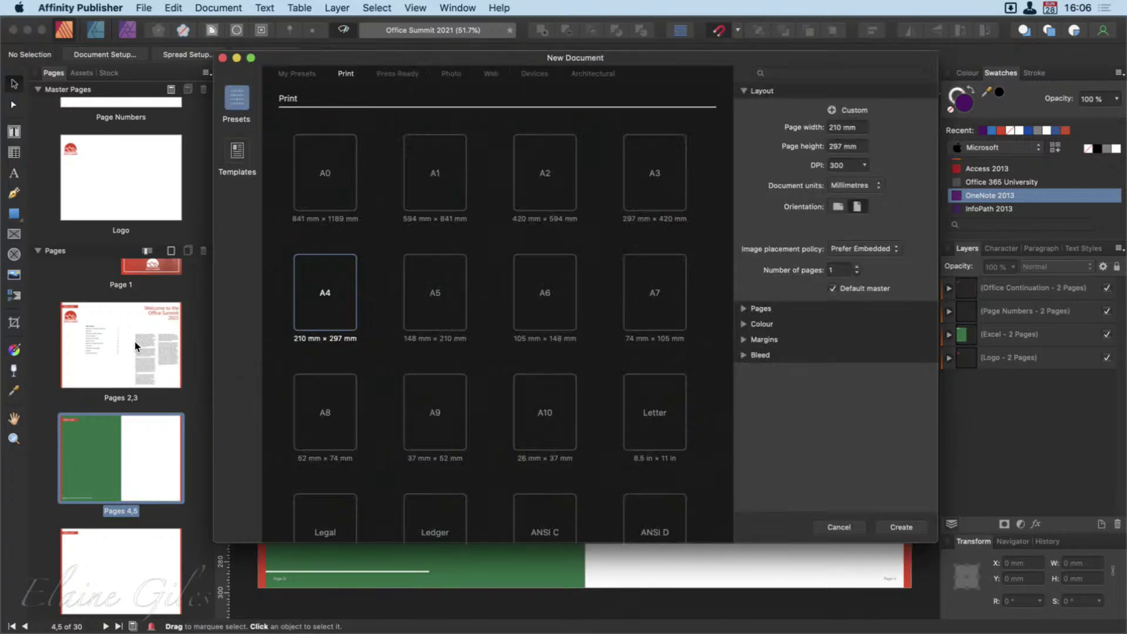
left_click(844, 275)
type("12")
left_click(901, 526)
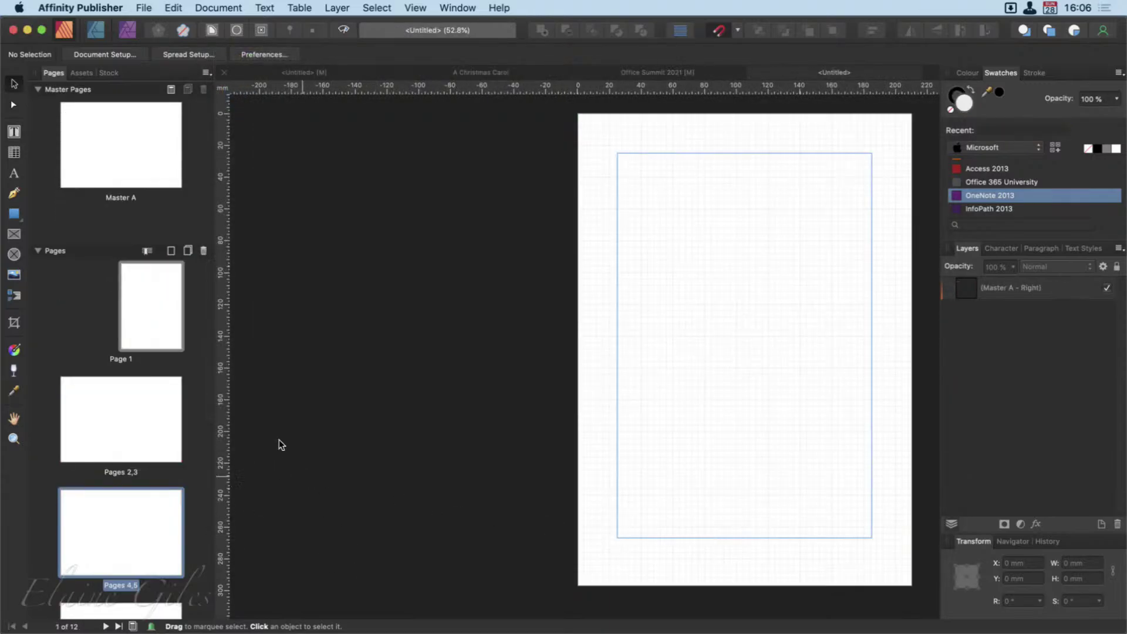
left_click(129, 187)
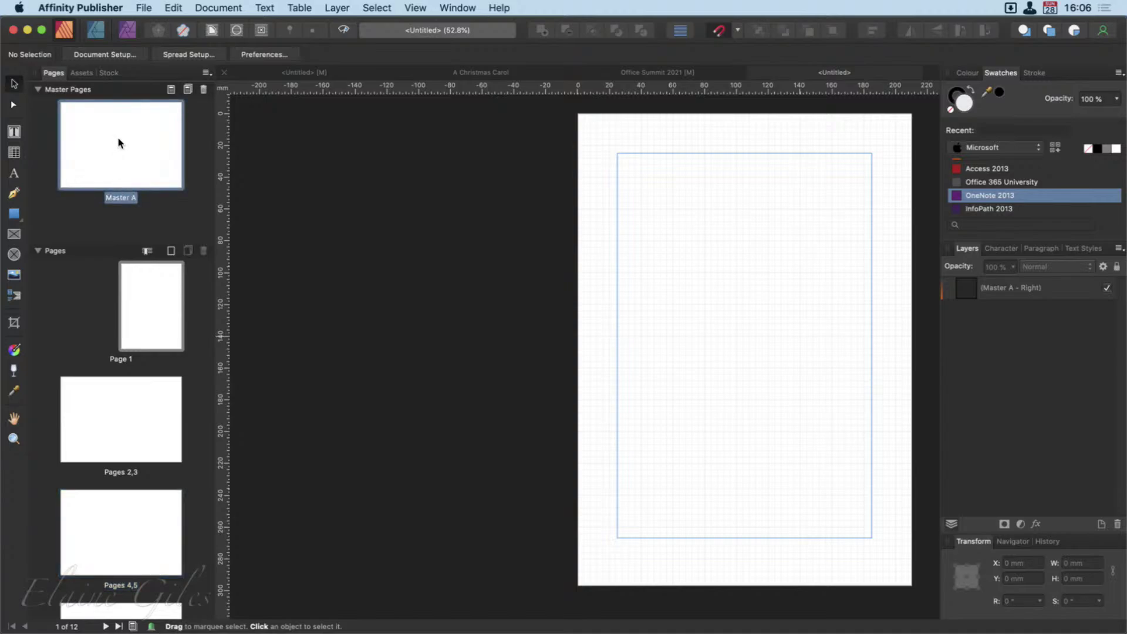
Step: Copy both page number frames from the Page Numbers master in Office Summit 2021 into the untitled document's Master A
left_click(650, 72)
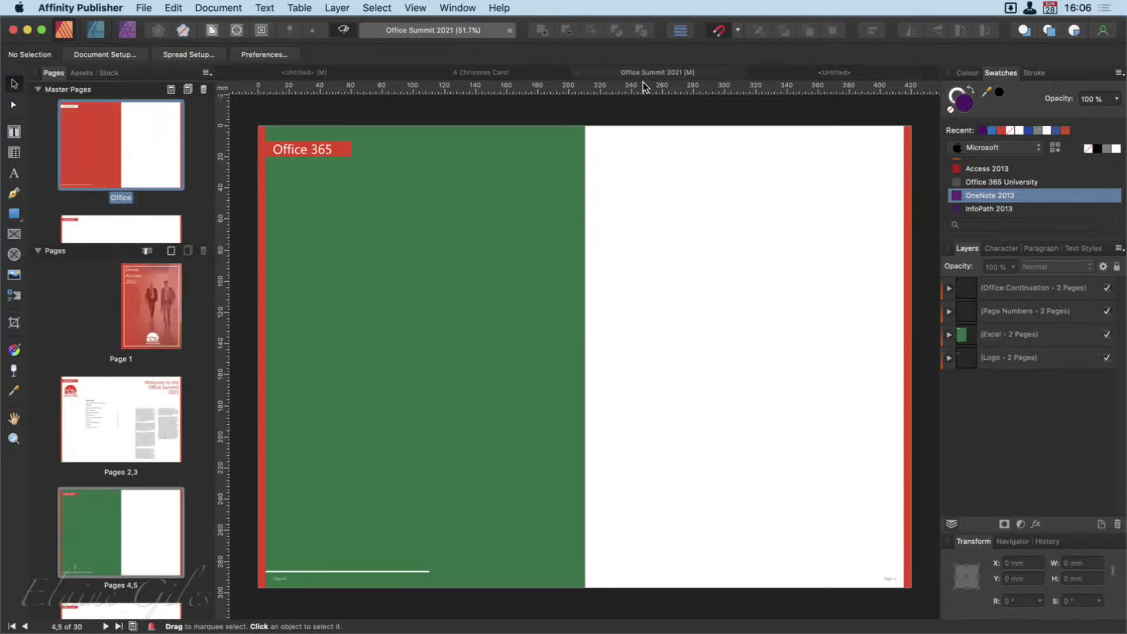
scroll(116, 198, "down", 3)
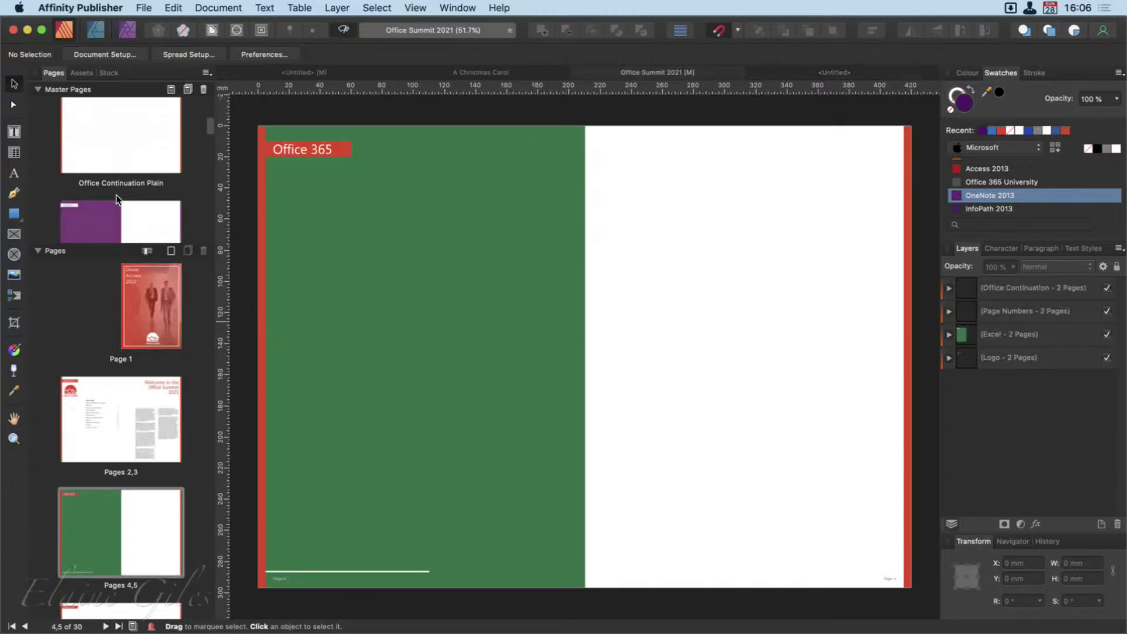
scroll(117, 197, "down", 5)
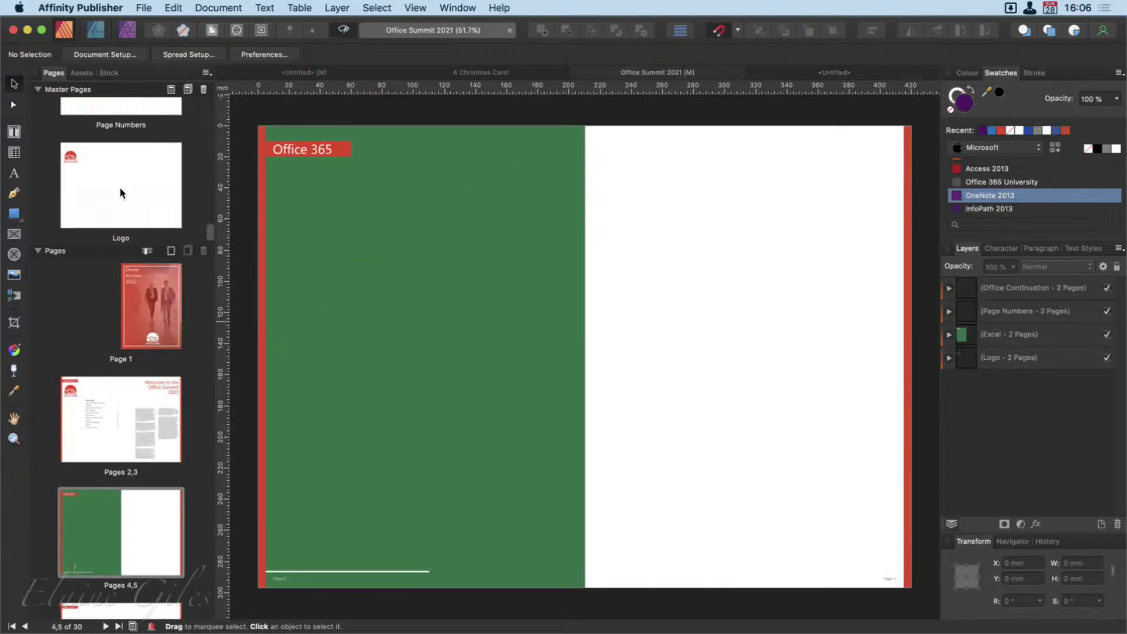
scroll(119, 187, "down", 2)
double_click(120, 188)
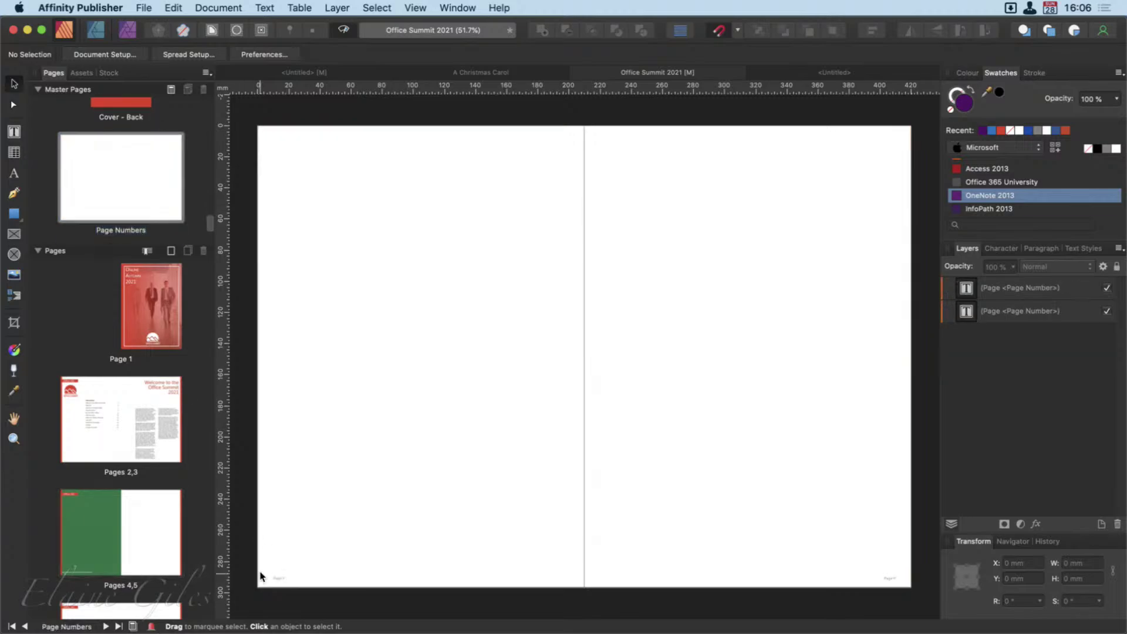
left_click_drag(263, 566, 939, 610)
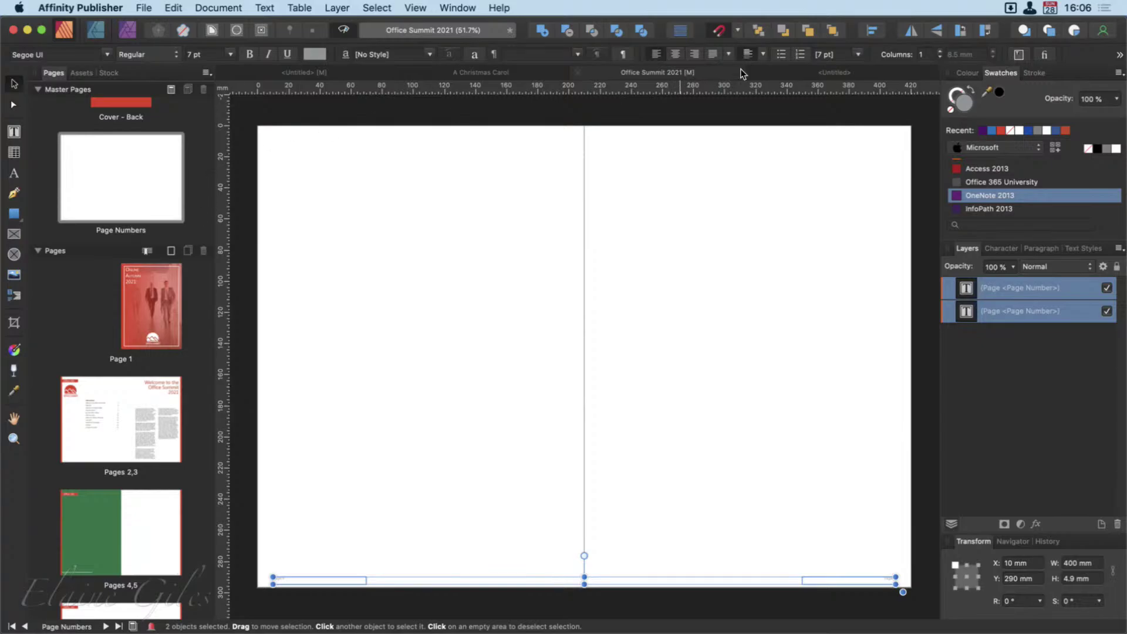
left_click(841, 74)
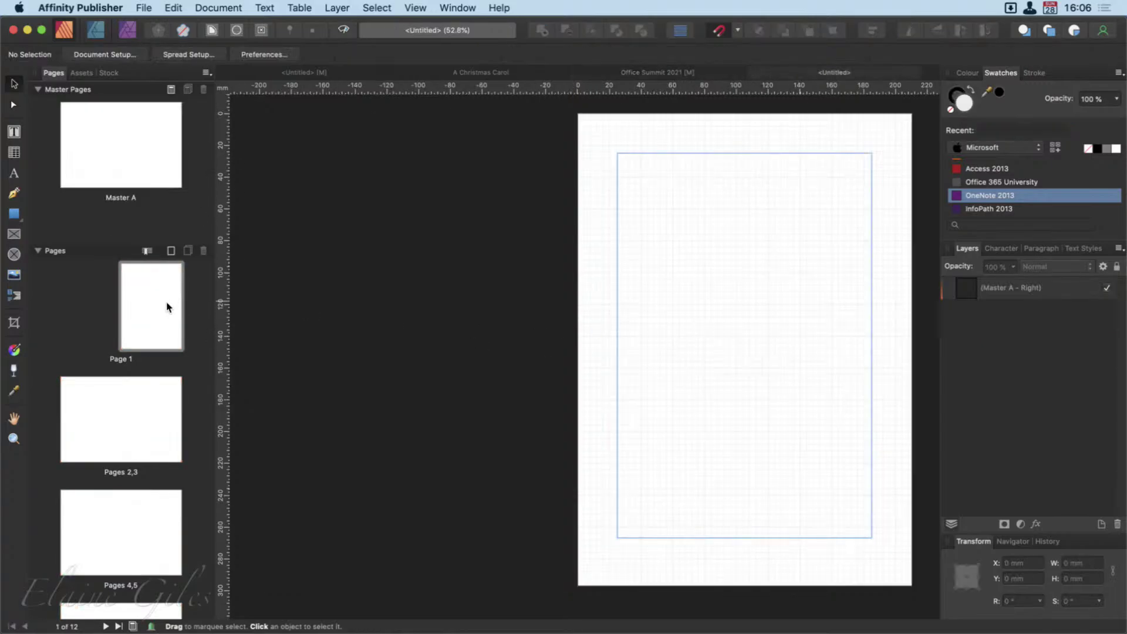
double_click(109, 152)
key("super+v")
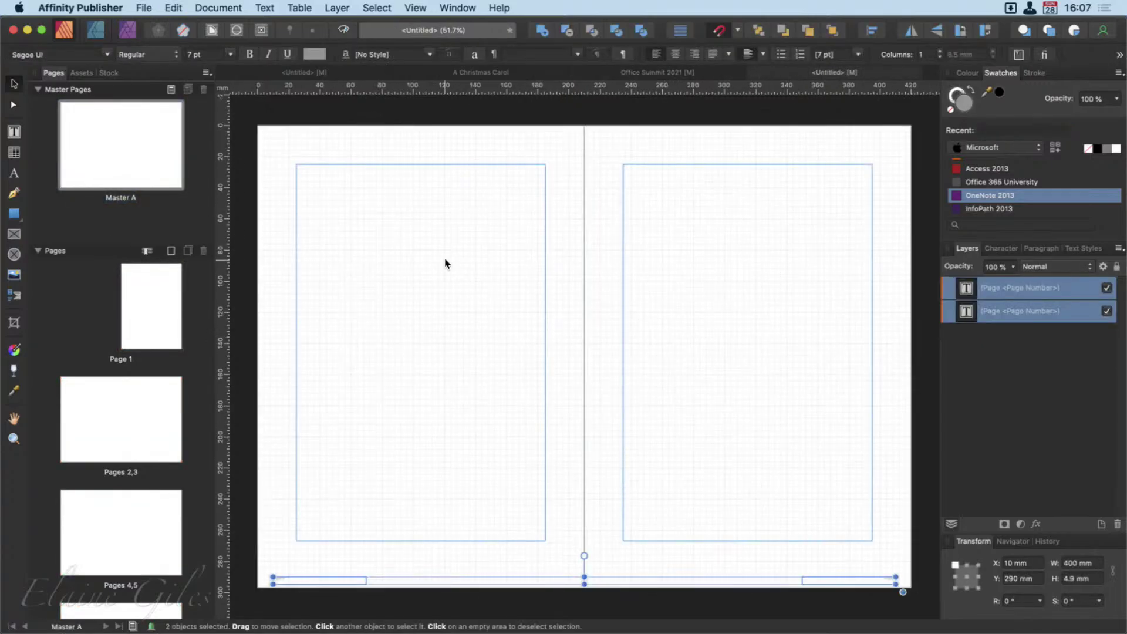
Step: Rename Master A as Page Numbers in its spread properties
right_click(129, 142)
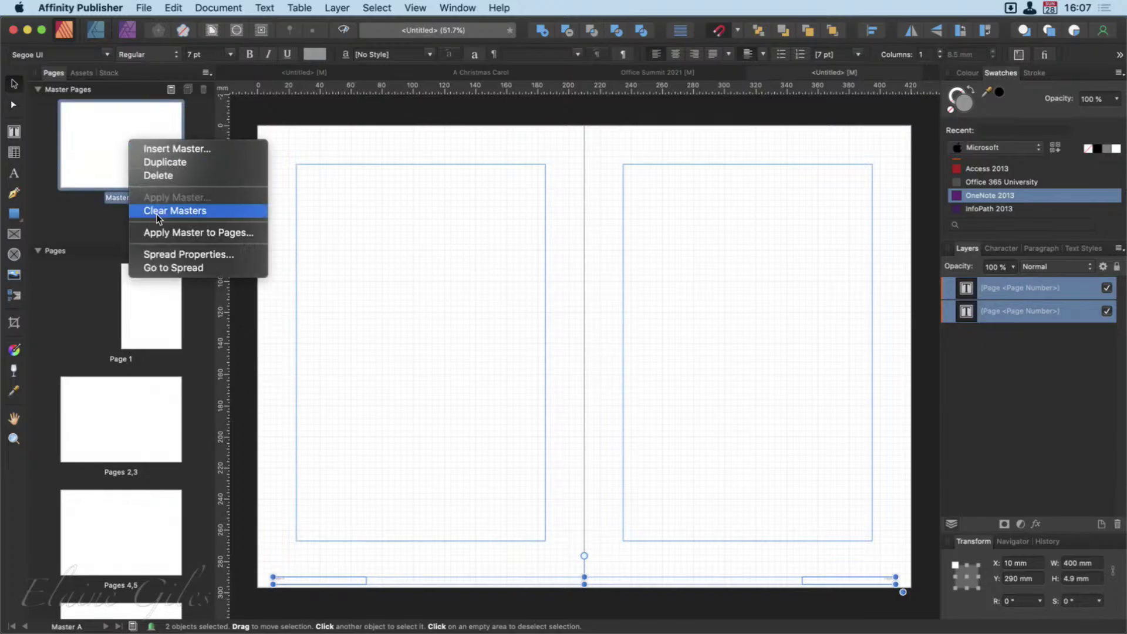
left_click(160, 252)
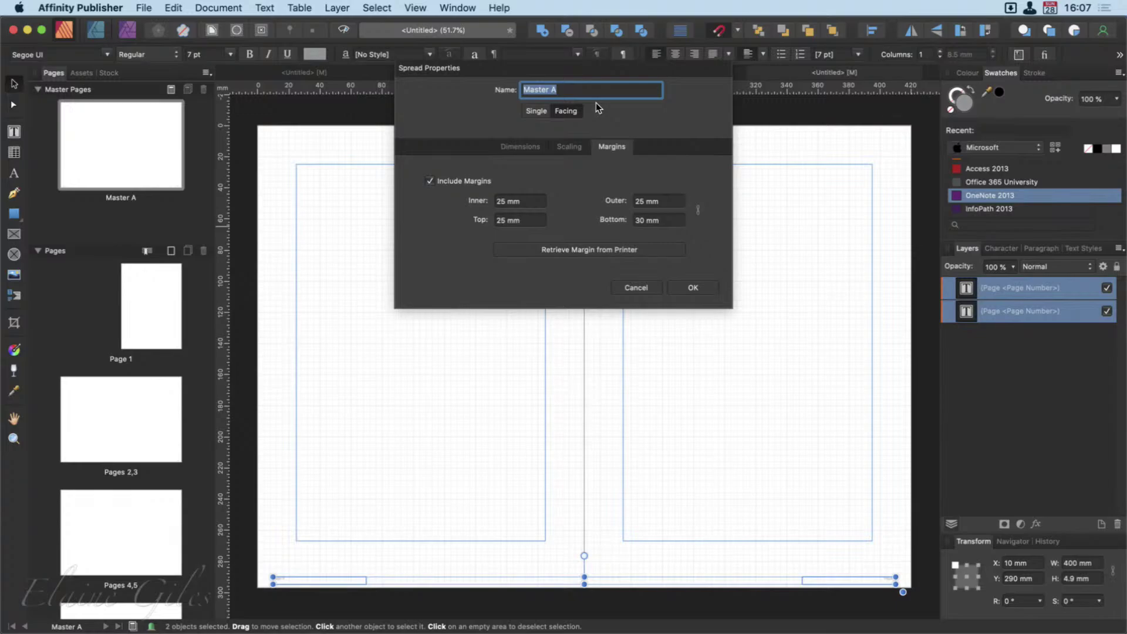
type("Page Numbers")
left_click(704, 286)
left_click(567, 345)
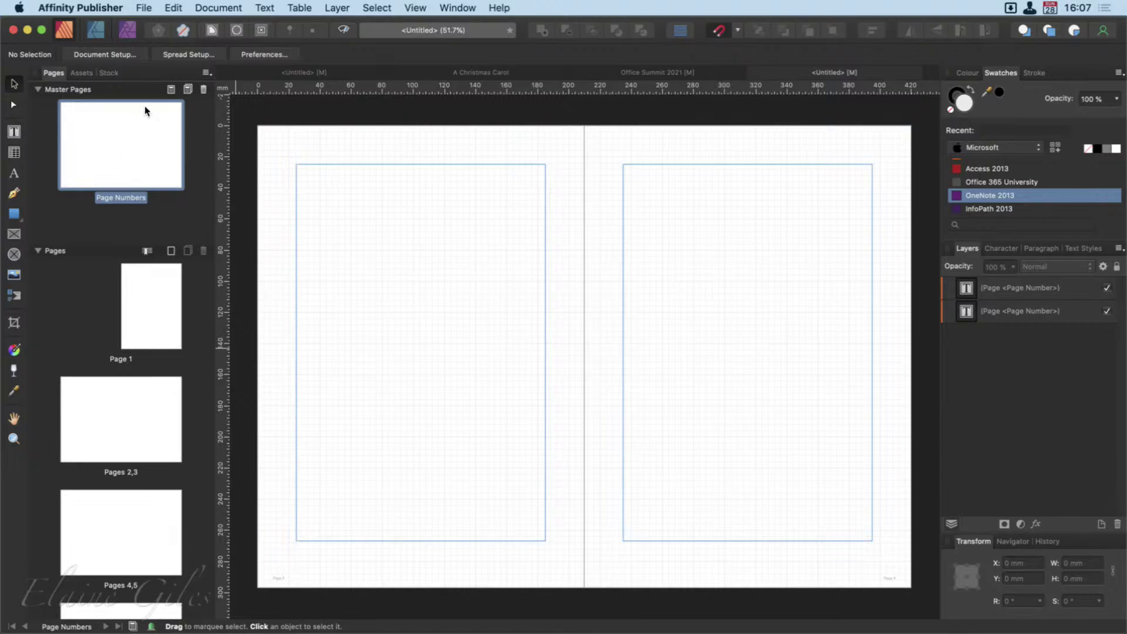
Step: Add a facing master page named Excel with the default margins
left_click(167, 89)
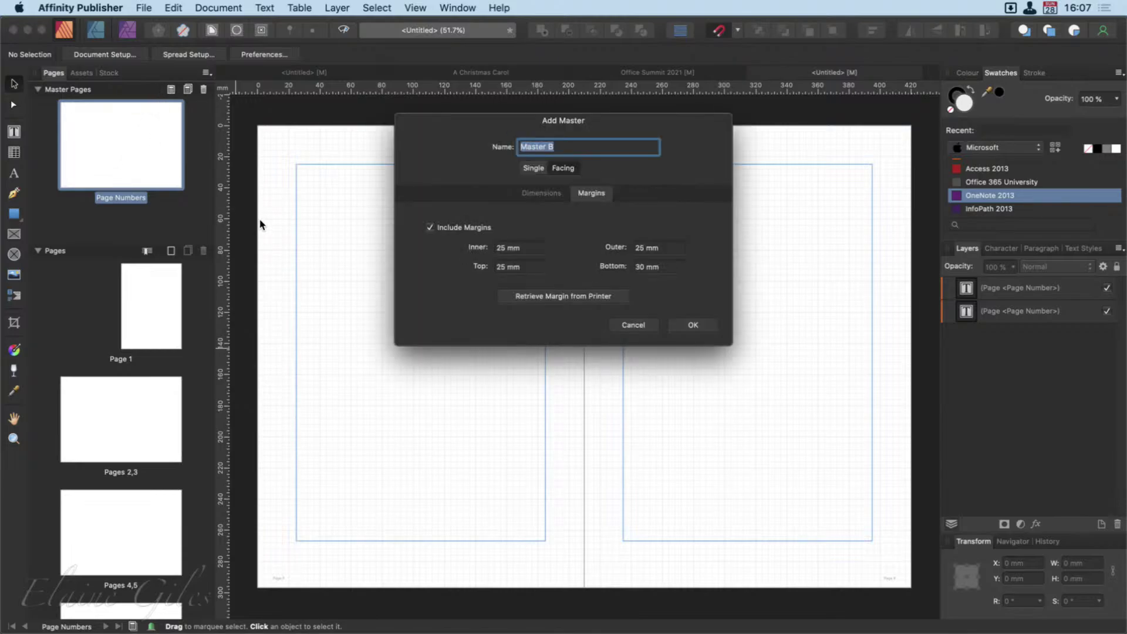
type("Excel")
left_click(692, 324)
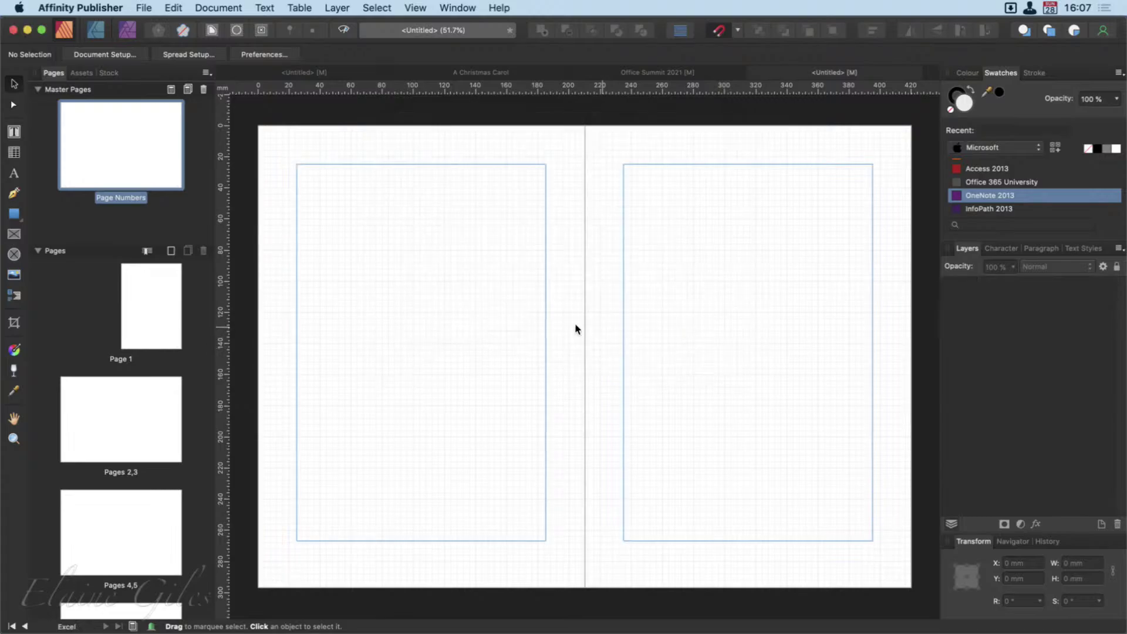
Step: Add a facing master page named PowerPoint with the default margins
left_click(167, 90)
type("P")
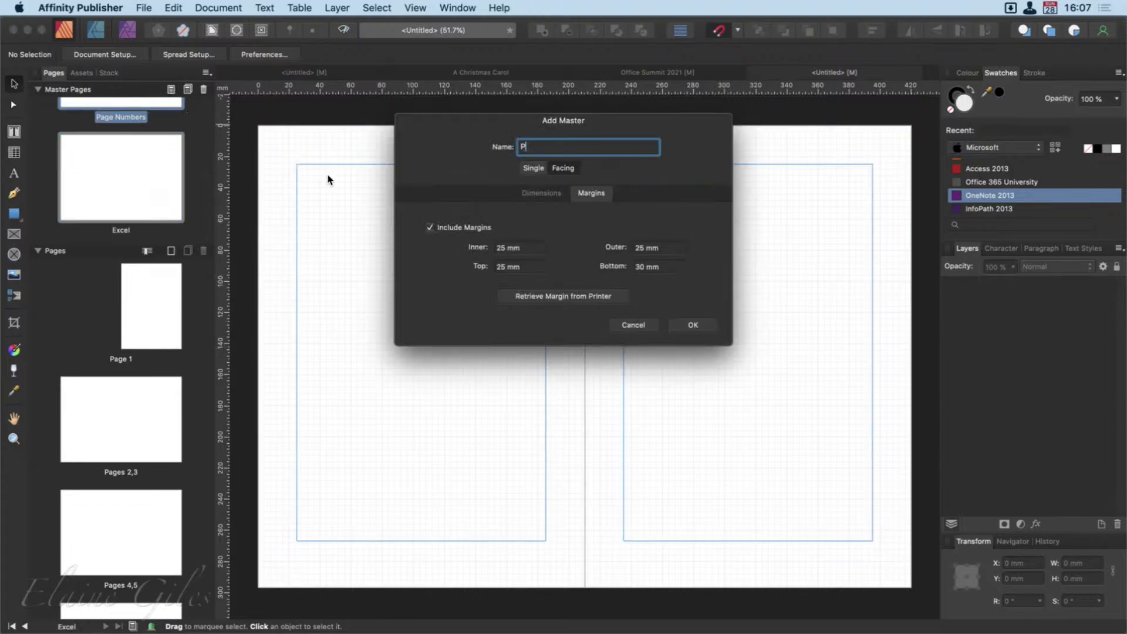
type("owerPOin")
key("BackSpace")
key("BackSpace")
key("BackSpace")
type("oint")
key("Return")
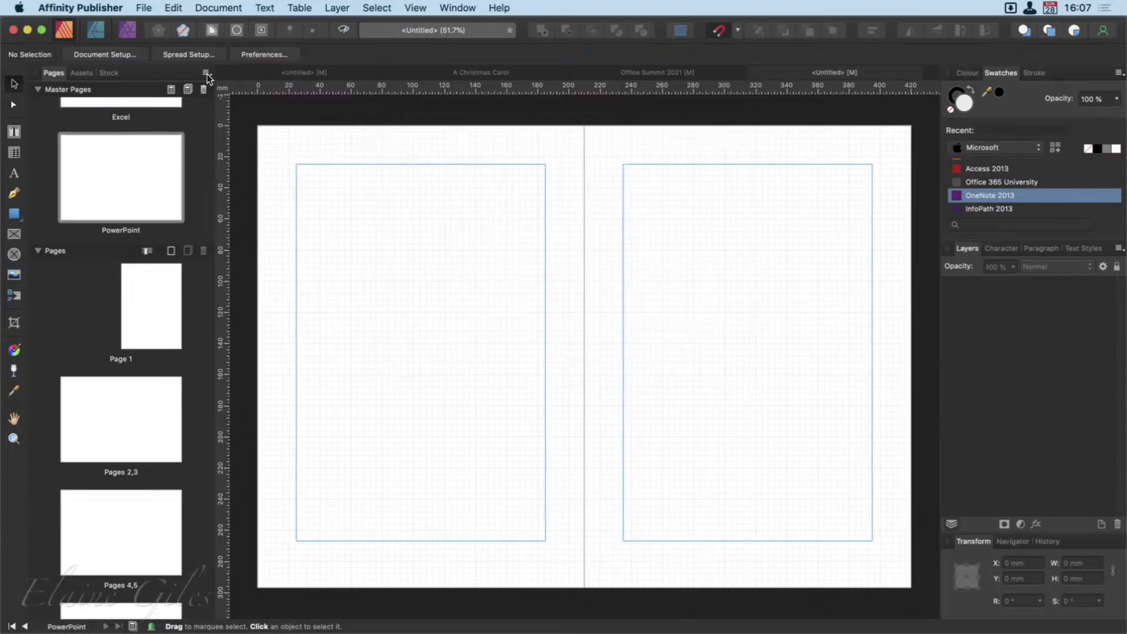
Step: Add a facing master page named Logo and collapse the document pages list to show all masters
left_click(171, 89)
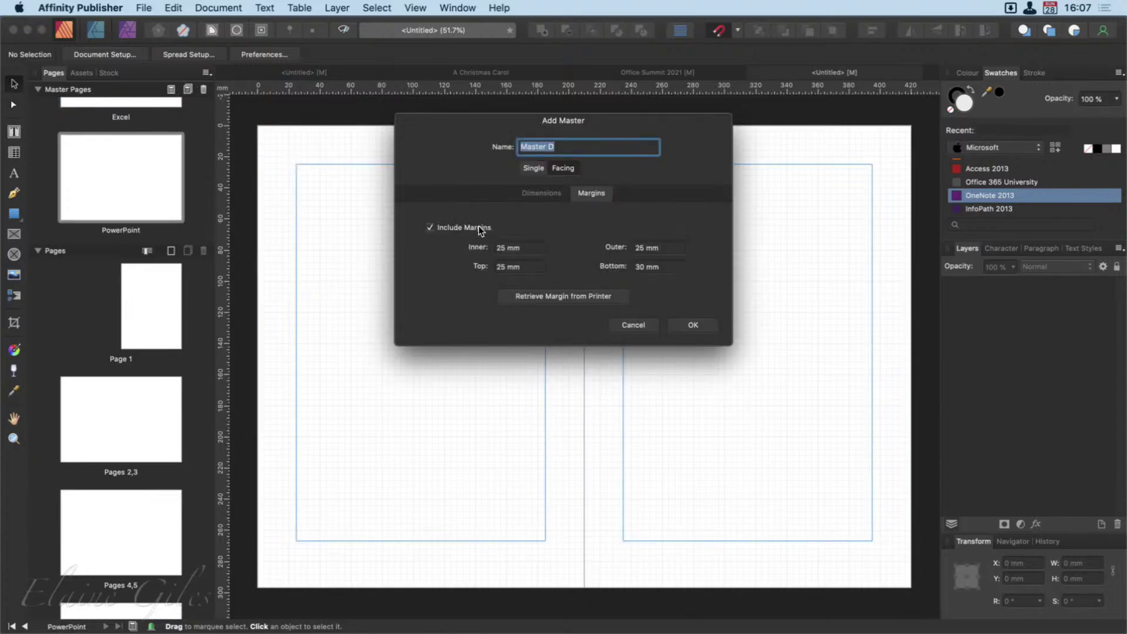
type("Logo")
left_click(692, 323)
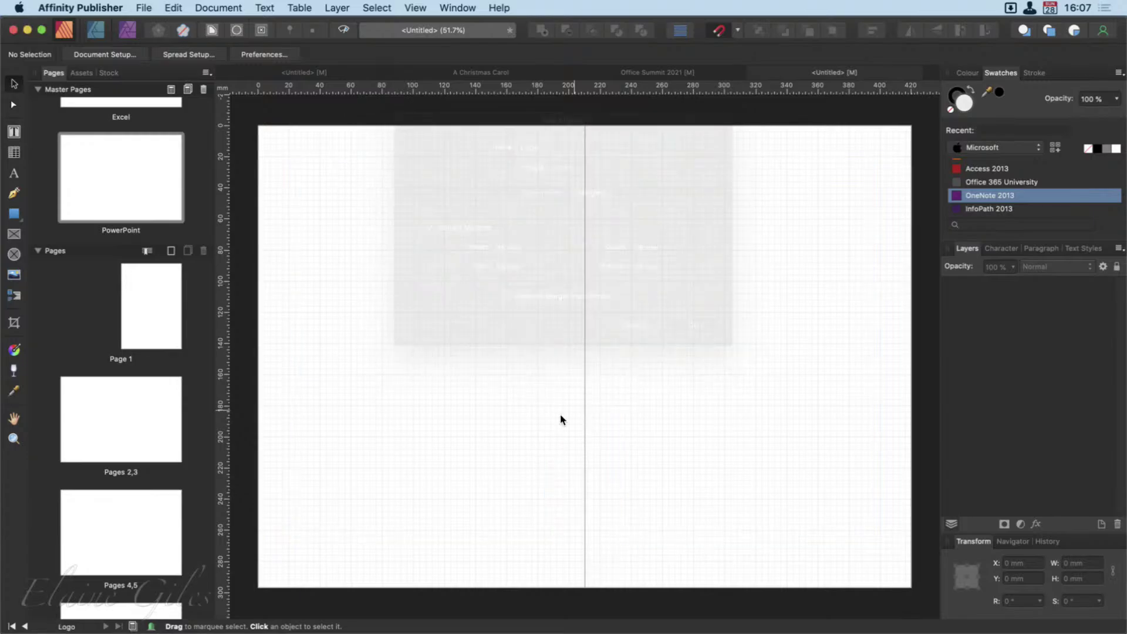
left_click(39, 250)
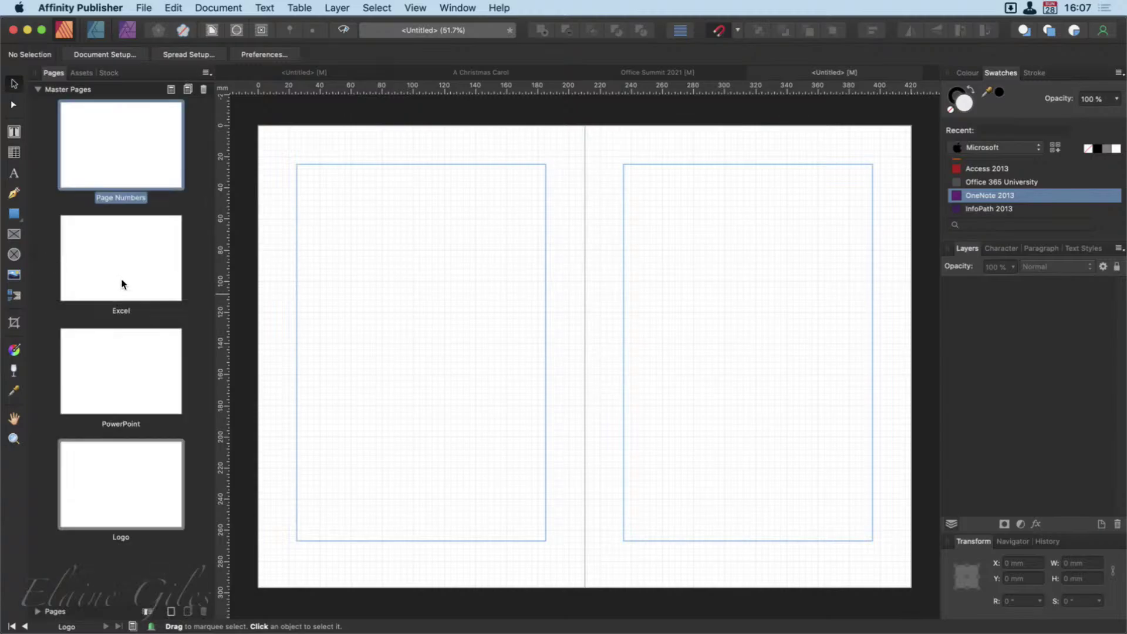
Step: Open the Logo master in Office Summit 2021 and copy its red Office Summit logo
left_click(672, 70)
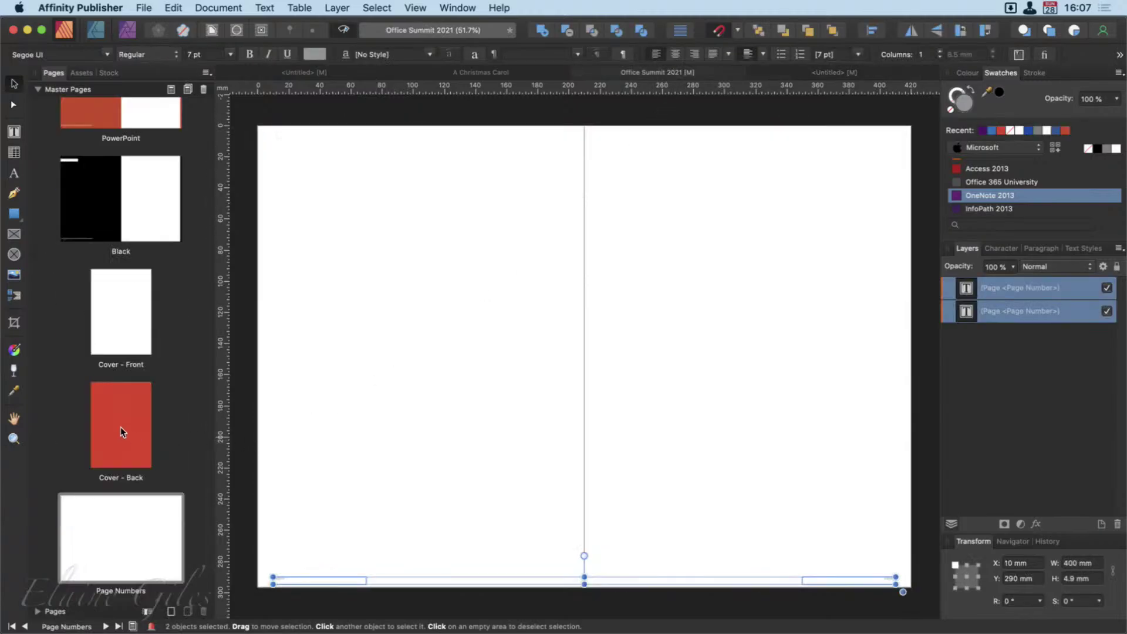
scroll(121, 429, "up", 10)
scroll(123, 431, "up", 5)
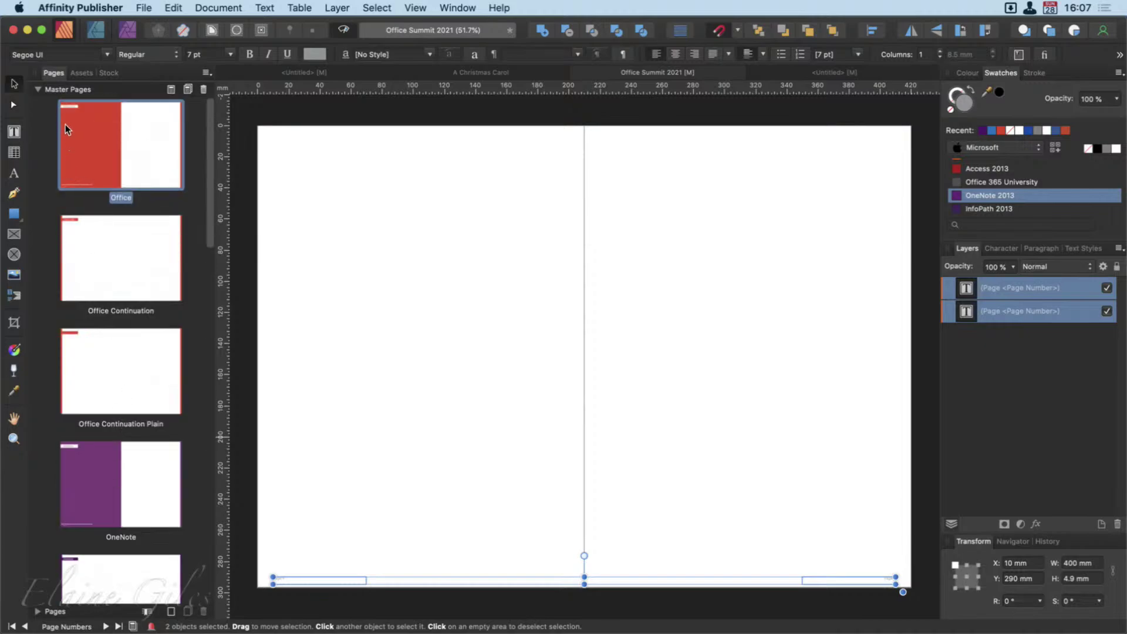
left_click(38, 89)
left_click(39, 90)
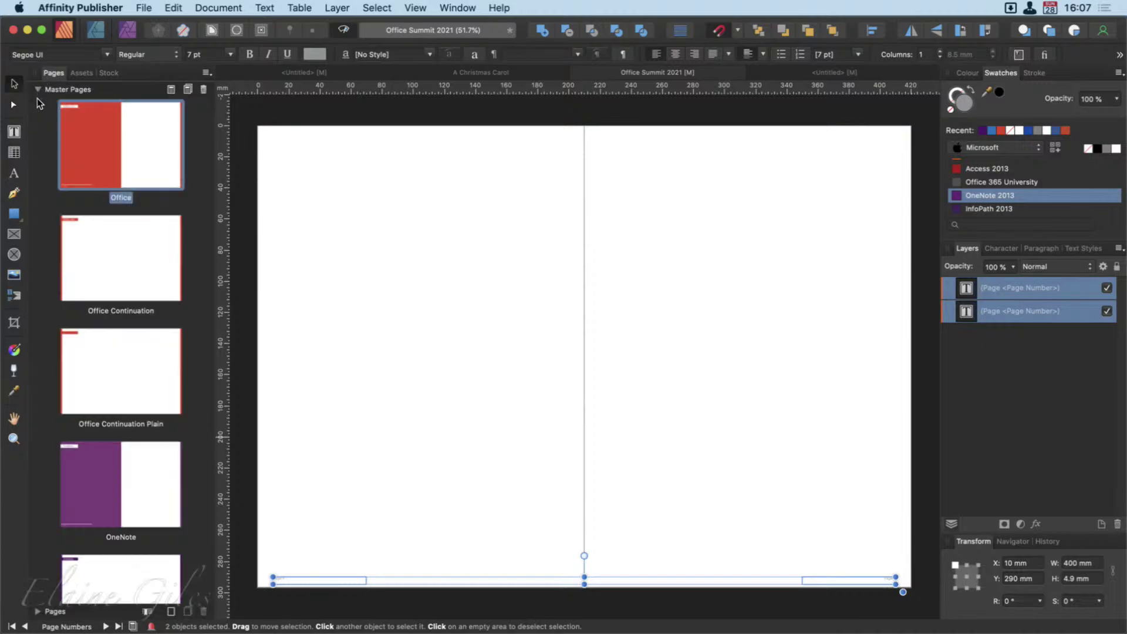
scroll(91, 511, "down", 15)
double_click(82, 520)
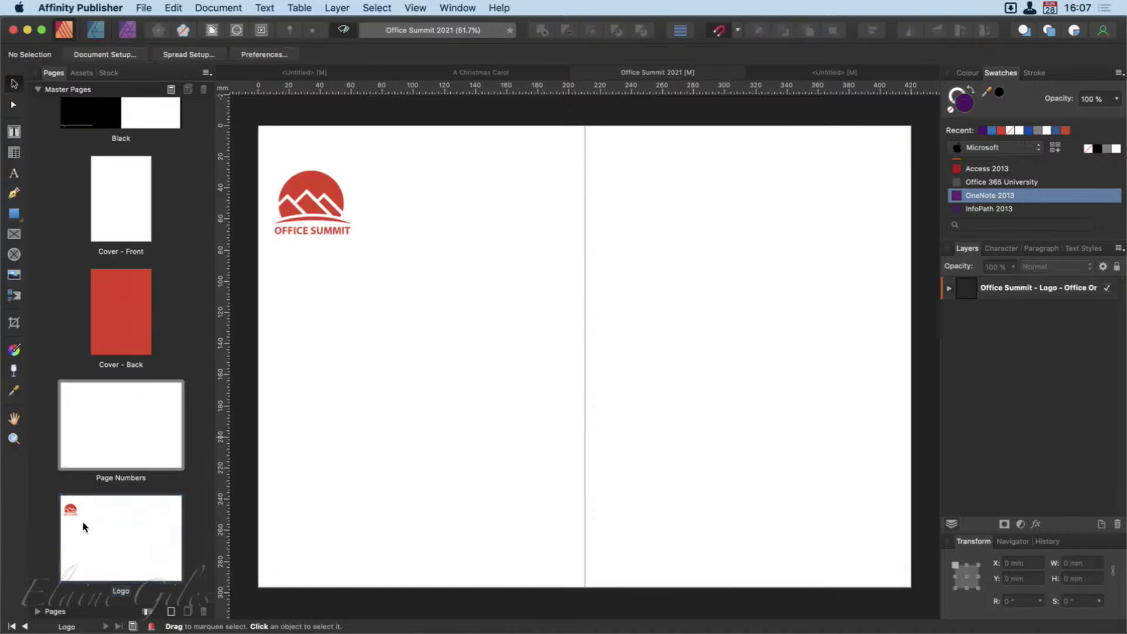
left_click(302, 215)
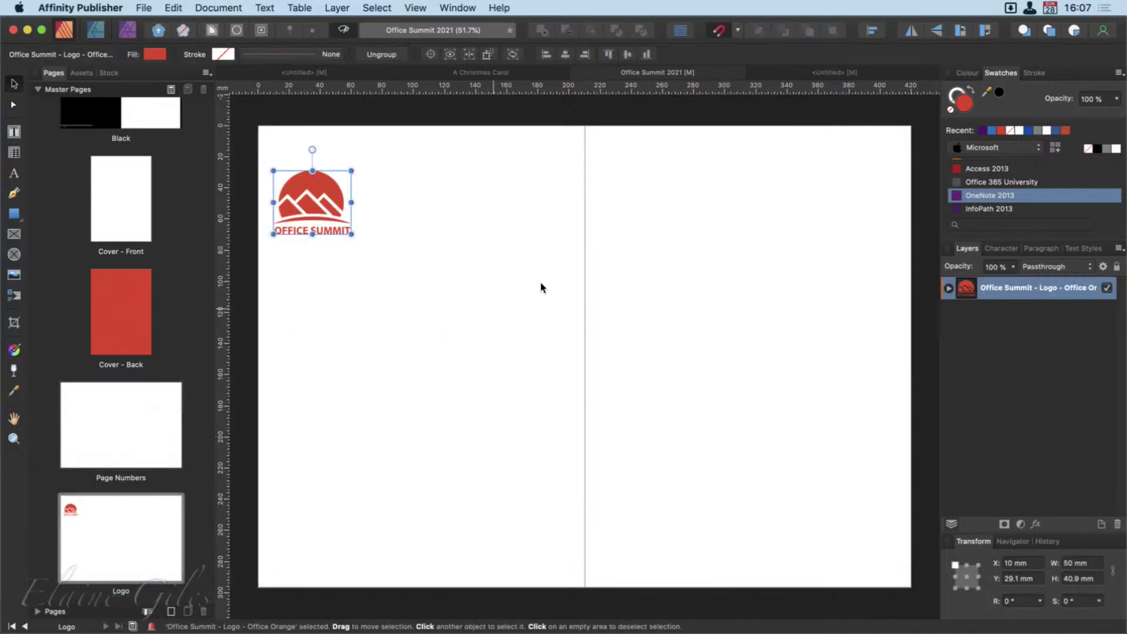
Step: Paste the logo into the untitled document's Logo master and move it to the right-hand page's lower inner corner, about X 218.6 mm, Y 246.6 mm
left_click(821, 71)
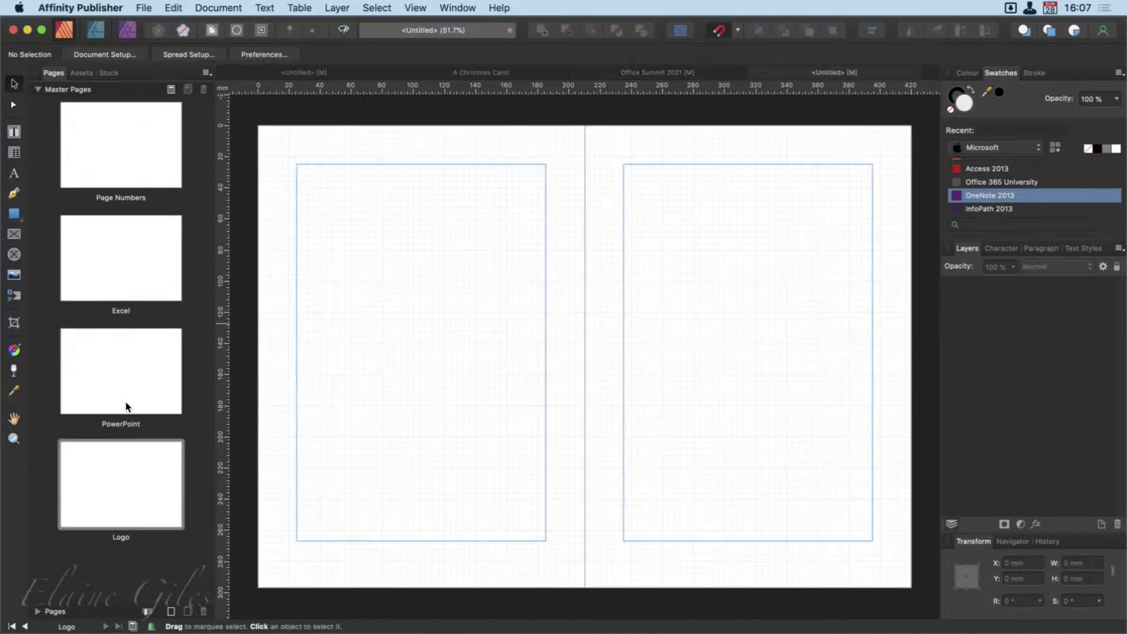
double_click(125, 493)
key("super+v")
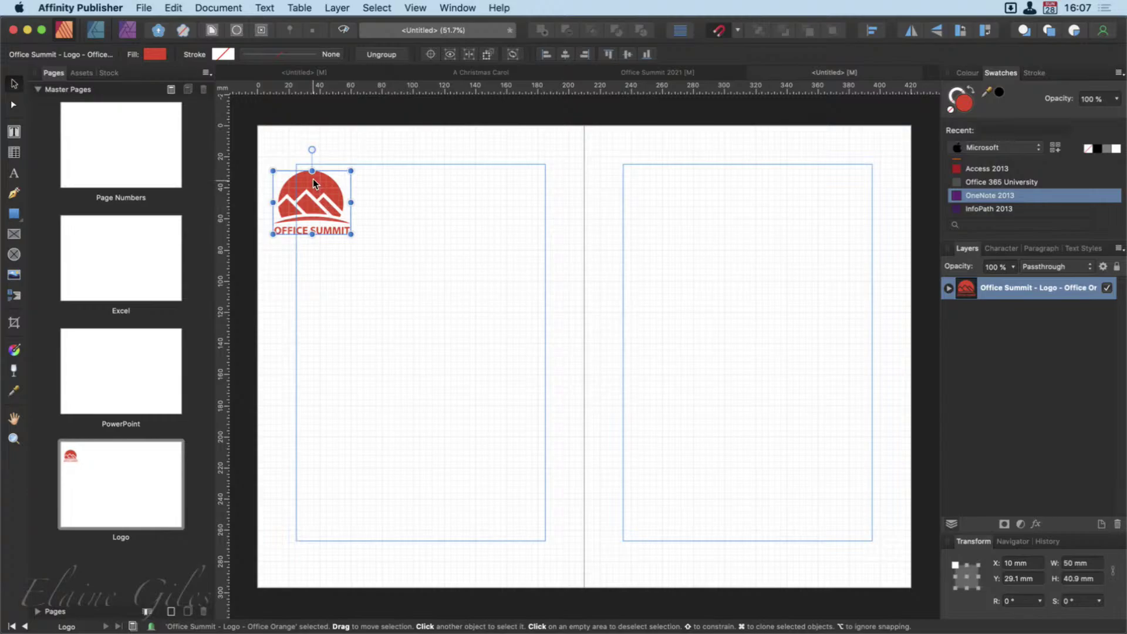
left_click_drag(330, 188, 637, 518)
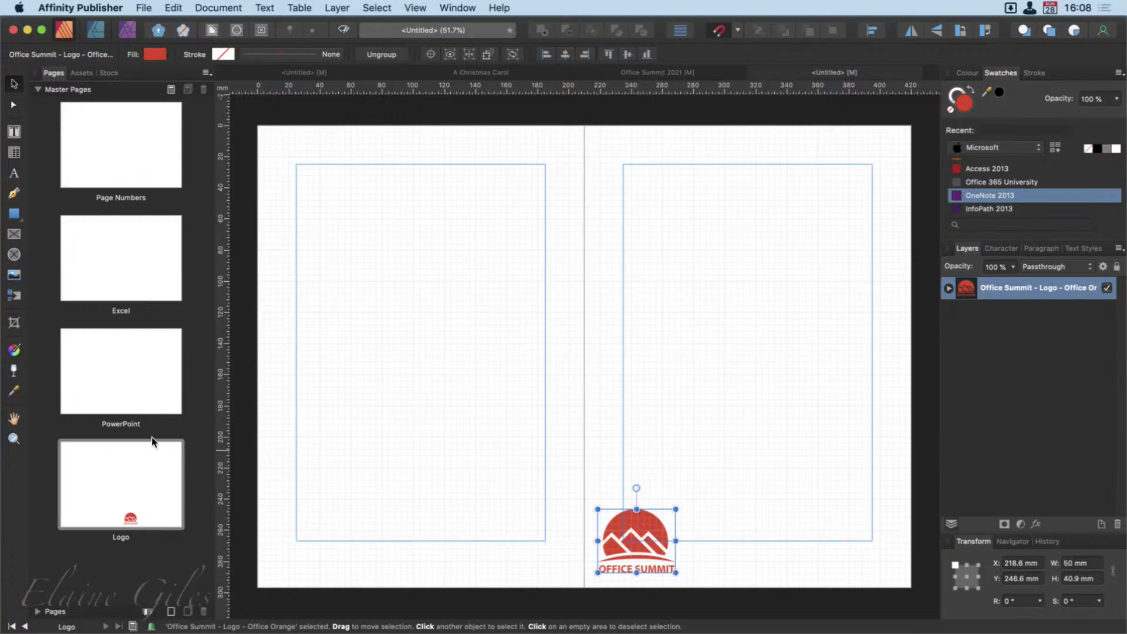
Step: Copy all objects of the PowerPoint master in Office Summit 2021 into the untitled document's PowerPoint master
left_click(139, 372)
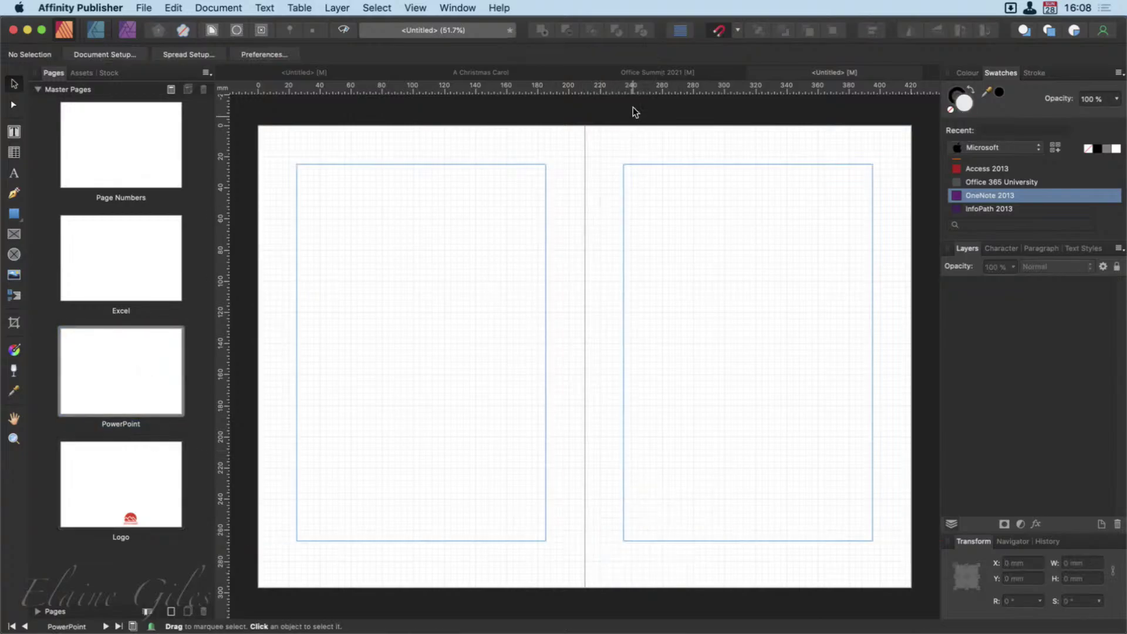
left_click(643, 68)
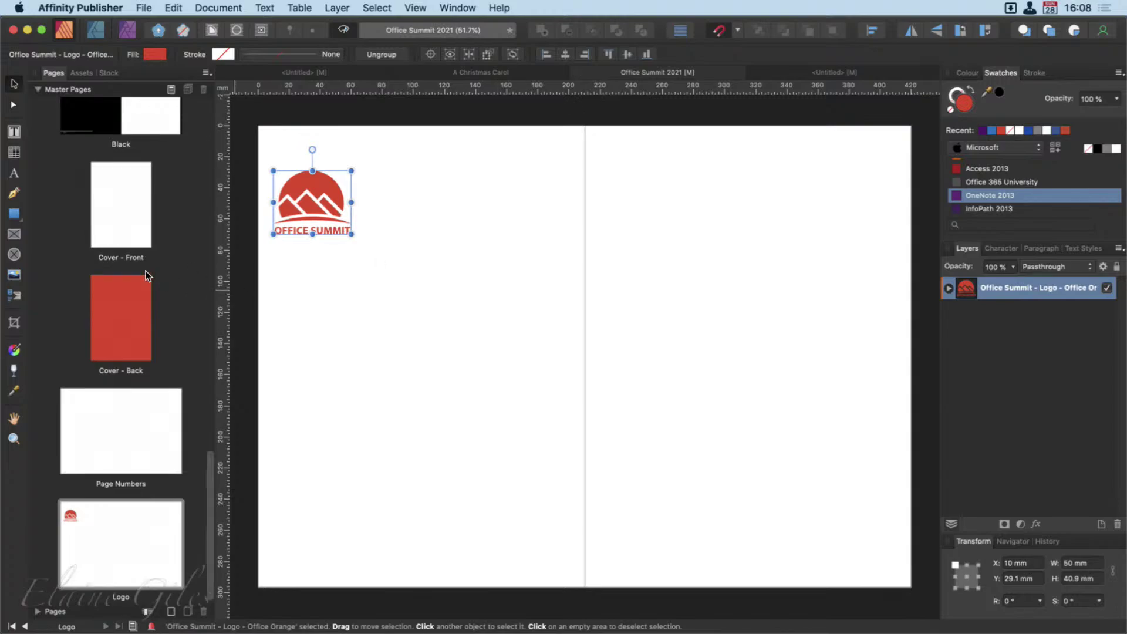
scroll(145, 269, "up", 5)
left_click(113, 234)
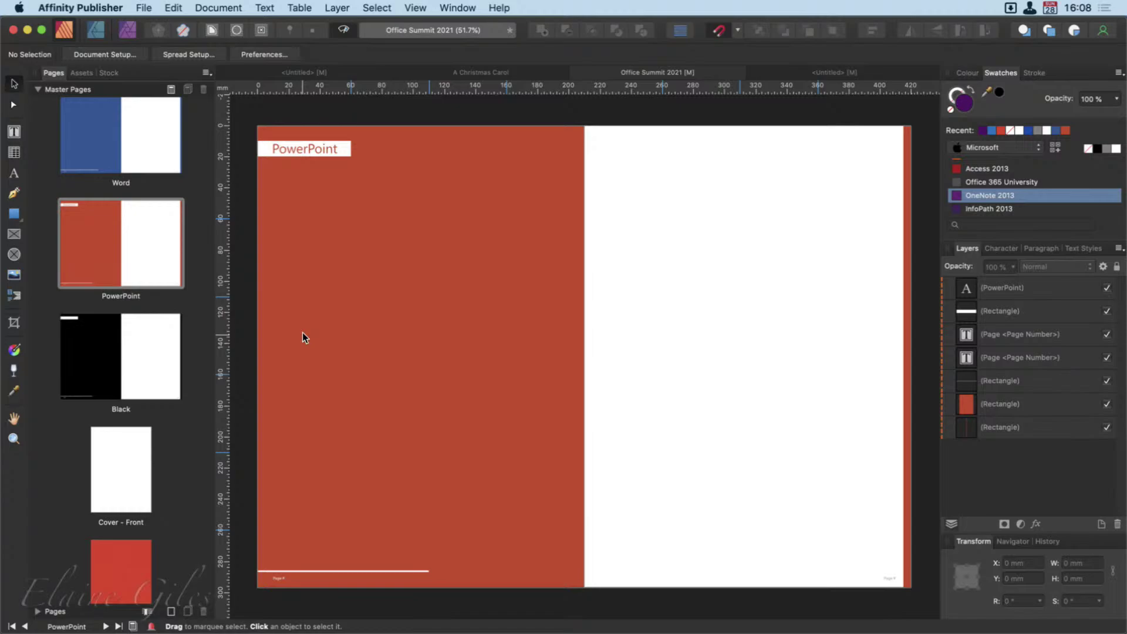
left_click(302, 333)
key("super+a")
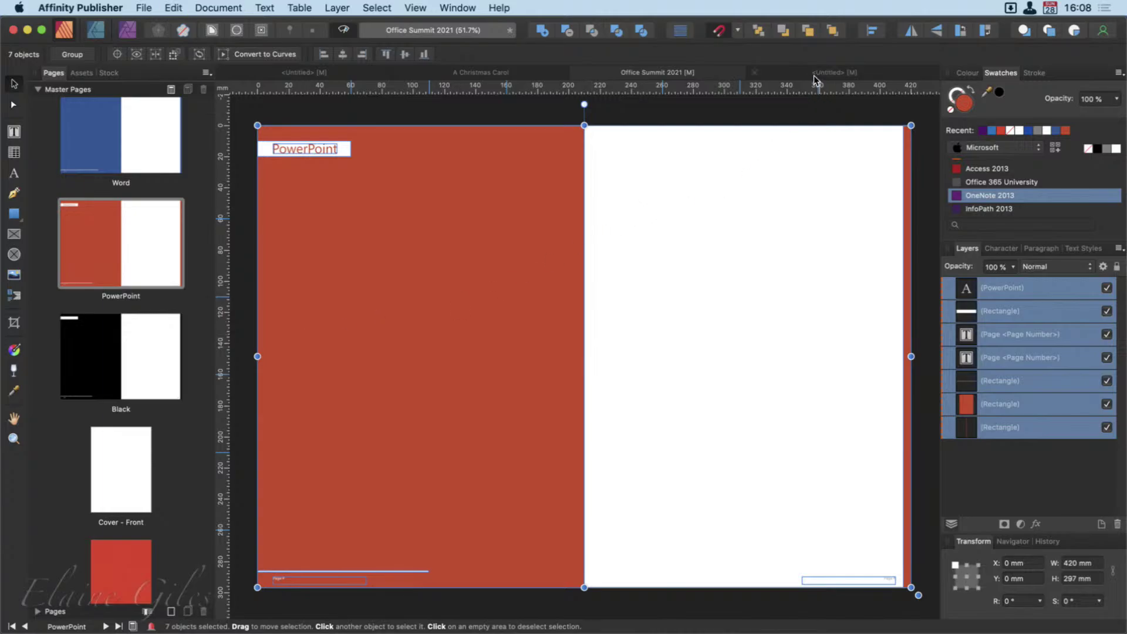
left_click(835, 73)
key("super+v")
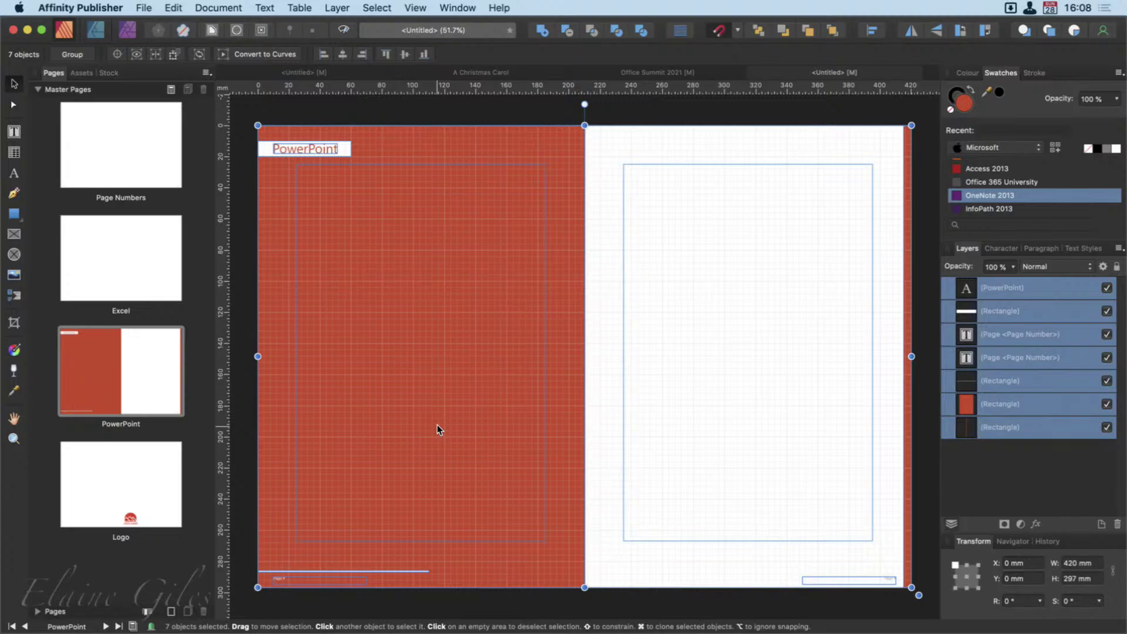
Step: Delete the right and left page number frames from the PowerPoint master
left_click(745, 445)
left_click(856, 578)
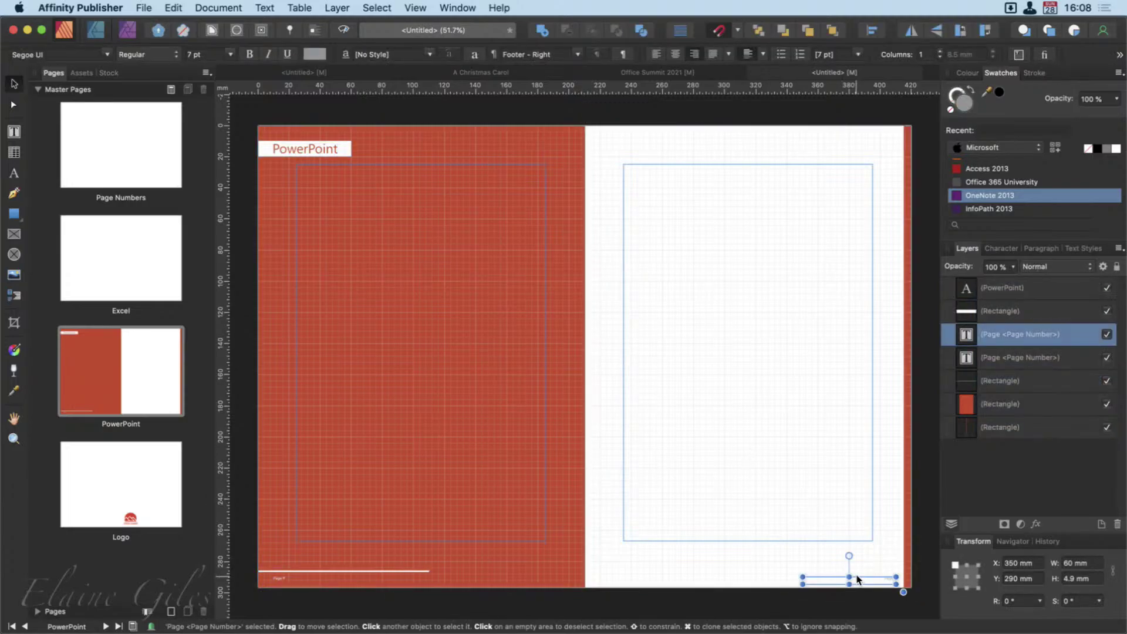
key("Delete")
left_click(279, 580)
key("Delete")
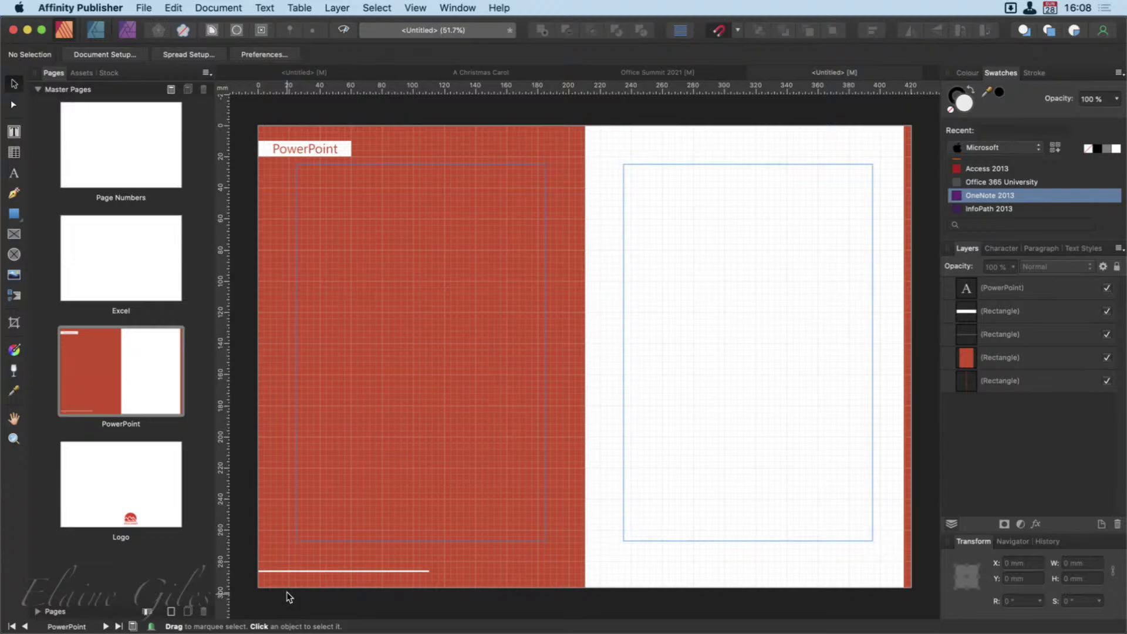
Step: Copy all objects of the Excel master in Office Summit 2021 into the untitled document's Excel master
double_click(126, 260)
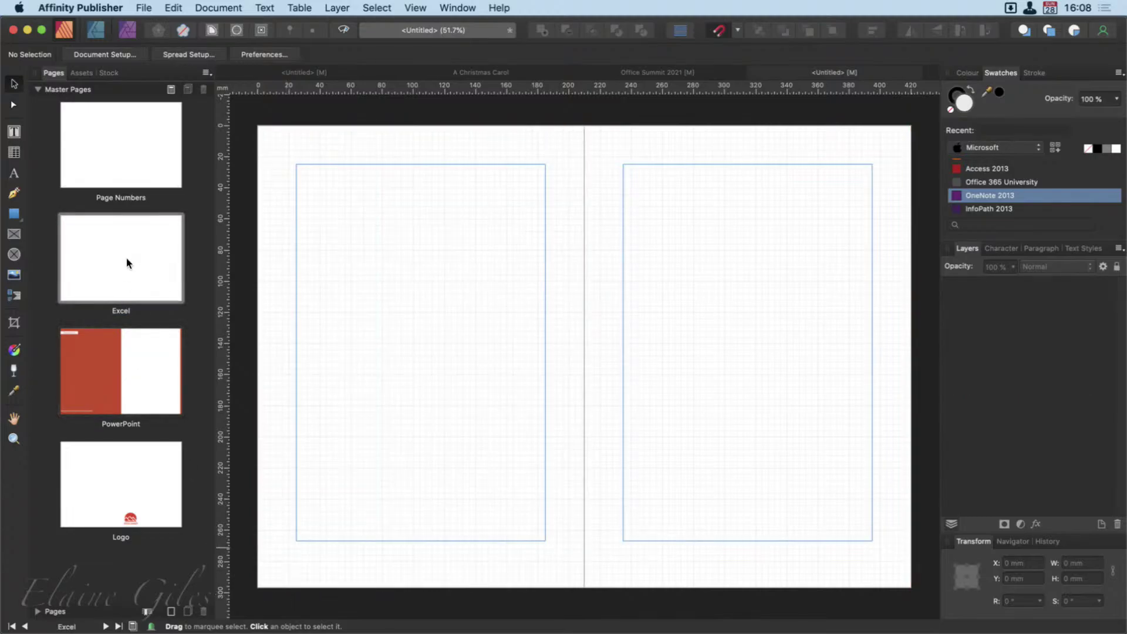
left_click(669, 74)
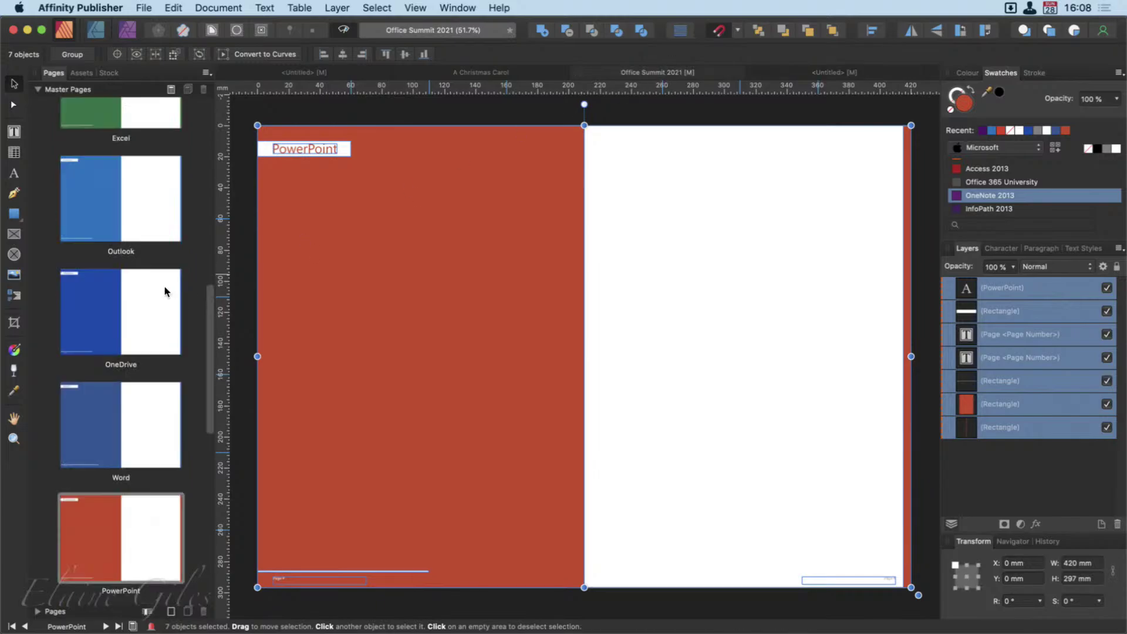
double_click(124, 110)
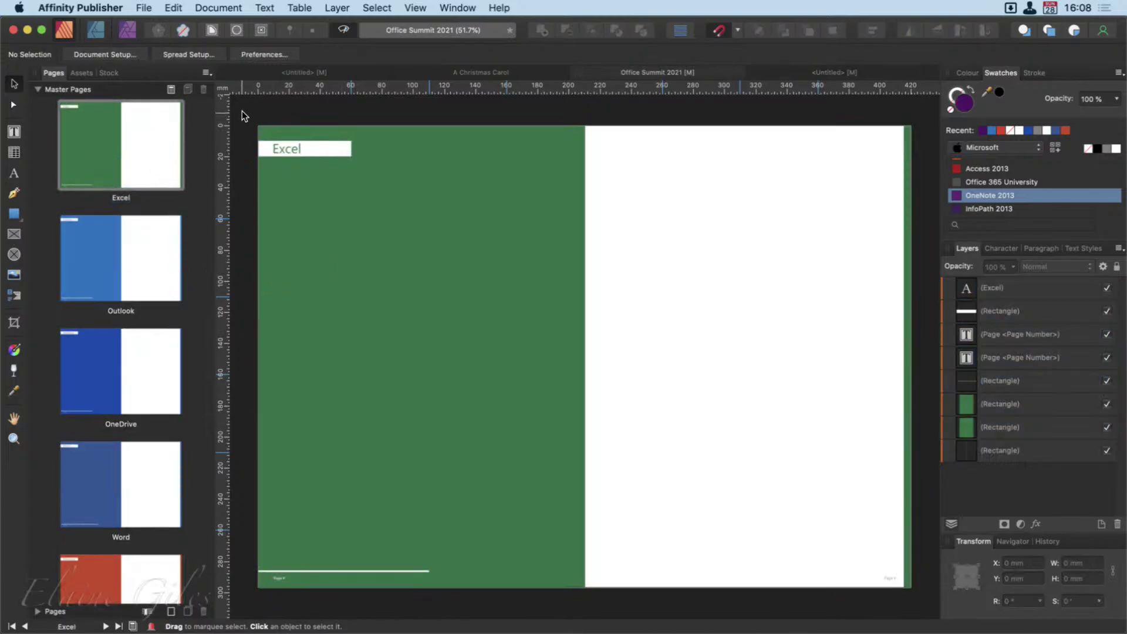
left_click_drag(241, 115, 926, 609)
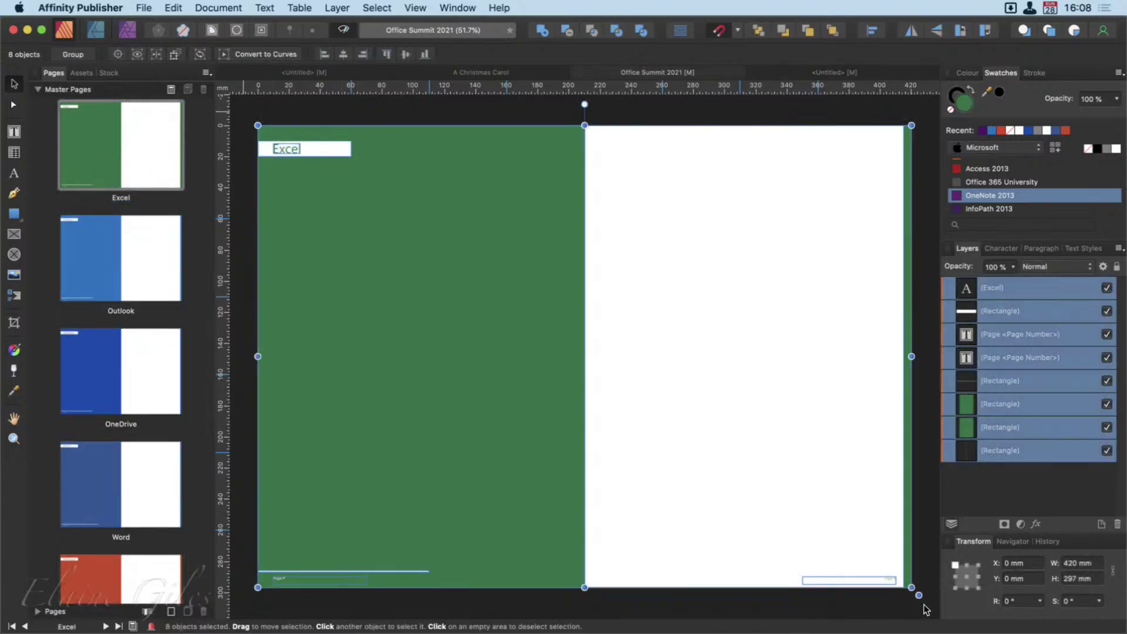
left_click(866, 581)
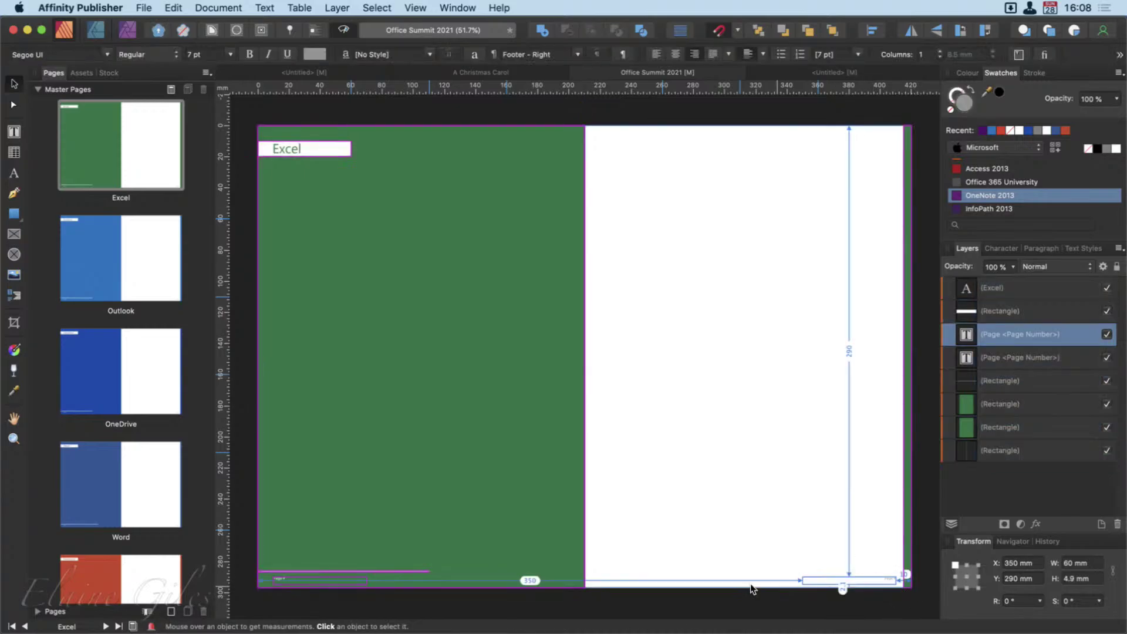
key("super+a")
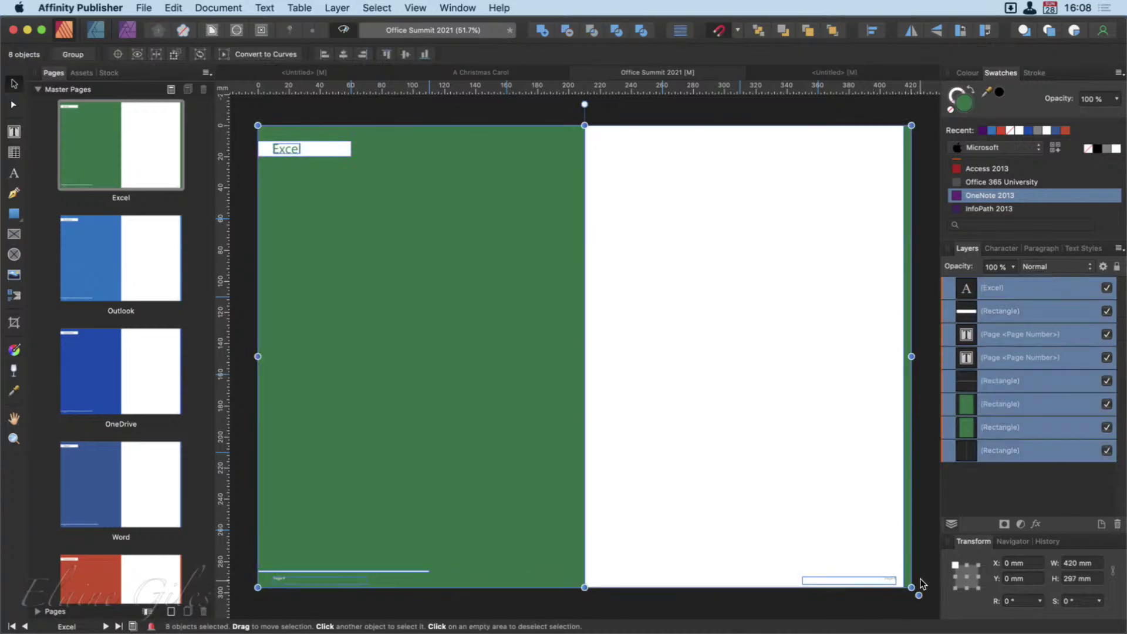
key("super+c")
left_click(833, 73)
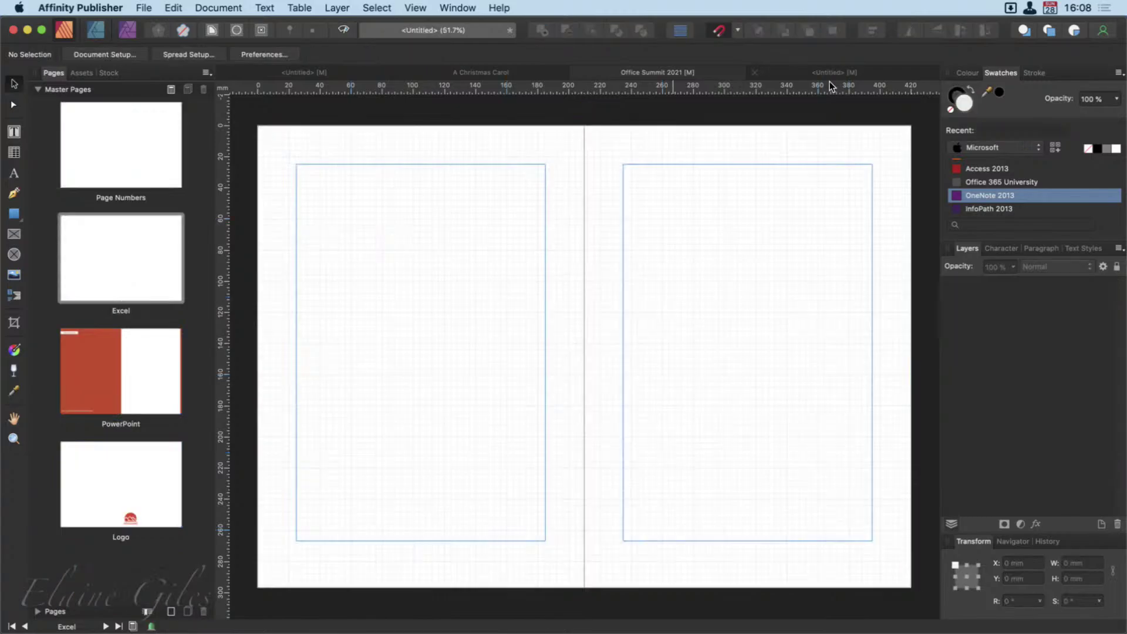
key("super+v")
Step: Delete the left and right page number frames from the Excel master
left_click(354, 589)
left_click(343, 577)
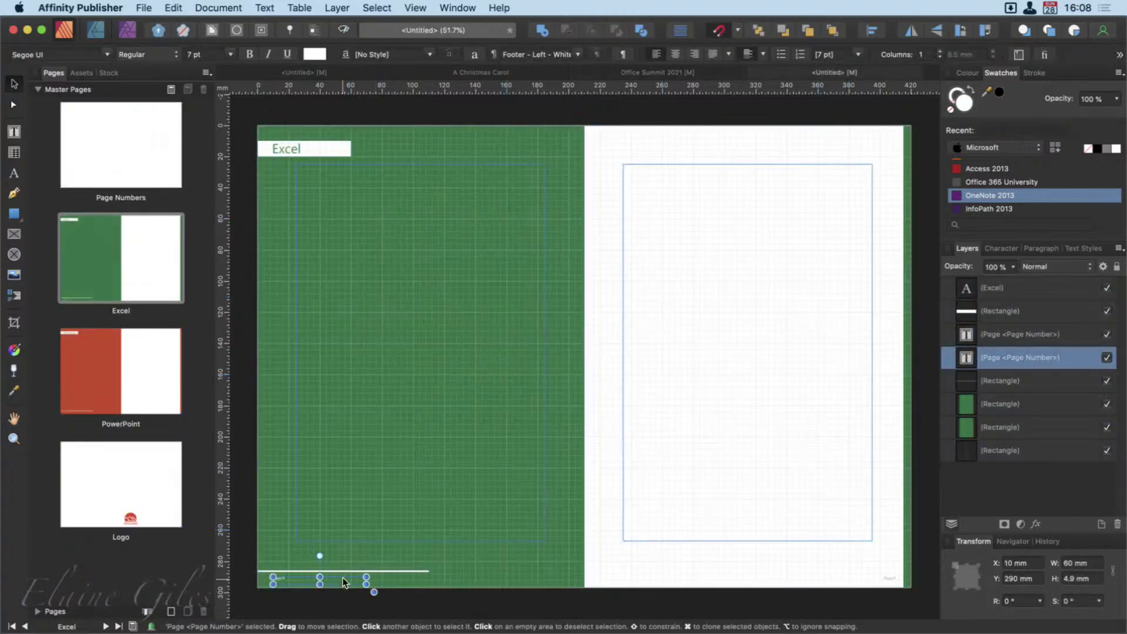
key("Delete")
left_click(887, 580)
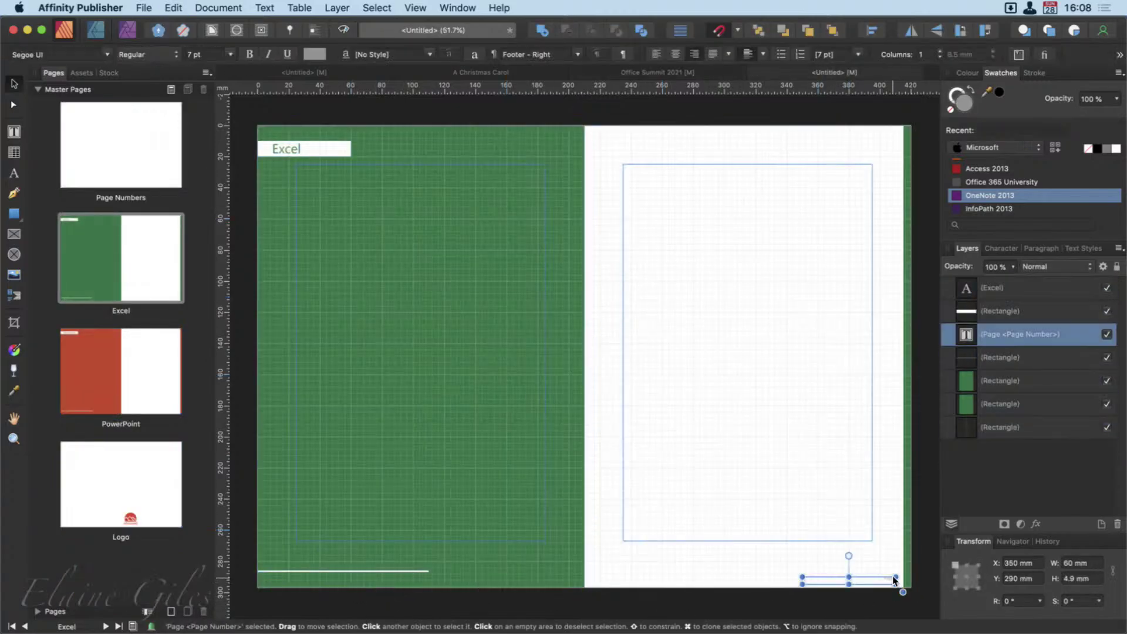
key("Delete")
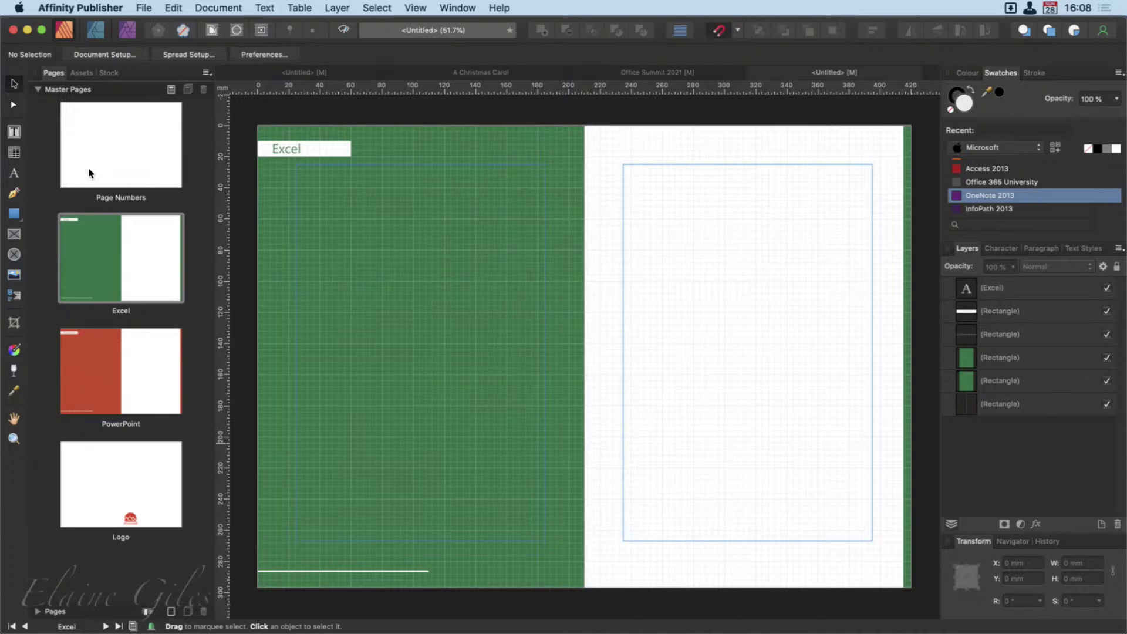
Step: Review the Page Numbers, Excel, PowerPoint and Logo masters one after another
double_click(122, 162)
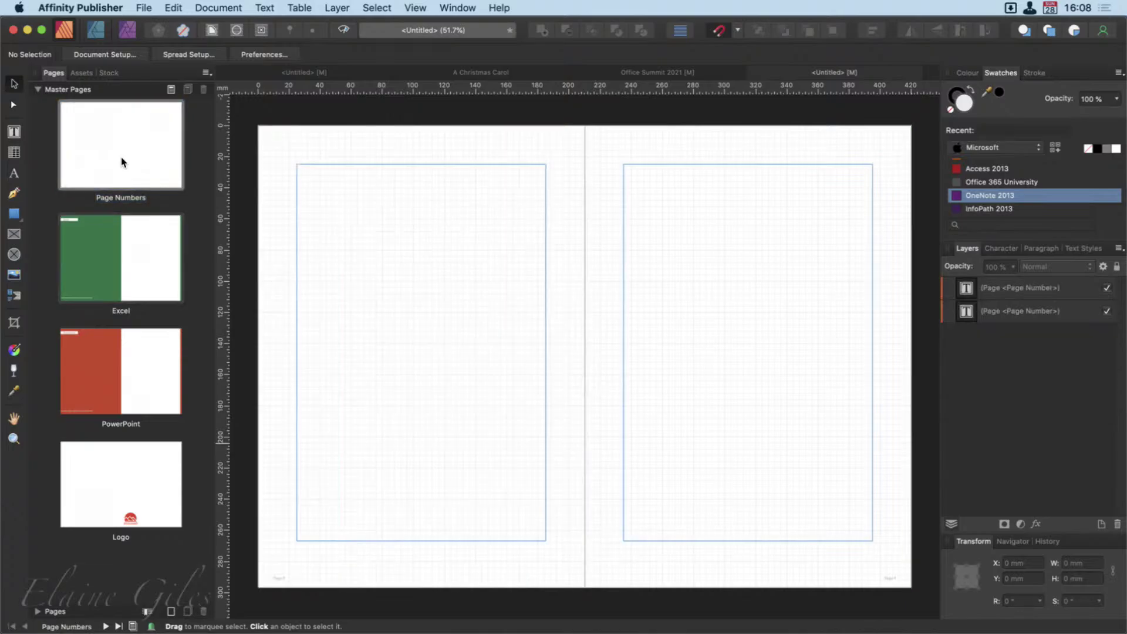
double_click(122, 272)
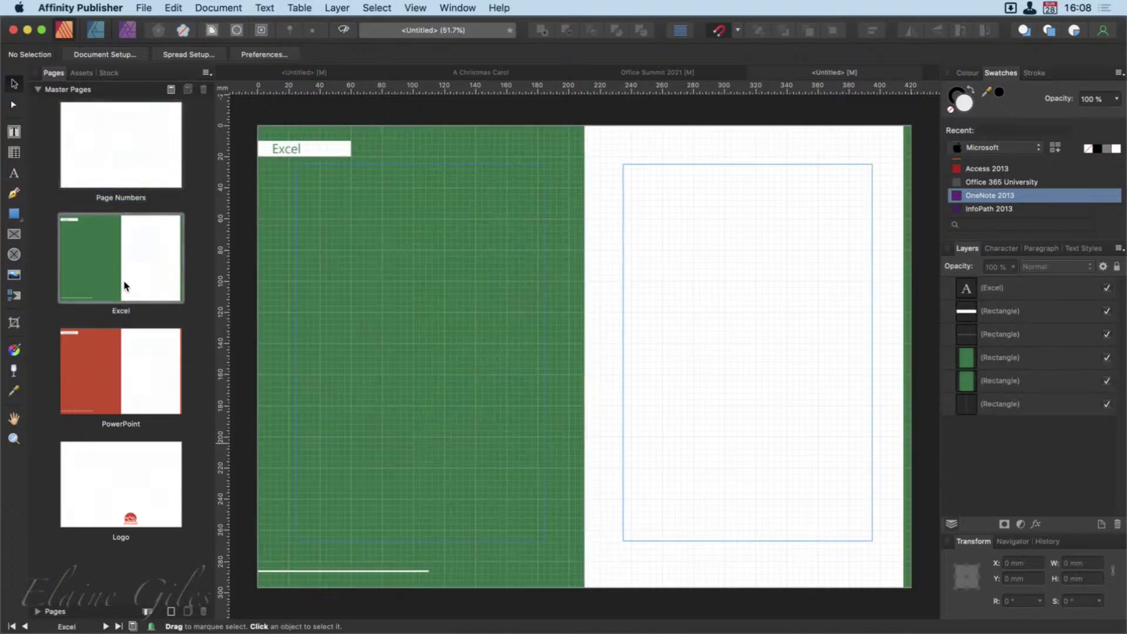
double_click(119, 371)
double_click(126, 481)
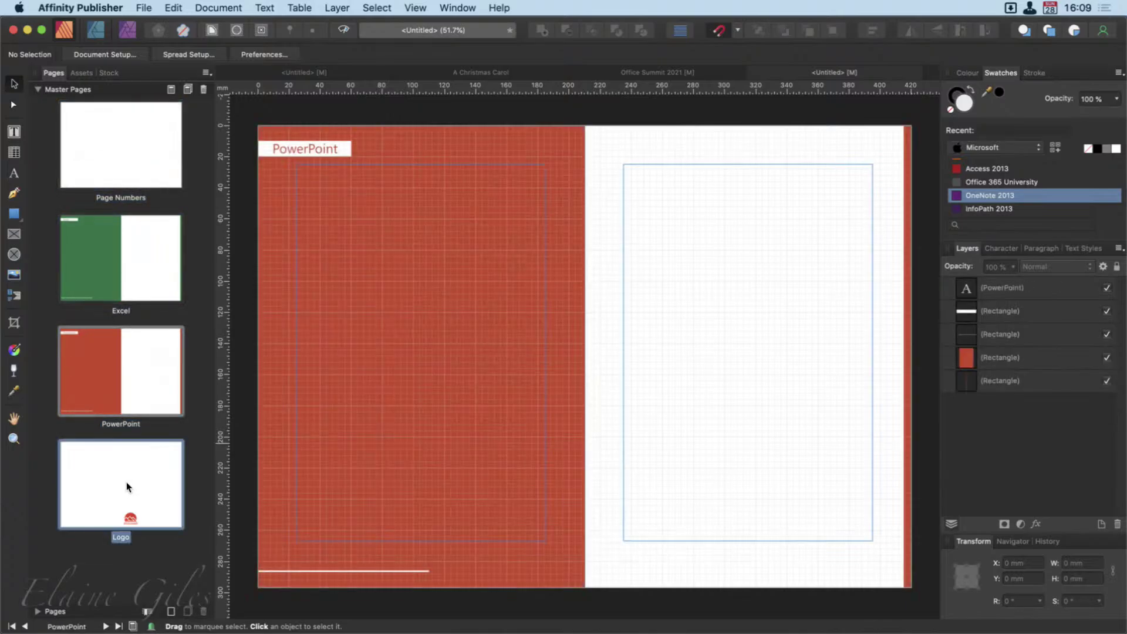
Step: Open the spread of pages 2 and 3 and apply the PowerPoint master to it
left_click(37, 611)
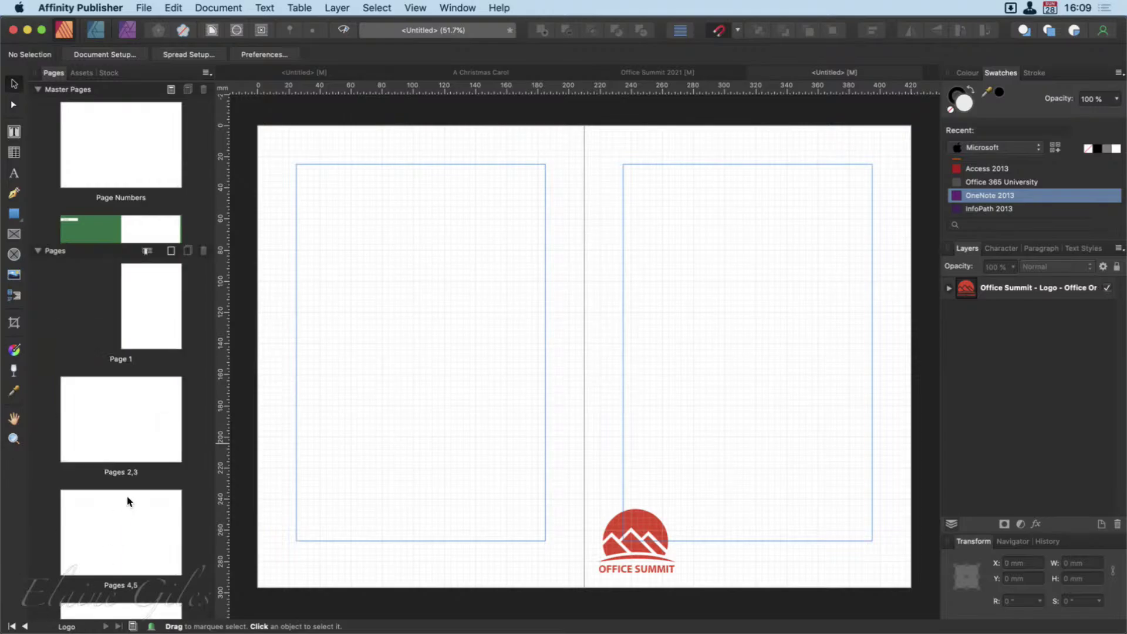
double_click(120, 434)
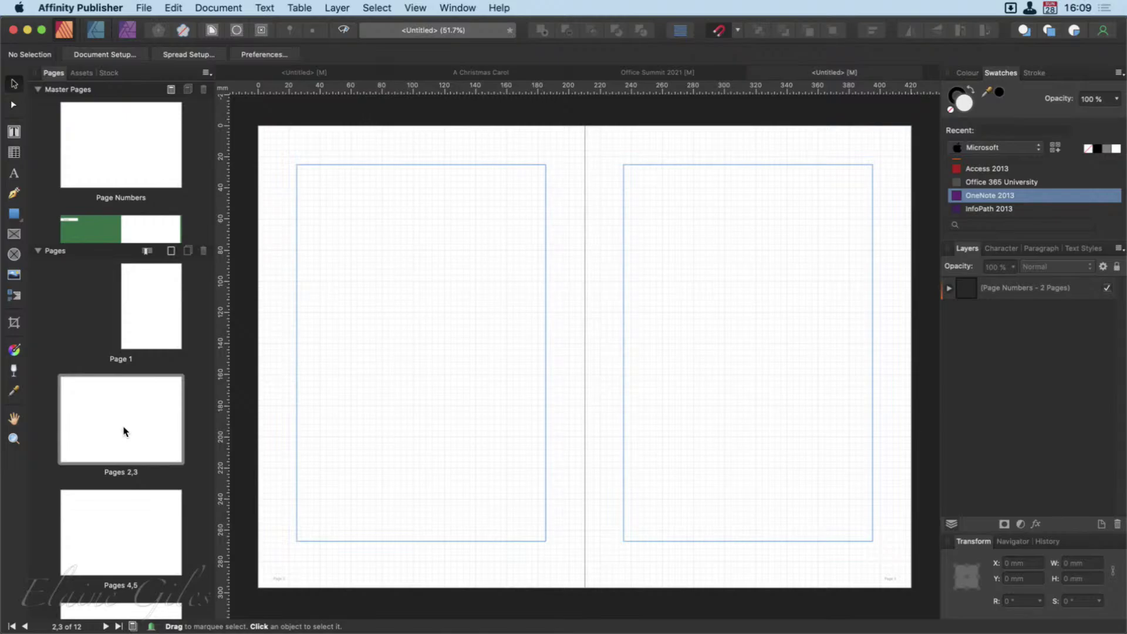
scroll(139, 212, "down", 5)
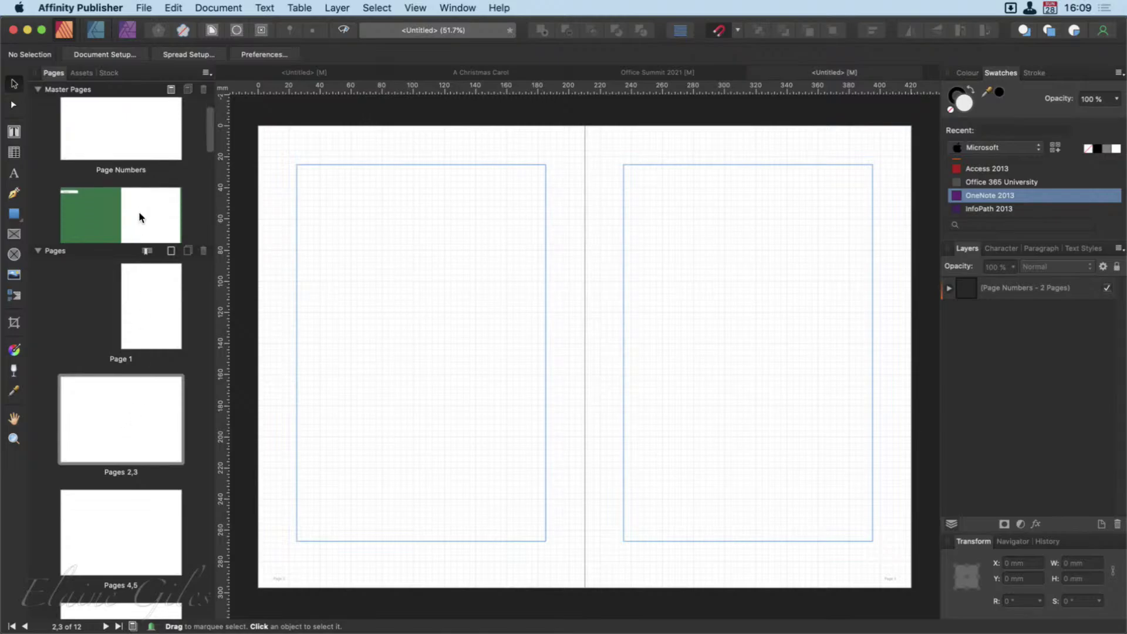
scroll(140, 216, "down", 3)
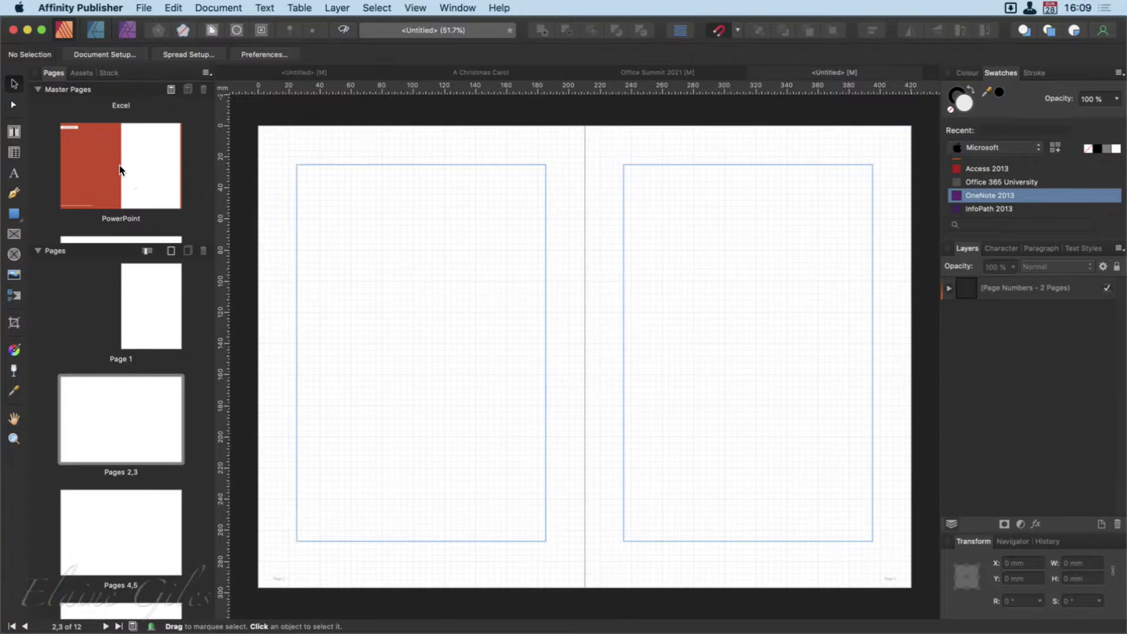
left_click_drag(118, 164, 125, 390)
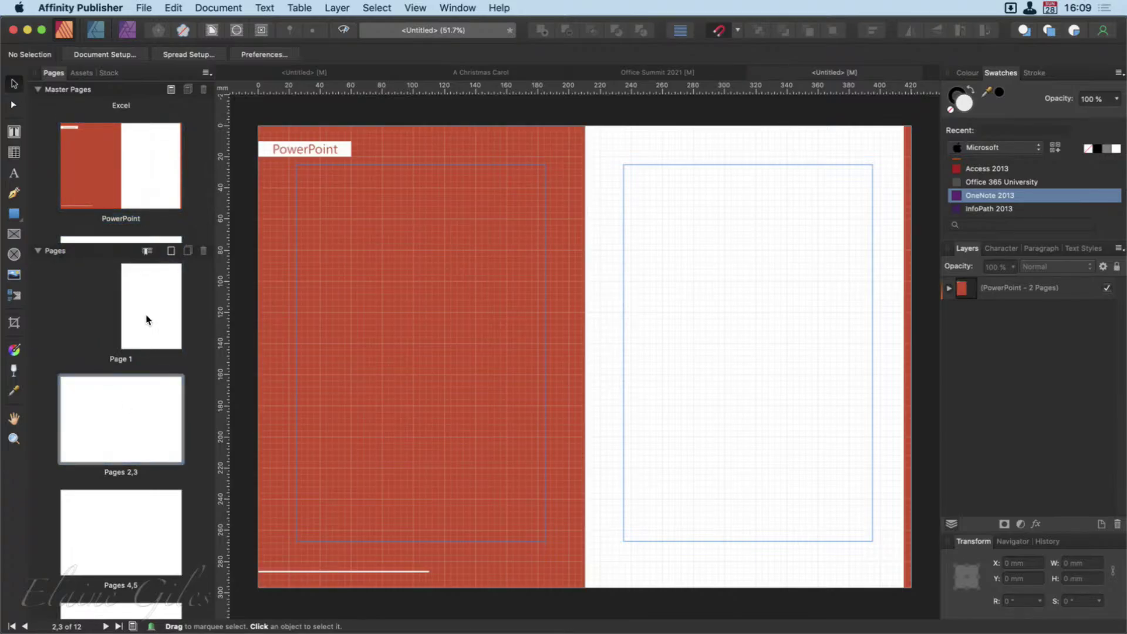
Step: Apply the Logo master to pages 2-3 in addition to the PowerPoint master, without replacing existing masters
scroll(138, 159, "down", 2)
scroll(140, 156, "down", 2)
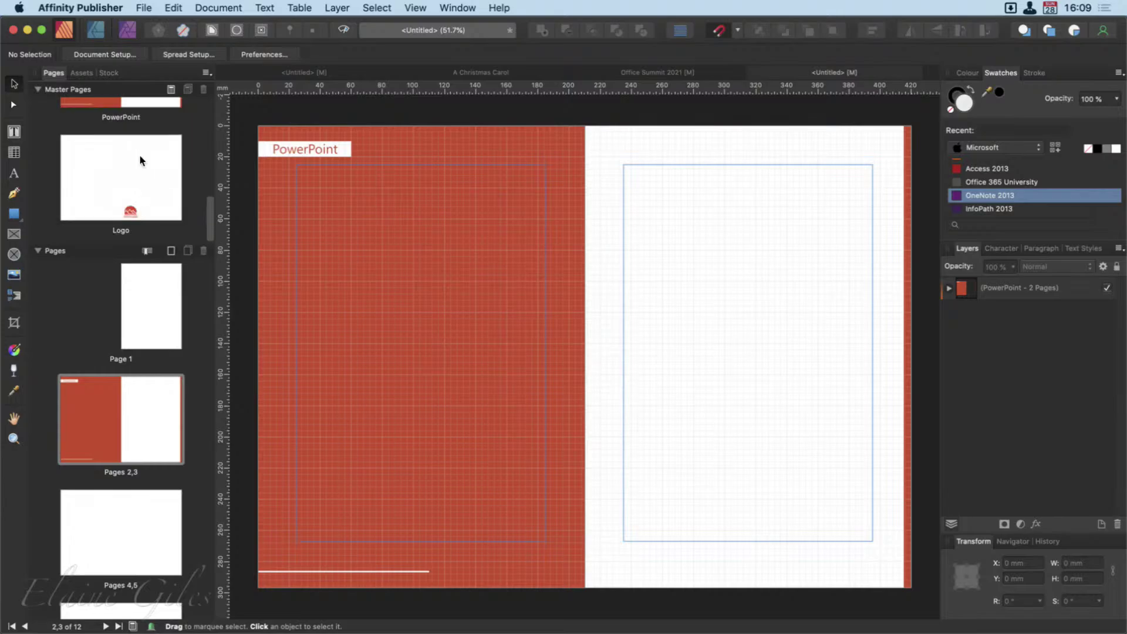
right_click(125, 392)
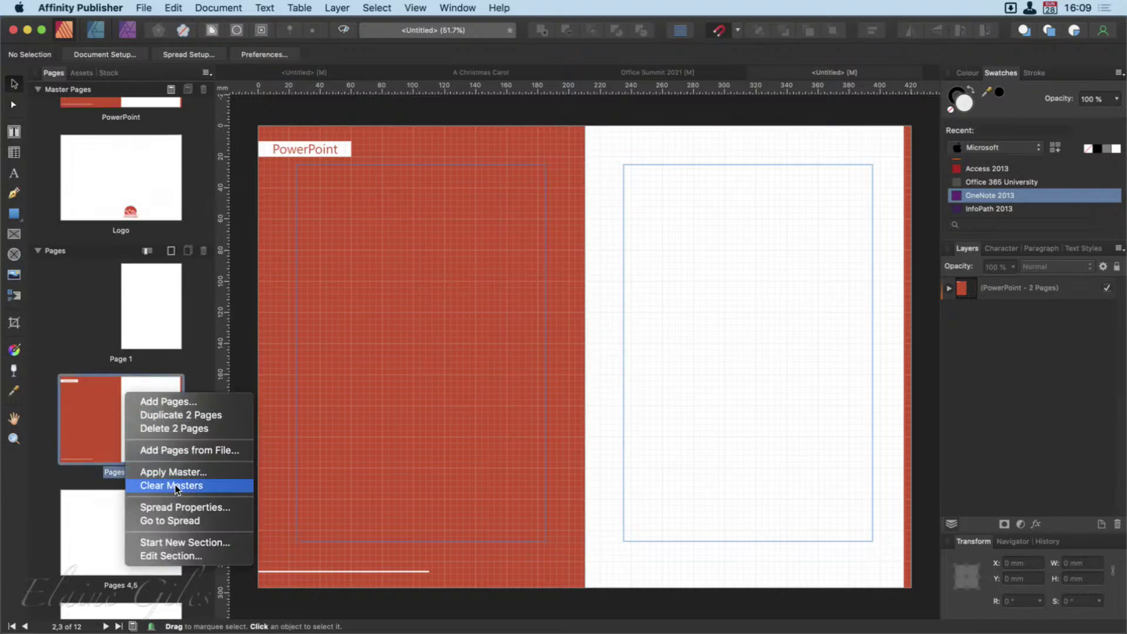
left_click(558, 257)
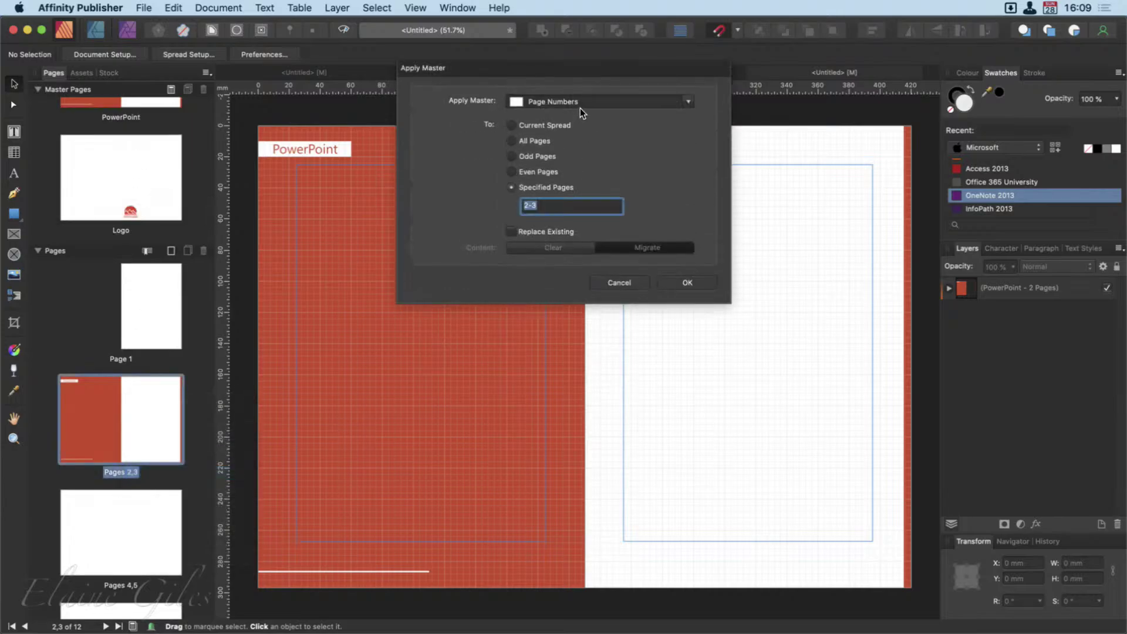
left_click(581, 104)
left_click(565, 284)
left_click(681, 282)
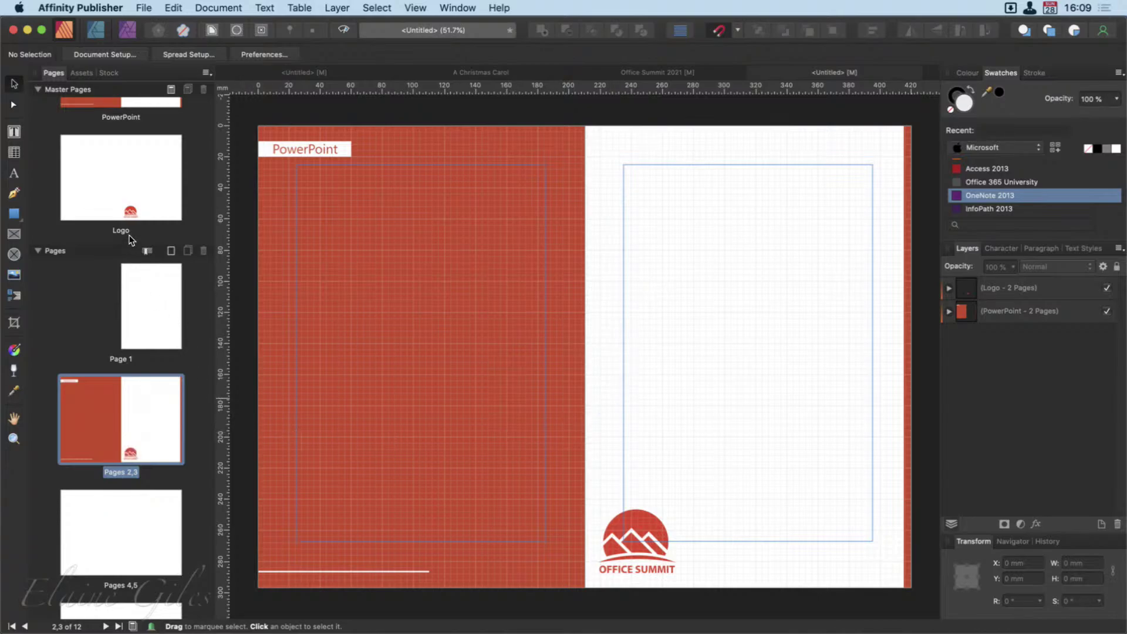
Step: Apply the Page Numbers master to pages 2-3 without replacing existing masters, and inspect page 2's number up close
right_click(119, 407)
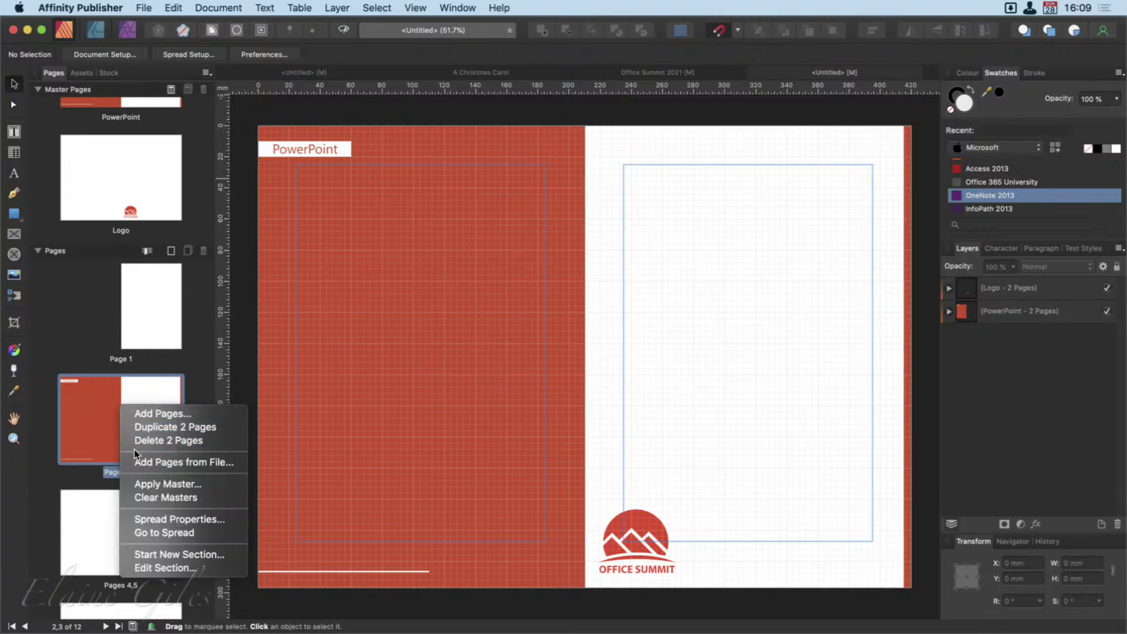
left_click(168, 483)
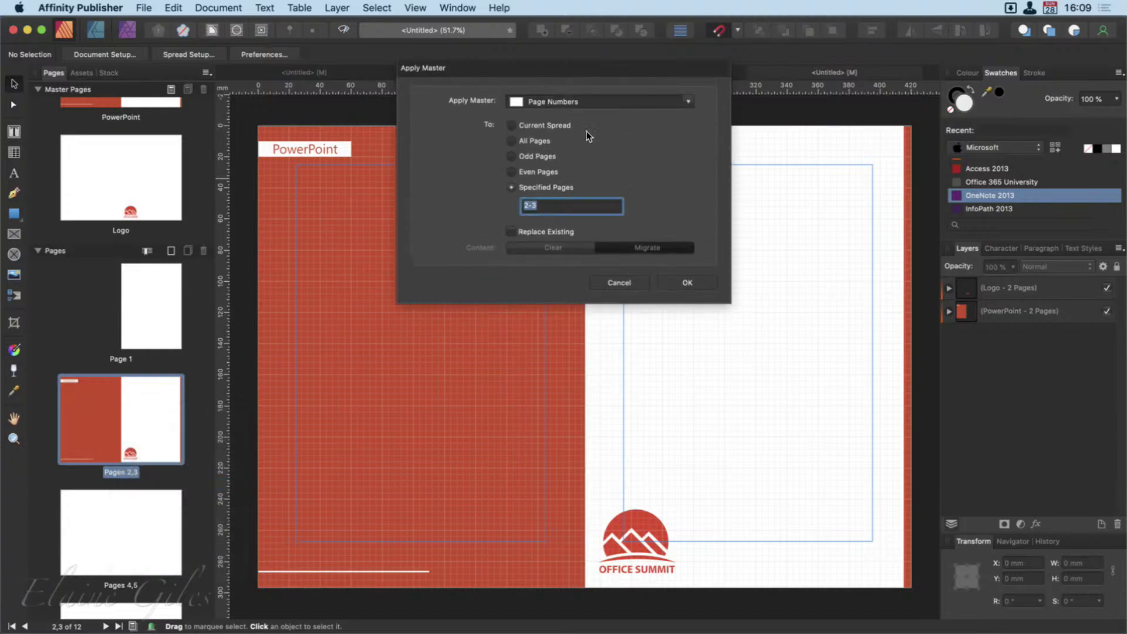
left_click(685, 283)
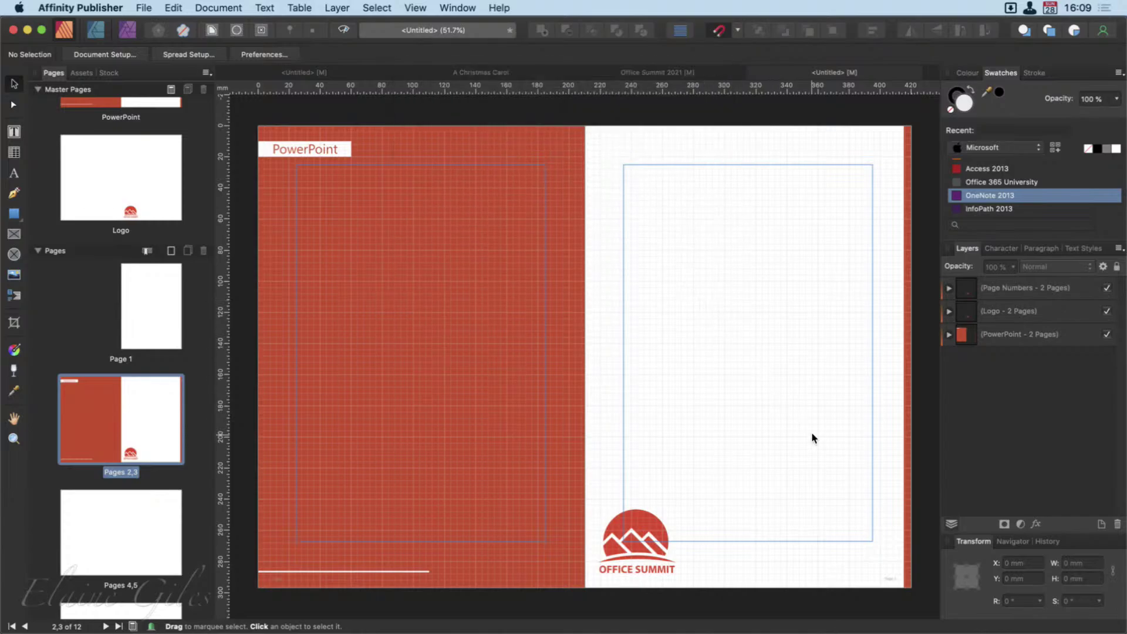
scroll(281, 598, "up", 2)
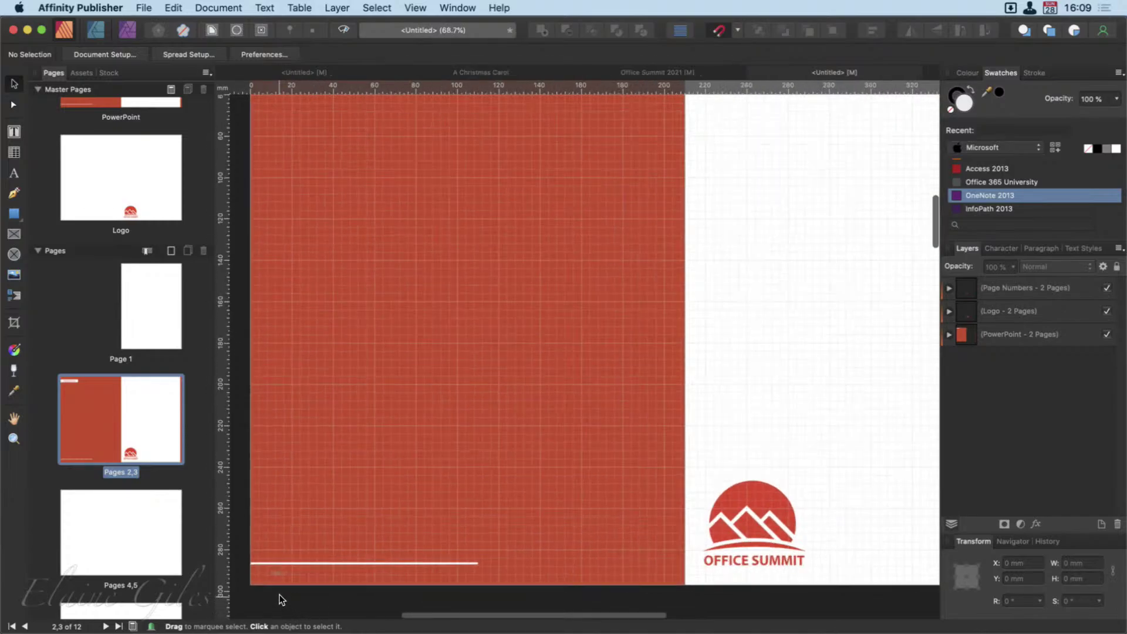
scroll(280, 599, "up", 8)
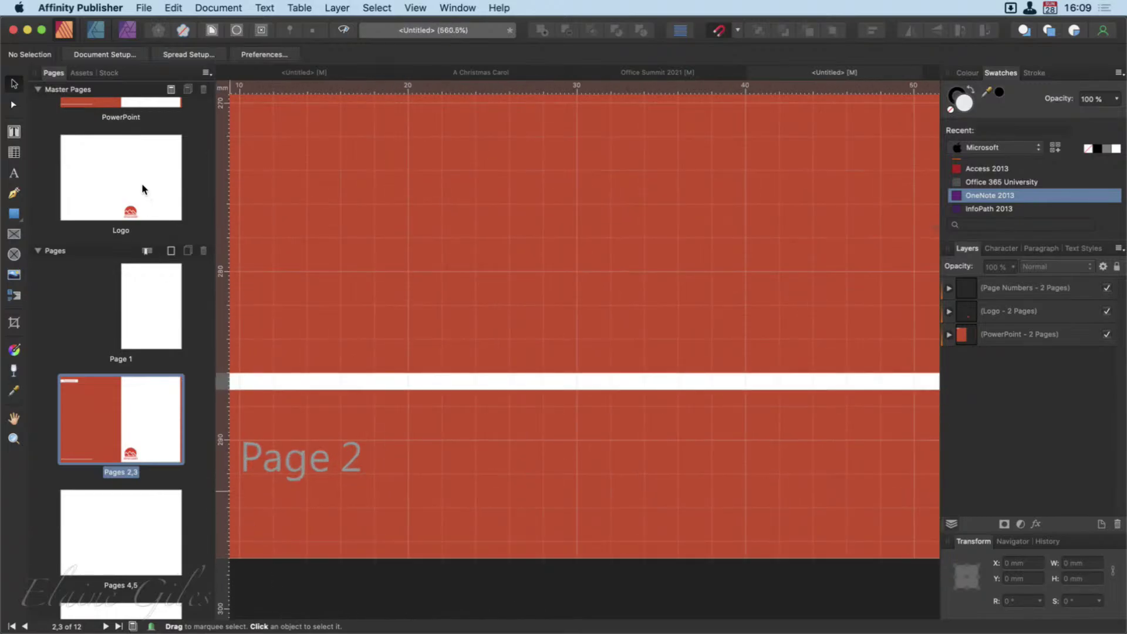
Step: In the Page Numbers master, set the left-hand page number's text colour to white, and go back to pages 2-3
scroll(143, 189, "up", 6)
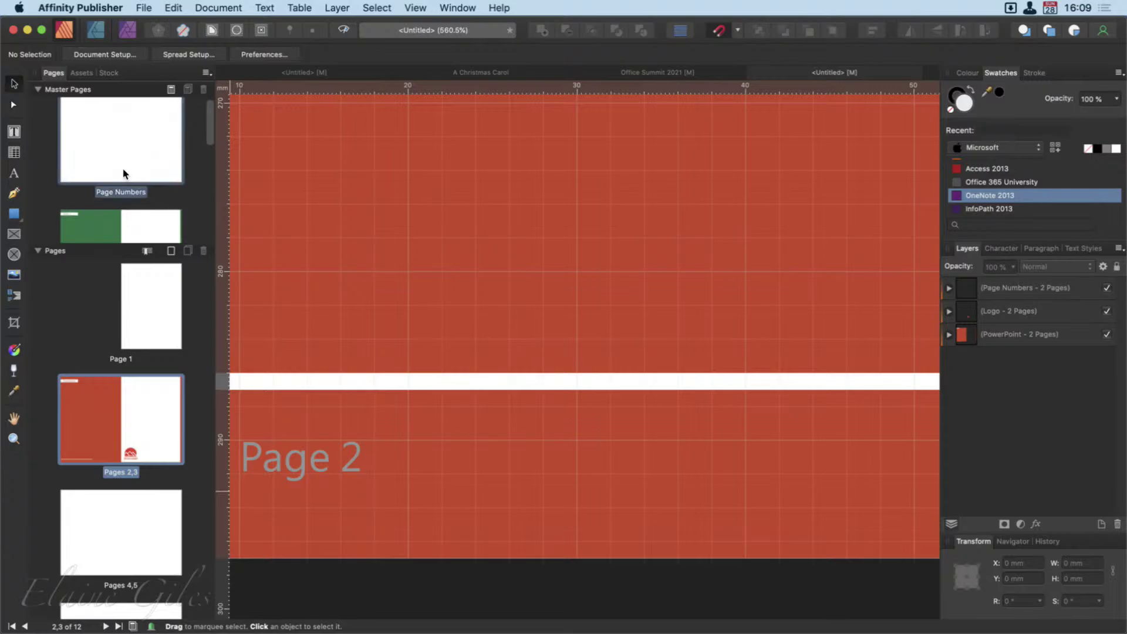
double_click(123, 173)
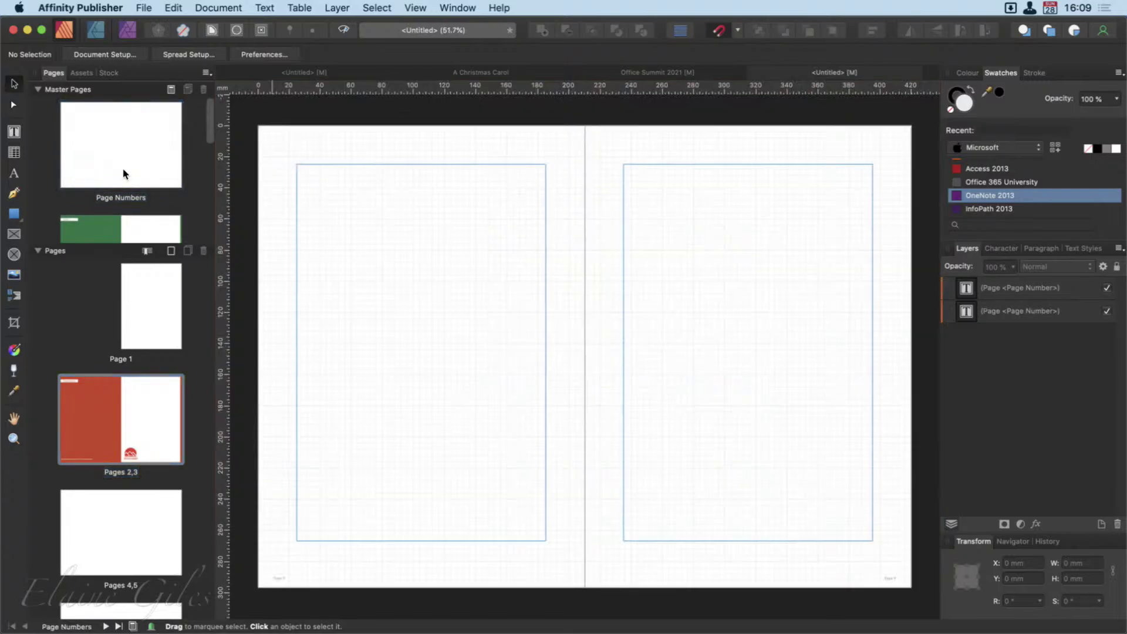
left_click(285, 579)
left_click(892, 579, "shift")
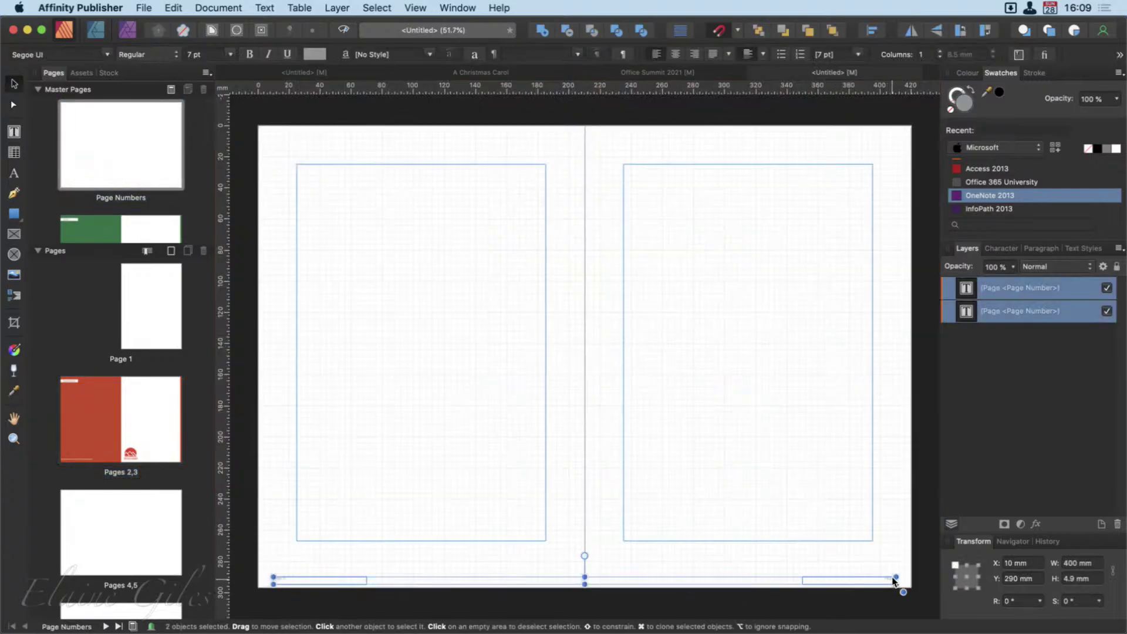
left_click(335, 189)
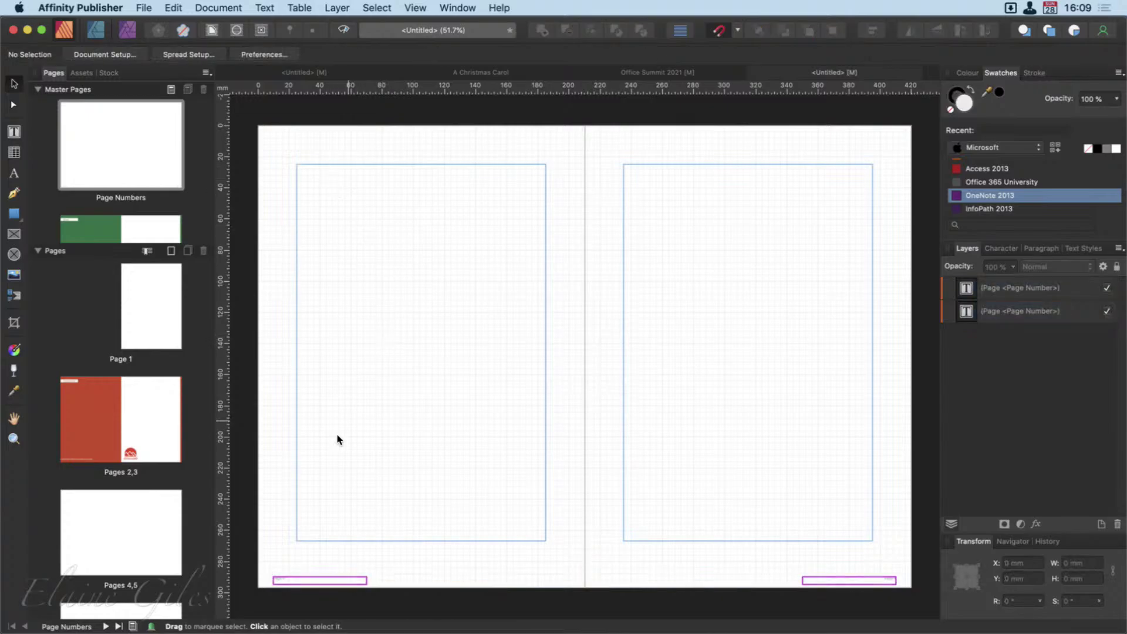
left_click(283, 581)
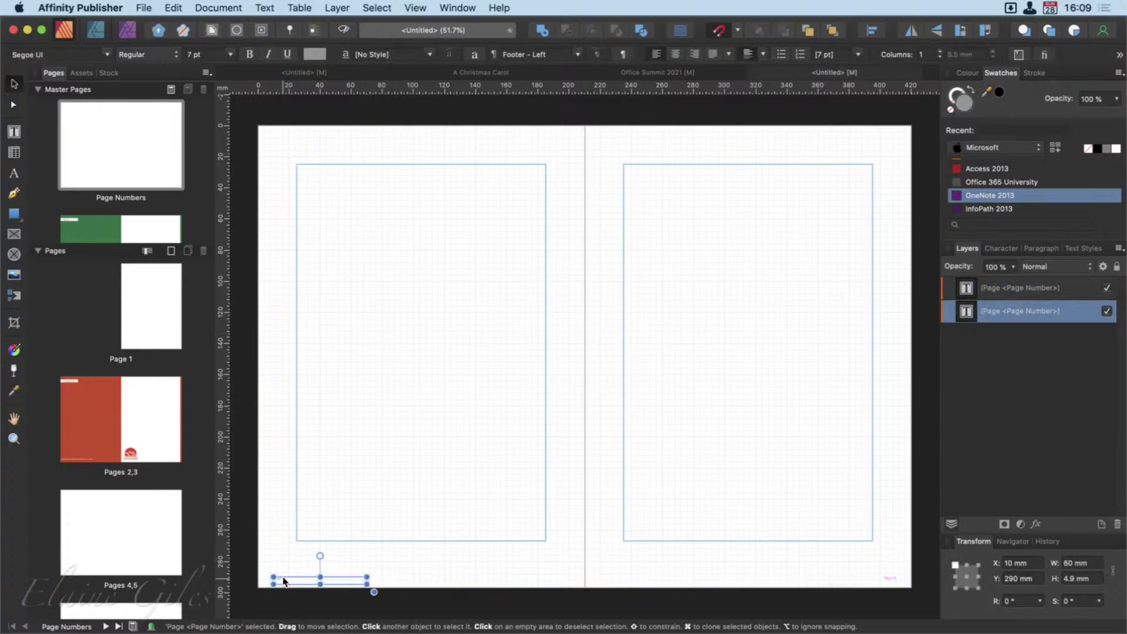
left_click(324, 56)
left_click(341, 72)
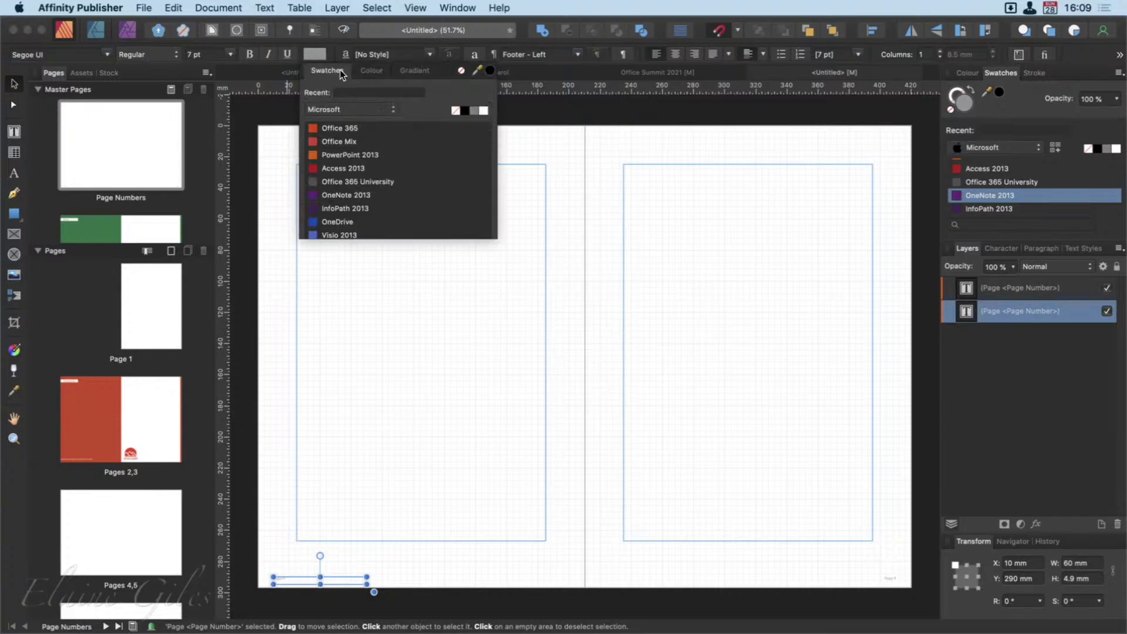
left_click(482, 110)
left_click(514, 407)
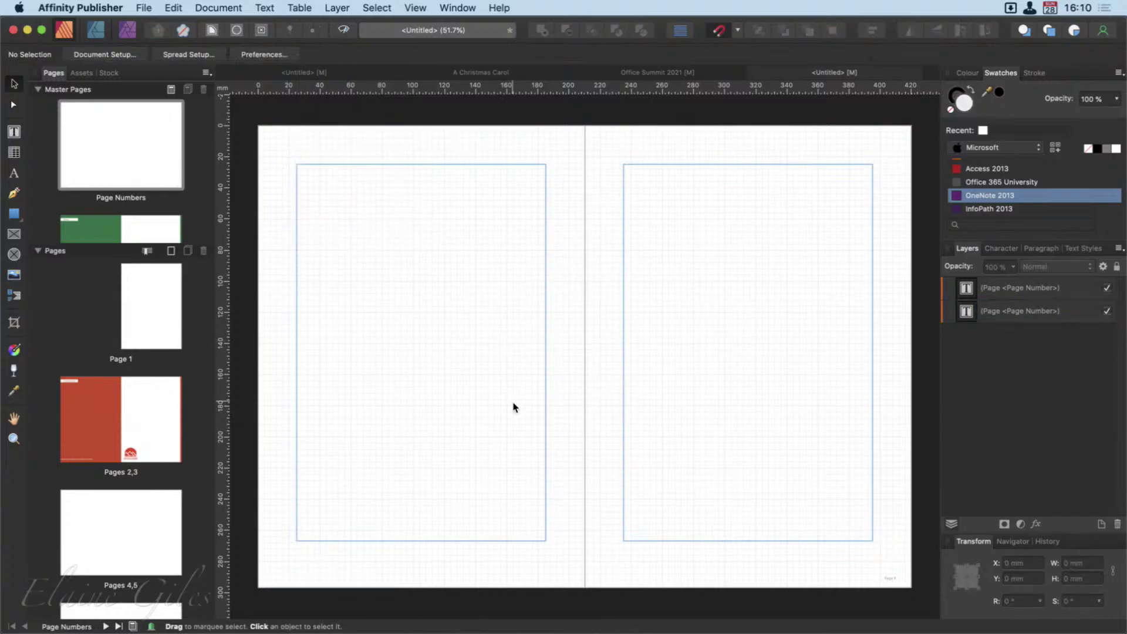
double_click(124, 415)
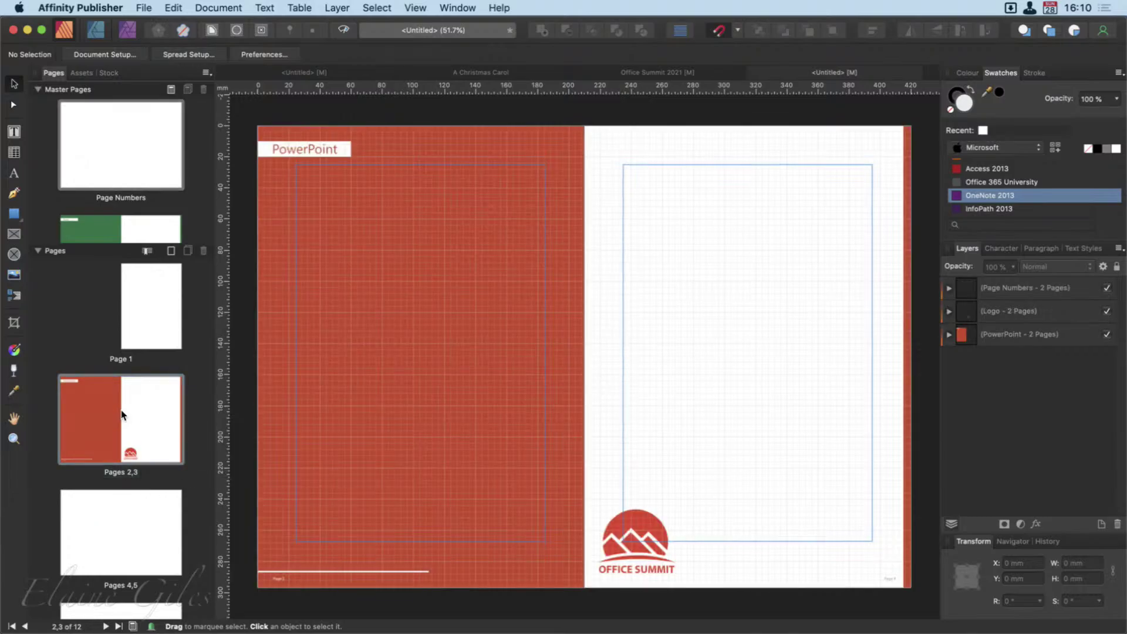
Step: Examine the page numbers of both pages on the 2-3 spread up close
left_click(899, 582)
scroll(901, 586, "up", 3)
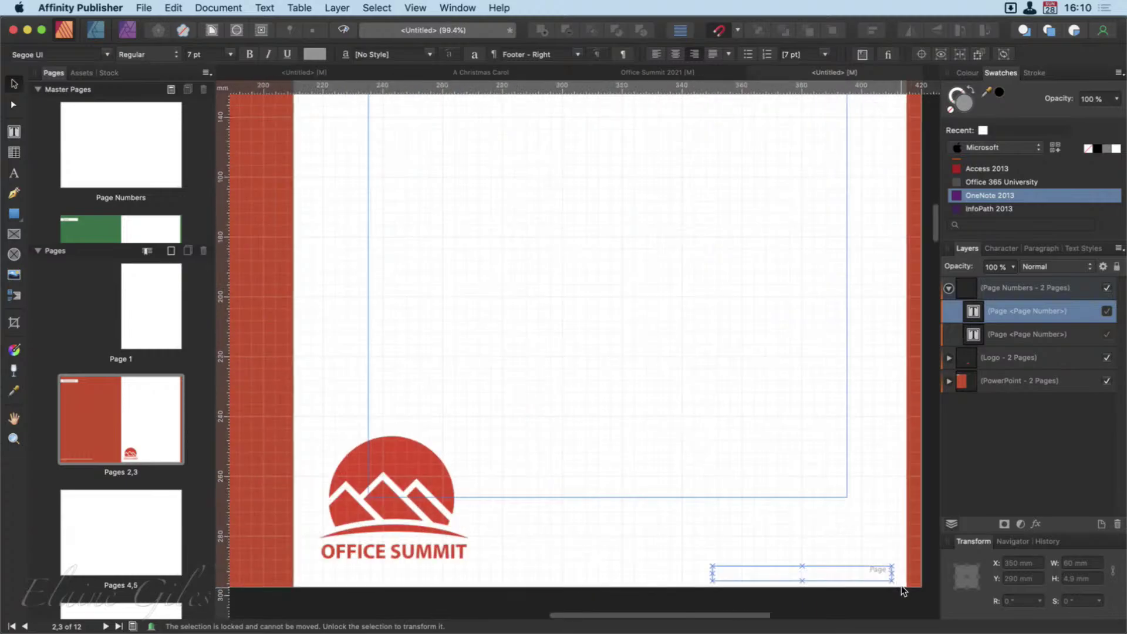
scroll(901, 585, "up", 4)
left_click_drag(785, 613, 391, 630)
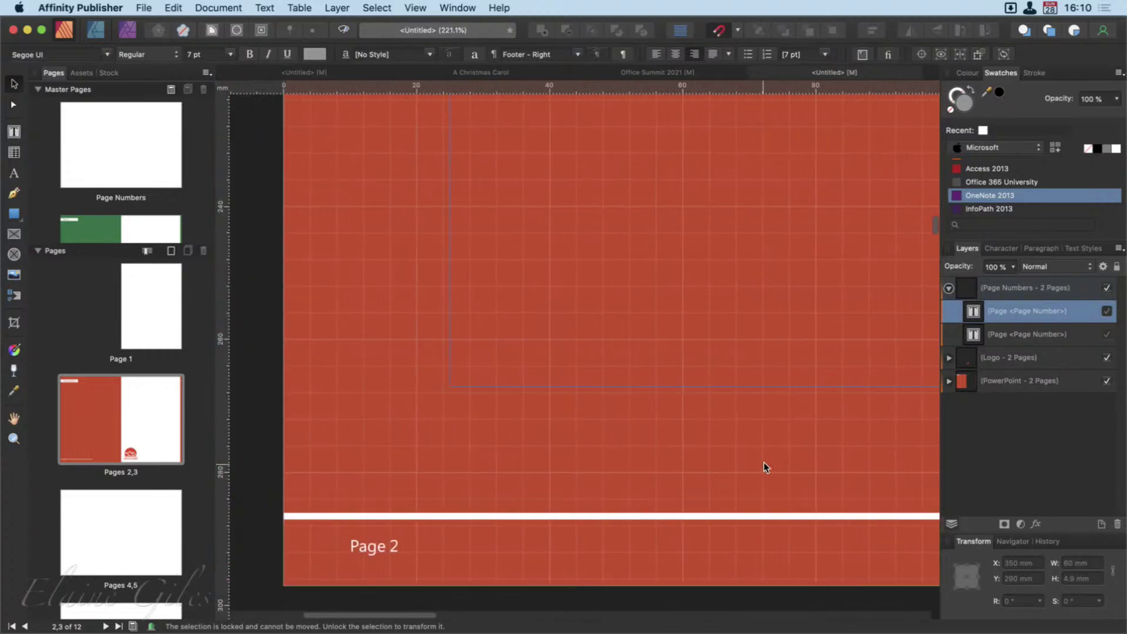
scroll(781, 454, "down", 6)
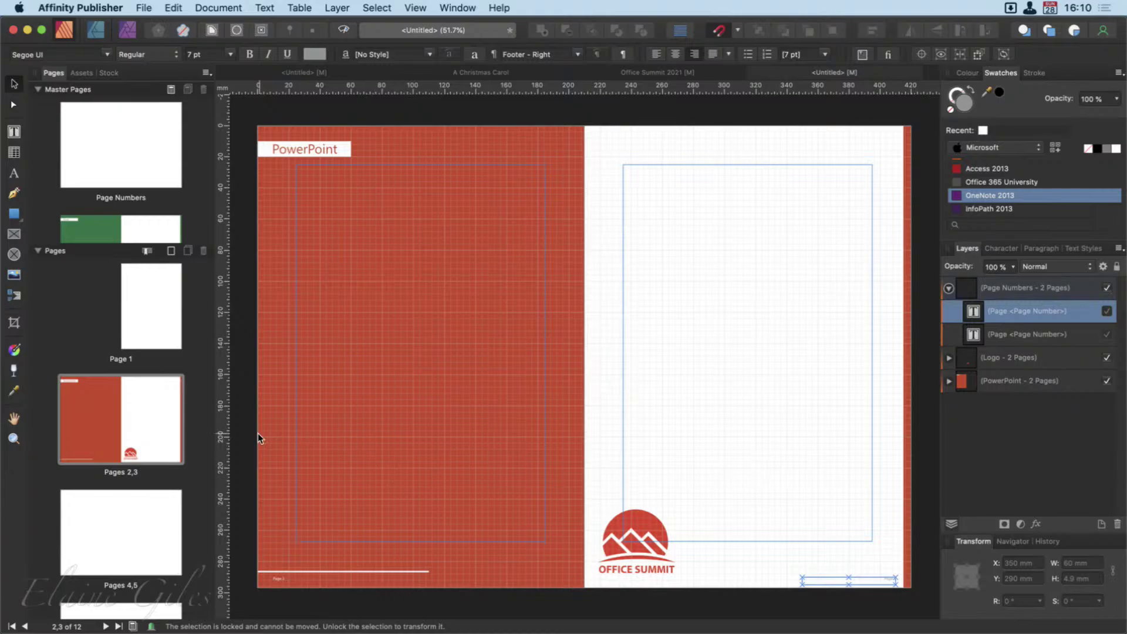
Step: Open pages 4-5 and apply the Logo master to the Excel master
left_click(116, 540)
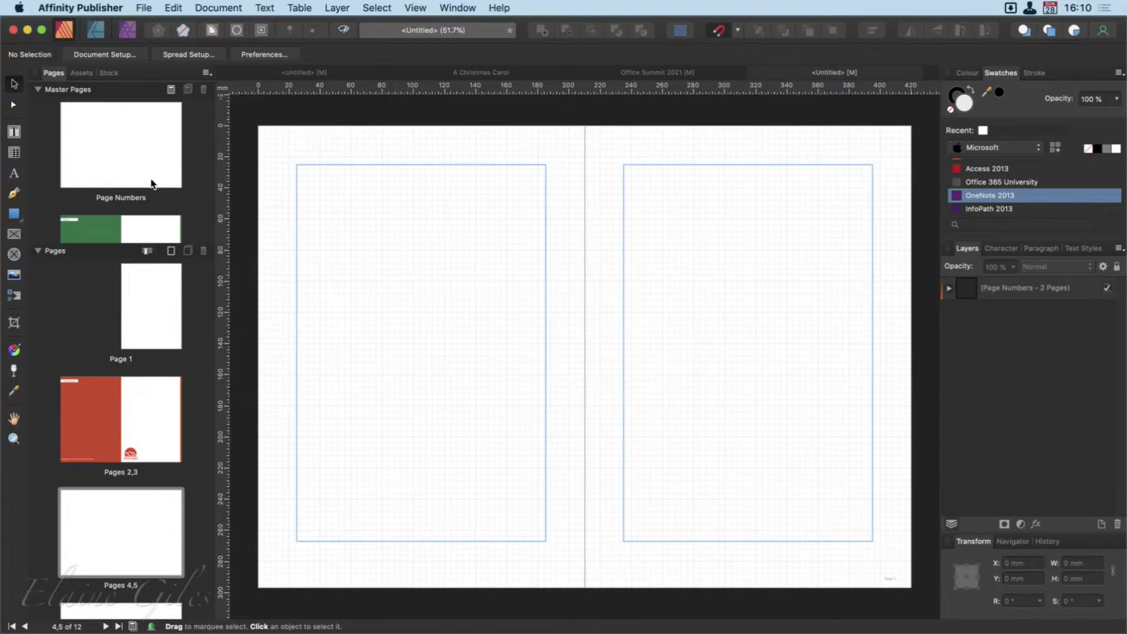
scroll(151, 182, "down", 3)
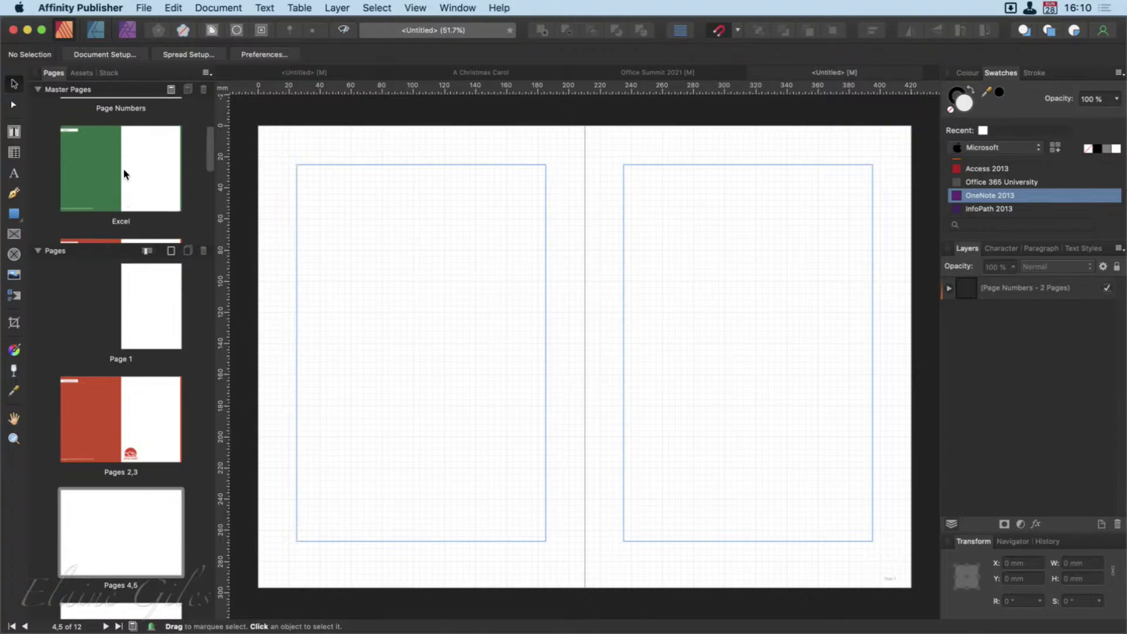
left_click(122, 167)
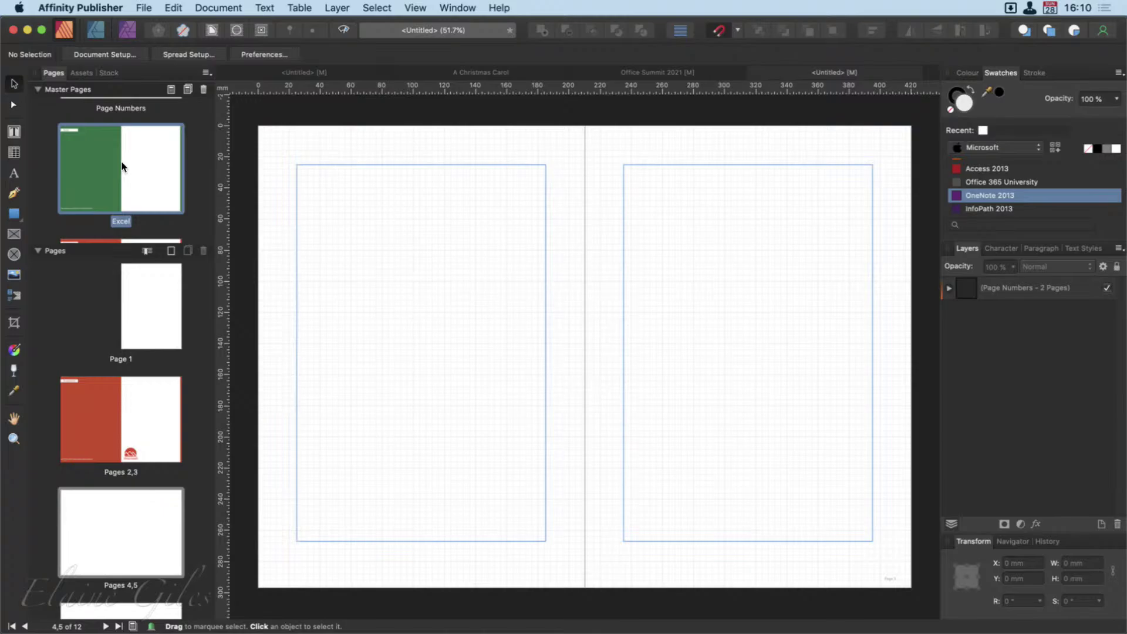
scroll(122, 166, "down", 2)
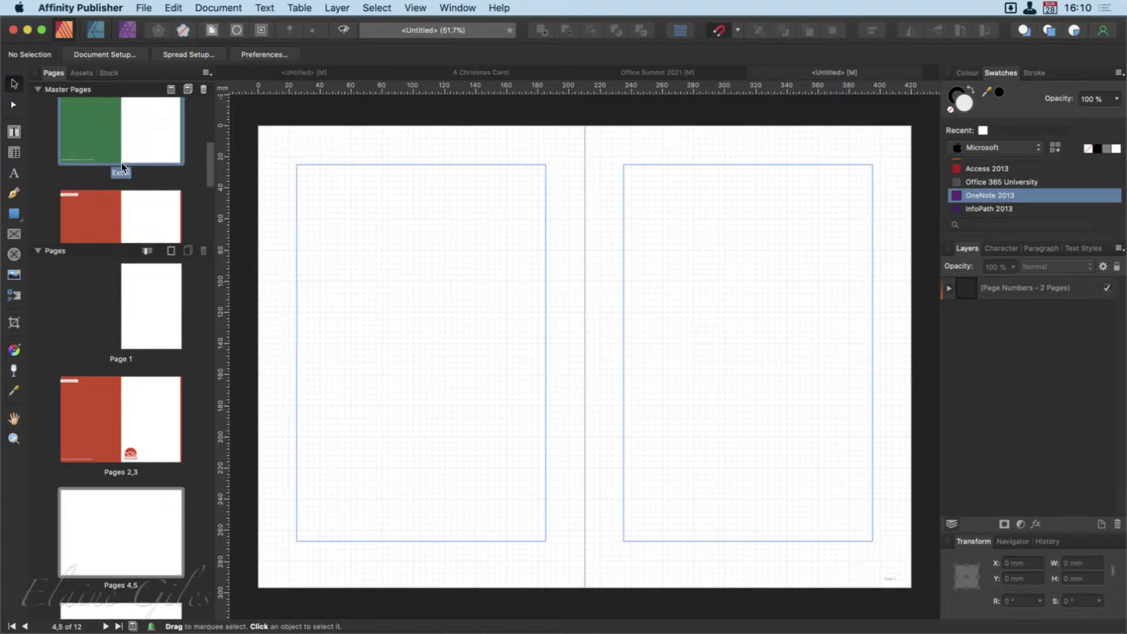
left_click(37, 252)
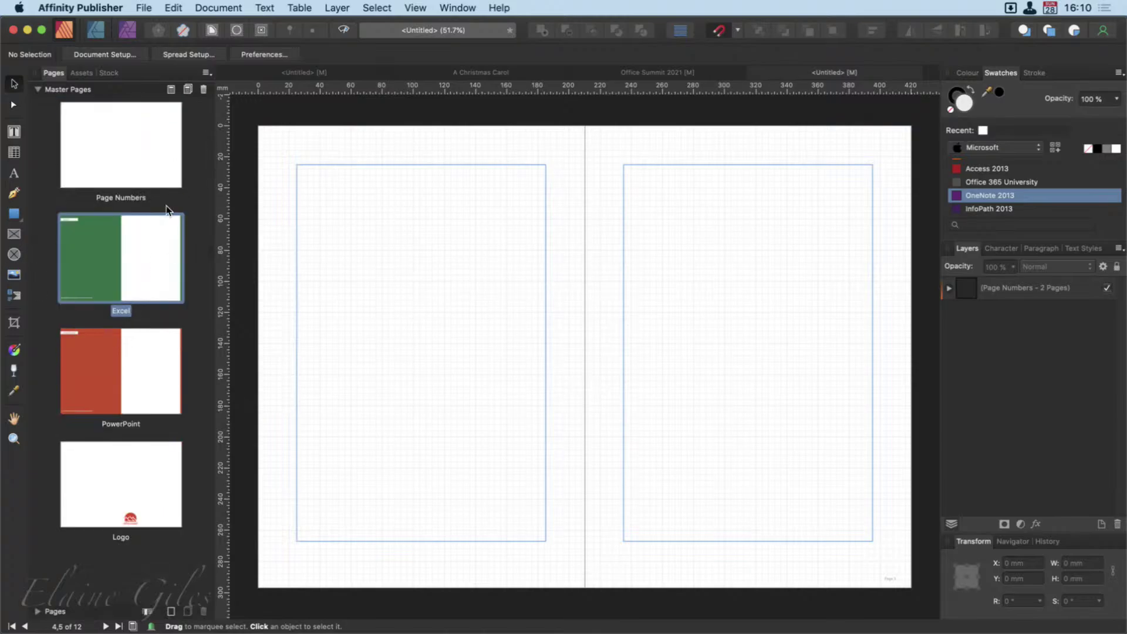
left_click(122, 487)
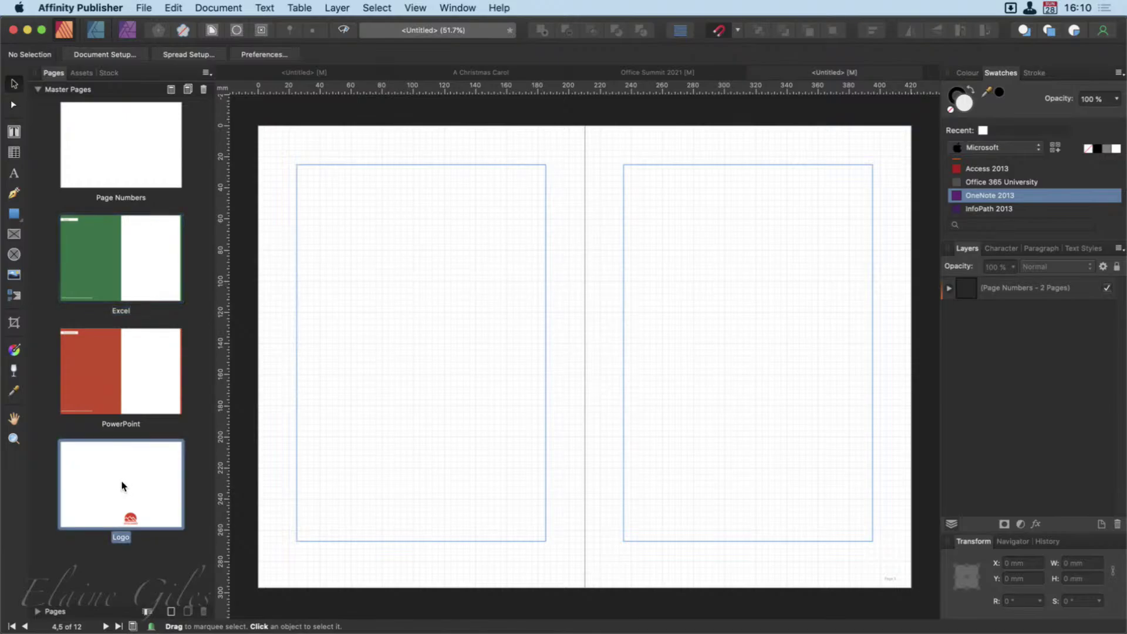
left_click_drag(121, 485, 111, 515)
left_click_drag(125, 309, 125, 305)
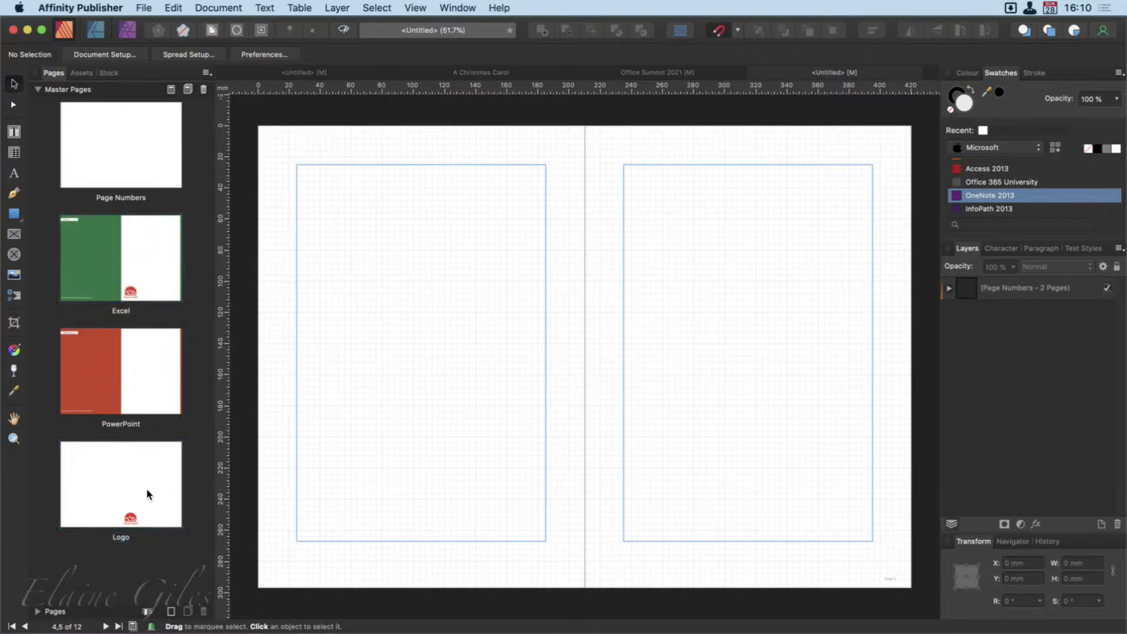
Step: Open the Excel master, apply the Page Numbers master to it and select its right-hand page number
double_click(111, 263)
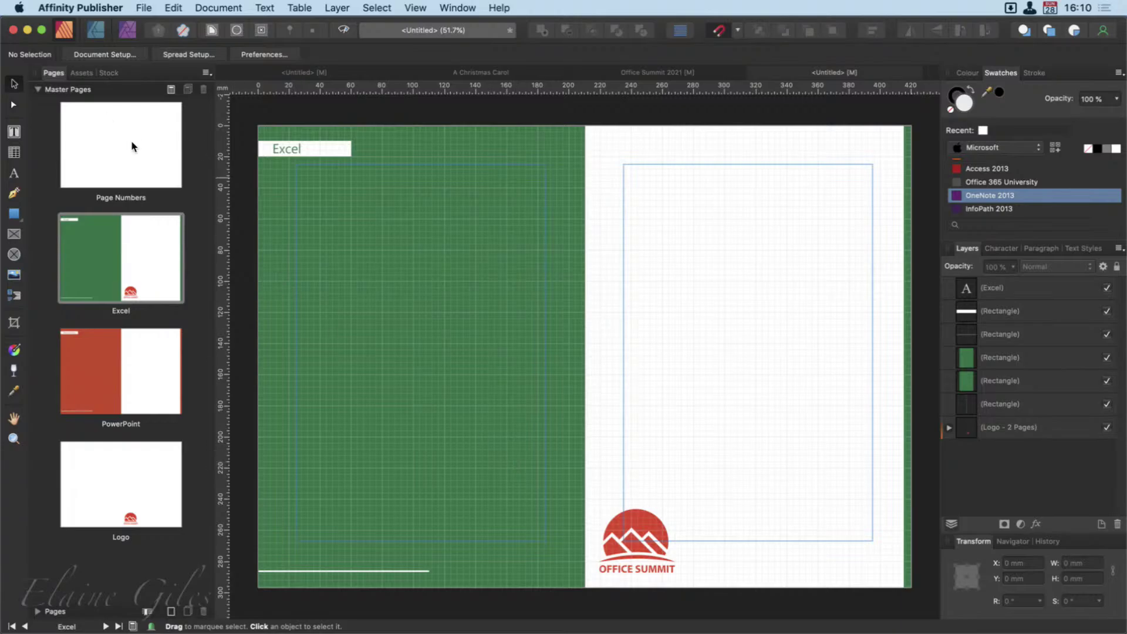
left_click_drag(131, 139, 118, 254)
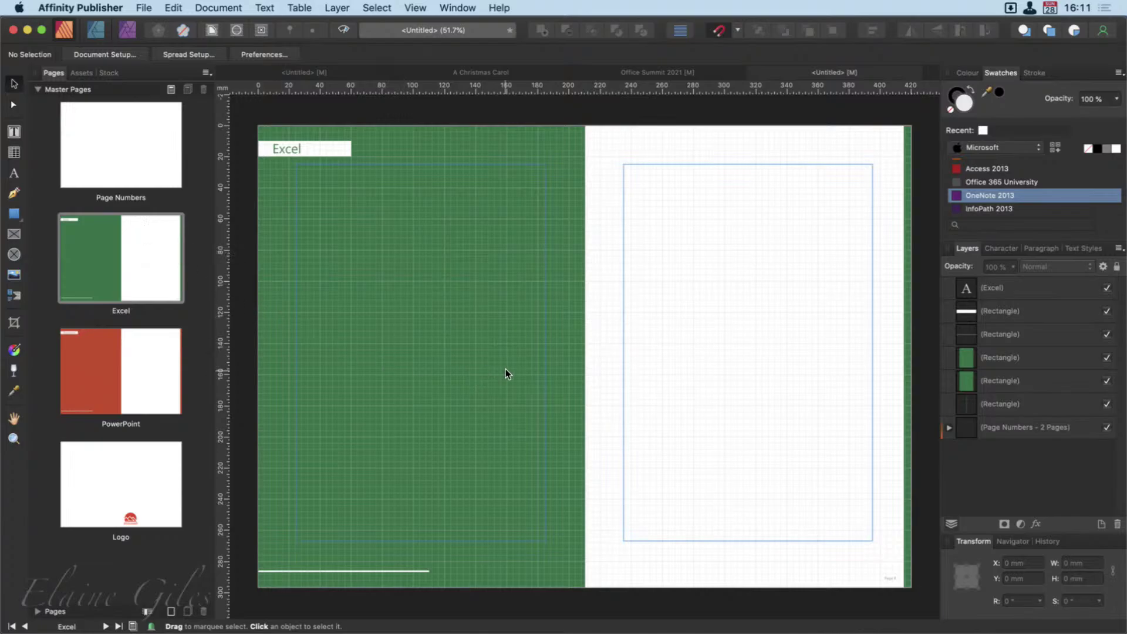
left_click(890, 580)
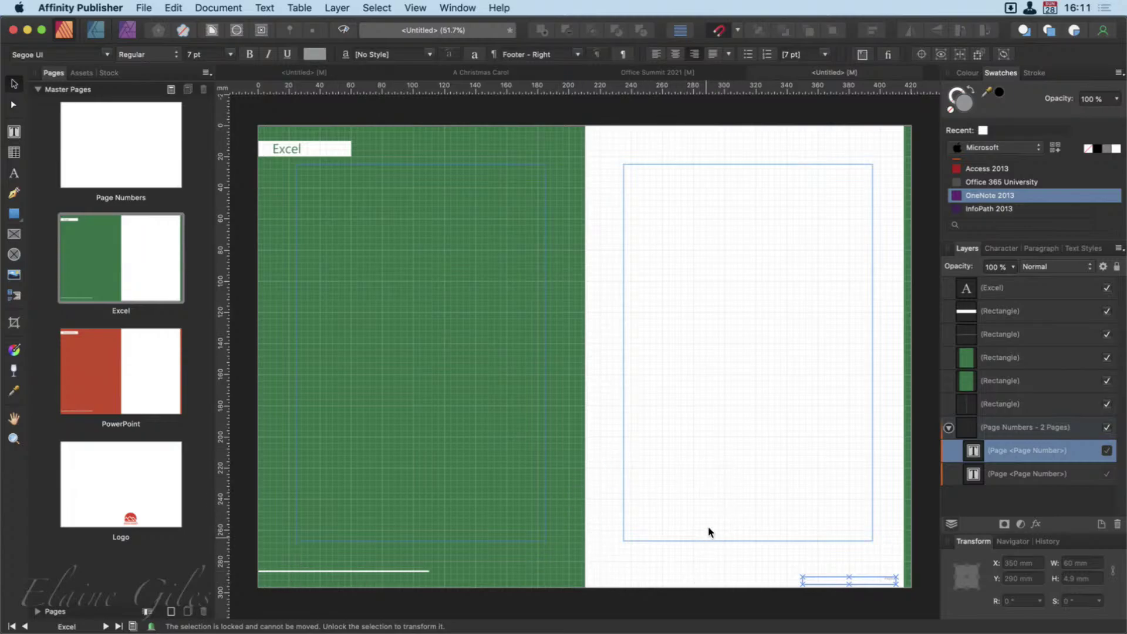
Step: Apply the Logo master to the Excel master without replacing its existing Page Numbers master
right_click(123, 260)
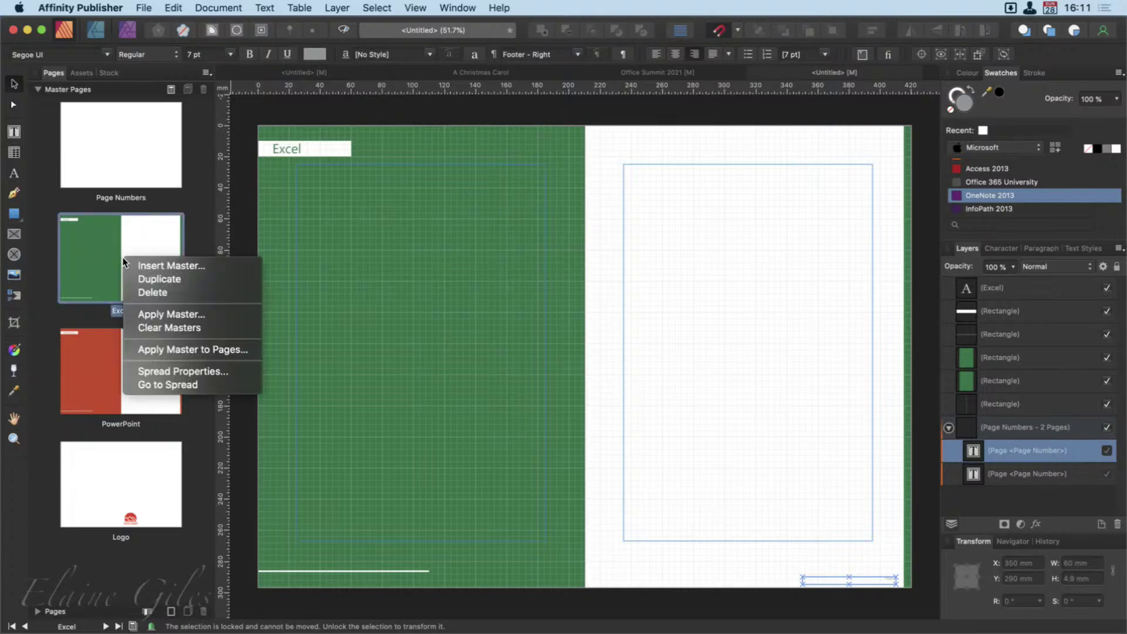
left_click(157, 311)
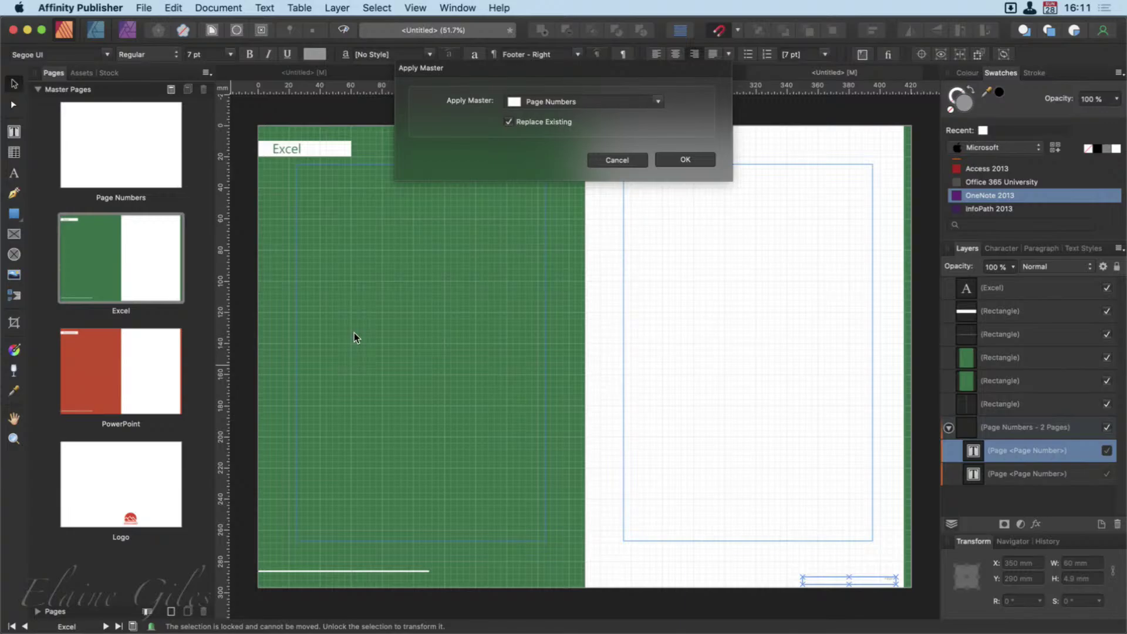
left_click(661, 101)
left_click(560, 298)
left_click(687, 159)
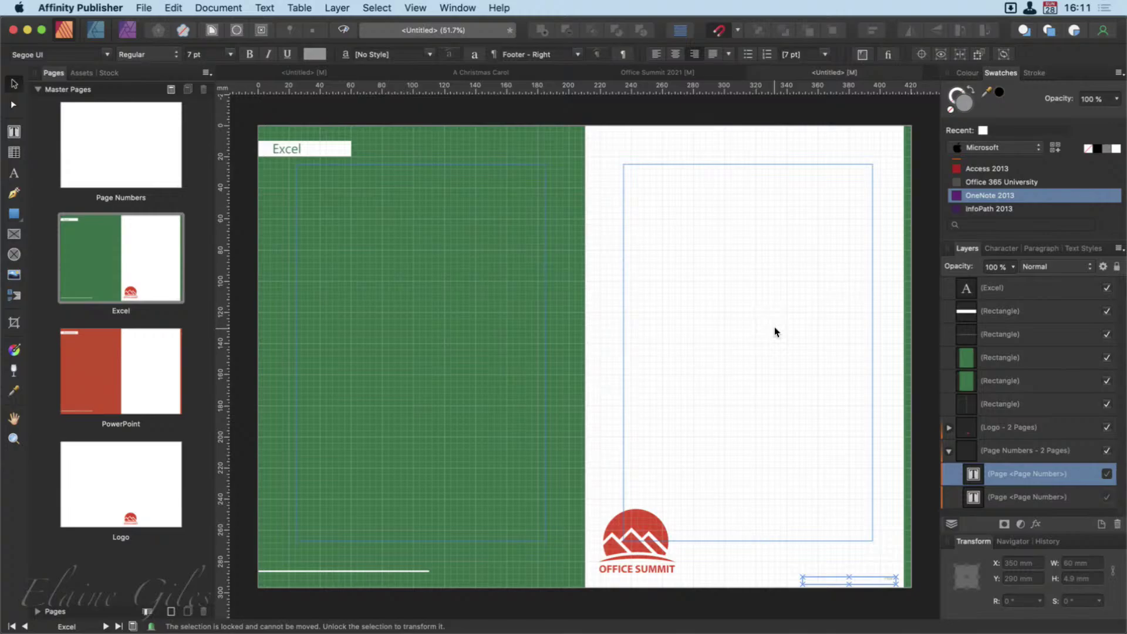
Step: Open pages 4-5, apply the Excel master to them and select the resulting master layer
left_click(37, 611)
scroll(100, 491, "down", 3)
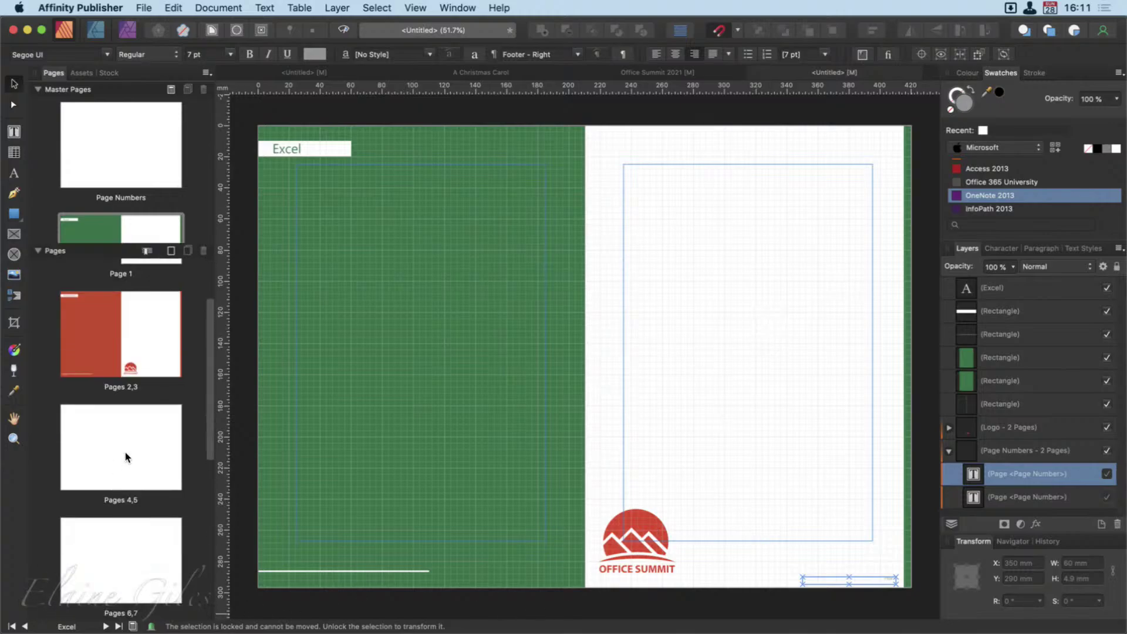
left_click(125, 457)
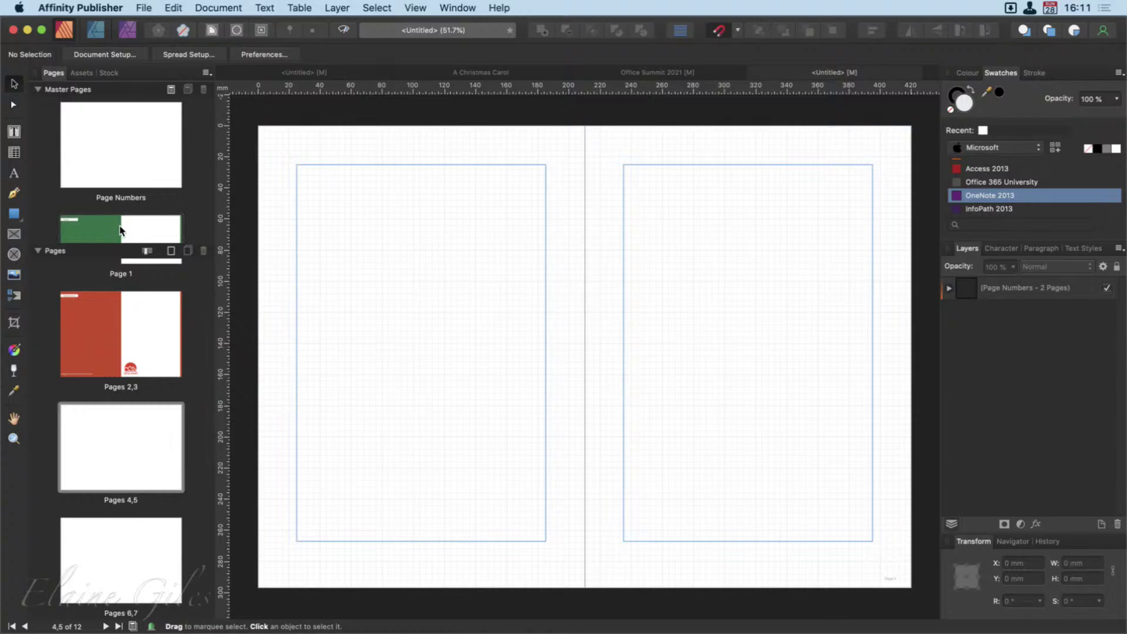
left_click_drag(122, 232, 125, 446)
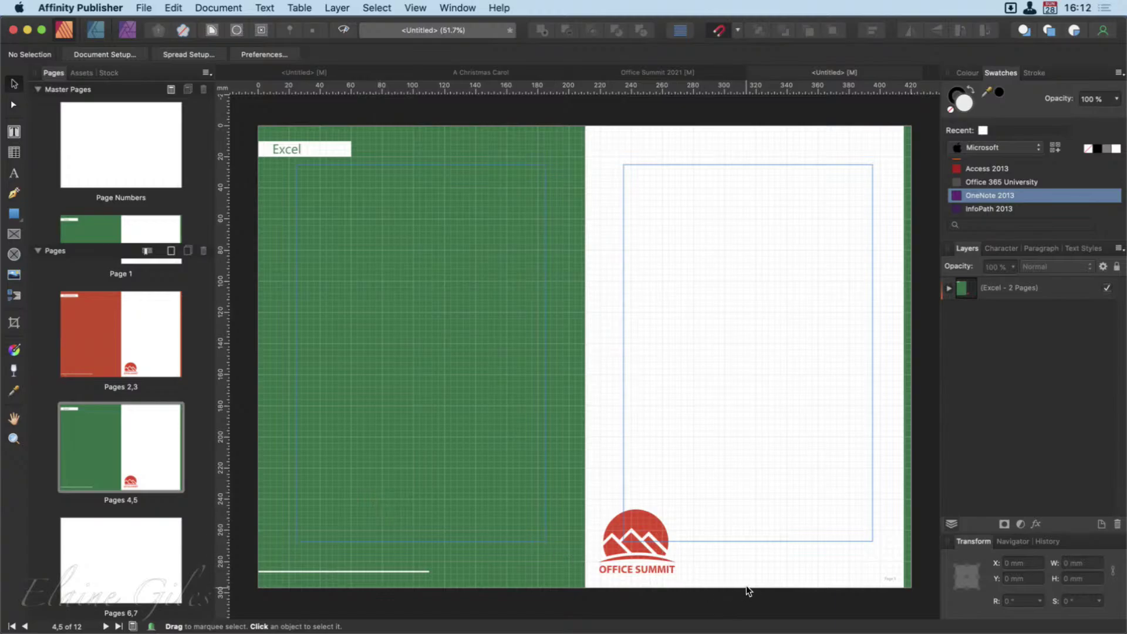
left_click(1046, 286)
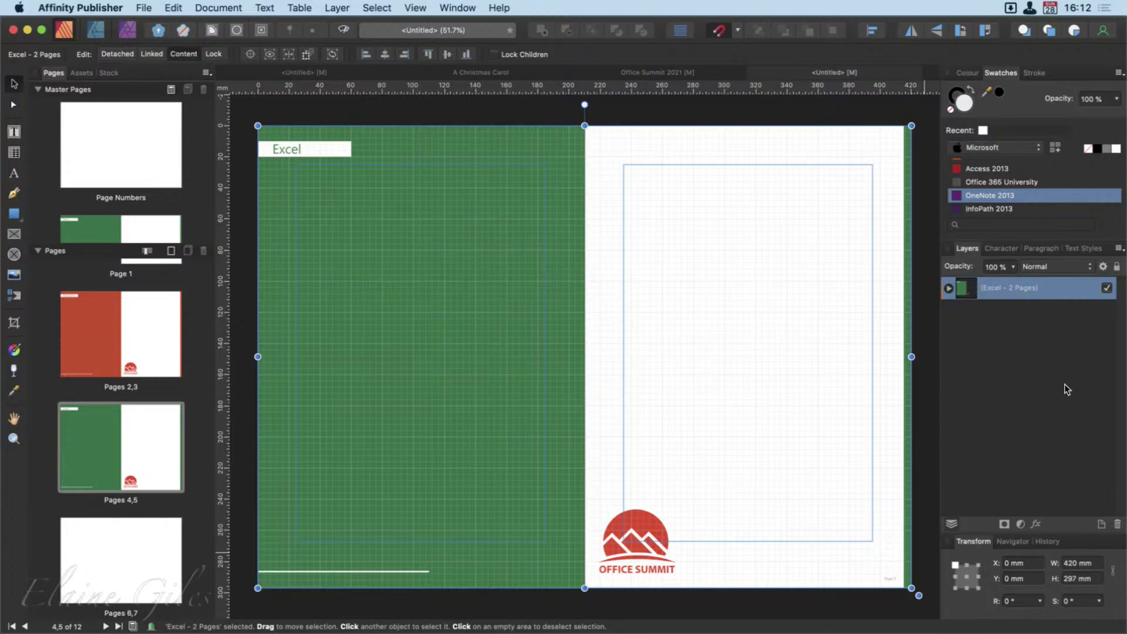
Step: Open the Excel master and examine its own text and rectangle layers and its nested Logo and Page Numbers layers
double_click(116, 226)
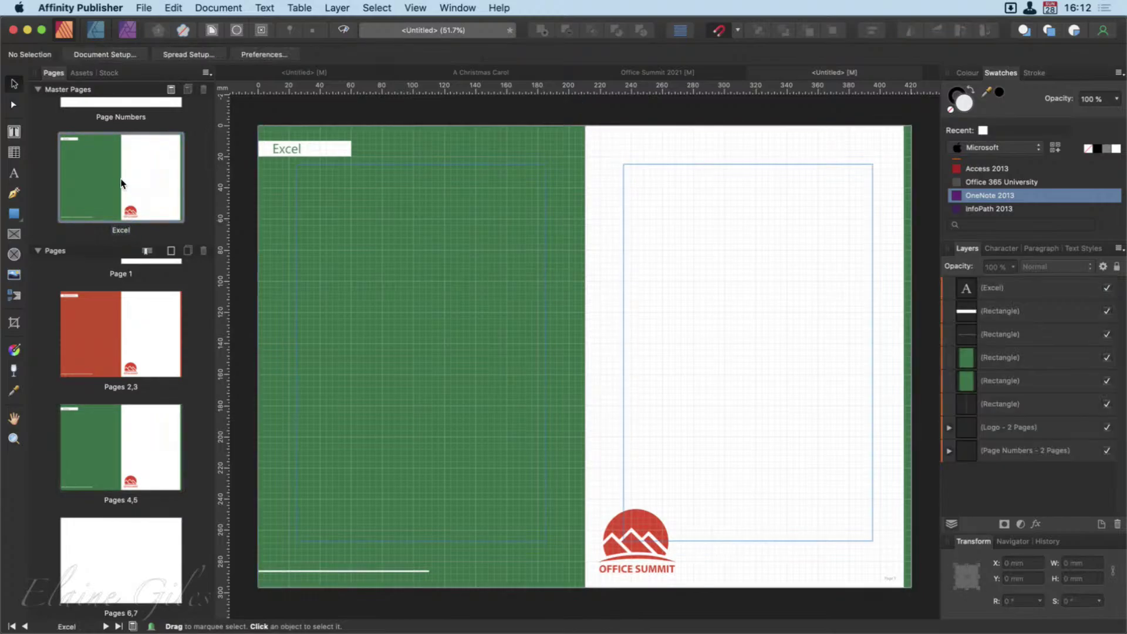
left_click(1015, 282)
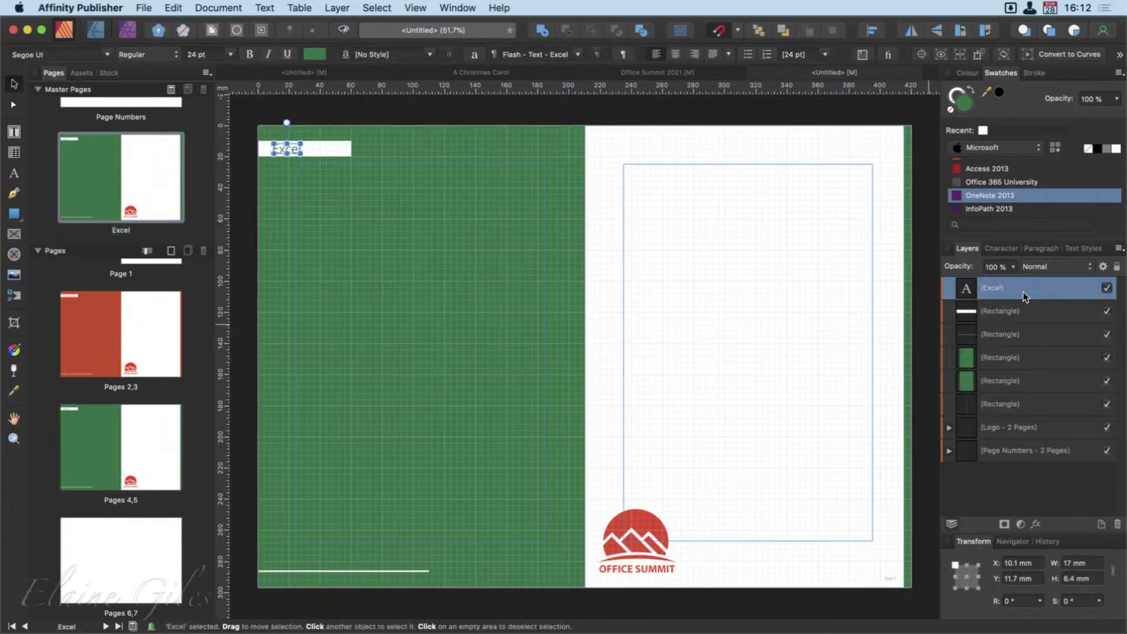
left_click(1007, 405, "shift")
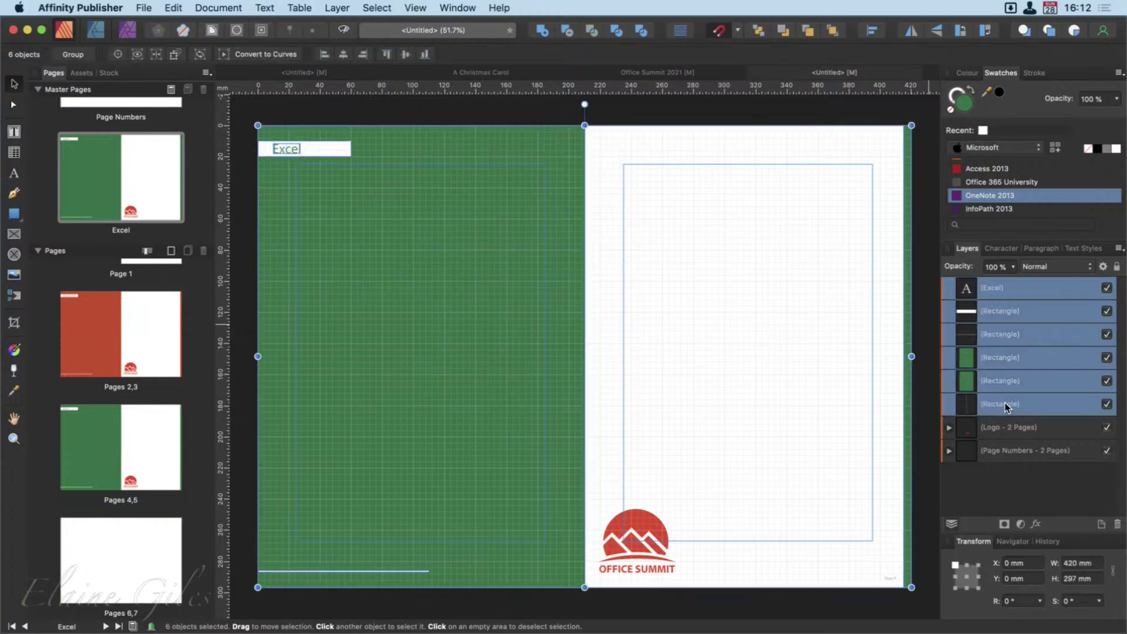
left_click(1025, 431)
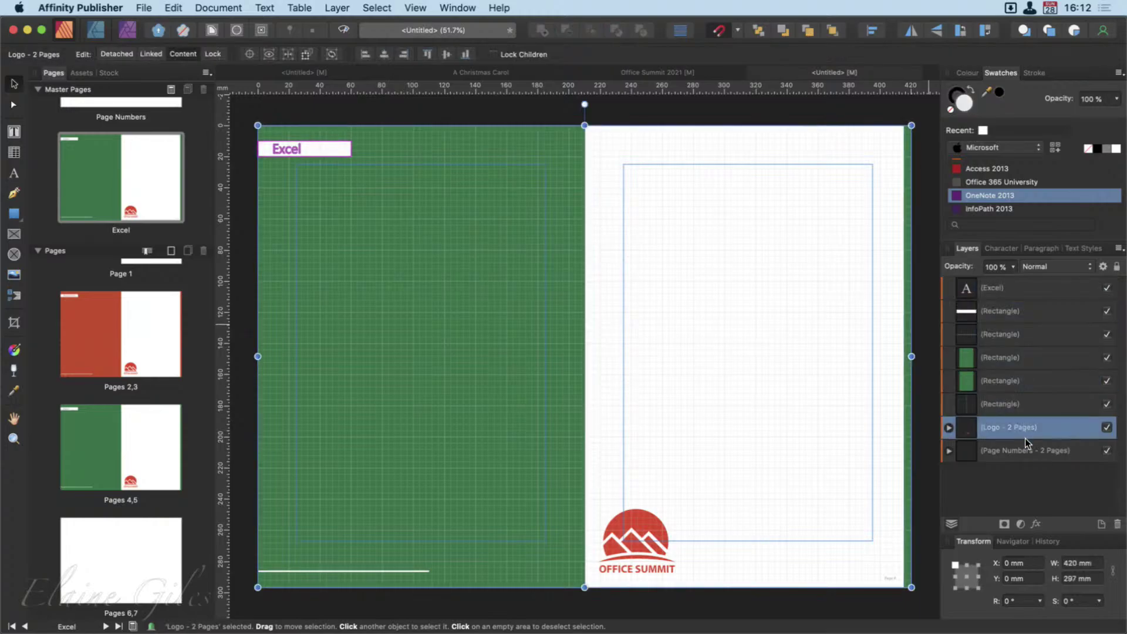
left_click(1027, 450)
left_click(1033, 433)
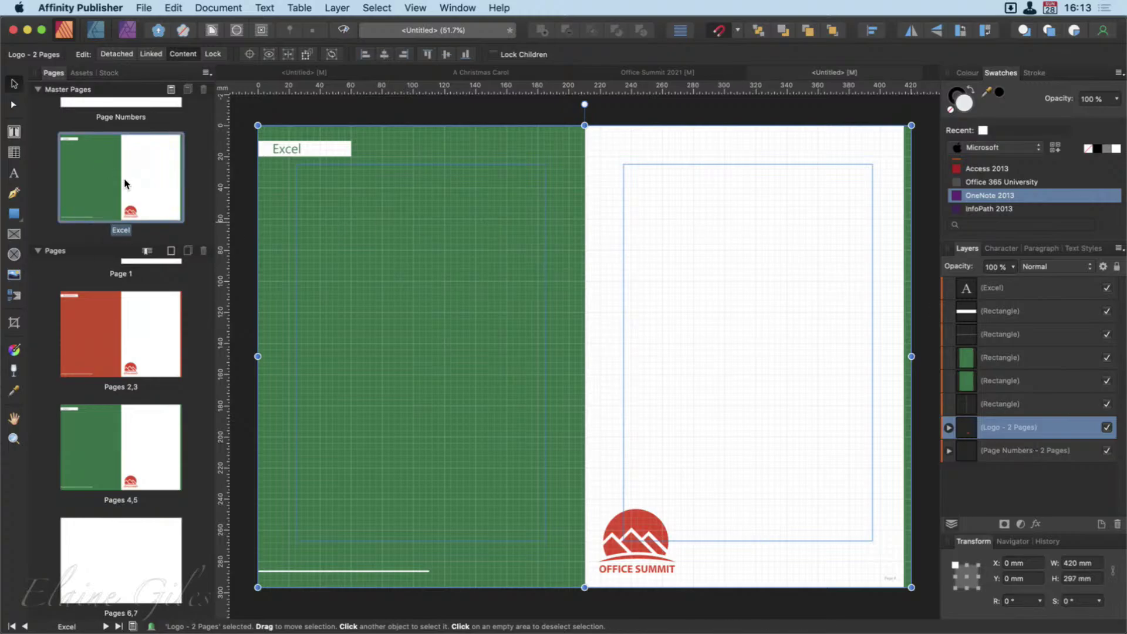
key("Escape")
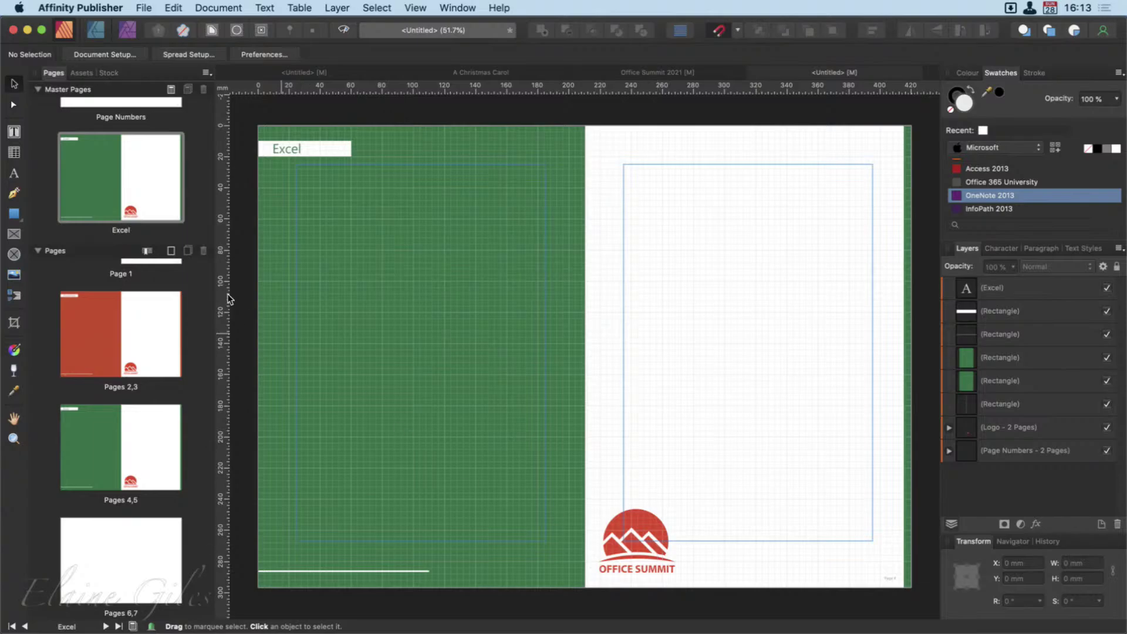
Step: Apply the Logo master to pages 6-7 and open that spread
scroll(123, 198, "down", 3)
scroll(123, 198, "down", 2)
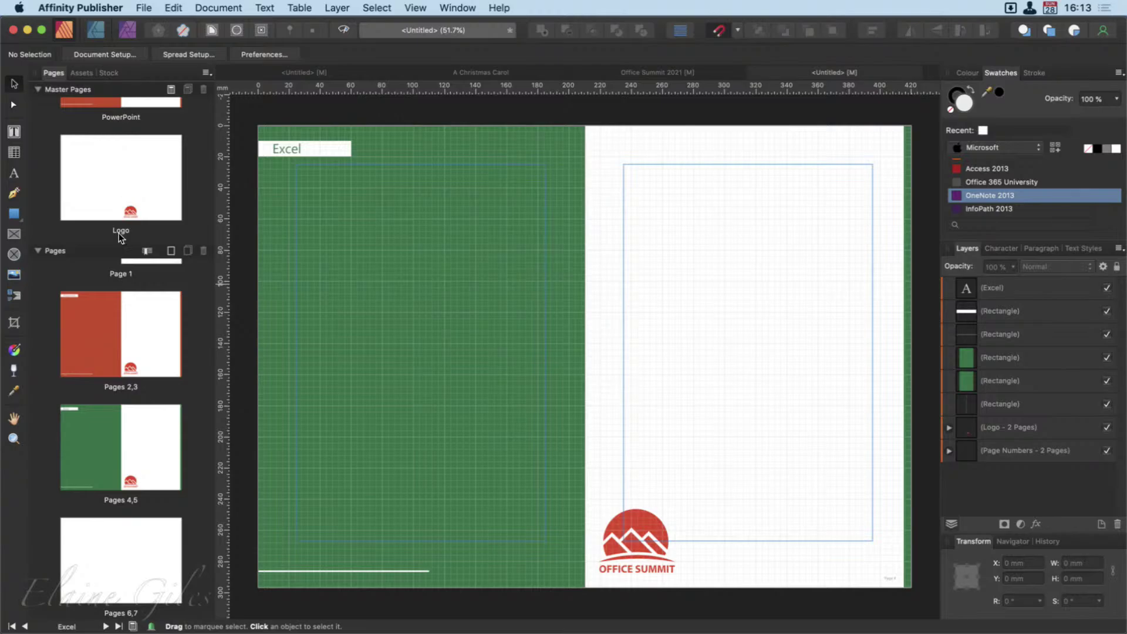
left_click_drag(119, 169, 122, 547)
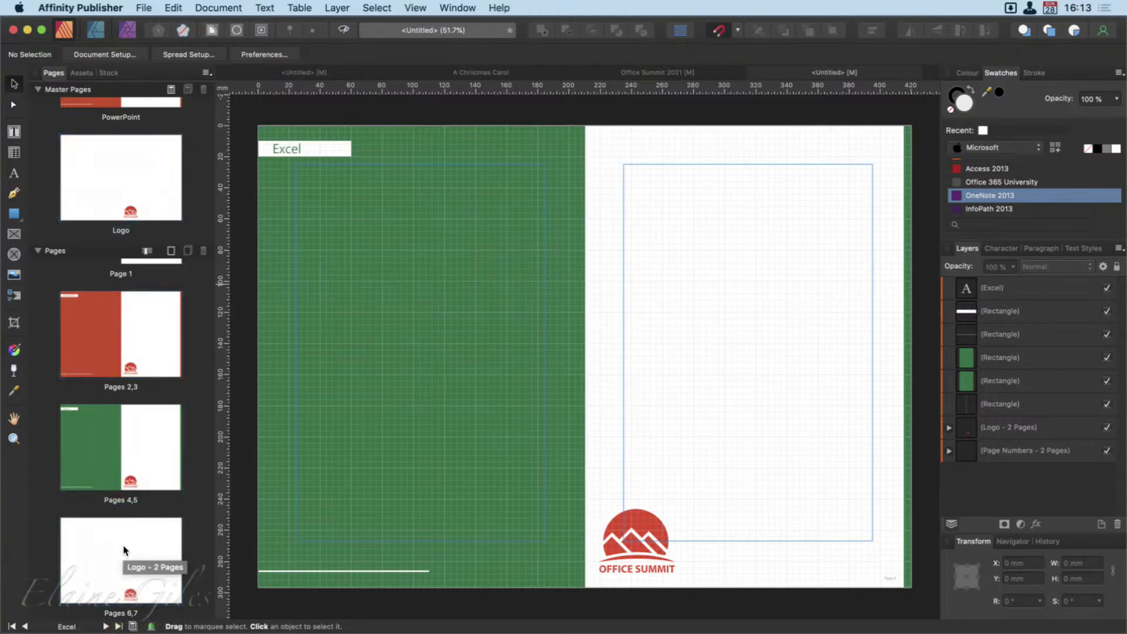
left_click(123, 550)
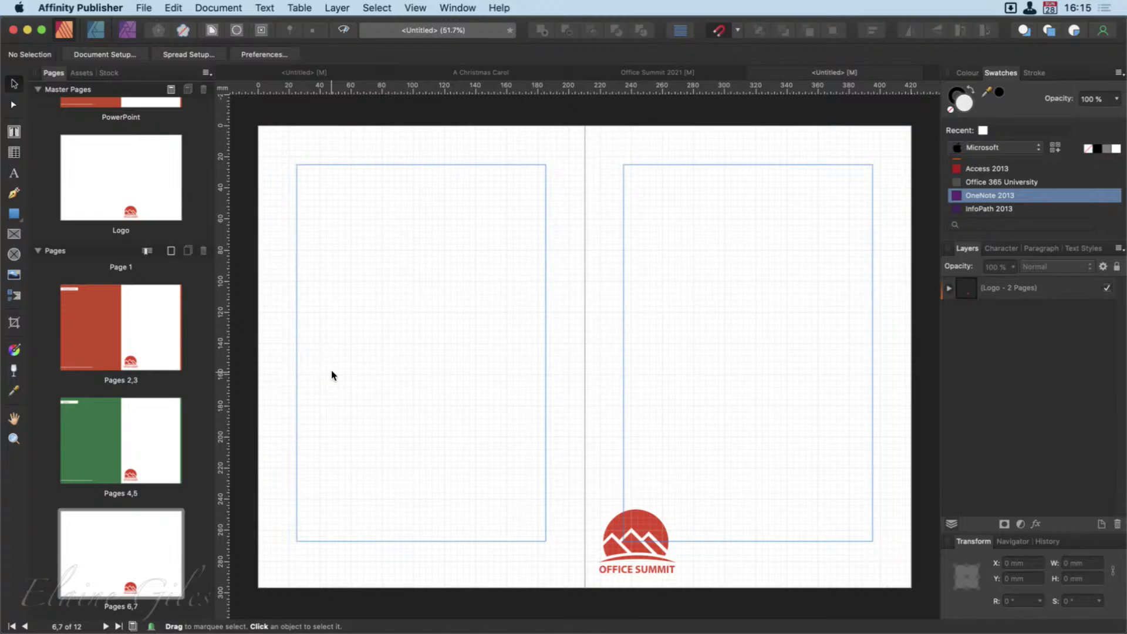
Step: Switch to the Office Summit 2021 document, view the Office 365 spread on pages 8-9 and open the OneNote spread on pages 22-23
left_click(644, 78)
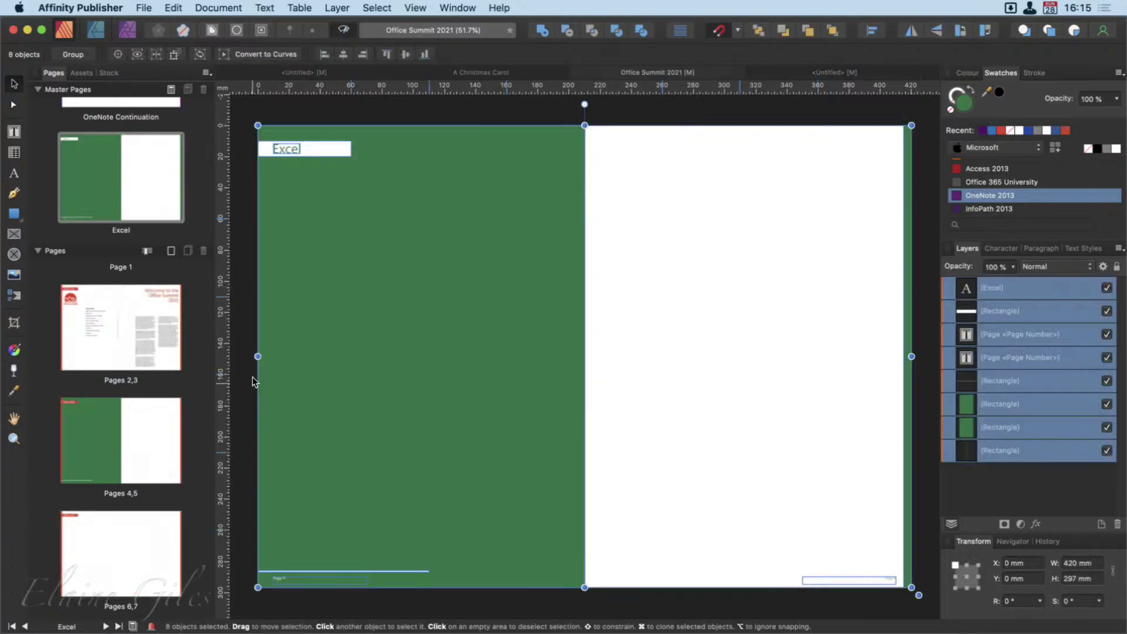
scroll(131, 384, "down", 8)
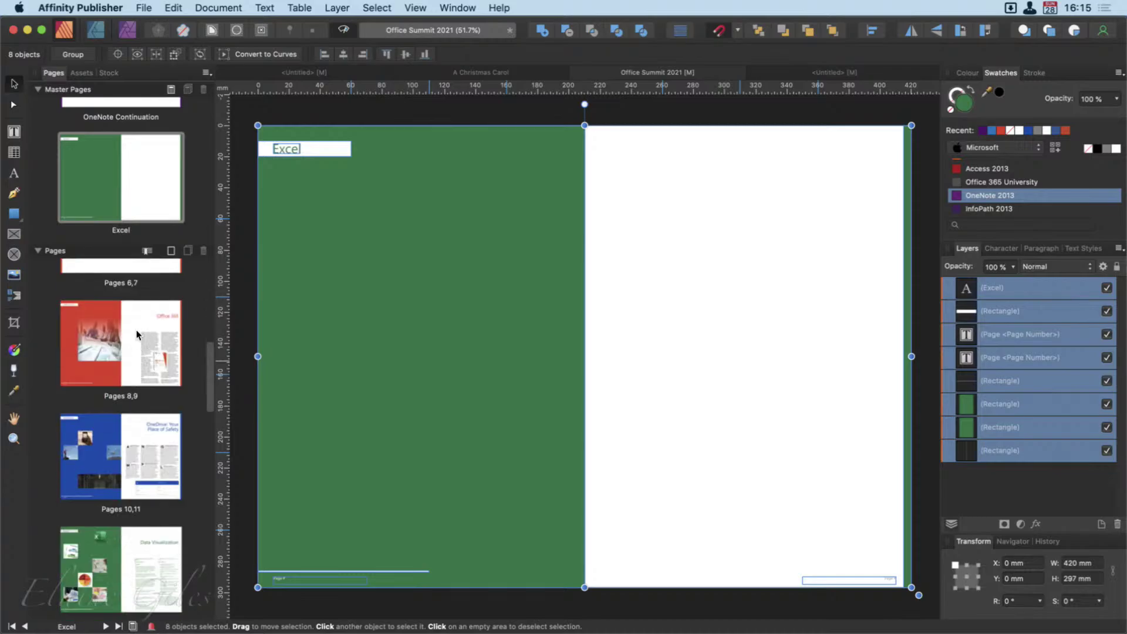
left_click(128, 327)
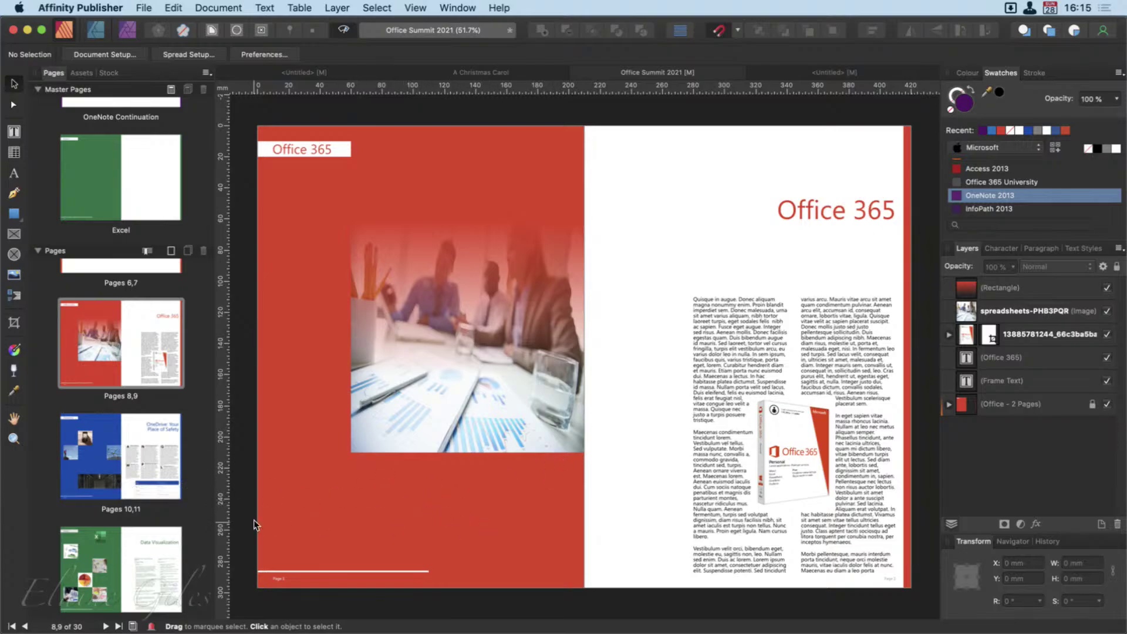
scroll(99, 510, "down", 10)
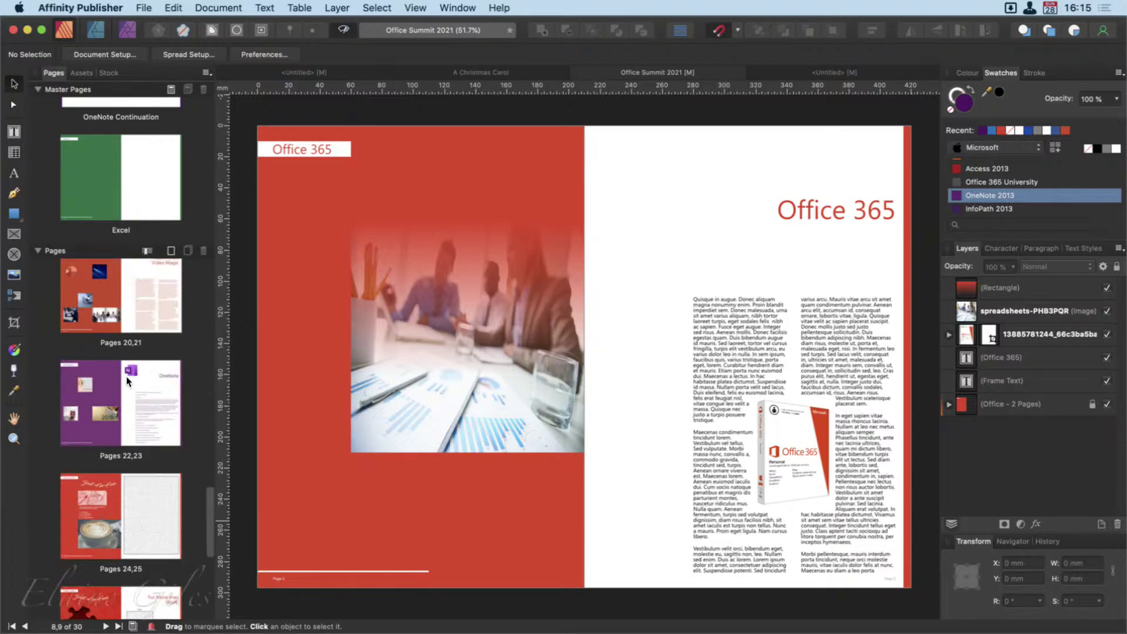
left_click(126, 376)
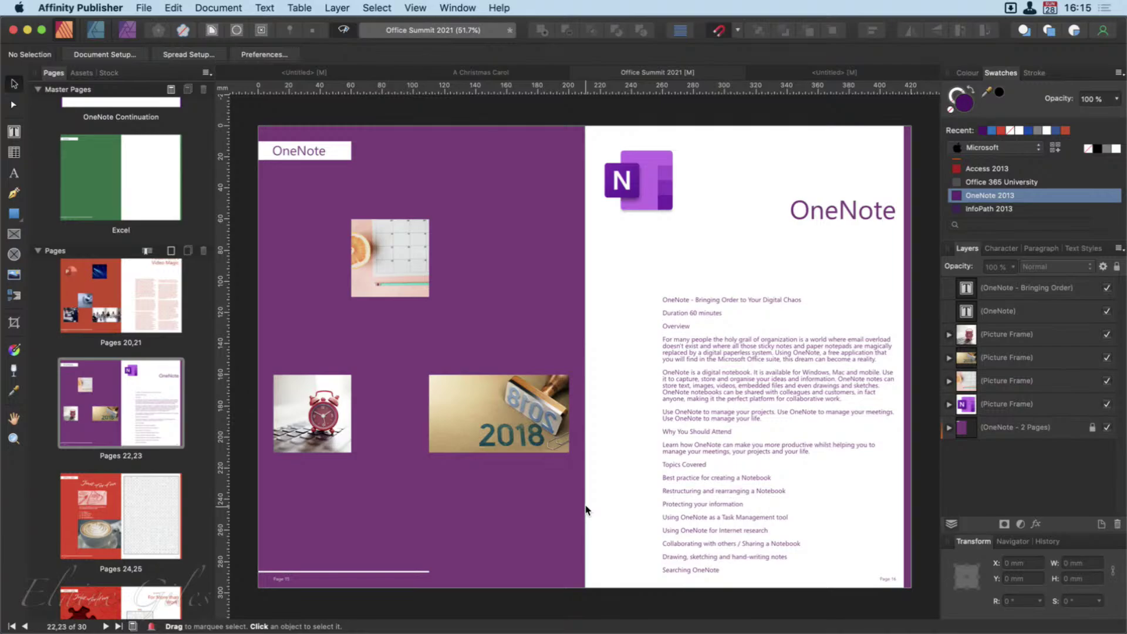
Step: Hide all text and picture frame layers of the OneNote spread to view its master content alone, and show them again
scroll(123, 384, "up", 8)
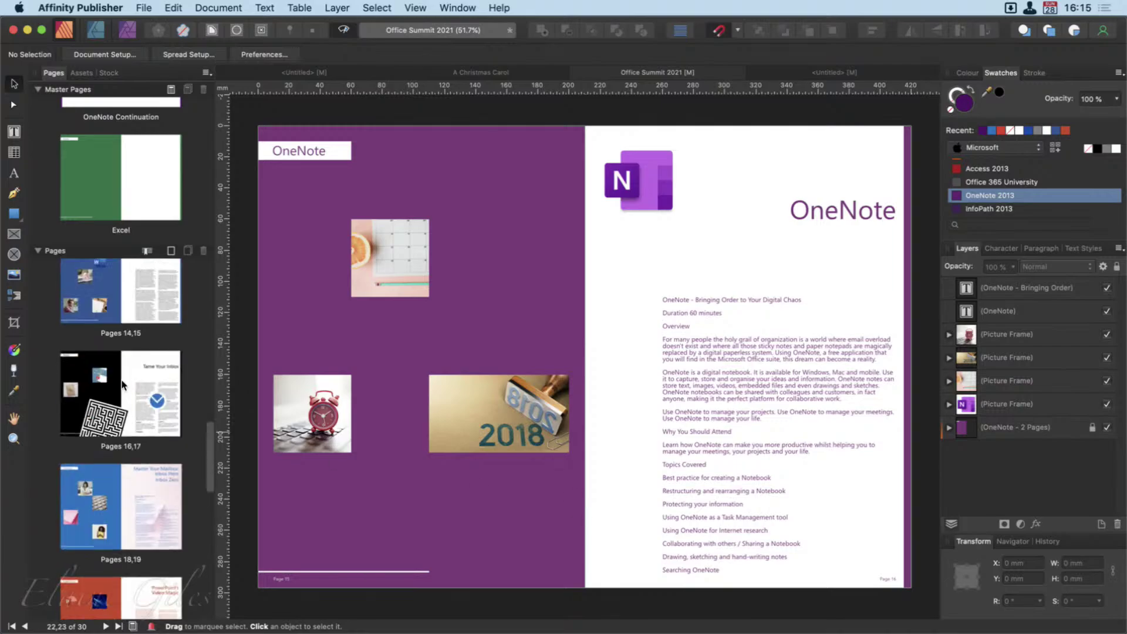
left_click(1008, 287)
left_click(1004, 397, "shift")
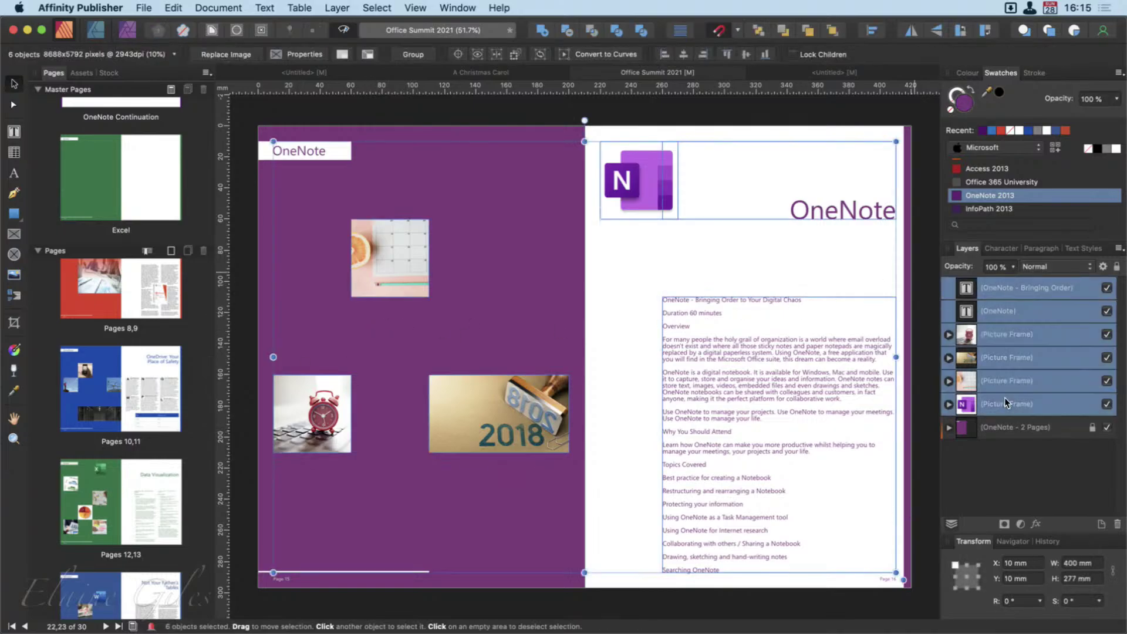
left_click(1108, 288)
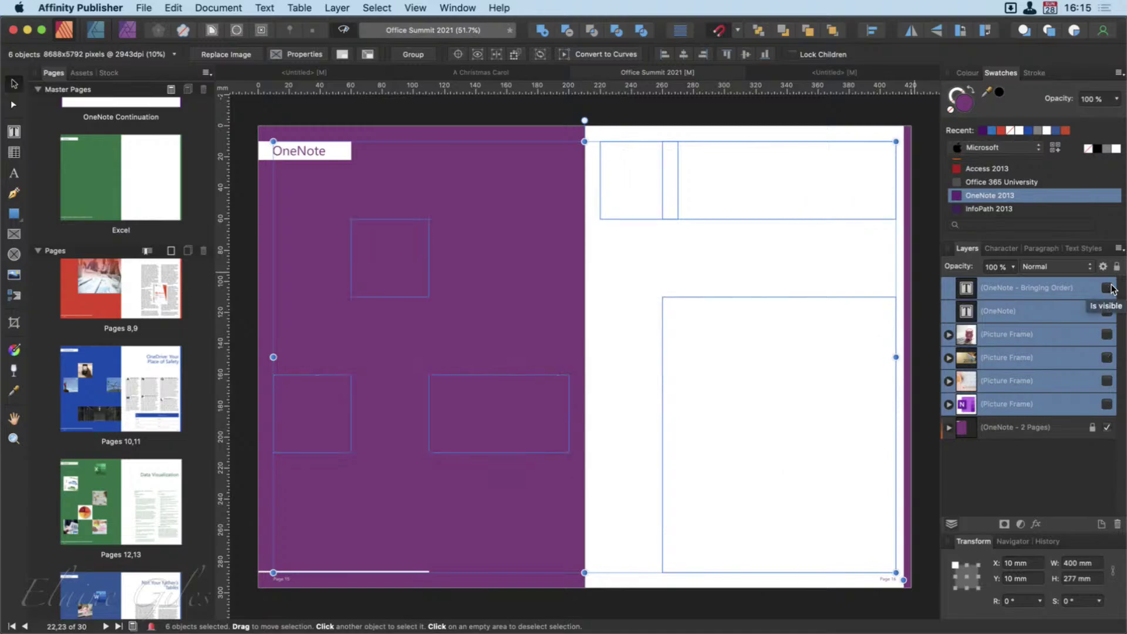
left_click(1107, 288)
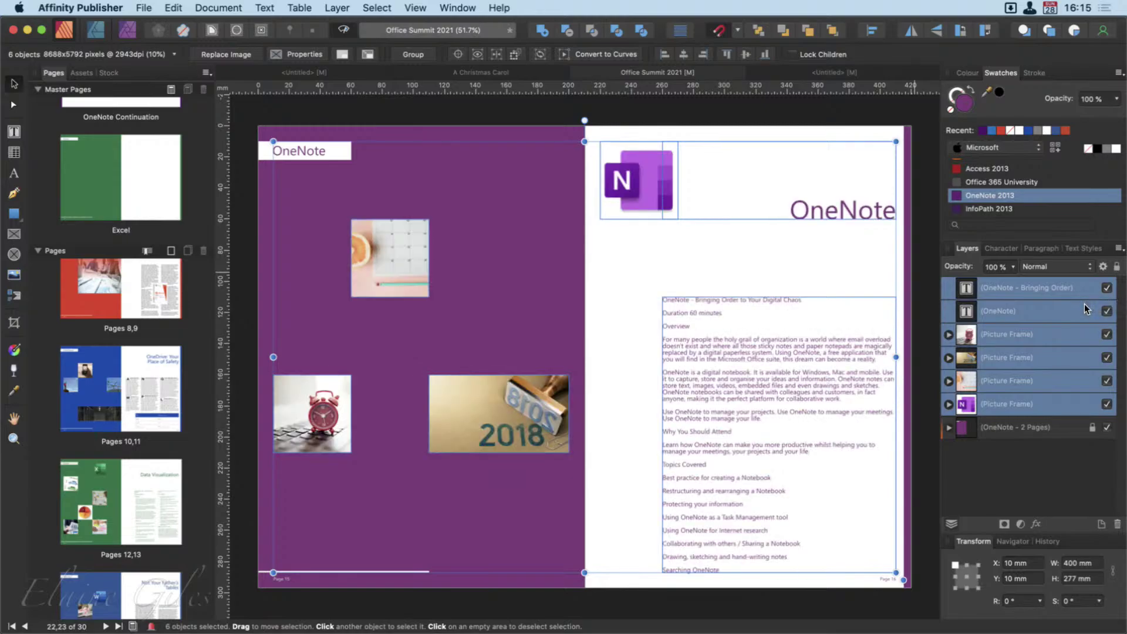
Step: Examine the objects inside the spread's OneNote master layer and its lock setting, leaving nothing selected
left_click(948, 427)
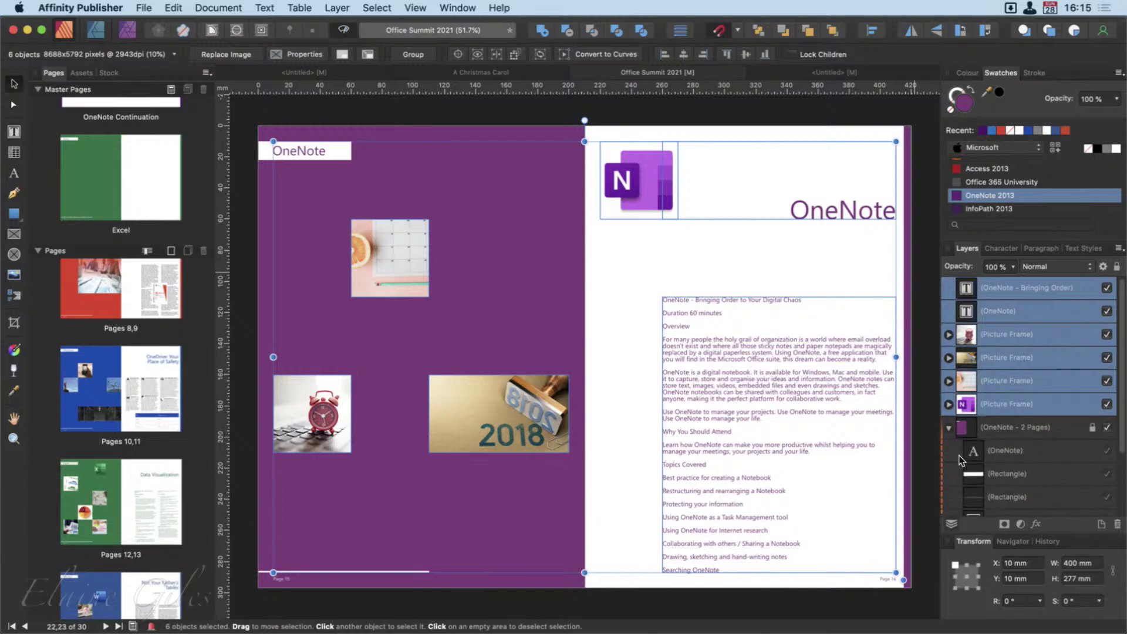
scroll(997, 364, "down", 5)
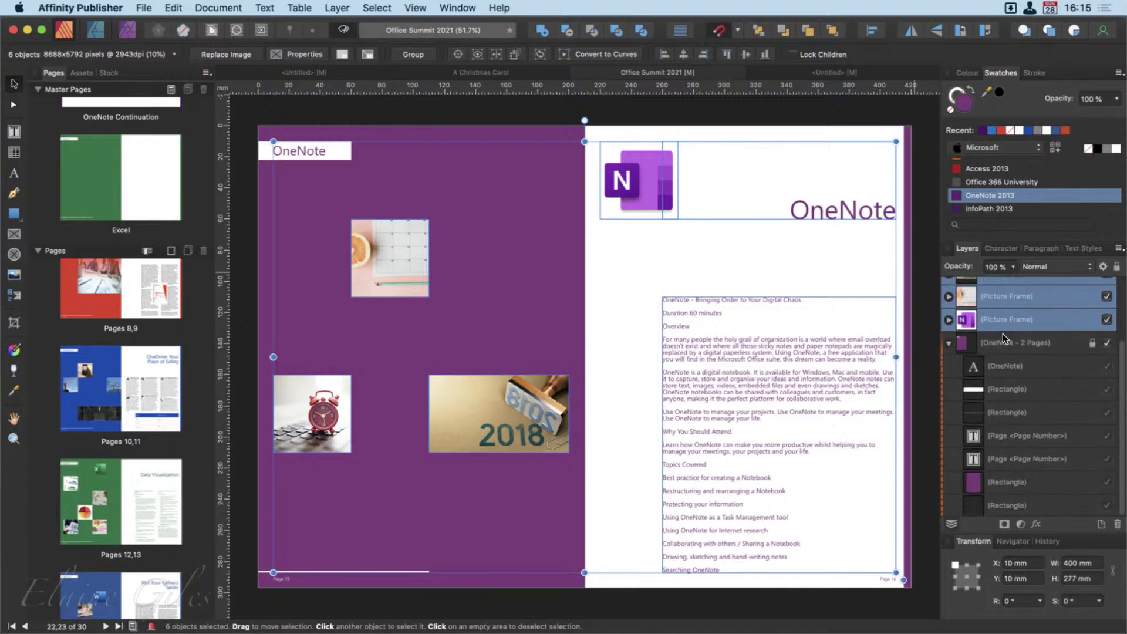
left_click(949, 344)
left_click(1093, 433)
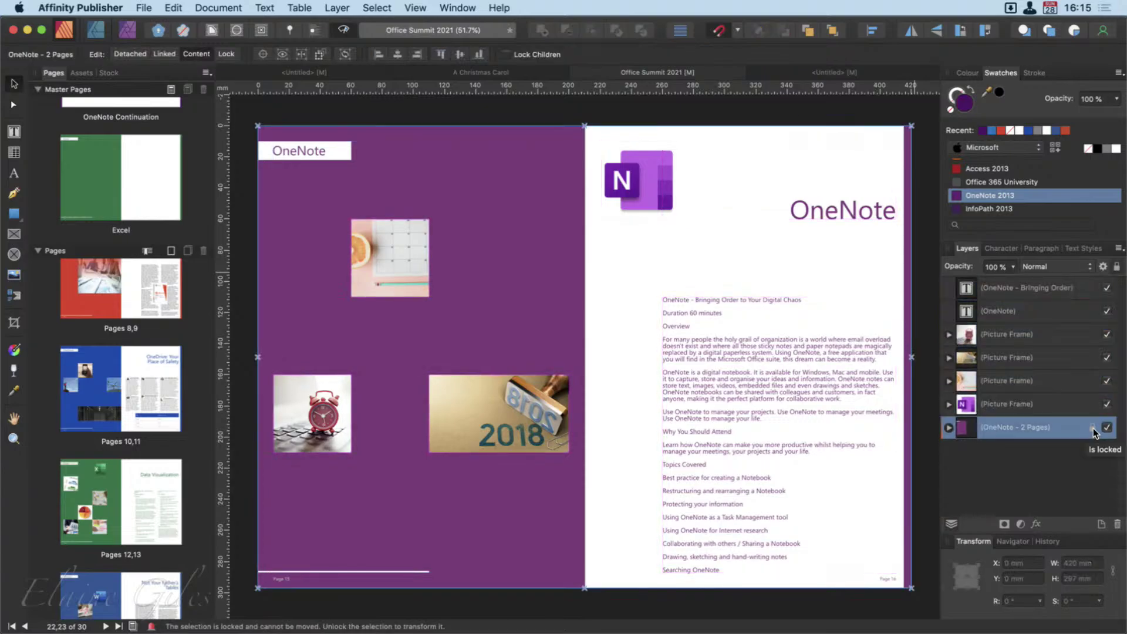
left_click(469, 163)
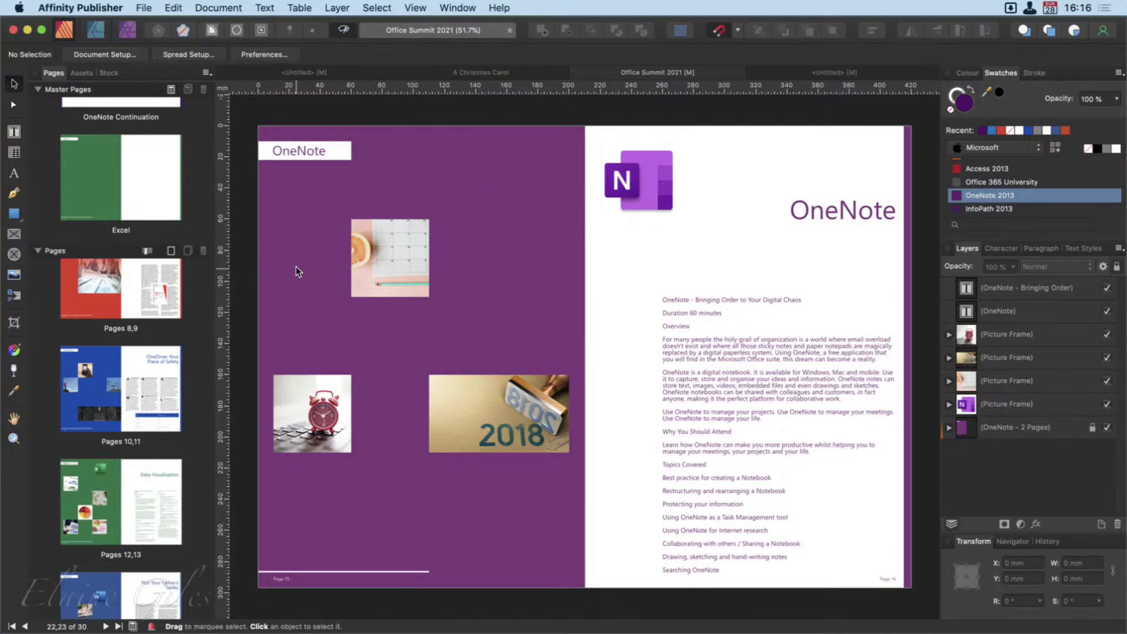
Step: Find the OneNote master among the master pages and open it for editing
scroll(133, 155, "up", 6)
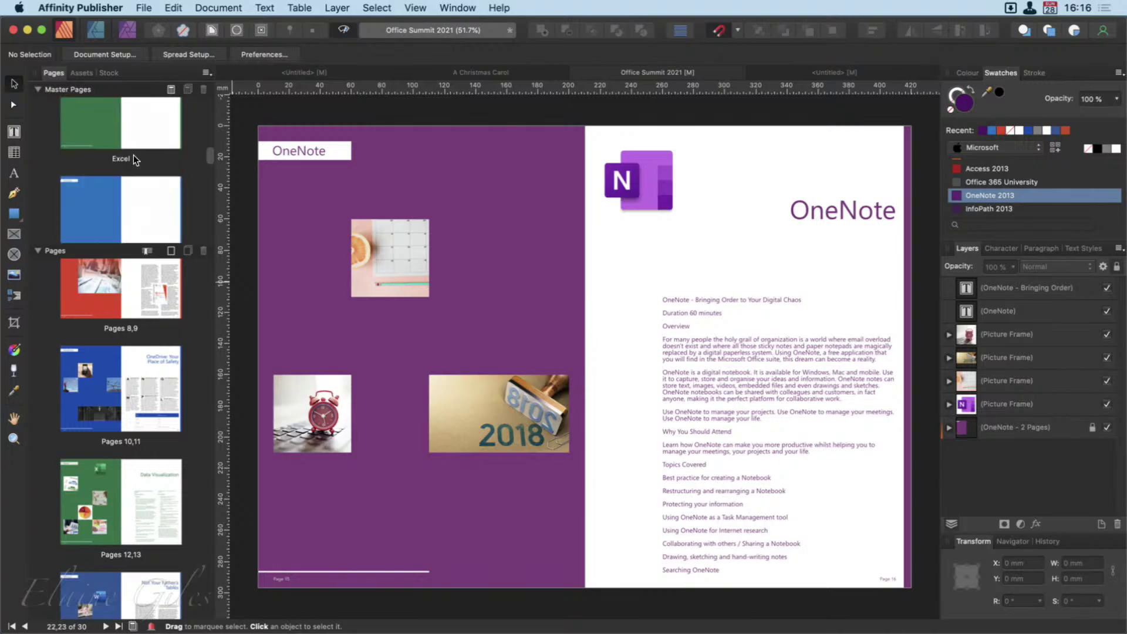
scroll(133, 155, "up", 4)
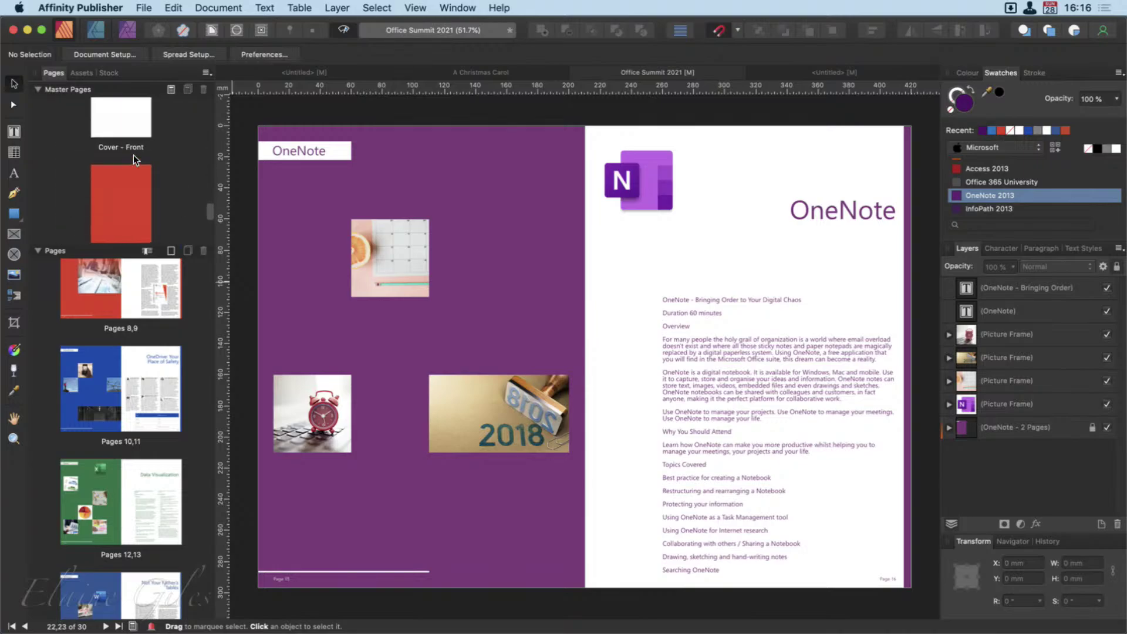
scroll(132, 155, "up", 5)
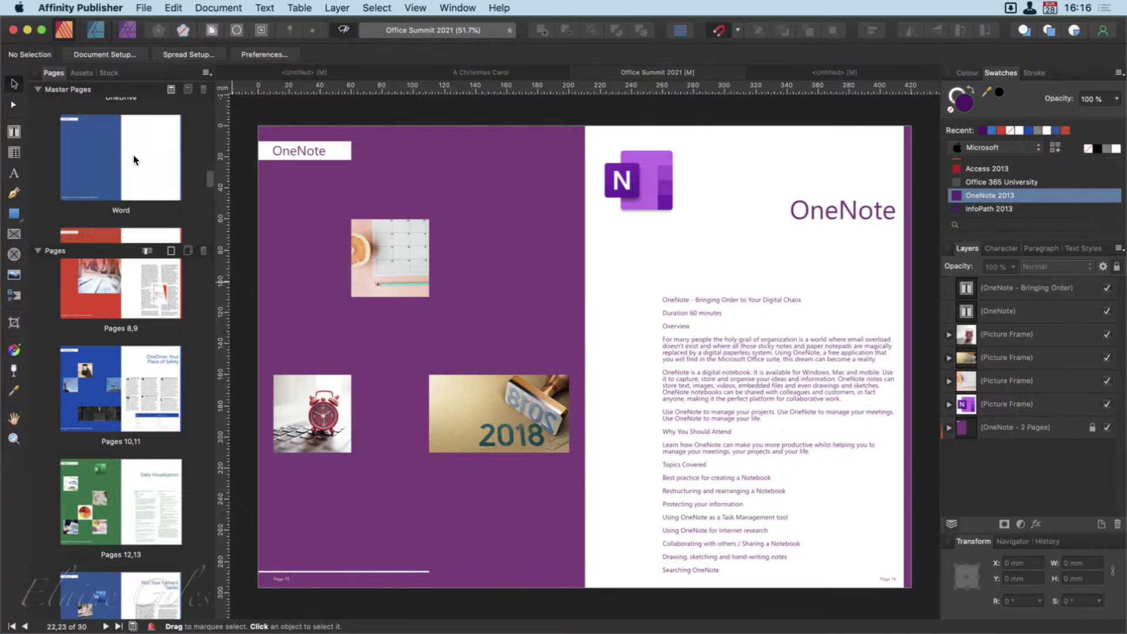
scroll(133, 155, "up", 2)
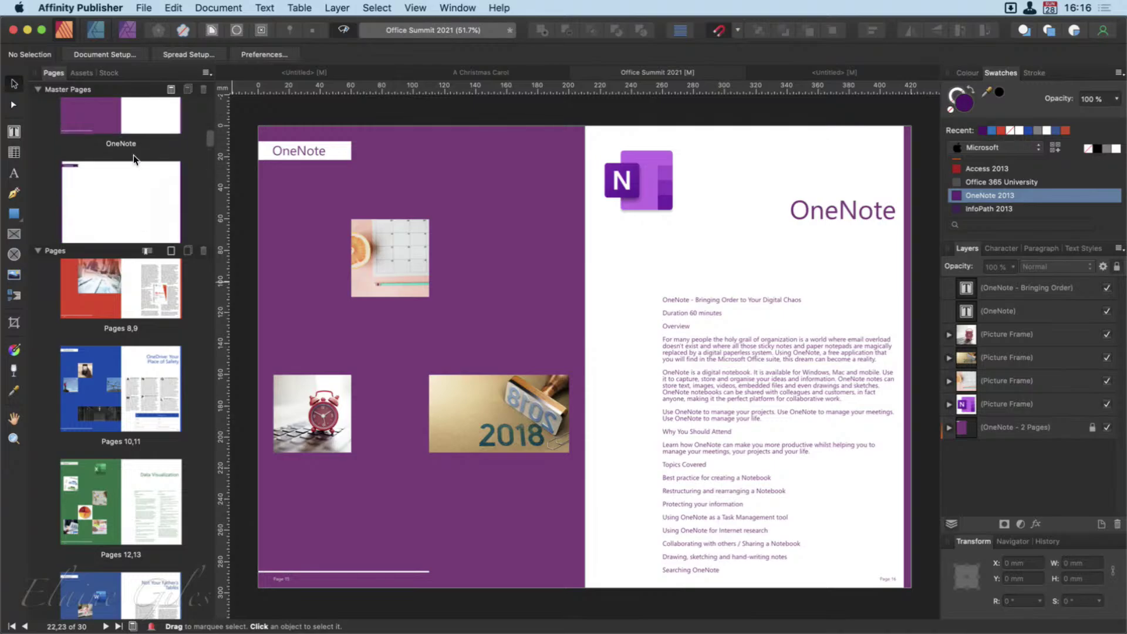
double_click(131, 131)
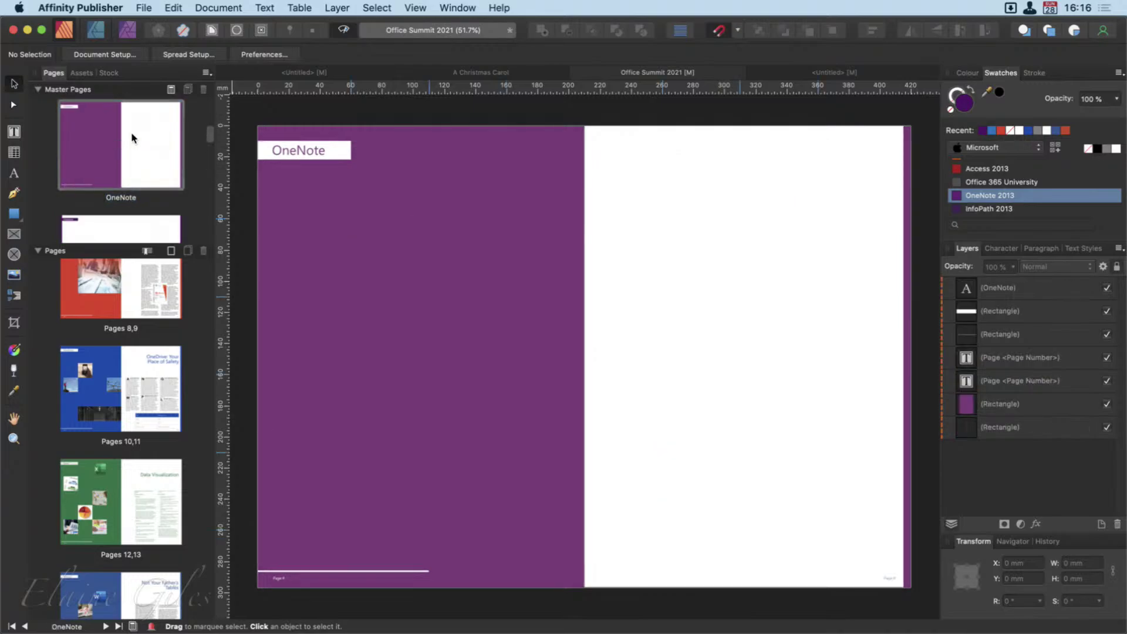
Step: Change the fill of the large rectangle covering the OneNote master's left page to a brighter purple
left_click(486, 246)
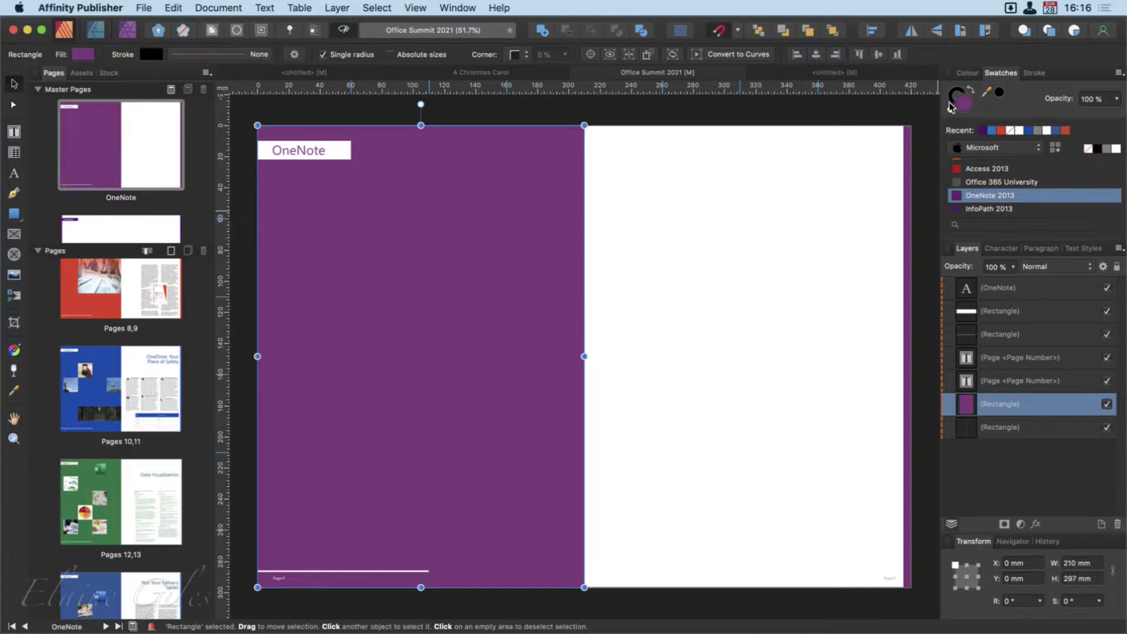
double_click(971, 104)
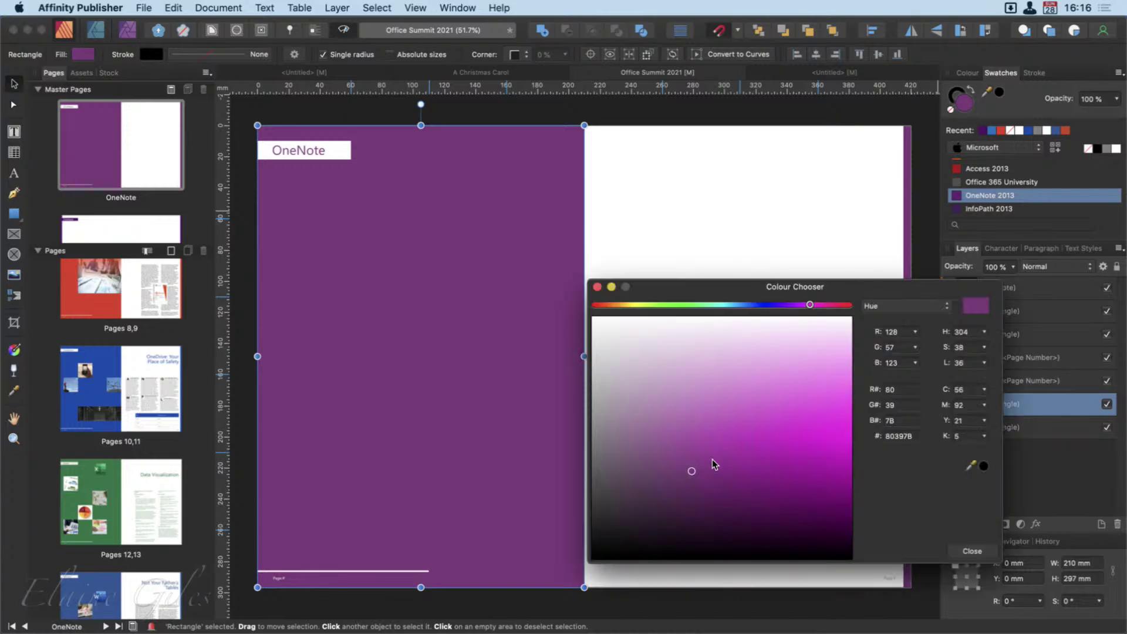
left_click_drag(708, 467, 732, 459)
left_click(970, 550)
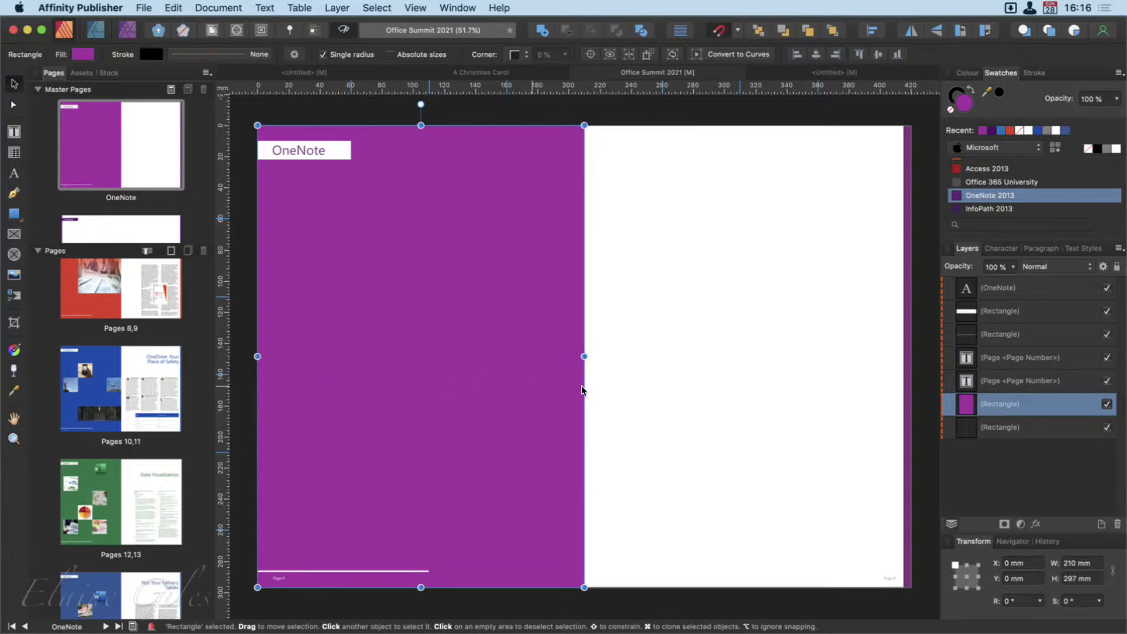
Step: Apply the same recently used bright purple to the narrow strip along the outer edge of the OneNote master's right page
left_click(909, 294)
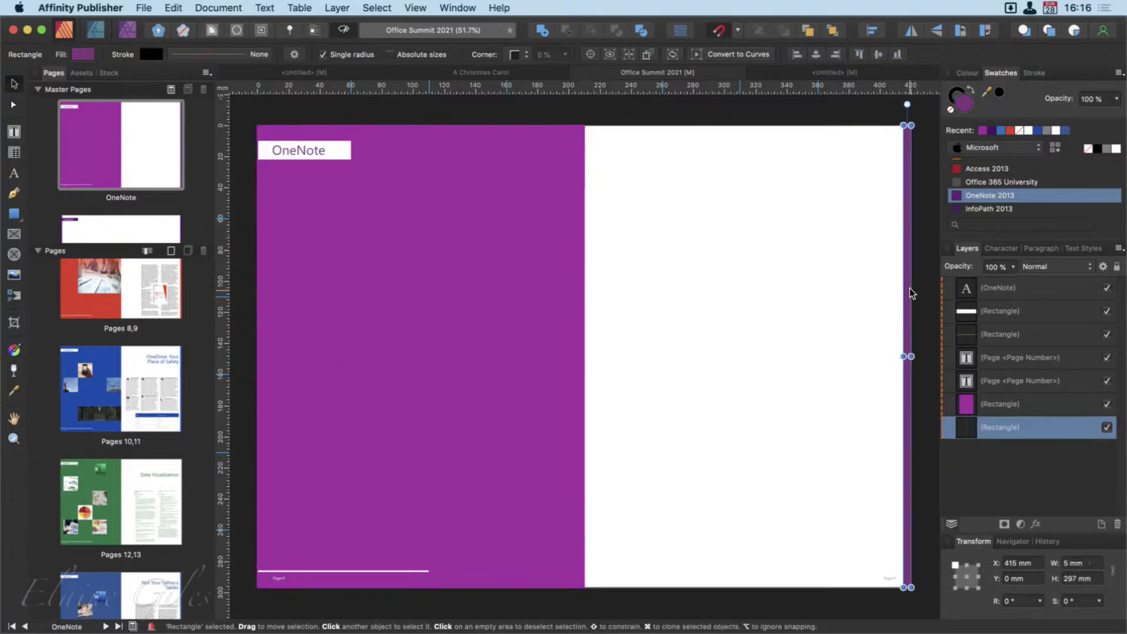
left_click(981, 130)
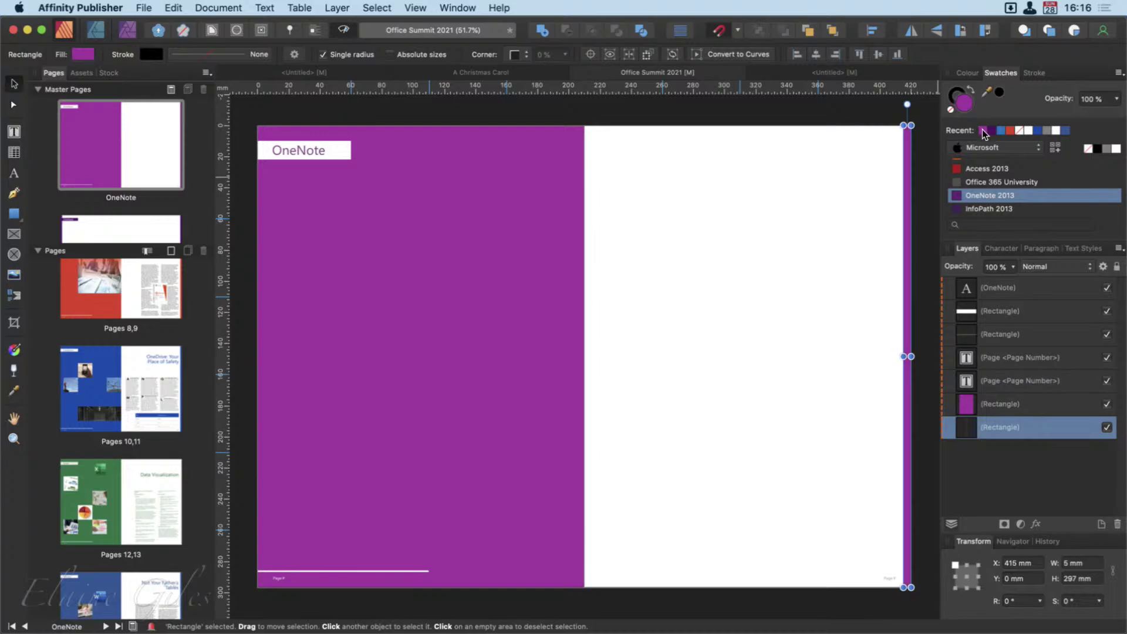
left_click(932, 479)
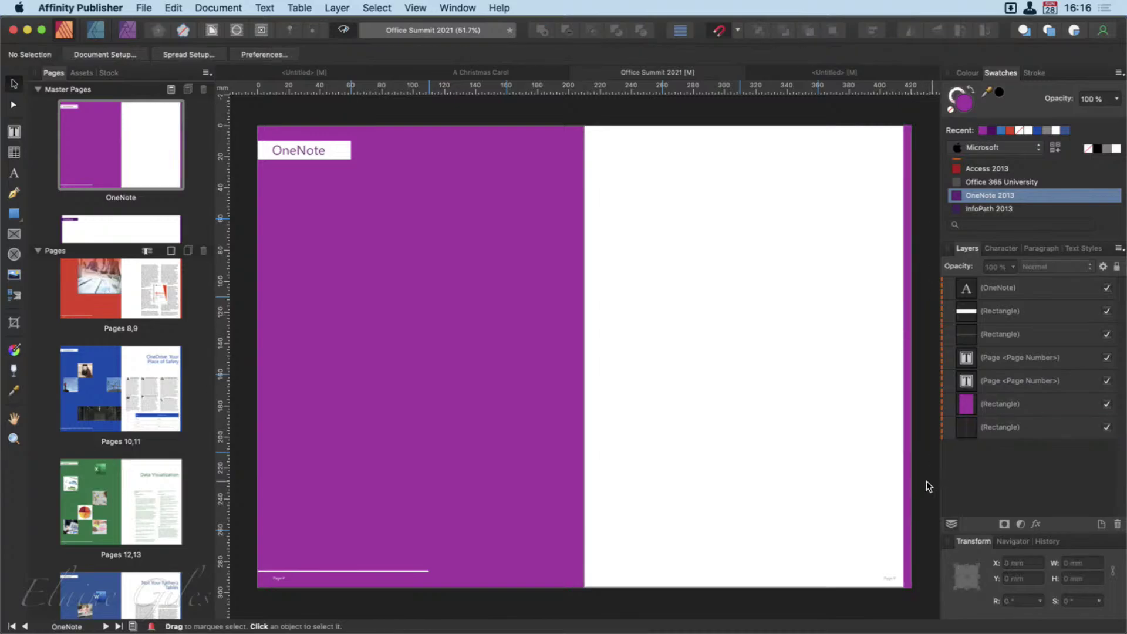
Step: Open pages 22-23 and check the recoloured OneNote master on that spread
scroll(146, 493, "down", 5)
scroll(147, 493, "down", 5)
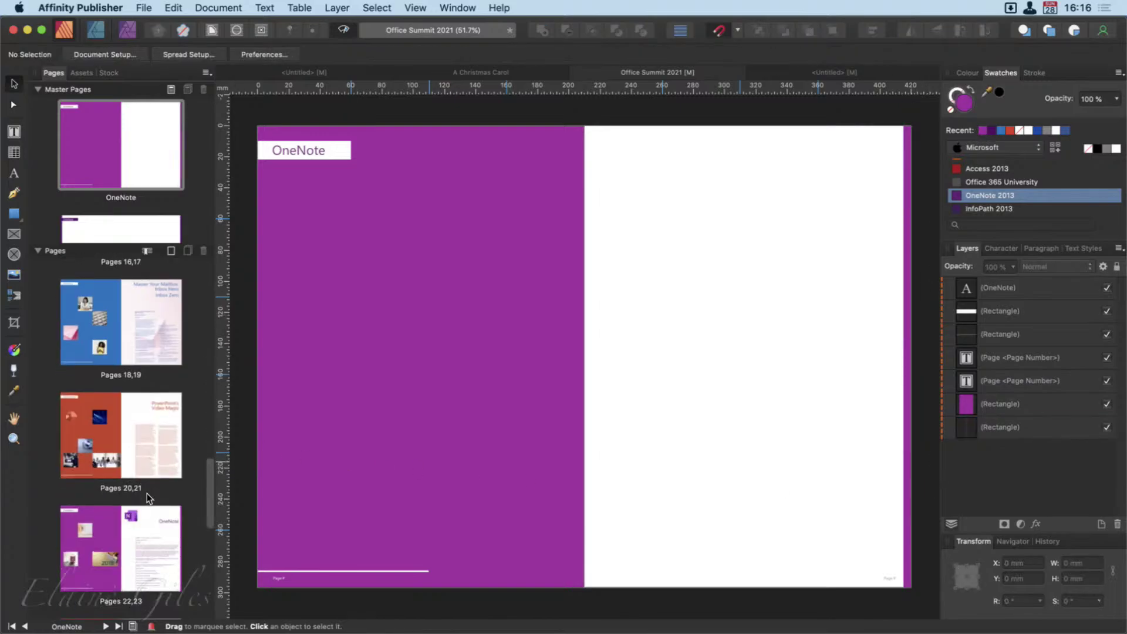
left_click(119, 423)
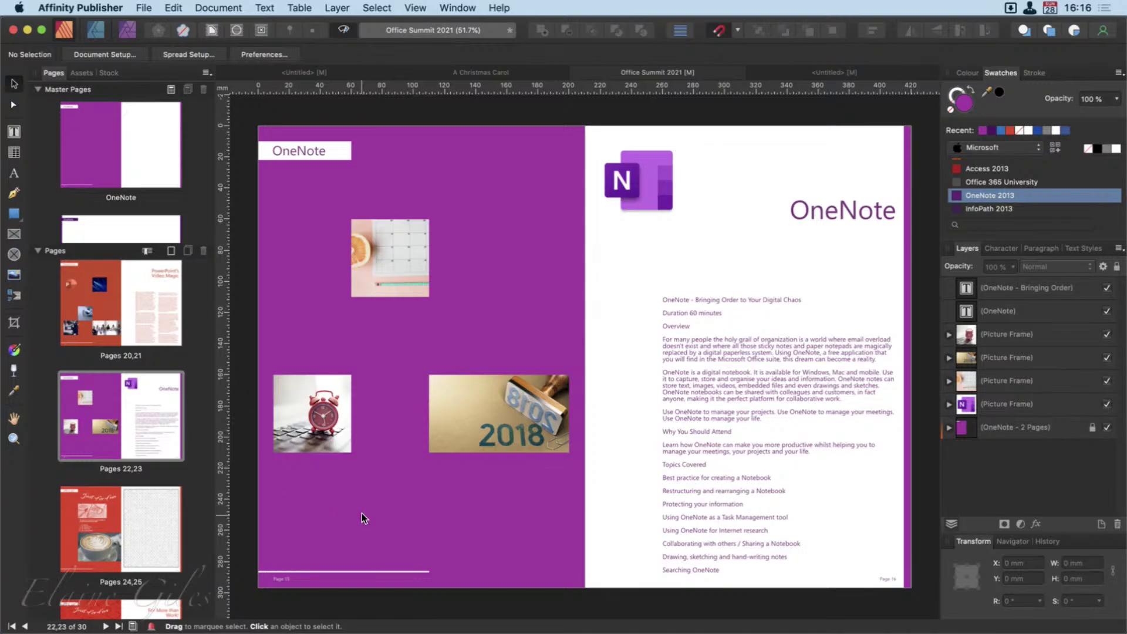
Step: Undo the colour changes to the large rectangle and the edge strip on the OneNote master
double_click(381, 499)
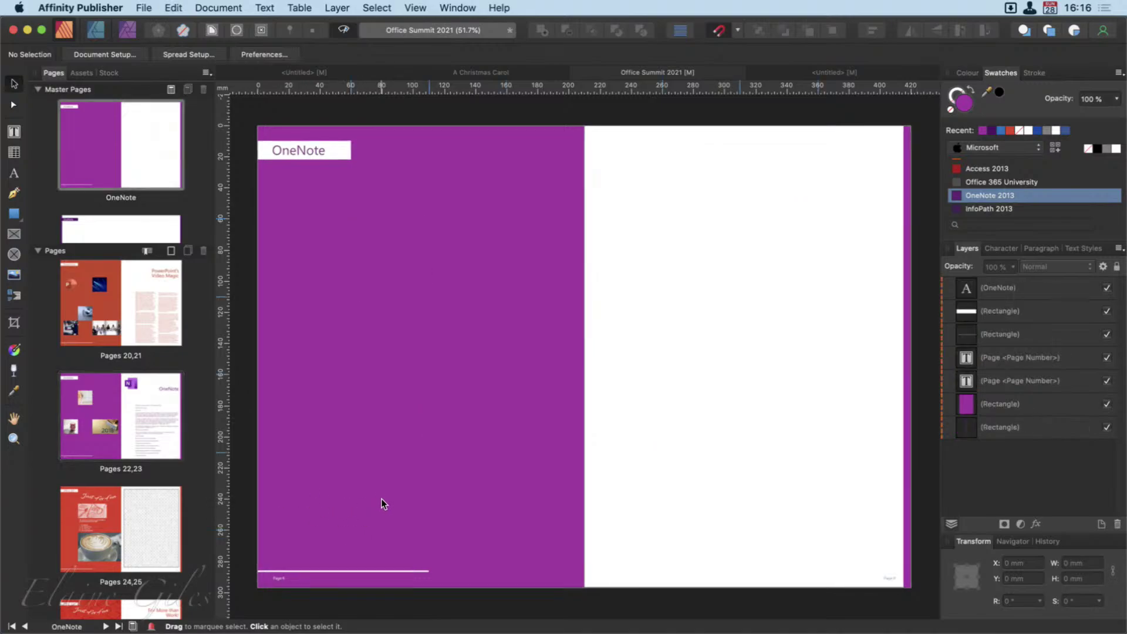
left_click(381, 499)
left_click(381, 498)
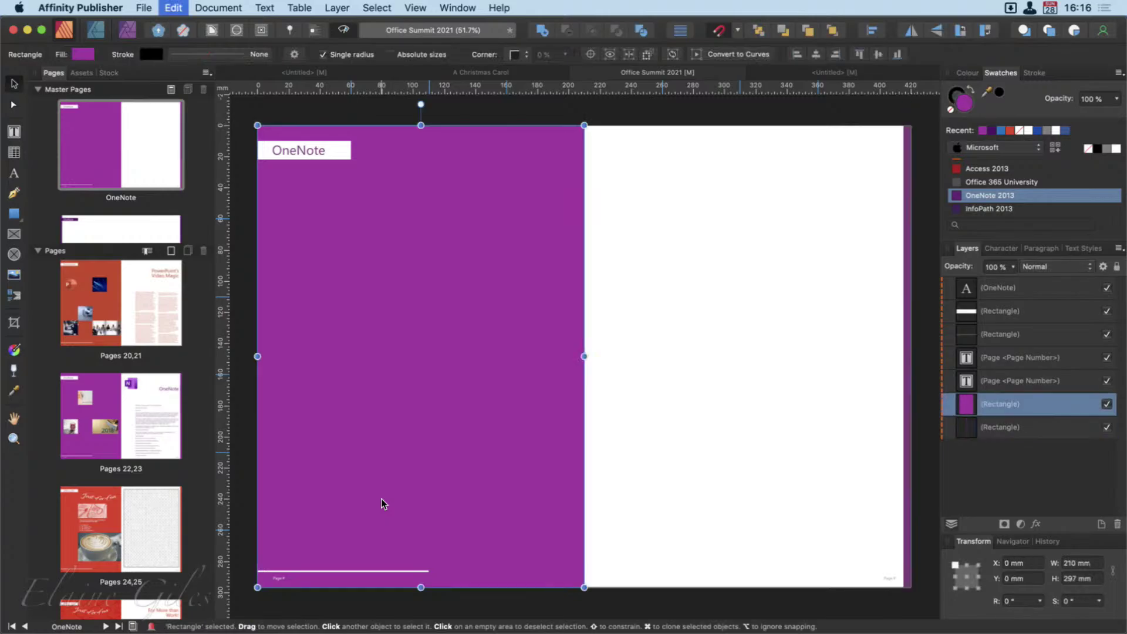
key("super+z")
key("super+z")
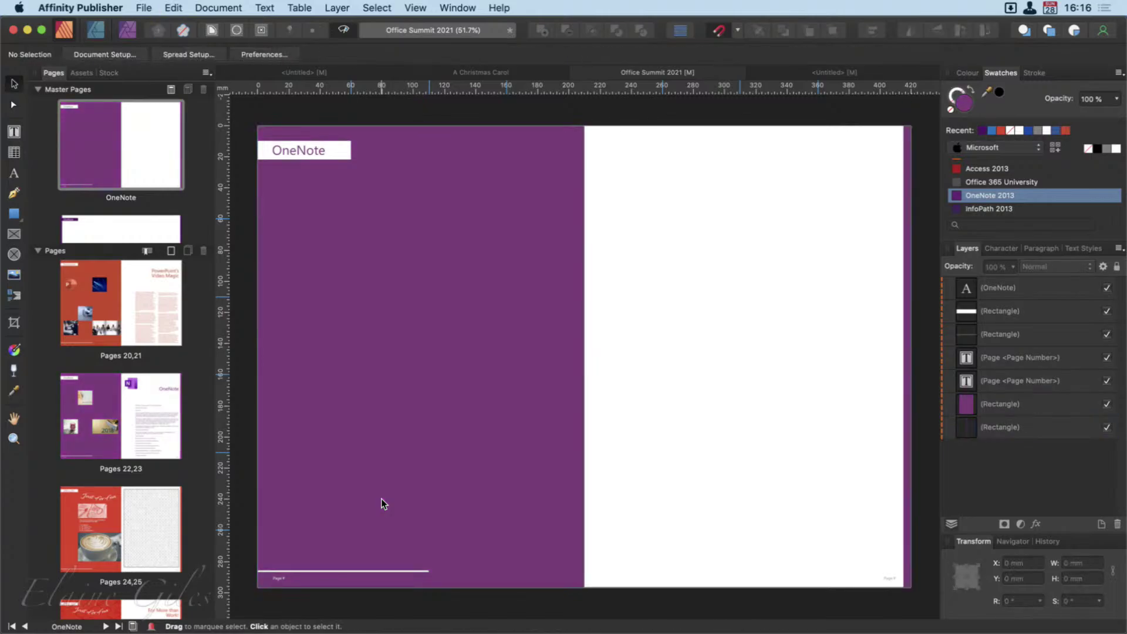
key("super+z")
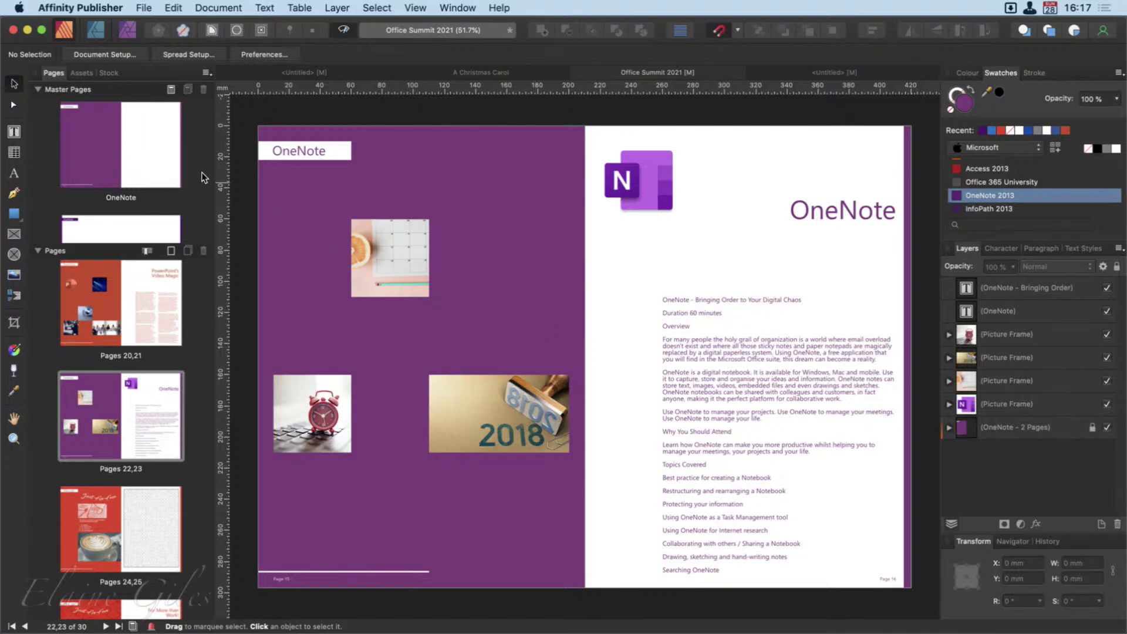
Step: View the OneNote master, return to pages 22-23 and start linked editing of the spread's OneNote master layer
double_click(126, 153)
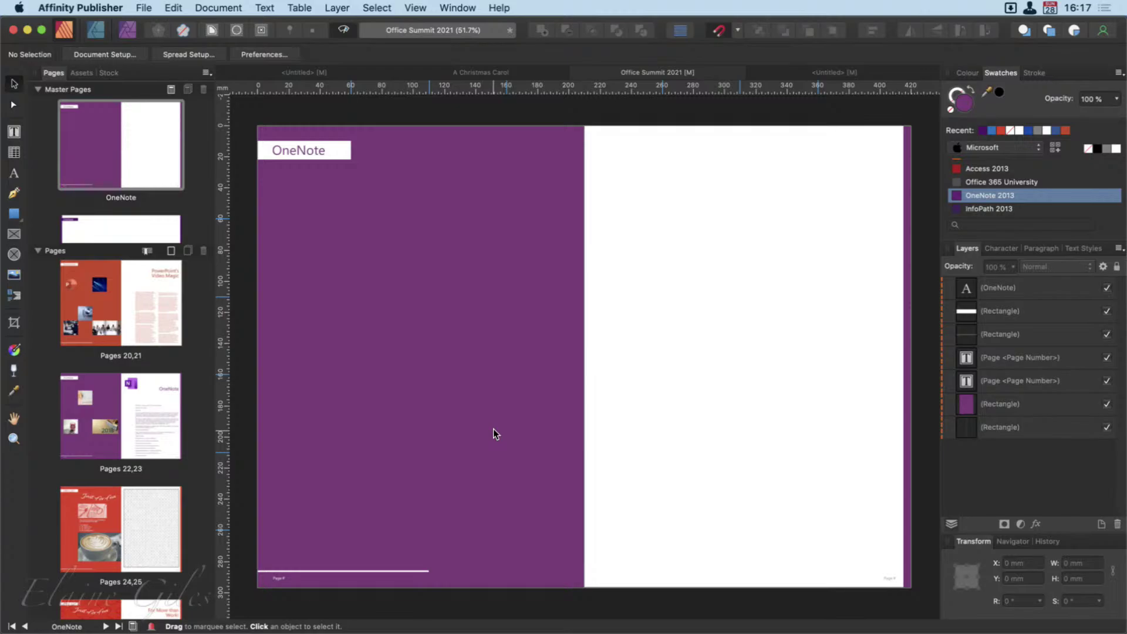
double_click(114, 421)
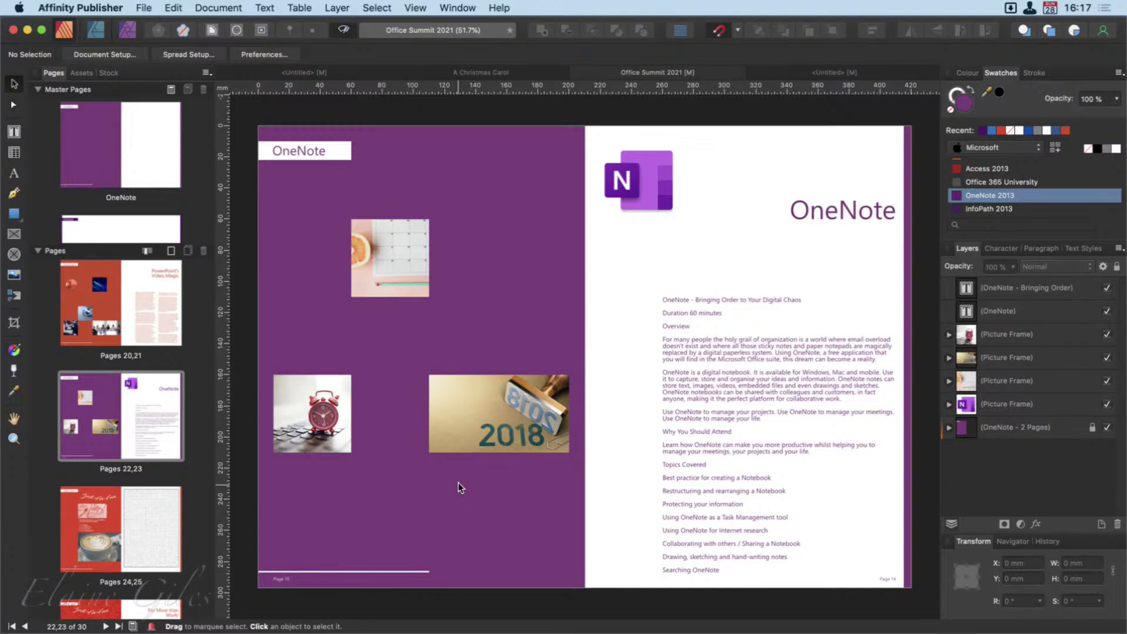
left_click(1044, 433)
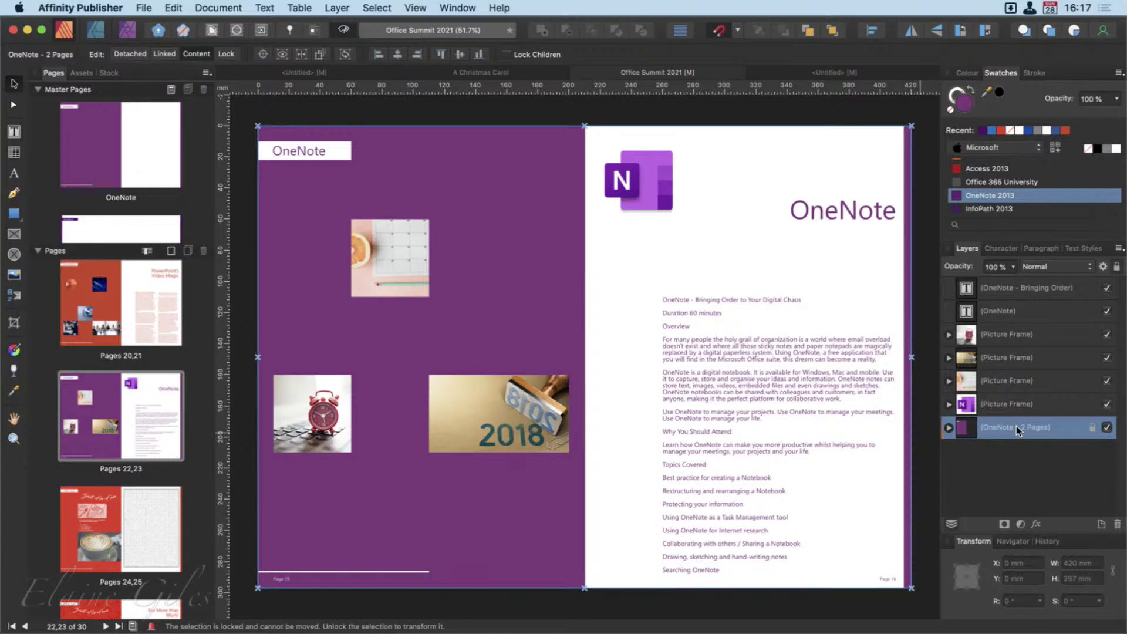
right_click(1016, 429)
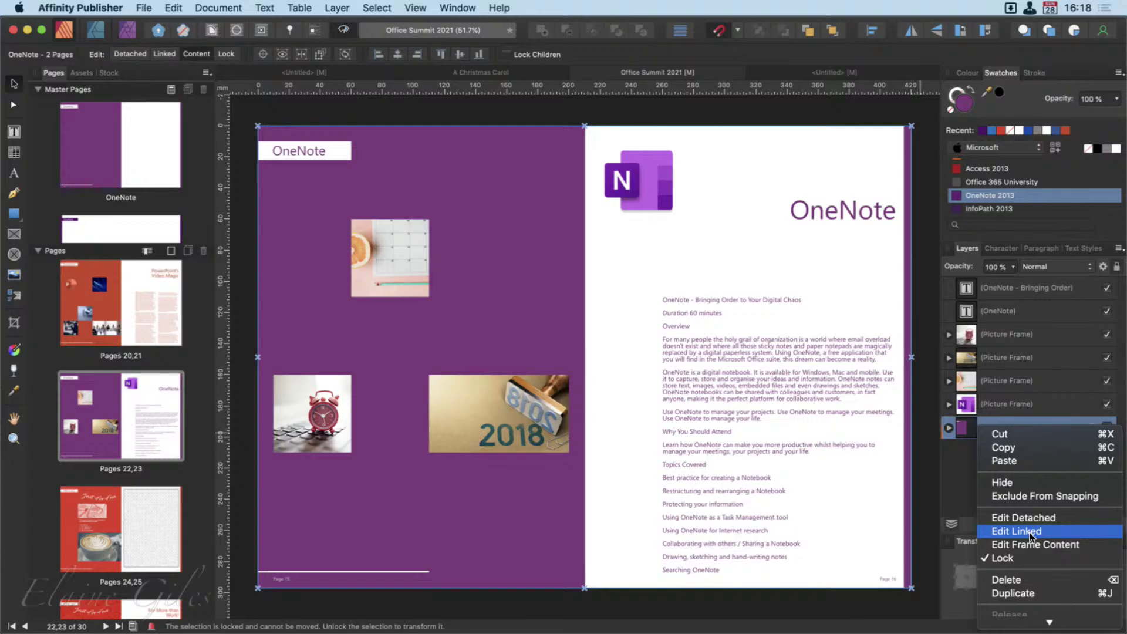
left_click(1030, 531)
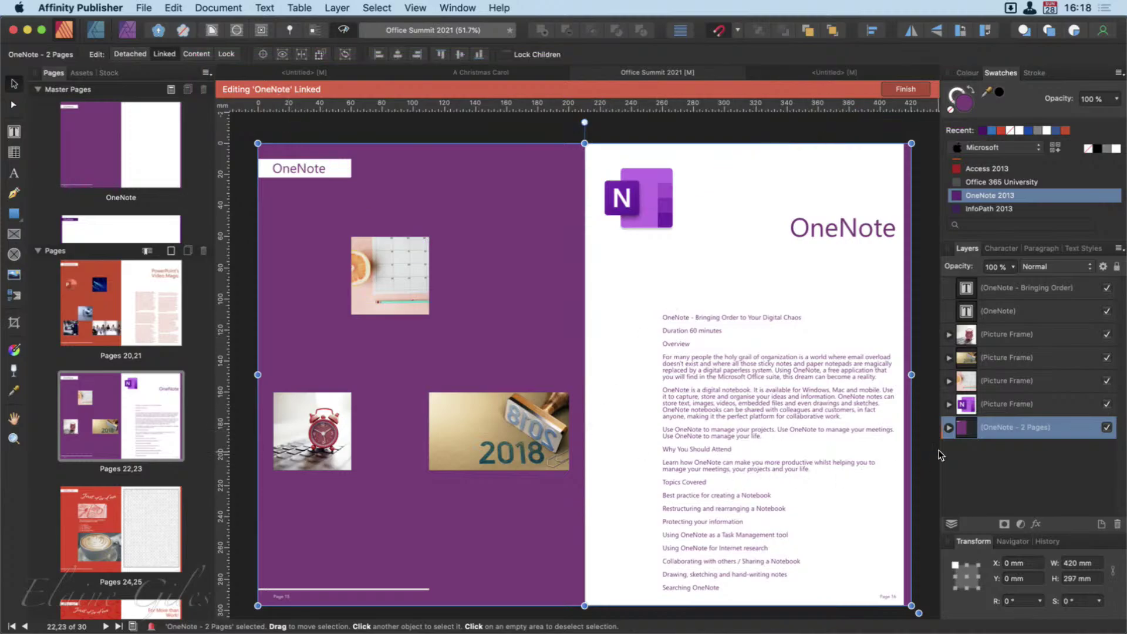
Step: Recolour the large rectangle of the linked OneNote master layer with the bright purple sampled from the OneNote logo
left_click(568, 289)
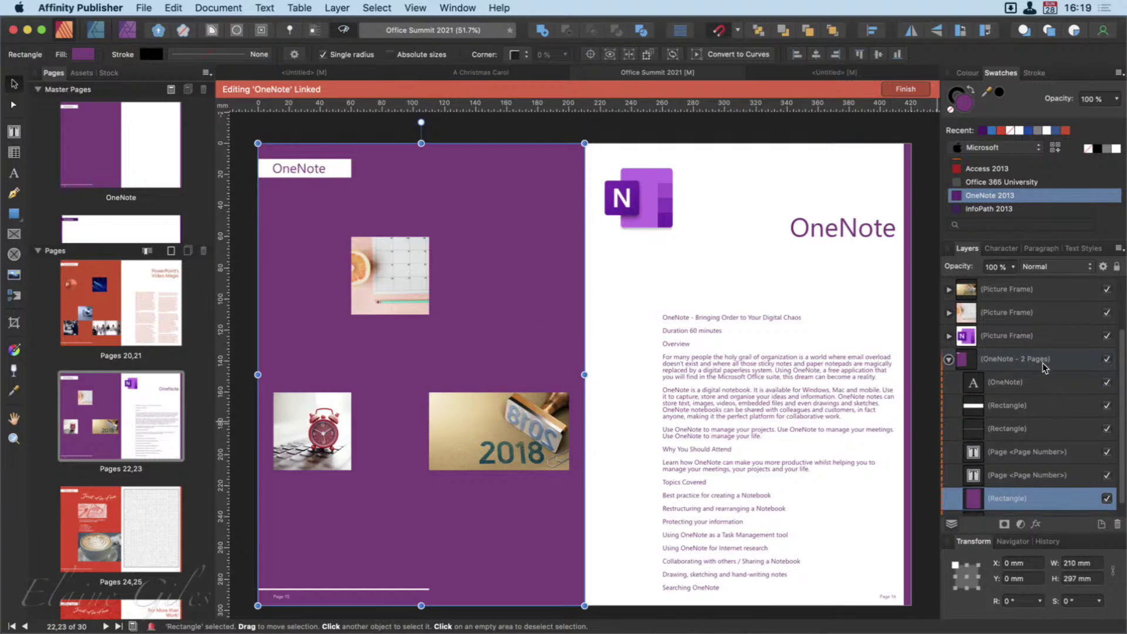
scroll(1033, 411, "down", 1)
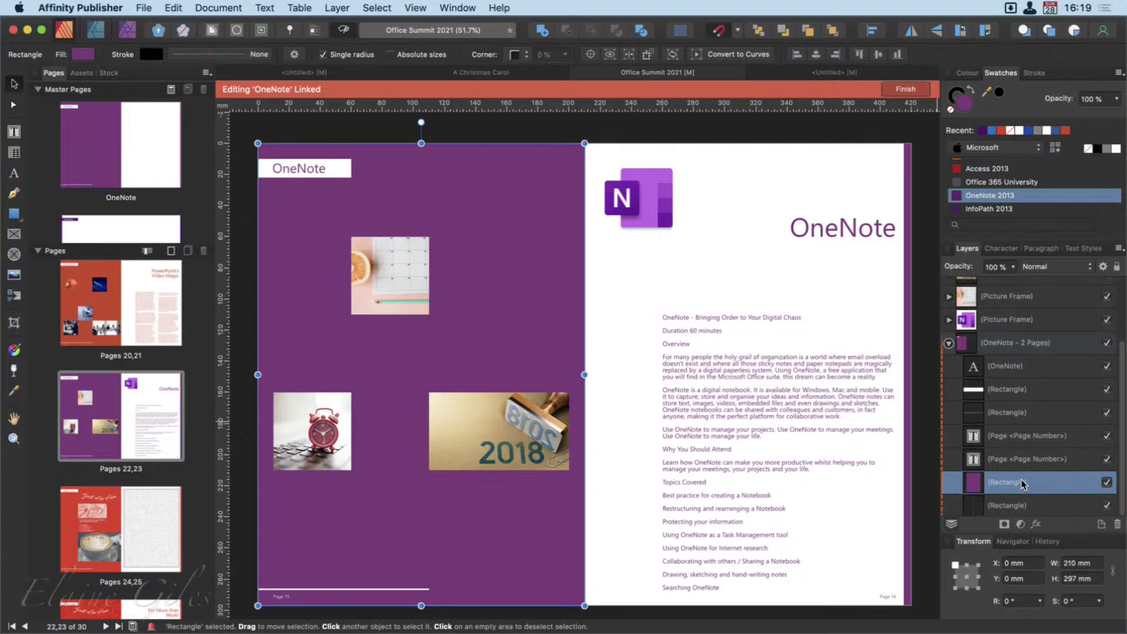
mouse_move(1023, 484)
left_click_drag(988, 92, 649, 210)
left_click(1000, 92)
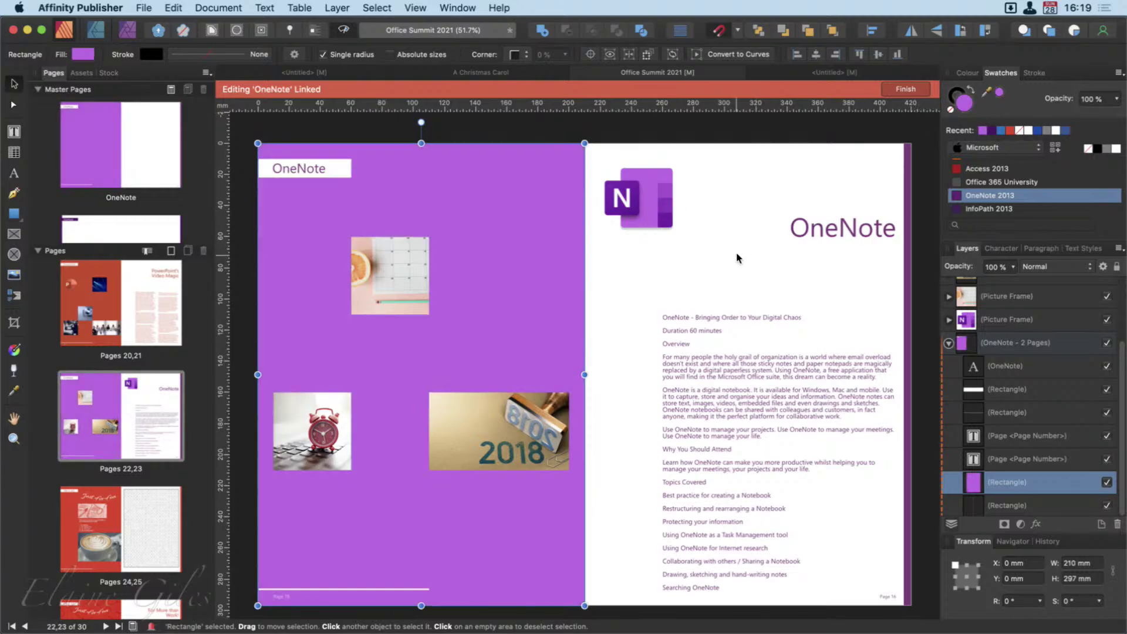
Step: Fill the narrow strip on the right page's outer edge with the same recent bright purple and finish linked editing
left_click(909, 184)
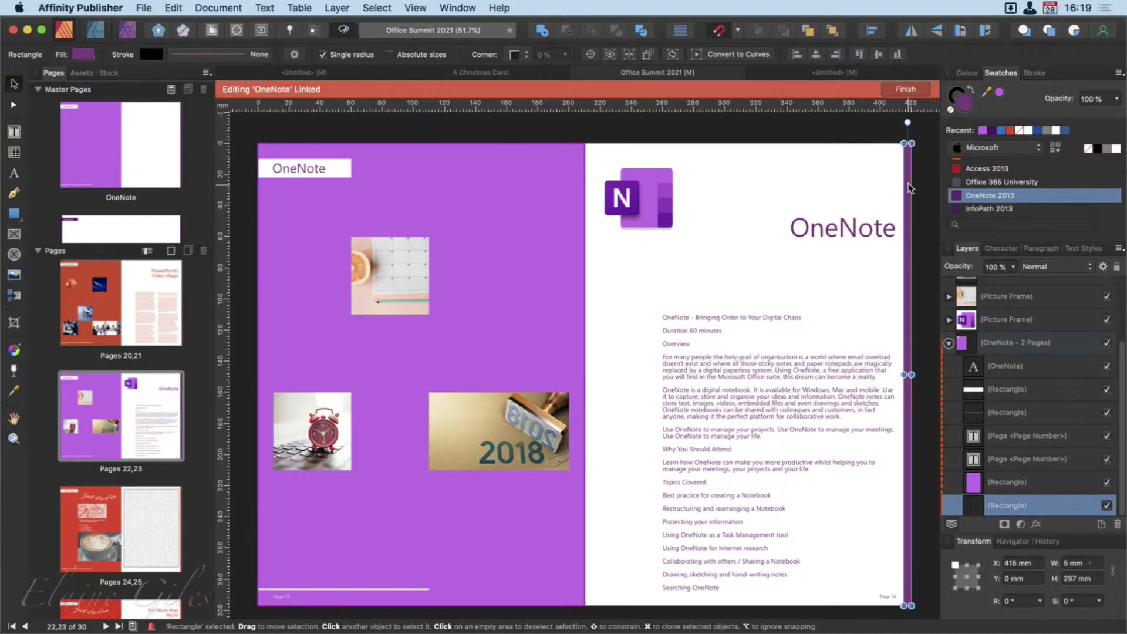
left_click(983, 131)
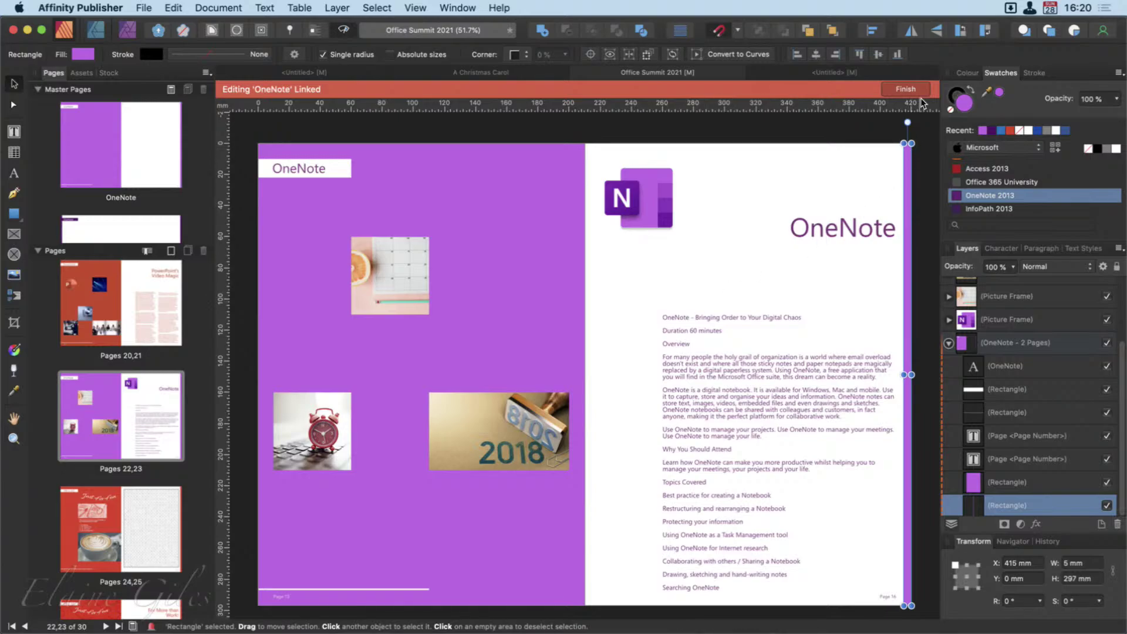
left_click(904, 88)
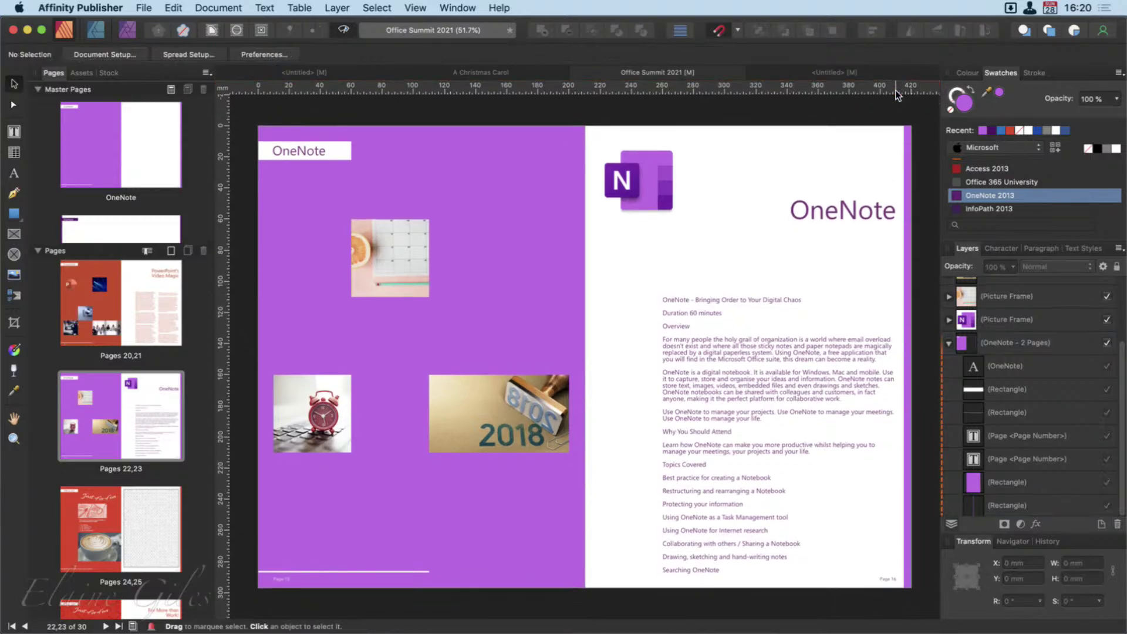
left_click(949, 344)
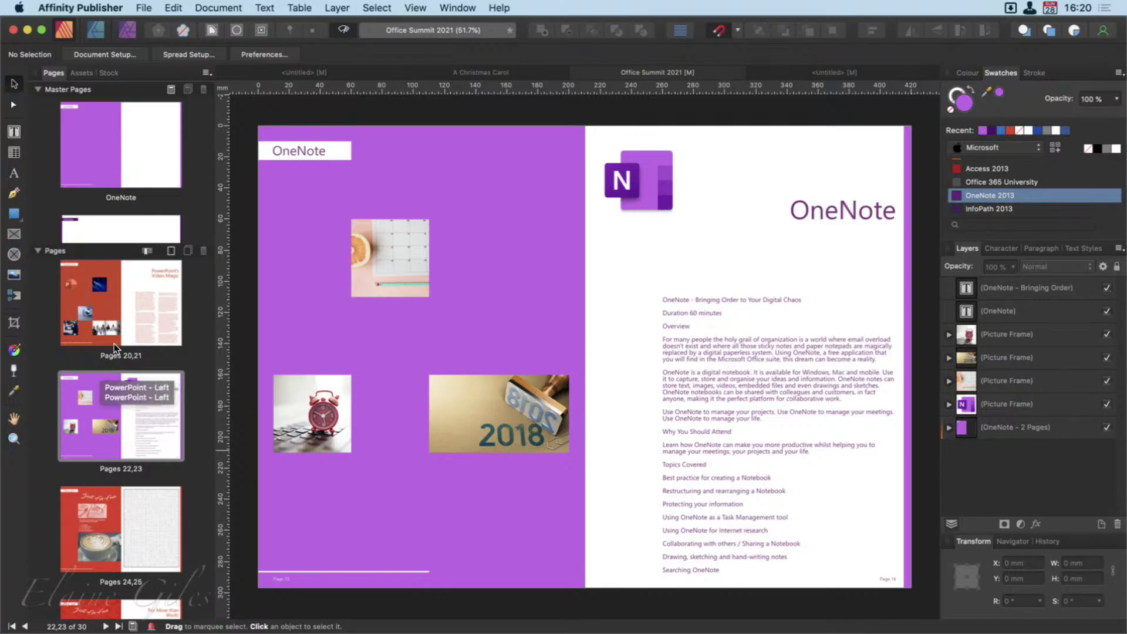
Step: Add 2 pages after page 13 using the Excel master
scroll(112, 434, "up", 3)
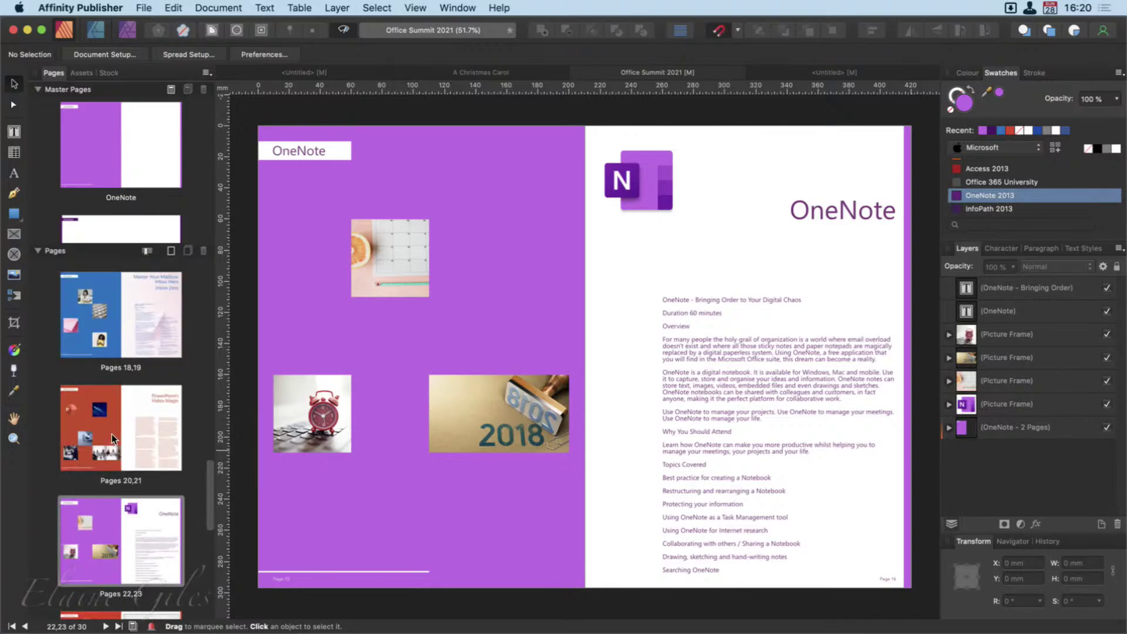
scroll(112, 434, "up", 6)
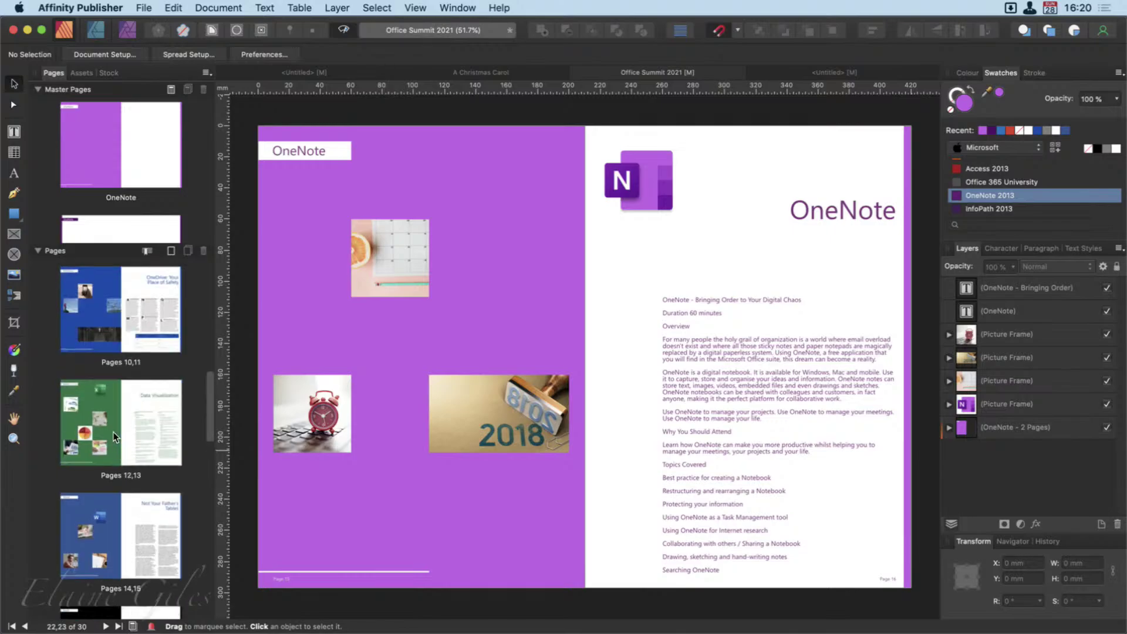
scroll(123, 403, "down", 1)
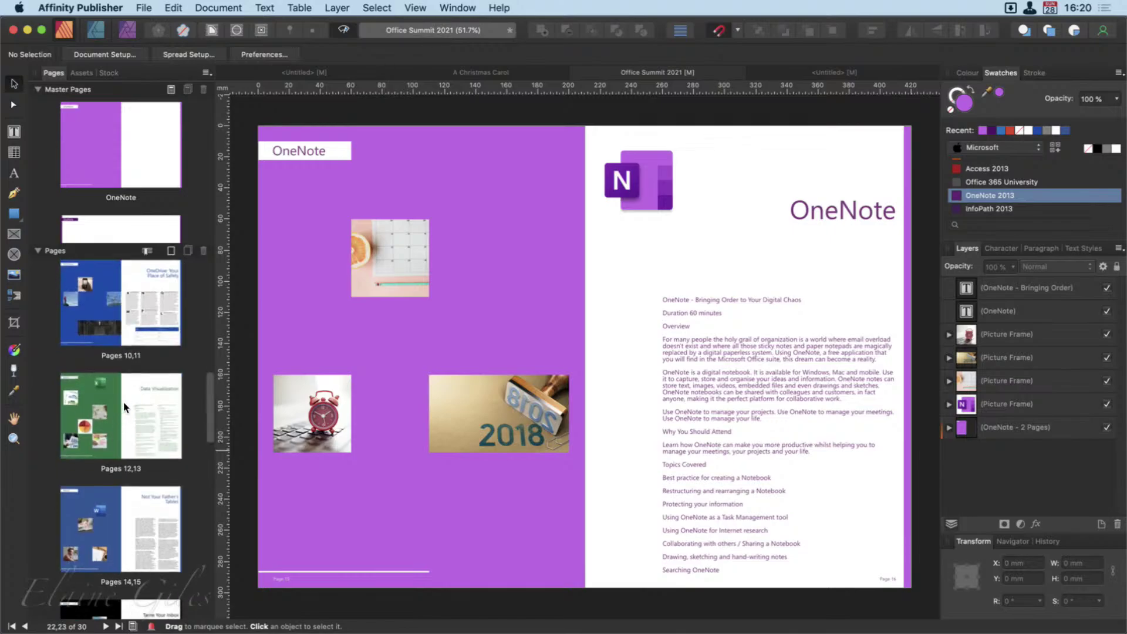
scroll(123, 402, "down", 3)
left_click(121, 379)
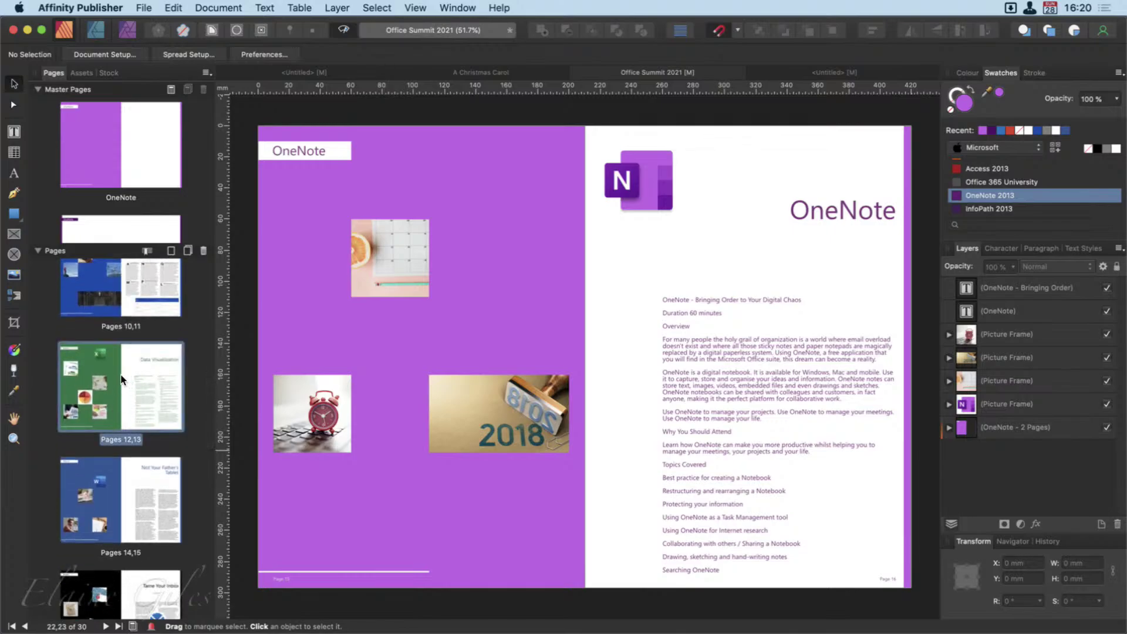
left_click(171, 252)
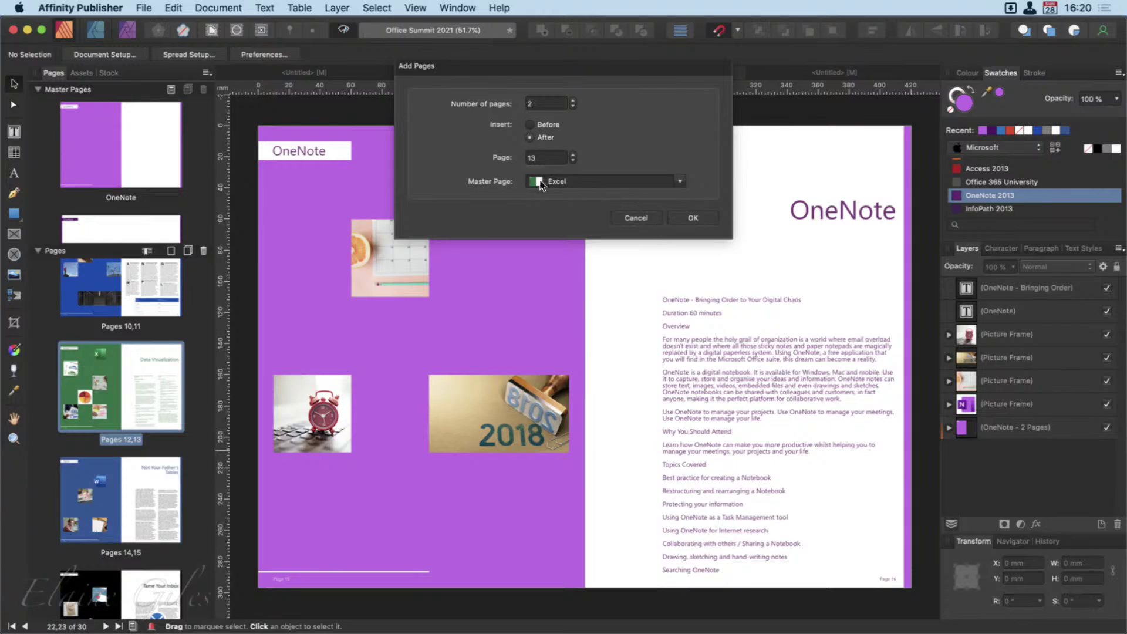
left_click(679, 215)
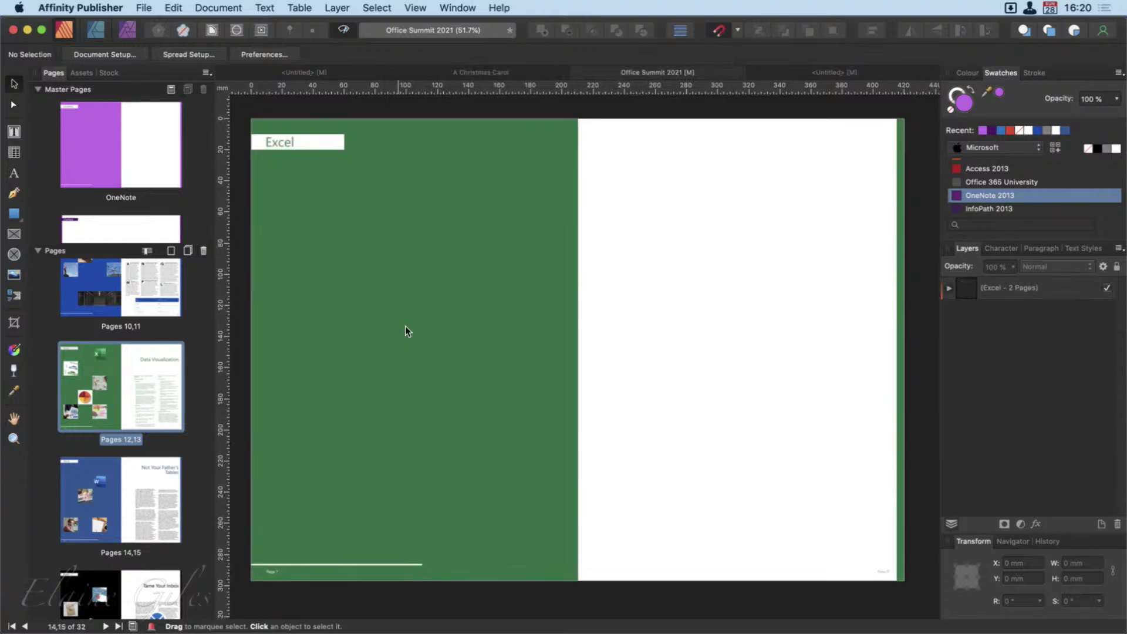
Step: Compare the Data Visualization spread on pages 12-13 with the newly added Excel spread on pages 14-15
left_click(111, 480)
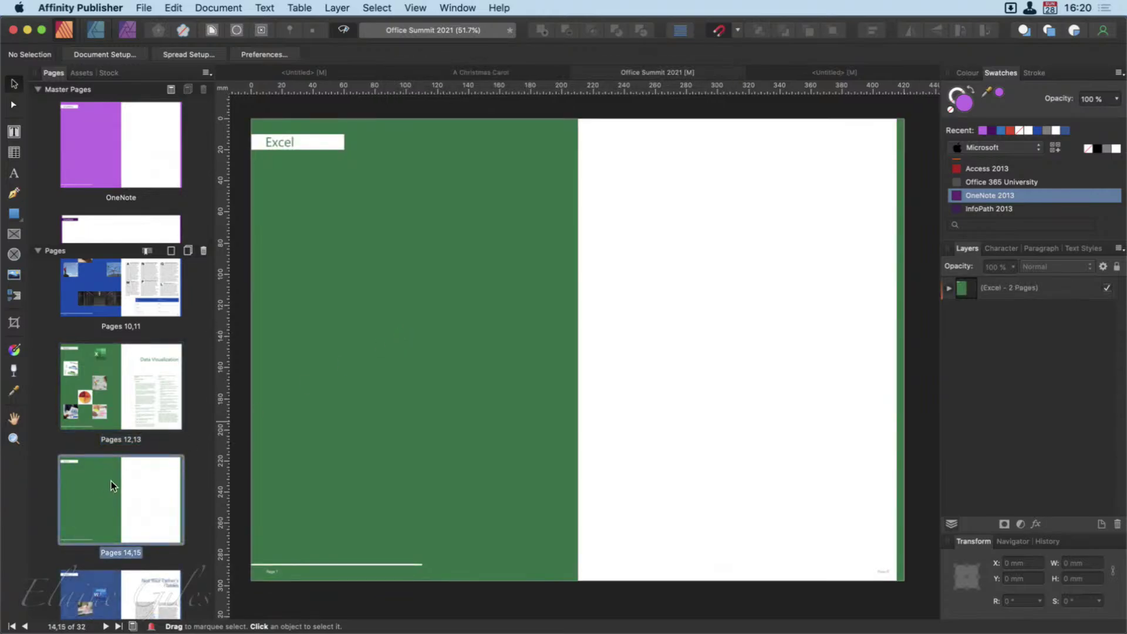
left_click(121, 440)
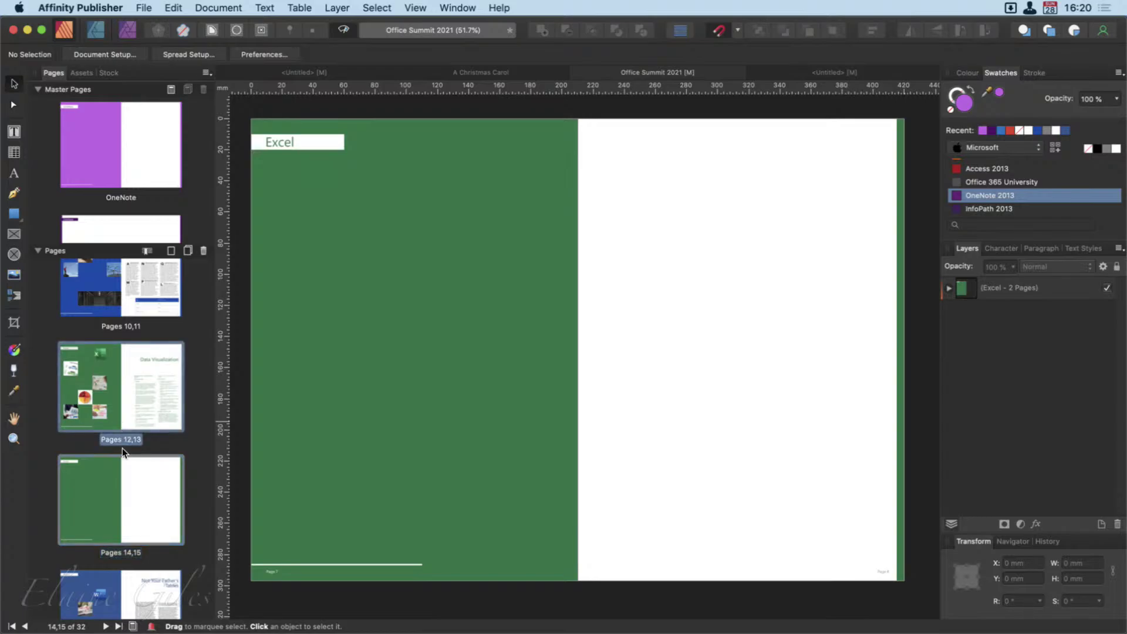
left_click(119, 408)
double_click(119, 408)
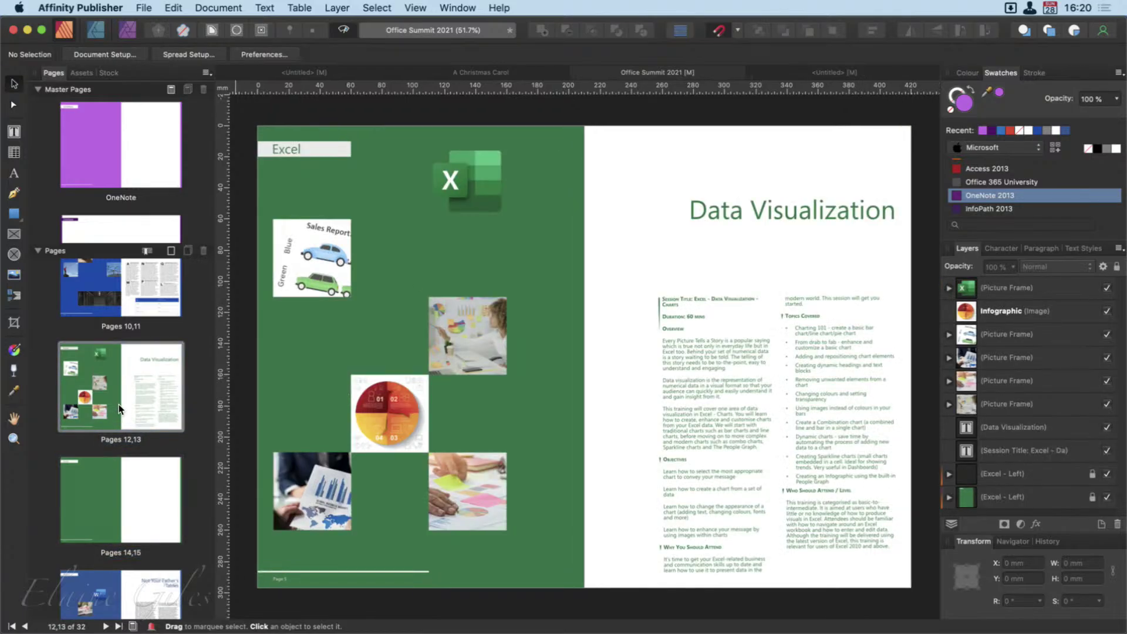
double_click(129, 498)
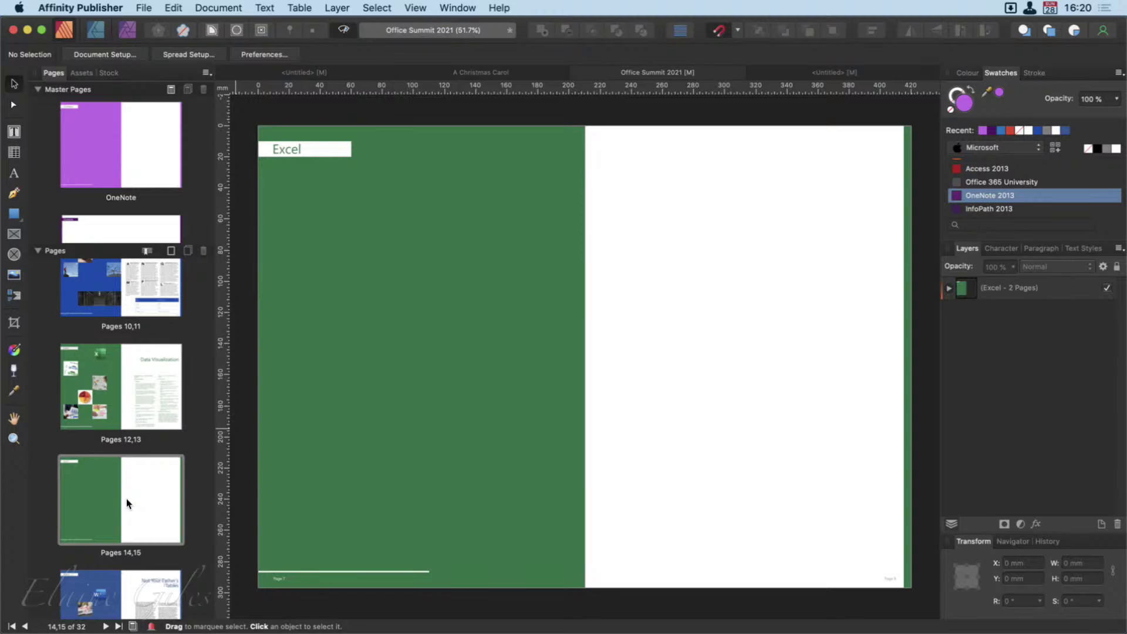
Step: Return to pages 12-13 and start linked editing of the green Excel - Left master layer
double_click(133, 395)
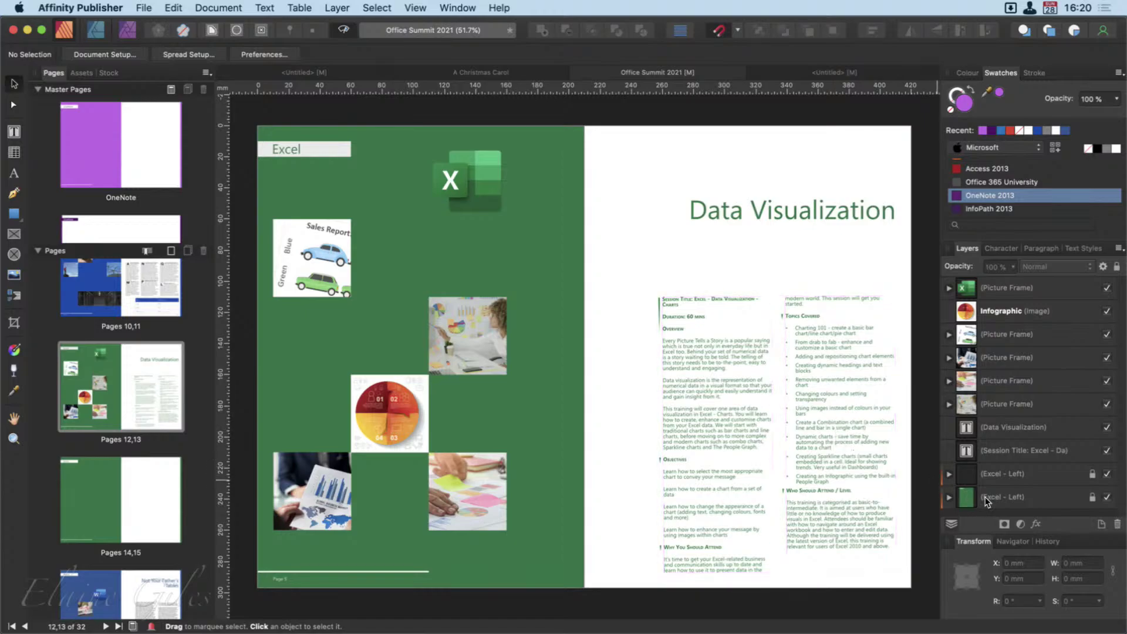
right_click(1005, 495)
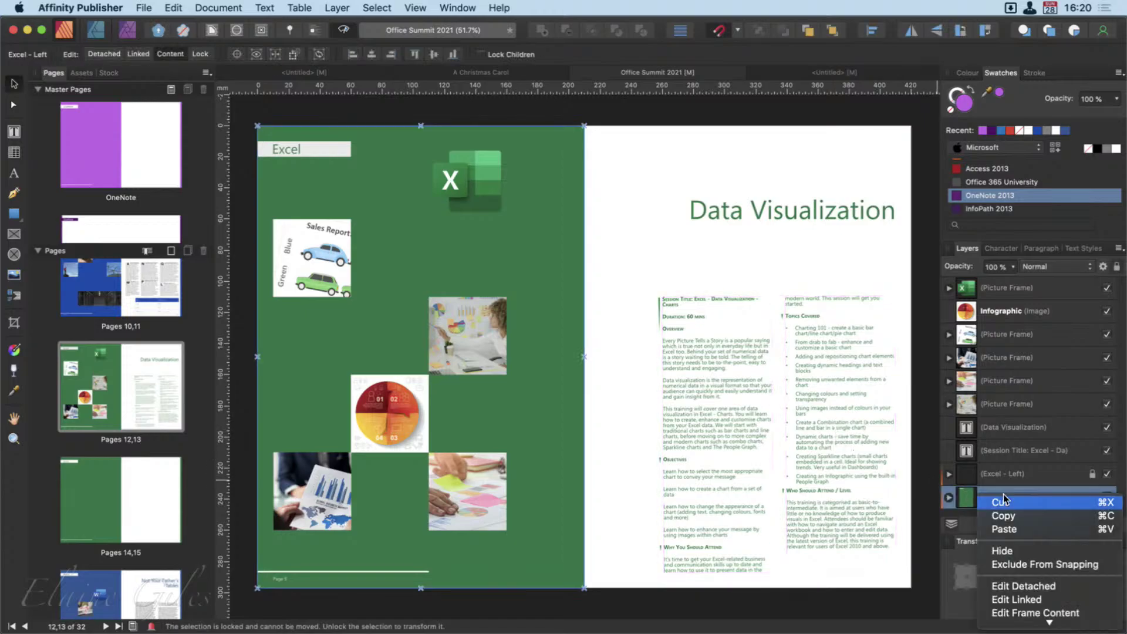
left_click(1021, 600)
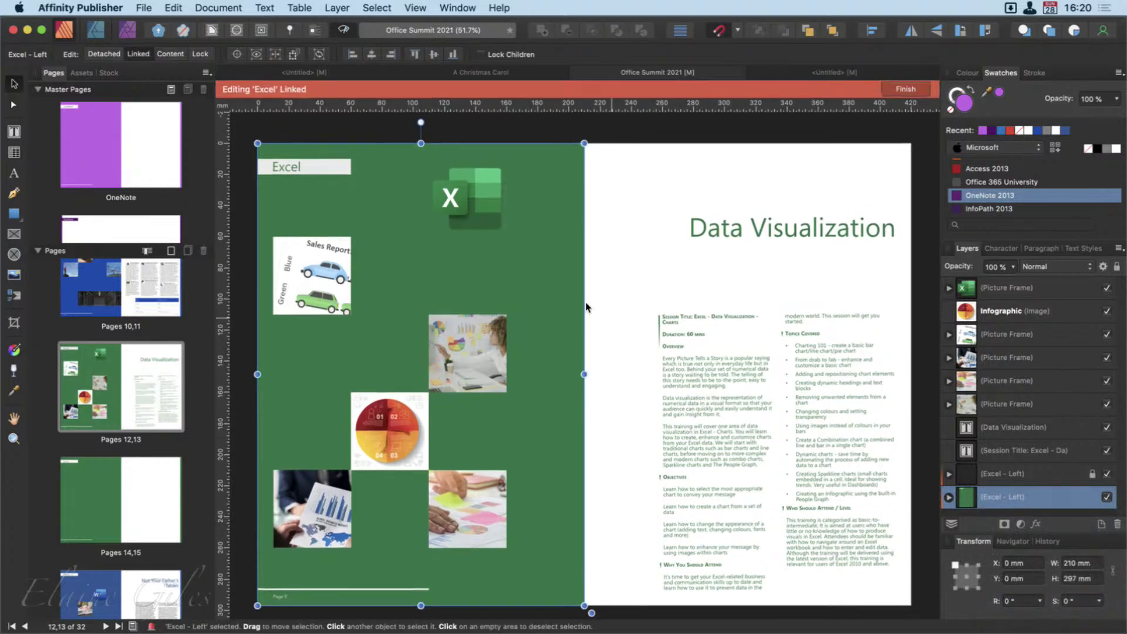
Step: Recolour the large green rectangle of the linked Excel master layer to bright green 17CE63 and finish linked editing
left_click(496, 271)
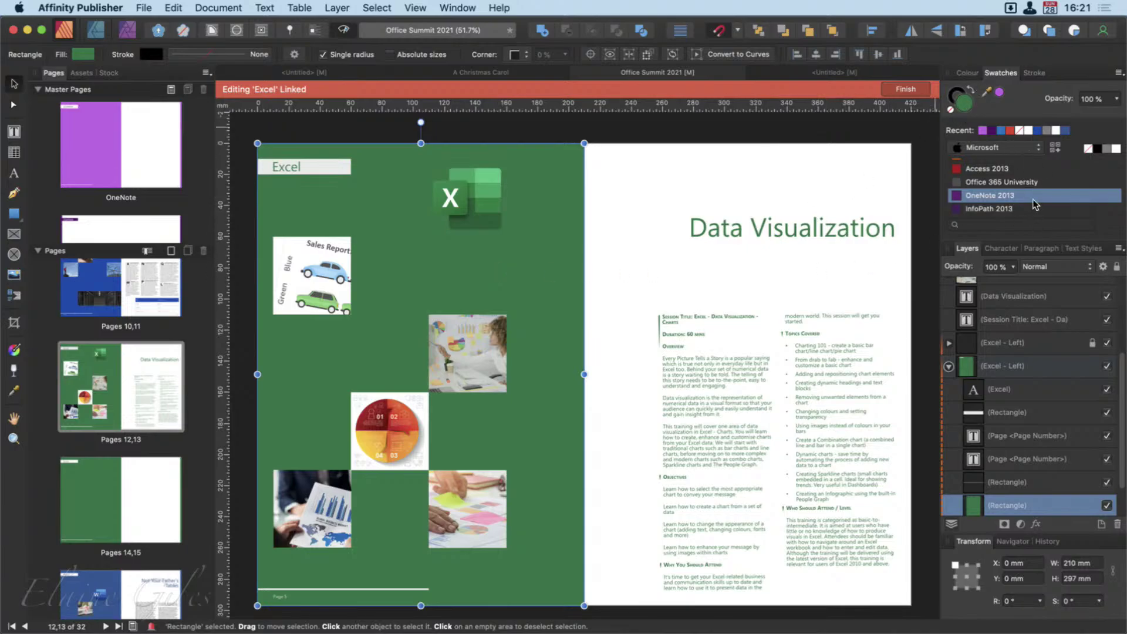
scroll(1035, 201, "up", 3)
scroll(1035, 201, "down", 5)
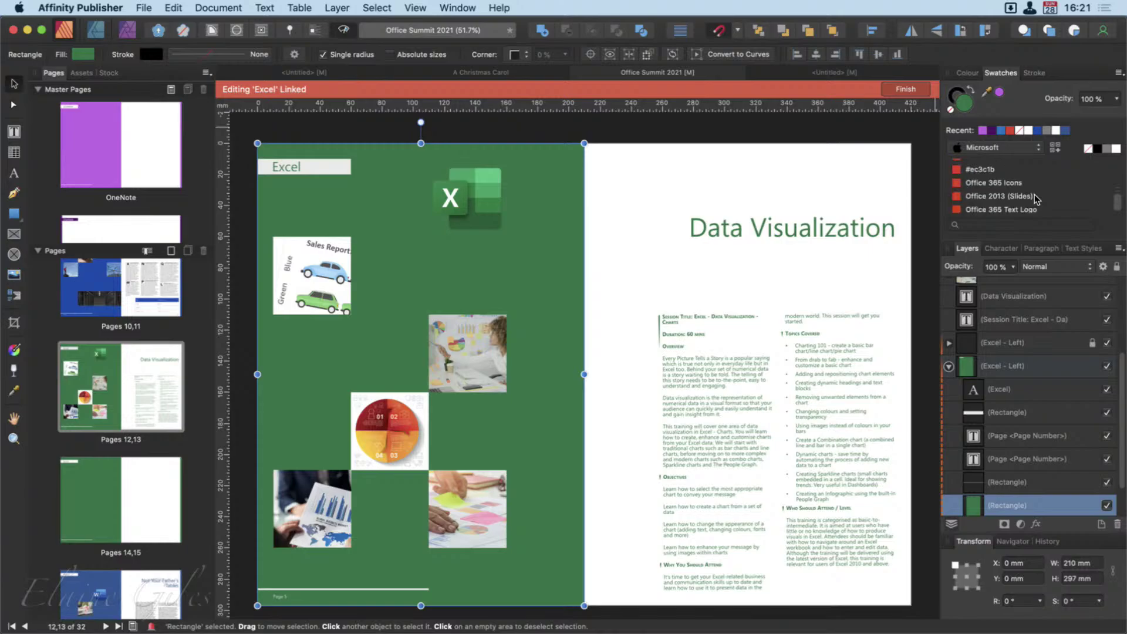
double_click(967, 105)
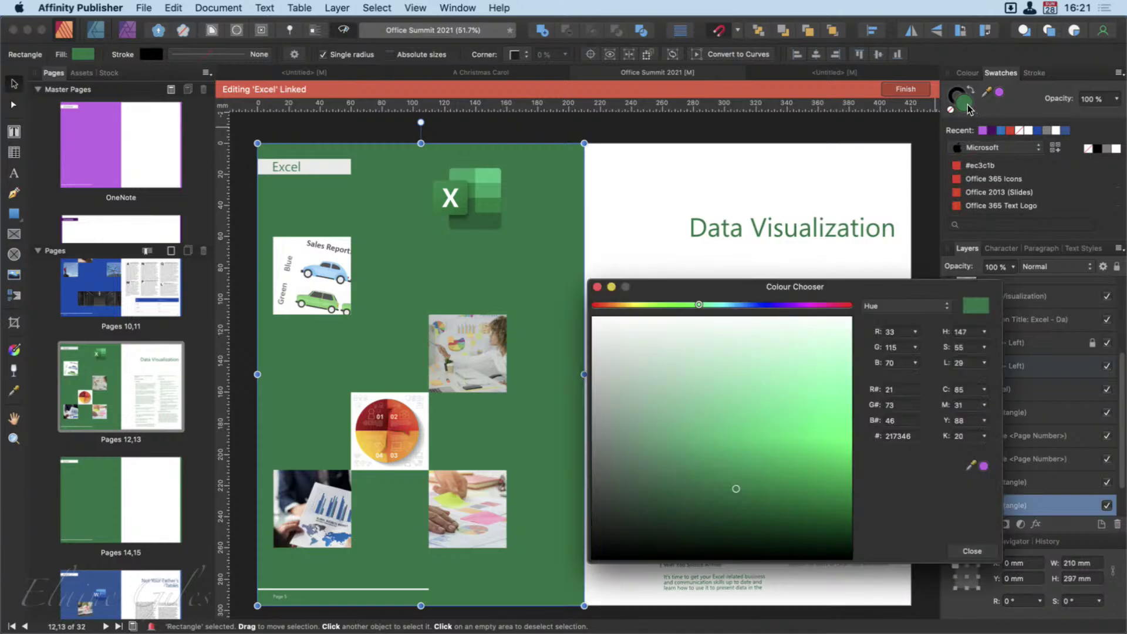
left_click_drag(755, 493, 789, 463)
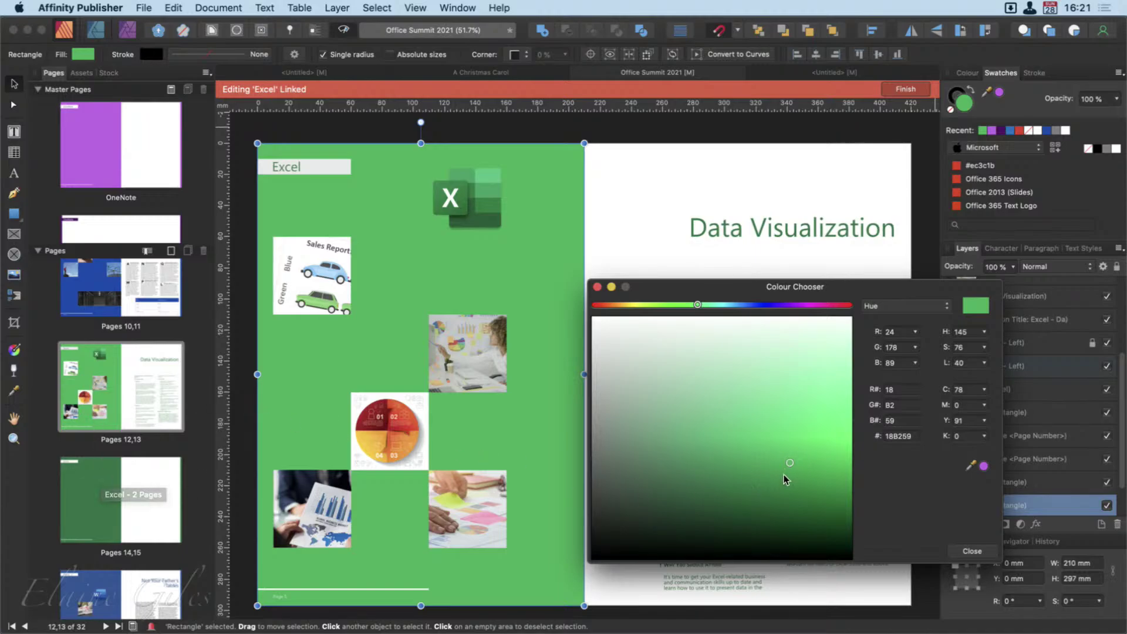
left_click_drag(791, 464, 800, 451)
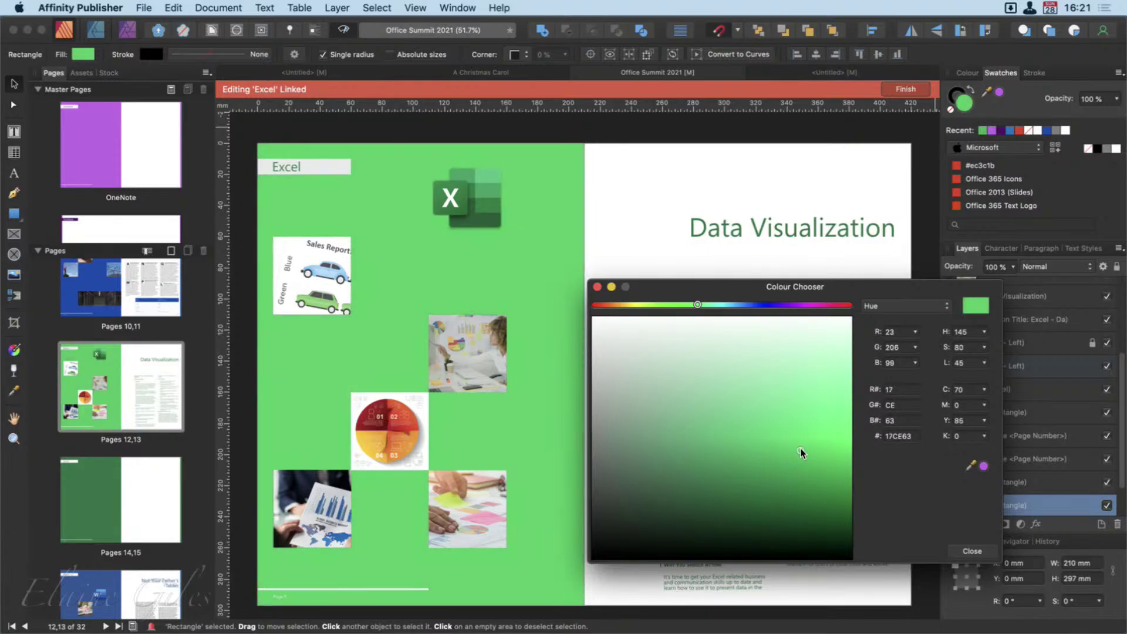
left_click(969, 551)
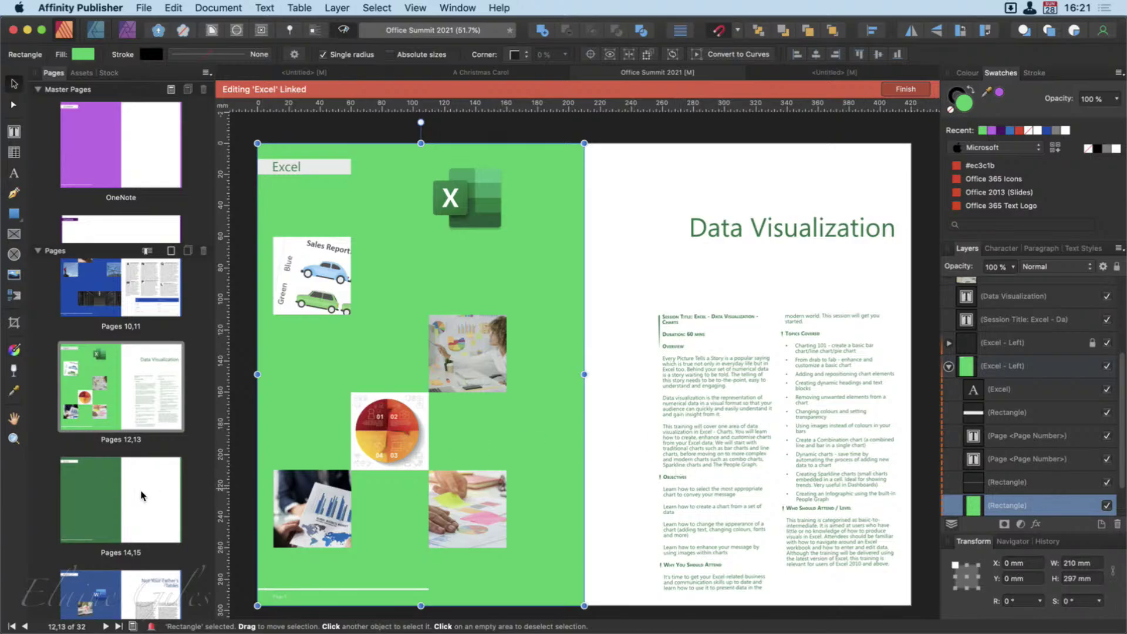
left_click(915, 91)
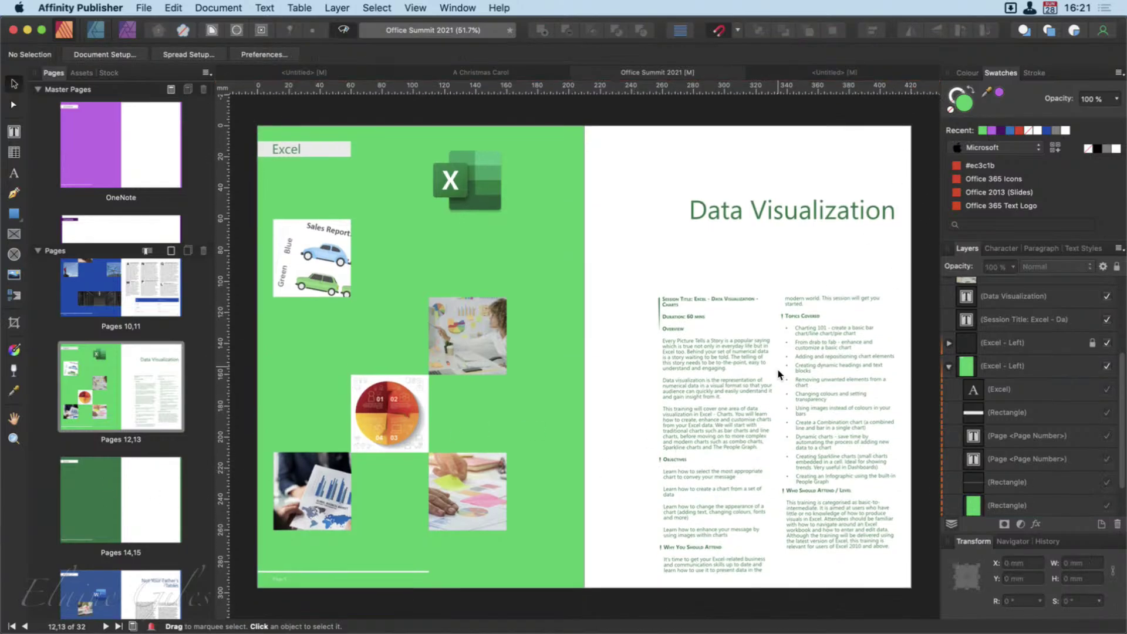
Step: Apply the Excel master to pages 12-13, and apply it to pages 14-15 as well
scroll(145, 340, "up", 10)
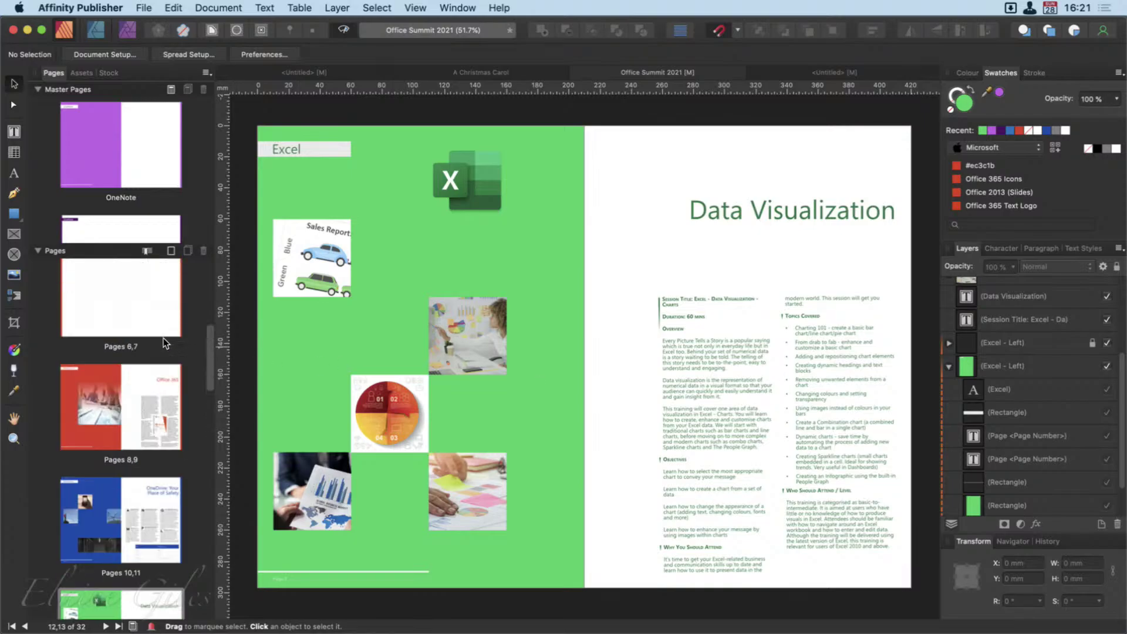
scroll(146, 333, "up", 3)
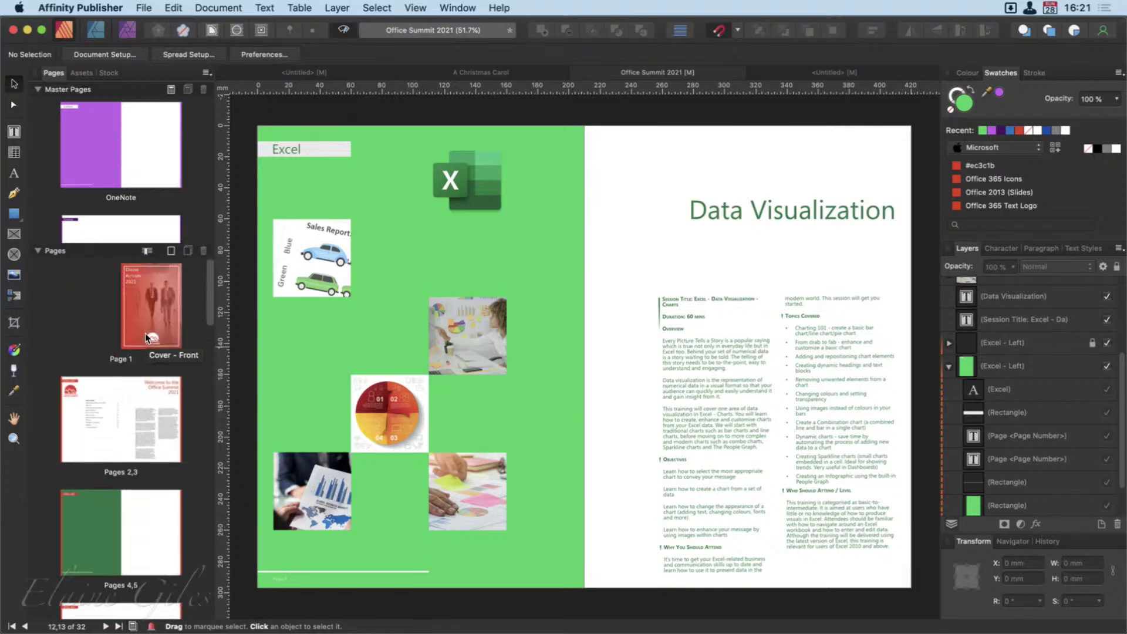
scroll(128, 183, "up", 1)
scroll(126, 177, "down", 5)
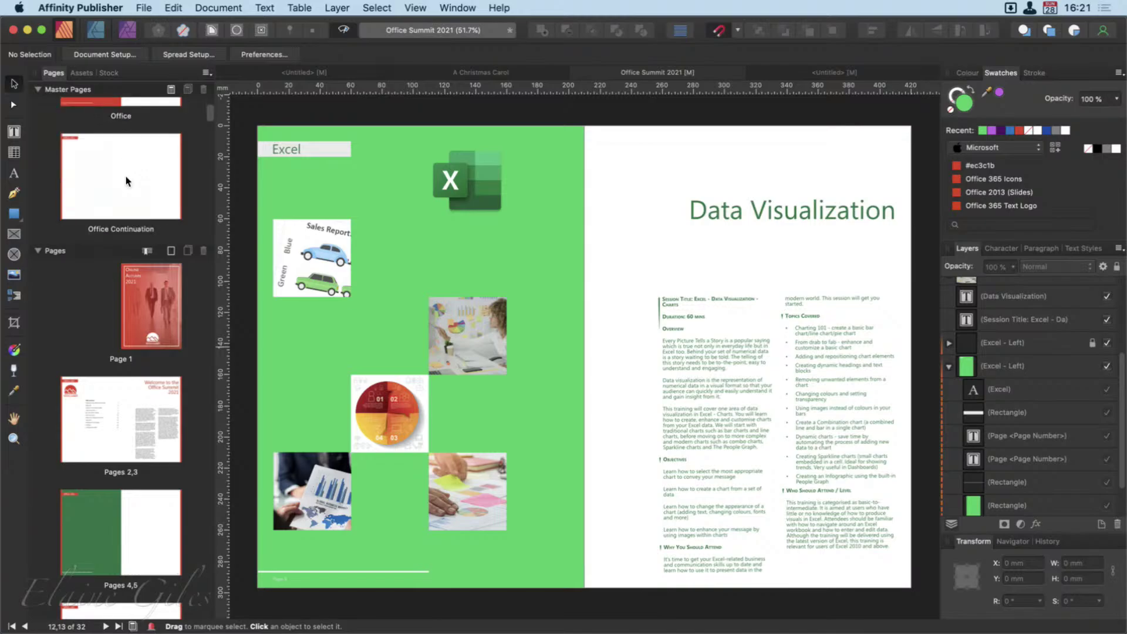
scroll(126, 179, "up", 5)
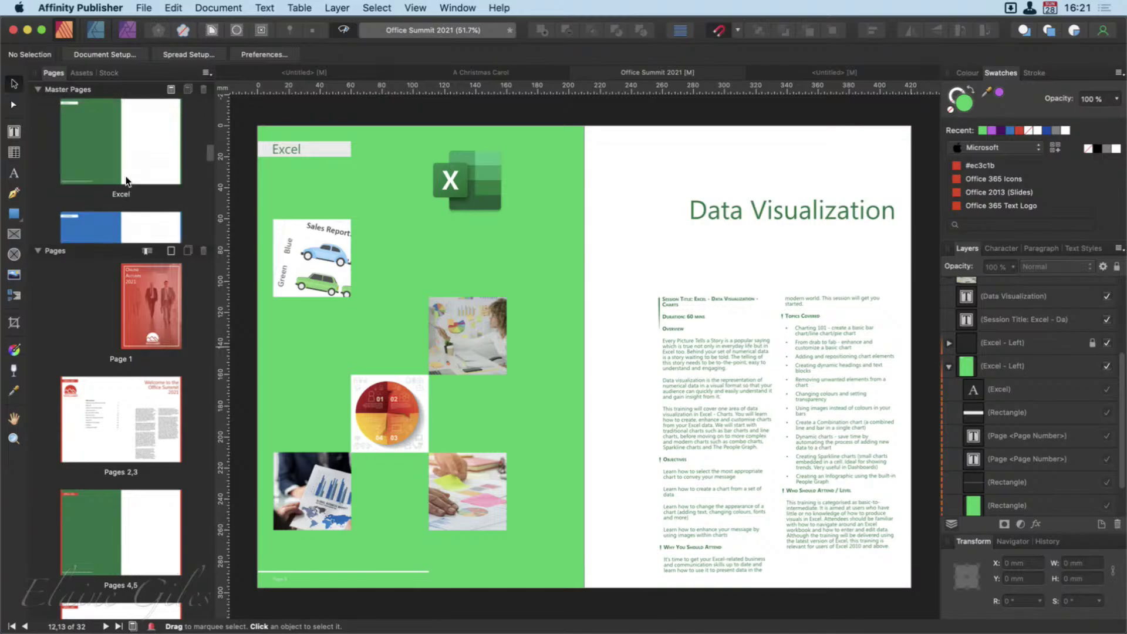
scroll(126, 176, "down", 2)
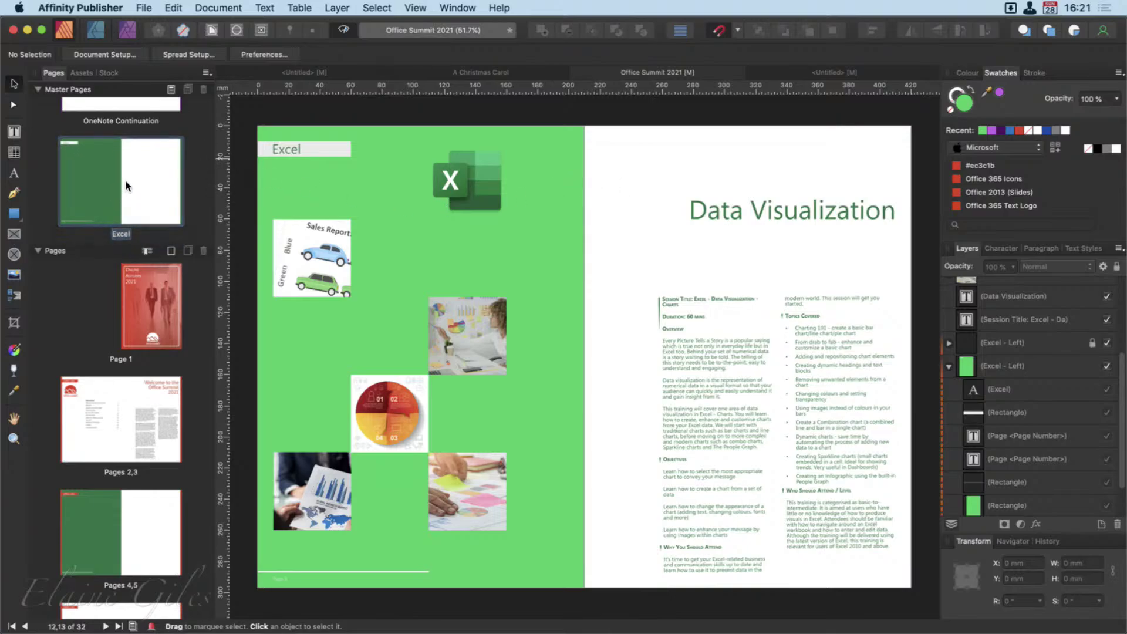
scroll(149, 517, "down", 3)
scroll(148, 518, "down", 15)
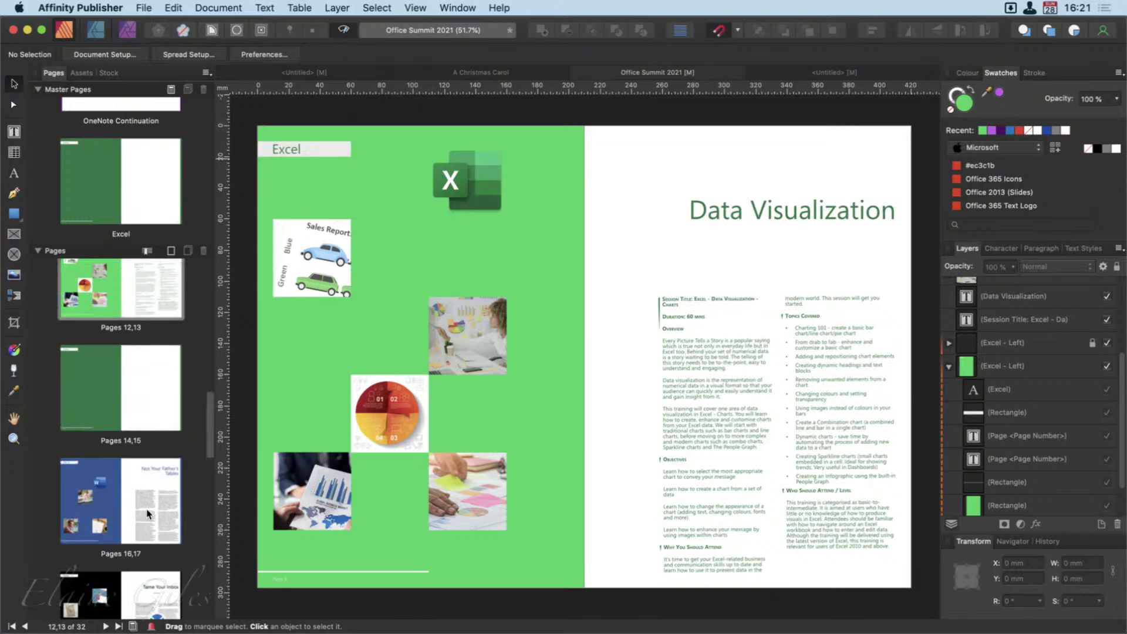
left_click_drag(115, 164, 118, 330)
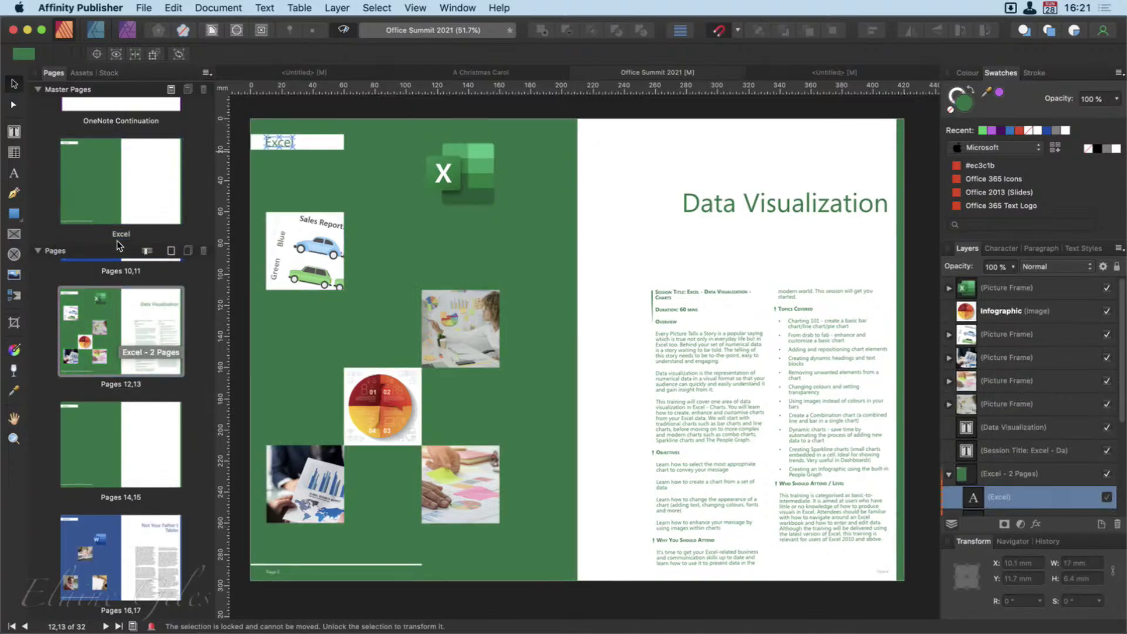
left_click_drag(120, 195, 126, 444)
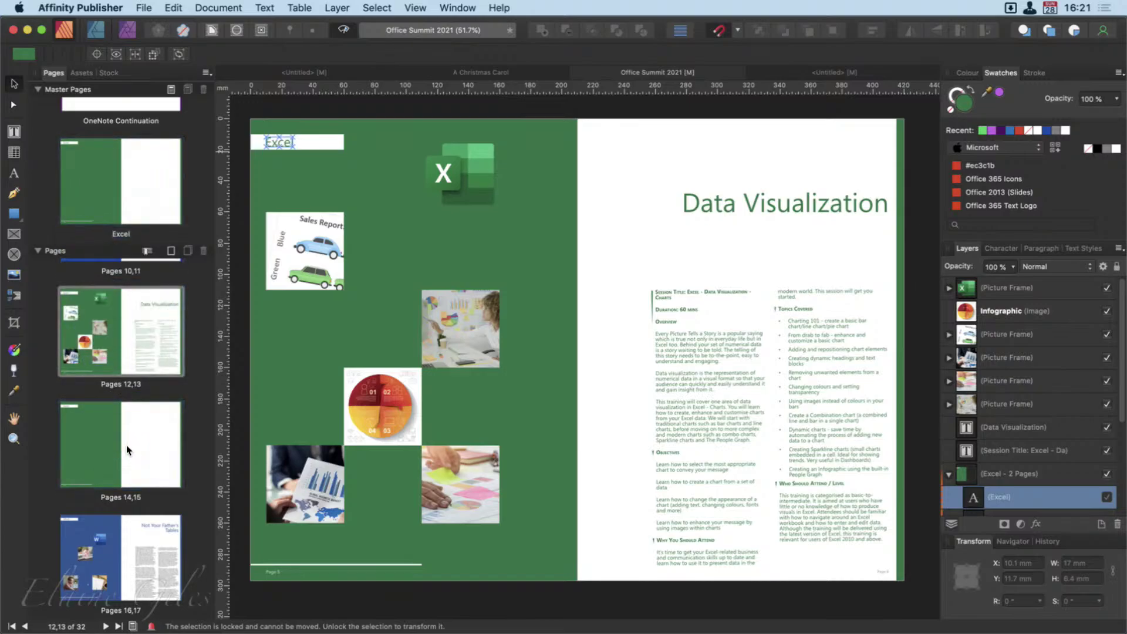
Step: Edit the Excel master linked from pages 12-13, recolour its large green rectangle to the recent bright green, and finish editing
left_click(123, 330)
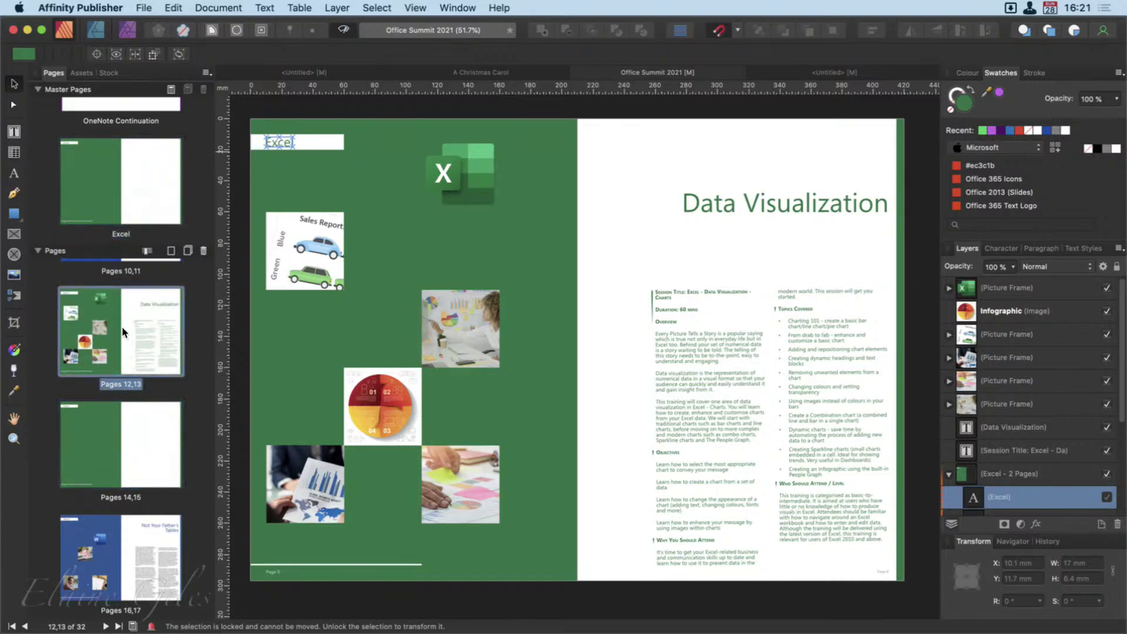
scroll(1069, 450, "down", 5)
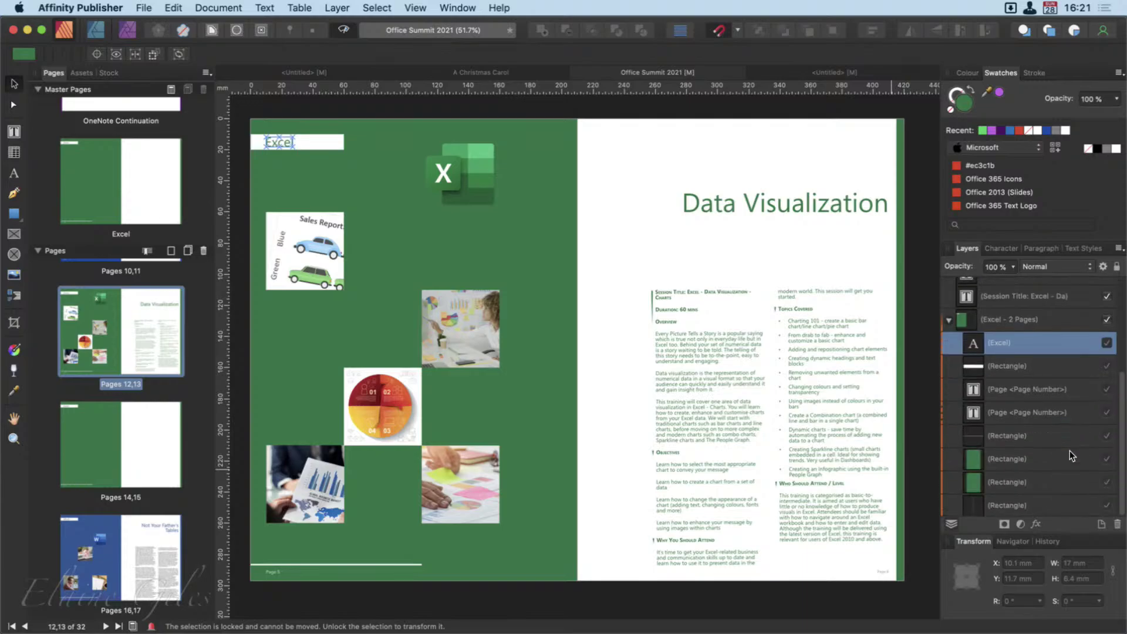
scroll(1070, 449, "up", 4)
right_click(1030, 403)
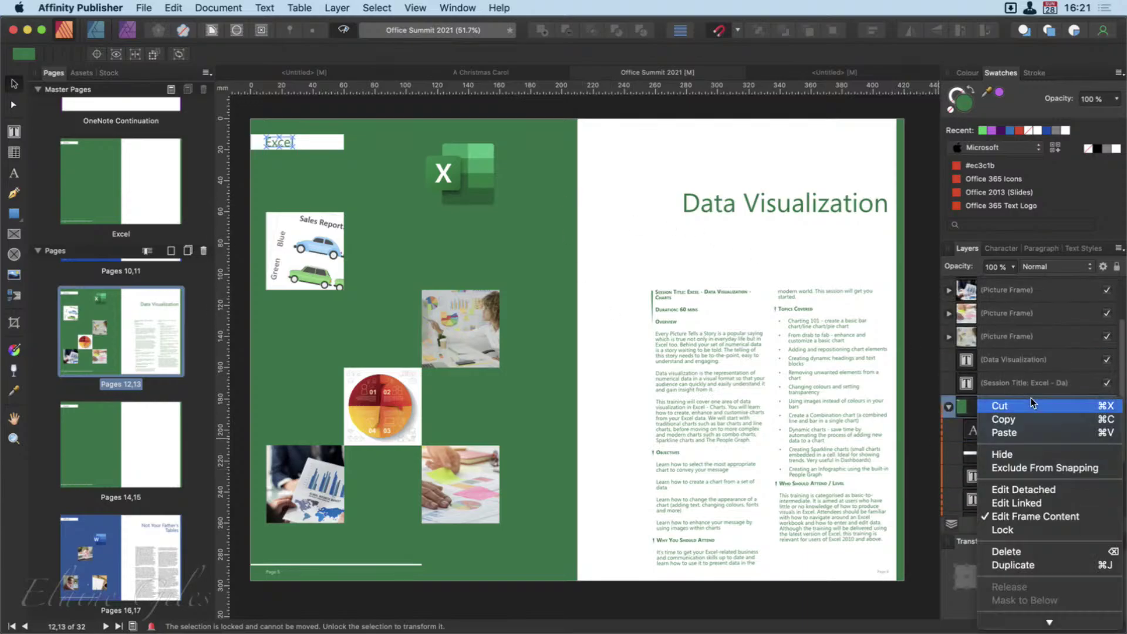
left_click(1021, 502)
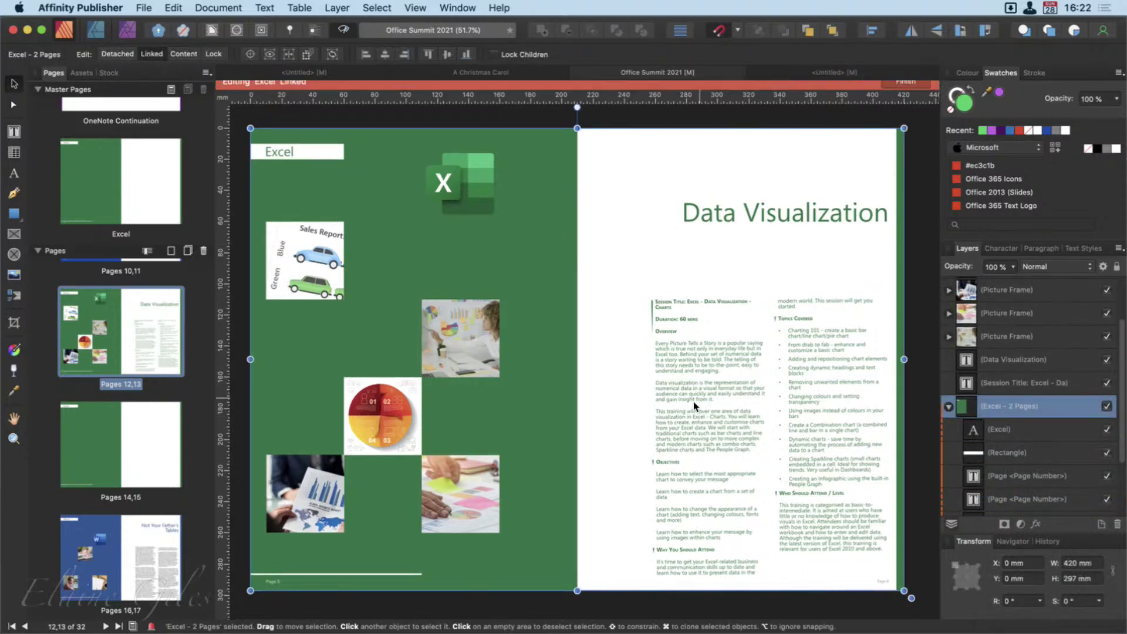
left_click(533, 245)
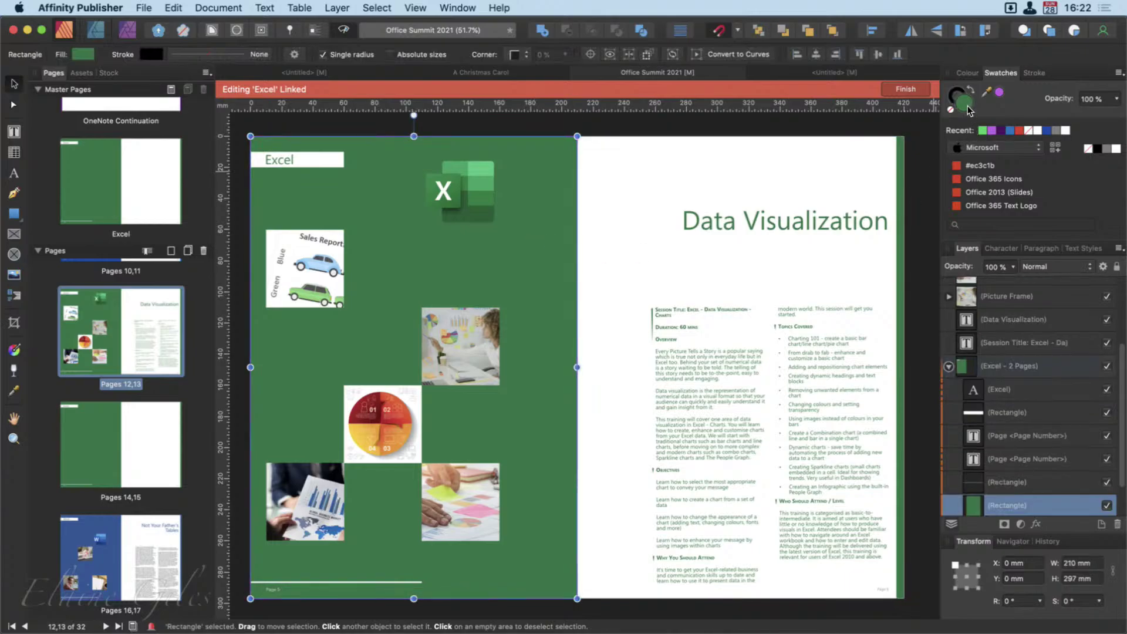
left_click(982, 130)
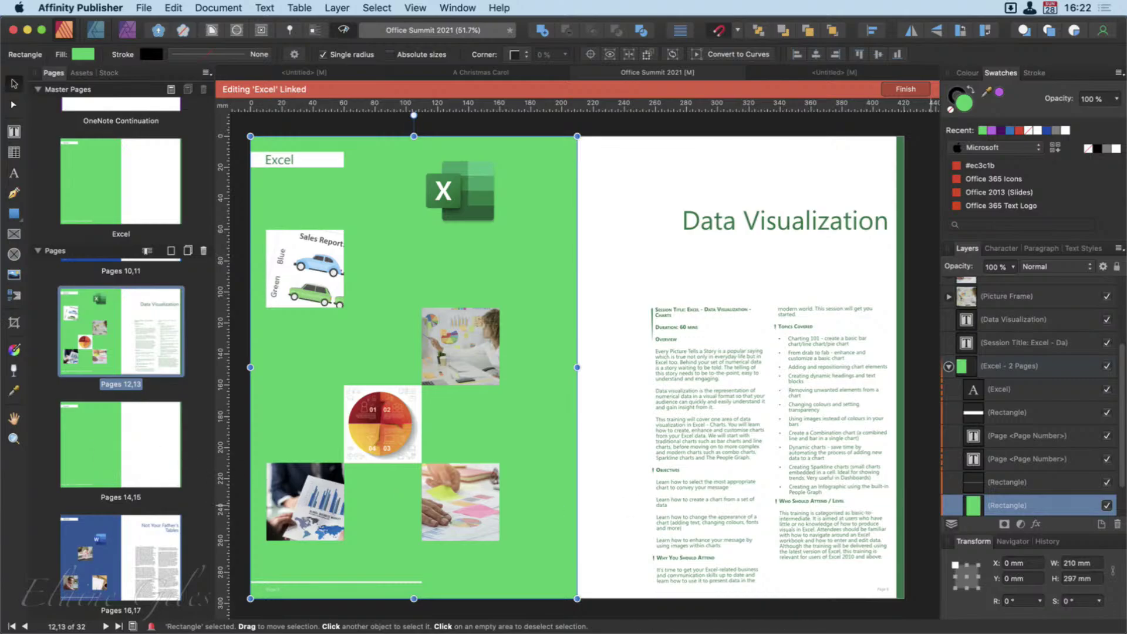
left_click(905, 90)
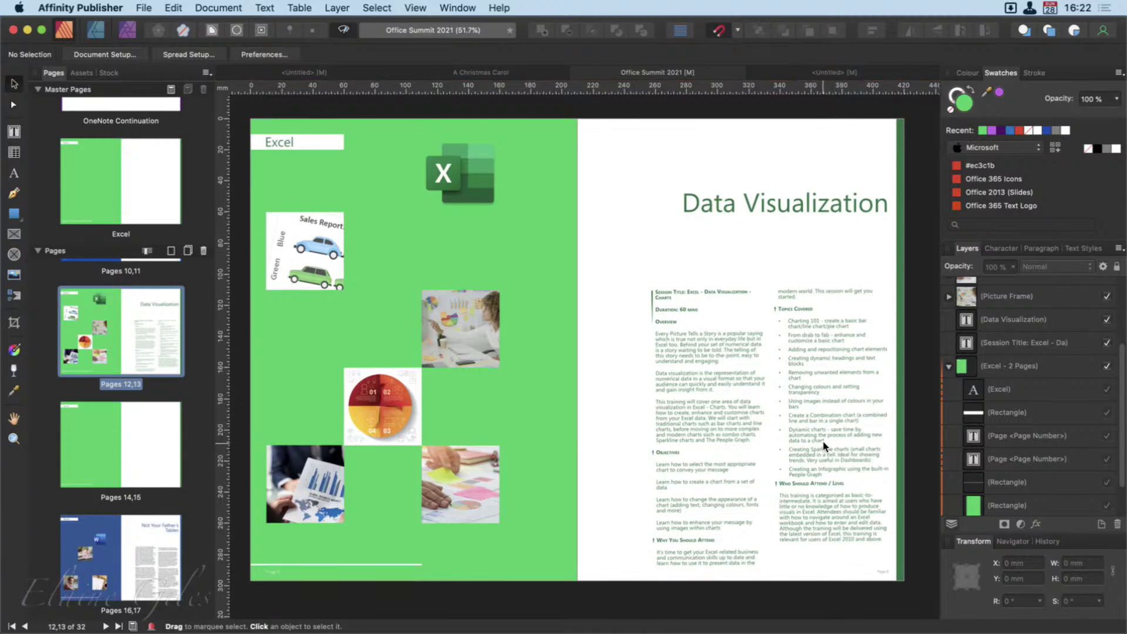
Step: Find the Word master among the master pages and apply it to pages 16-17
scroll(134, 417, "down", 5)
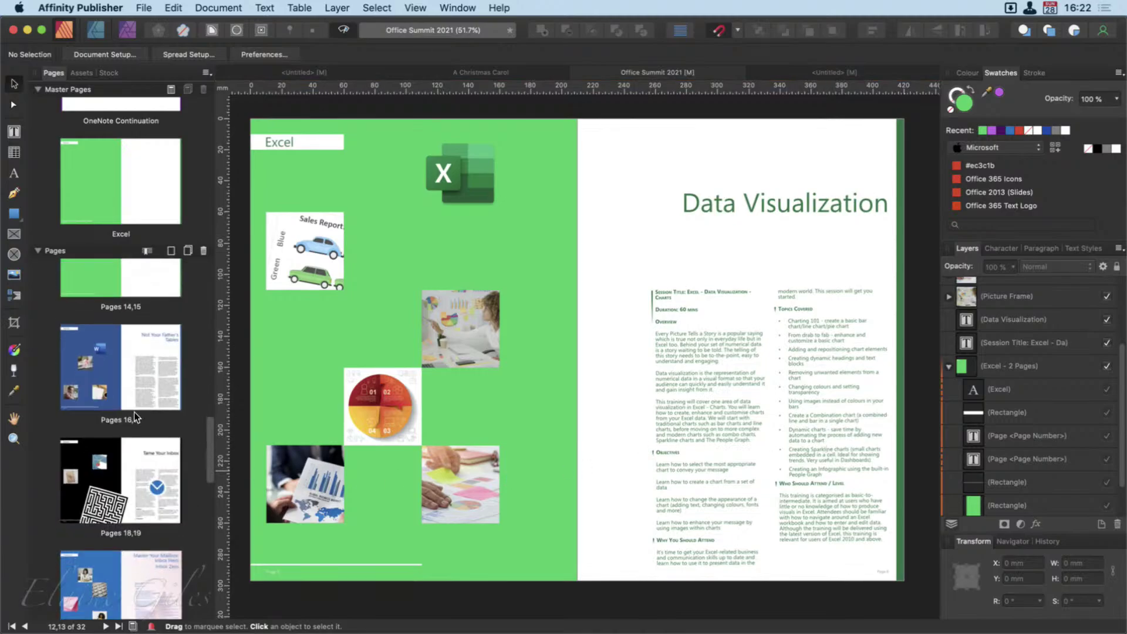
left_click(121, 347)
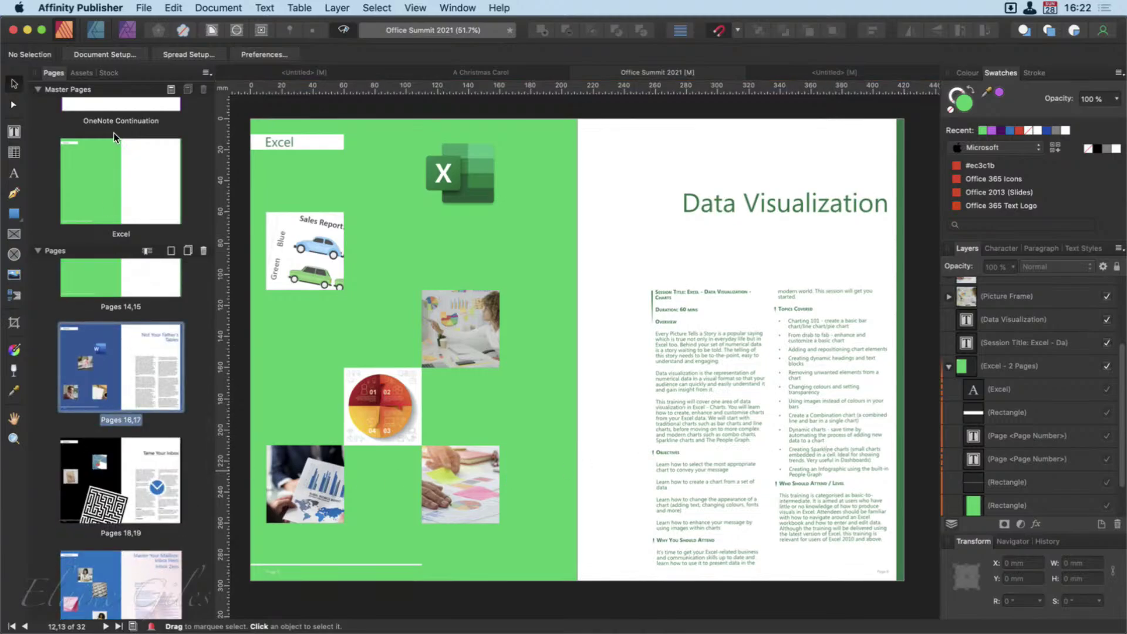
scroll(114, 132, "up", 5)
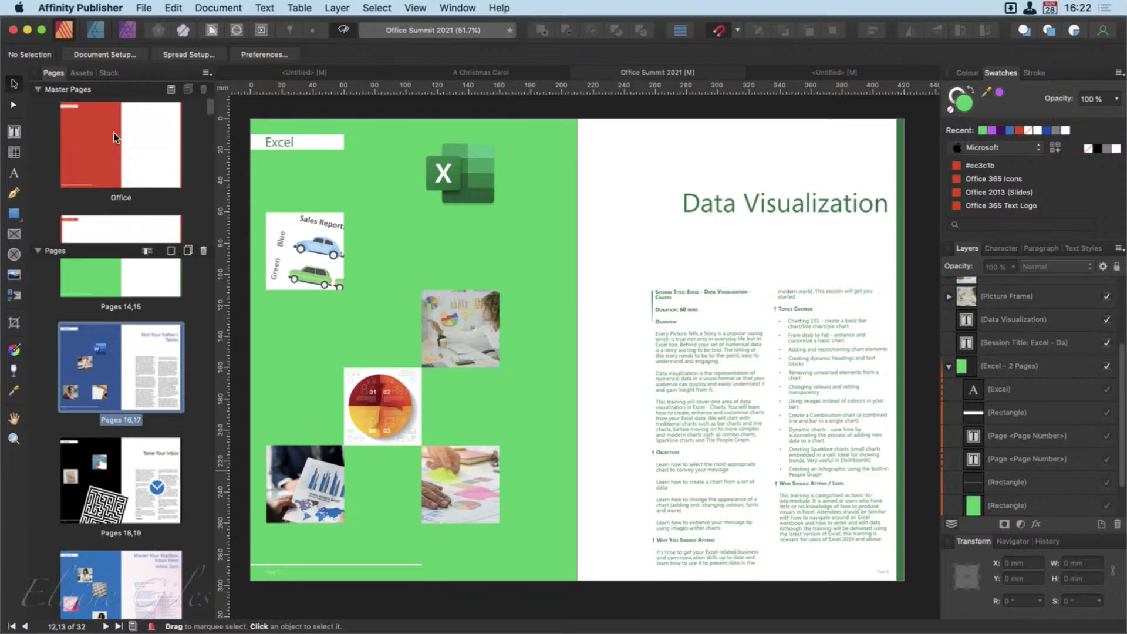
scroll(114, 133, "down", 5)
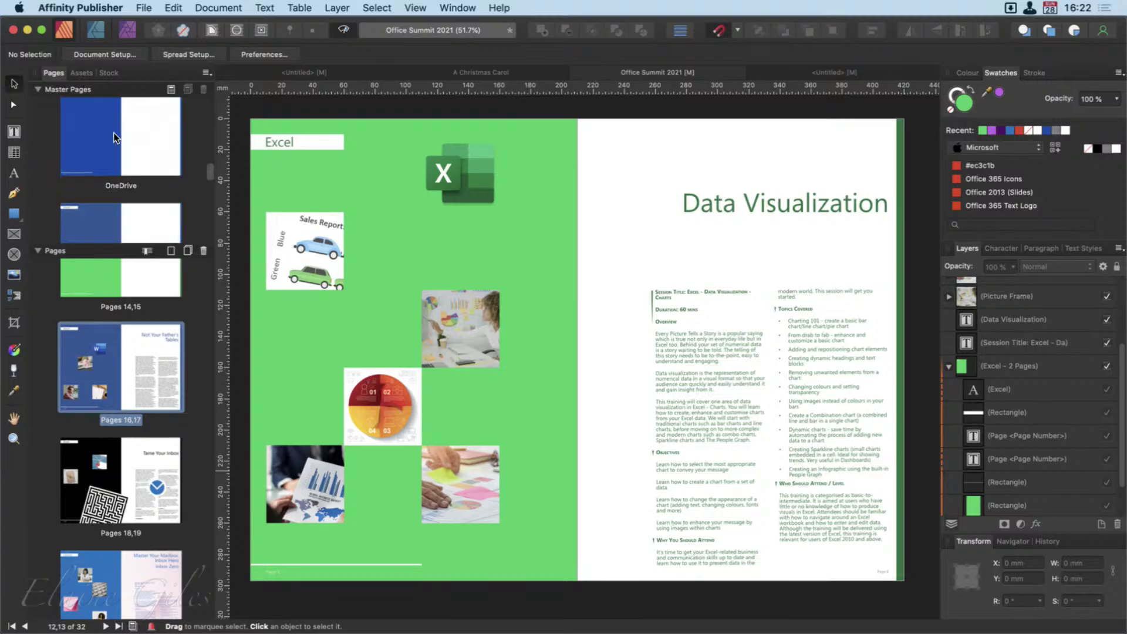
scroll(115, 137, "down", 5)
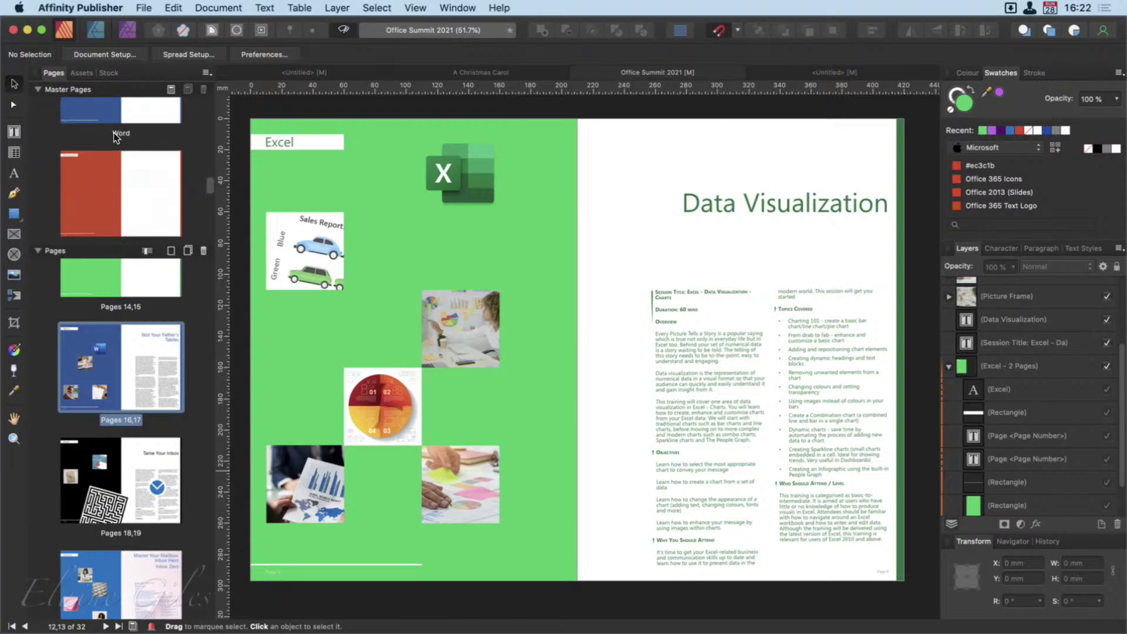
scroll(114, 133, "up", 2)
left_click_drag(121, 122, 126, 369)
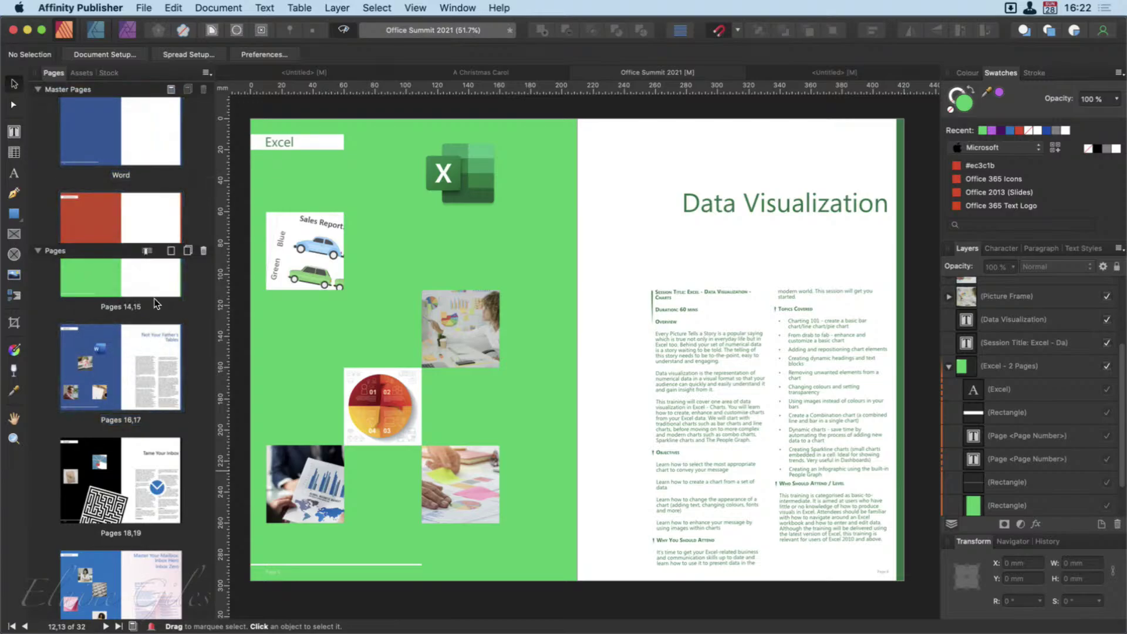
Step: Add four pages after page 17 using the Word master
left_click(136, 375)
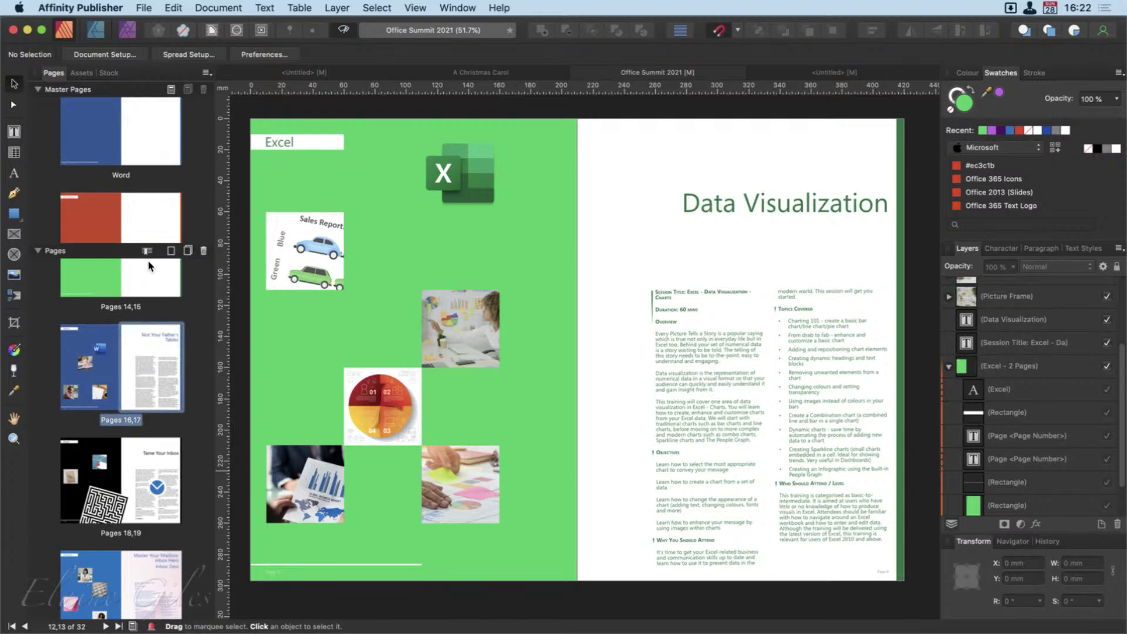
left_click(170, 252)
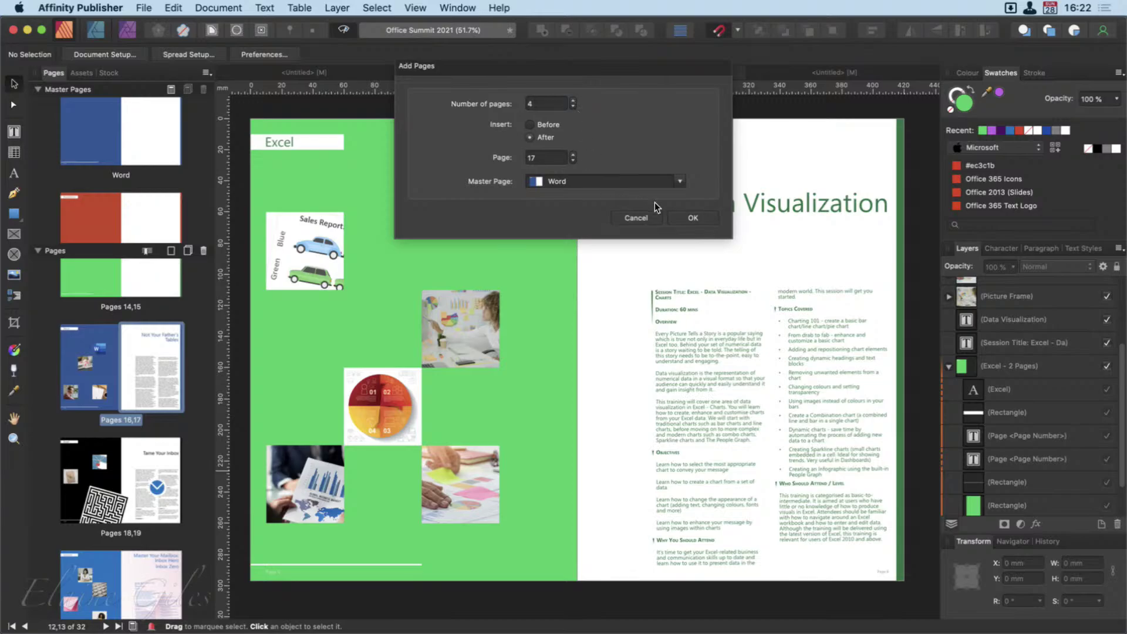
left_click(692, 217)
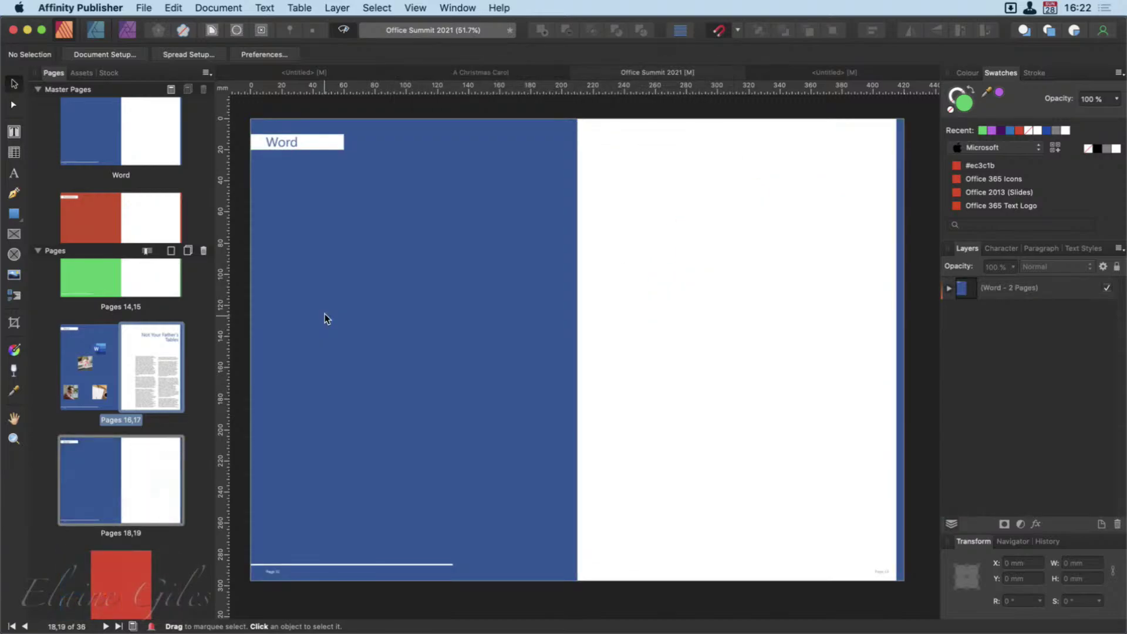
scroll(155, 411, "down", 2)
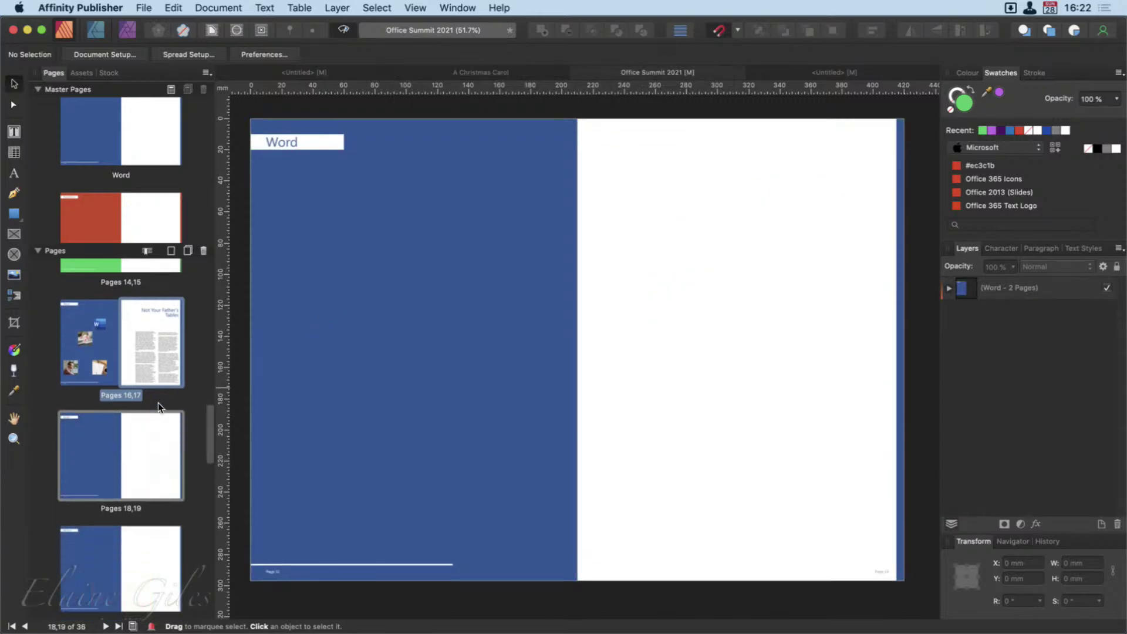
Step: Copy the Word logo and the three photo frames from pages 16-17 and paste them onto pages 18-19
left_click(125, 427)
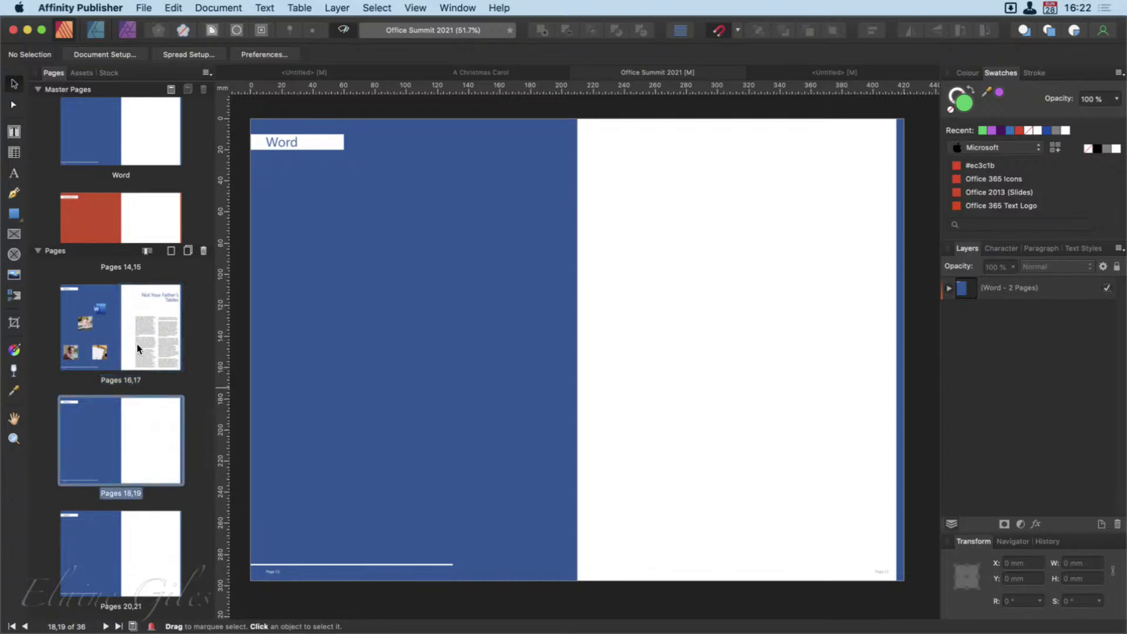
double_click(122, 334)
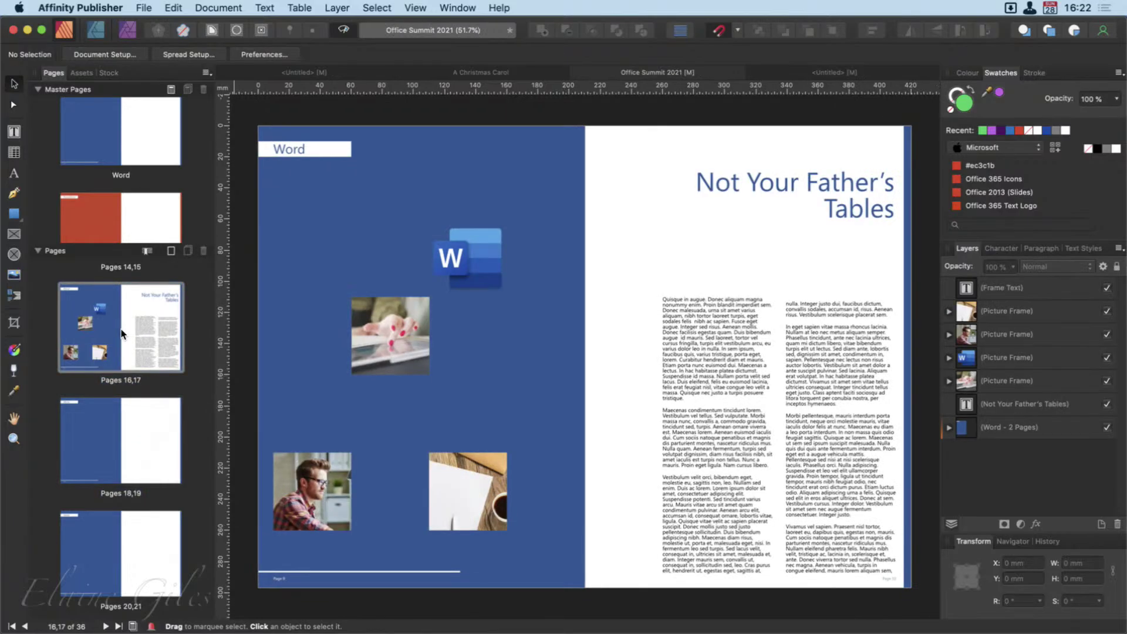
left_click(340, 477)
left_click(465, 471, "shift")
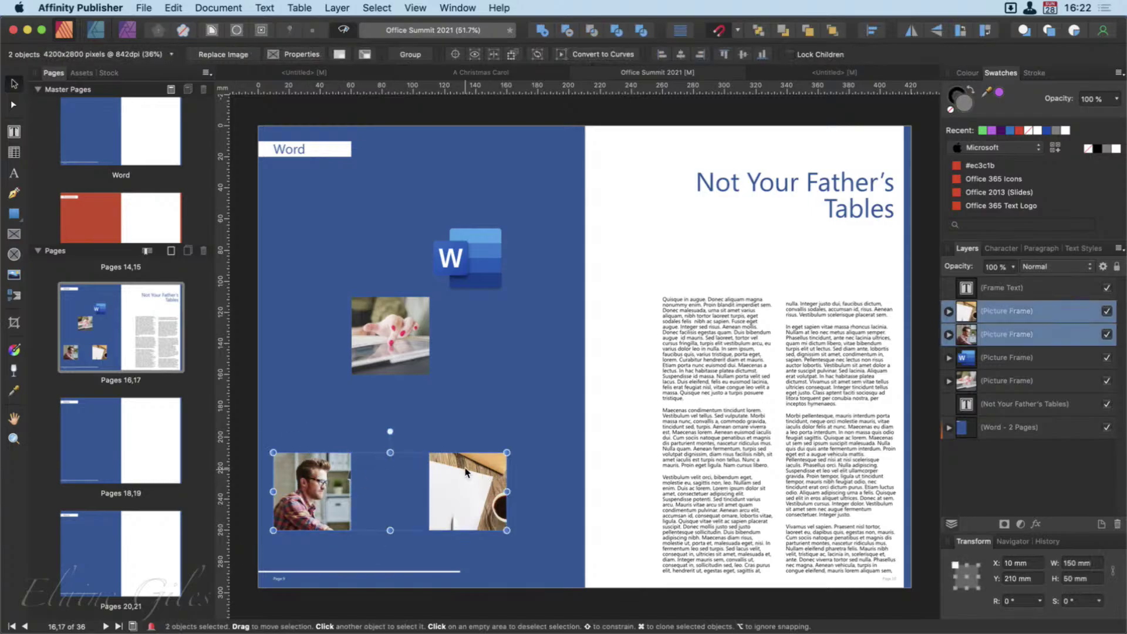
left_click(389, 309, "shift")
left_click(483, 263, "shift")
key("super+c")
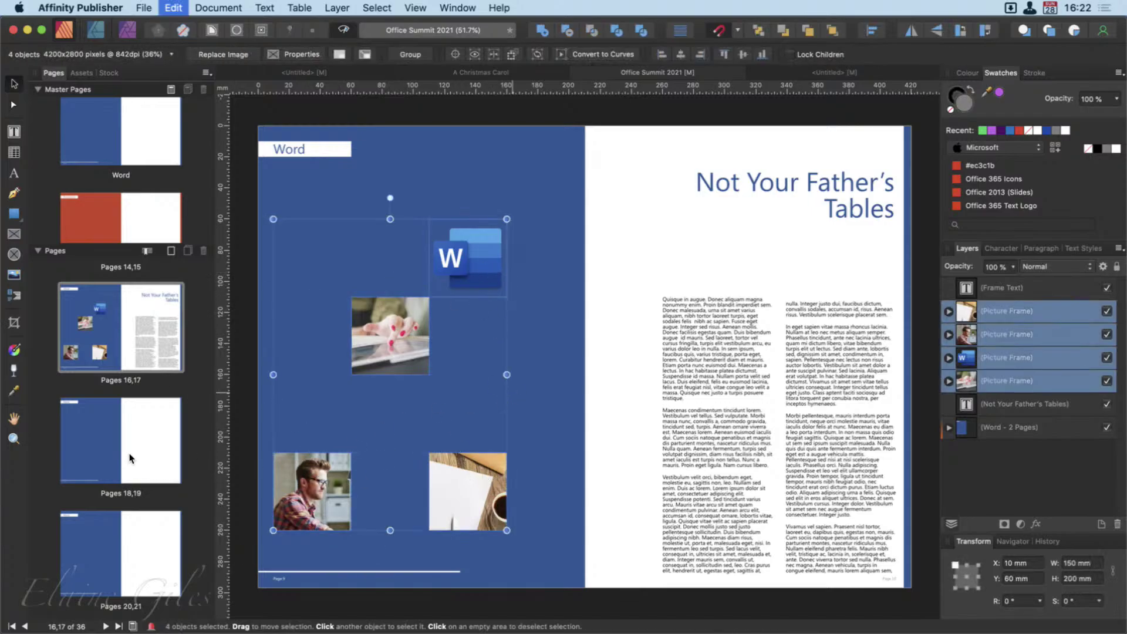
left_click(128, 425)
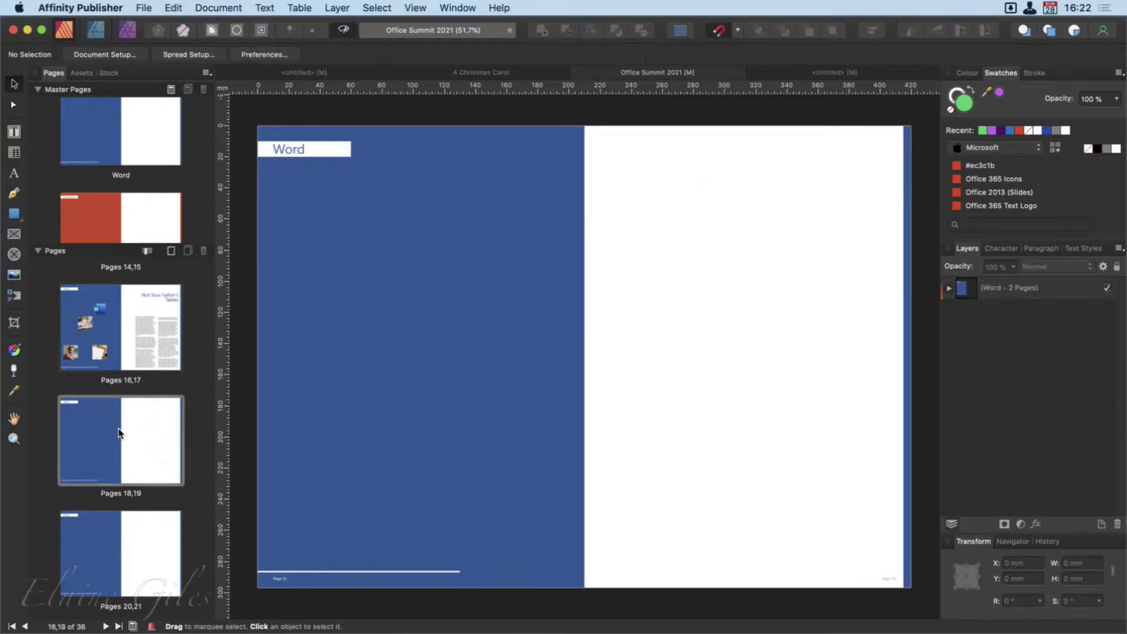
key("super+v")
left_click(765, 445)
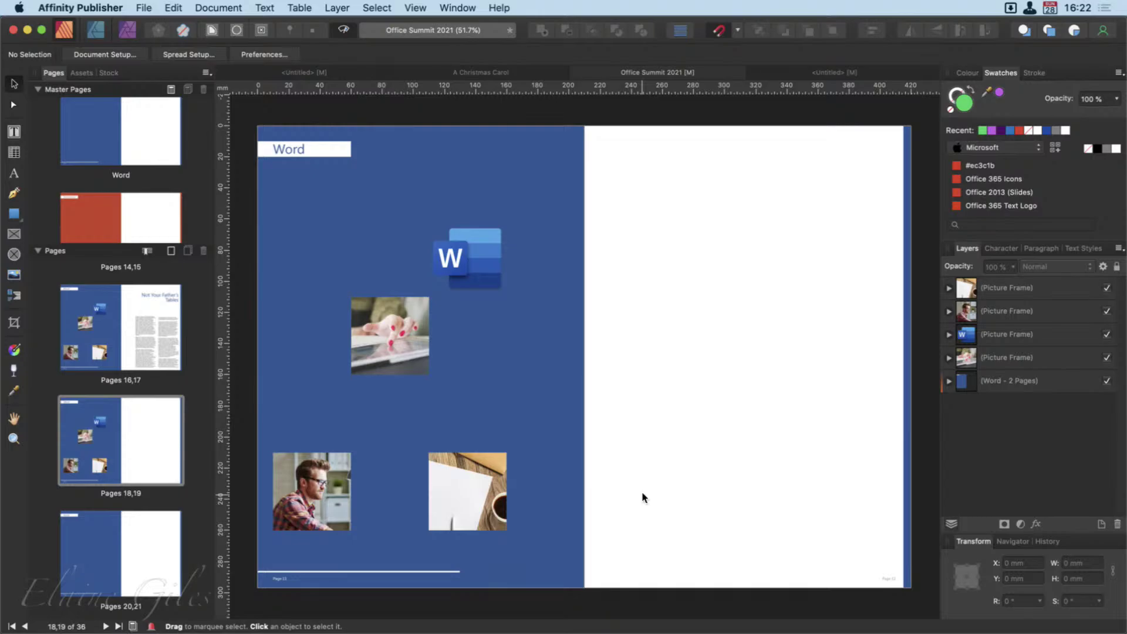
Step: Edit the Word master layer on pages 18-19 detached and recolour its large blue rectangle to light blue 5296FB
right_click(1025, 381)
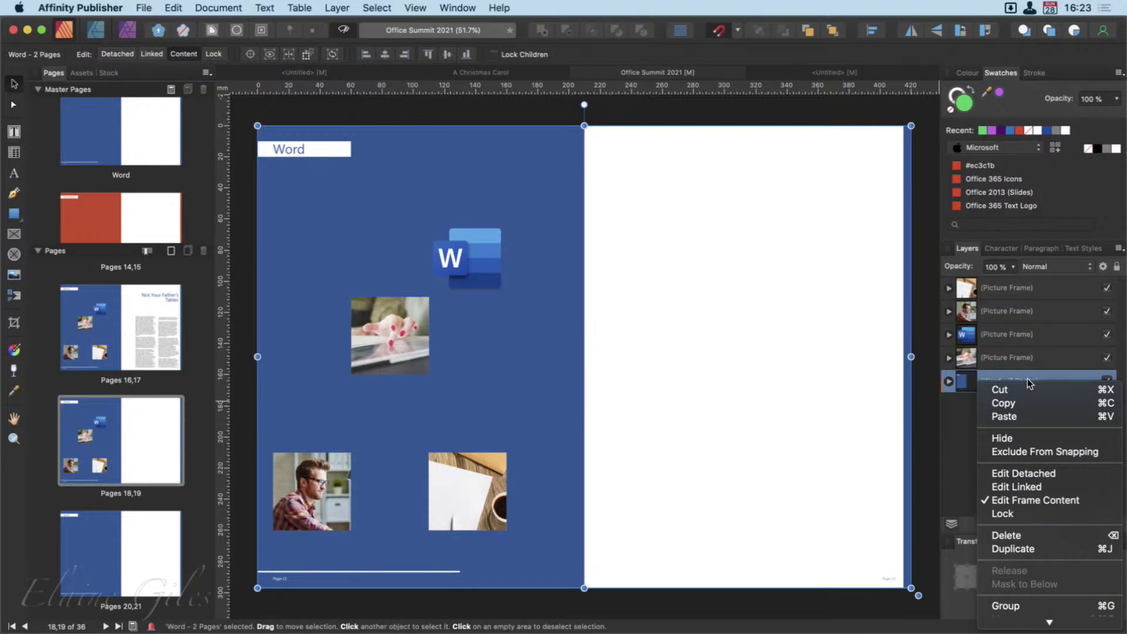
left_click(1023, 473)
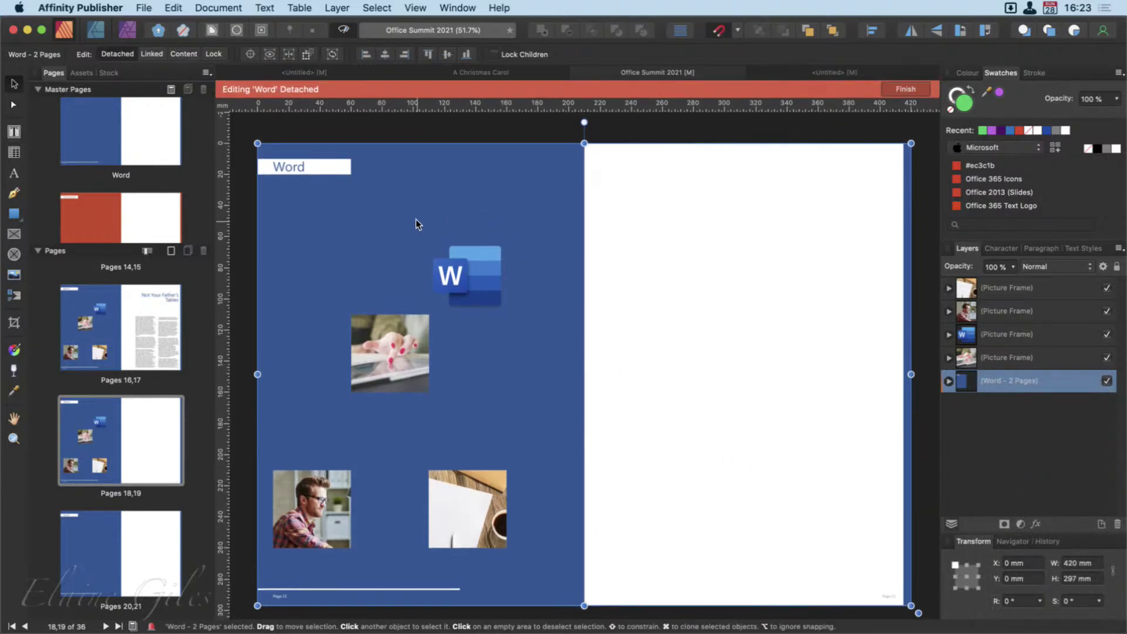
mouse_move(272, 254)
left_mouse_down()
mouse_move(278, 156)
mouse_move(299, 100)
left_mouse_up()
left_click(549, 200)
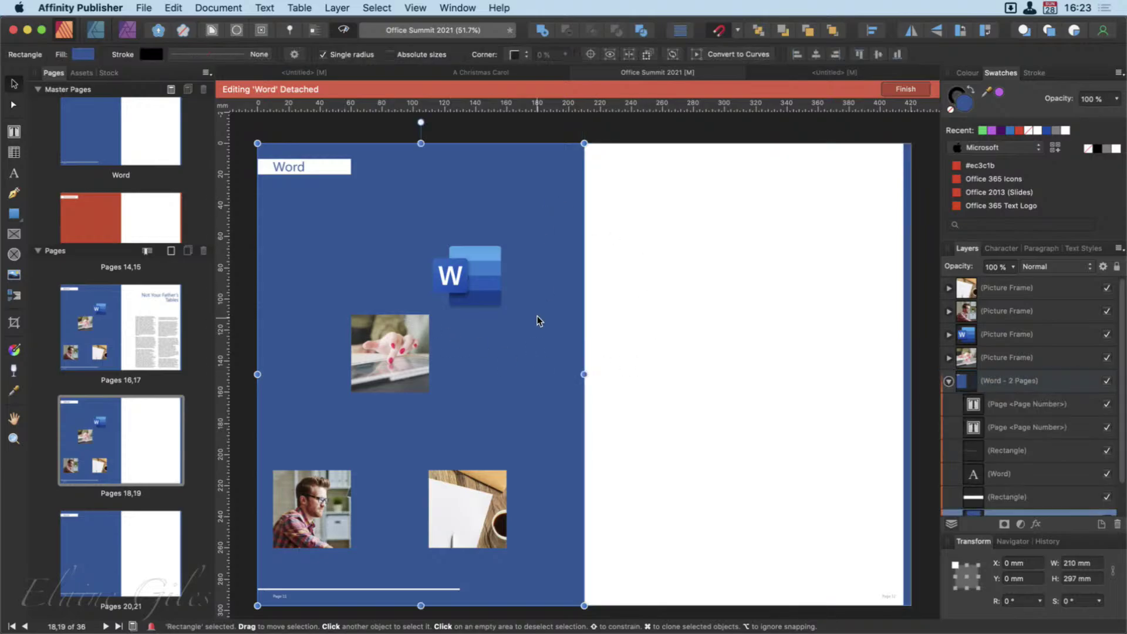
double_click(964, 104)
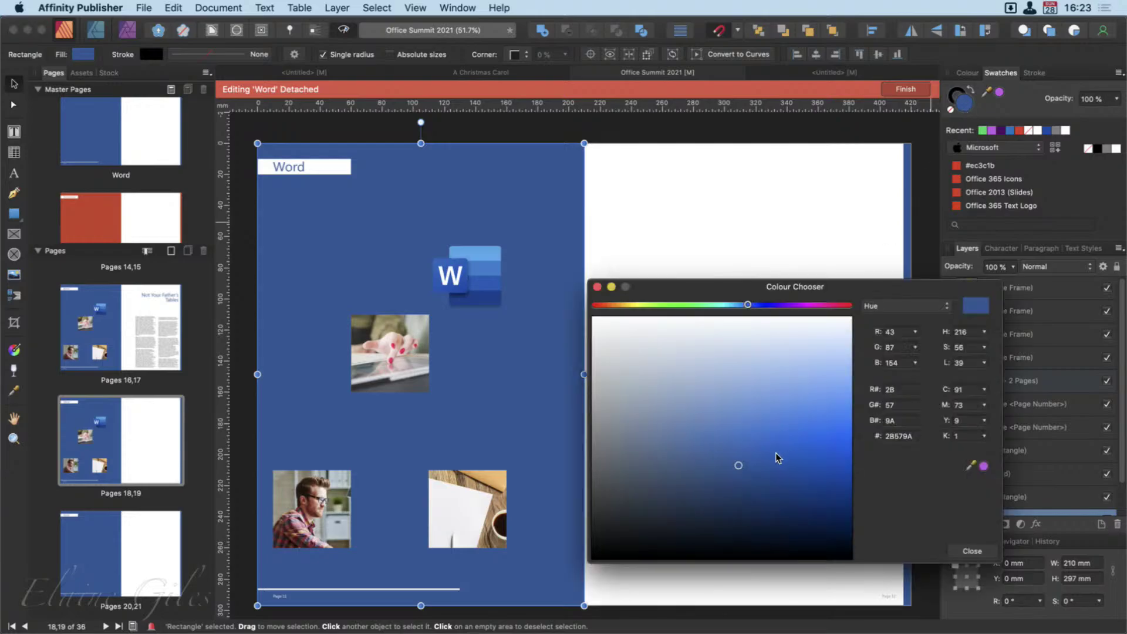
left_click(801, 449)
left_click_drag(802, 449, 841, 401)
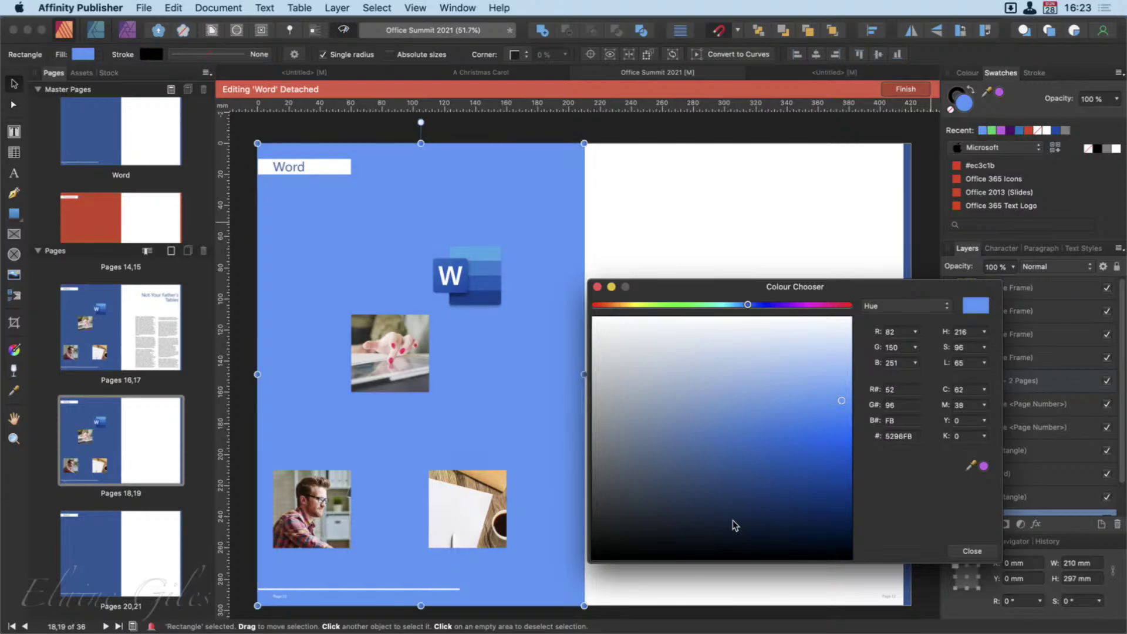
left_click(977, 550)
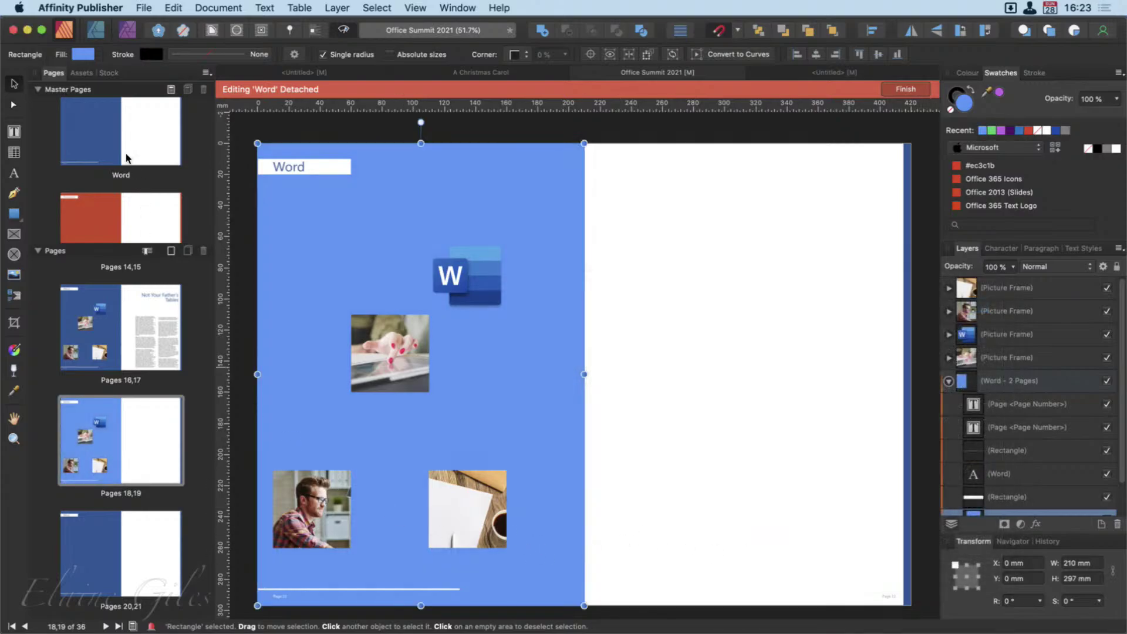
Step: Examine the Word master, pages 16-17 and pages 20-21 to compare their background colour with pages 18-19
double_click(127, 159)
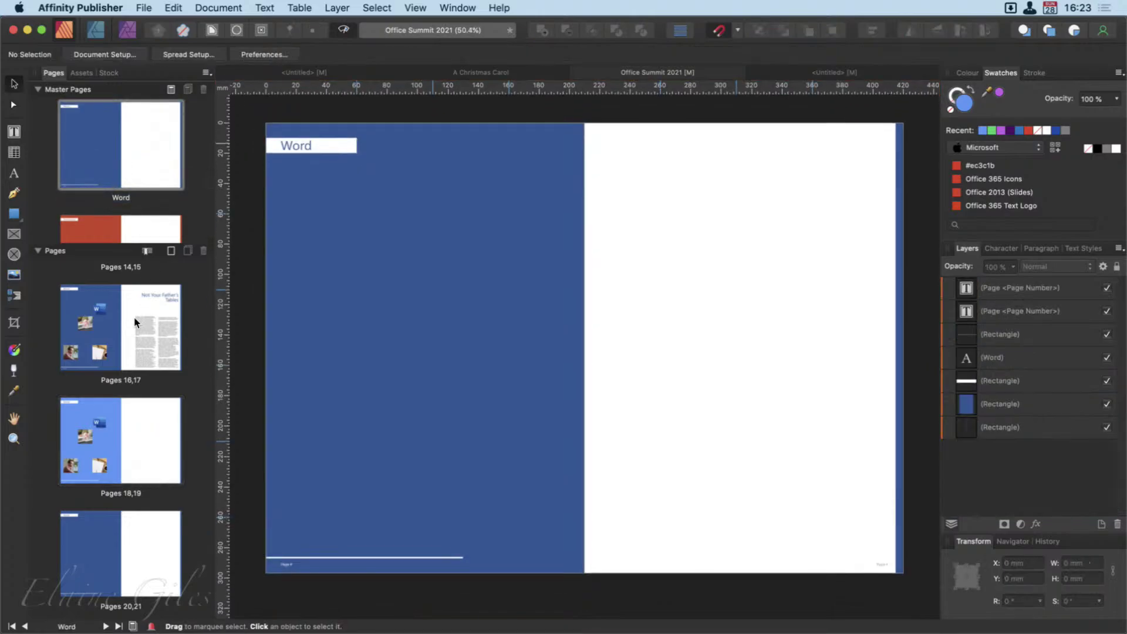
double_click(120, 333)
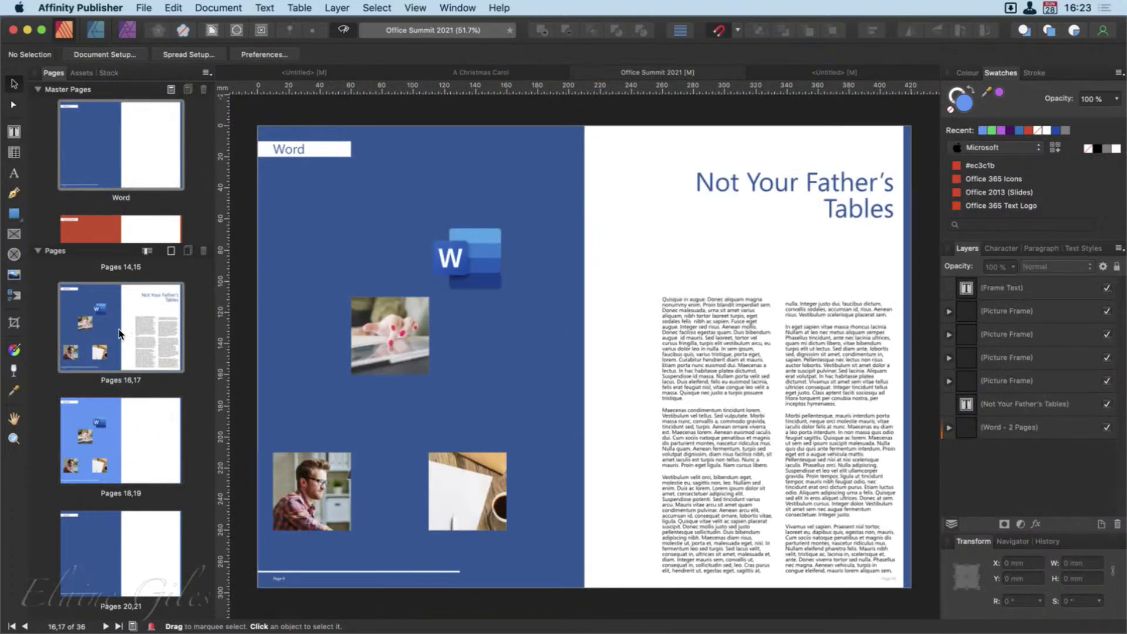
double_click(111, 547)
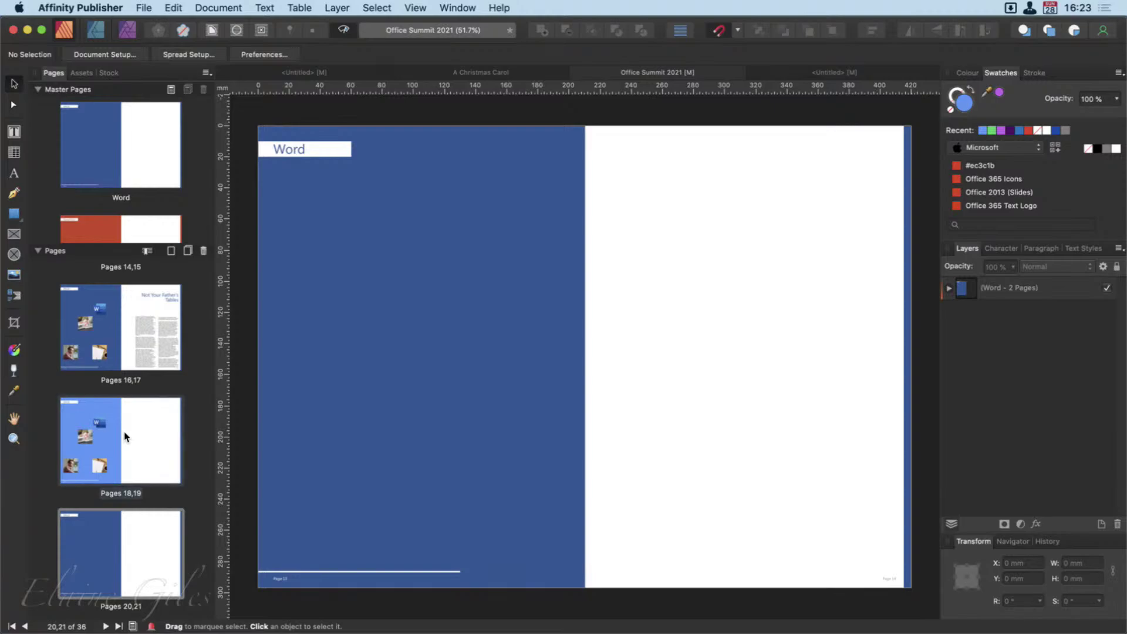
Step: Reapply the Word master to pages 18-19, replacing the detached light blue background
double_click(124, 437)
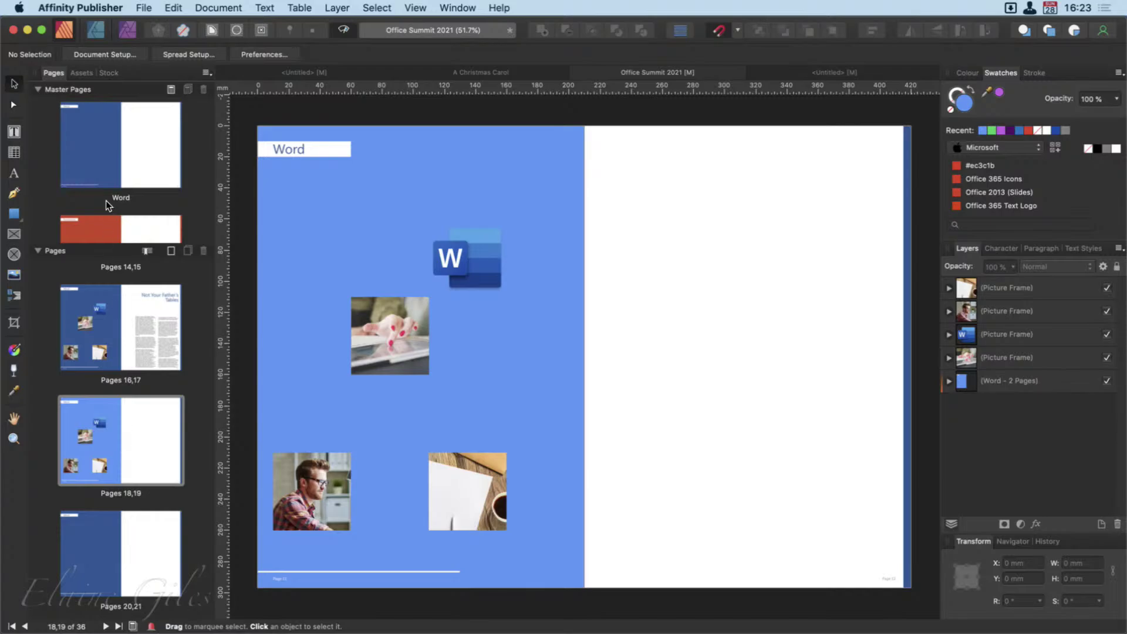
left_click_drag(123, 146, 120, 436)
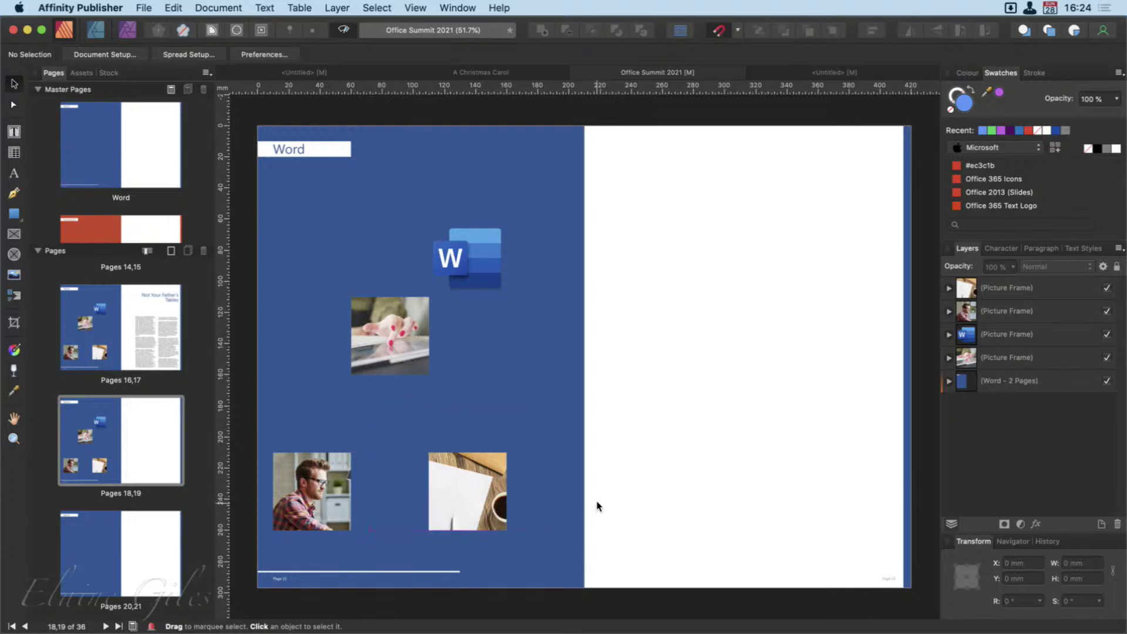
Step: Edit the Word master layer on pages 18-19 detached and recolour its large blue rectangle purple
right_click(1020, 380)
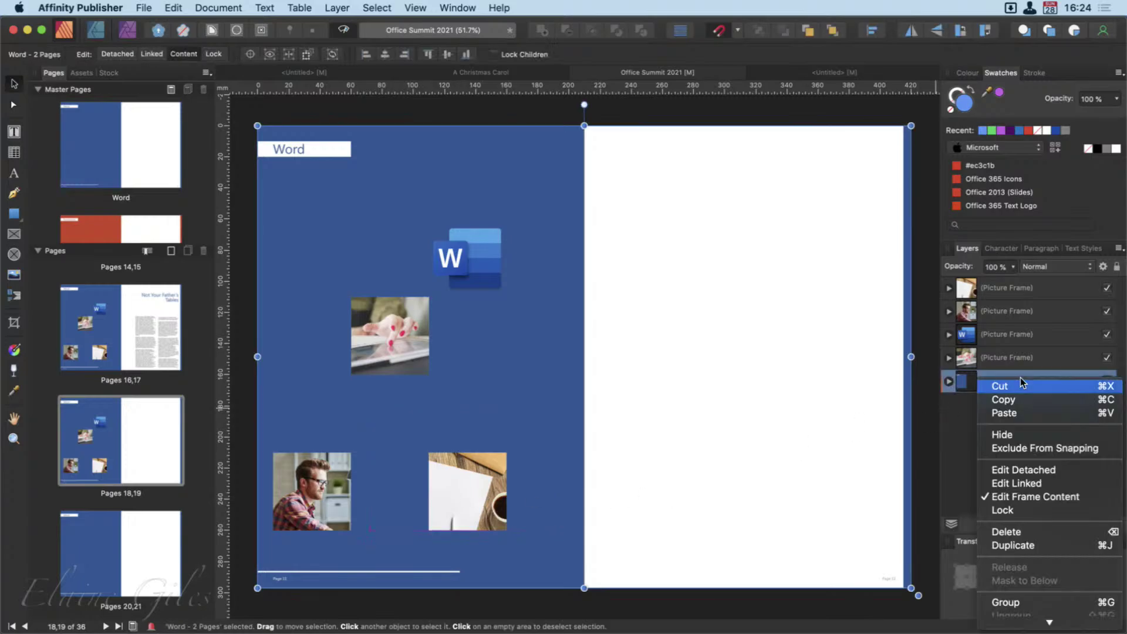
left_click(1006, 469)
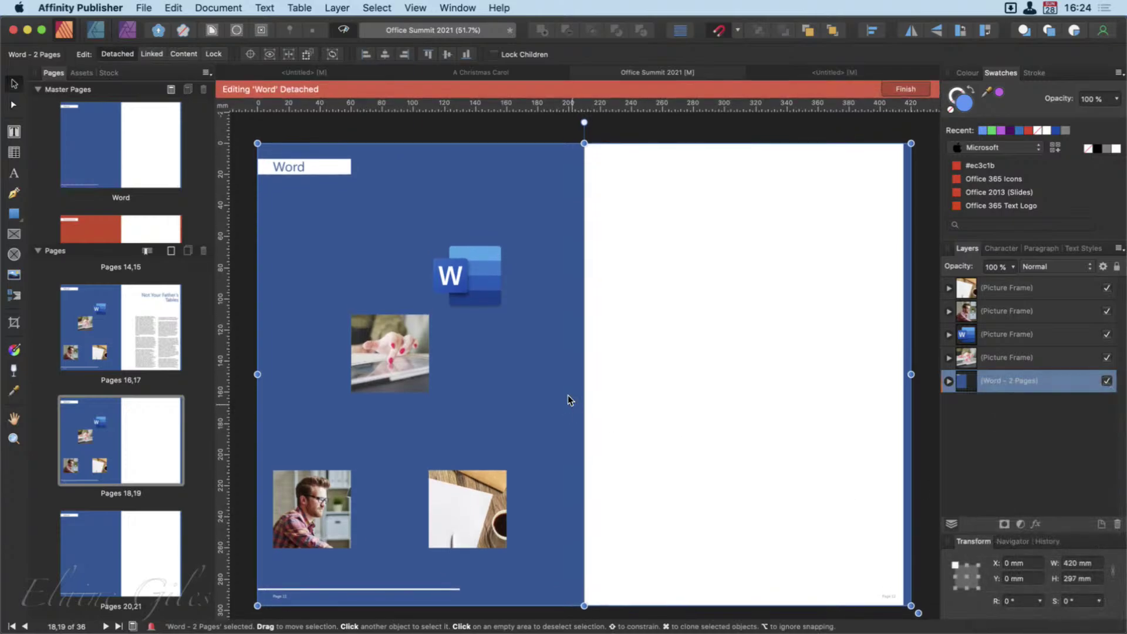
left_click(999, 92)
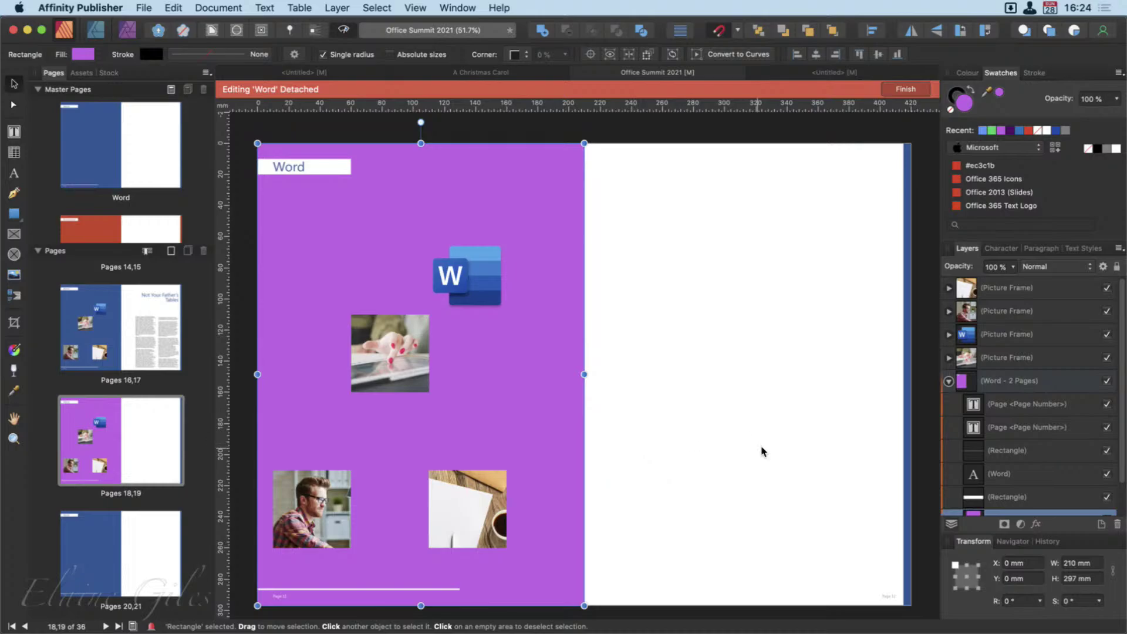
left_click(894, 93)
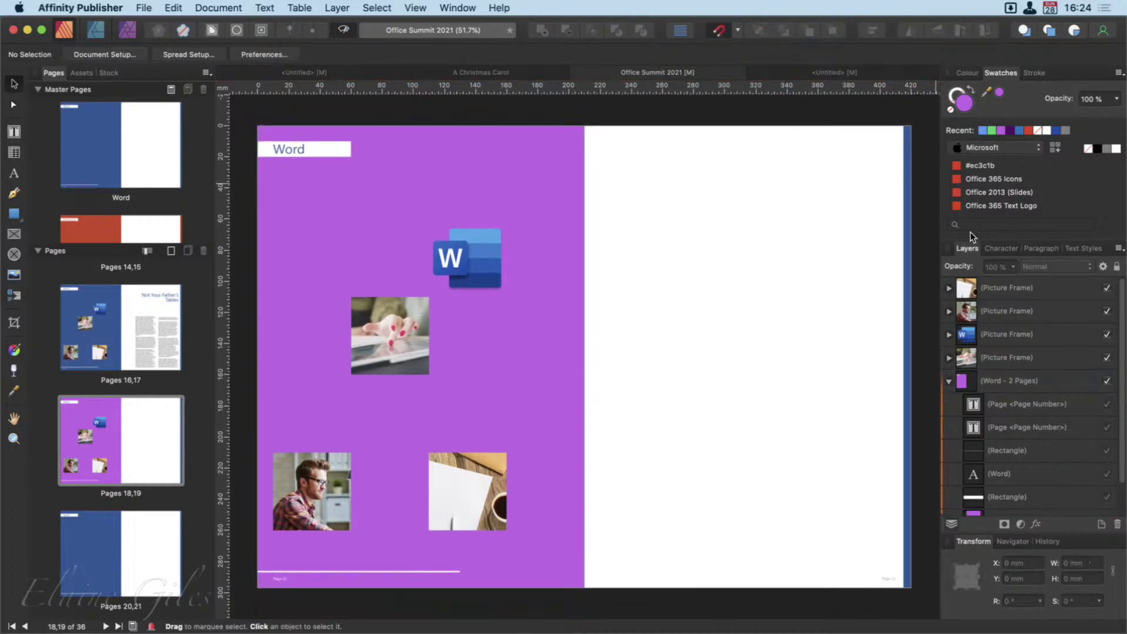
Step: Examine the objects inside the Word master layer on pages 18-19 and on pages 16-17 to compare their link markers
scroll(1056, 439, "down", 2)
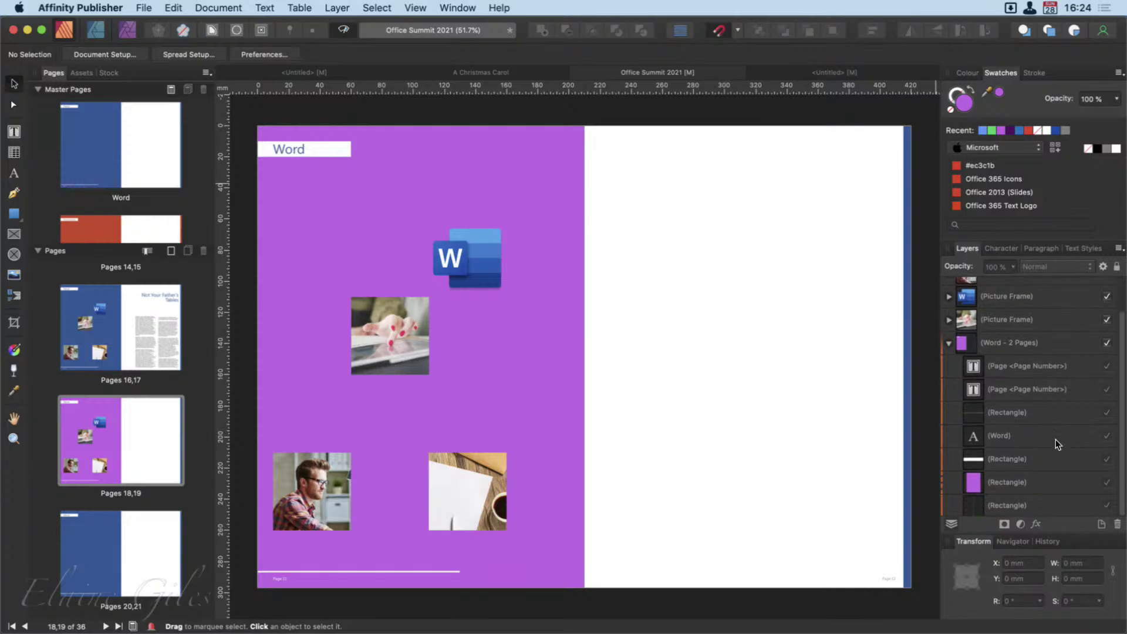
left_click(125, 328)
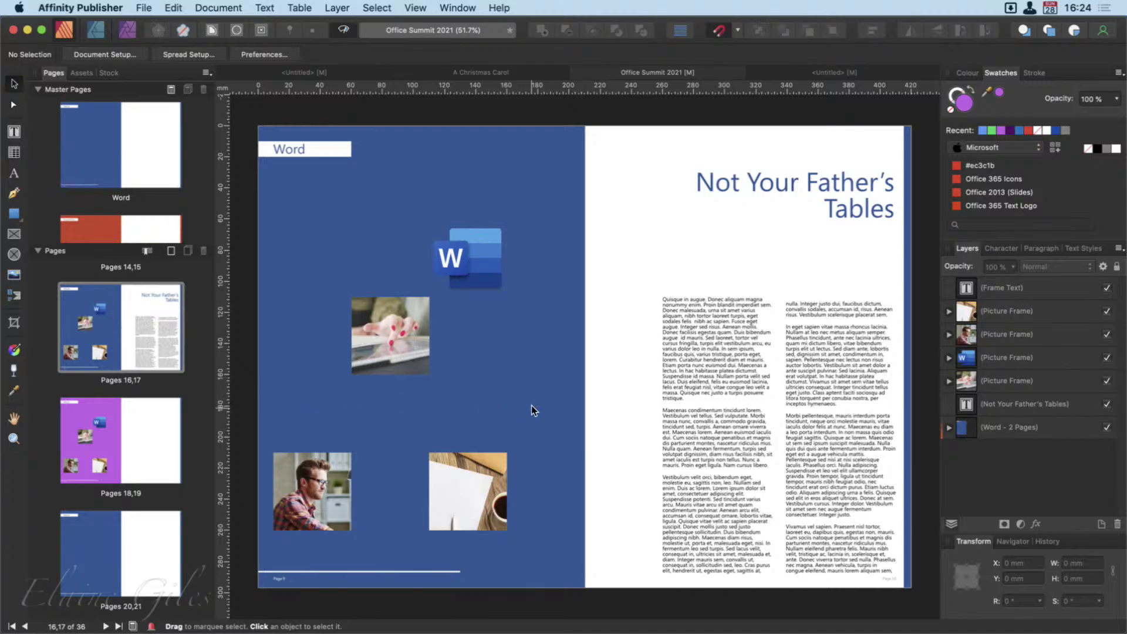
left_click(1022, 429)
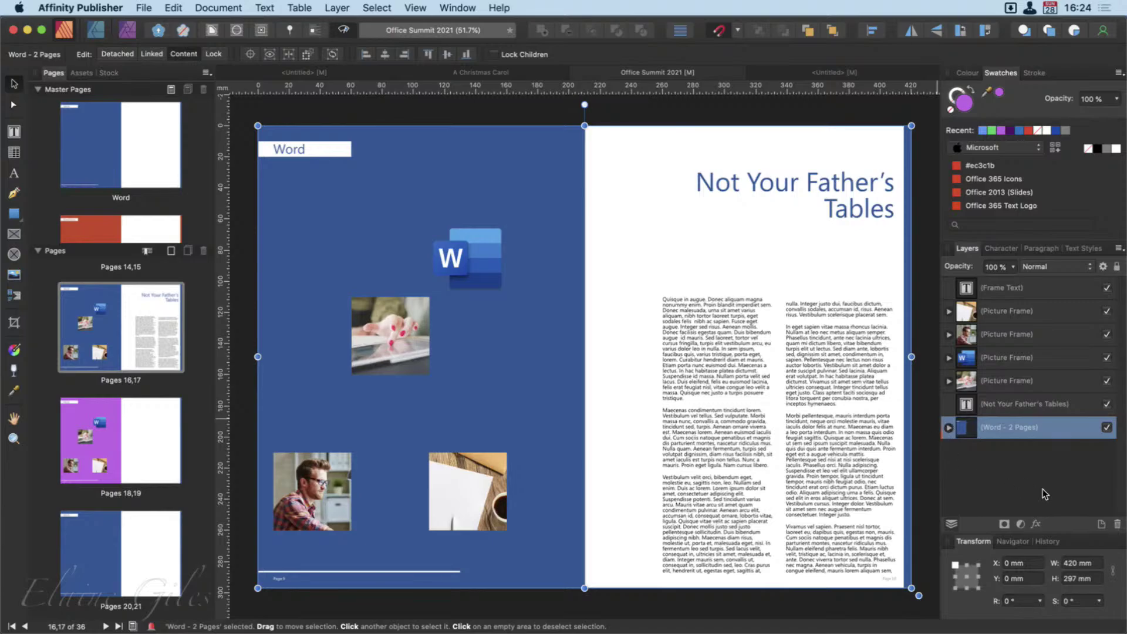
left_click(949, 427)
scroll(1092, 471, "down", 2)
scroll(1091, 472, "down", 3)
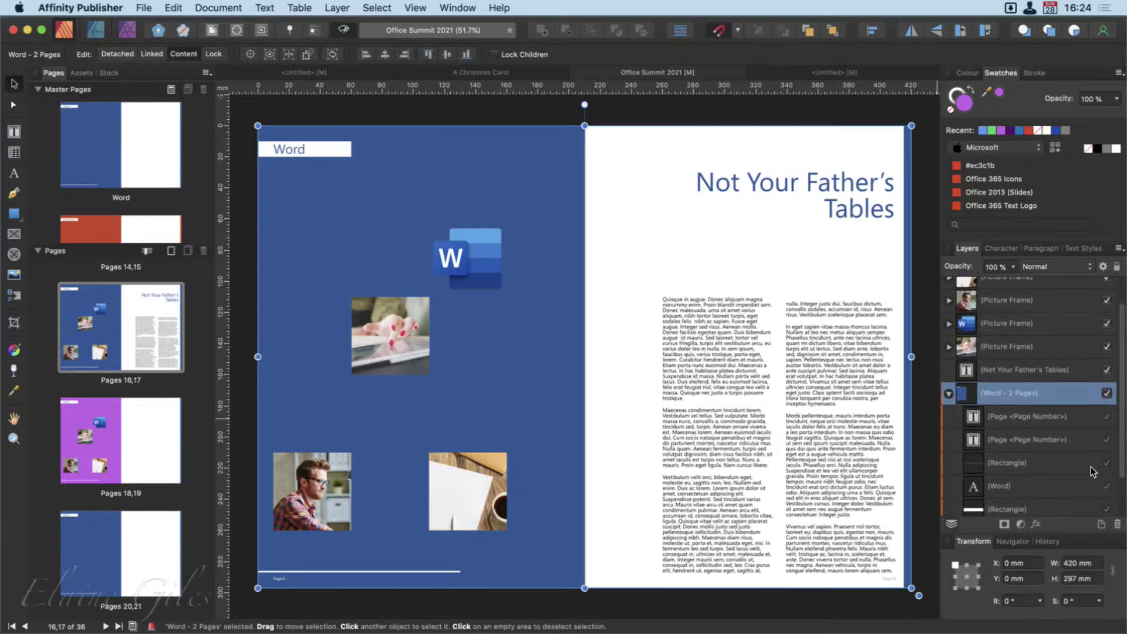
scroll(1092, 471, "down", 1)
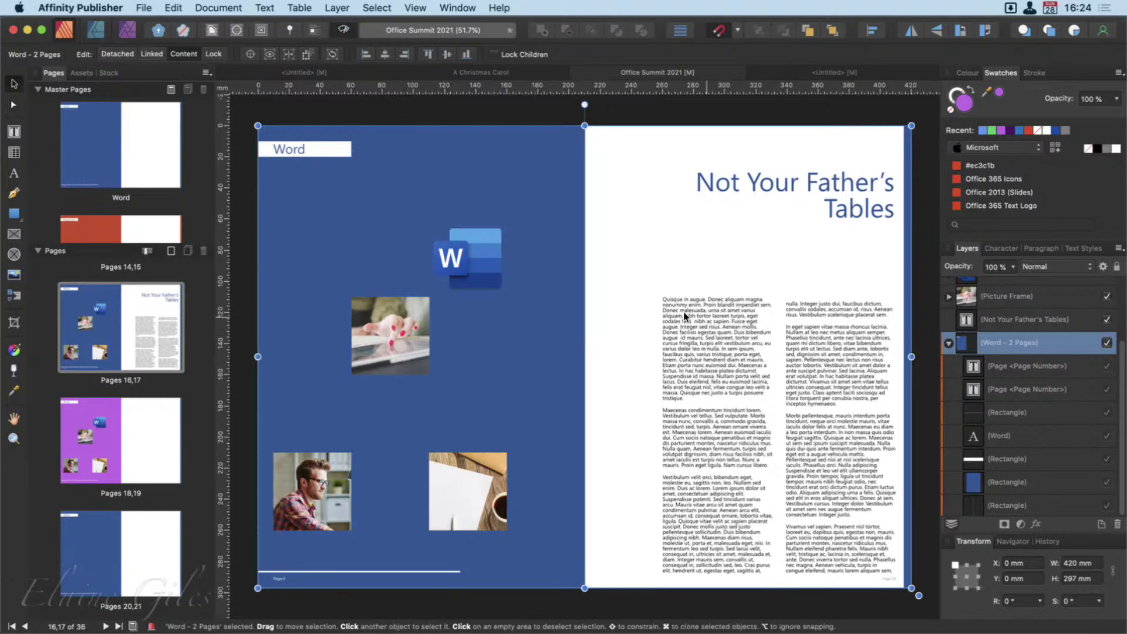
Step: Examine each object inside the Word master layer on pages 18-19, comparing the purple rectangle's link marker with the others
left_click(113, 423)
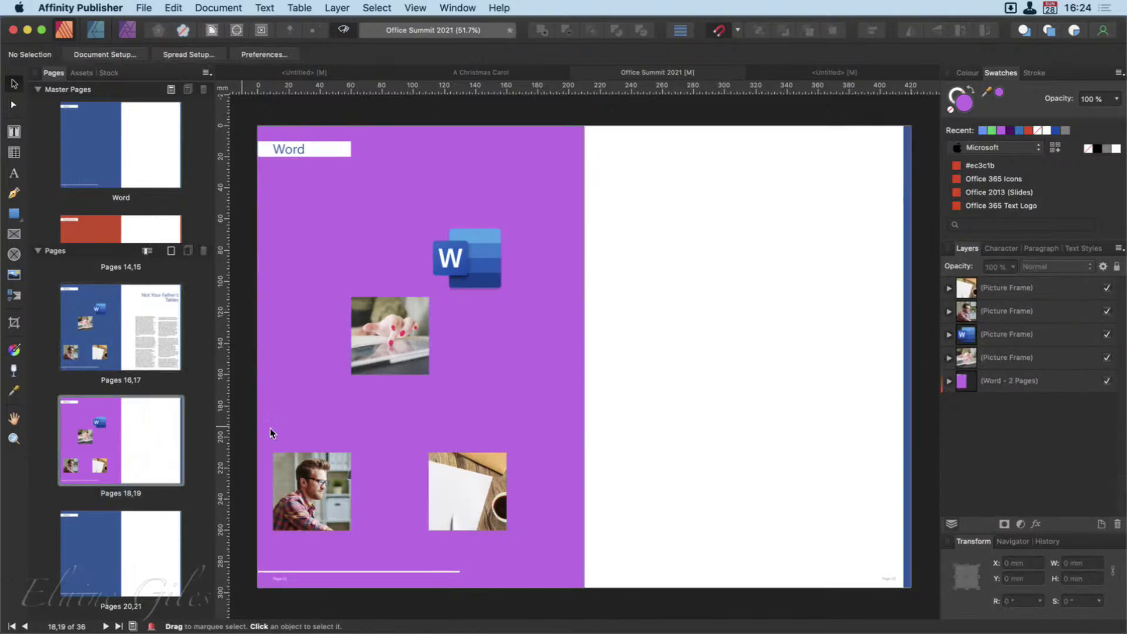
left_click(949, 381)
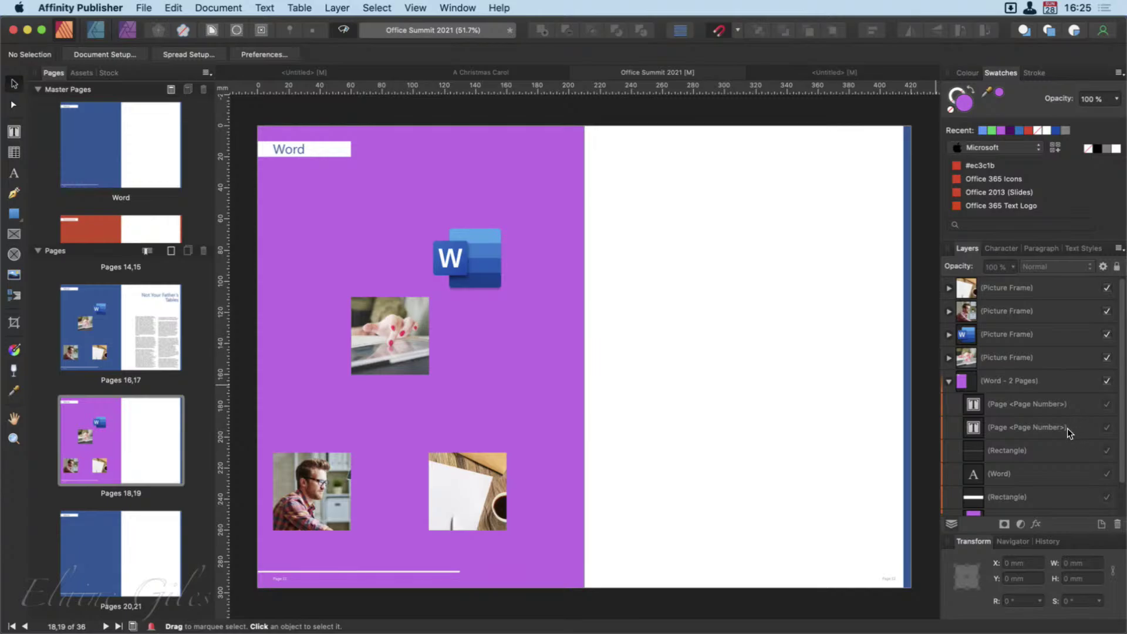
left_click(1013, 399)
left_click(1024, 425, "shift")
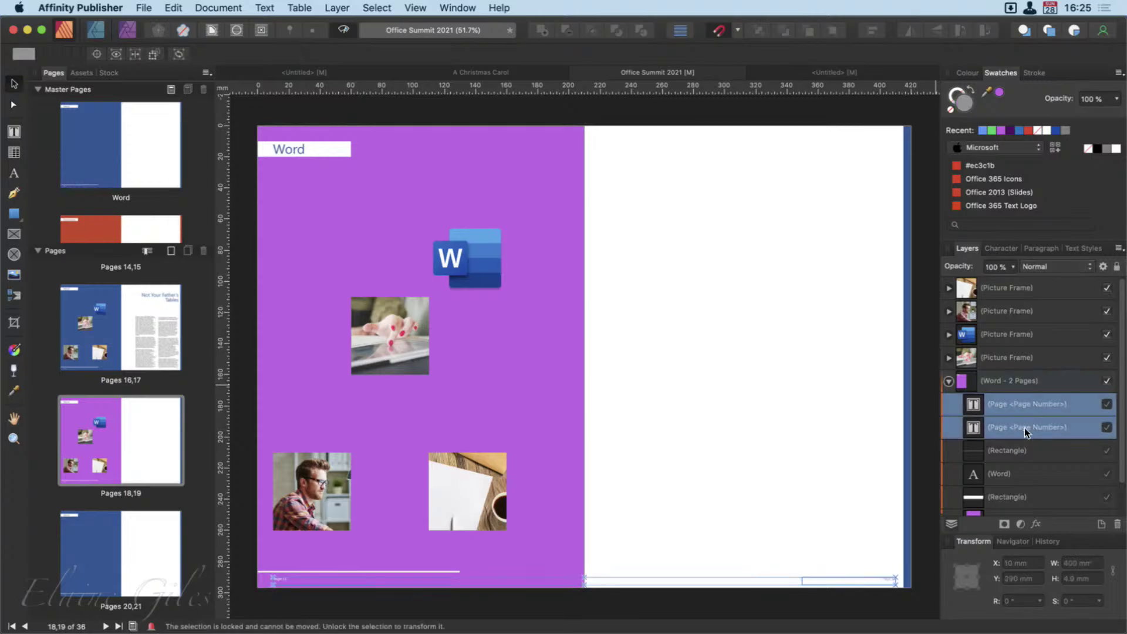
left_click(1019, 448, "shift")
left_click(1016, 470, "shift")
left_click(1015, 492, "shift")
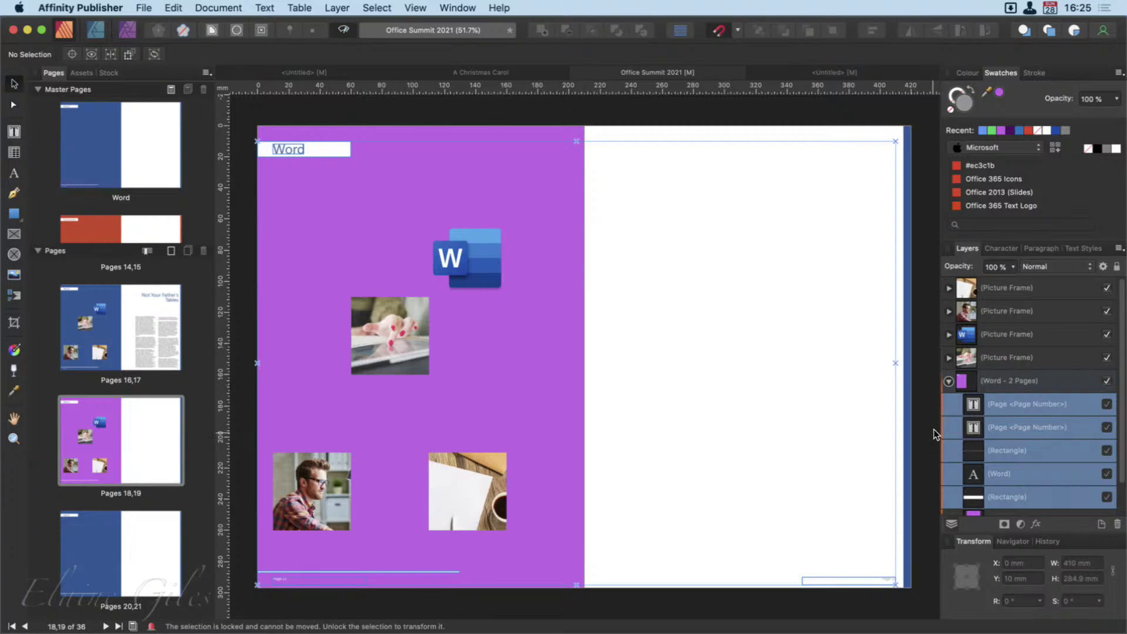
left_click(919, 412)
scroll(1057, 460, "down", 2)
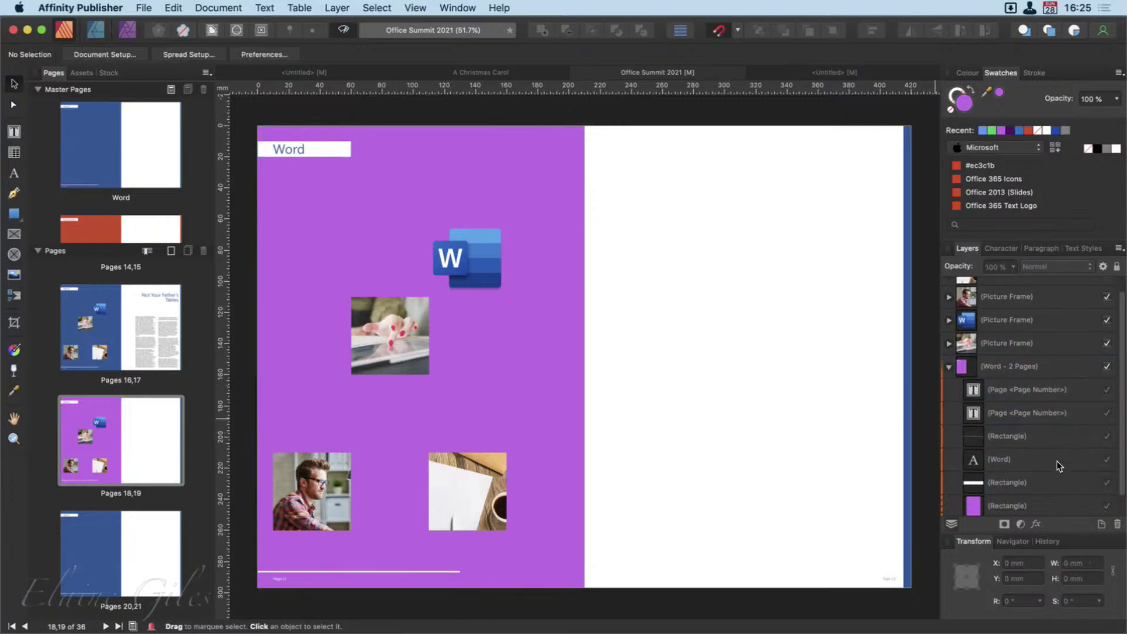
left_click(1011, 498)
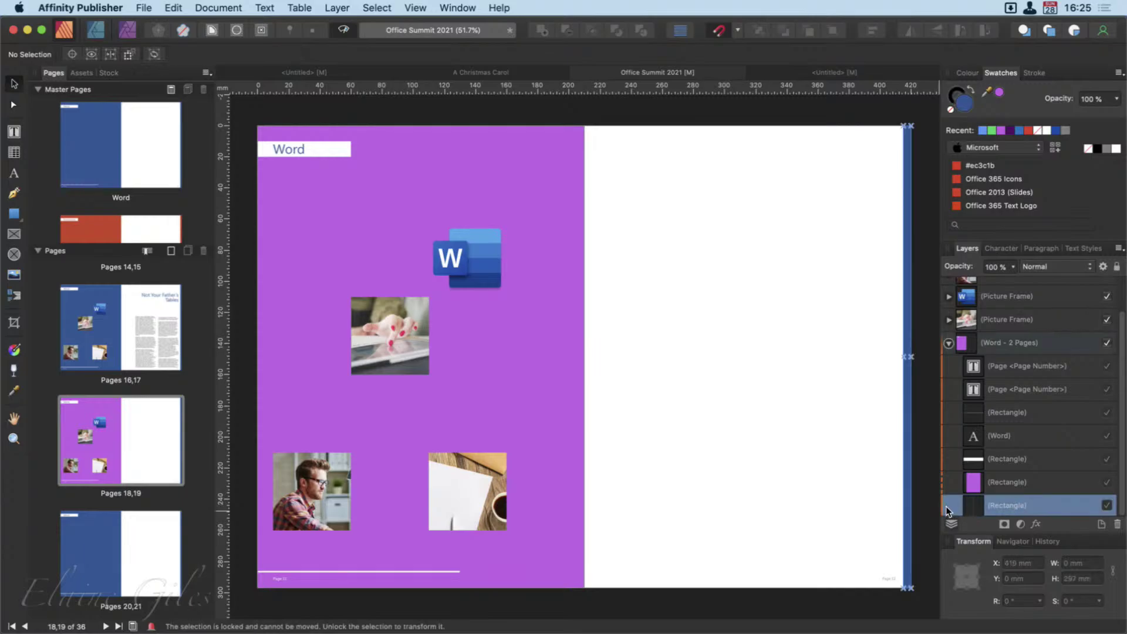
left_click(1018, 486)
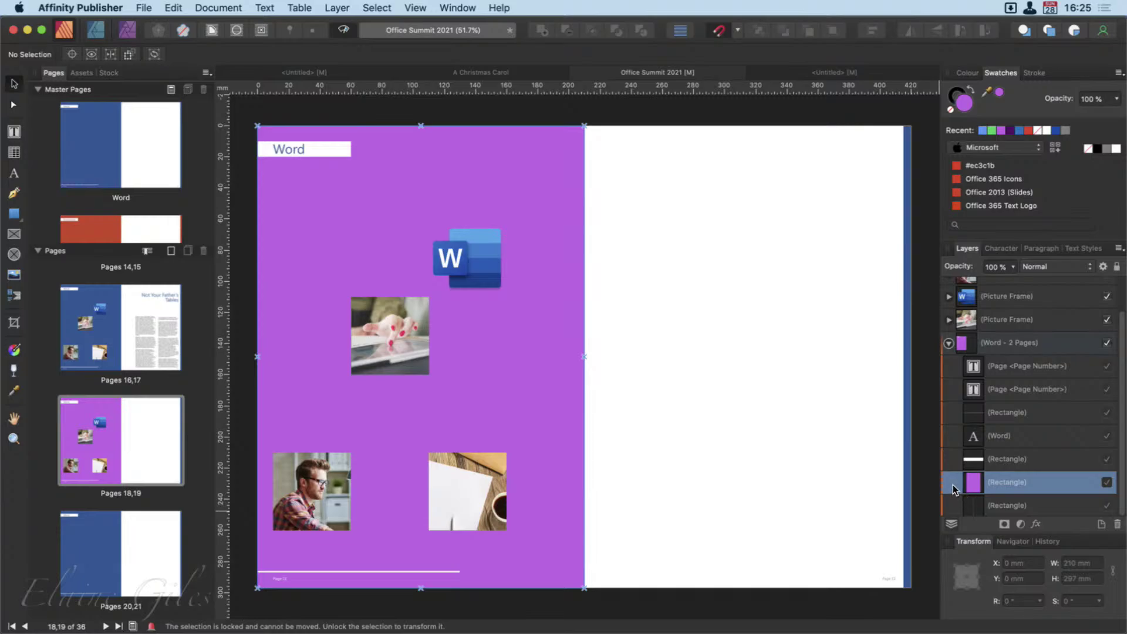
left_click(1023, 465)
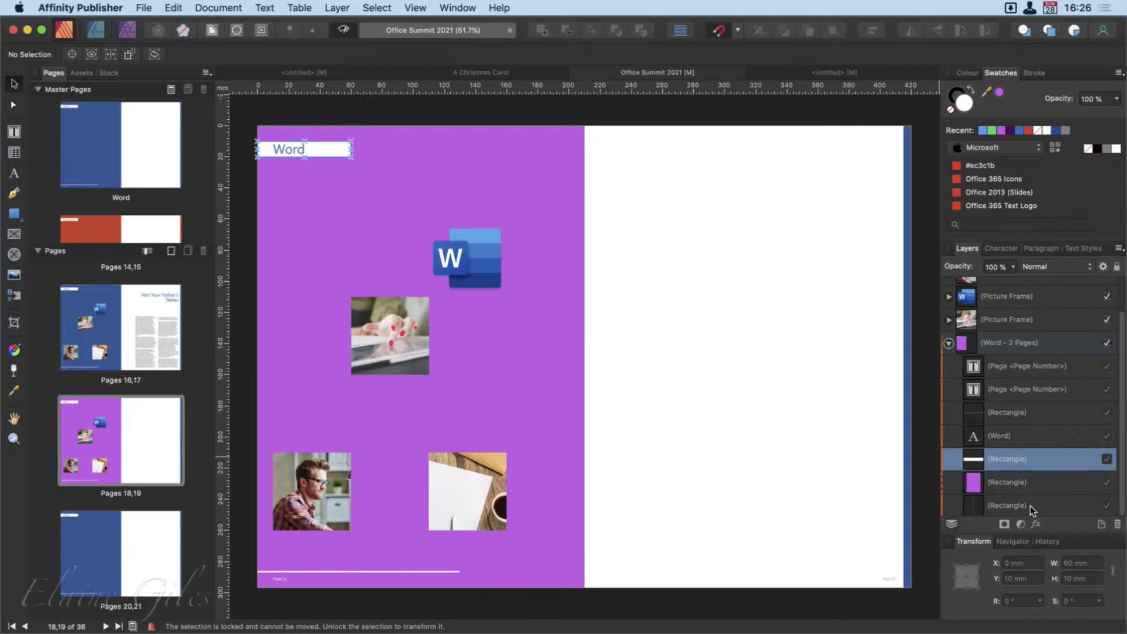
left_click(956, 484)
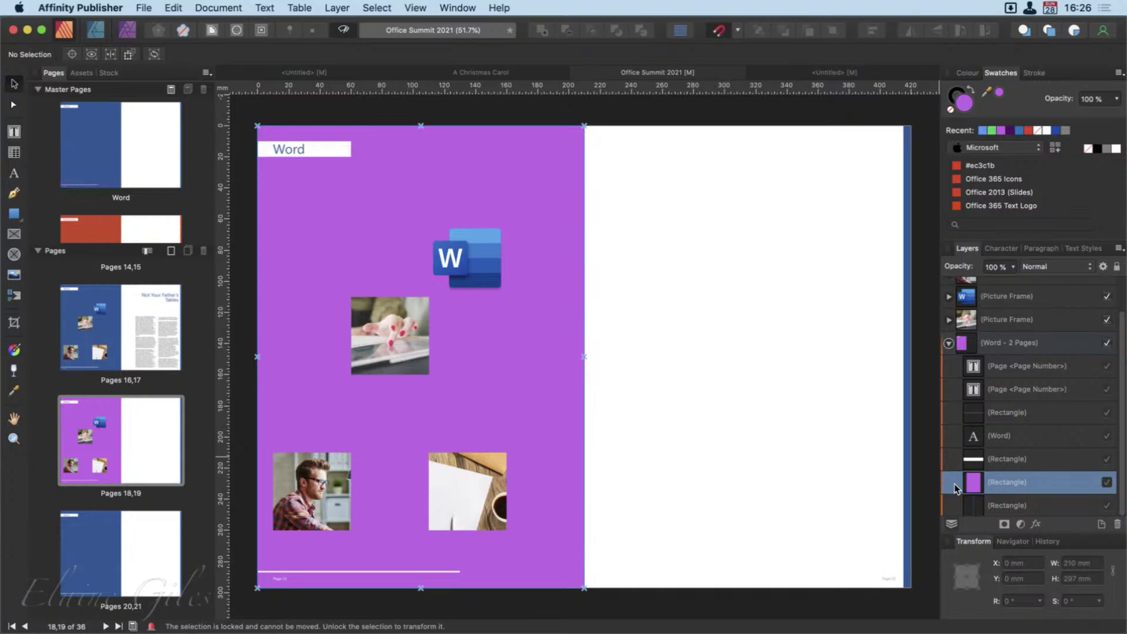
left_click(516, 154)
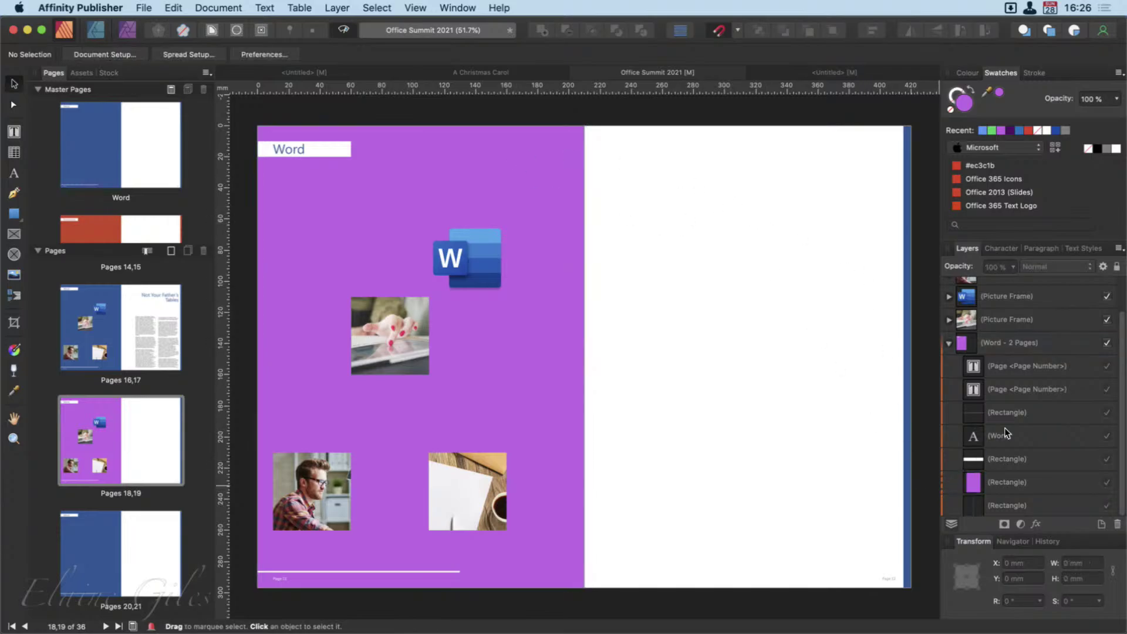
Step: Edit the Word master layer on pages 18-19 detached and recolour its large purple rectangle with the dark blue sampled from pages 16-17
right_click(1010, 344)
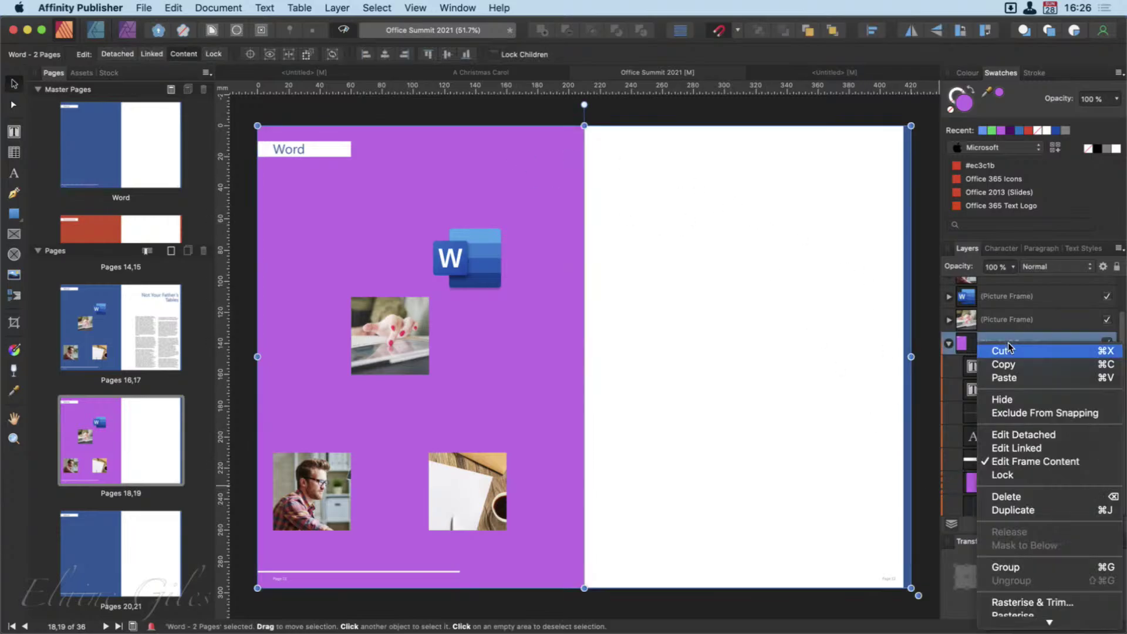
left_click(1021, 434)
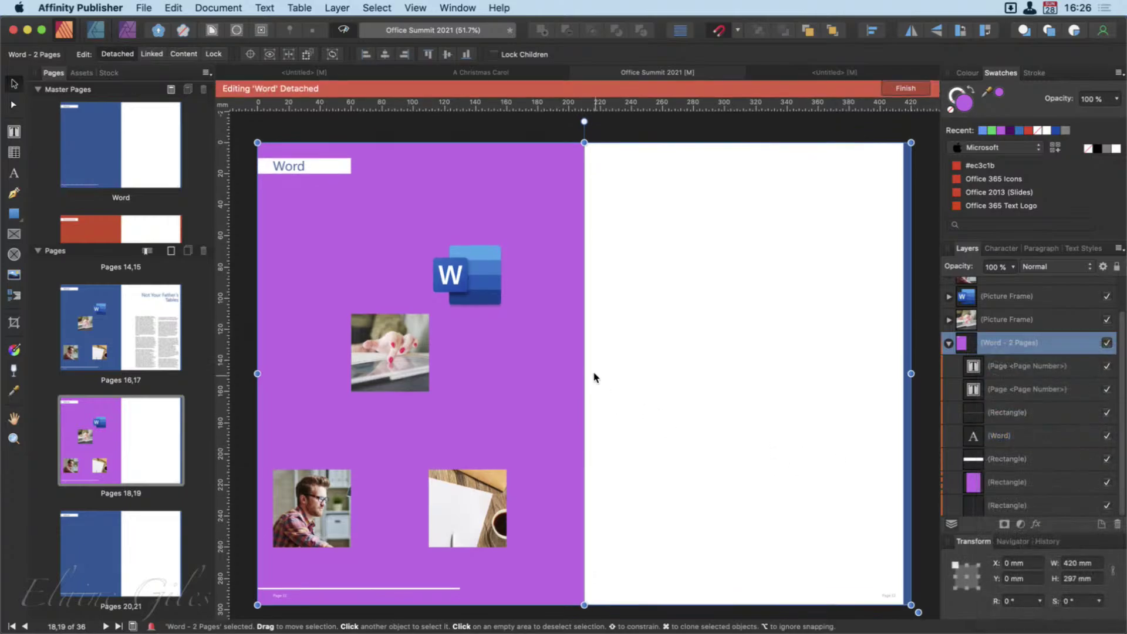
left_click(568, 332)
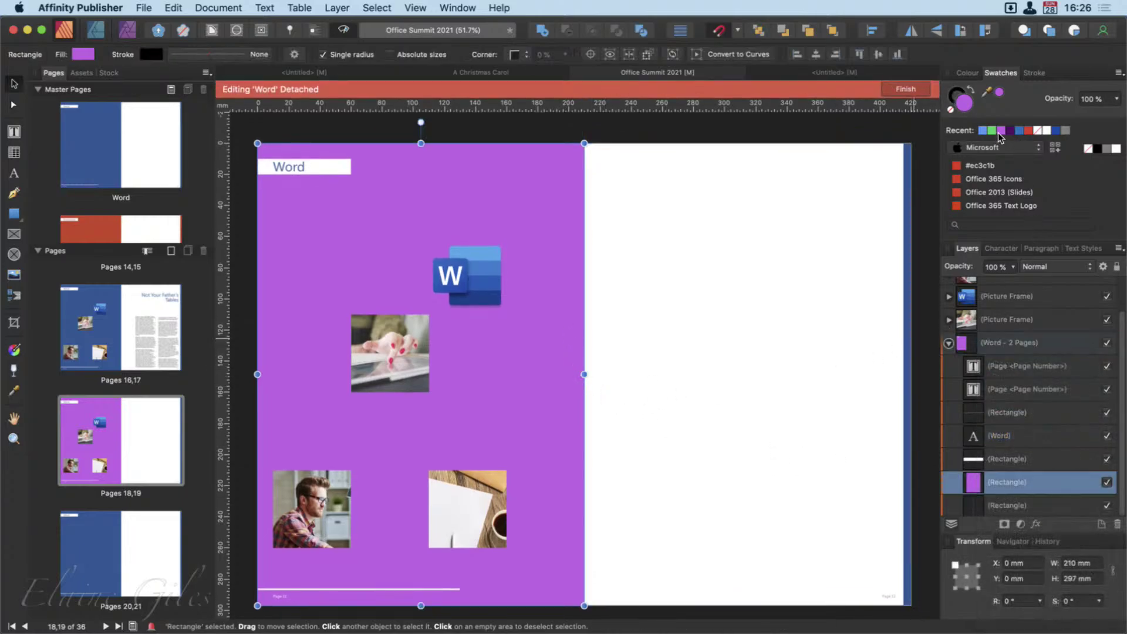
left_click(1057, 131)
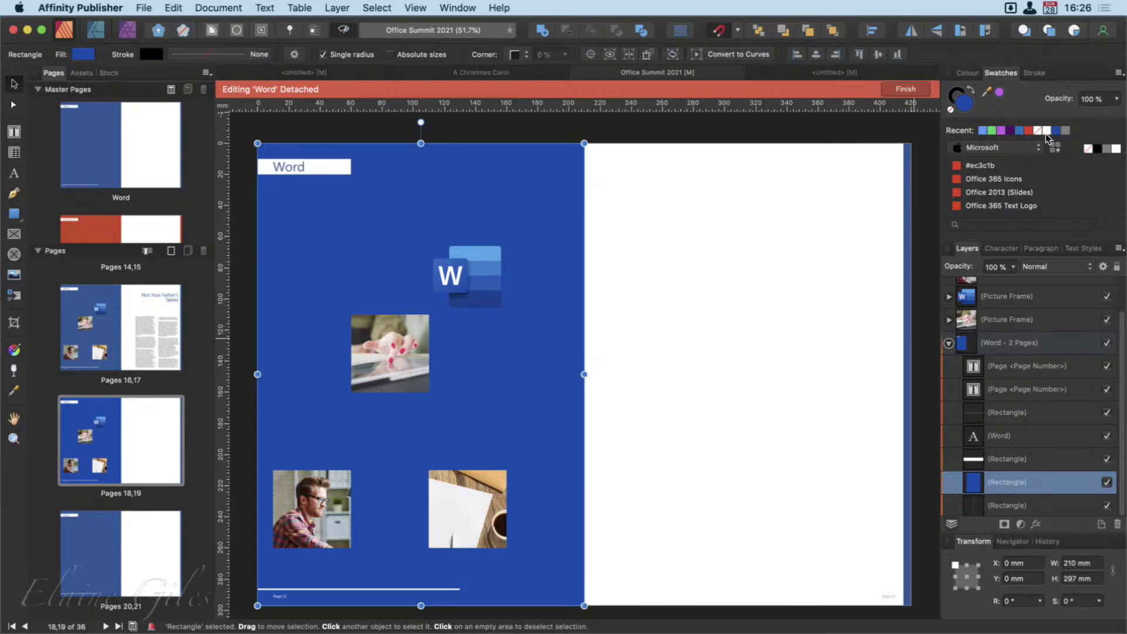
left_click_drag(996, 94, 104, 330)
left_click(999, 92)
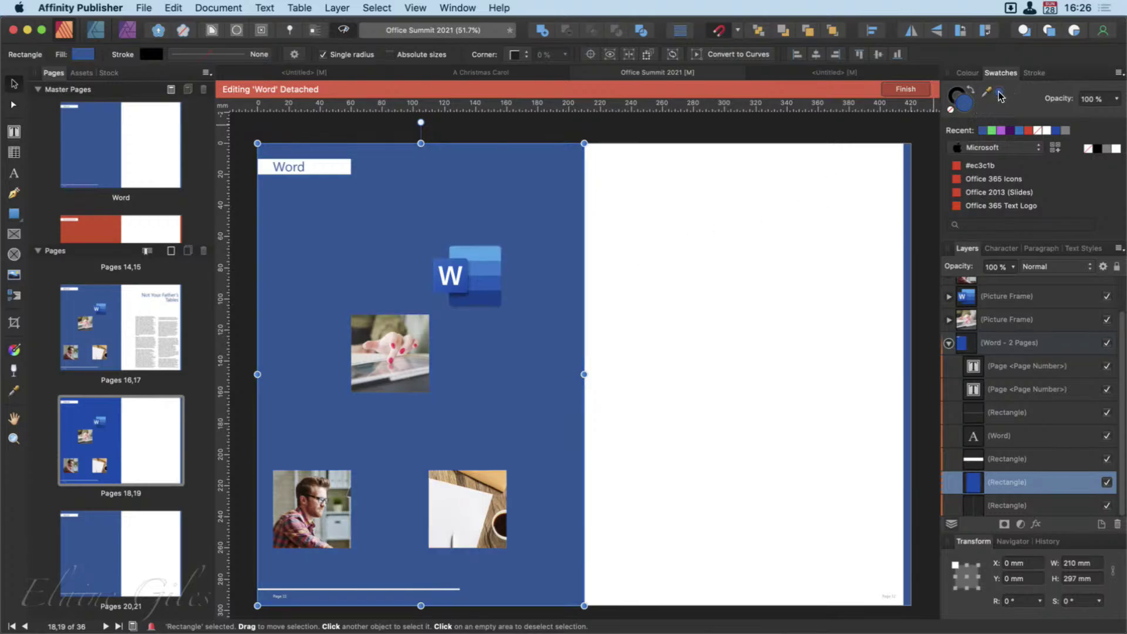
left_click(684, 495)
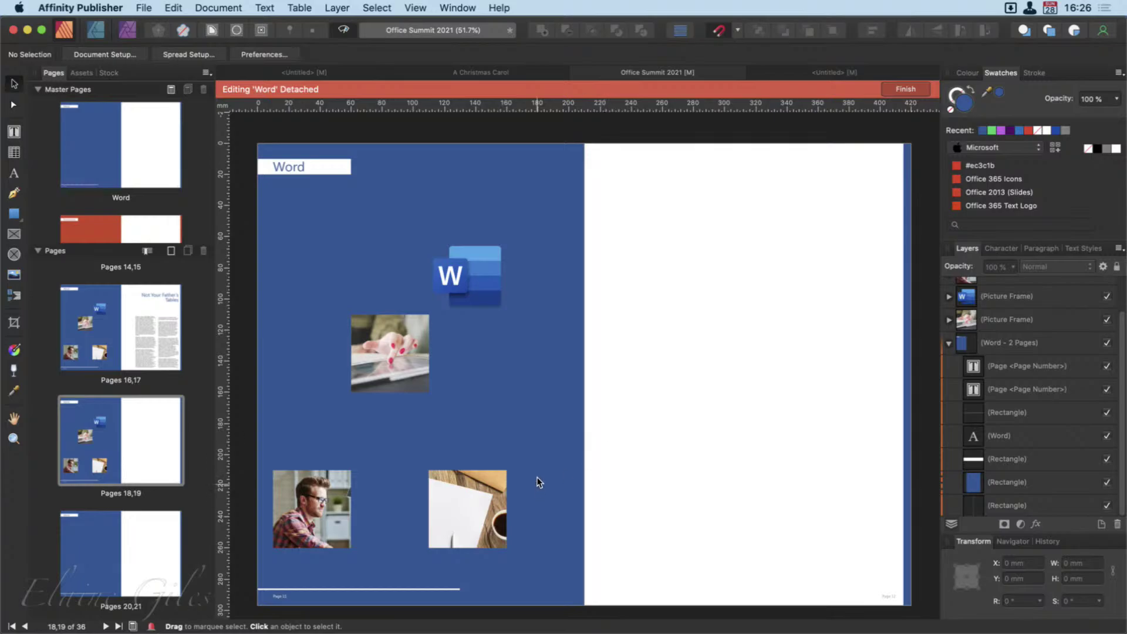
left_click(1028, 485)
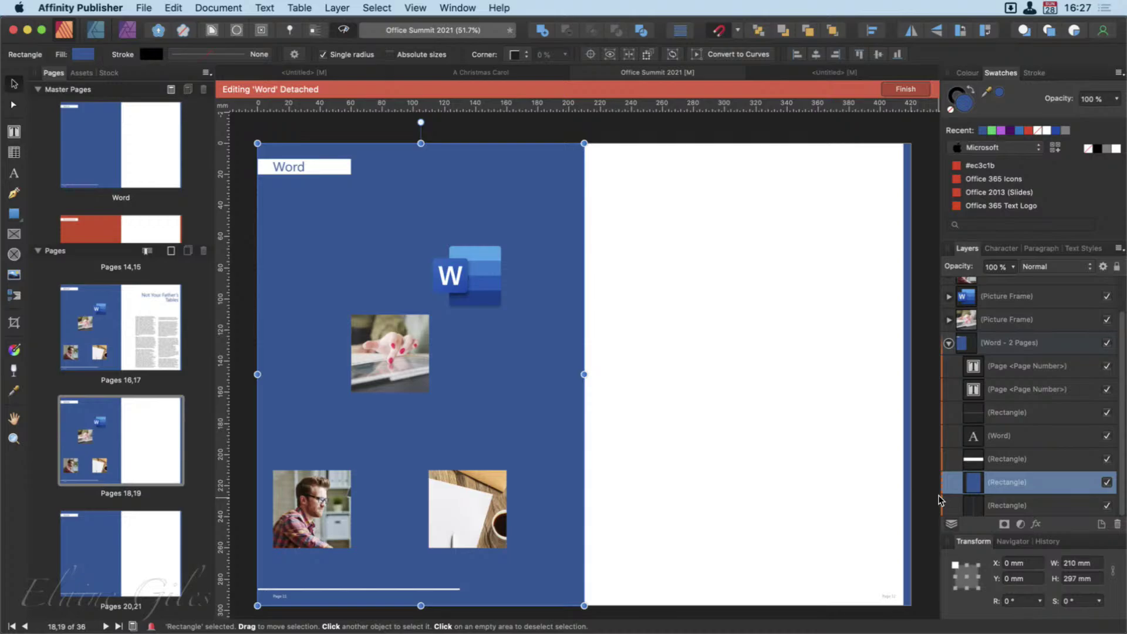
left_click(906, 90)
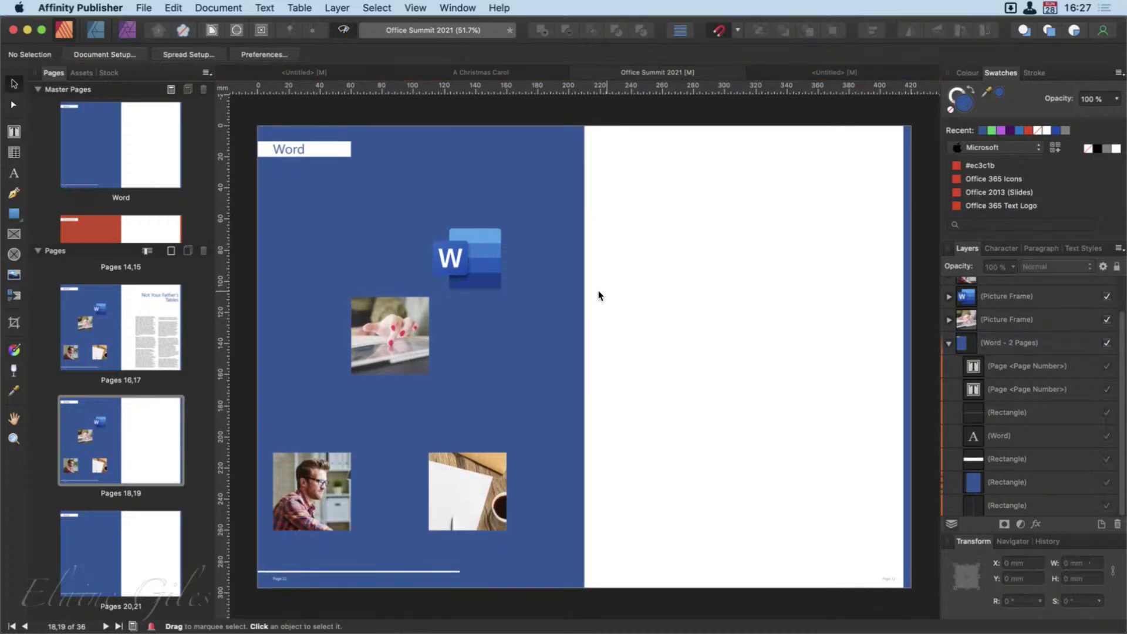
Step: Recolour the large blue rectangle on the Word master itself to the lighter blue 3D89F9
left_click(118, 148)
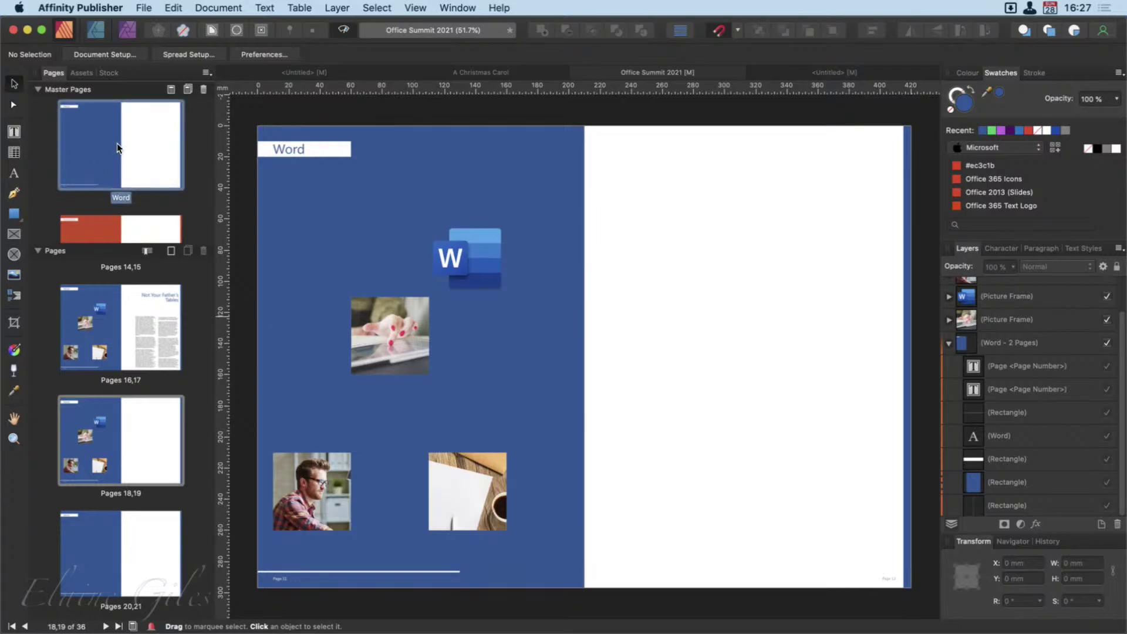
double_click(118, 148)
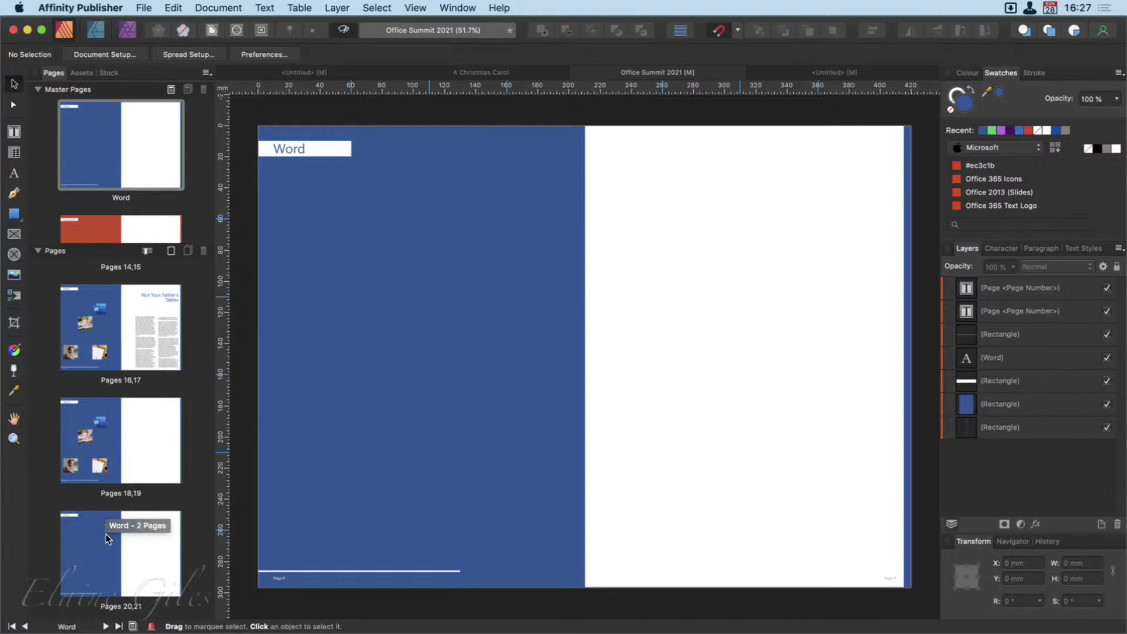
left_click(475, 294)
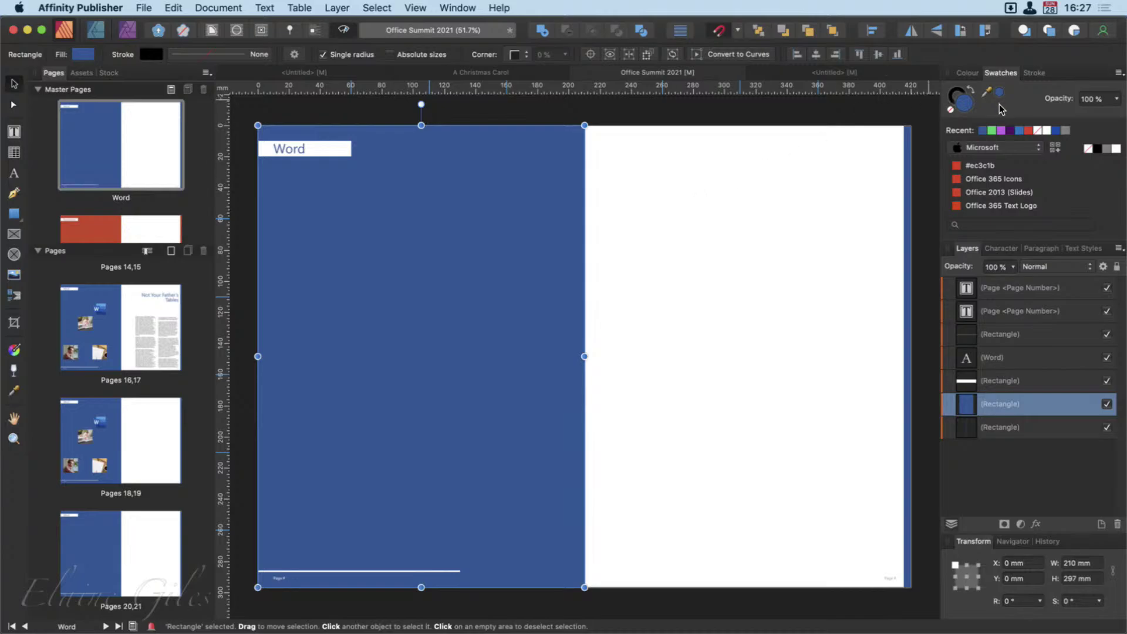
double_click(964, 105)
left_click(790, 448)
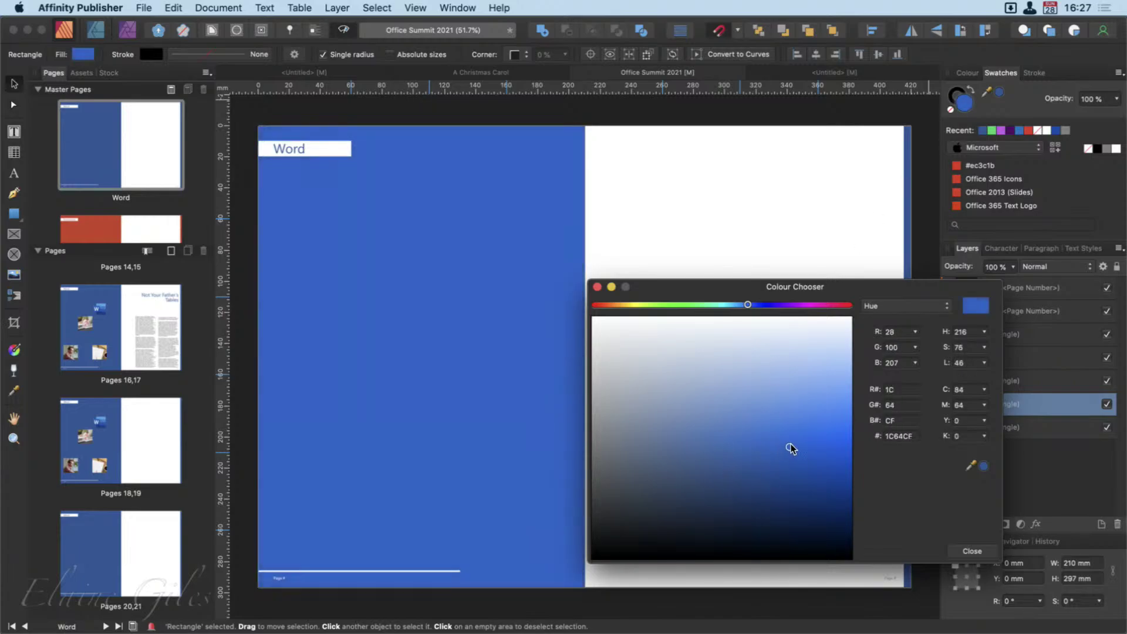
left_click_drag(790, 448, 831, 420)
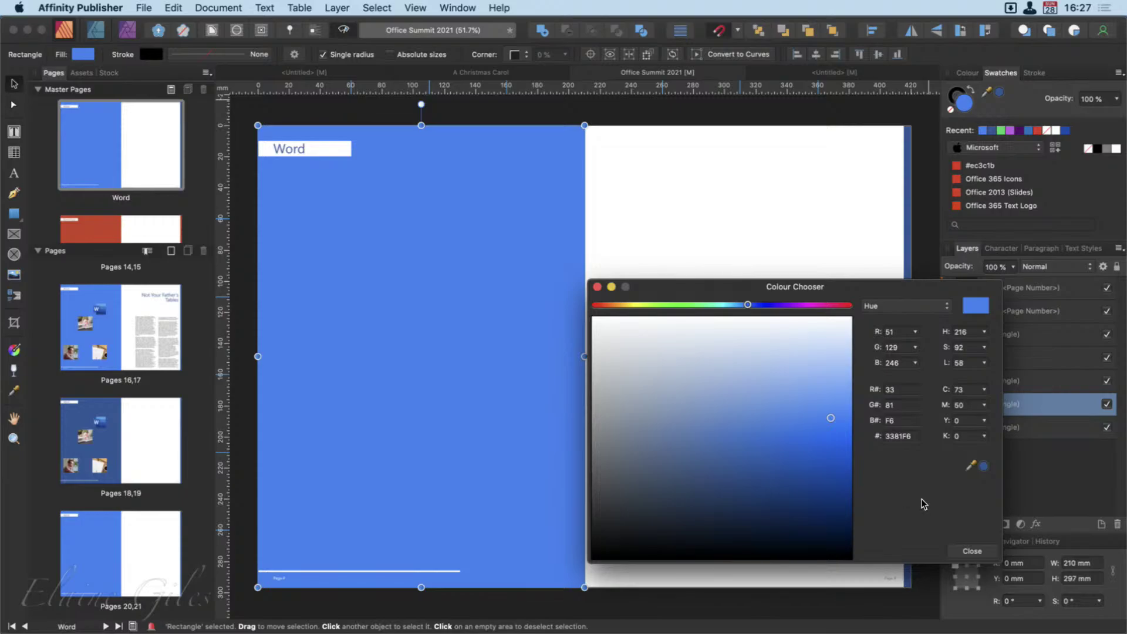
left_click_drag(832, 420, 837, 411)
left_click(960, 550)
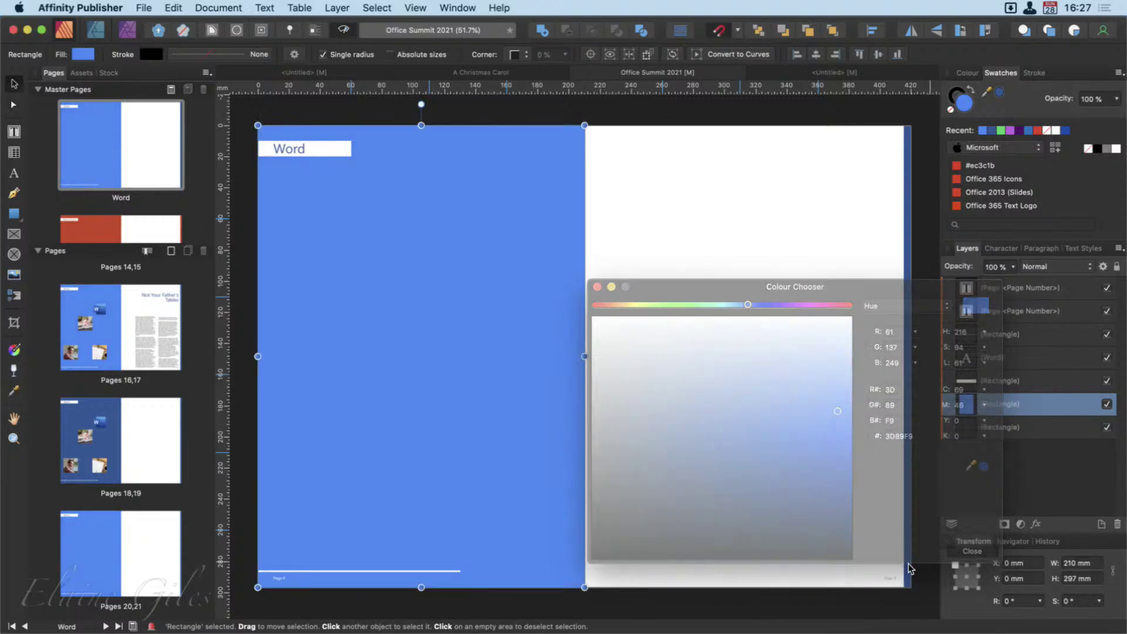
Step: Compare the Word master with pages 16-17, 20-21 and 18-19 to see which spreads follow its recoloured rectangle
left_click(116, 148)
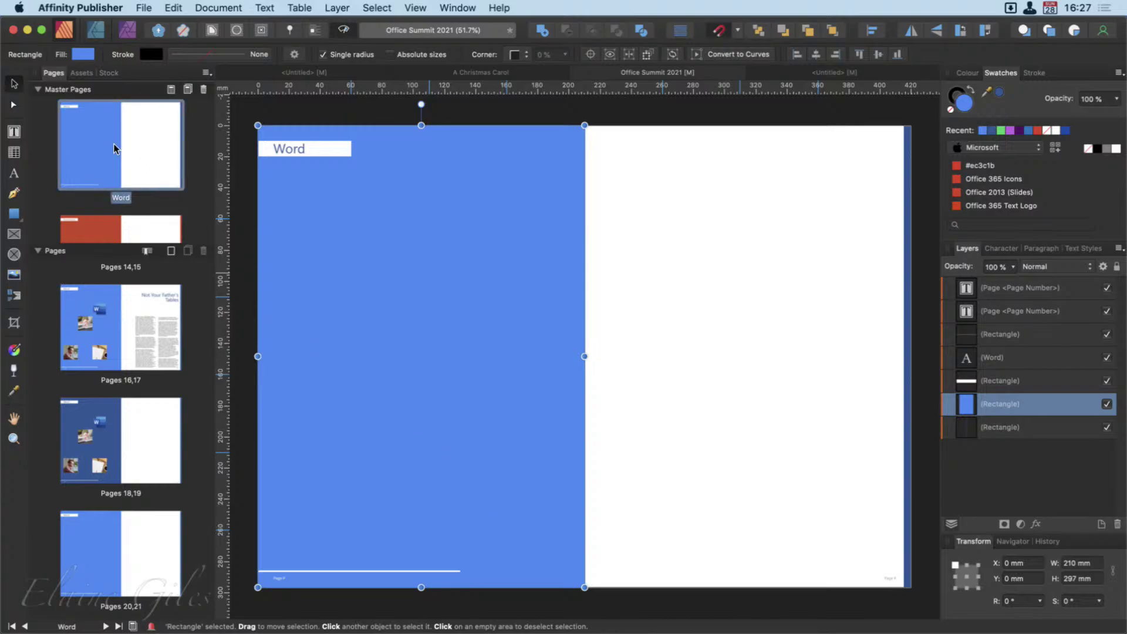
left_click(123, 319)
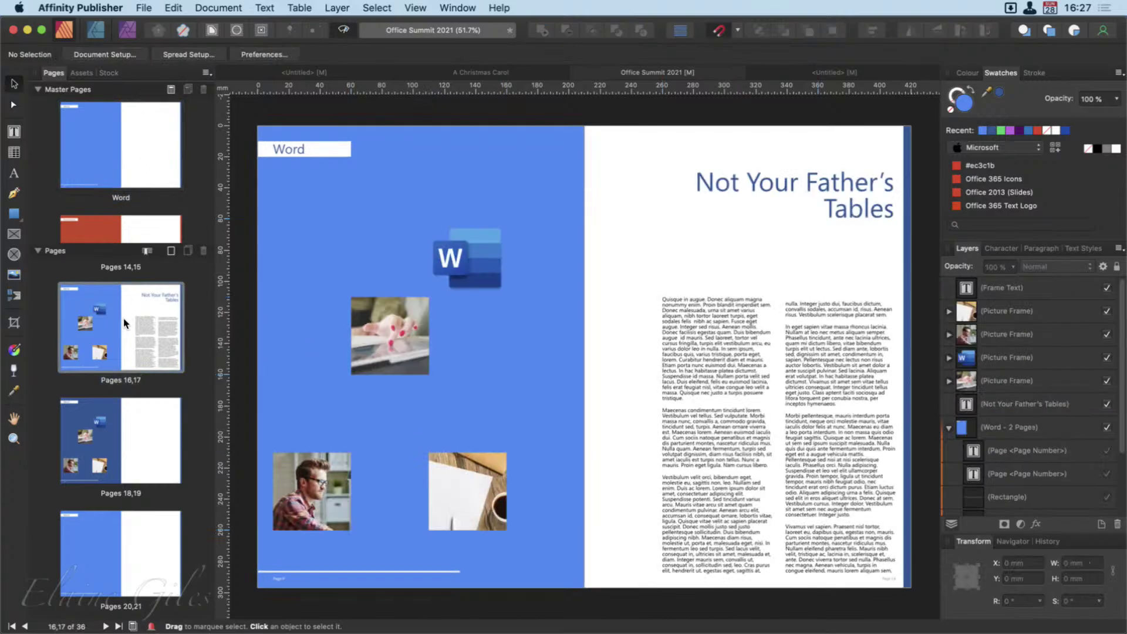
left_click(102, 546)
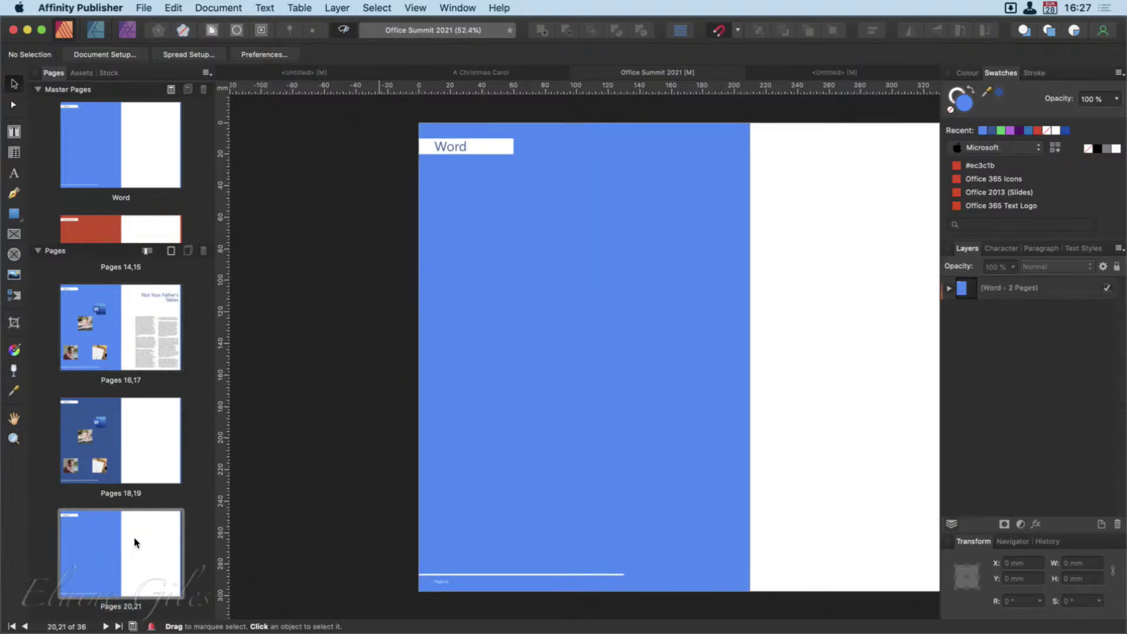
left_click(133, 433)
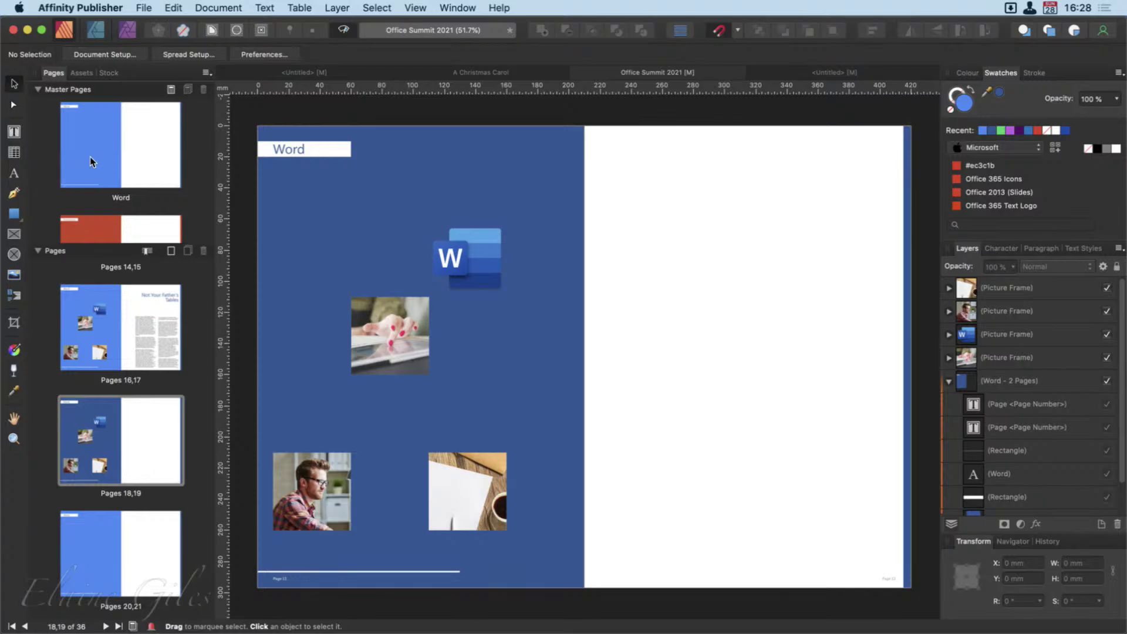
Step: Reapply the Word master to pages 18-19 and inspect the objects inside the spread's Word master layer
left_click(122, 144)
left_click_drag(122, 144, 118, 450)
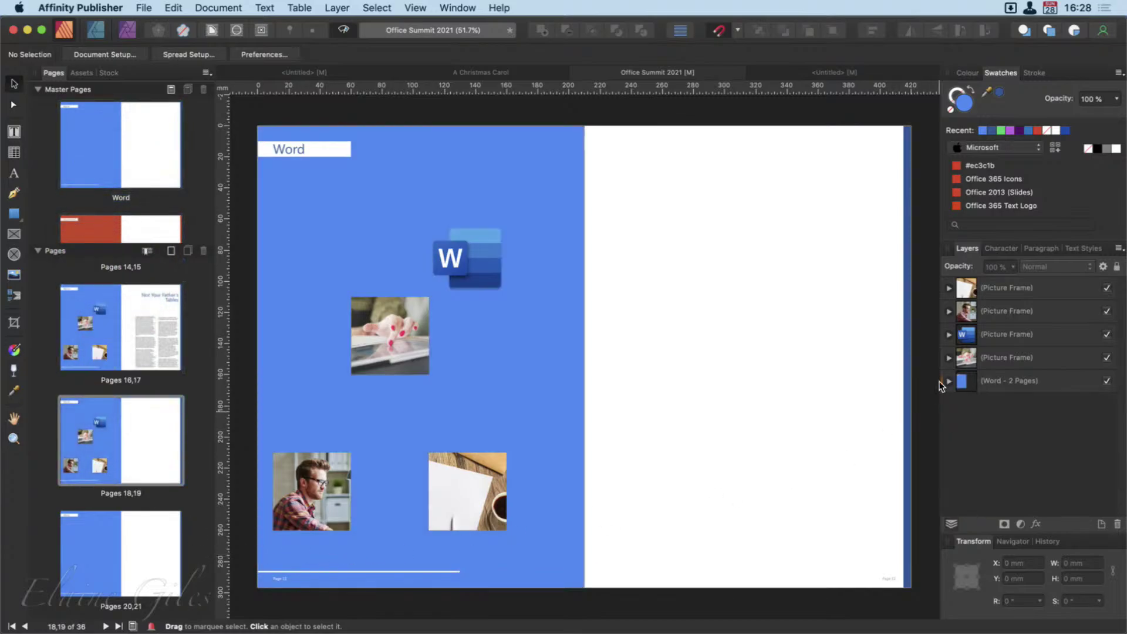
left_click(95, 431)
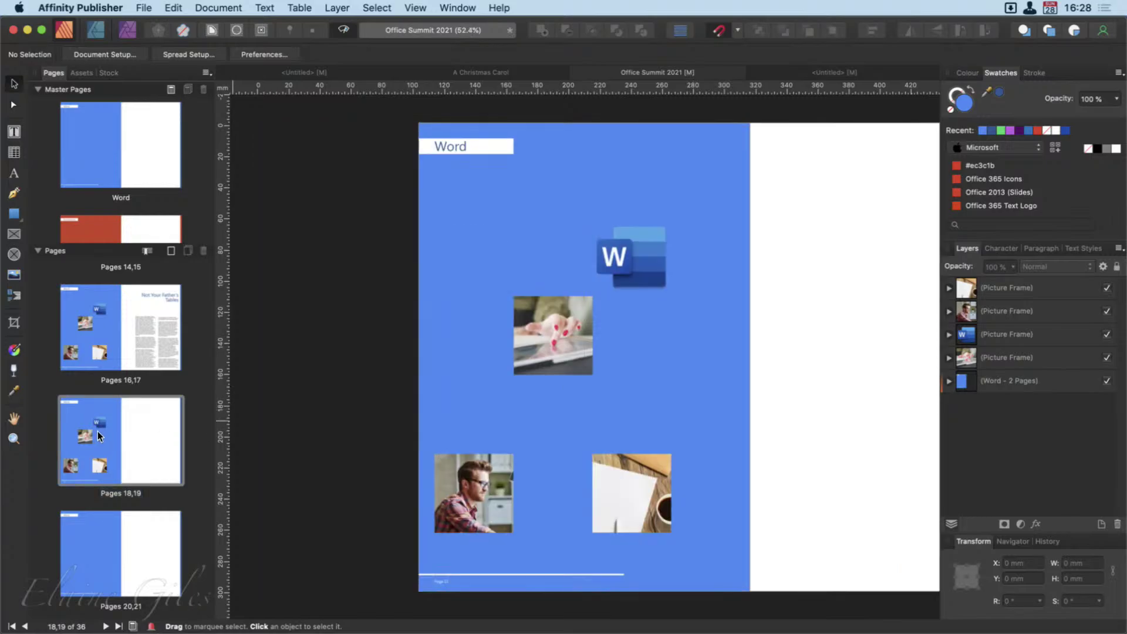
left_click(948, 381)
scroll(1081, 472, "down", 2)
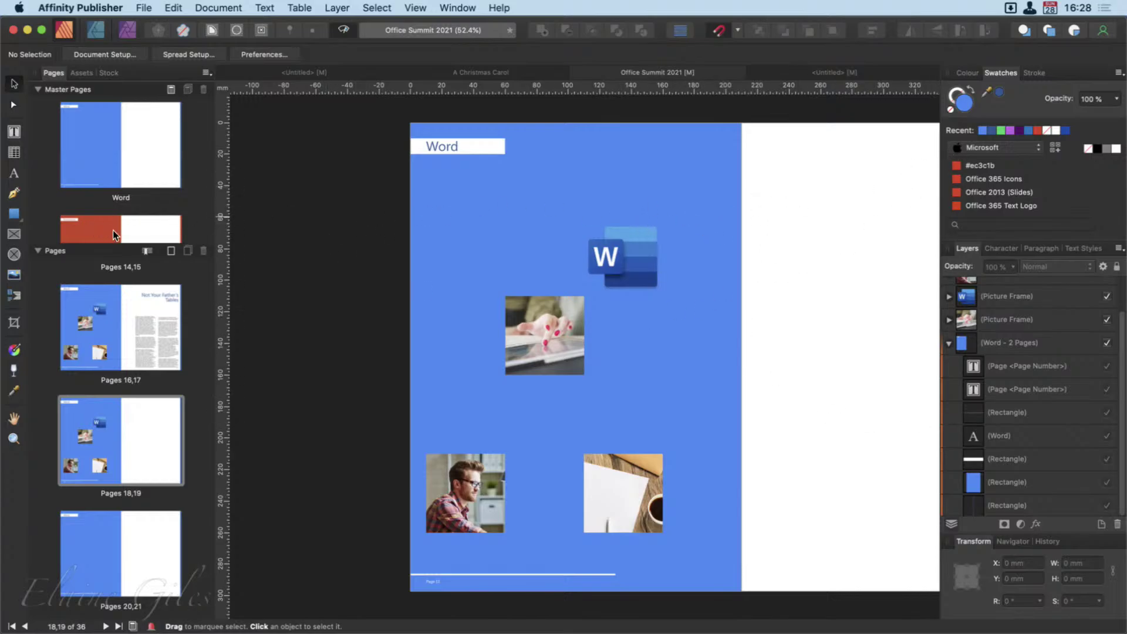
Step: Draw a rectangle about 54 by 107 mm on the empty page of spread 18-19, filled with the Word logo's sampled dark blue
scroll(116, 399, "down", 15)
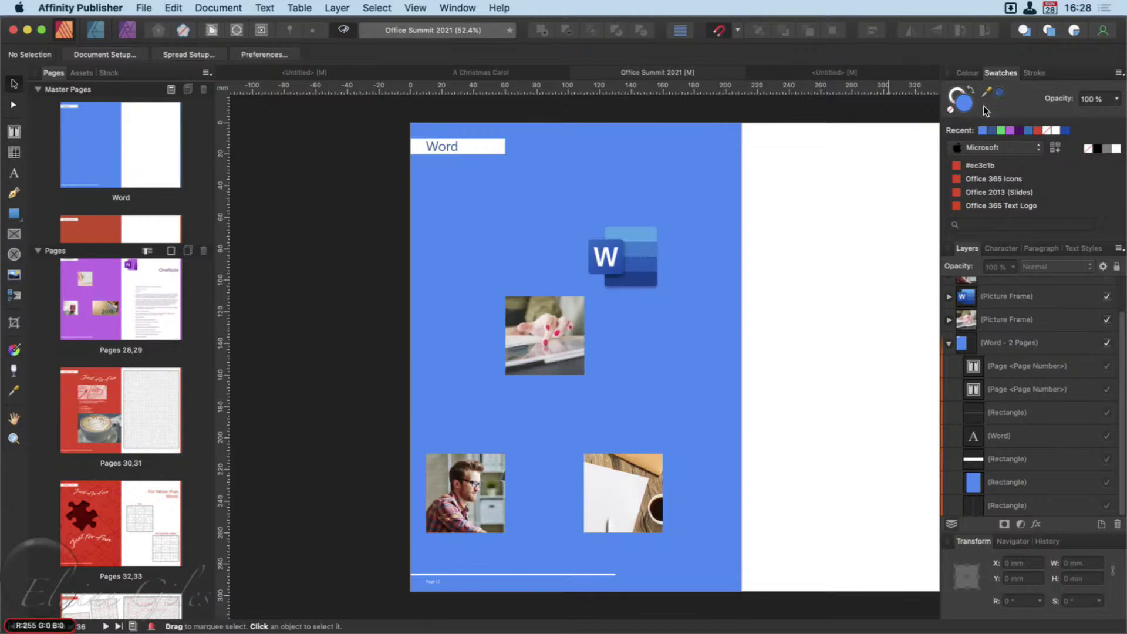
left_click_drag(984, 106, 634, 283)
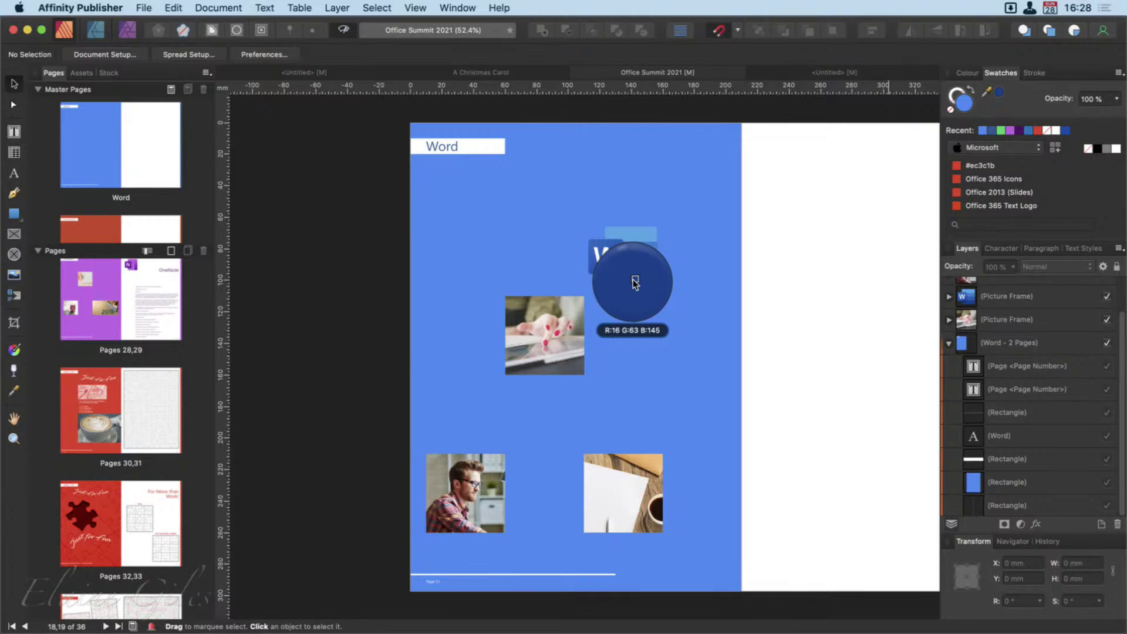
left_click_drag(634, 282, 633, 283)
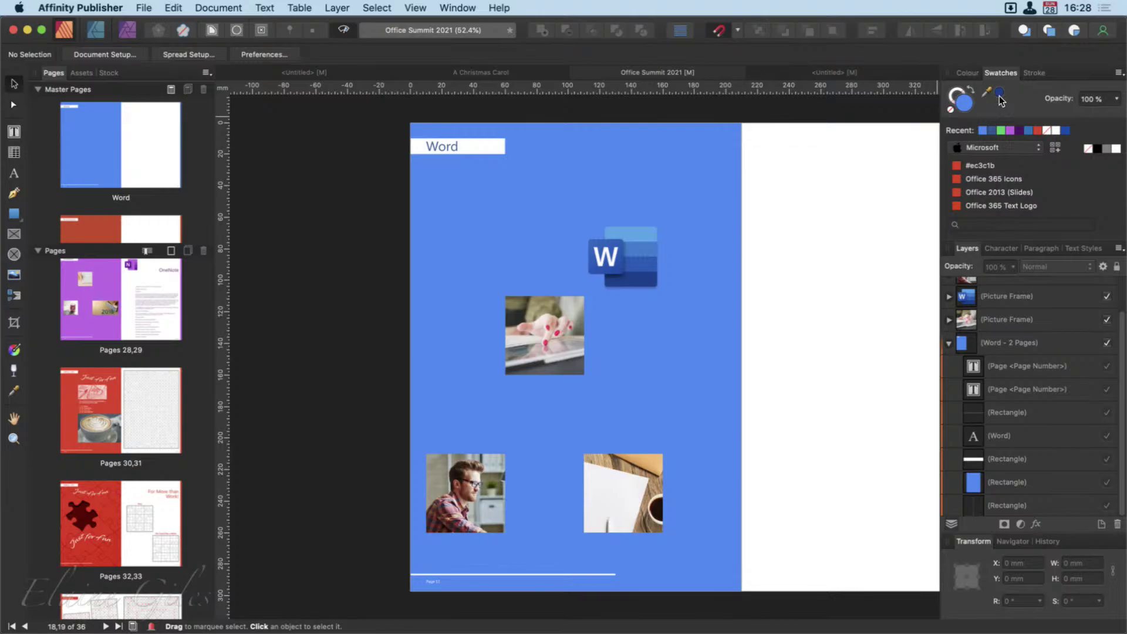
left_click(14, 214)
left_click_drag(774, 160, 860, 329)
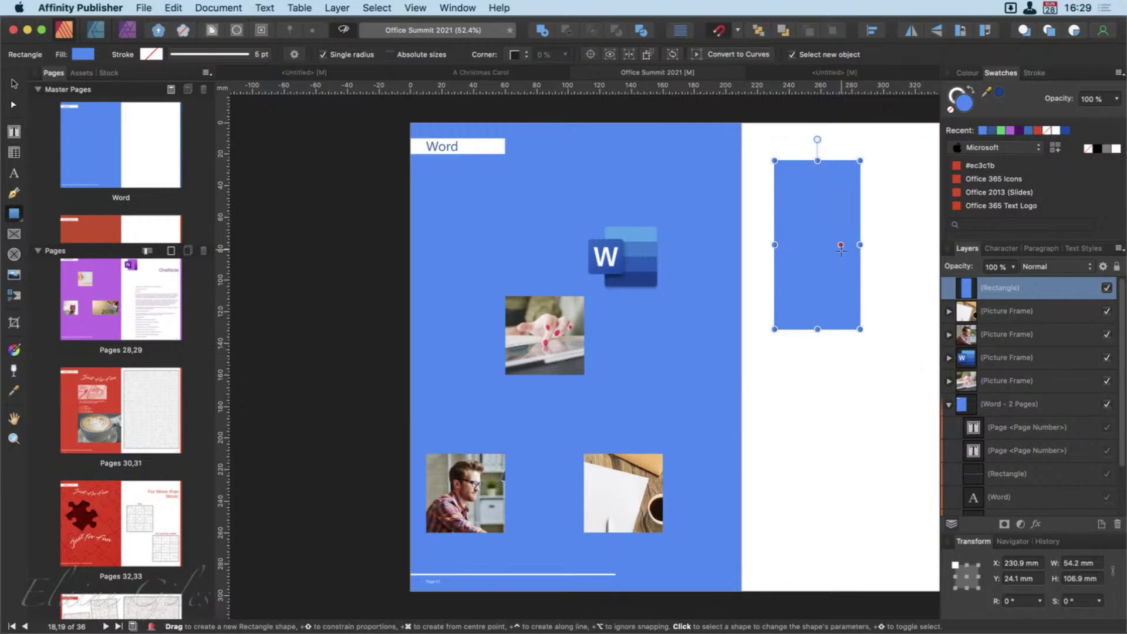
left_click(999, 93)
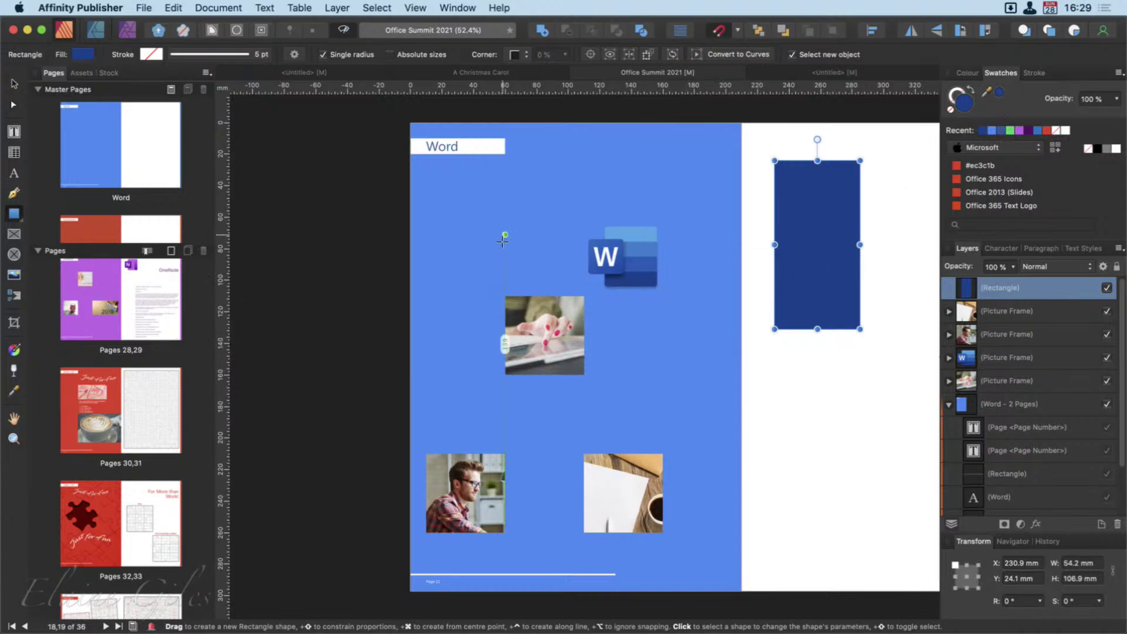
Step: Recolour the rectangle with a dark tone sampled from the man's shirt, then with the page's blue background using the Colour Picker Tool
left_click(503, 241)
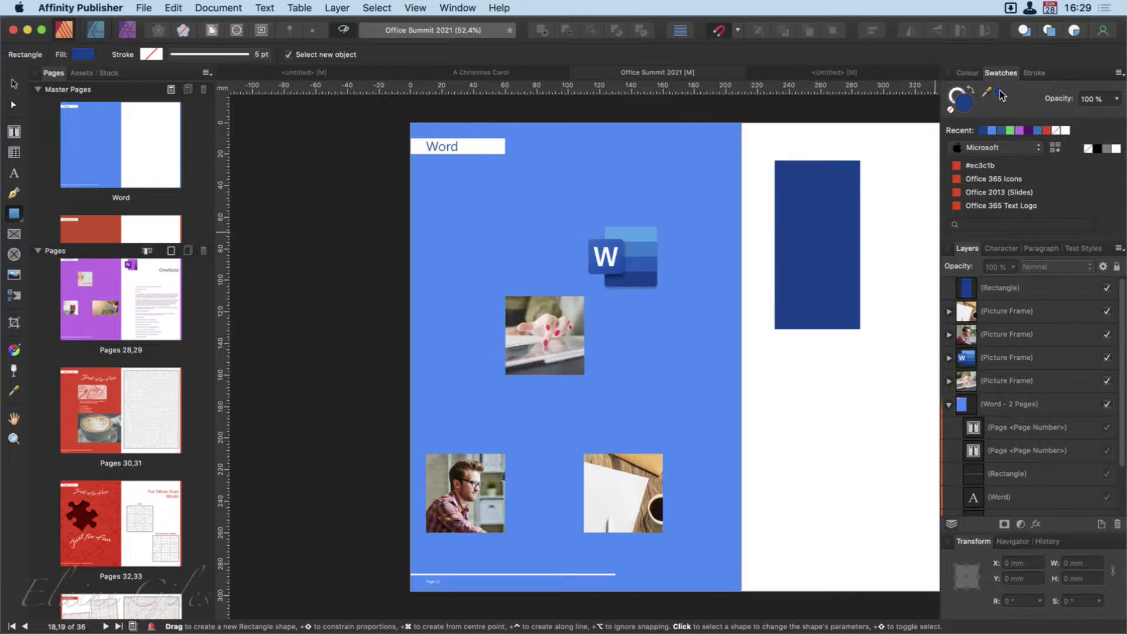
left_click_drag(1001, 95, 446, 515)
left_click(836, 195)
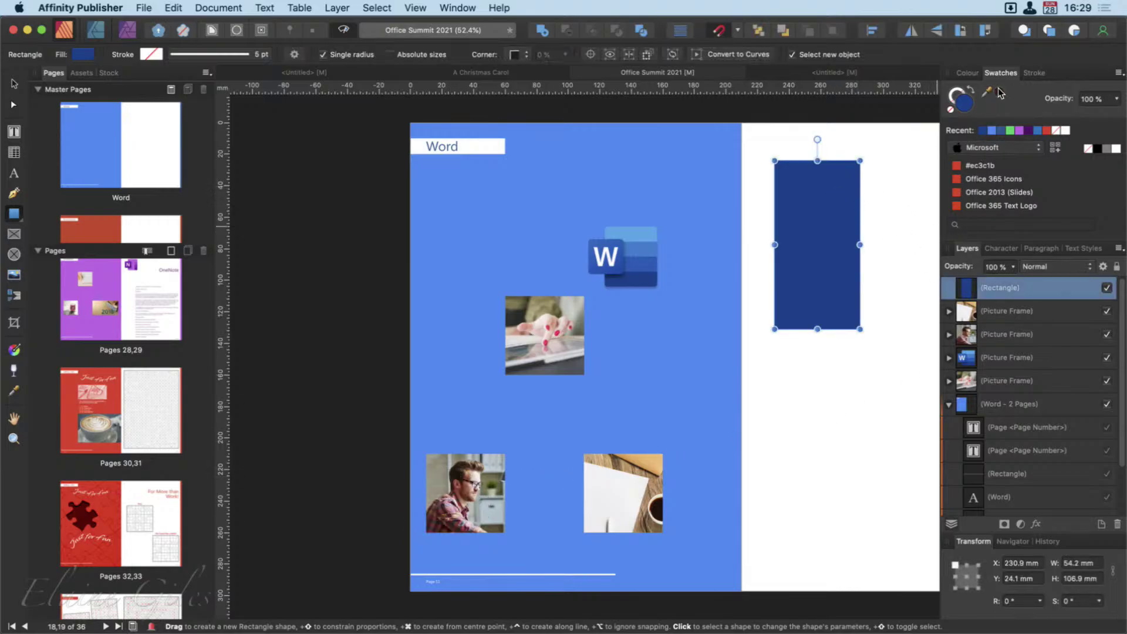
left_click(1000, 92)
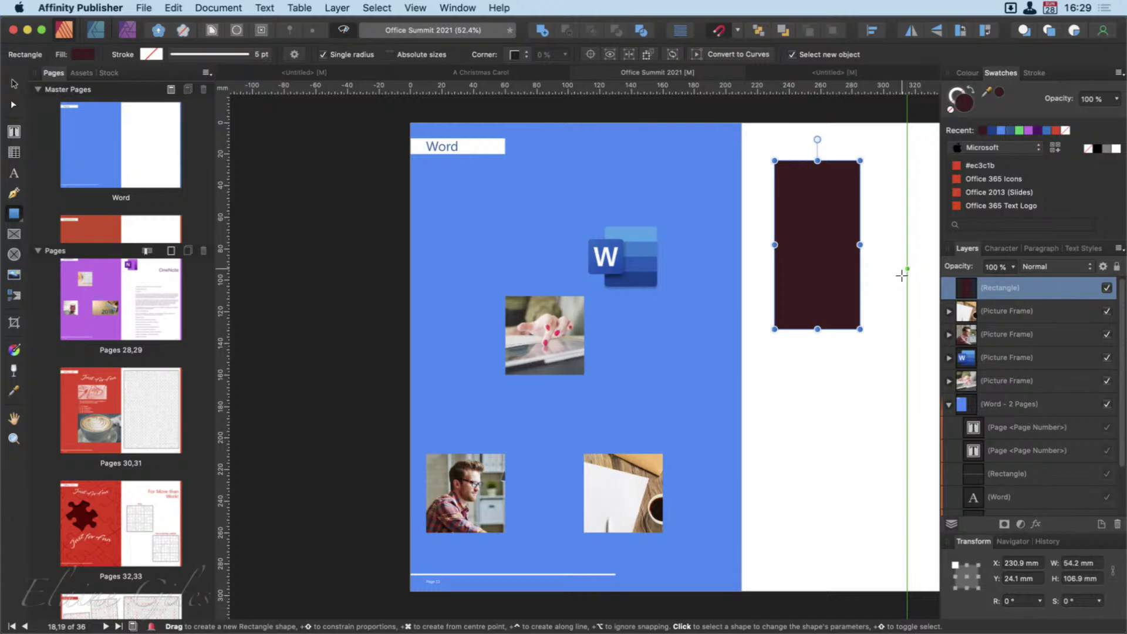
left_click(14, 394)
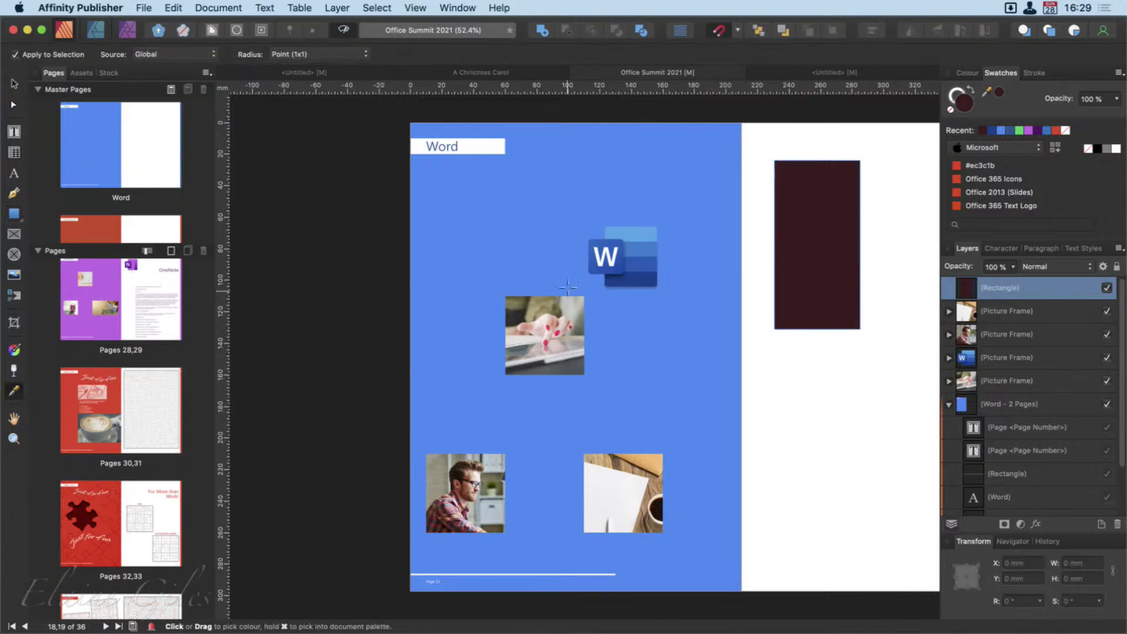
left_click(545, 186)
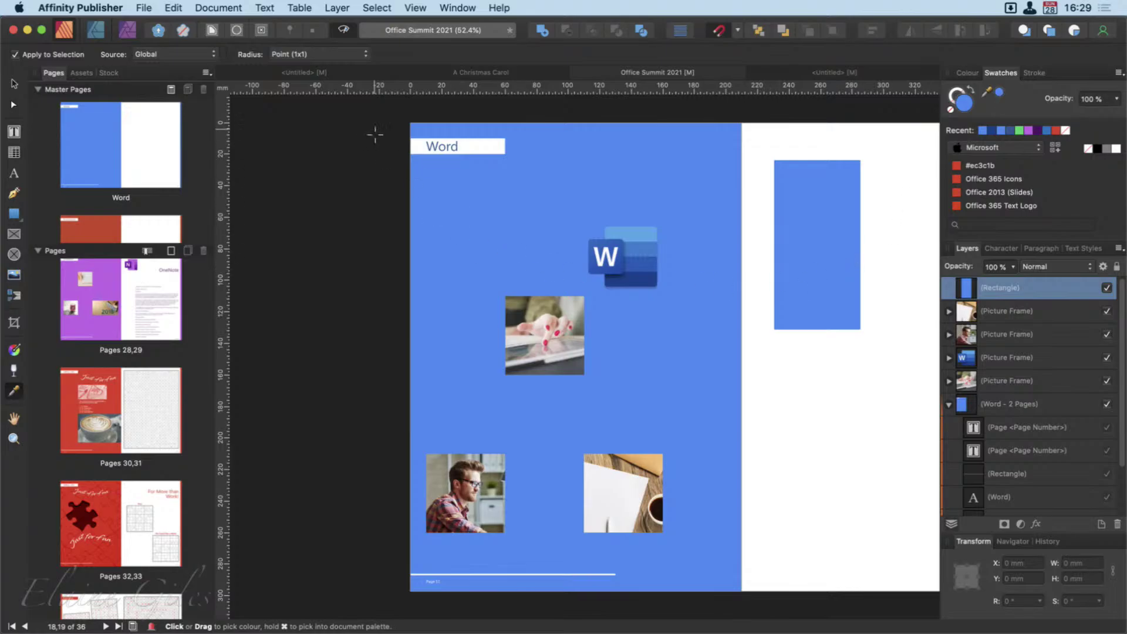
Step: Set the Colour Picker radius to Average (129x129) and recolour the rectangle by sampling several spots around the man's shirt
left_click(321, 54)
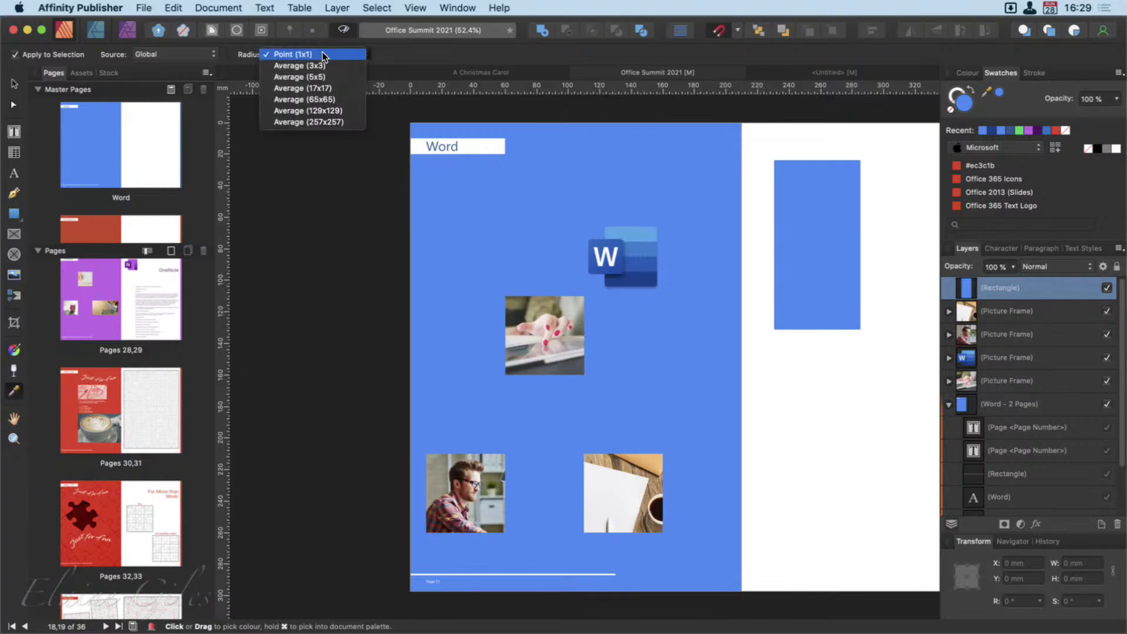
left_click(334, 110)
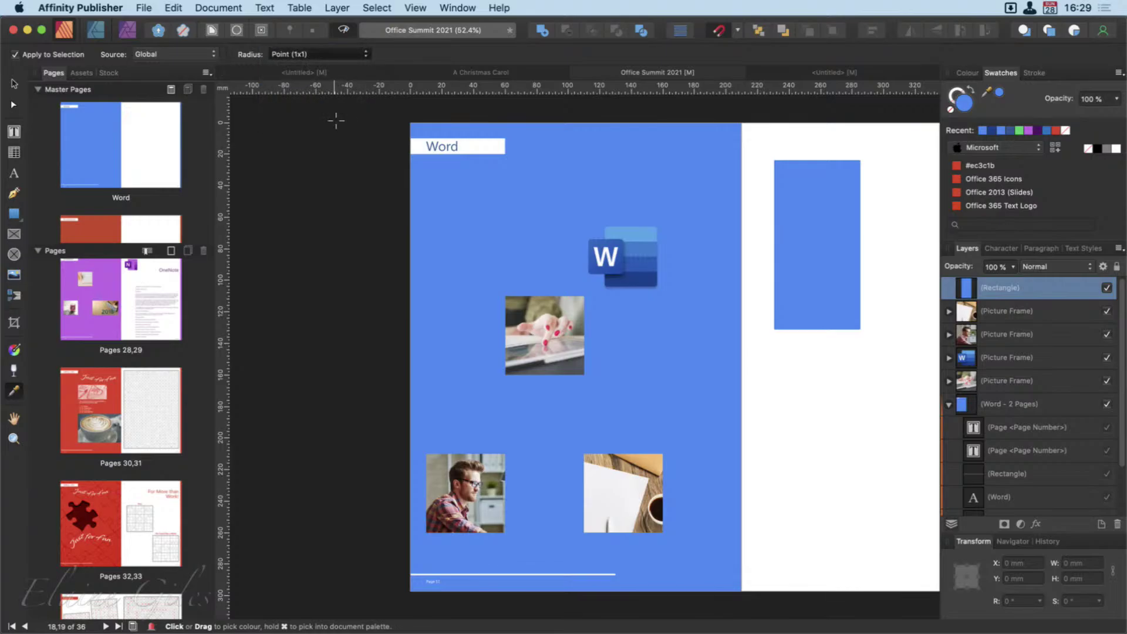
left_click(444, 523)
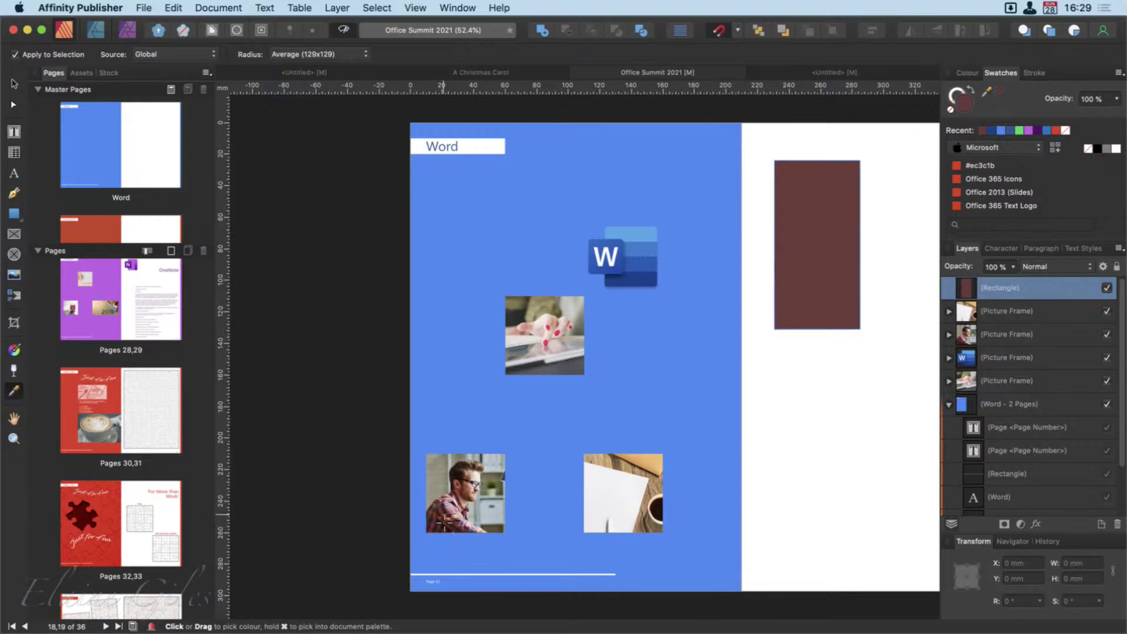
left_click(449, 509)
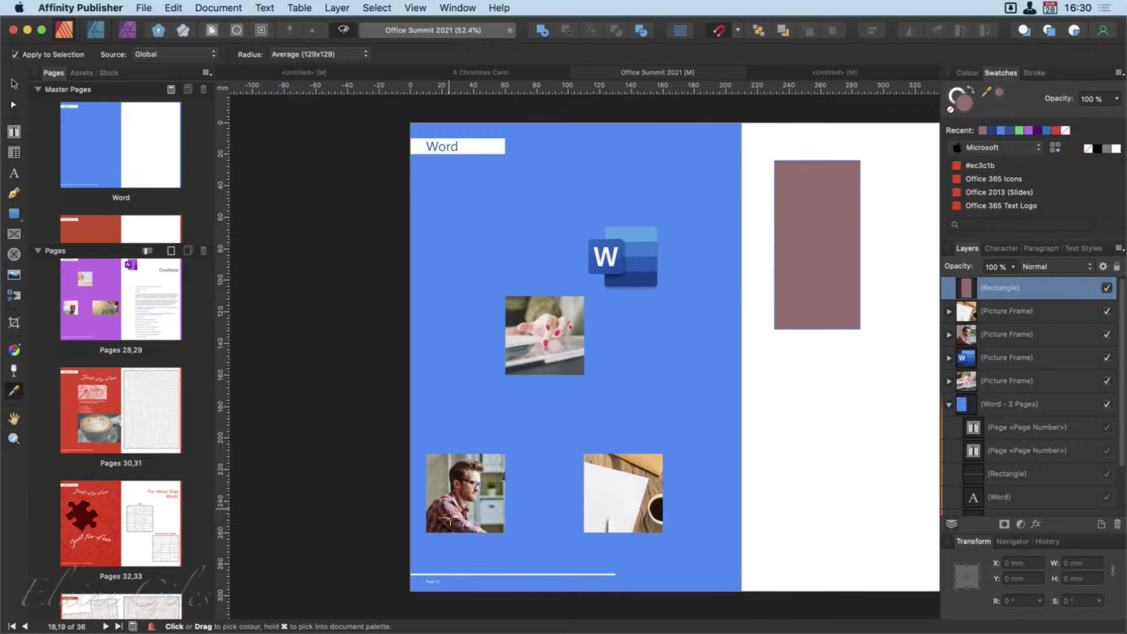
left_click(453, 518)
left_click(458, 524)
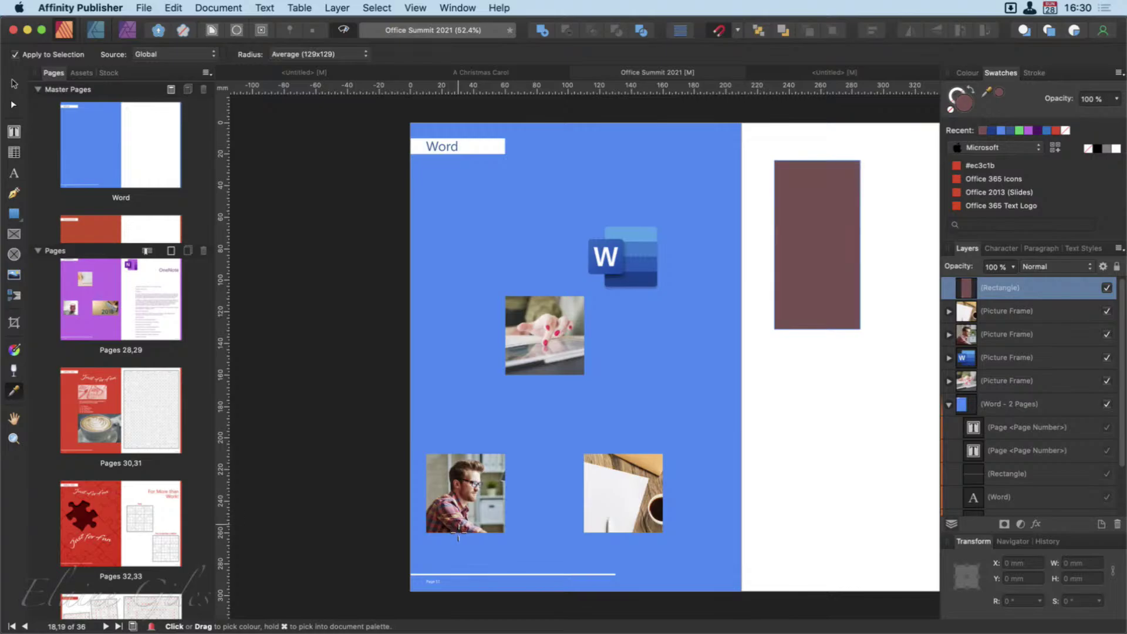
left_click(460, 531)
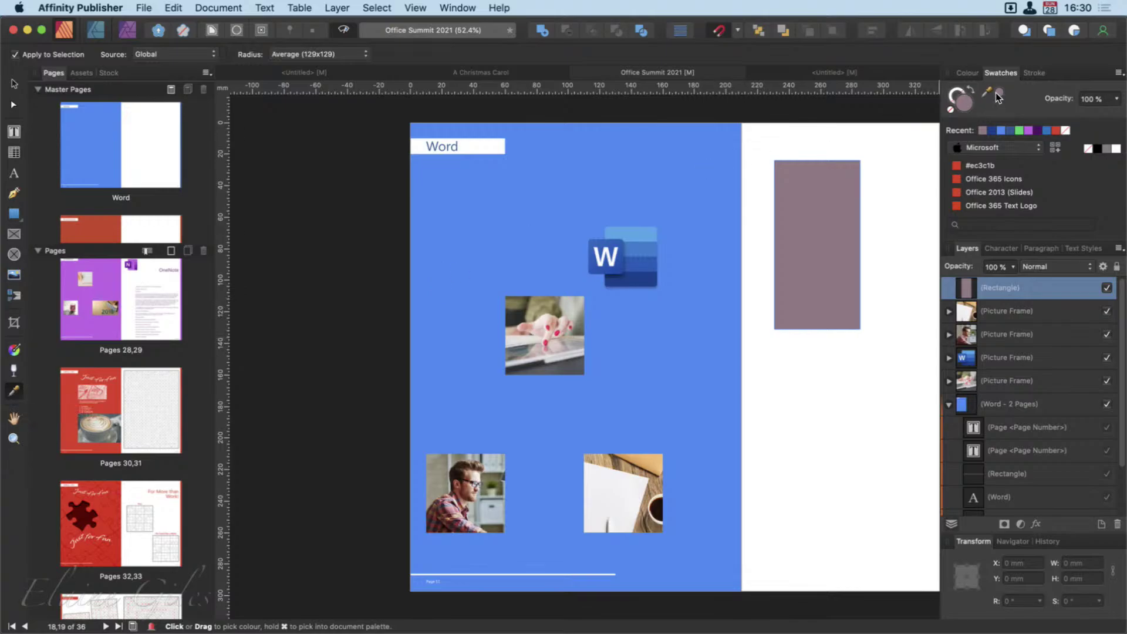
left_click(215, 54)
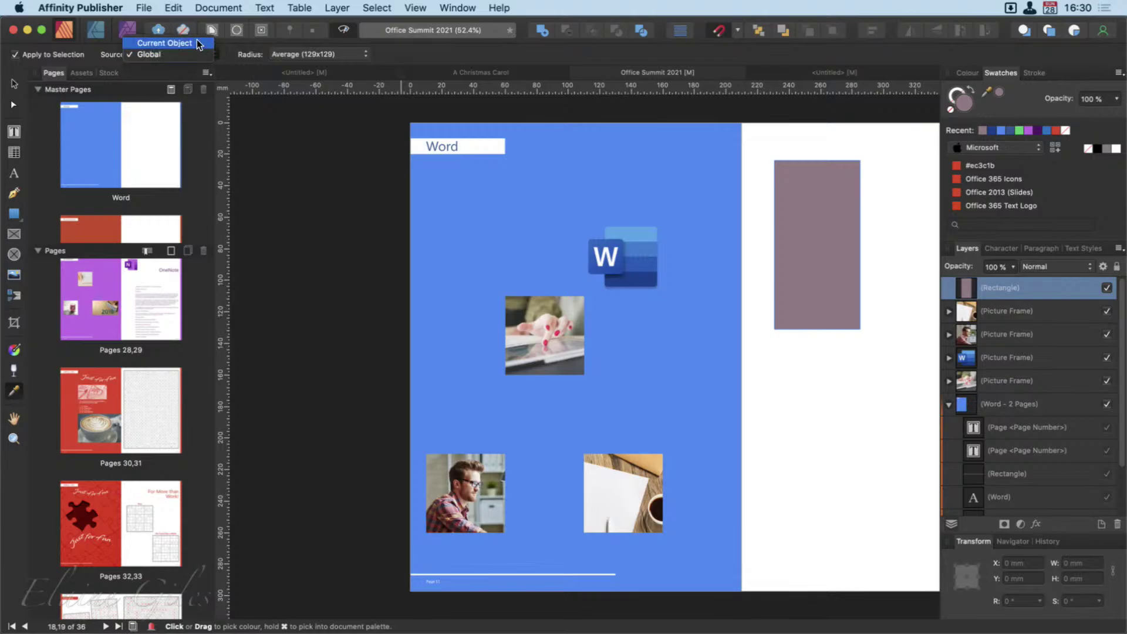
left_click(413, 371)
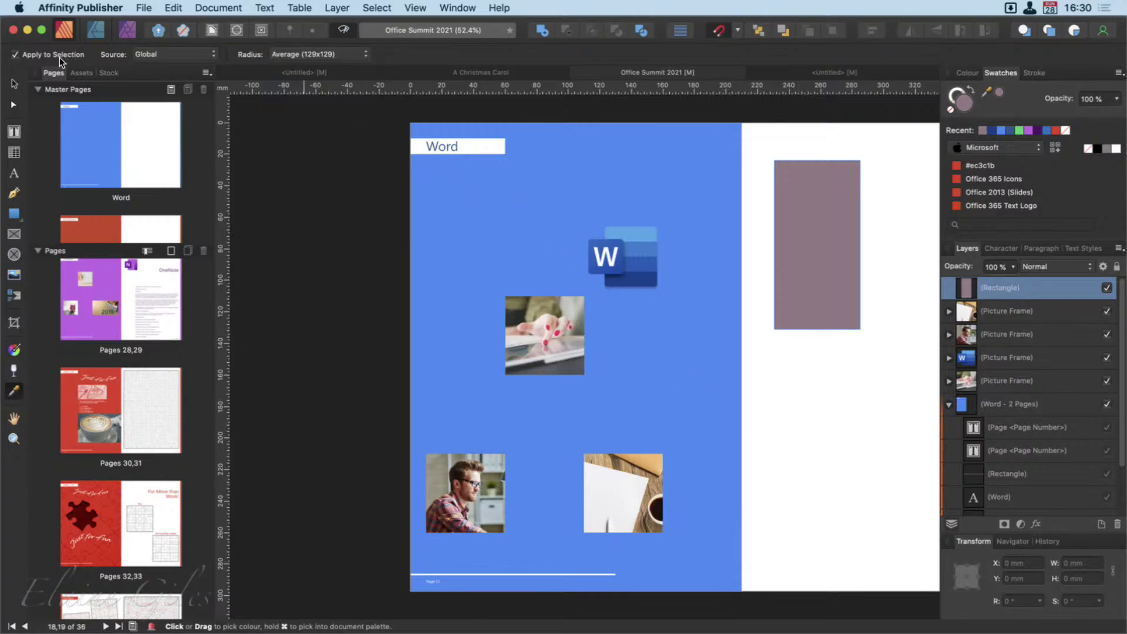
Step: Draw a second rectangle about 45 by 57 mm below the first and fill it with a recently used dark blue
left_click(14, 214)
left_click_drag(835, 356, 908, 445)
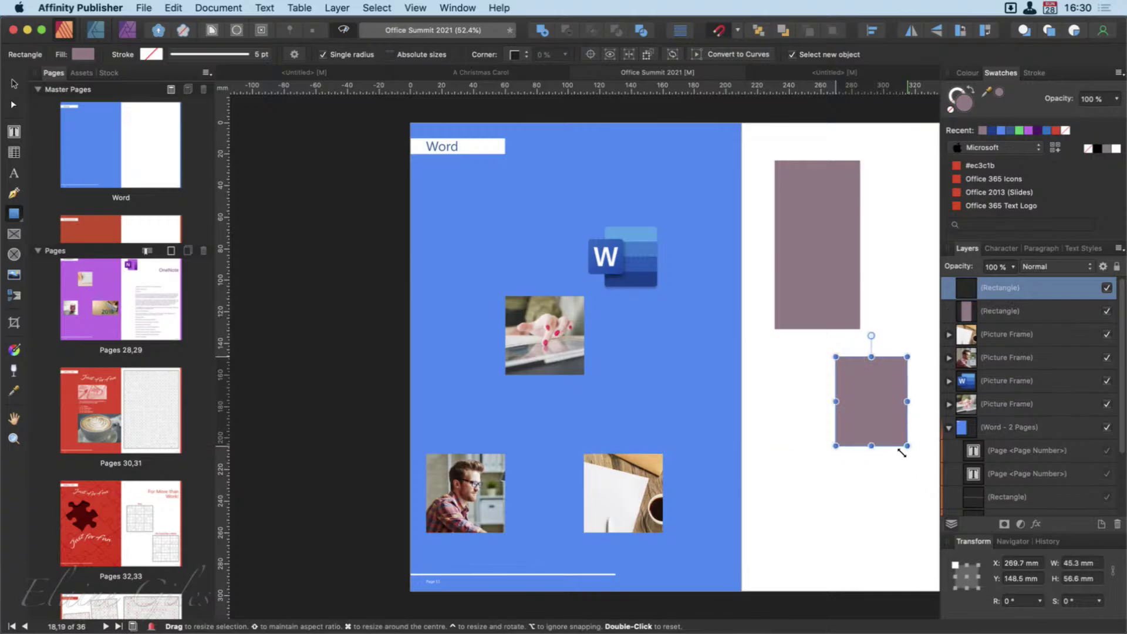
left_click(1002, 130)
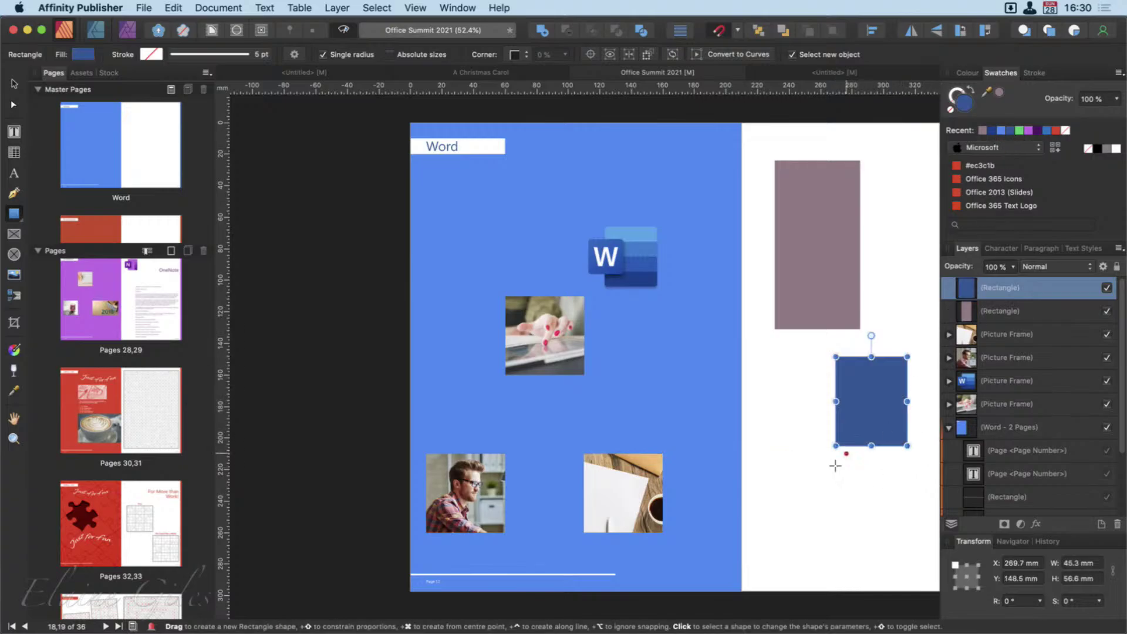
left_click(14, 84)
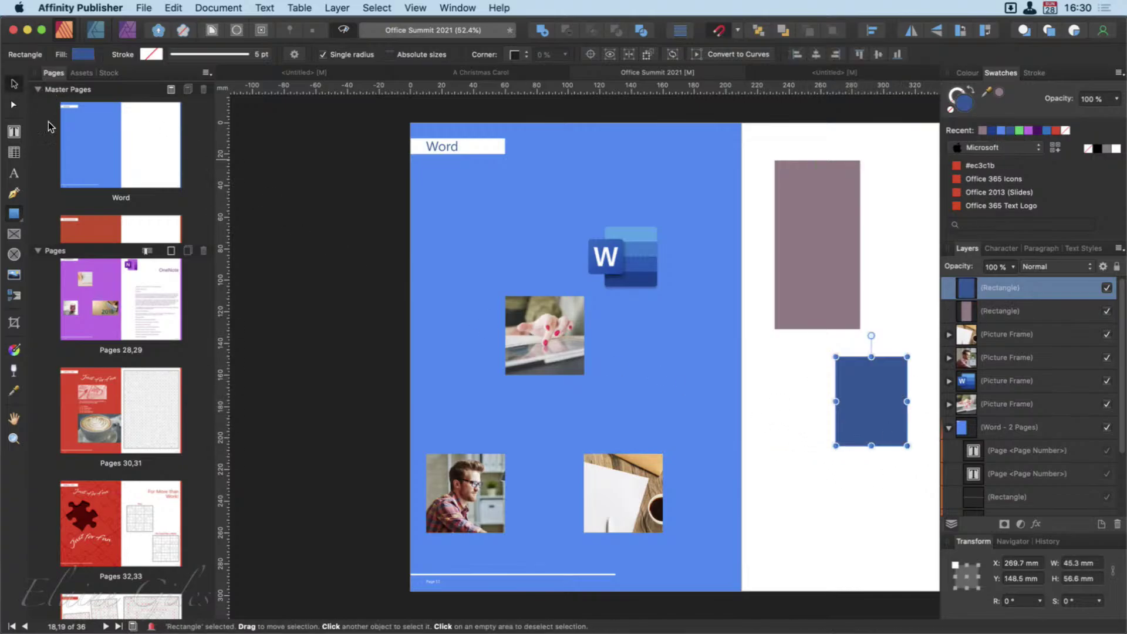
left_click(770, 466)
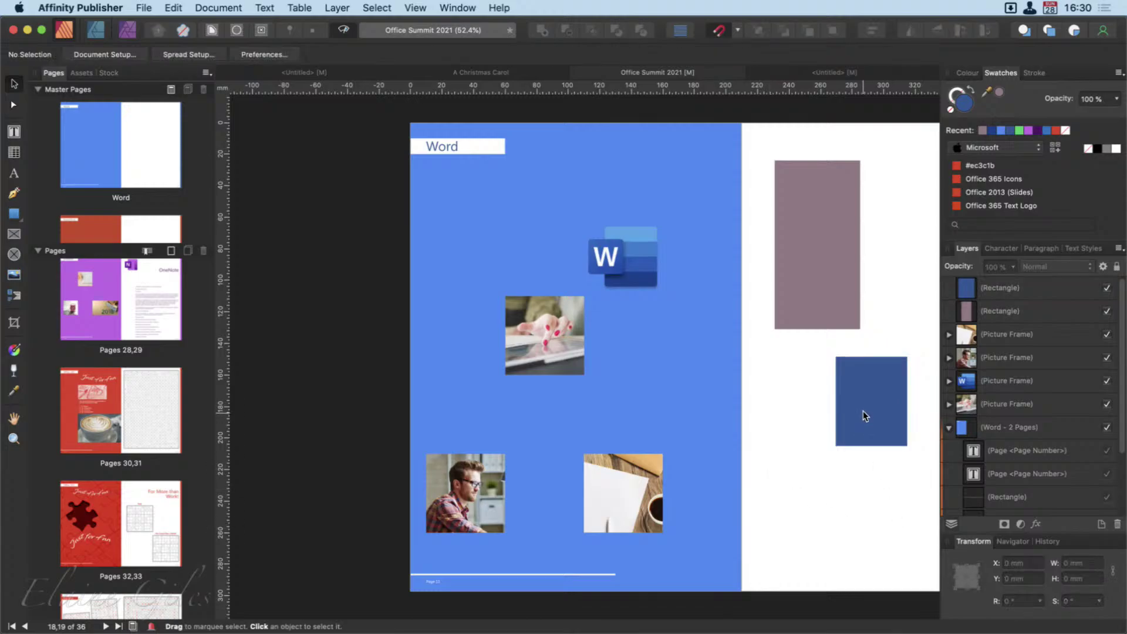
Step: Recolour the second rectangle with the averaged colour sampled from the man's shirt using the Colour Picker Tool
left_click(16, 392)
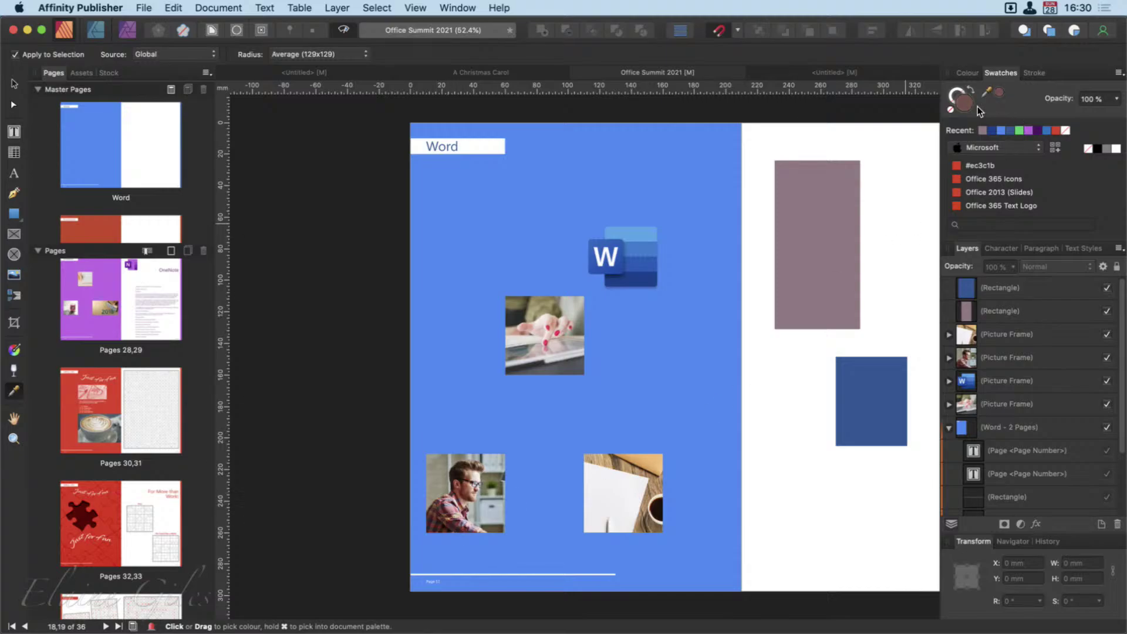
left_click(13, 83)
left_click(855, 357)
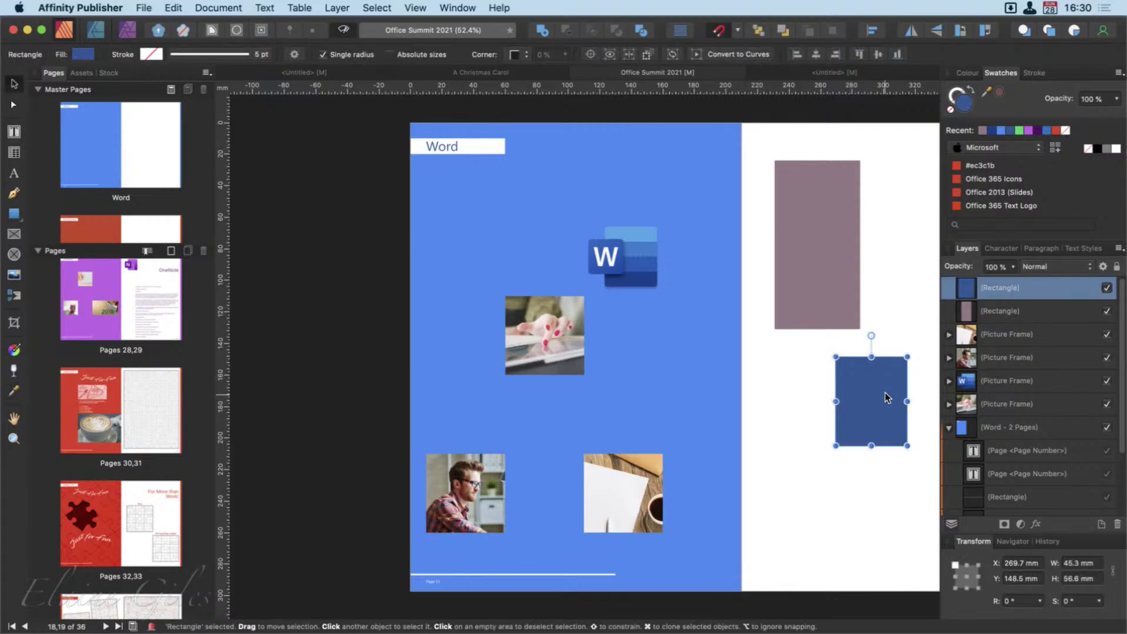
left_click(14, 391)
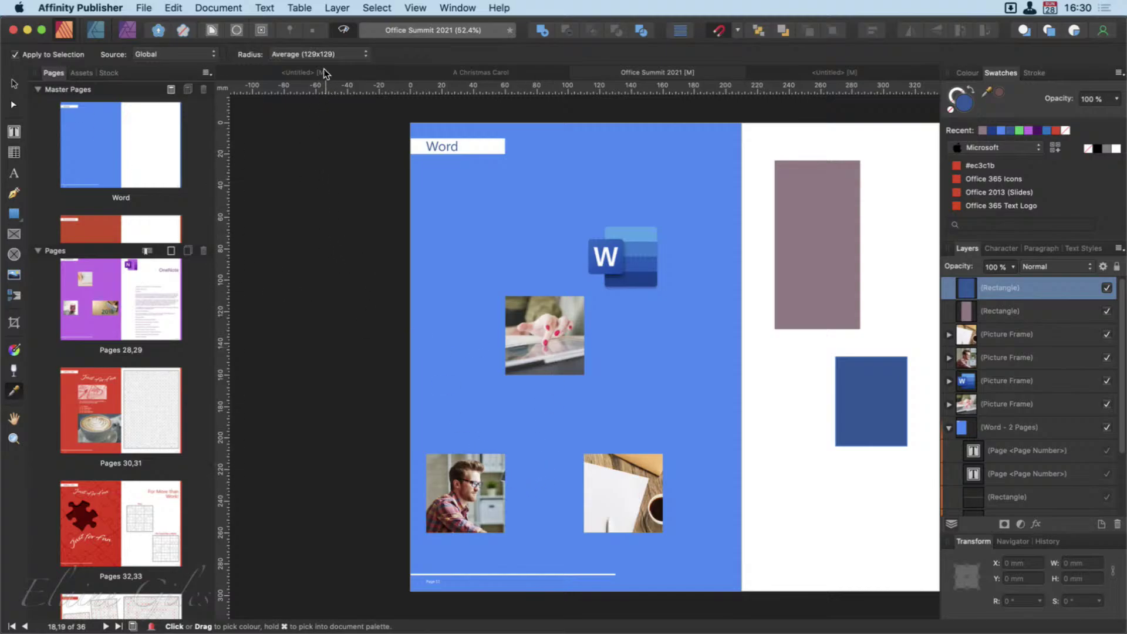
left_click(447, 519)
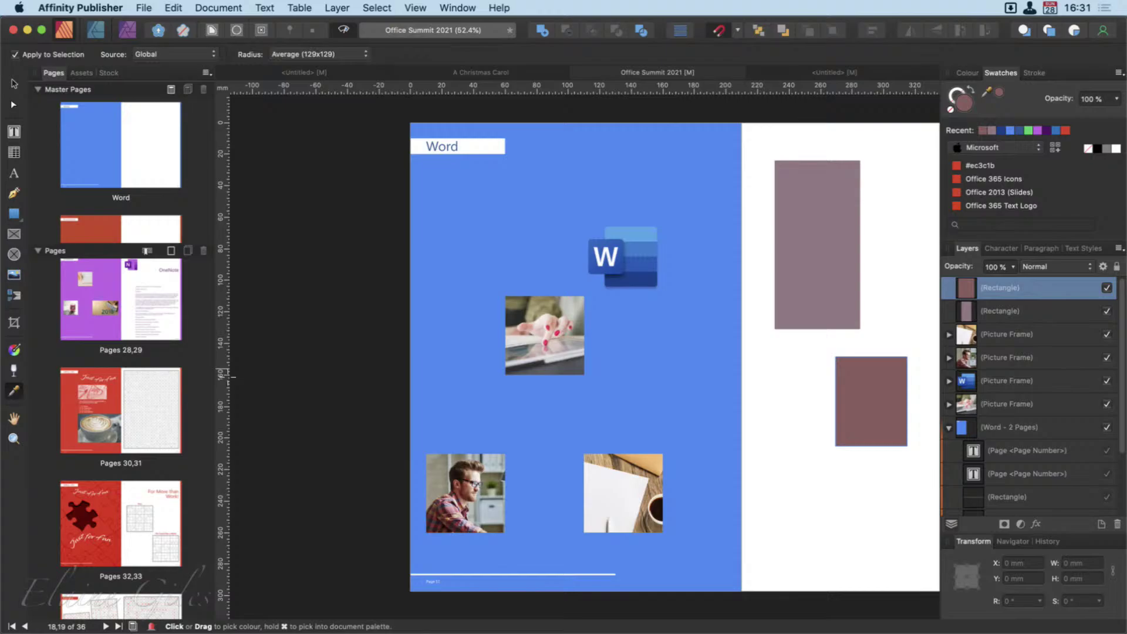
Step: Open the Word master and select all of its layers, from the page number frame to the lowest rectangle, to examine its contents
double_click(128, 146)
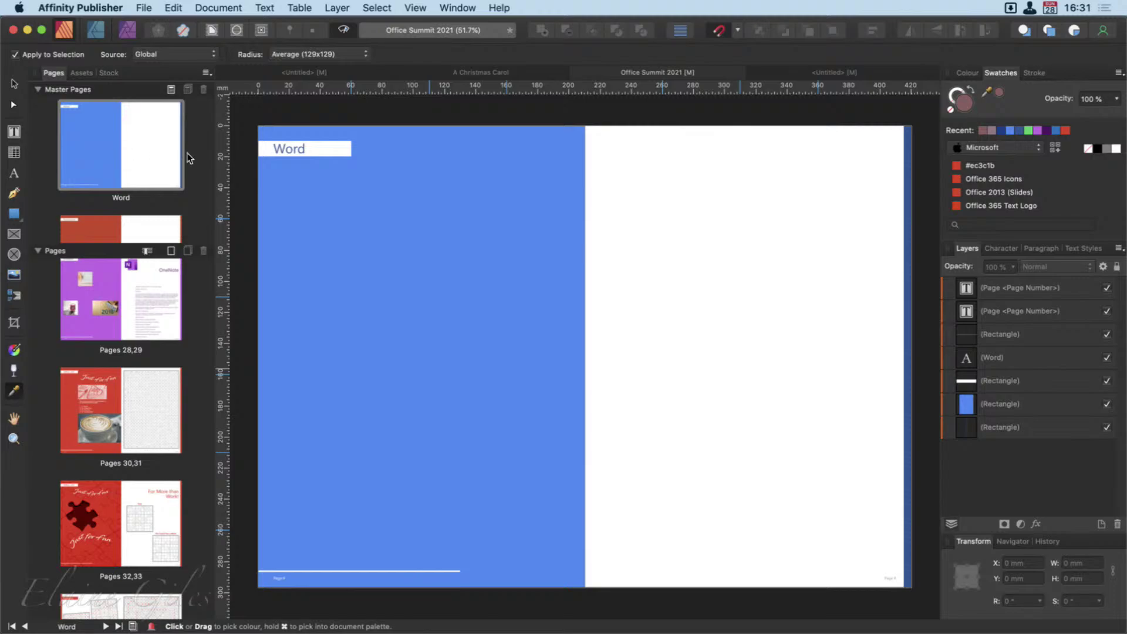
left_click(1027, 289)
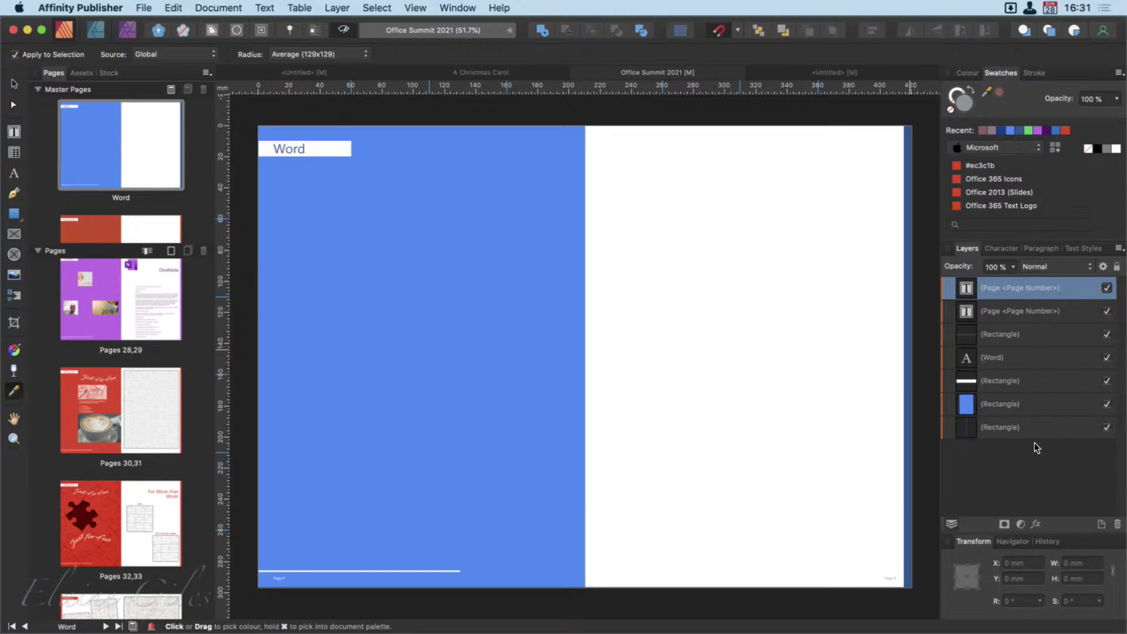
left_click(1027, 427, "shift")
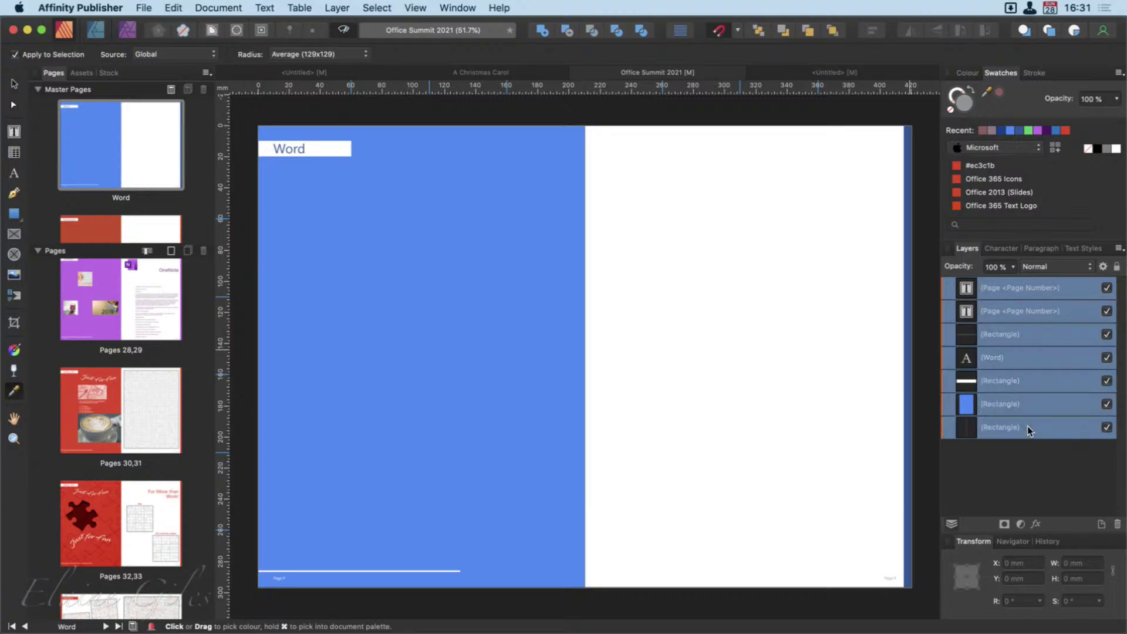
left_click(1024, 462)
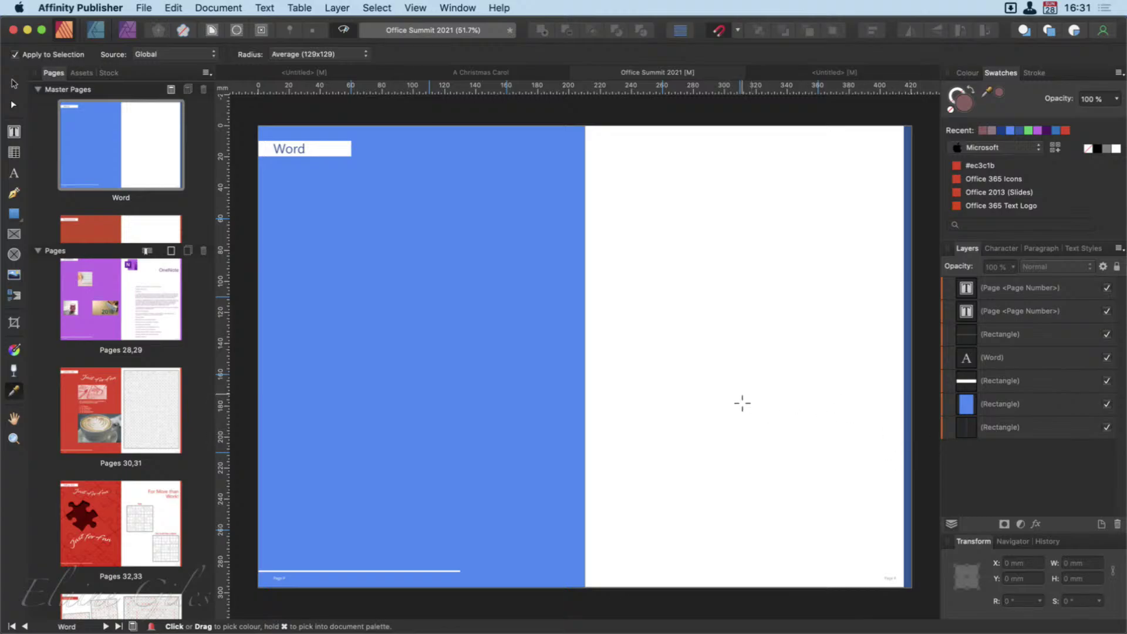
Step: Show the OneNote spread on pages 28,29 and inspect the contents of its OneNote - 2 Pages master layer
left_click(120, 296)
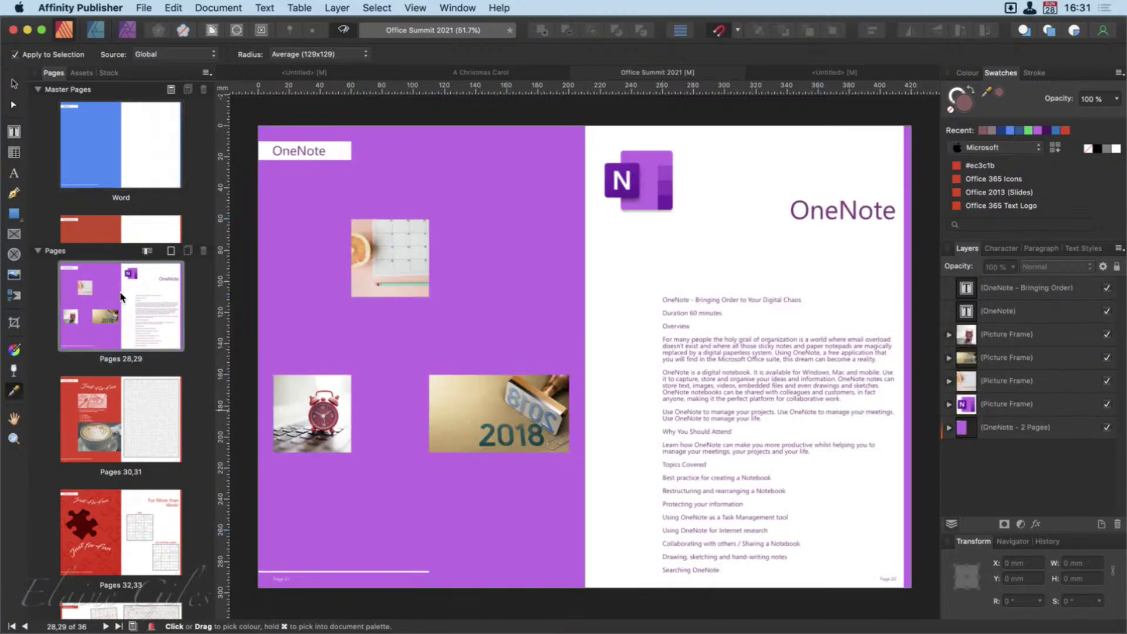
left_click(949, 427)
scroll(1044, 473, "down", 3)
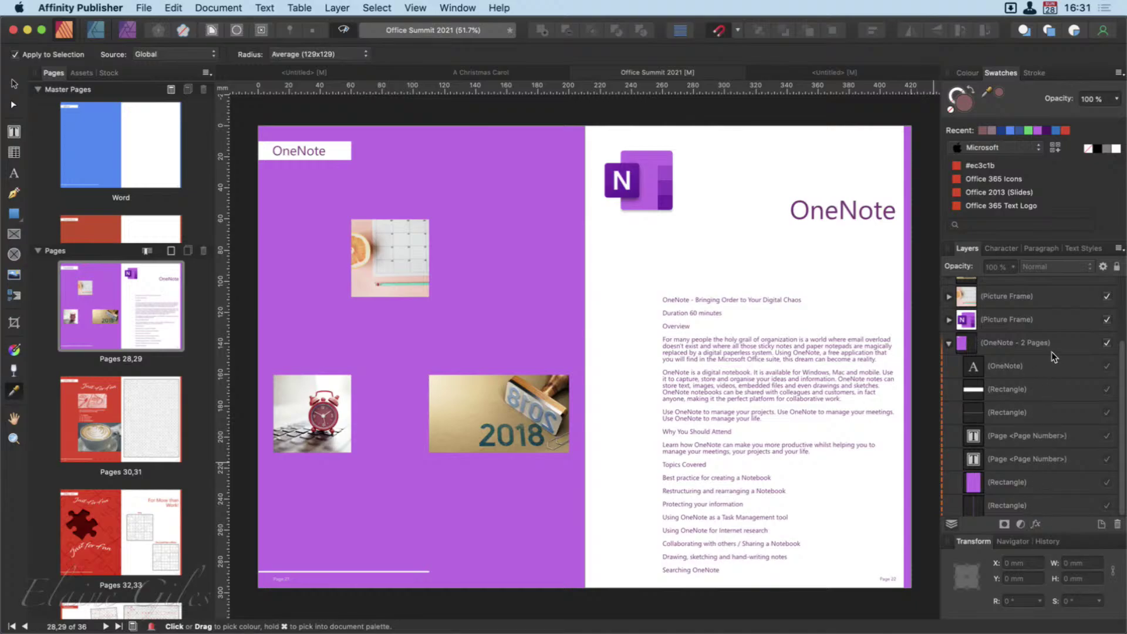
left_click(947, 343)
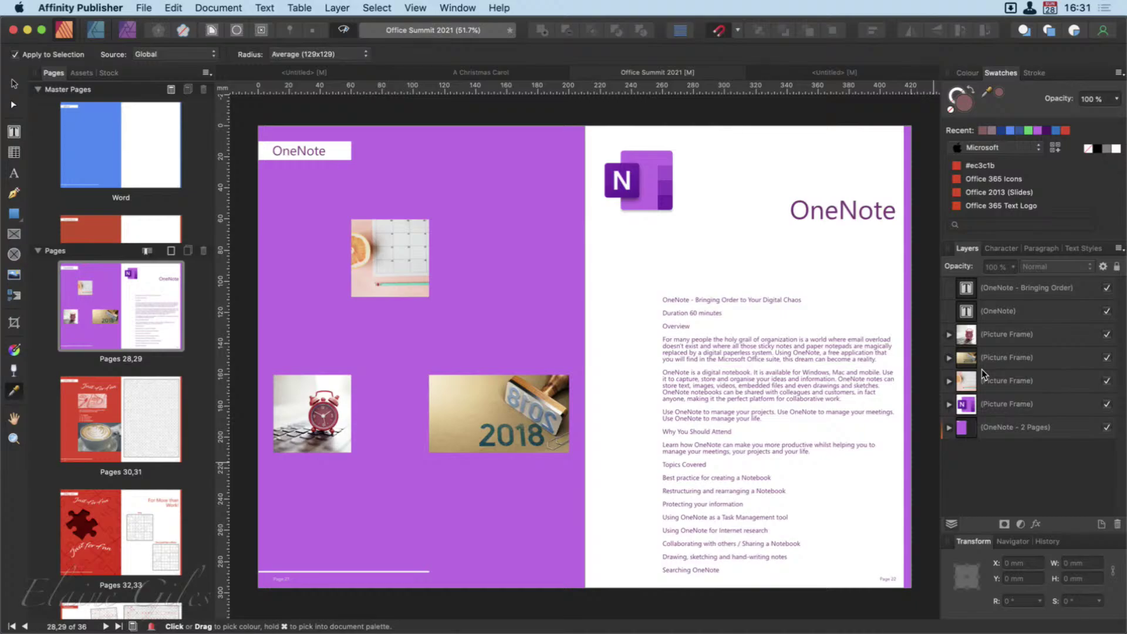
Step: Show the Outlook spread on pages 24,25 and inspect the contents of its blue Outlook - Left master layer
scroll(106, 415, "up", 10)
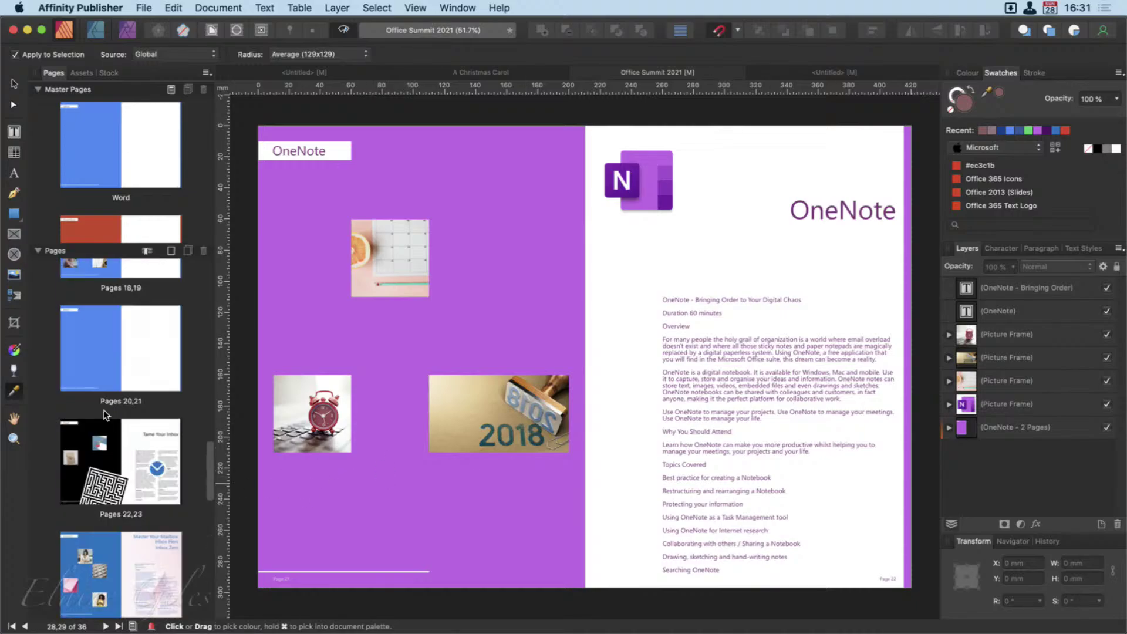
scroll(108, 434, "down", 1)
left_click(105, 518)
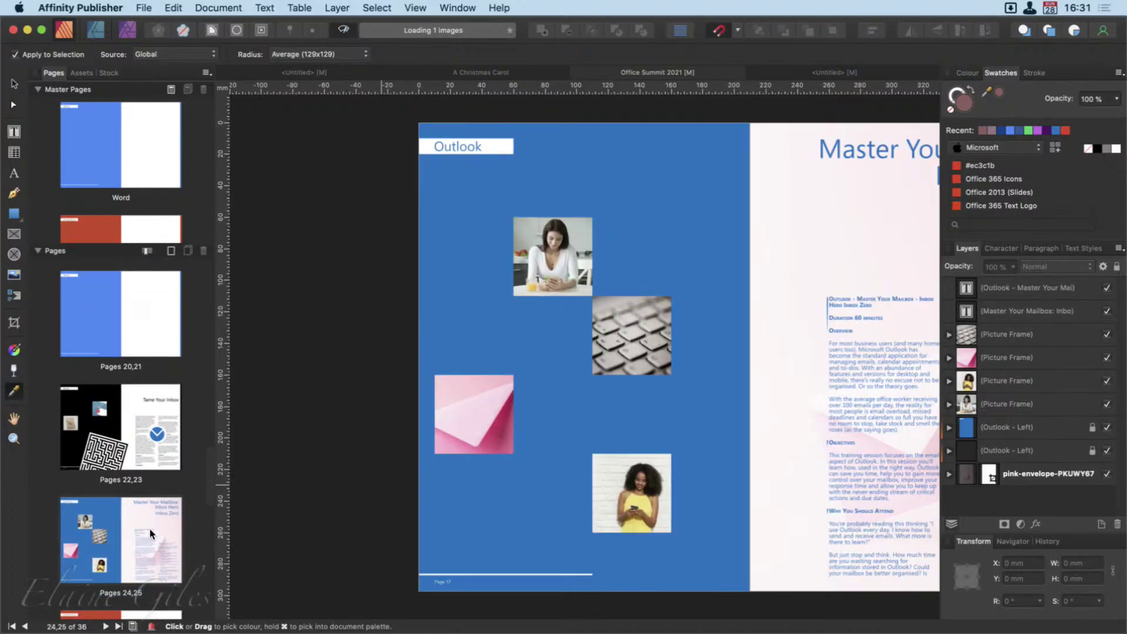
scroll(587, 474, "right", 5)
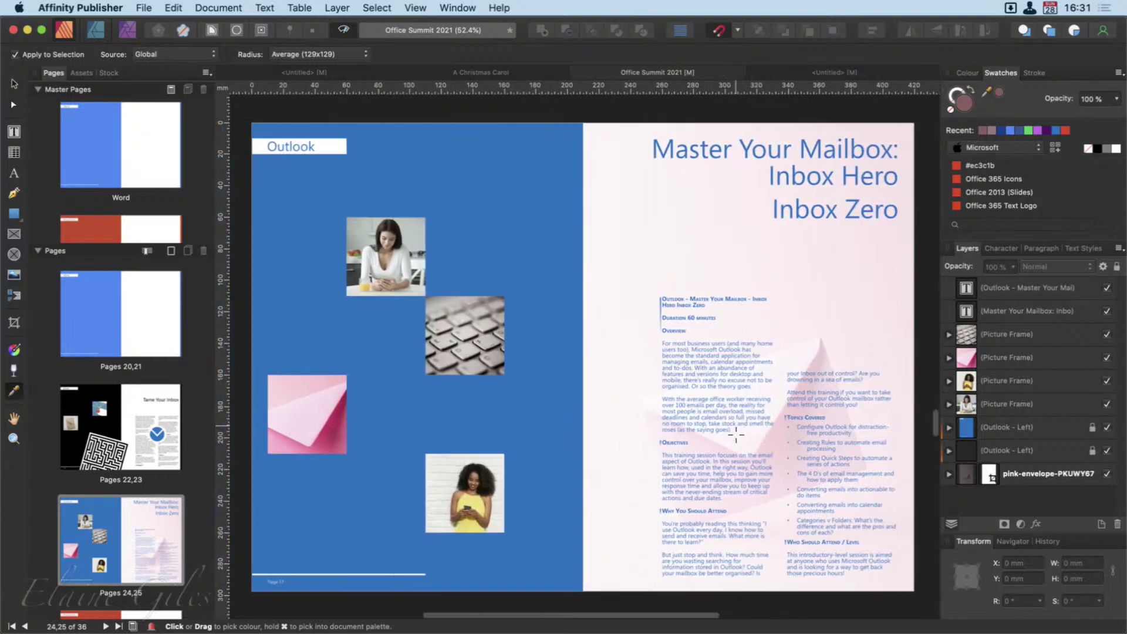
left_click(949, 427)
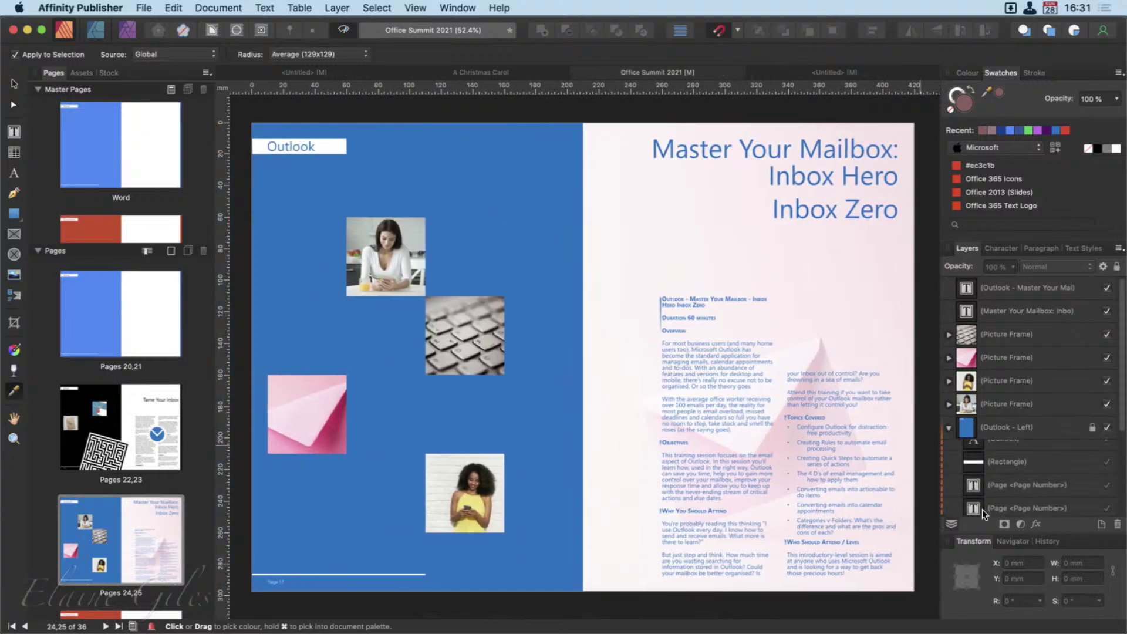
scroll(1067, 466, "down", 3)
scroll(1067, 466, "up", 3)
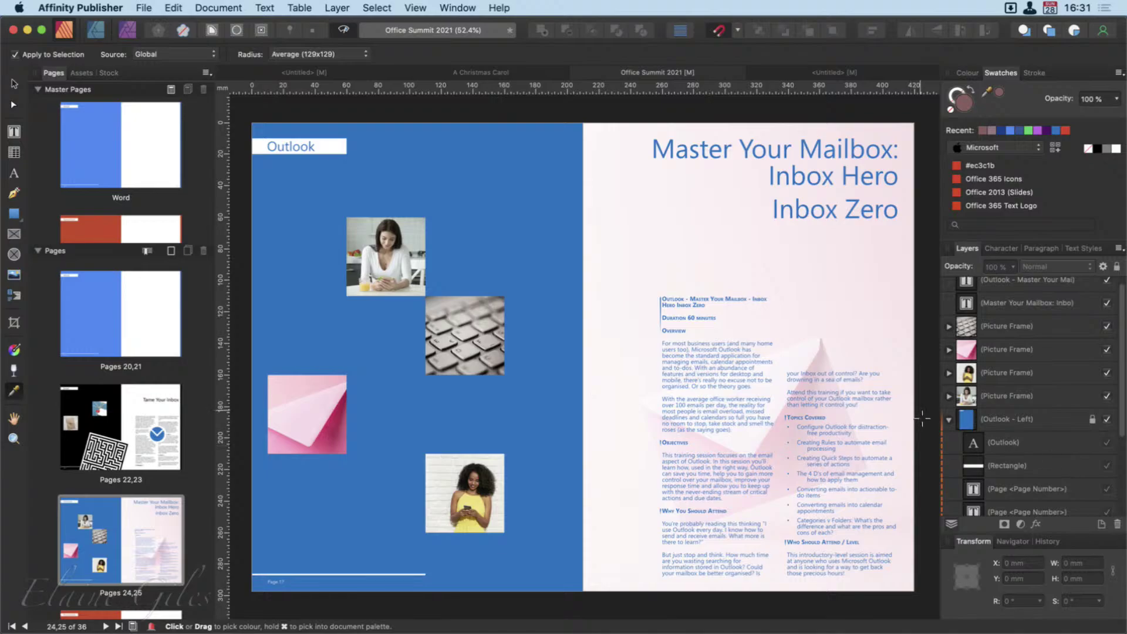
left_click(948, 417)
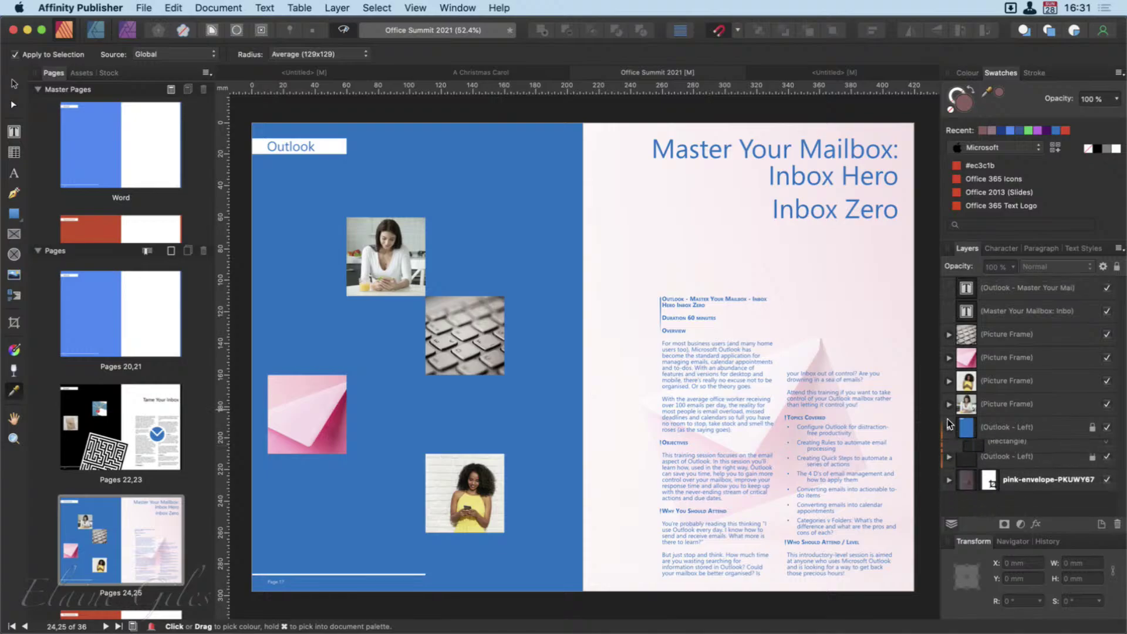
Step: Open the blue Outlook - Left master layer with Edit Linked and finish the editing session
right_click(1000, 424)
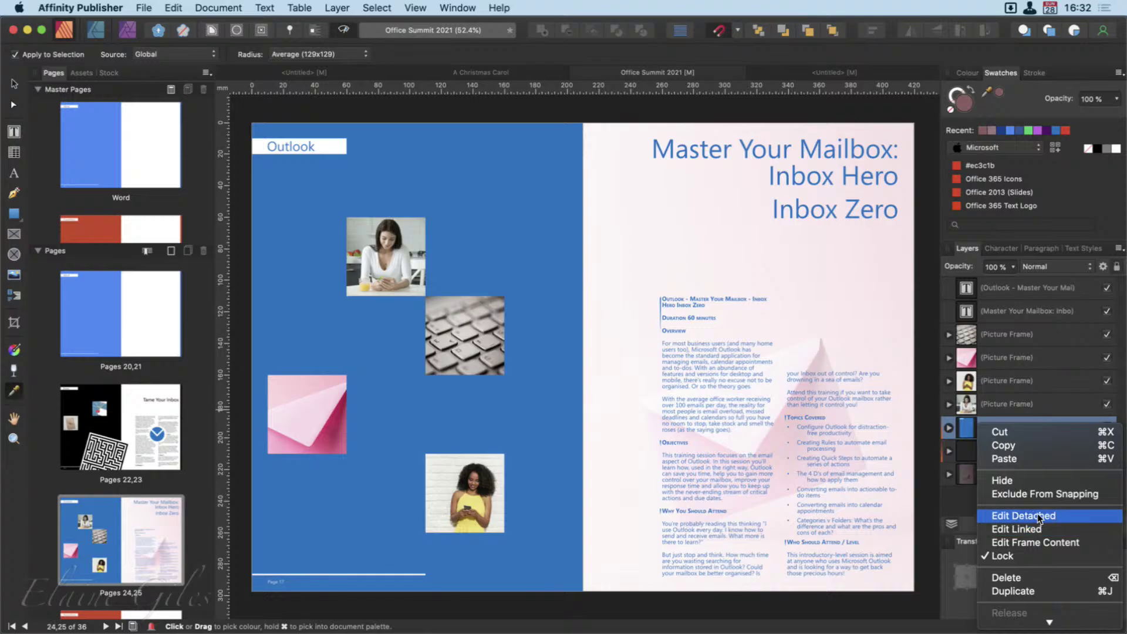
left_click(1038, 530)
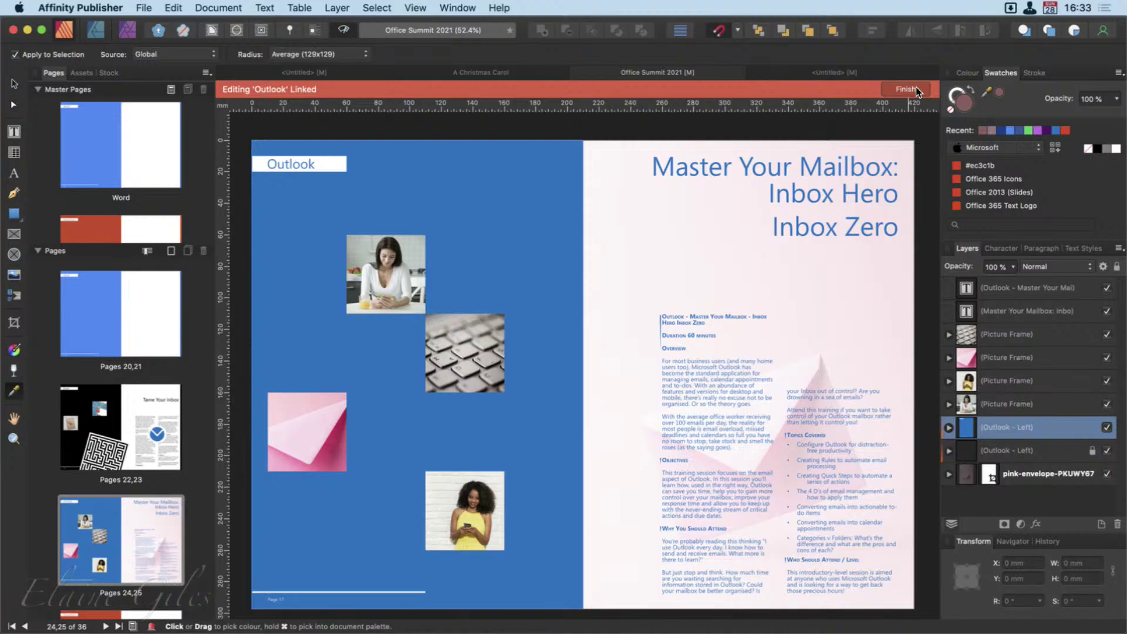
left_click(907, 88)
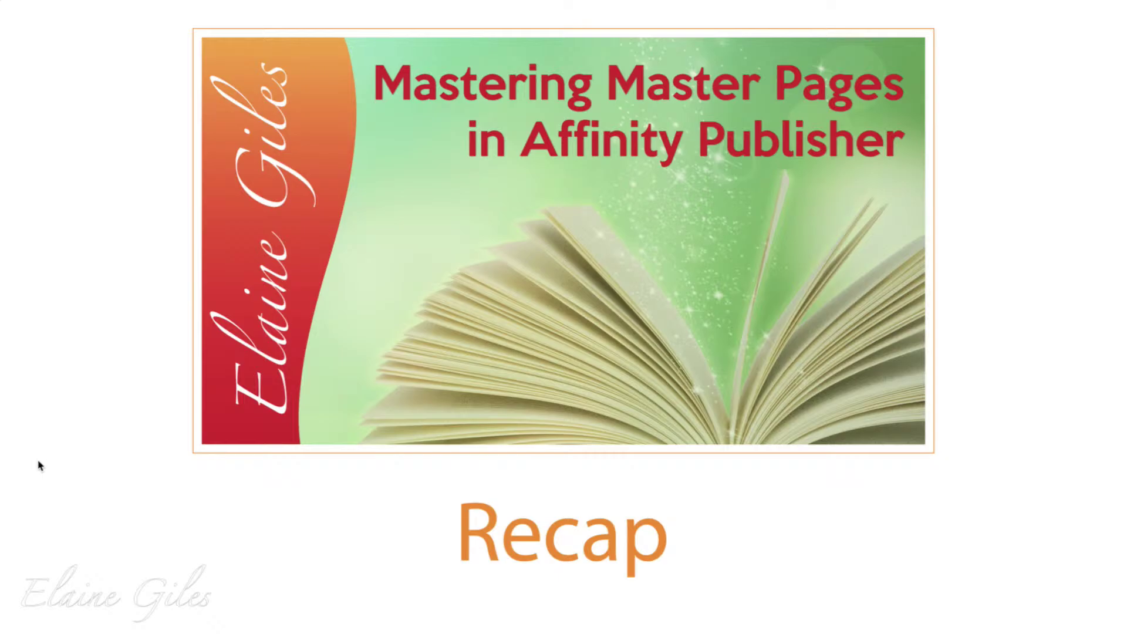
key("Right")
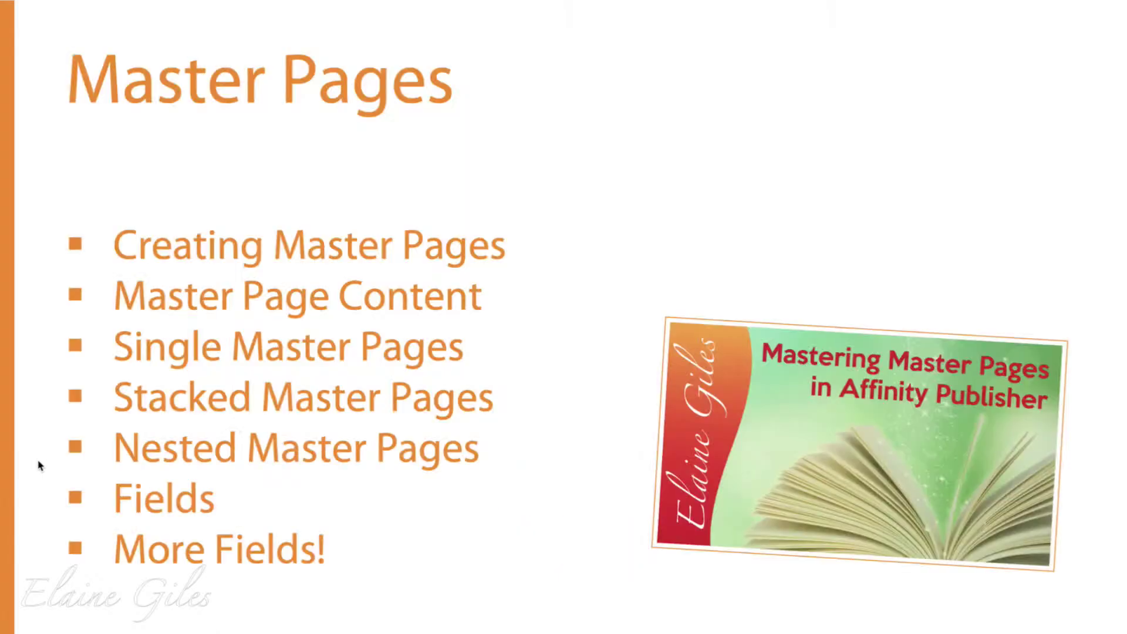
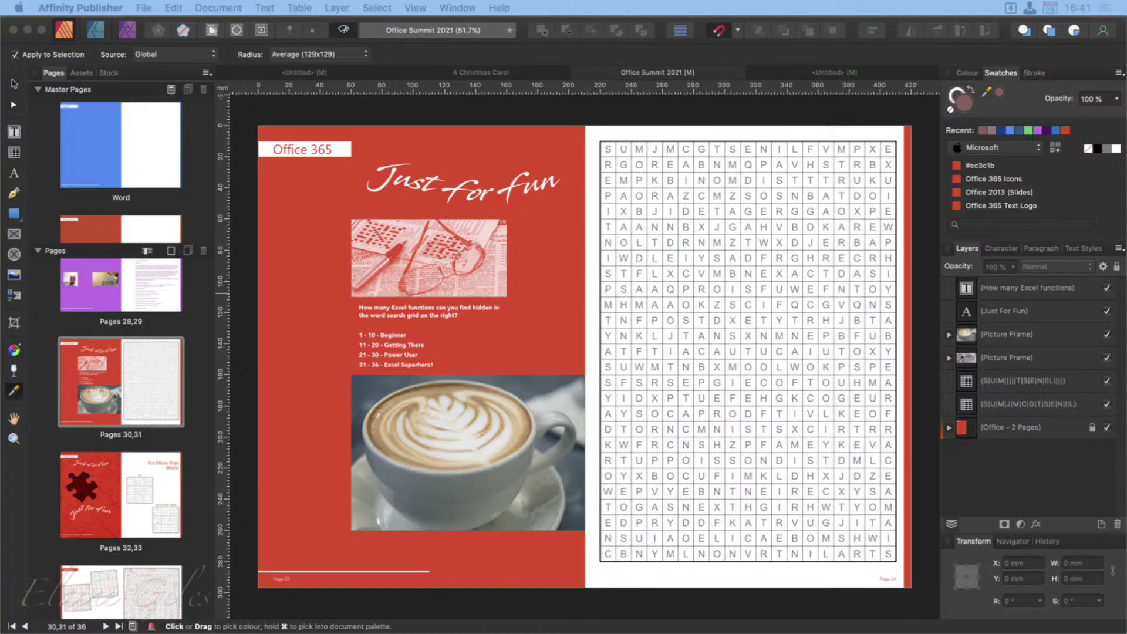
Step: View the sudoku spread on pages 32,33 and the Solutions spread on pages 34,35, and return to the word search on pages 30,31
left_click(140, 490)
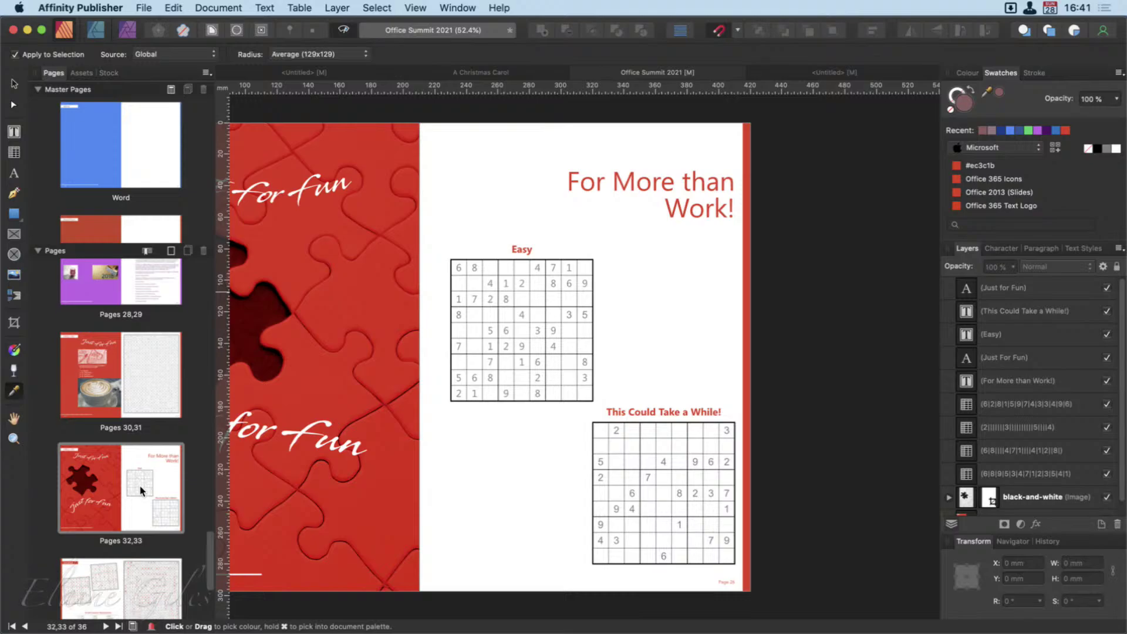
scroll(141, 490, "down", 5)
left_click(119, 436)
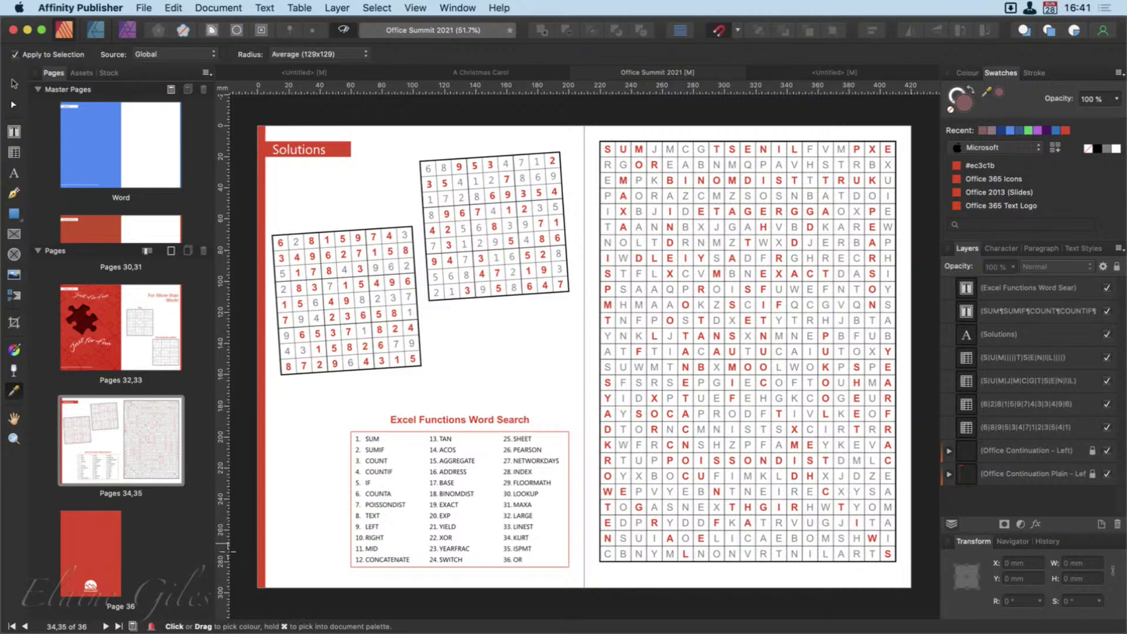
scroll(127, 371, "up", 2)
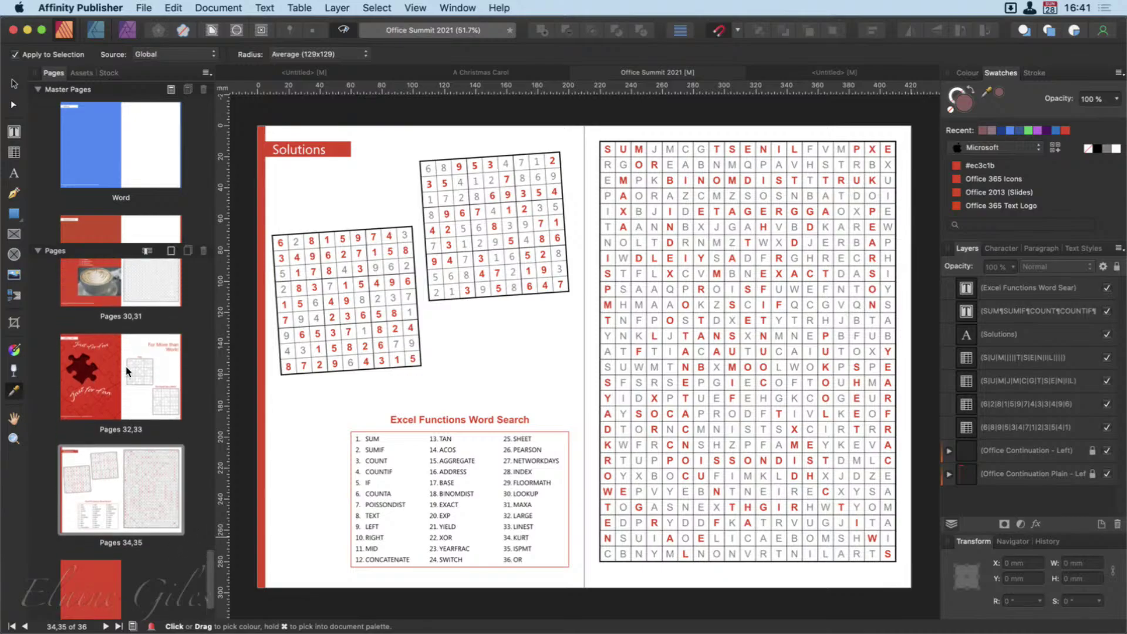
scroll(127, 370, "up", 5)
left_click(144, 387)
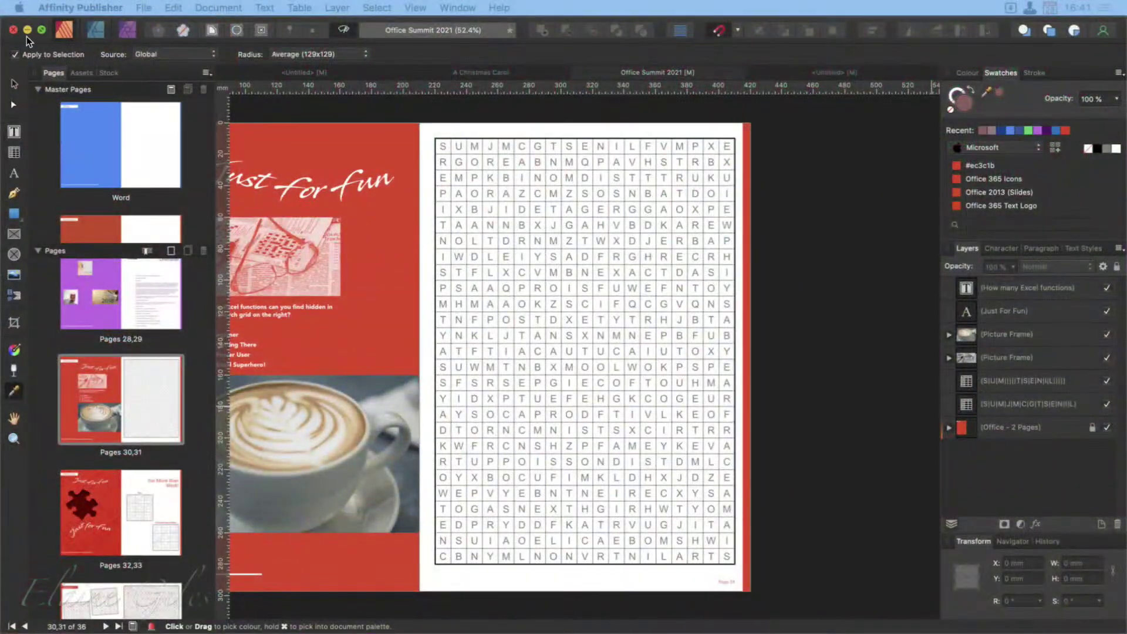
Step: Minimise the Office Summit 2021 window, switch to Sublime Text and create a new empty file
left_click(27, 29)
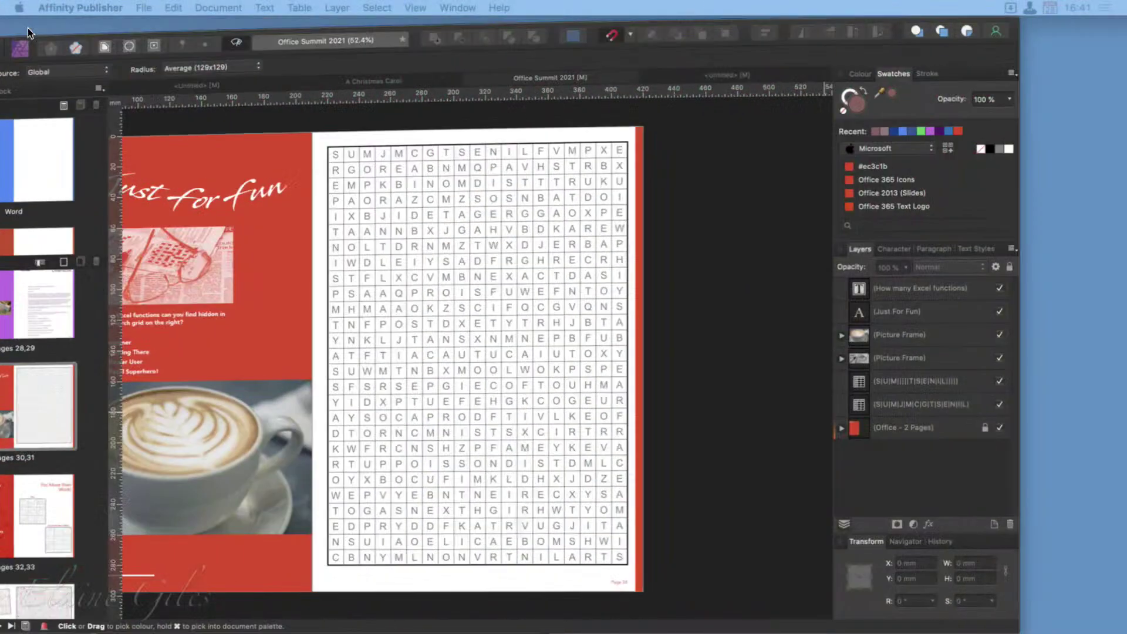
left_click(505, 218)
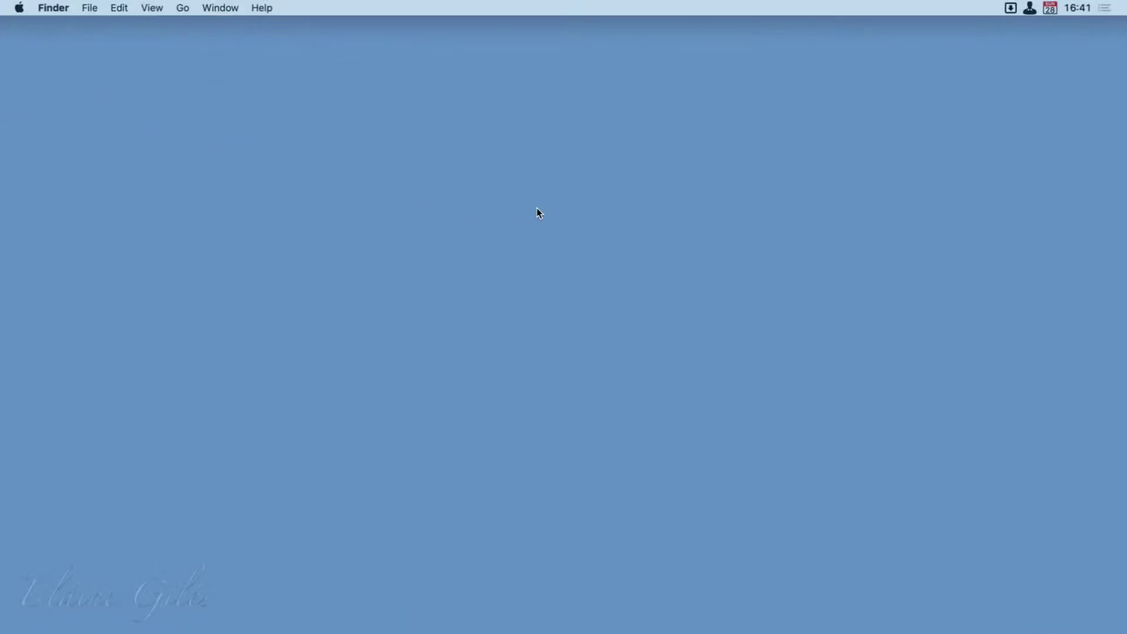
key("super+space")
type("sub")
key("Return")
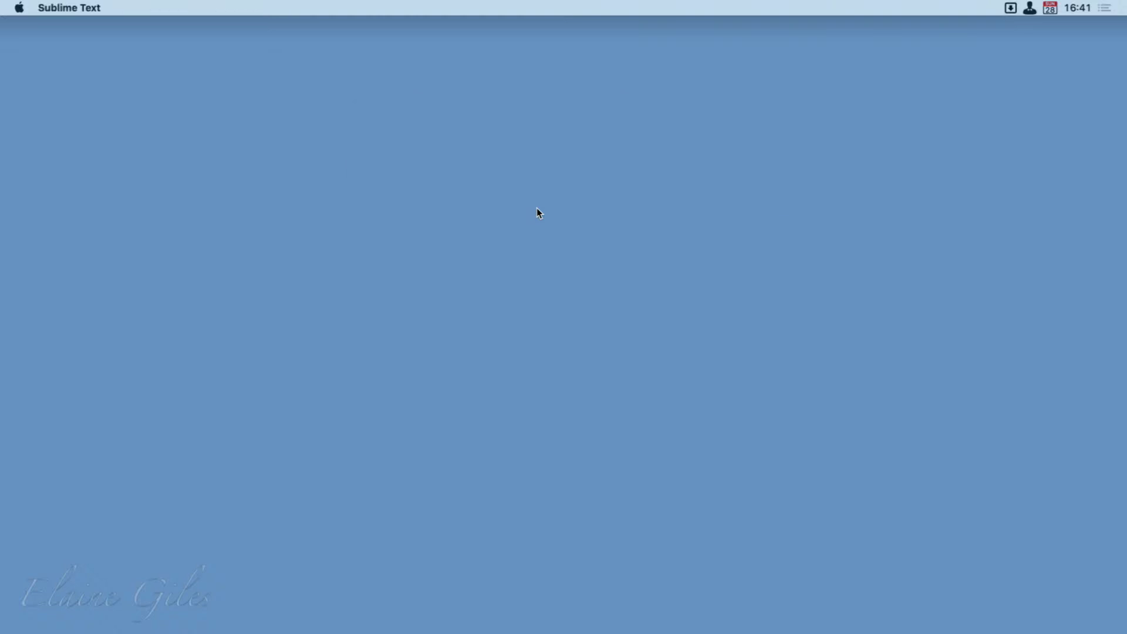
key("super+n")
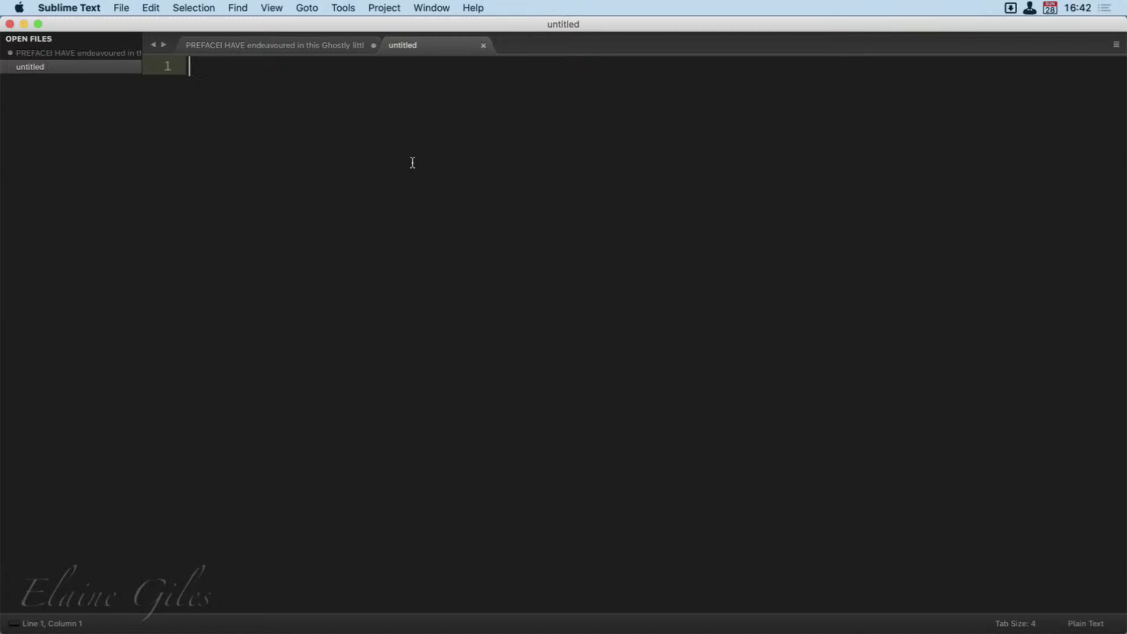
Step: Enter "the best" on the first line and "the quick brown fox jumped over the doggie" on line 3, leaving line 2 blank
type("the best")
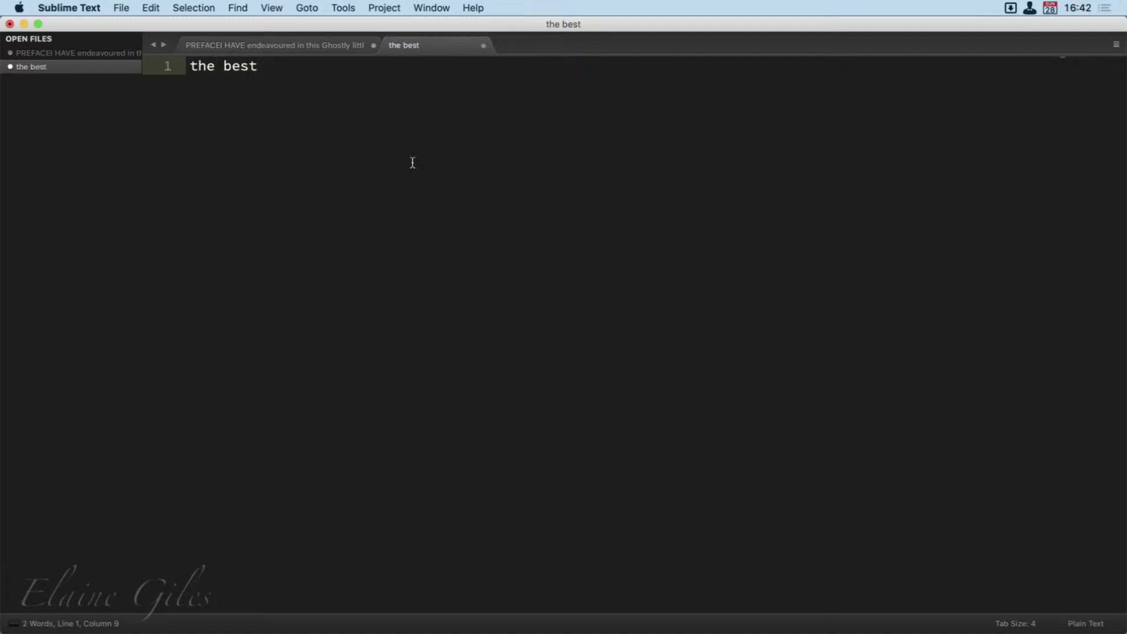
key("Return")
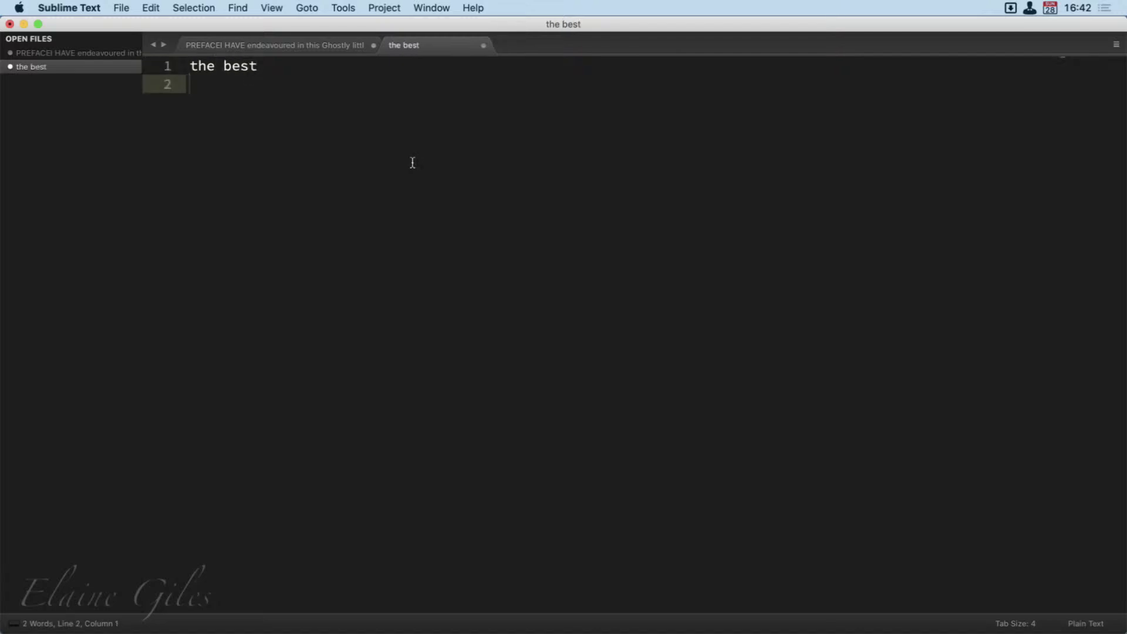
key("Return")
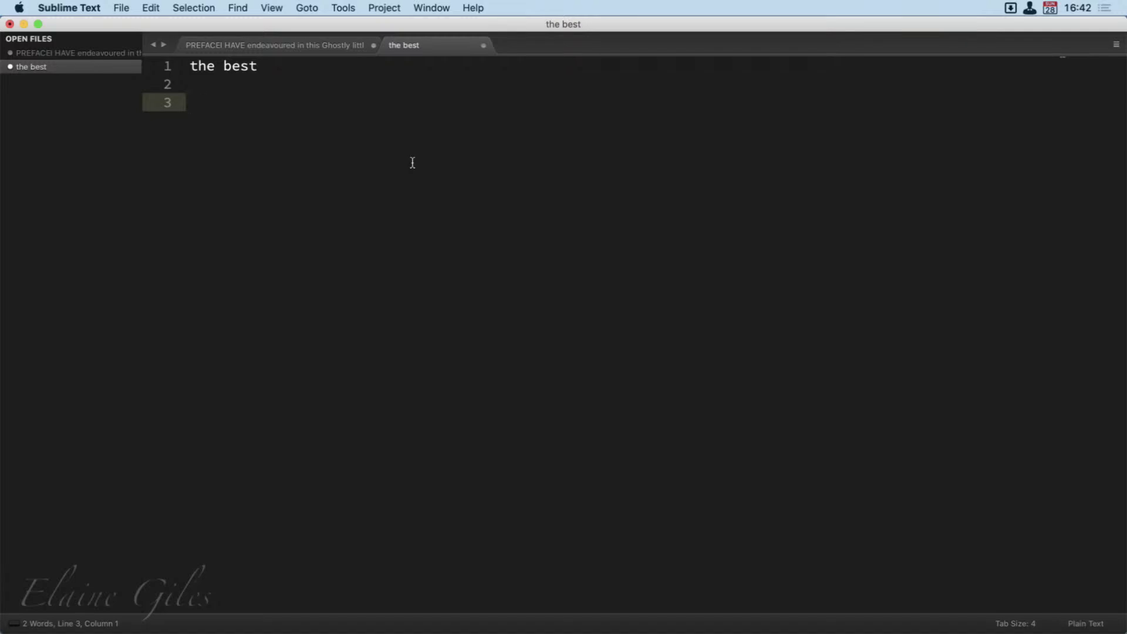
type("T")
key("BackSpace")
type("the quick brown ")
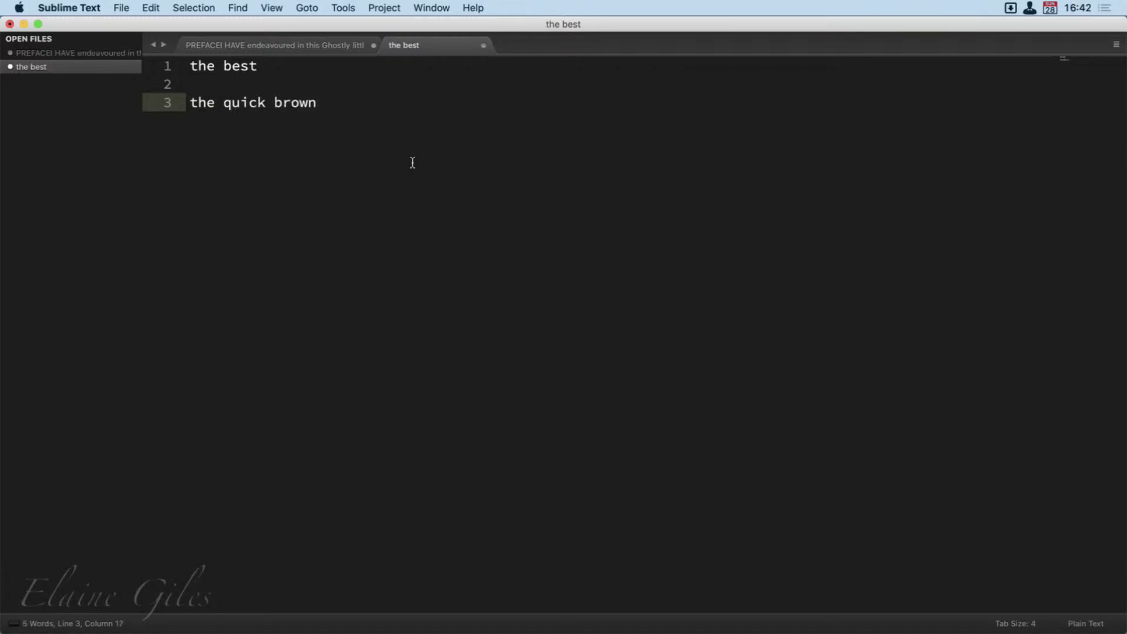
type("fox jumped over")
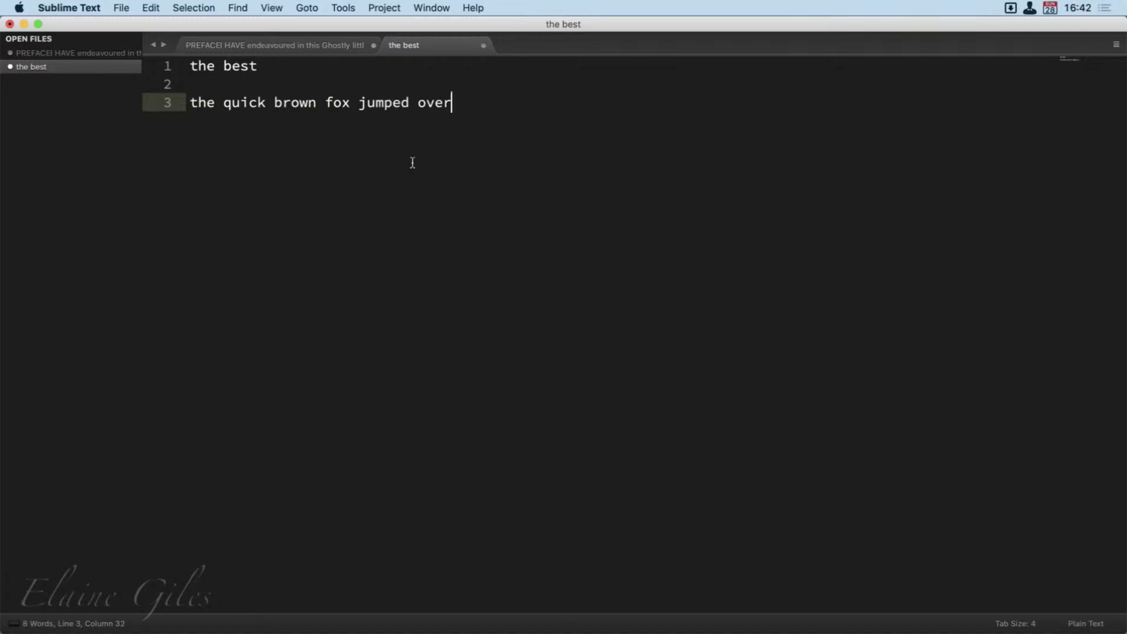
type(" the doggie")
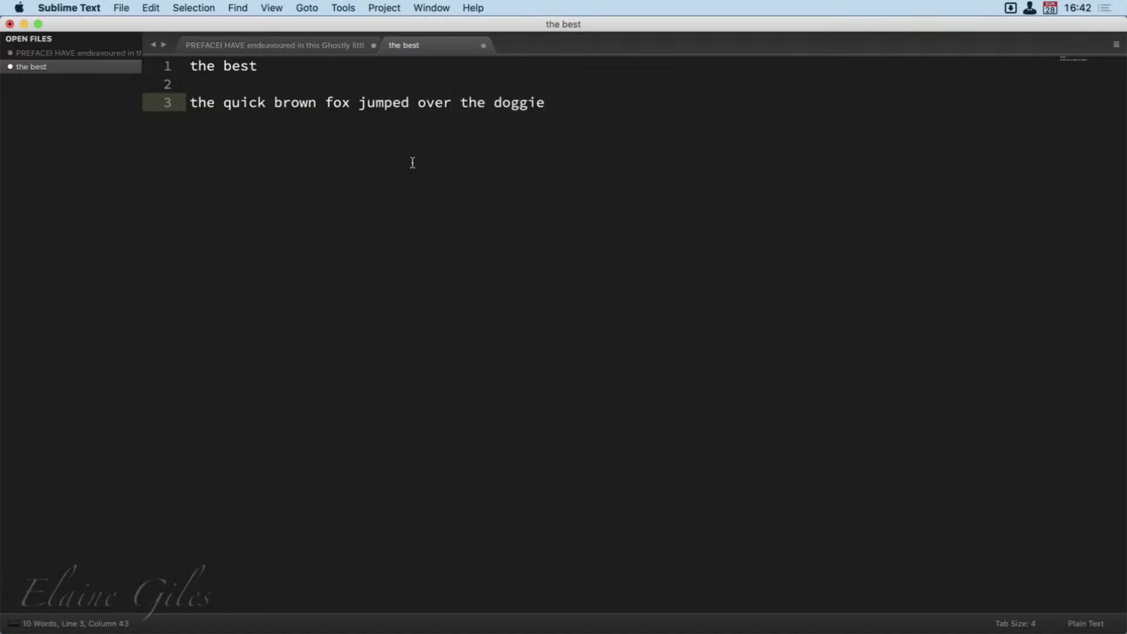
key("shift+super+Left")
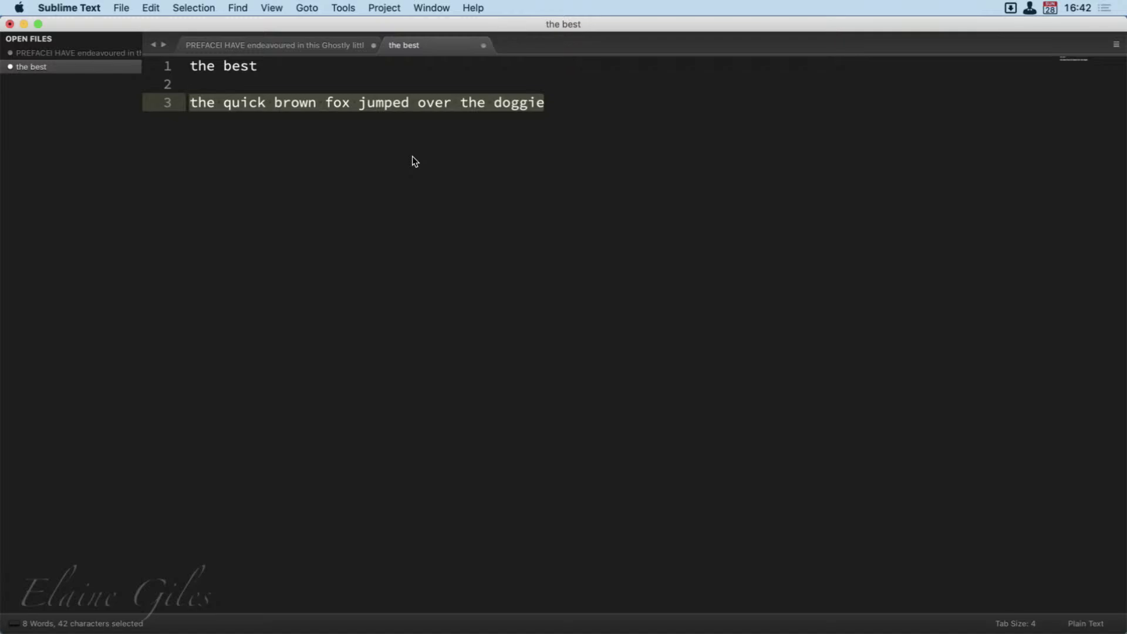
key("alt+super+c")
key("Escape")
Step: Copy the quick brown fox sentence on line 3 and transform it to Title Case with the text transformation tool
key("Left")
key("shift+super+Right")
key("super+c")
key("alt+super+c")
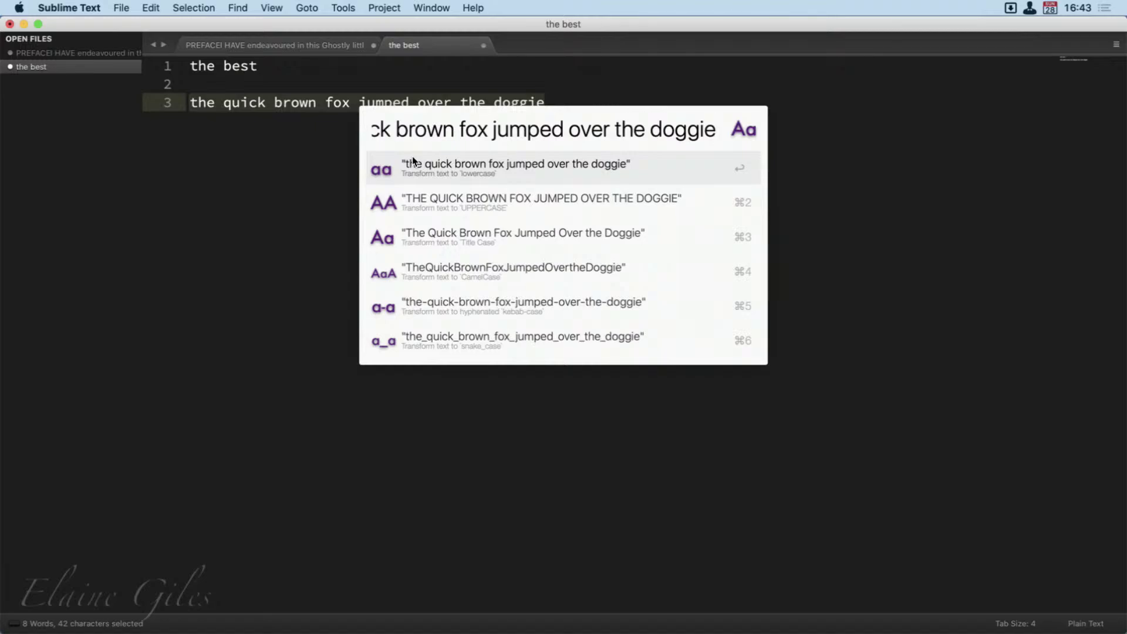
key("Down")
key("Down")
key("Return")
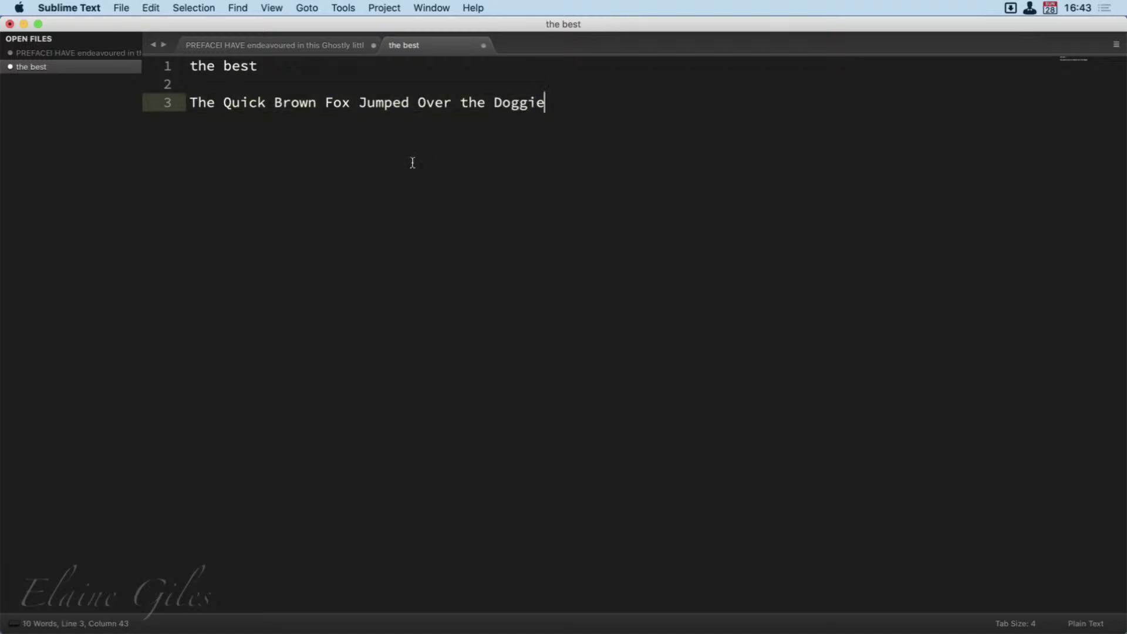
Step: Open Alfred Preferences and filter the workflows for "case" to show the Change/Transform Text Case workflow
key("alt+space")
type("alf")
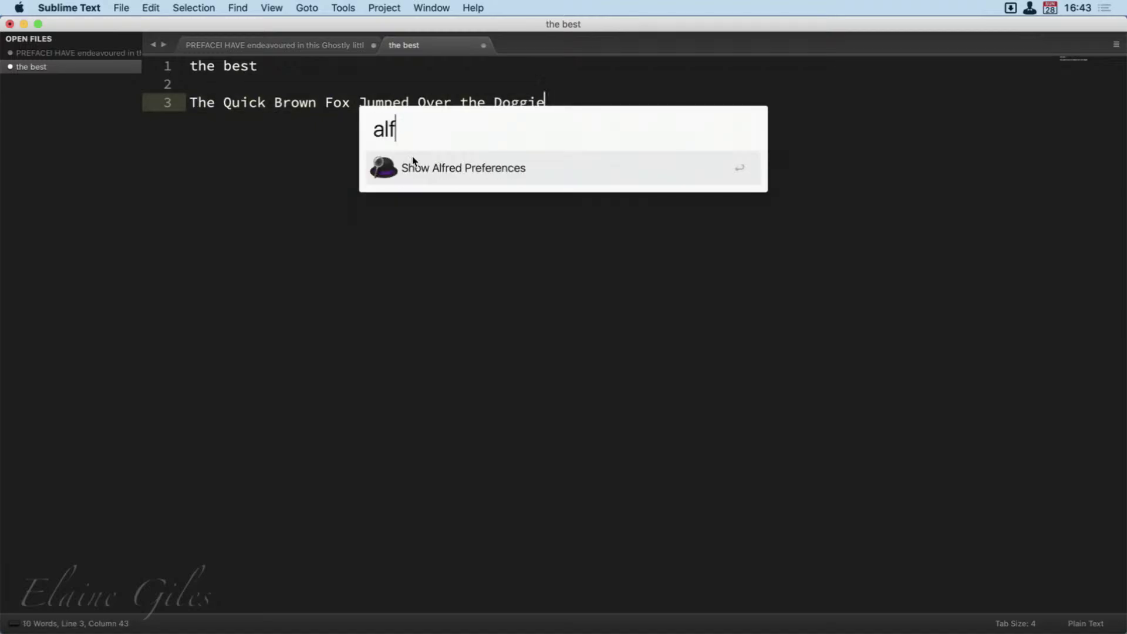
key("Return")
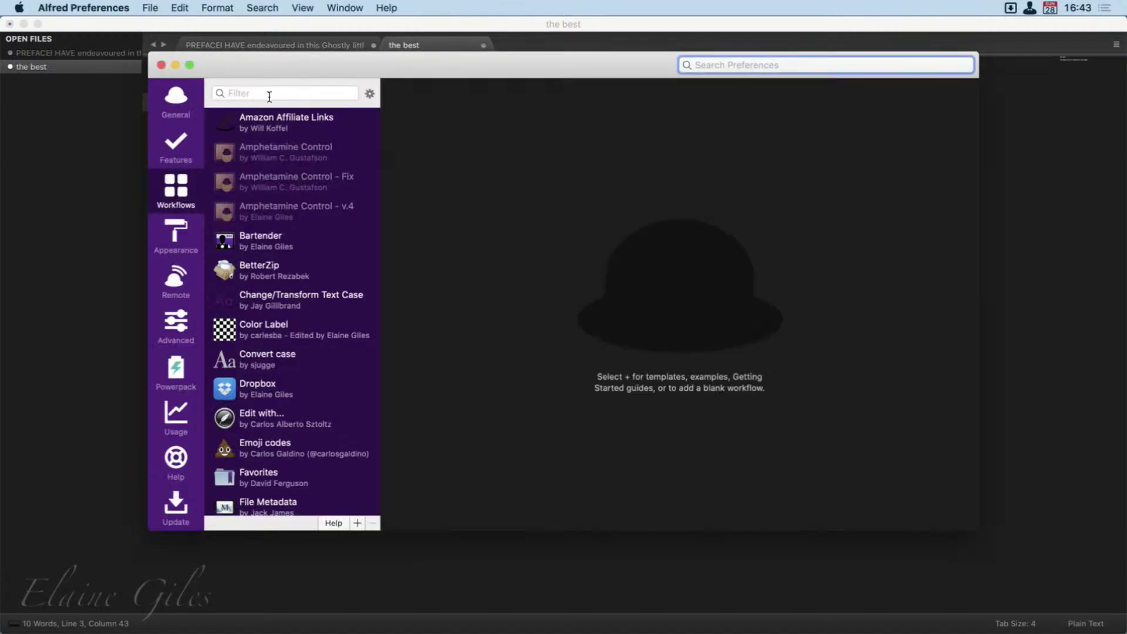
left_click(269, 98)
type("case")
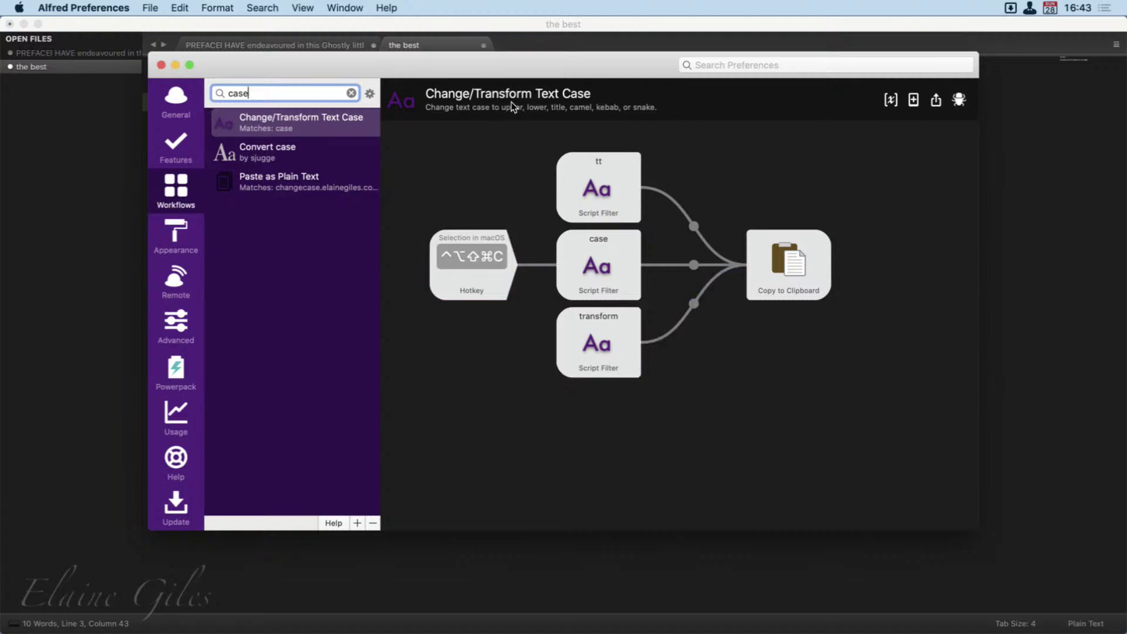
Step: Select the workflow's hotkey object, trigger it to view the available case transformations, and dismiss them without choosing one
left_click(474, 265)
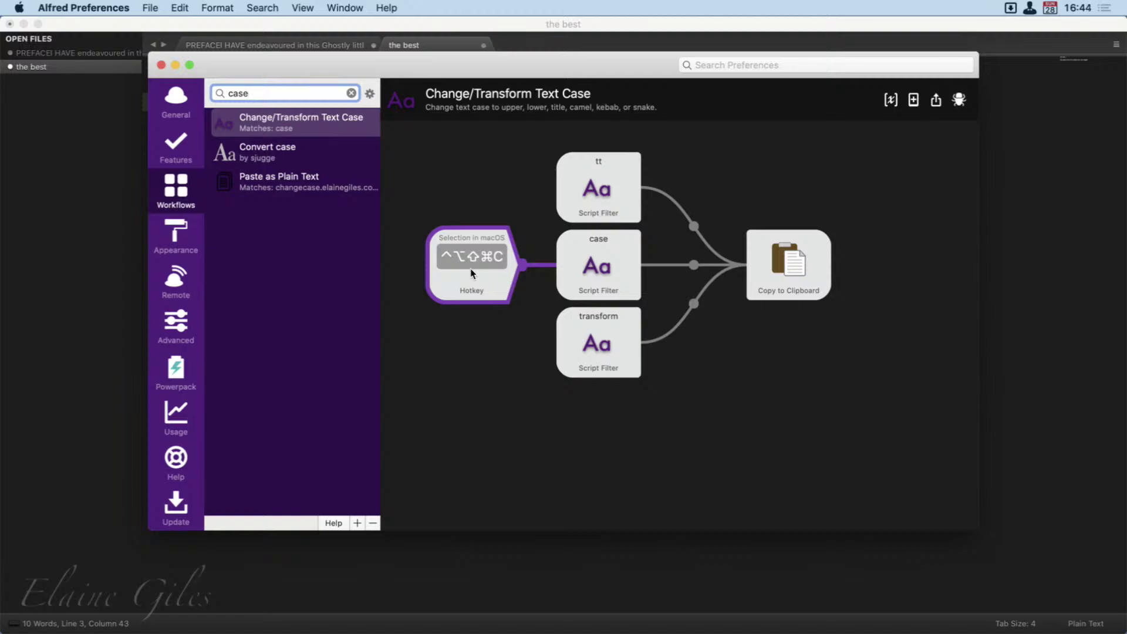
key("ctrl+alt+shift+super+c")
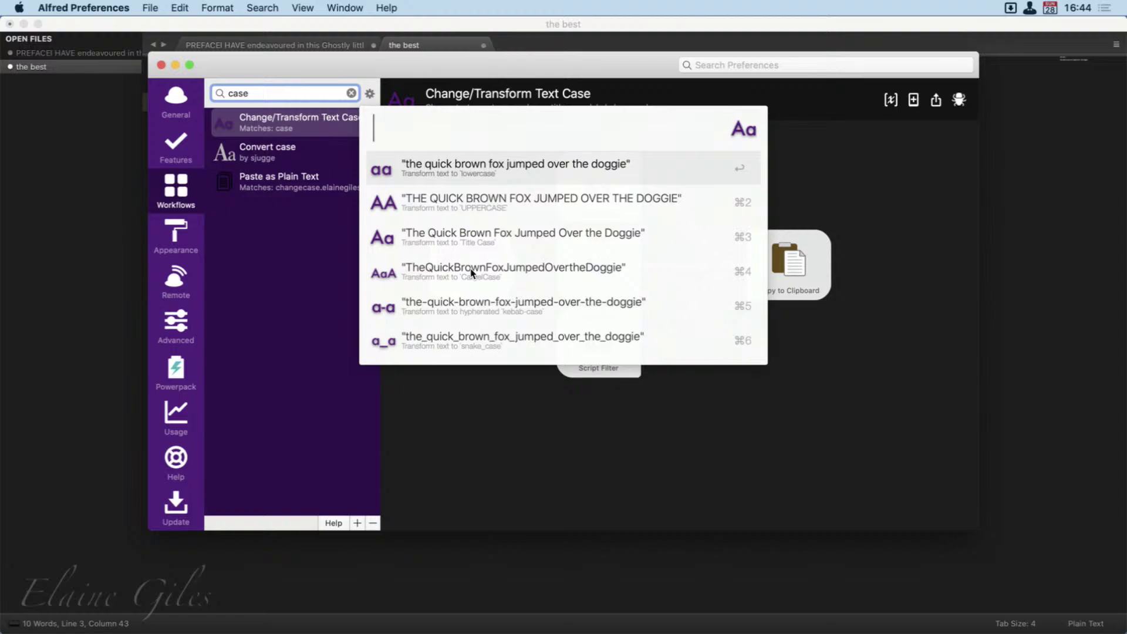
key("Escape")
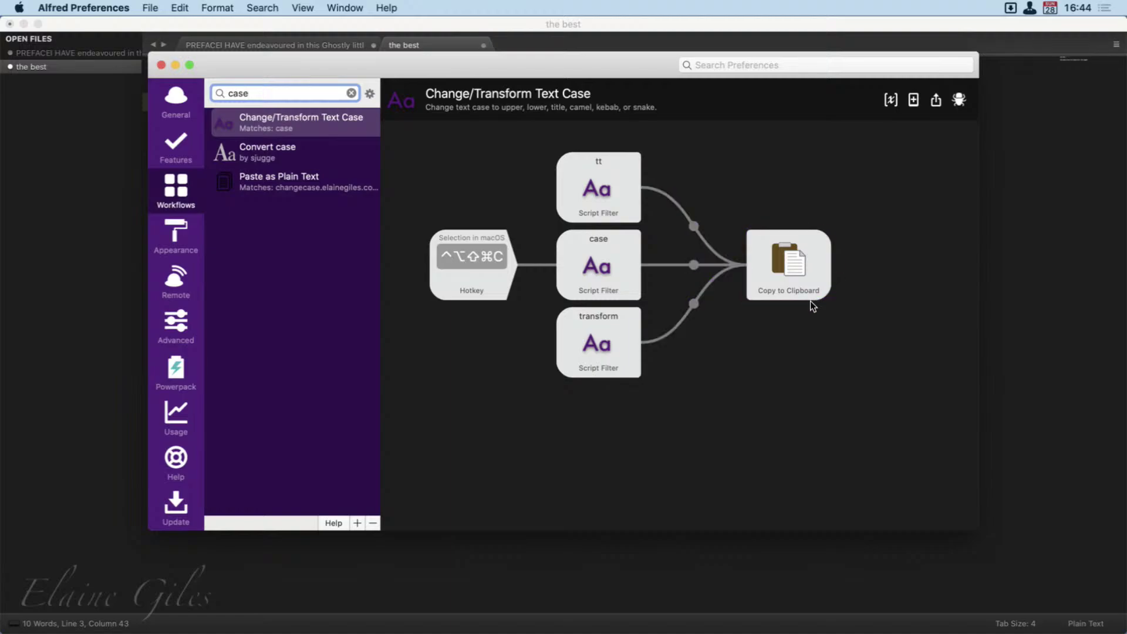
Step: Switch back to Sublime Text and paste the Title Case sentence on line 5, leaving line 4 blank, and again on each of the next two lines
left_click(1055, 371)
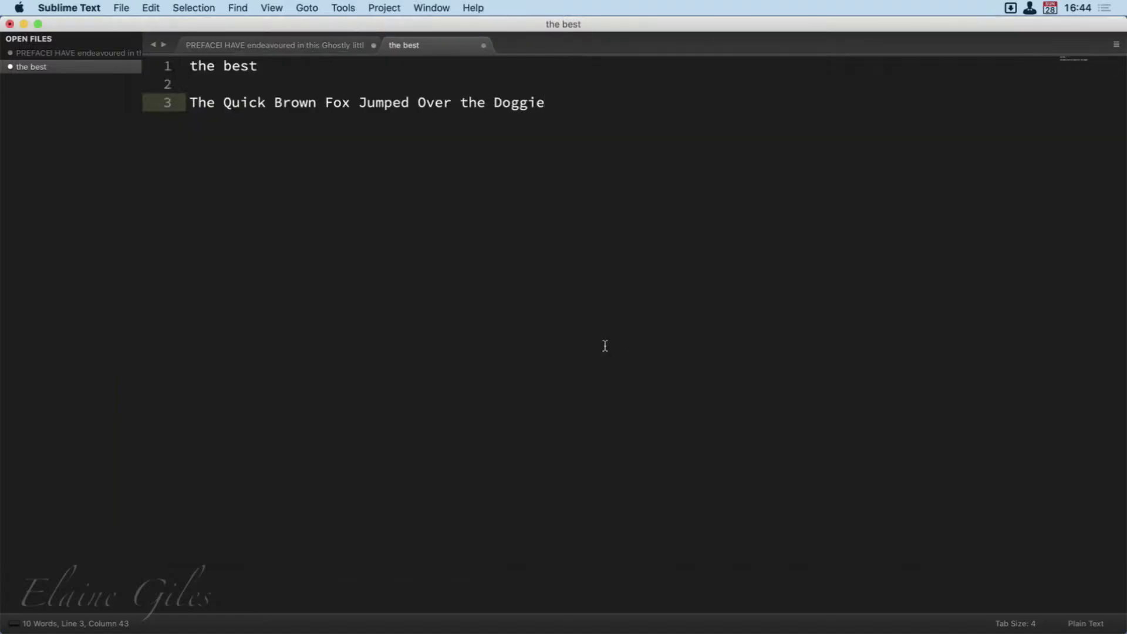
key("Return")
key("Return")
key("super+v")
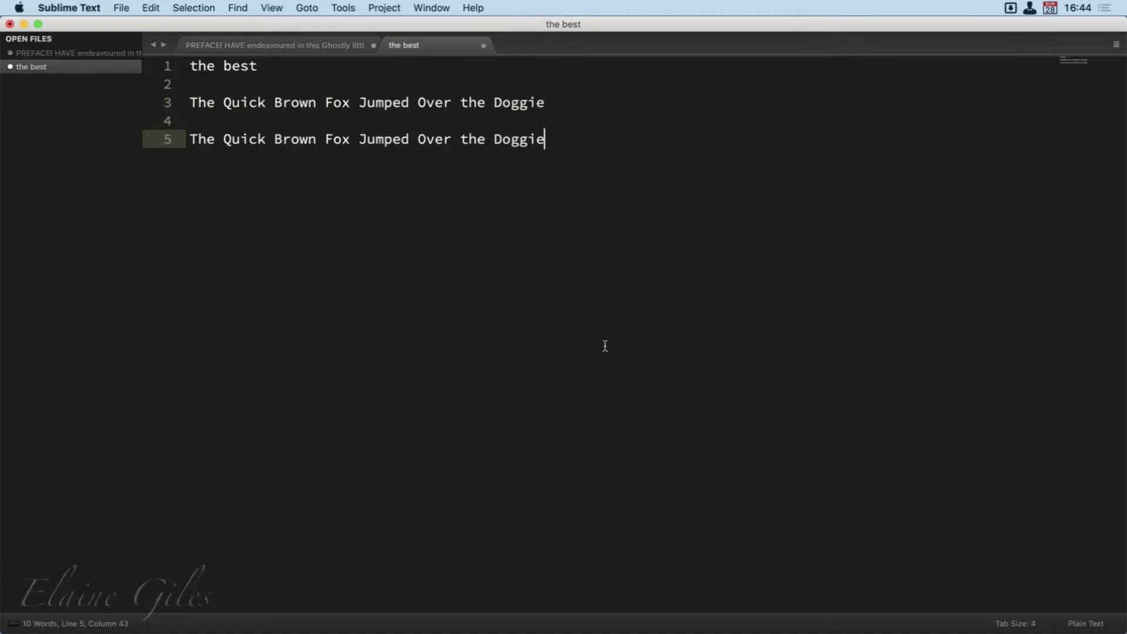
key("Return")
key("super+v")
key("Return")
key("super+v")
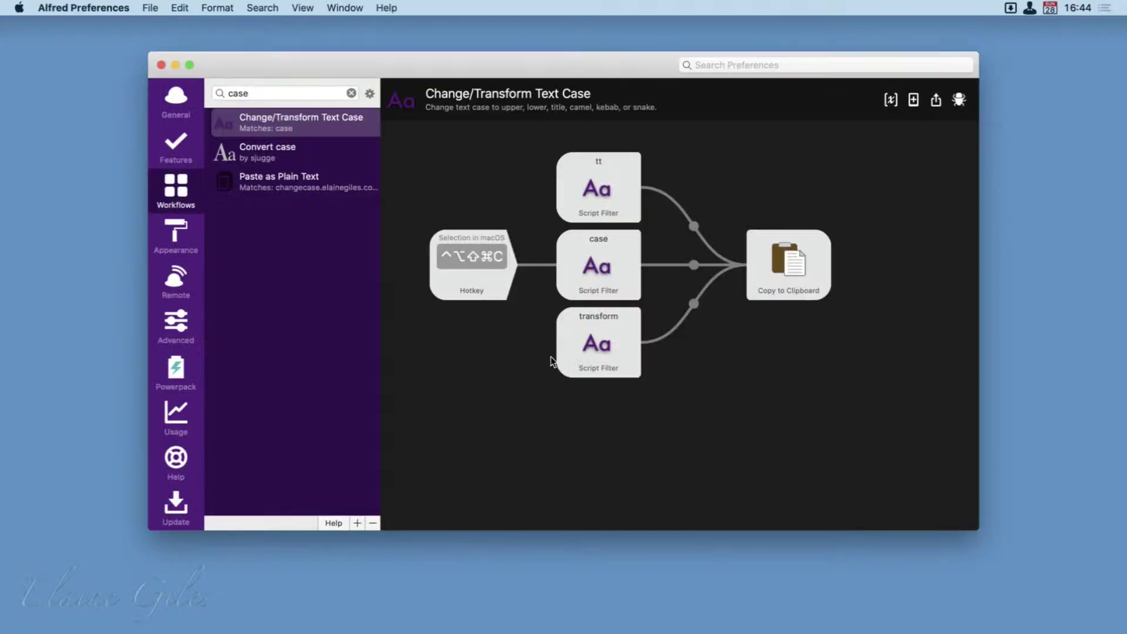
Step: In Alfred Preferences, view the Change/Transform Text Case workflow's details, open its website, and close the details without saving
double_click(289, 119)
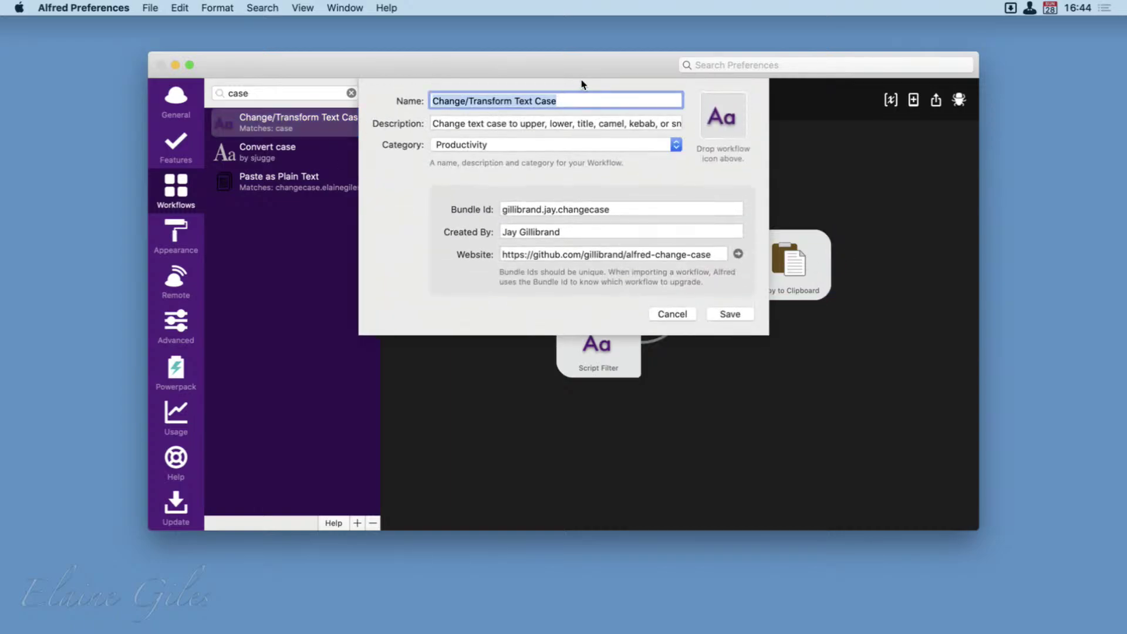
triple_click(574, 264)
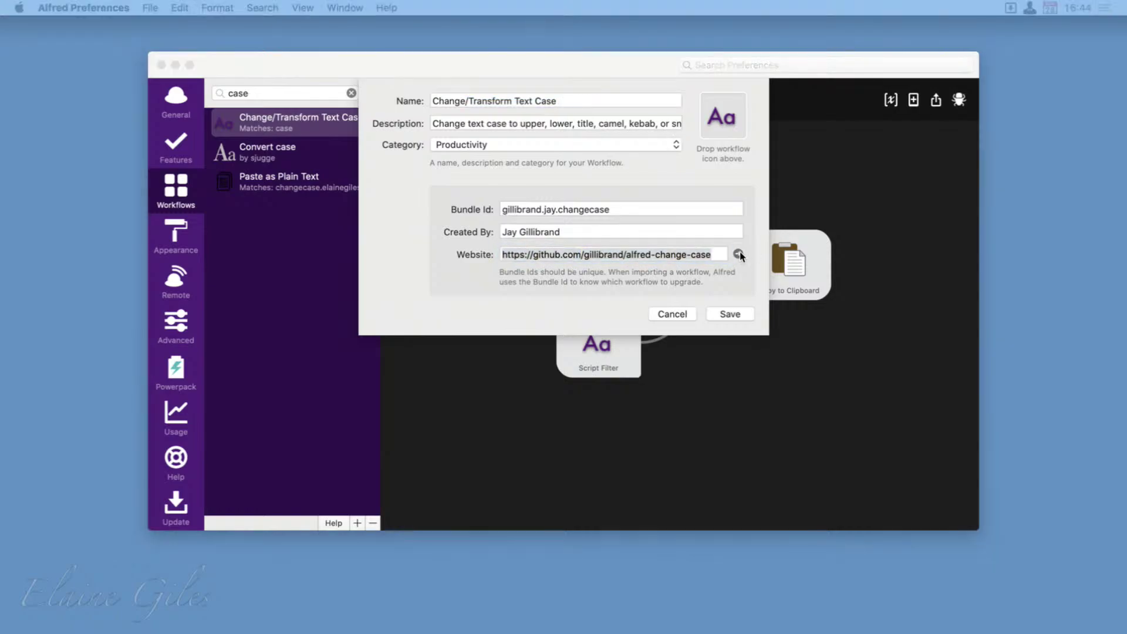
left_click(674, 314)
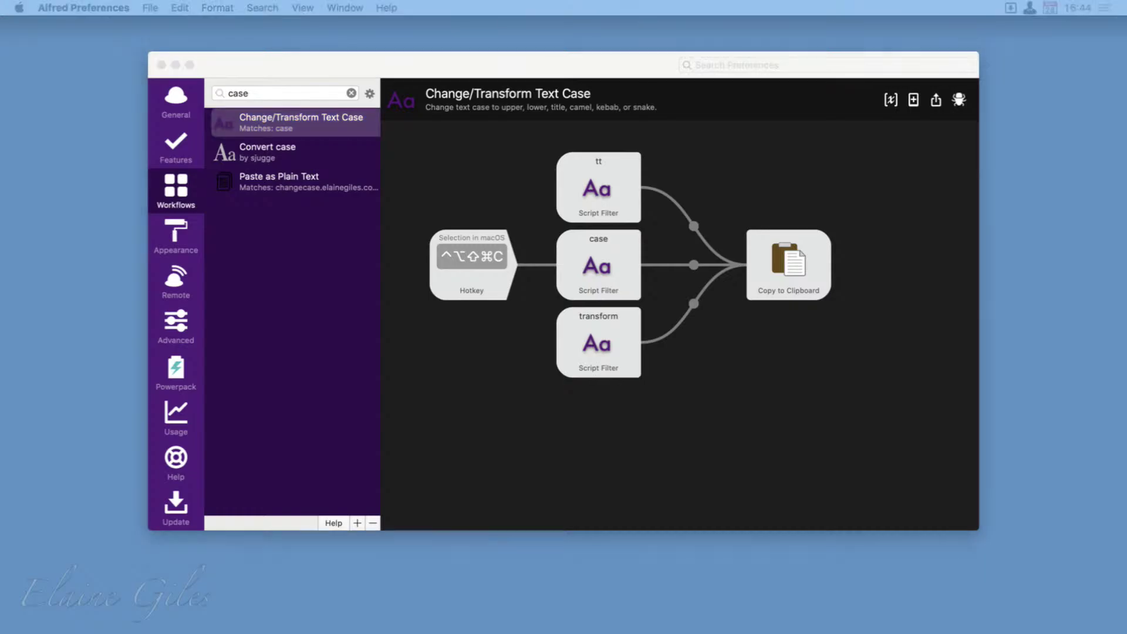
Step: Bring the Firefox window with the alfred-change-case GitHub page into view, enlarge it to fill the screen, and view the page address
left_click_drag(294, 280, 622, 28)
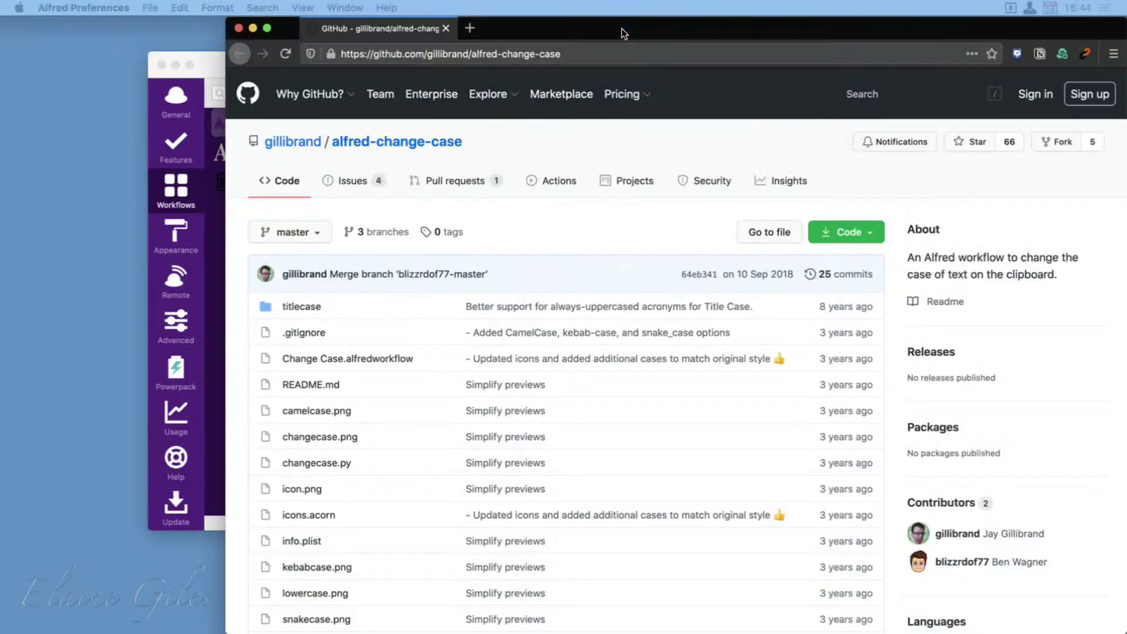
double_click(622, 27)
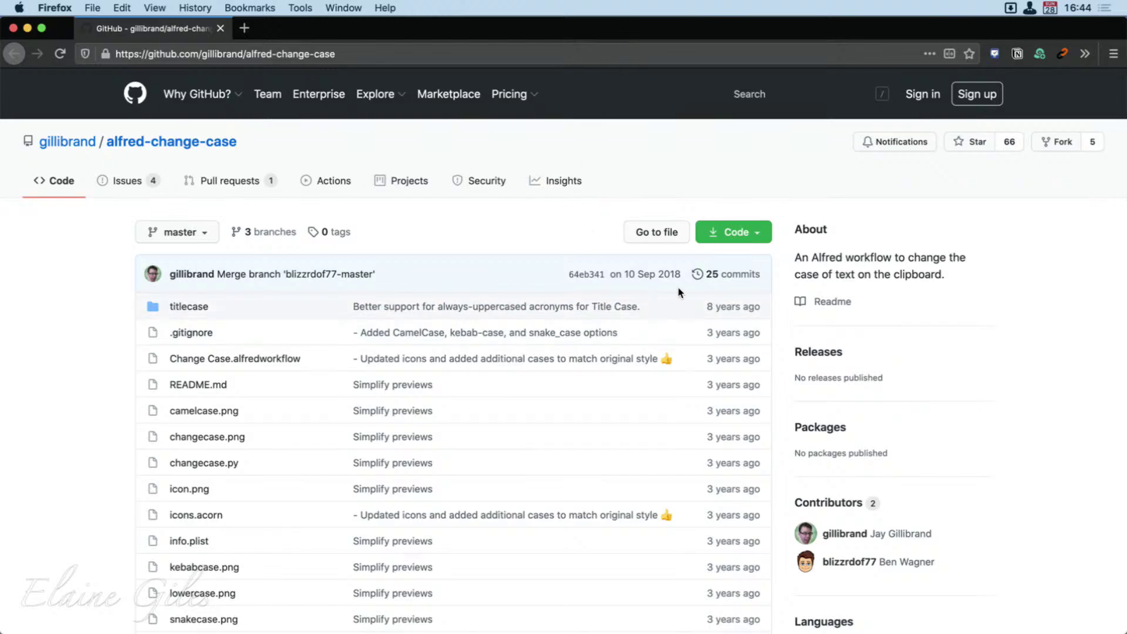
left_click(355, 55)
left_click(45, 387)
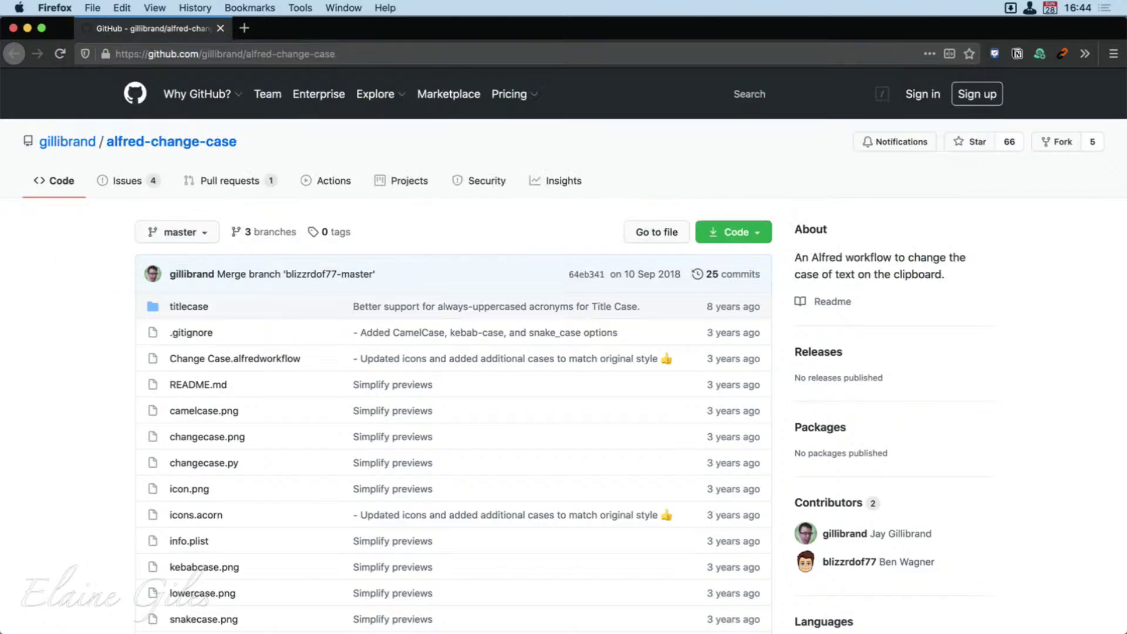
Step: Return to Alfred Preferences and view the Convert case workflow
key("super+Tab")
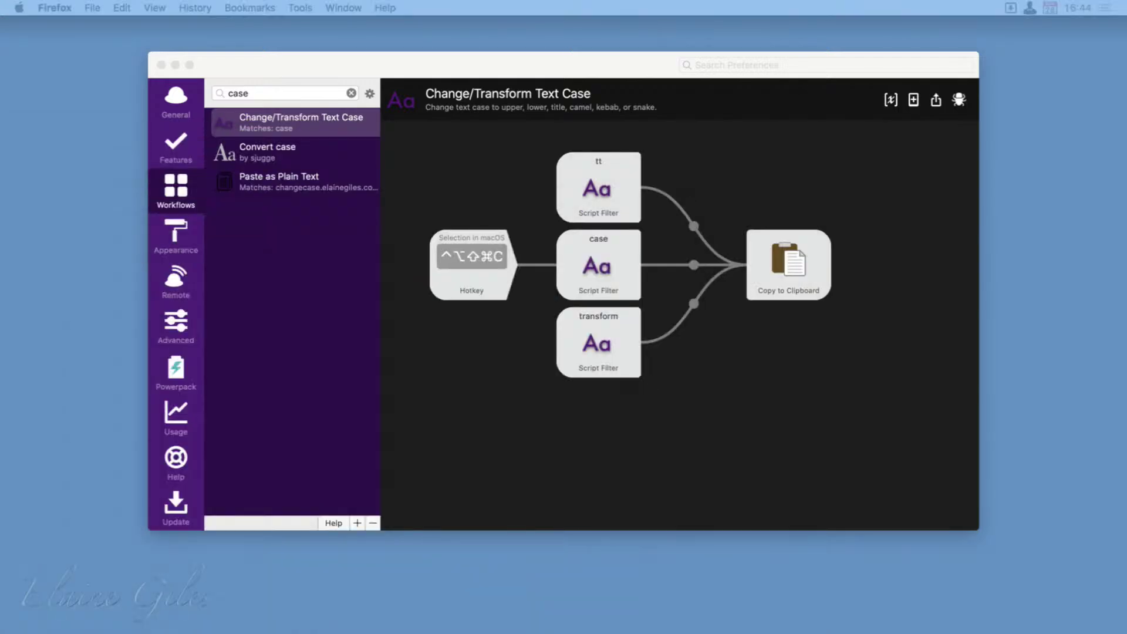
left_click(361, 385)
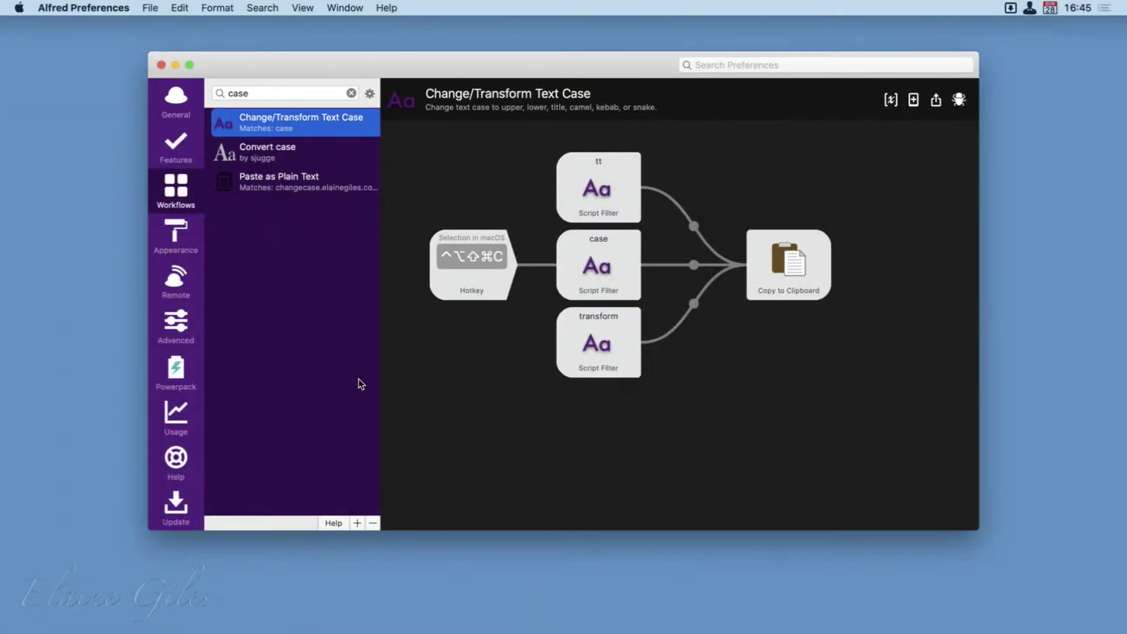
left_click(277, 146)
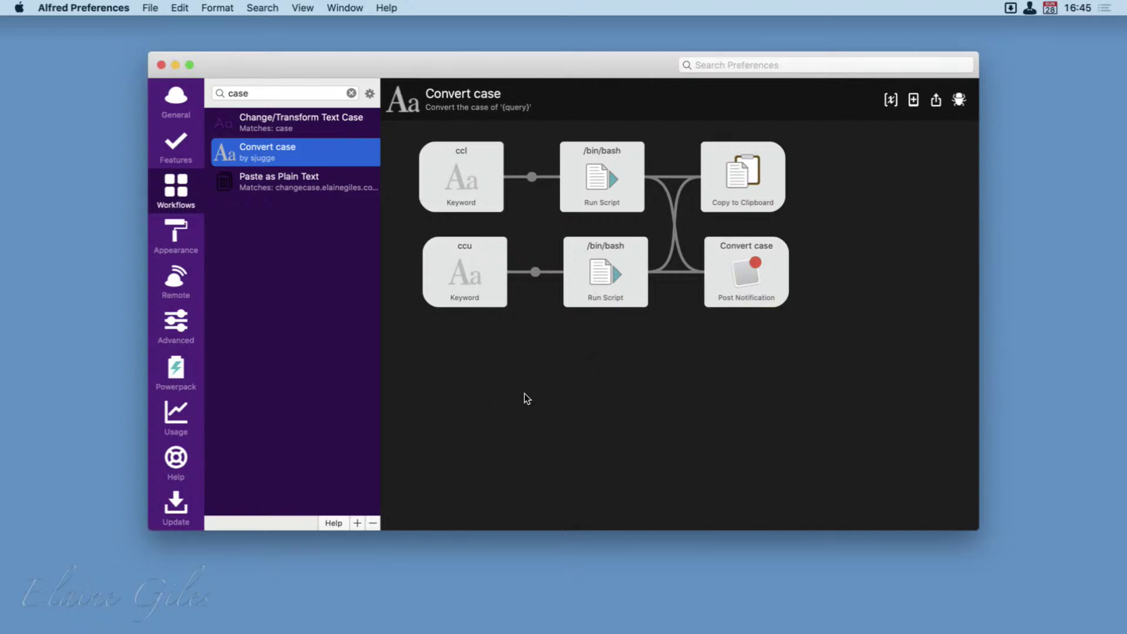
Step: Close the Alfred Preferences window and call up the lower-case conversion with the keyword ccl
left_click(161, 65)
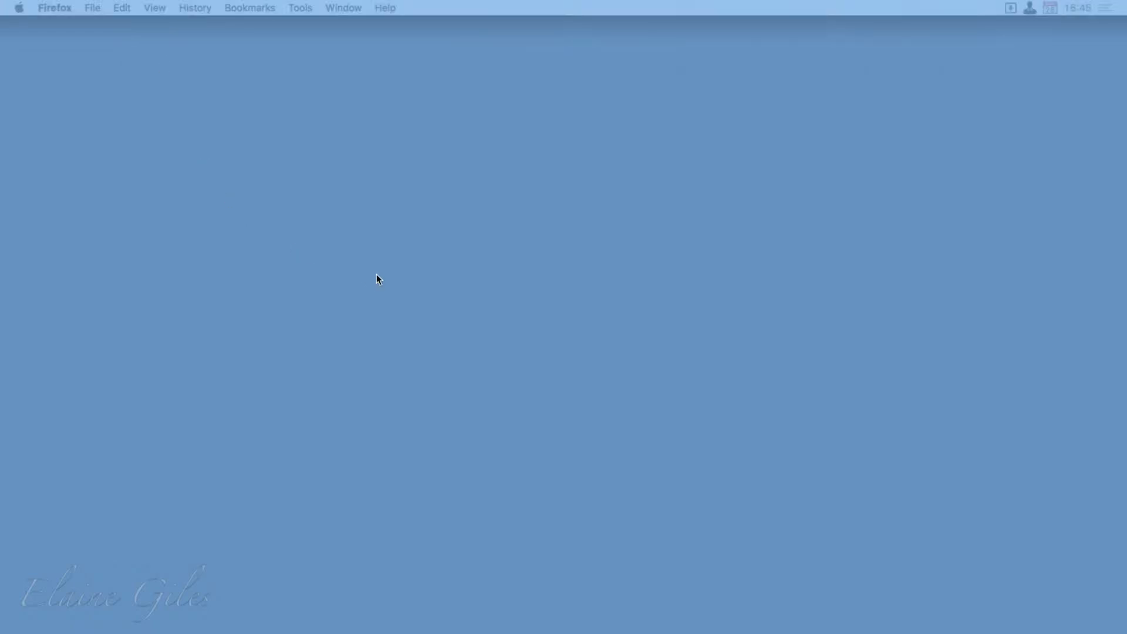
key("alt+space")
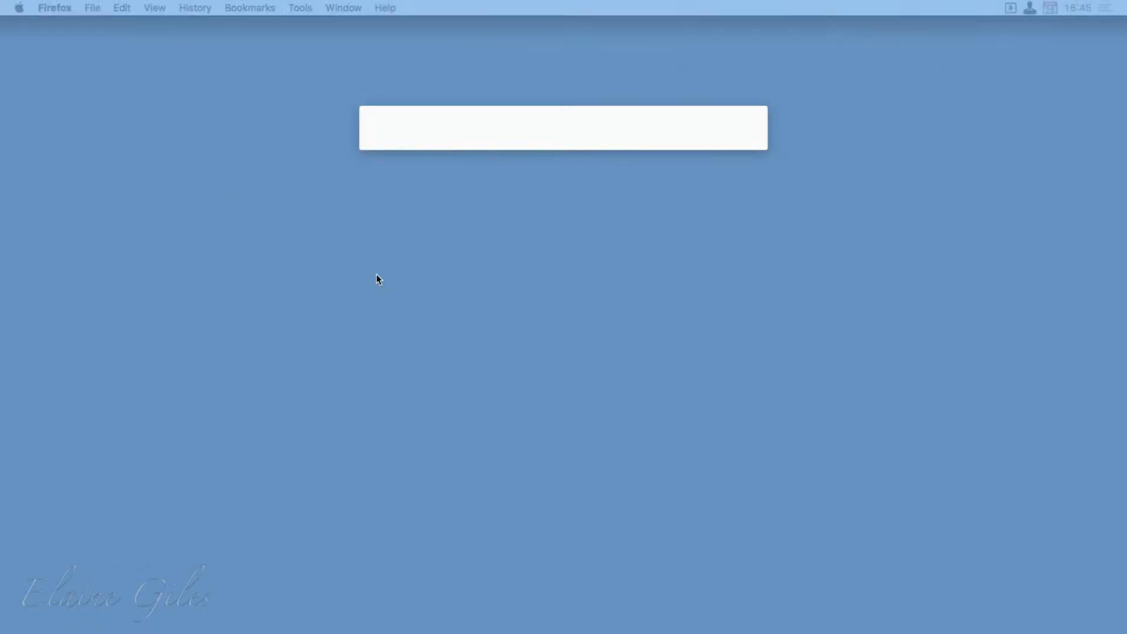
type("ccl")
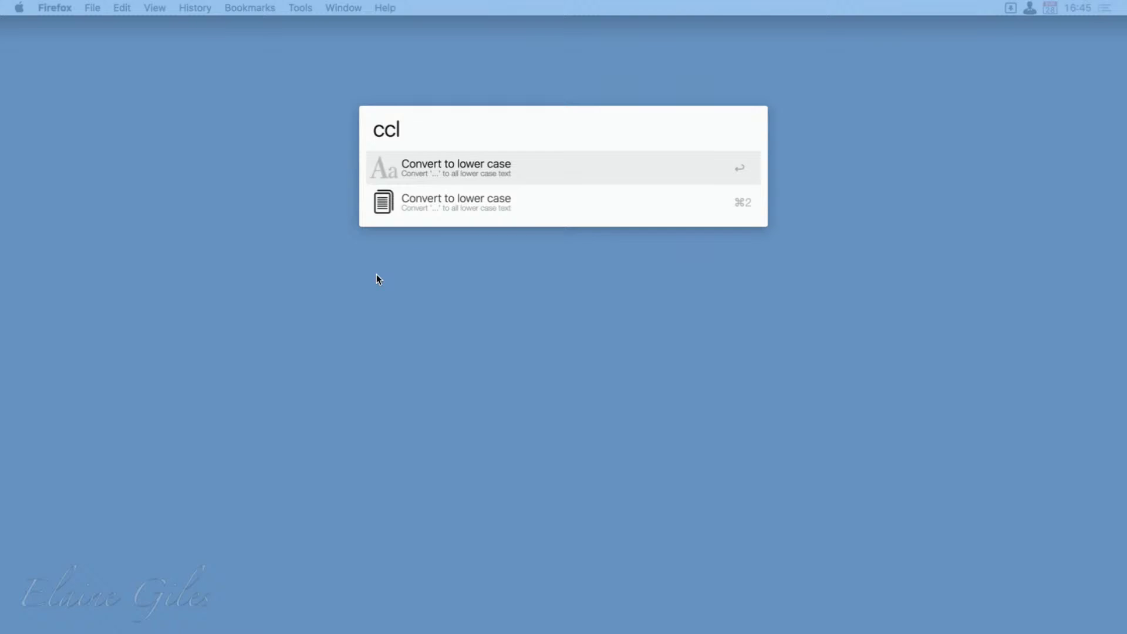
key("super+v")
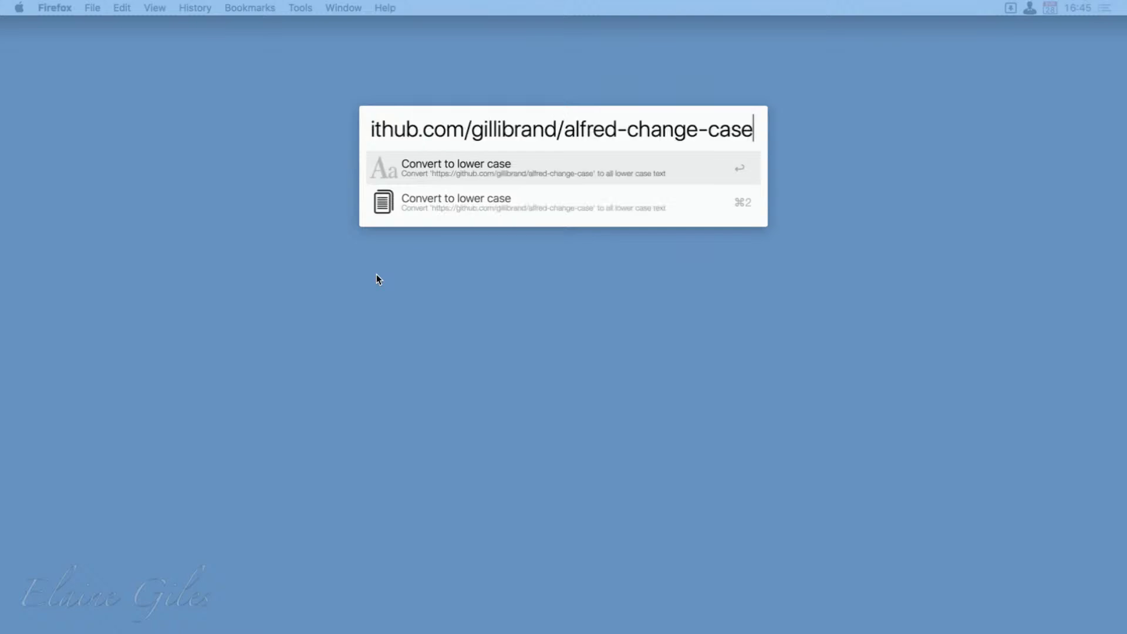
key("super+z")
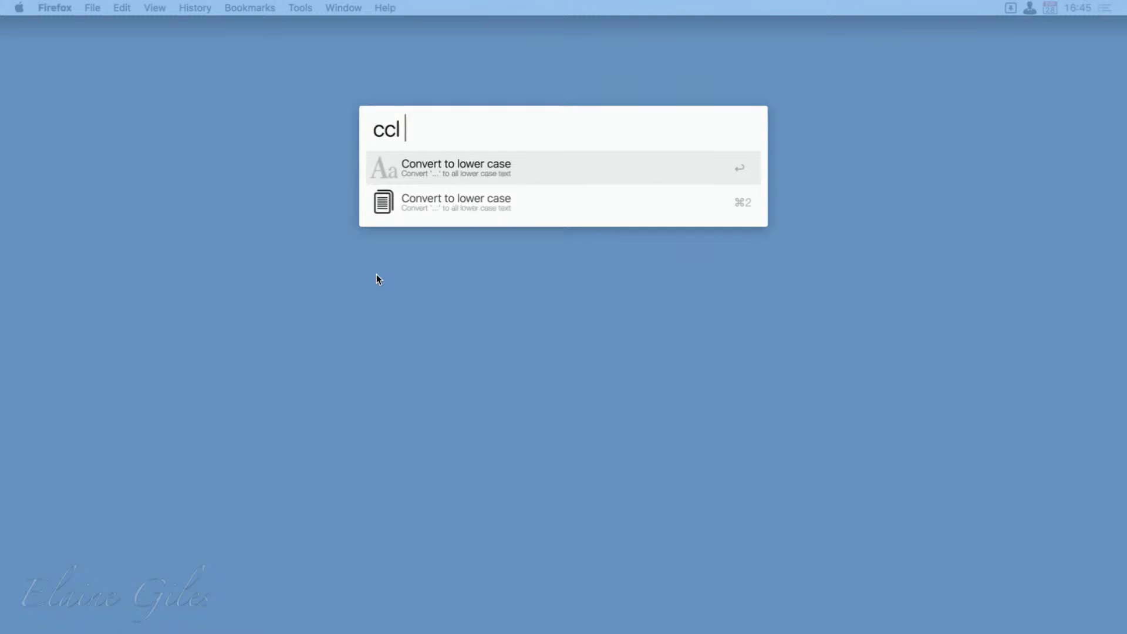
key("Escape")
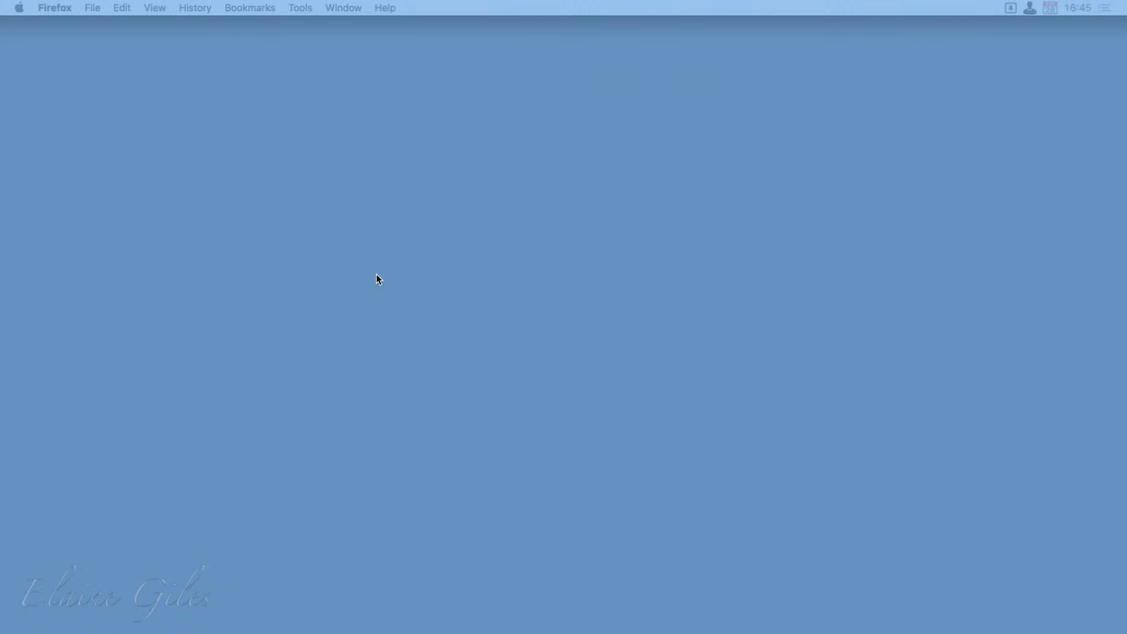
Step: Convert "The Quick Brown Fox Jumped Over the Doggie" to lower case with Alfred's ccl keyword
key("alt+space")
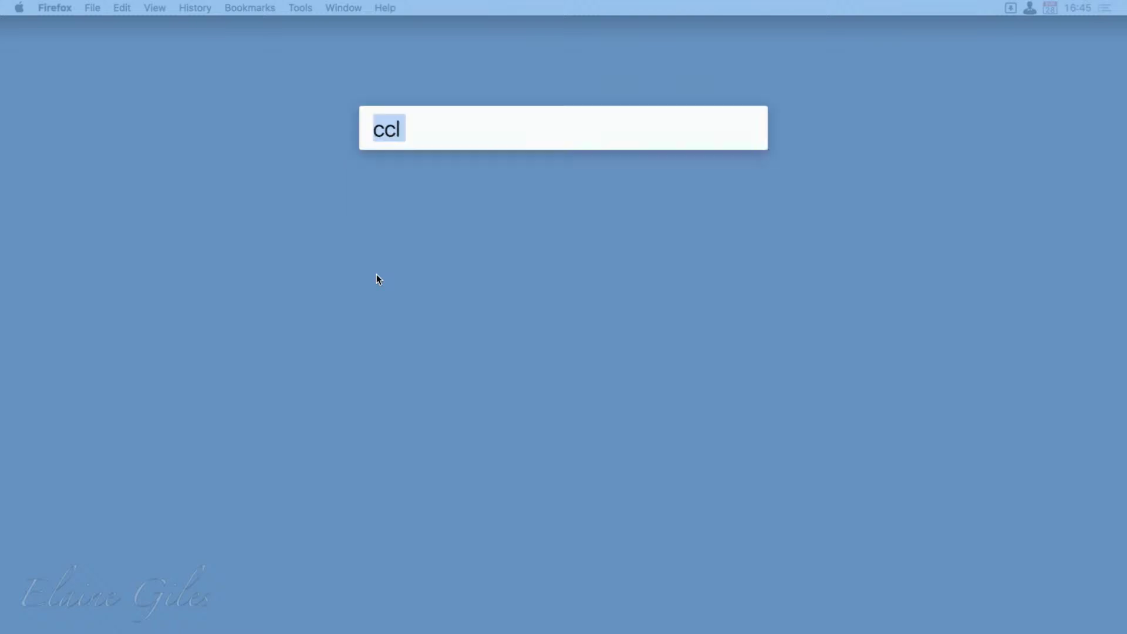
key("Right")
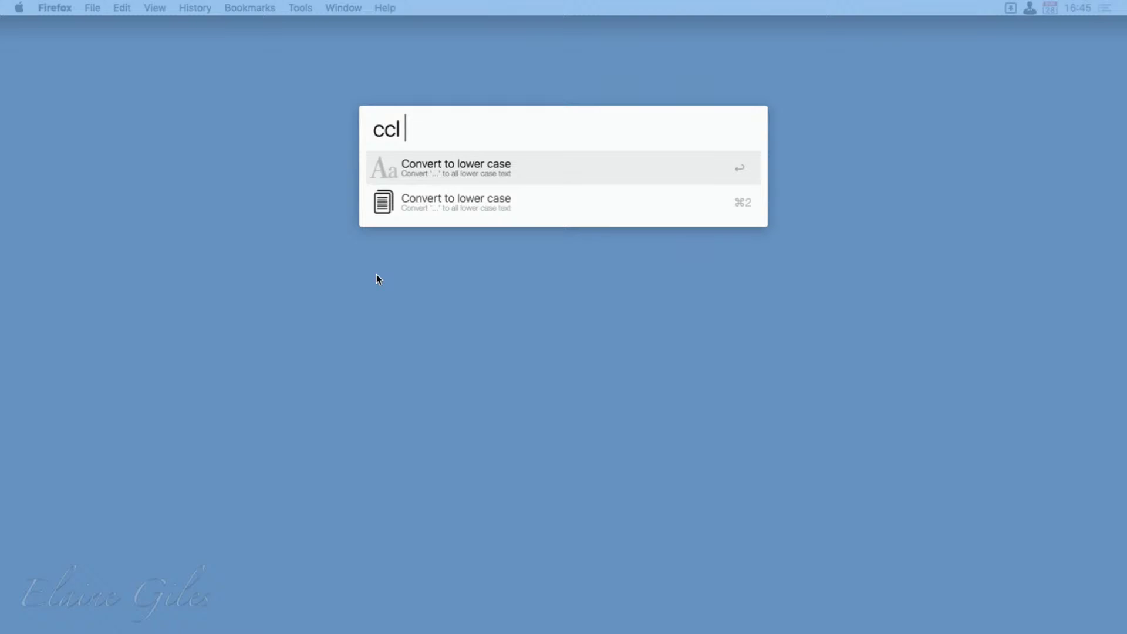
type("The Quick Brown Fox Jumped Over the Doggie")
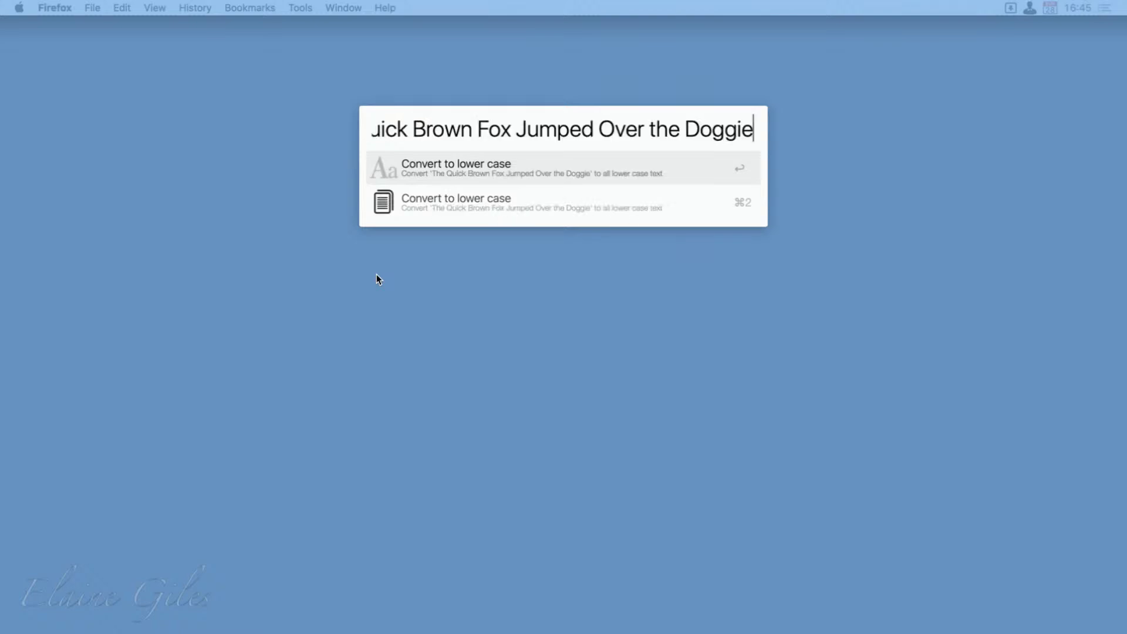
key("Return")
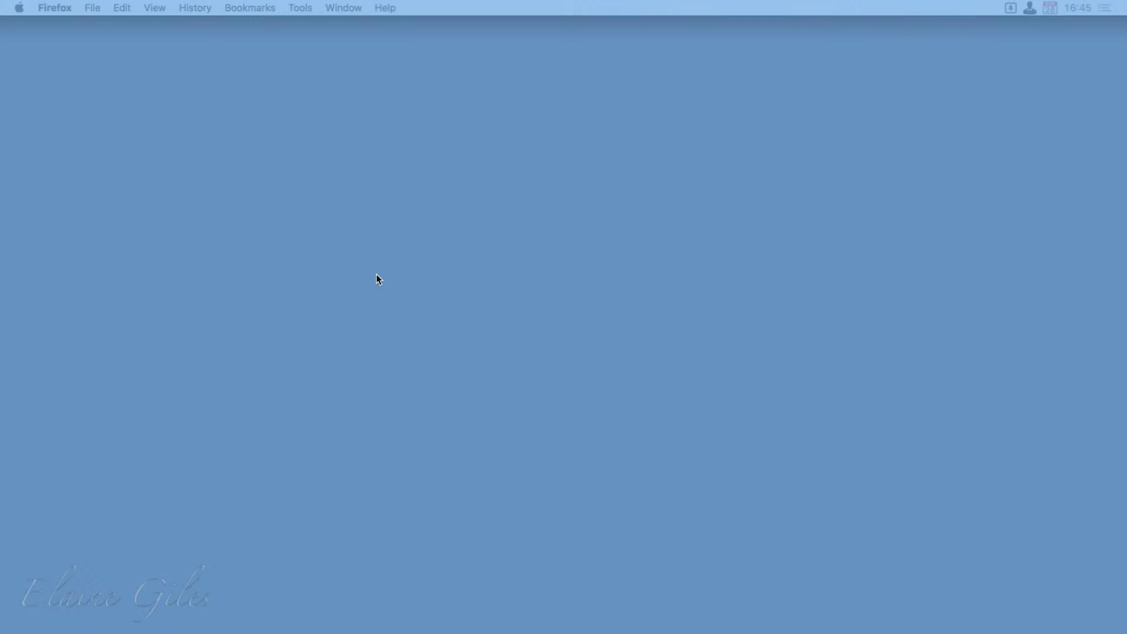
Step: Switch to Sublime Text and paste the lower-case fox sentence on six consecutive lines, 9 to 14
key("alt+space")
type("sub")
key("Return")
key("super+v")
key("super+v")
key("super+v")
key("super+v")
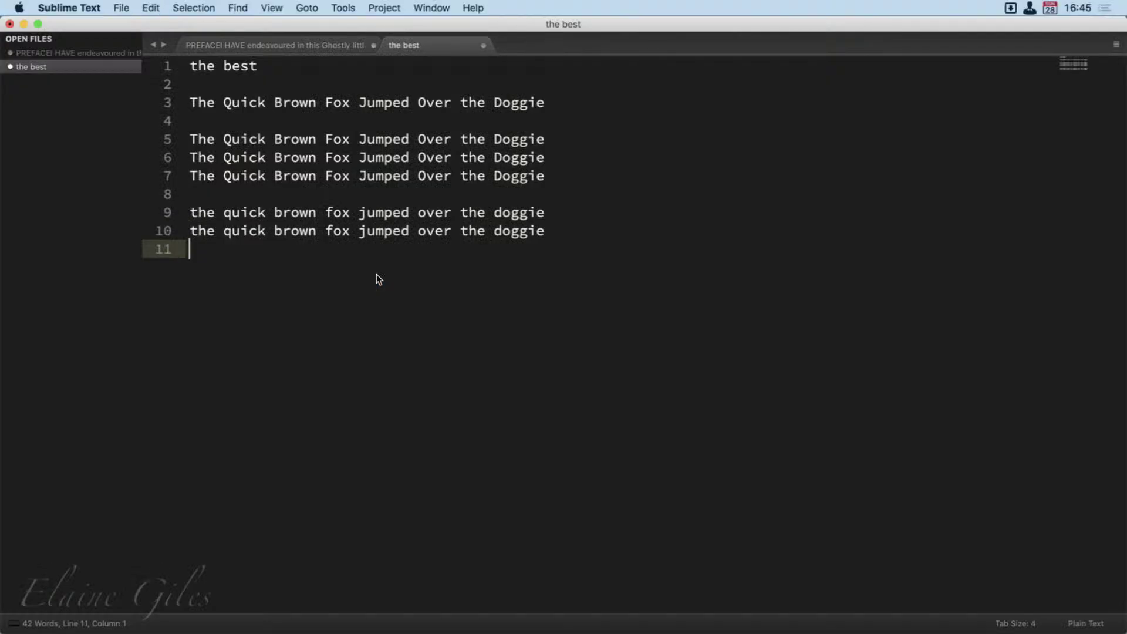
type("the quick brown fox jumped over the doggie")
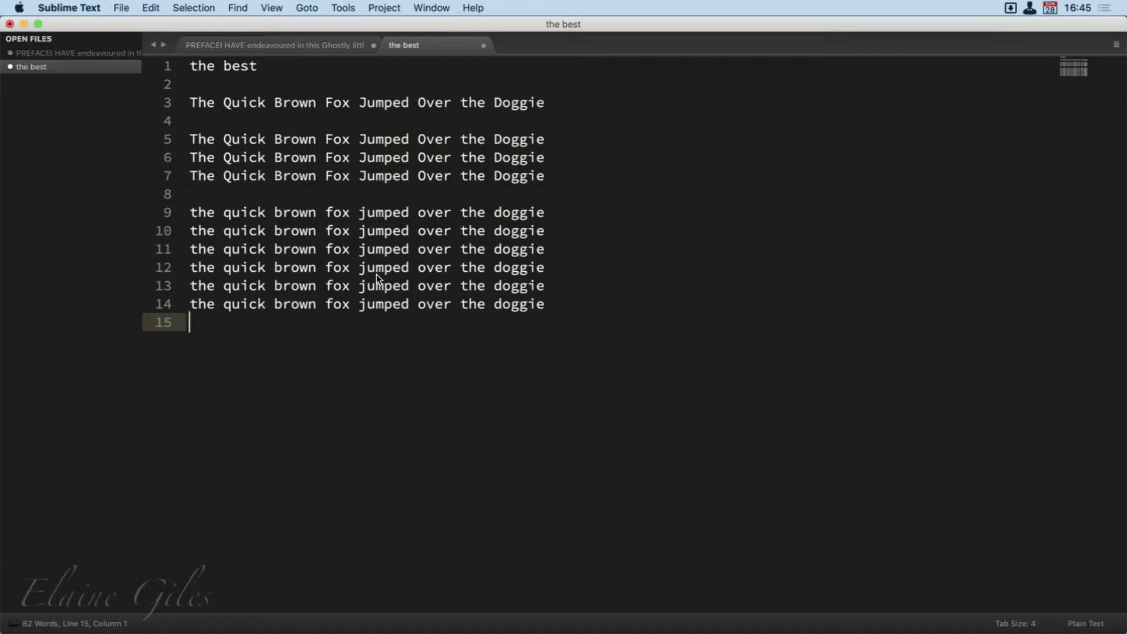
Step: Transform the first lower-case sentence, on line 9, to UPPERCASE with the Alfred case workflow
key("Up")
key("Up")
key("Up")
key("Up")
key("Up")
key("Up")
key("Up")
key("Down")
key("super+shift+Right")
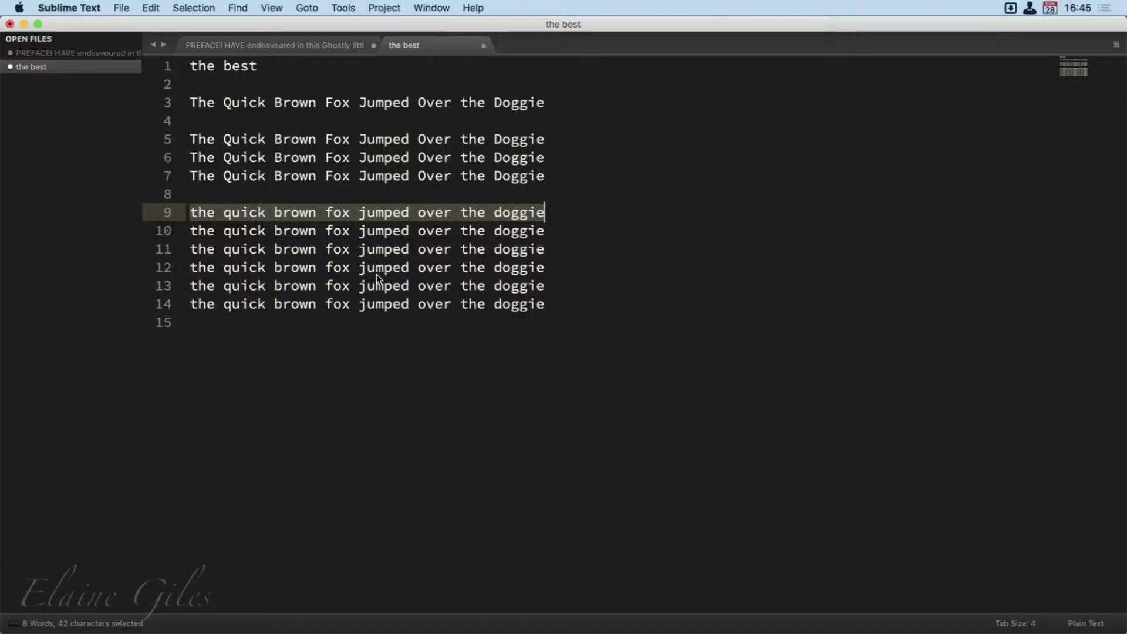
key("super+shift+c")
key("Down")
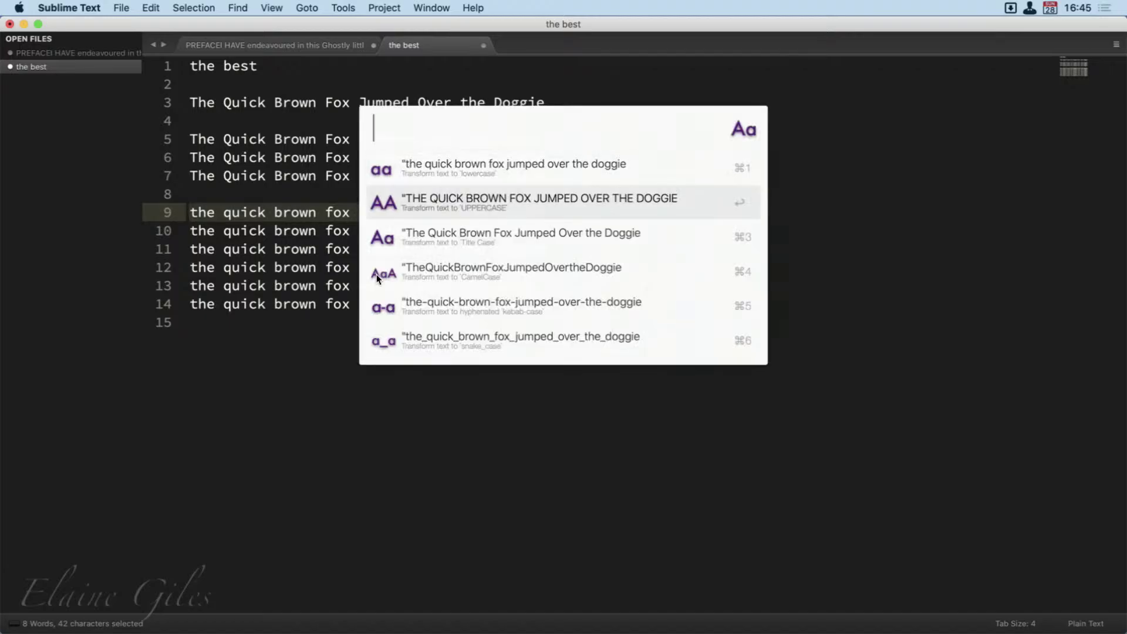
key("Return")
Step: Cut the upper-case sentence on line 9 to the clipboard and delete all remaining text in the document
key("Up")
key("super+shift+Right")
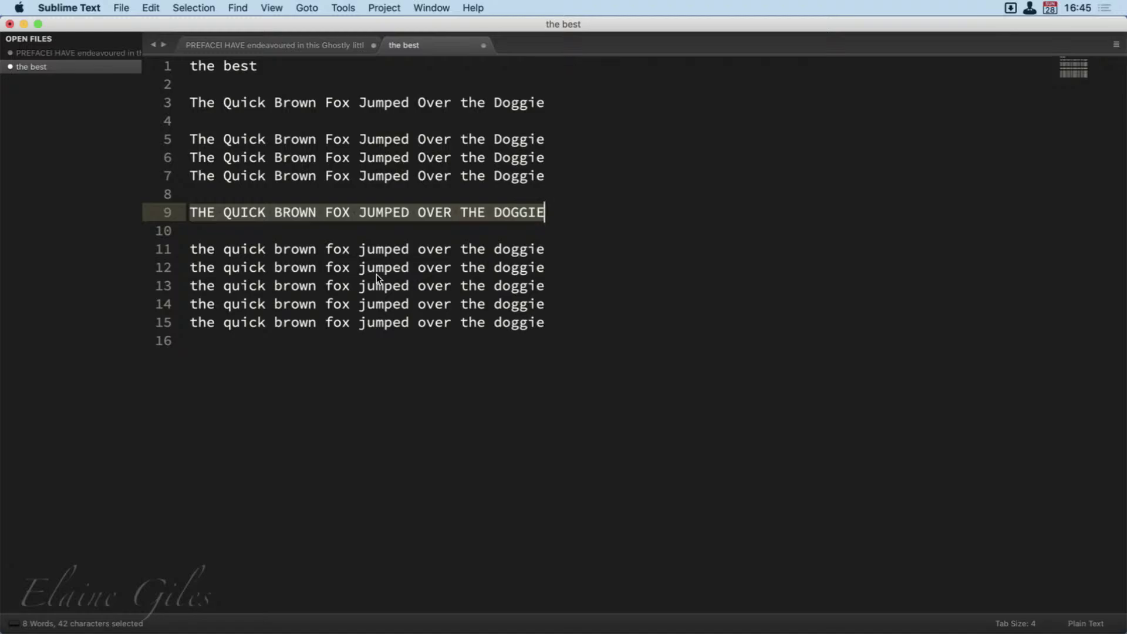
key("super+c")
key("super+x")
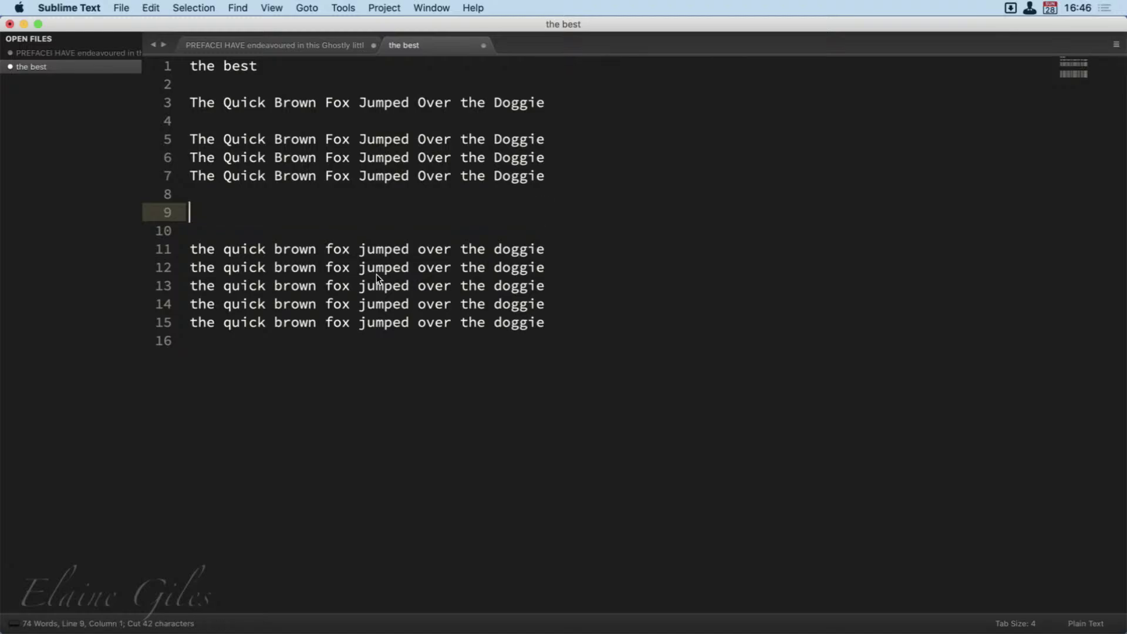
key("super+a")
key("BackSpace")
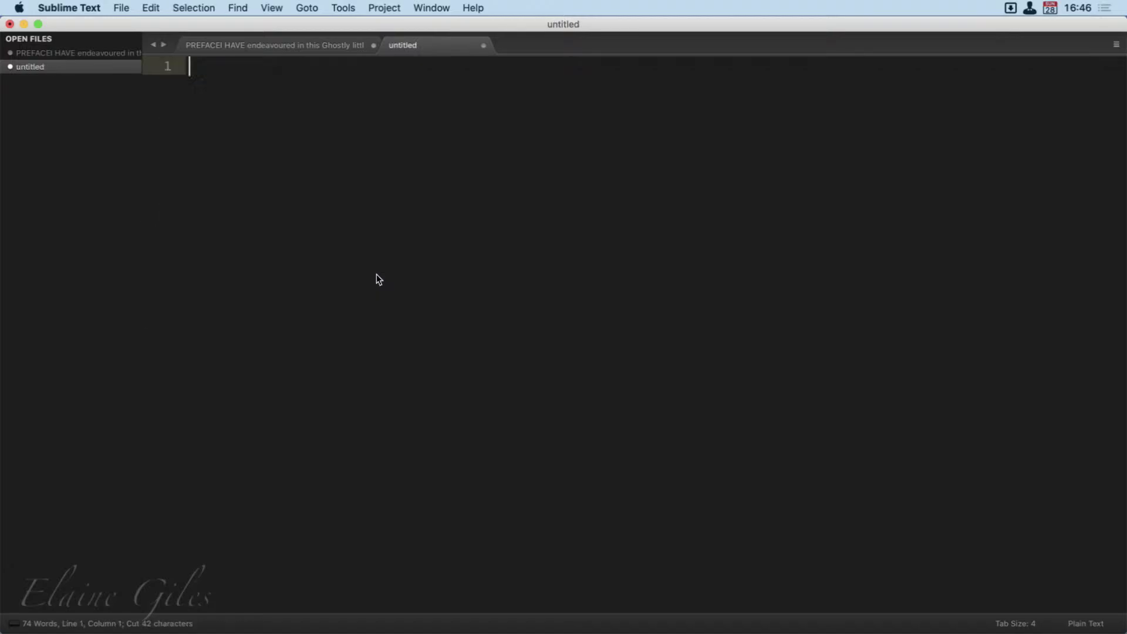
Step: Convert the upper-case sentence from the clipboard to lower case with Alfred's ccl keyword
key("super+shift+p")
type("ccl")
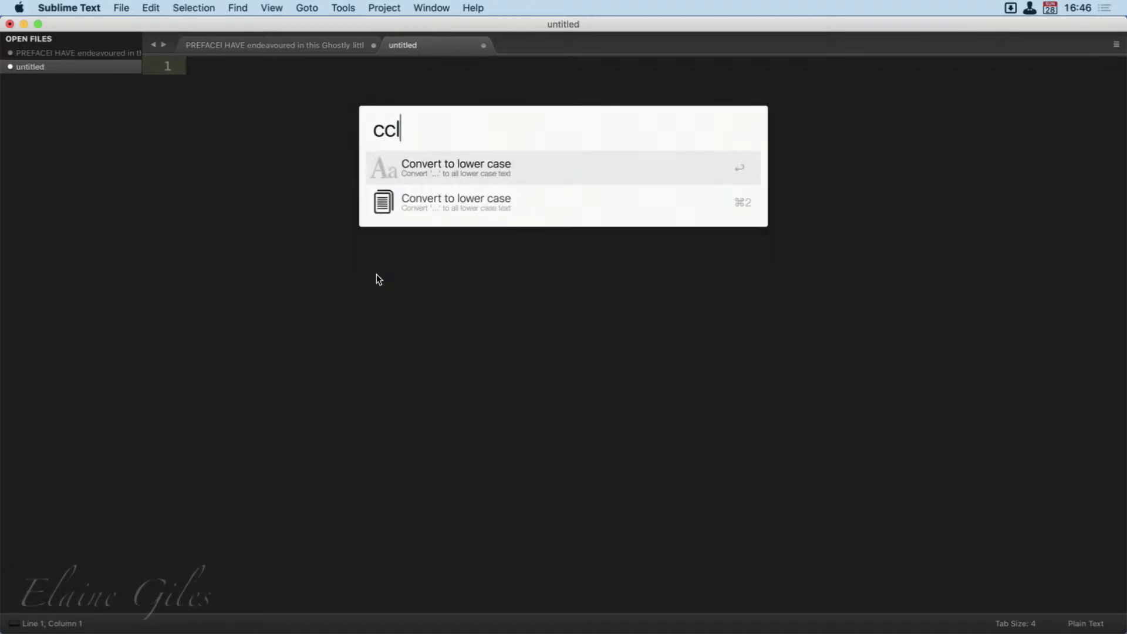
key("super+v")
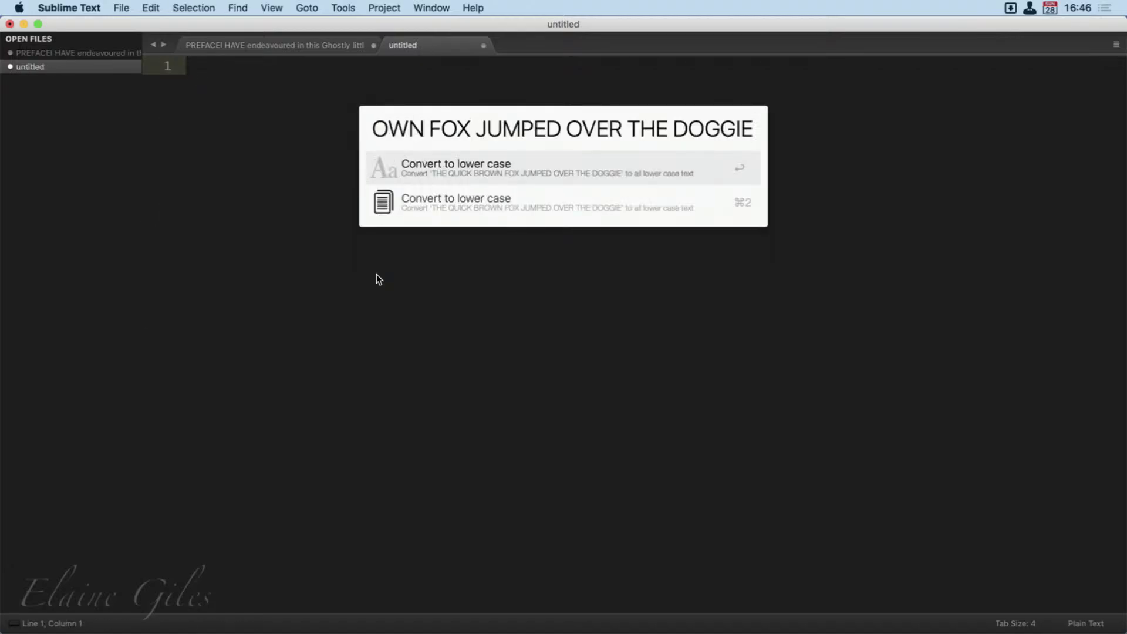
key("Return")
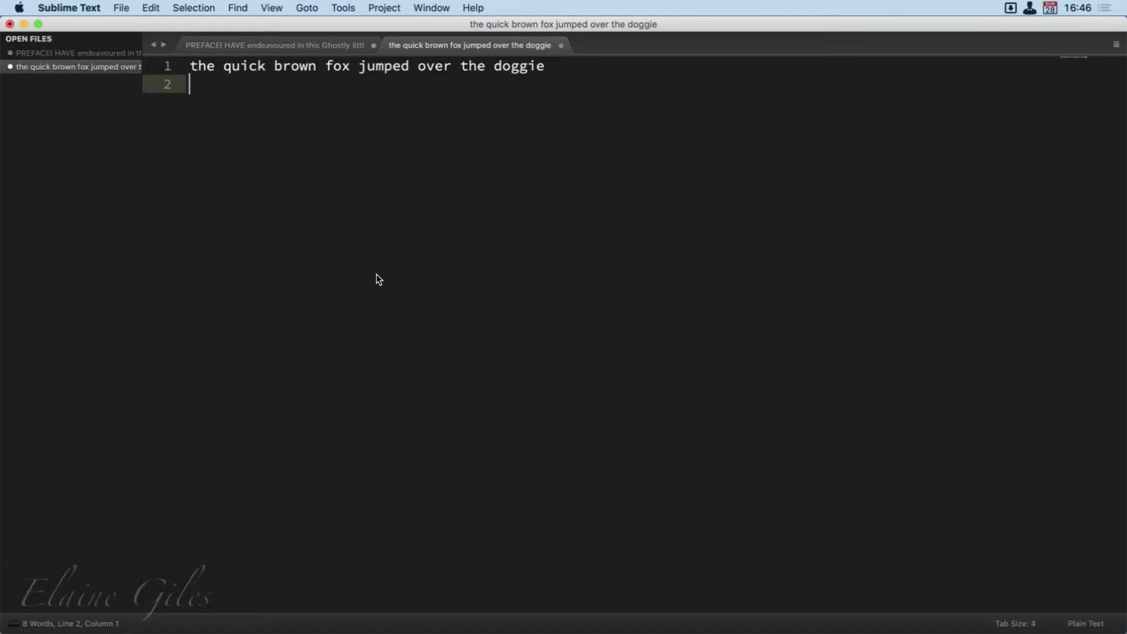
Step: Hide Sublime Text and switch to the Office Summit 2021 document in Affinity Publisher
key("super+h")
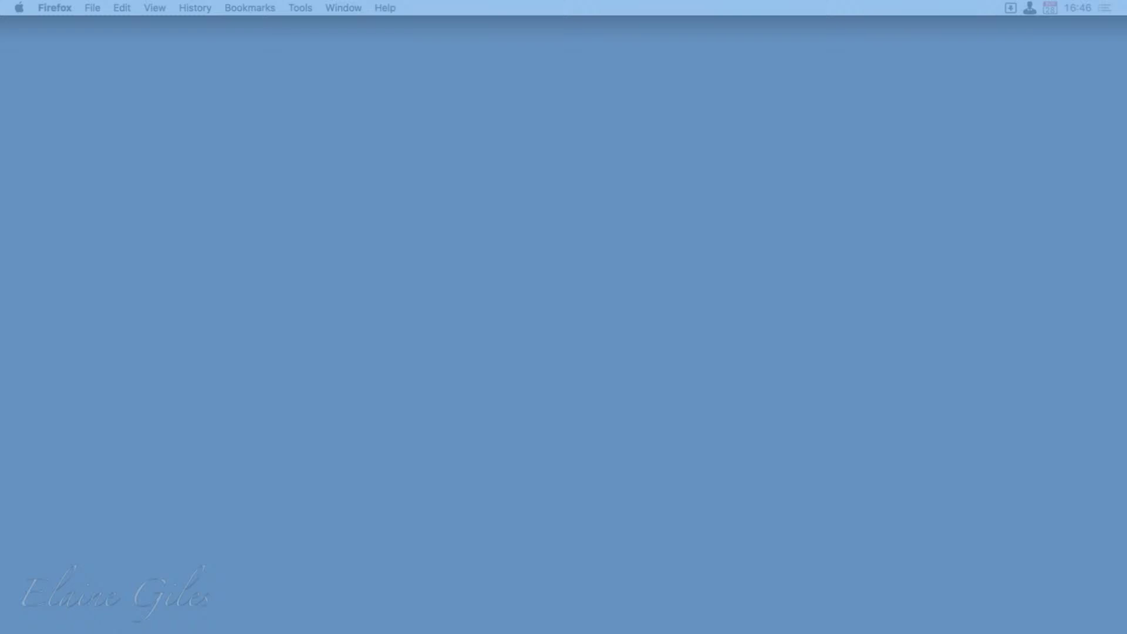
key("alt+space")
type("pub")
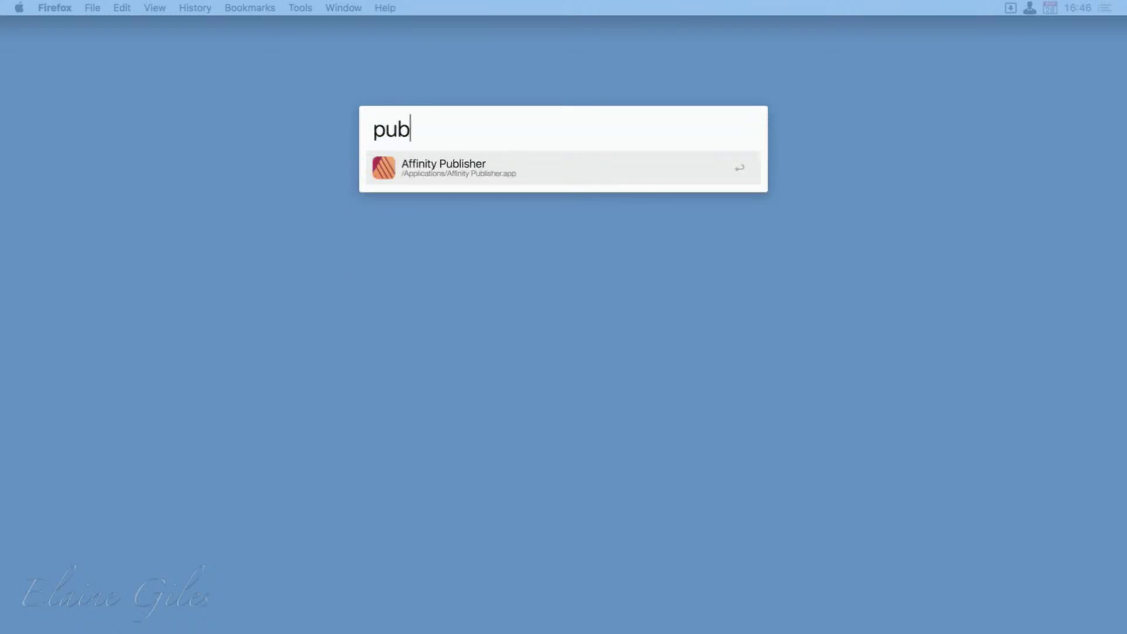
key("Return")
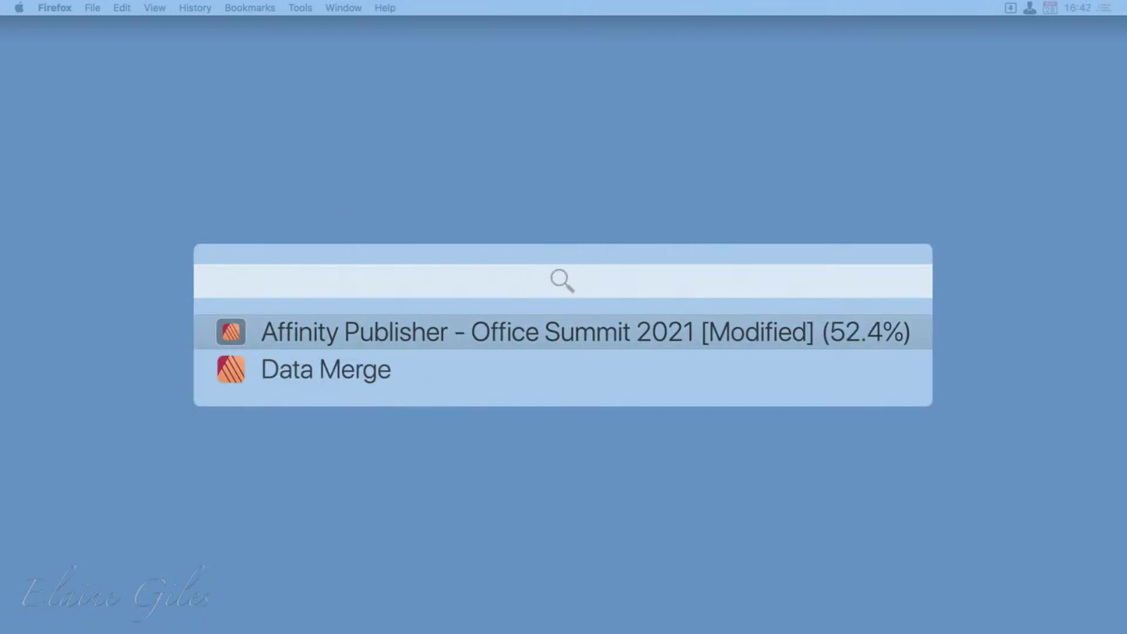
key("Return")
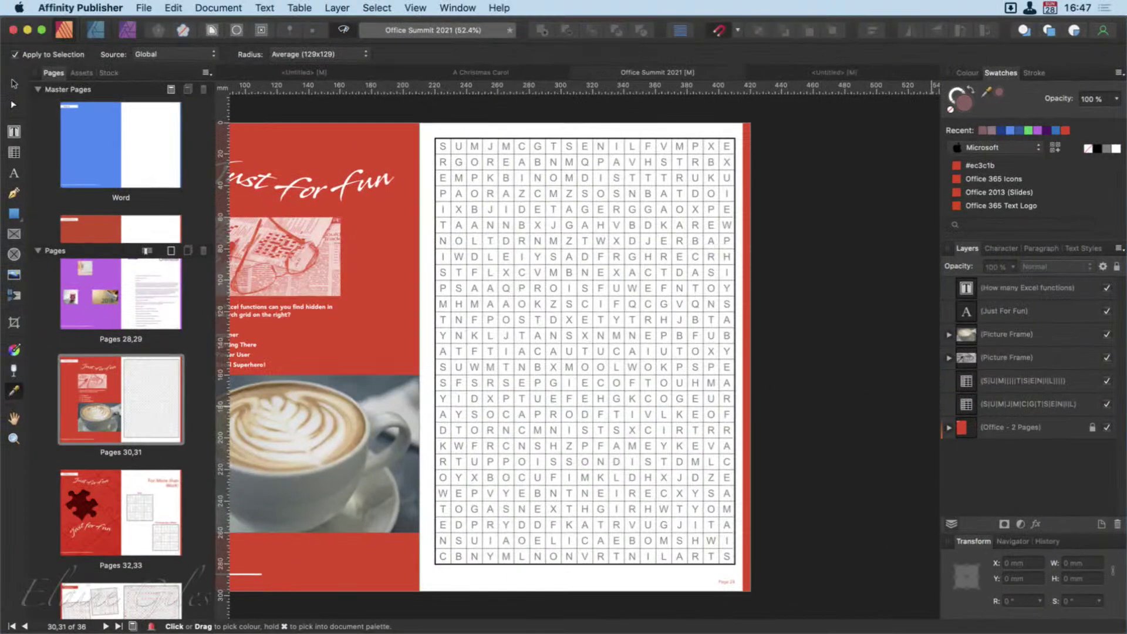
Step: Collapse the master pages list, look through the Office Summit 2021 page thumbnails, and view the whole "Just for fun" spread
left_click(38, 87)
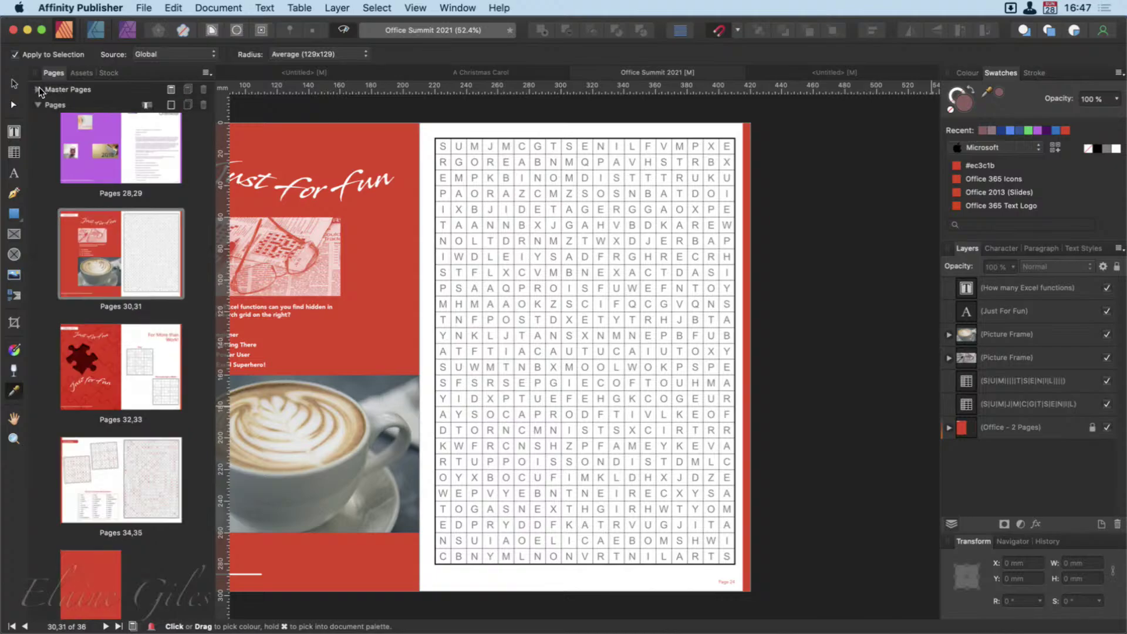
scroll(118, 262, "up", 8)
scroll(119, 267, "up", 10)
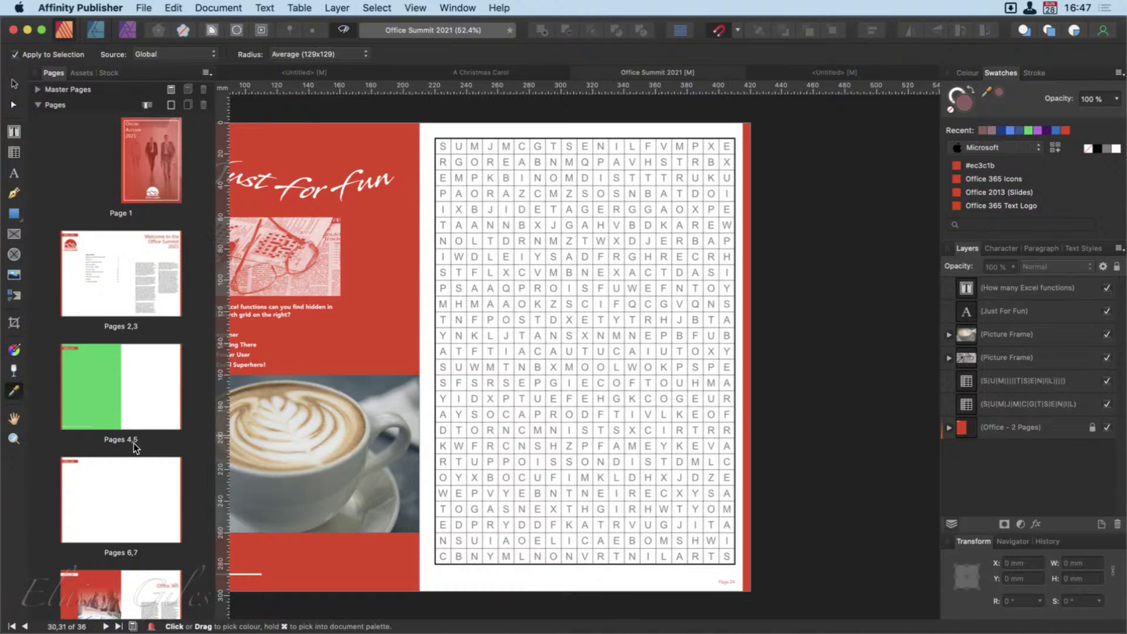
scroll(134, 447, "down", 10)
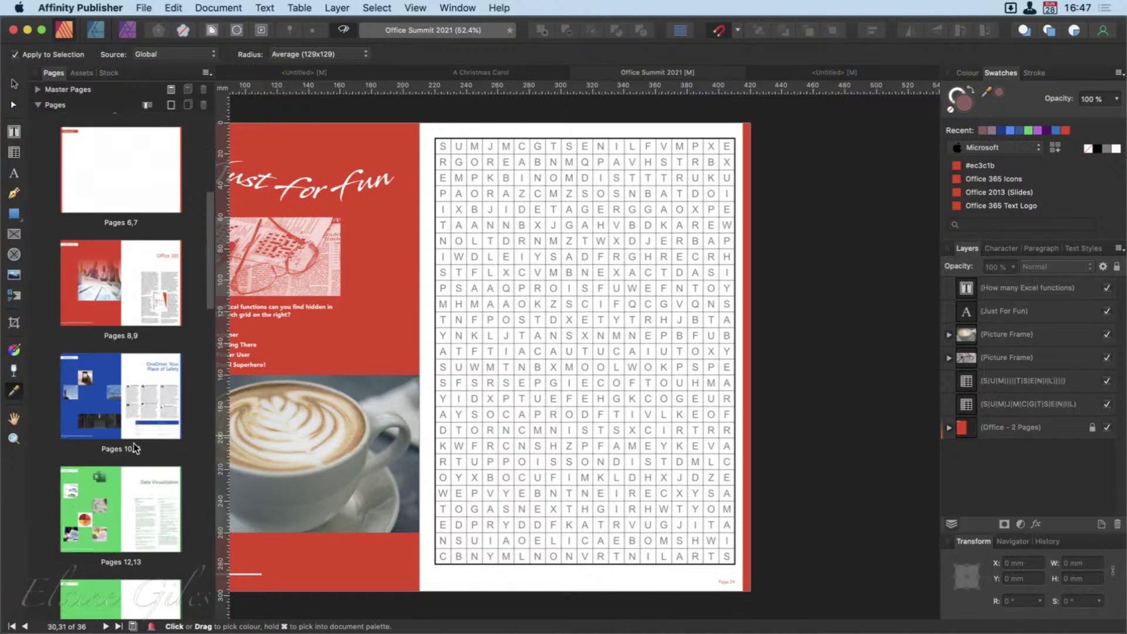
scroll(133, 445, "down", 20)
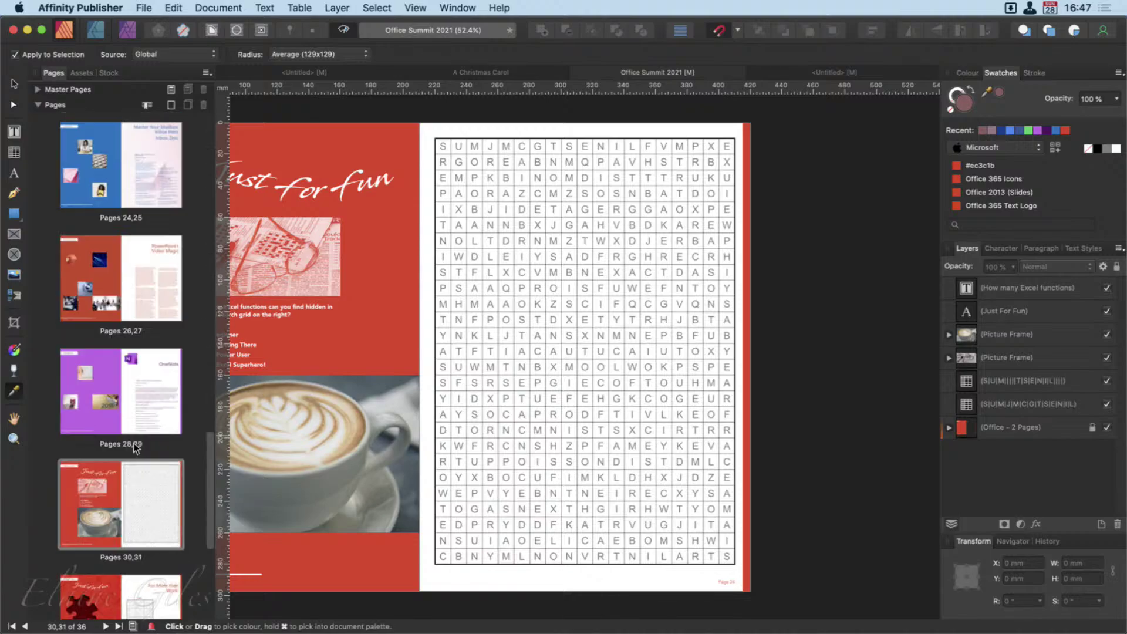
scroll(134, 448, "up", 6)
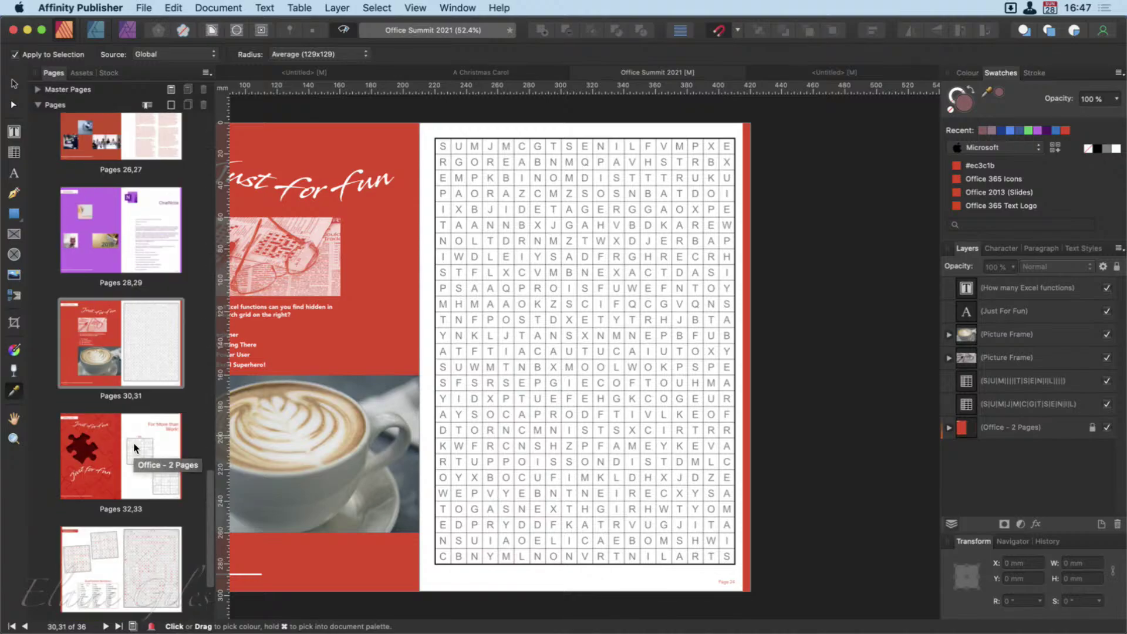
scroll(134, 447, "up", 6)
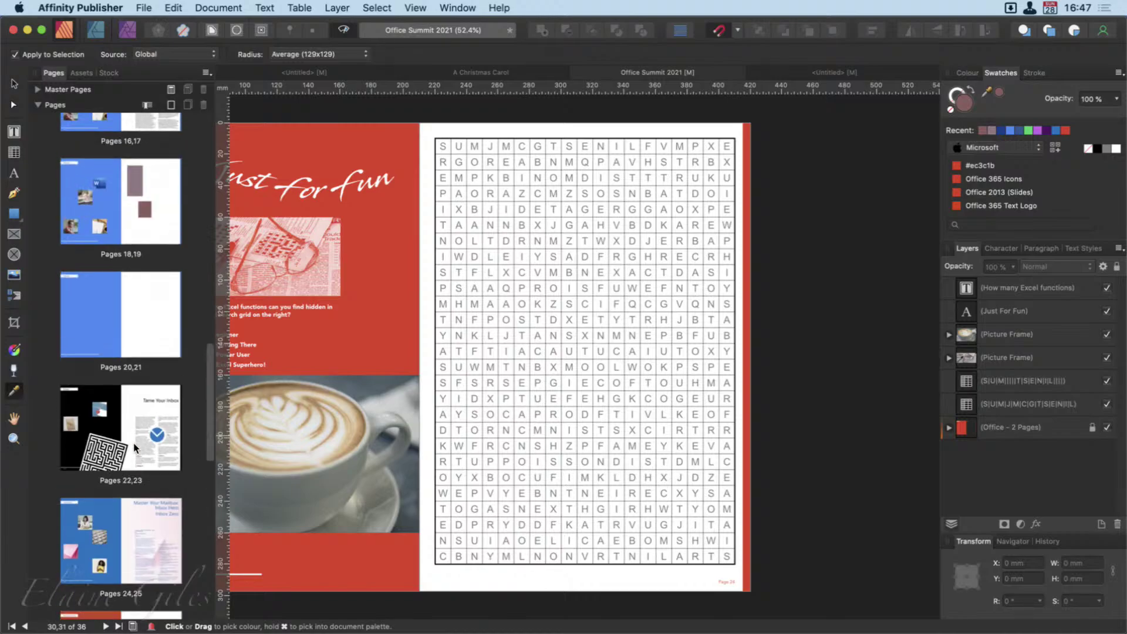
scroll(133, 447, "up", 9)
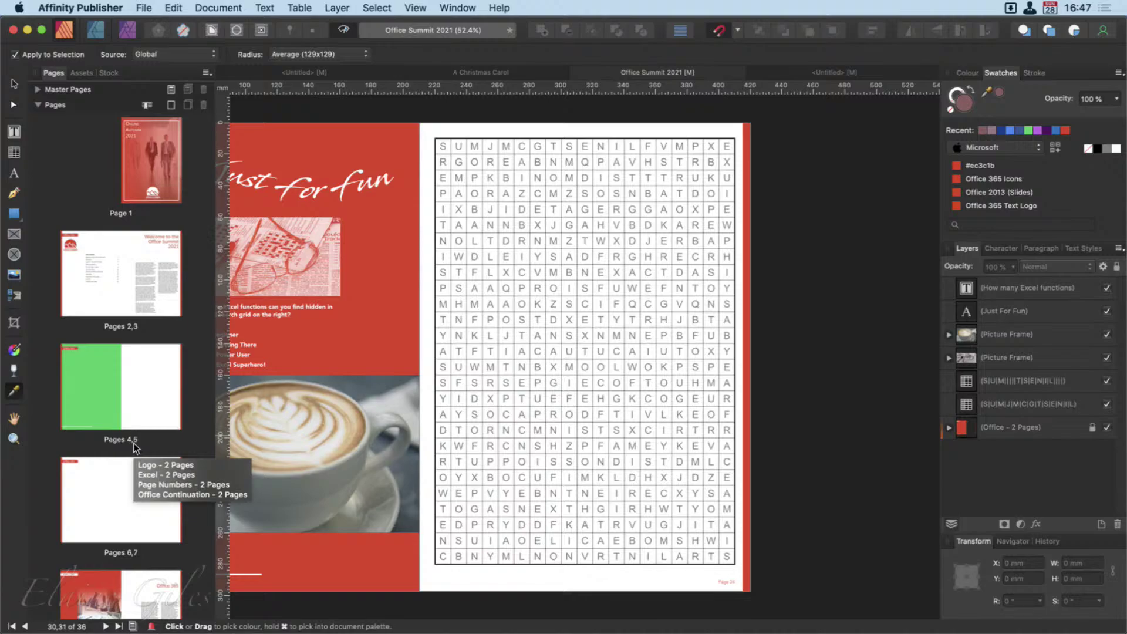
scroll(372, 474, "left", 5)
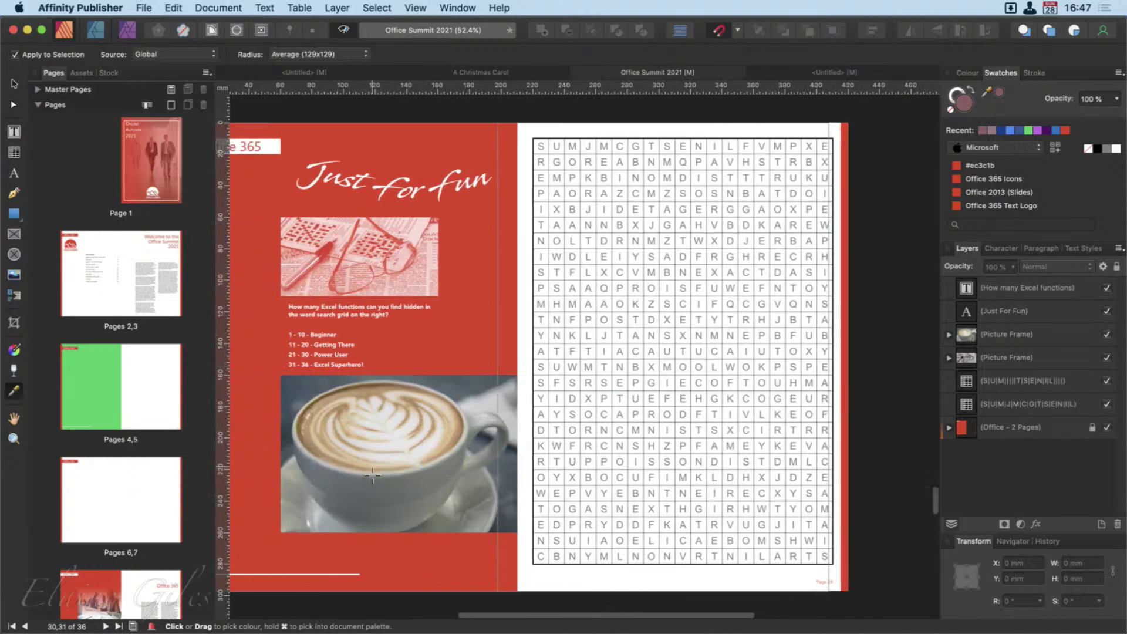
scroll(372, 475, "right", 1)
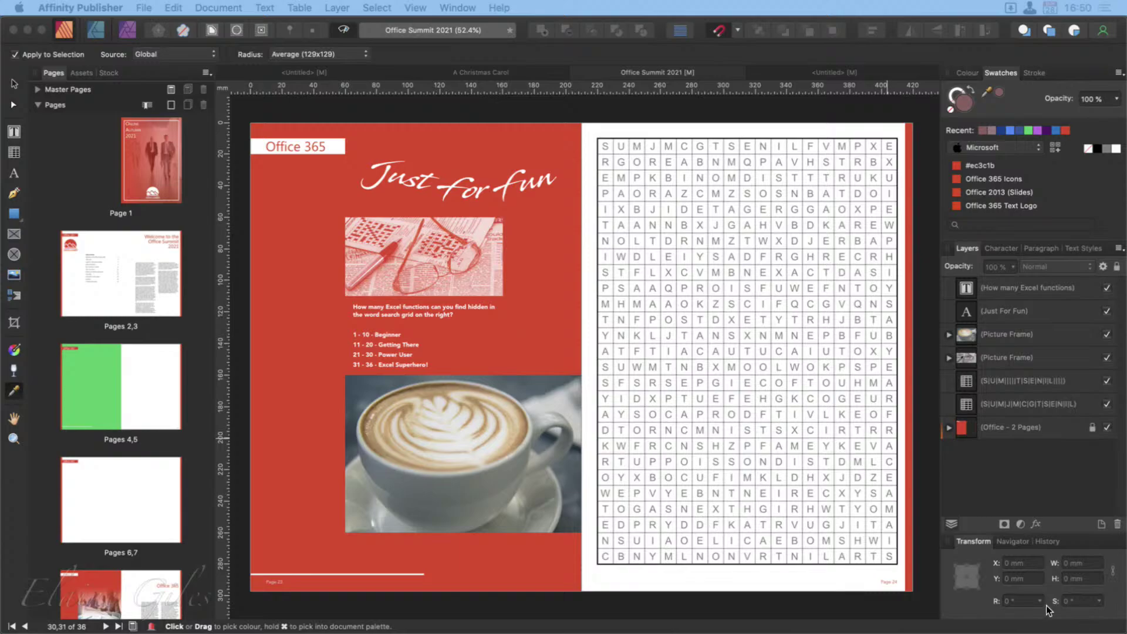
Step: View the "Welcome to the Office Summit 2021" spread on pages 2,3 and the "Data Visualization" spread on pages 12,13
double_click(133, 271)
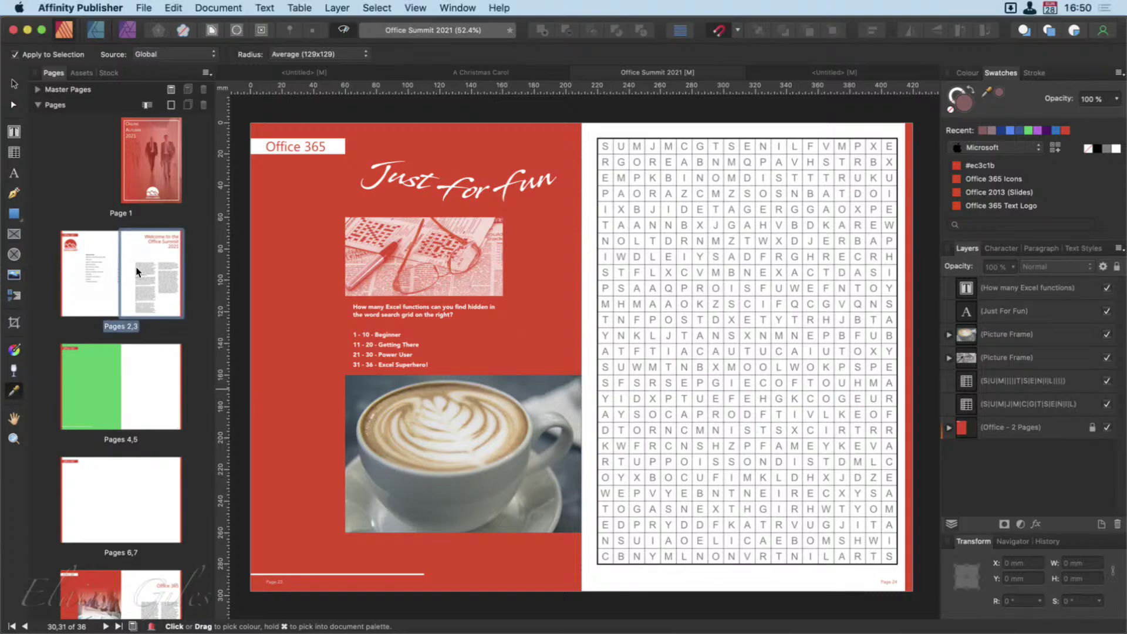
scroll(139, 398, "down", 5)
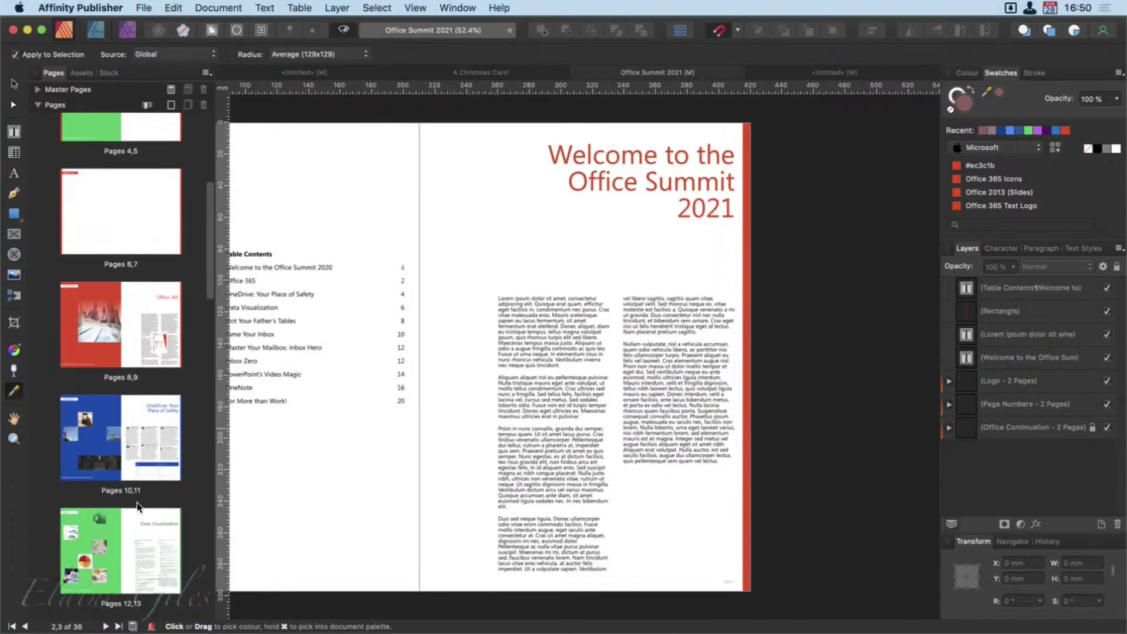
double_click(142, 549)
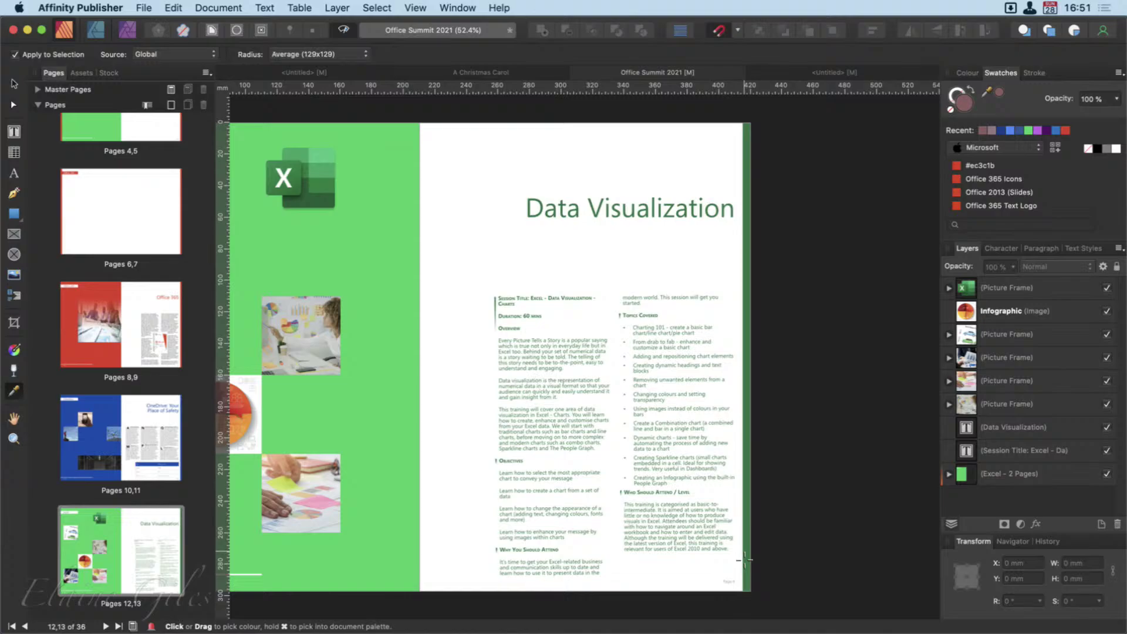
Step: Open HoudahSpot with Alfred's hs keyword, look over its search window, and close it
key("alt+space")
type("hs")
key("Return")
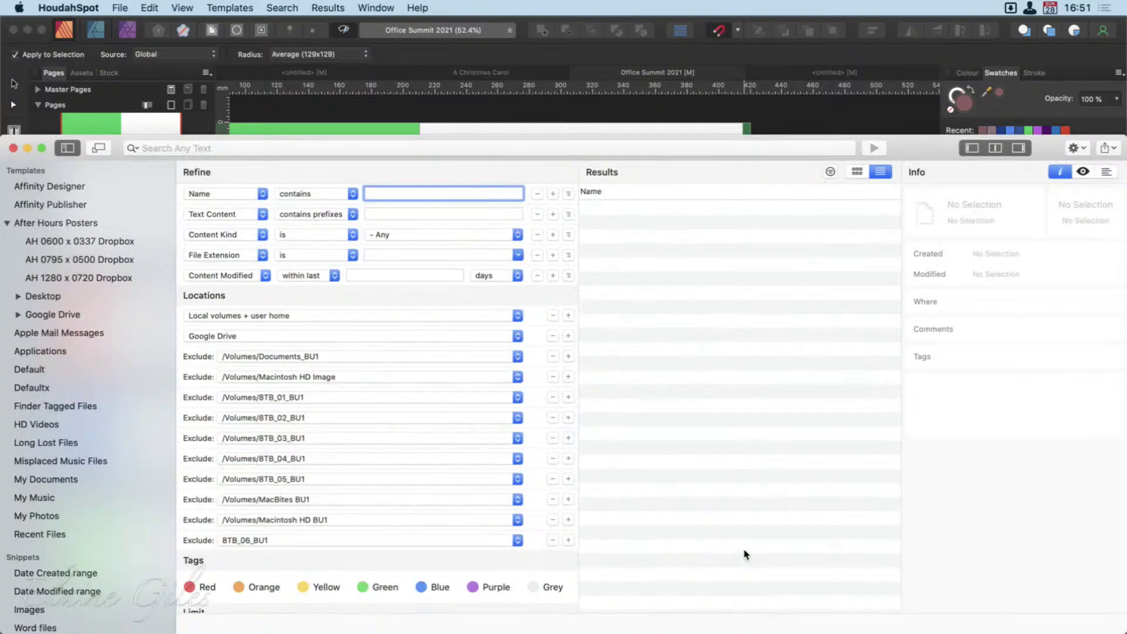
key("super+w")
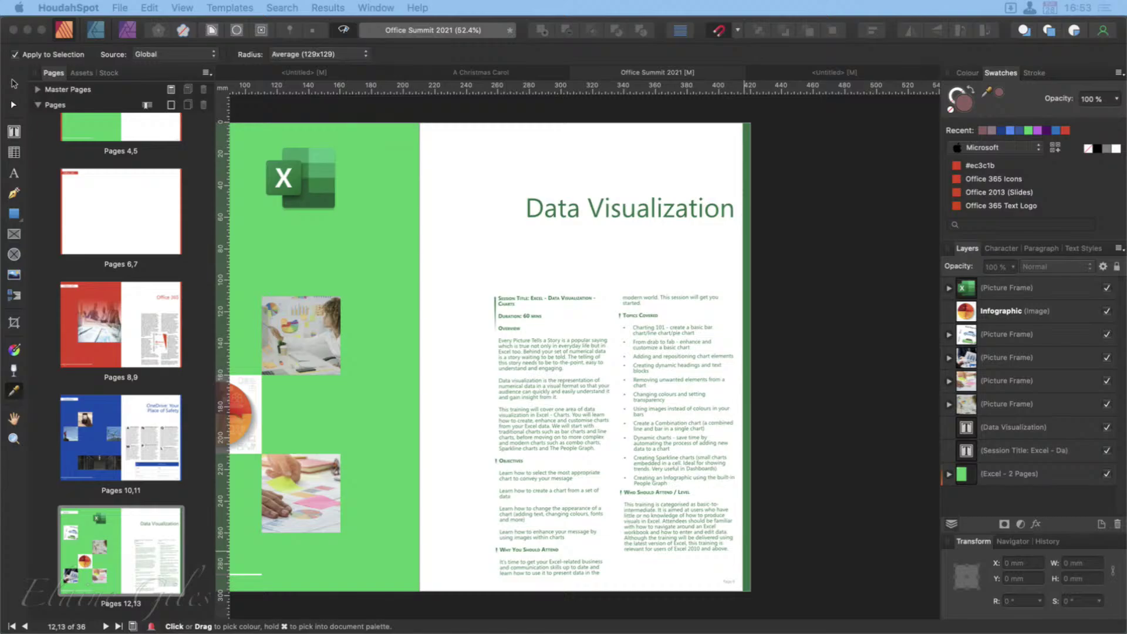
key("alt+space")
type("hs")
key("BackSpace")
key("BackSpace")
type("am")
key("Escape")
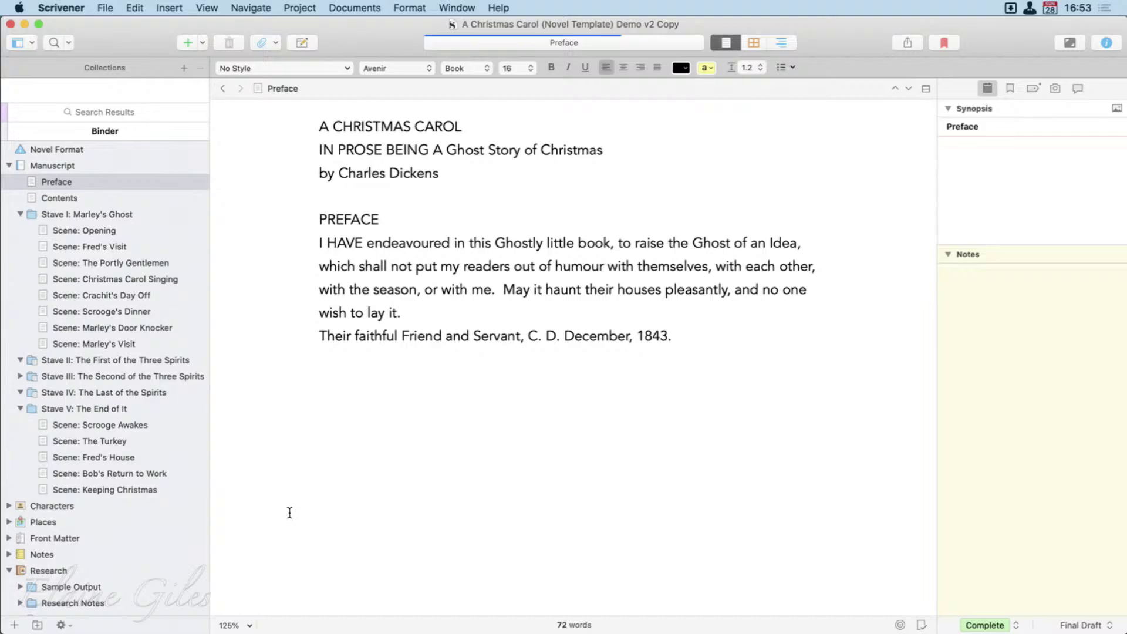
Step: Hide the collections and collapse the Research folder in the A Christmas Carol project's binder
left_click(34, 42)
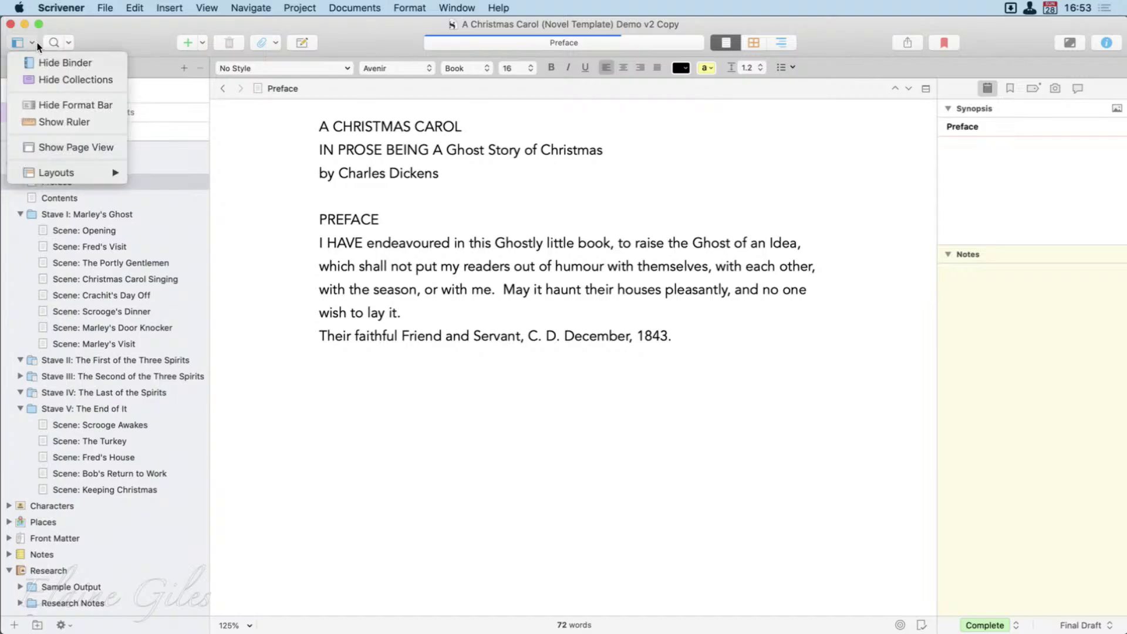
left_click(50, 79)
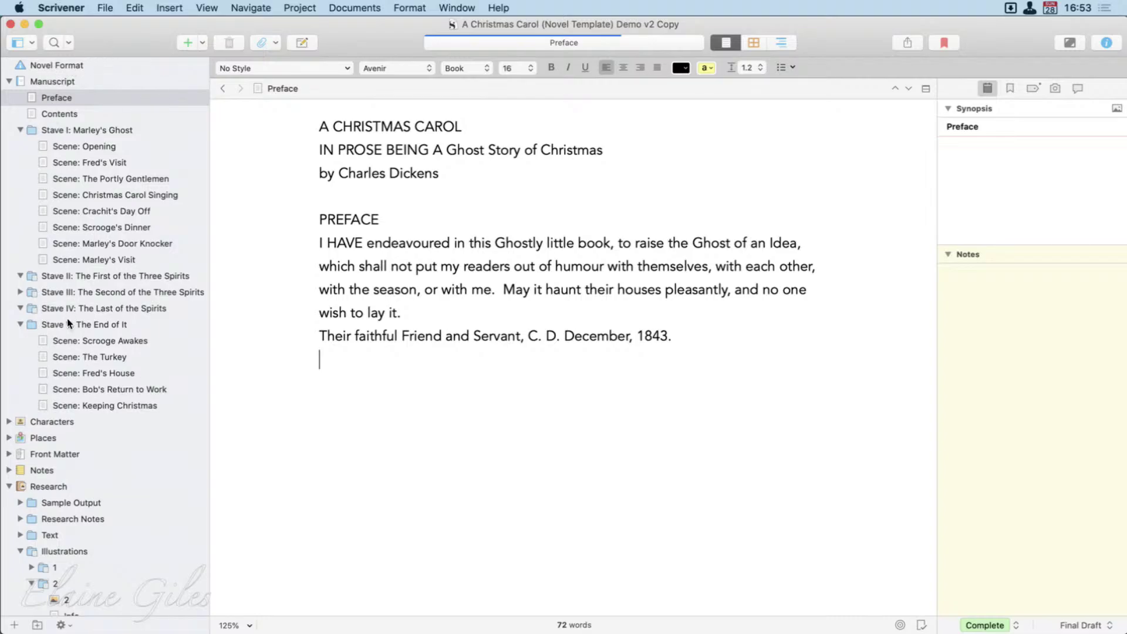
left_click(13, 486)
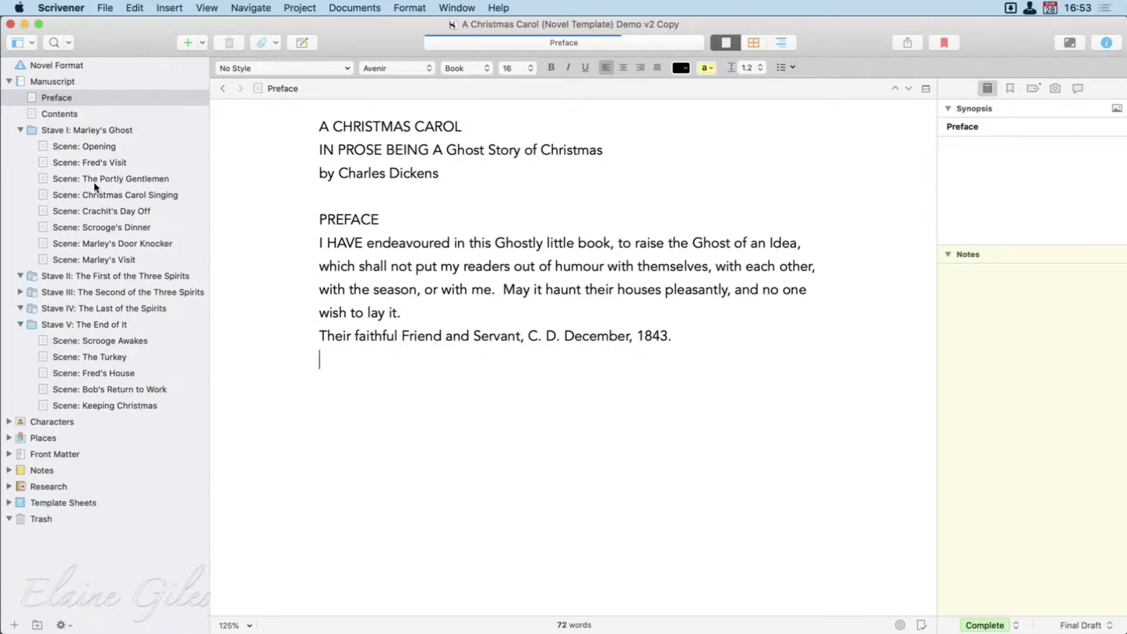
Step: View the whole manuscript as continuous text, followed by the Preface, Contents and "Stave I: Marley's Ghost" individually
left_click(85, 81)
left_click(84, 82)
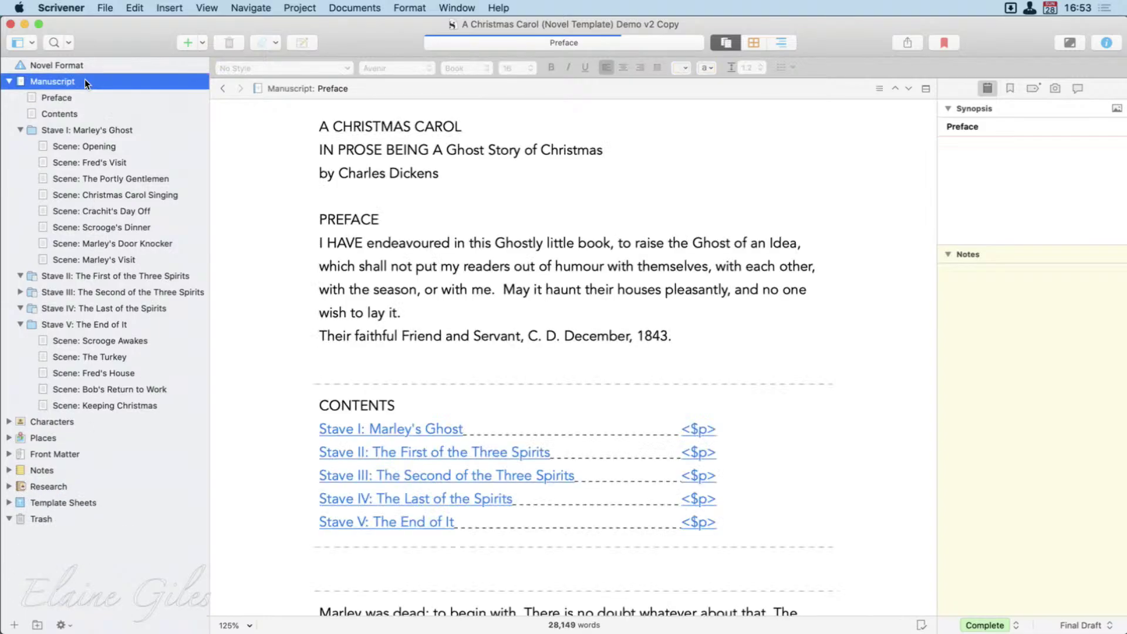
scroll(705, 367, "down", 15)
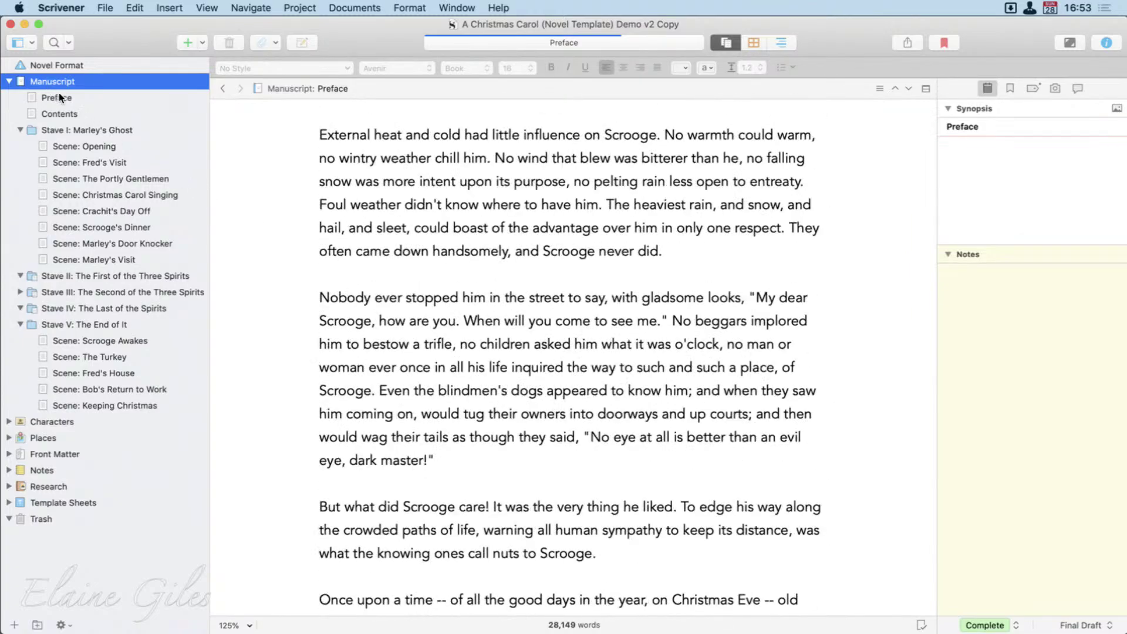
left_click(58, 98)
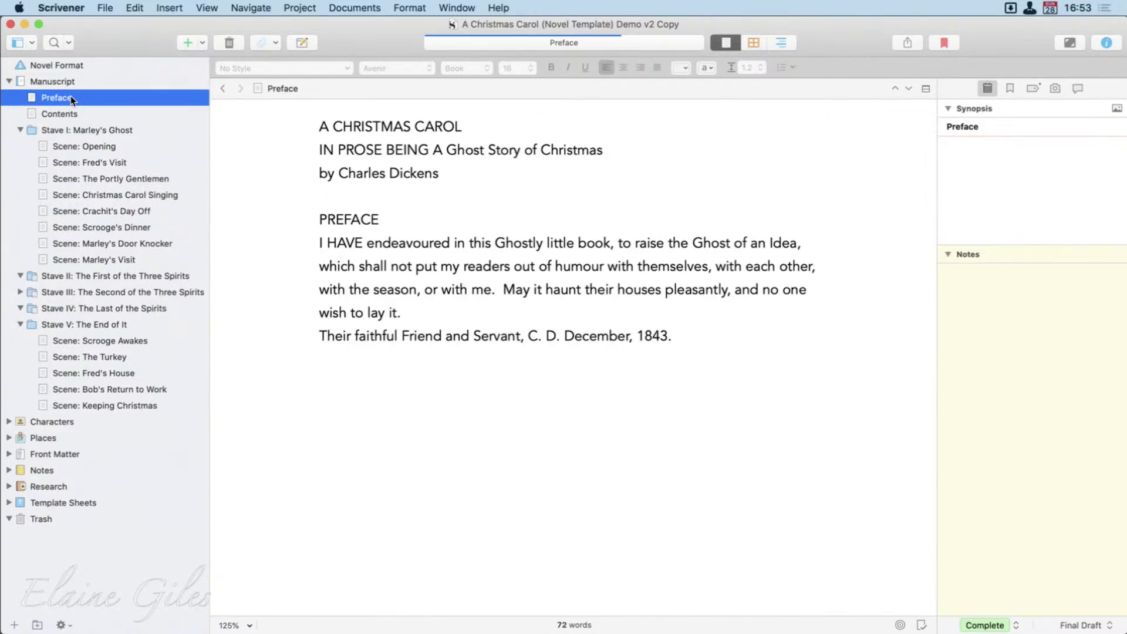
left_click(70, 128)
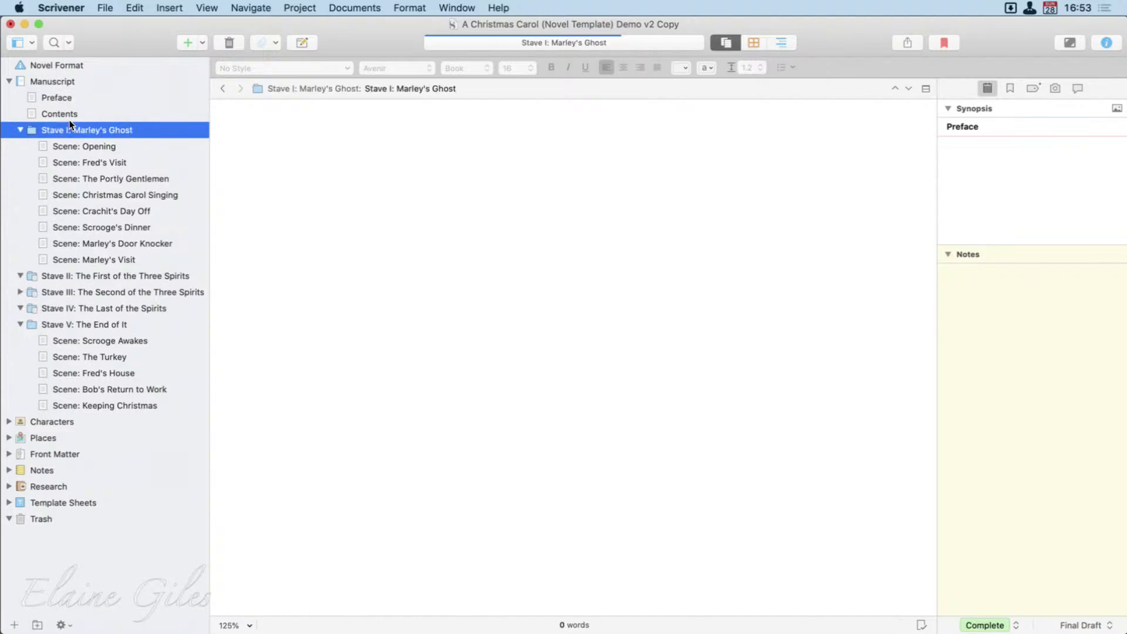
left_click(69, 117)
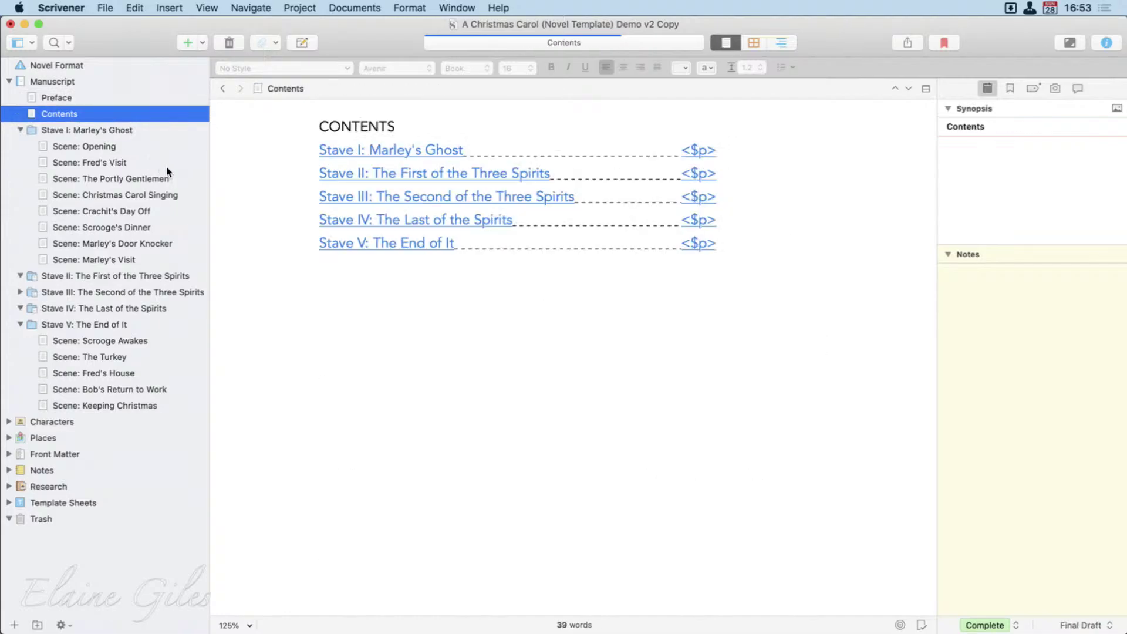
left_click(80, 129)
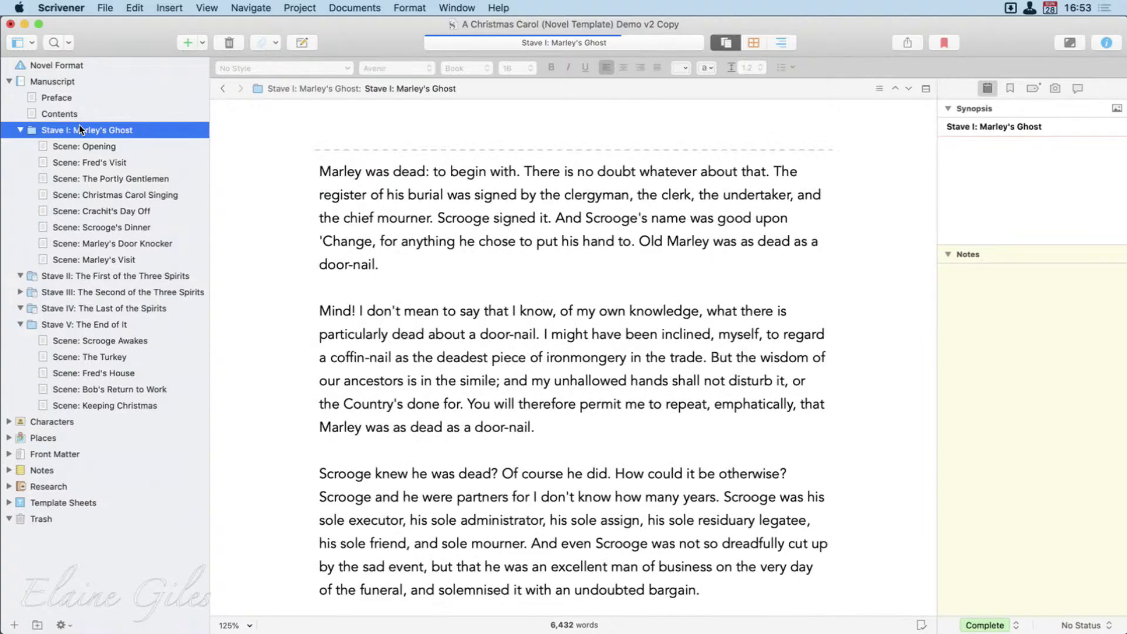
Step: View the scenes of Stave I one by one, from "Scene: Opening" to "Scene: Marley's Visit"
left_click(106, 146)
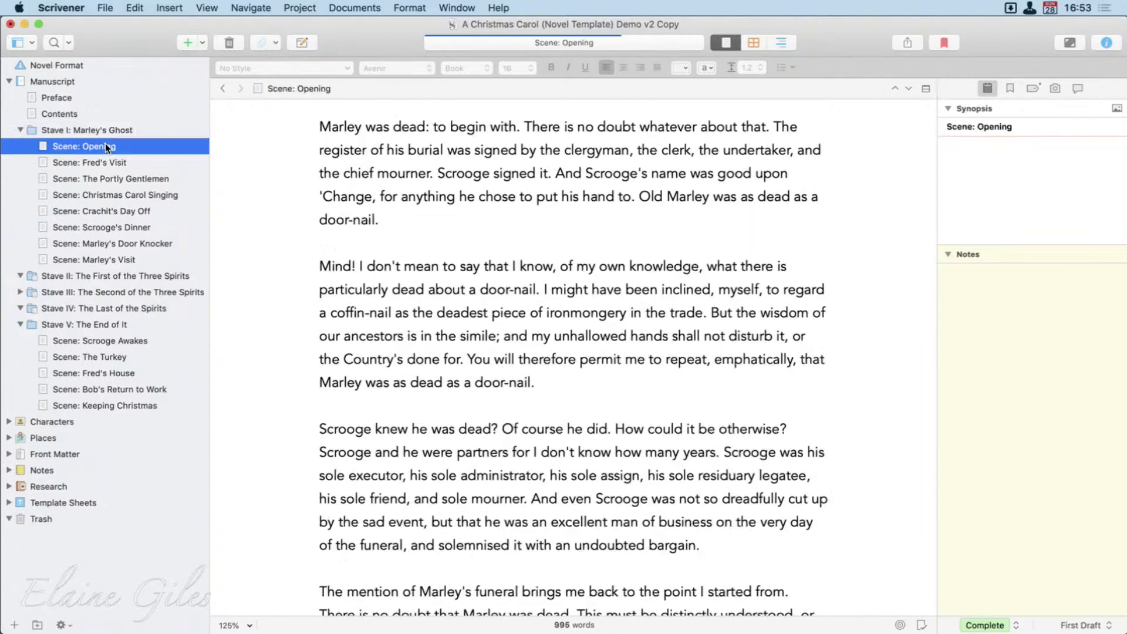
left_click(107, 163)
left_click(107, 179)
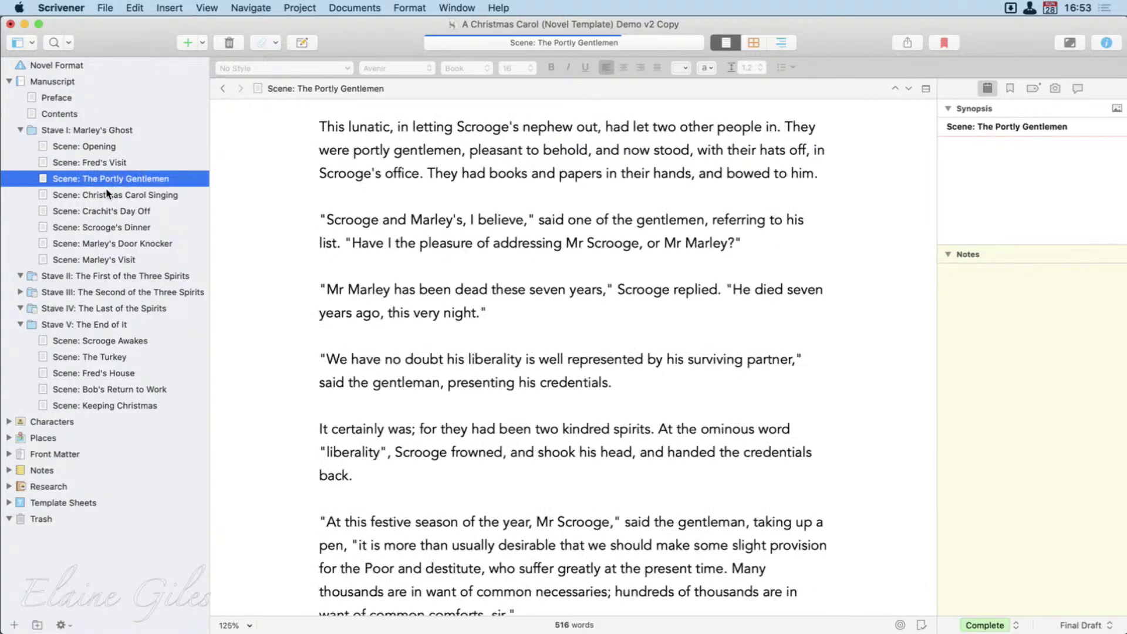
left_click(107, 195)
left_click(106, 211)
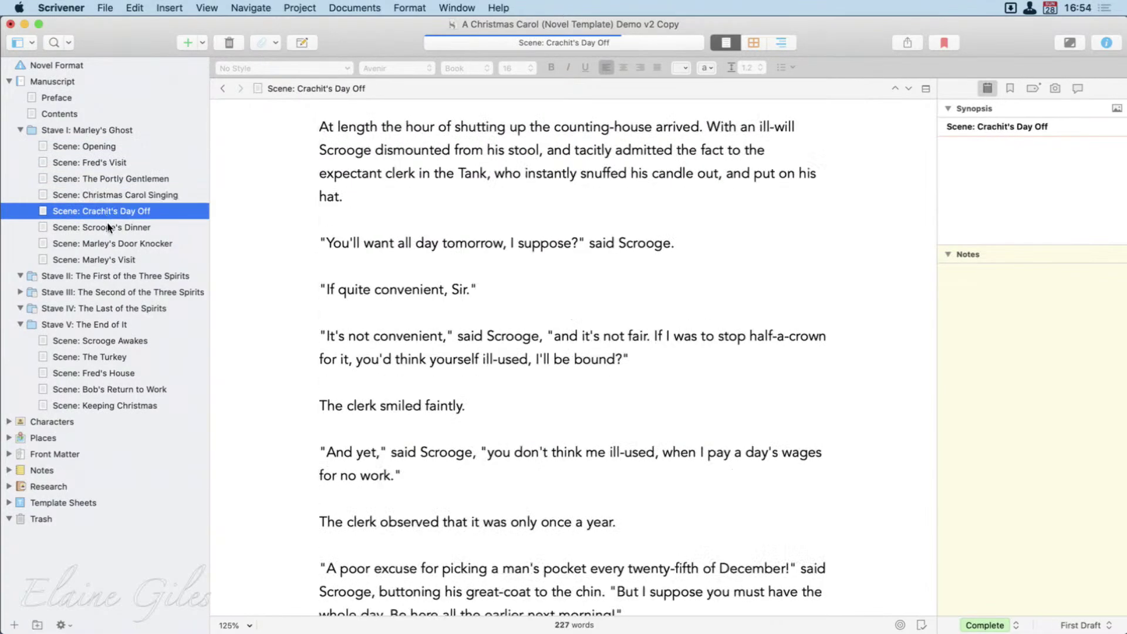
left_click(108, 228)
left_click(109, 243)
left_click(110, 260)
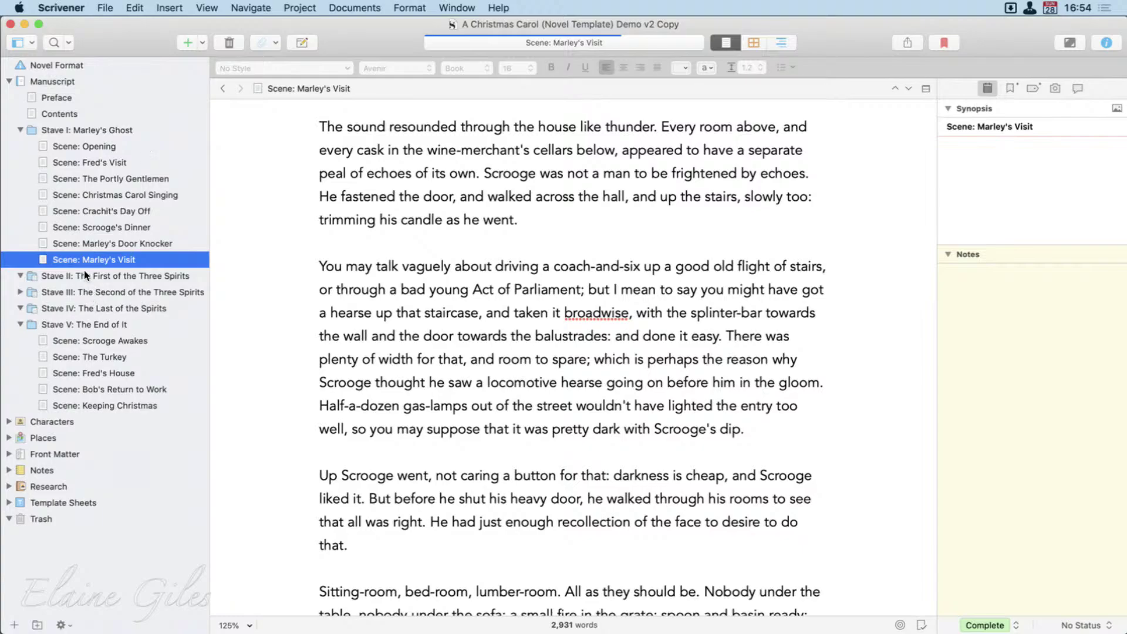
Step: Set the label of "Scene: Crachit's Day Off" to To Do
left_click(103, 211)
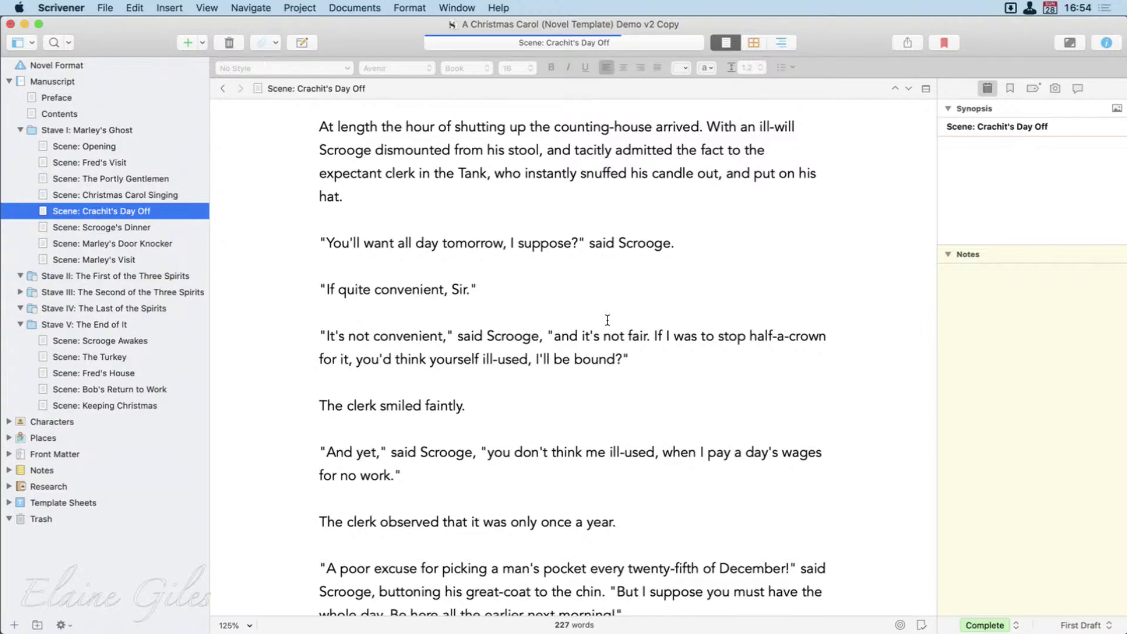
left_click(1014, 625)
left_click(1022, 567)
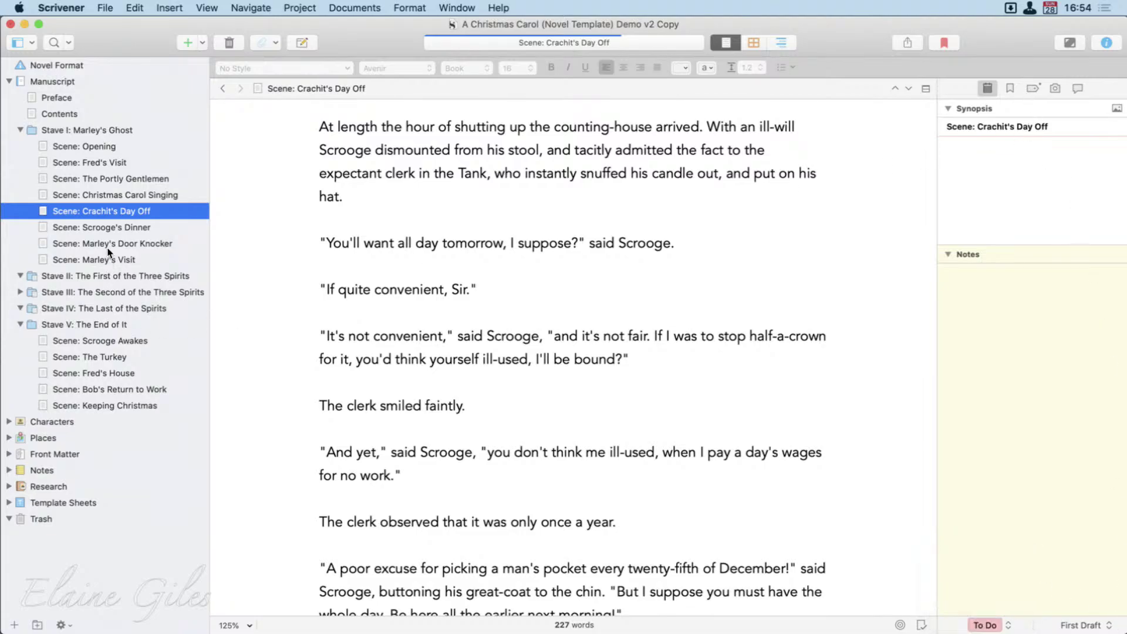
Step: Select everything from Manuscript to "Scene: Keeping Christmas" in the binder and look through the combined text
left_click(49, 83)
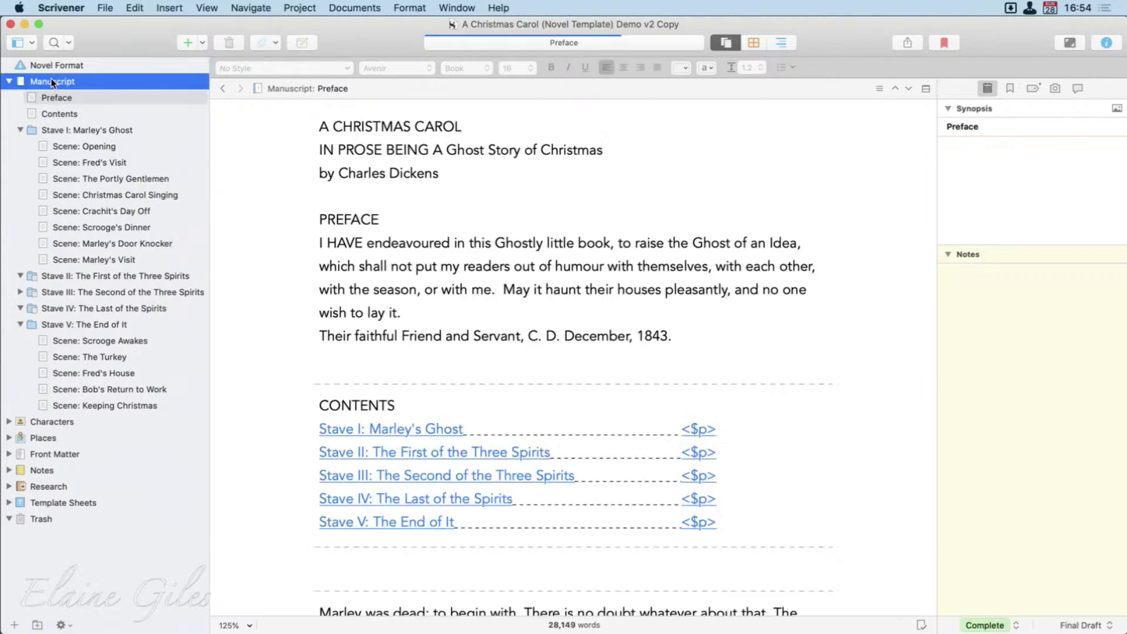
left_click(118, 405, "shift")
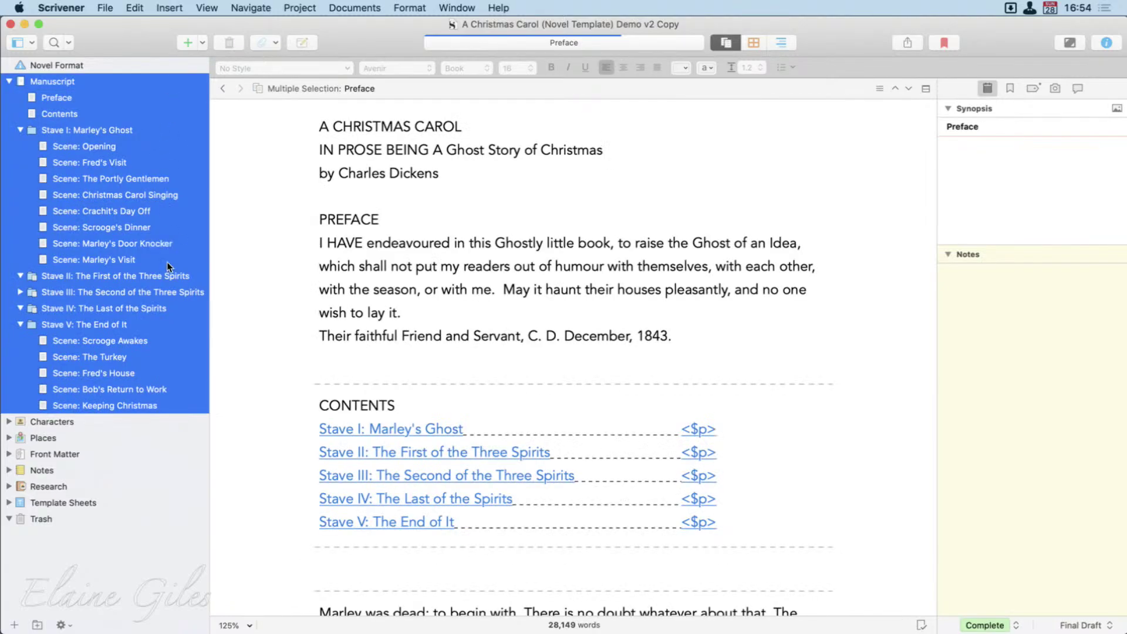
scroll(603, 470, "down", 20)
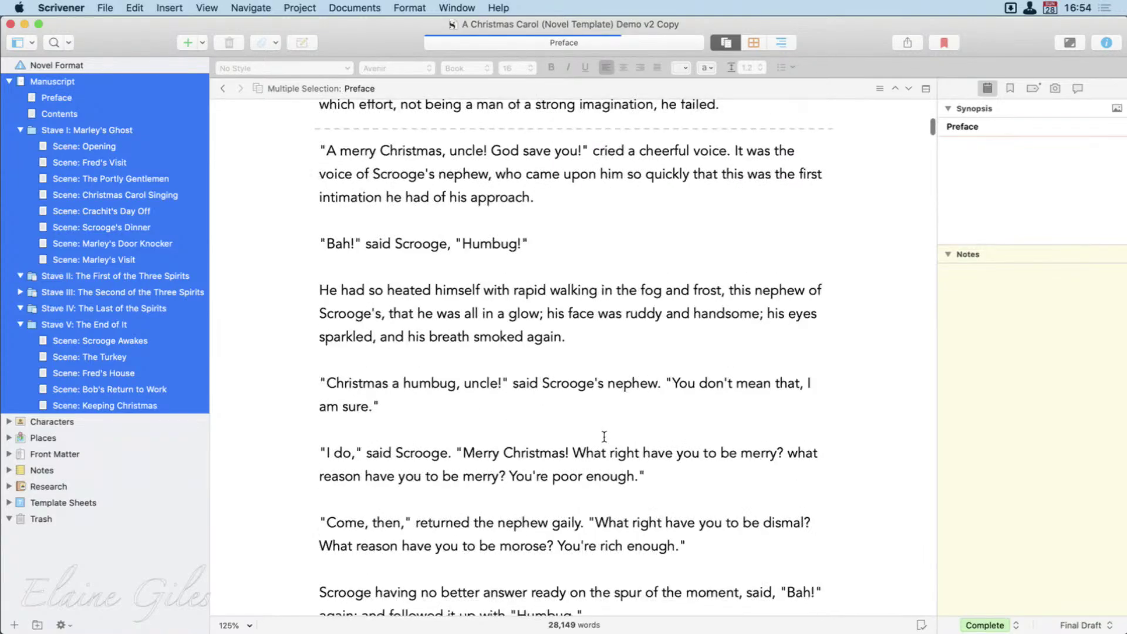
scroll(604, 436, "down", 15)
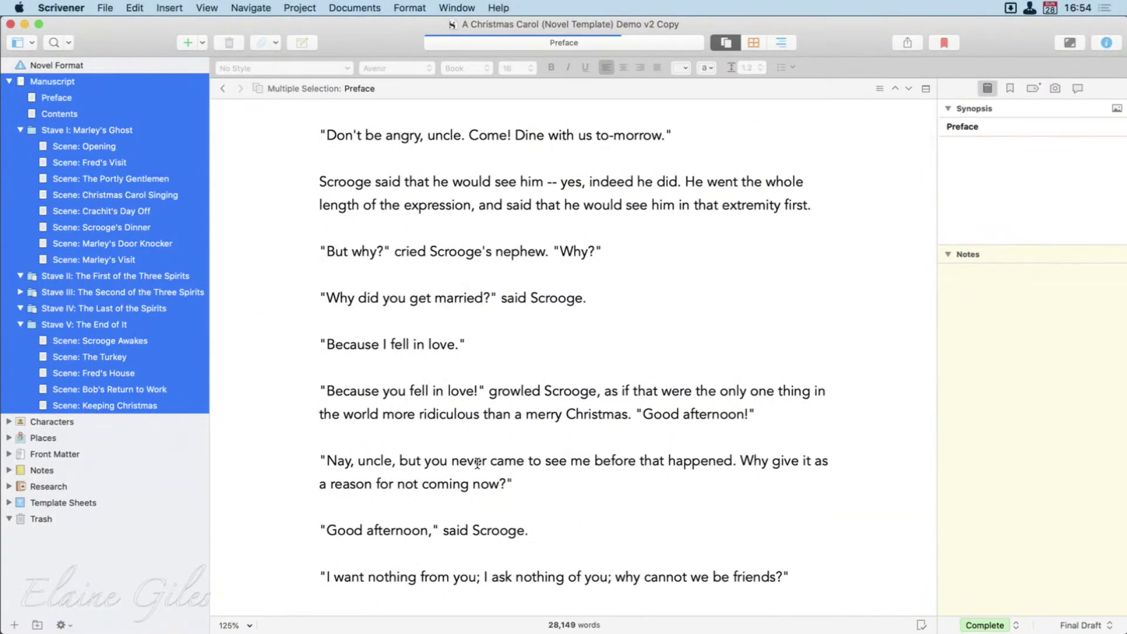
scroll(478, 463, "down", 15)
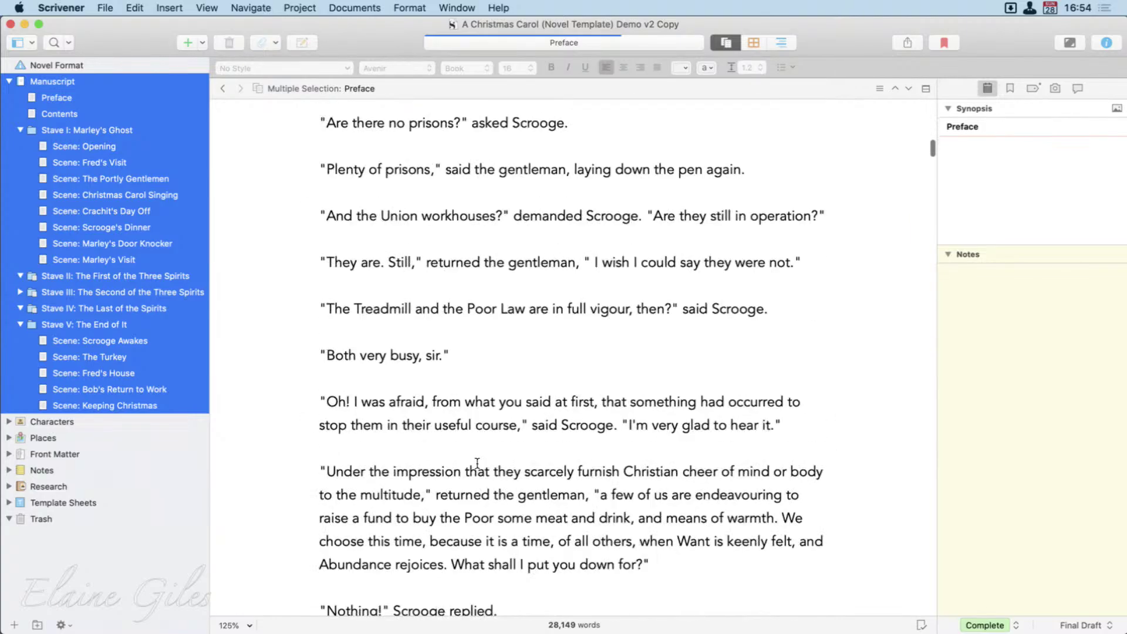
scroll(479, 460, "up", 20)
scroll(479, 461, "up", 15)
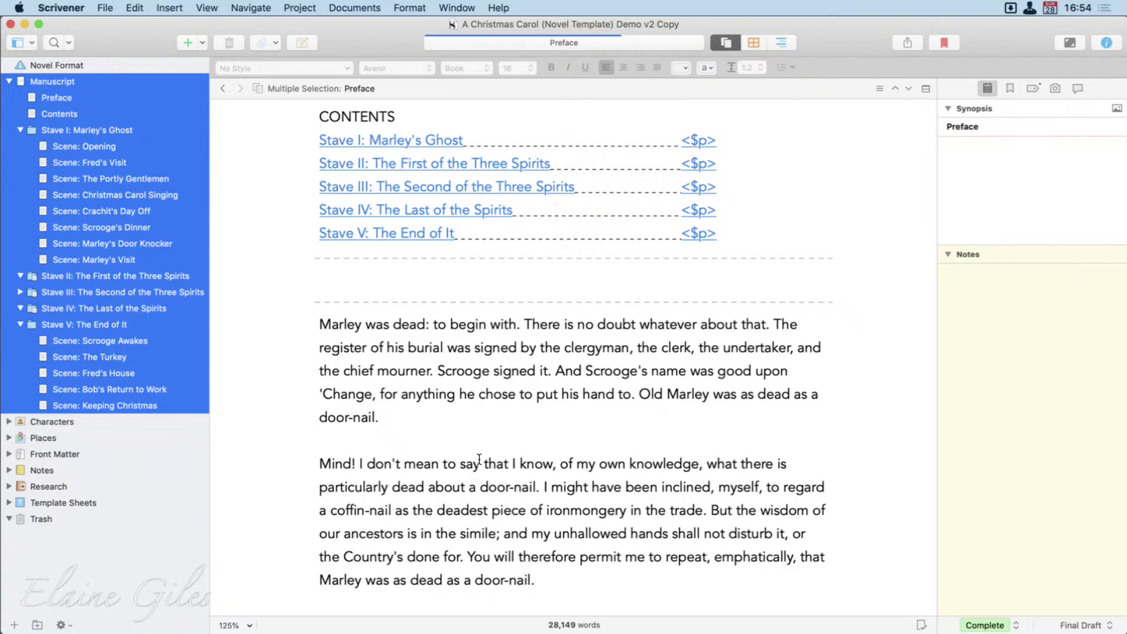
Step: Show the Stave I scenes as an outline with the title, label, status and total columns widened to be readable
left_click(781, 42)
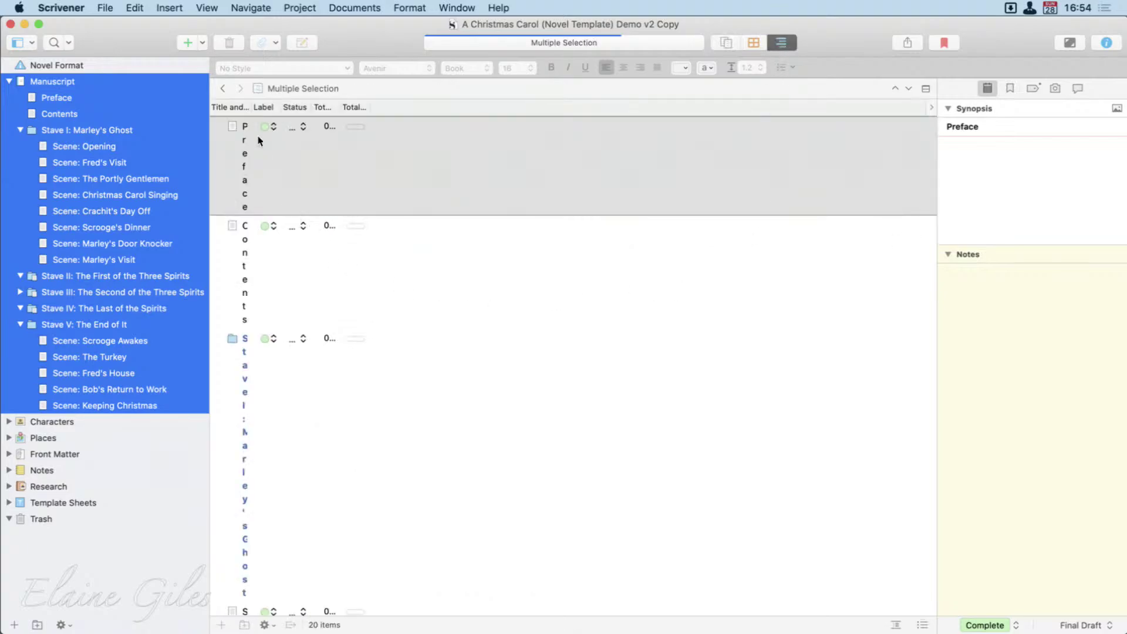
left_click_drag(250, 107, 411, 108)
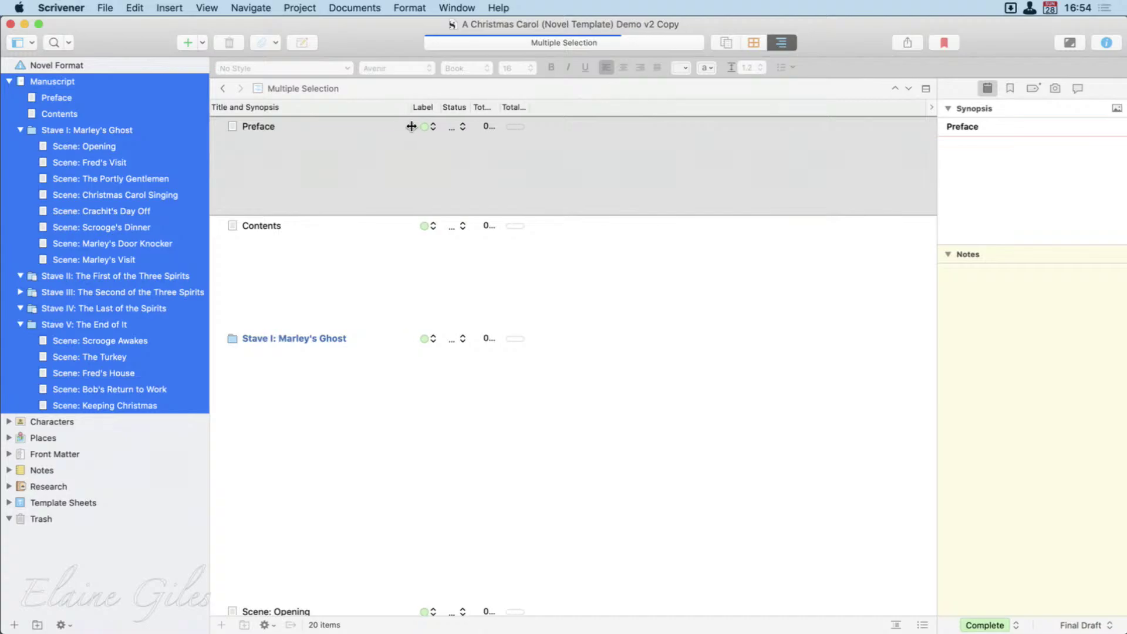
left_click(54, 130)
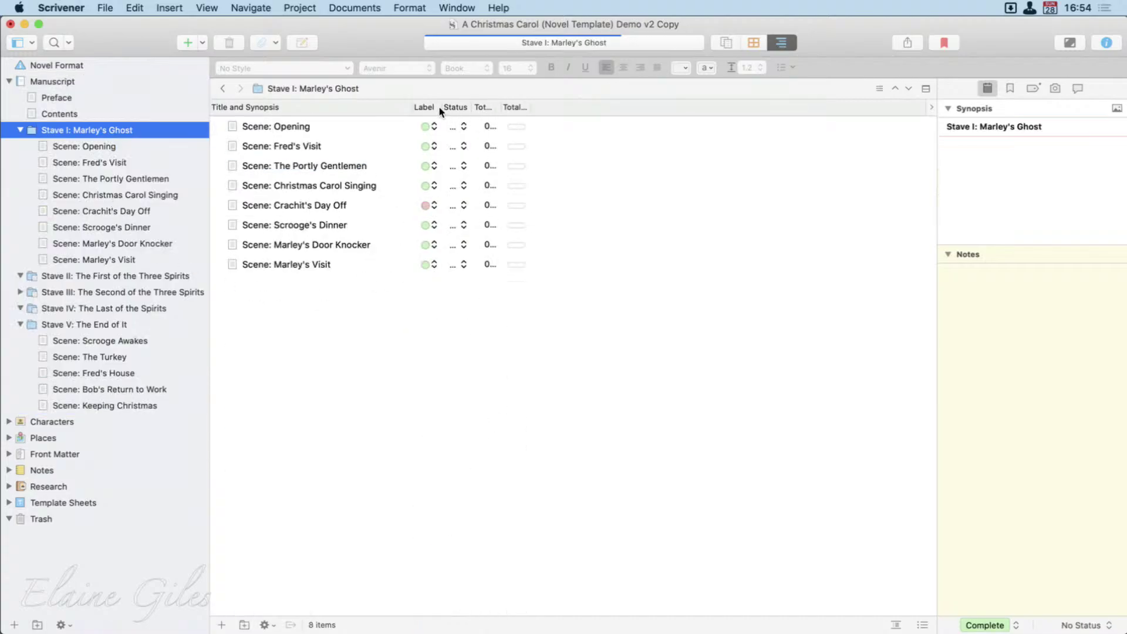
left_click_drag(443, 117, 729, 115)
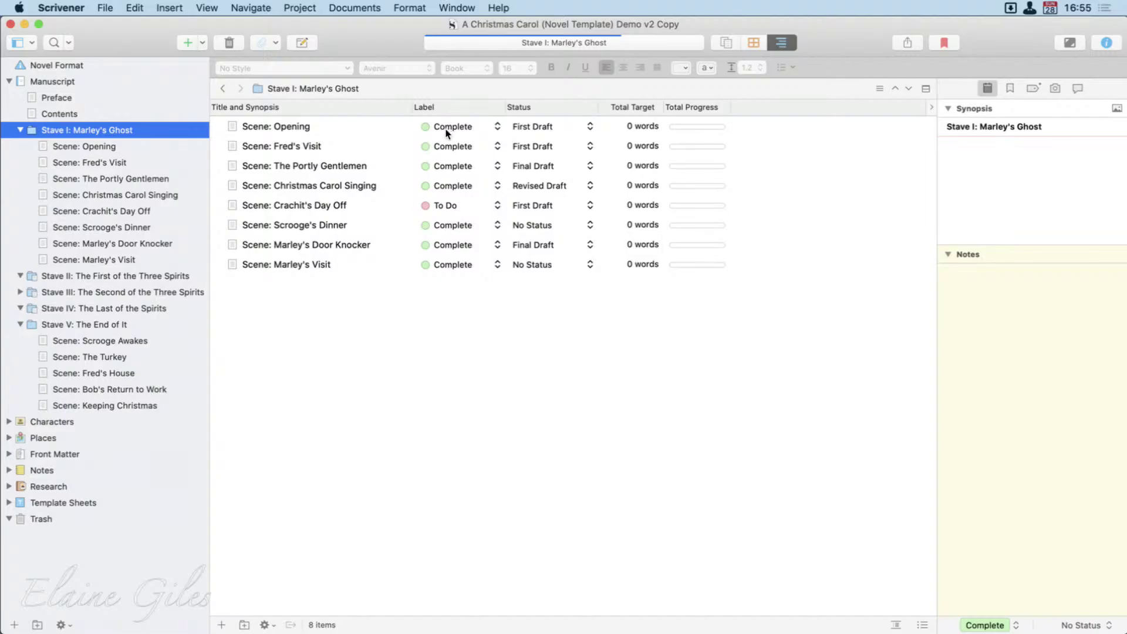
Step: Examine the available label and status options for "Scene: Crachit's Day Off", keeping To Do and First Draft
left_click(443, 209)
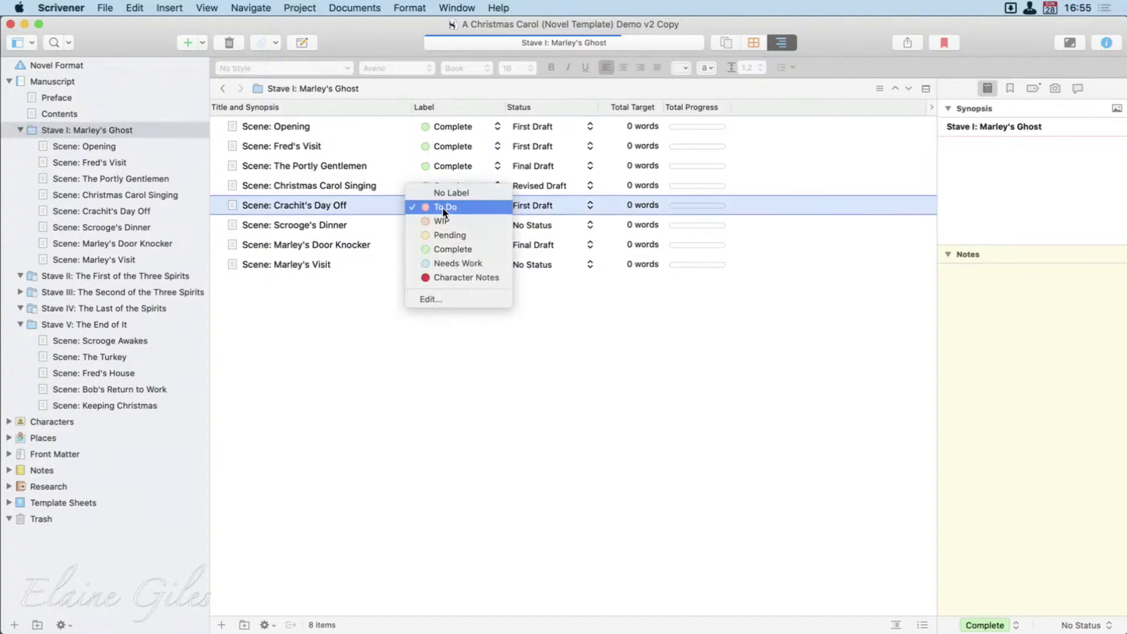
left_click(442, 208)
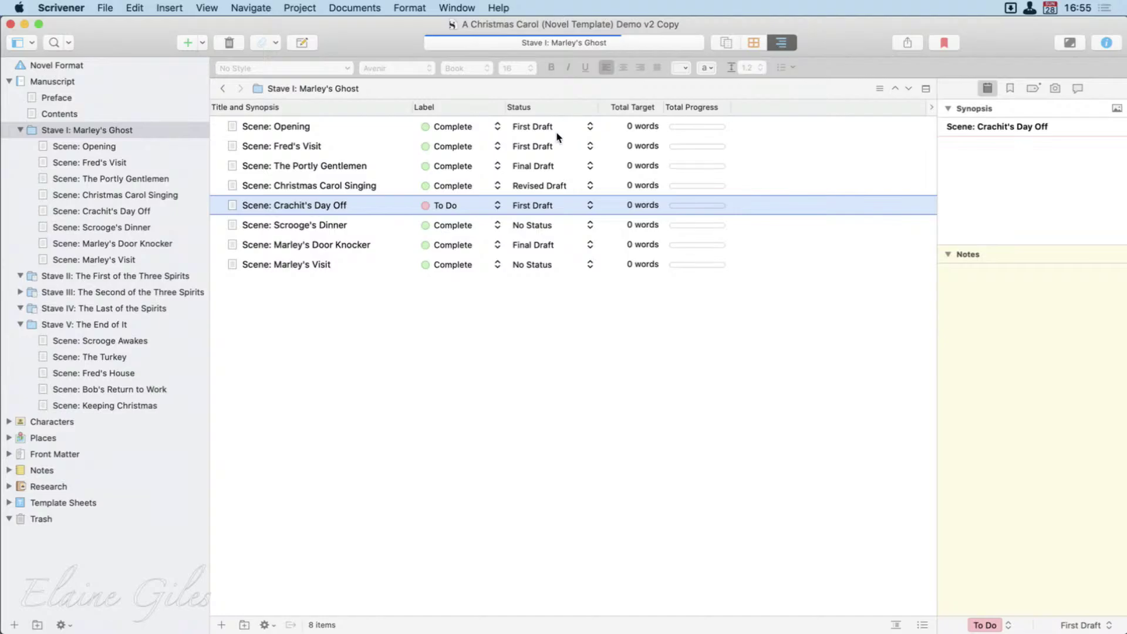
left_click(556, 206)
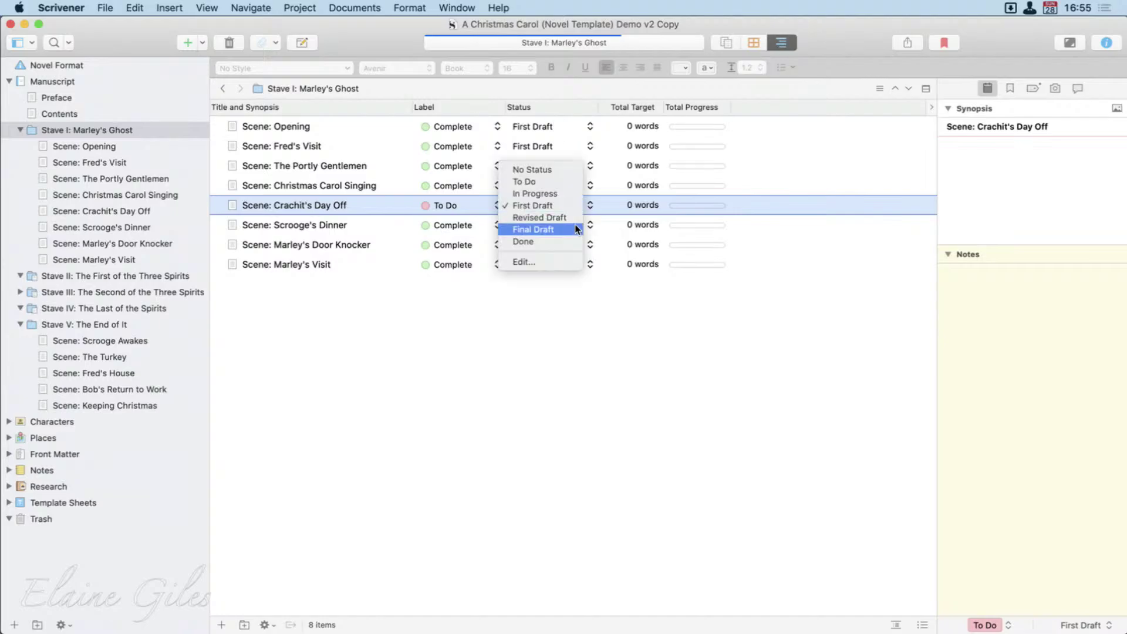
left_click(593, 291)
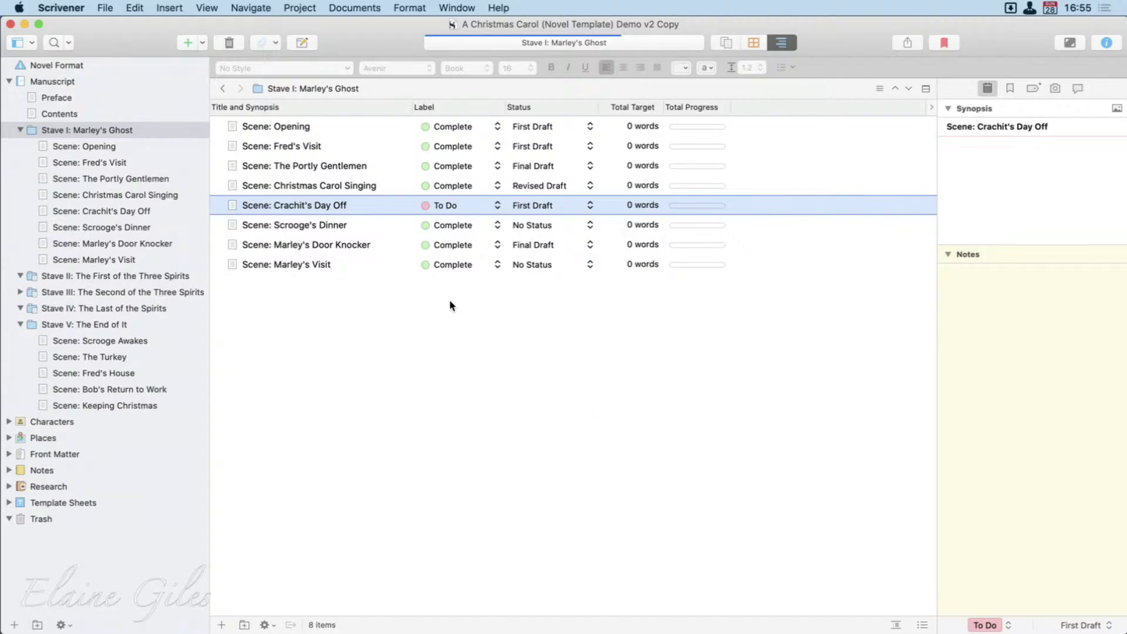
Step: Show the Stave I scenes as cards arranged by label along horizontal lines and look across the rows
left_click(756, 40)
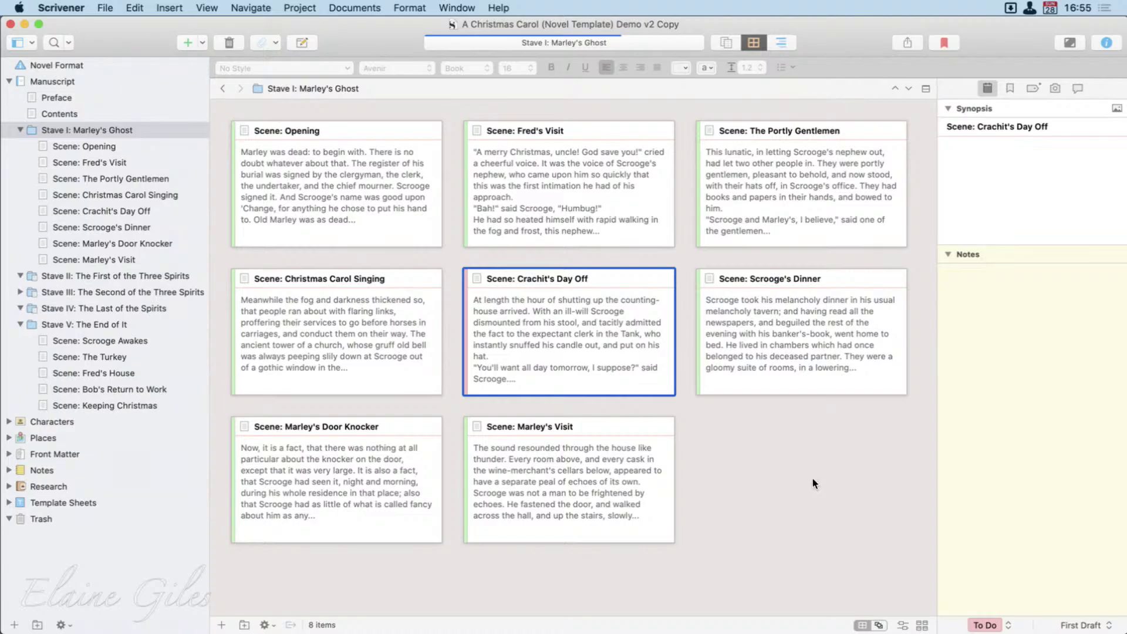
left_click(904, 626)
scroll(787, 543, "down", 5)
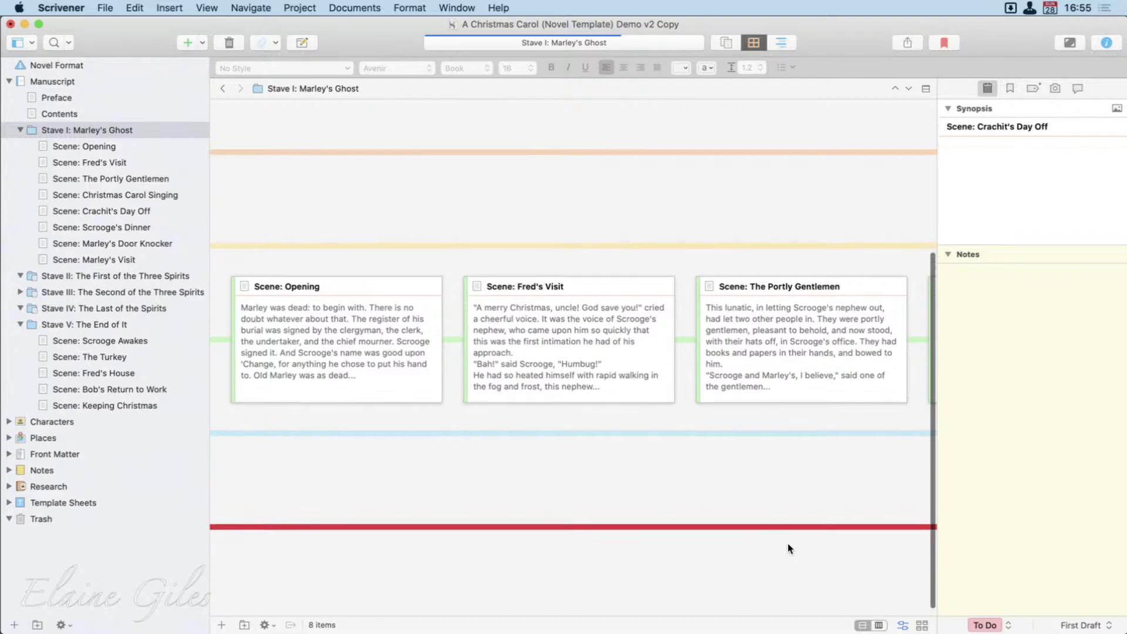
scroll(788, 544, "right", 10)
scroll(787, 543, "left", 10)
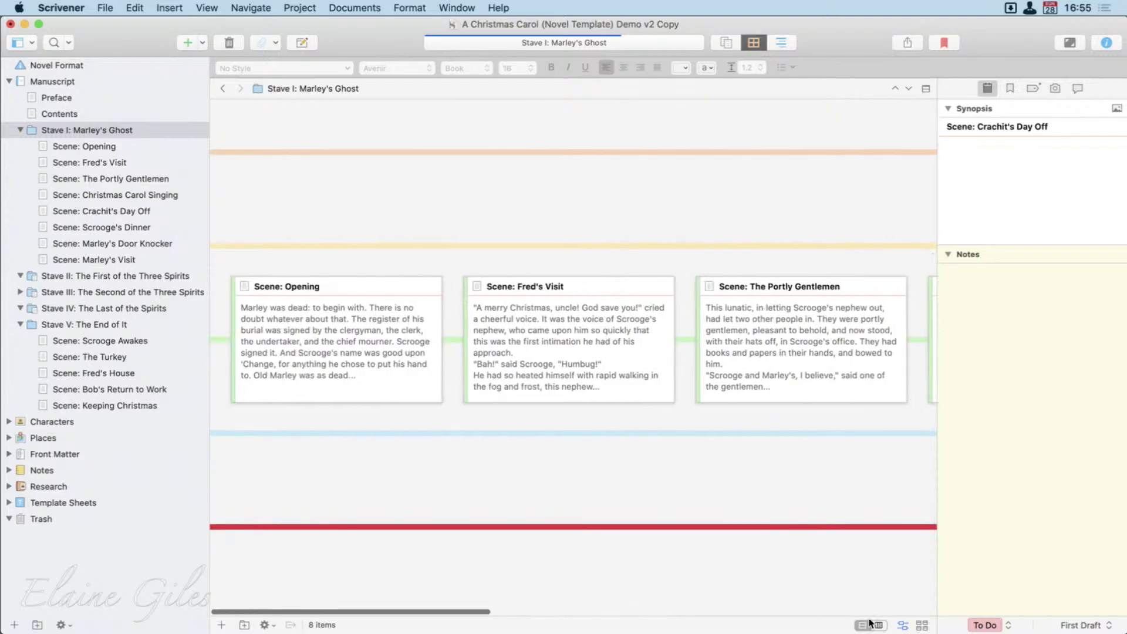
Step: Check the card display options, try vertical label lines, and return the Stave I scenes to the plain card grid
left_click(920, 626)
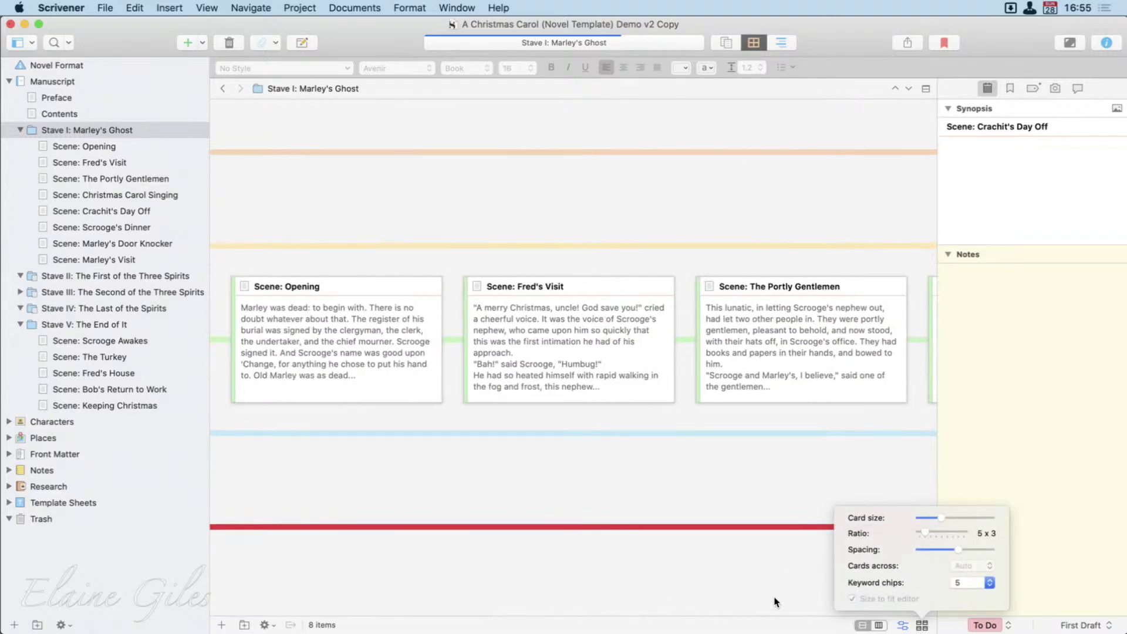
left_click(920, 626)
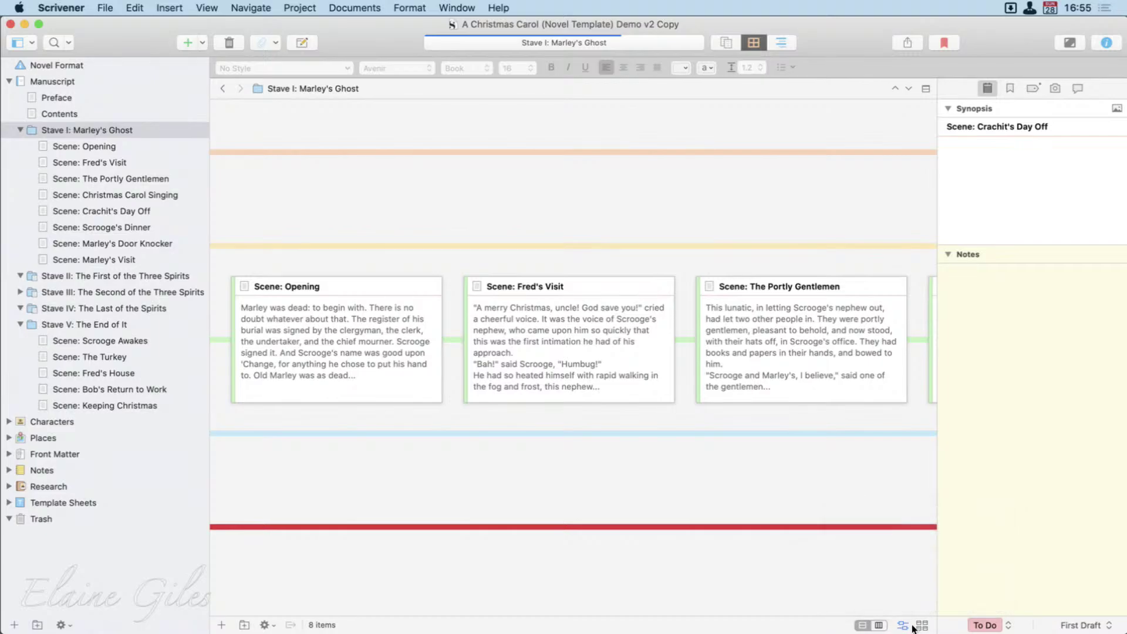
left_click(921, 626)
left_click(922, 626)
left_click(880, 625)
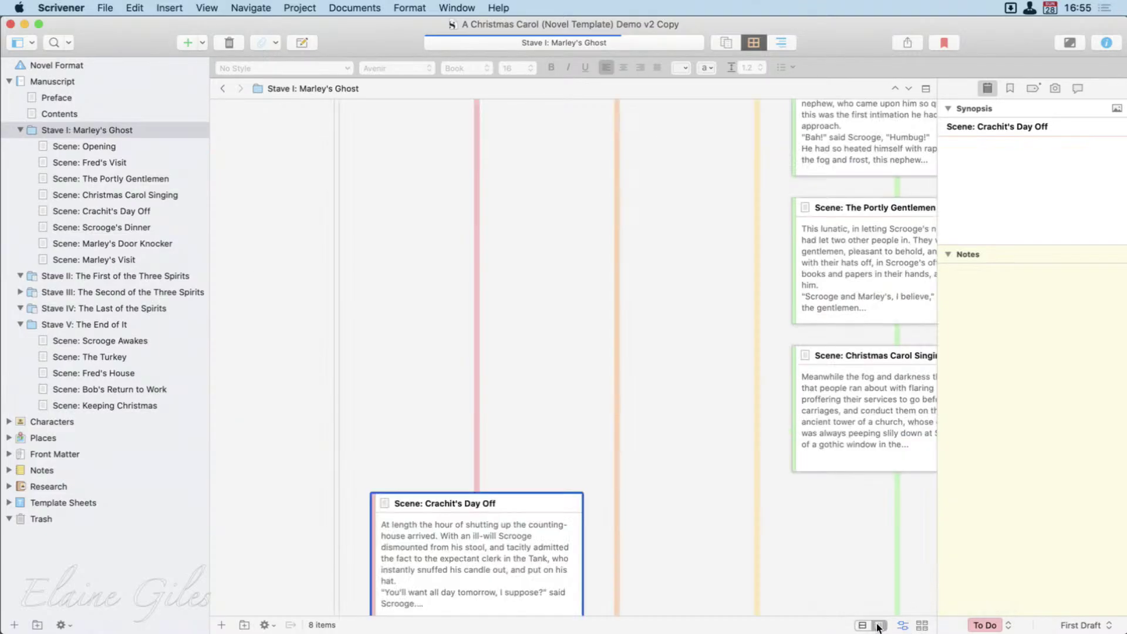
left_click(902, 626)
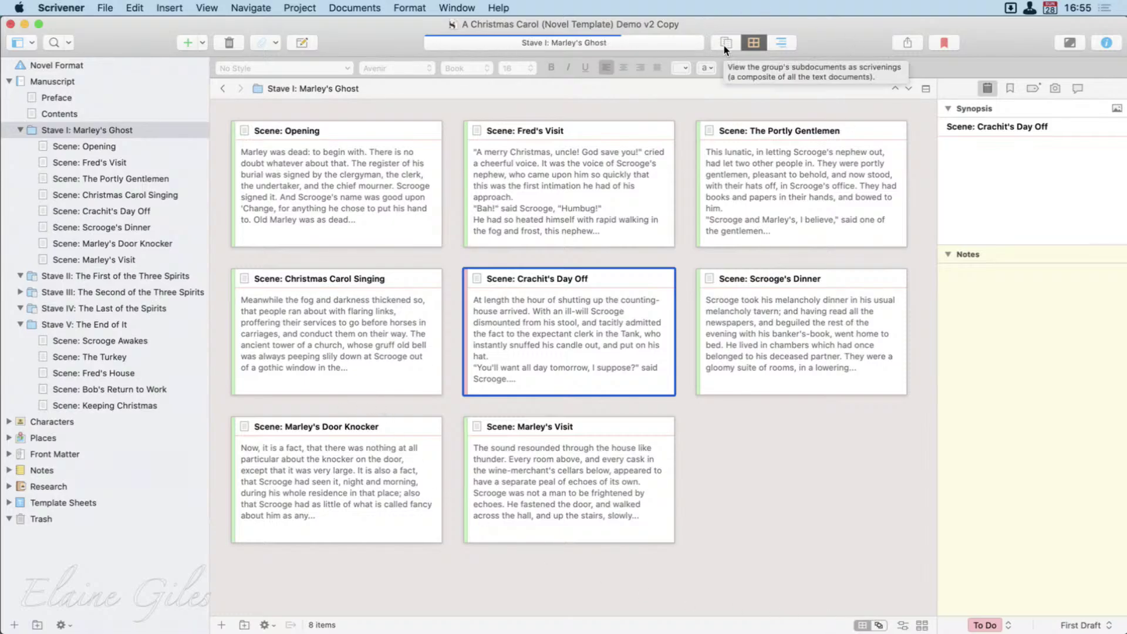
Step: Open the recent project Email Generator.scriv
left_click(105, 8)
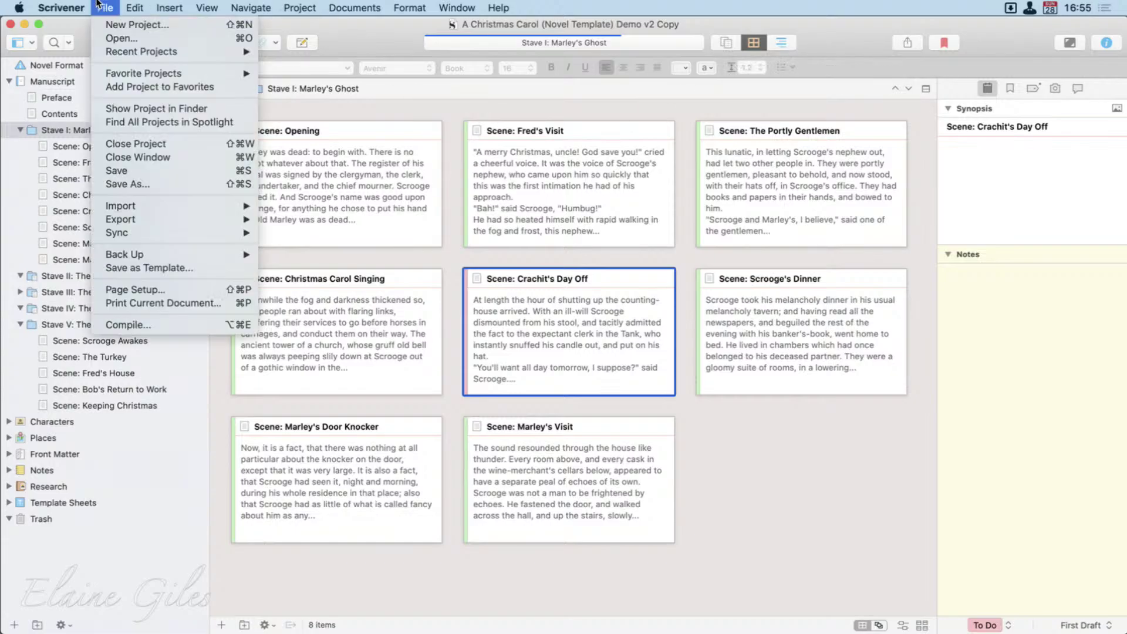
mouse_move(140, 52)
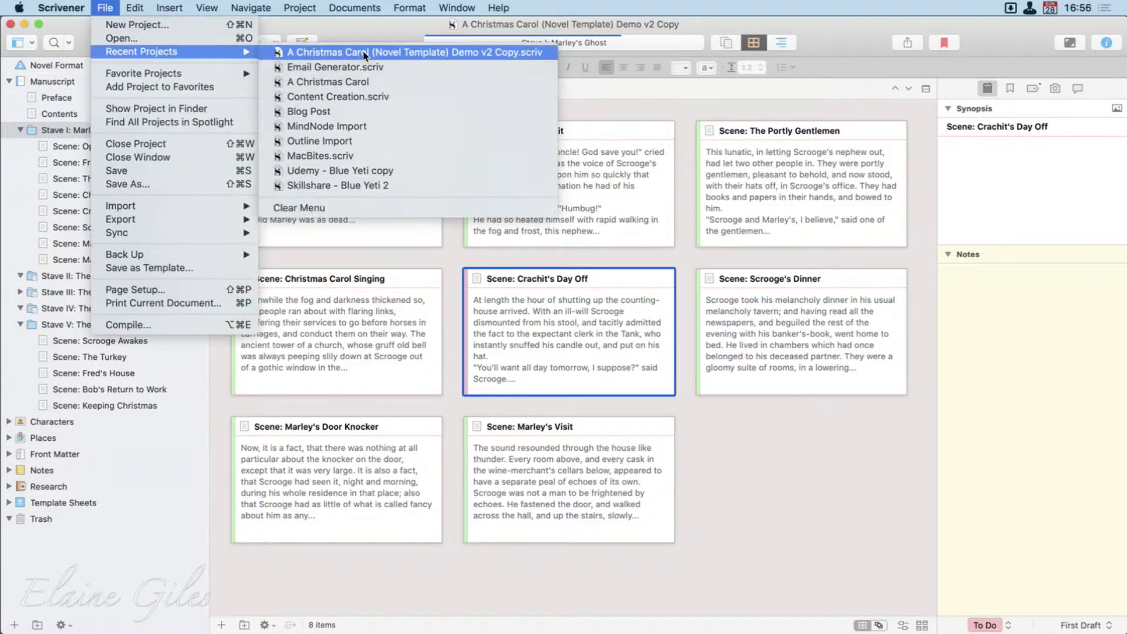
left_click(360, 66)
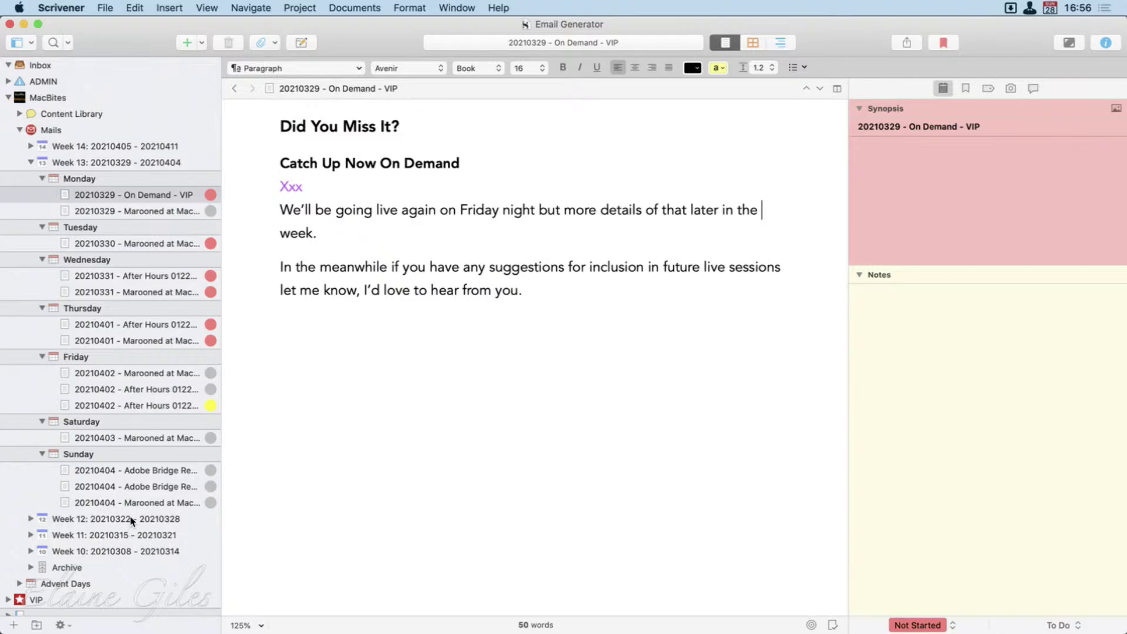
Step: Collapse Week 13, expand Week 12 and widen the binder so the full email titles are readable
left_click(31, 163)
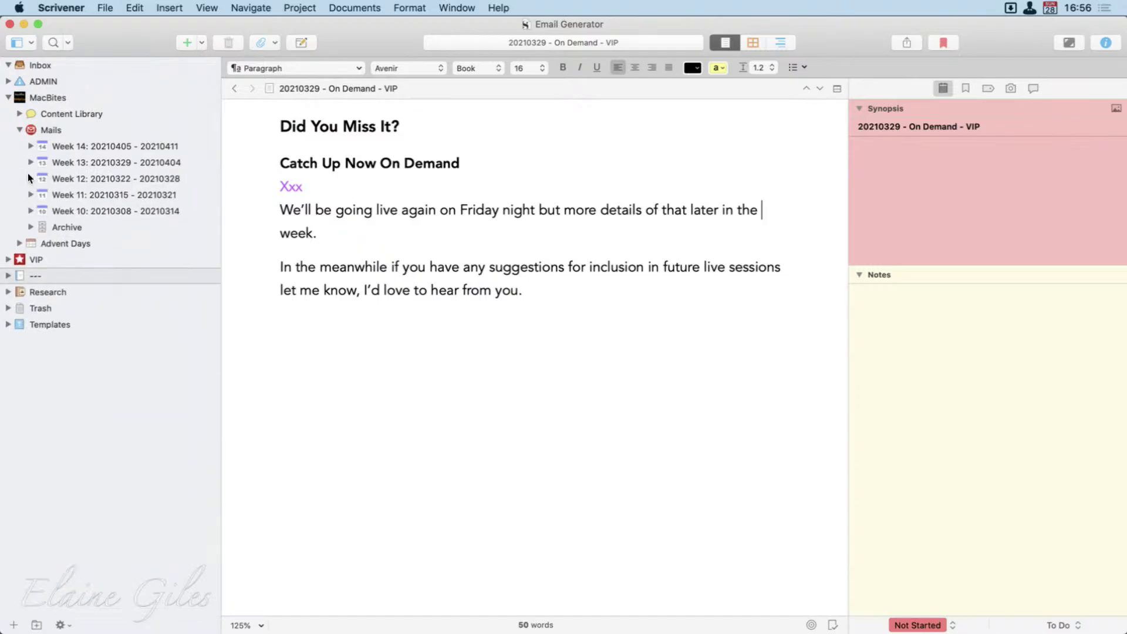
left_click(31, 178)
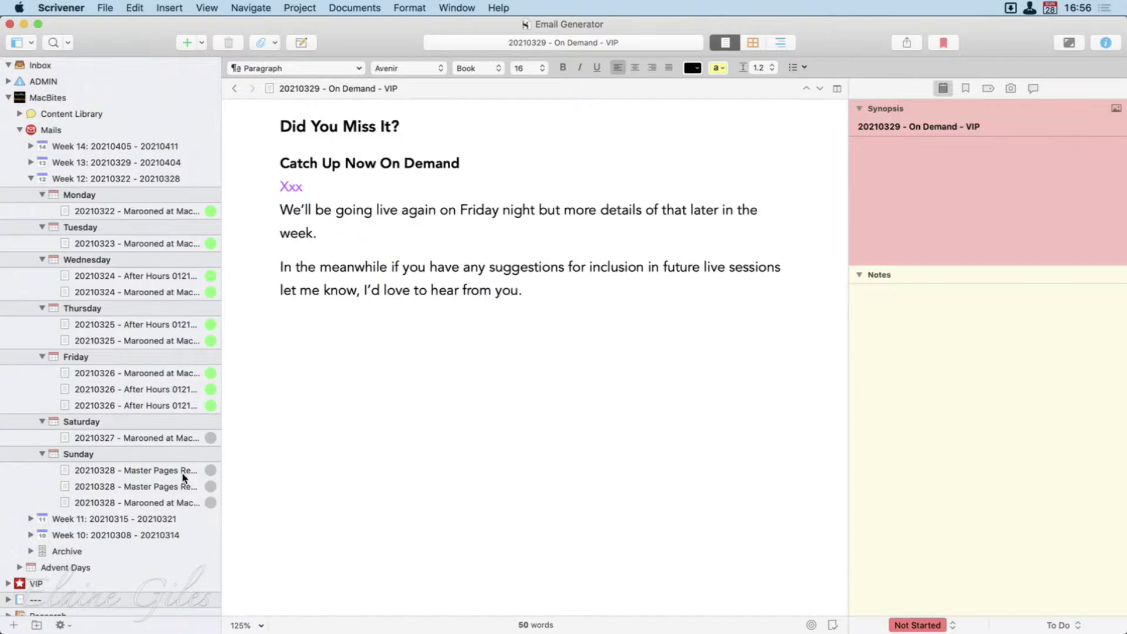
left_click_drag(222, 173, 369, 199)
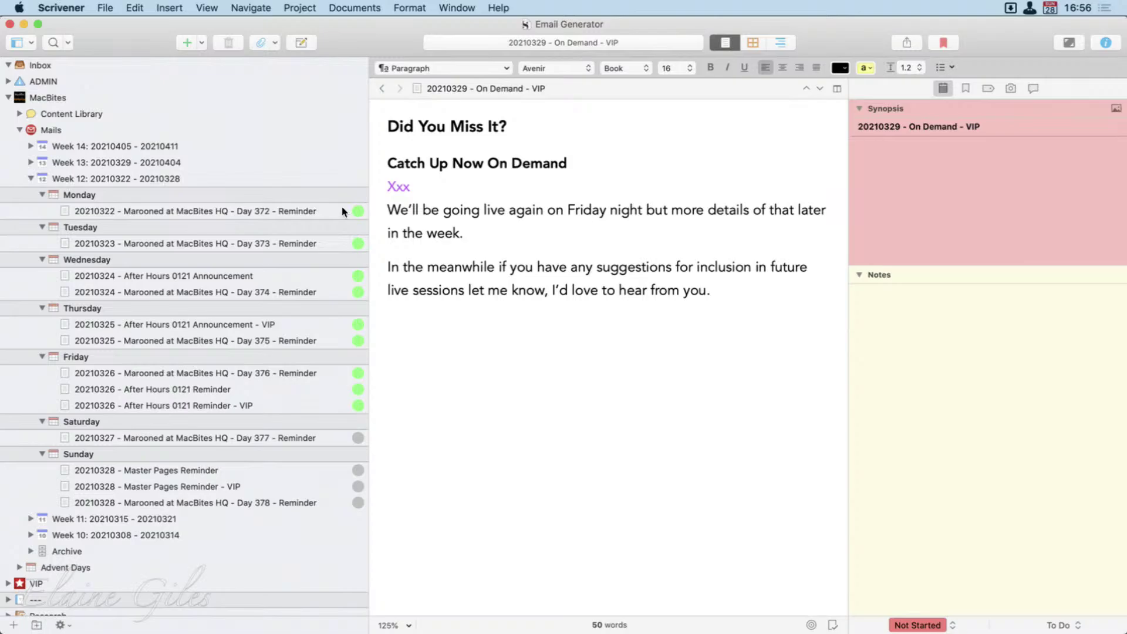
Step: Set the label of the Day 377 reminder and both Master Pages reminders in Week 12 to Sent
left_click(320, 437)
left_click(177, 471, "super")
left_click(195, 486, "super")
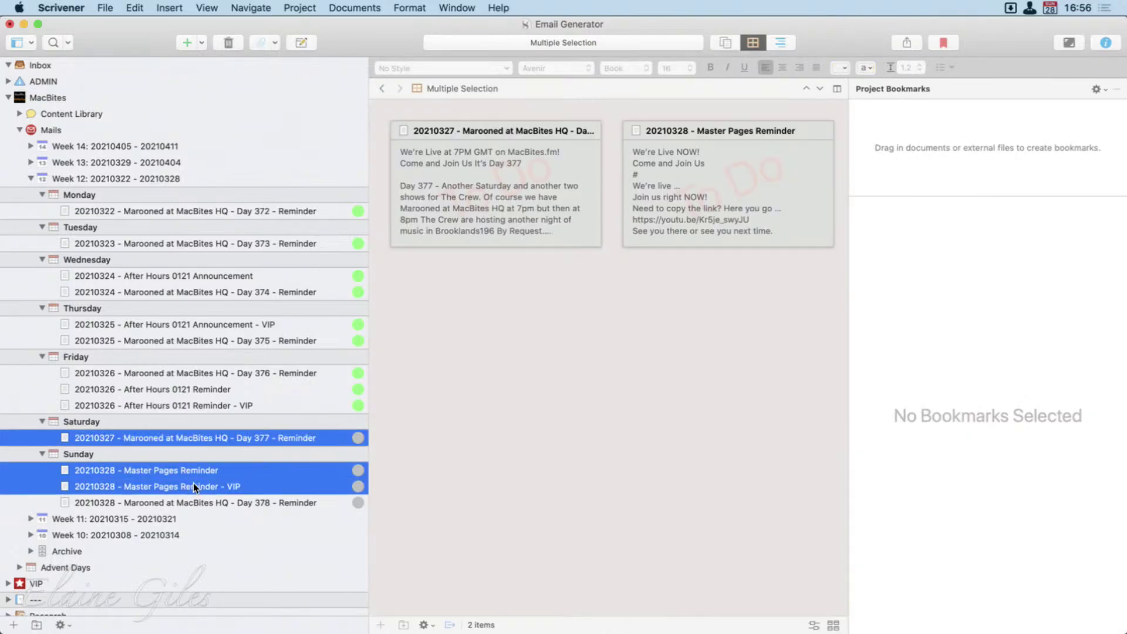
right_click(194, 487)
mouse_move(271, 365)
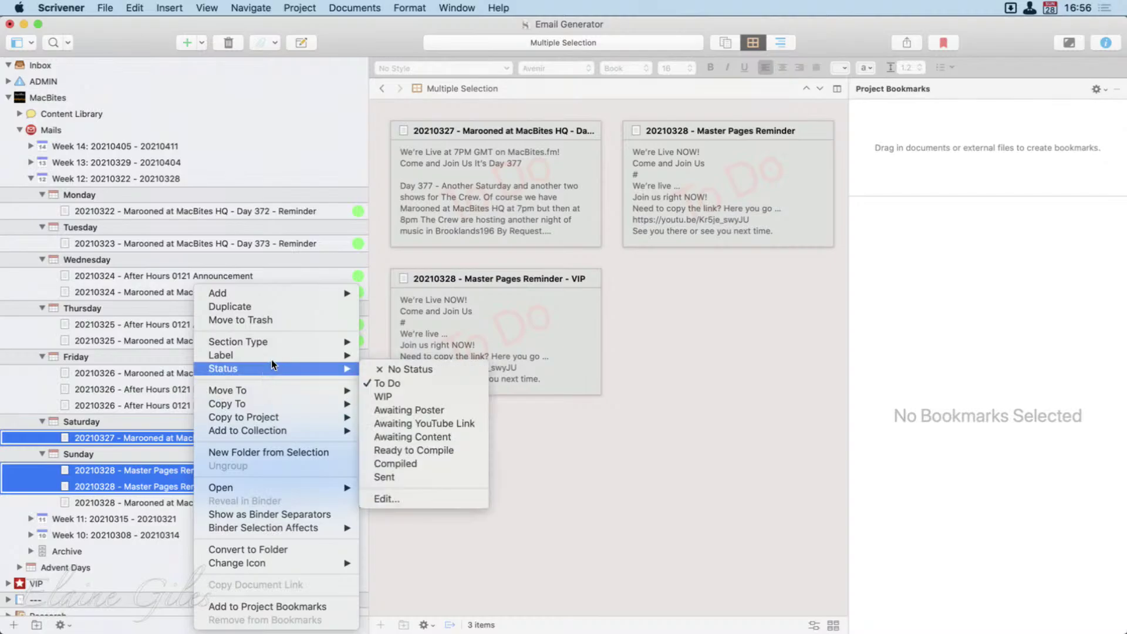
left_click(463, 444)
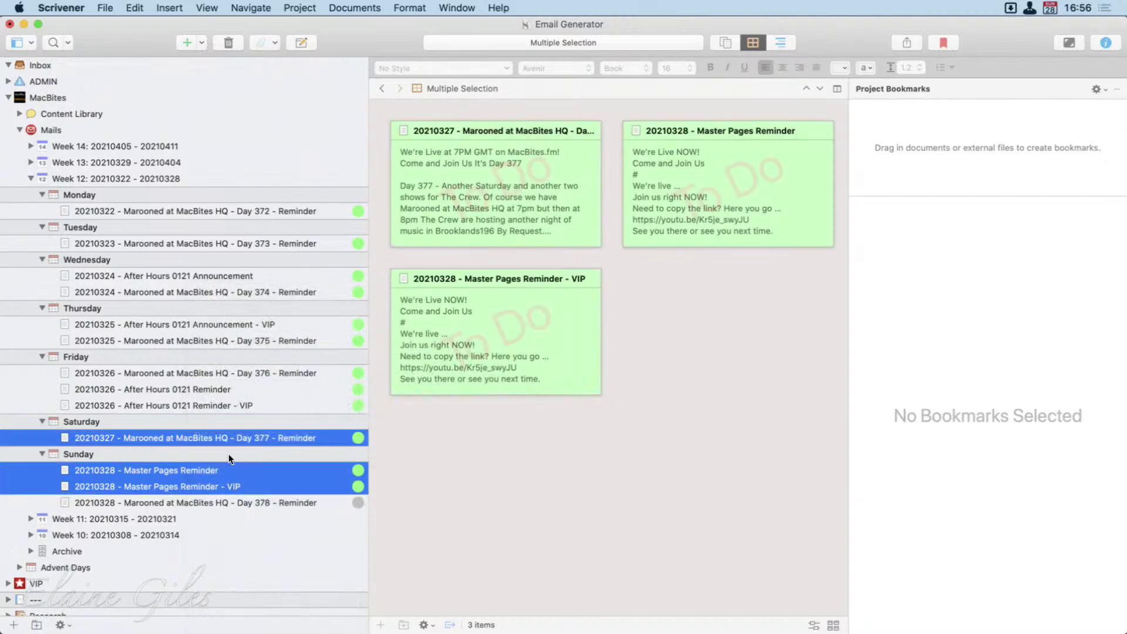
Step: Set the status of the three selected Saturday and Sunday emails to Sent
right_click(244, 439)
mouse_move(352, 368)
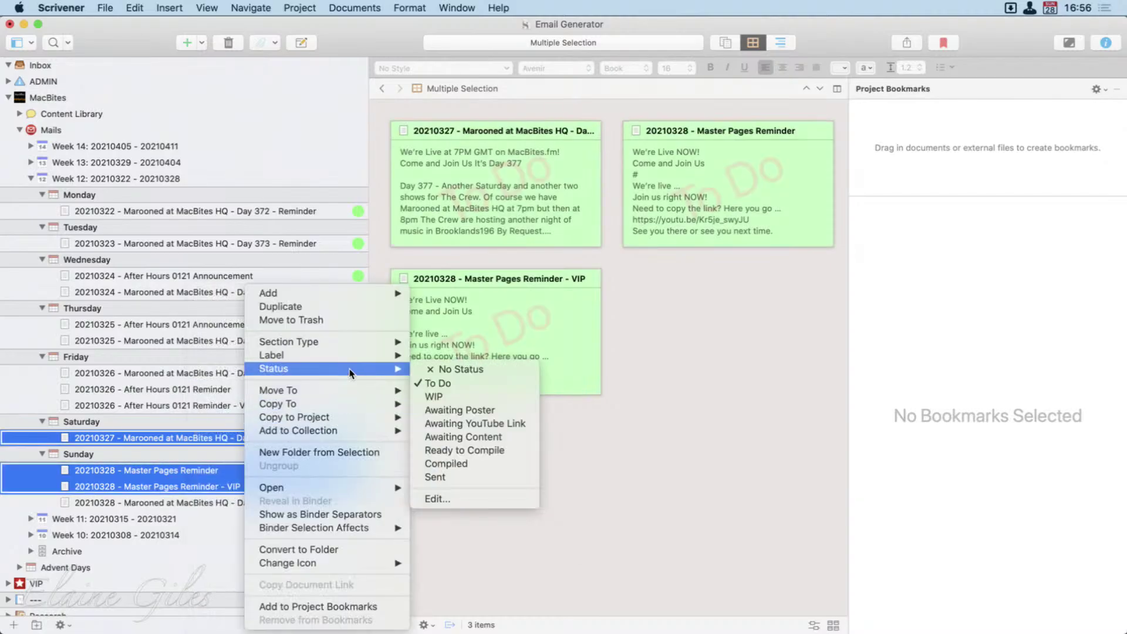
left_click(459, 477)
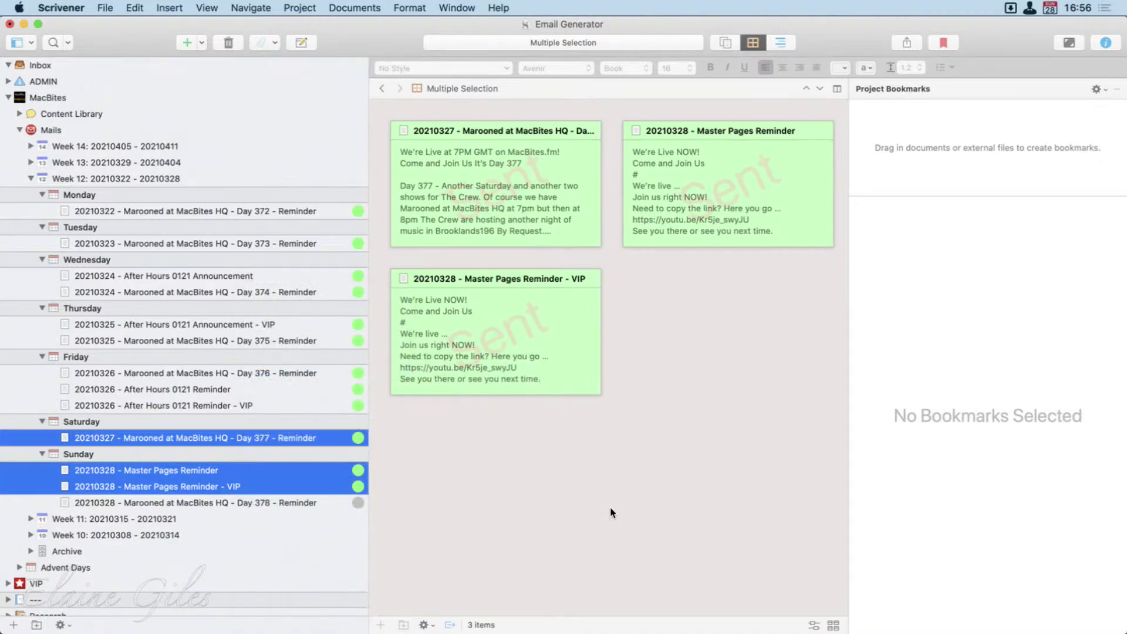
left_click(583, 496)
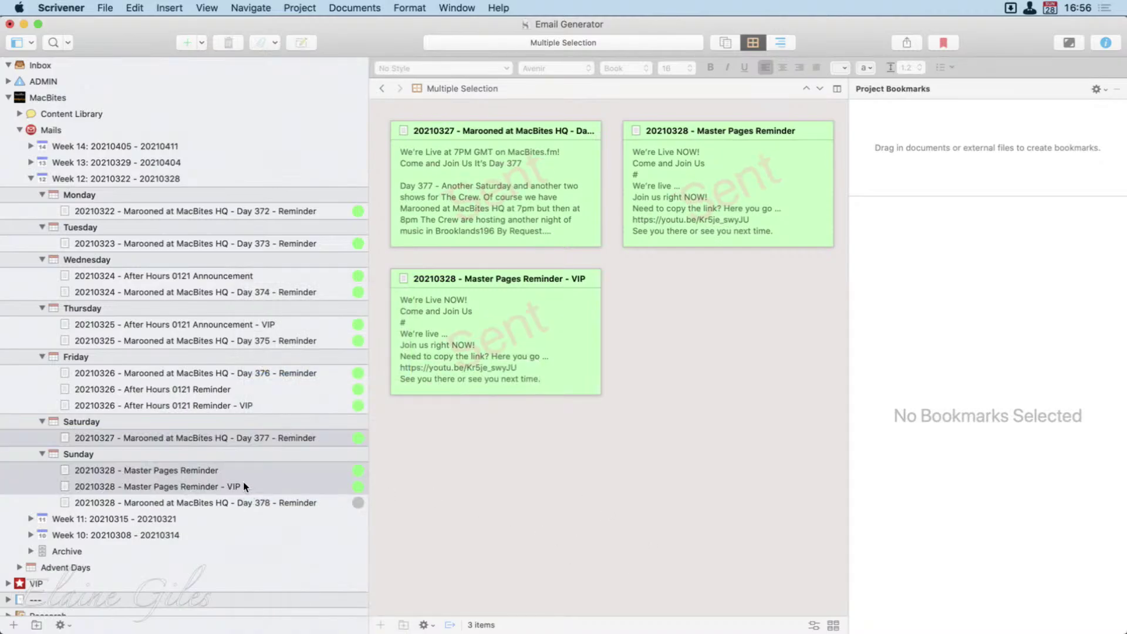
Step: Look through the text of the Sunday email "20210328 - Marooned at MacBites HQ - Day 378 - Reminder"
left_click(213, 504)
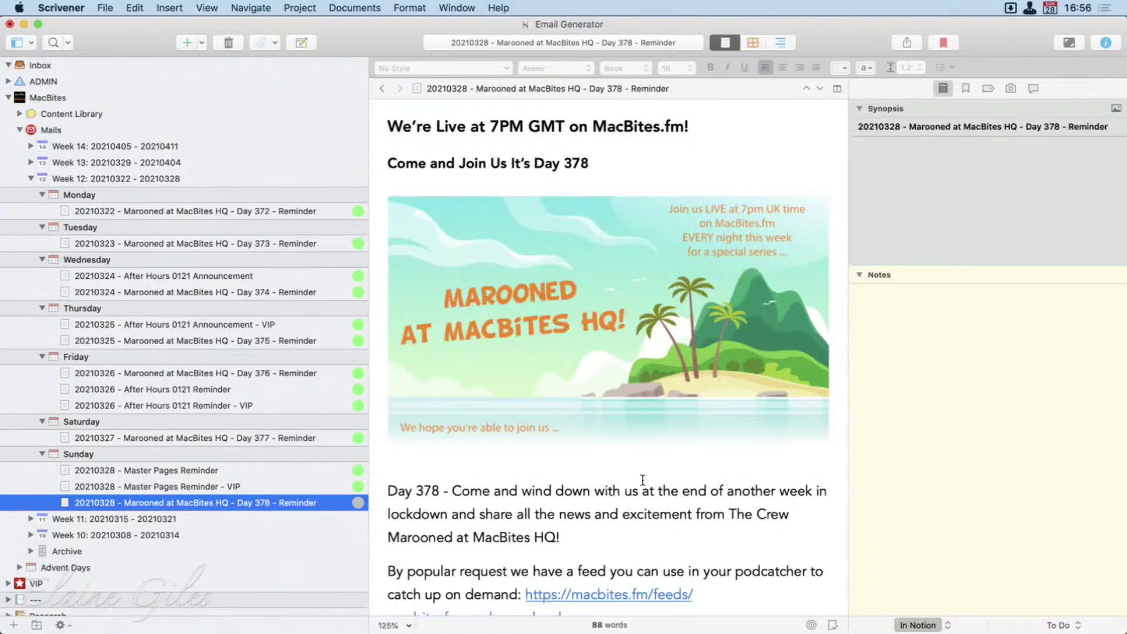
scroll(694, 502, "down", 5)
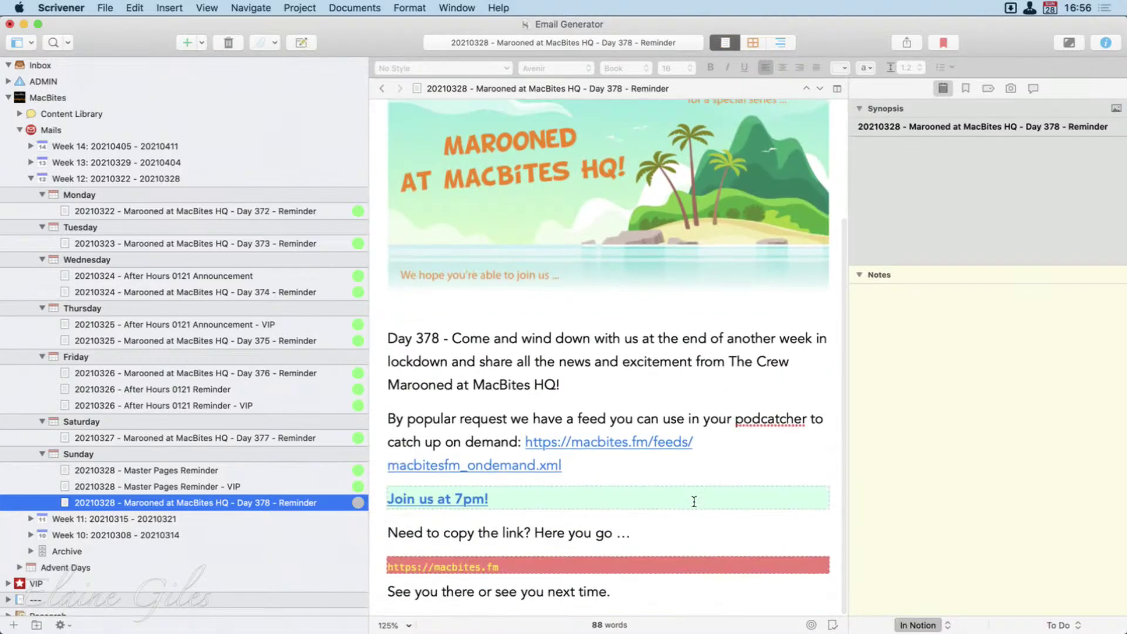
scroll(694, 502, "up", 5)
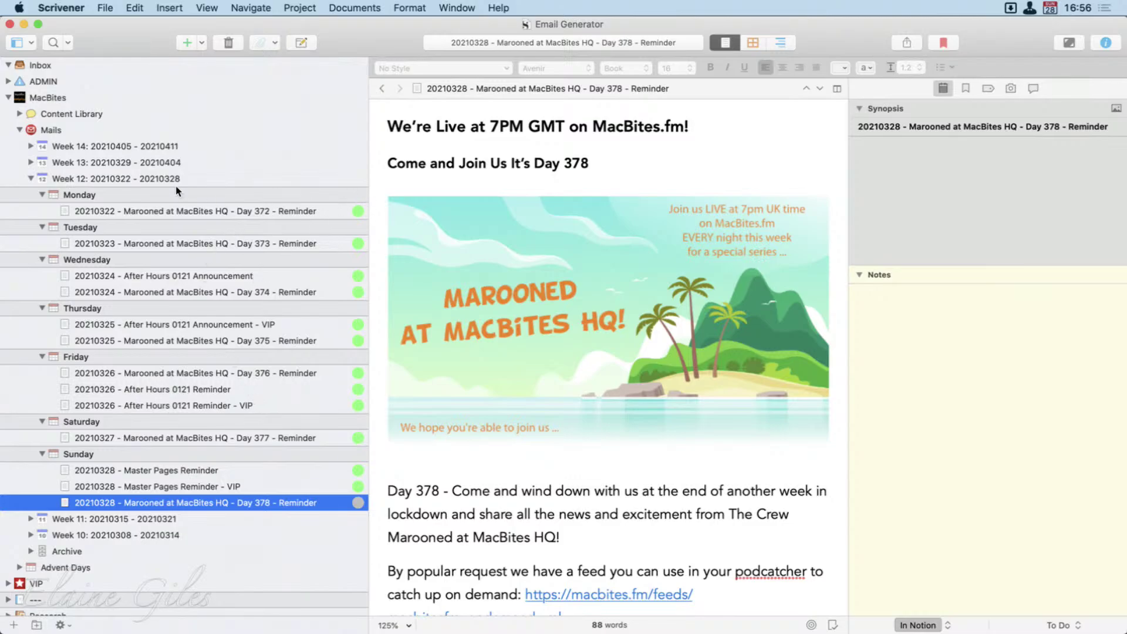
Step: Show Week 12 as a fully expanded outline and narrow the binder to reveal the label, status and section type columns
left_click(150, 179)
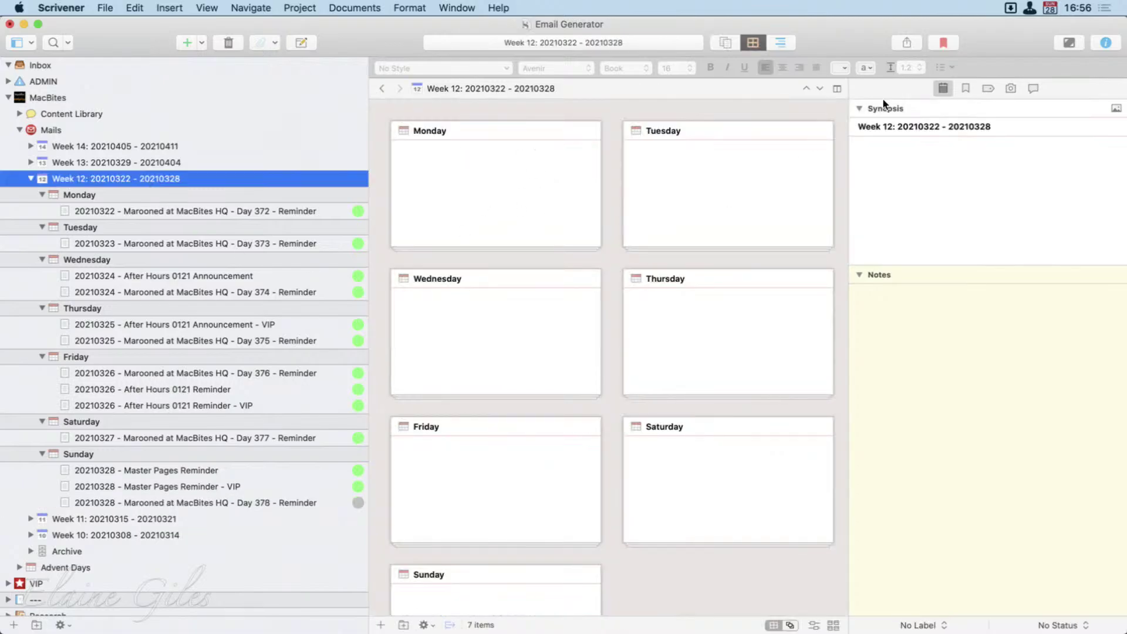
left_click(783, 41)
left_click(528, 386)
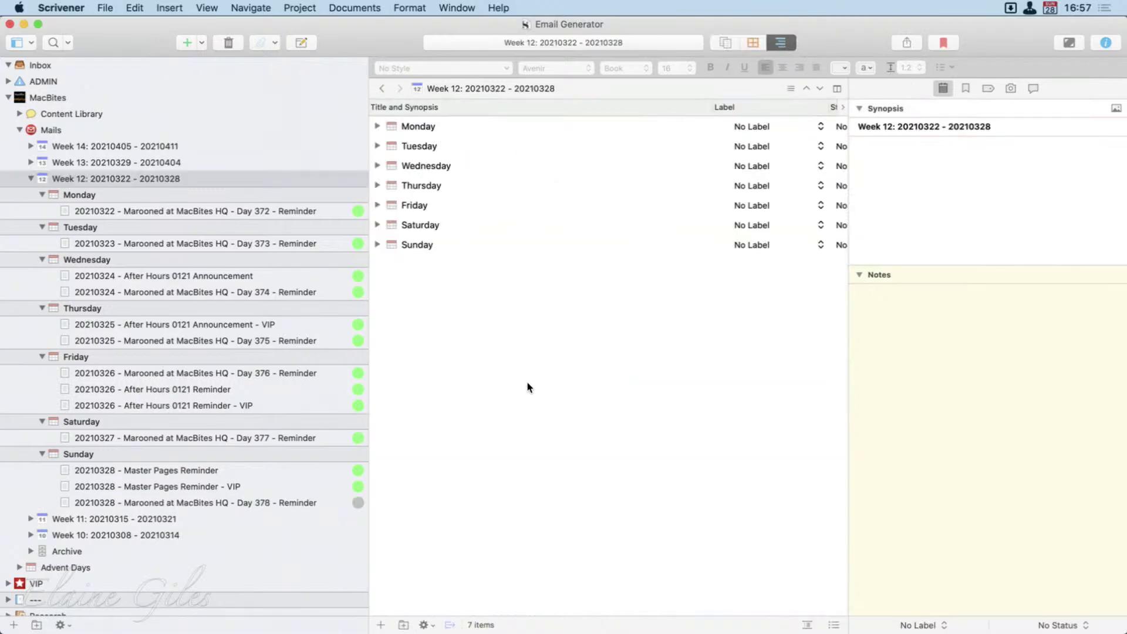
key("super+9")
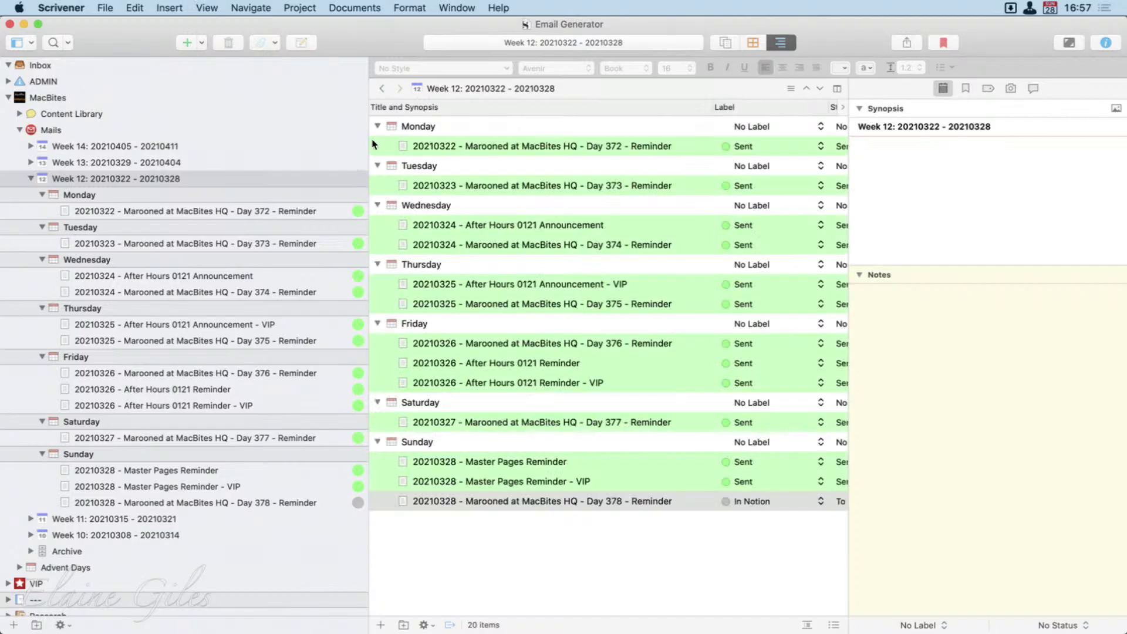
left_click_drag(370, 152, 205, 189)
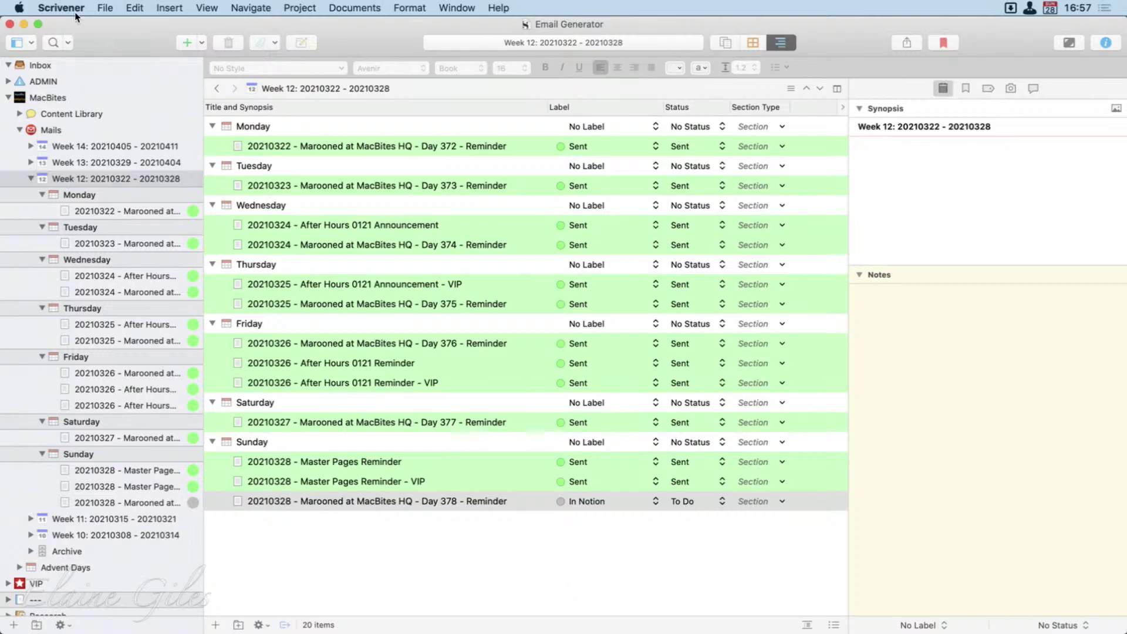
Step: Minimise the Email Generator project and look over the Data Visualization spread of Office Summit 2021 in Affinity Publisher
left_click(24, 24)
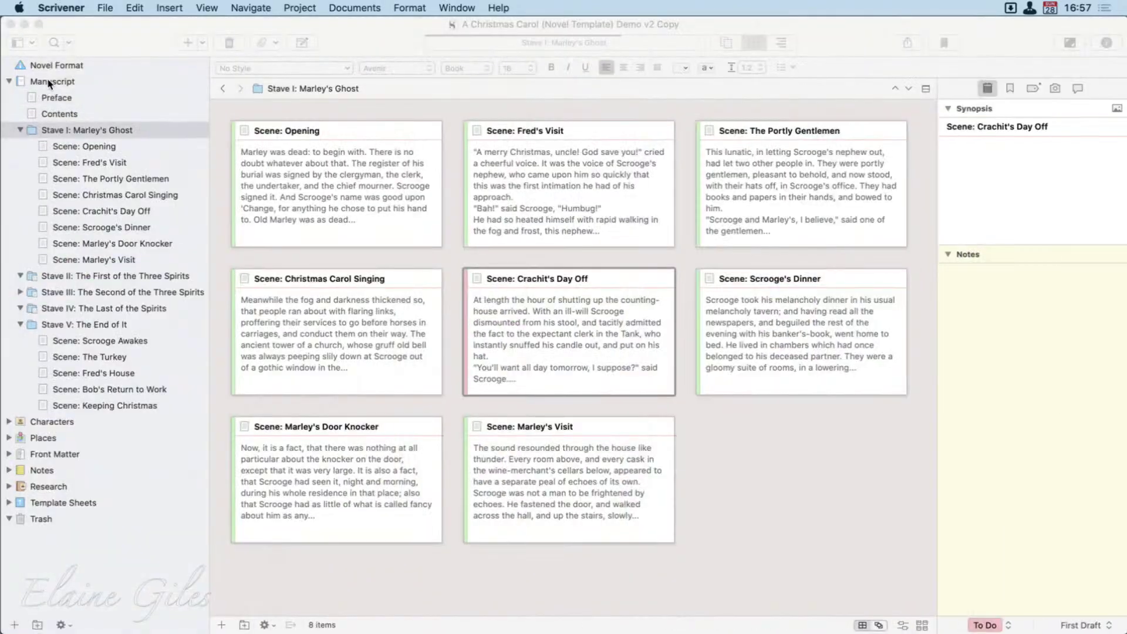
left_click(800, 464)
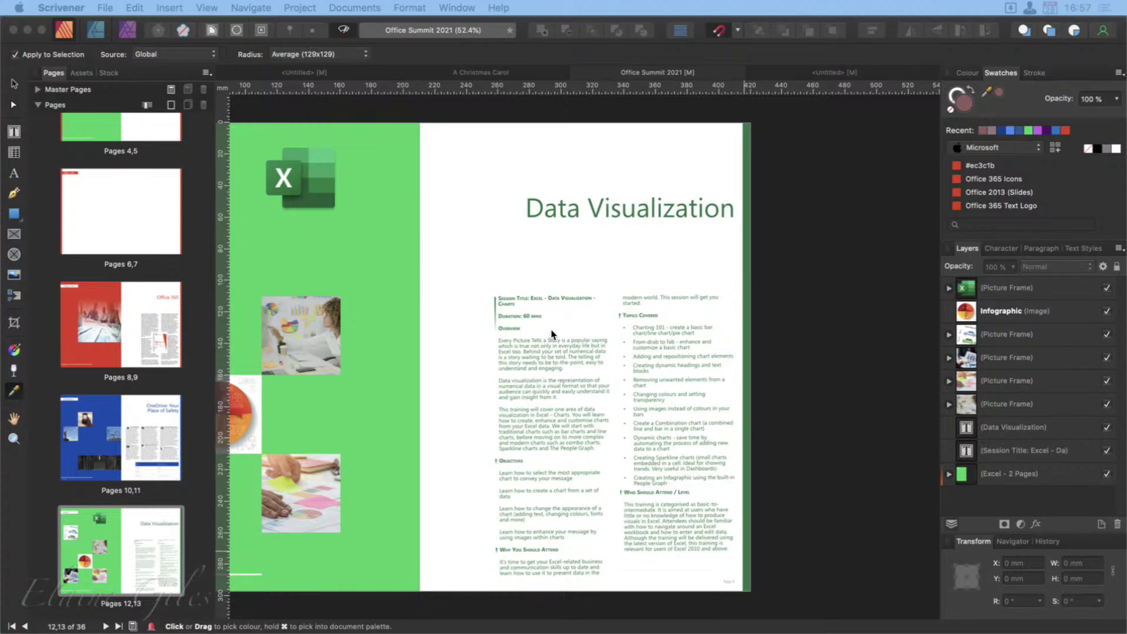
left_click(642, 360)
scroll(640, 362, "left", 3)
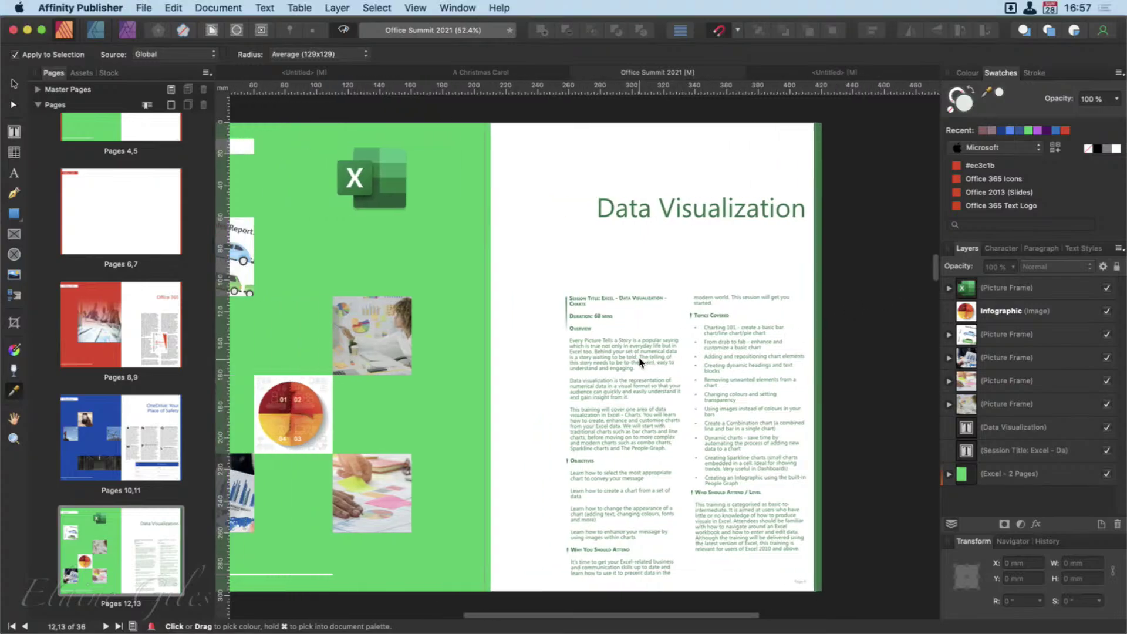
scroll(640, 362, "left", 5)
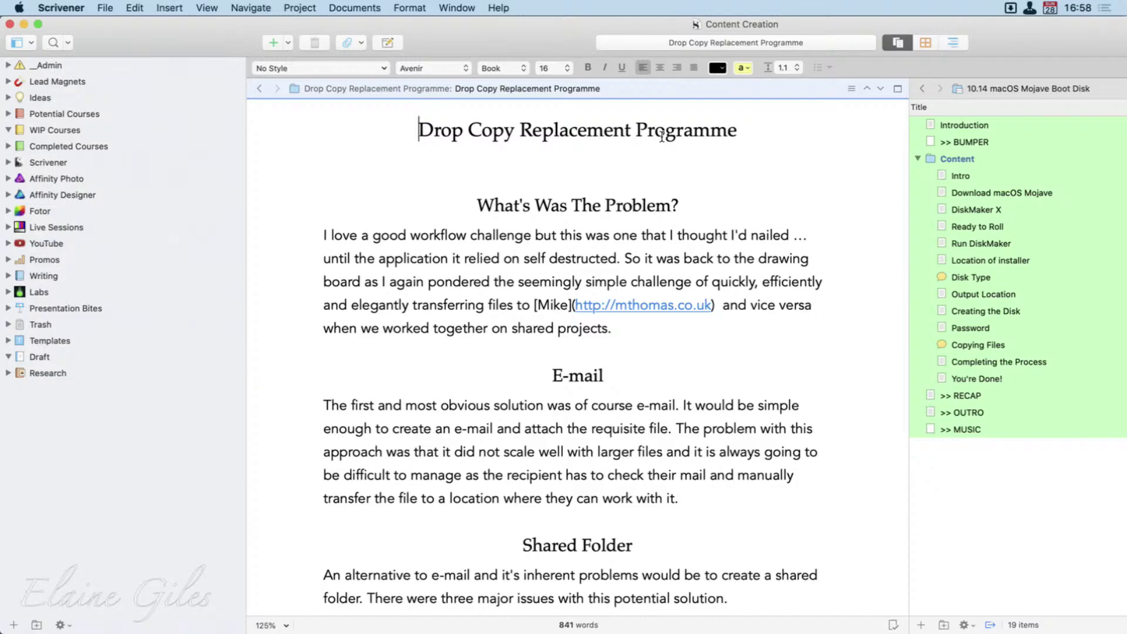
Step: Show the inspector in the Content Creation project and widen the "10.14 macOS Mojave Boot Disk" outline to reveal its labels
key("super+alt+i")
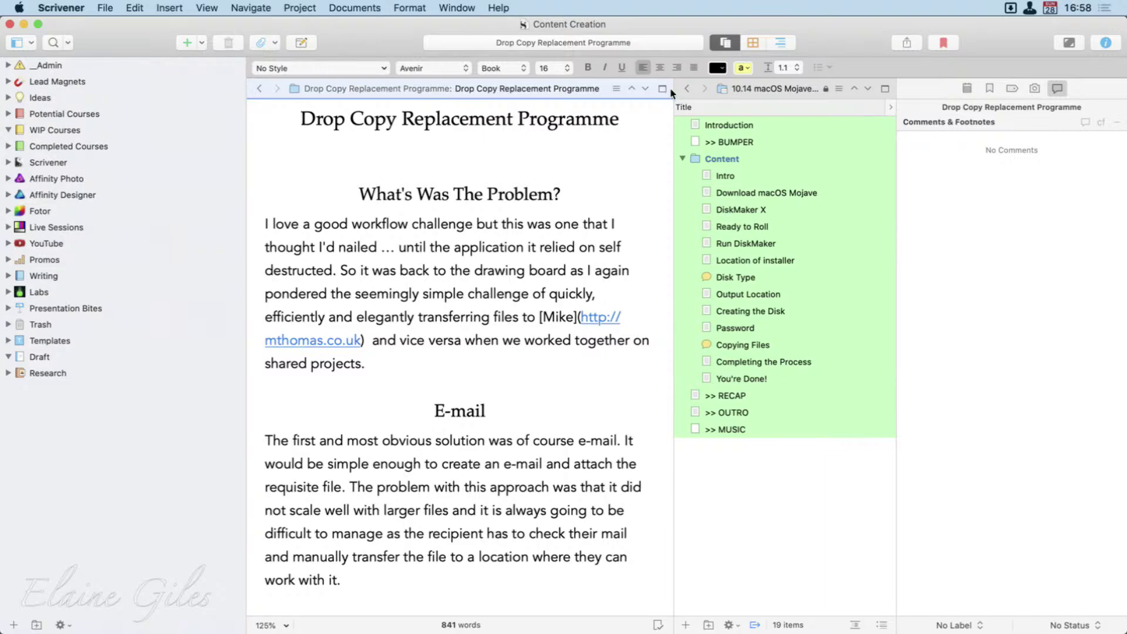
left_click_drag(670, 101, 570, 108)
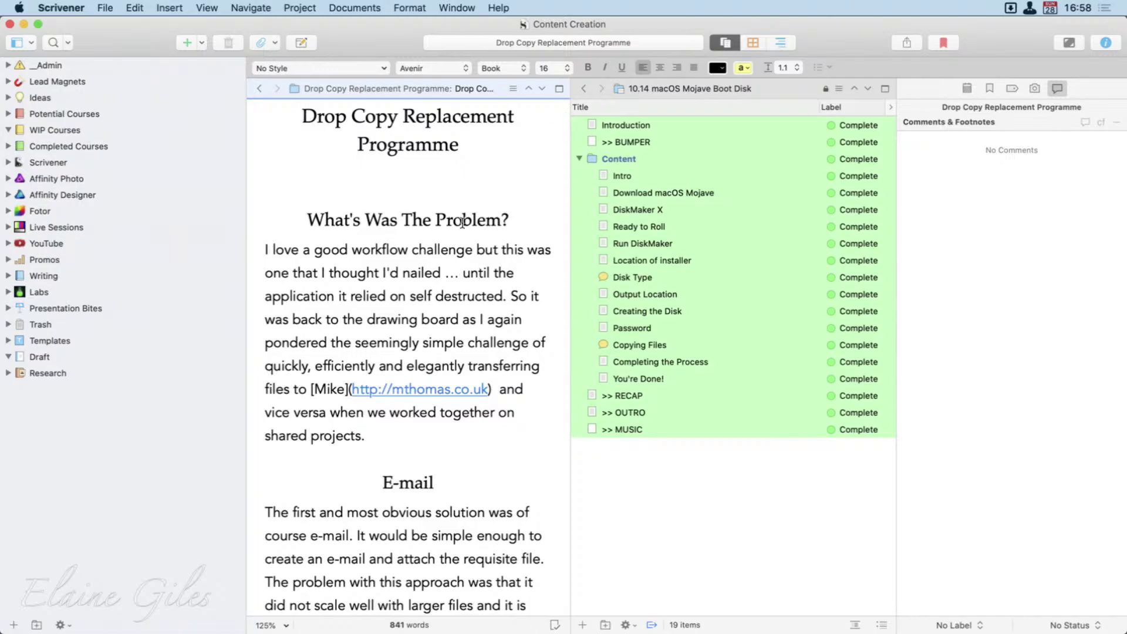
Step: Look through the Drop Copy Replacement Programme text and expand Completed Courses in the binder
scroll(416, 452, "down", 20)
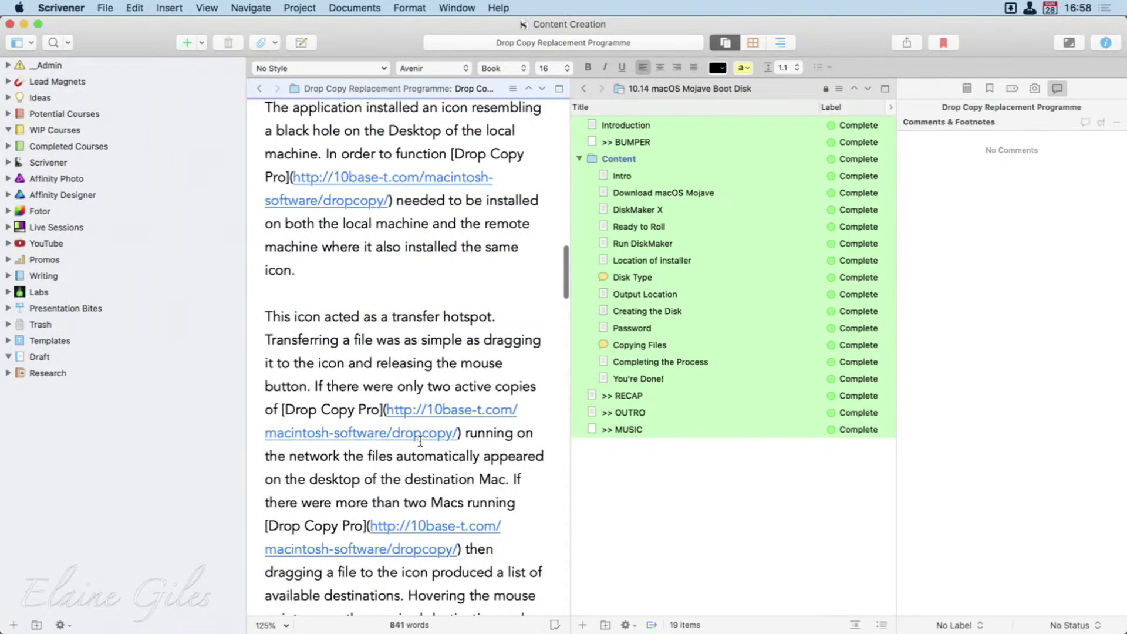
scroll(420, 441, "down", 20)
scroll(420, 442, "up", 14)
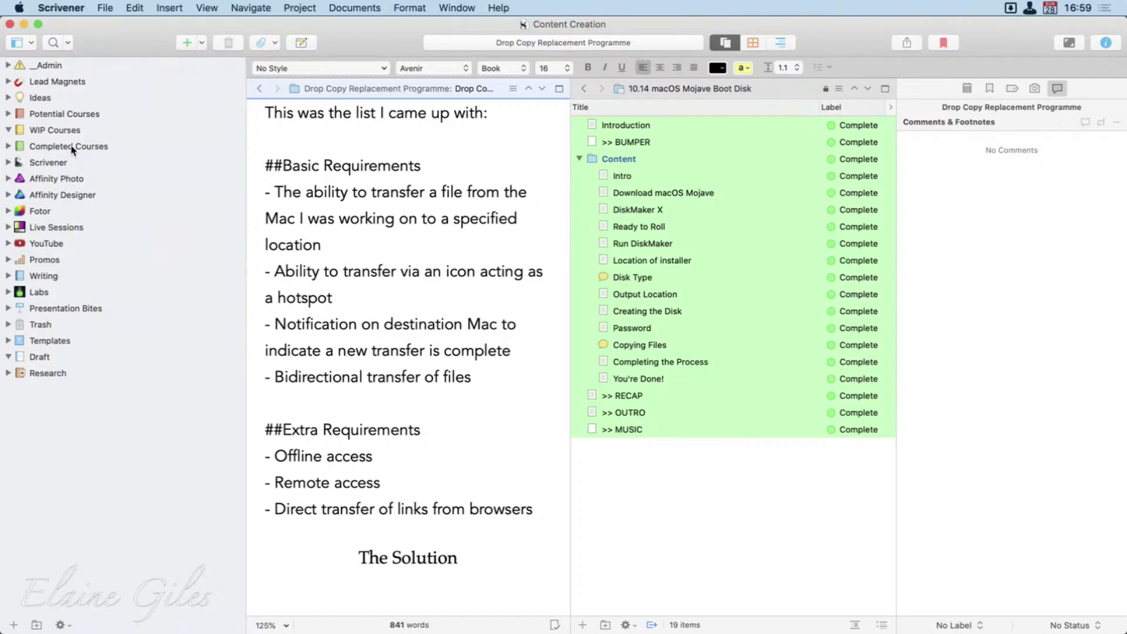
left_click(8, 146)
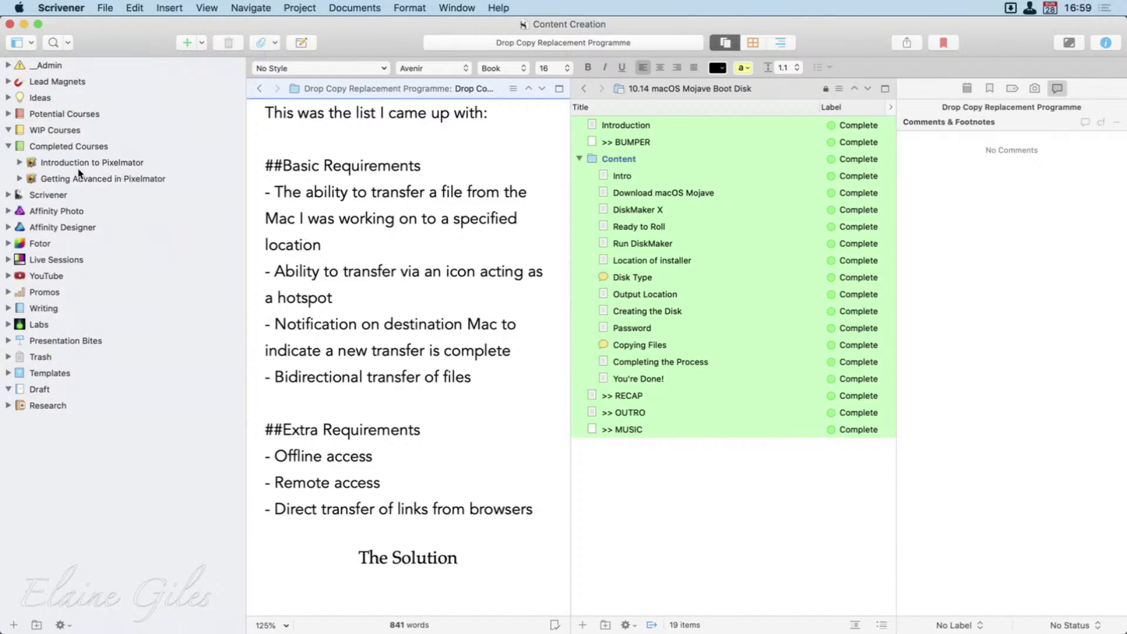
Step: Expand the Getting Advanced in Pixelmator course in the binder, open it and look through its sections and lessons
left_click(21, 178)
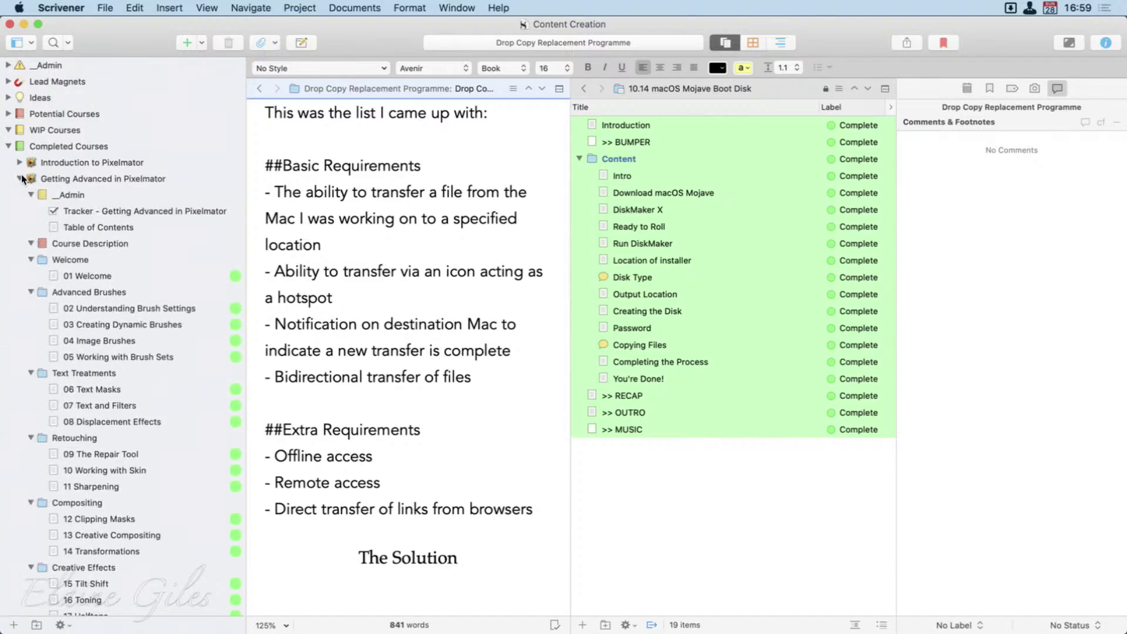
left_click(64, 178)
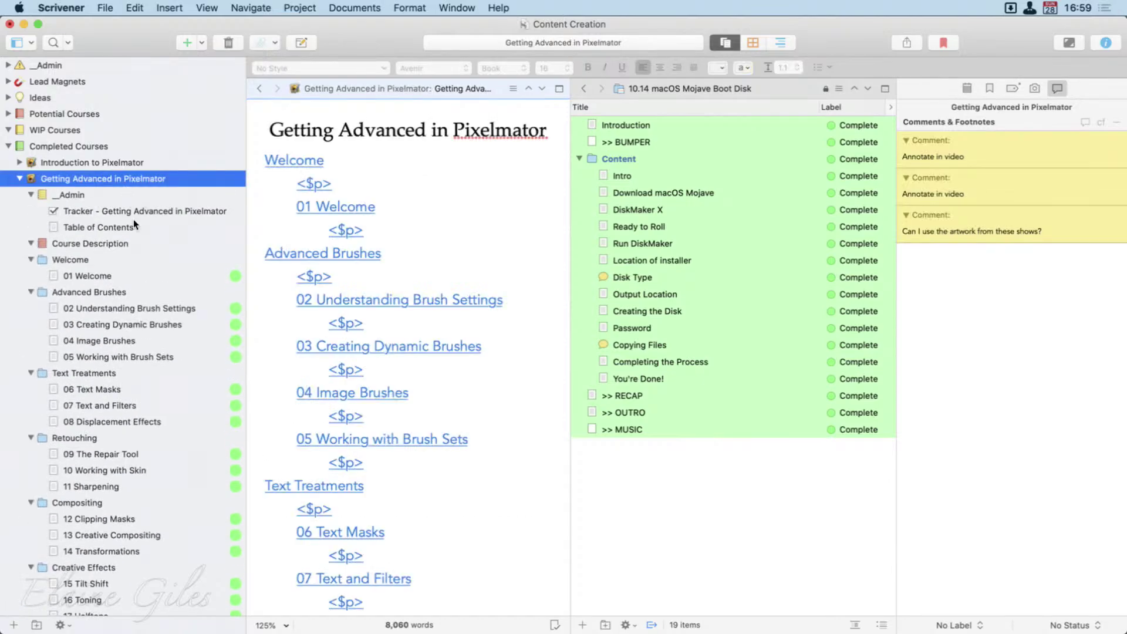
scroll(125, 208, "down", 2)
scroll(126, 209, "down", 10)
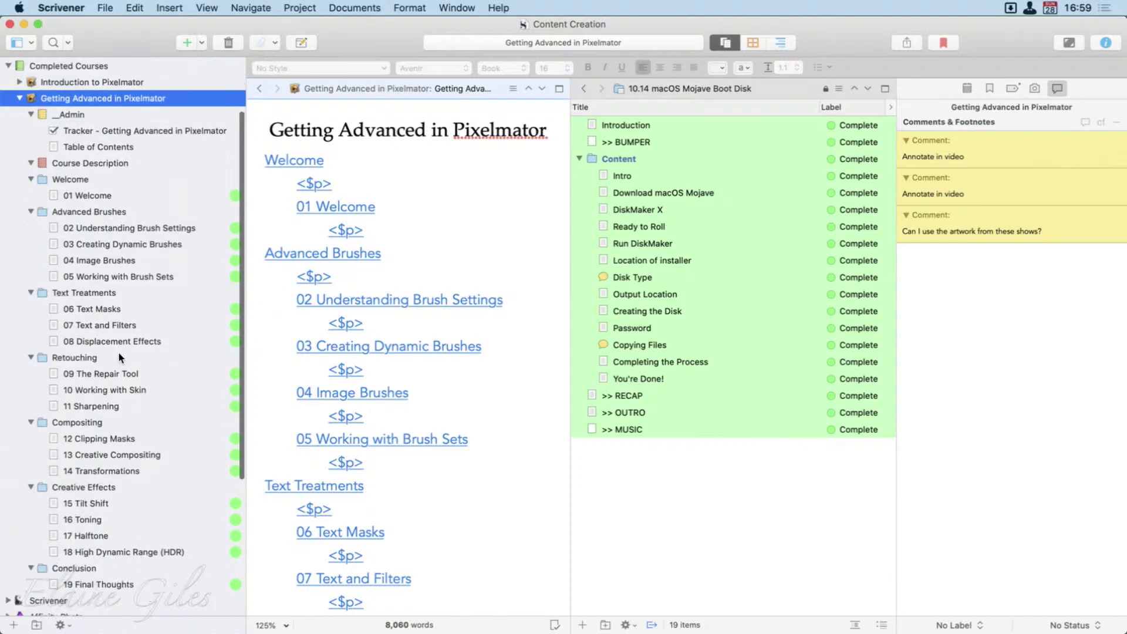
scroll(116, 499, "up", 12)
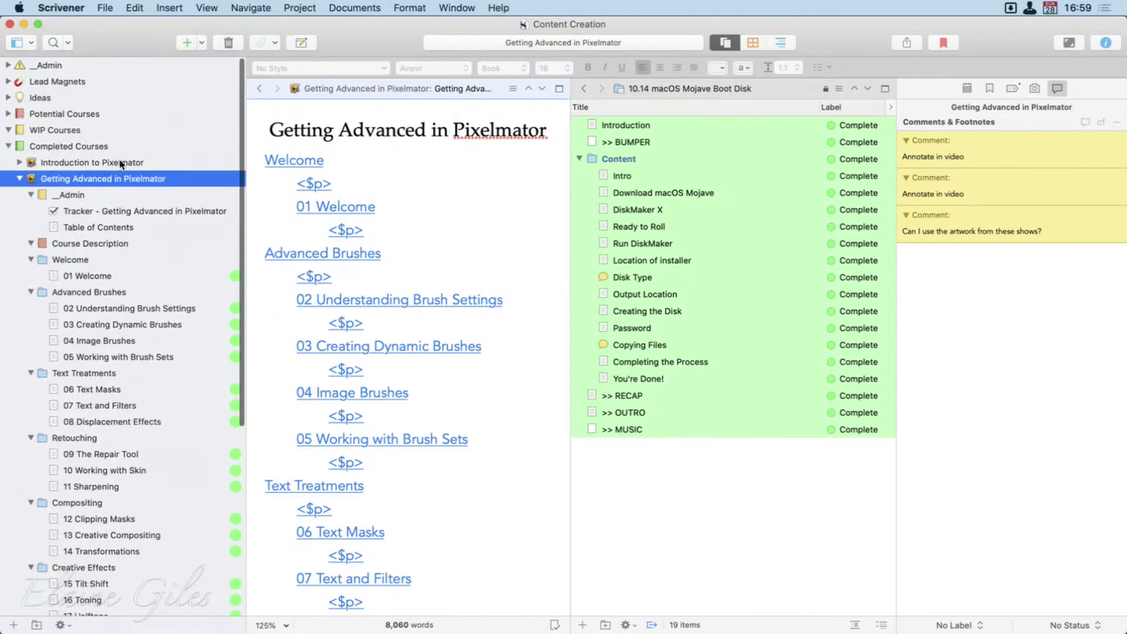
Step: Find the Hoist Binder command and hoist the binder to the Getting Advanced in Pixelmator course
key("super+shift+slash")
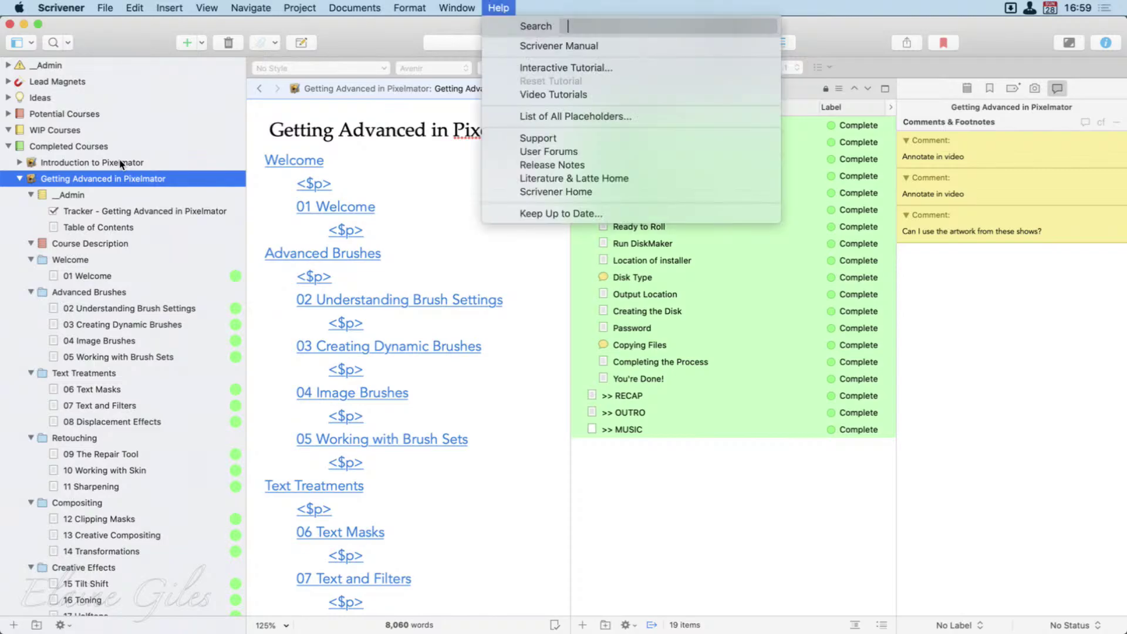
type("hoist")
key("Down")
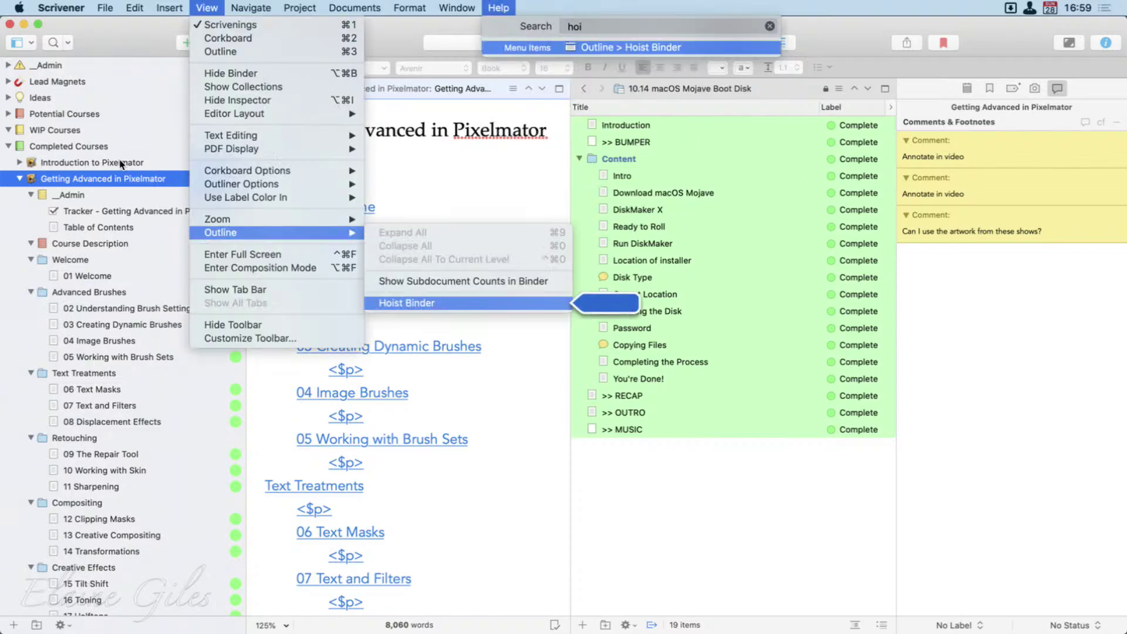
key("Return")
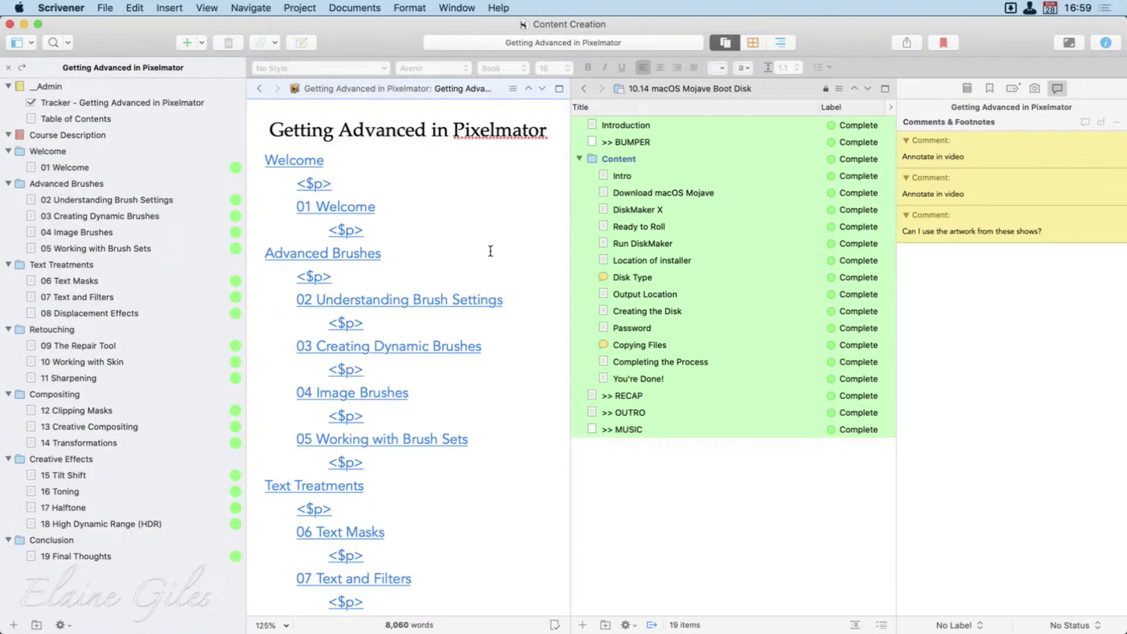
Step: Open the course's Table of Contents document and set the editor zoom to 75%
left_click(102, 108)
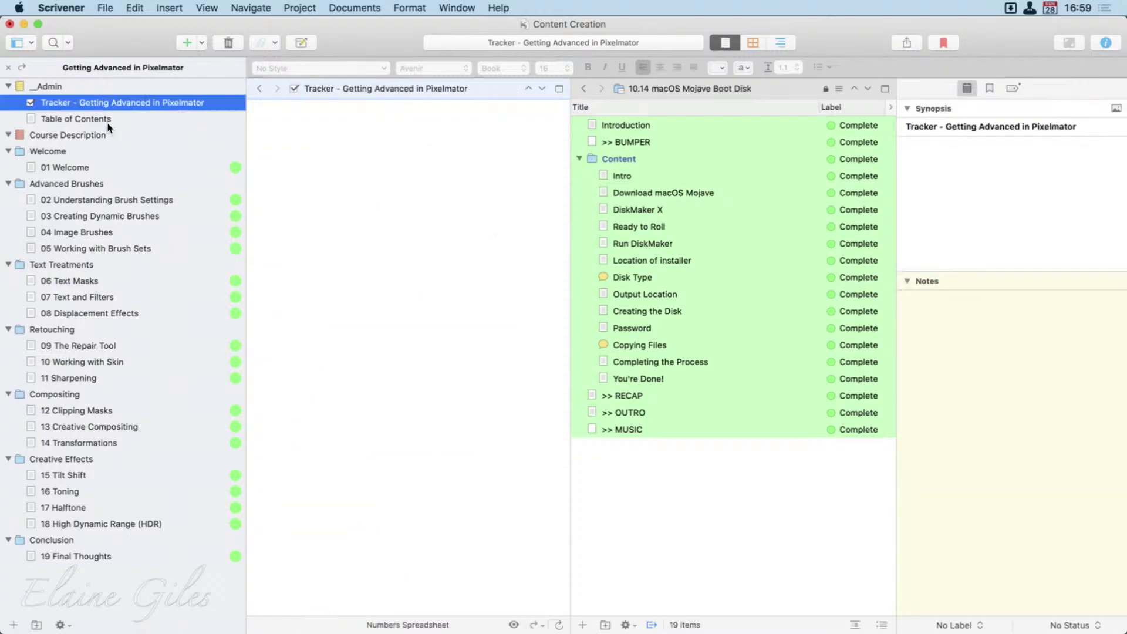
left_click(103, 117)
scroll(428, 299, "up", 10)
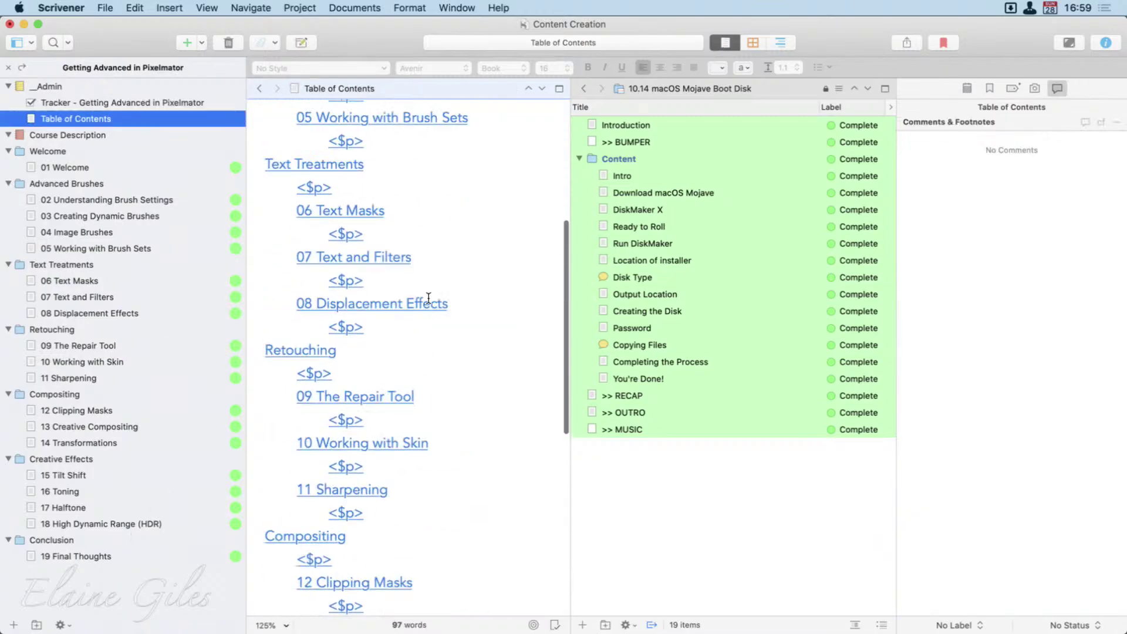
left_click(271, 625)
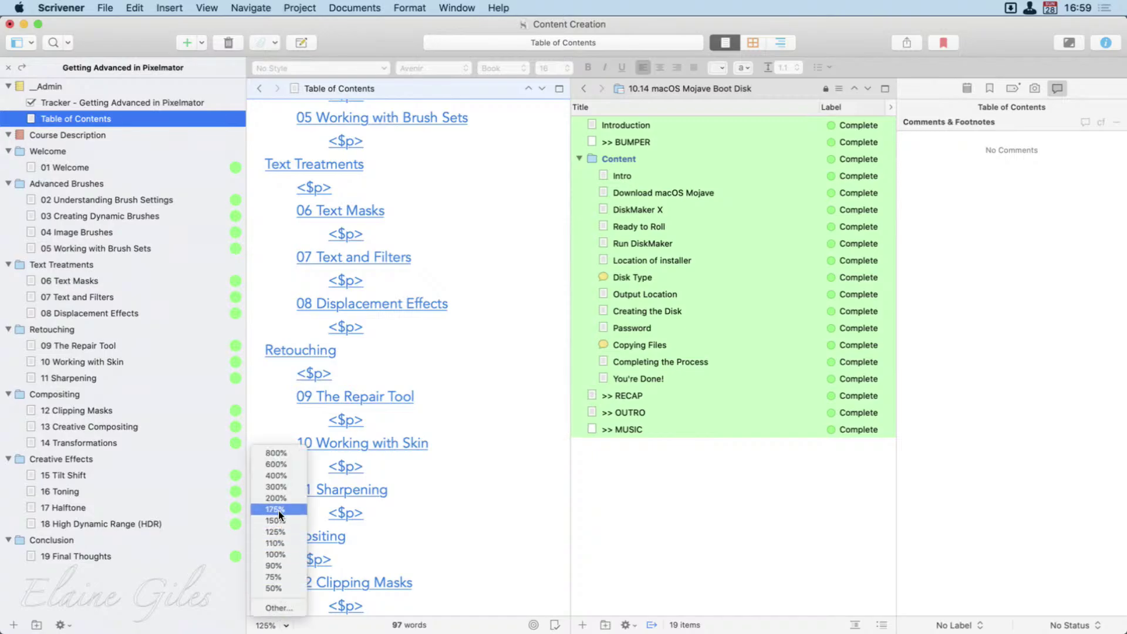
left_click(274, 576)
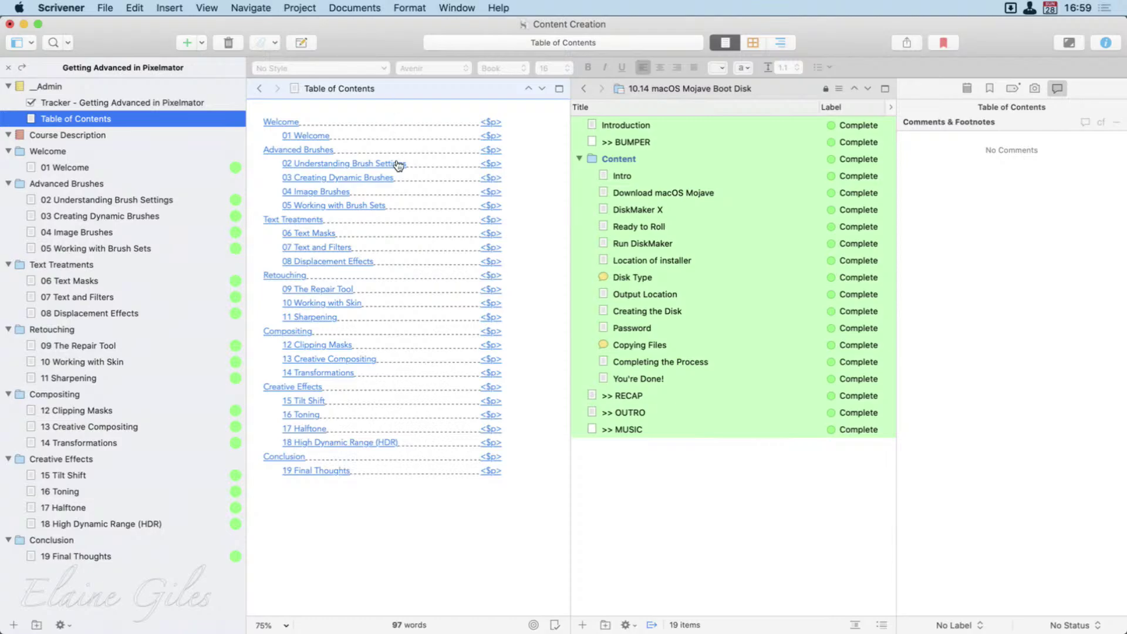
Step: Open 12 Clipping Masks from its table of contents link, reposition its window and skim the lesson script
left_click(342, 348)
left_click(343, 351)
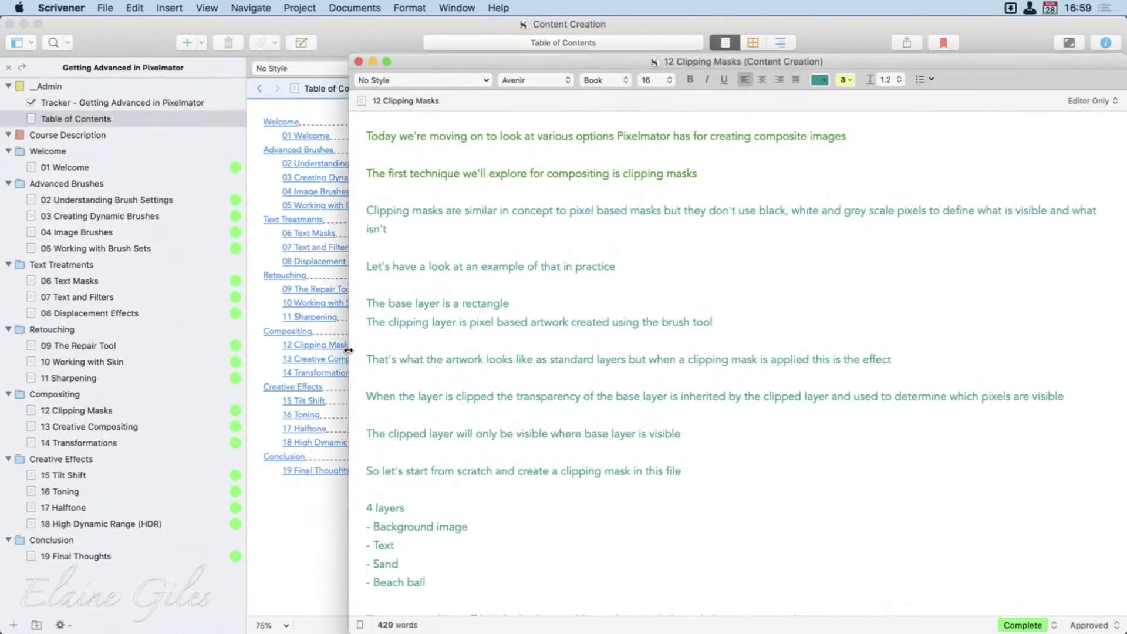
left_click_drag(469, 62, 452, 29)
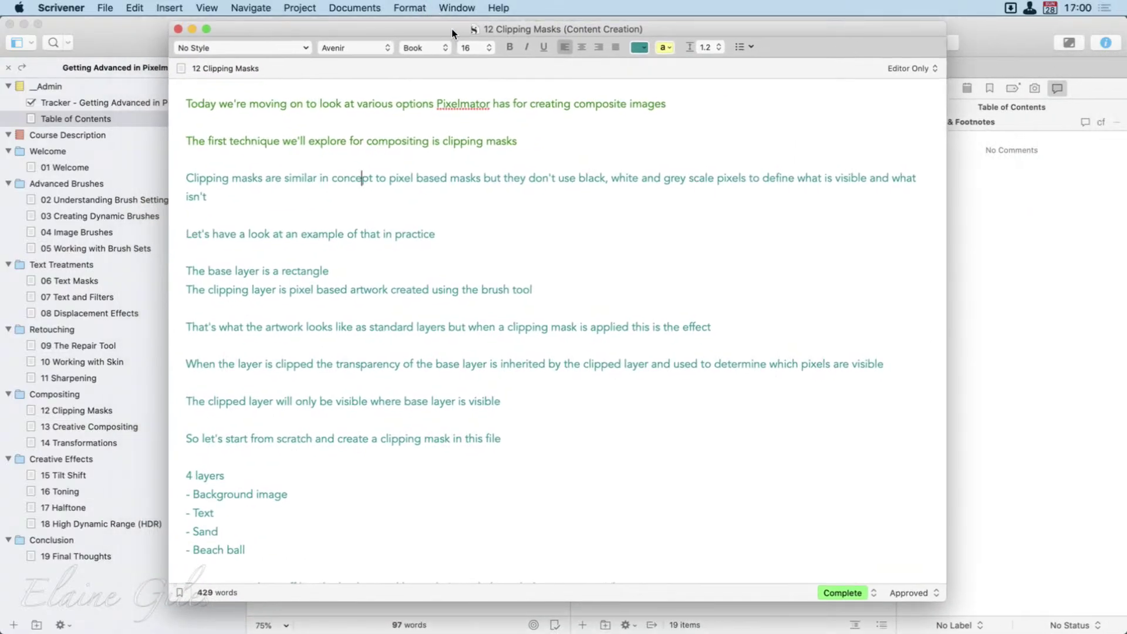
scroll(353, 343, "down", 10)
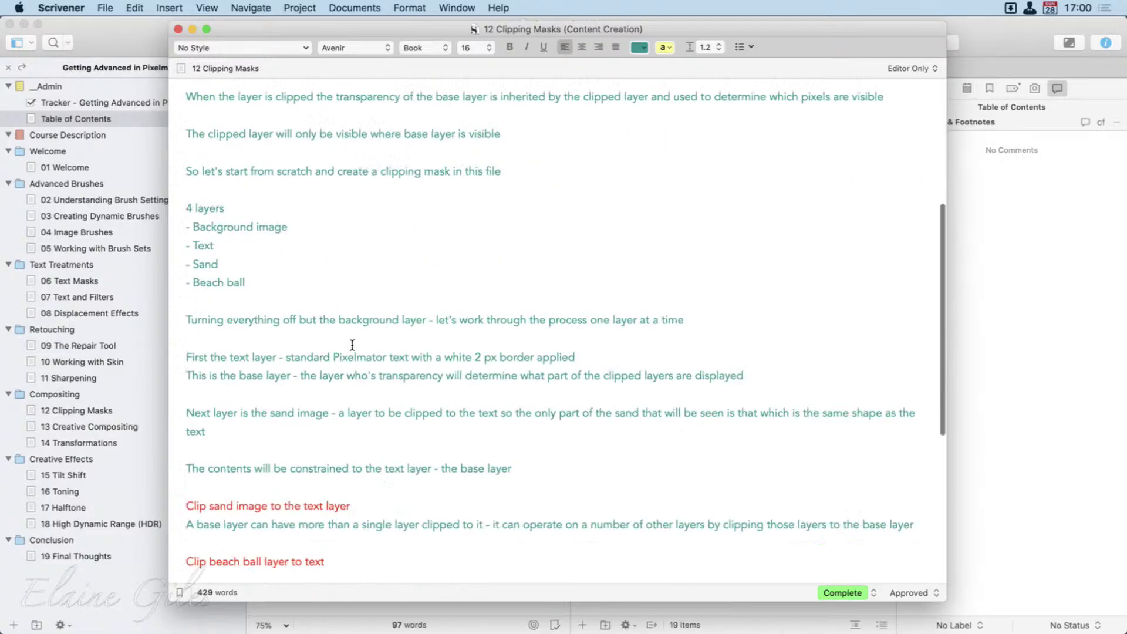
scroll(353, 343, "up", 10)
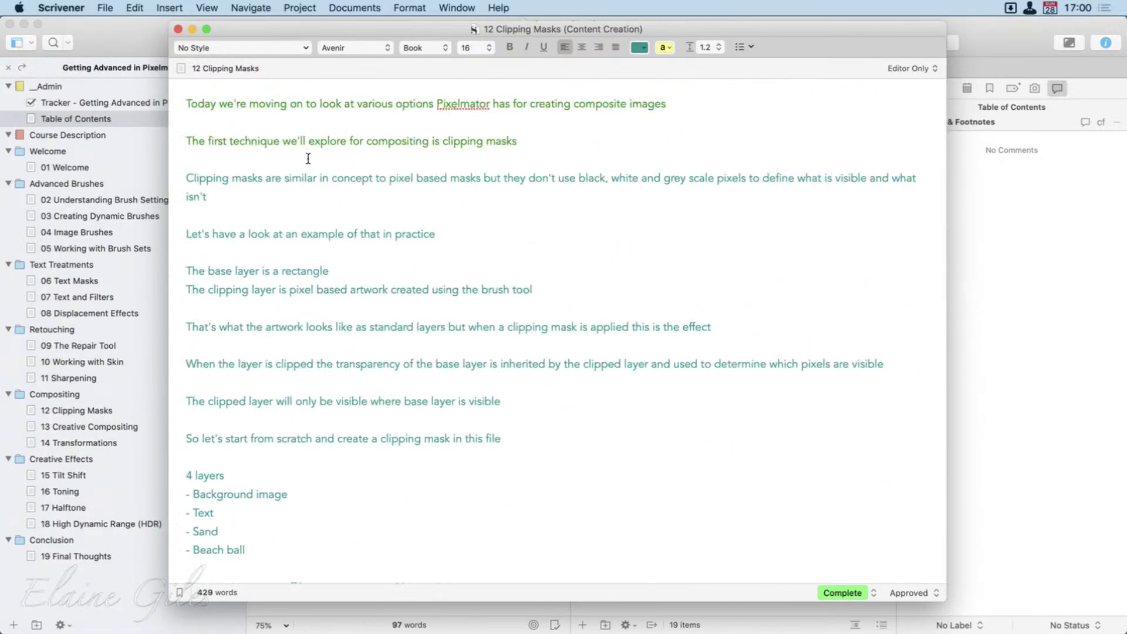
Step: Highlight the narration and the red clipping instructions in the Clipping Masks script, read to the end and close its window
left_click_drag(187, 178, 299, 561)
scroll(300, 557, "down", 8)
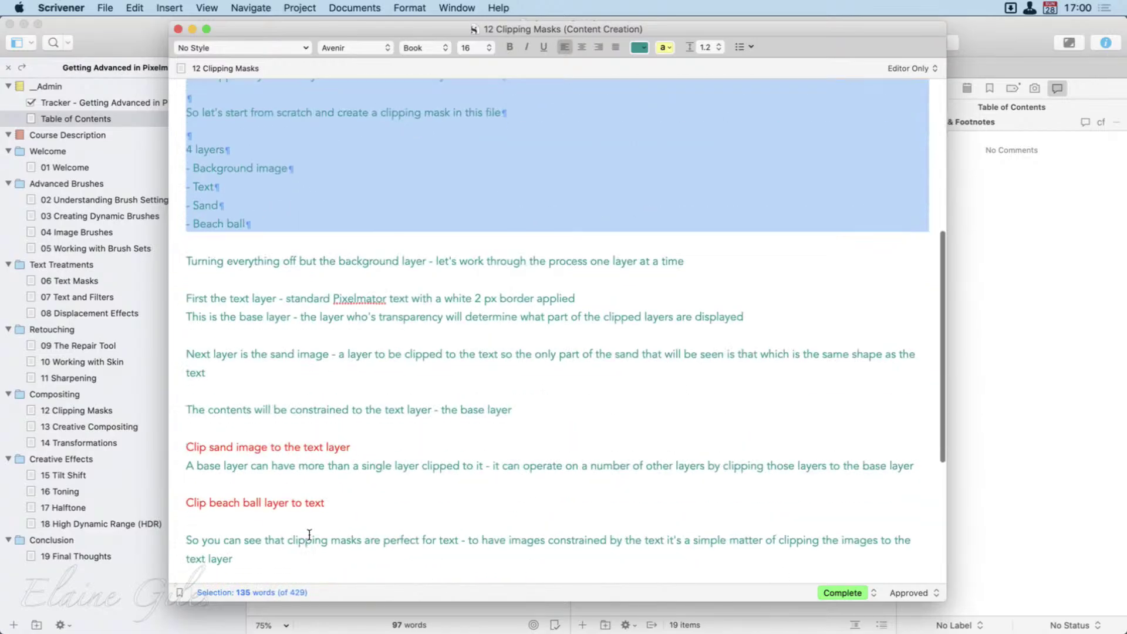
left_click_drag(351, 447, 186, 448)
left_click_drag(376, 508, 170, 506)
left_click(228, 276)
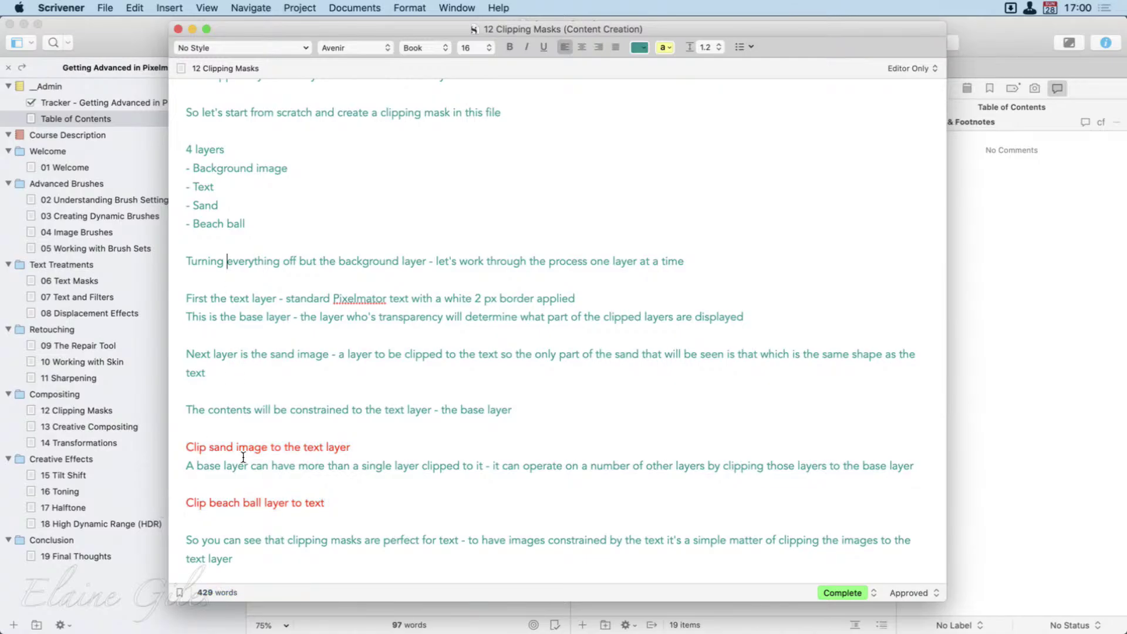
left_click(248, 520)
scroll(408, 526, "down", 6)
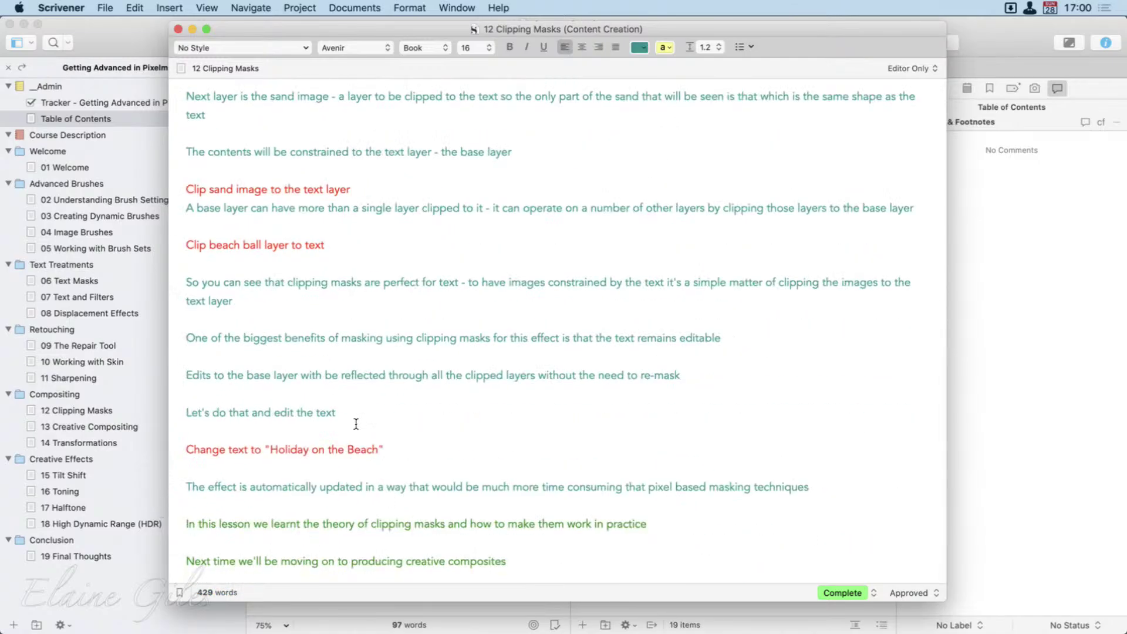
left_click(177, 30)
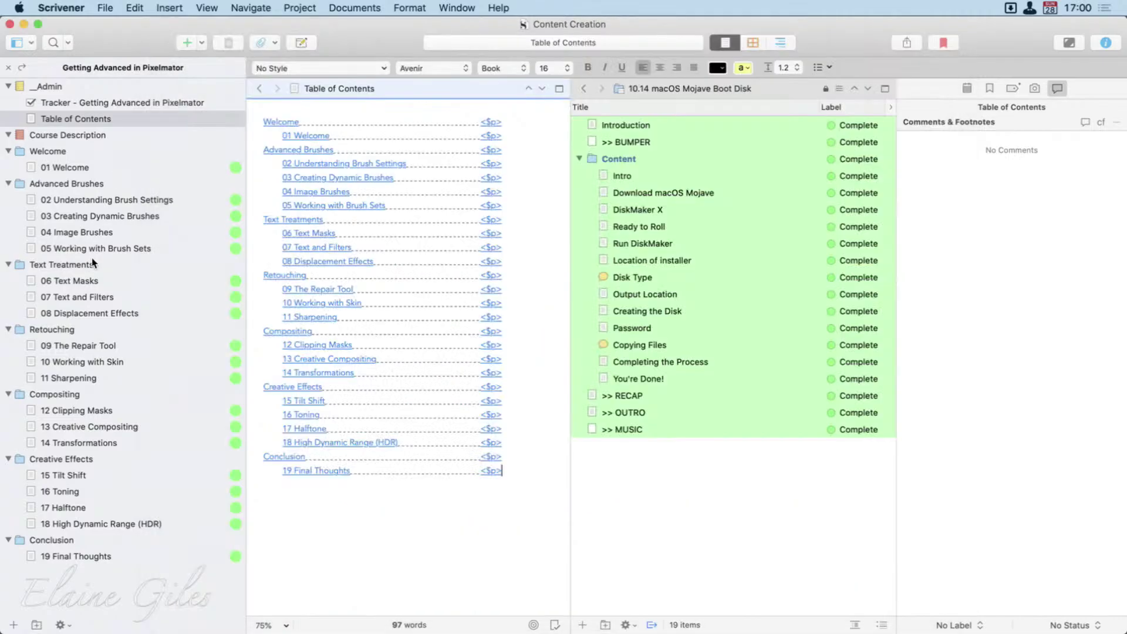
Step: Open the course's Tracker spreadsheet and look across to its estimate, duration and cumulative time columns
left_click(130, 106)
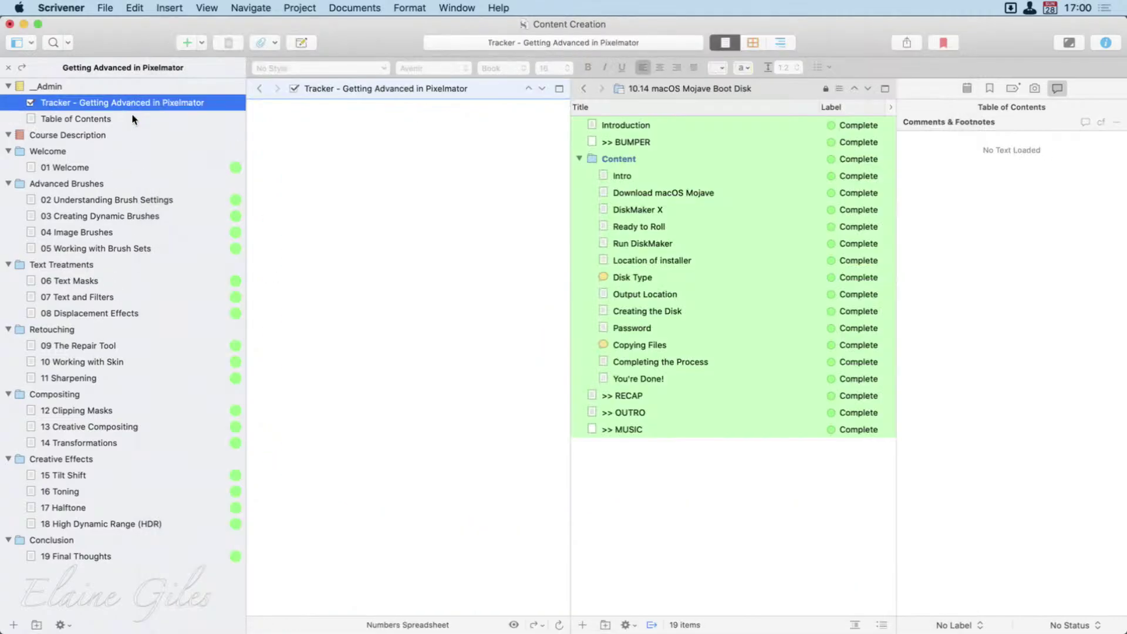
scroll(428, 392, "right", 6)
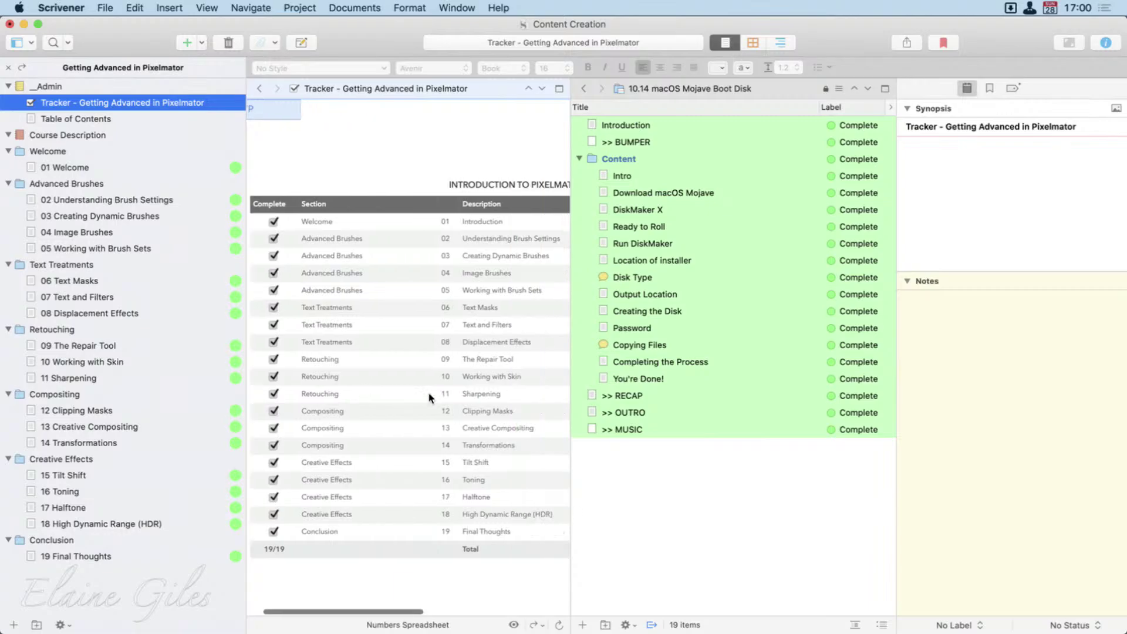
scroll(428, 392, "right", 2)
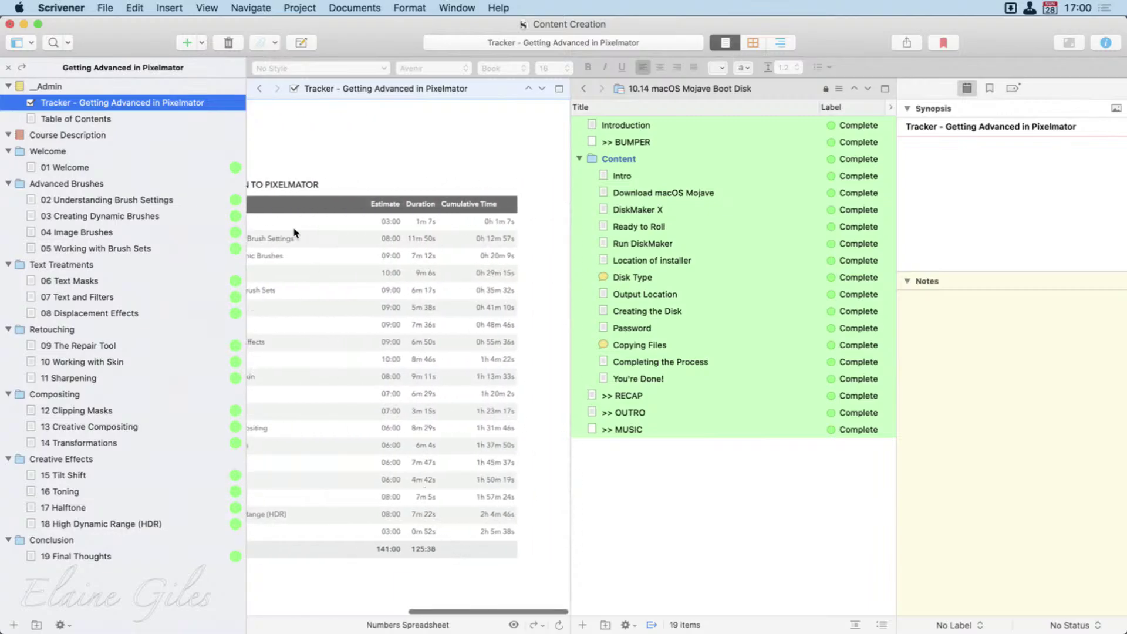
Step: Open the 01 Welcome and 02 Understanding Brush Settings lessons and highlight their script text
left_click(150, 168)
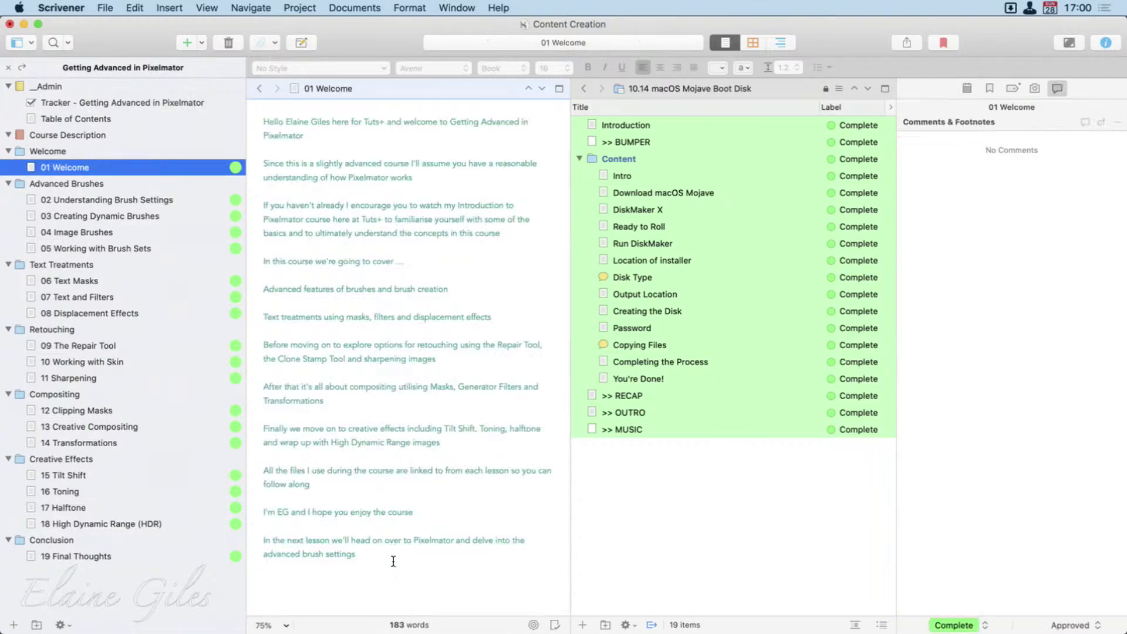
left_click_drag(393, 562, 294, 101)
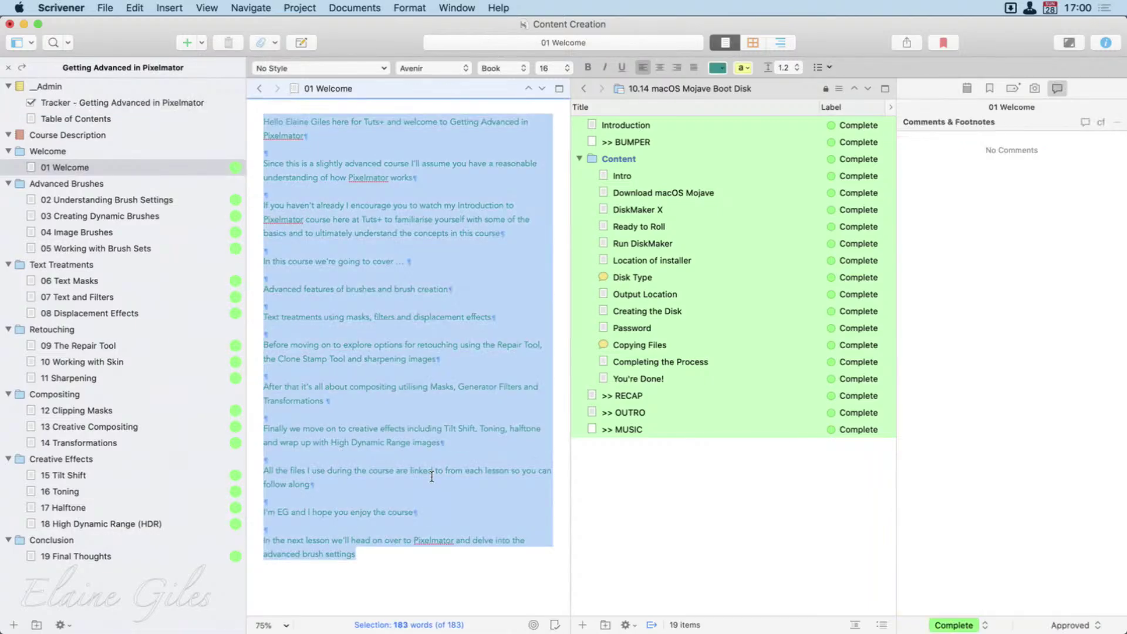
left_click(154, 200)
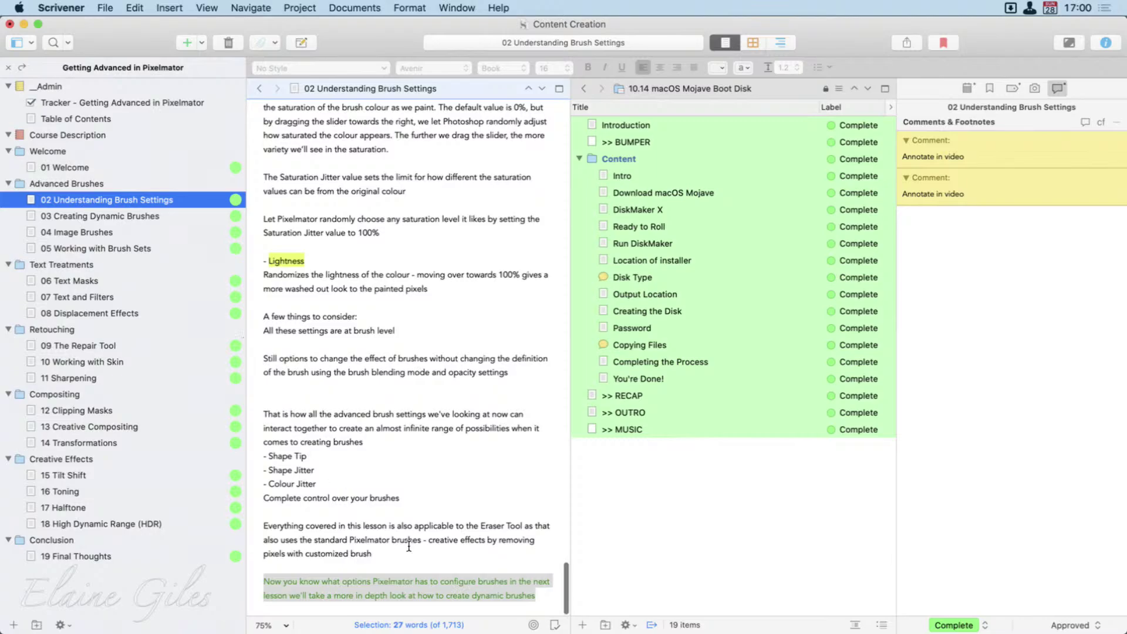
left_click_drag(409, 547, 228, 96)
left_click(354, 253)
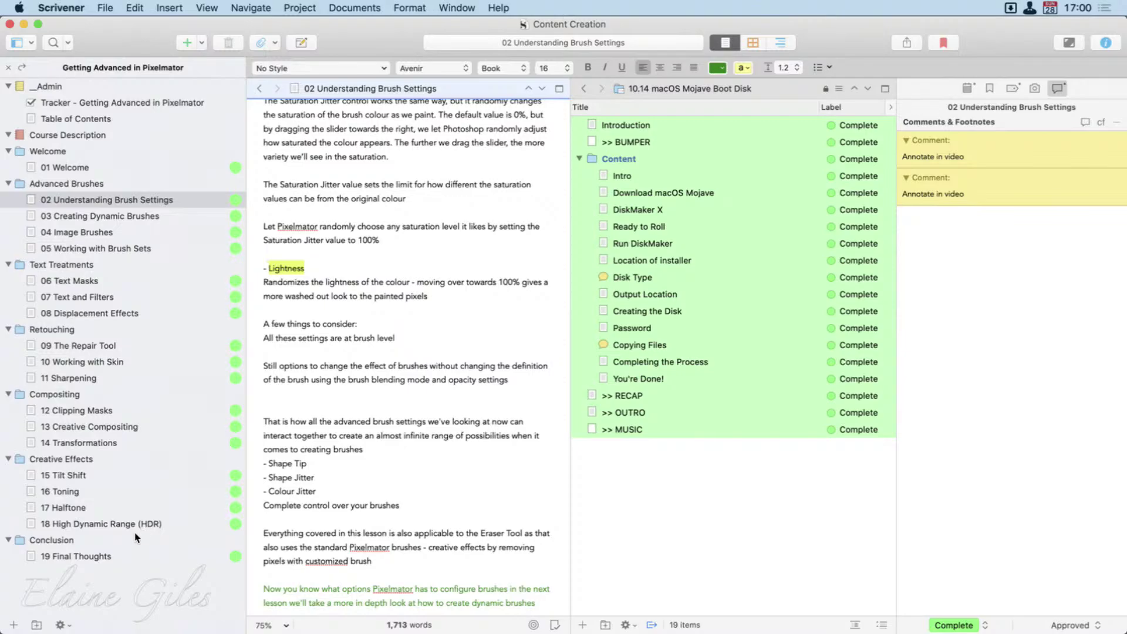
Step: Revisit the course's Table of Contents and Tracker spreadsheet and return to the 01 Welcome script
left_click(113, 116)
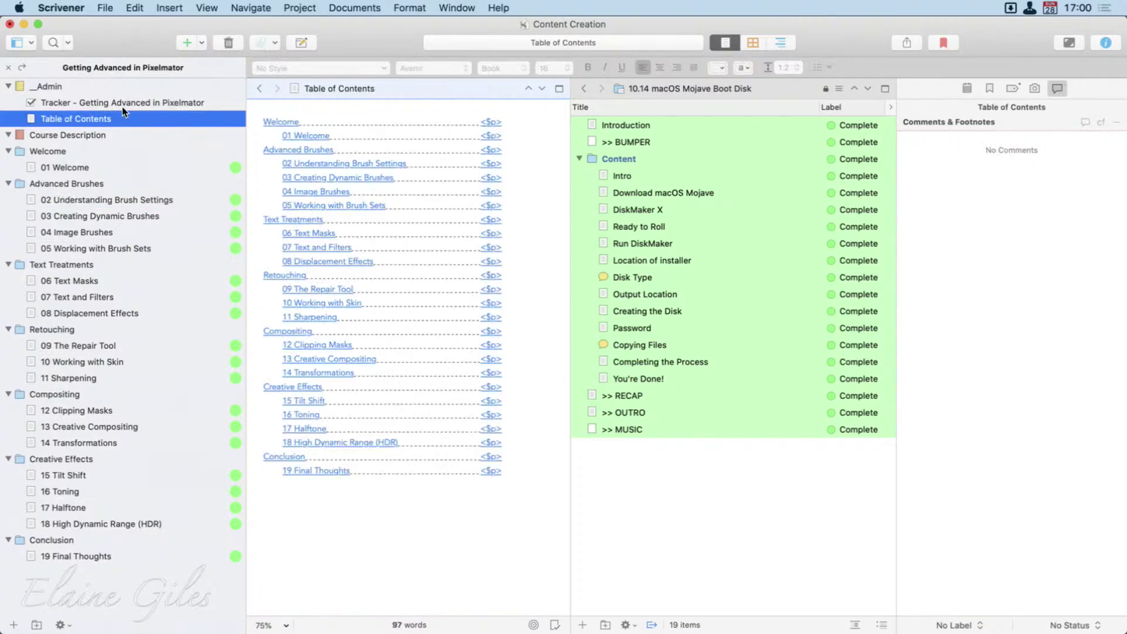
left_click(126, 104)
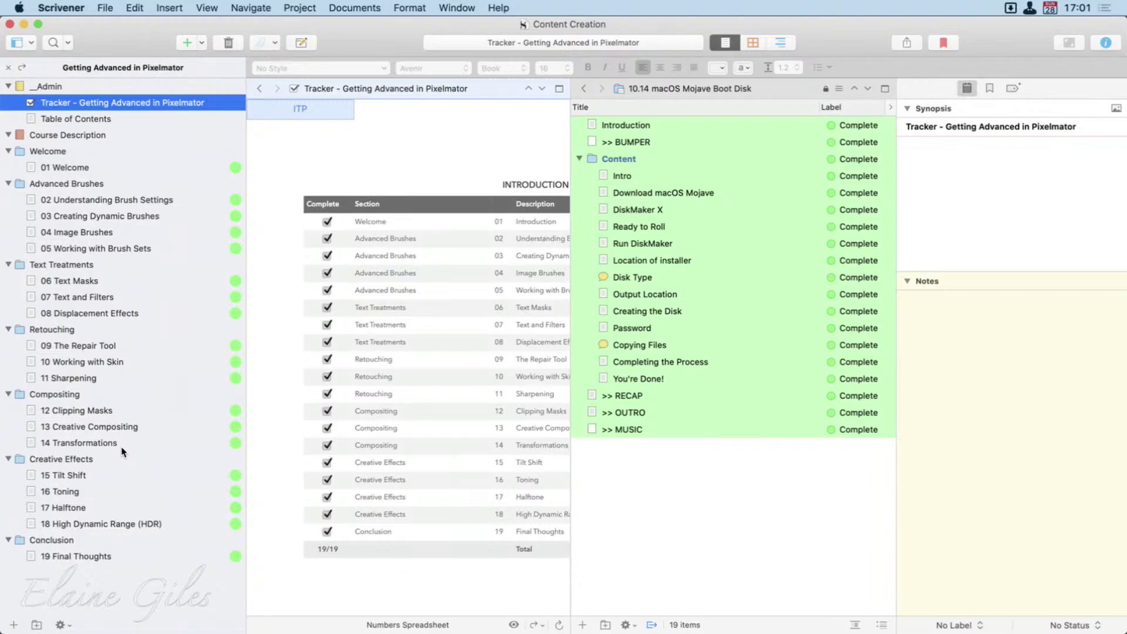
left_click(90, 168)
left_click(466, 490)
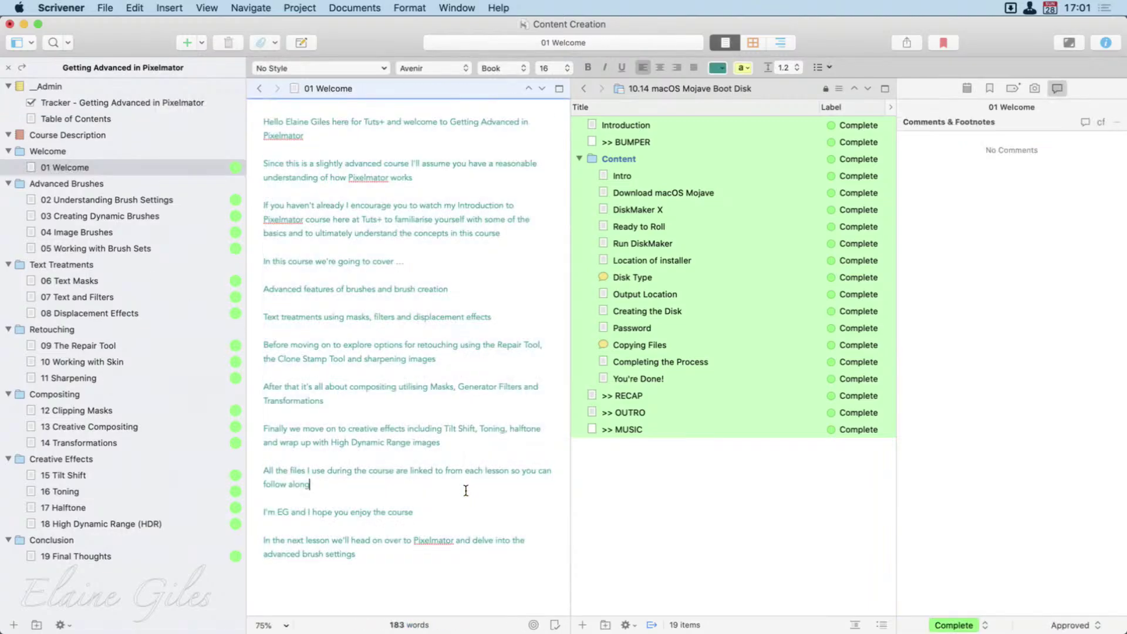
Step: Look through the scripts for 02 Understanding Brush Settings, 03 Creating Dynamic Brushes and 04 Image Brushes
left_click(97, 198)
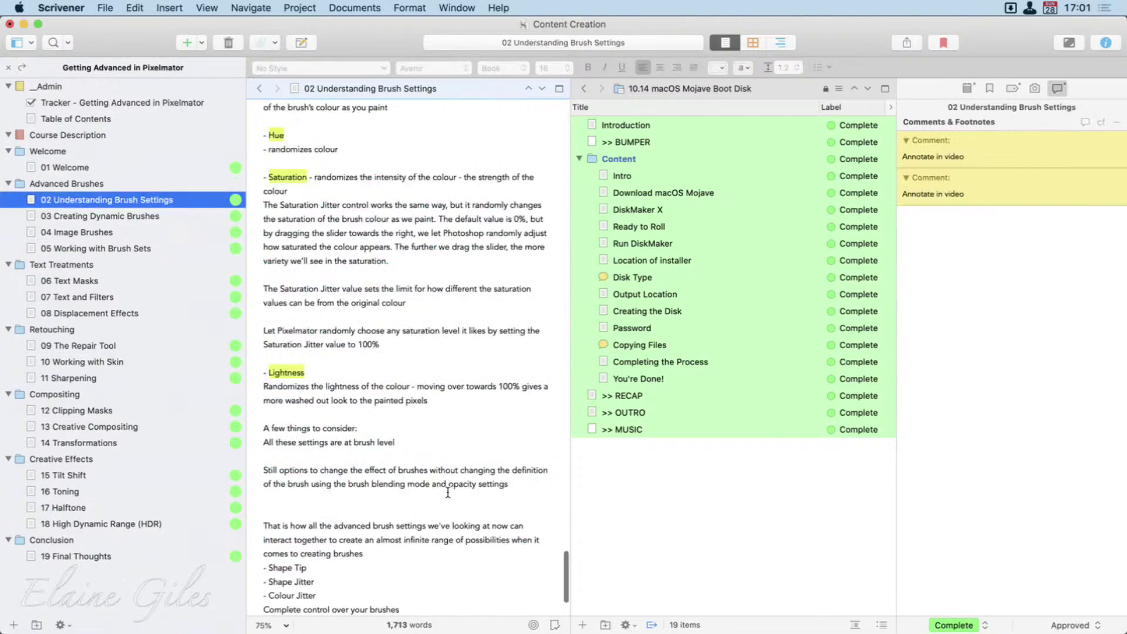
key("Down")
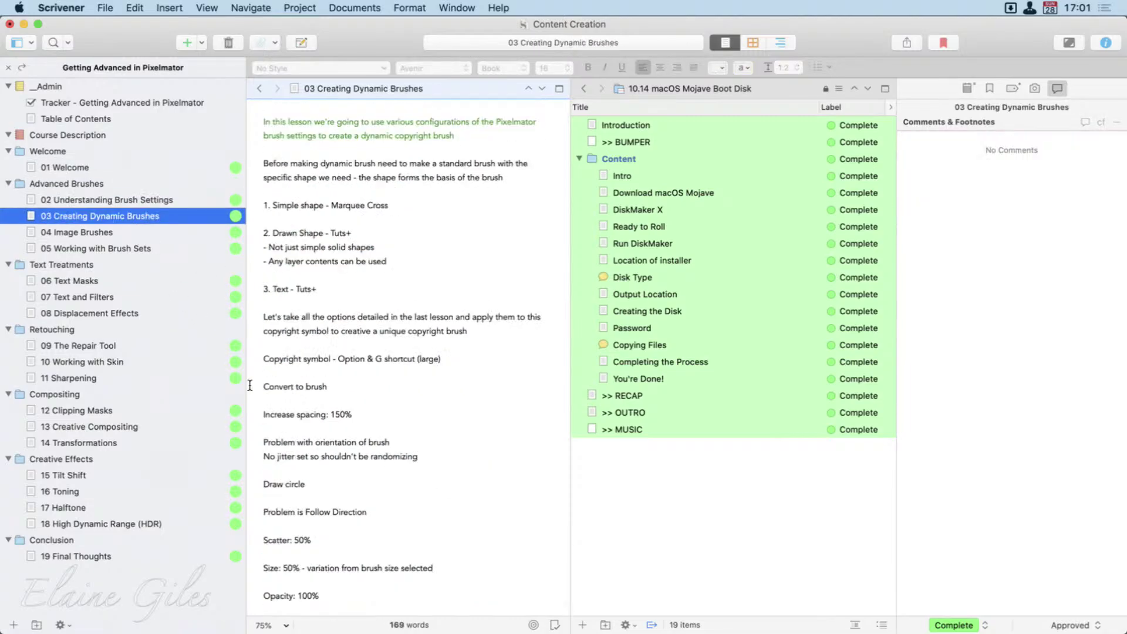
left_click(149, 229)
scroll(395, 437, "up", 10)
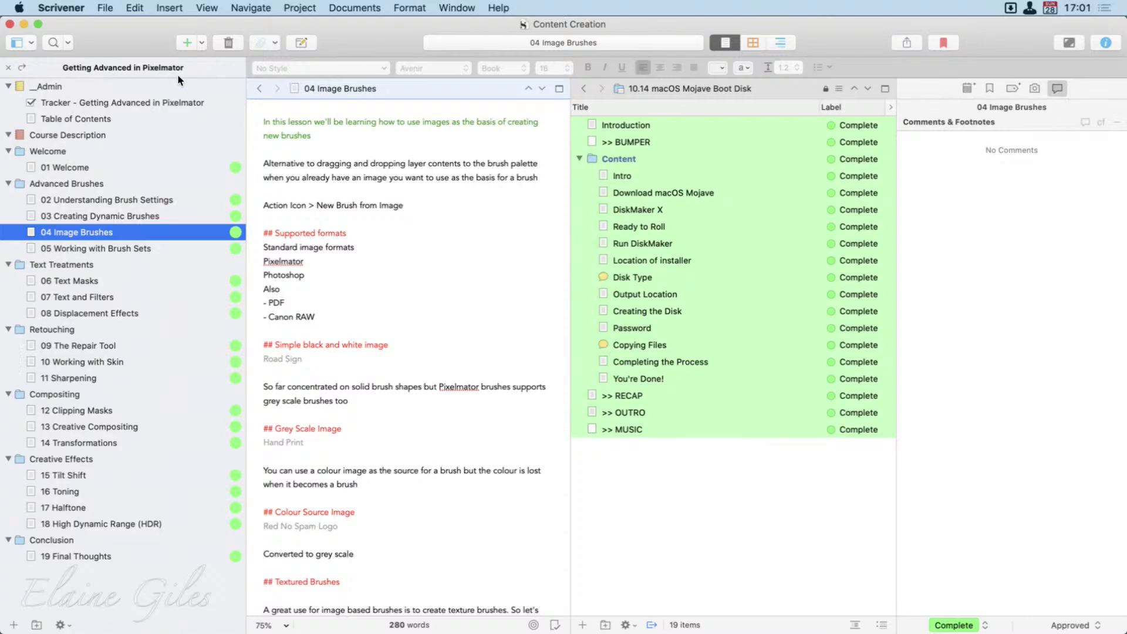
Step: Unhoist the binder to show the whole project and open the Promos folder
left_click(8, 67)
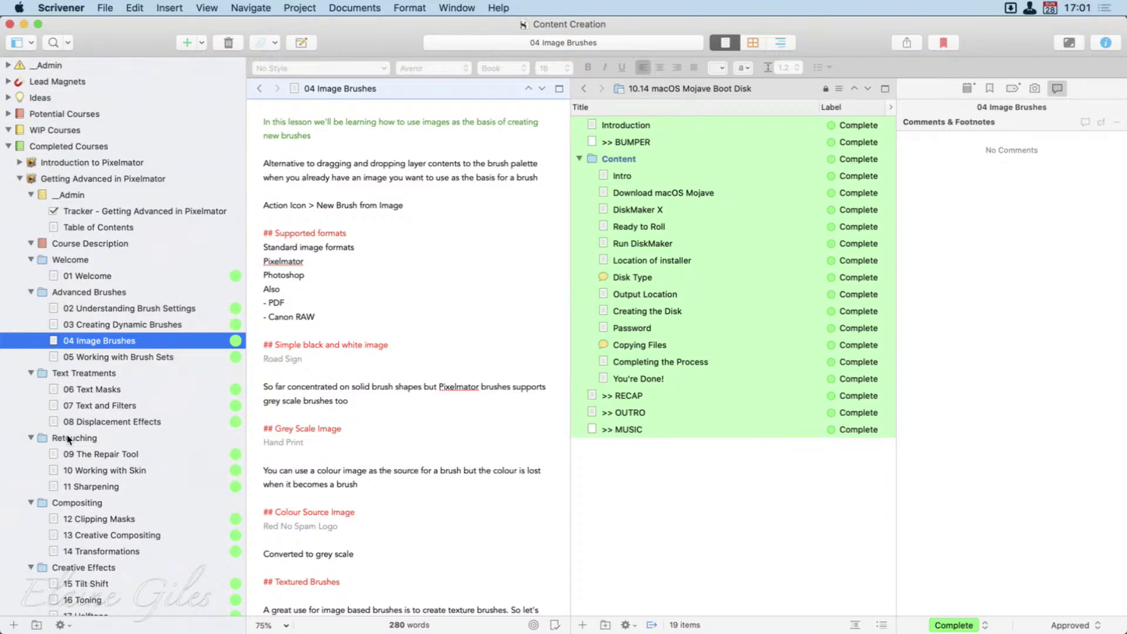
scroll(70, 493, "down", 10)
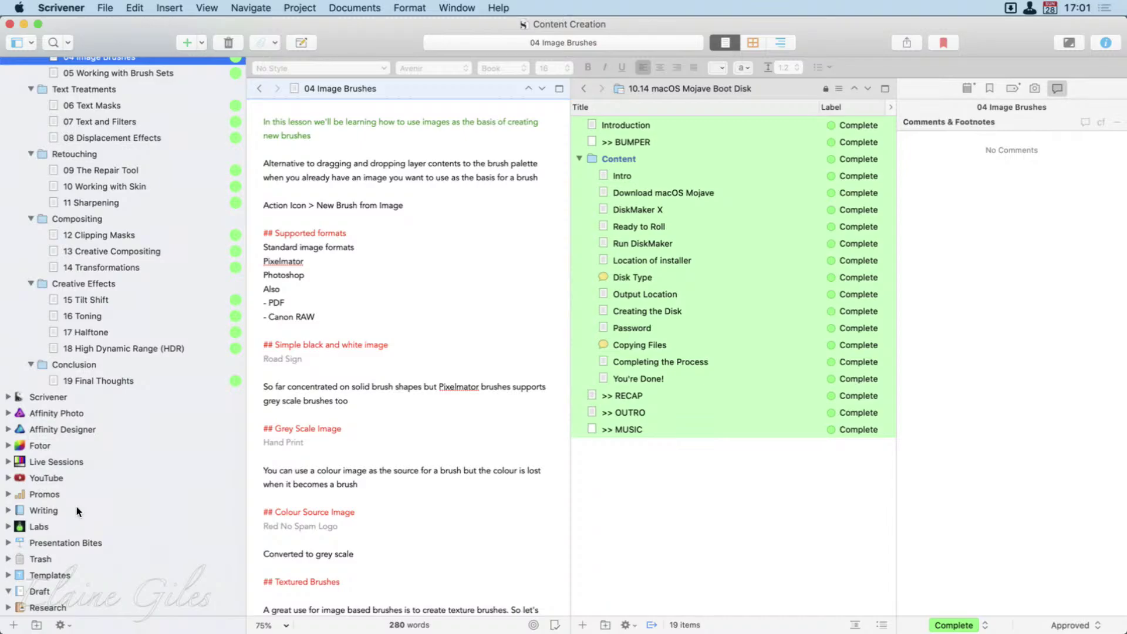
scroll(78, 511, "up", 1)
right_click(78, 512)
key("Escape")
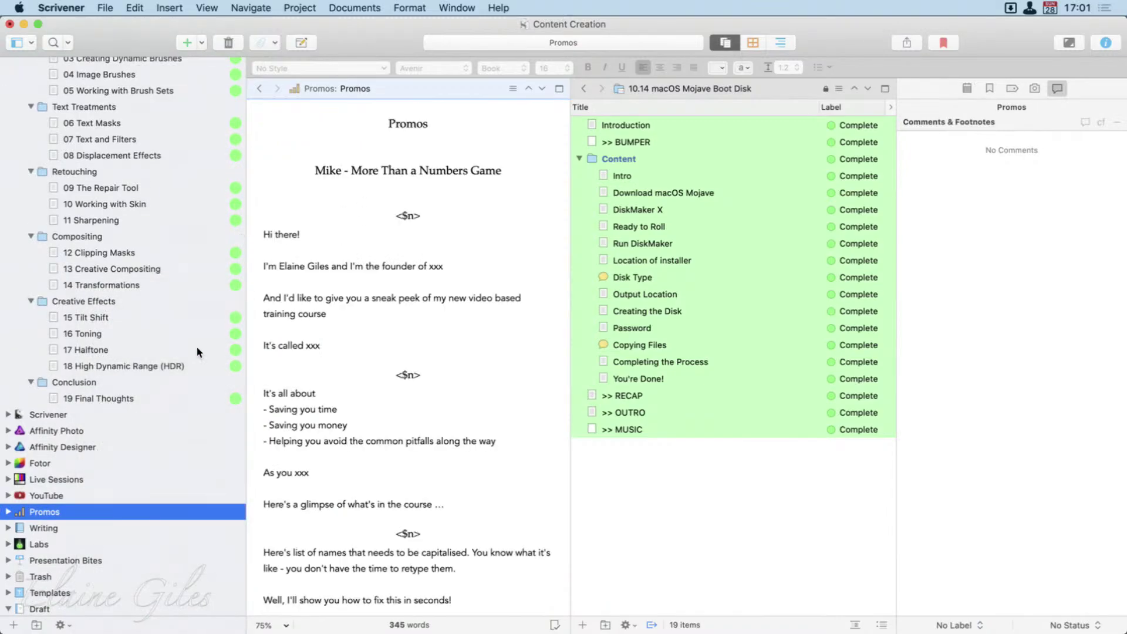
Step: Compile the 08 Displacement Effects lesson as a Microsoft Word (.docx) file and export it to the Desktop as Content Creation
scroll(196, 347, "up", 6)
left_click(122, 335)
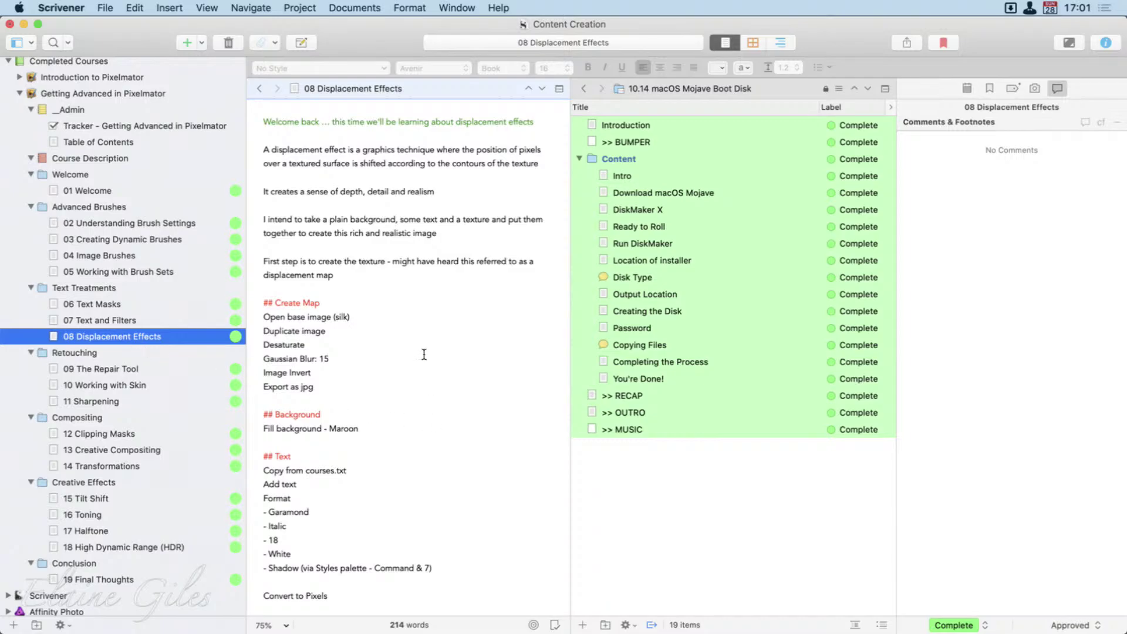
key("super+s")
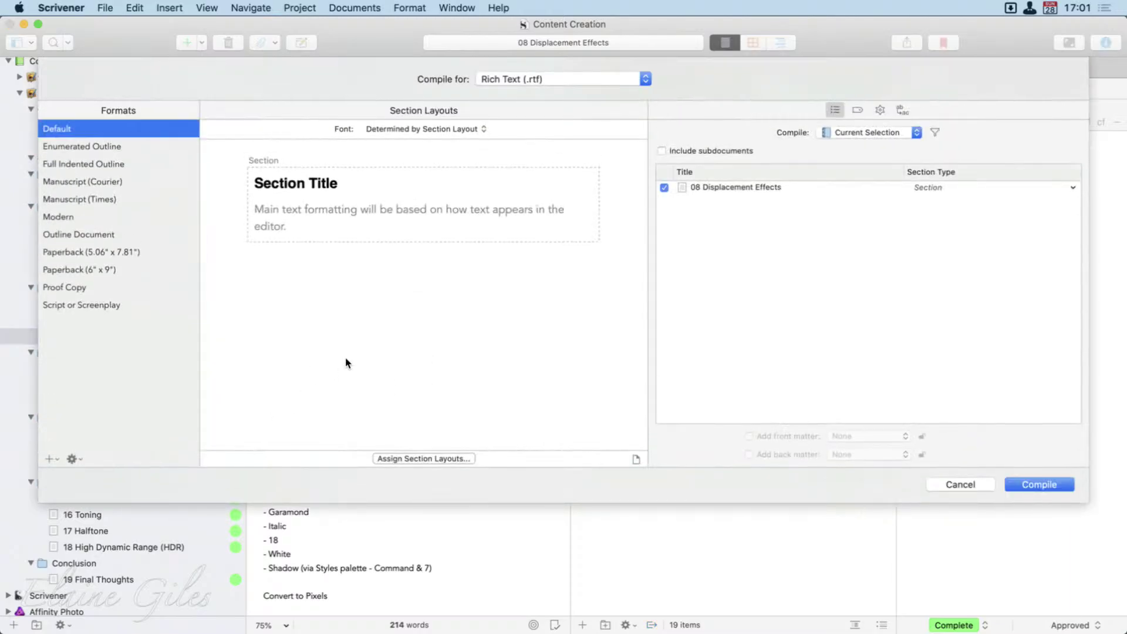
left_click(560, 81)
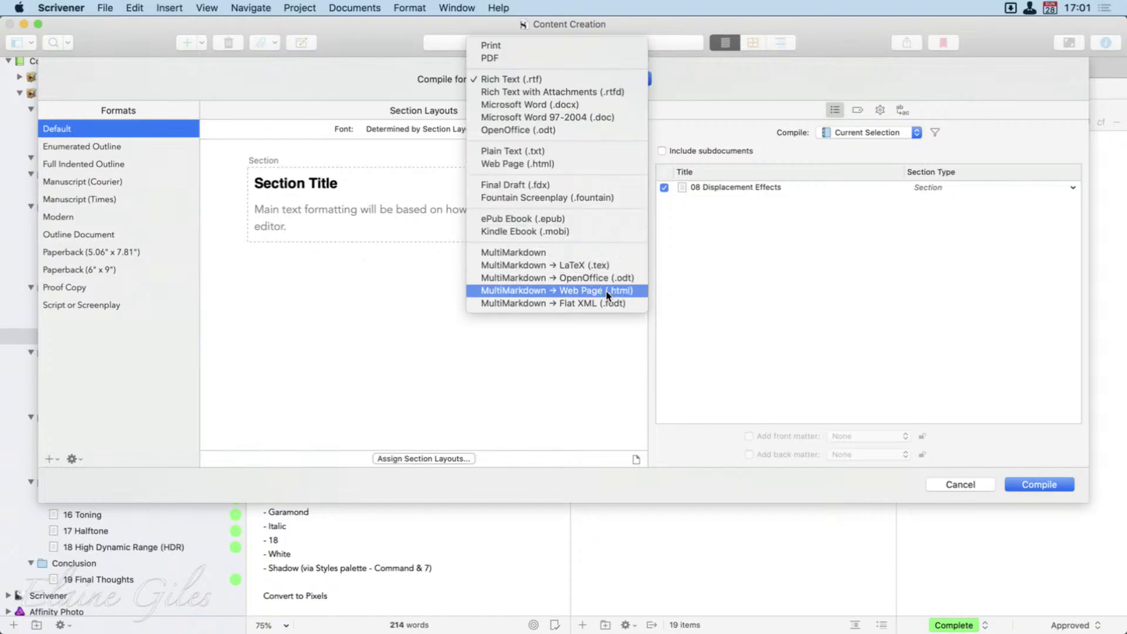
left_click(552, 104)
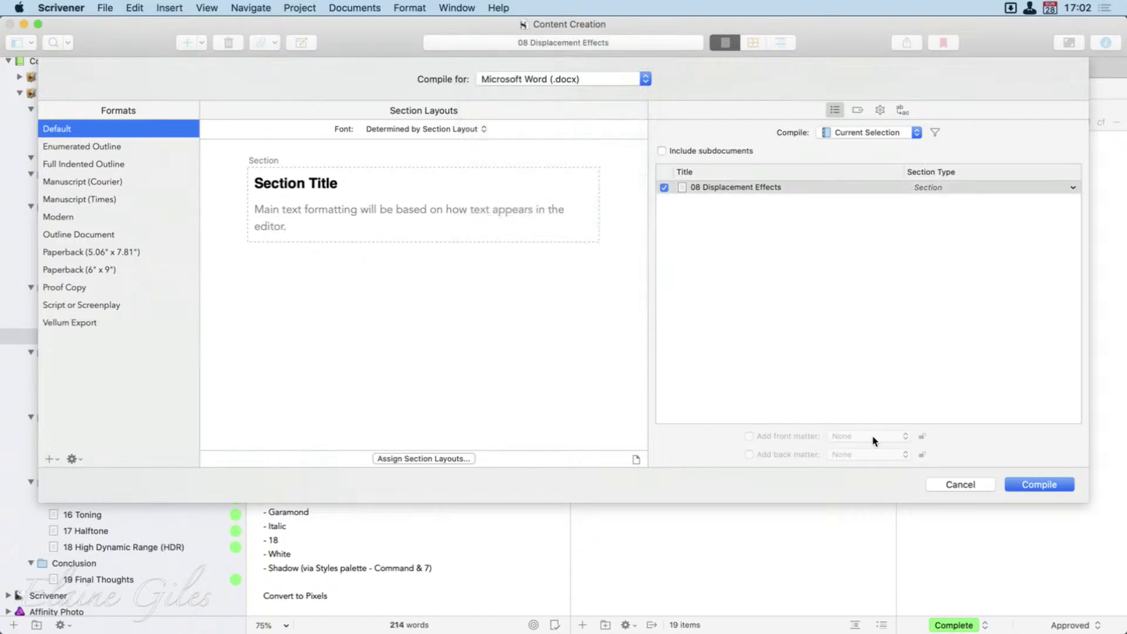
key("Return")
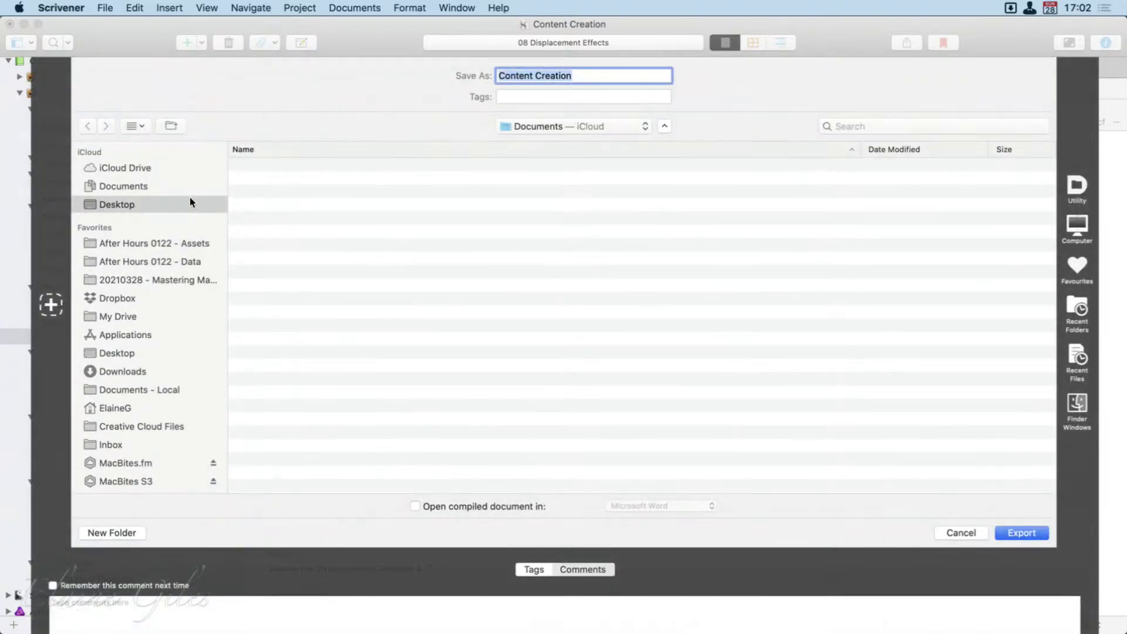
left_click(1005, 532)
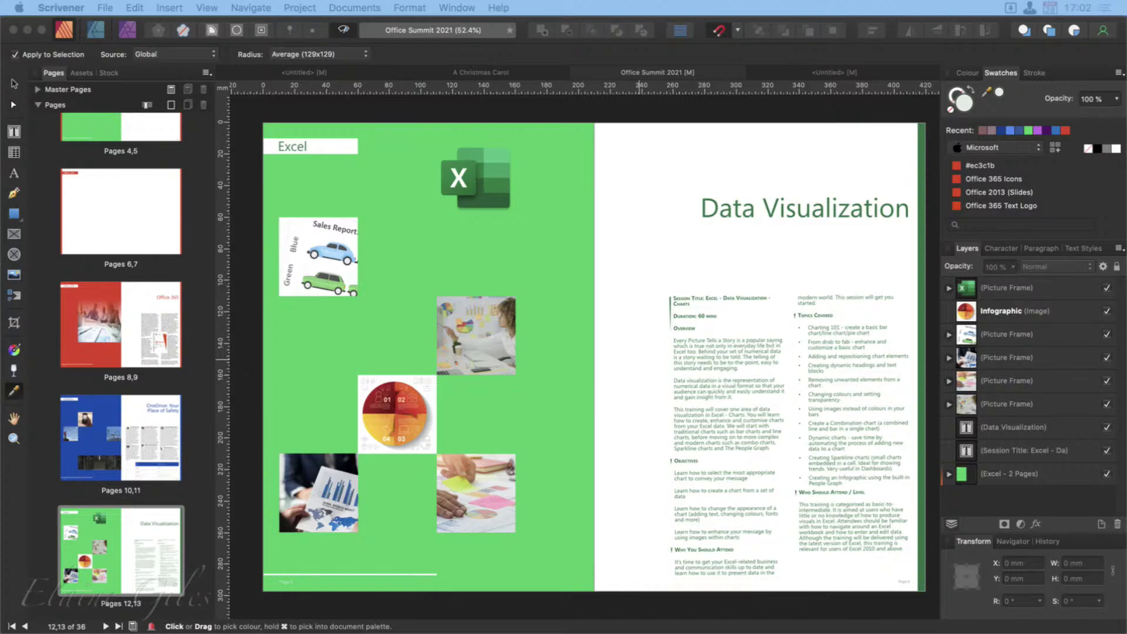
Step: Use the launcher to find Scrivener and bring up its Email Generator project
key("alt+space")
type("scri")
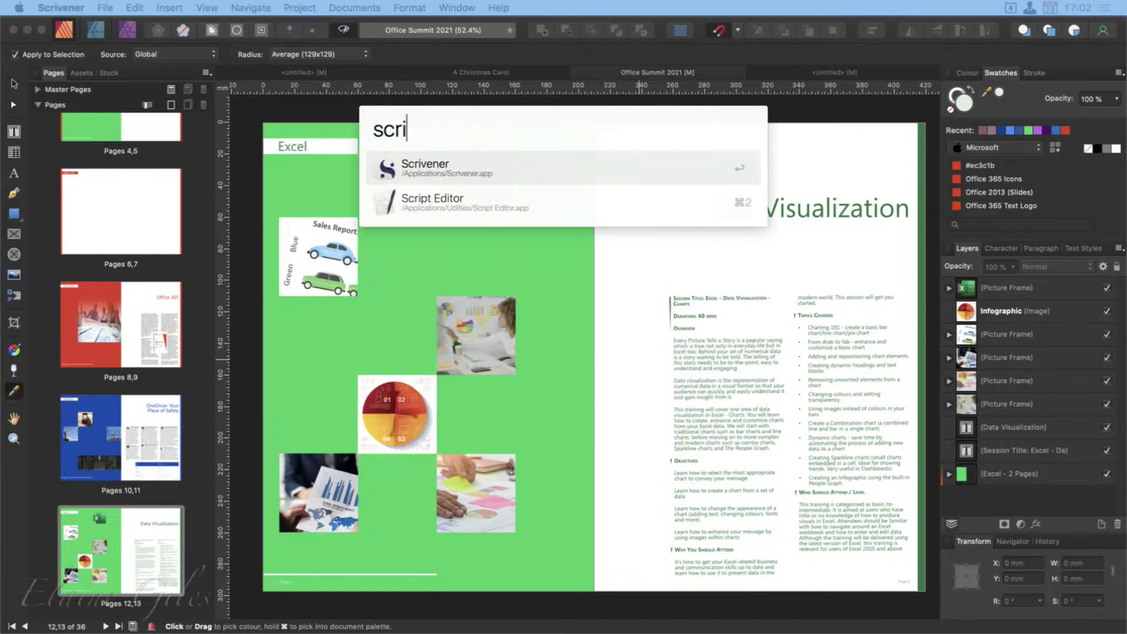
key("Right")
key("Return")
key("Return")
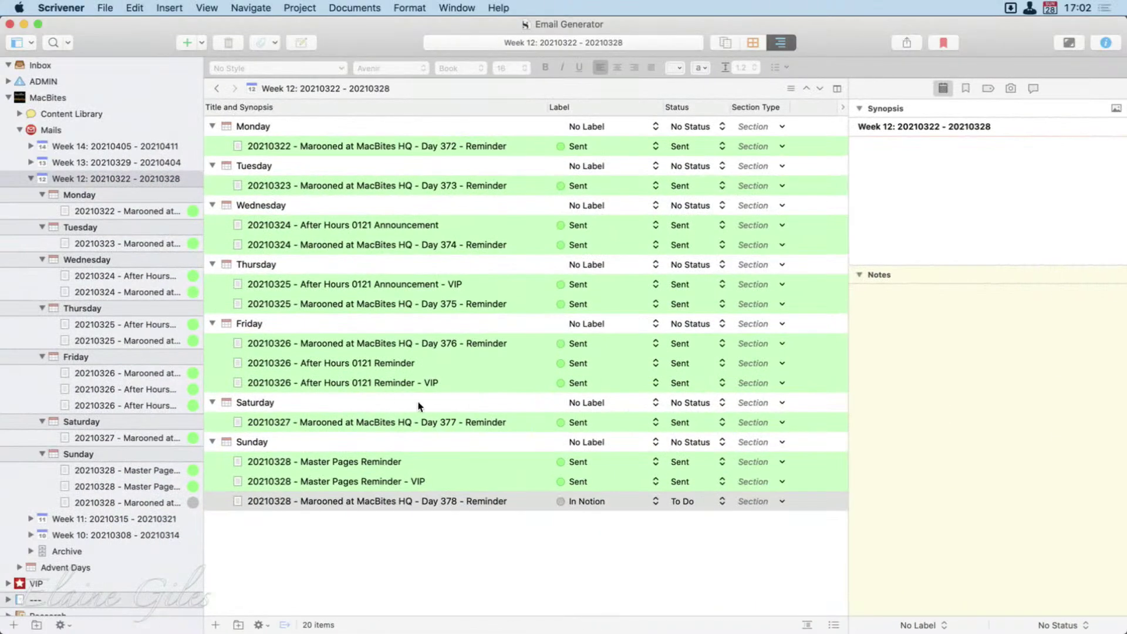
Step: Open Sunday's 20210328 Marooned at MacBites HQ - Day 378 - Reminder email and look over its content
left_click(403, 503)
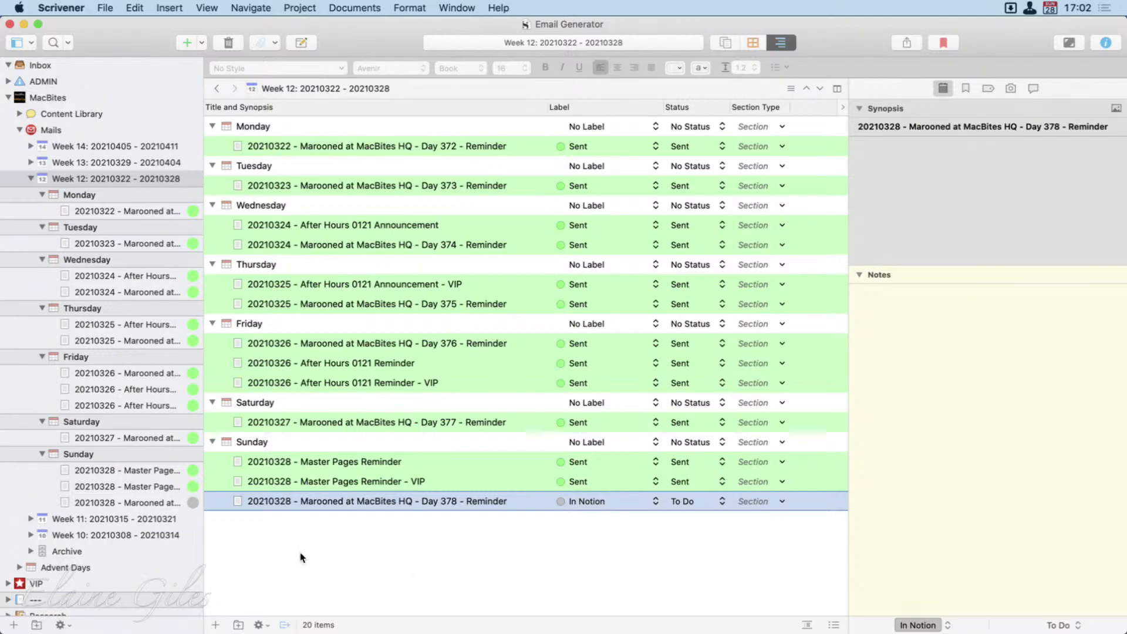
left_click(146, 503)
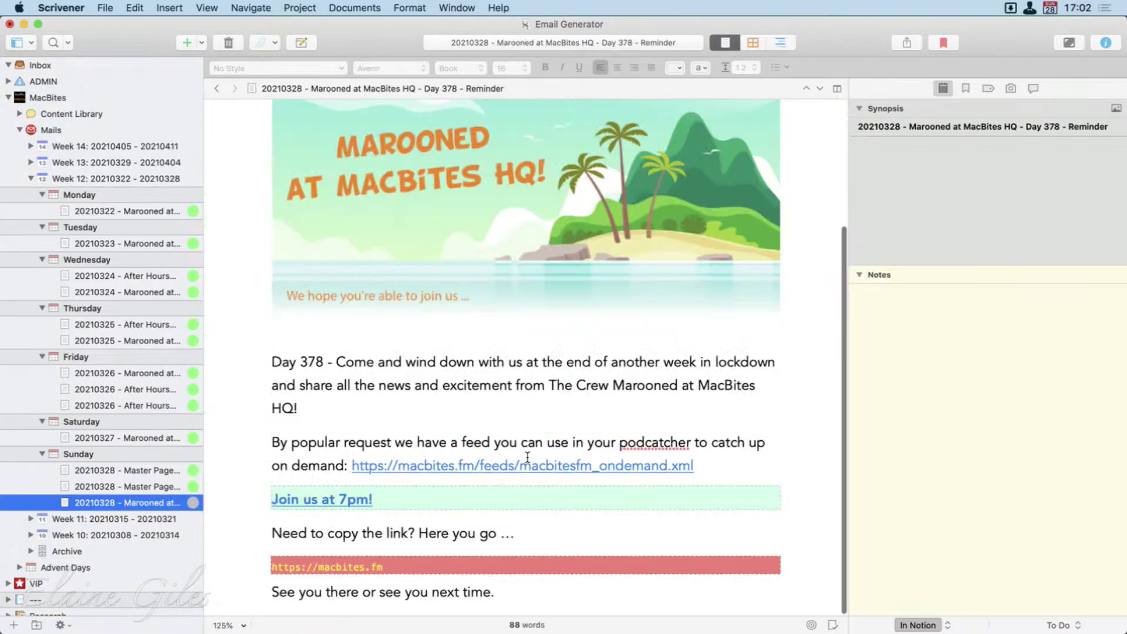
scroll(526, 449, "up", 5)
scroll(527, 455, "down", 3)
scroll(528, 457, "down", 2)
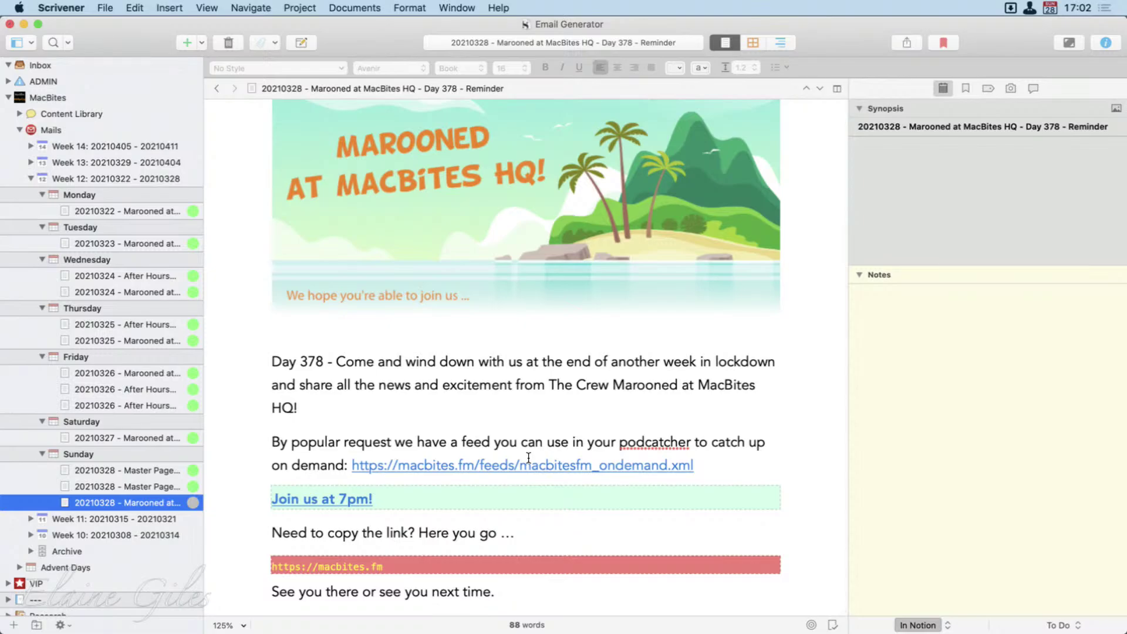
Step: Compile the Day 378 reminder as plain text with the MacBites Mail format, exporting it to the Desktop as Mail with an .html extension
key("super+s")
key("super+alt+e")
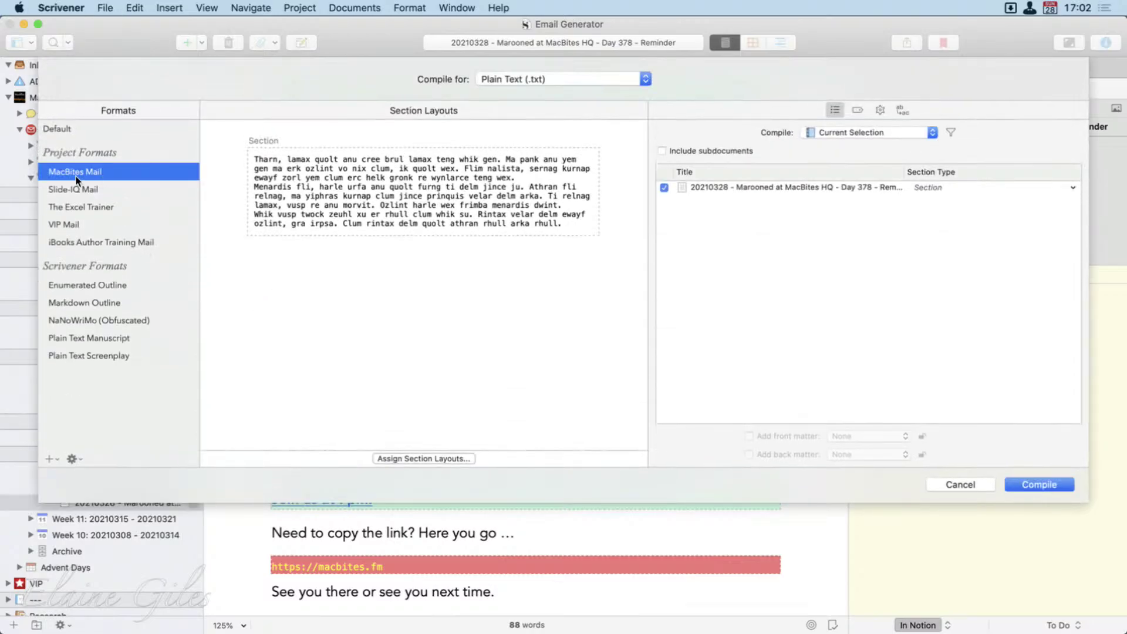
left_click(1055, 482)
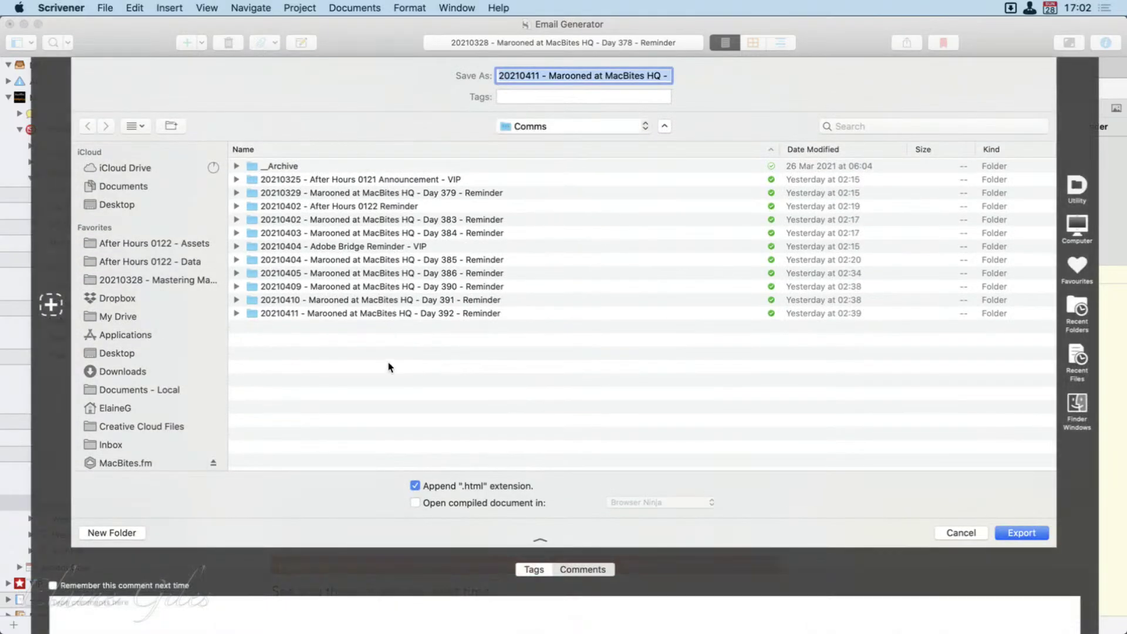
left_click(115, 203)
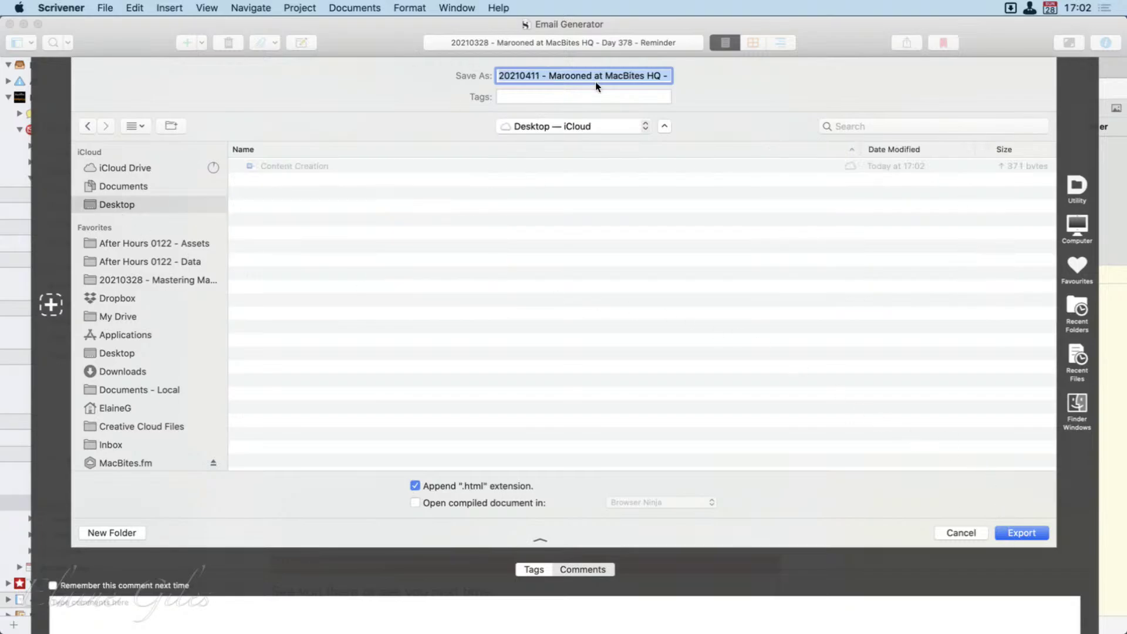
left_click(1010, 529)
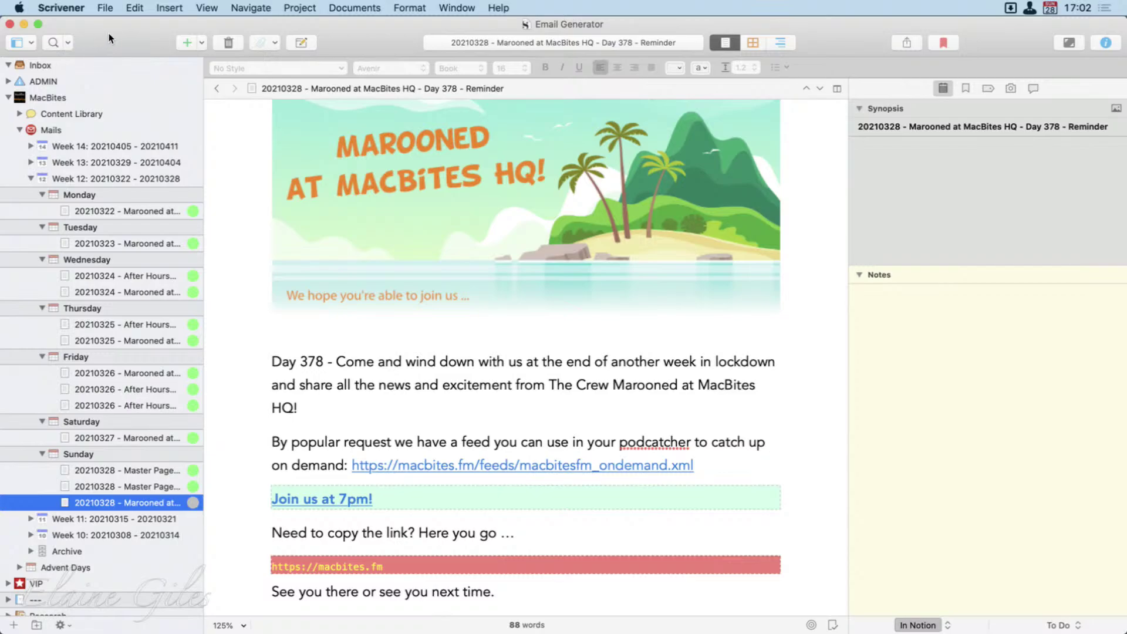
Step: Hide Scrivener and minimise the Office Summit 2021 document window to expose the Desktop
left_click_drag(106, 36, 91, 99)
key("super+h")
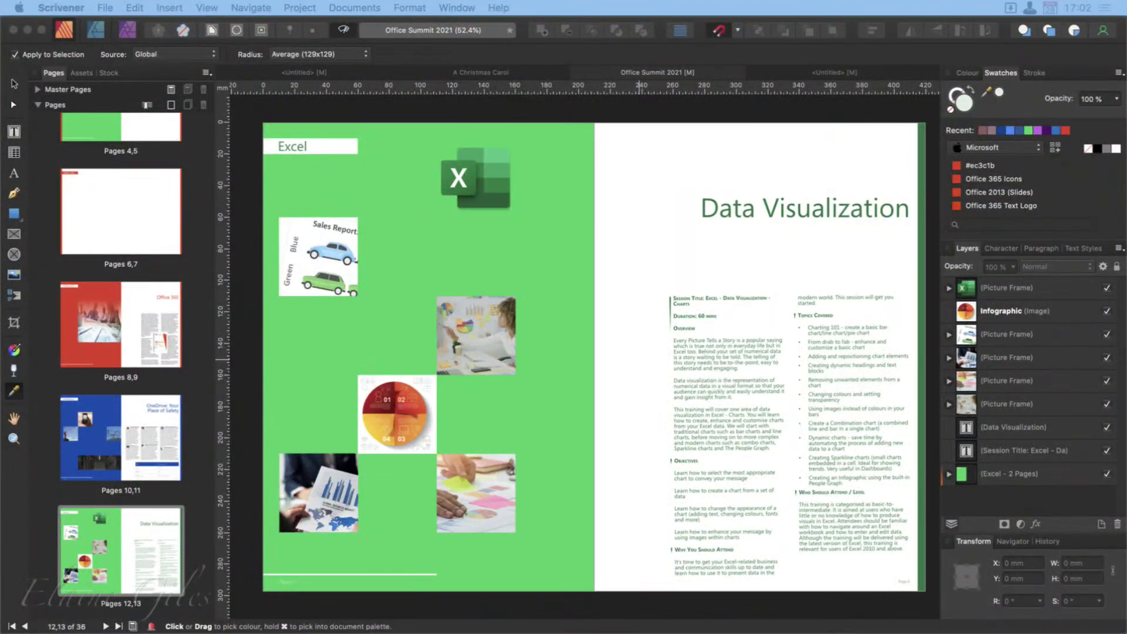
left_click(28, 31)
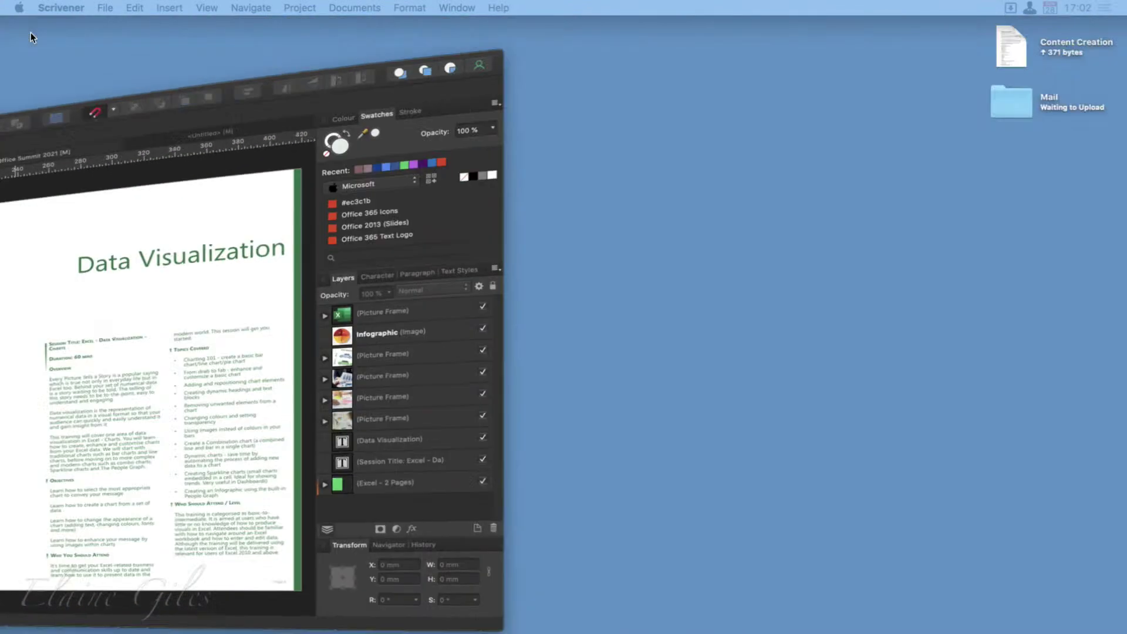
Step: Open the Mail folder on the Desktop and preview Mail.html from its header to its footer, closing the preview when done
left_click(998, 103)
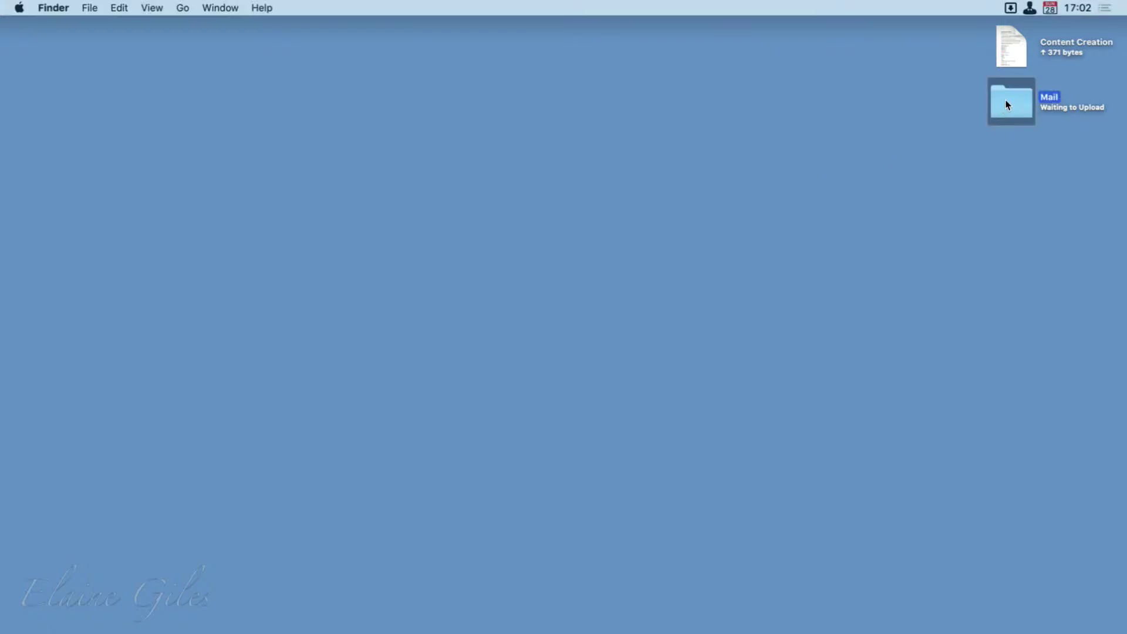
double_click(1006, 103)
left_click(534, 166)
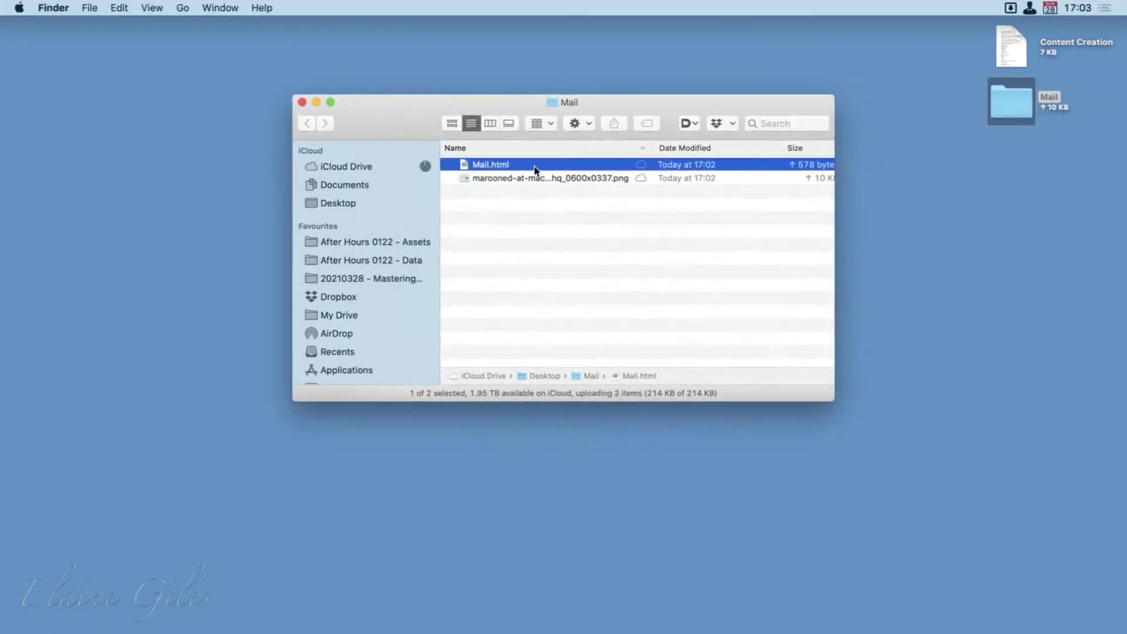
key("space")
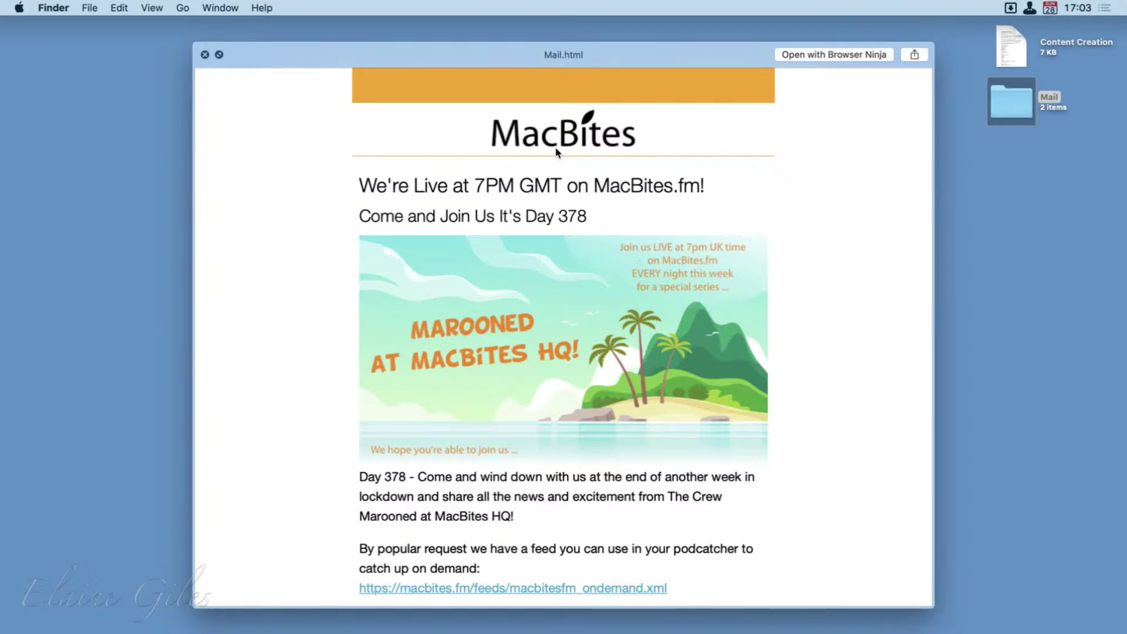
scroll(738, 414, "down", 10)
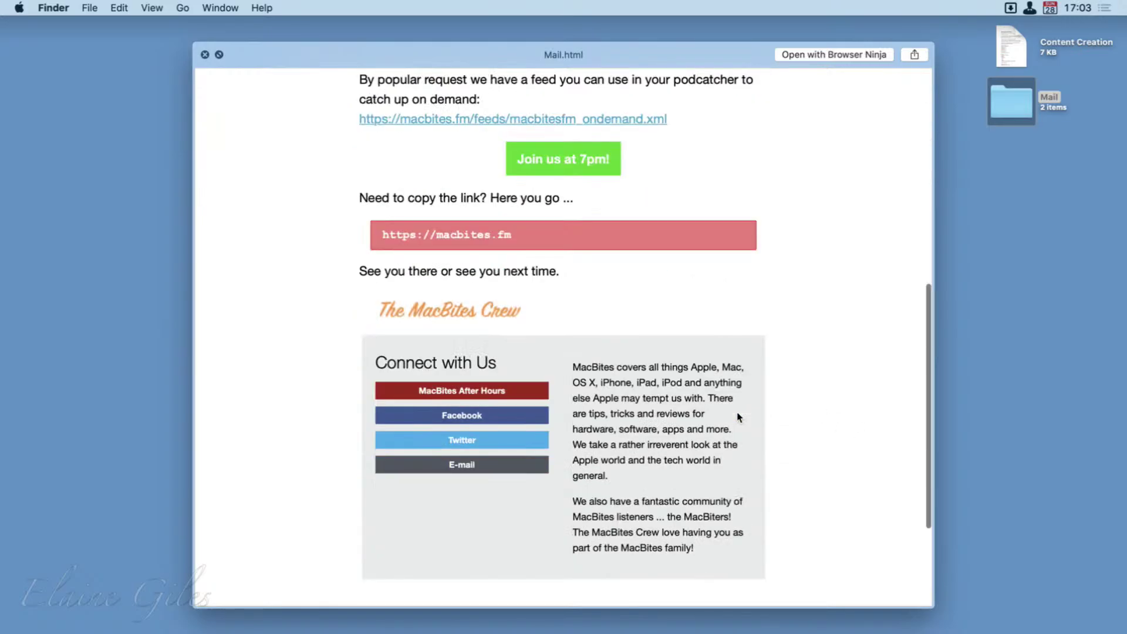
scroll(738, 417, "down", 4)
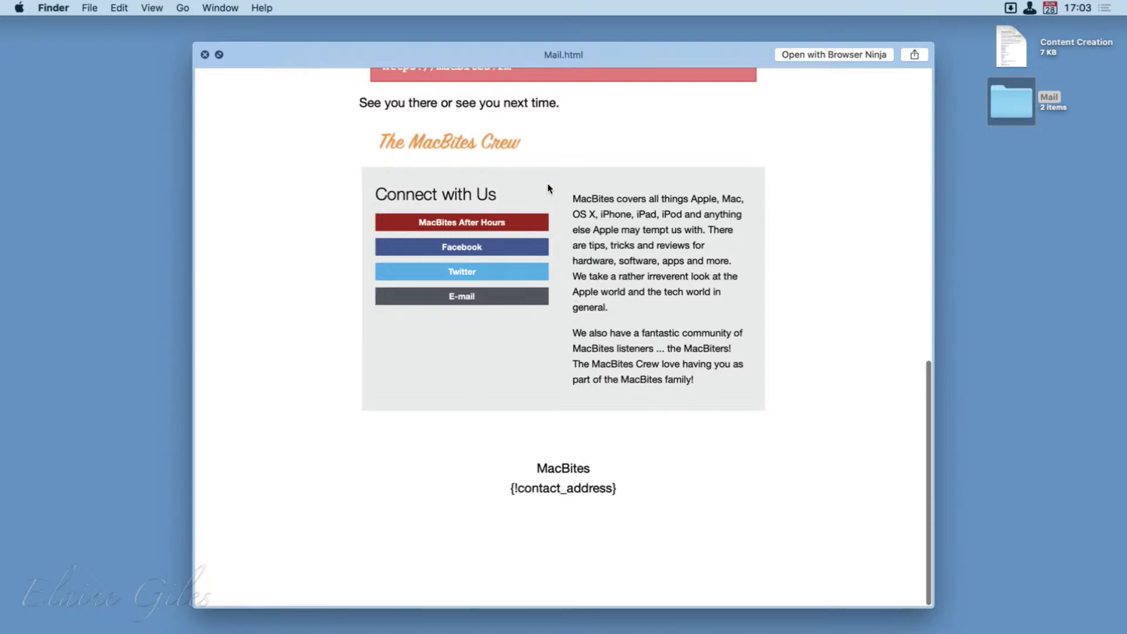
scroll(549, 189, "up", 2)
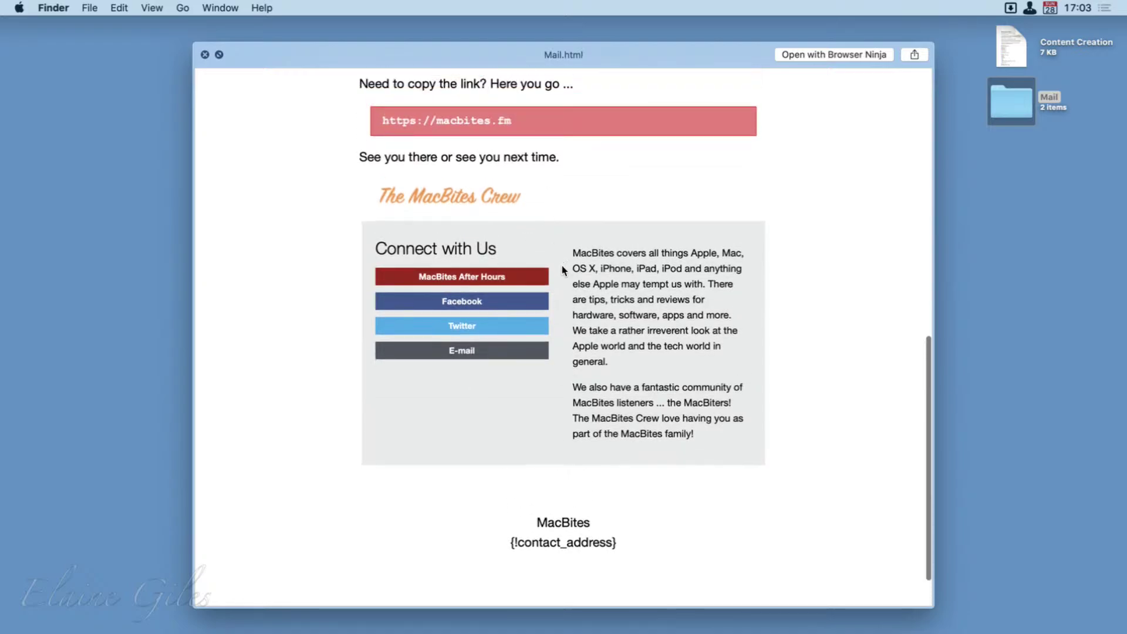
scroll(561, 265, "up", 10)
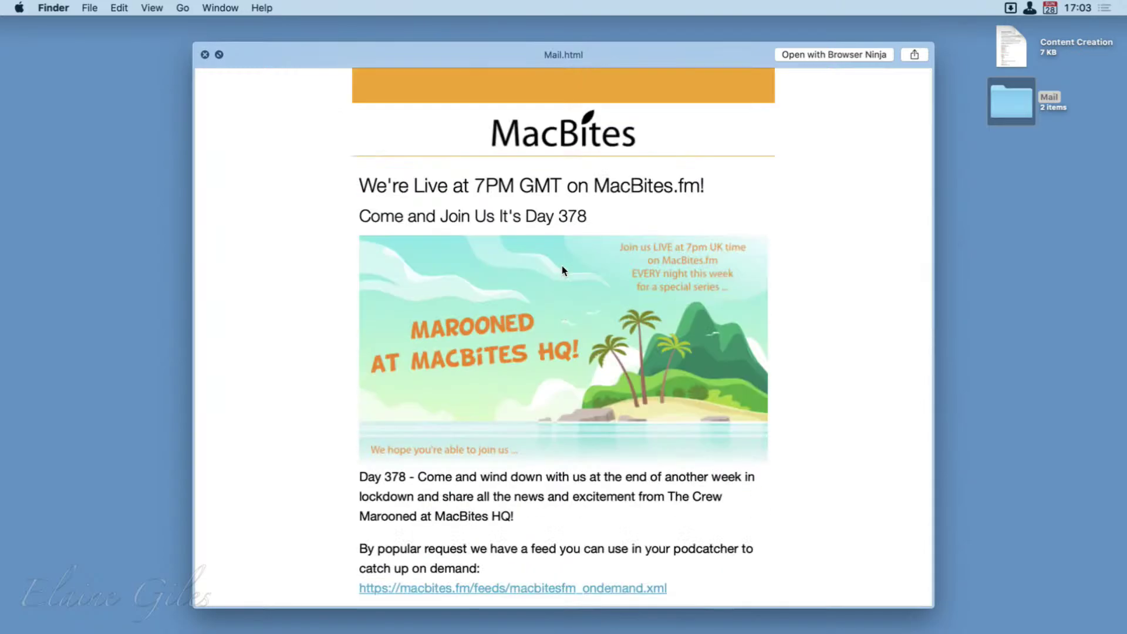
left_click(204, 54)
Step: Open the exported Content Creation document in Word, close the Mail folder window and go through the document's pages 2 and 3
left_click(1004, 41)
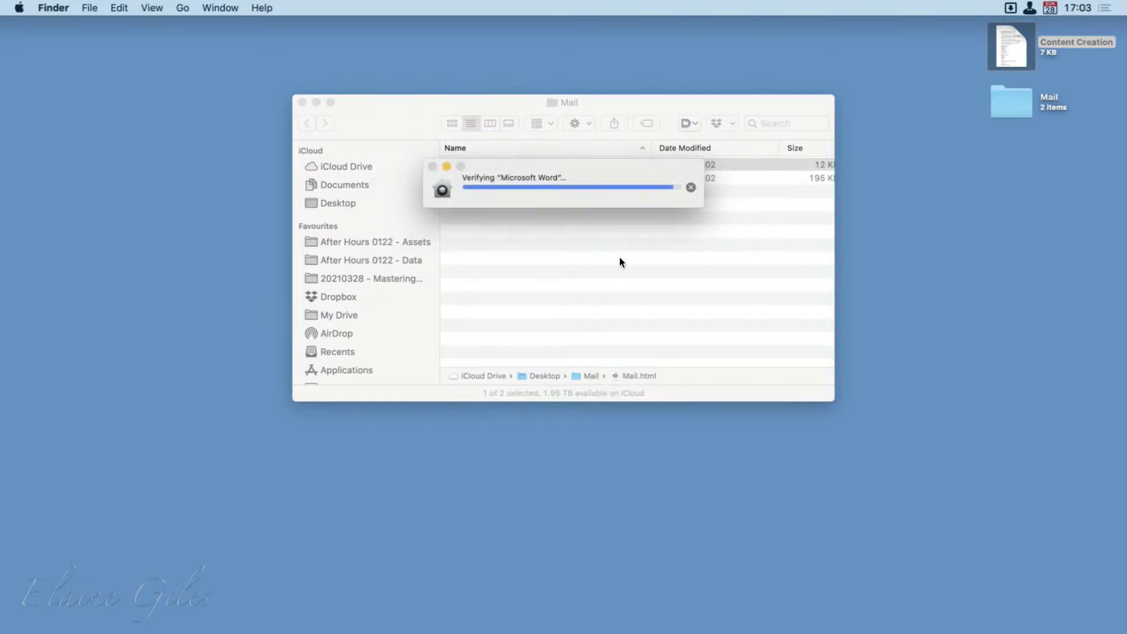
left_click(302, 103)
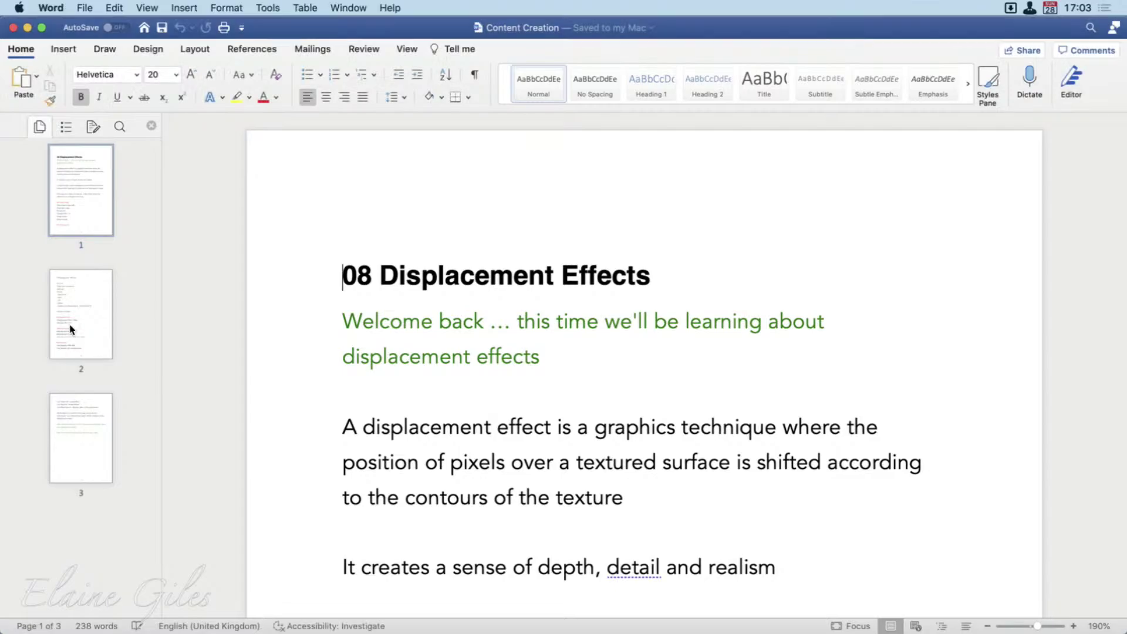
left_click(73, 347)
left_click(88, 440)
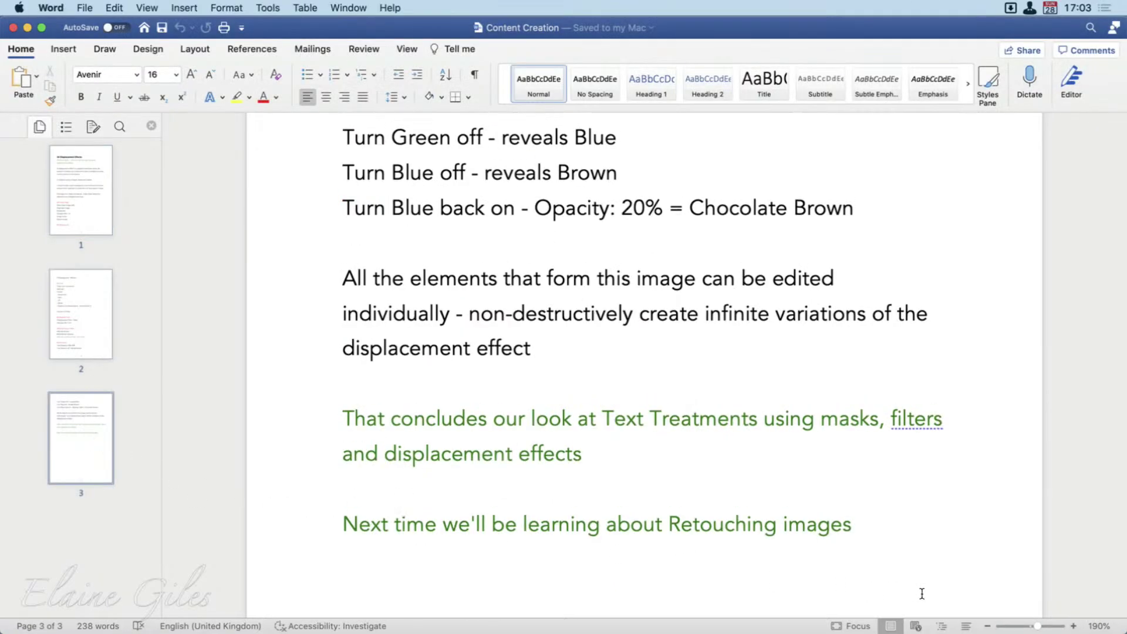
Step: Zoom the Word document out to 110%, look back over the page 2 script and quit Word
left_click(987, 626)
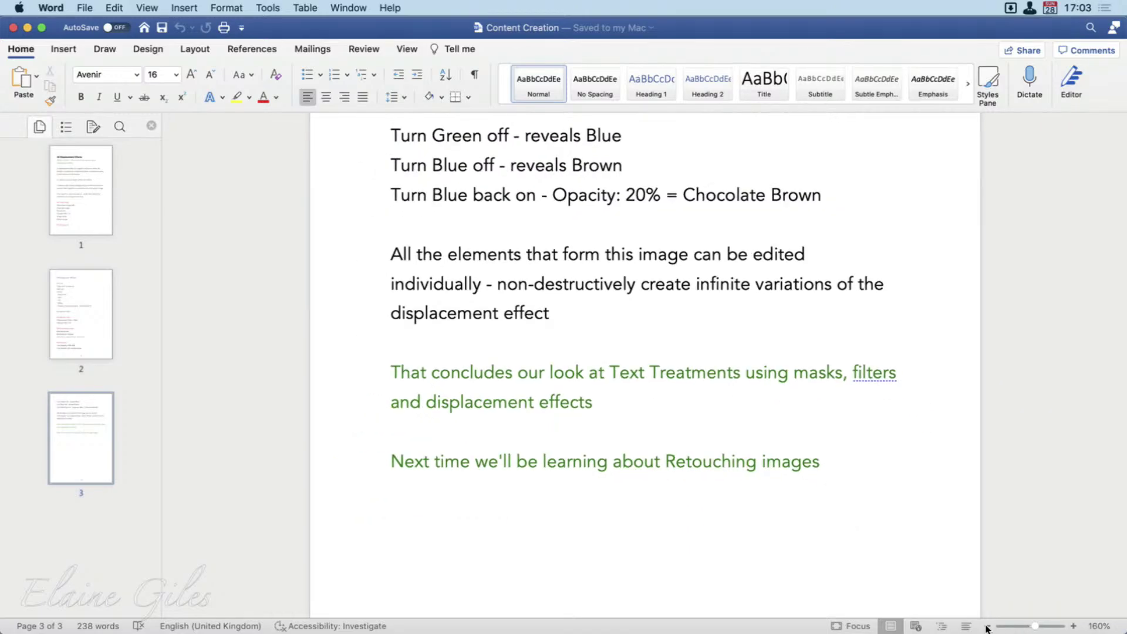
scroll(697, 449, "up", 10)
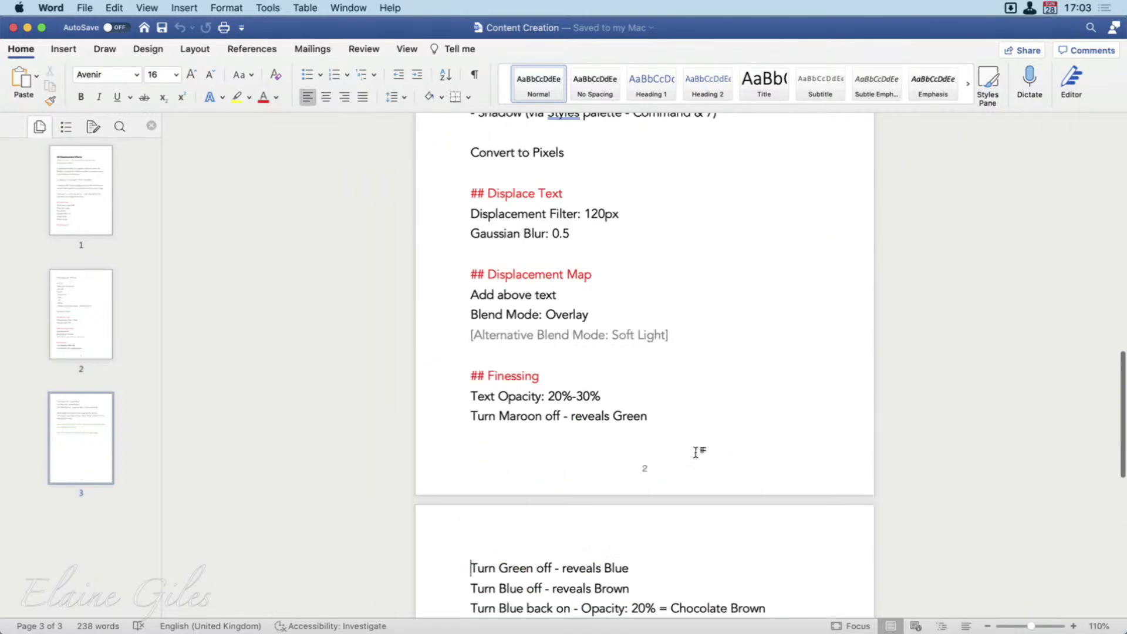
left_click(942, 330)
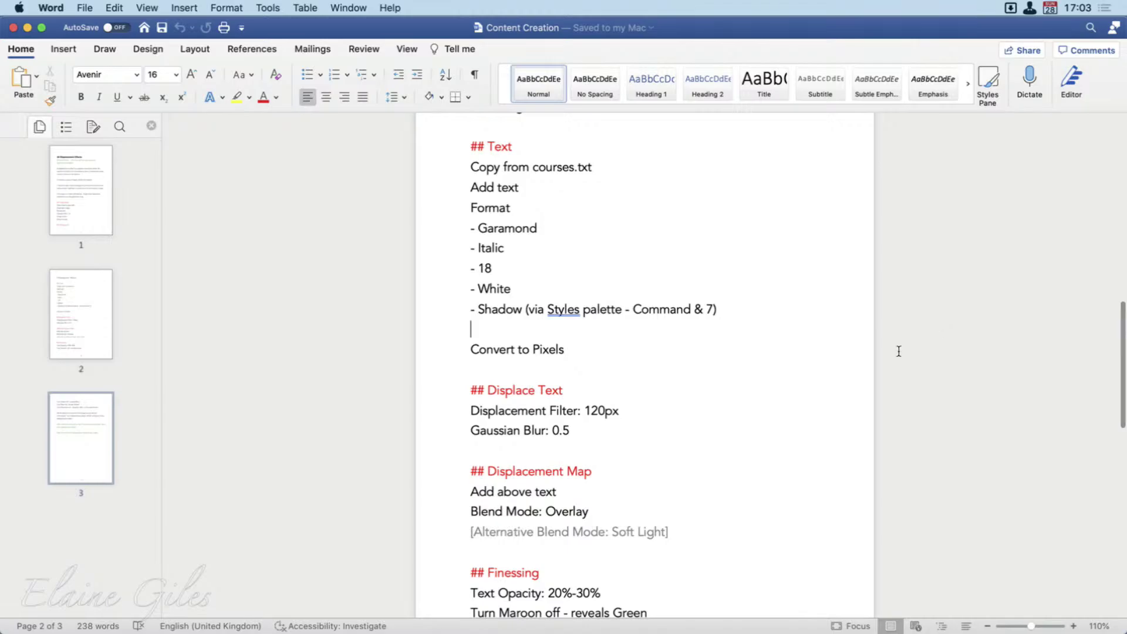
key("super+q")
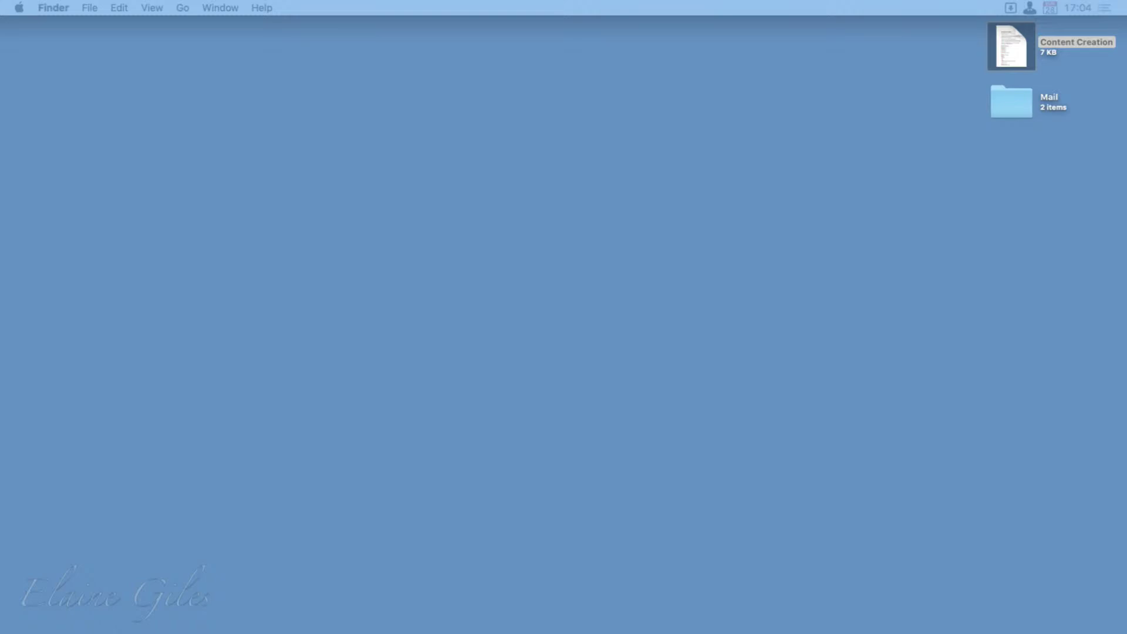
Step: Switch back to Scrivener's A Christmas Carol project and browse the Manuscript folder, Preface, Contents and several Stave I scenes
left_click_drag(411, 633, 389, 9)
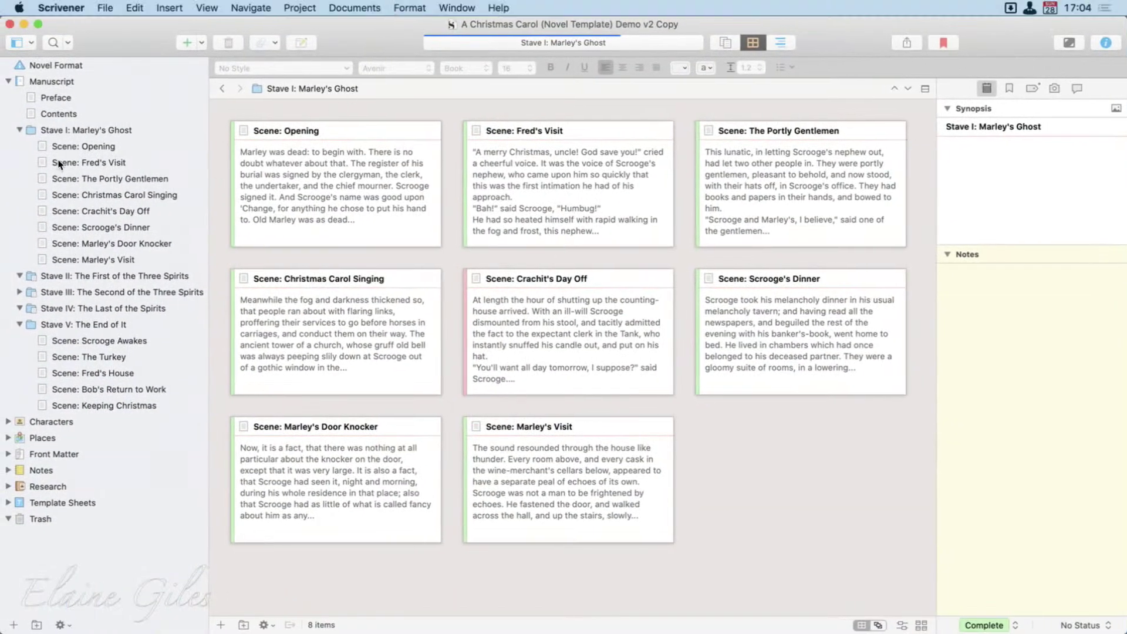
left_click(50, 81)
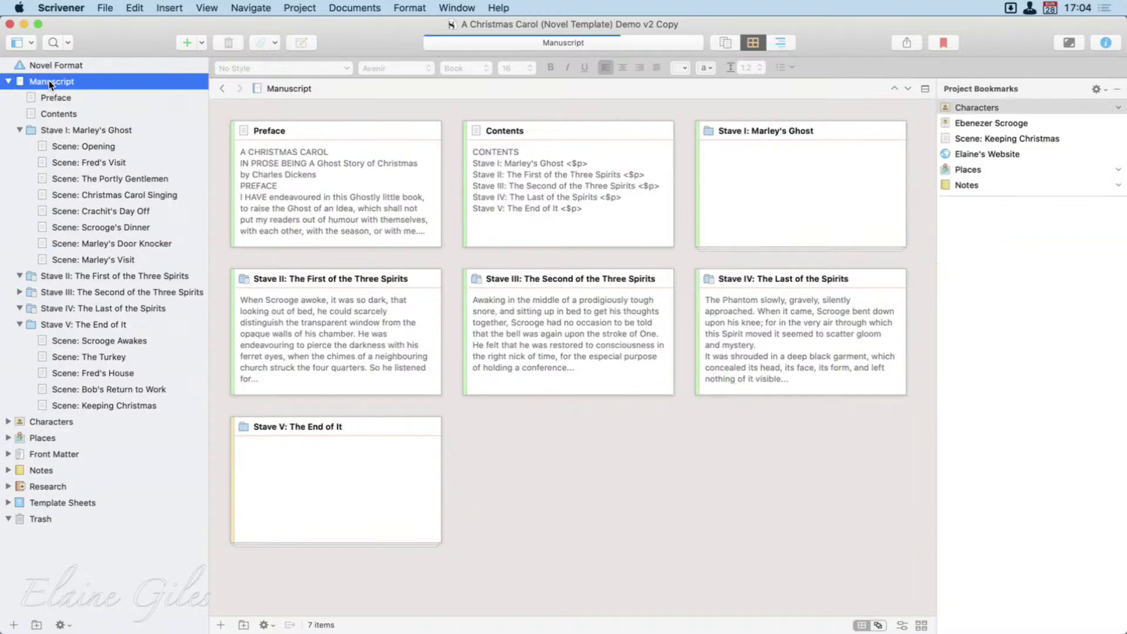
left_click(54, 98)
left_click(62, 116)
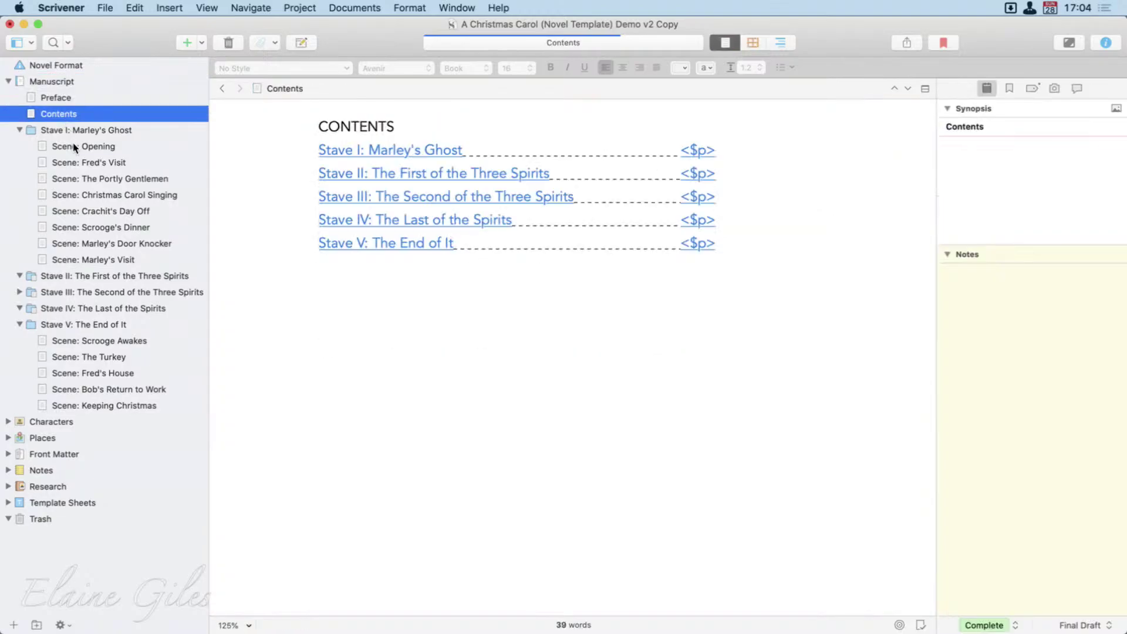
left_click(75, 146)
left_click(80, 162)
left_click(101, 230)
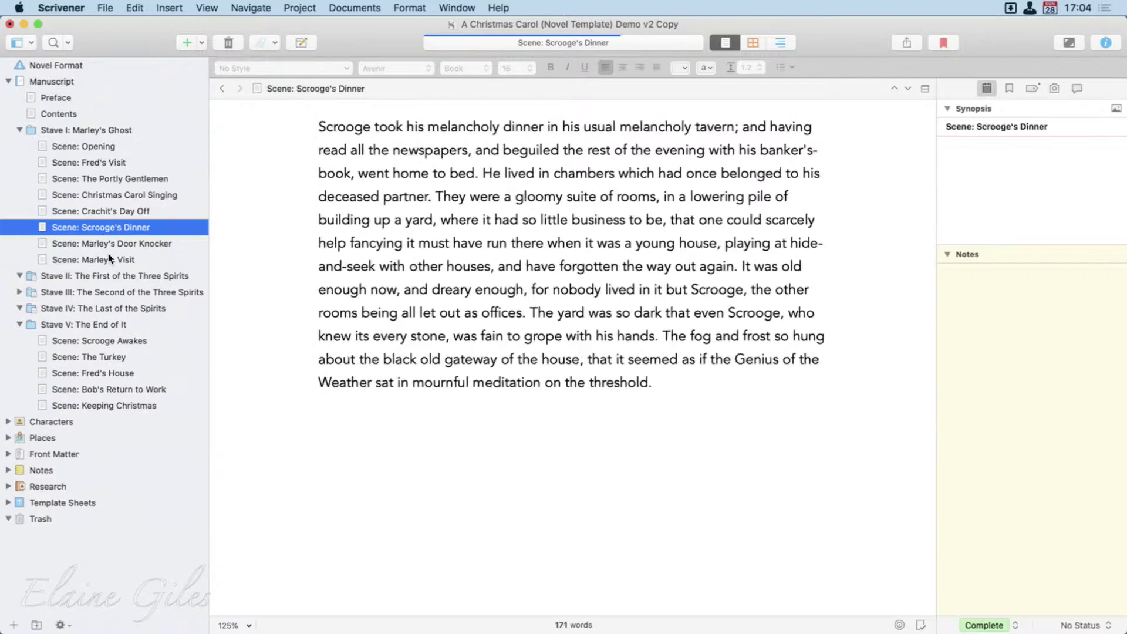
Step: Open Scene: Marley's Visit and examine its synopsis, notes, metadata, snapshots and comments, returning to the synopsis and notes
left_click(94, 260)
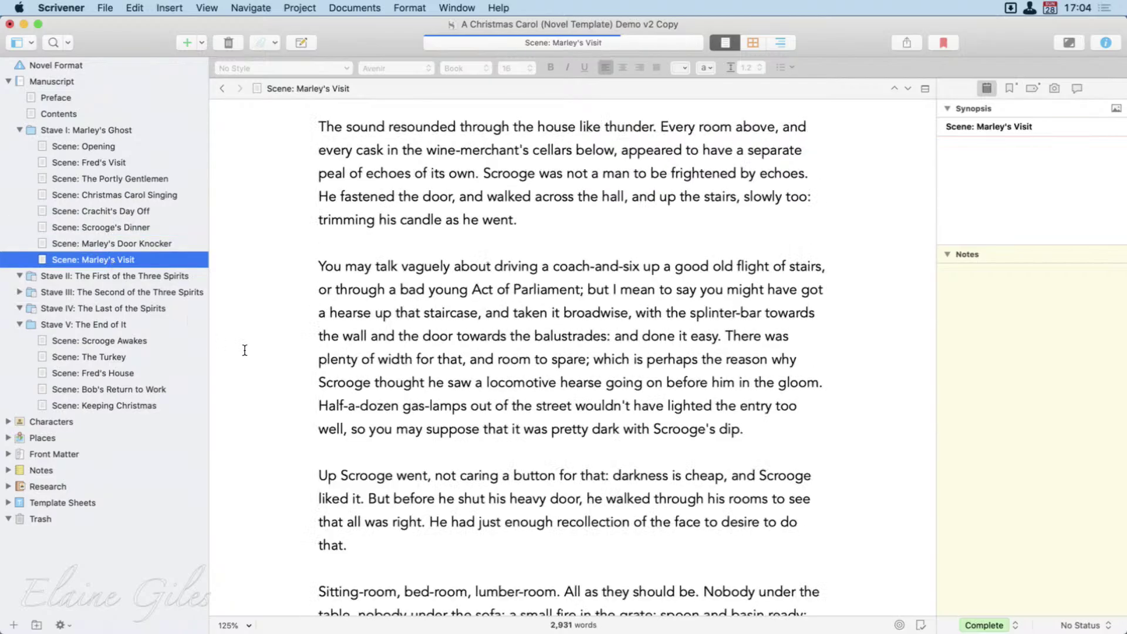
left_click(1015, 176)
left_click(1014, 334)
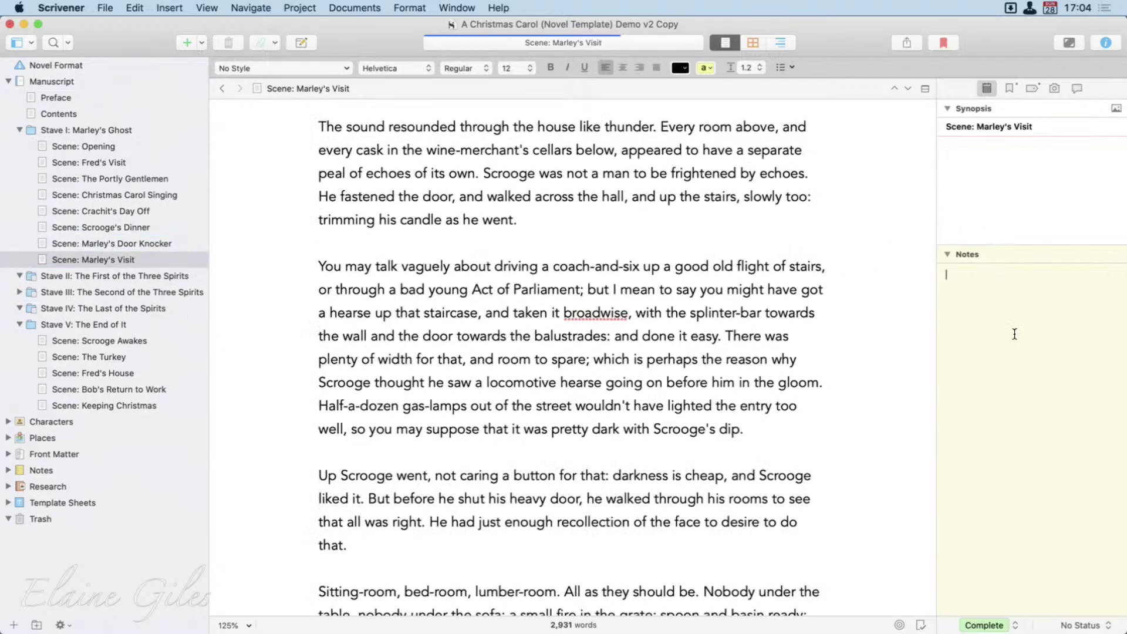
left_click(1008, 88)
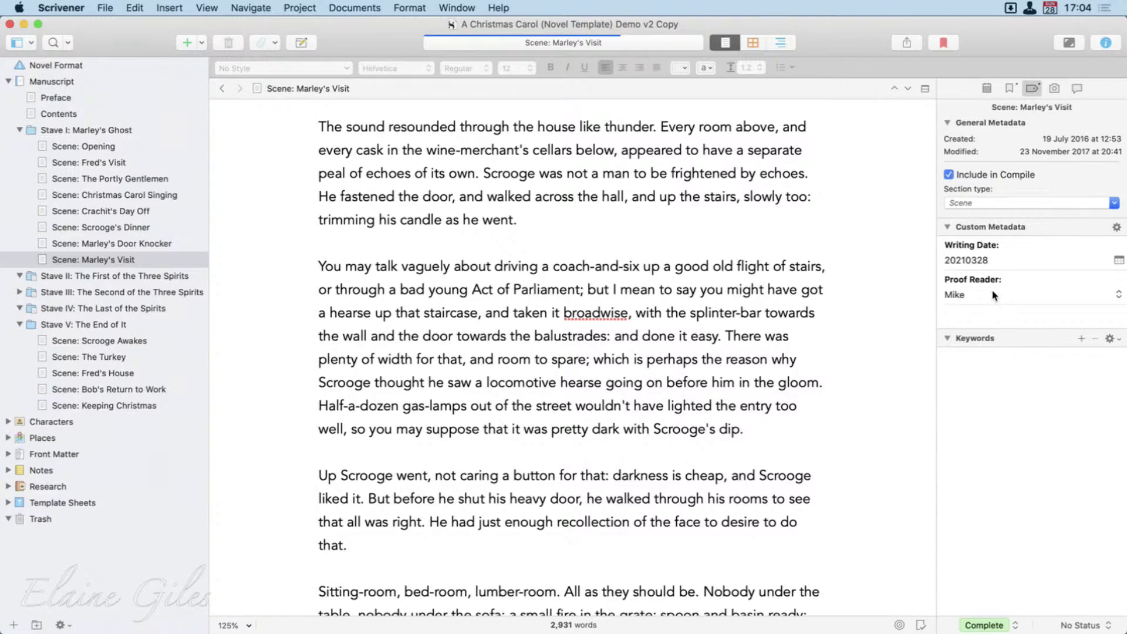
left_click(1055, 88)
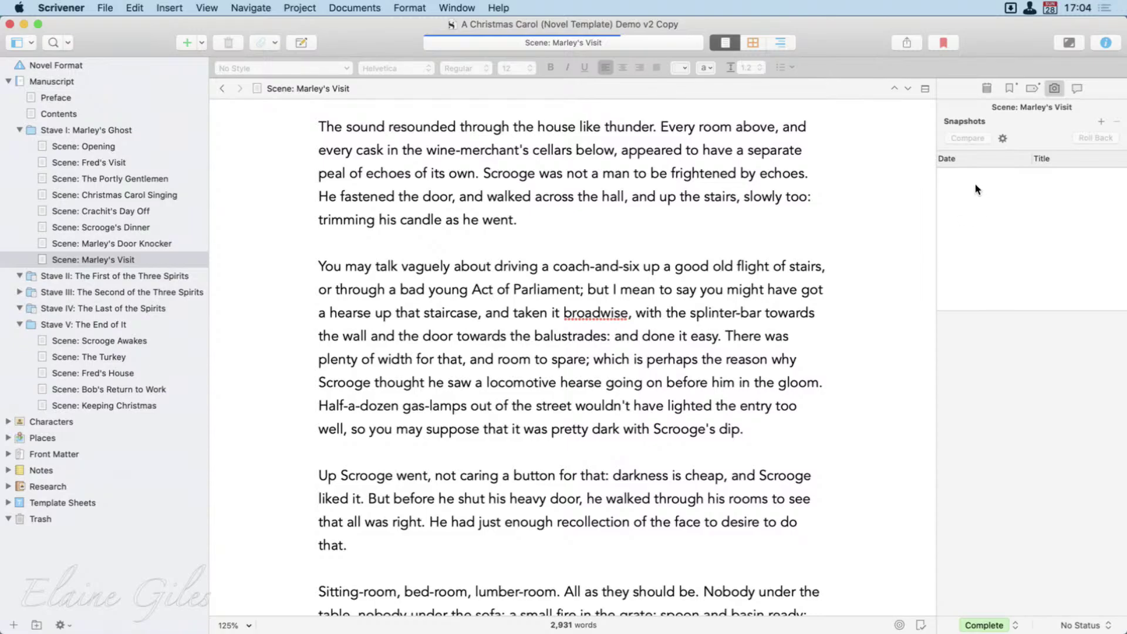
left_click(1075, 88)
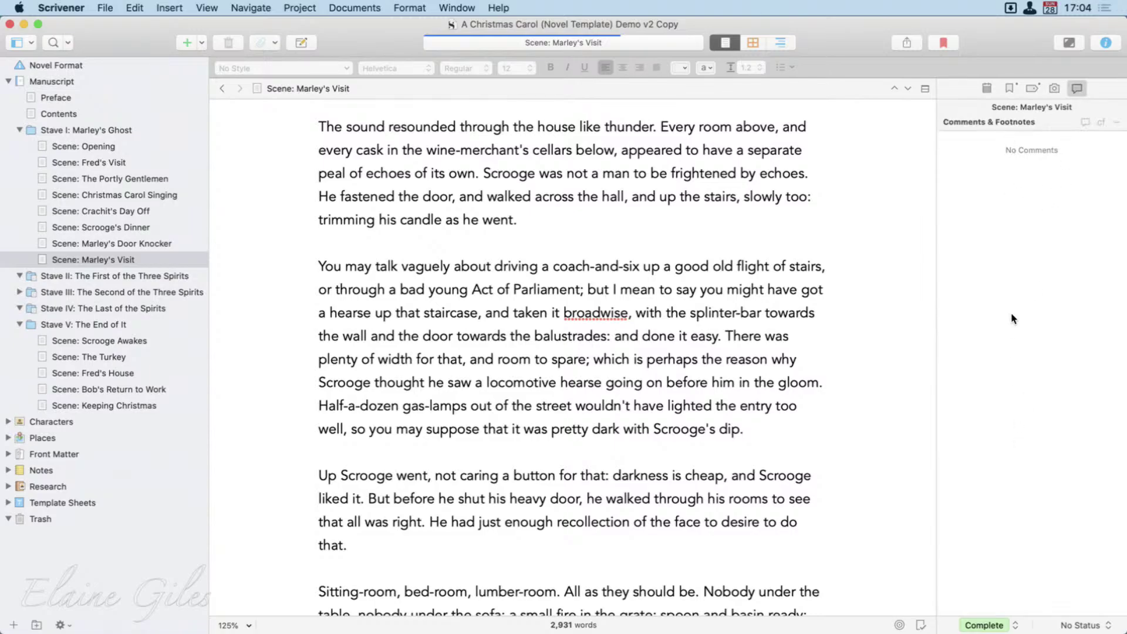
left_click(987, 88)
left_click(400, 314)
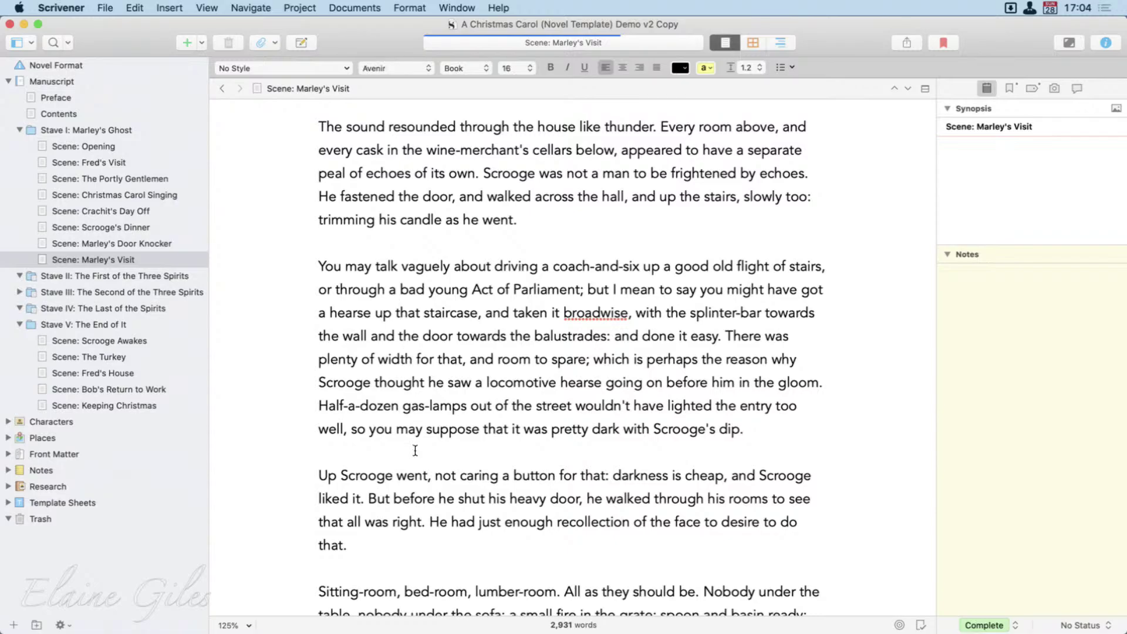
Step: Select the Manuscript folder and open the compile settings, reviewing the documents included from Preface to Scene: Keeping Christmas
left_click(36, 84)
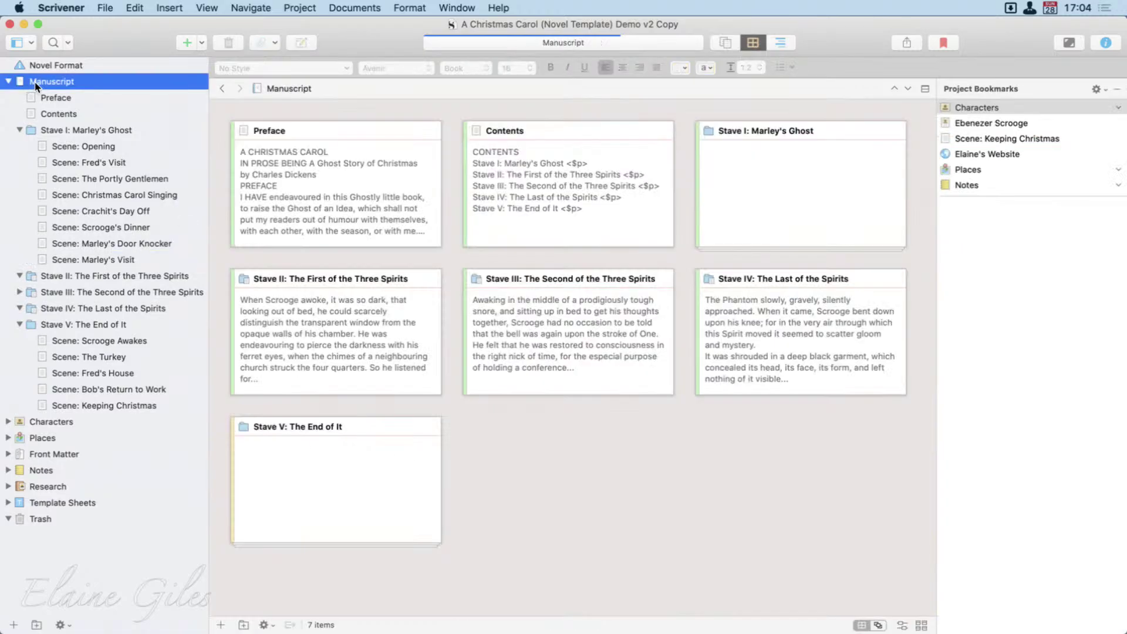
key("super+s")
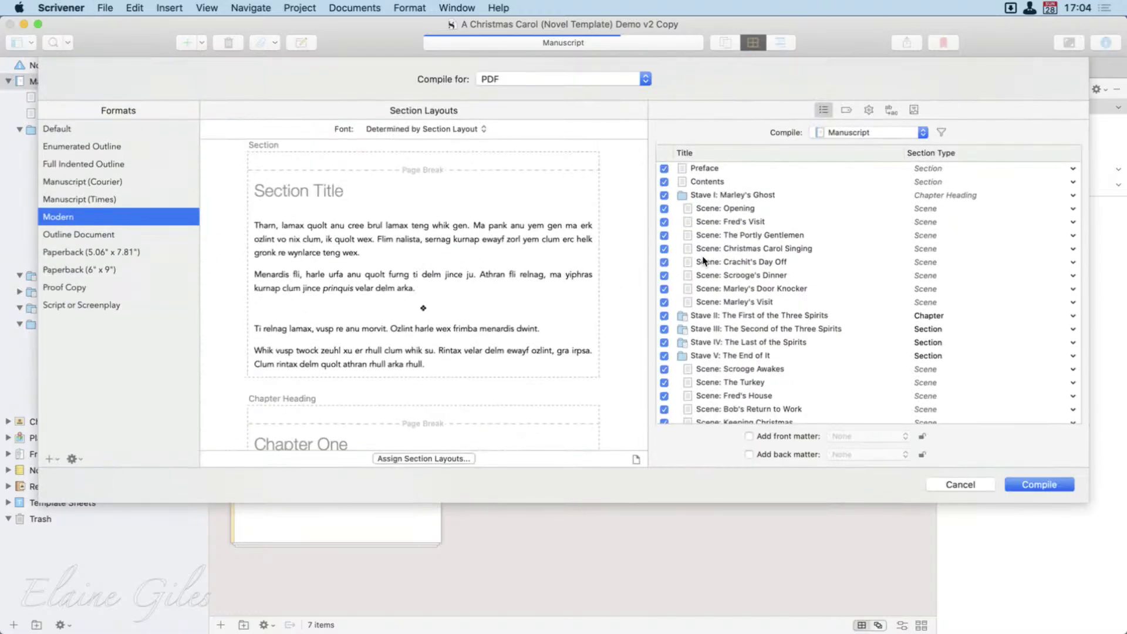
scroll(860, 395, "down", 1)
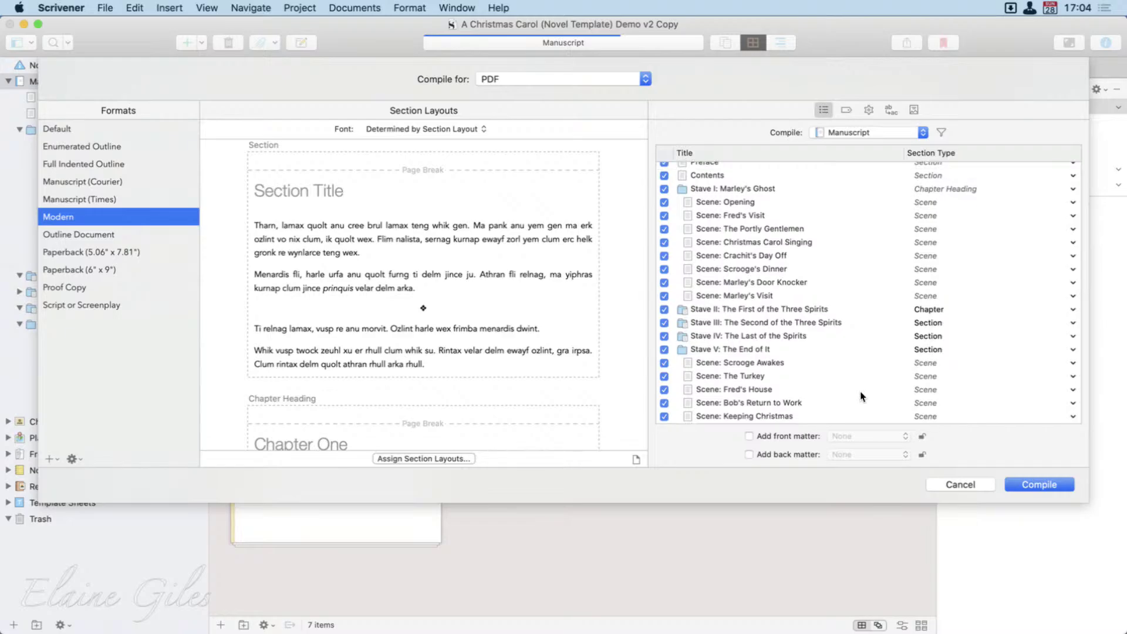
scroll(861, 395, "up", 1)
scroll(861, 394, "down", 1)
left_click(665, 377)
left_click(665, 390)
left_click(664, 349)
left_click(664, 363)
left_click(664, 376)
left_click(665, 390)
left_click(665, 403)
scroll(876, 355, "up", 1)
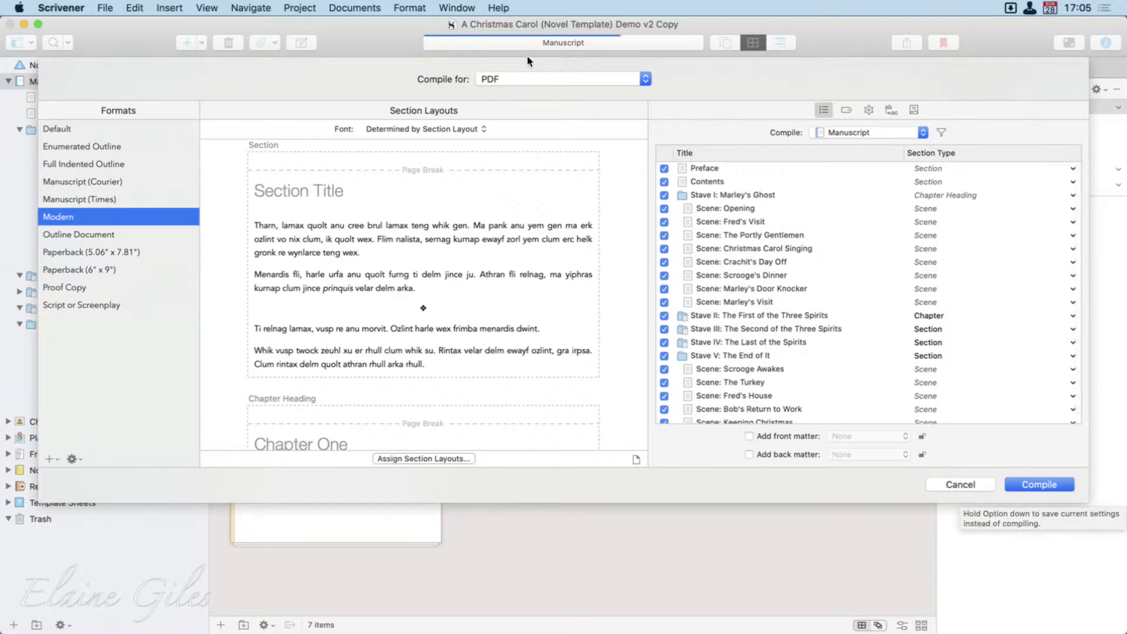
Step: Compile the whole manuscript as a PDF exported to the Desktop and minimise the project window
left_click(1038, 483)
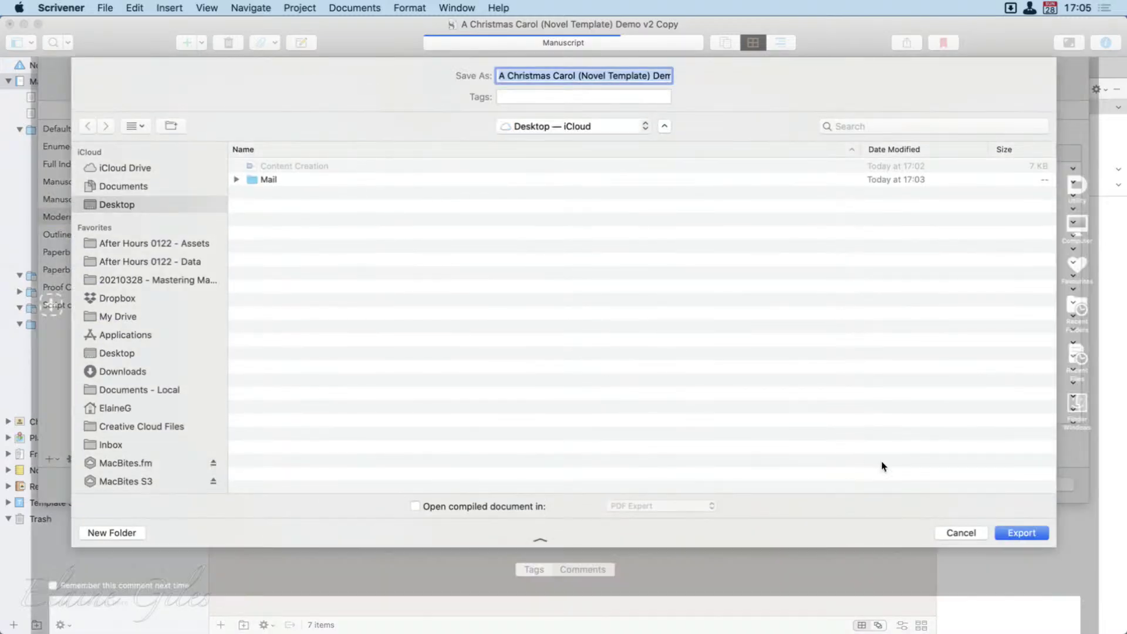
left_click(1033, 533)
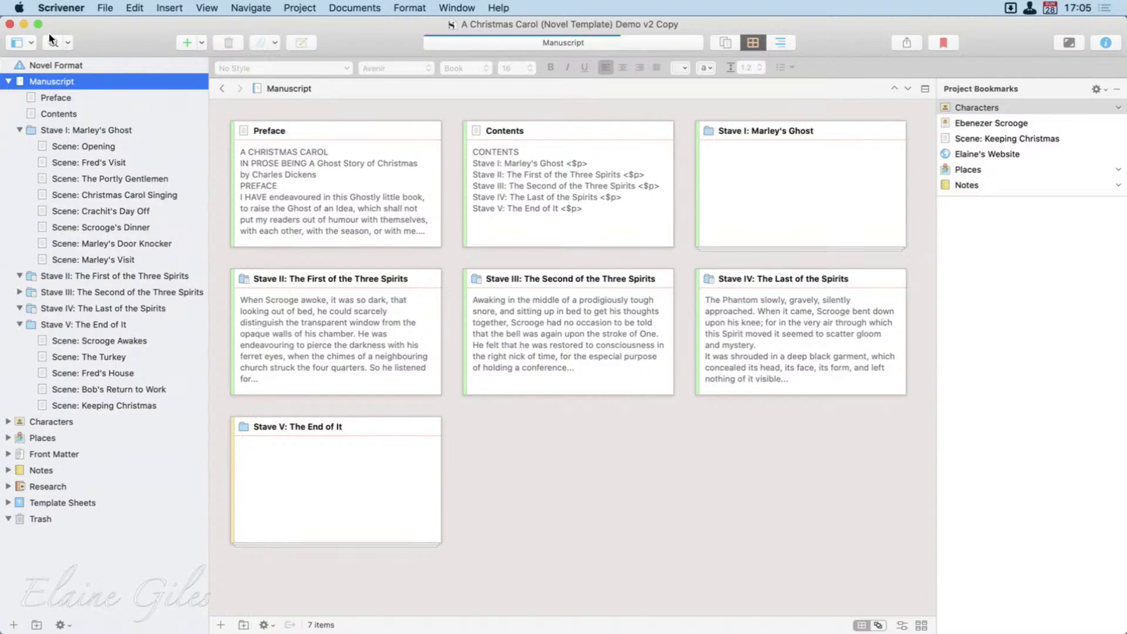
left_click(21, 23)
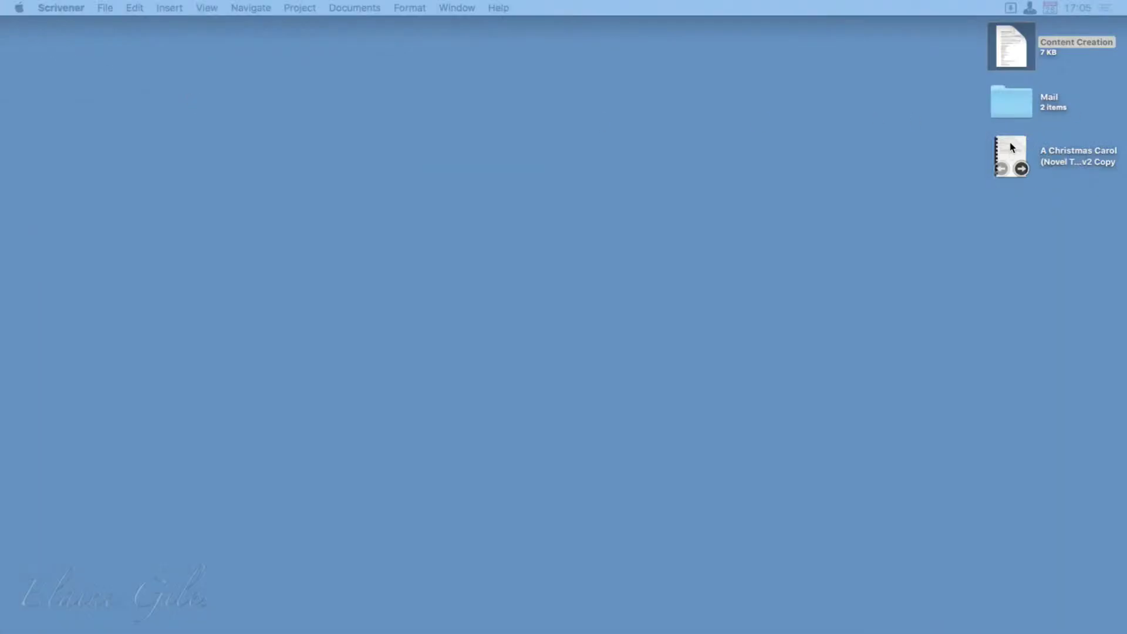
Step: Open the exported A Christmas Carol PDF in PDF Expert, go through it up to the scene separator on page 5 and quit
double_click(1010, 145)
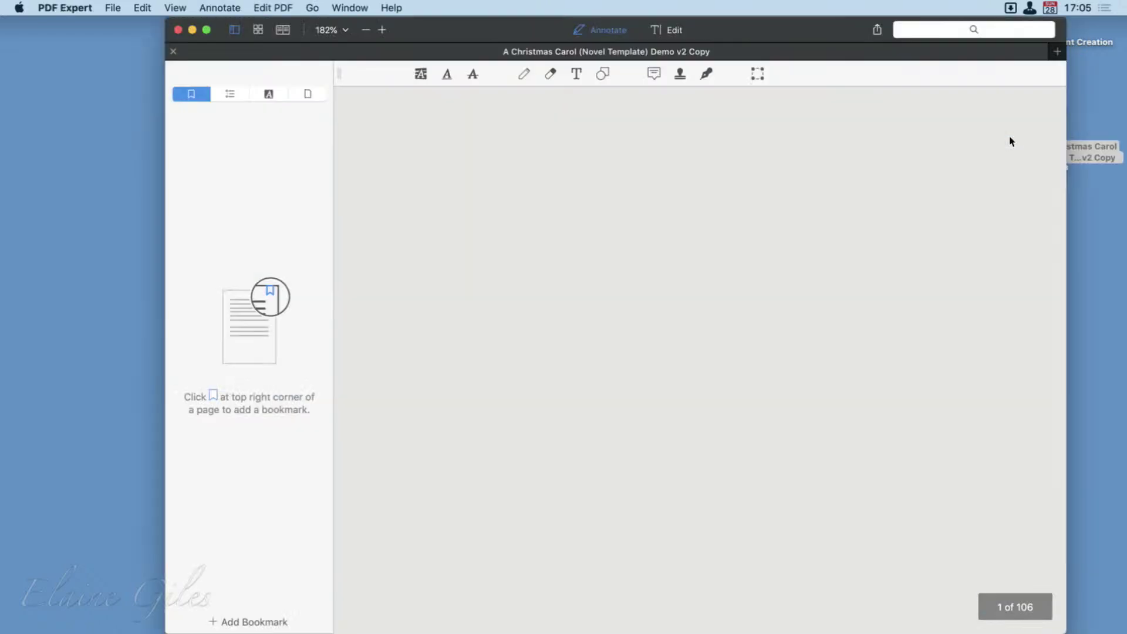
scroll(675, 359, "down", 15)
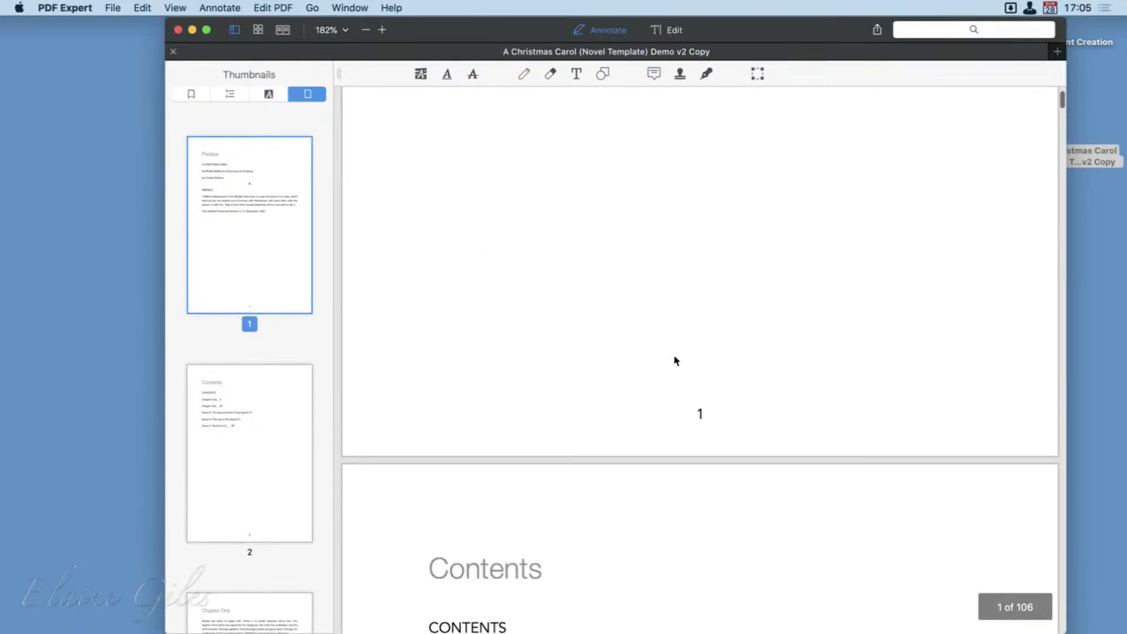
scroll(674, 360, "up", 4)
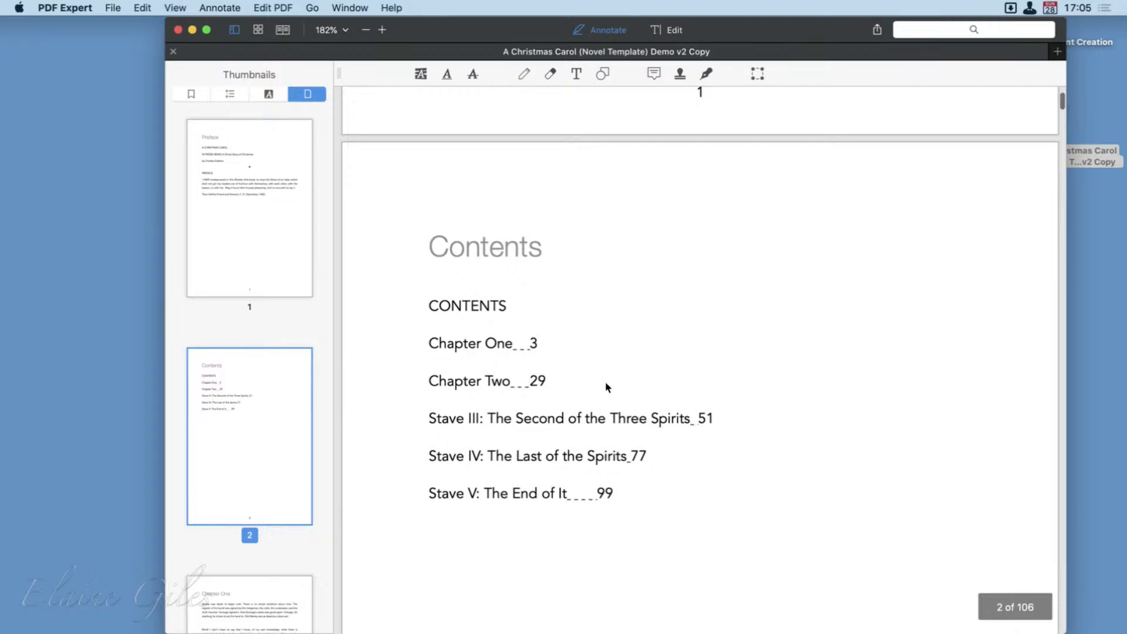
scroll(669, 376, "down", 12)
scroll(669, 402, "down", 20)
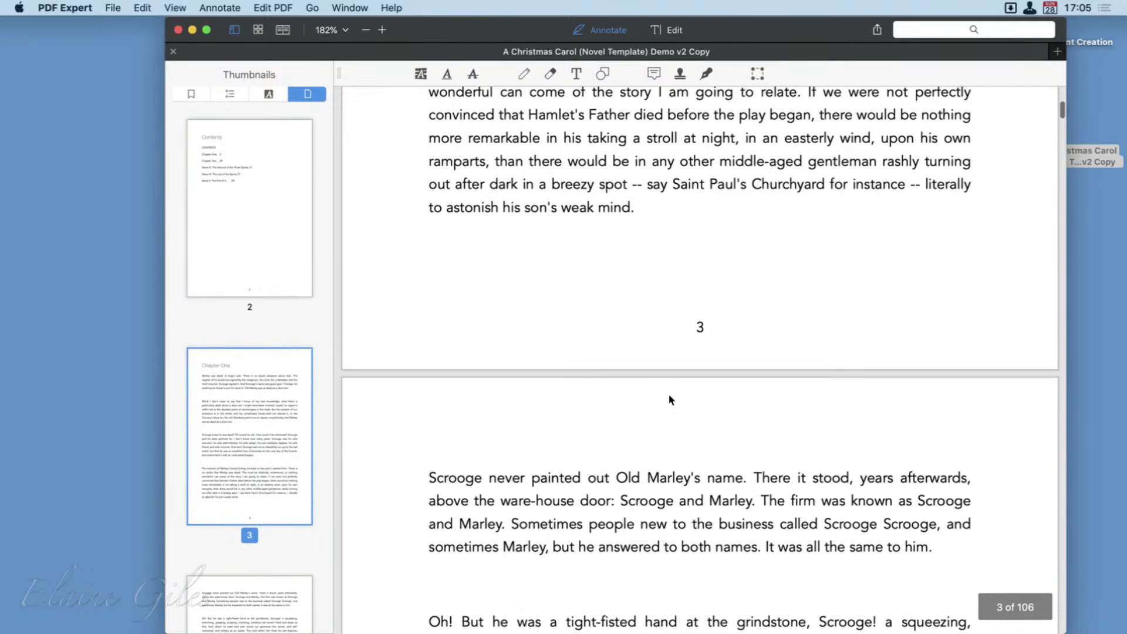
scroll(671, 399, "down", 15)
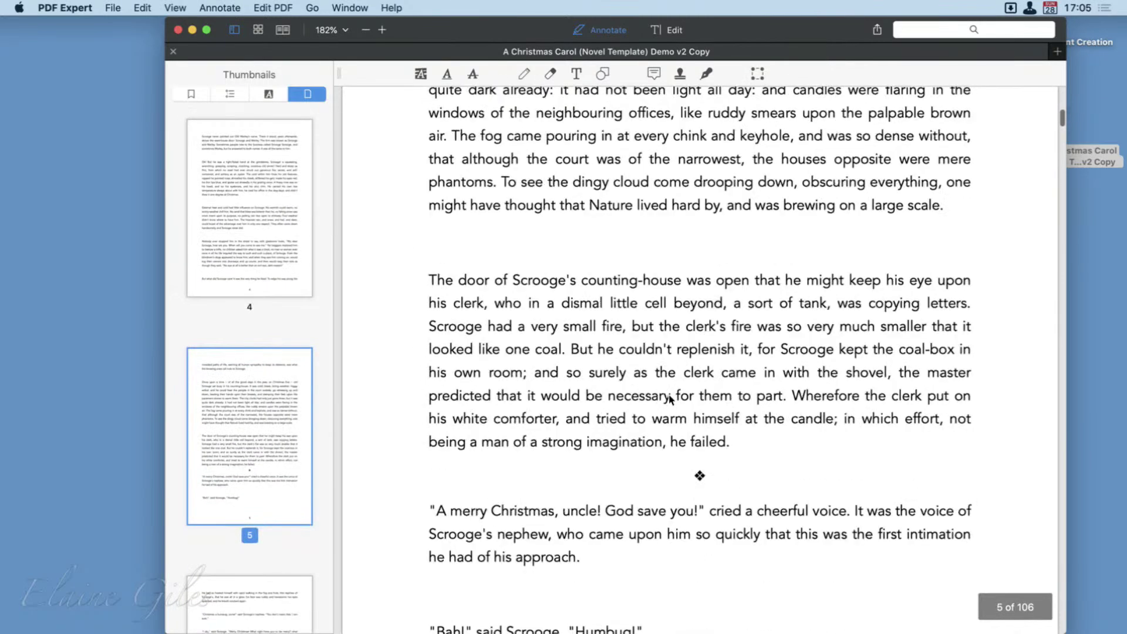
scroll(671, 399, "down", 1)
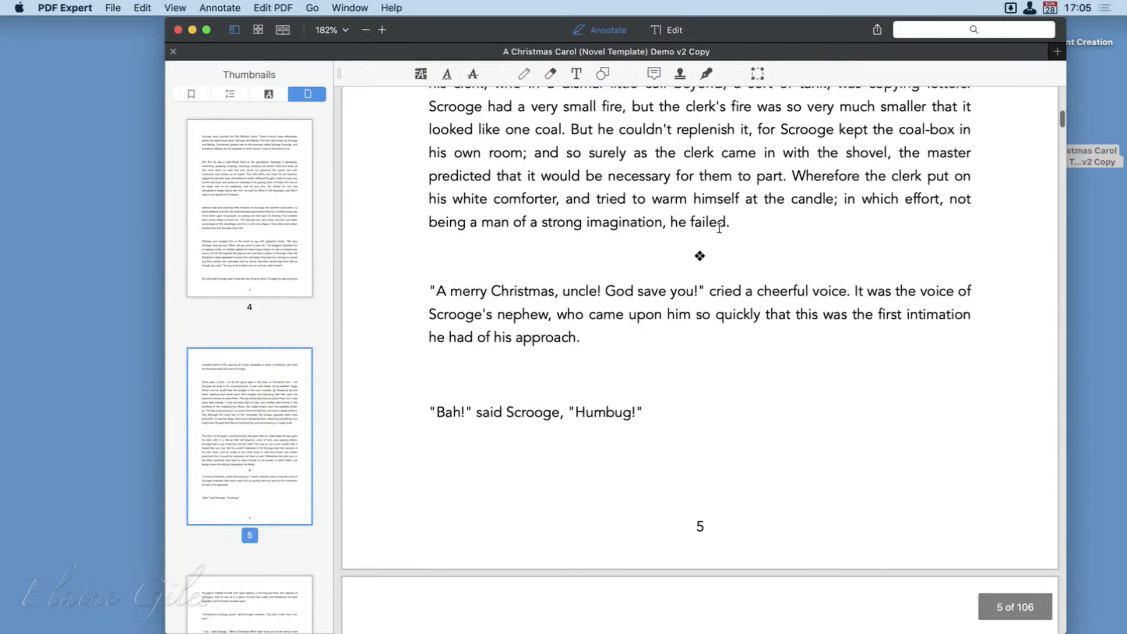
left_click_drag(713, 256, 698, 257)
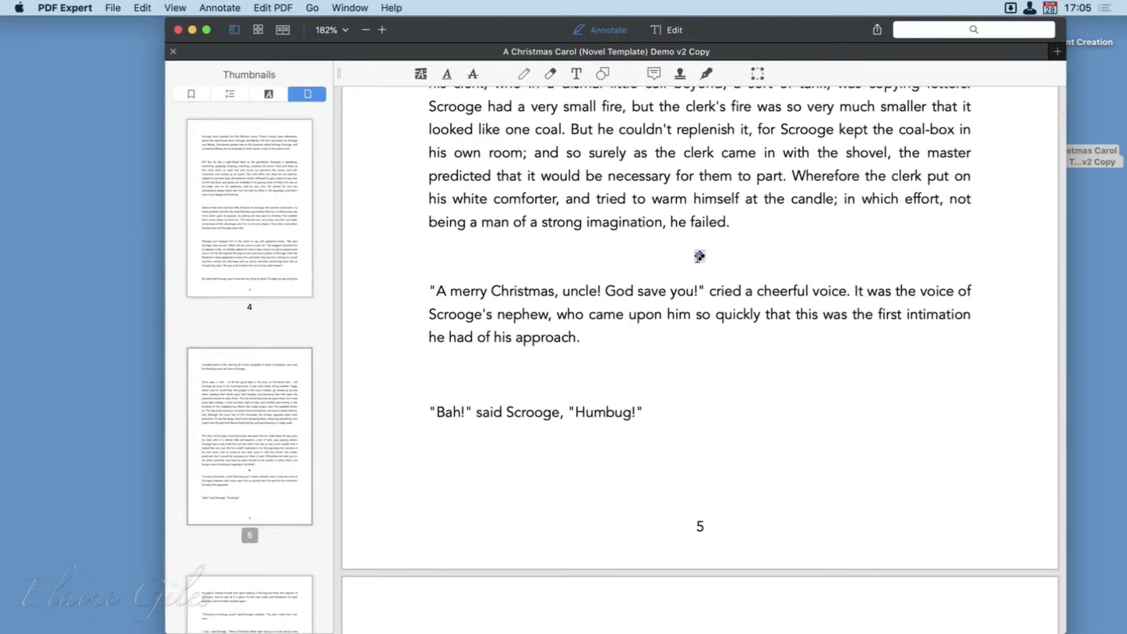
left_click(759, 331)
key("super+q")
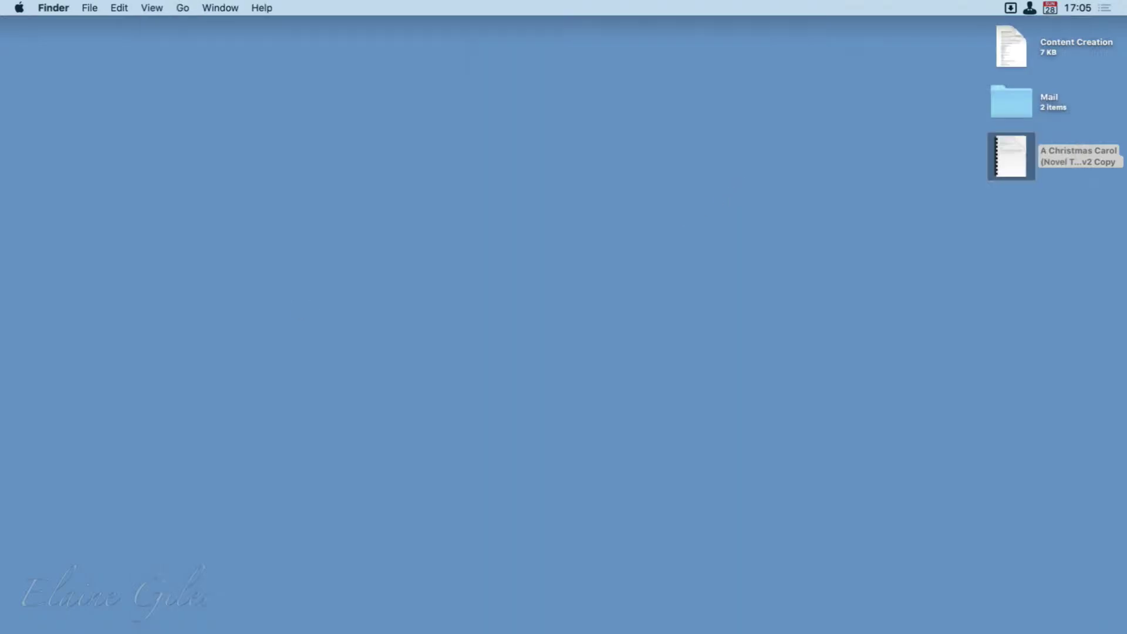
Step: Minimise the restored Content Creation project and reopen A Christmas Carol (Novel Template) Demo v2 Copy from Scrivener's recent documents in Alfred
left_click_drag(382, 633, 880, 17)
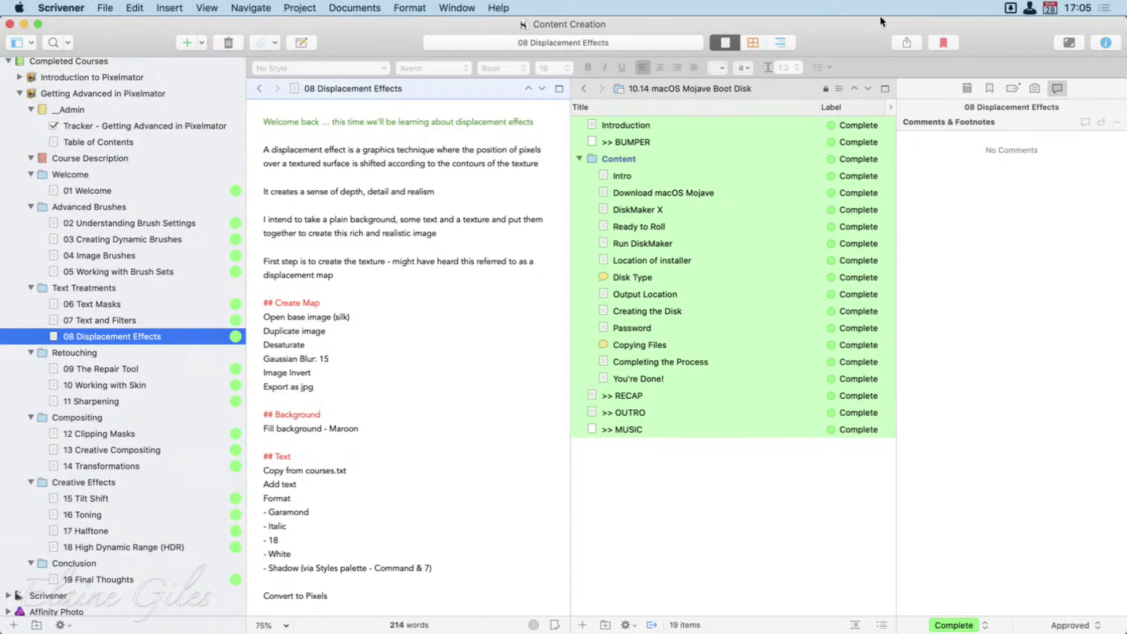
key("super+m")
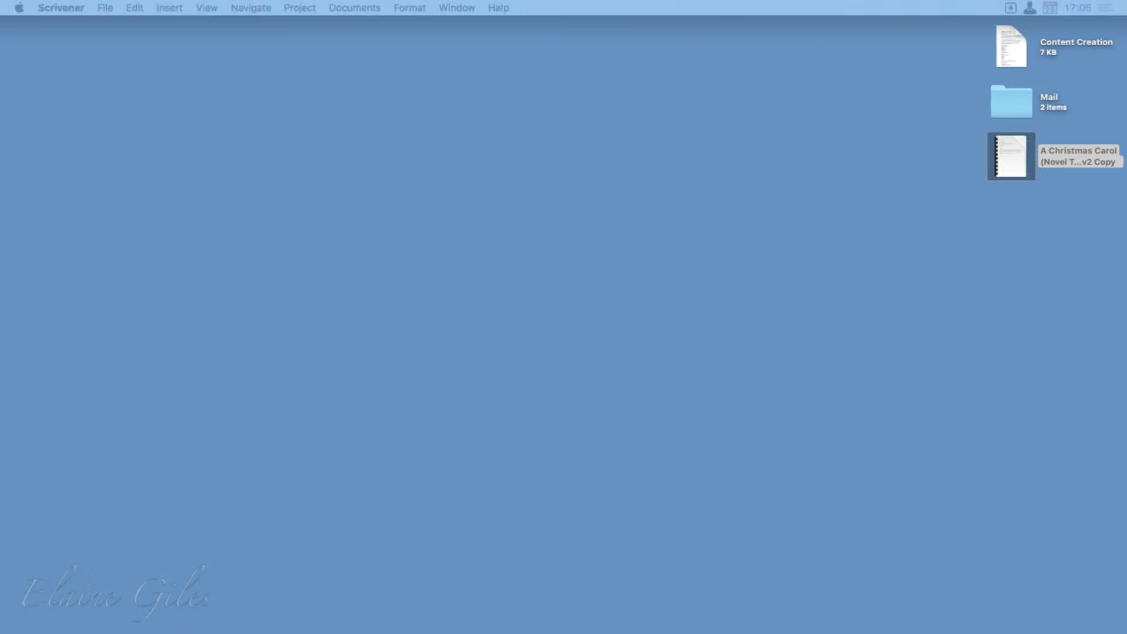
key("super+space")
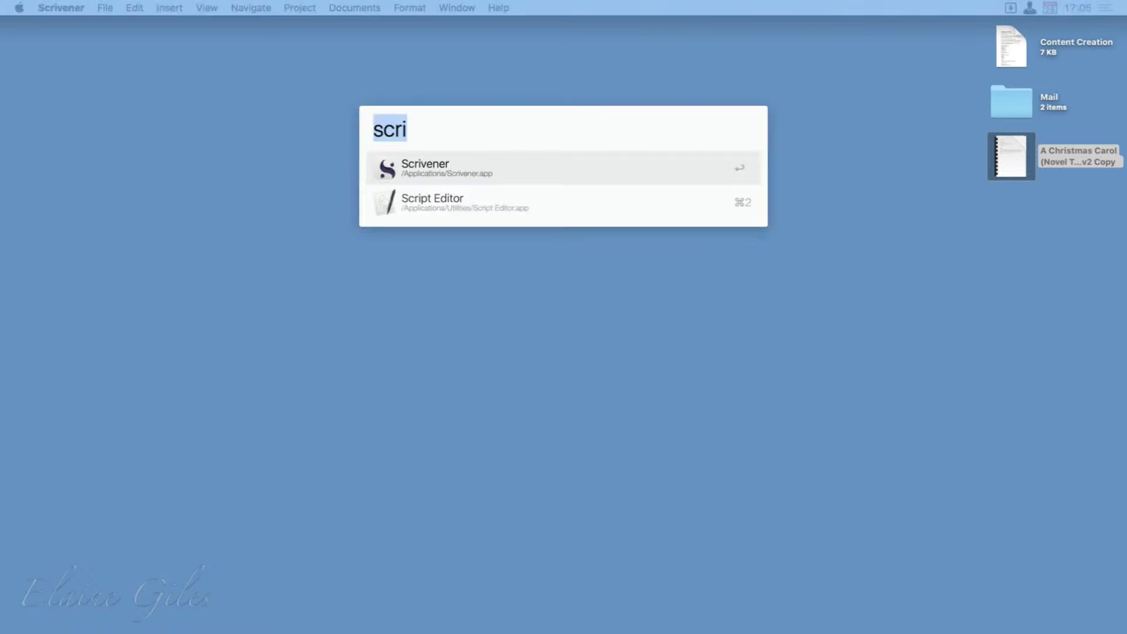
type("scri")
key("Right")
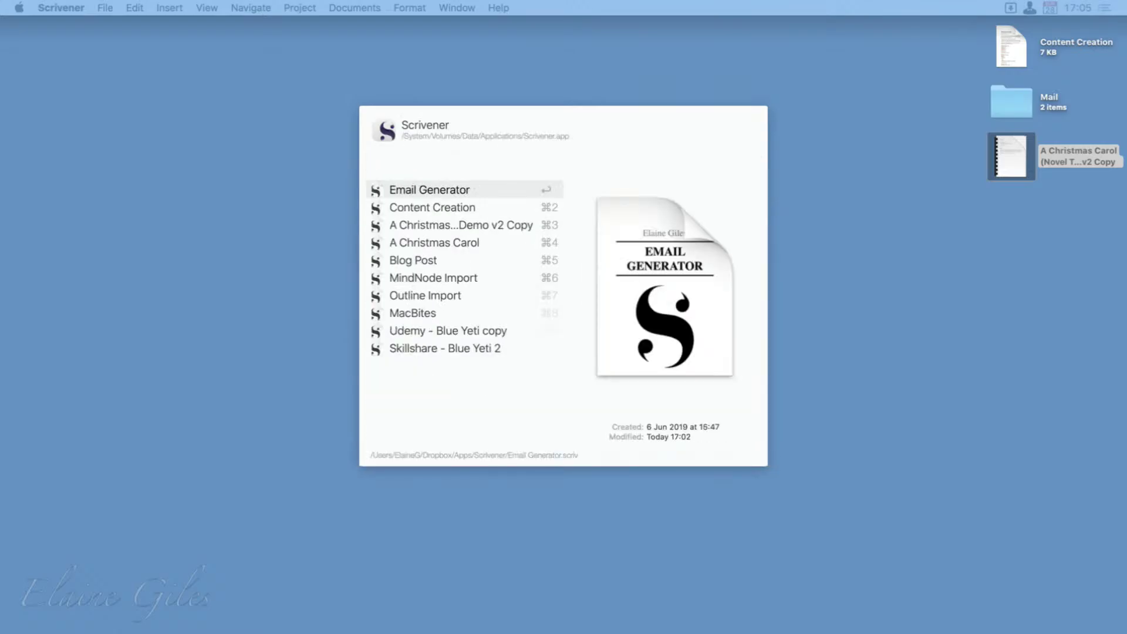
key("Down")
key("Down")
key("Return")
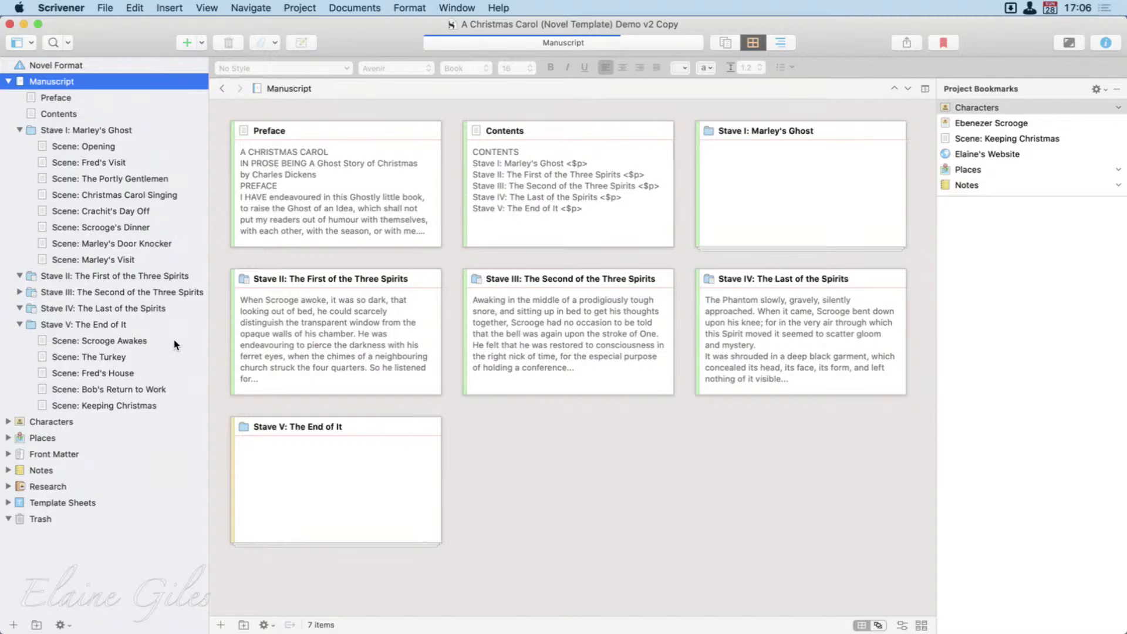
Step: Compile the manuscript as Microsoft Word (.docx) to the Desktop, accept the page number notice and minimise the project window
key("alt+super+e")
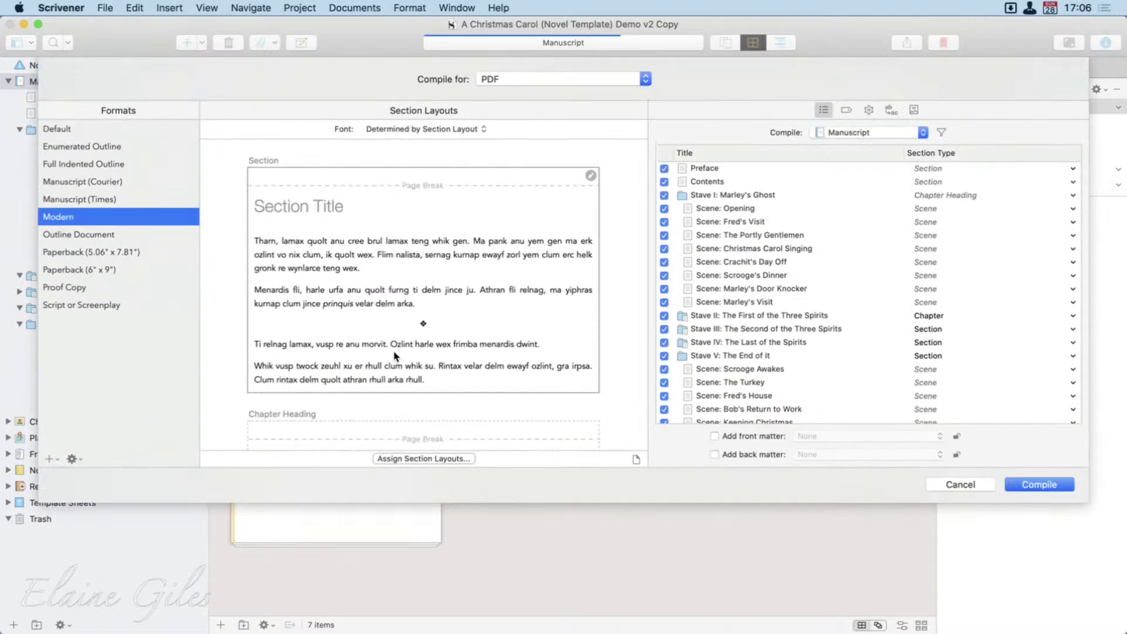
left_click(546, 82)
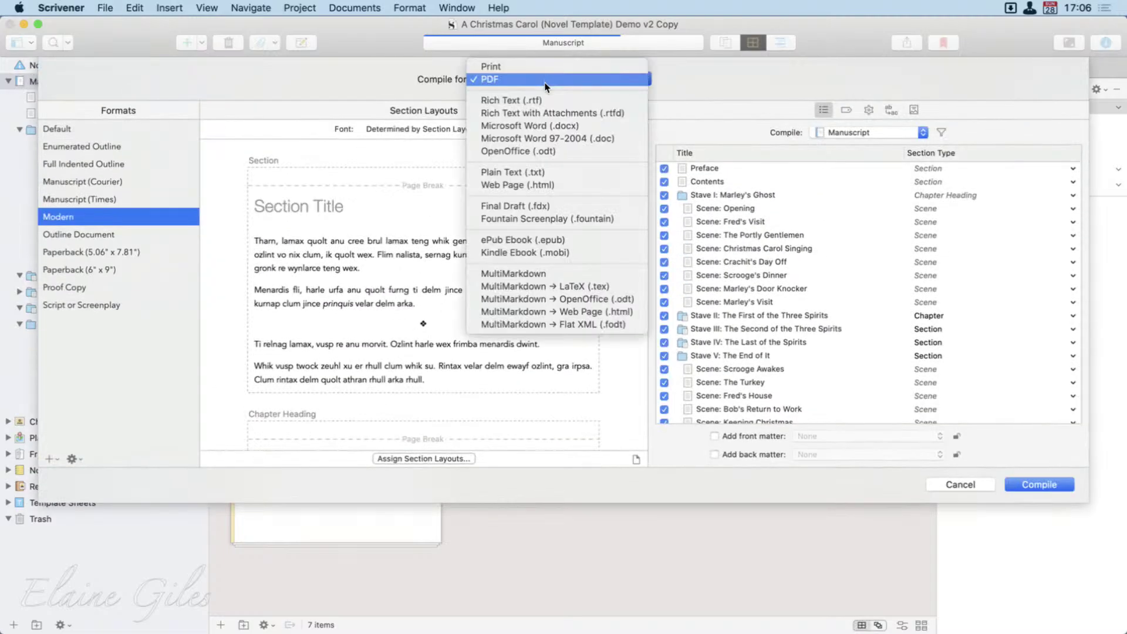
left_click(551, 125)
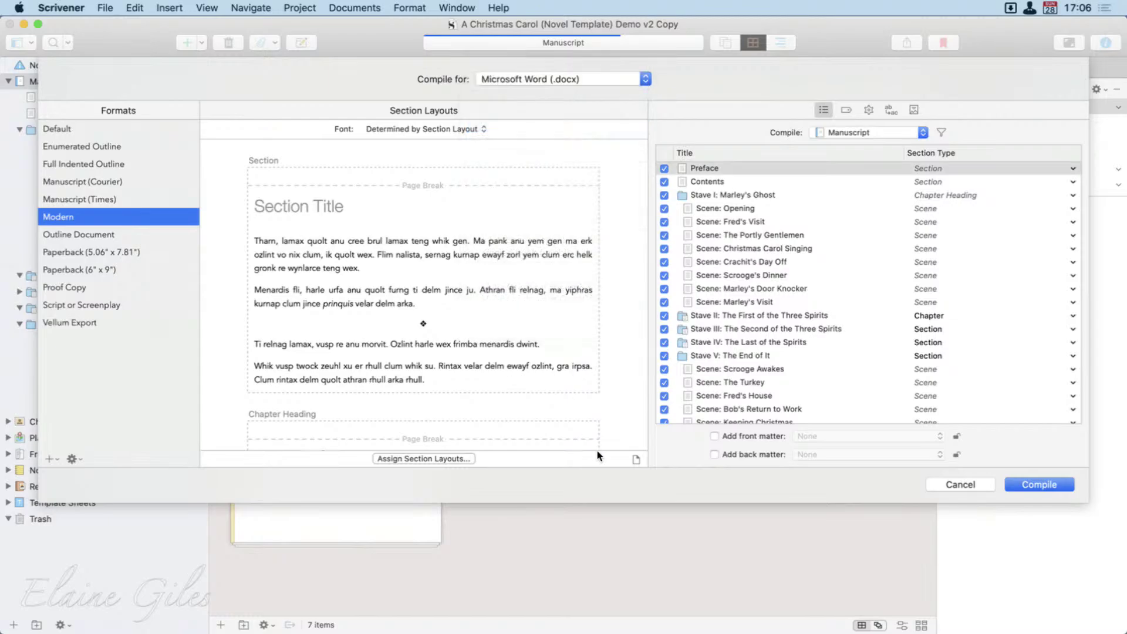
left_click(1072, 486)
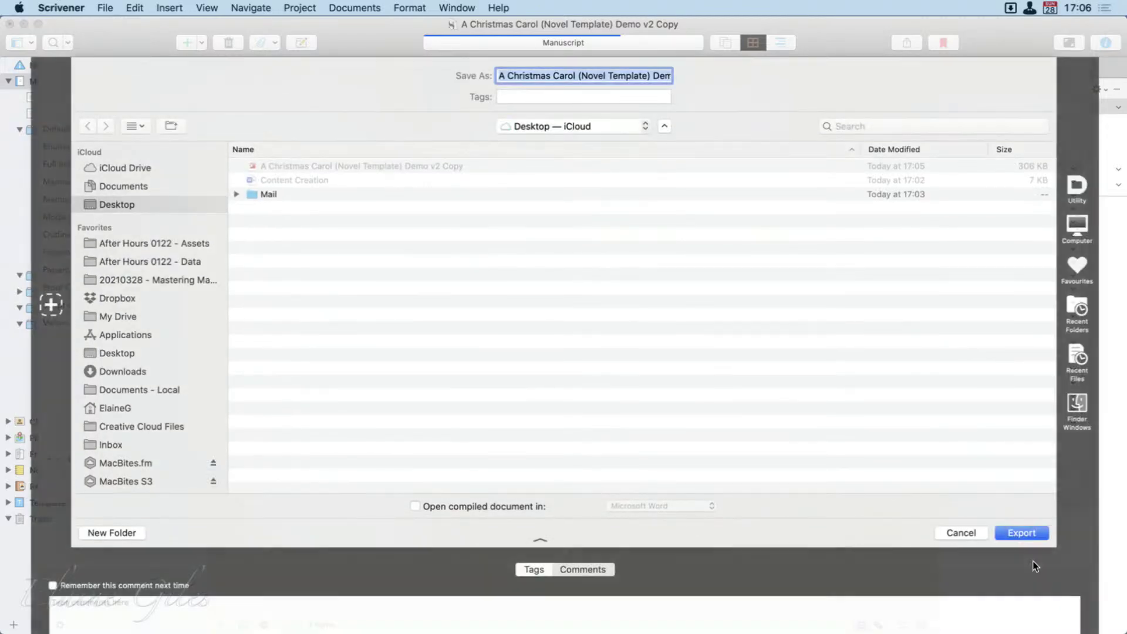
left_click(1021, 532)
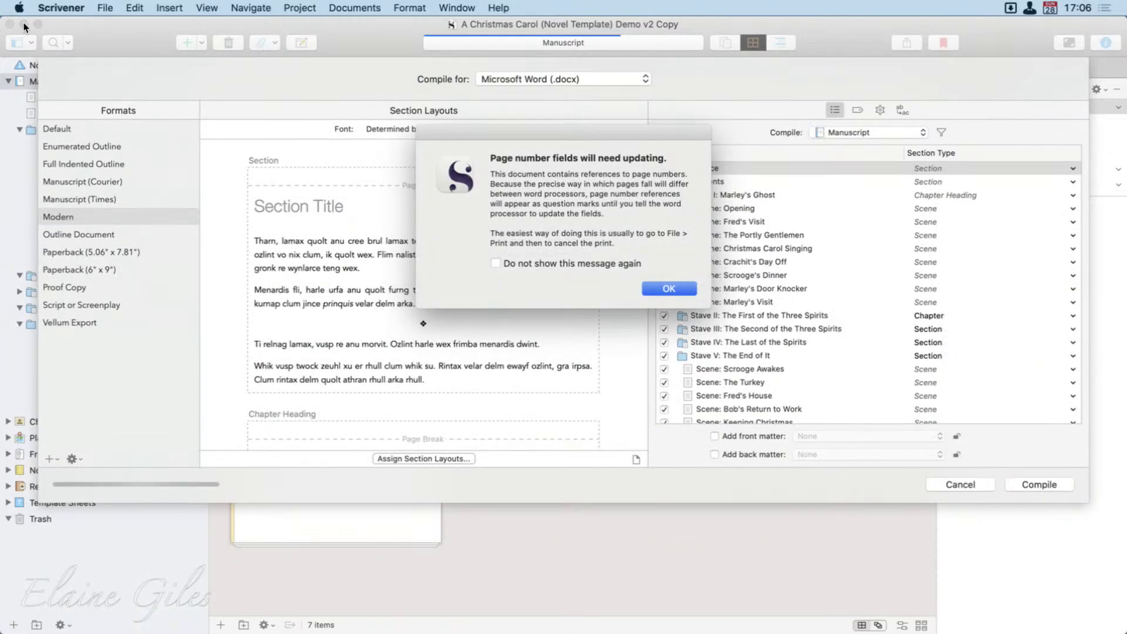
left_click(669, 288)
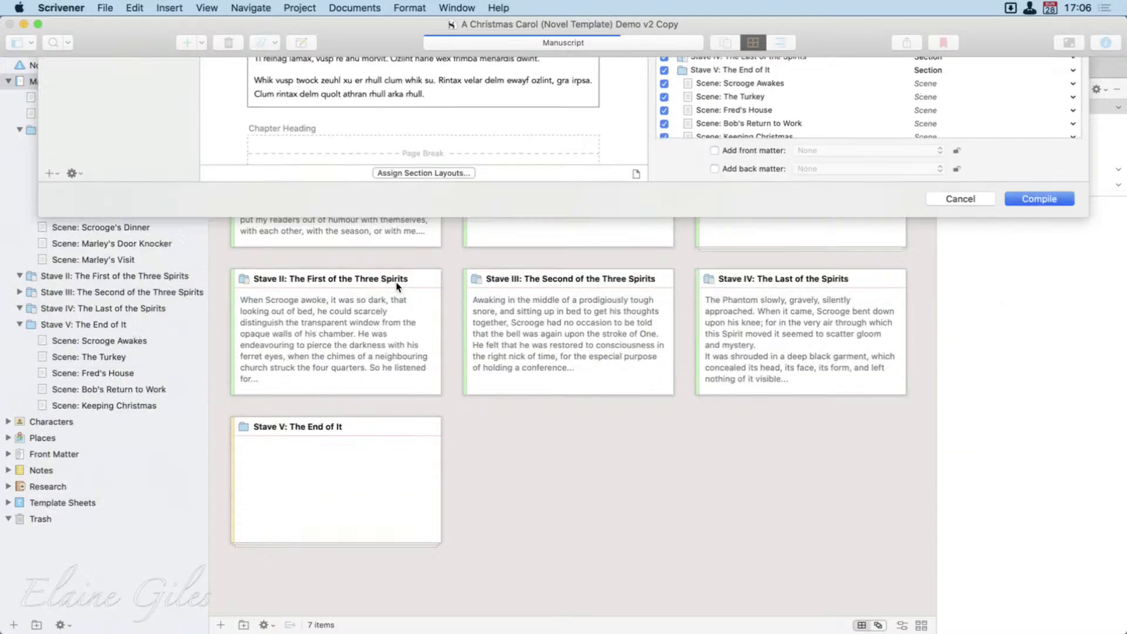
left_click(24, 24)
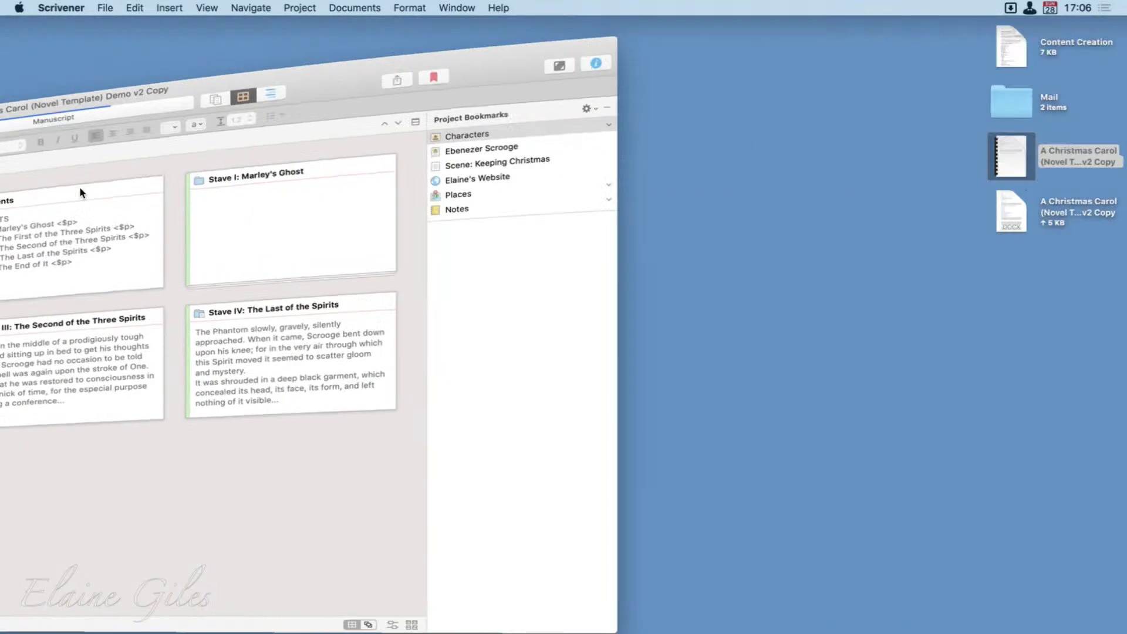
Step: Open the exported A Christmas Carol Word document, look through its contents page, chapter text and scene separators, and quit Word
left_click(1011, 202)
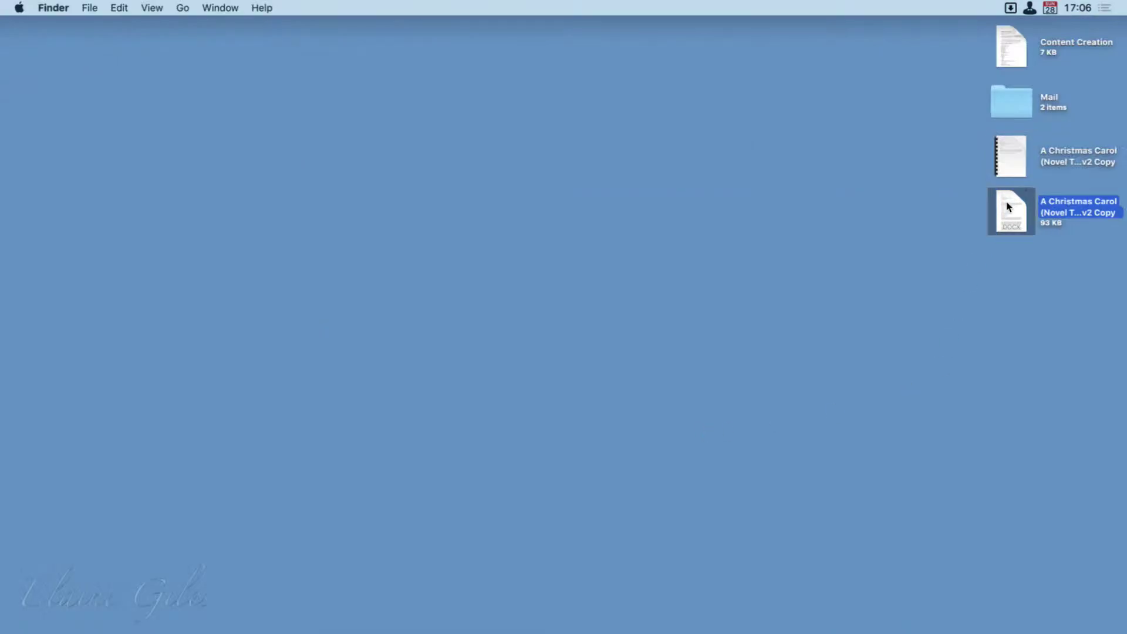
double_click(1008, 205)
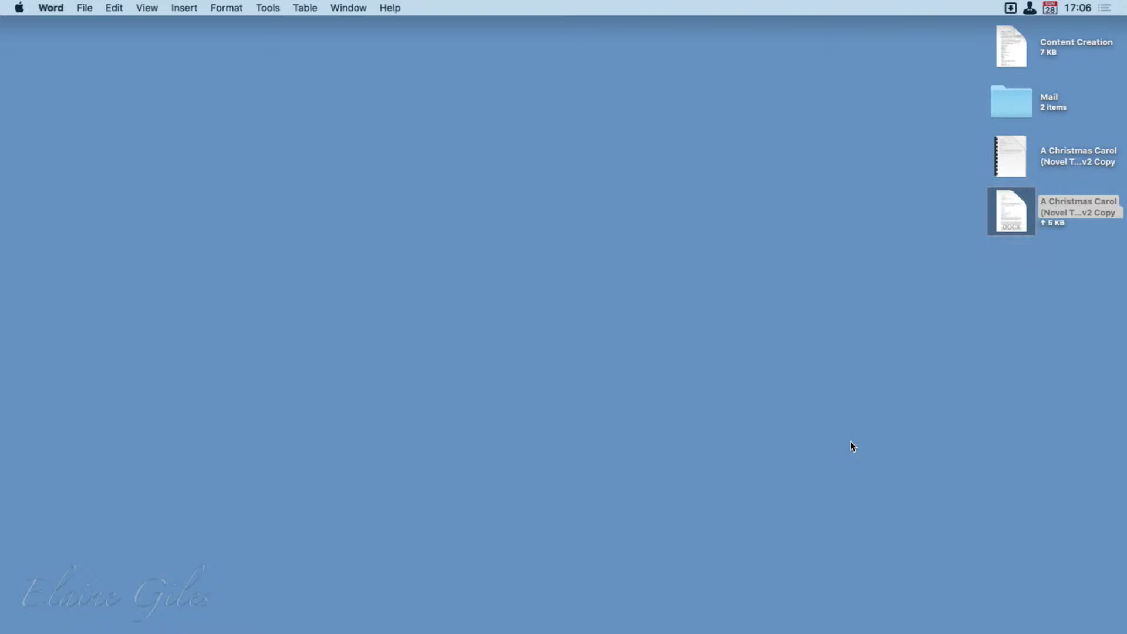
scroll(583, 458, "down", 5)
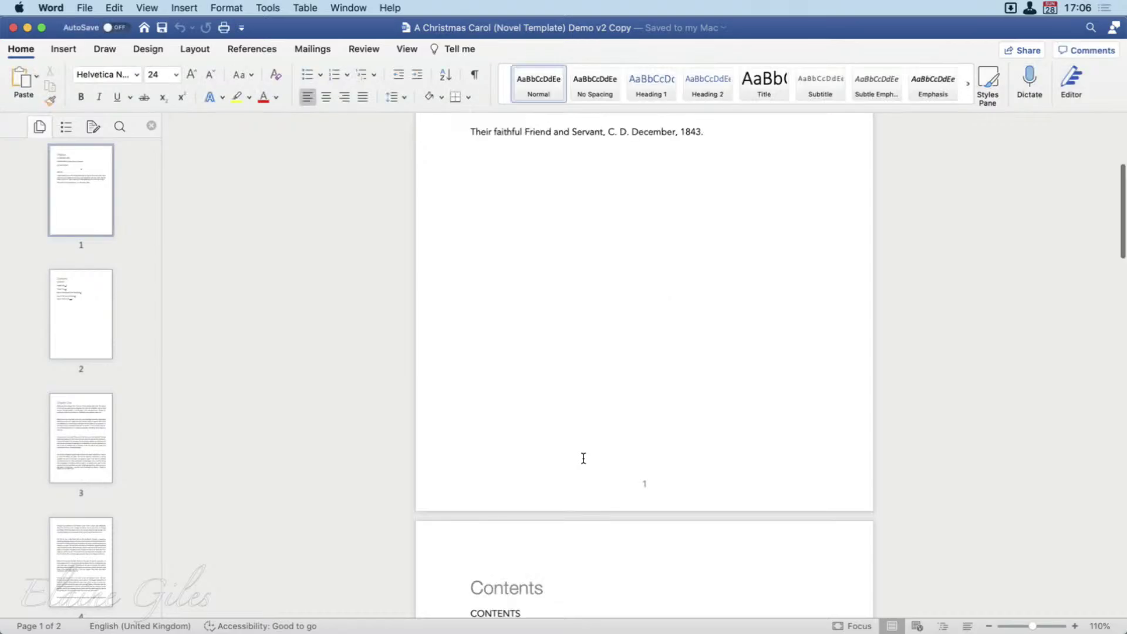
scroll(583, 459, "down", 15)
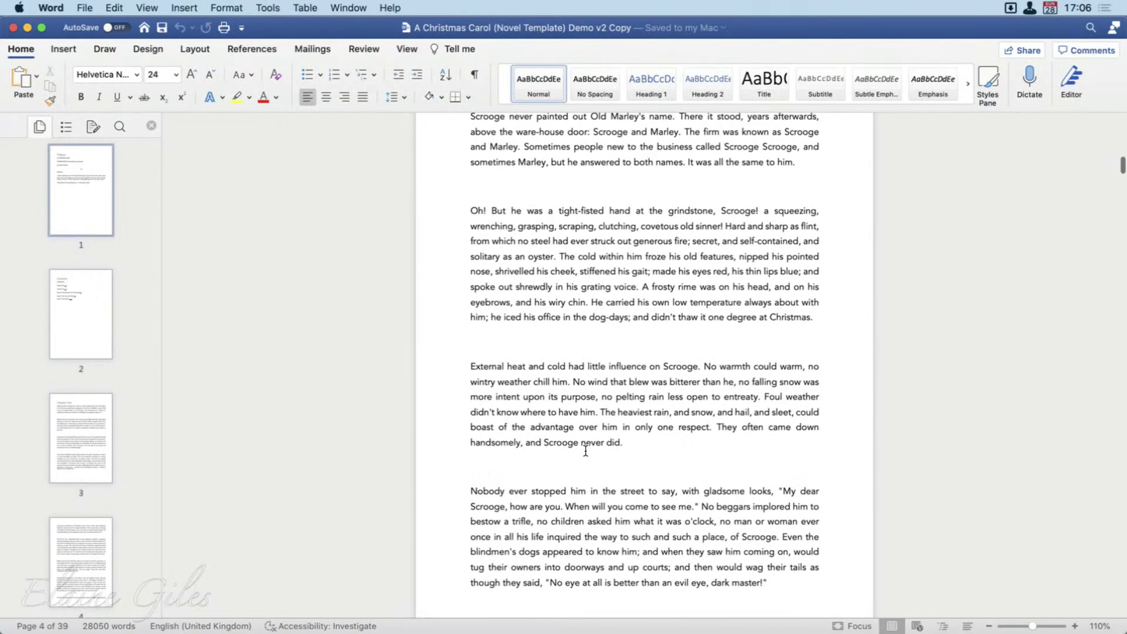
scroll(585, 450, "up", 15)
left_click(544, 373)
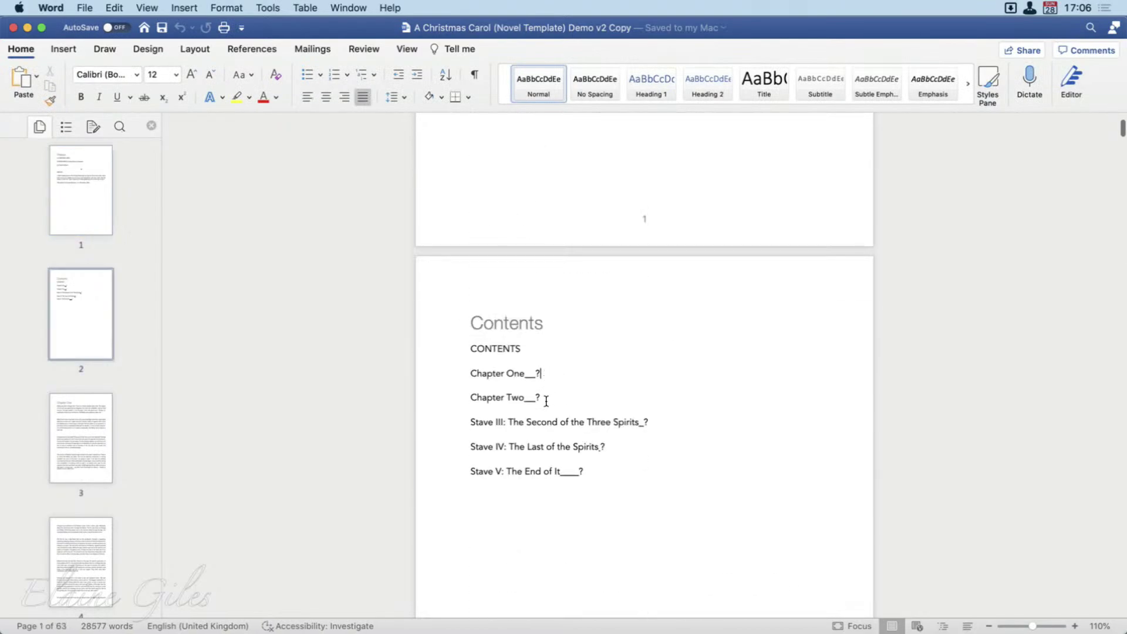
left_click(547, 420)
scroll(750, 518, "down", 8)
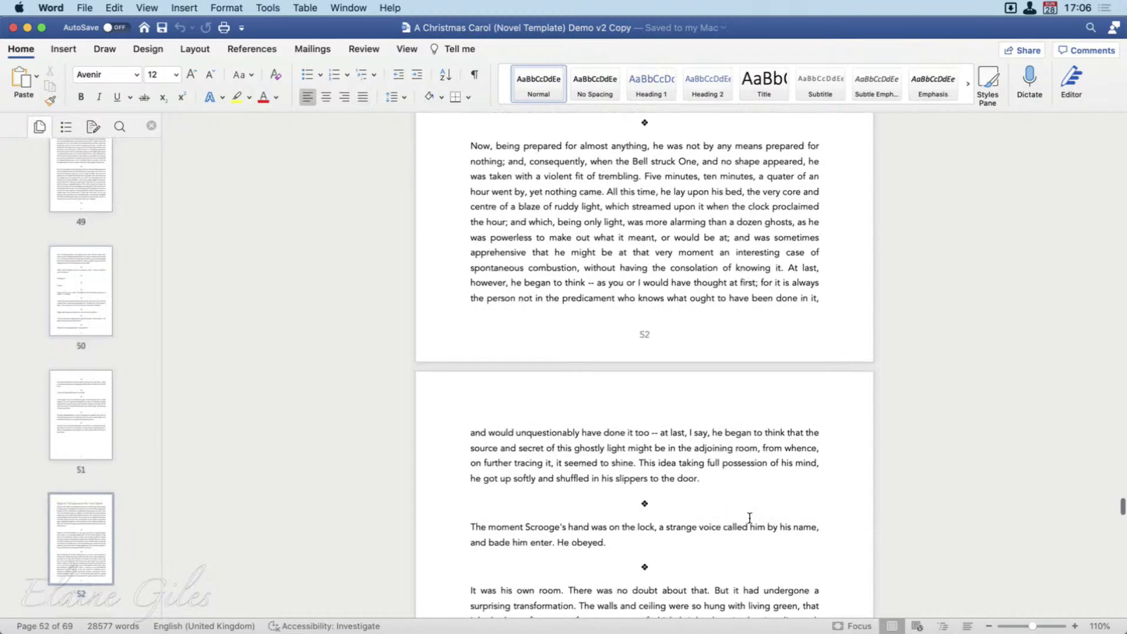
scroll(749, 517, "down", 15)
left_click(750, 521)
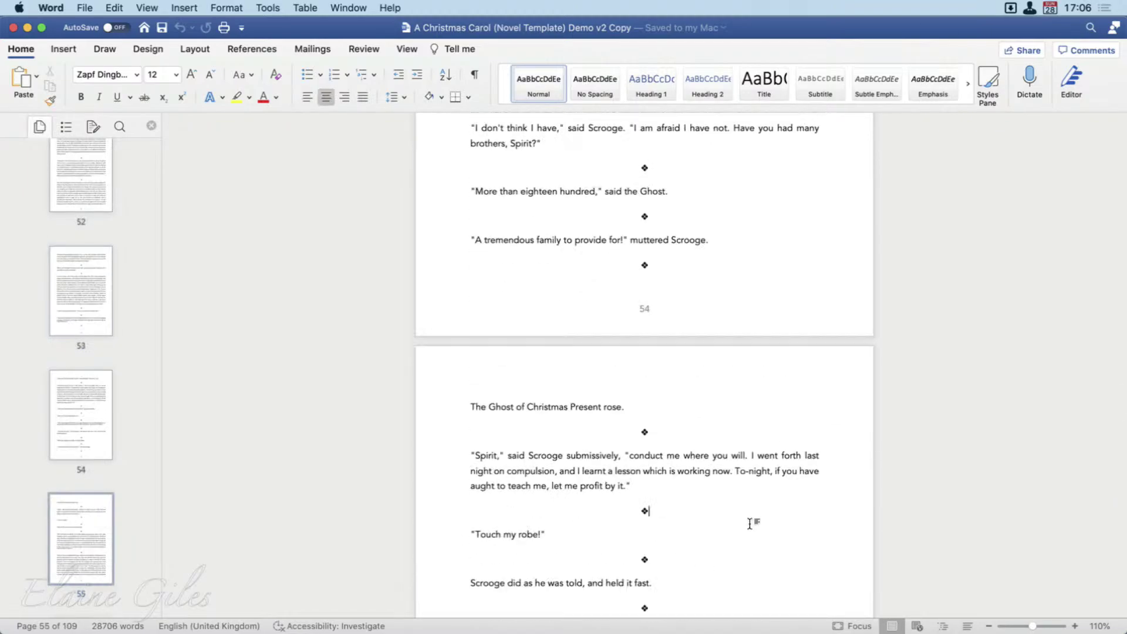
key("super+q")
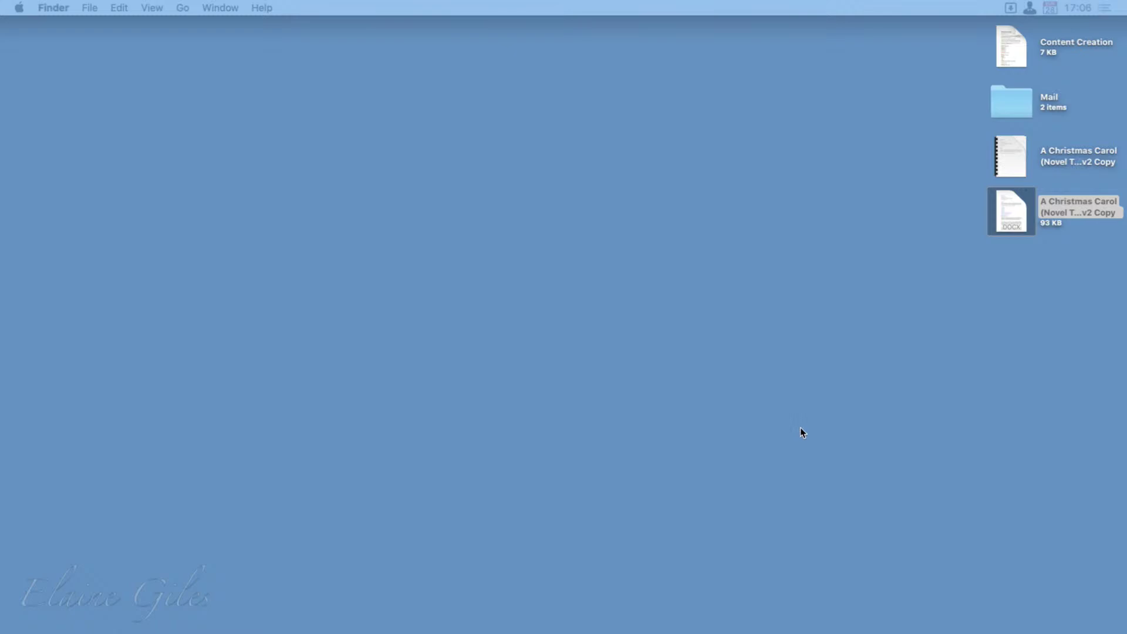
key("super+space")
type("aff")
key("Escape")
left_click_drag(1014, 219, 1091, 632)
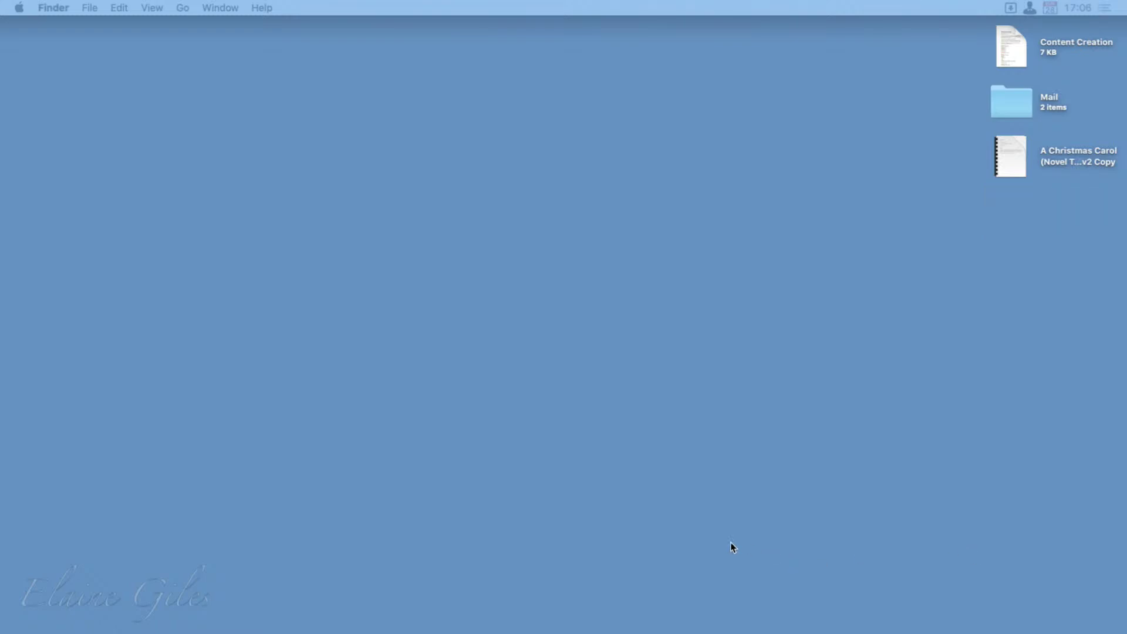
Step: Switch to Affinity Publisher and create a new 12-page document from the A4 print preset
key("super+space")
type("pub")
key("Return")
key("alt+Tab")
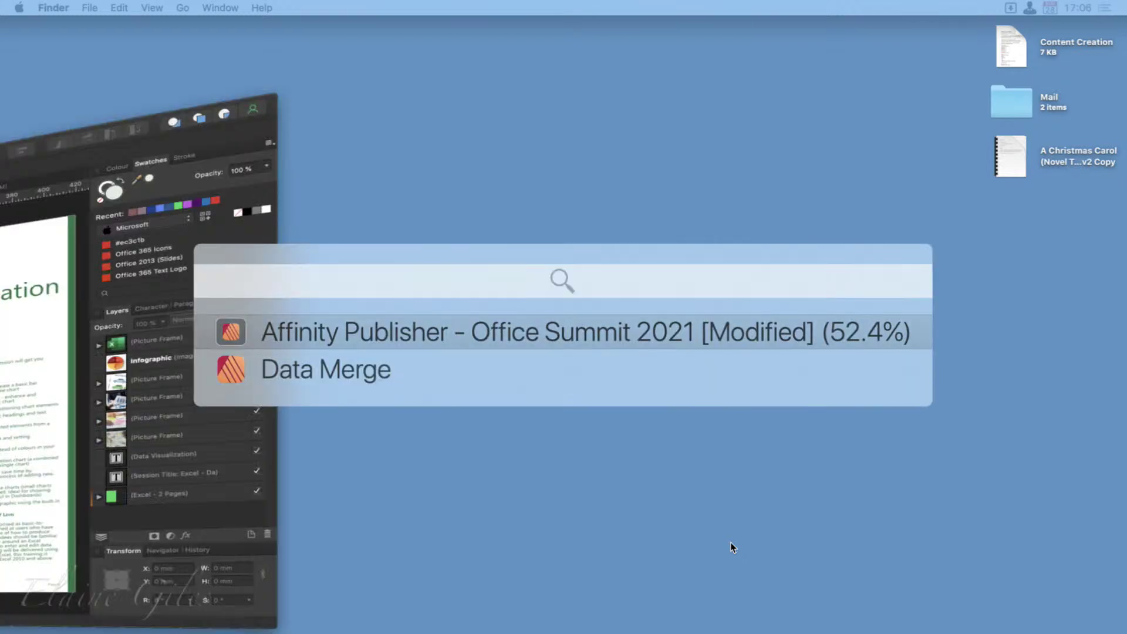
key("super+n")
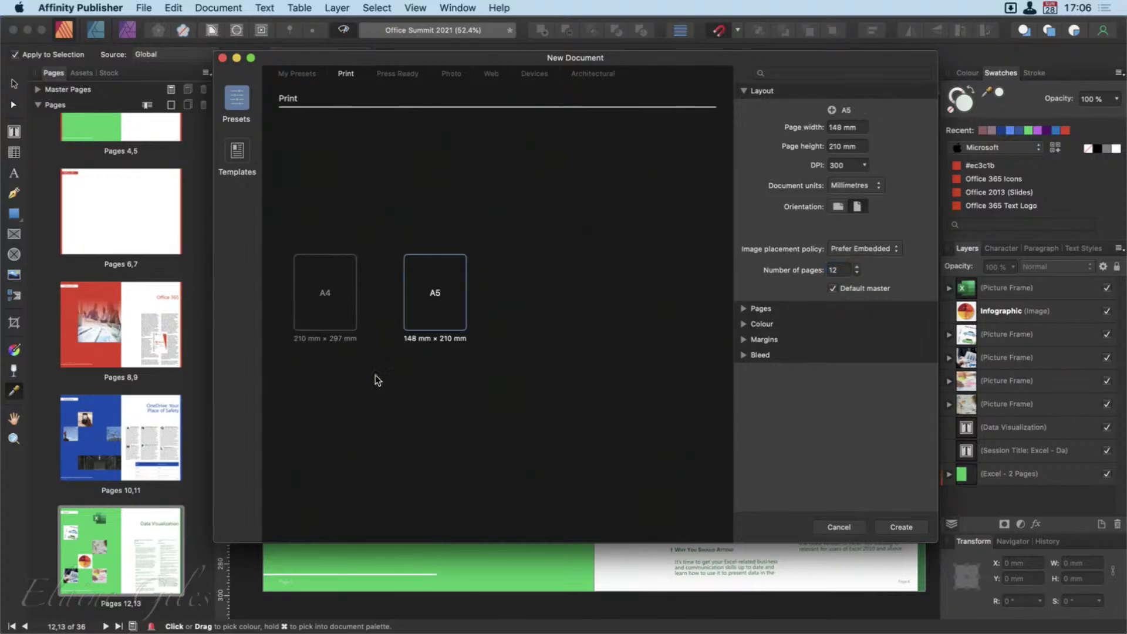
double_click(331, 297)
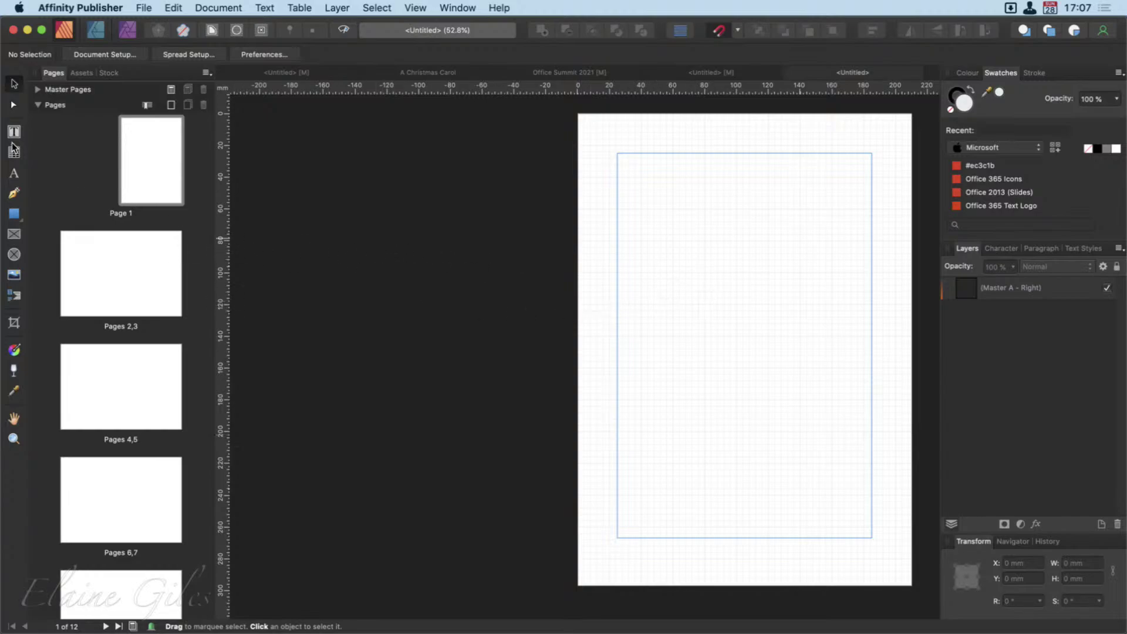
Step: On Master A, draw a text frame of 160 × 242 mm filling the margins on each of the two facing pages
left_click(55, 94)
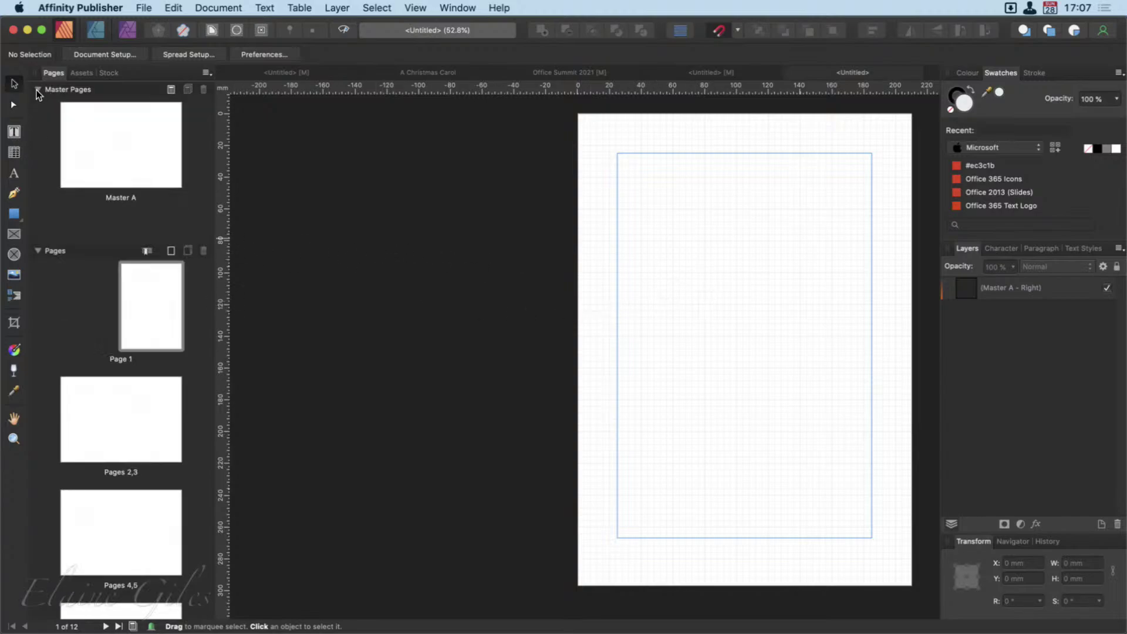
double_click(117, 147)
left_click(14, 131)
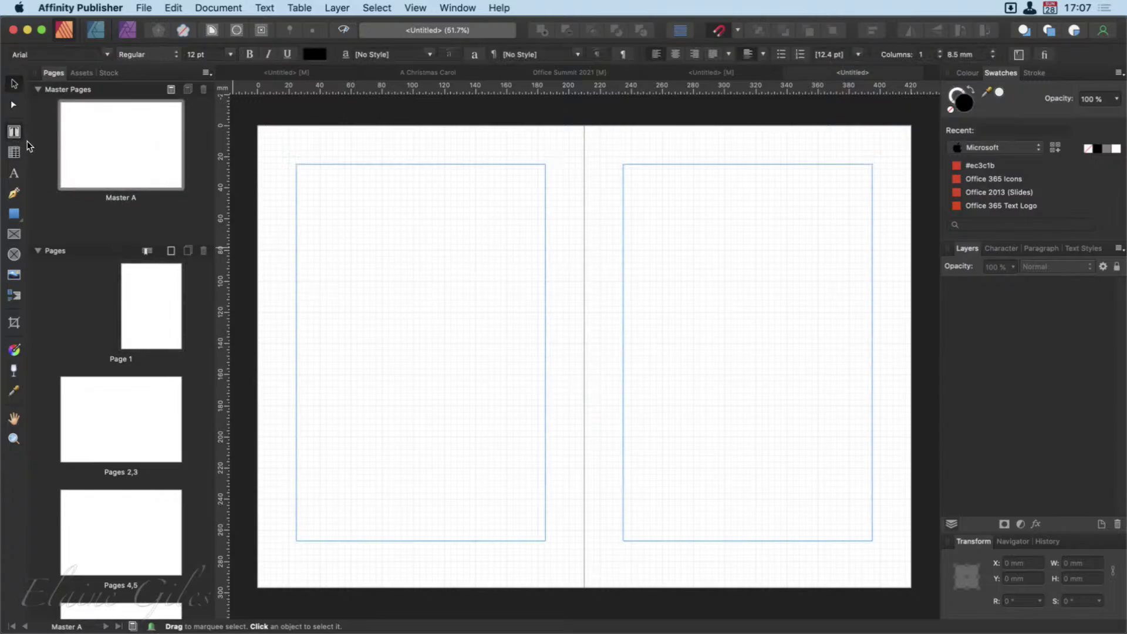
left_click_drag(302, 182, 545, 541)
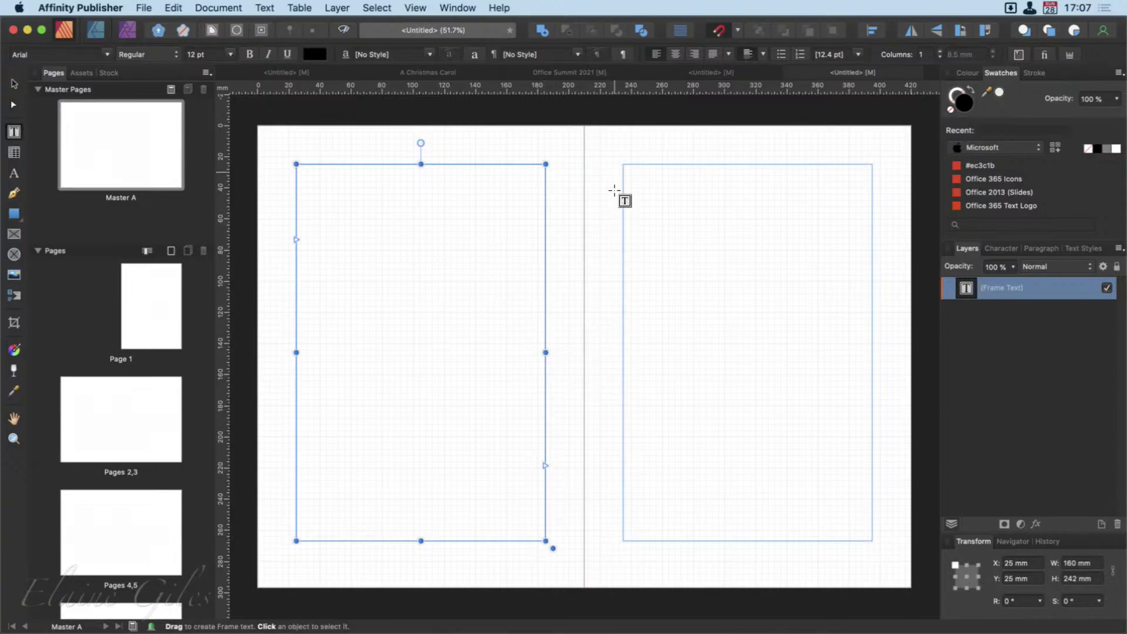
left_click_drag(624, 179, 872, 541)
Step: Link Master A's left-page text frame to the right-page frame so text flows between them
left_click(513, 470)
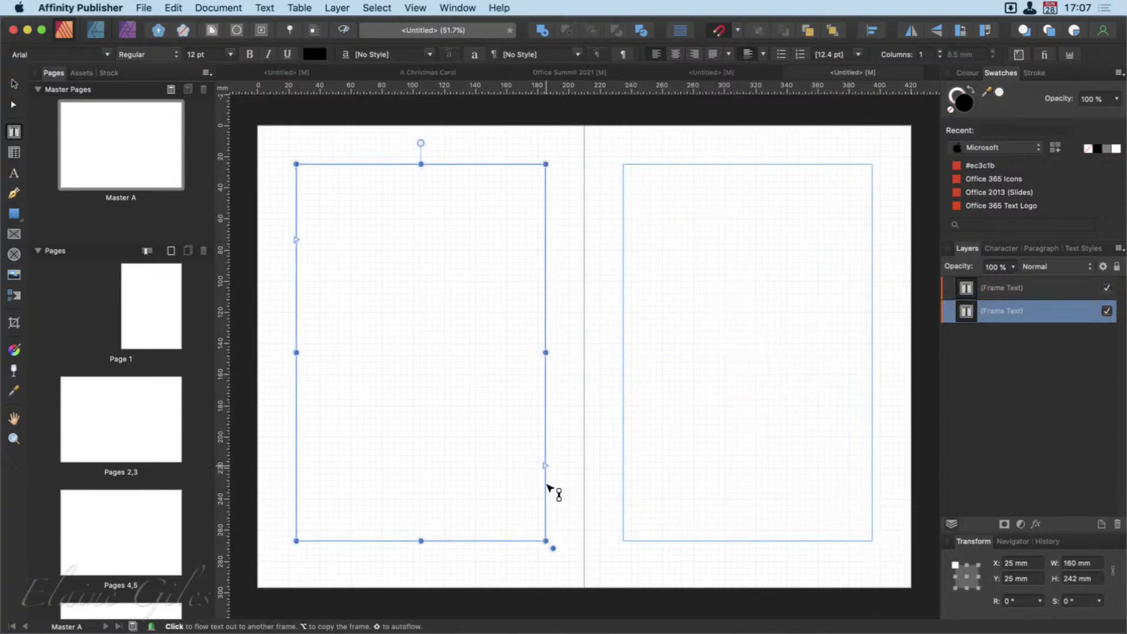
left_click(546, 466)
left_click(735, 396)
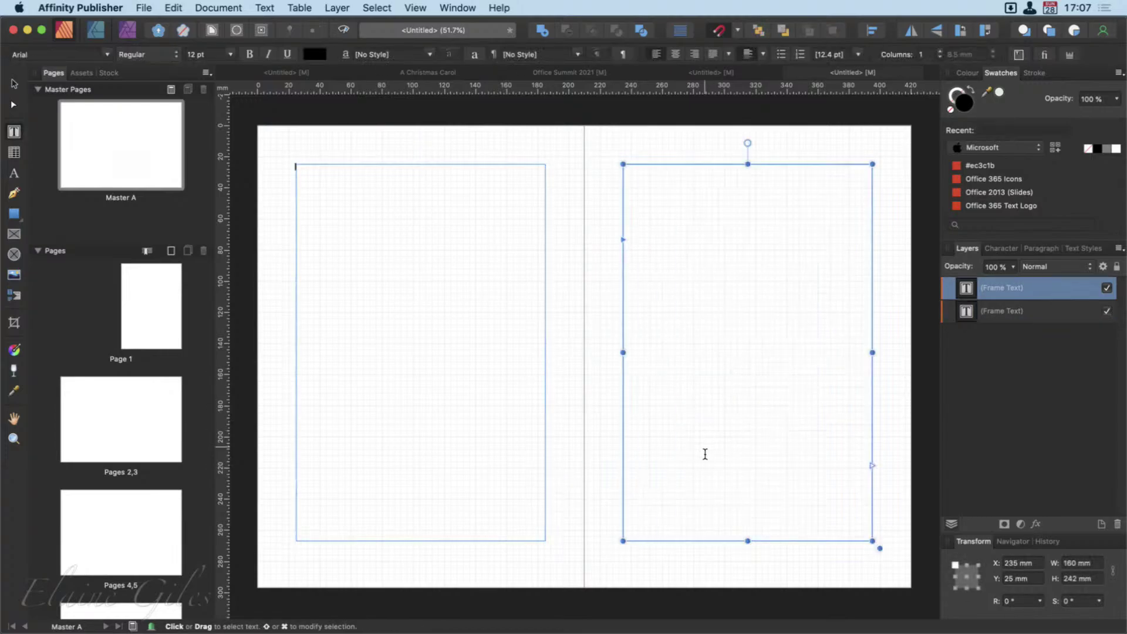
Step: Place the A Christmas Carol (Novel Template) Demo v2 Copy Word document from the Desktop into page 1's text frame and hide the grid
double_click(138, 304)
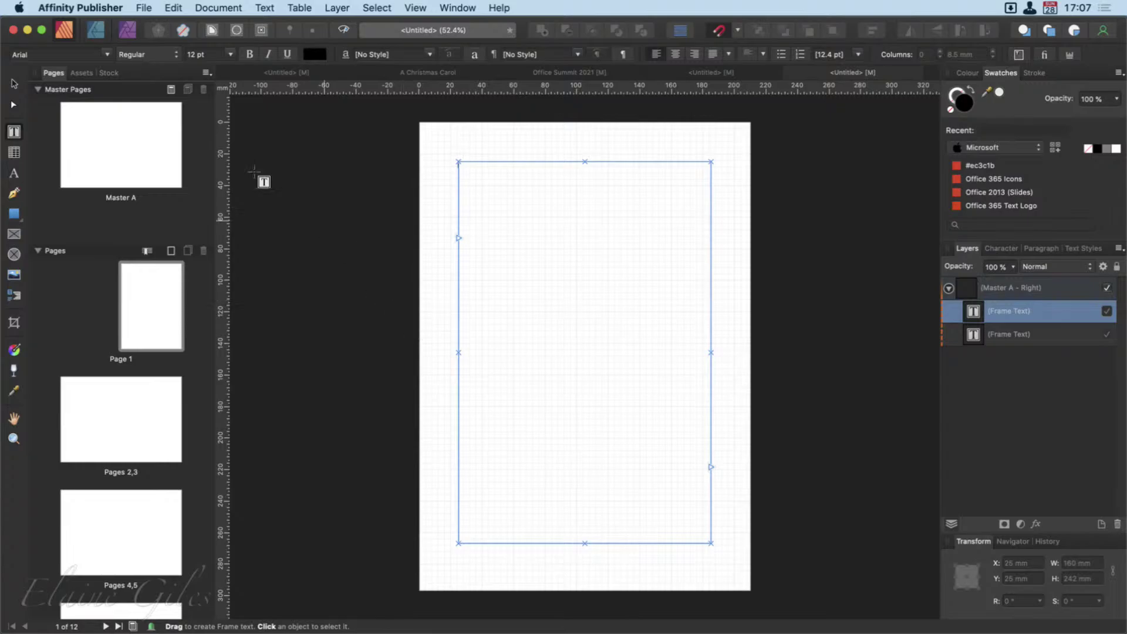
left_click(154, 6)
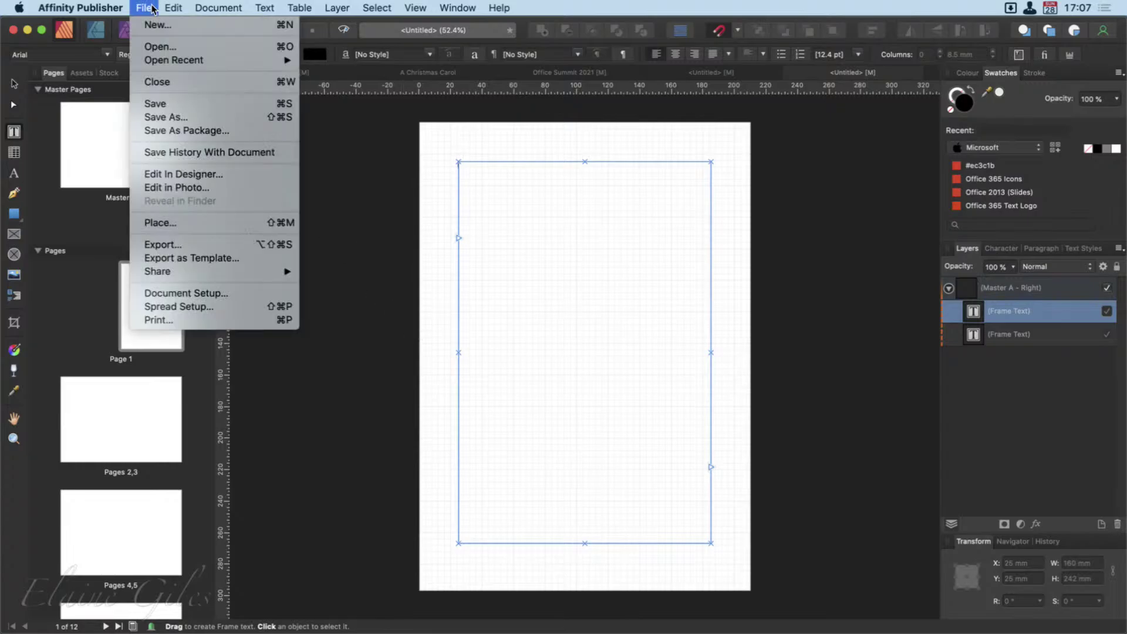
left_click(176, 223)
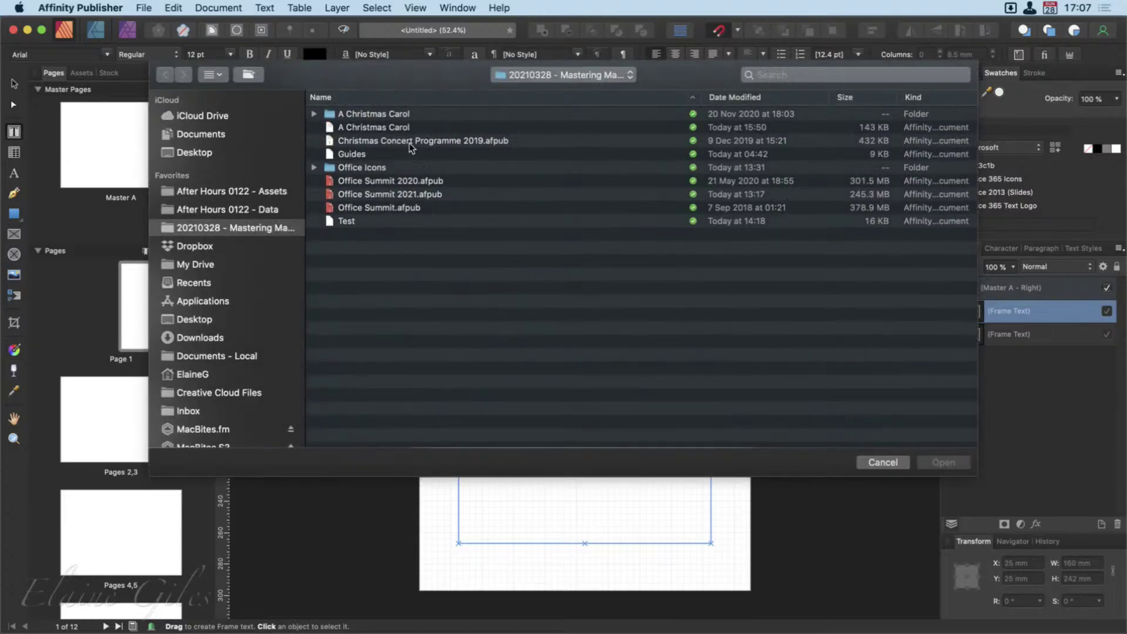
left_click(194, 152)
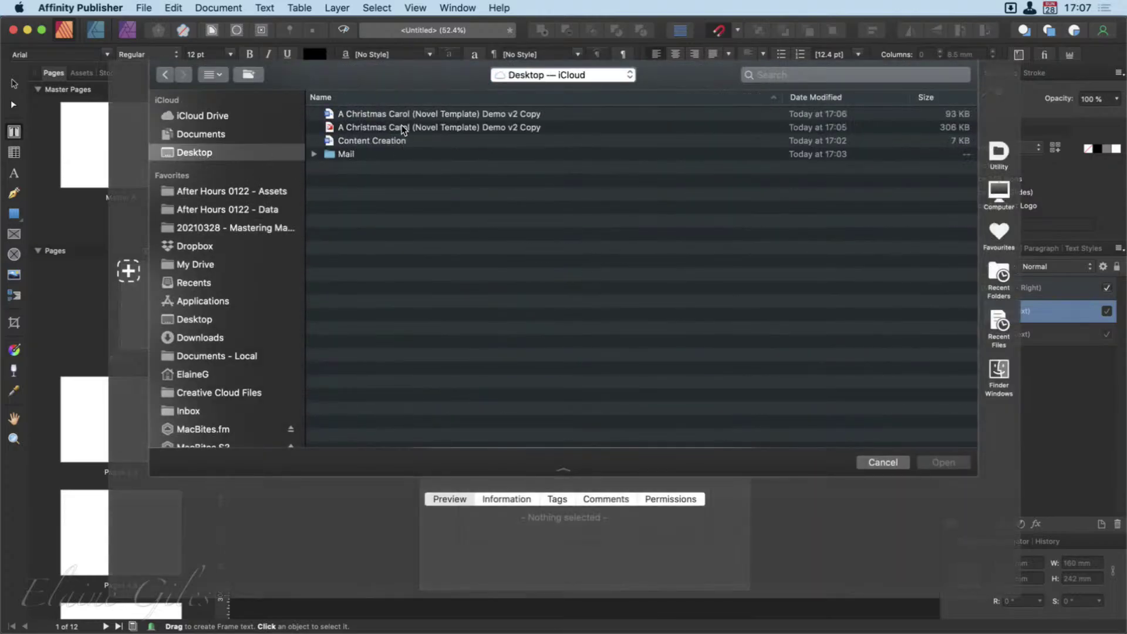
left_click(394, 114)
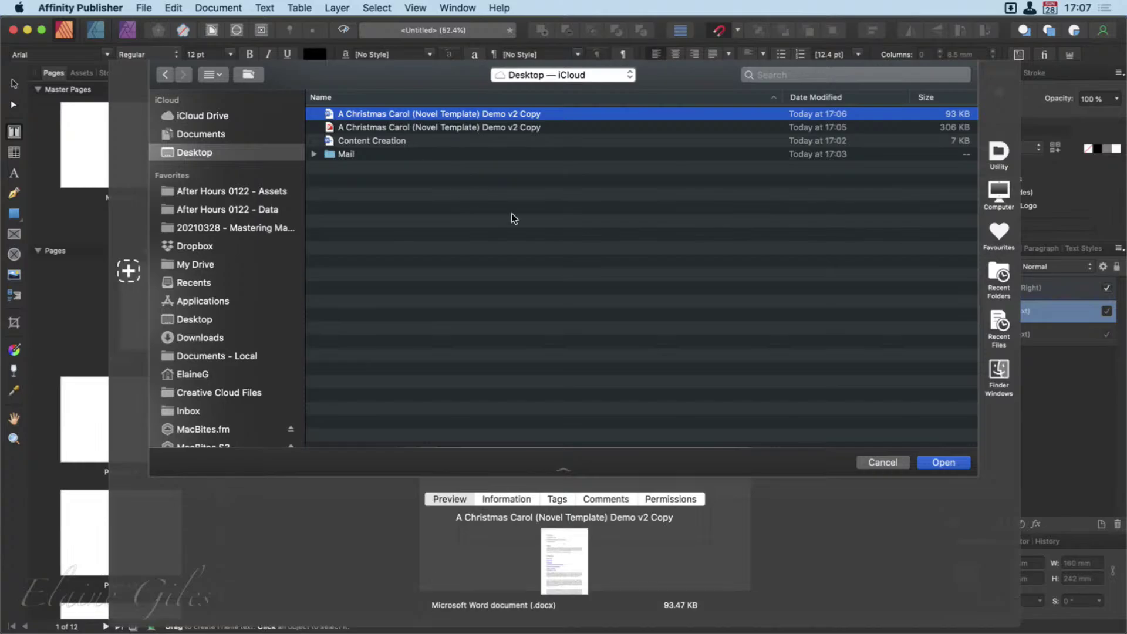
left_click(941, 462)
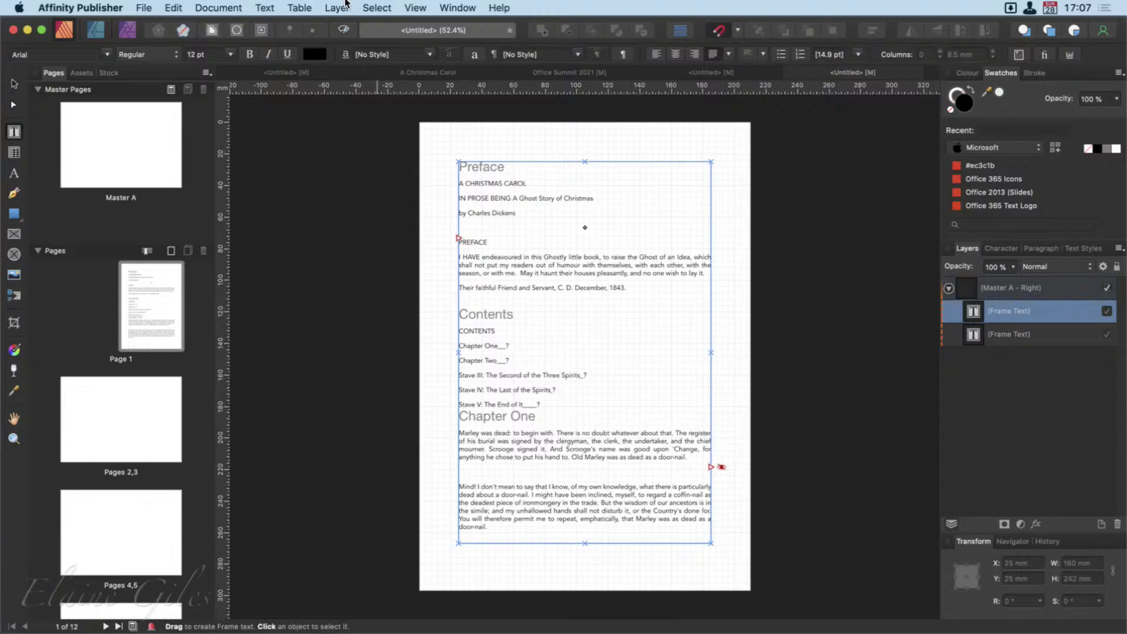
left_click(414, 7)
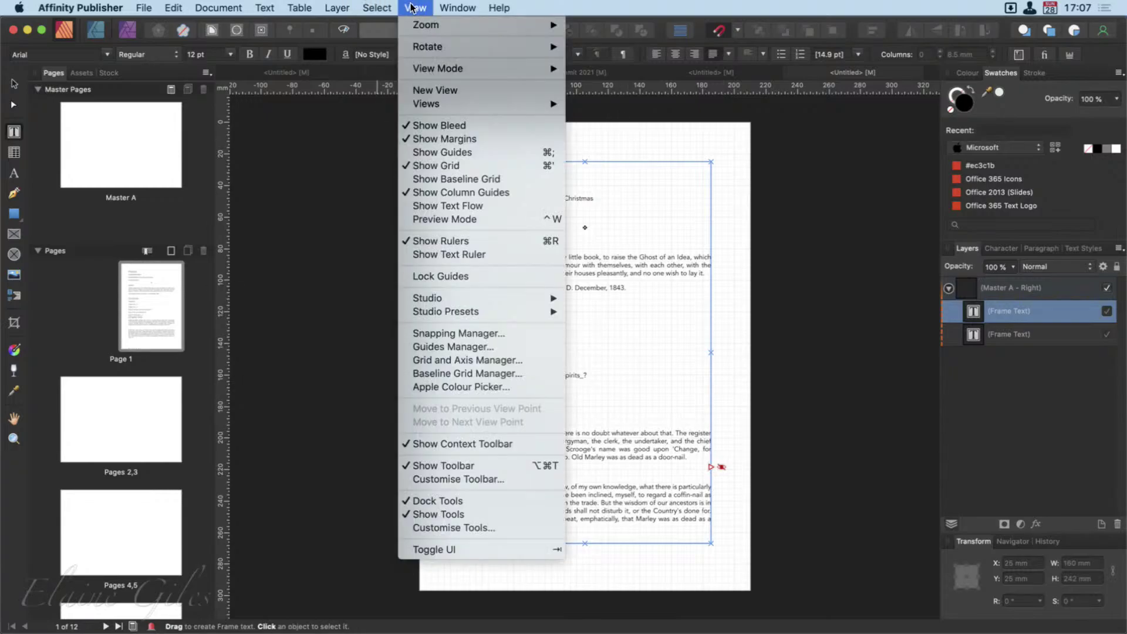
left_click(434, 165)
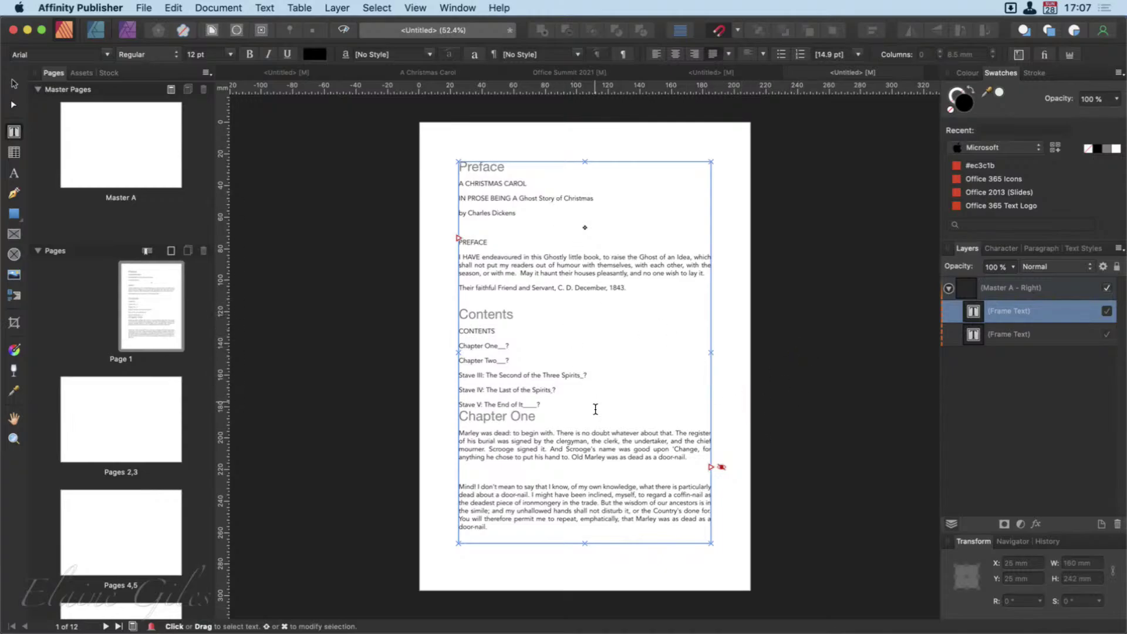
Step: Check the Preface, Contents and Chapter One headings, and autoflow the overflowing text from page 1's frame onto the following pages
double_click(472, 167)
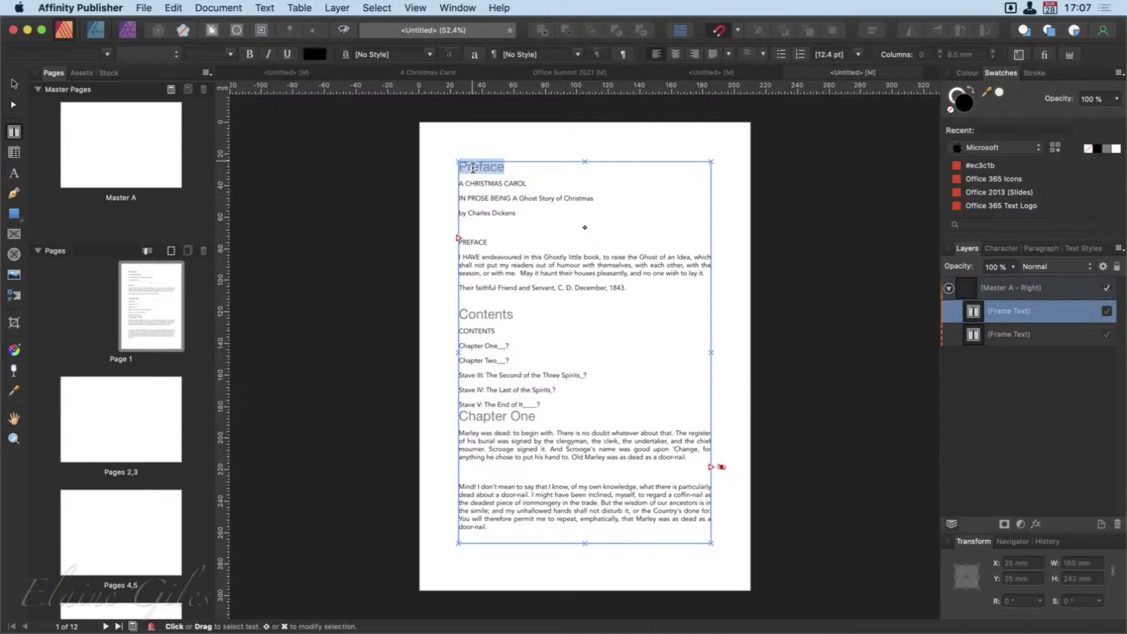
double_click(485, 316)
left_click(498, 419)
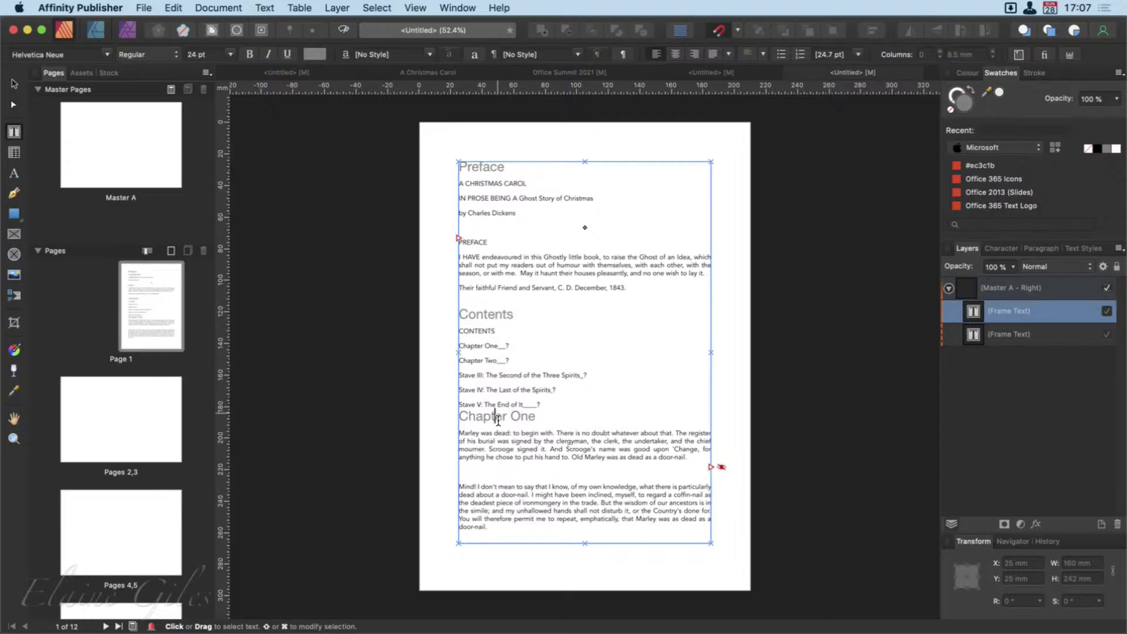
double_click(497, 419)
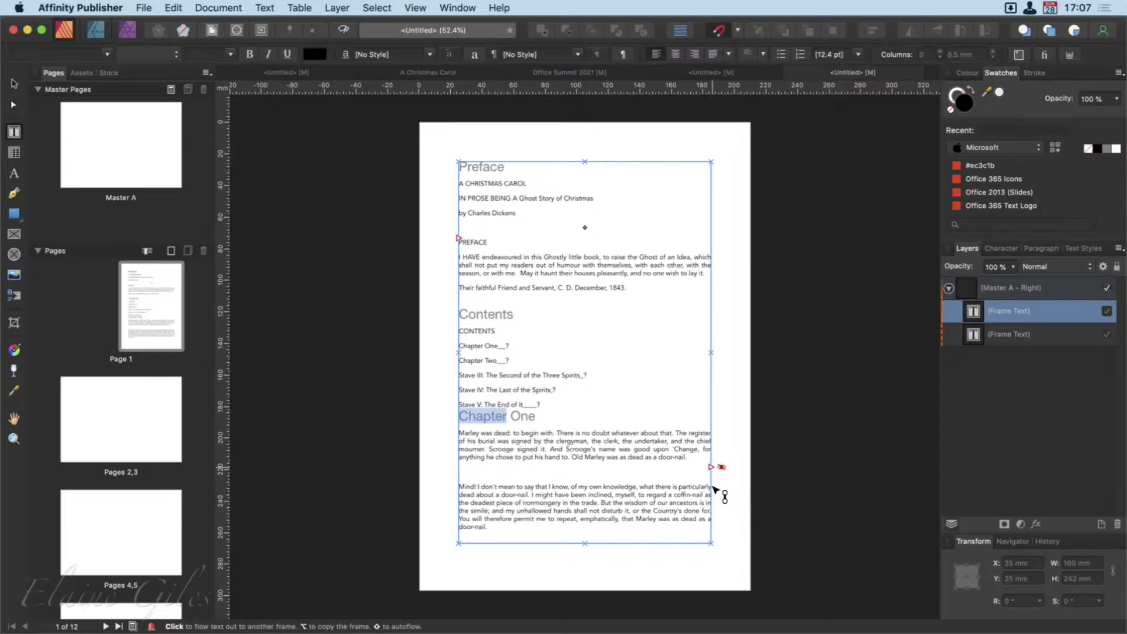
left_click(715, 489, "shift")
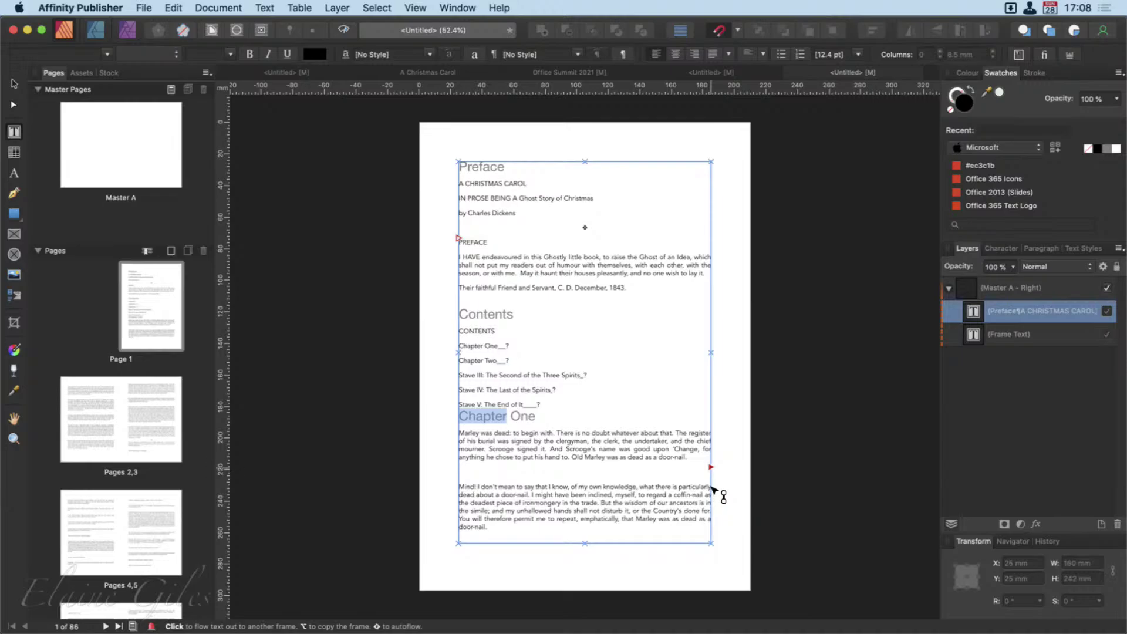
Step: Examine the flowed text and scene separators on the spreads for pages 2–5 and 10–11, and return towards page 1
left_click(113, 444)
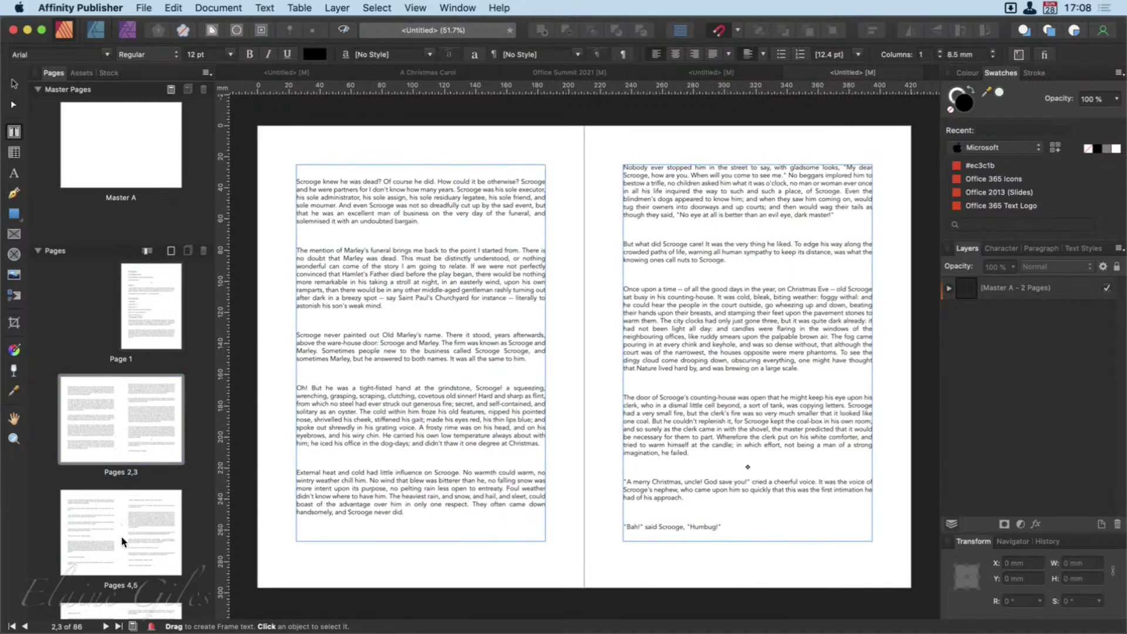
left_click(122, 538)
scroll(121, 539, "down", 7)
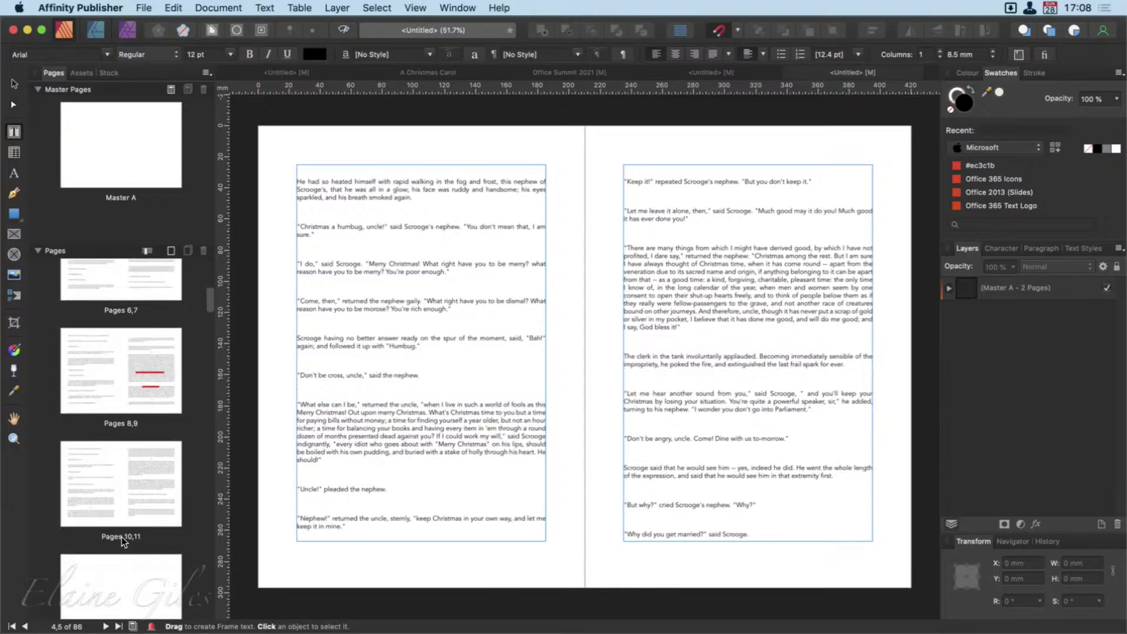
scroll(122, 541, "up", 2)
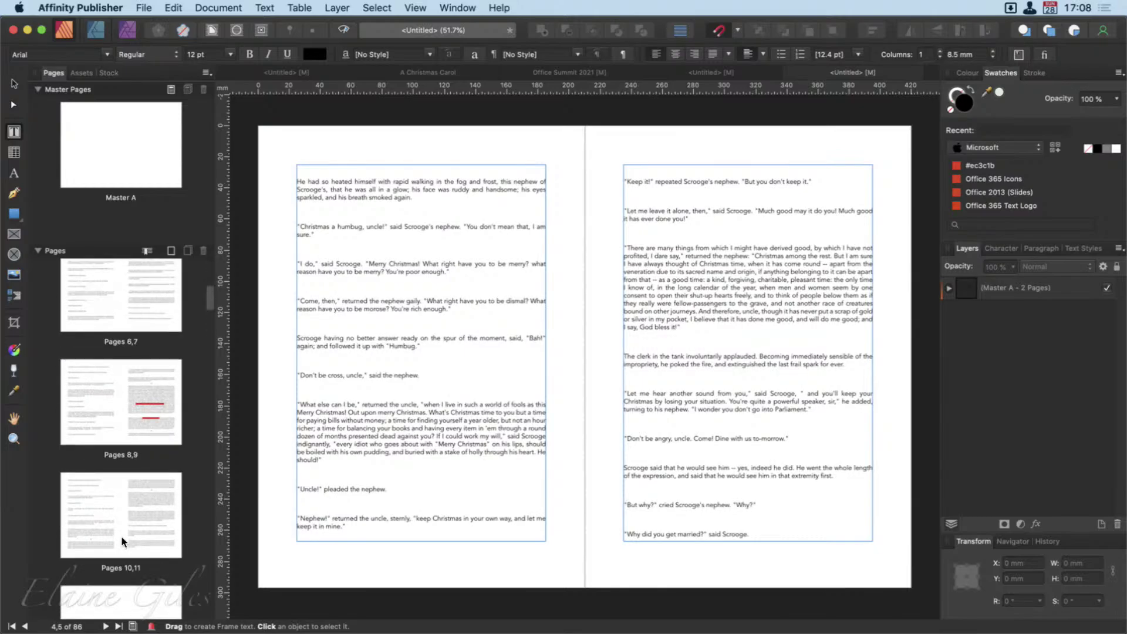
left_click(123, 540)
scroll(113, 450, "up", 10)
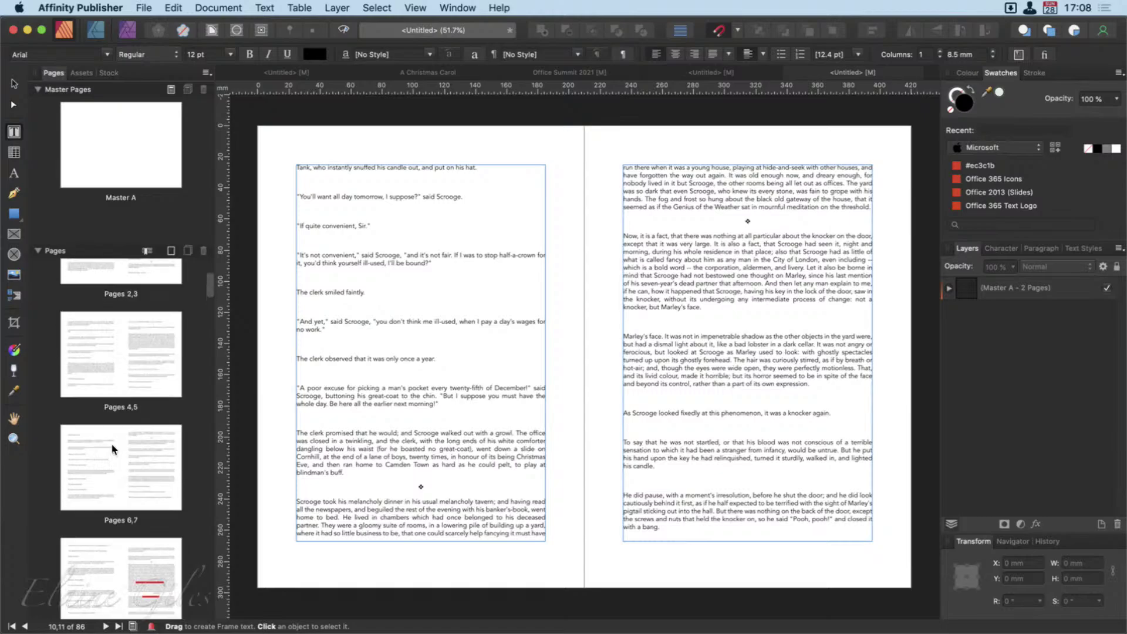
left_click(125, 373)
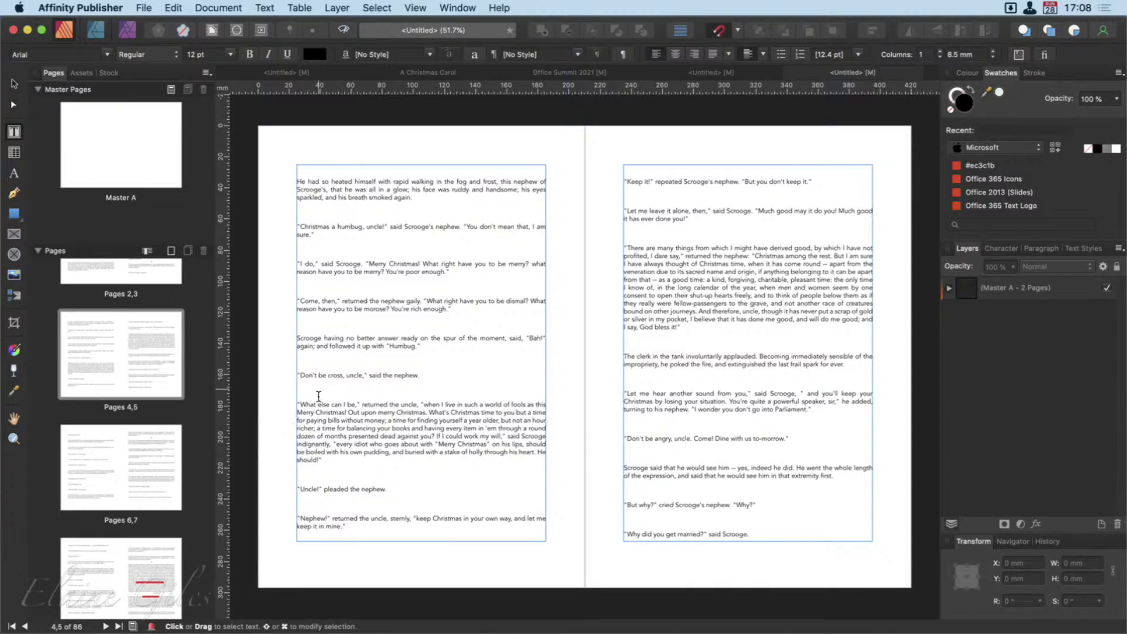
left_click(318, 396)
scroll(337, 352, "up", 15)
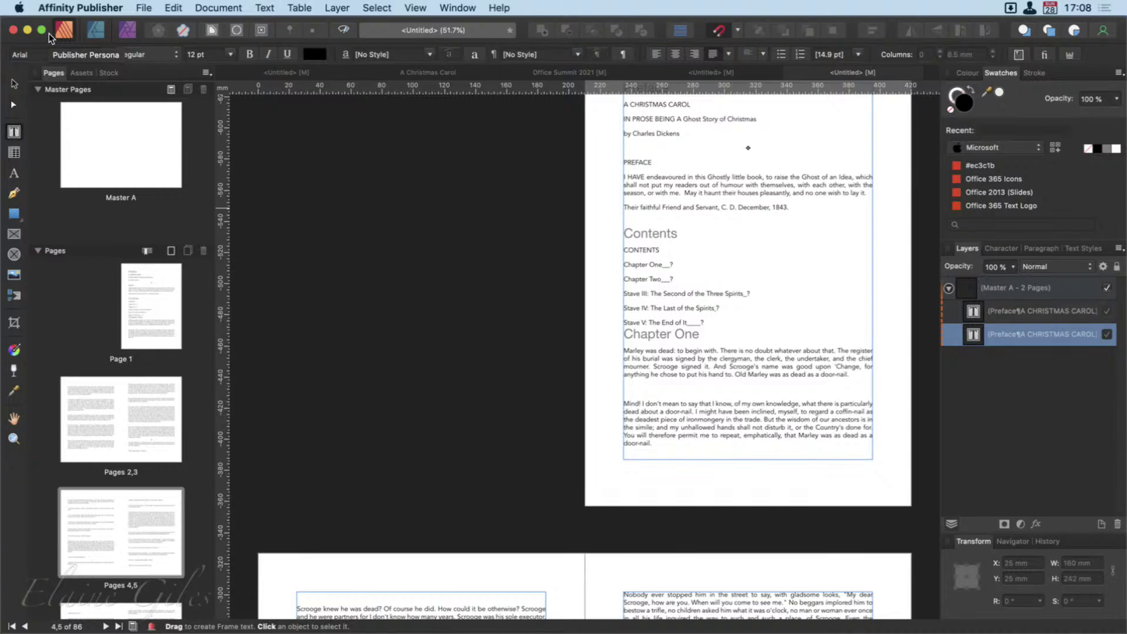
Step: Use Alfred to find Scrivener's recent projects and open A Christmas Carol (Novel Template) Demo v2 Copy
key("alt+space")
type("scri")
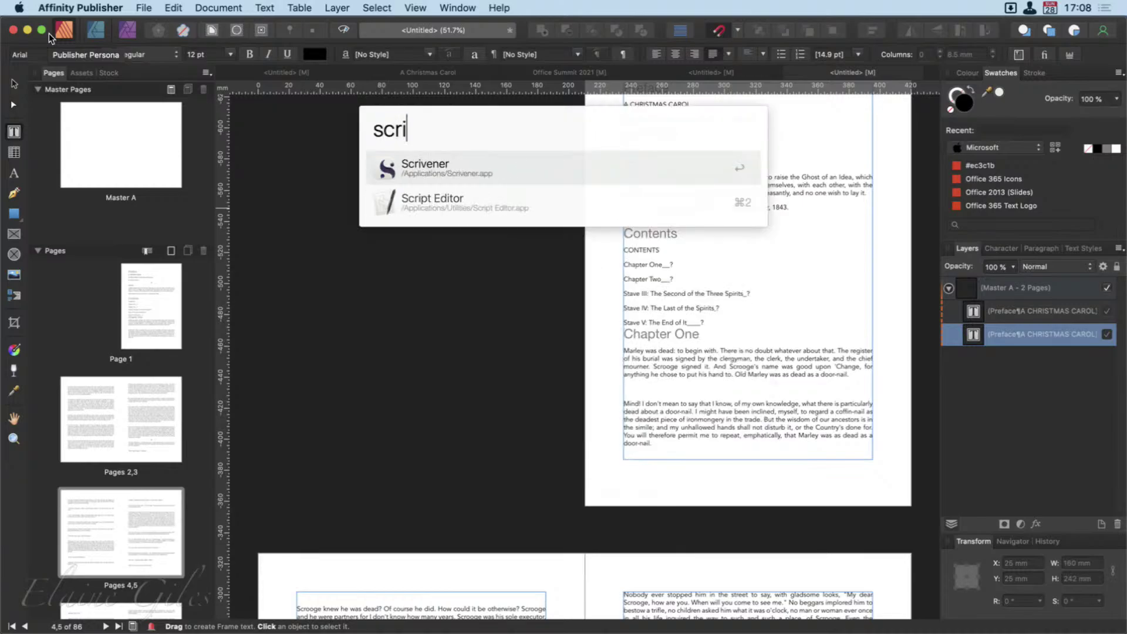
key("Right")
key("Return")
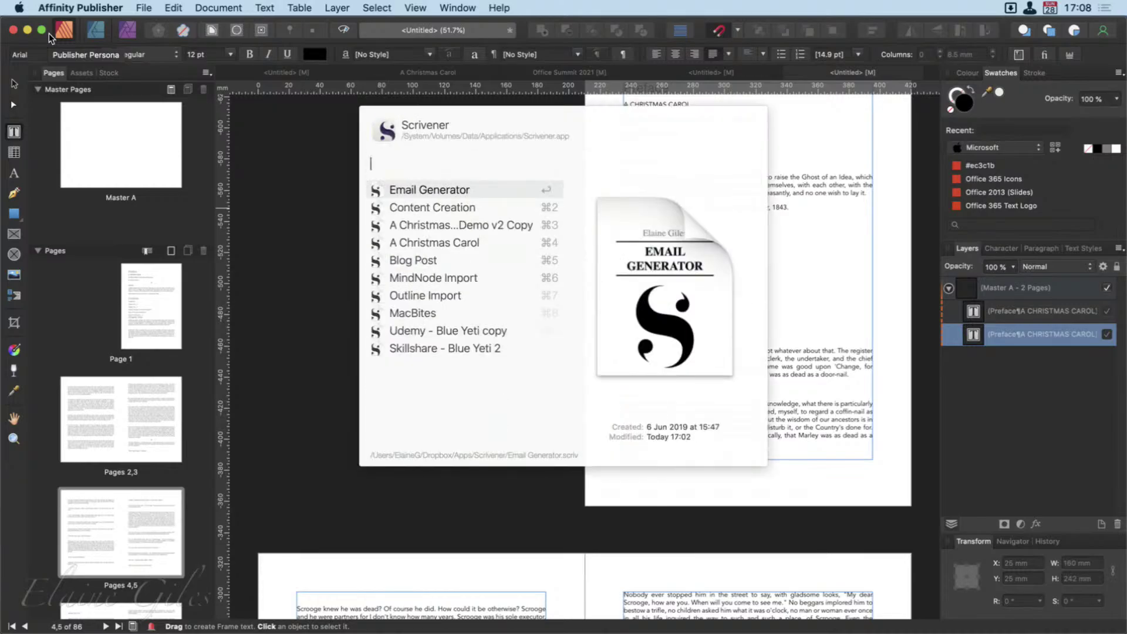
key("Down")
key("Down")
key("Return")
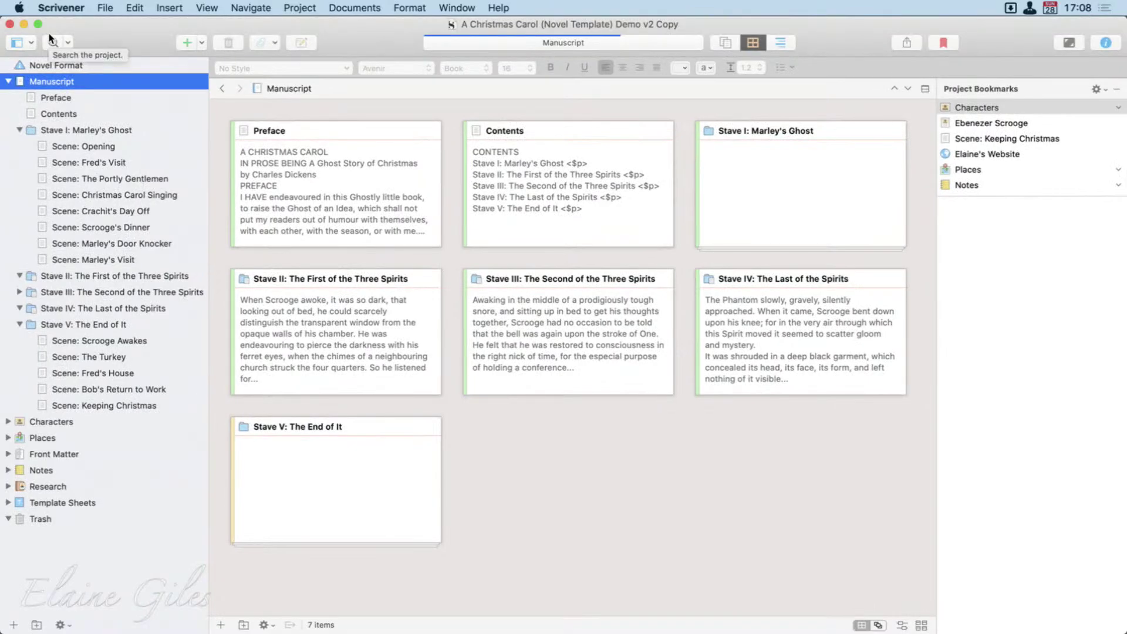
Step: Open the novel's compile settings and compare the section layouts of the Vellum Export and Modern formats
left_click(112, 6)
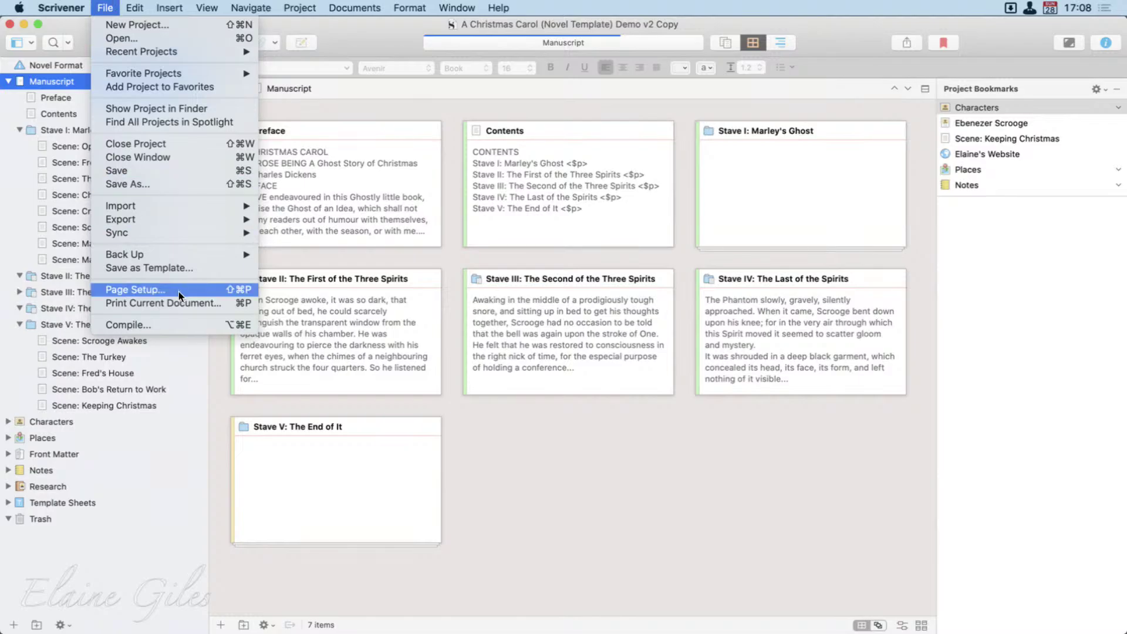
mouse_move(168, 219)
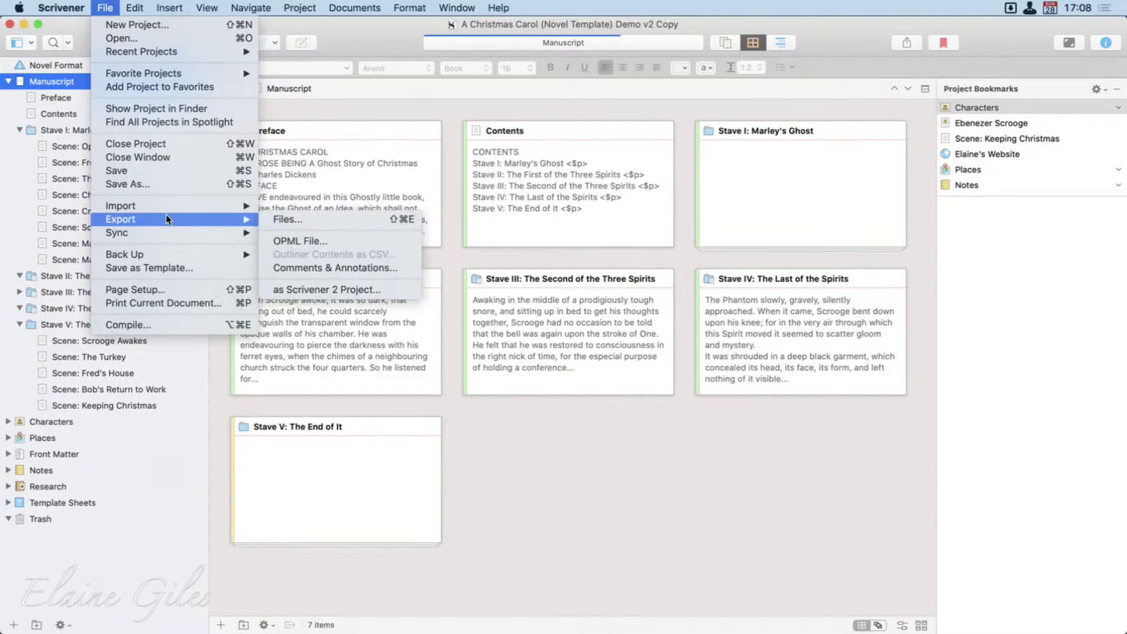
left_click(165, 324)
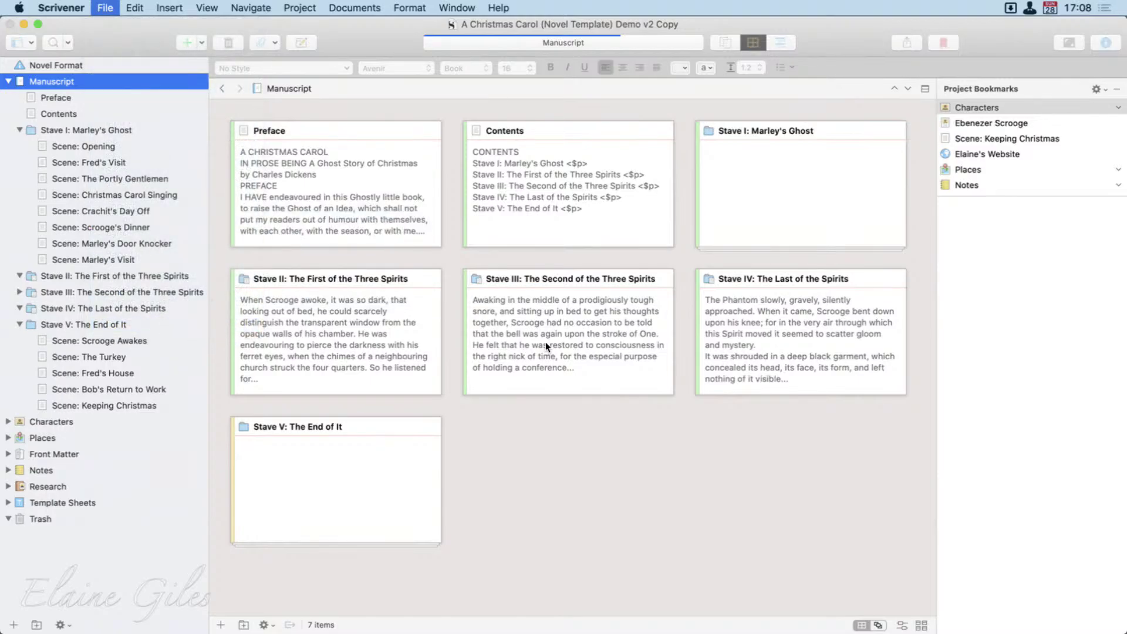
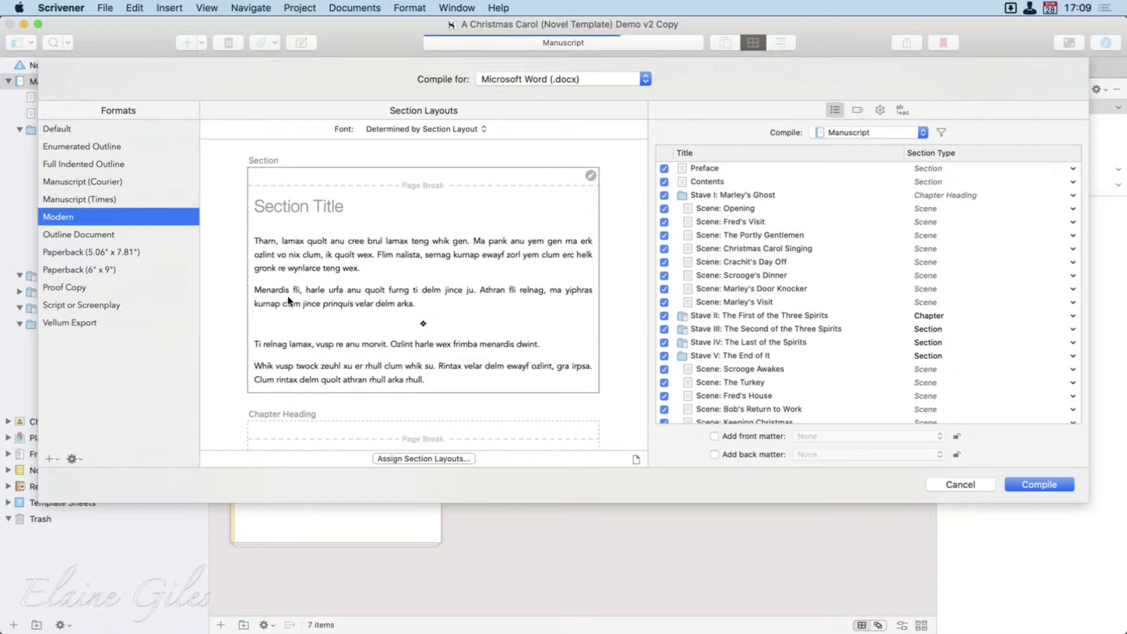
left_click(74, 320)
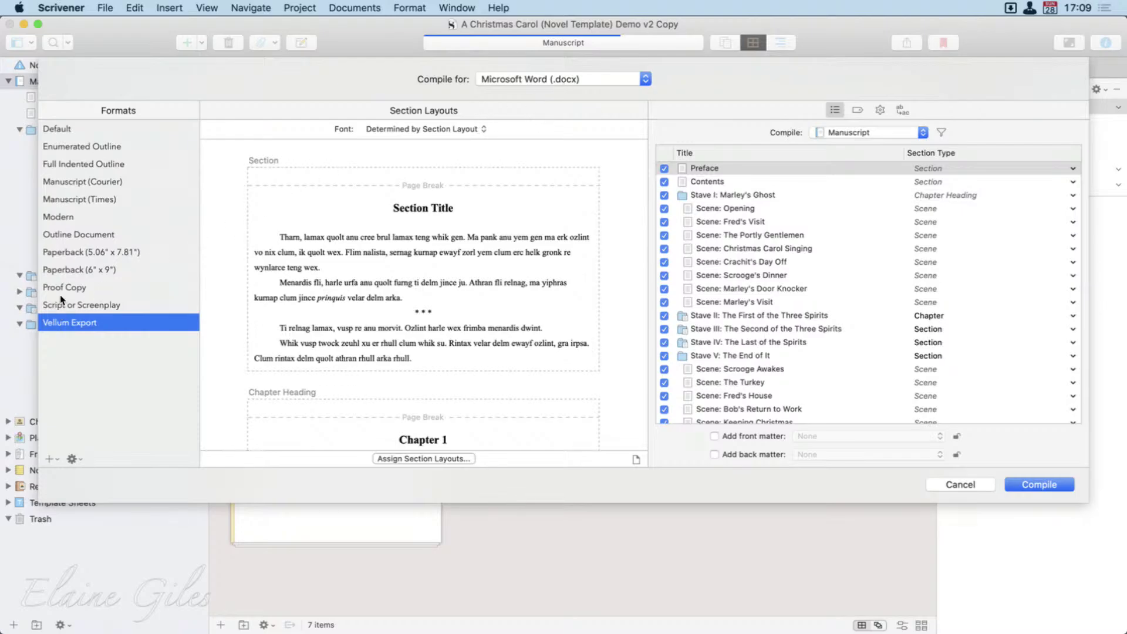
left_click(70, 217)
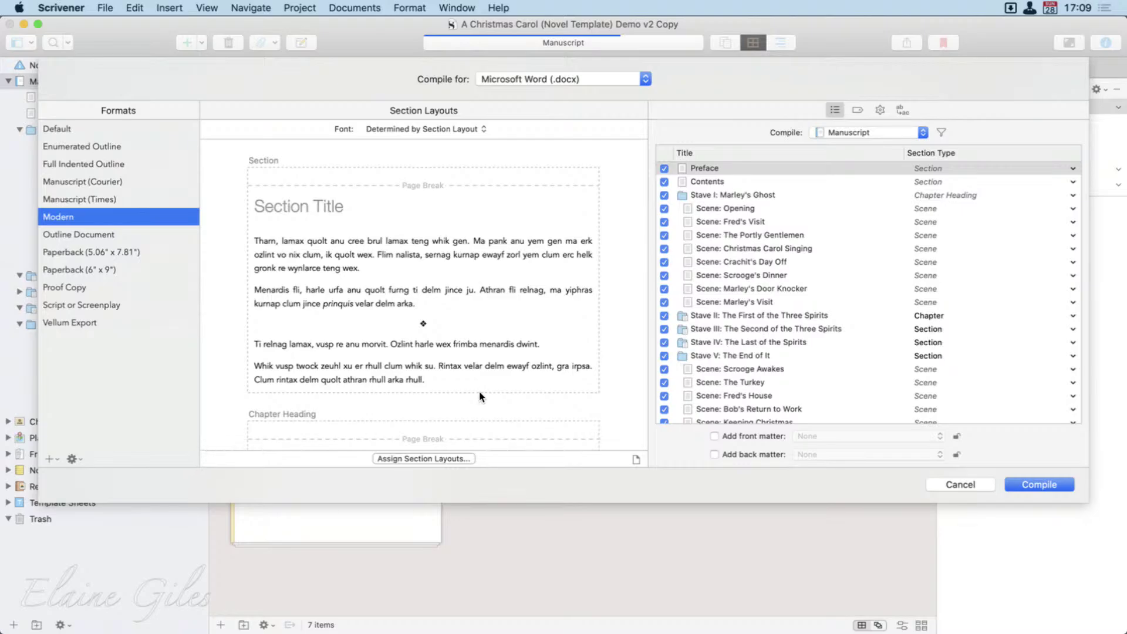
scroll(525, 388, "down", 2)
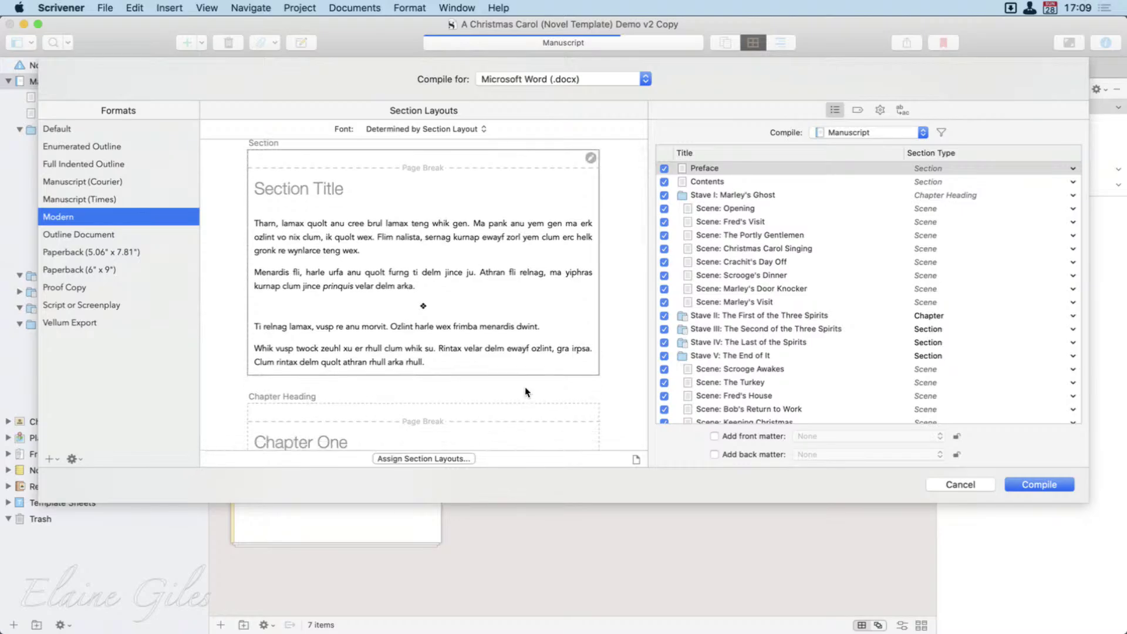
scroll(525, 388, "up", 2)
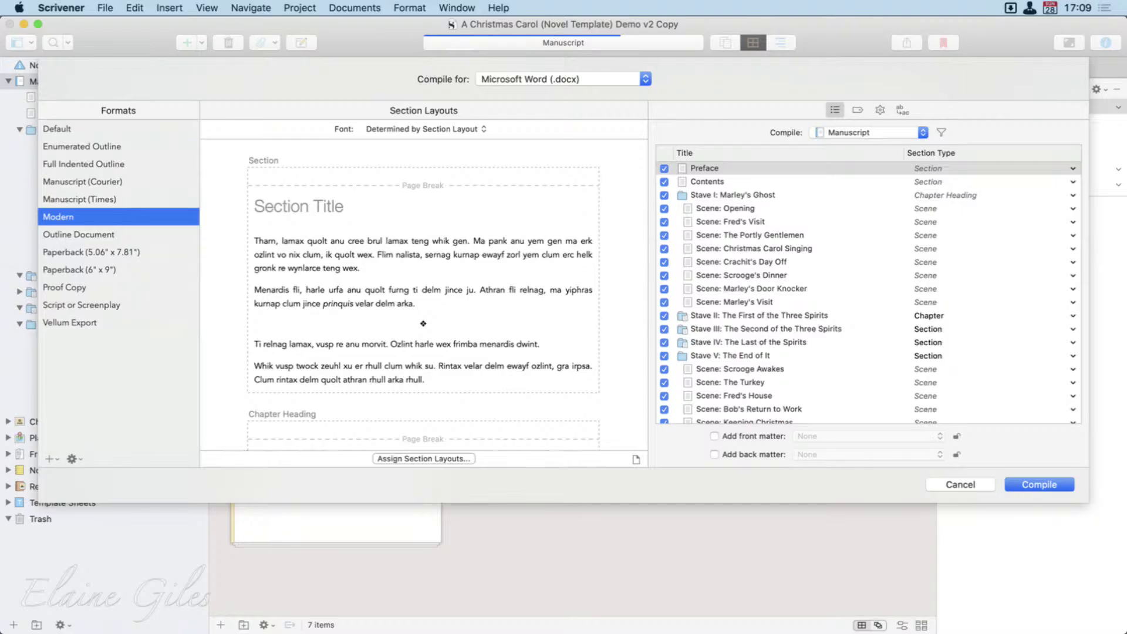
Step: Use Alfred to open the Email Generator project from Scrivener's recent projects
key("alt+space")
type("scri")
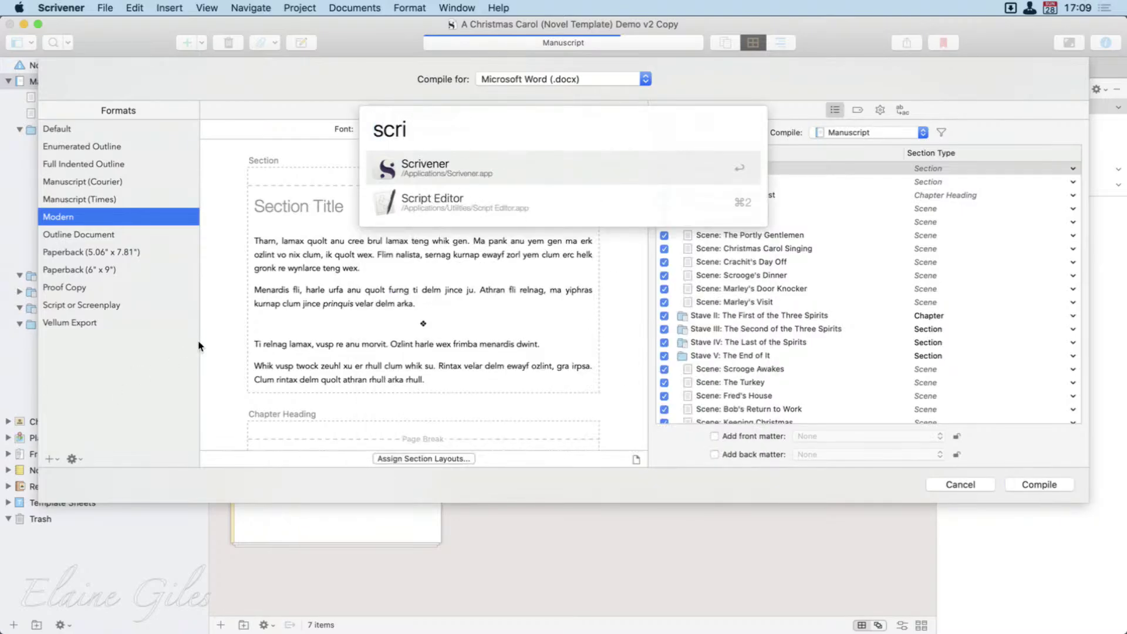
key("Right")
key("Return")
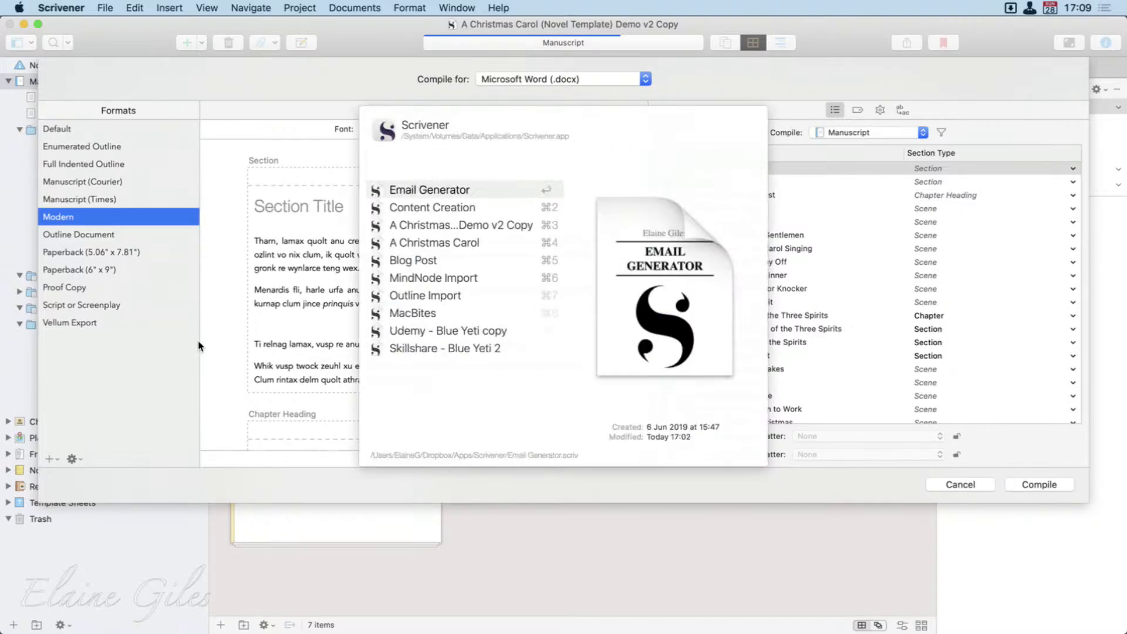
key("Return")
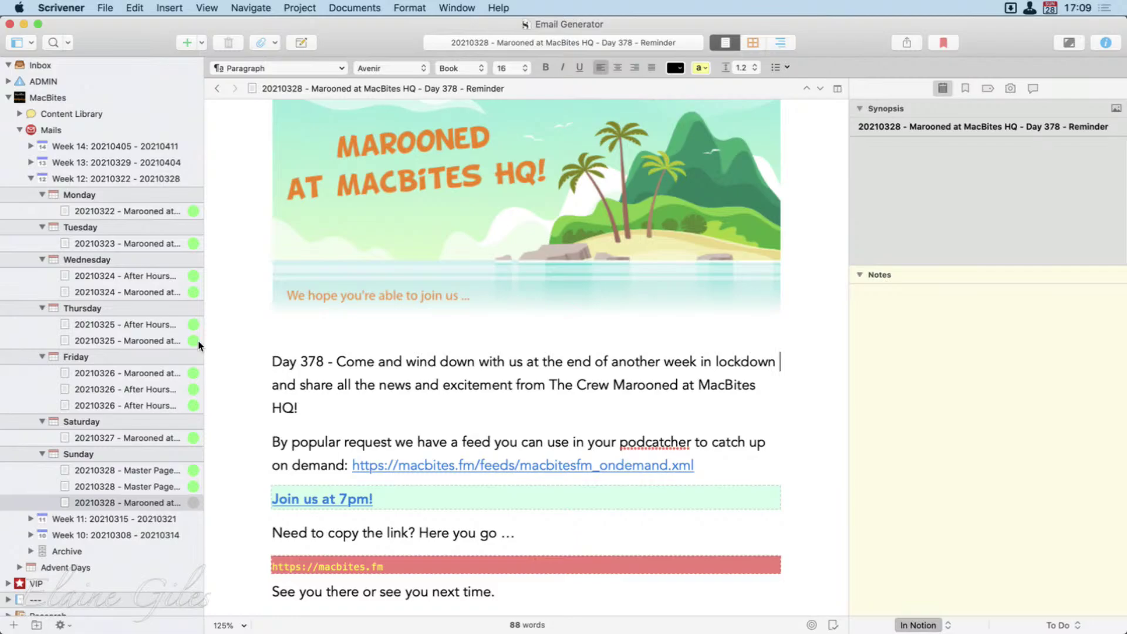
Step: Compile the current selection with the VIP Mail format and export it to the Desktop as VIP
key("alt+super+e")
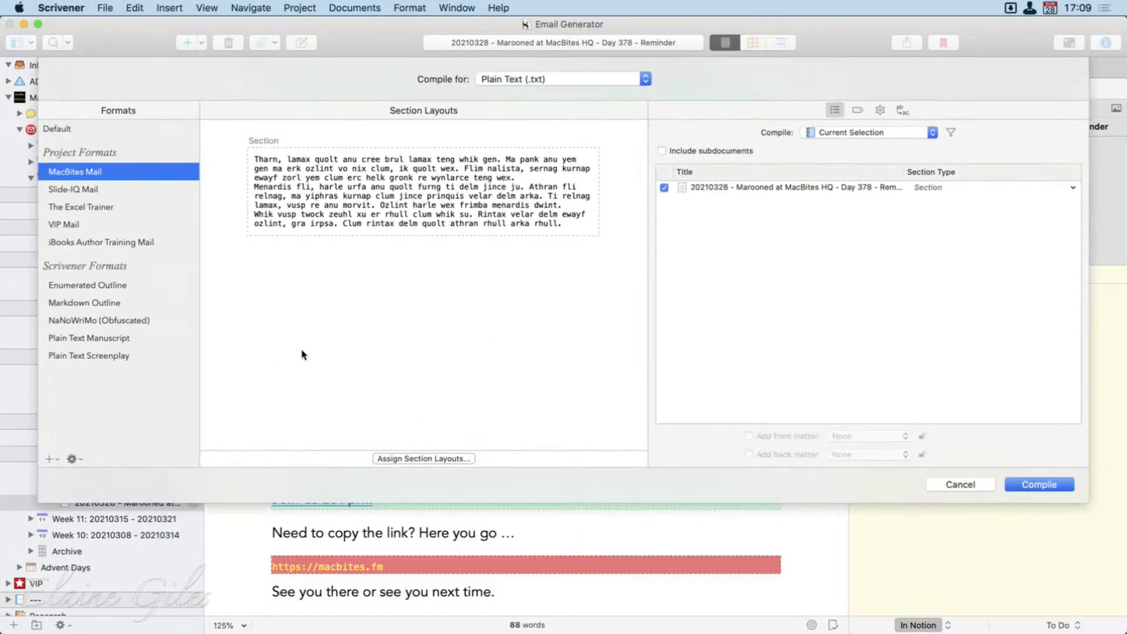
left_click(72, 225)
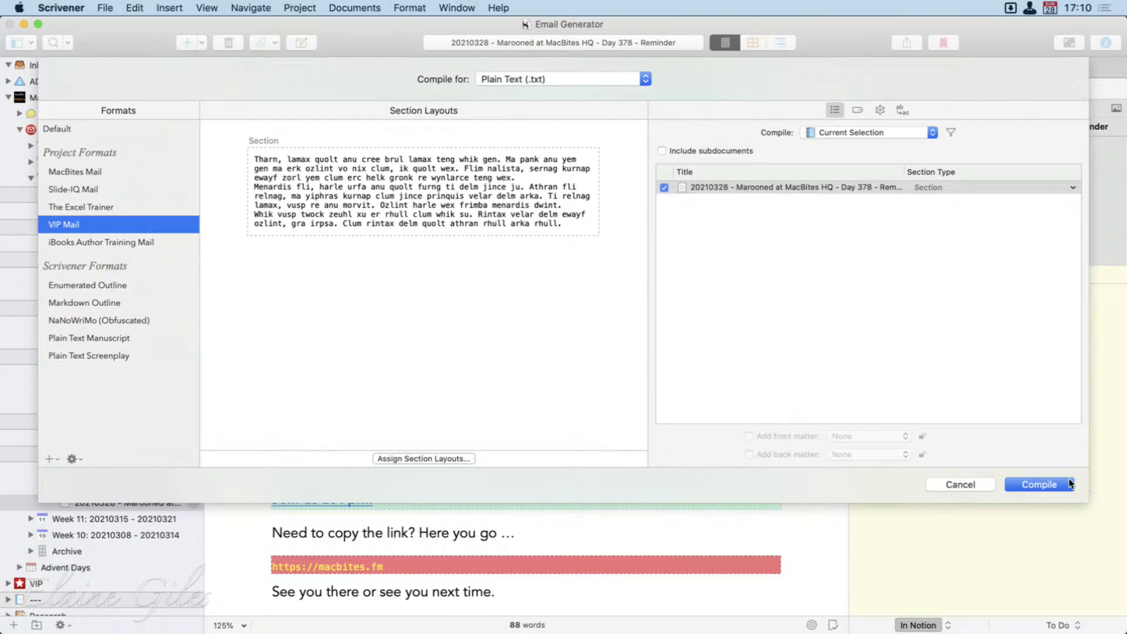
left_click(1019, 484)
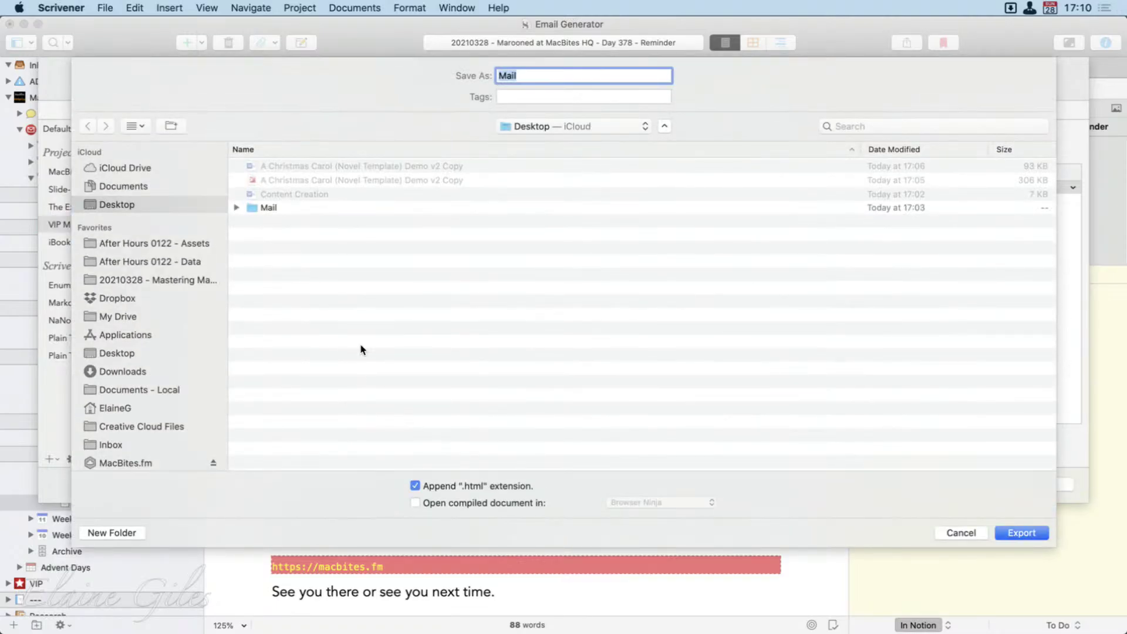
type("VIP")
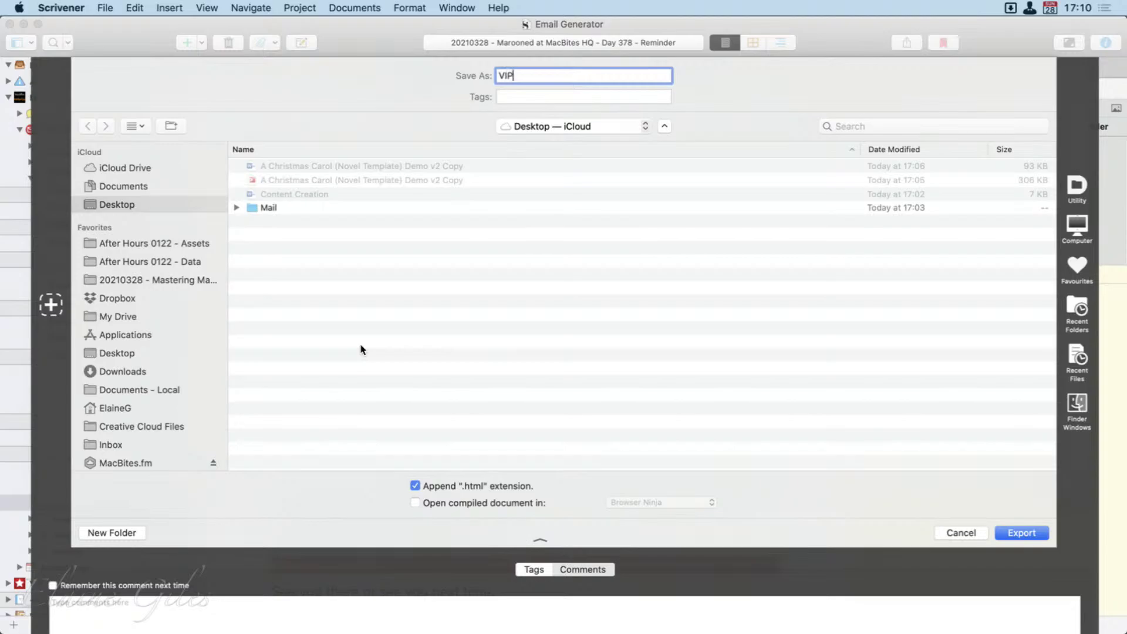
key("Return")
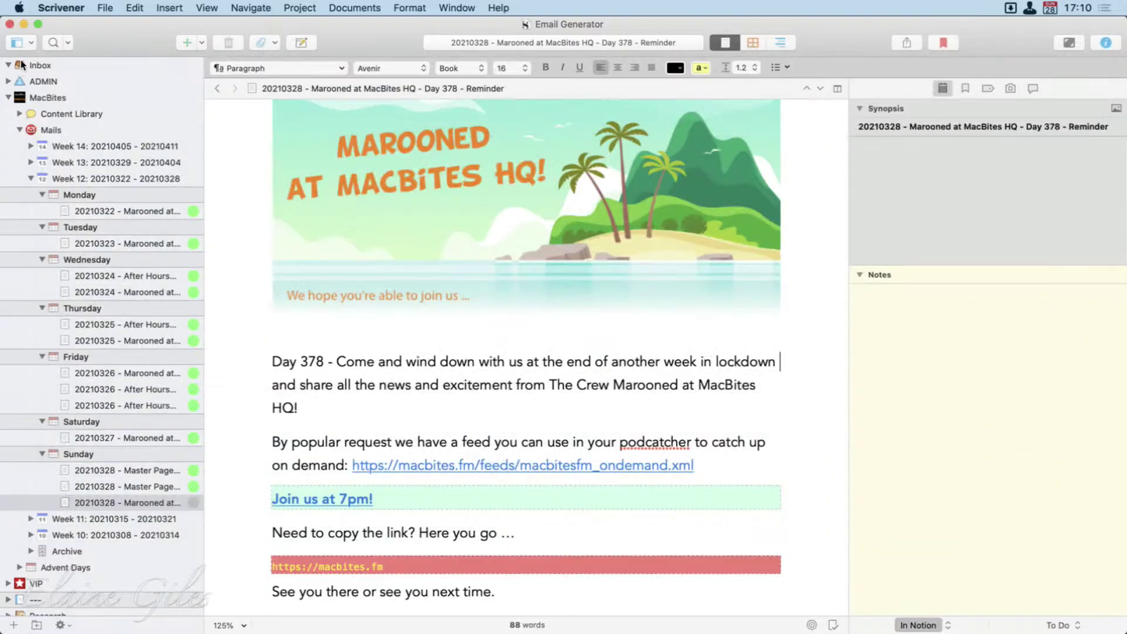
Step: Minimise the Email Generator and Affinity Publisher windows and open the VIP folder on the Desktop
left_click(23, 24)
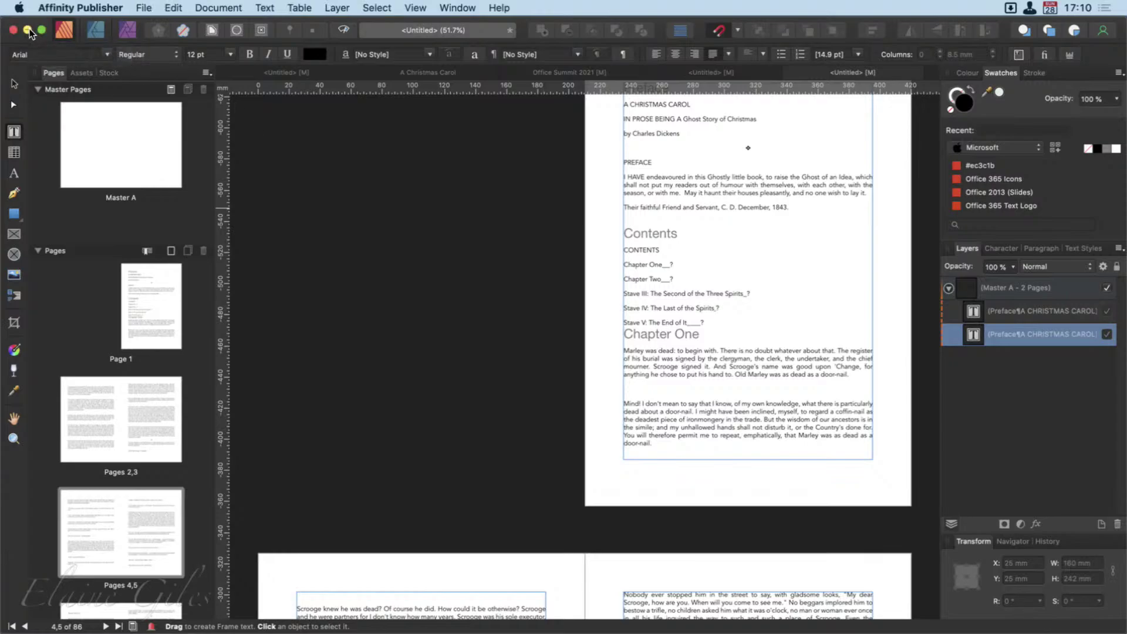
left_click(27, 30)
double_click(1013, 217)
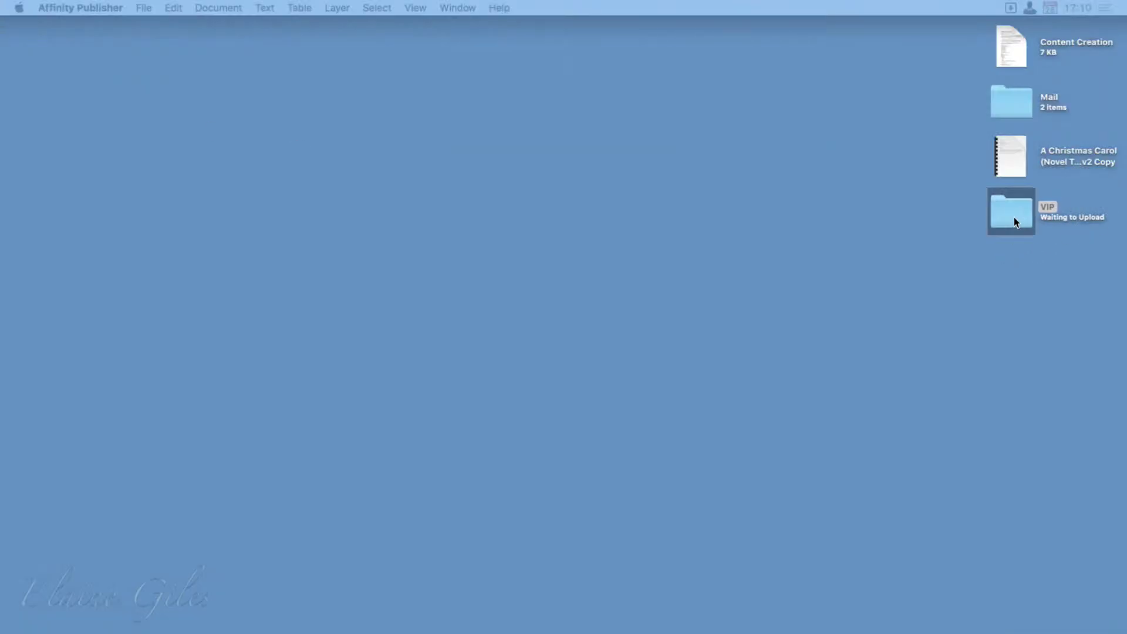
Step: Preview the compiled VIP.html email down to its footer, and close the preview and the VIP folder window
left_click(576, 167)
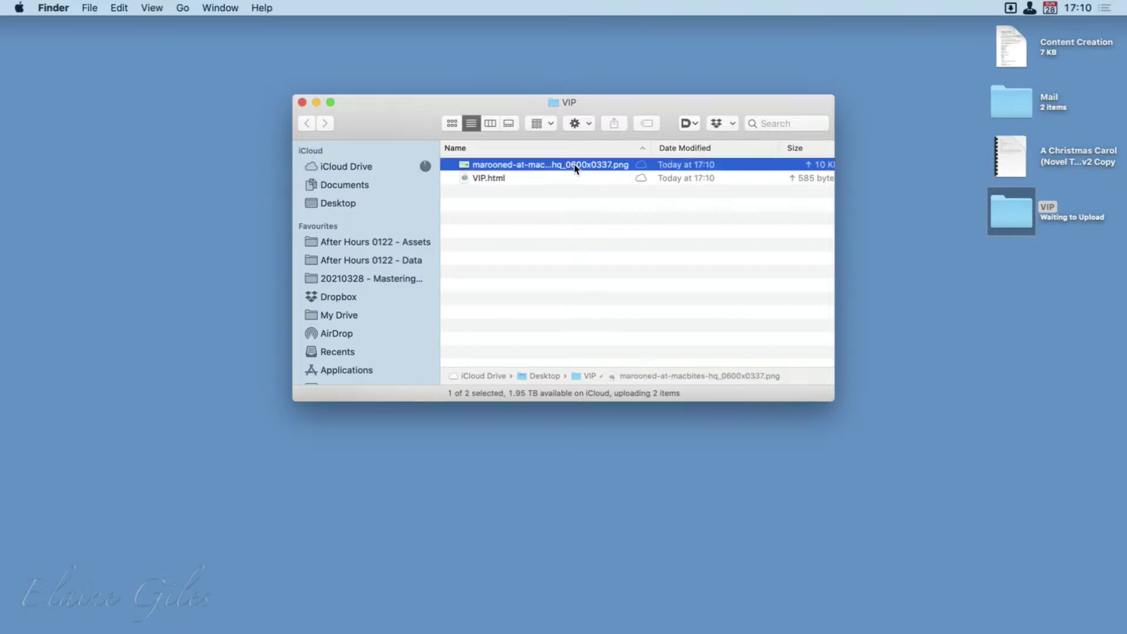
left_click(530, 181)
key("space")
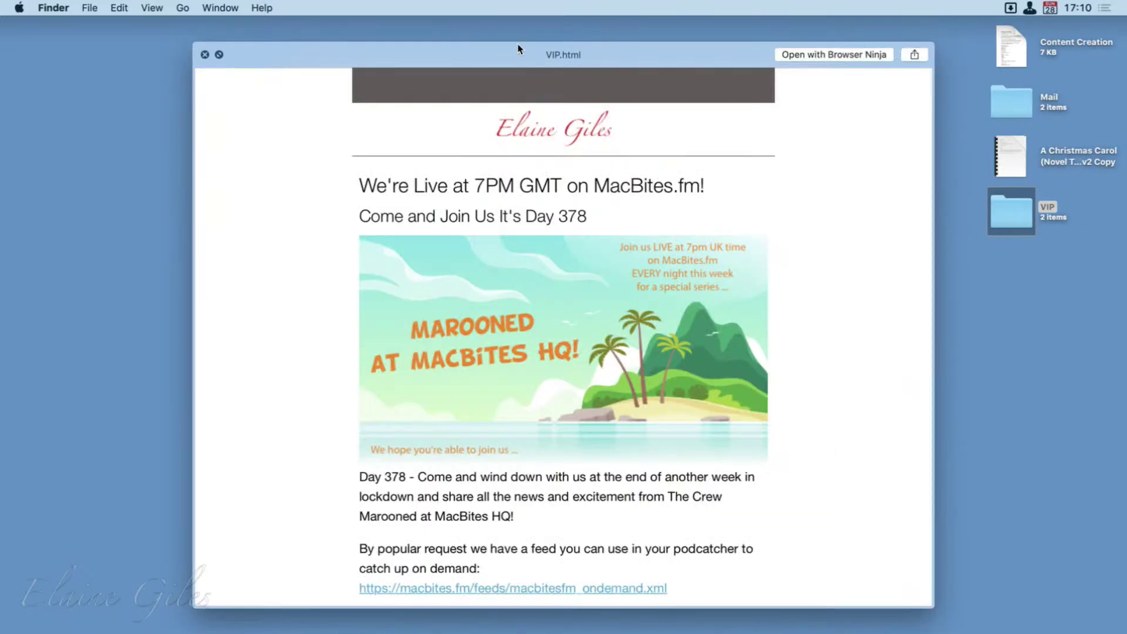
scroll(583, 368, "down", 10)
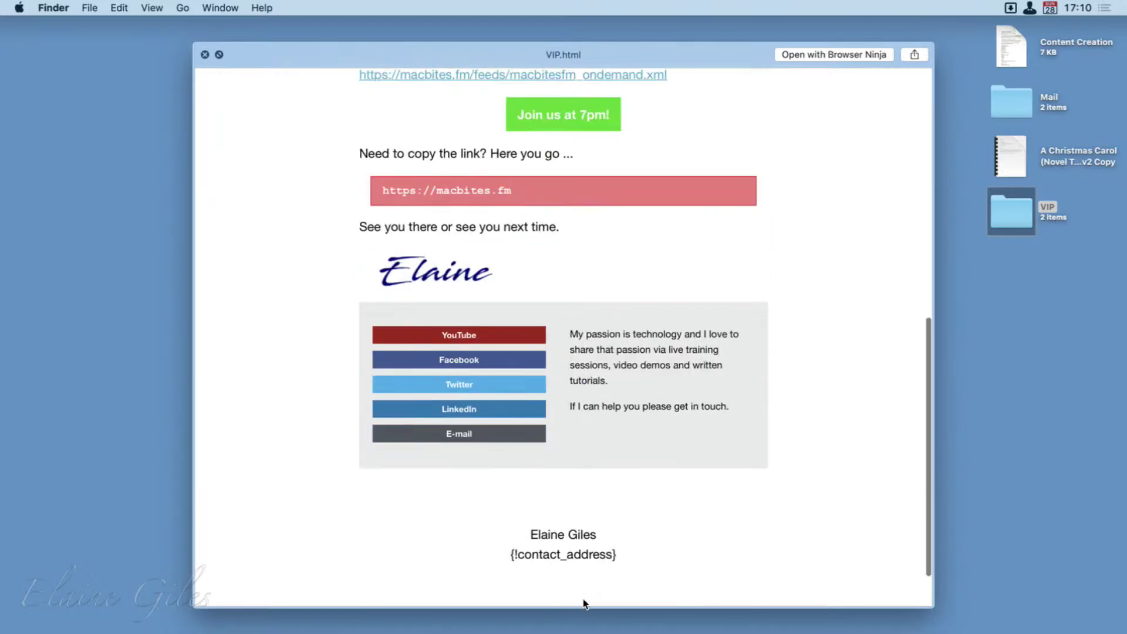
key("space")
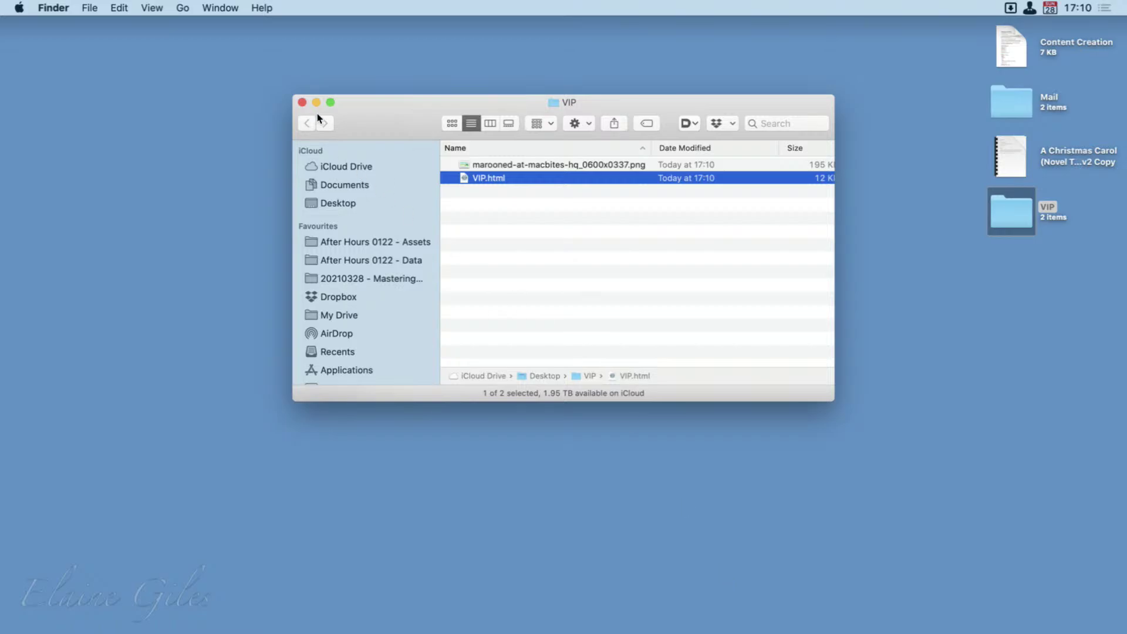
left_click(302, 103)
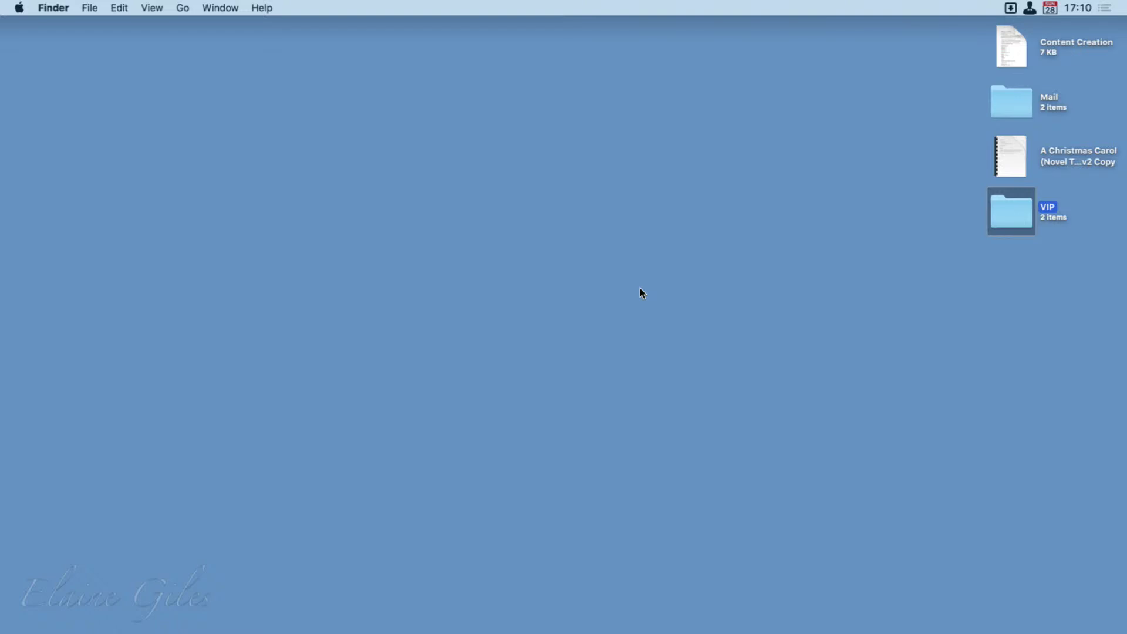
Step: Switch to Affinity Publisher's untitled document window and create a new A4 portrait document with 12 pages
key("alt+space")
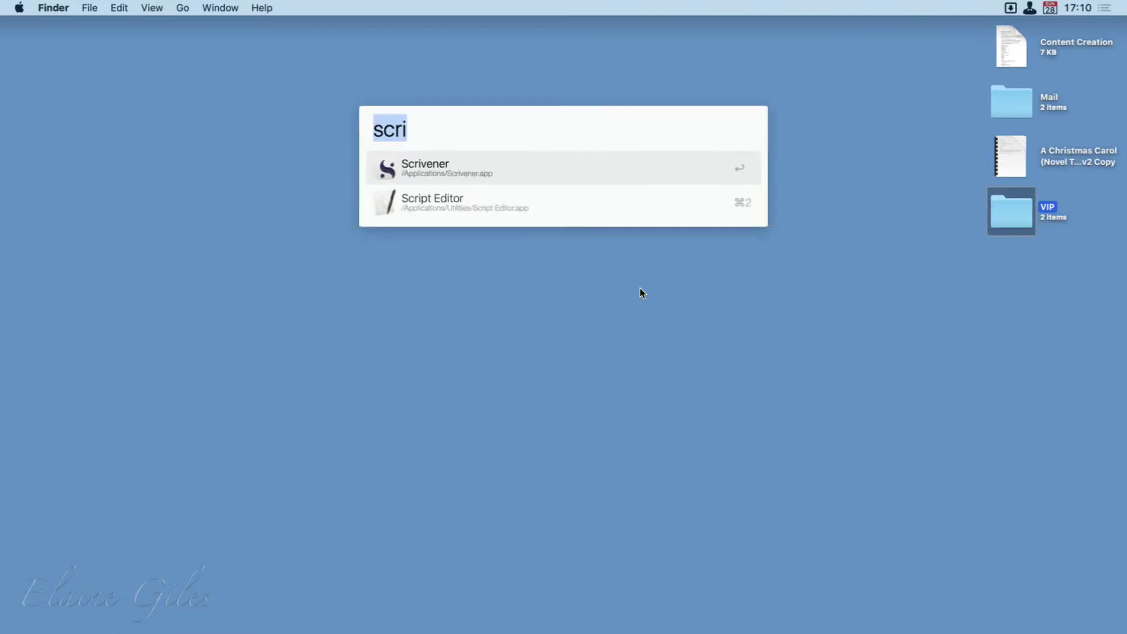
type("pub")
key("Return")
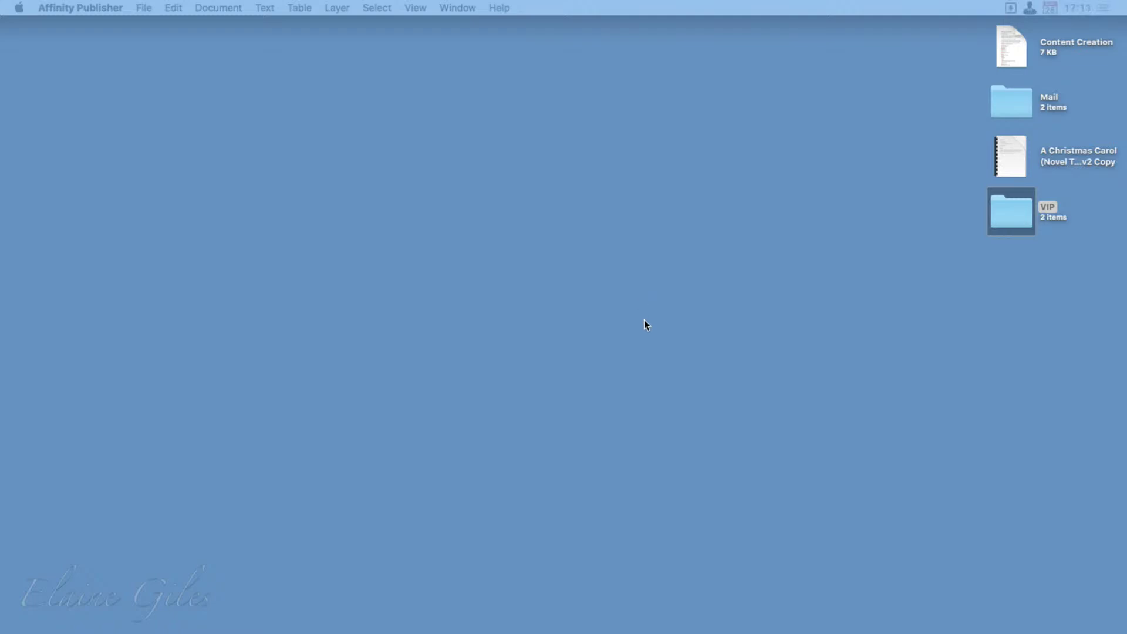
key("super+Tab")
key("super+grave")
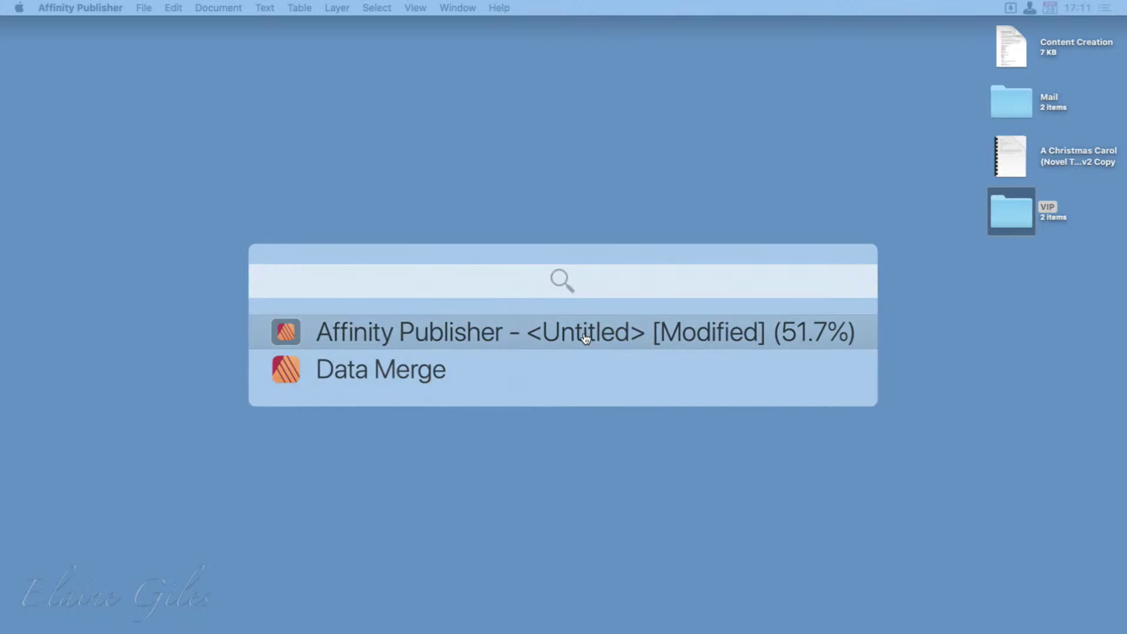
left_click(573, 326)
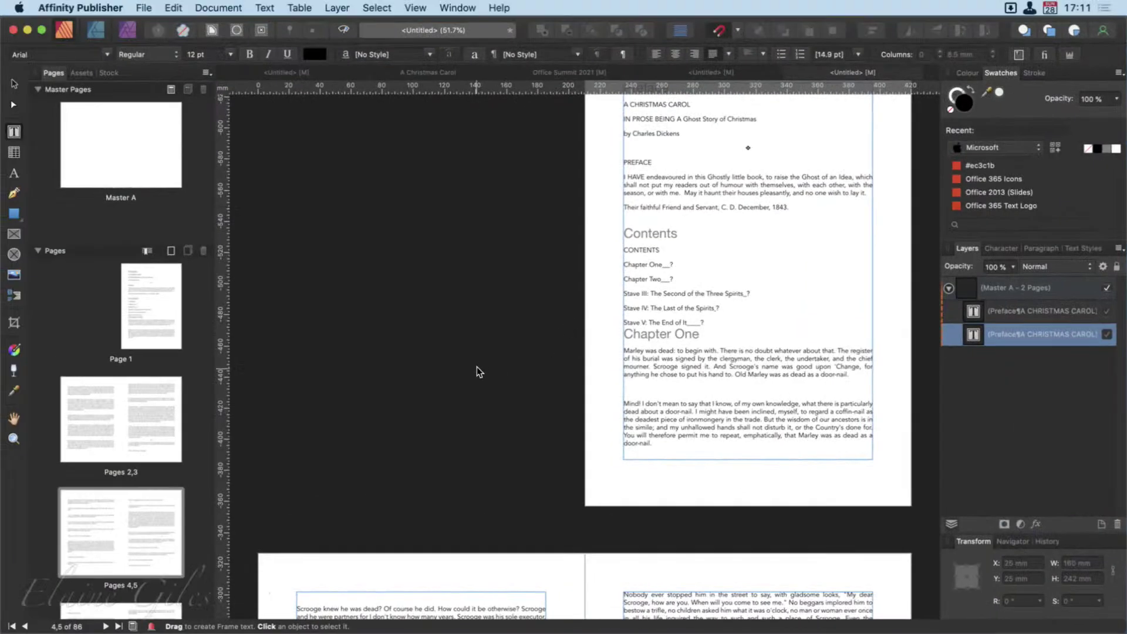
key("super+n")
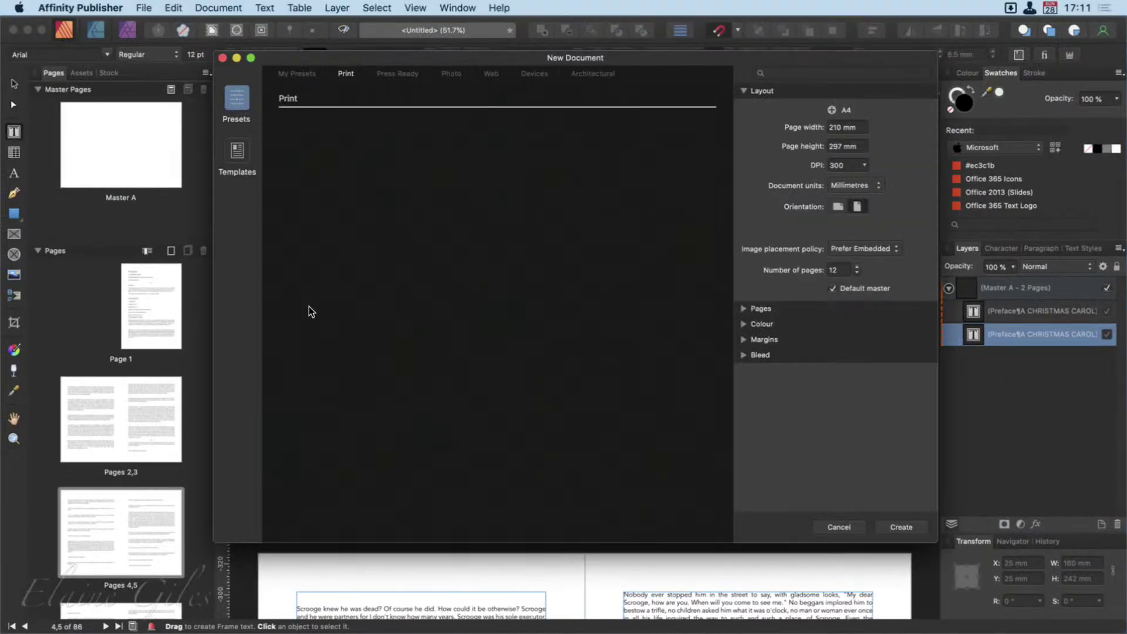
key("Escape")
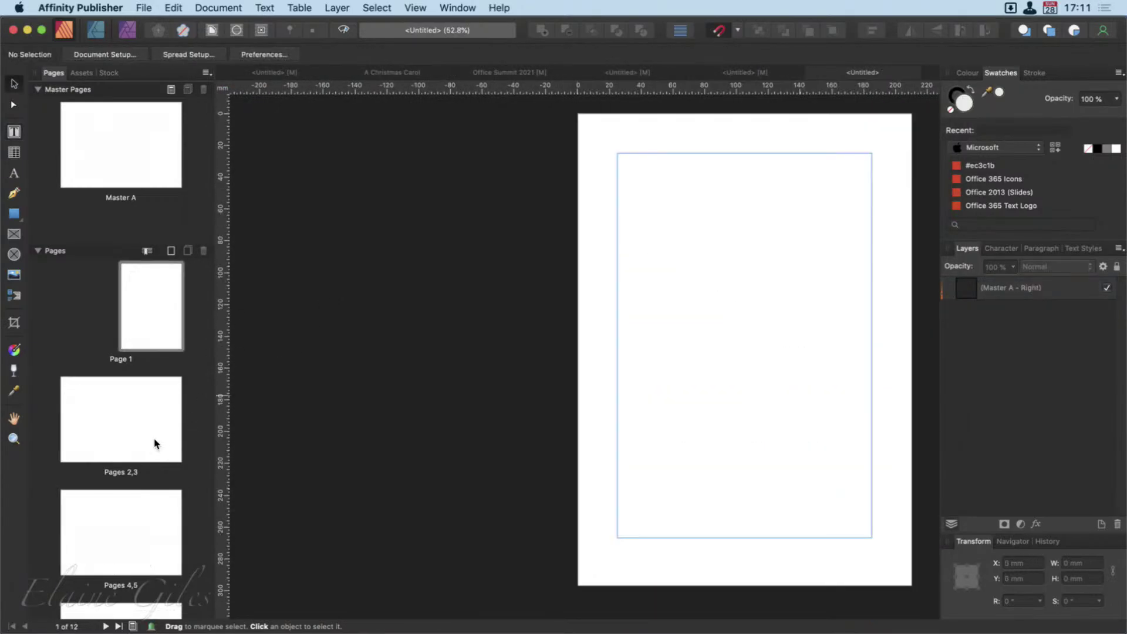
Step: Delete pages 2 to 12 from the new document, leaving only page 1
scroll(155, 444, "down", 5)
scroll(155, 443, "down", 2)
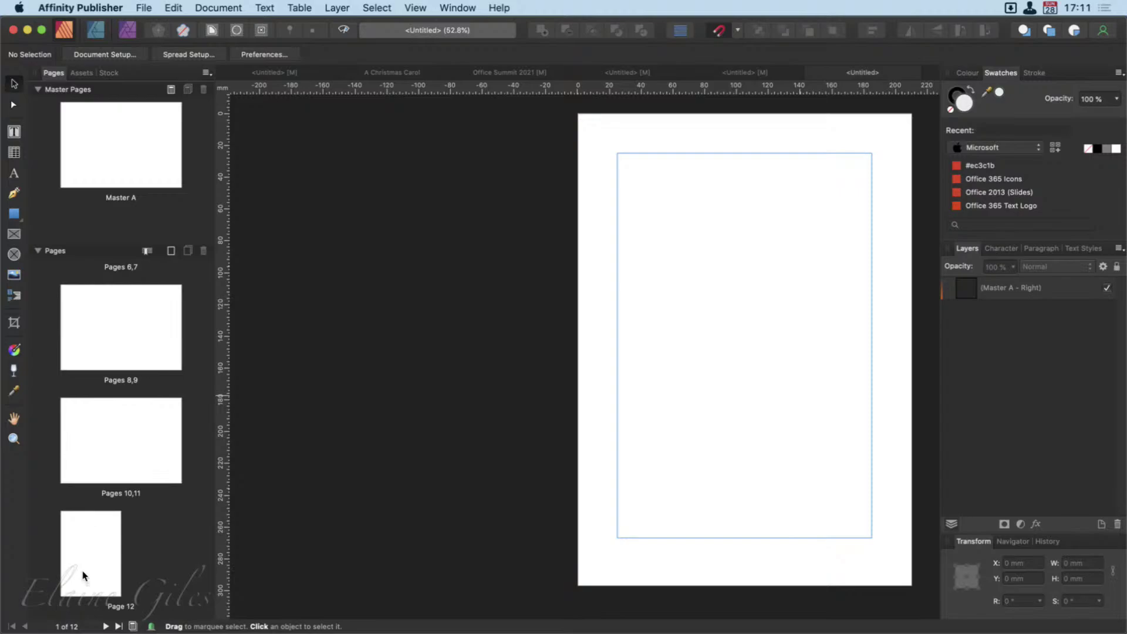
left_click(84, 576)
scroll(126, 470, "up", 6)
left_click(130, 421, "shift")
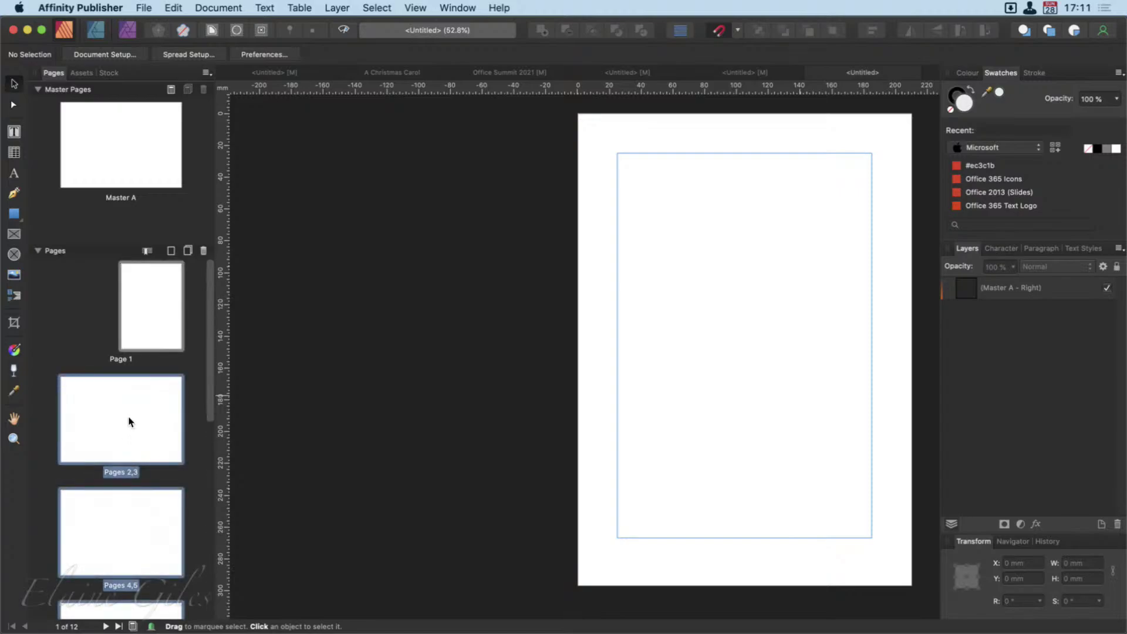
right_click(130, 422)
left_click(398, 466)
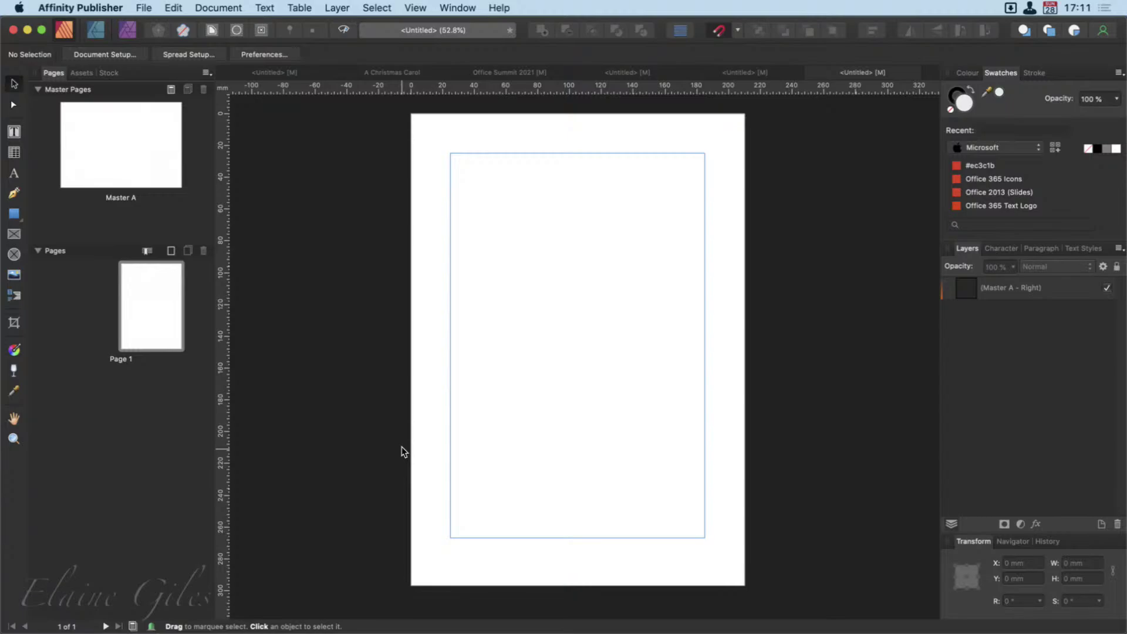
Step: Open Master A for editing and draw a text frame of about 160 × 242 mm filling the margins on each of its two pages
left_click(133, 137)
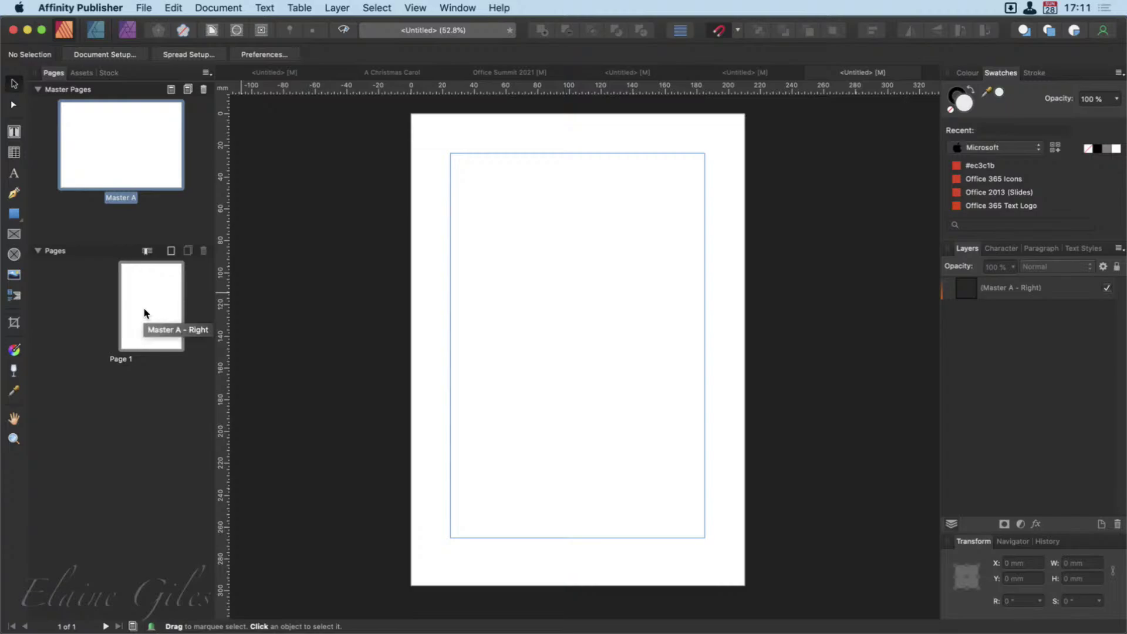
double_click(116, 139)
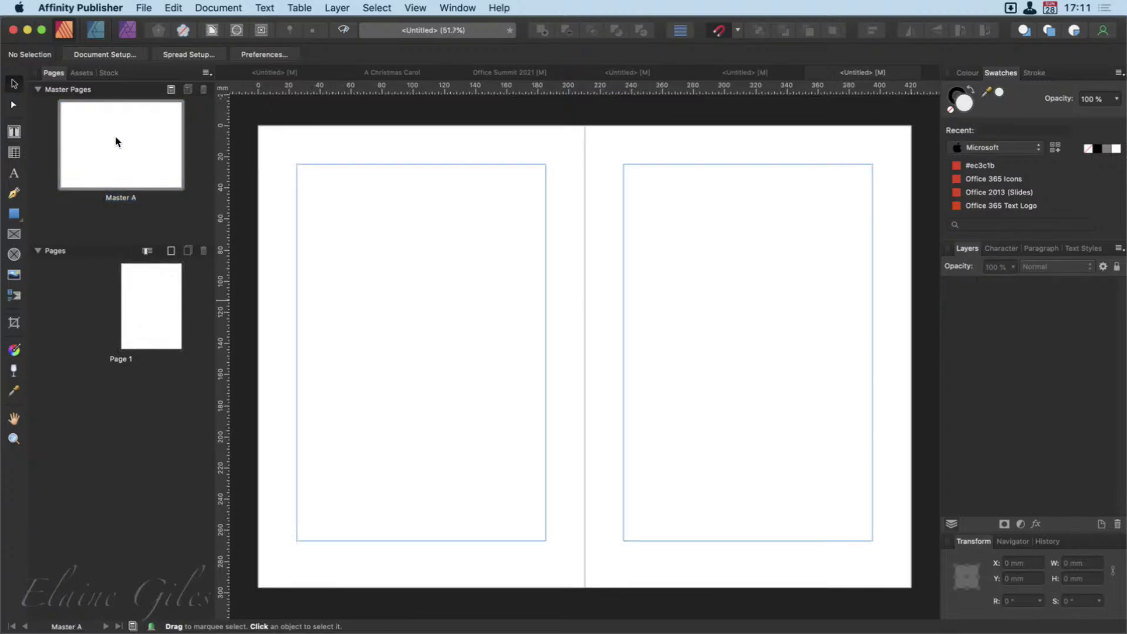
left_click(15, 133)
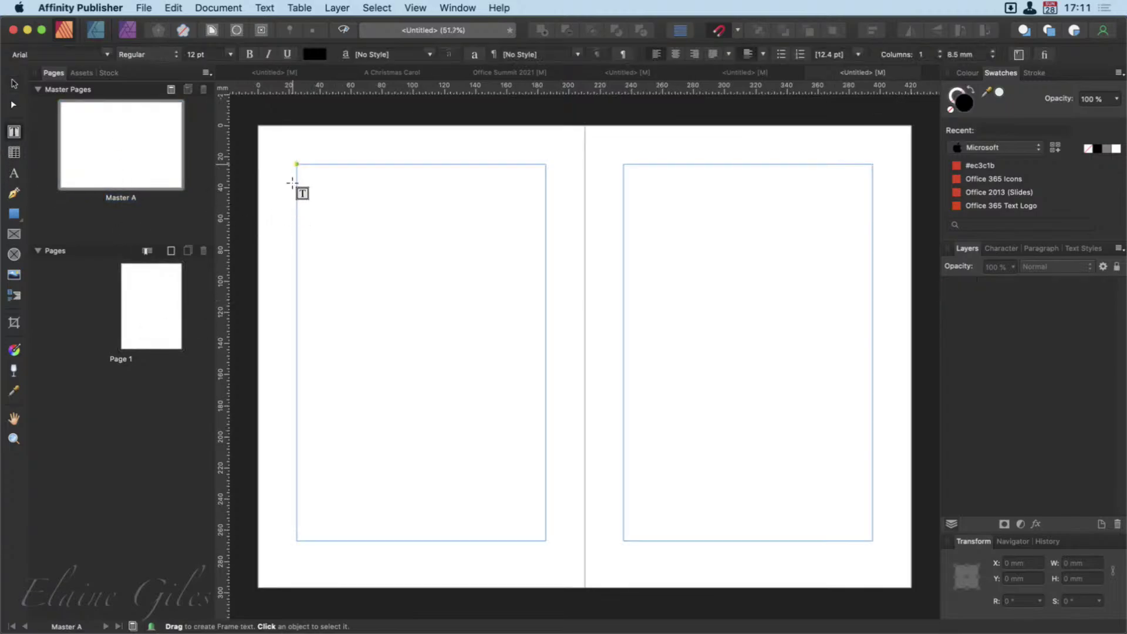
left_click_drag(296, 164, 546, 541)
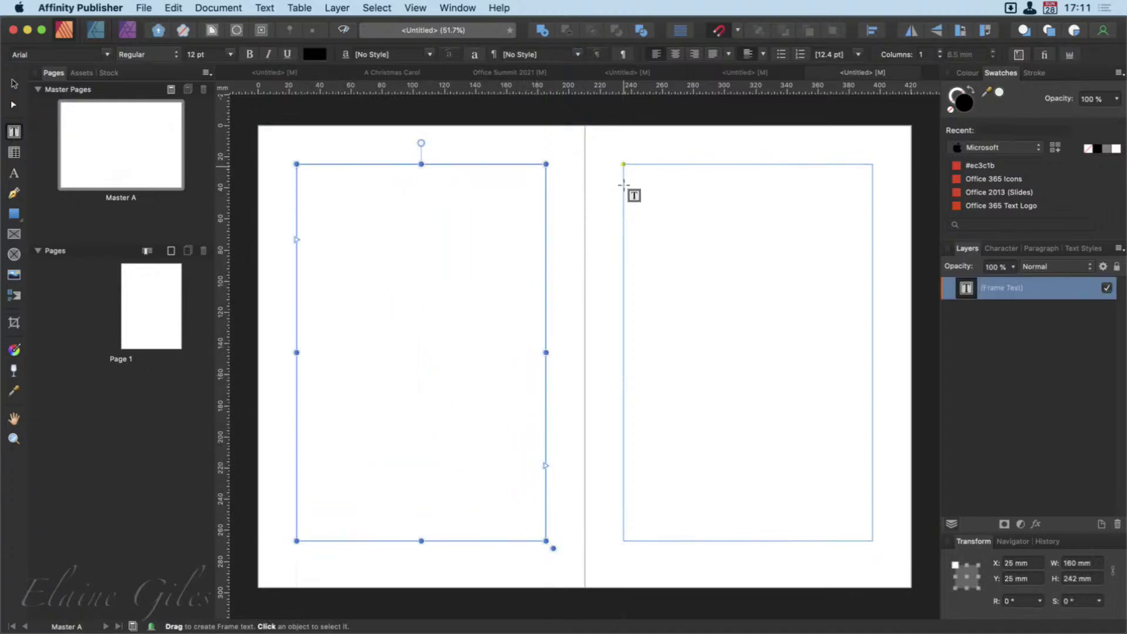
left_click_drag(623, 165, 873, 555)
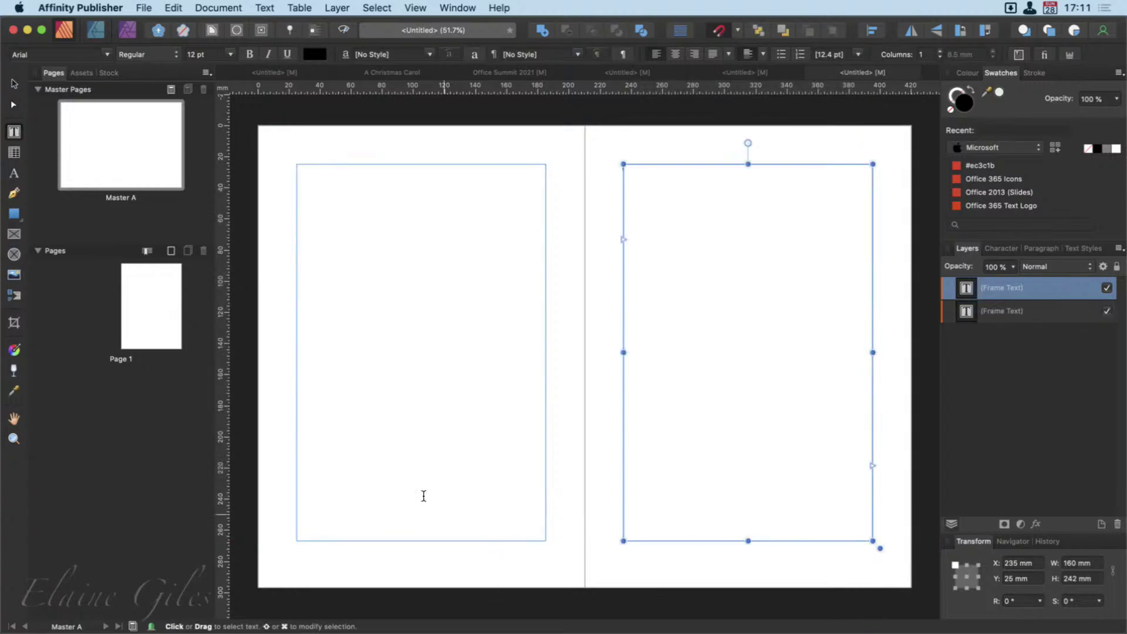
Step: Link the left master page's text frame to the right page's frame so that text flows between them, and check the link
left_click(14, 85)
left_click(492, 351)
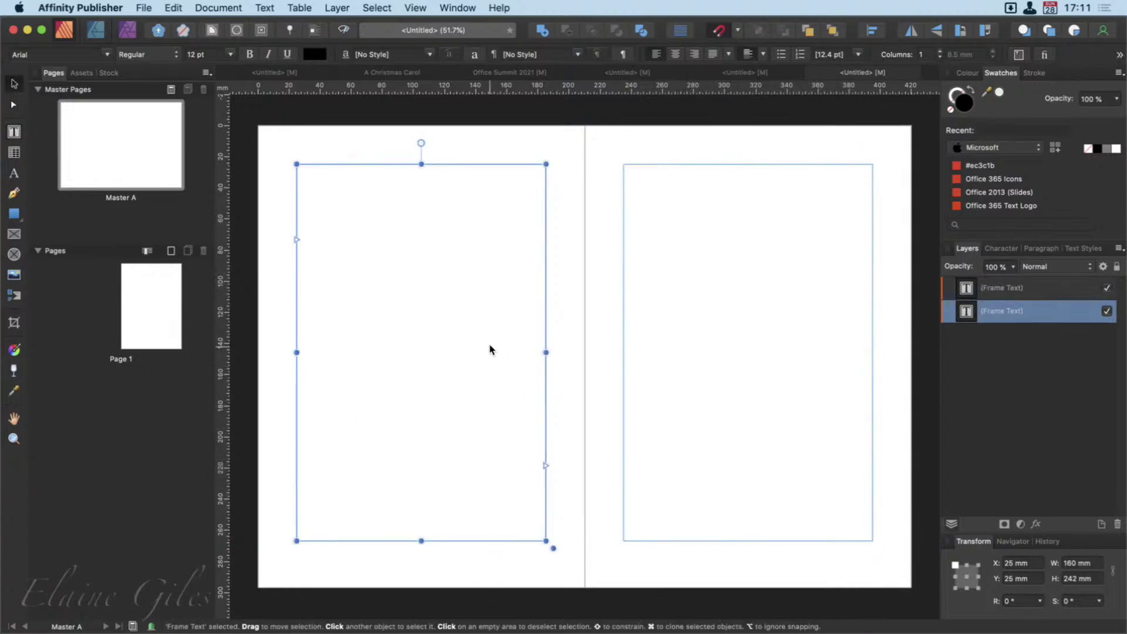
left_click(546, 486)
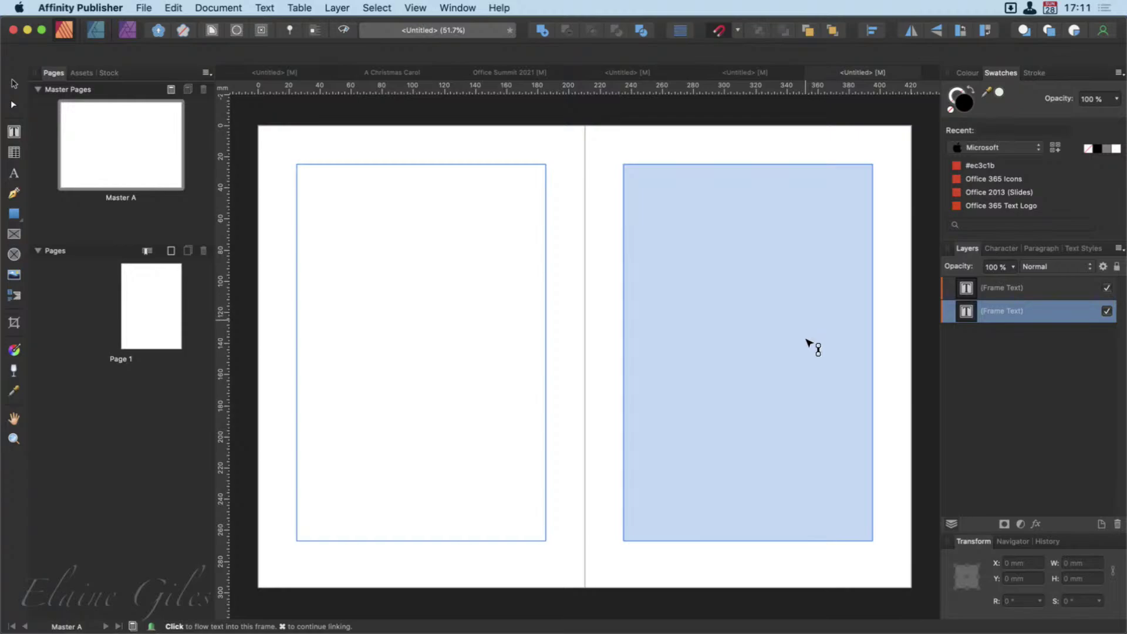
left_click(709, 256)
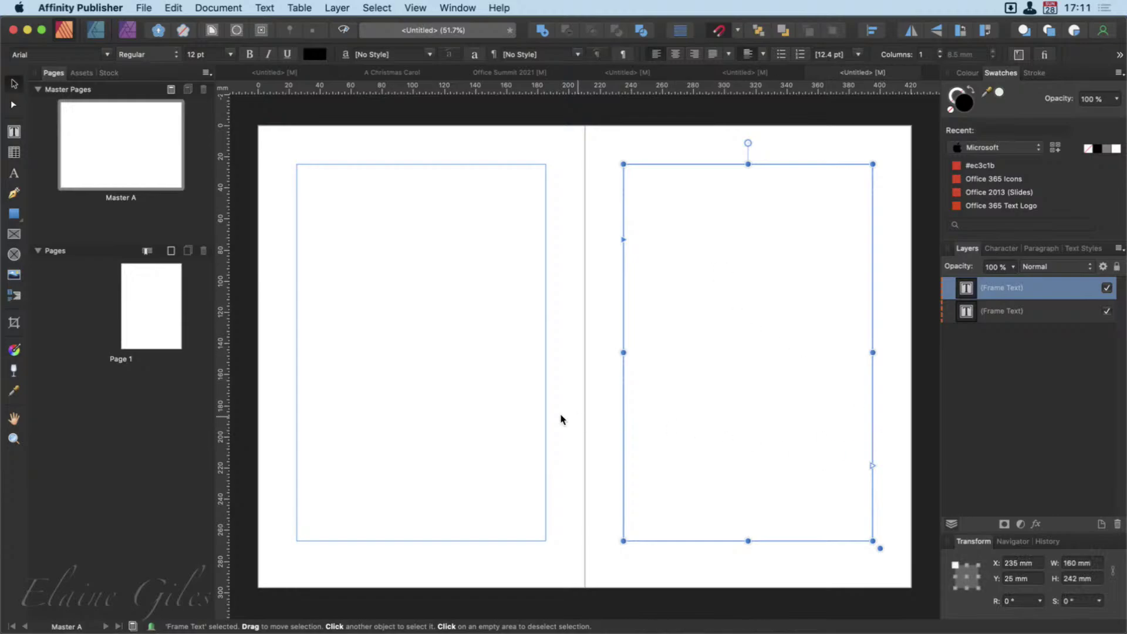
left_click(453, 423)
left_click(840, 443)
left_click(382, 411)
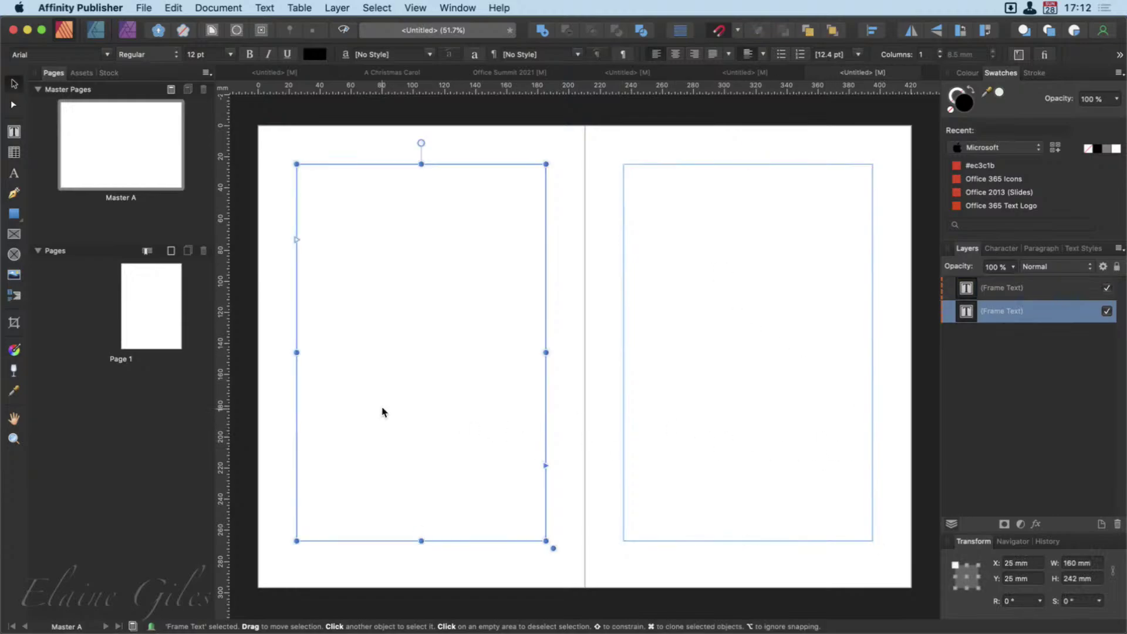
left_click(763, 434)
Step: Place the Word document "A Christmas Carol (Novel Template) Demo v2 Copy" from the Desktop into the text frame on page 1
double_click(179, 303)
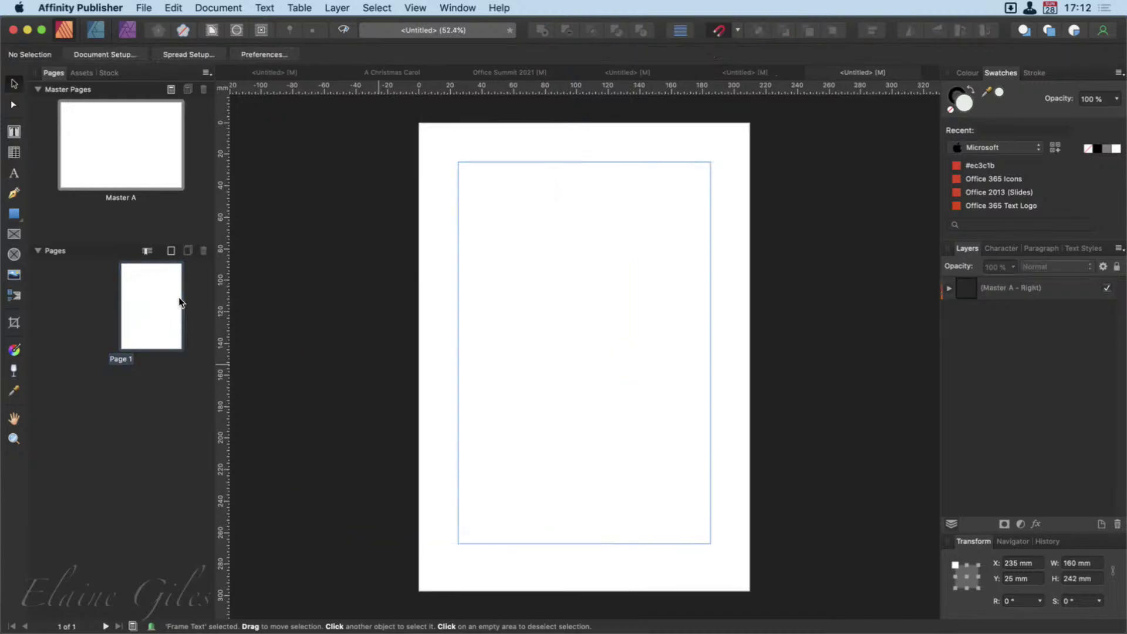
left_click(565, 453)
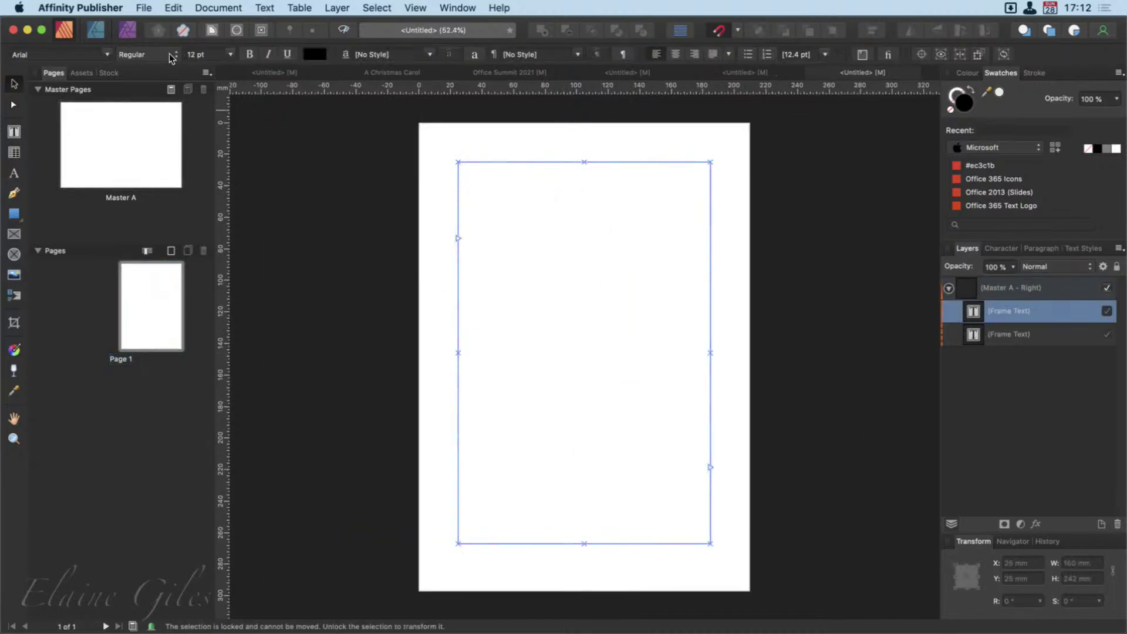
left_click(148, 7)
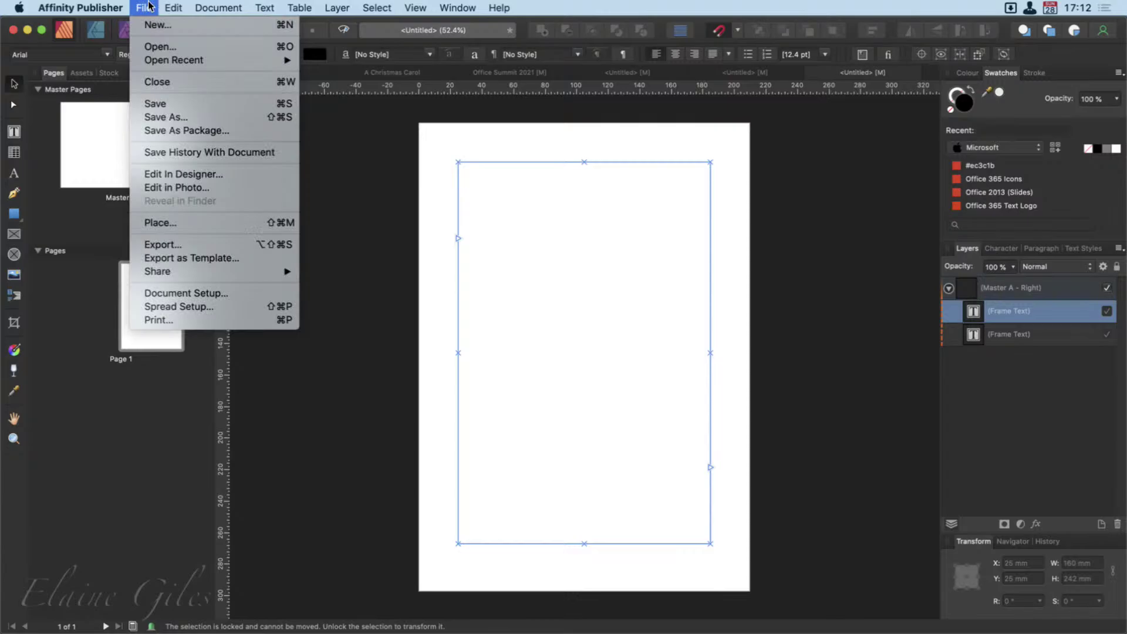
left_click(186, 222)
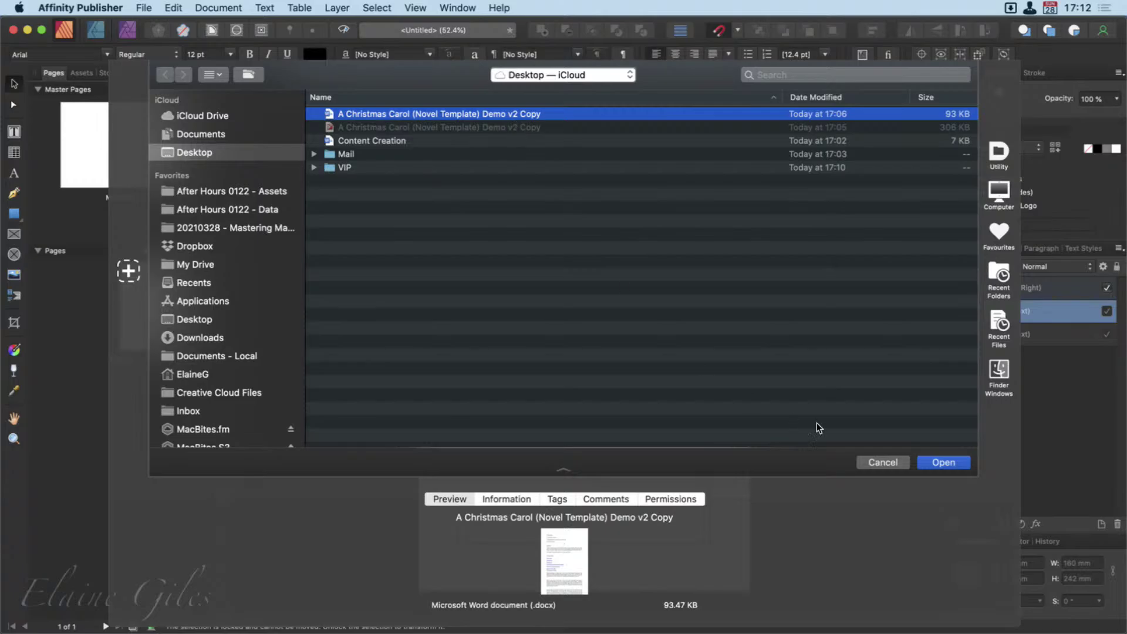
left_click(943, 462)
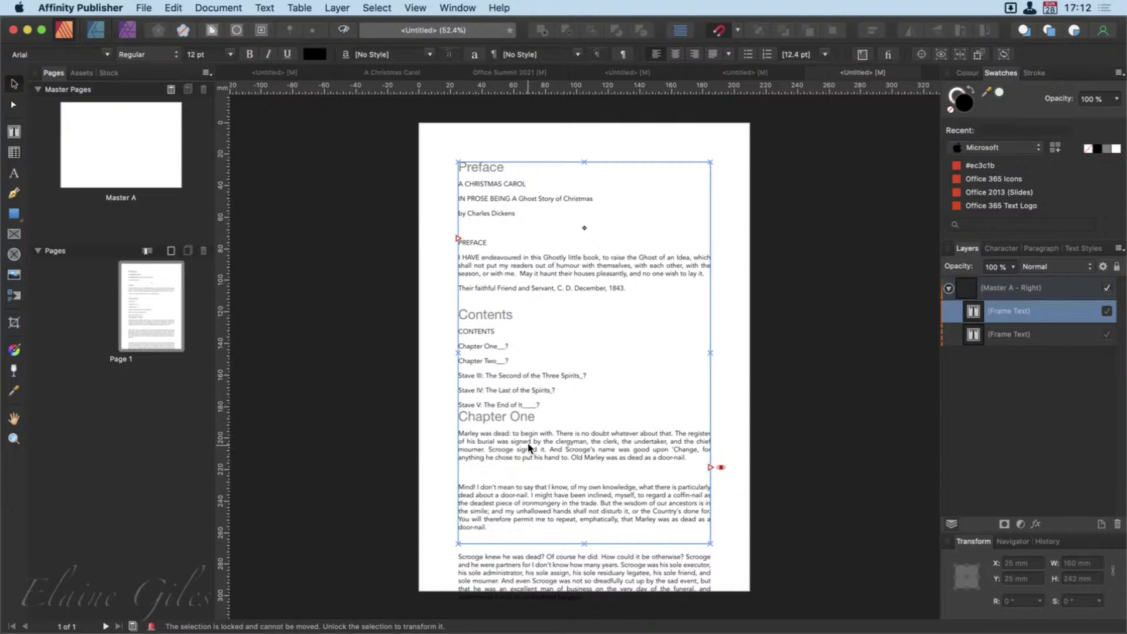
Step: Try flowing the overflowing text into a new frame about 182 mm wide below page 1's text frame, narrow it to about 170 mm, and delete it
left_click(724, 488)
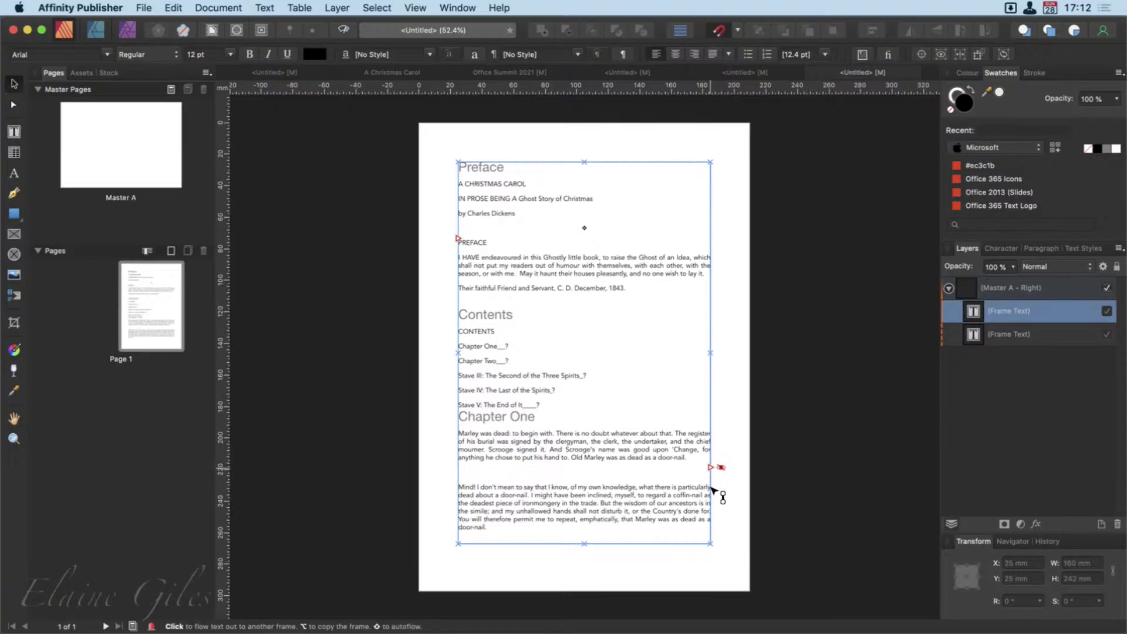
left_click(711, 487)
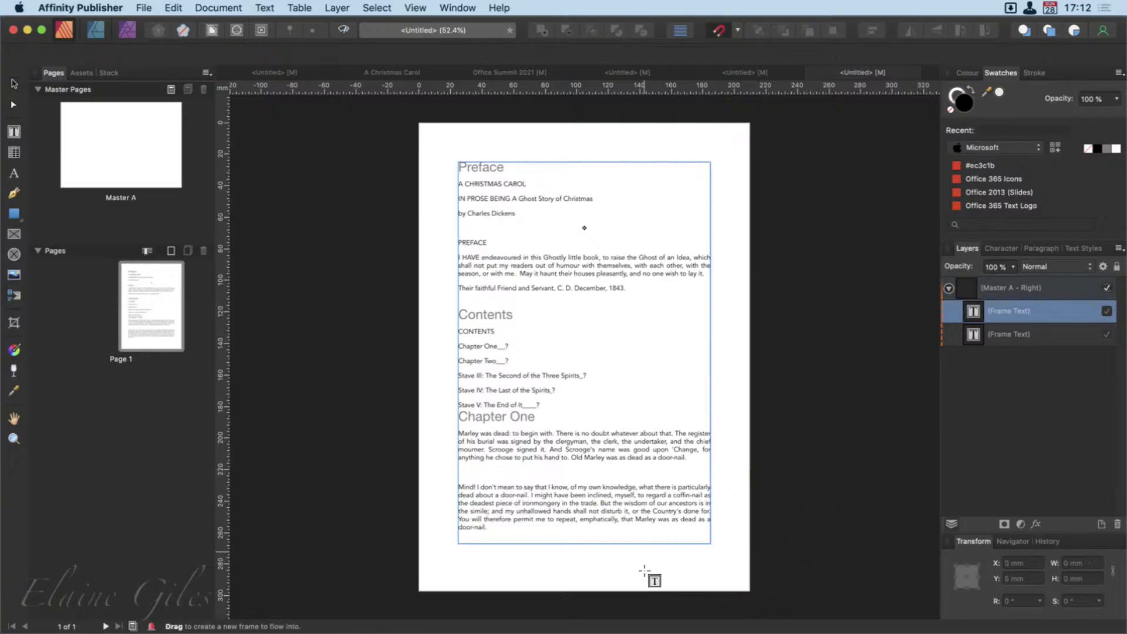
left_click_drag(444, 554, 730, 601)
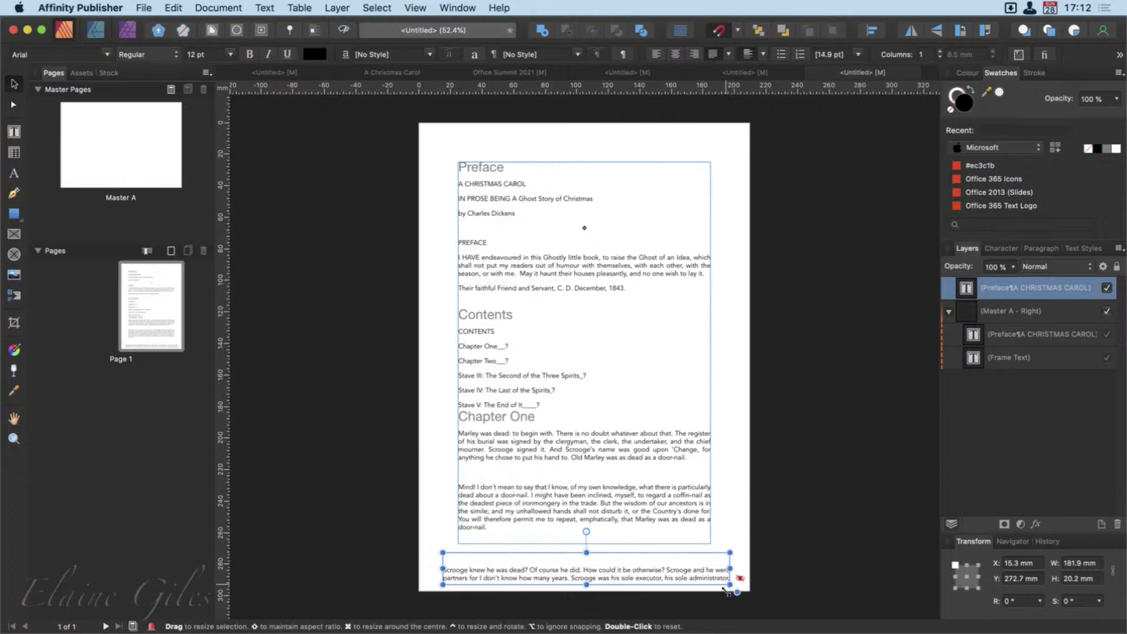
mouse_move(729, 587)
left_mouse_down()
mouse_move(694, 589)
mouse_move(707, 591)
left_mouse_up()
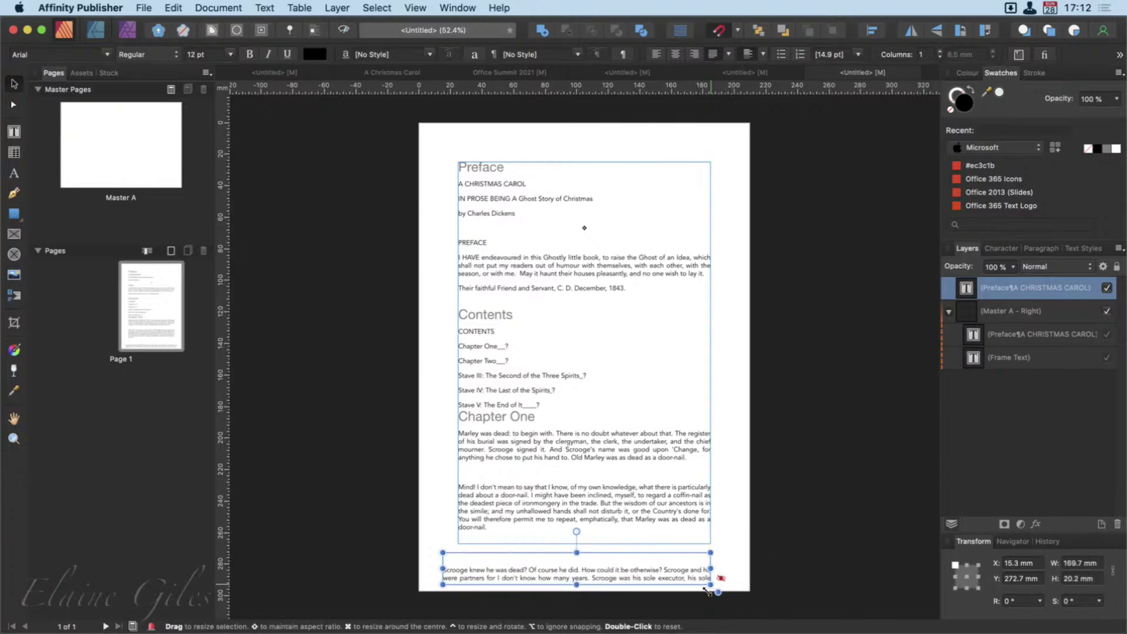
key("Delete")
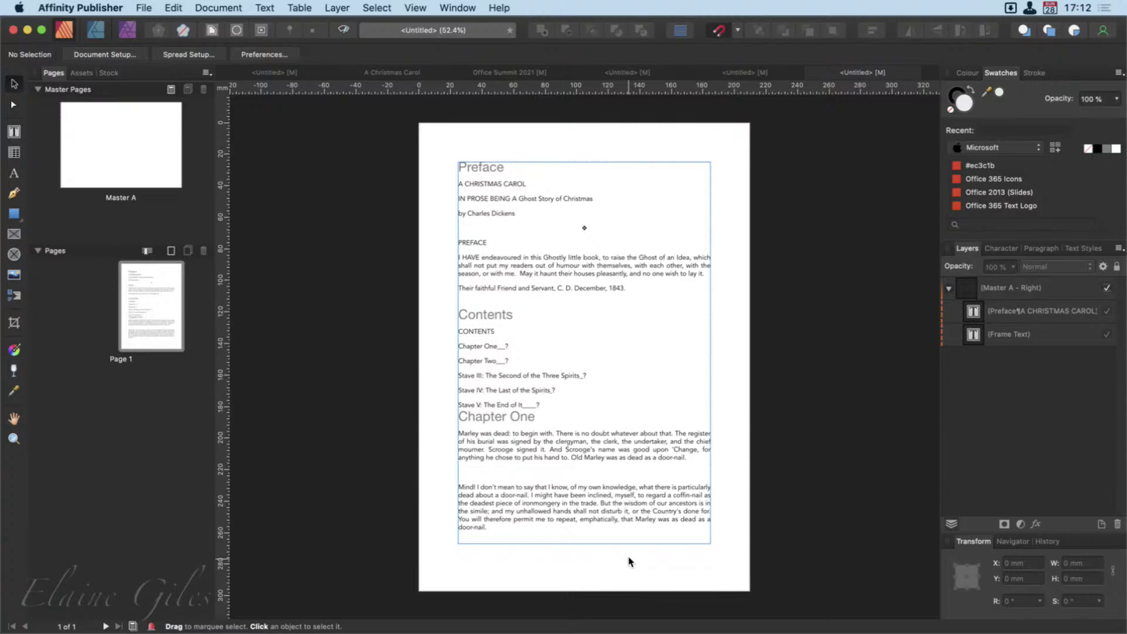
Step: Try flowing page 1's overflowing text onto new pages, view the added spread on pages 2 and 3, and undo each attempt
left_click(632, 474)
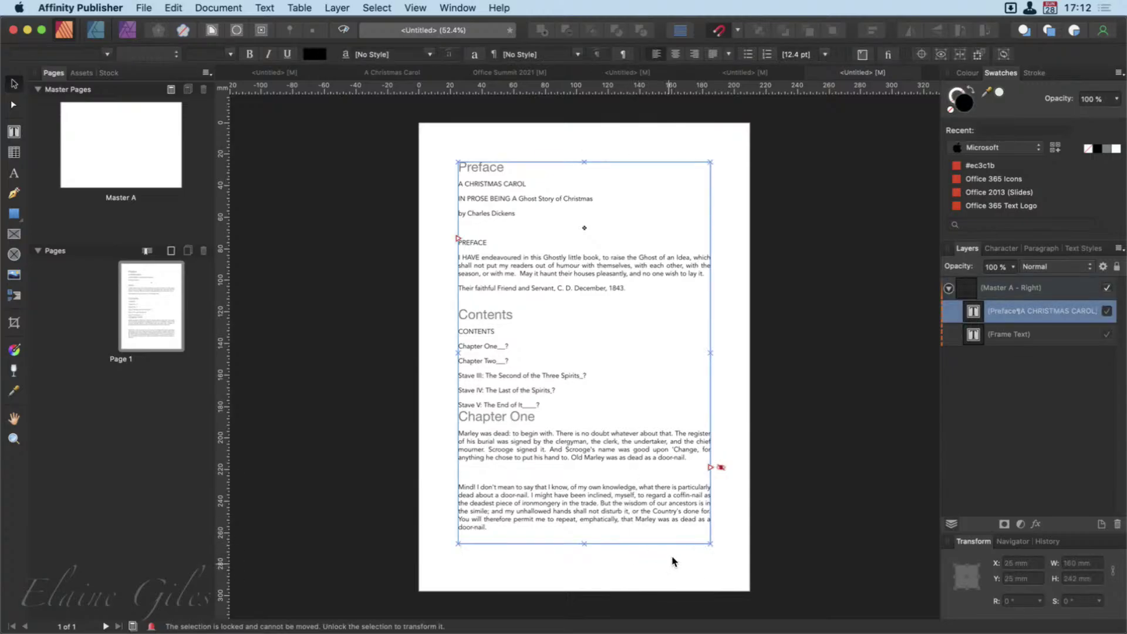
left_click(712, 488, "shift")
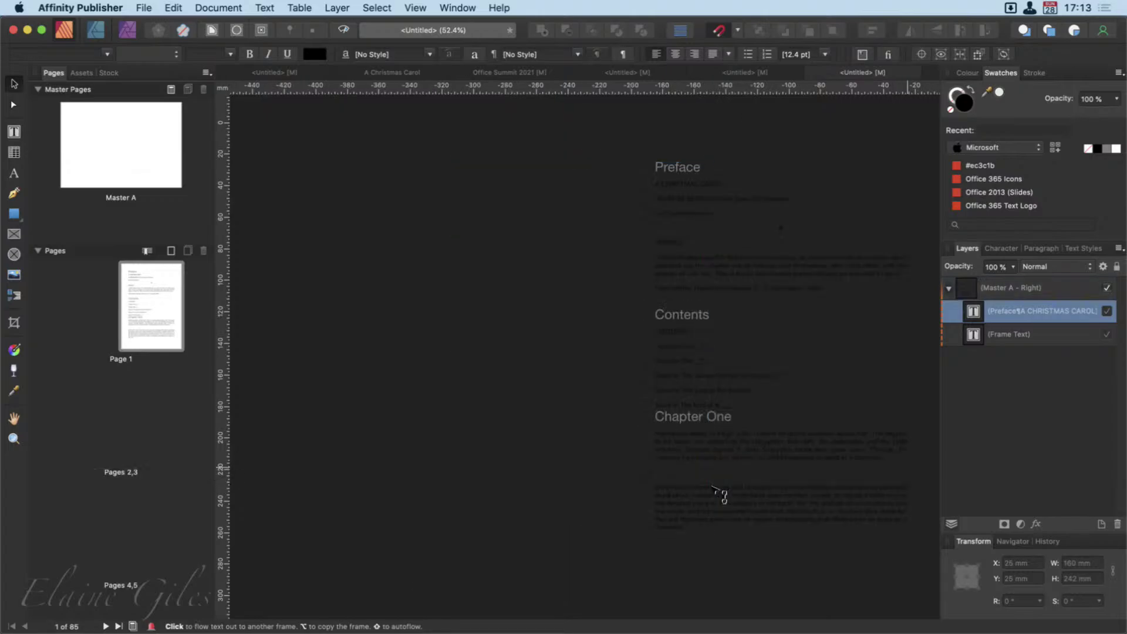
key("super+z")
scroll(712, 488, "right", 15)
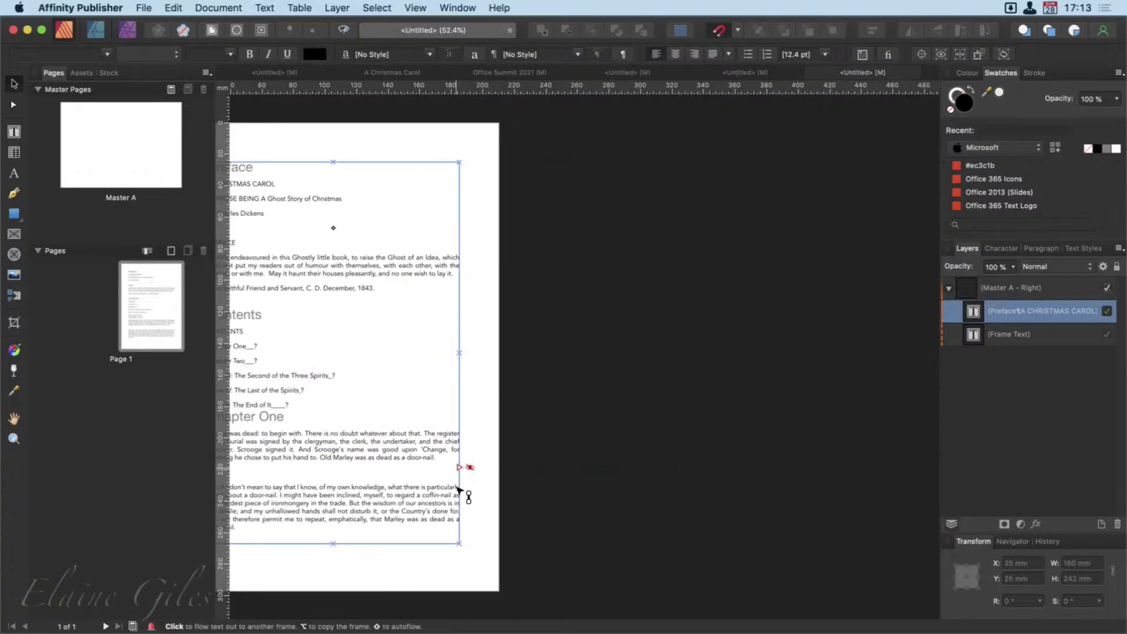
left_click(463, 488)
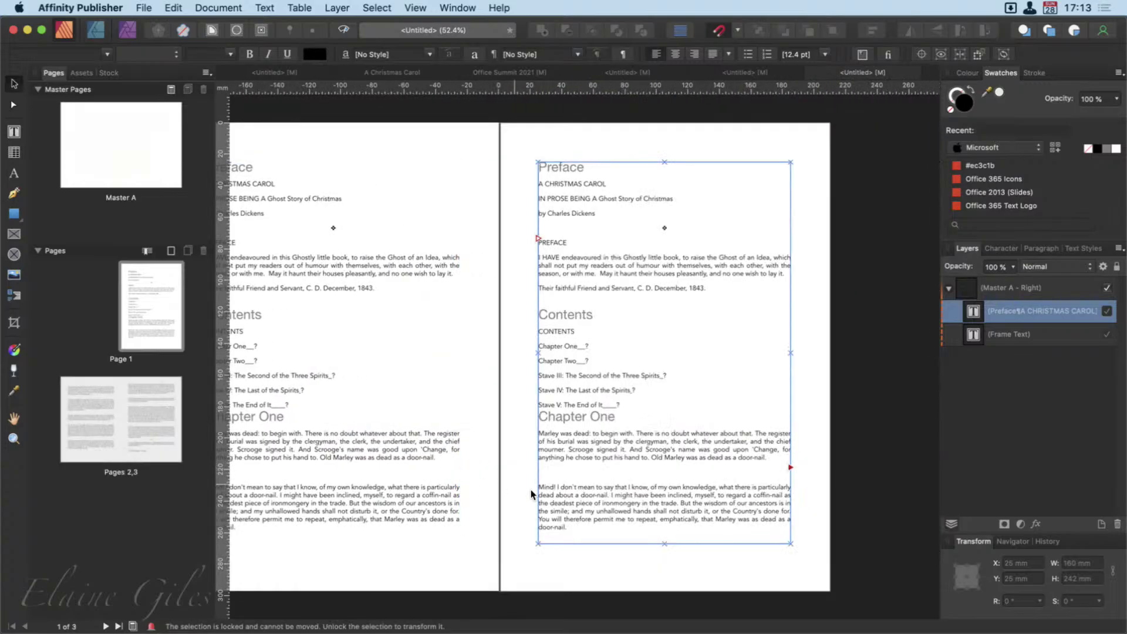
double_click(91, 431)
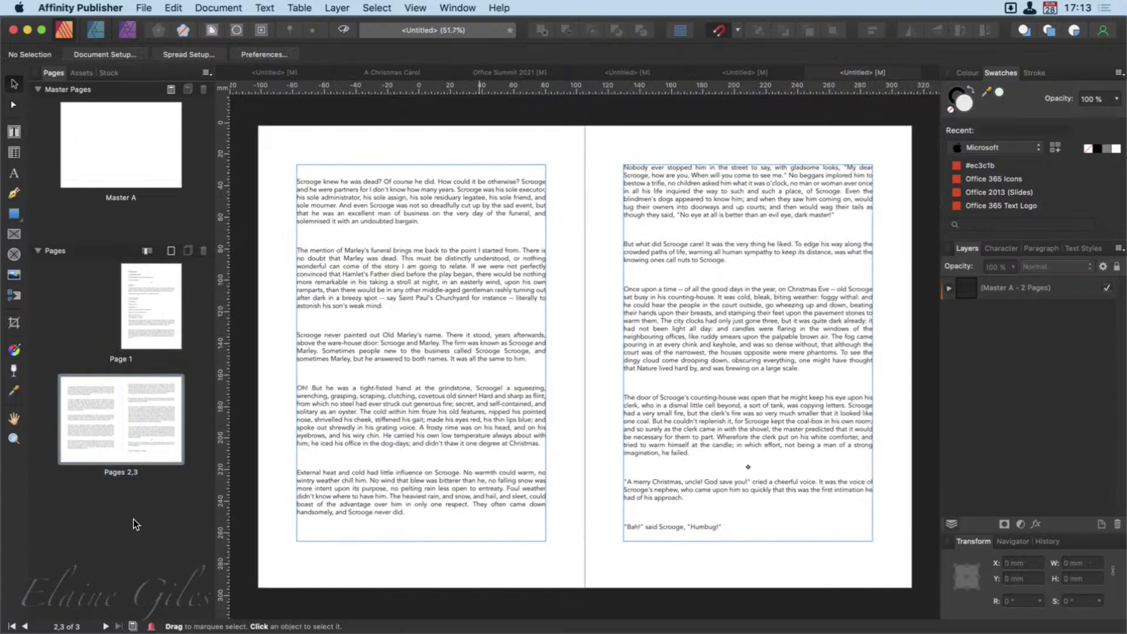
key("super+z")
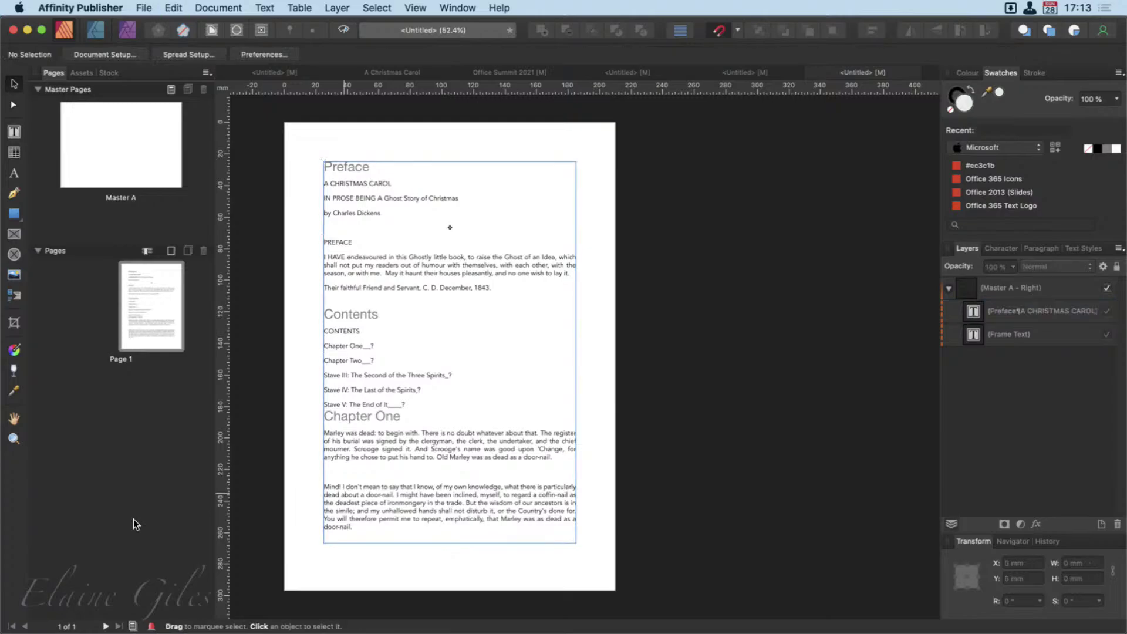
Step: Autoflow the overflowing text from page 1's frame, undoing a first attempt and repeating it to generate pages for the whole manuscript
left_click(433, 359)
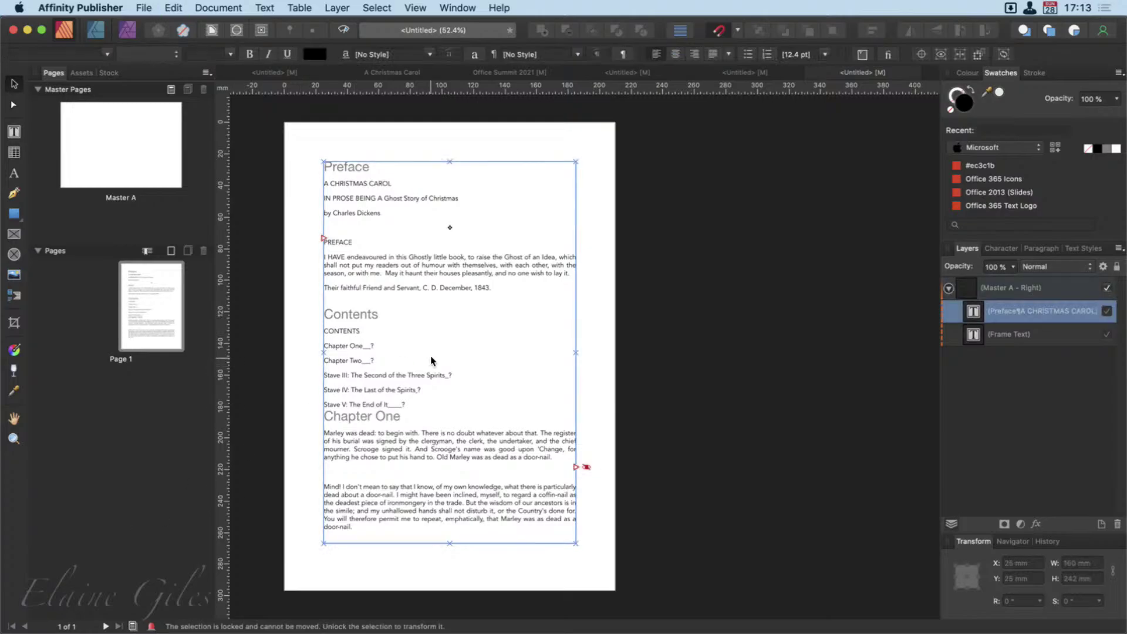
left_click(578, 489, "shift")
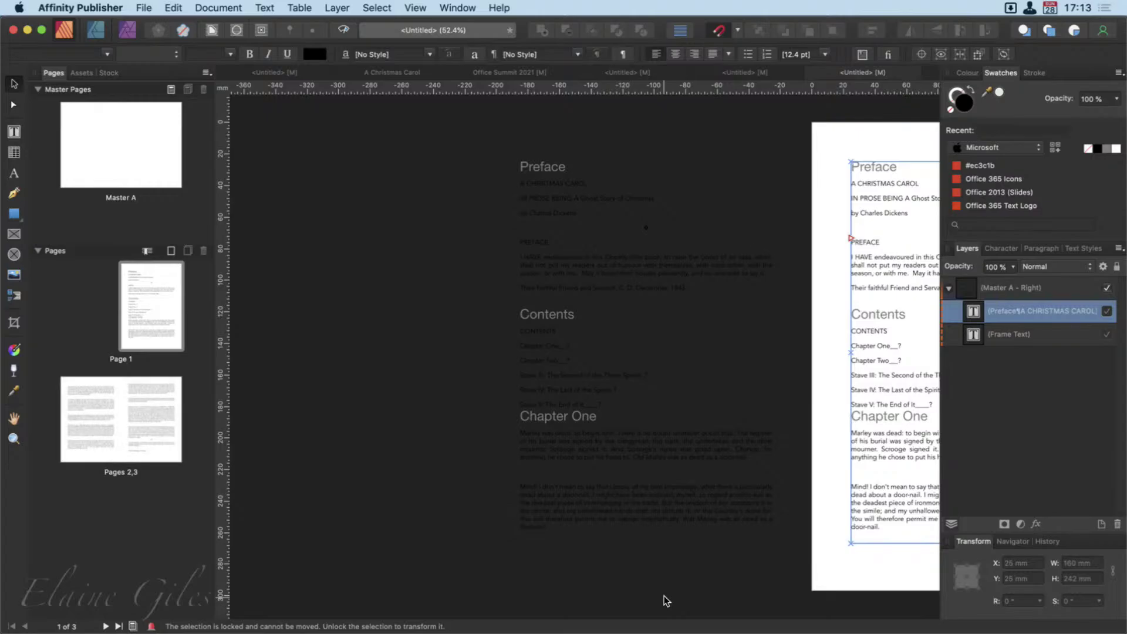
key("super+z")
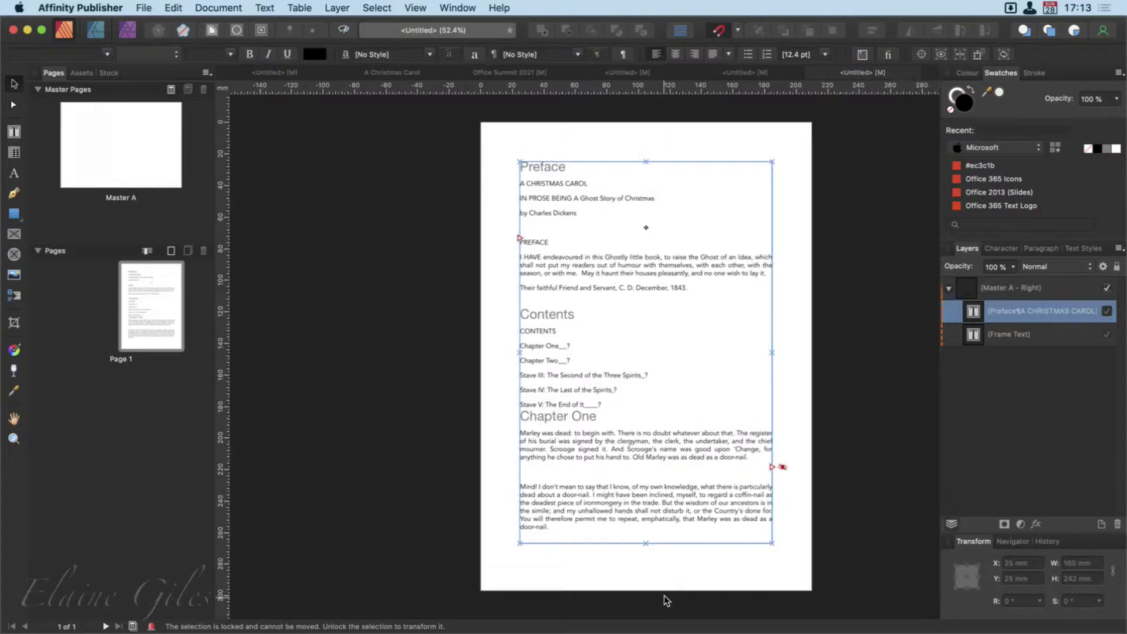
left_click(774, 493, "shift")
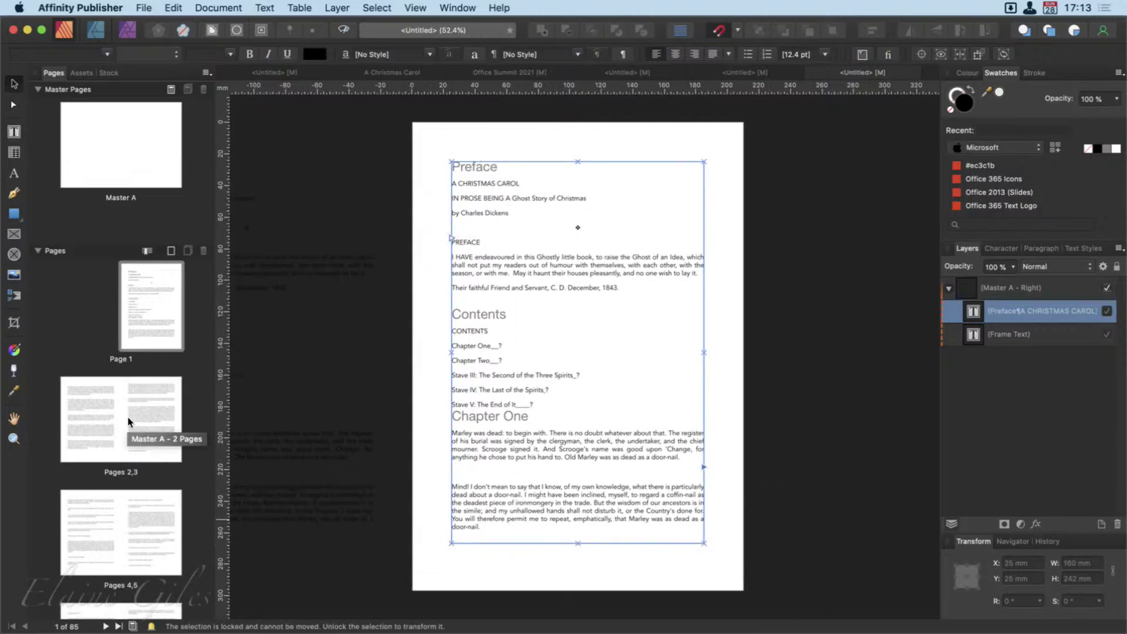
Step: Look through the generated pages, viewing the spread on pages 18–19 and the end of the text on pages 84–85
scroll(117, 480, "down", 8)
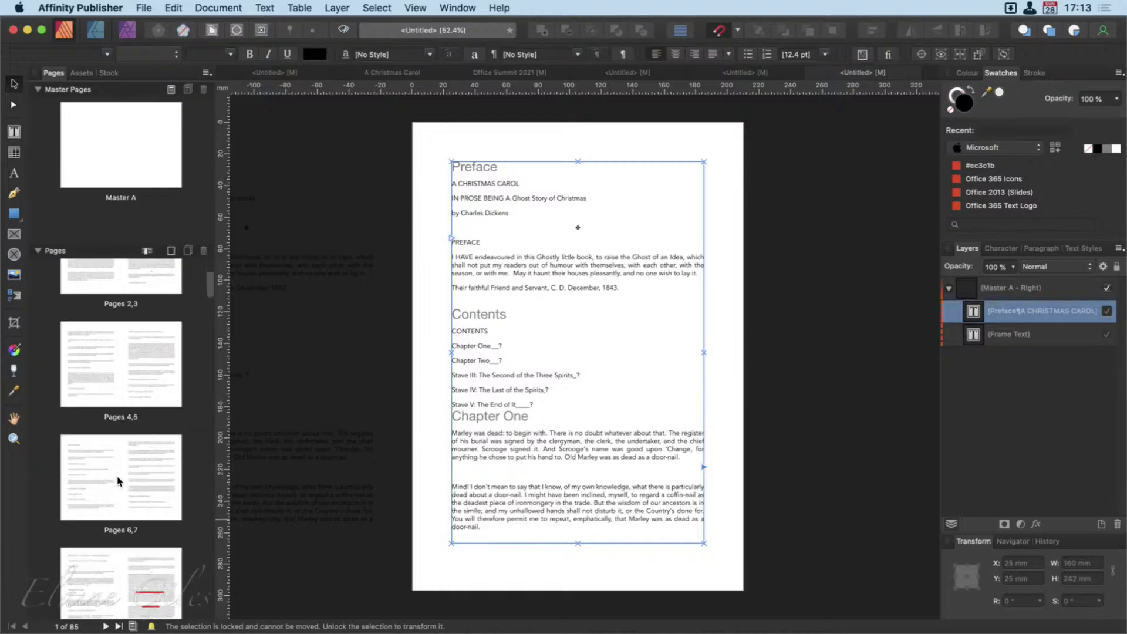
scroll(117, 476, "down", 6)
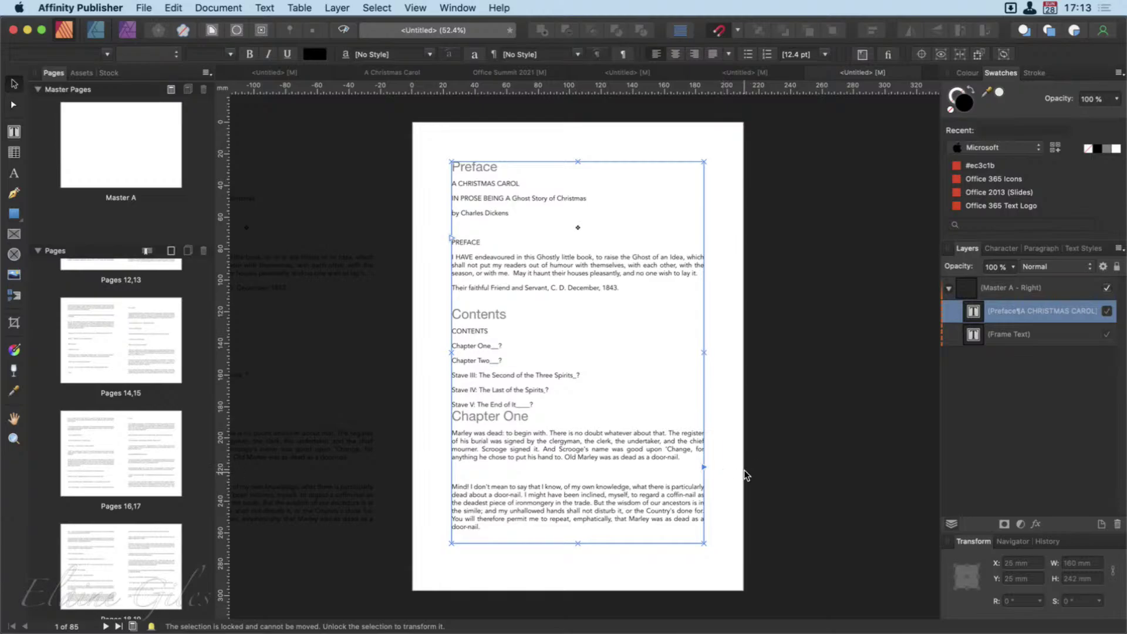
double_click(130, 456)
double_click(121, 555)
scroll(122, 555, "down", 15)
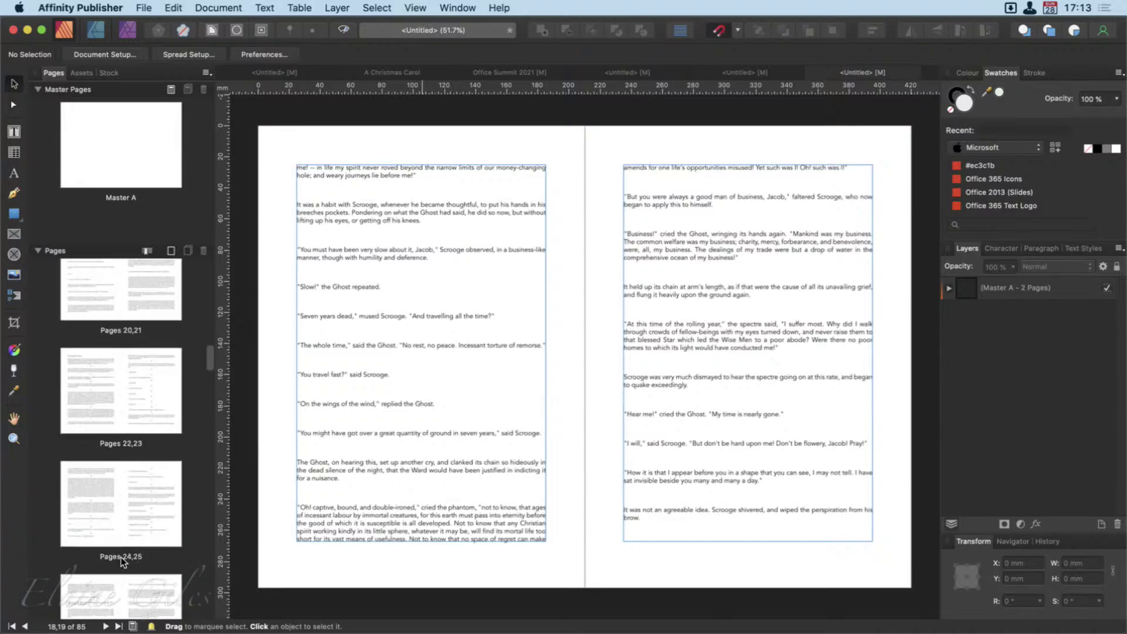
scroll(128, 540, "down", 20)
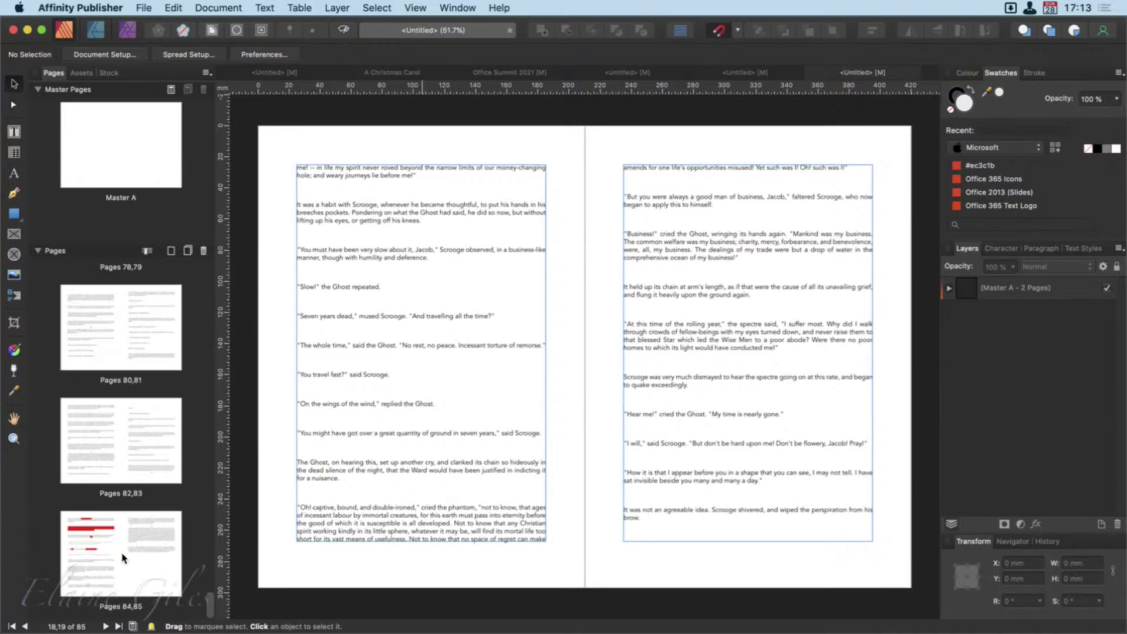
double_click(122, 556)
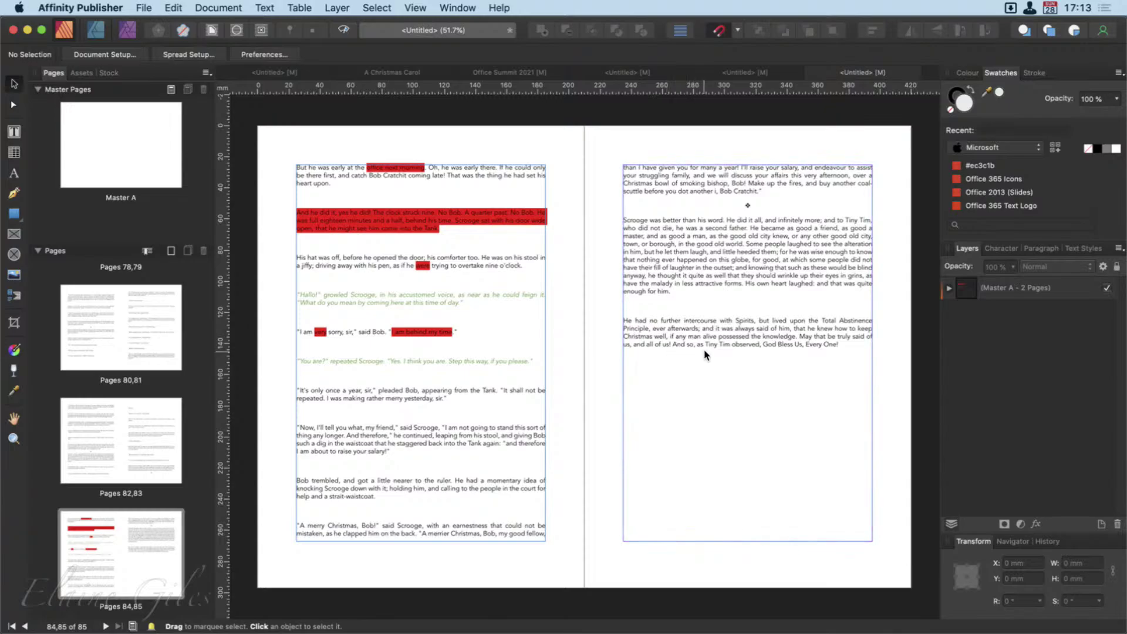
left_click(746, 338)
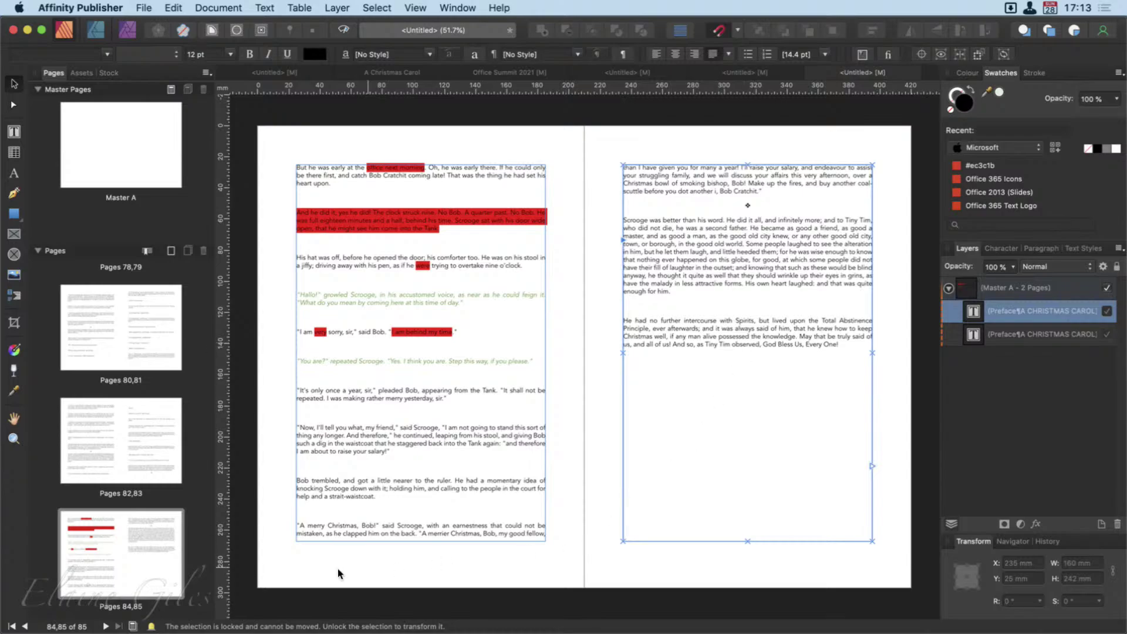
Step: Delete the final spread, pages 84–85, from the document
left_click(120, 565)
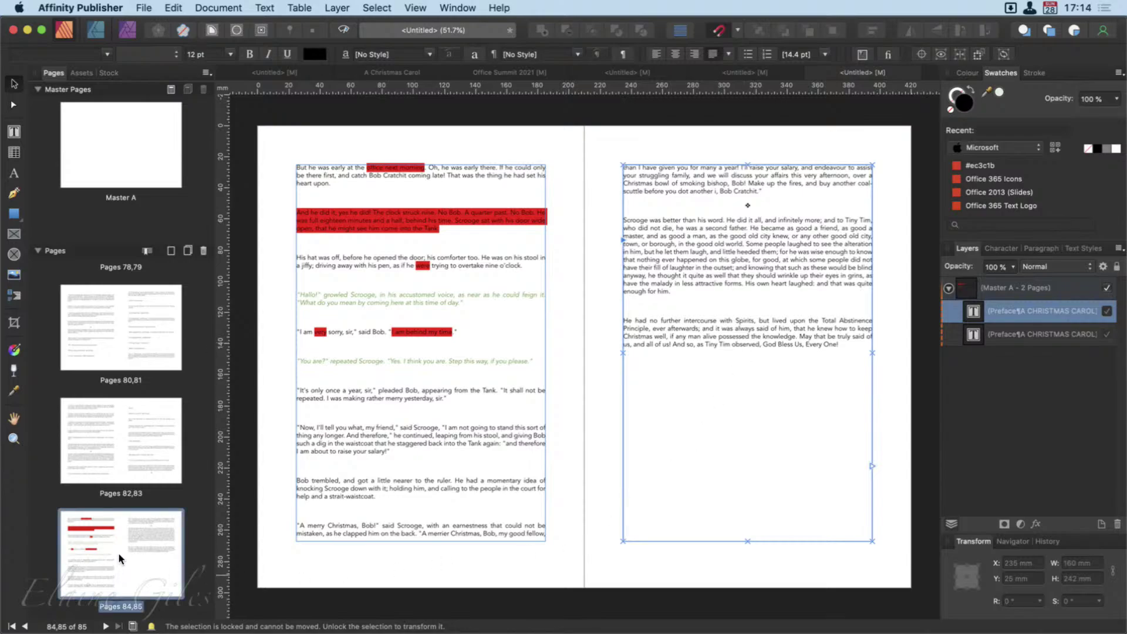
right_click(118, 554)
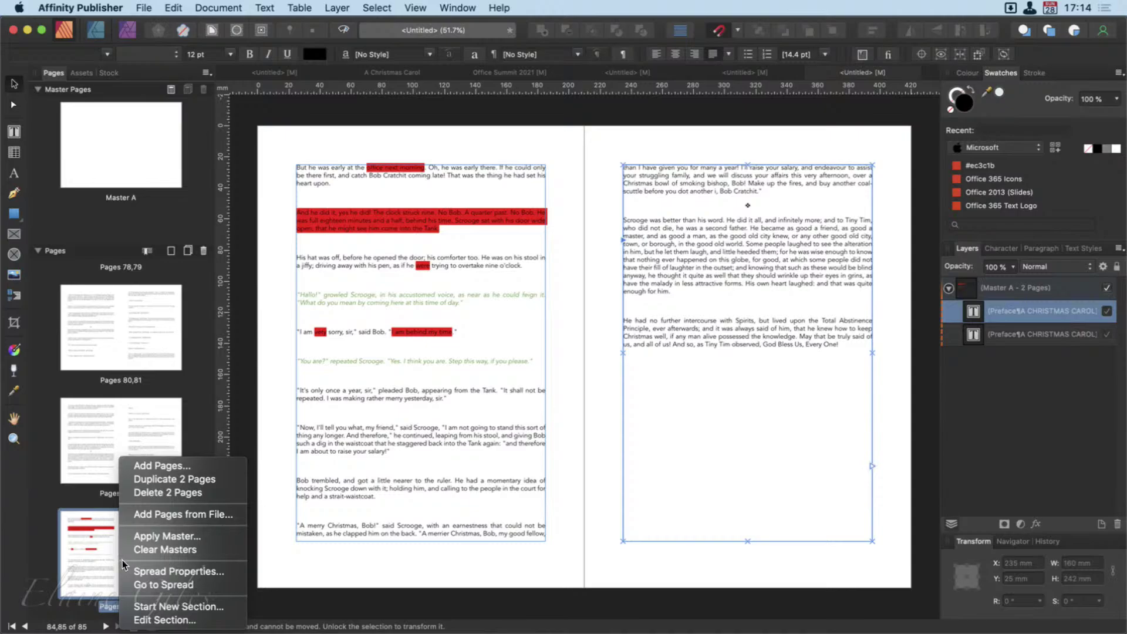
left_click(166, 492)
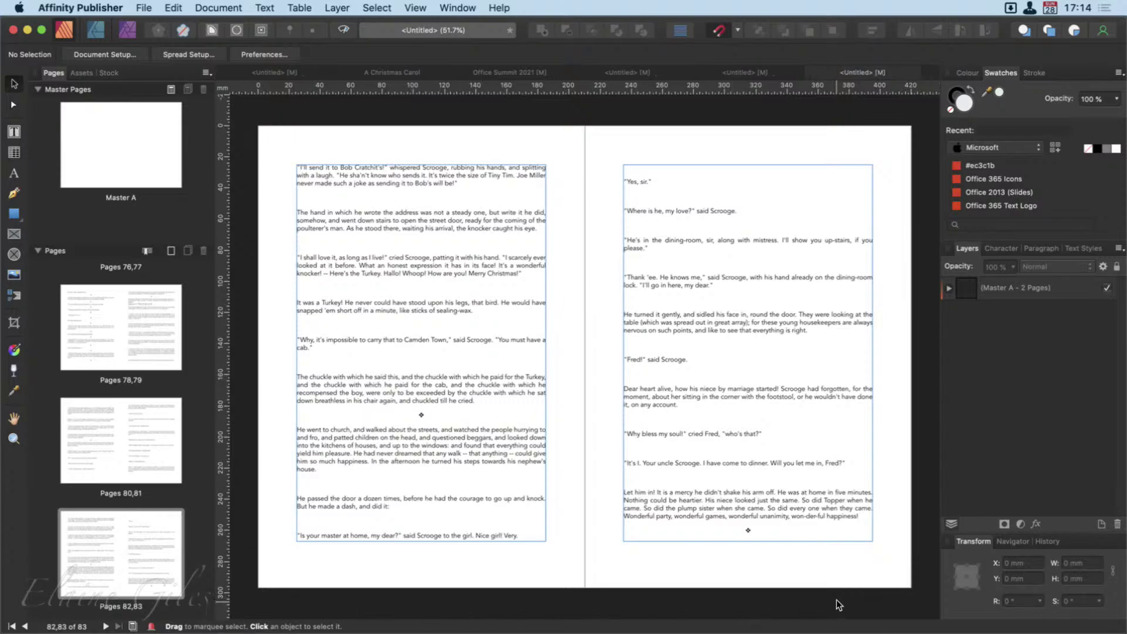
Step: Preview the overflowing text of page 83's frame, hide it again, and autoflow it to generate a new closing spread
left_click(764, 490)
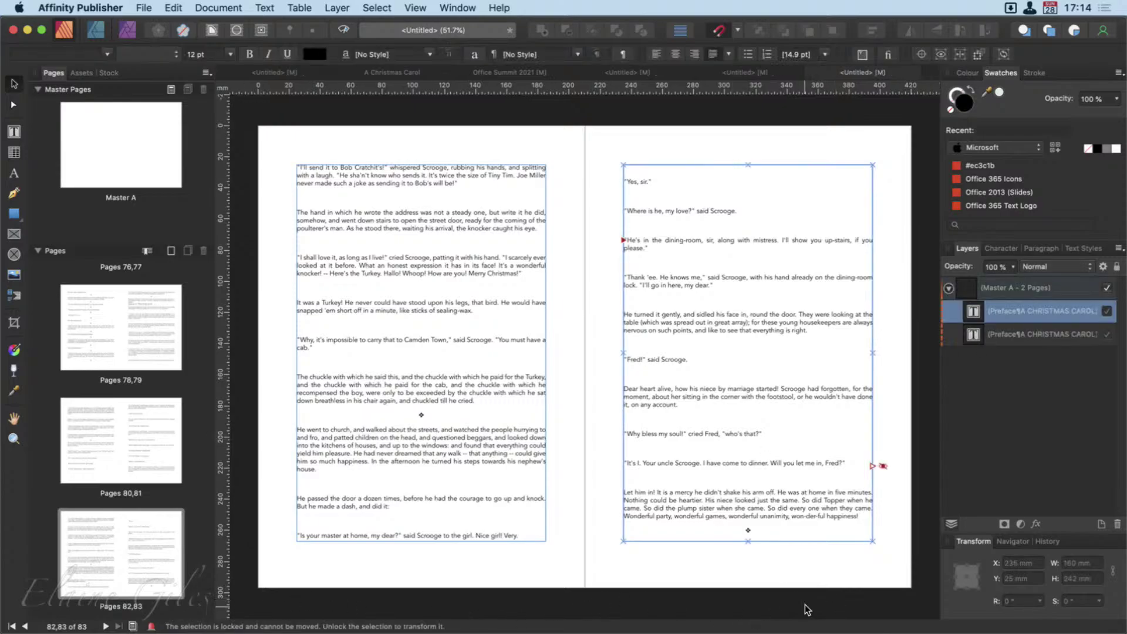
left_click(881, 487)
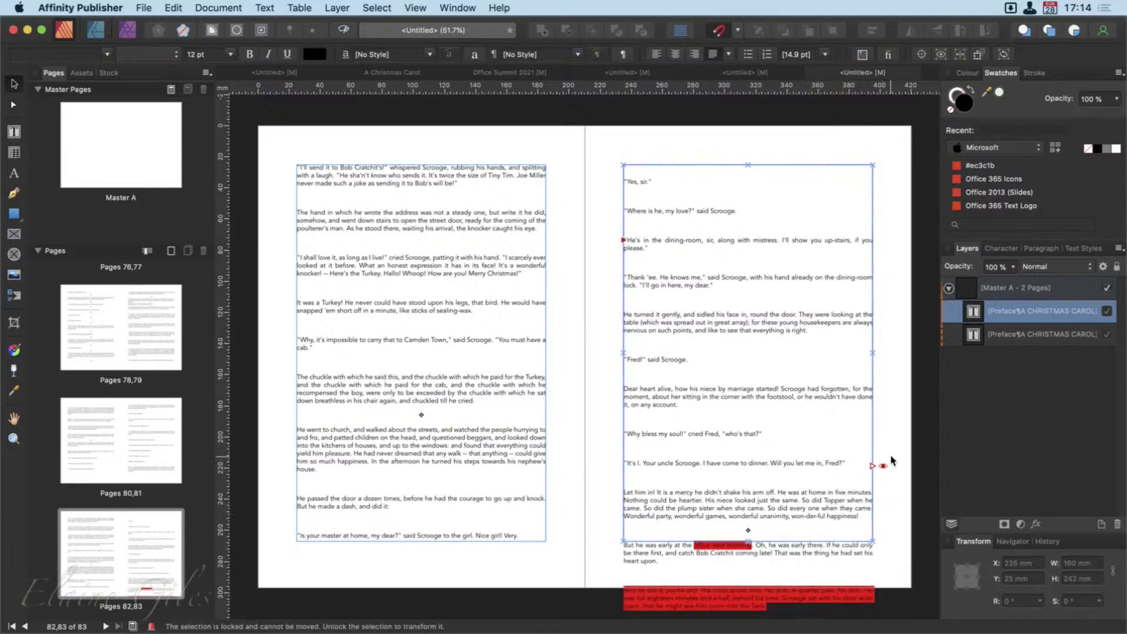
left_click(879, 487)
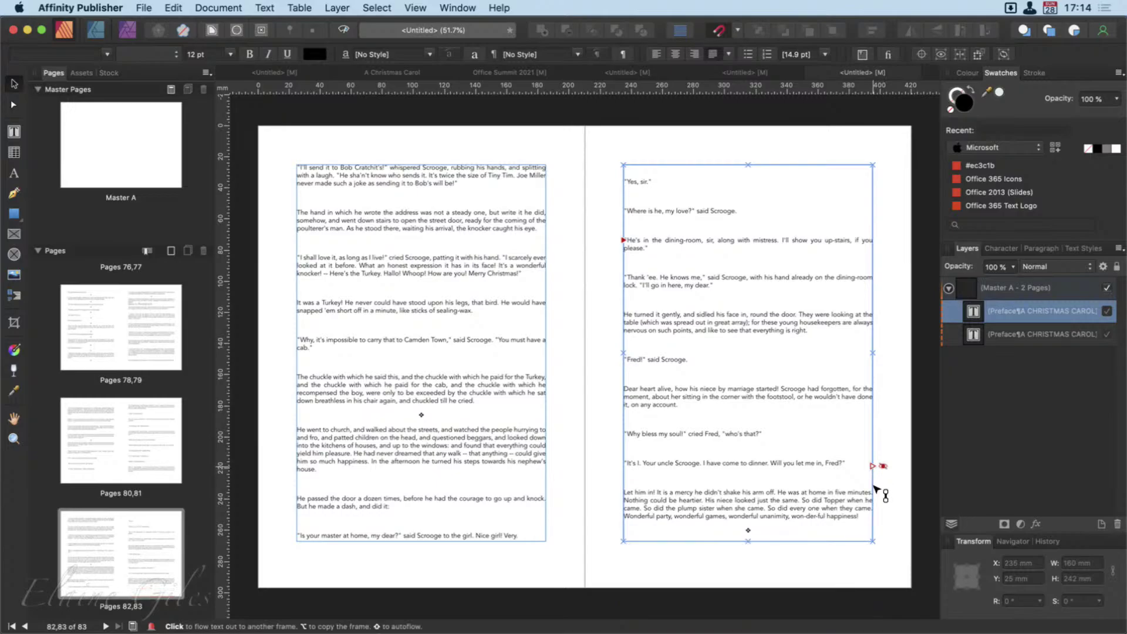
left_click(87, 536, "shift")
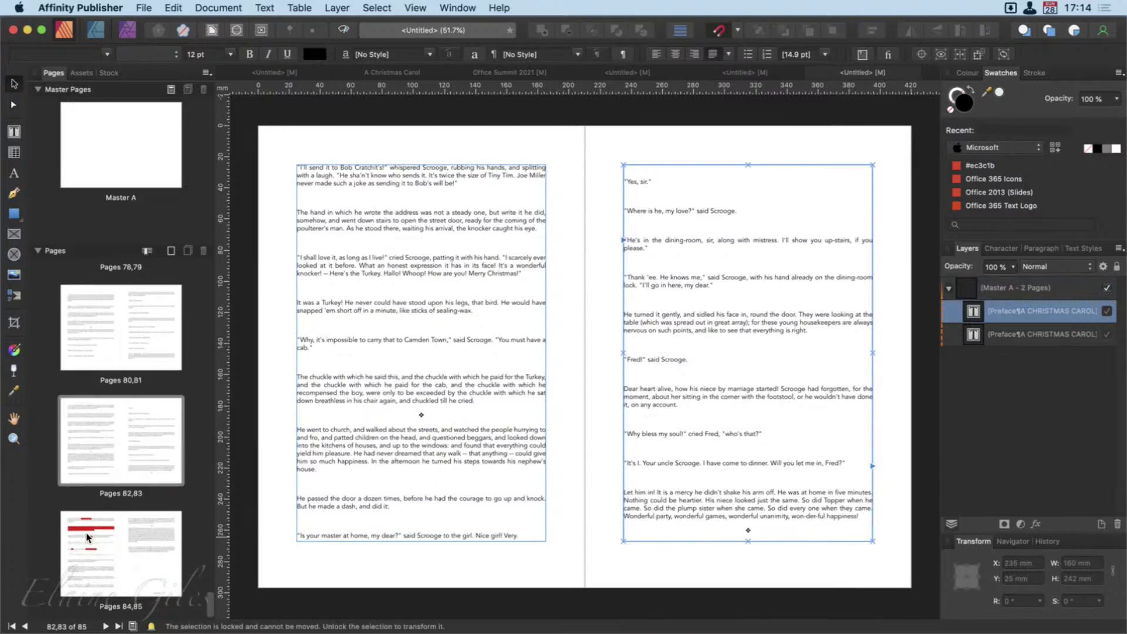